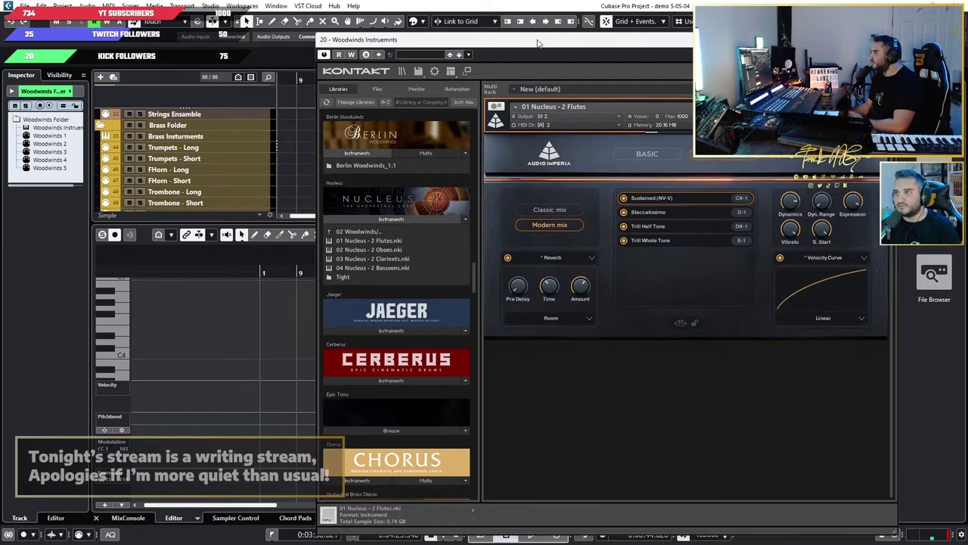
Step: Move the woodwinds Kontakt instrument window aside and close it to reveal the arrangement
drag(539, 43, 396, 47)
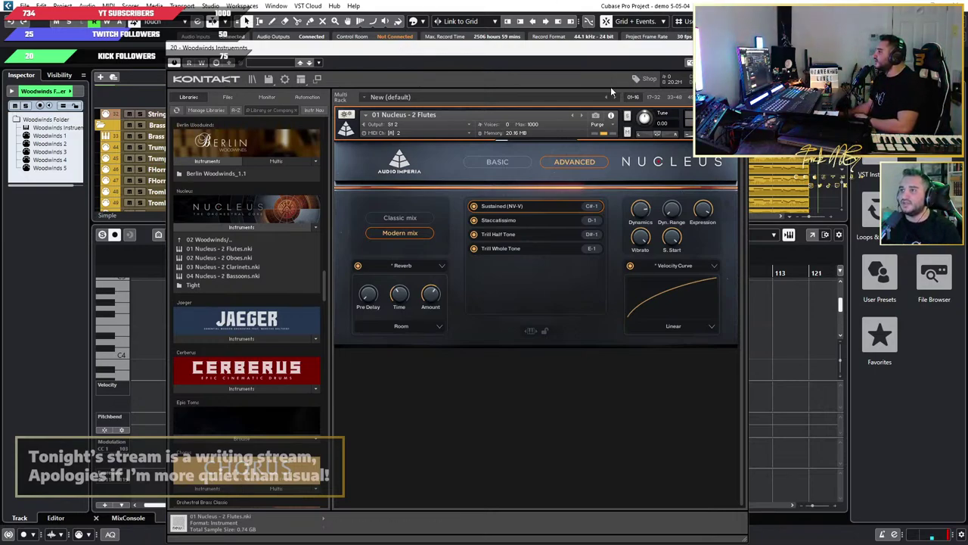
click(739, 47)
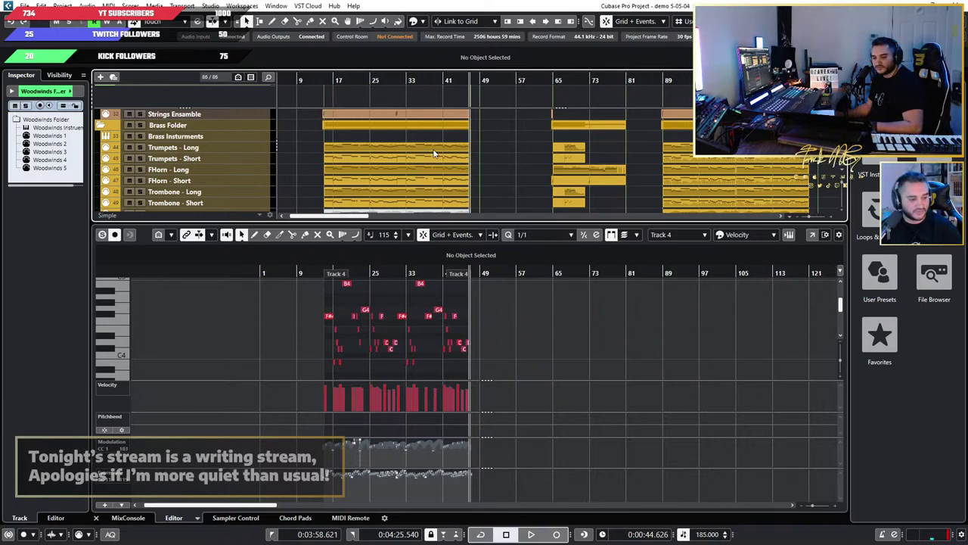
Step: Place the playhead at about bar 13, just before the first section of the song
click(317, 81)
scroll(322, 155, down, 3)
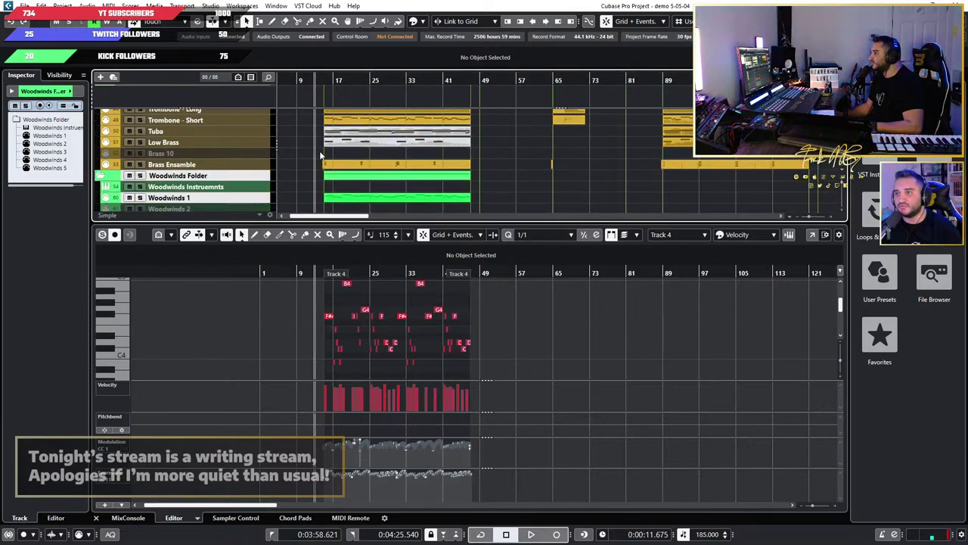
scroll(323, 156, up, 5)
scroll(332, 185, up, 1)
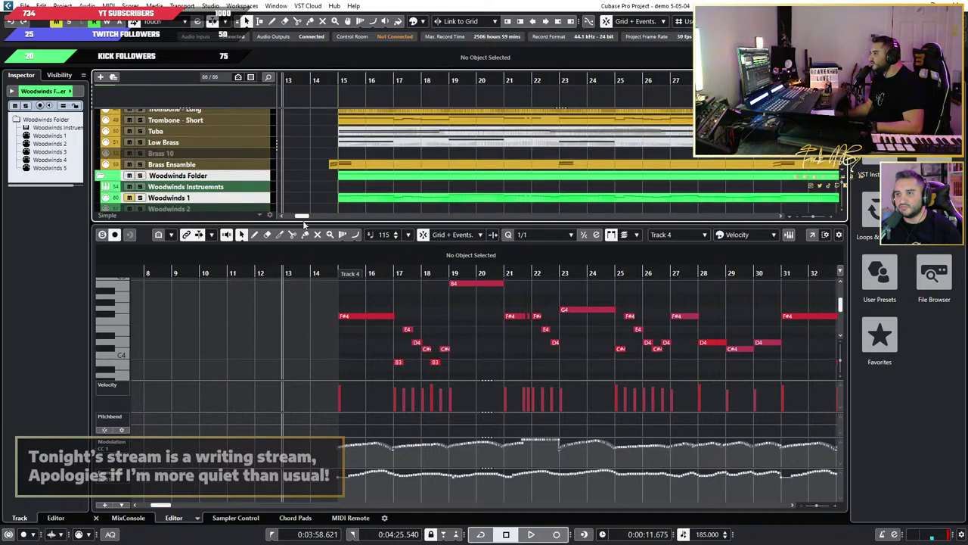
Step: Enlarge the arrangement area by shrinking the key editor below it, and bring the guitar tracks into view
drag(317, 224, 317, 317)
scroll(452, 190, down, 5)
scroll(418, 189, up, 10)
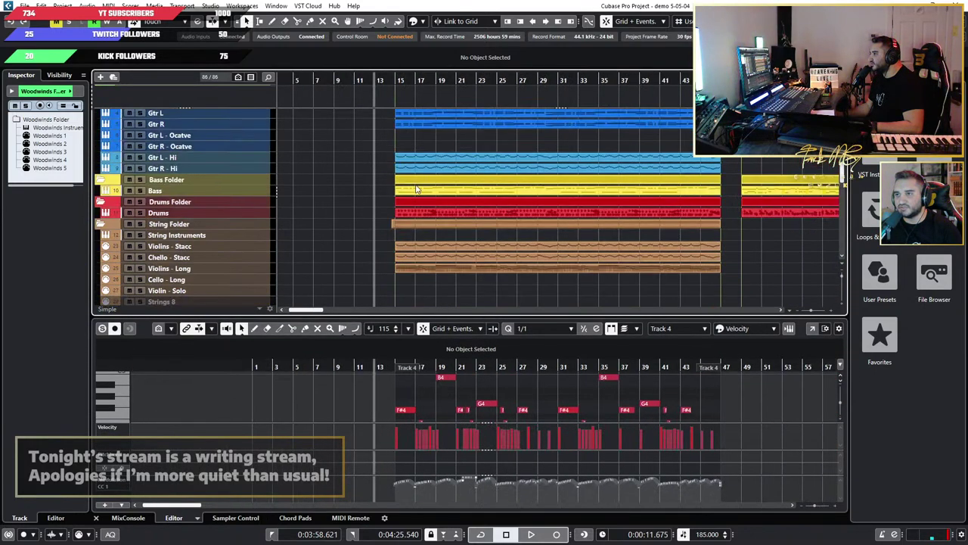
scroll(422, 199, up, 1)
scroll(422, 198, up, 3)
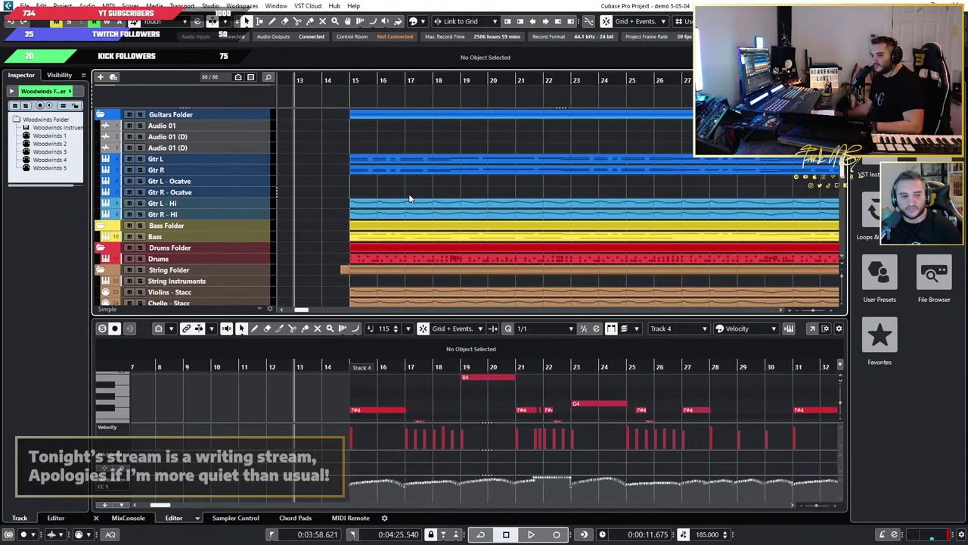
Step: Play the song from bar 13 and examine the guitar, bass, drum, string and brass parts of the first section
key(space)
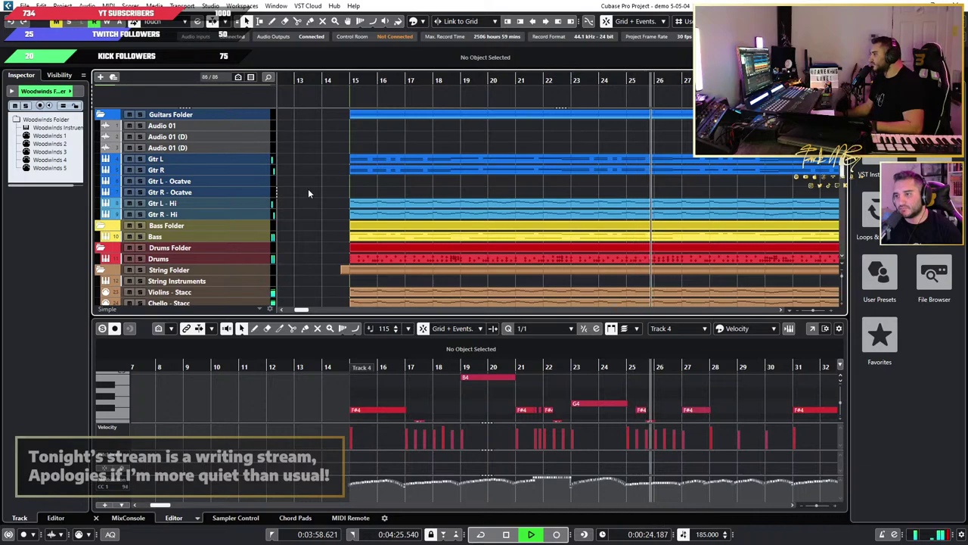
scroll(309, 193, down, 1)
scroll(308, 193, down, 2)
scroll(308, 192, down, 2)
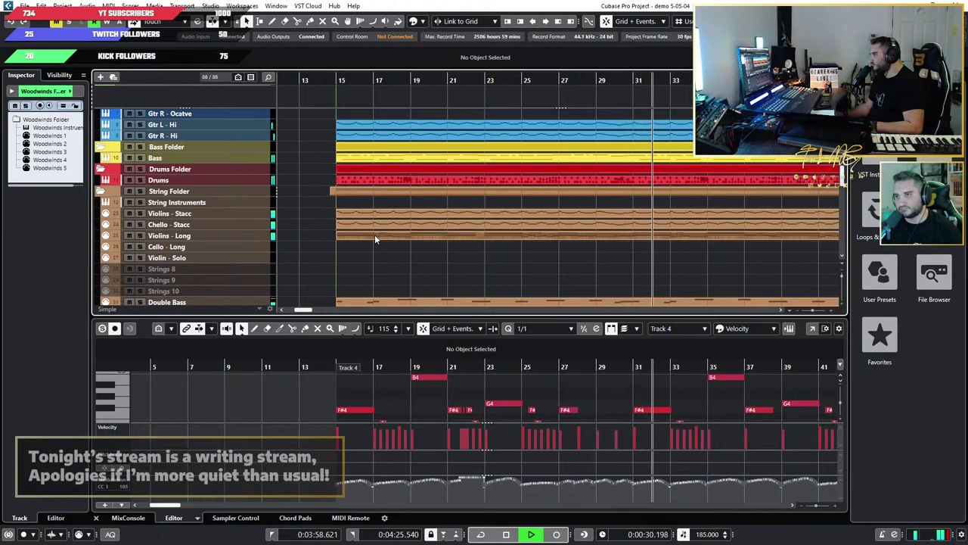
key(h)
key(h)
key(h)
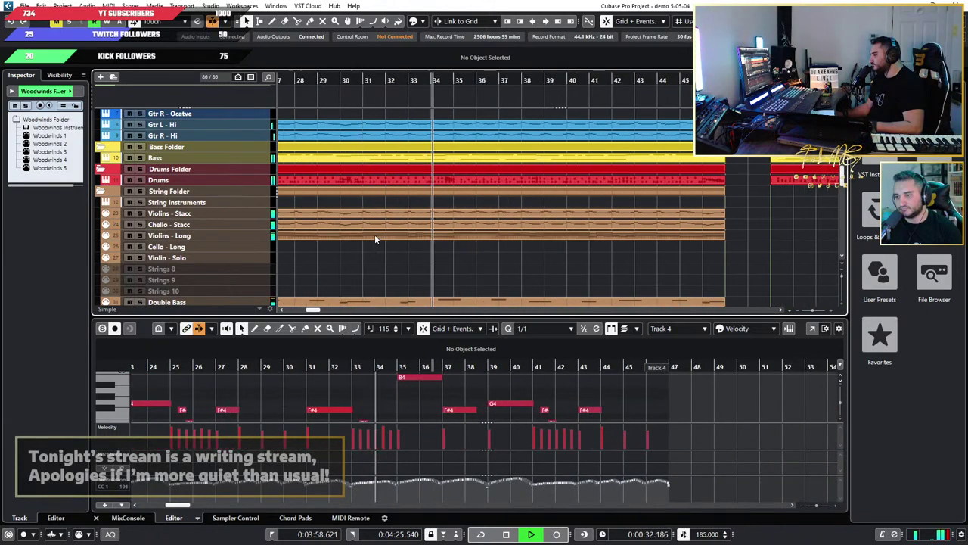
key(g)
key(g)
scroll(378, 236, left, 3)
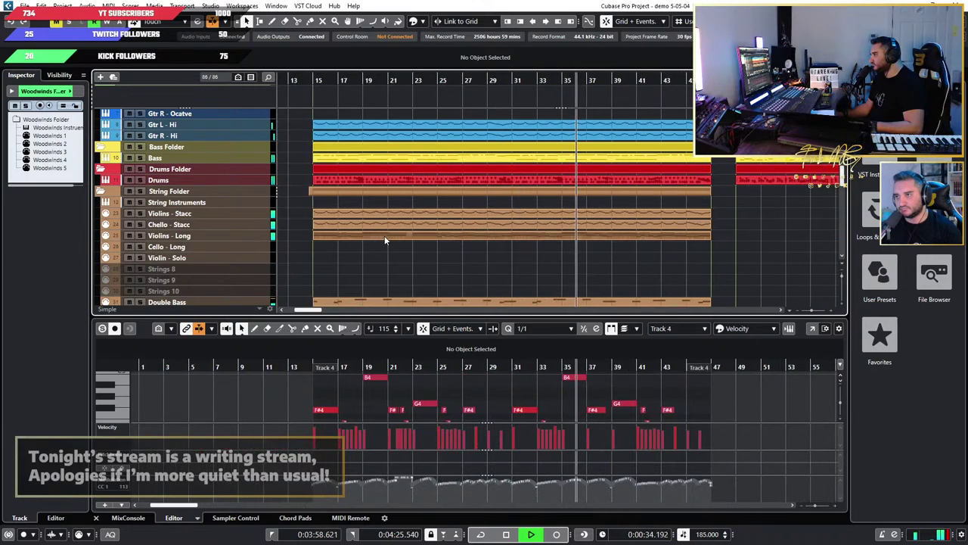
scroll(401, 237, down, 5)
scroll(442, 242, up, 4)
scroll(442, 242, up, 3)
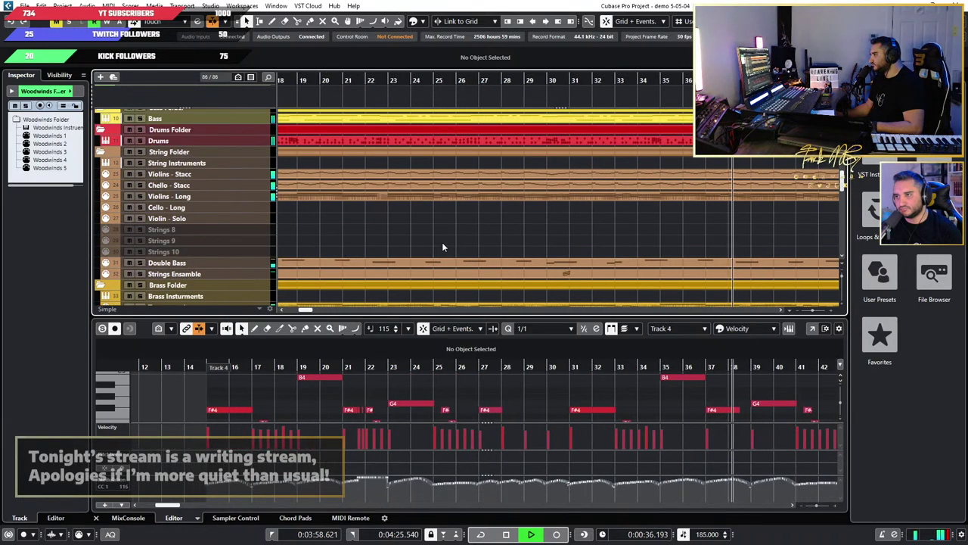
scroll(442, 242, down, 4)
scroll(442, 242, up, 1)
scroll(442, 242, down, 2)
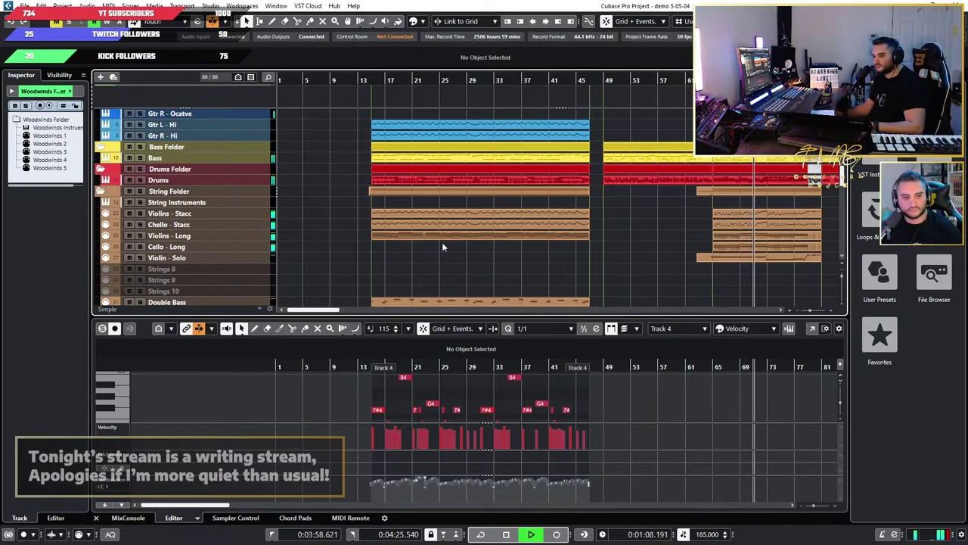
Step: Follow the playback through the octave-guitar and string section around bars 65 to 81, and stop it at about bar 89
scroll(680, 233, right, 3)
scroll(607, 240, up, 2)
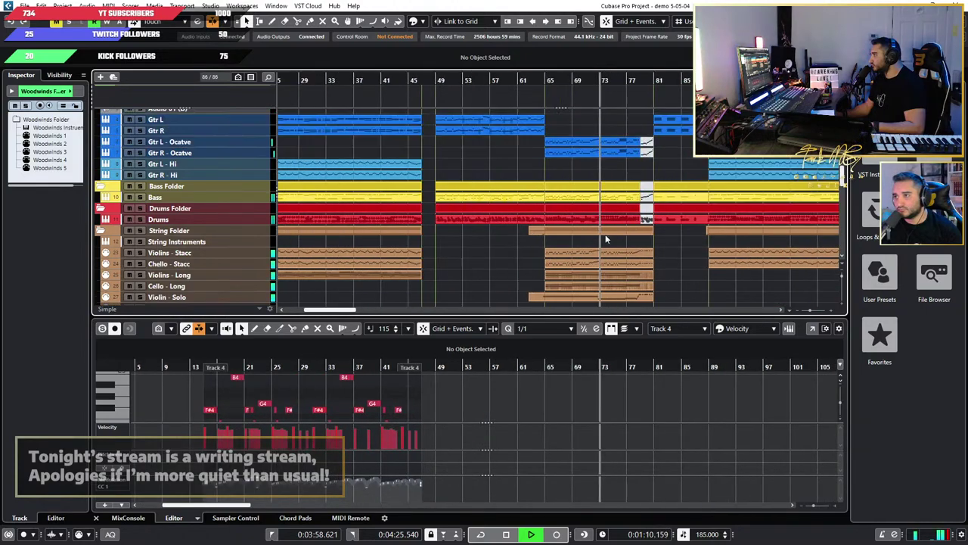
scroll(609, 239, up, 1)
scroll(609, 239, up, 2)
scroll(603, 242, right, 2)
scroll(505, 243, down, 1)
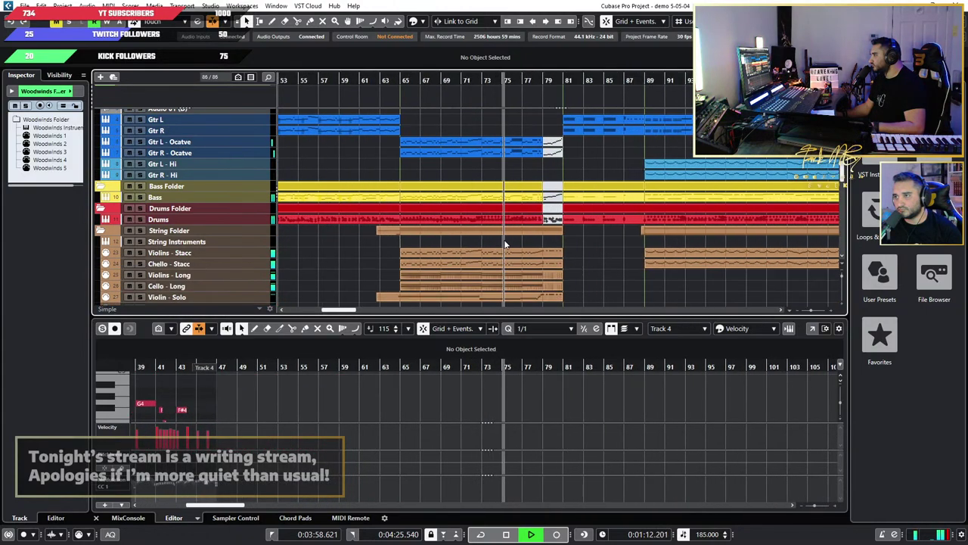
scroll(506, 244, up, 2)
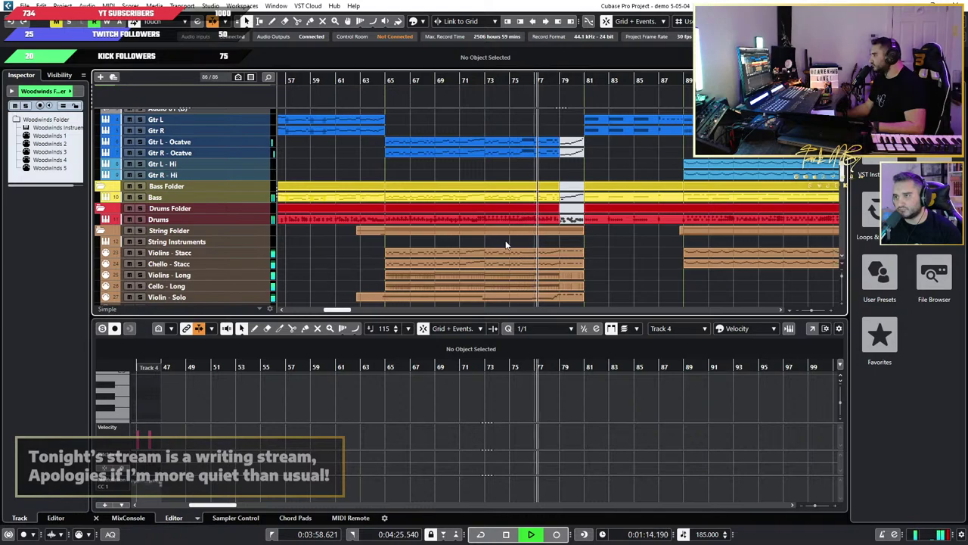
scroll(505, 244, down, 2)
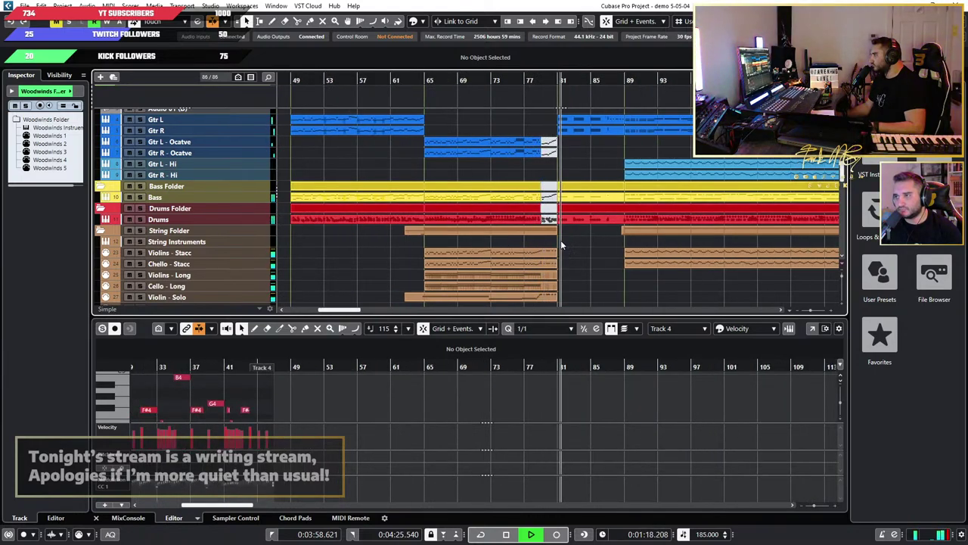
scroll(561, 245, up, 3)
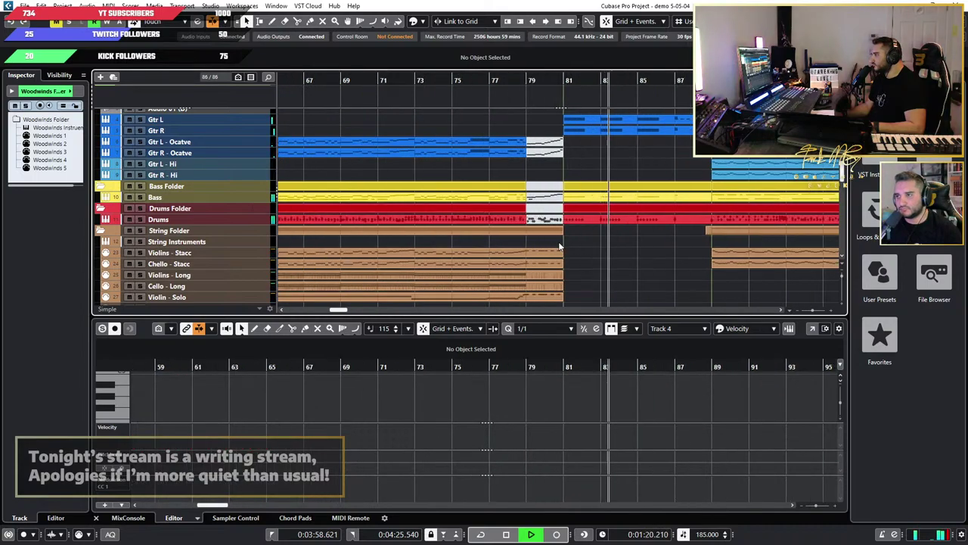
scroll(564, 245, up, 2)
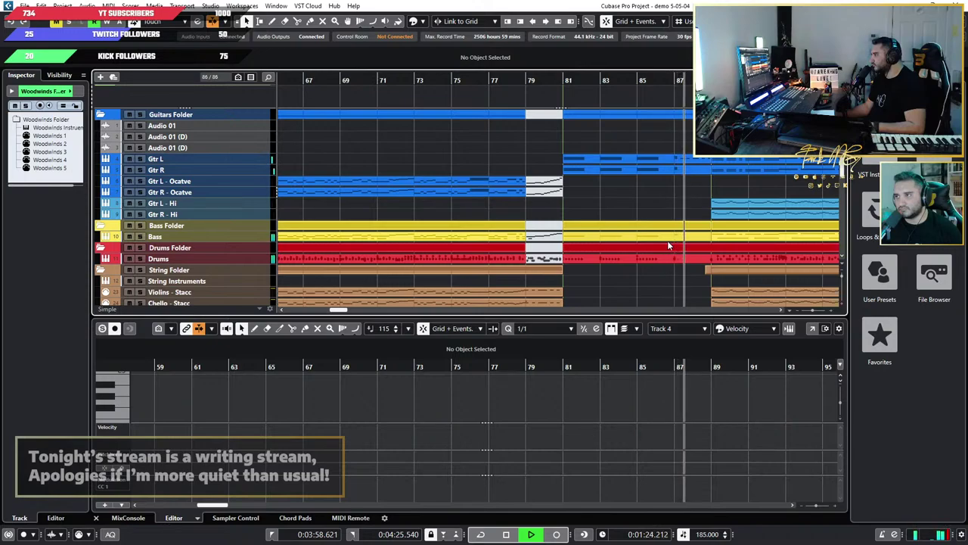
key(space)
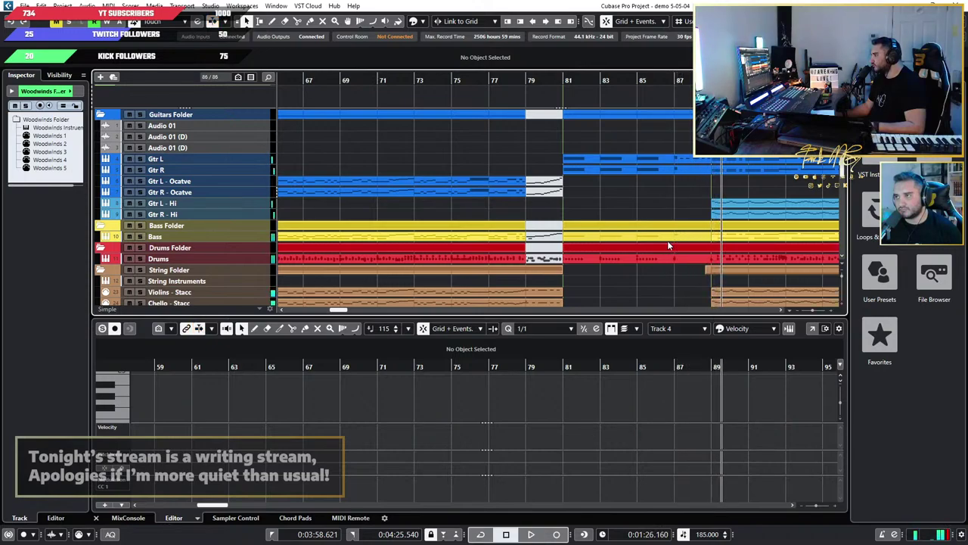
Step: Examine the arrangement beyond bar 89, including the closing sections and the long clip on the lower Audio 01 (D) track
scroll(626, 237, down, 4)
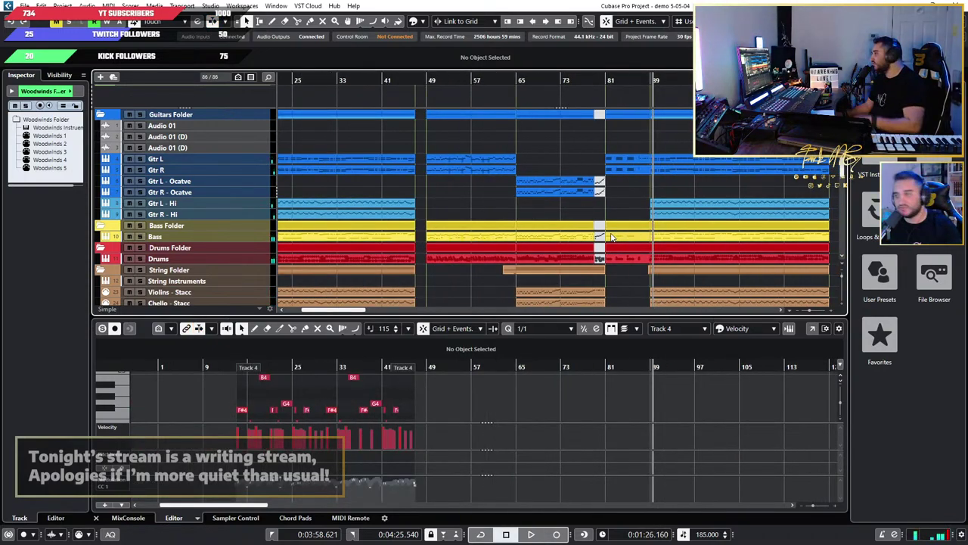
scroll(642, 240, down, 3)
scroll(583, 236, down, 3)
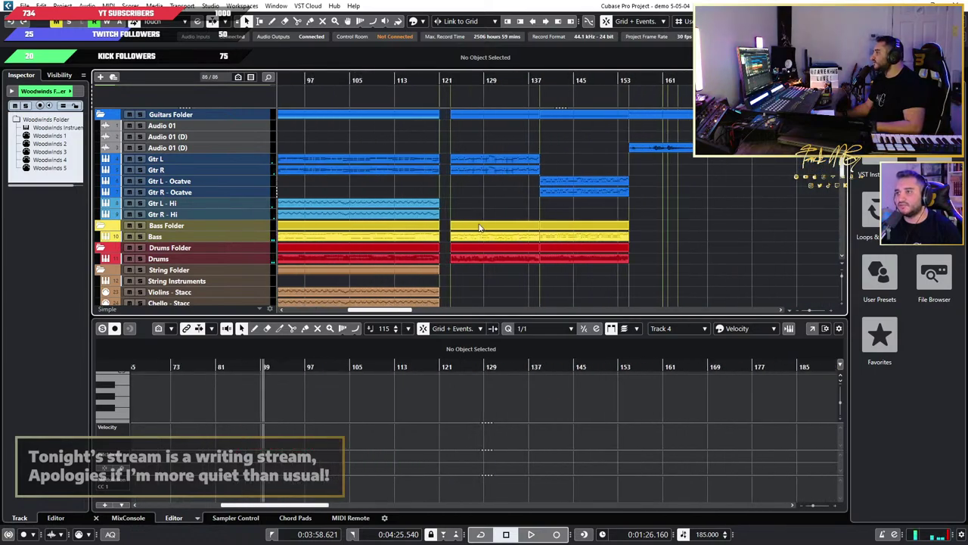
scroll(514, 175, up, 3)
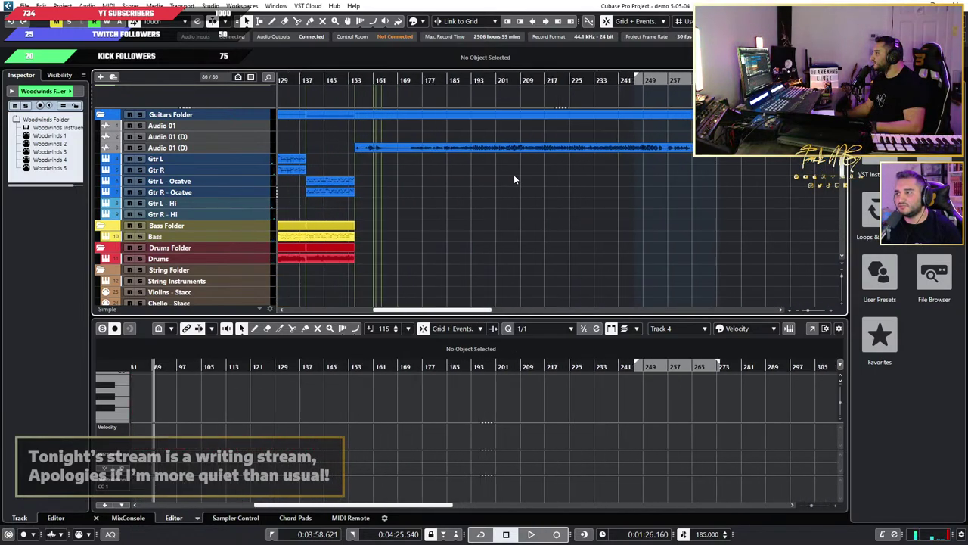
scroll(424, 161, left, 5)
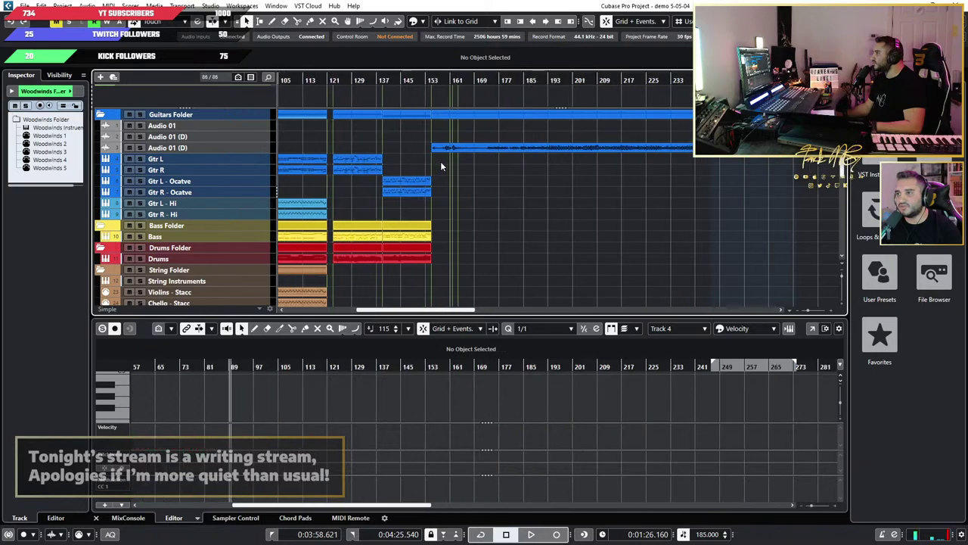
scroll(719, 155, right, 3)
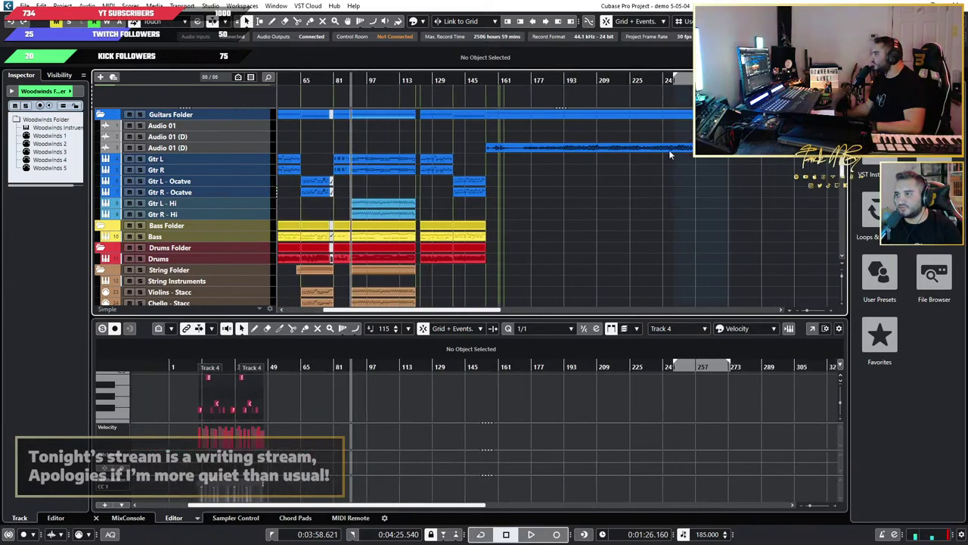
scroll(530, 164, up, 2)
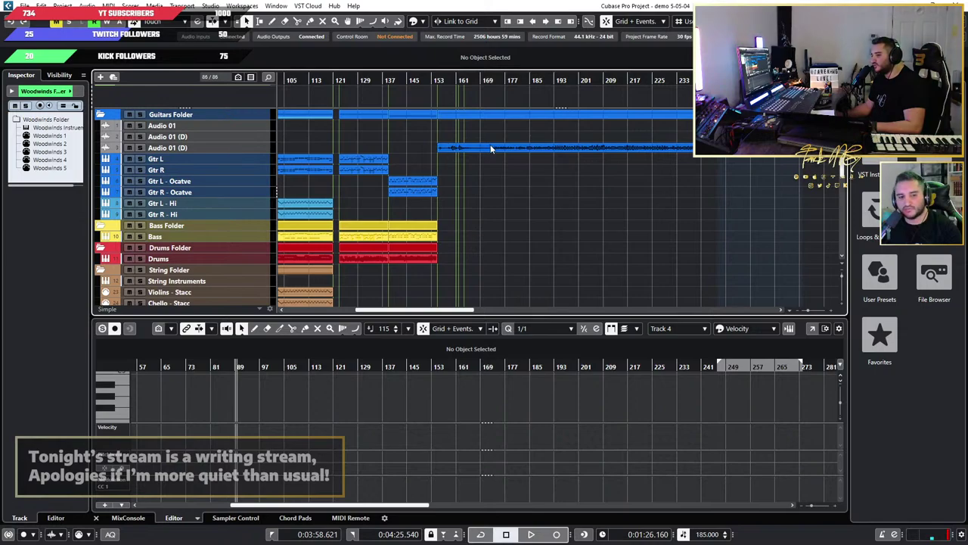
scroll(514, 180, down, 3)
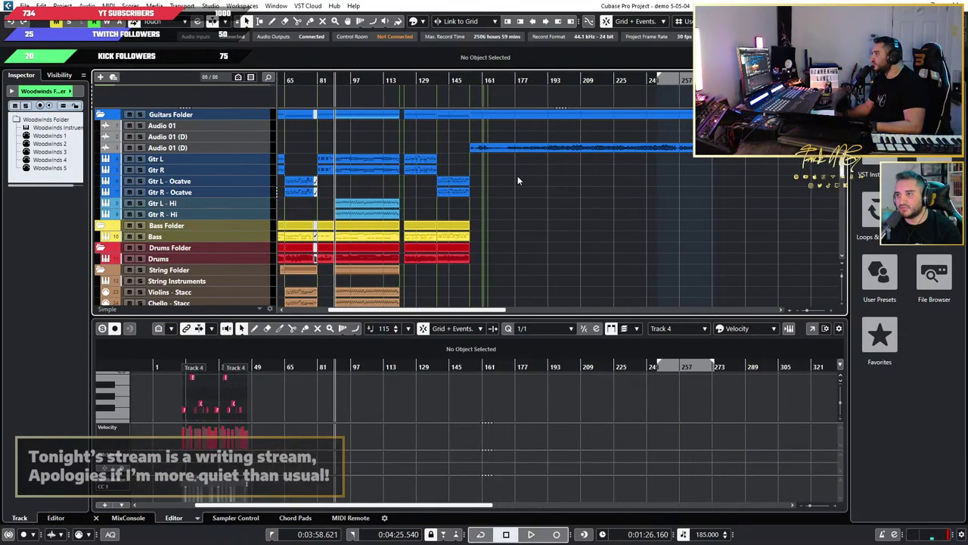
scroll(557, 175, down, 2)
scroll(518, 170, up, 3)
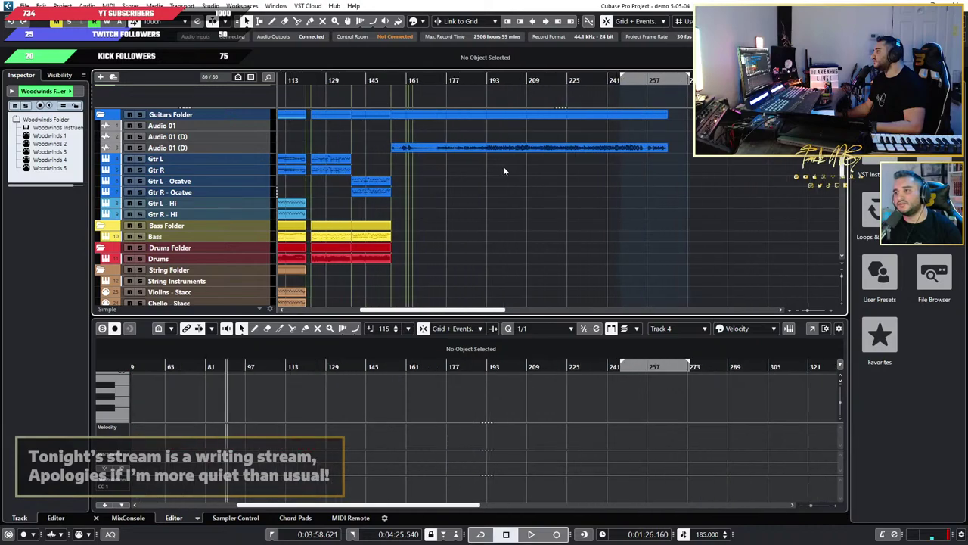
scroll(522, 166, left, 3)
scroll(621, 179, down, 1)
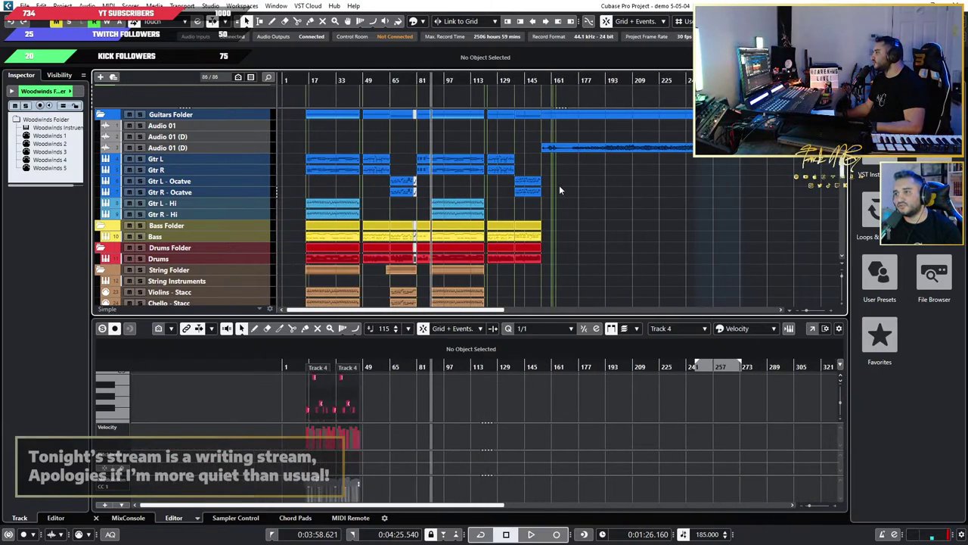
Step: Examine the string, brass, organ, piano and harp parts across the sections up to about bar 89
scroll(409, 242, up, 2)
scroll(410, 241, left, 2)
scroll(431, 241, down, 3)
scroll(442, 244, down, 3)
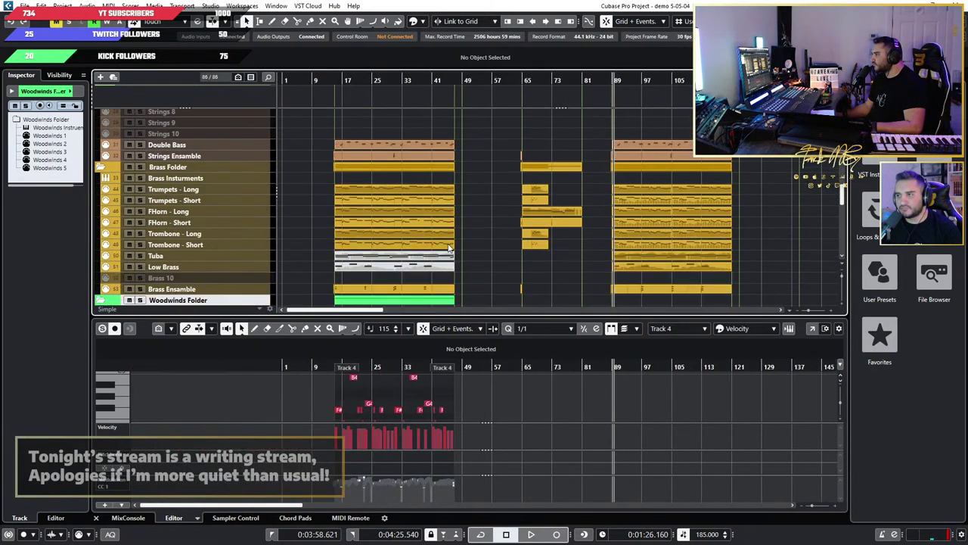
scroll(454, 247, up, 7)
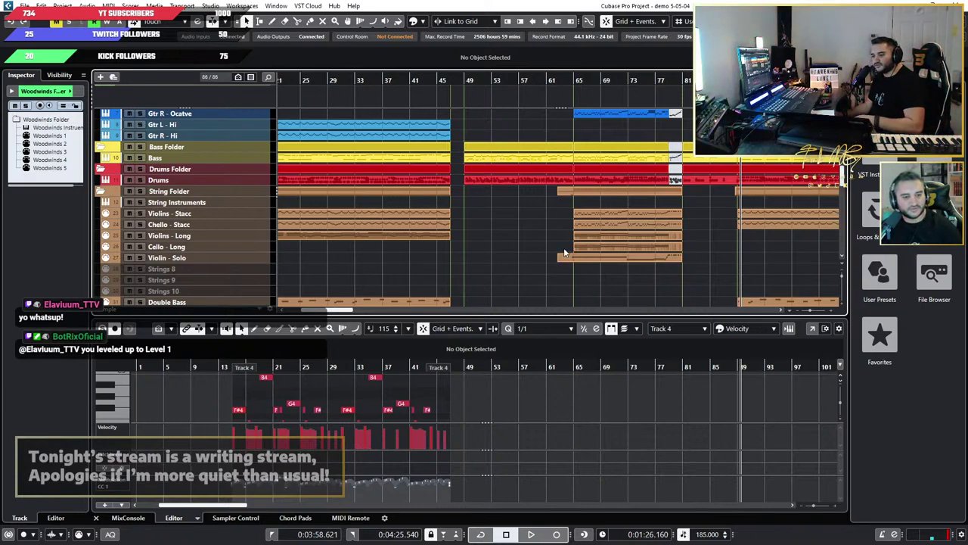
scroll(521, 263, down, 1)
scroll(492, 264, right, 1)
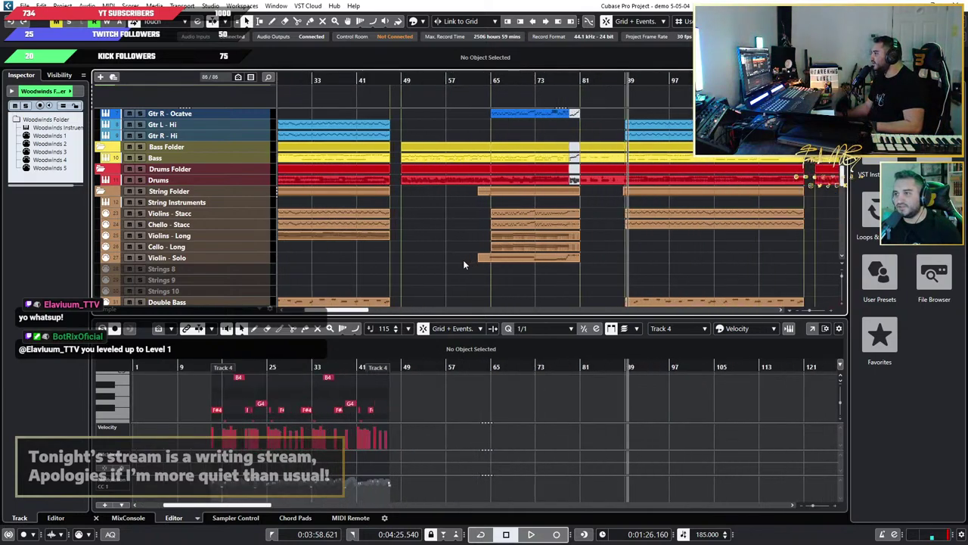
scroll(464, 264, left, 2)
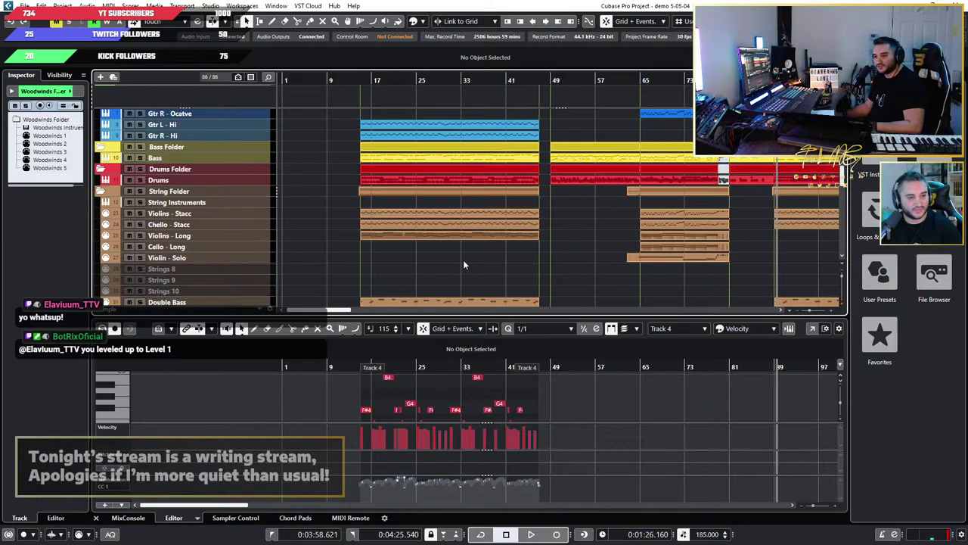
scroll(465, 264, down, 4)
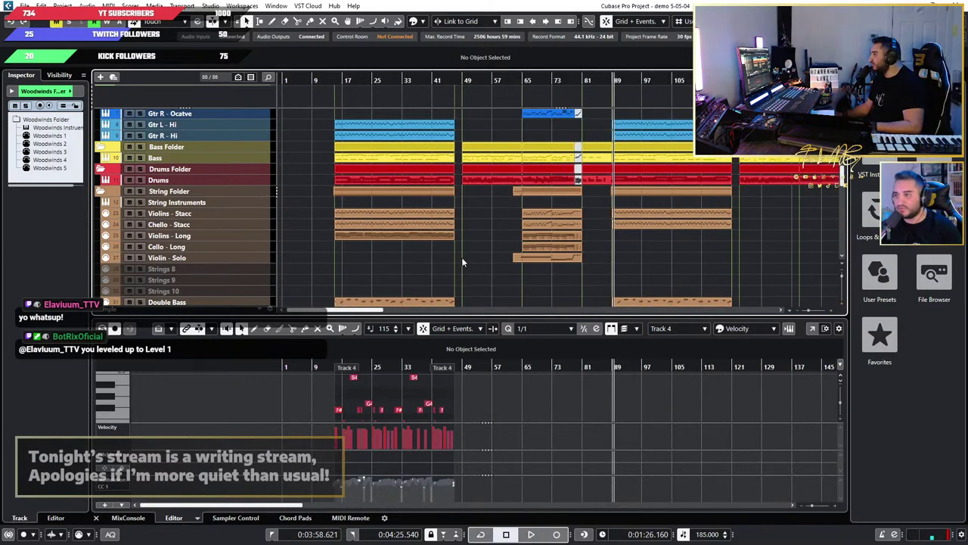
scroll(454, 261, down, 2)
scroll(435, 259, up, 4)
scroll(425, 257, down, 8)
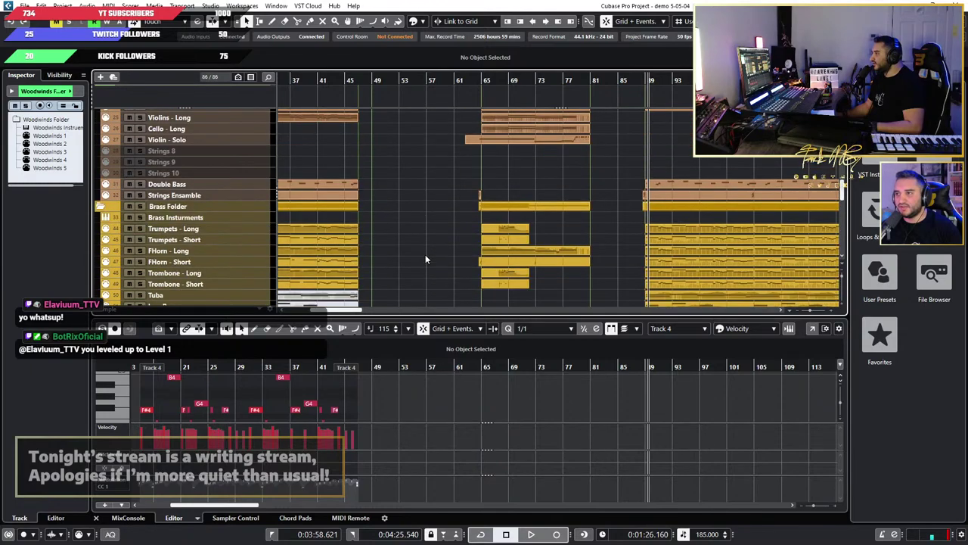
scroll(426, 260, up, 3)
scroll(426, 259, down, 4)
scroll(426, 259, down, 4)
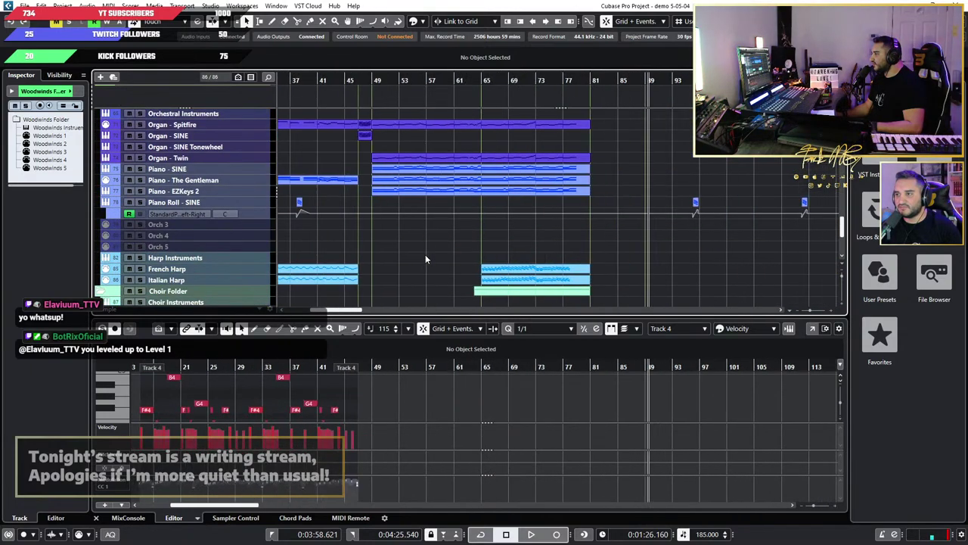
Step: Examine the organ, piano, harp and choir parts between about bars 37 and 81
scroll(426, 258, down, 3)
scroll(456, 254, up, 5)
scroll(510, 262, up, 3)
scroll(510, 263, down, 3)
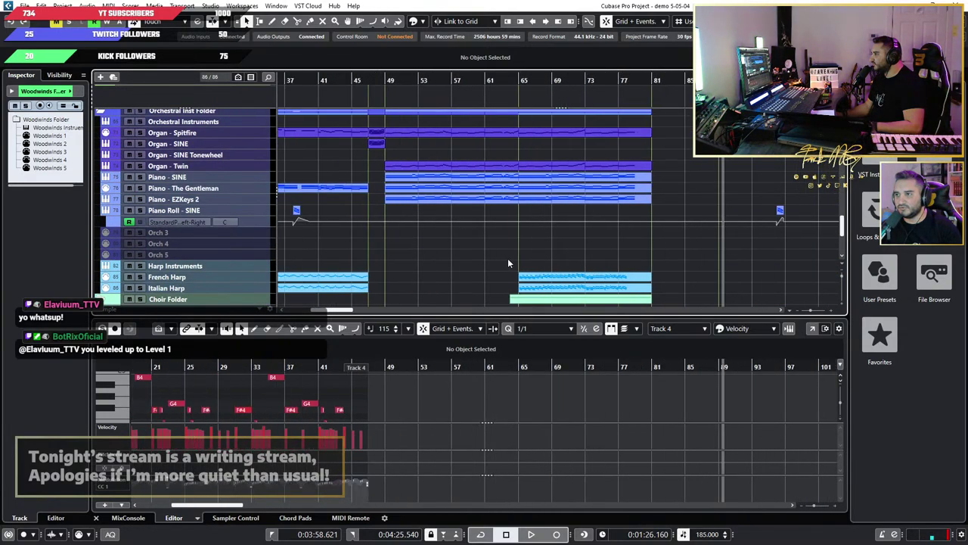
scroll(482, 260, down, 3)
scroll(472, 259, up, 3)
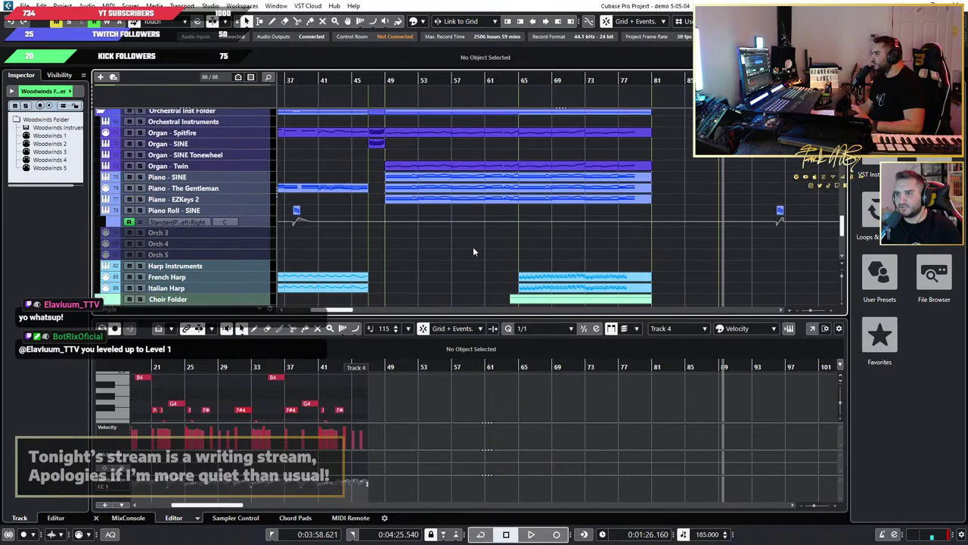
scroll(503, 261, down, 2)
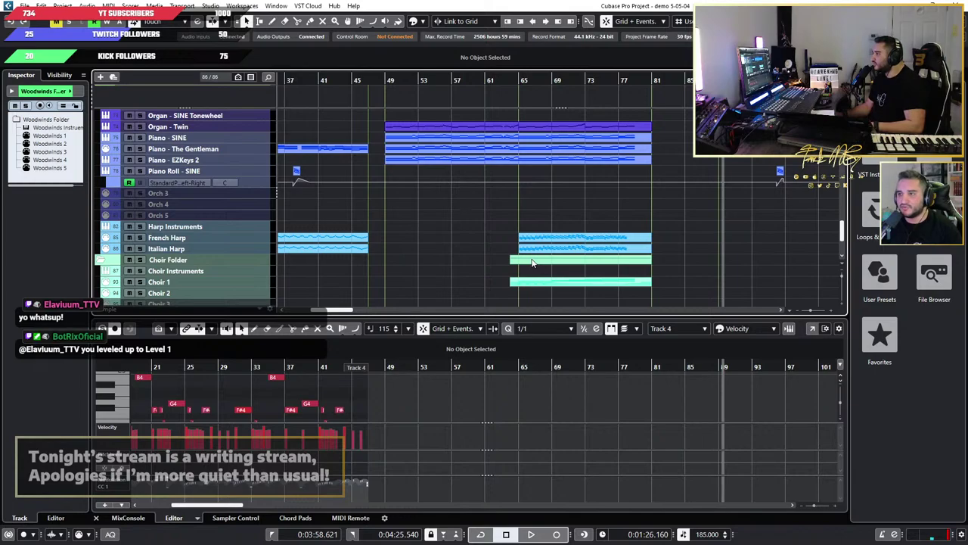
scroll(532, 263, up, 3)
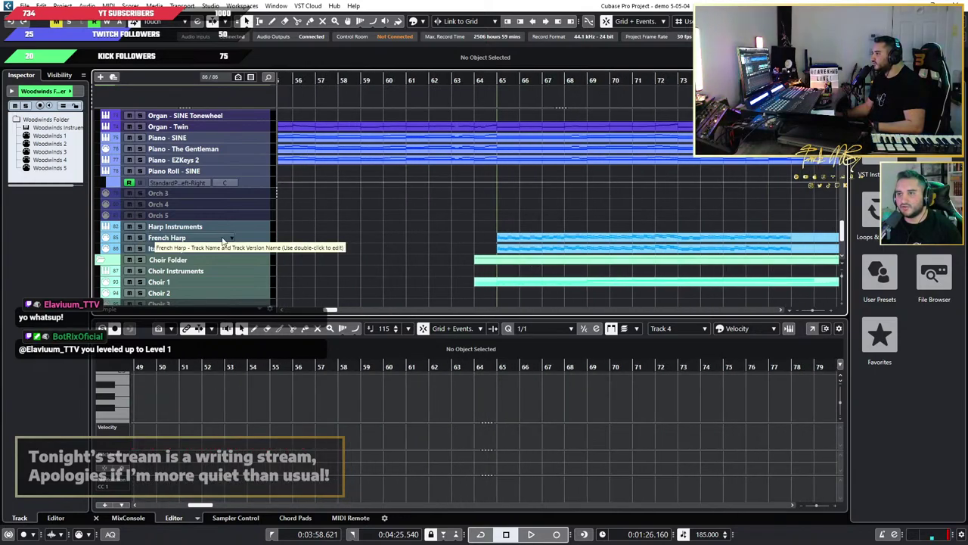
Step: Play the full mix from about bar 63 through the harp and choir entries, stopping around bar 68
click(451, 80)
key(space)
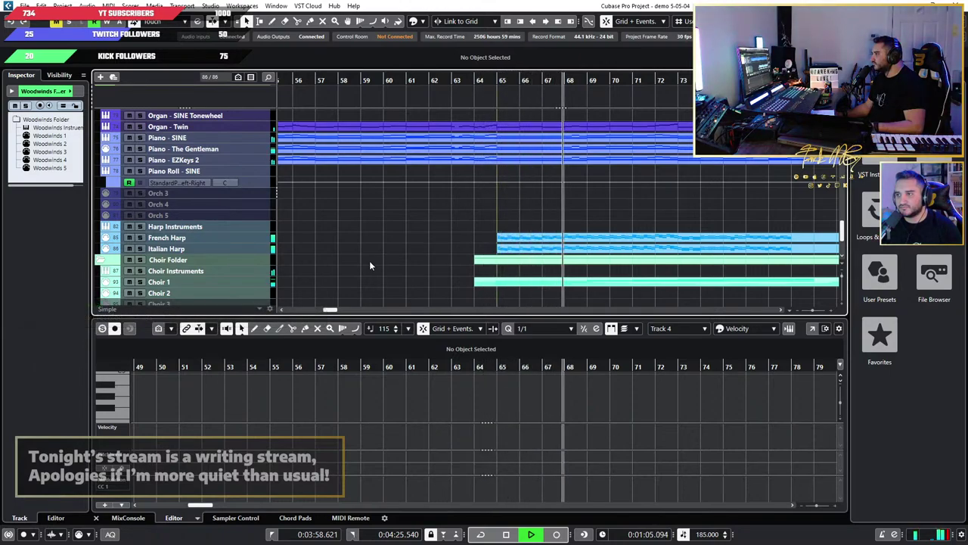
key(space)
Step: Solo the French Harp and Italian Harp tracks and play them from bar 64 to about bar 78
click(145, 250)
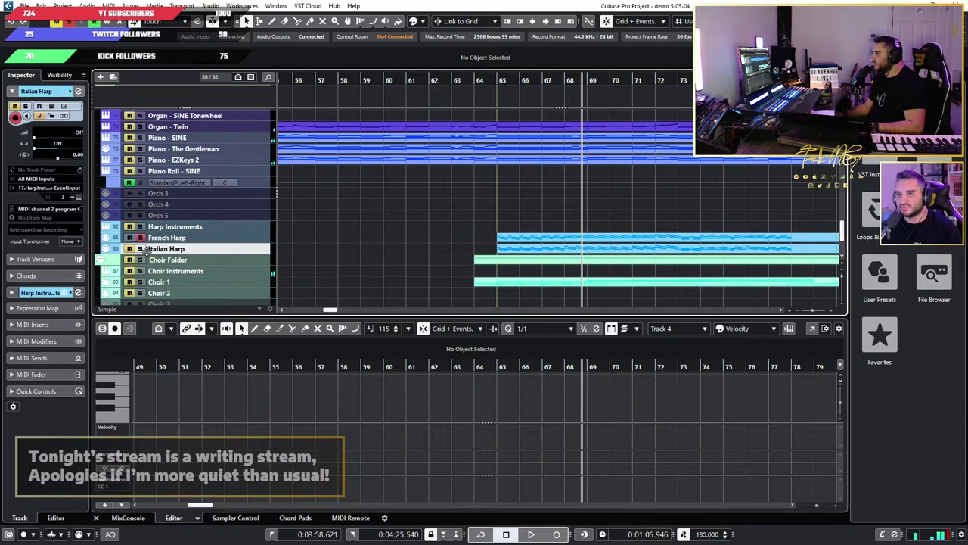
click(479, 75)
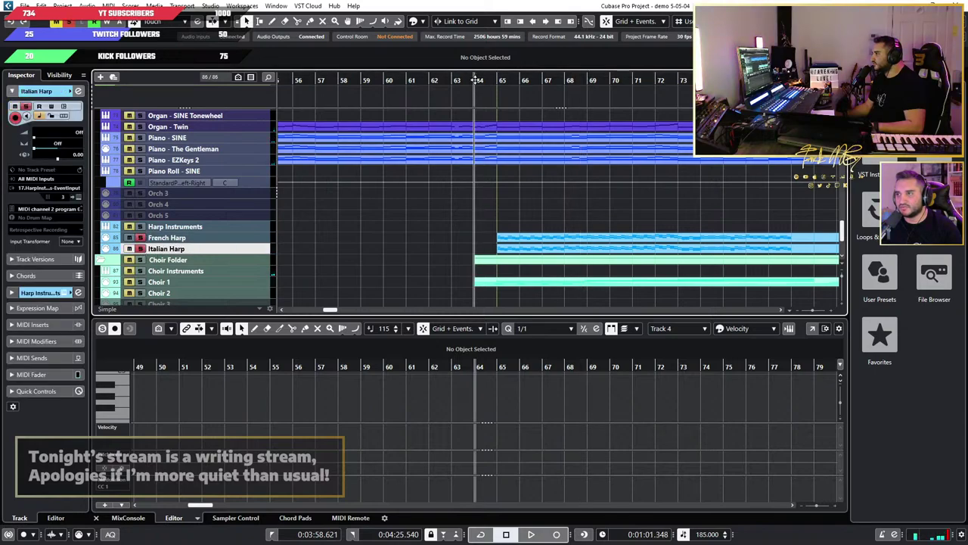
key(space)
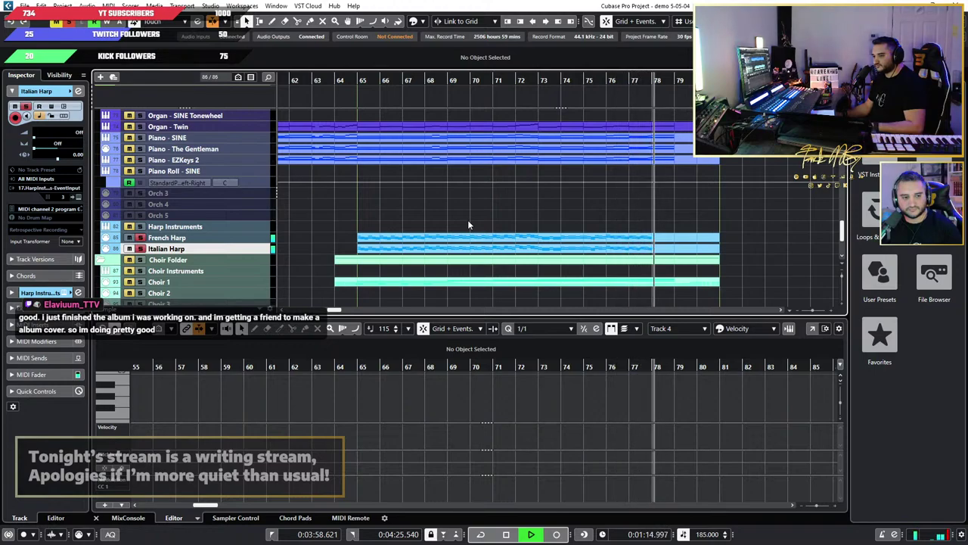
key(space)
key(g)
key(g)
key(g)
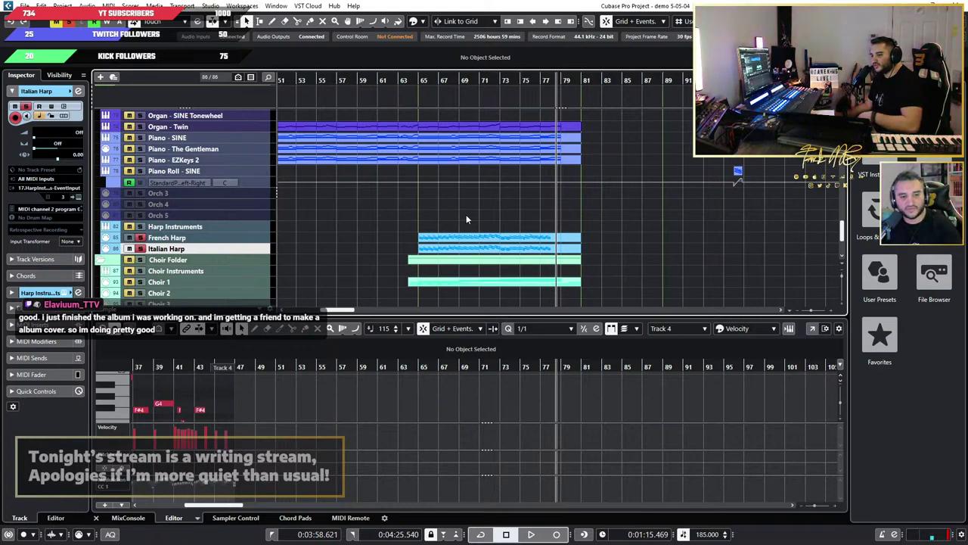
Step: Clear the solos on both harp tracks and examine the harp and choir parts in the sections before and after bar 47
scroll(451, 230, down, 4)
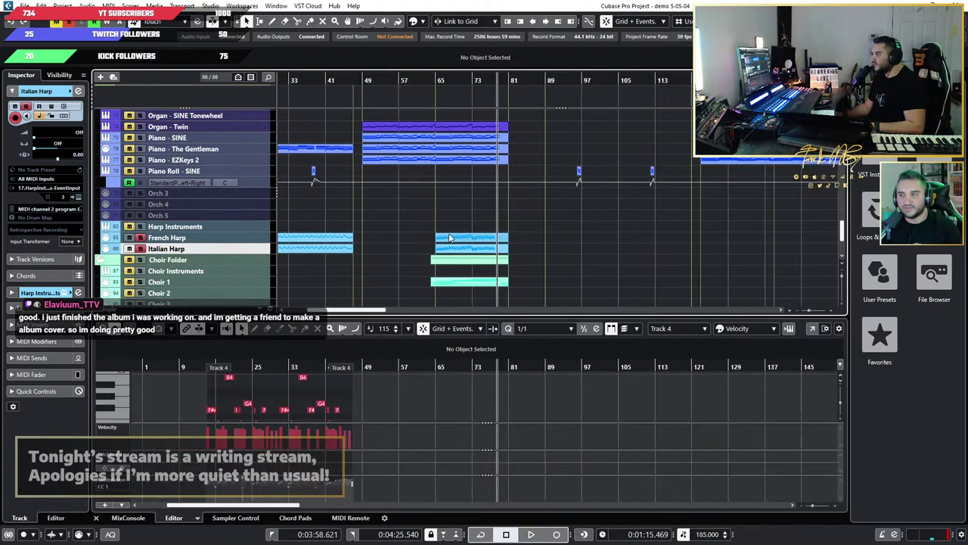
scroll(437, 236, up, 3)
scroll(437, 236, left, 2)
scroll(443, 237, up, 2)
scroll(445, 240, down, 2)
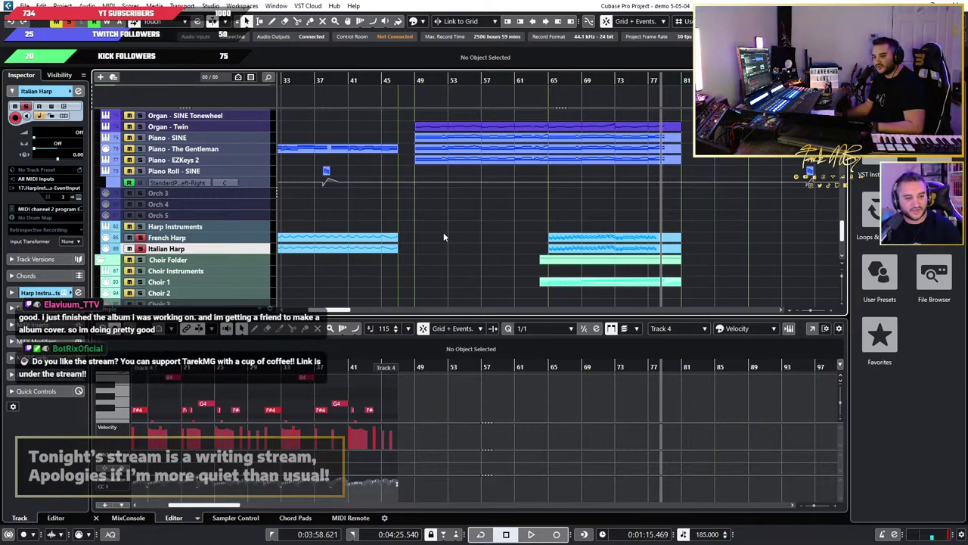
scroll(424, 242, down, 2)
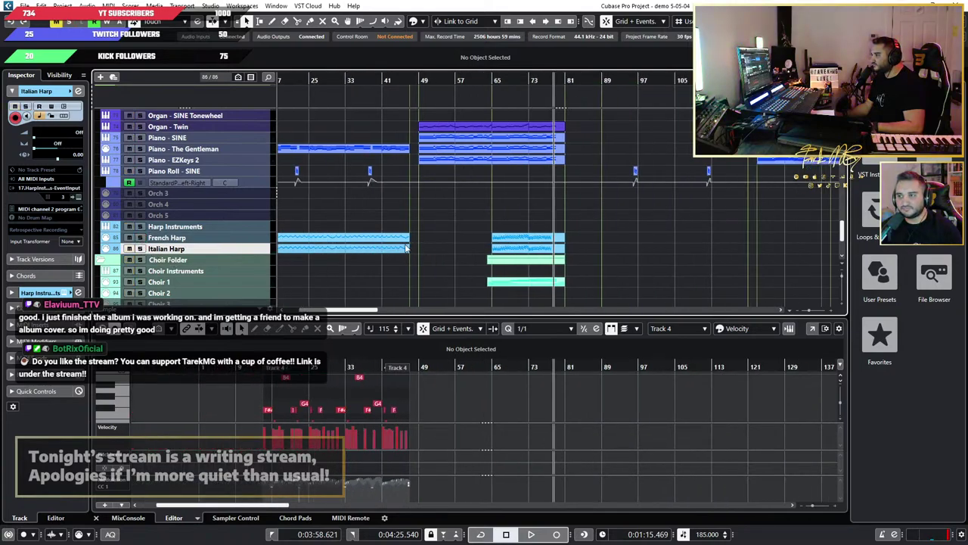
scroll(450, 235, up, 3)
scroll(409, 167, up, 2)
scroll(431, 183, down, 1)
scroll(469, 209, down, 2)
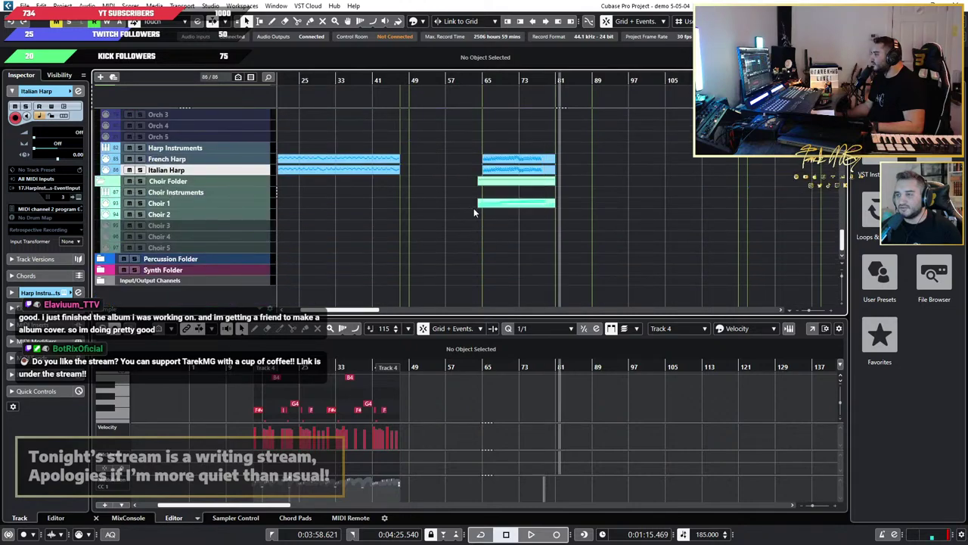
scroll(478, 212, up, 2)
scroll(534, 216, up, 1)
scroll(656, 244, up, 2)
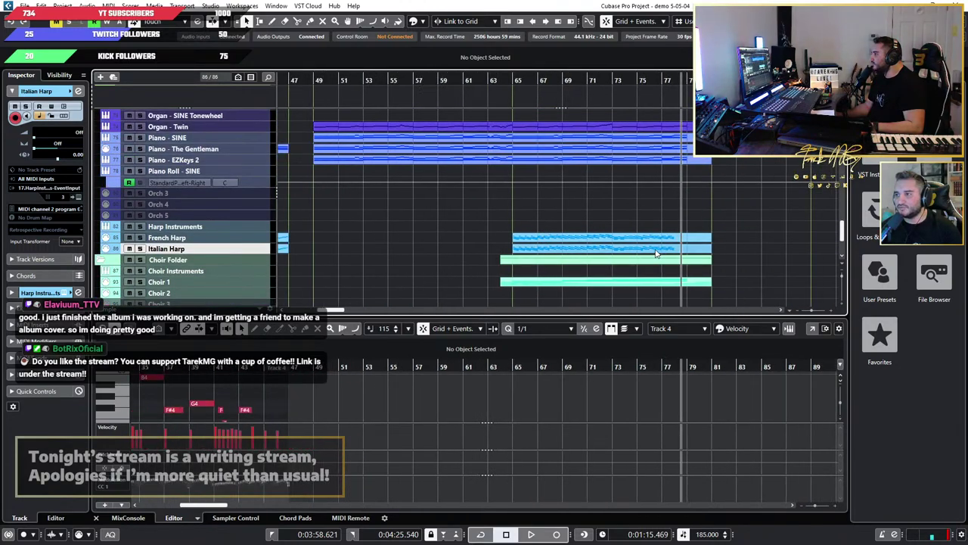
scroll(745, 247, down, 2)
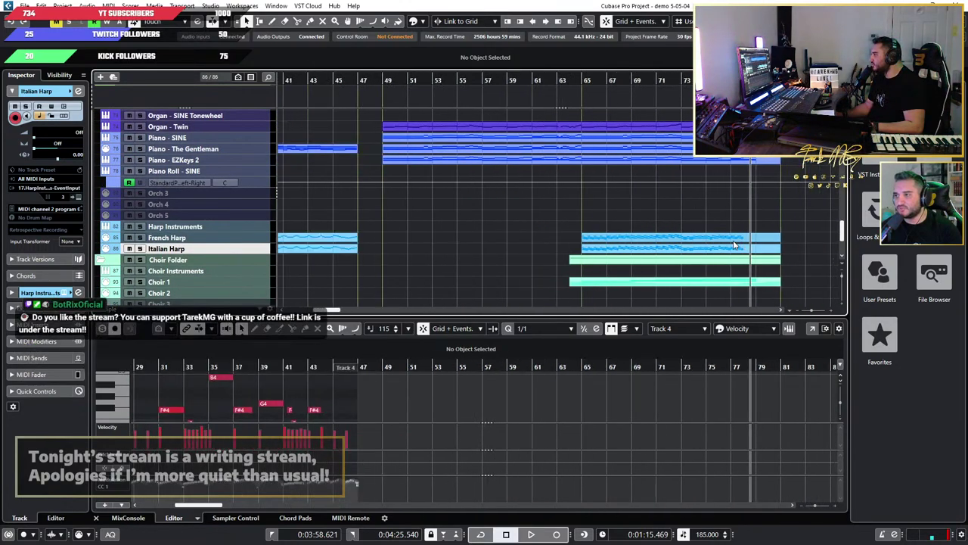
Step: Solo the Piano - SINE, Piano - The Gentleman and Piano - EZKeys 2 tracks
scroll(742, 245, up, 3)
scroll(660, 256, down, 2)
scroll(485, 276, up, 3)
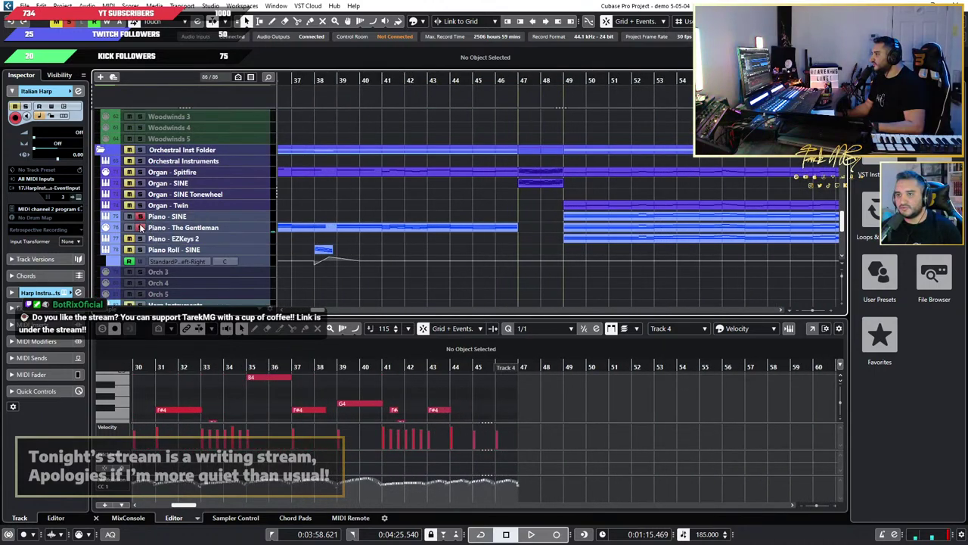
scroll(565, 245, down, 1)
scroll(568, 242, right, 5)
scroll(572, 244, up, 2)
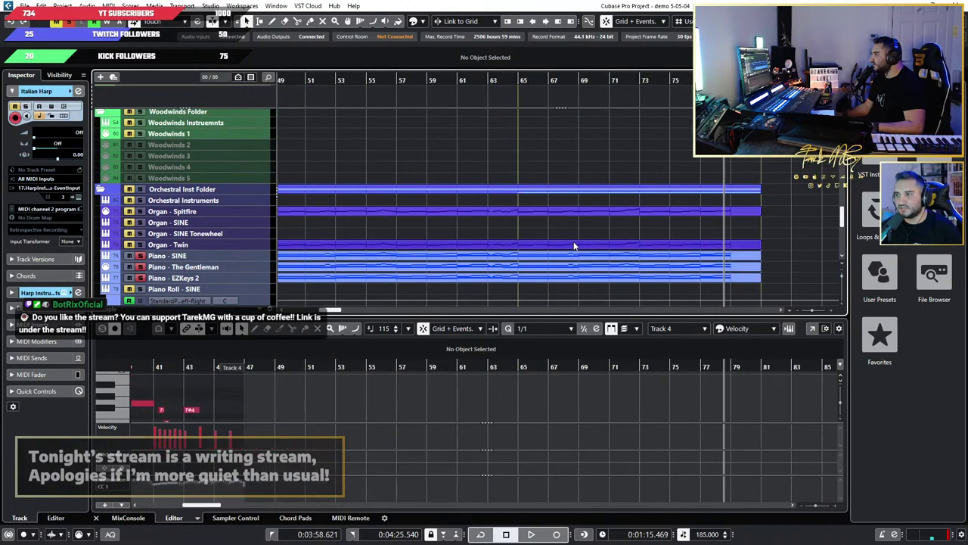
Step: View the notes of the Piano - SINE clip starting at bar 49, and display the mixer channels from woodwinds to choir
click(569, 255)
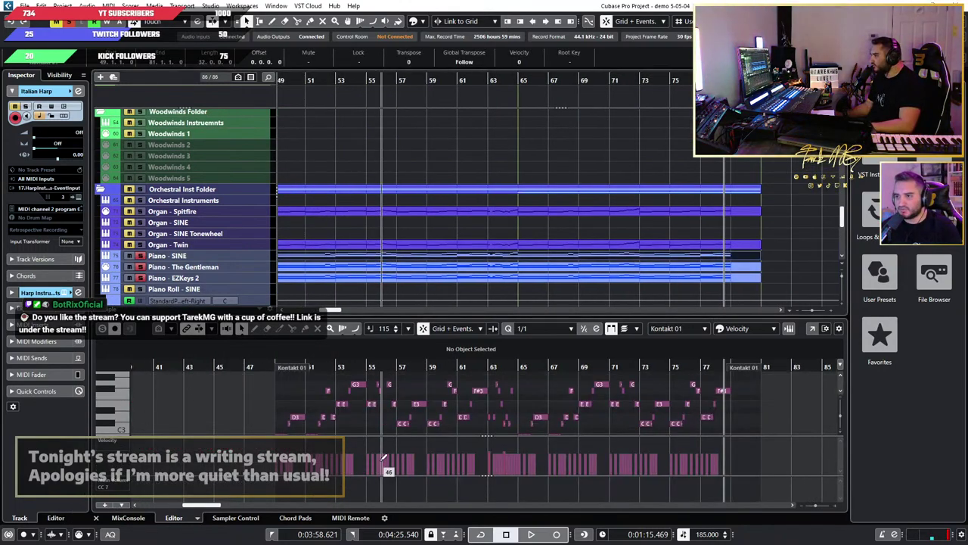
click(128, 517)
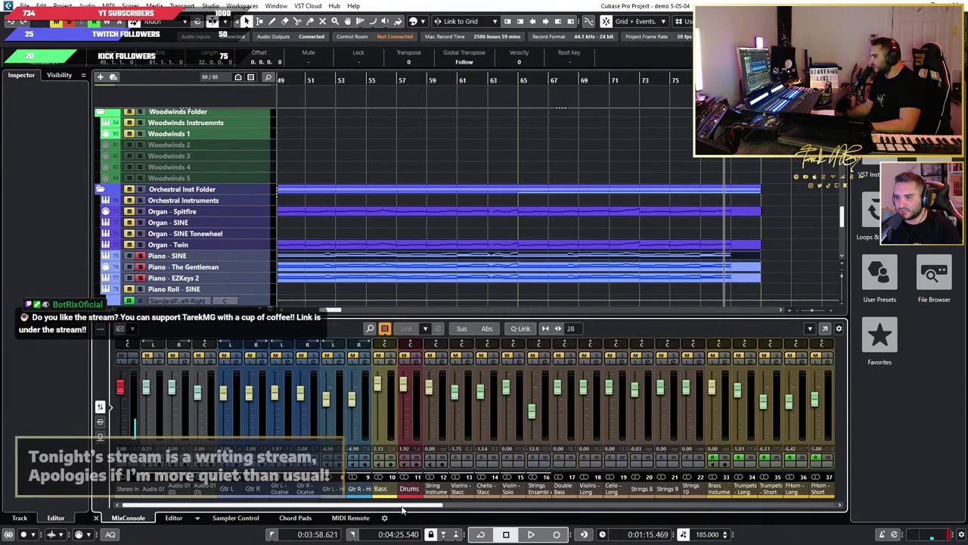
drag(608, 493, 827, 502)
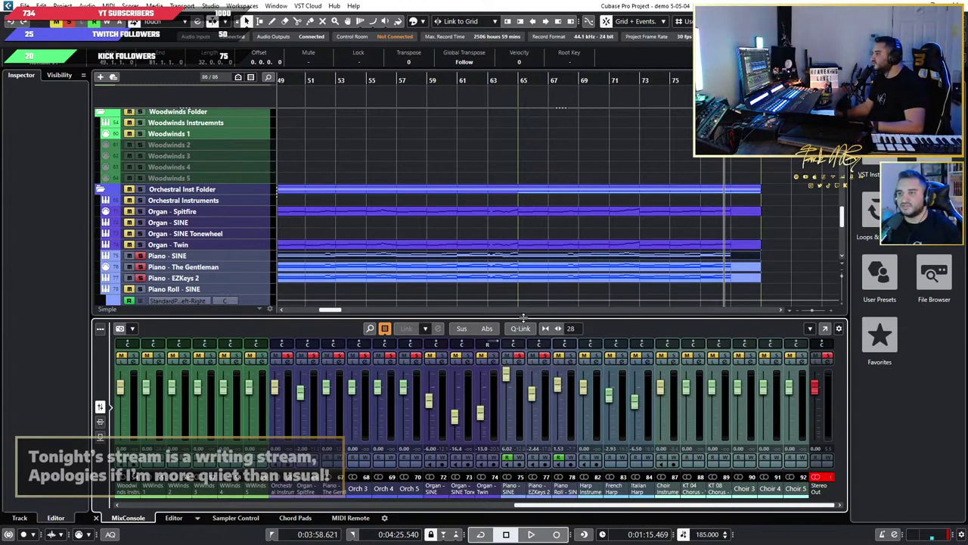
scroll(371, 242, left, 6)
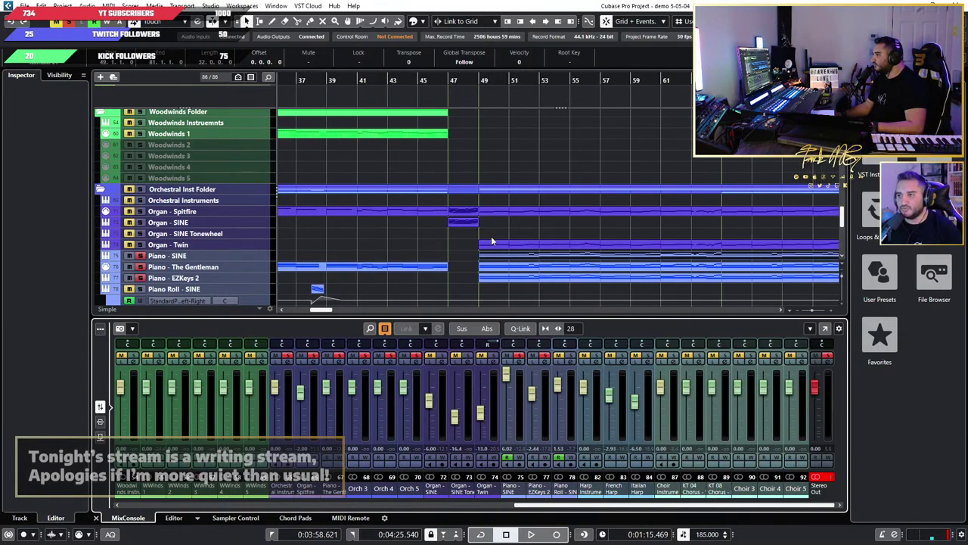
scroll(495, 238, down, 4)
scroll(522, 235, up, 3)
scroll(531, 236, down, 2)
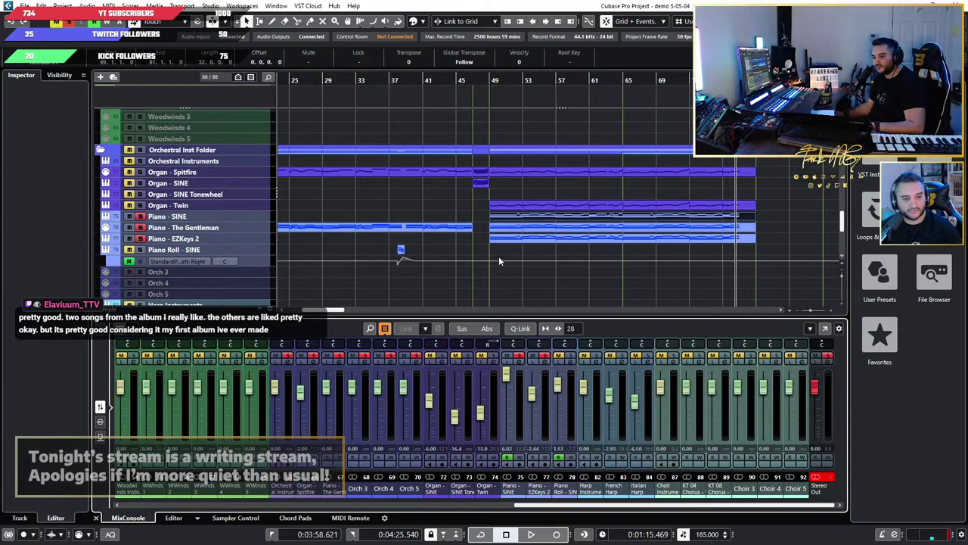
scroll(494, 259, down, 5)
scroll(485, 259, up, 5)
scroll(483, 260, down, 4)
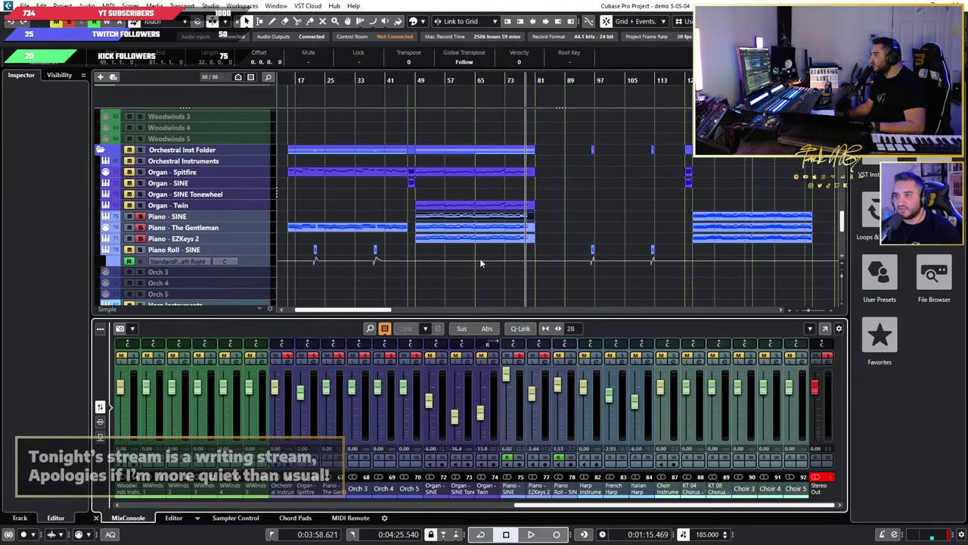
scroll(454, 263, up, 4)
scroll(453, 264, down, 2)
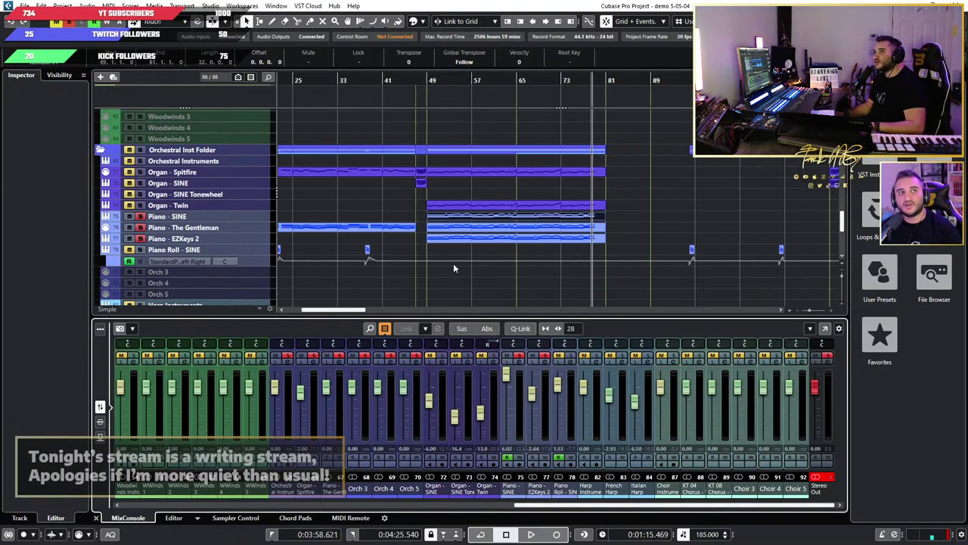
scroll(454, 261, left, 2)
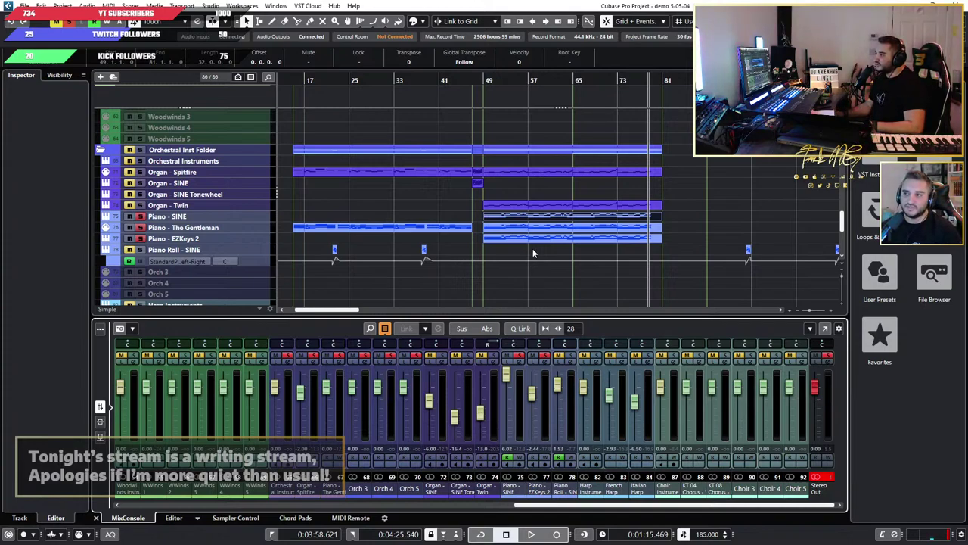
scroll(532, 253, down, 3)
scroll(532, 253, up, 5)
scroll(533, 253, left, 5)
scroll(532, 252, down, 5)
scroll(532, 253, up, 5)
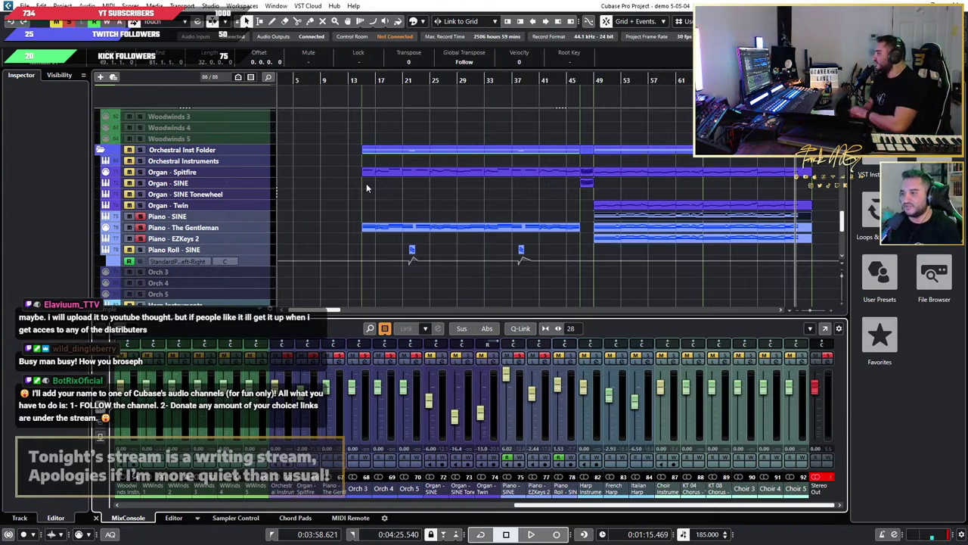
click(819, 477)
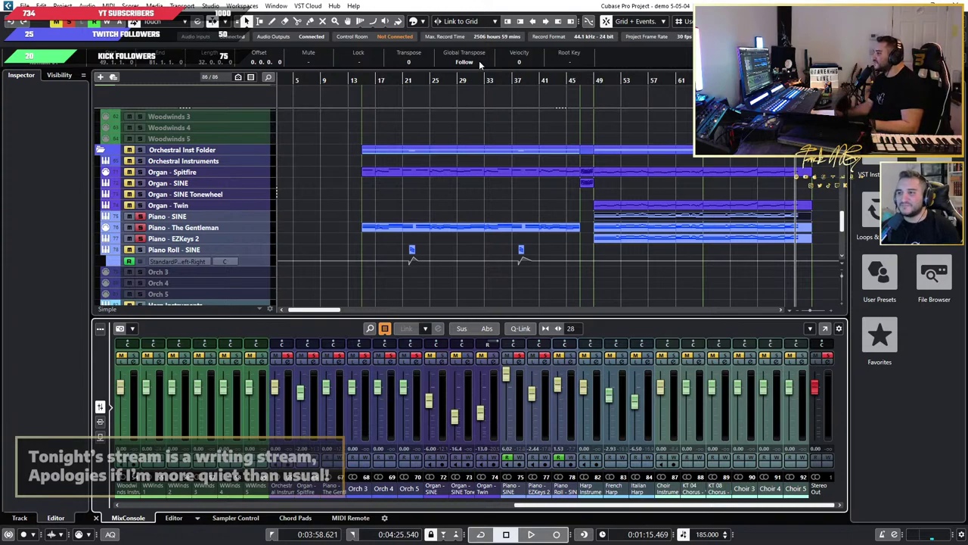
scroll(484, 187, down, 4)
scroll(478, 187, up, 4)
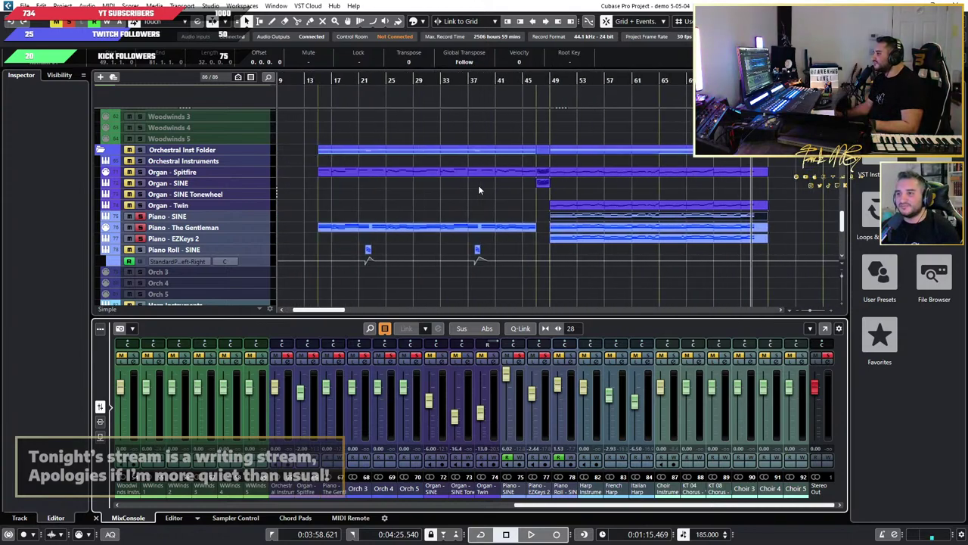
Step: Examine the organ, piano and harp clips in the sections beyond bar 83, returning to the harp section before bar 81
scroll(670, 213, down, 3)
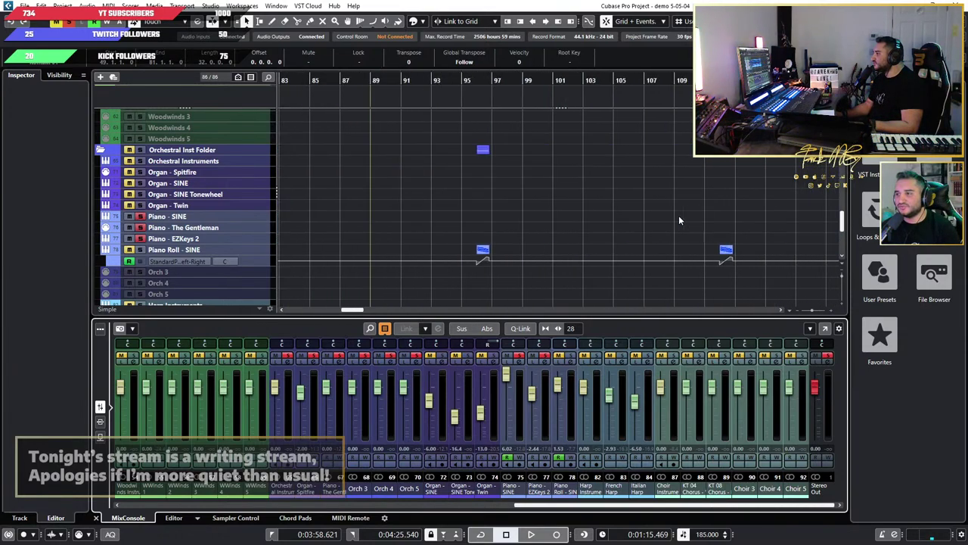
scroll(678, 220, down, 2)
scroll(448, 189, up, 10)
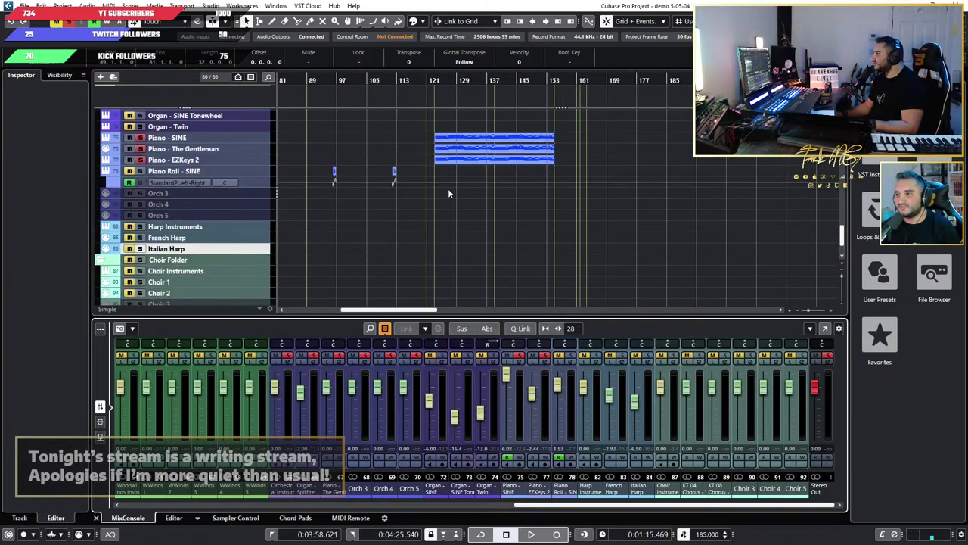
scroll(448, 190, left, 1)
scroll(423, 206, down, 10)
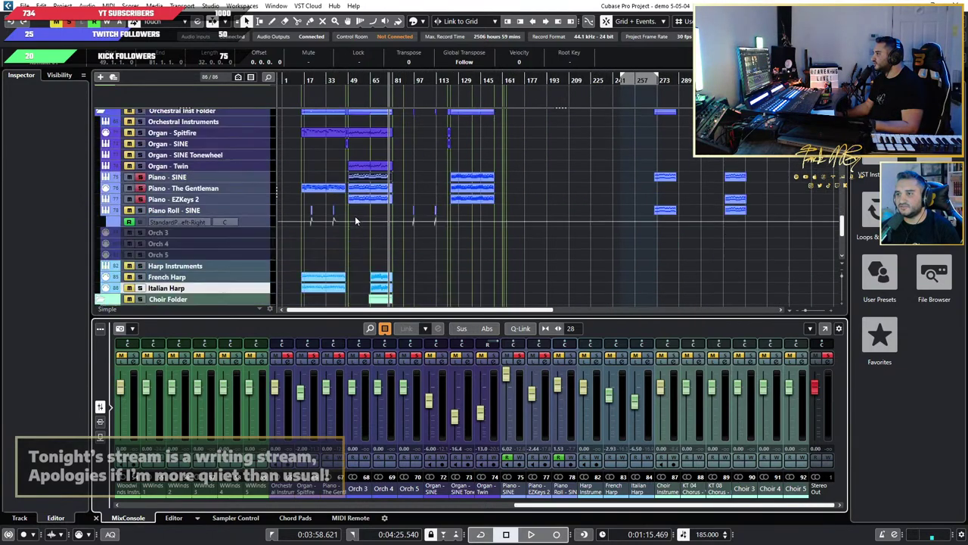
scroll(360, 220, up, 6)
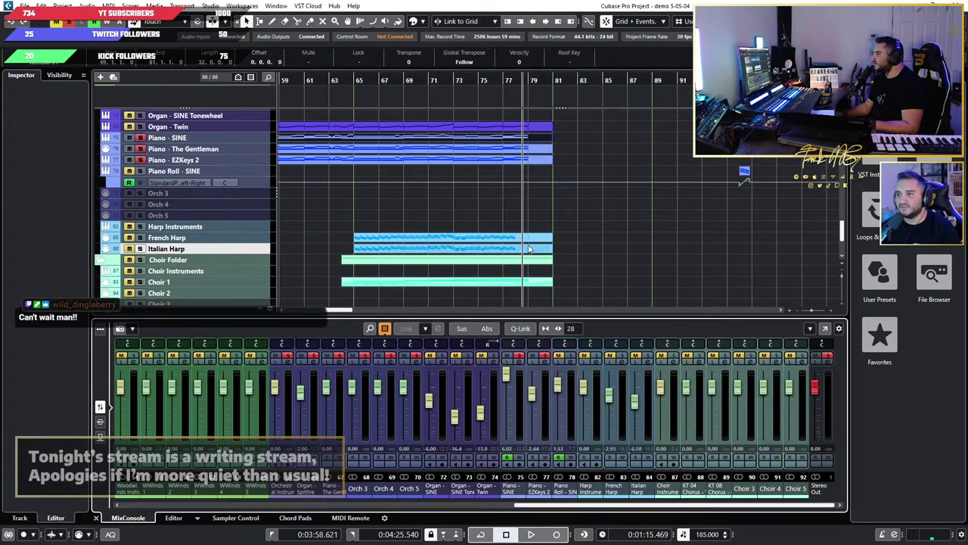
Step: Place the playhead at bar 65 and examine the guitar, drum, brass, organ, piano and harp parts of that section
click(361, 89)
scroll(540, 149, up, 15)
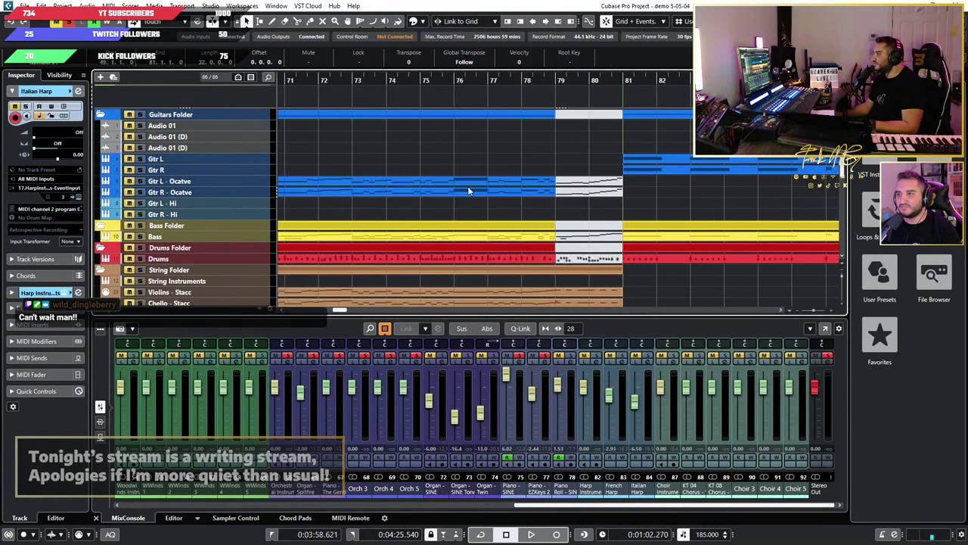
scroll(461, 181, right, 1)
scroll(454, 214, down, 8)
scroll(469, 200, up, 5)
scroll(470, 199, down, 12)
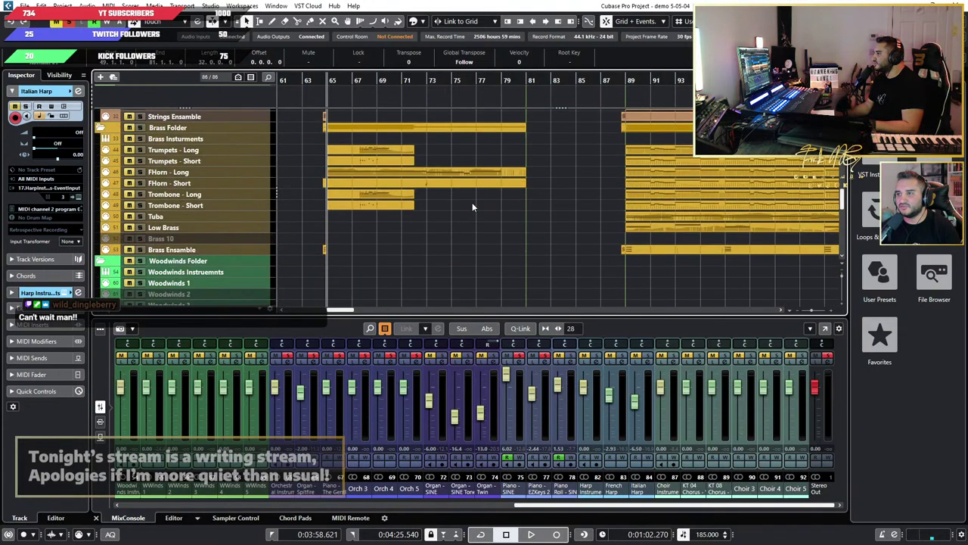
key(h)
key(h)
key(h)
key(h)
key(h)
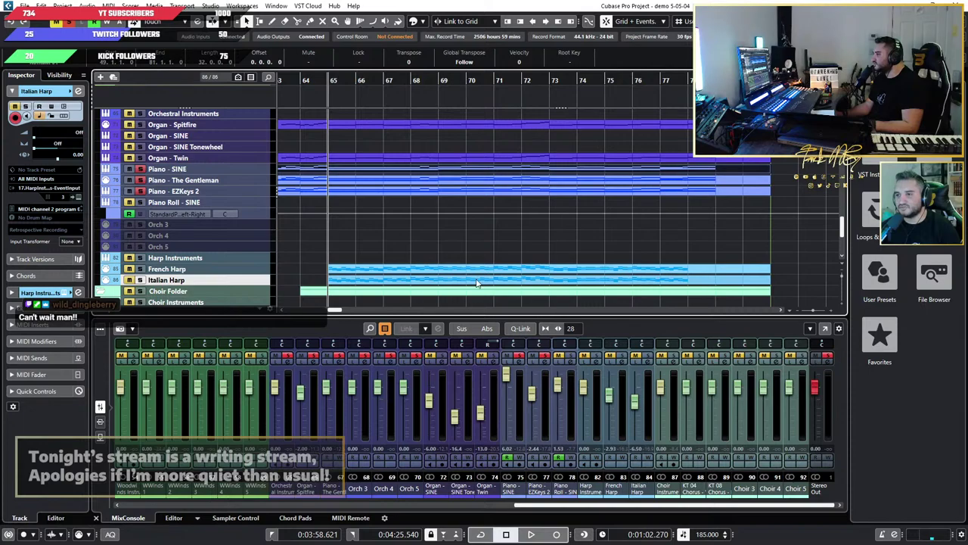
Step: Solo the French Harp and Italian Harp tracks alongside the pianos and examine the harp and choir clips around bar 65
click(140, 269)
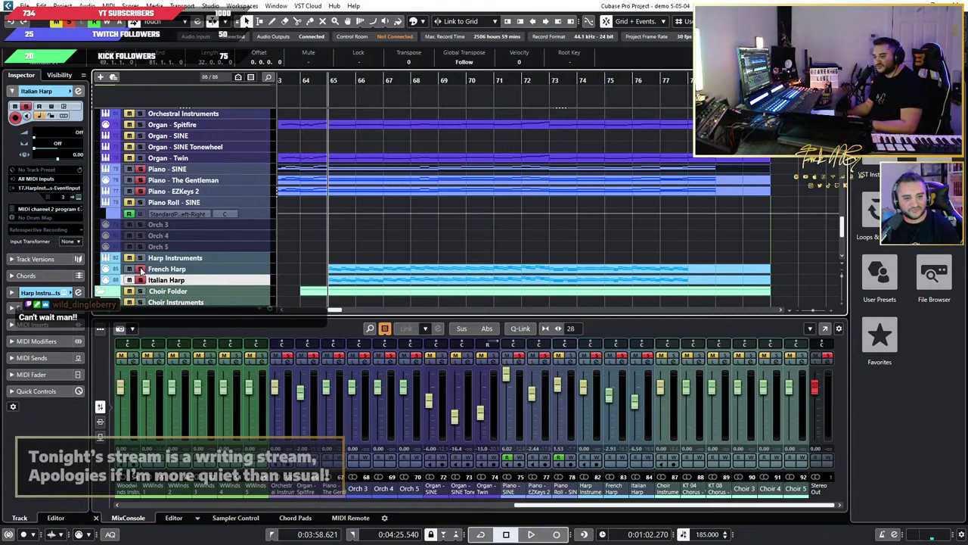
scroll(412, 211, up, 3)
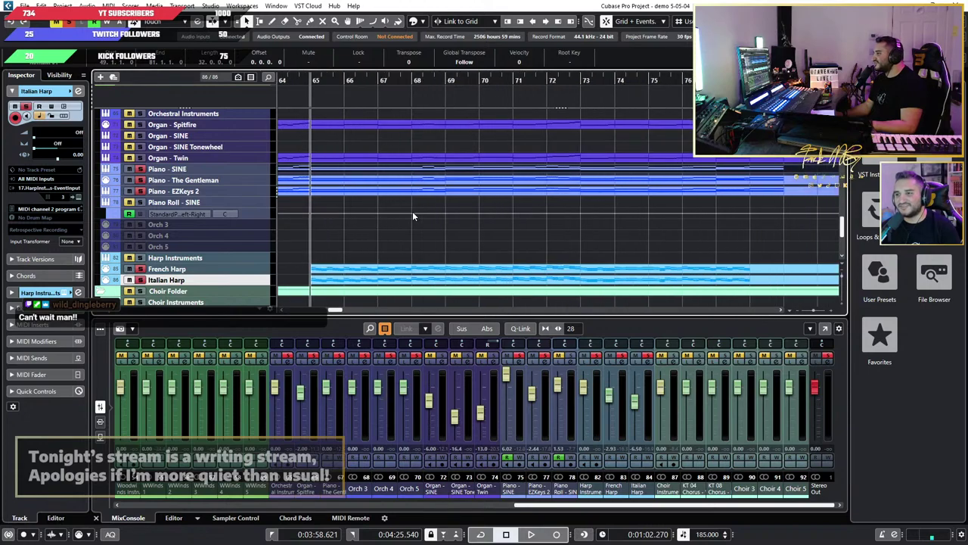
scroll(413, 216, down, 4)
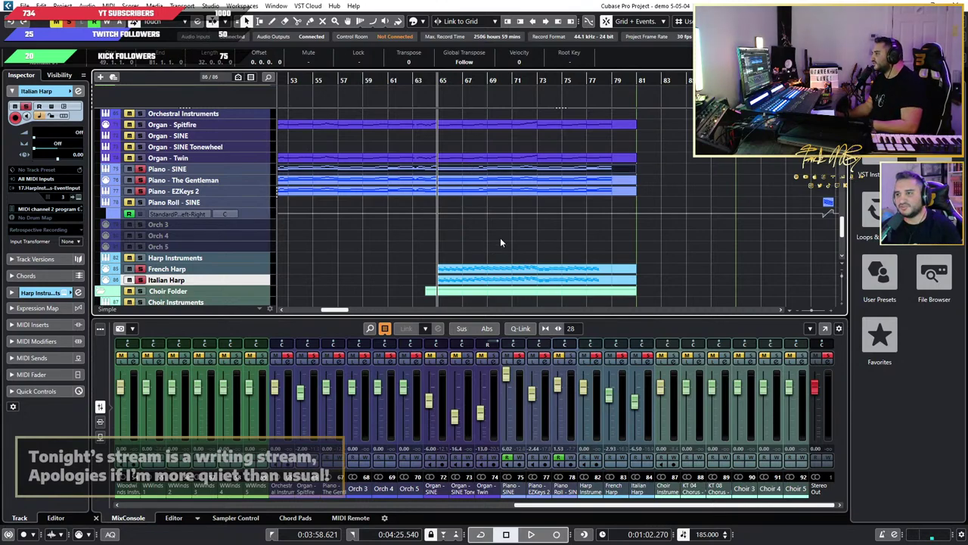
scroll(477, 223, down, 3)
scroll(450, 201, up, 5)
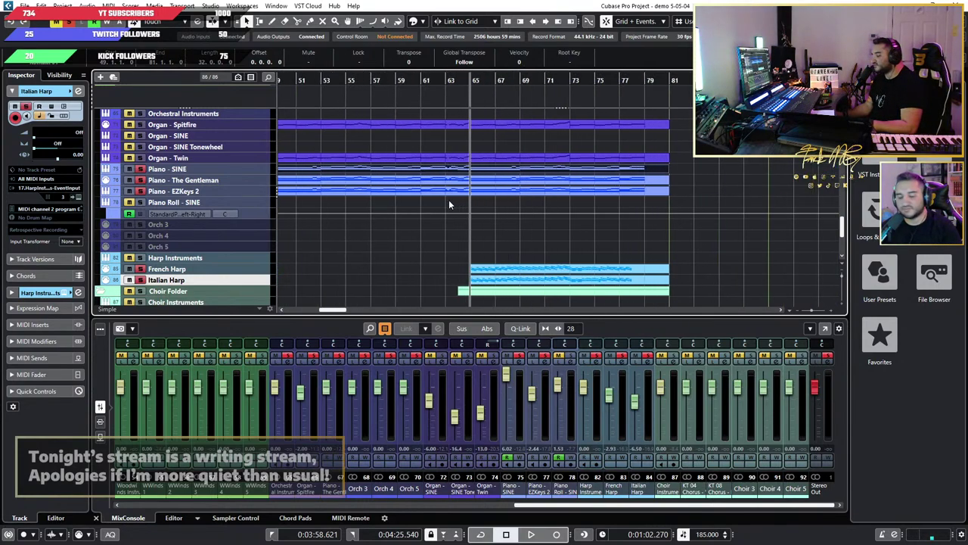
scroll(449, 200, down, 5)
scroll(486, 212, up, 2)
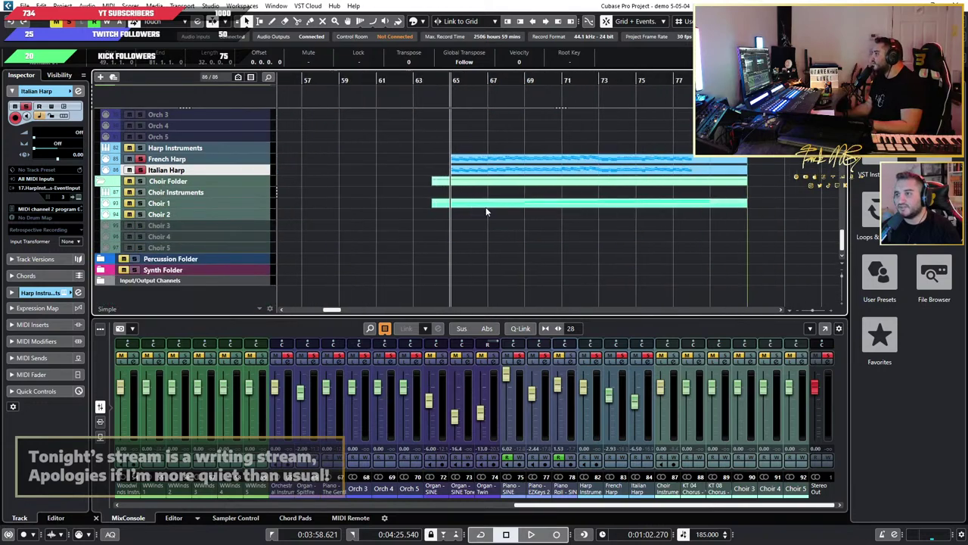
scroll(492, 219, up, 3)
Step: Play the soloed piano and harp parts from bar 65, stop near bar 78, and deactivate all solos
key(space)
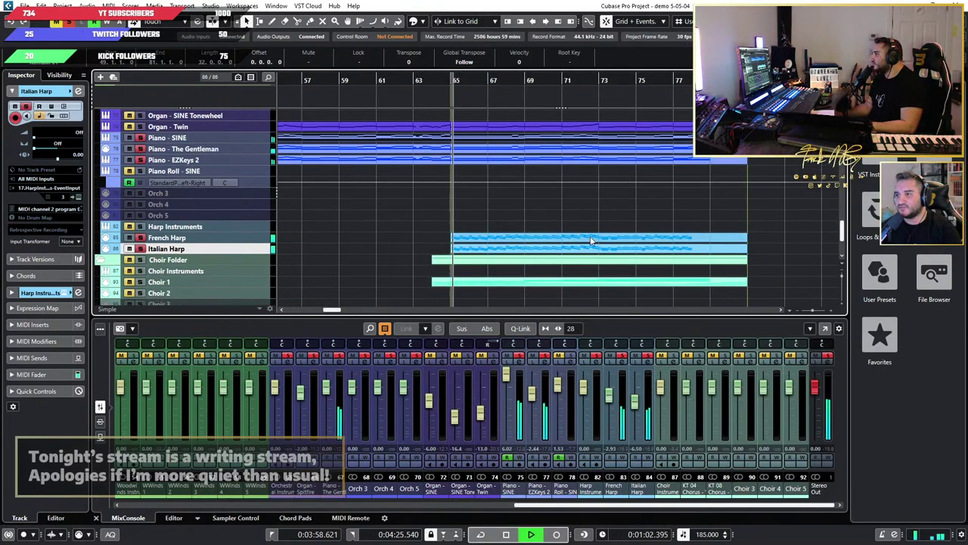
scroll(581, 242, down, 1)
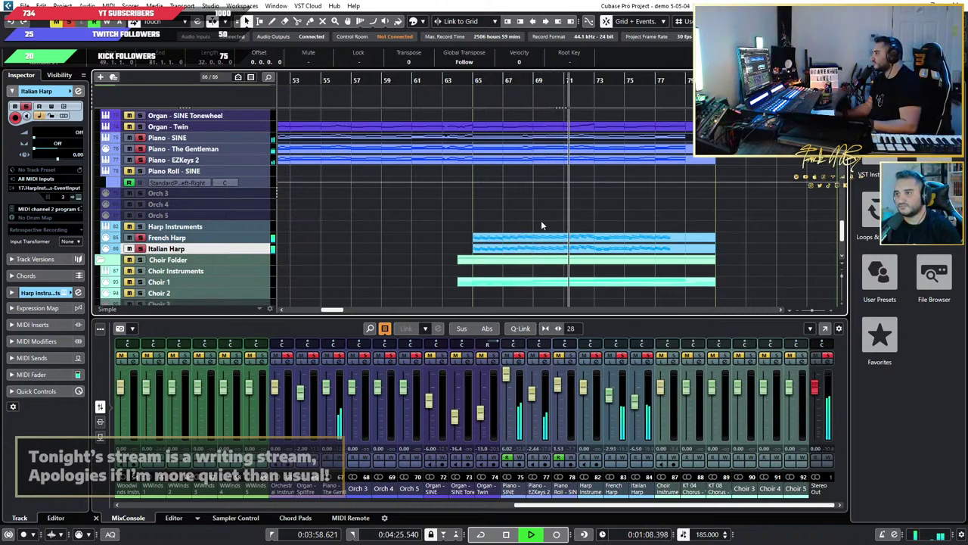
scroll(575, 242, up, 2)
scroll(597, 257, up, 1)
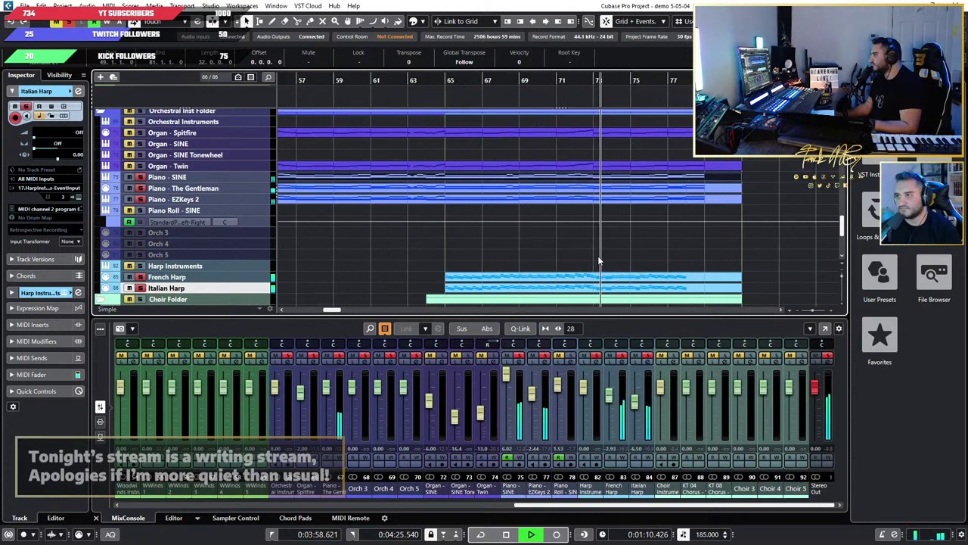
scroll(598, 260, up, 2)
scroll(597, 260, down, 2)
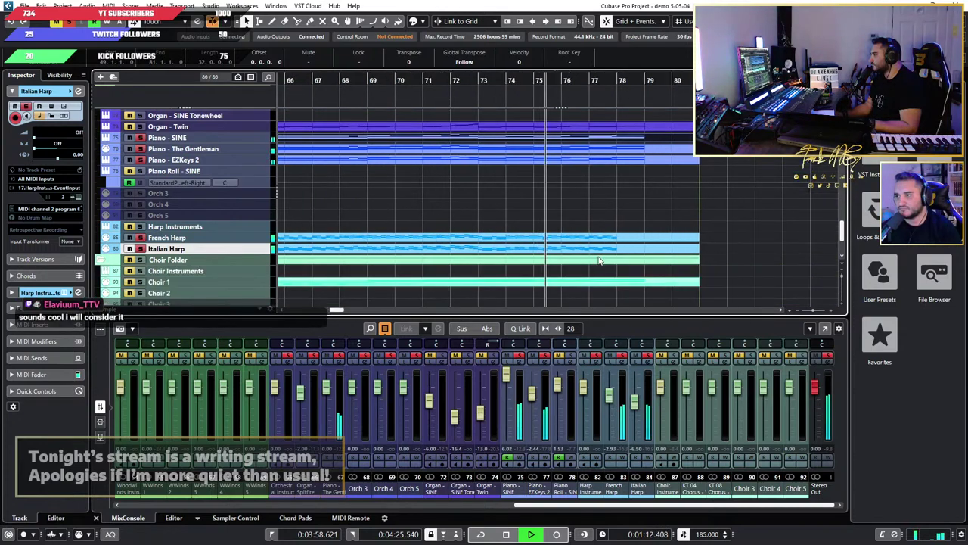
scroll(598, 260, down, 1)
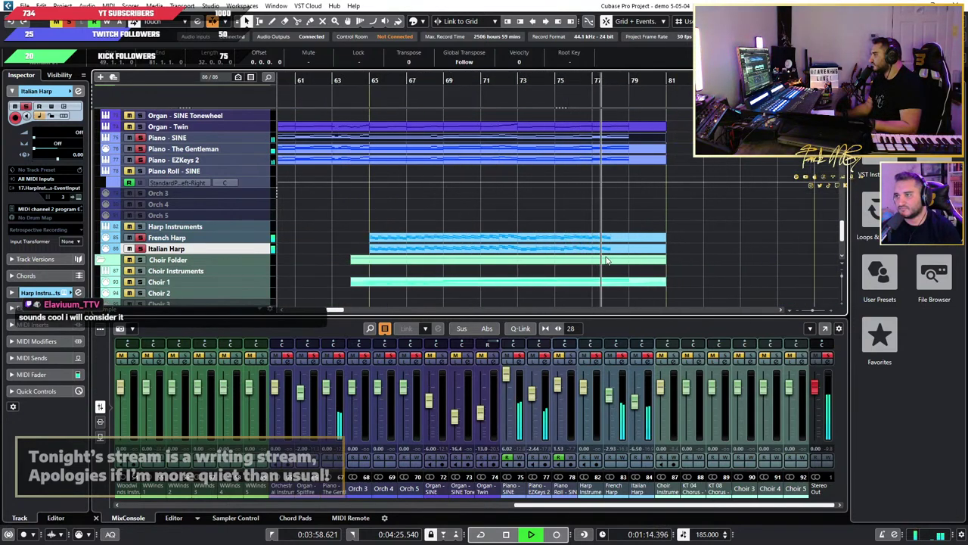
key(space)
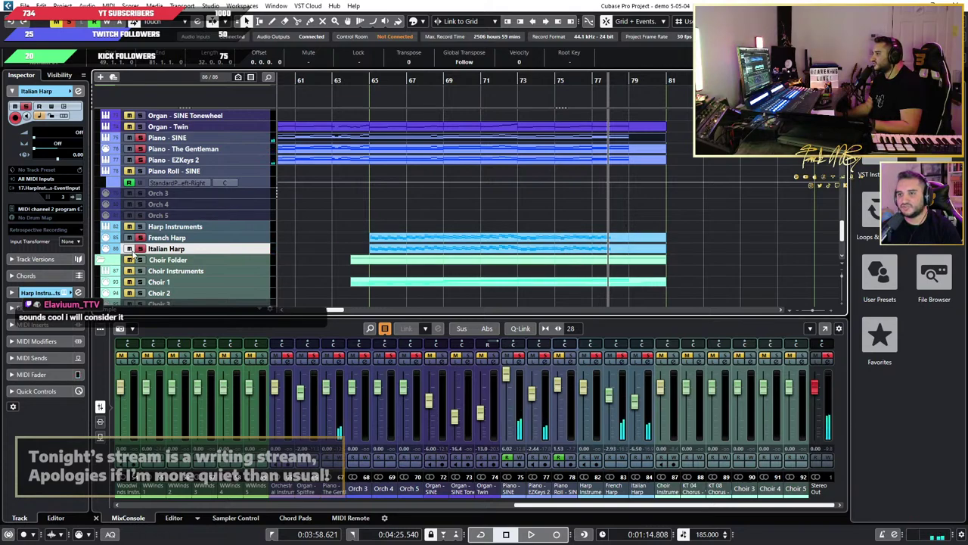
key(g)
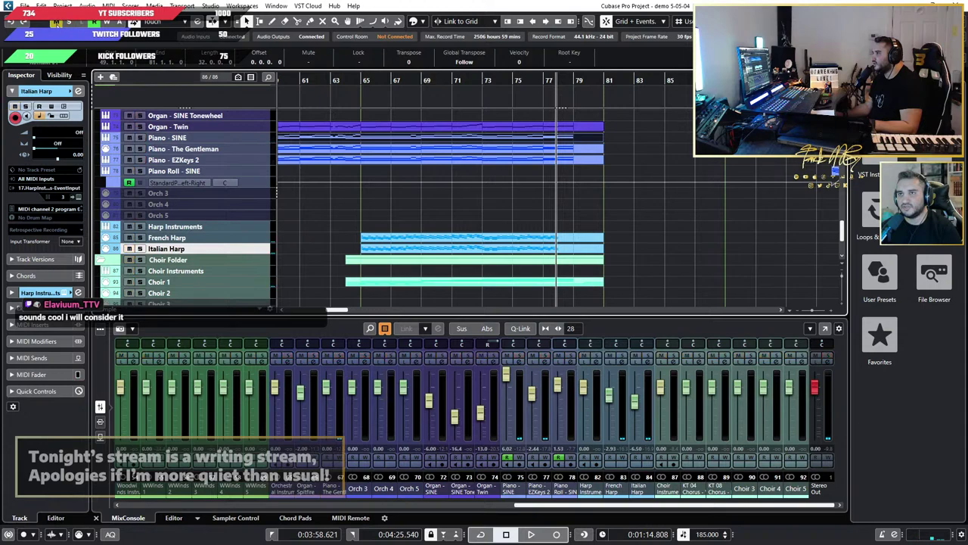
click(57, 25)
Step: Open the Piano - The Gentleman clip starting at bar 49 in an enlarged note editor and examine its melody and chords
scroll(486, 189, up, 4)
scroll(512, 190, left, 2)
scroll(538, 191, down, 5)
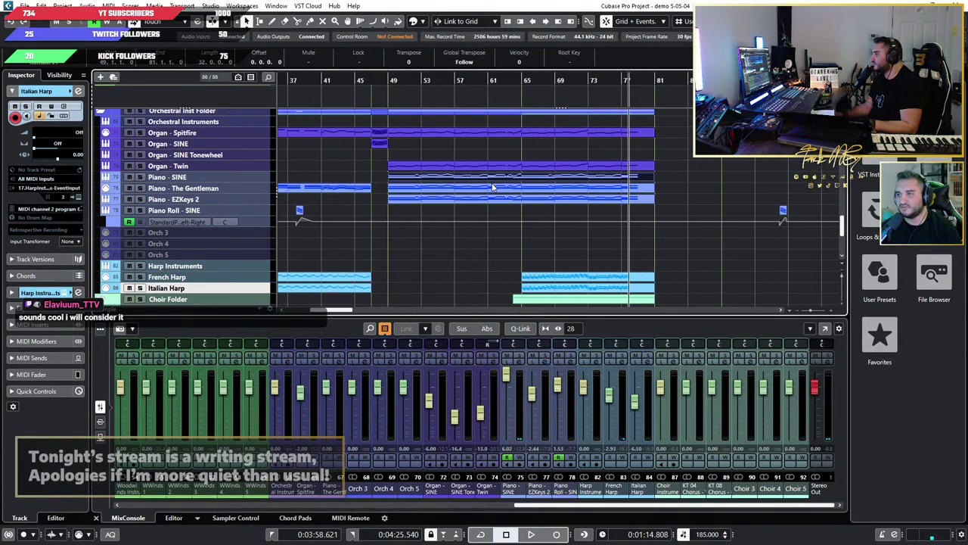
click(516, 187)
click(176, 521)
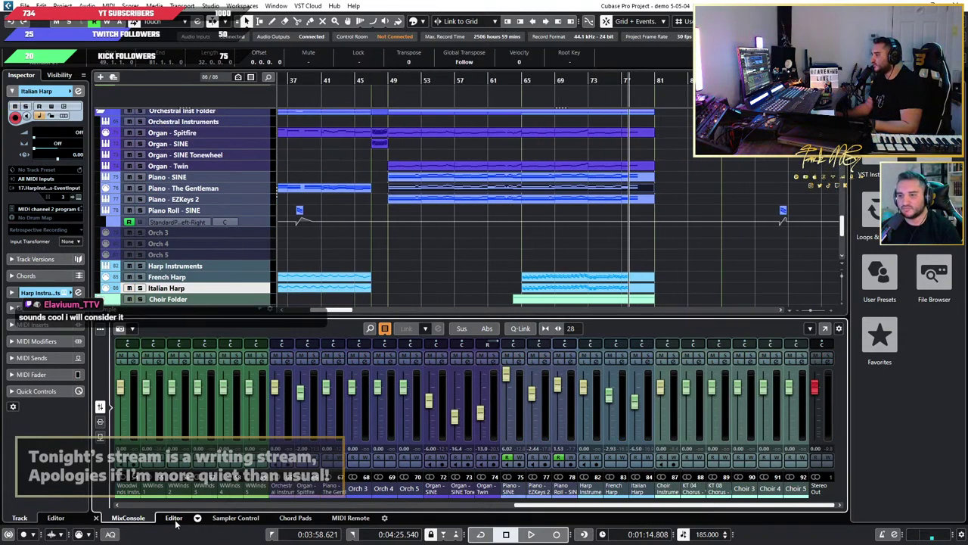
click(141, 522)
click(167, 520)
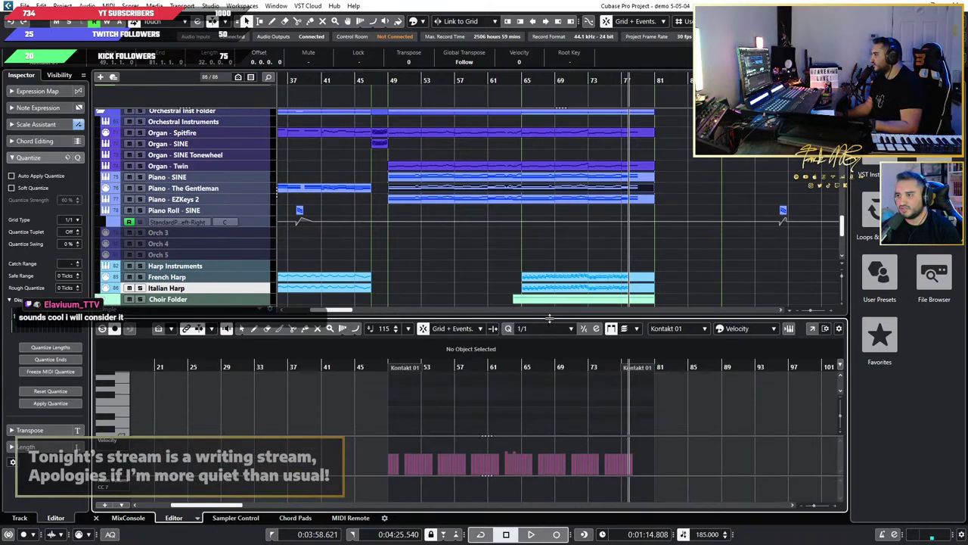
drag(550, 319, 550, 209)
scroll(501, 409, up, 5)
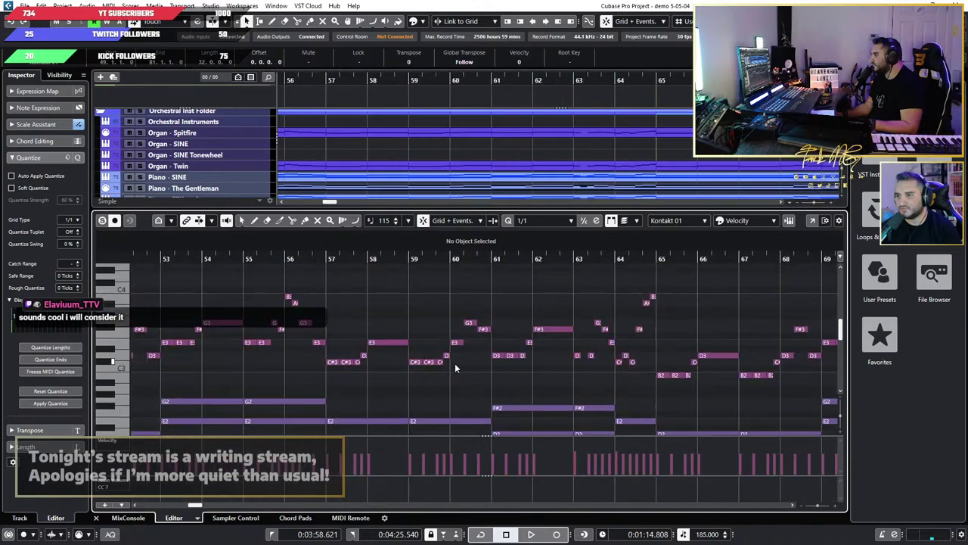
scroll(473, 359, down, 4)
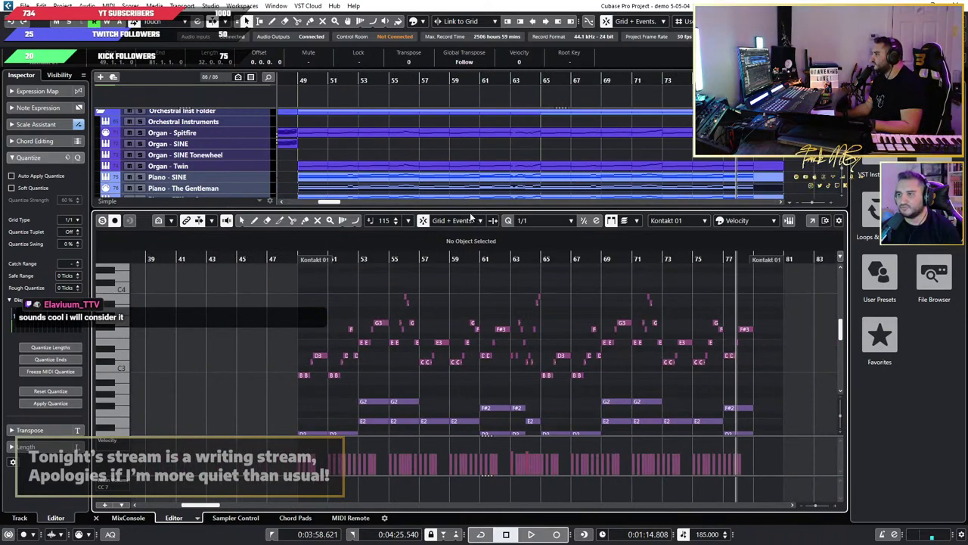
Step: Shrink the note editor and examine the guitar, string, brass and woodwind tracks between bars 49 and 81
drag(470, 211, 468, 407)
scroll(474, 225, up, 5)
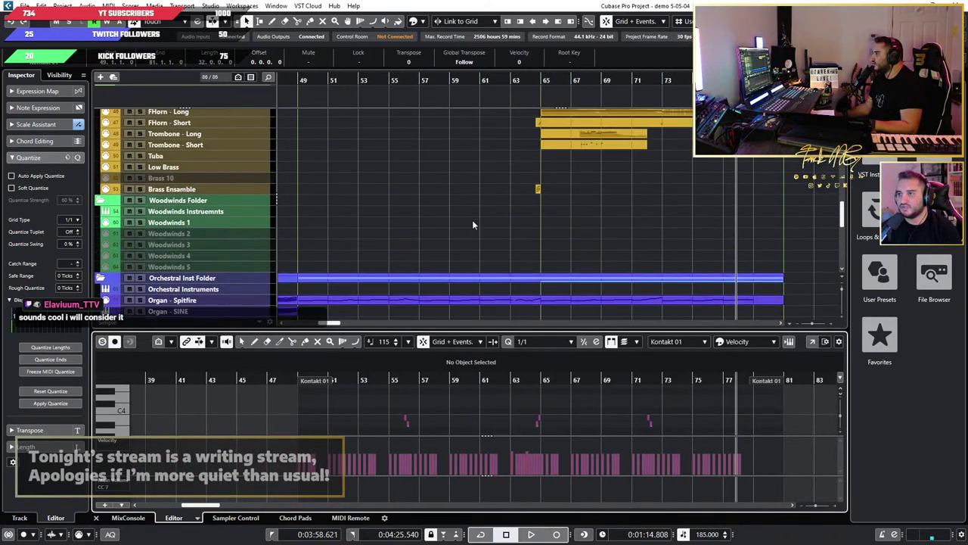
scroll(472, 221, down, 4)
scroll(424, 216, up, 4)
scroll(448, 226, up, 3)
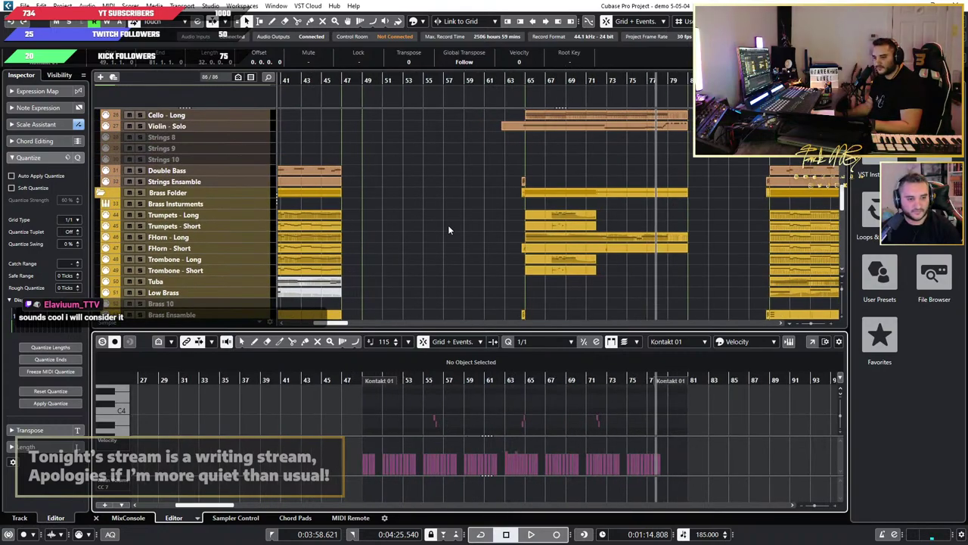
scroll(456, 230, up, 3)
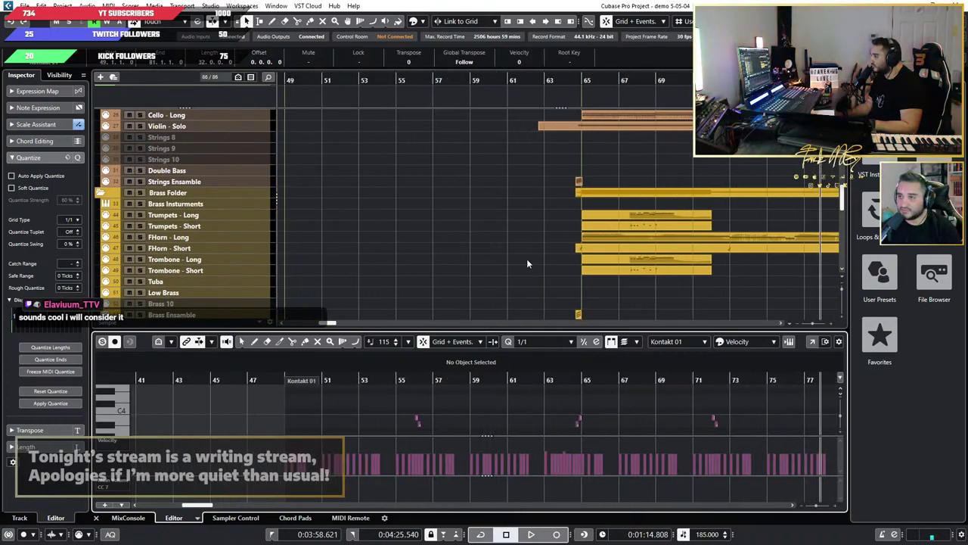
scroll(527, 264, down, 3)
scroll(495, 256, up, 9)
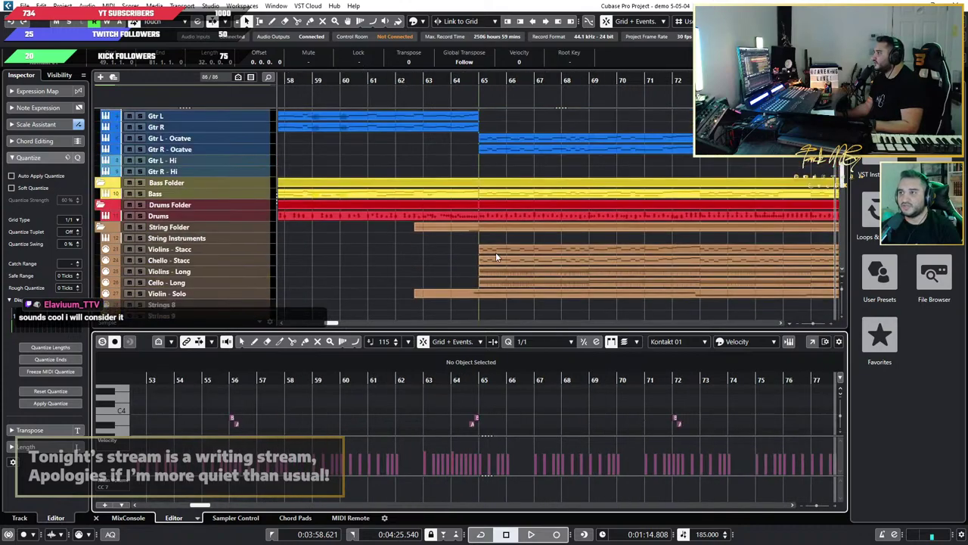
scroll(496, 255, down, 5)
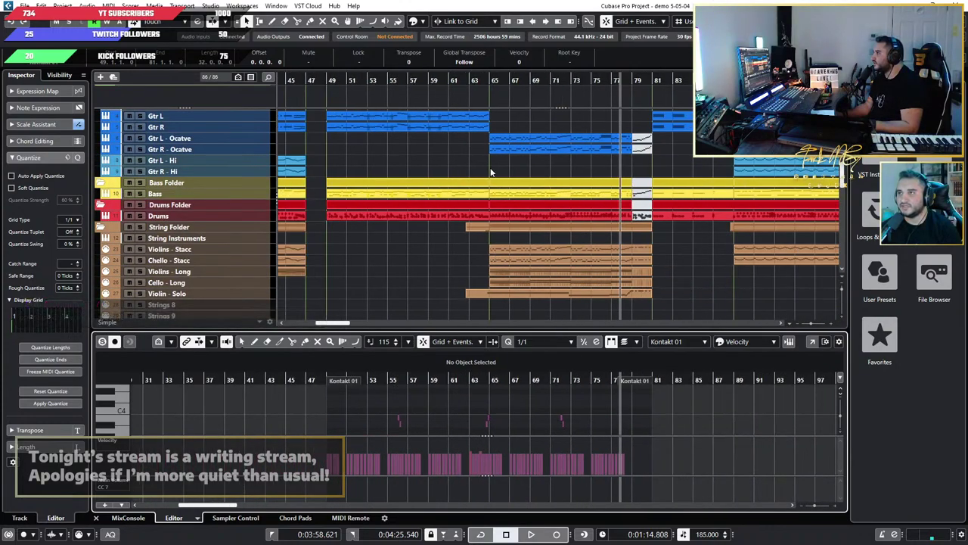
scroll(469, 145, up, 1)
scroll(537, 204, down, 6)
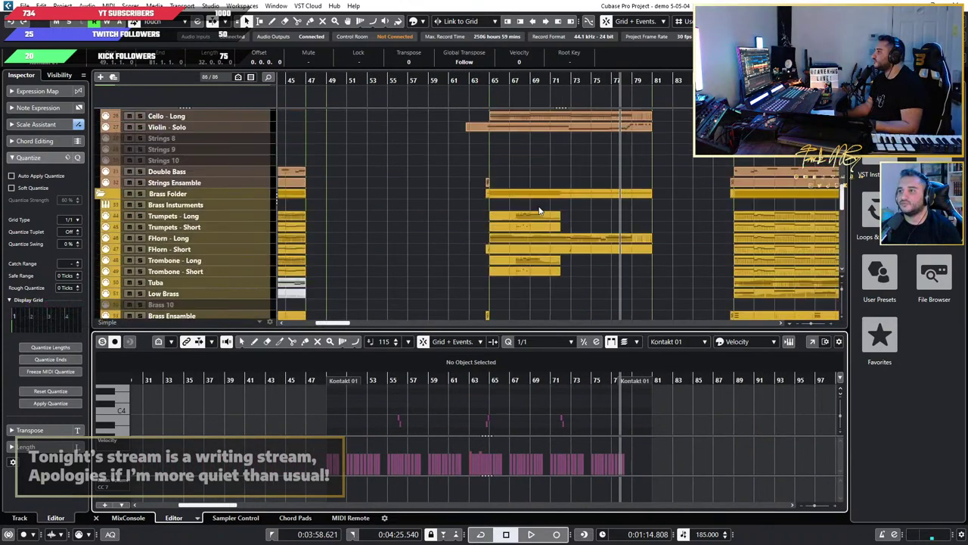
scroll(537, 213, up, 6)
Step: Solo the Brass Folder and play the brass parts from bar 64 to about bar 78
click(351, 80)
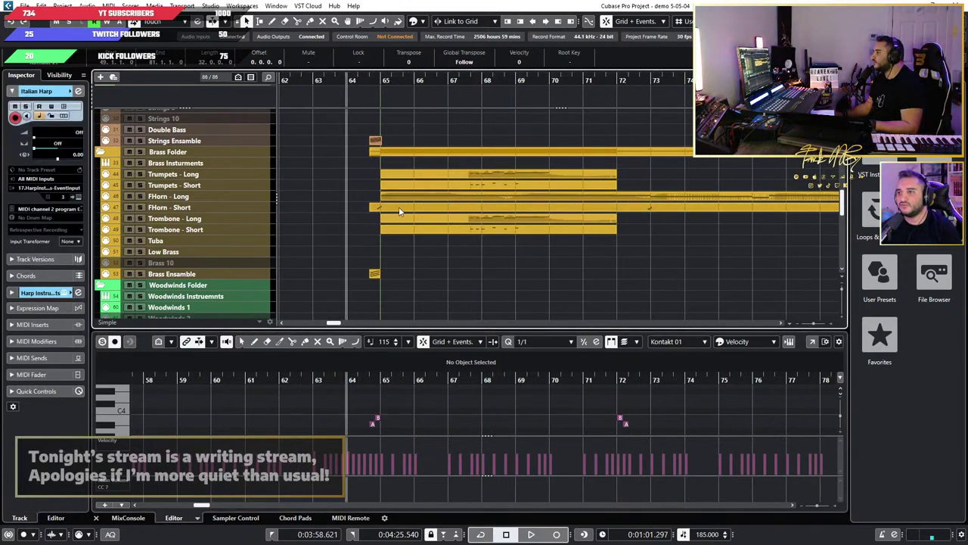
key(space)
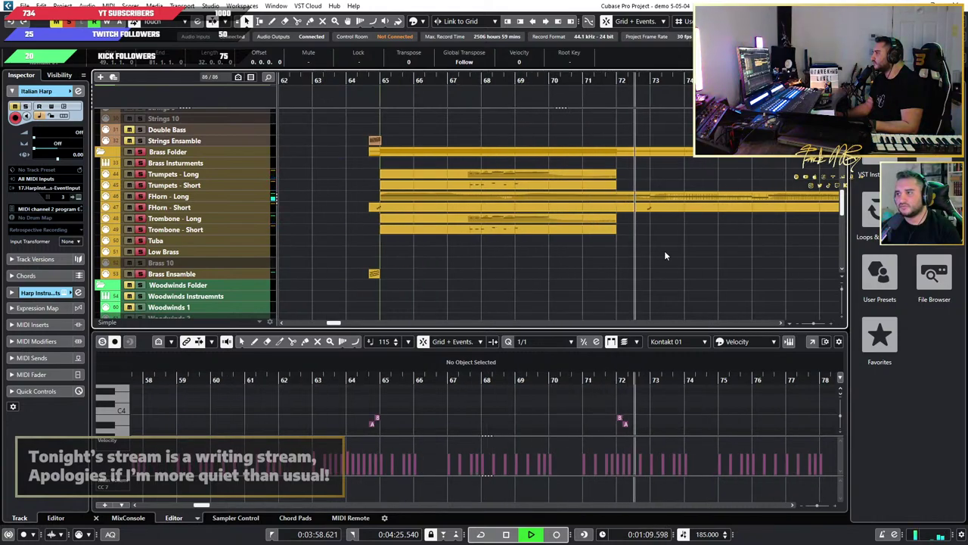
scroll(666, 255, right, 1)
scroll(666, 256, down, 1)
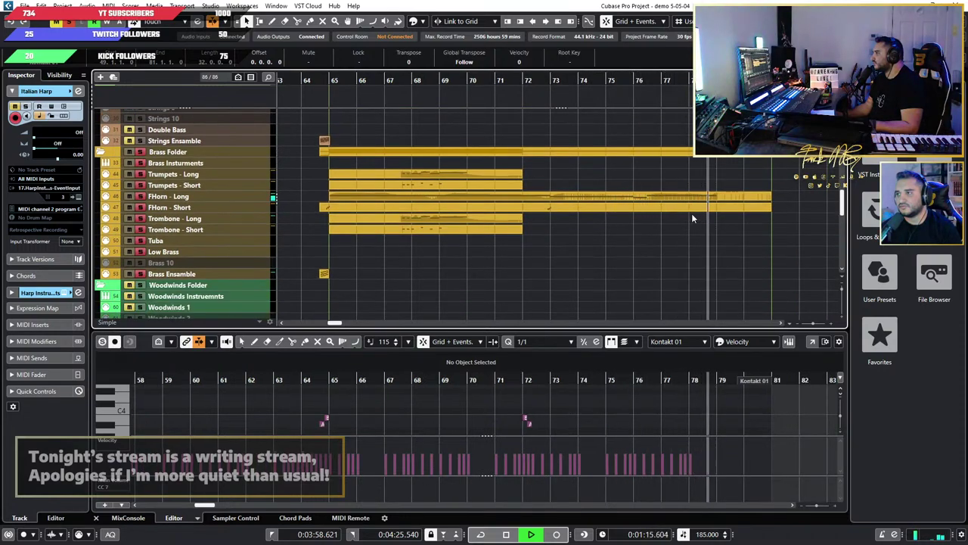
key(space)
Step: Deactivate the solo on the Brass Folder and its tracks
scroll(691, 216, down, 2)
scroll(559, 221, up, 3)
scroll(464, 224, down, 3)
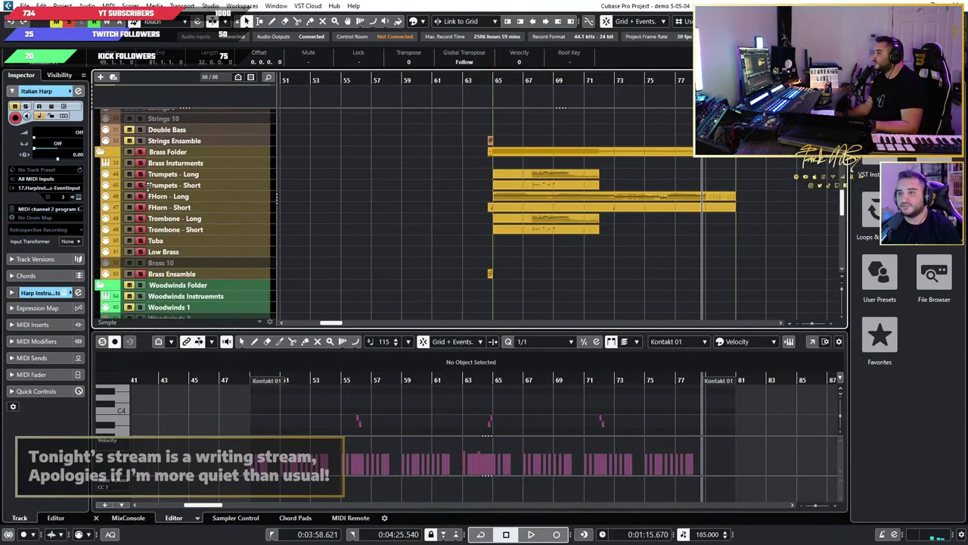
scroll(478, 222, up, 2)
scroll(477, 235, down, 3)
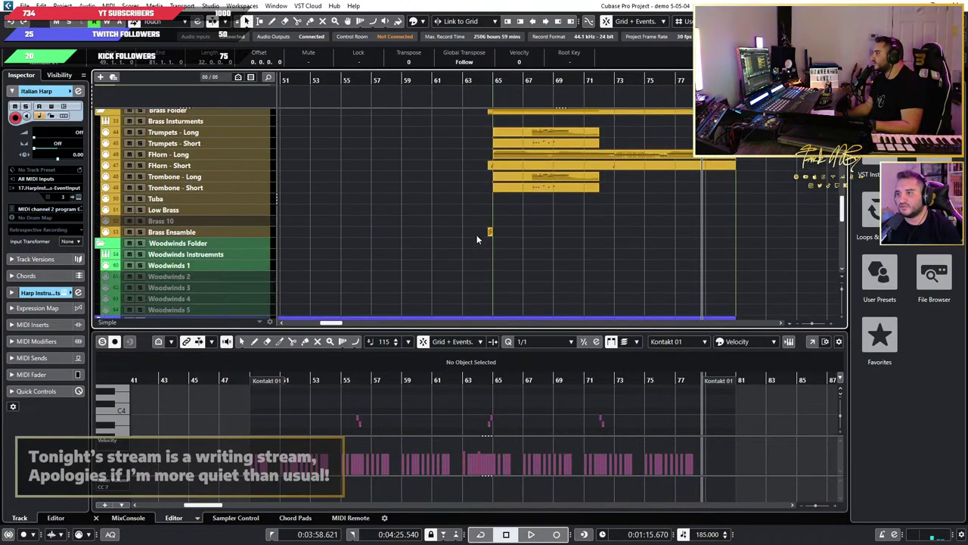
Step: Solo the String Folder and play the string parts from about bar 62 to bar 81
scroll(477, 234, up, 8)
click(142, 237)
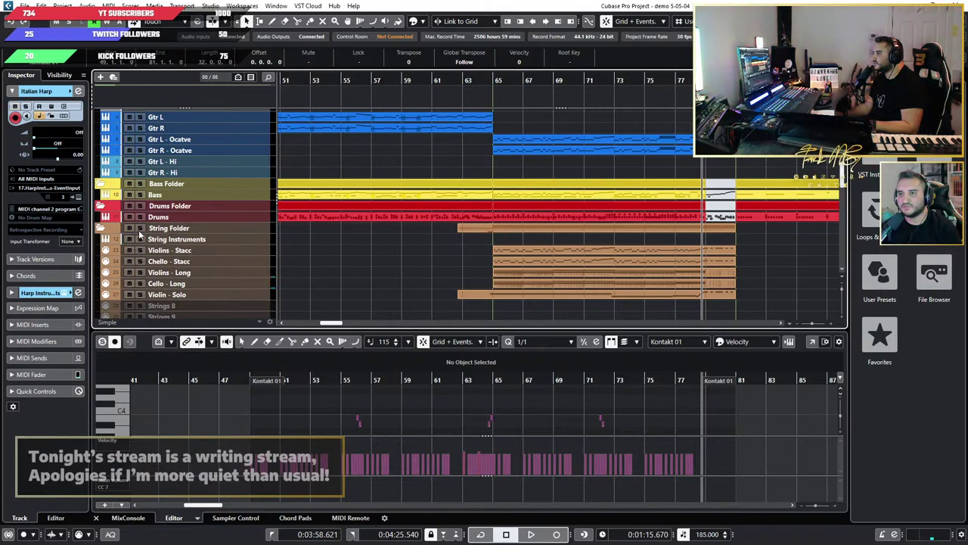
click(450, 82)
key(space)
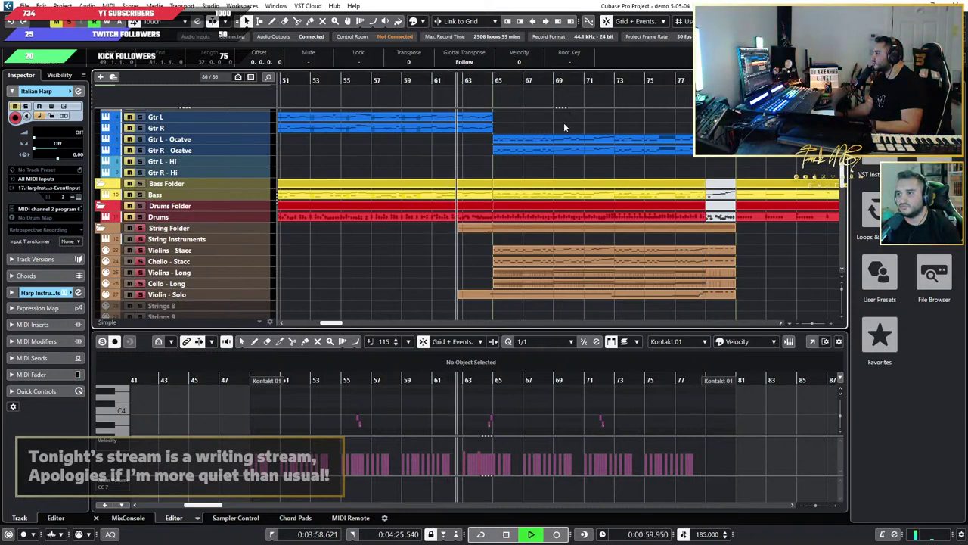
scroll(468, 242, up, 1)
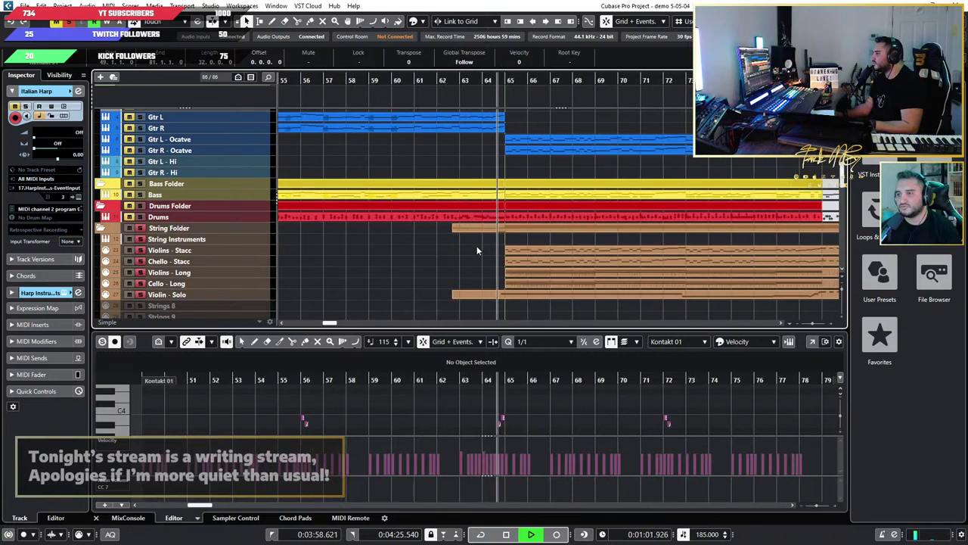
scroll(477, 251, down, 1)
scroll(482, 250, right, 1)
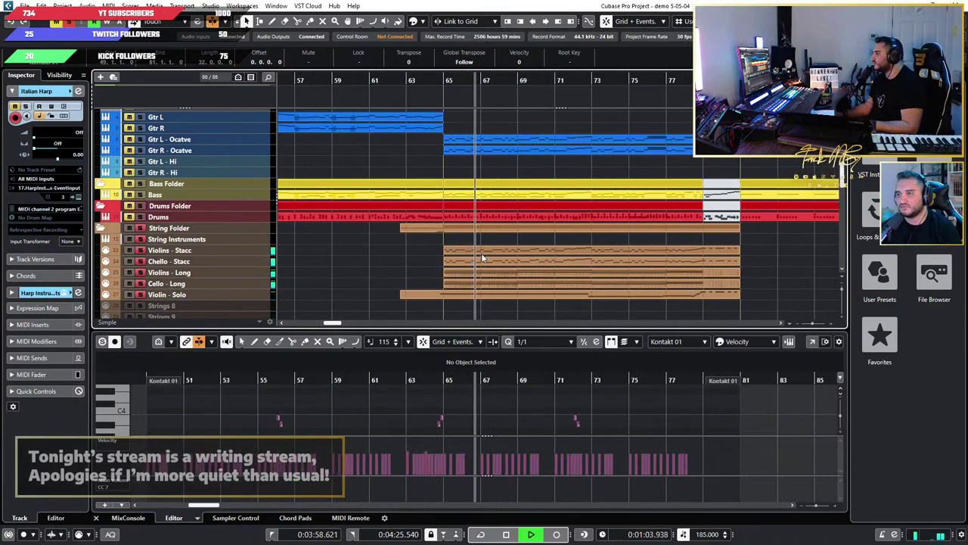
scroll(482, 254, up, 1)
scroll(482, 255, down, 3)
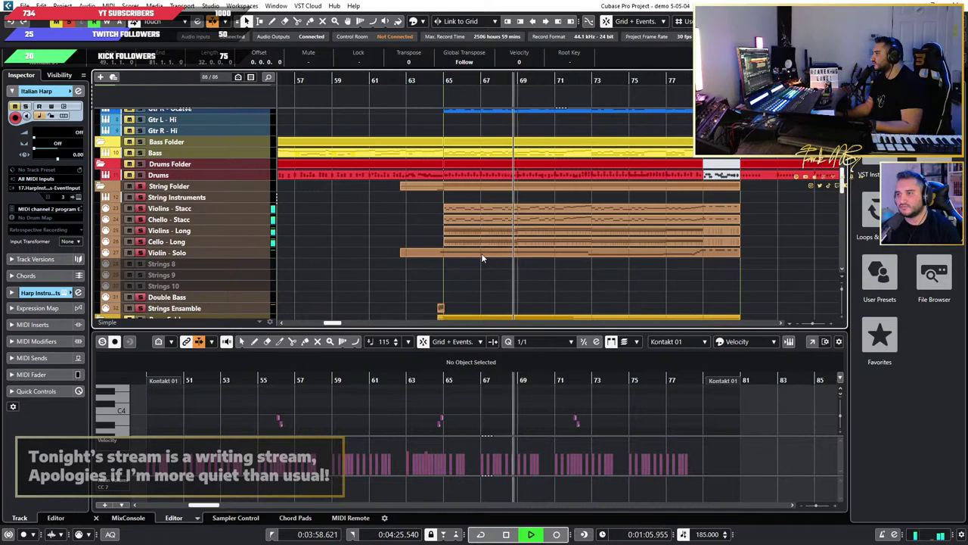
scroll(508, 261, up, 1)
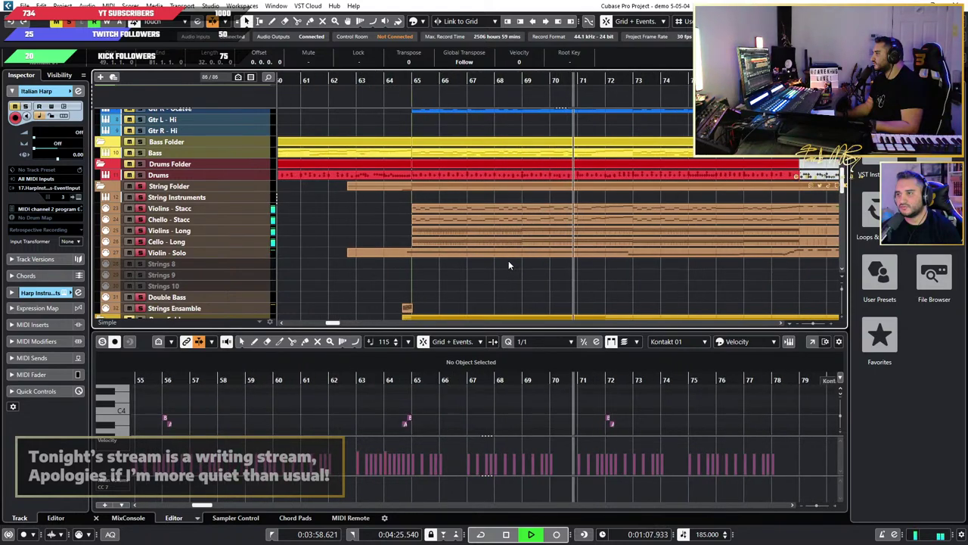
scroll(508, 260, right, 2)
scroll(509, 260, down, 1)
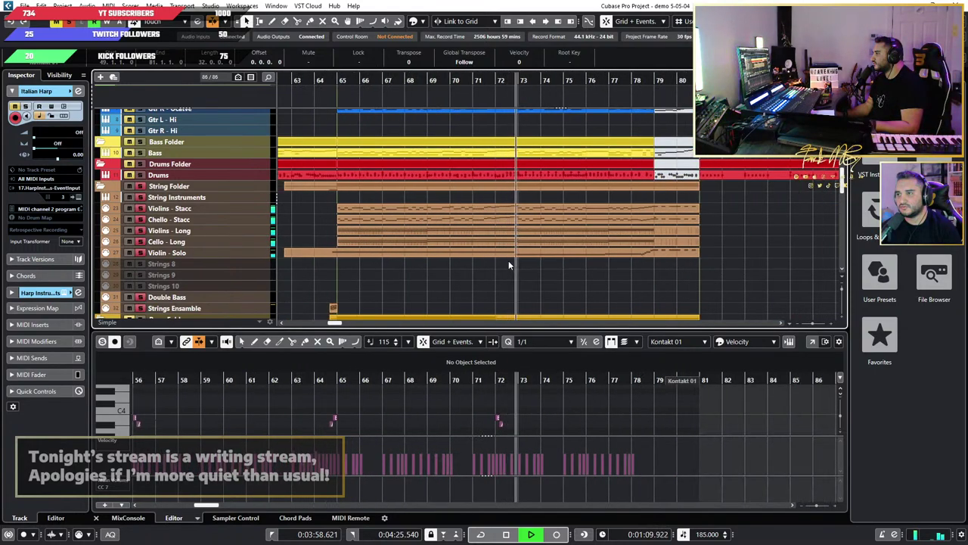
scroll(510, 265, right, 2)
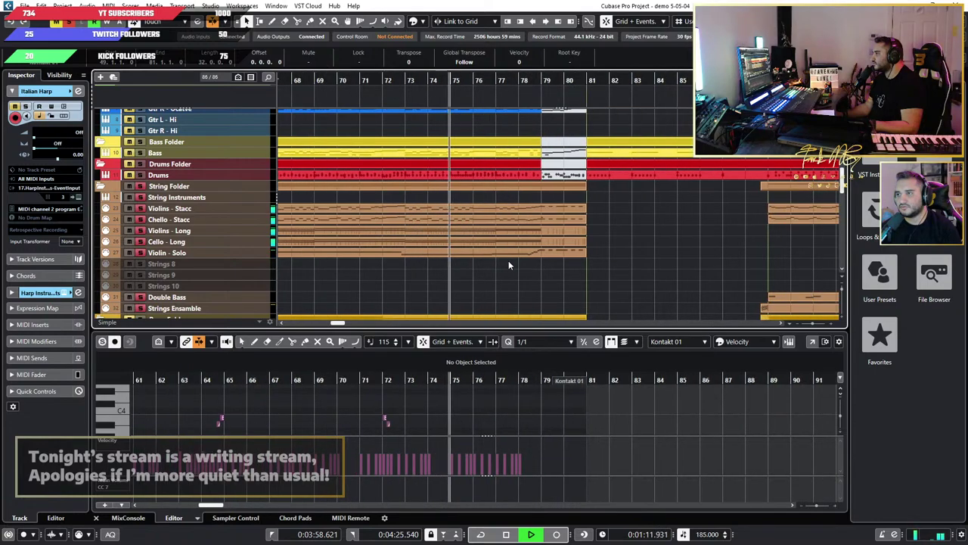
scroll(477, 266, up, 1)
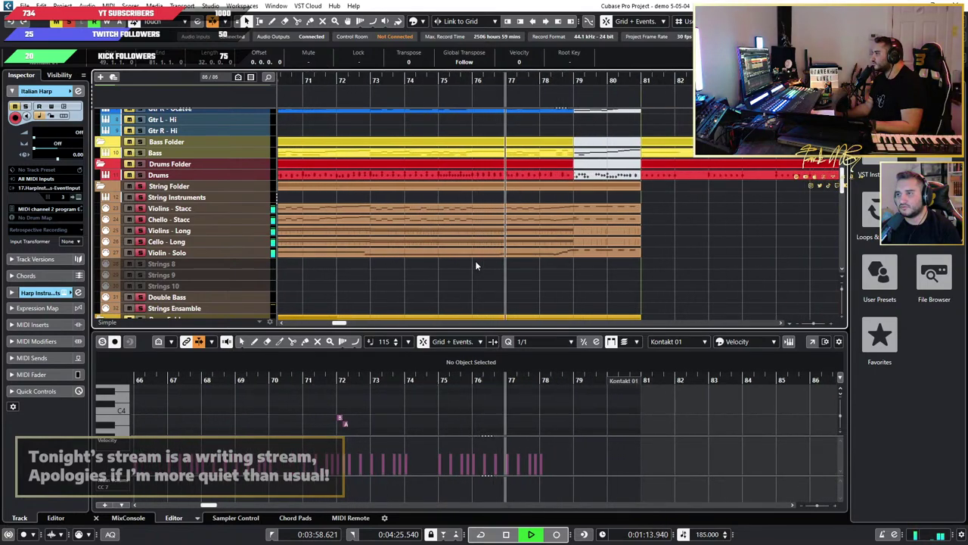
scroll(476, 265, down, 1)
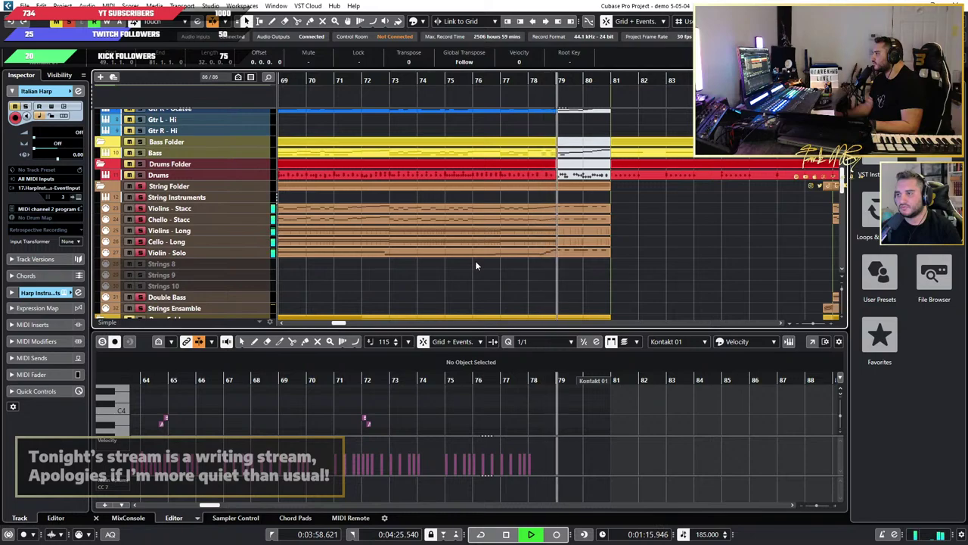
key(space)
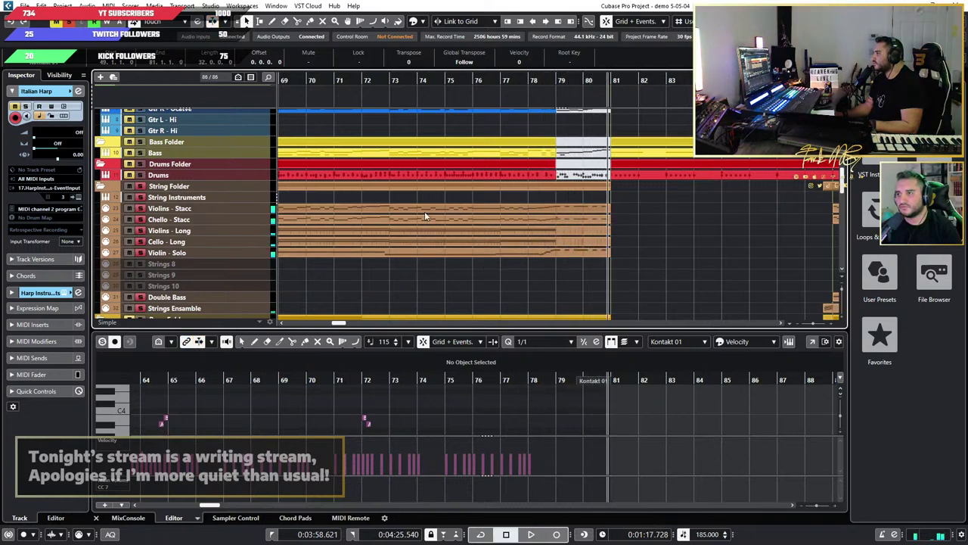
Step: Deactivate the solo on the String Folder and its tracks, and examine the string clips leading up to bar 81
scroll(424, 212, down, 4)
scroll(423, 211, left, 2)
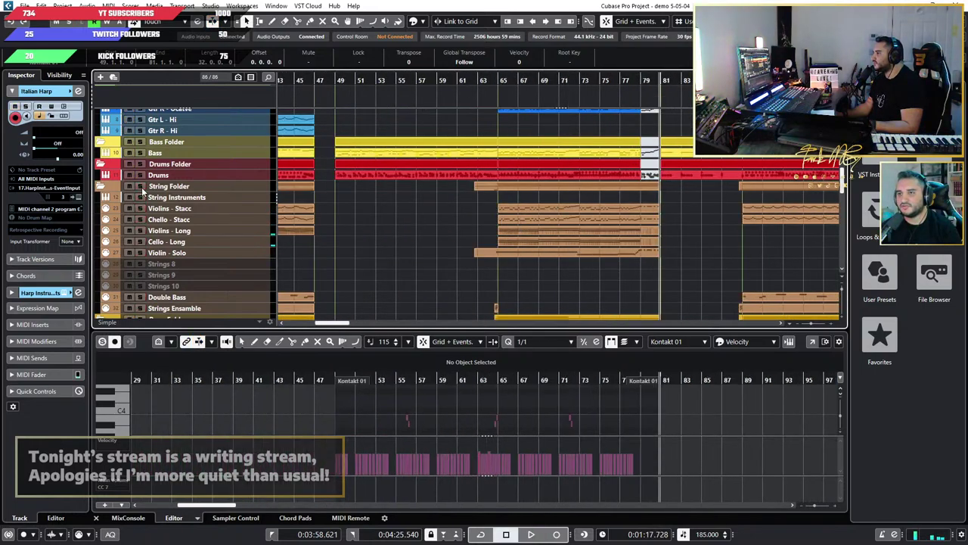
scroll(520, 253, up, 3)
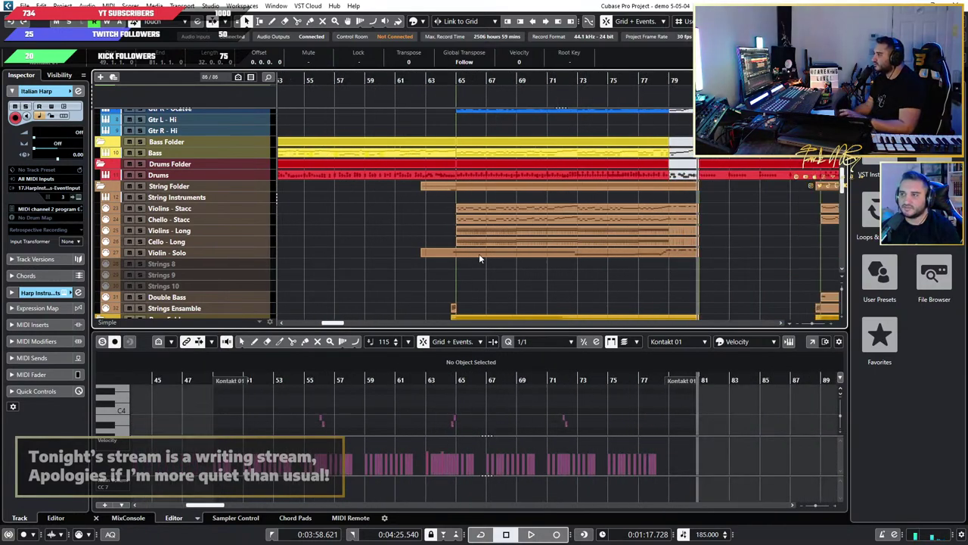
scroll(484, 258, down, 2)
scroll(488, 258, up, 2)
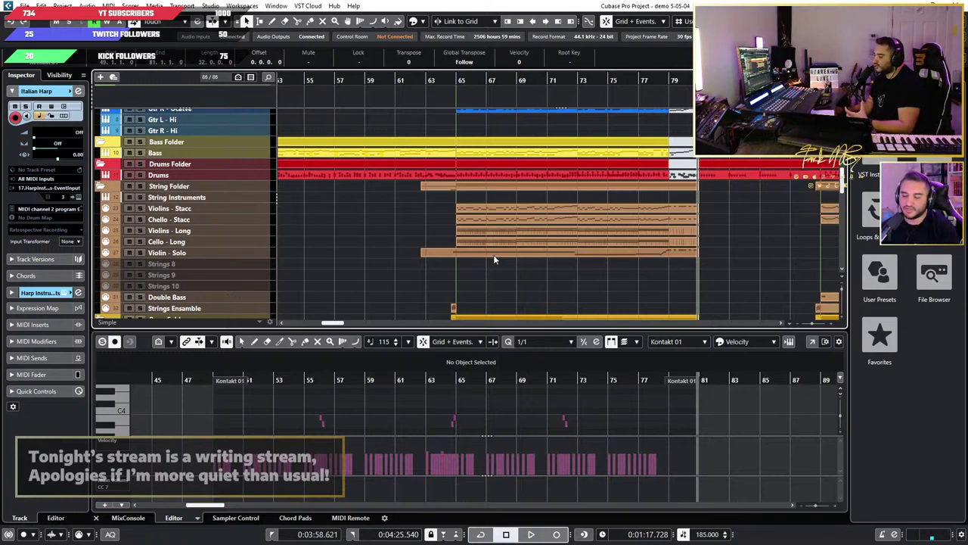
scroll(494, 260, up, 3)
scroll(494, 260, down, 3)
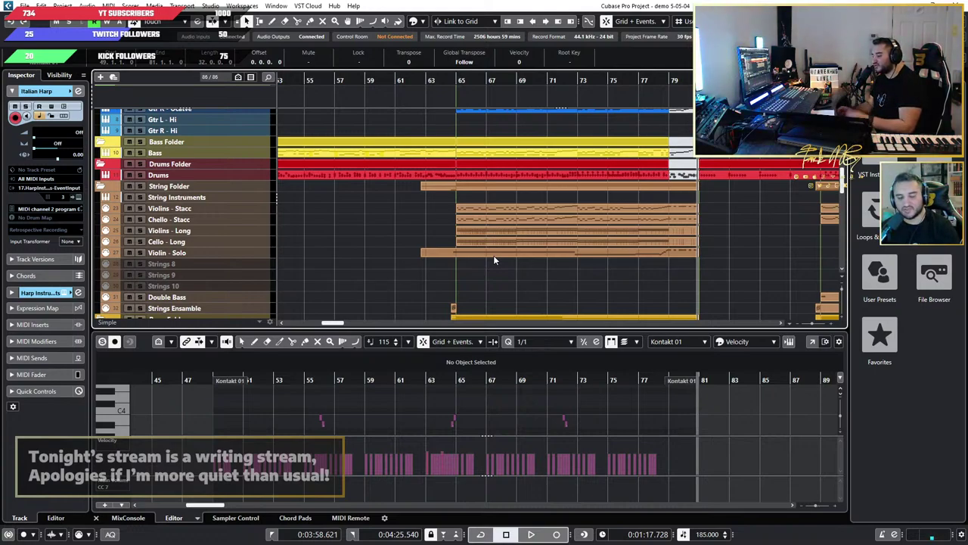
click(444, 81)
key(space)
key(space)
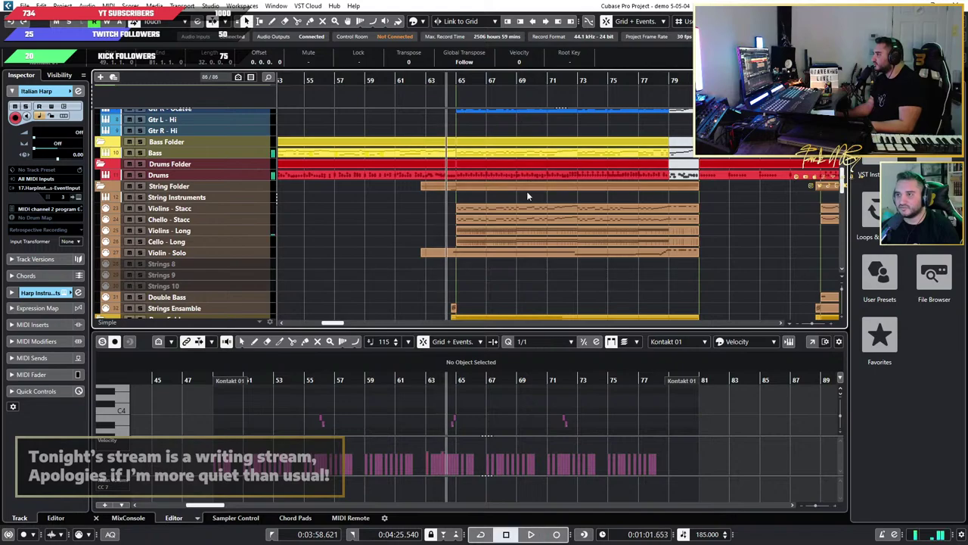
Step: Open the Choir 1 clip starting at bar 64 in the note editor and examine its notes up to bar 81
scroll(502, 211, down, 10)
click(571, 283)
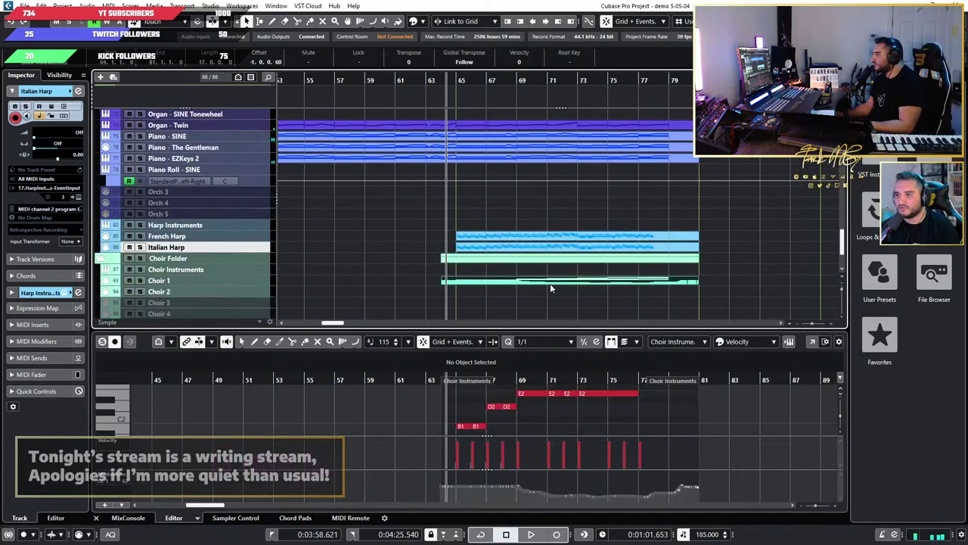
scroll(539, 430, up, 4)
scroll(539, 429, up, 4)
scroll(540, 430, down, 6)
scroll(537, 428, down, 1)
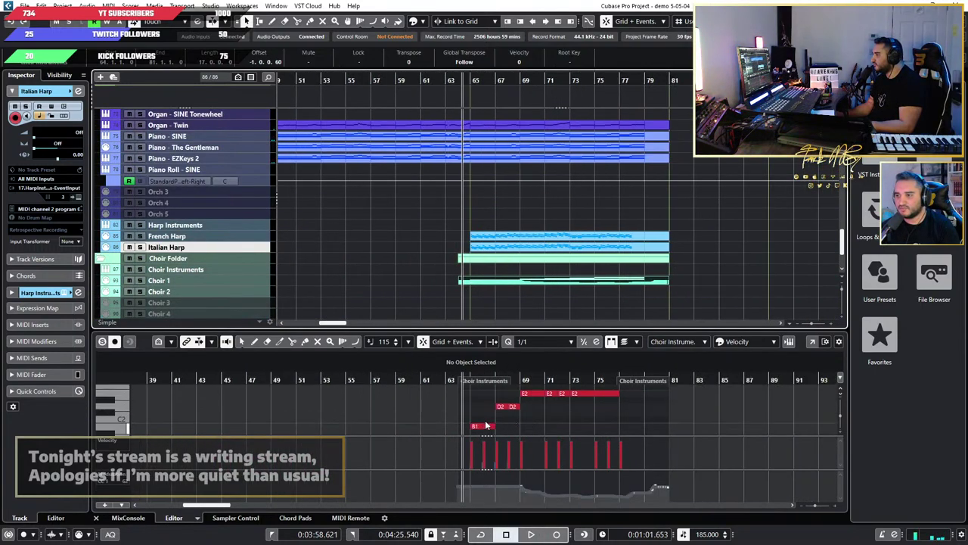
scroll(563, 401, up, 3)
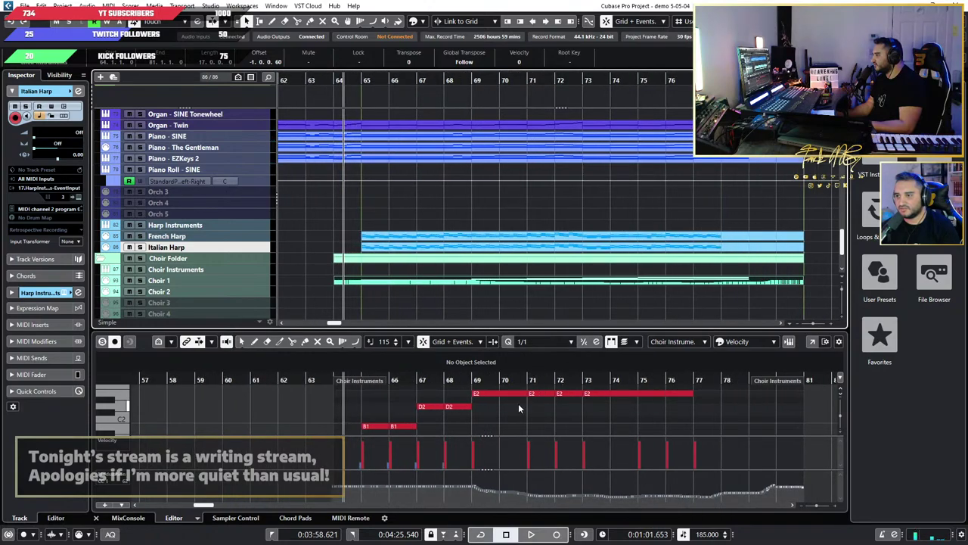
scroll(518, 409, up, 1)
scroll(499, 397, down, 4)
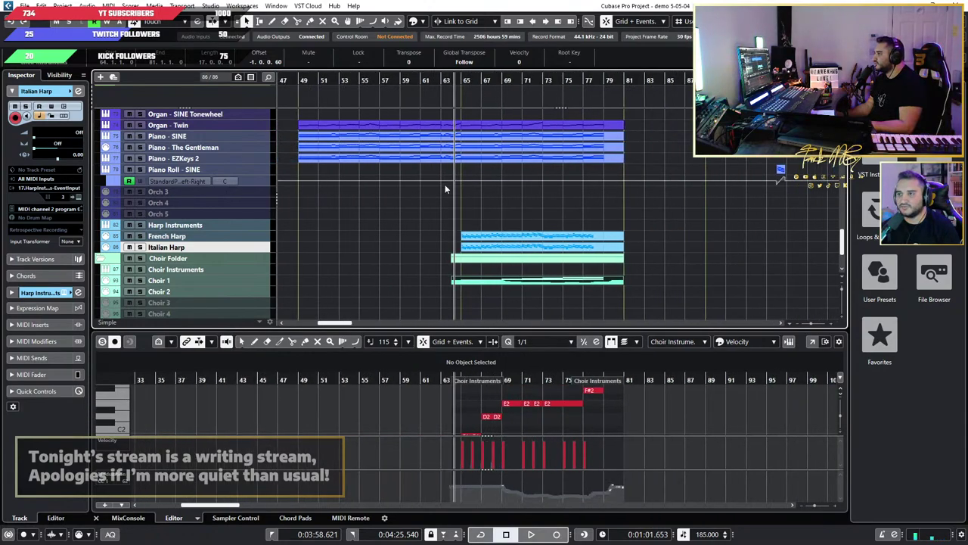
Step: Play the full arrangement from about bar 63 to bar 81 while following the harp, piano, organ and choir tracks
click(442, 82)
scroll(459, 229, up, 3)
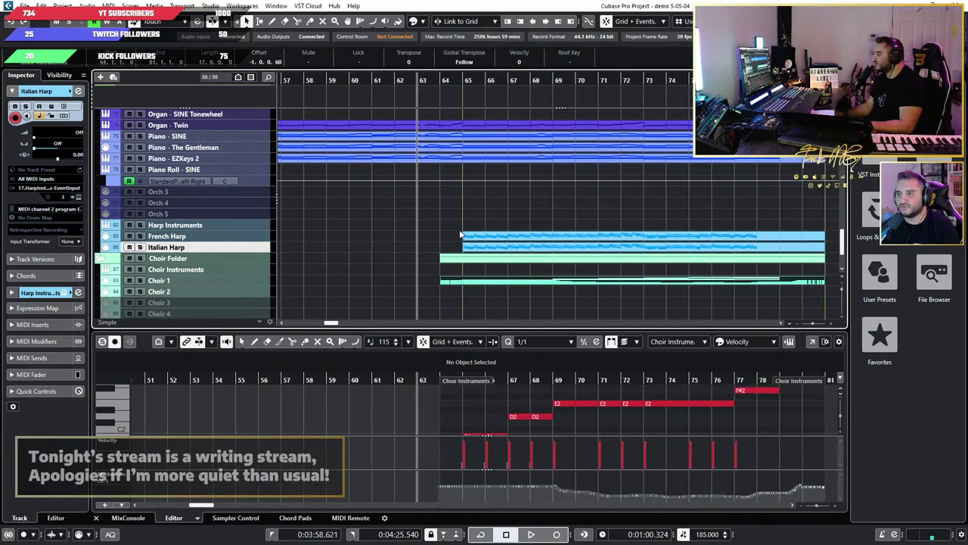
key(space)
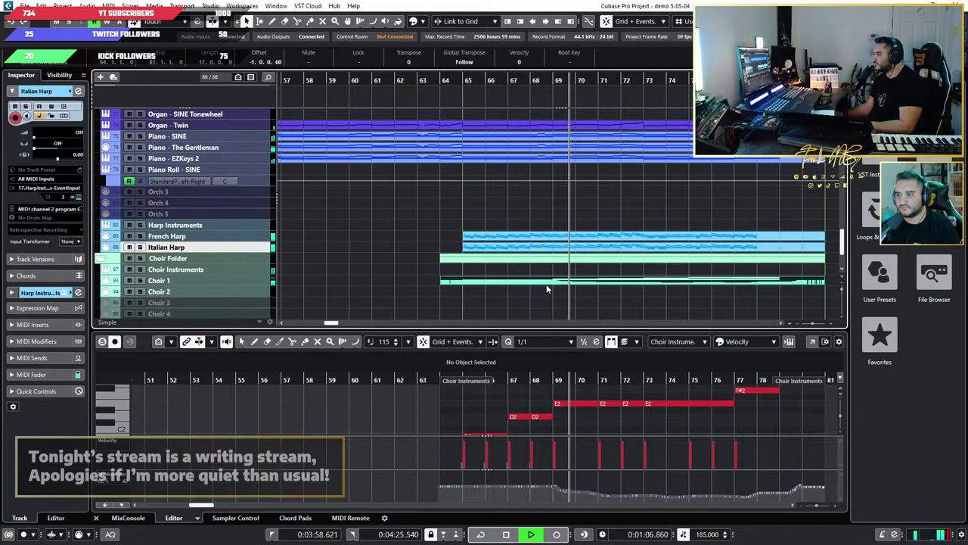
scroll(563, 289, up, 1)
scroll(562, 288, down, 1)
scroll(562, 288, up, 2)
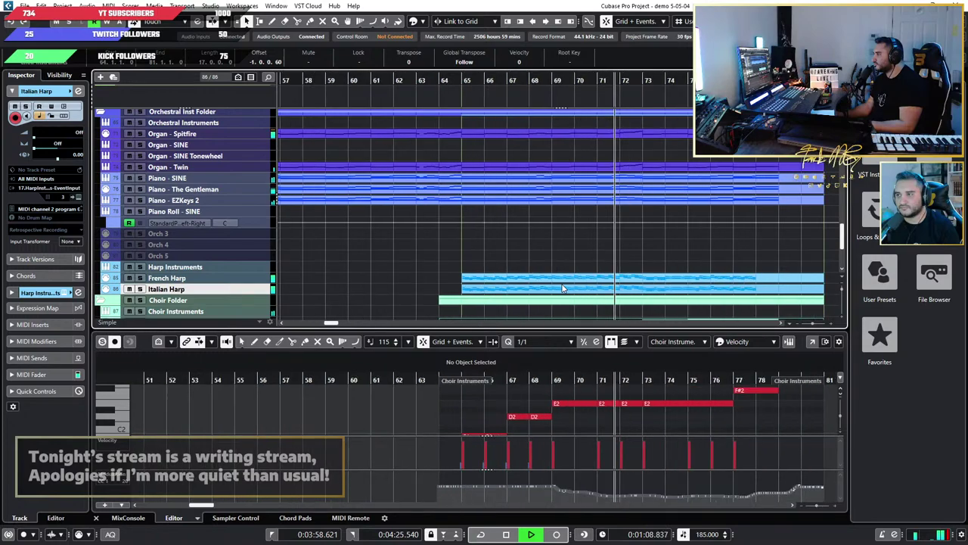
scroll(562, 288, right, 1)
scroll(562, 288, down, 2)
scroll(562, 288, right, 2)
scroll(522, 280, up, 2)
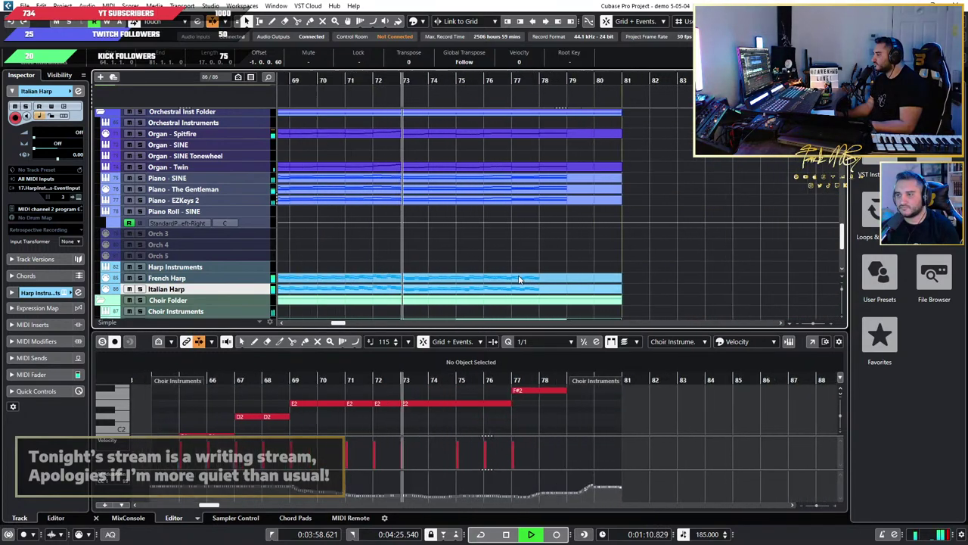
scroll(488, 274, up, 3)
scroll(488, 275, down, 2)
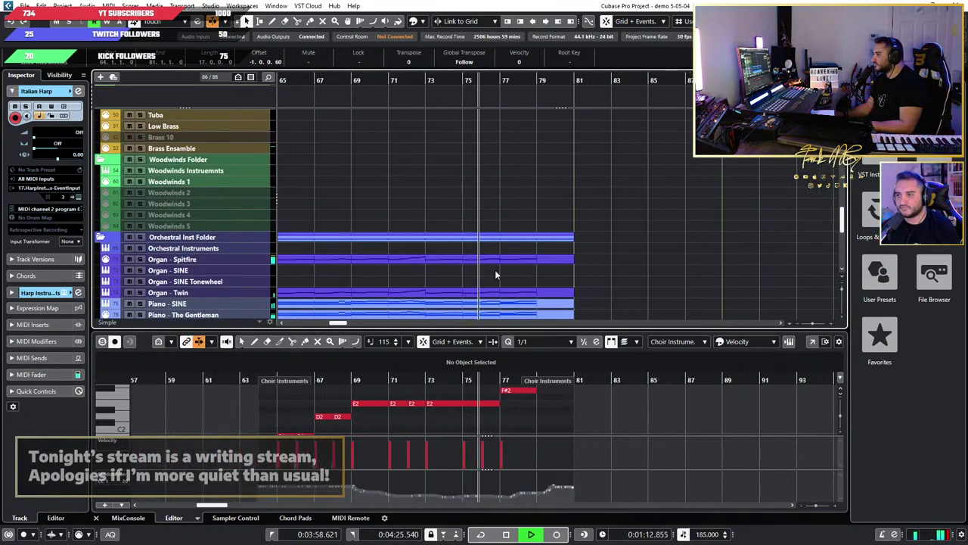
scroll(495, 269, up, 2)
scroll(516, 271, down, 2)
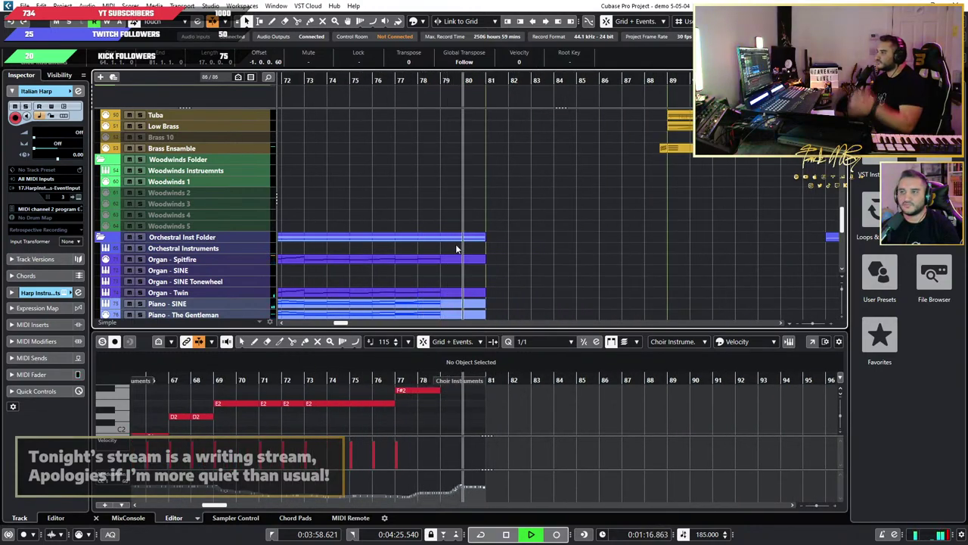
key(space)
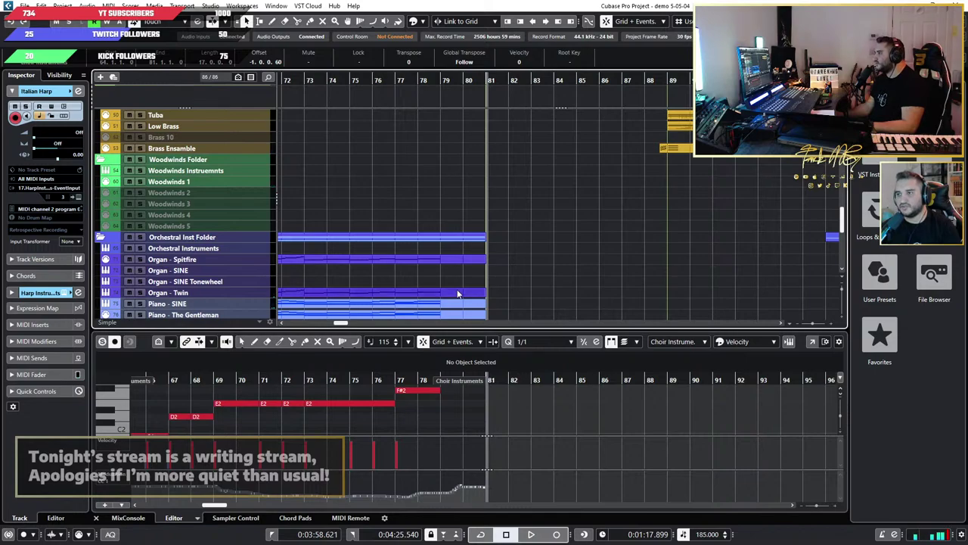
Step: Examine the orchestral, brass, string and guitar tracks around bars 72 to 81
scroll(458, 294, down, 3)
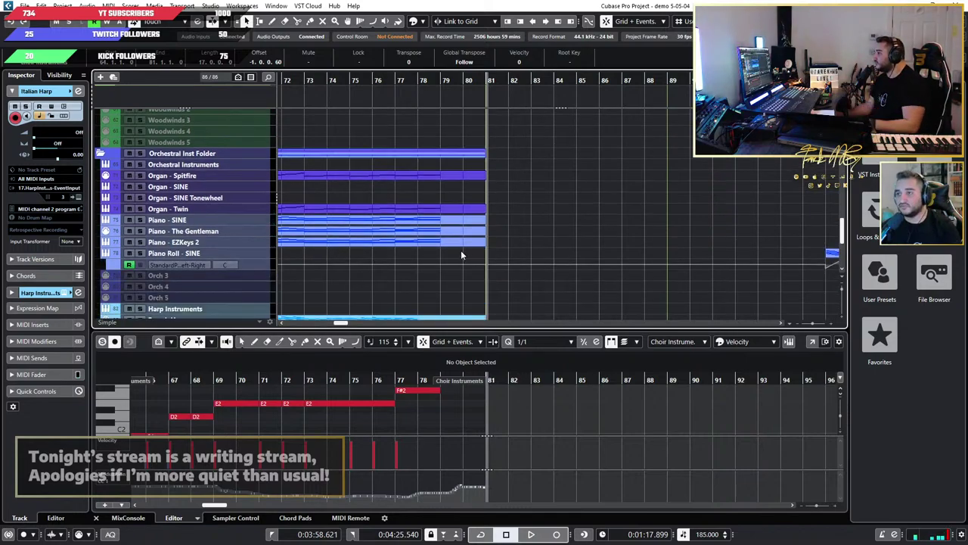
scroll(461, 255, down, 10)
key(h)
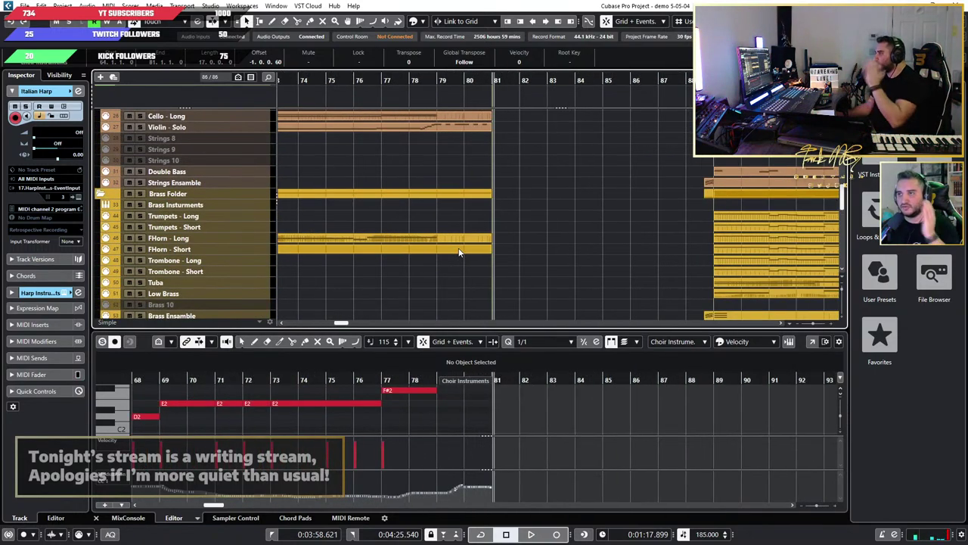
scroll(457, 250, up, 5)
key(g)
scroll(428, 250, up, 3)
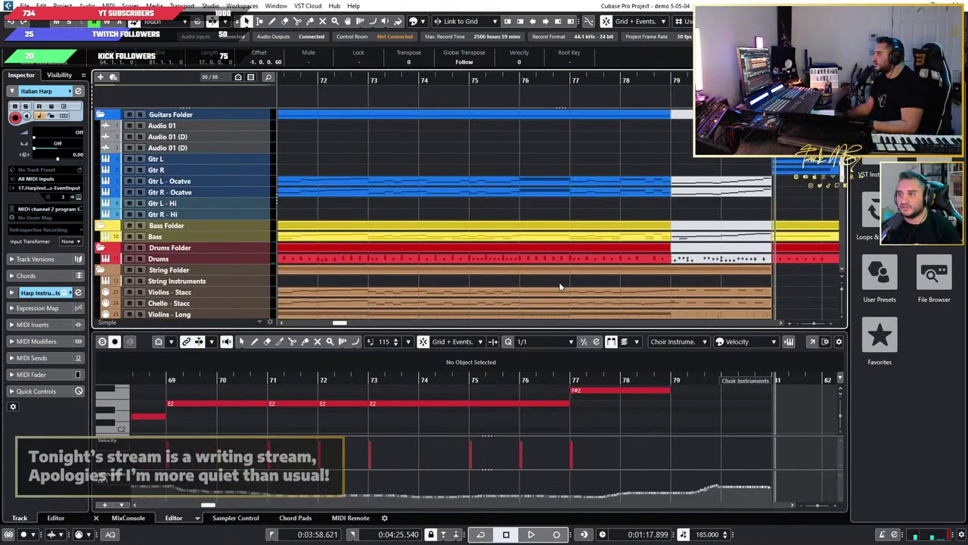
Step: Examine the brass, woodwind, piano, organ and harp tracks in the earlier section starting at bar 15
scroll(538, 267, left, 5)
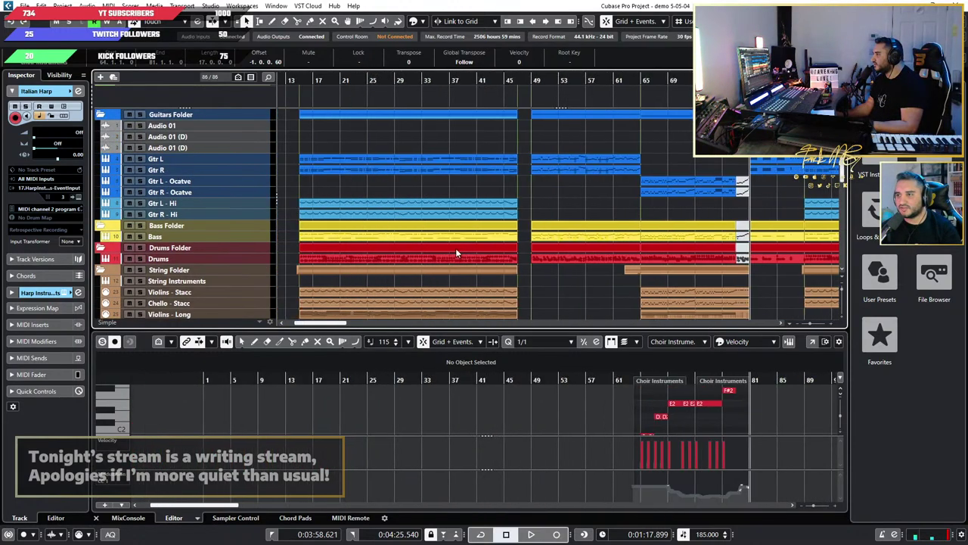
scroll(457, 250, down, 3)
scroll(542, 234, left, 5)
scroll(542, 233, left, 5)
scroll(423, 242, down, 6)
scroll(384, 245, left, 2)
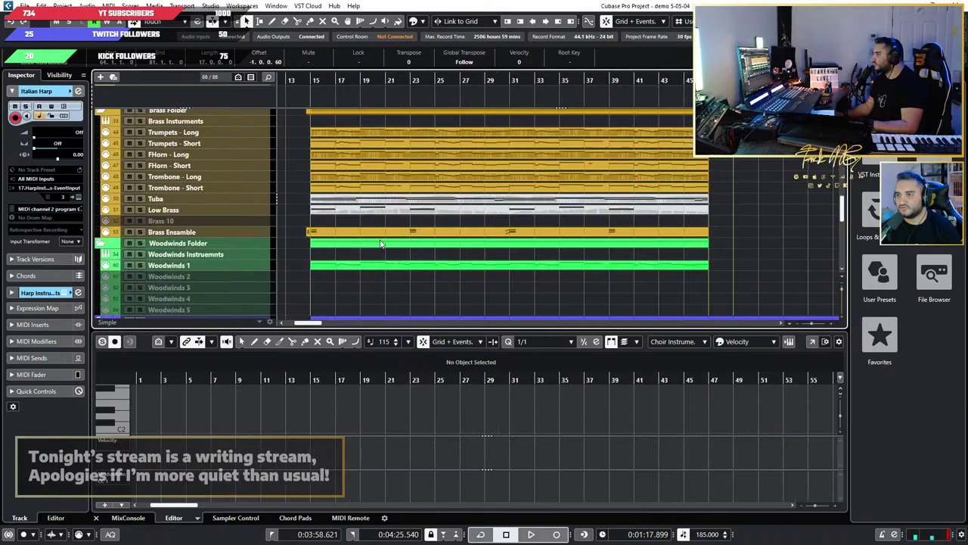
scroll(366, 250, down, 3)
scroll(351, 254, down, 3)
scroll(351, 255, up, 4)
scroll(470, 269, down, 5)
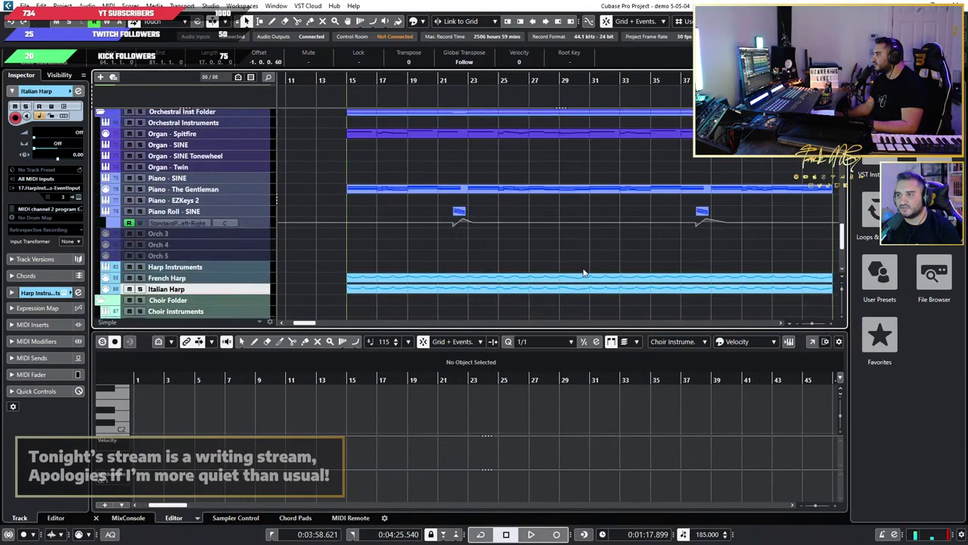
scroll(409, 219, down, 4)
scroll(374, 212, up, 2)
scroll(423, 219, up, 3)
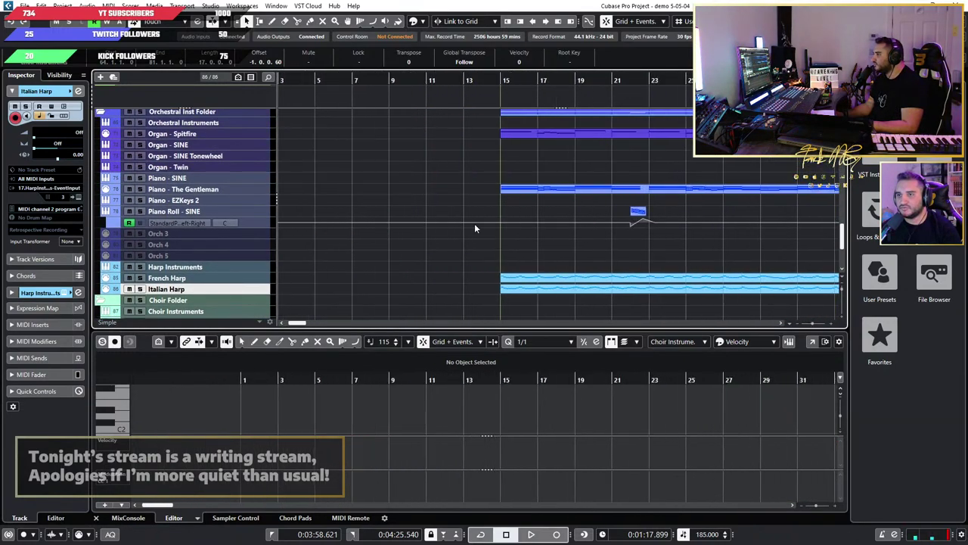
scroll(637, 221, right, 3)
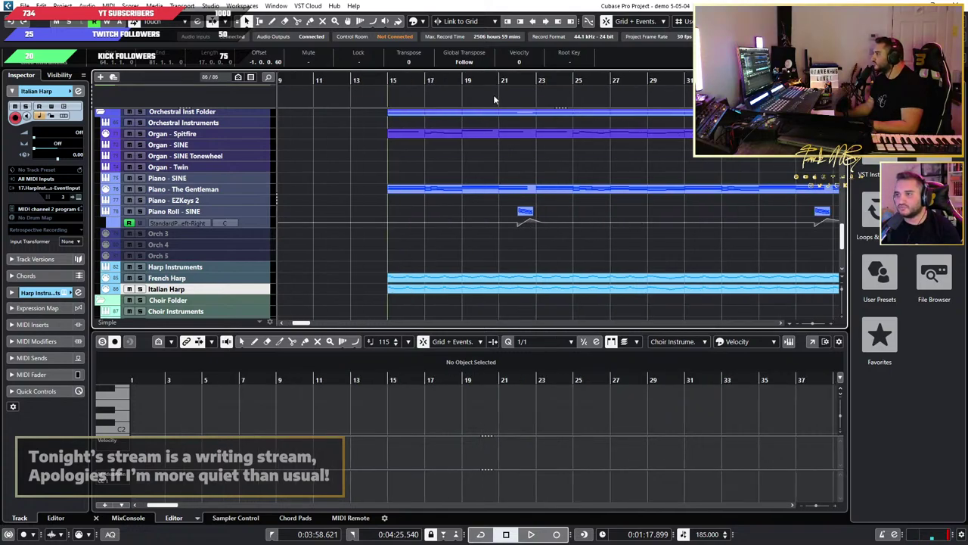
Step: Play the full arrangement from about bar 20 to bar 23 to hear the first Piano Roll - SINE clip in context
click(480, 80)
key(space)
scroll(583, 211, up, 2)
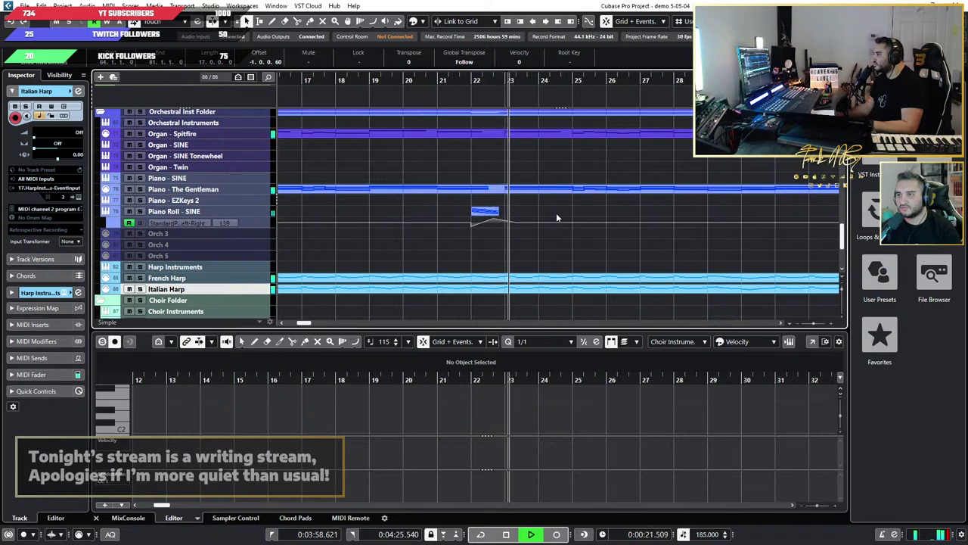
key(space)
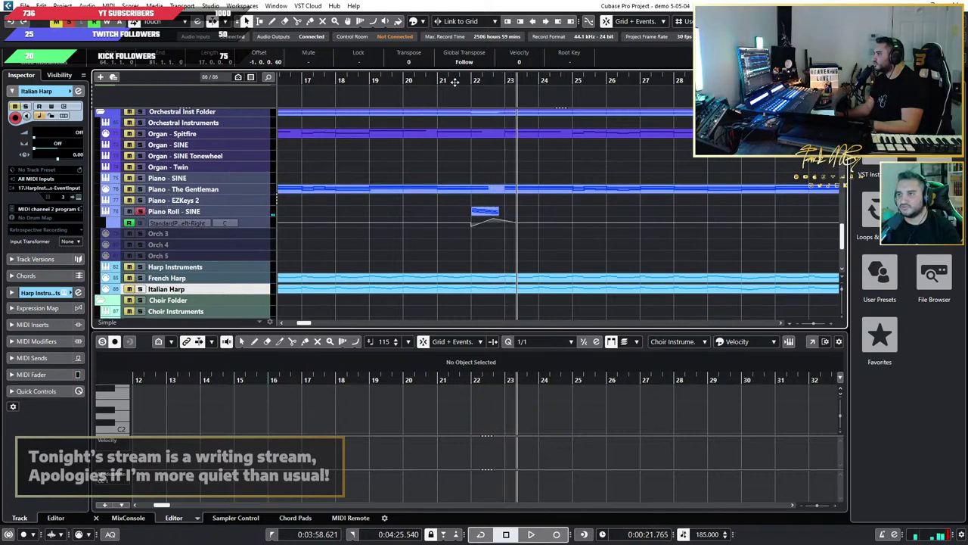
Step: Solo the Piano Roll - SINE track and play its clip around bar 22
click(454, 81)
key(space)
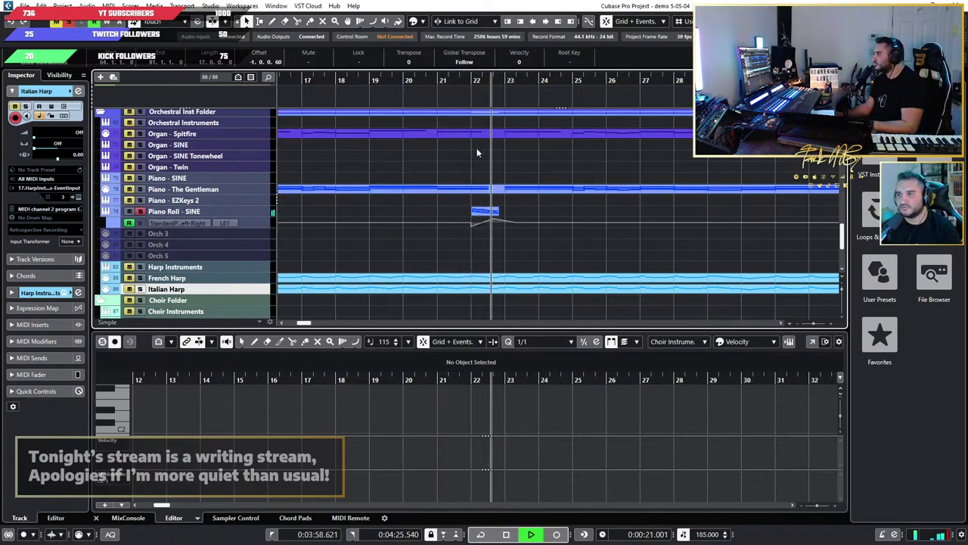
key(space)
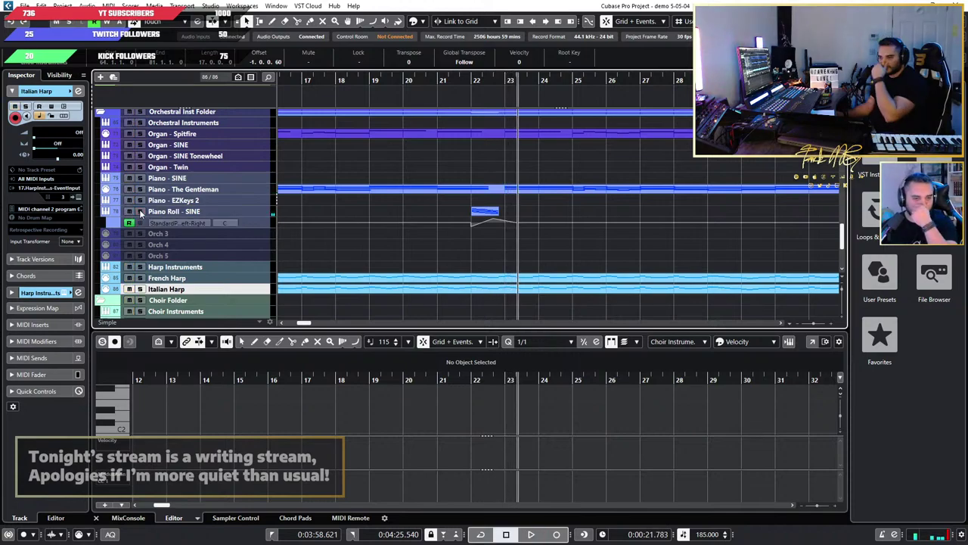
Step: Clear the solo and play the full mix through the piano roll clip at bar 22 to about bar 27
scroll(643, 233, down, 1)
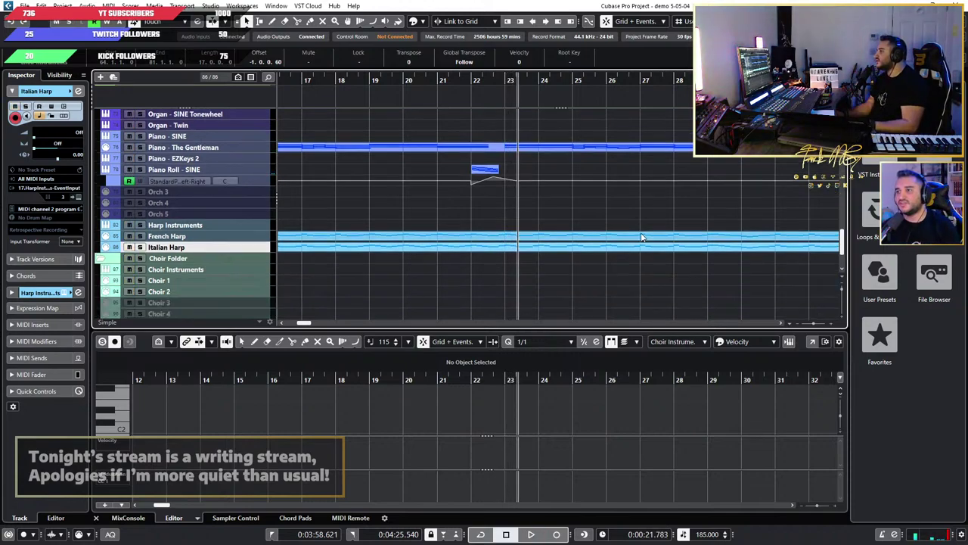
scroll(644, 233, down, 2)
scroll(625, 240, up, 2)
scroll(624, 243, down, 1)
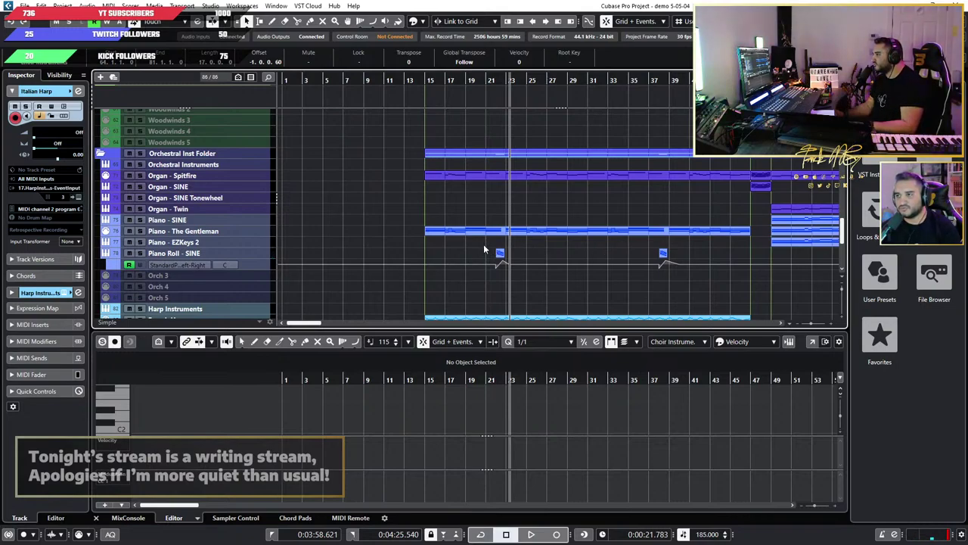
scroll(482, 246, up, 3)
click(460, 78)
key(space)
scroll(476, 135, up, 2)
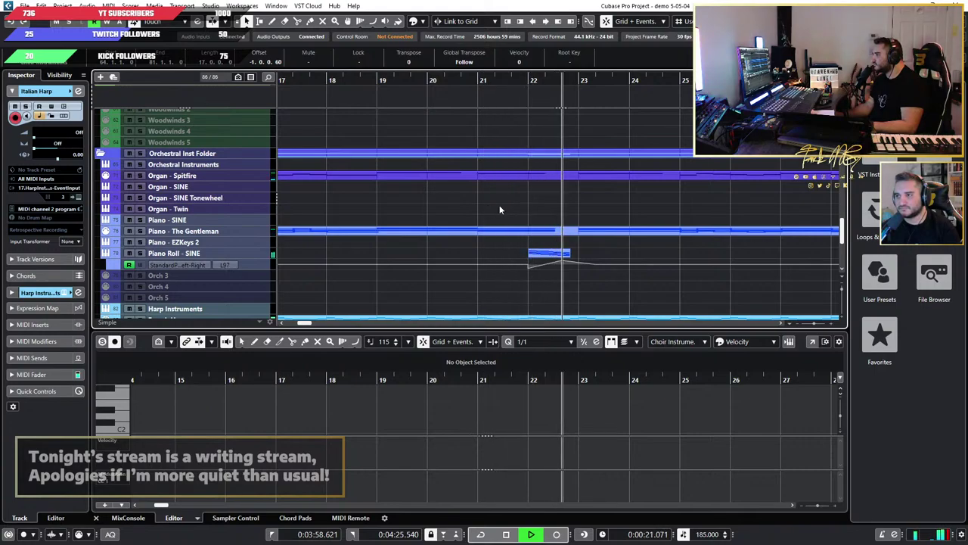
scroll(506, 208, down, 2)
scroll(510, 209, down, 2)
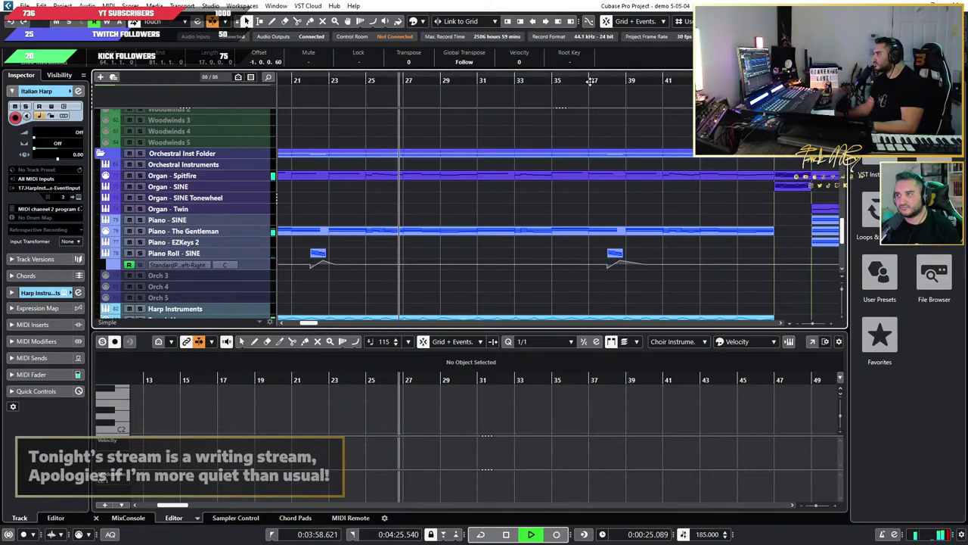
Step: Play the full mix from about bar 37 through the second Piano Roll - SINE clip at bar 38
click(589, 80)
scroll(608, 144, up, 3)
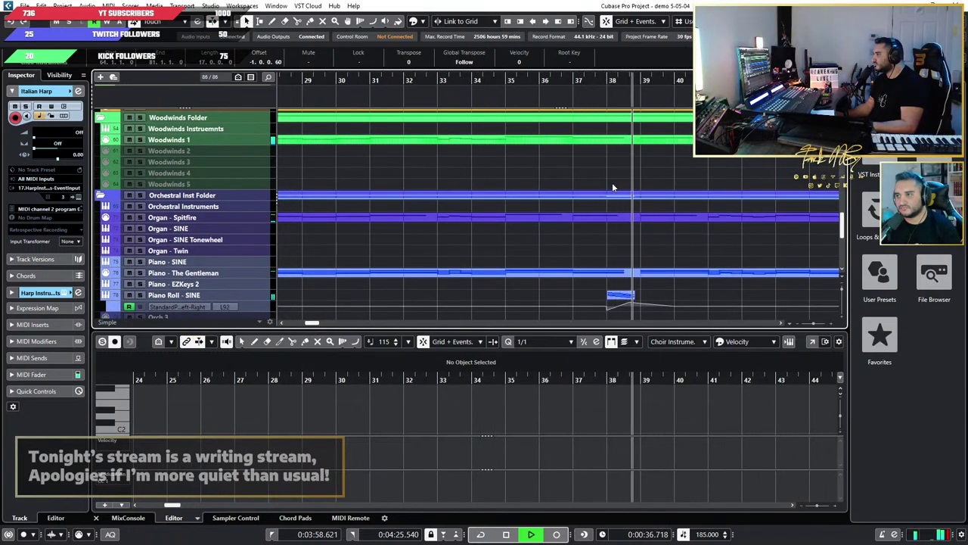
key(space)
Step: Open the Trombone - Short clip starting at bar 15 in the note editor and play both trombone tracks soloed to about bar 23
scroll(457, 246, down, 4)
scroll(417, 229, left, 3)
scroll(420, 231, up, 6)
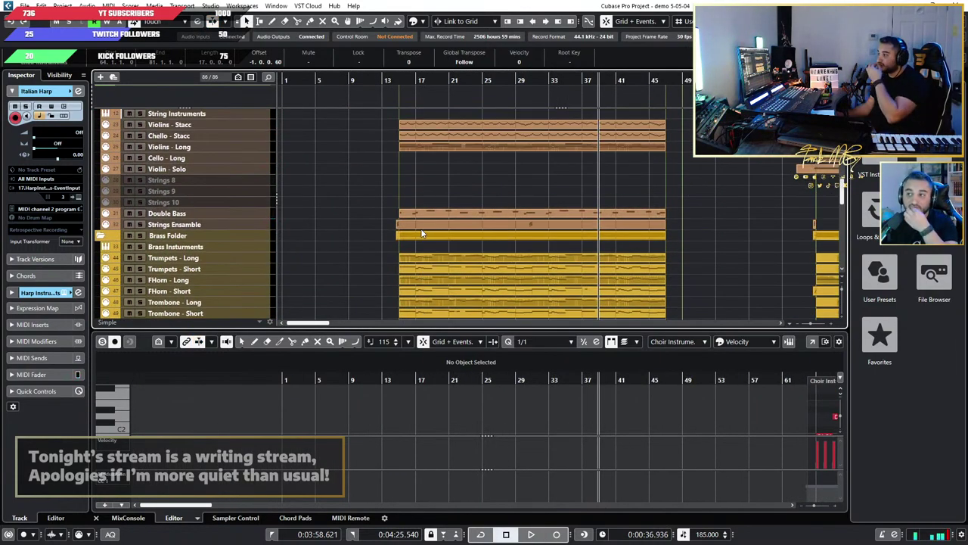
scroll(421, 233, down, 3)
scroll(420, 235, up, 3)
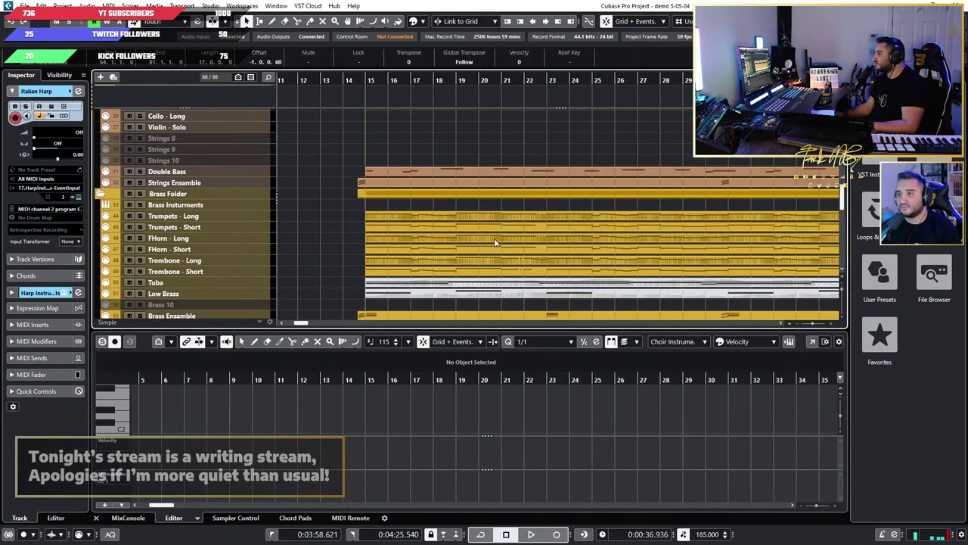
click(517, 277)
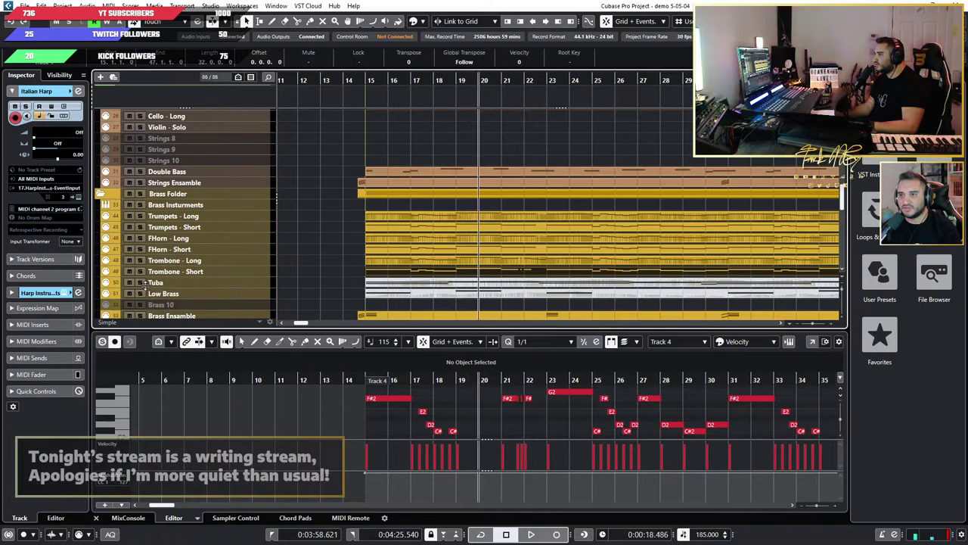
scroll(525, 314, up, 2)
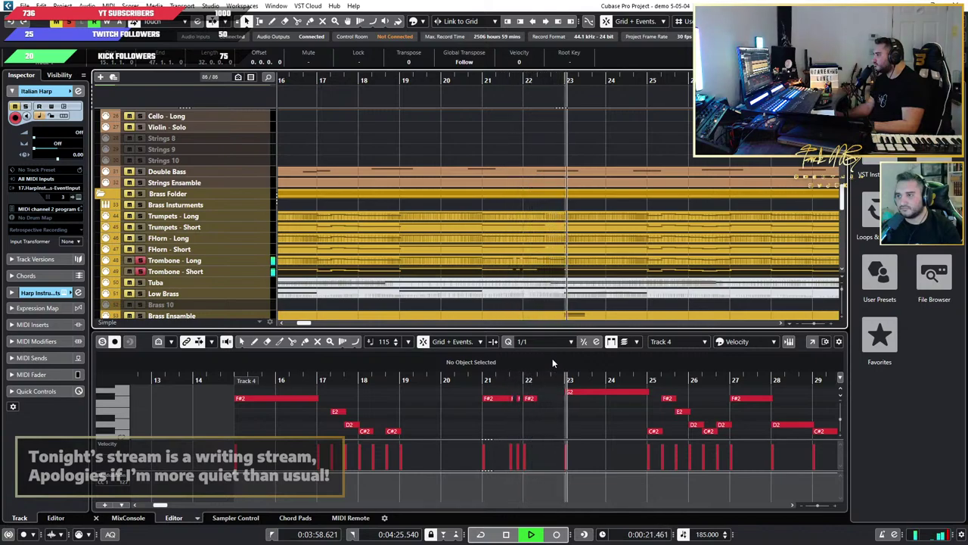
key(space)
Step: Clear the trombone solos and play the full arrangement from about bar 19 to bar 23 for comparison
click(139, 272)
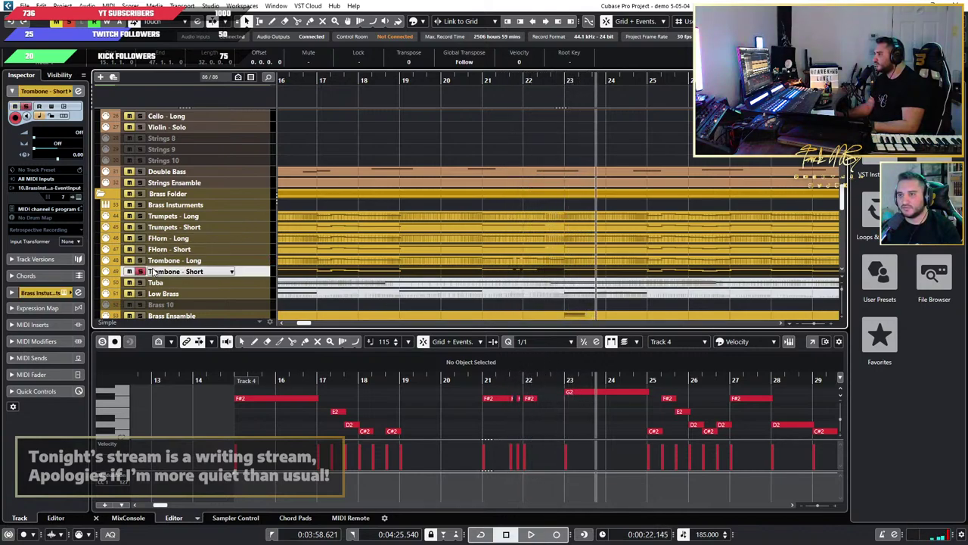
click(393, 78)
key(space)
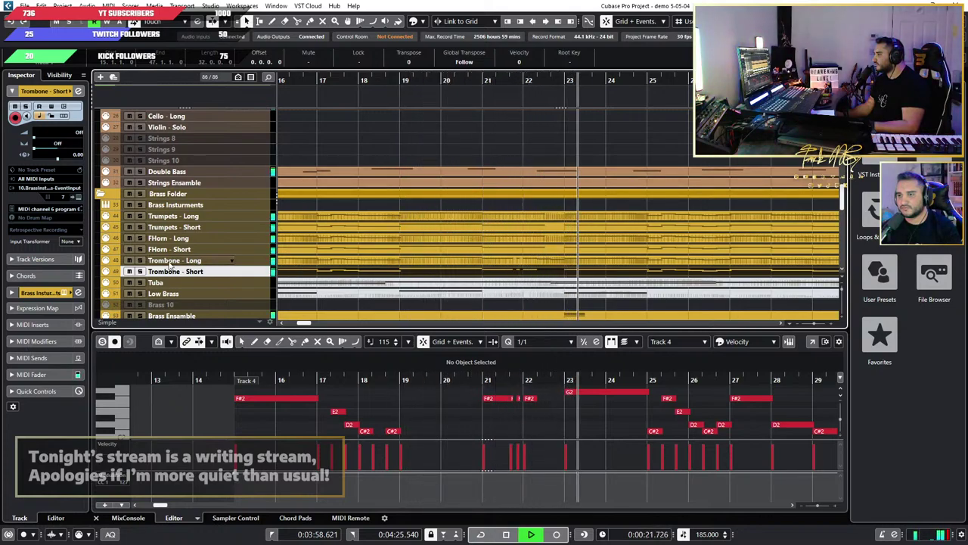
key(space)
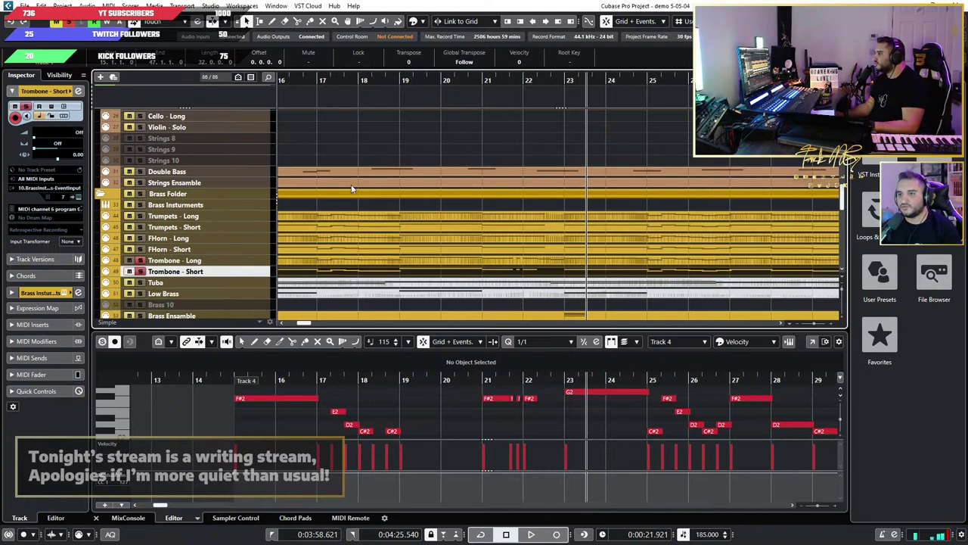
Step: Solo Trombone - Long and Trombone - Short again and play them from about bar 20 to bar 23
click(441, 82)
key(space)
scroll(592, 183, up, 4)
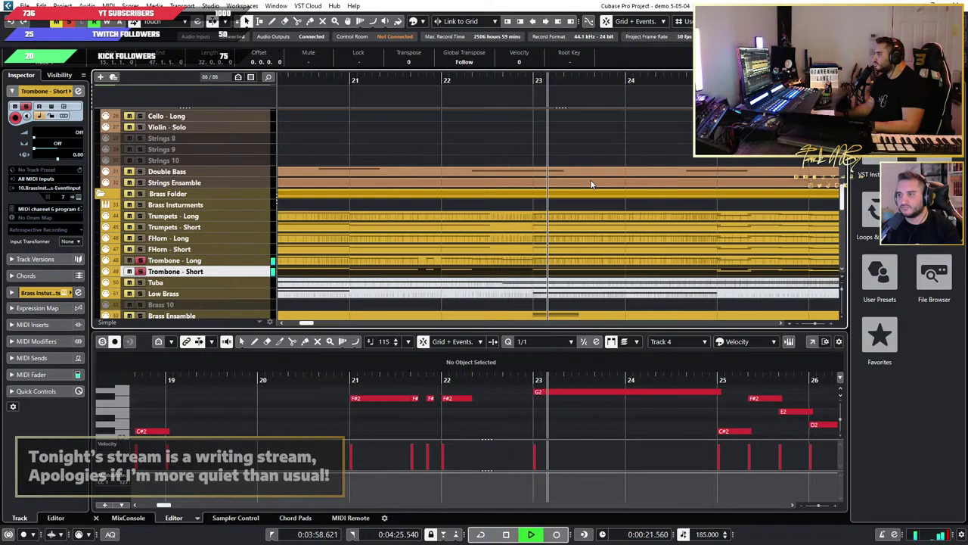
key(space)
scroll(509, 232, down, 5)
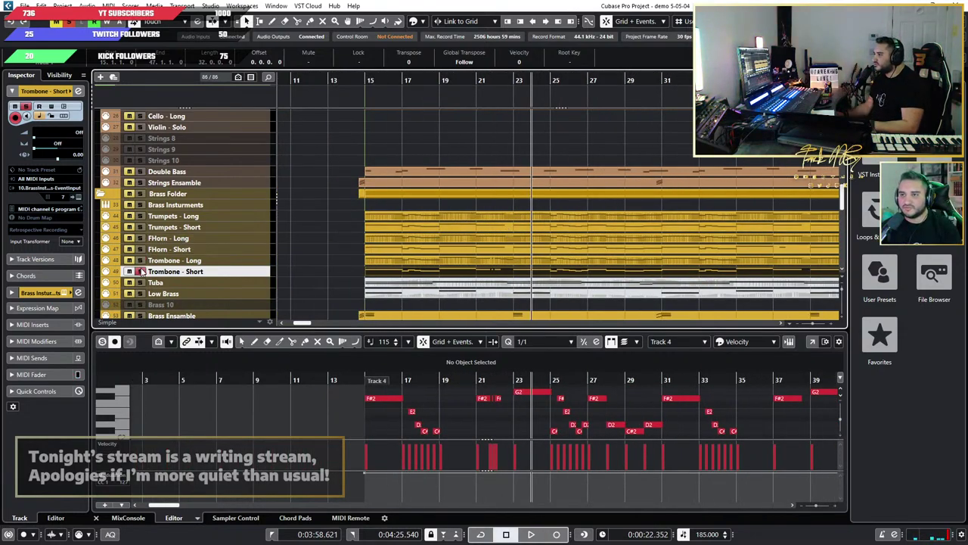
Step: Clear the trombone solos and examine the brass, woodwind, organ and piano tracks in the section starting at bar 15
scroll(399, 240, down, 5)
scroll(454, 244, up, 3)
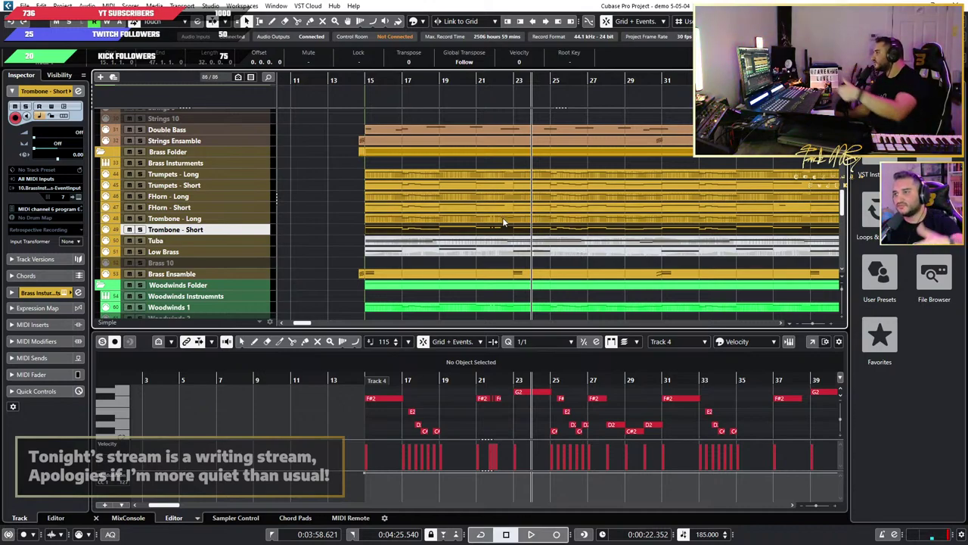
scroll(464, 205, down, 4)
scroll(432, 207, down, 3)
scroll(432, 207, up, 2)
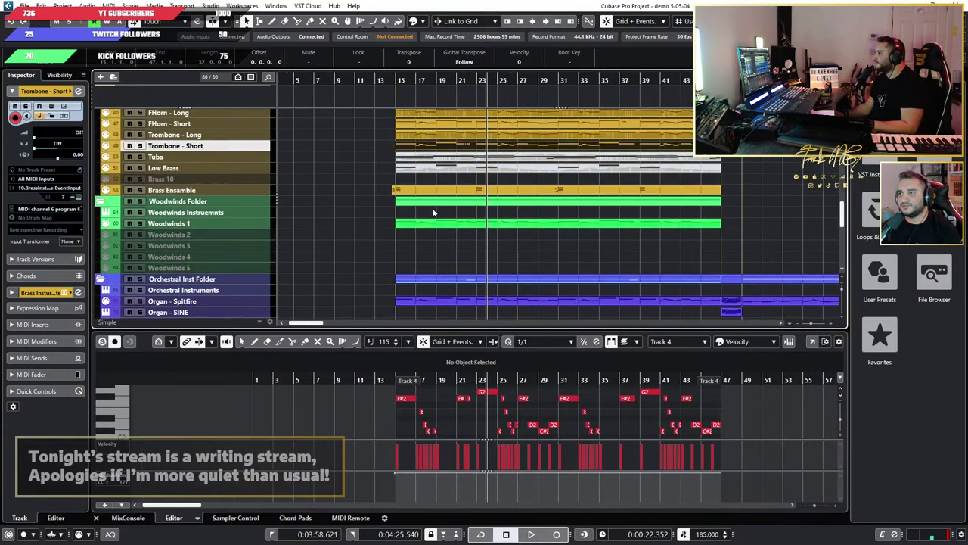
scroll(435, 230, up, 5)
scroll(434, 230, right, 4)
scroll(130, 225, down, 2)
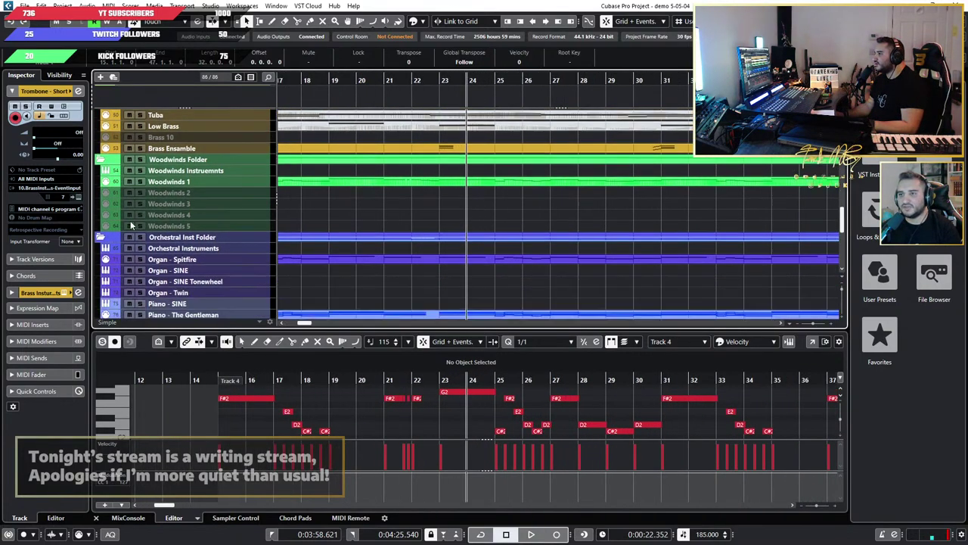
scroll(394, 216, left, 2)
scroll(485, 222, down, 3)
scroll(519, 222, down, 3)
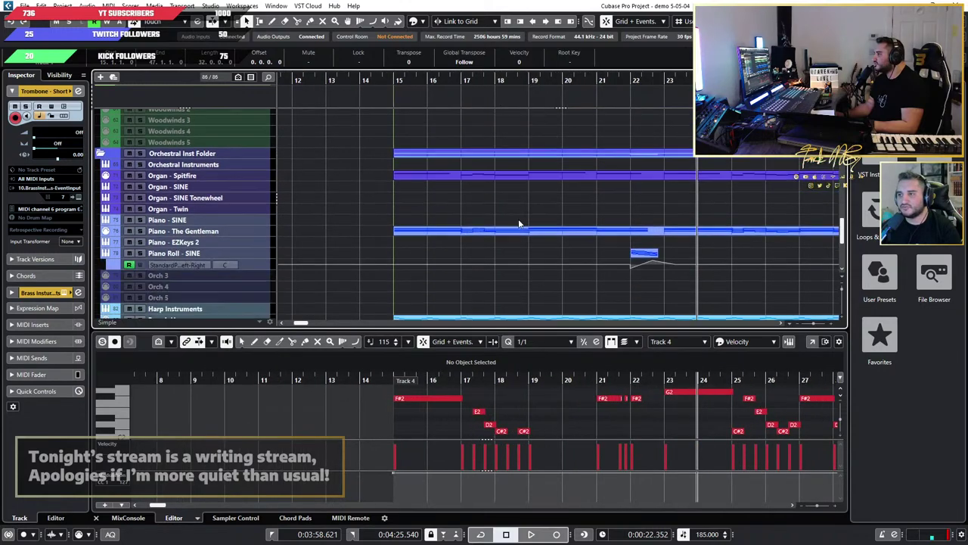
scroll(509, 224, up, 2)
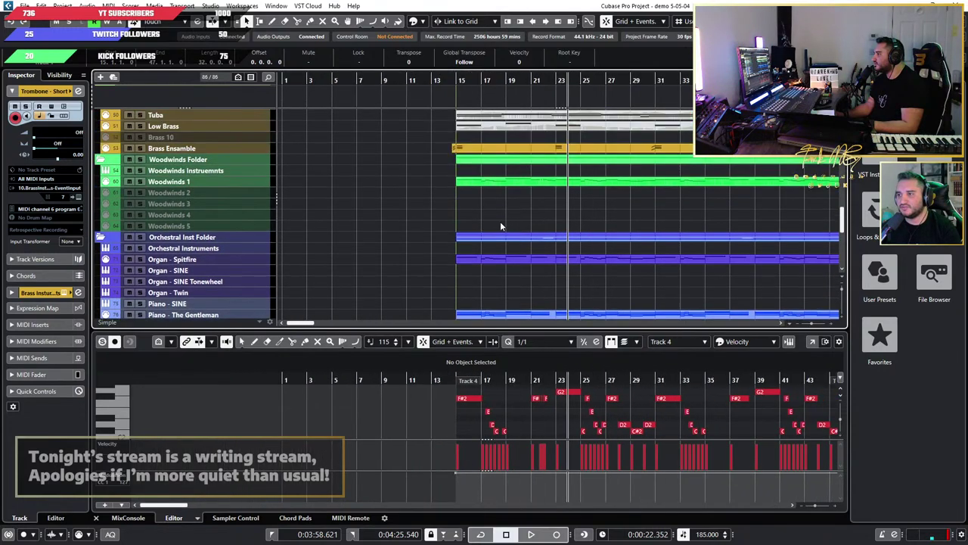
scroll(481, 218, up, 5)
scroll(484, 219, up, 1)
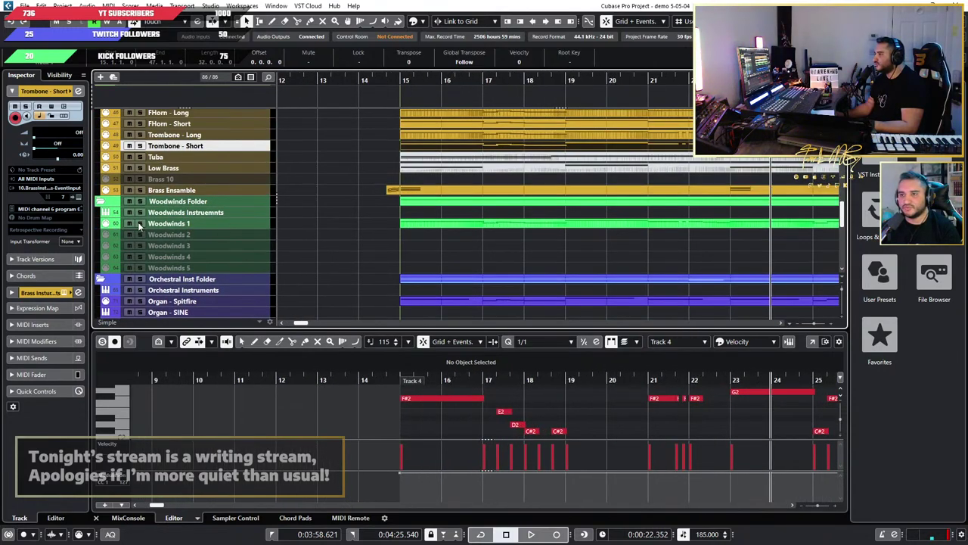
Step: Solo the Woodwinds 1 track and play it from bar 15 to about bar 17
key(space)
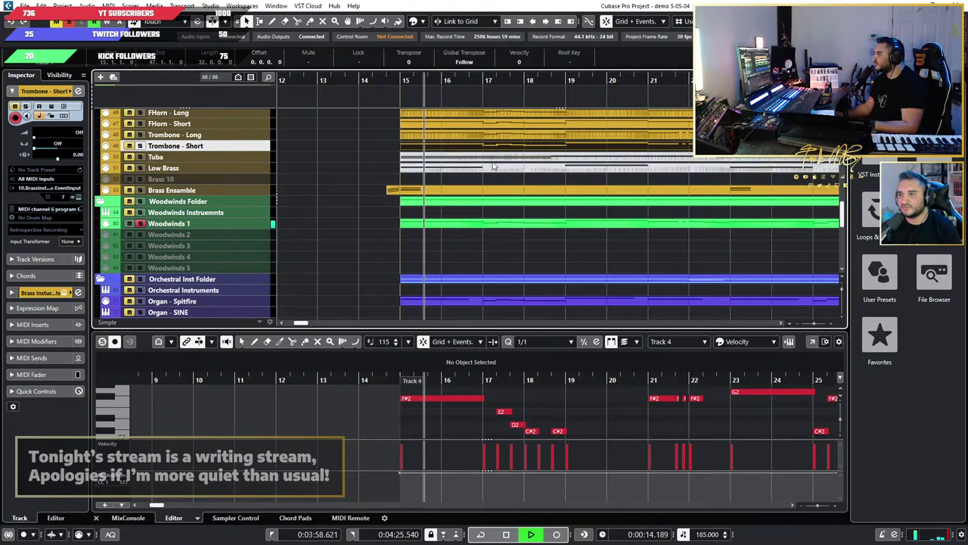
scroll(514, 204, down, 3)
key(space)
scroll(522, 205, up, 3)
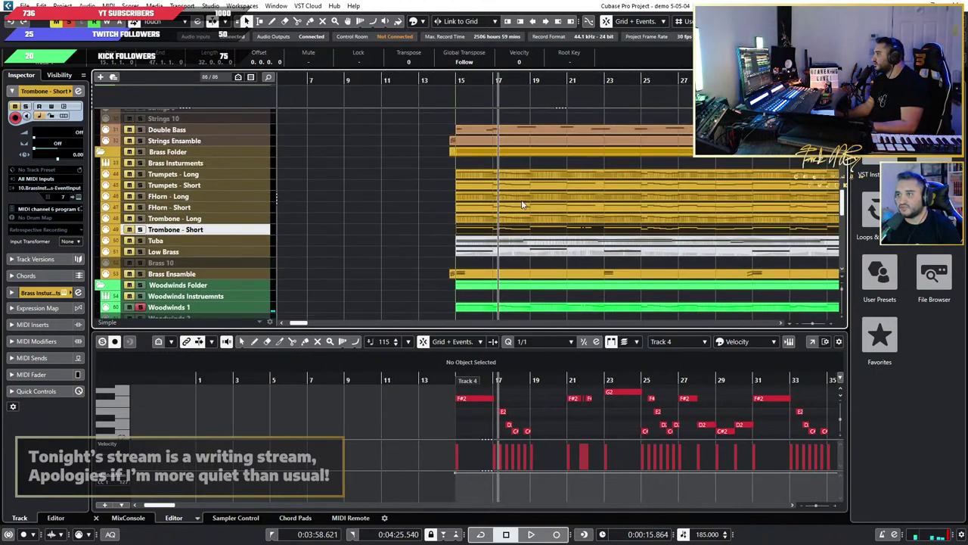
Step: Clear the woodwind solo, open the Piano - The Gentleman clip at bar 15 in an enlarged note editor and examine its octave notes
scroll(571, 258, down, 2)
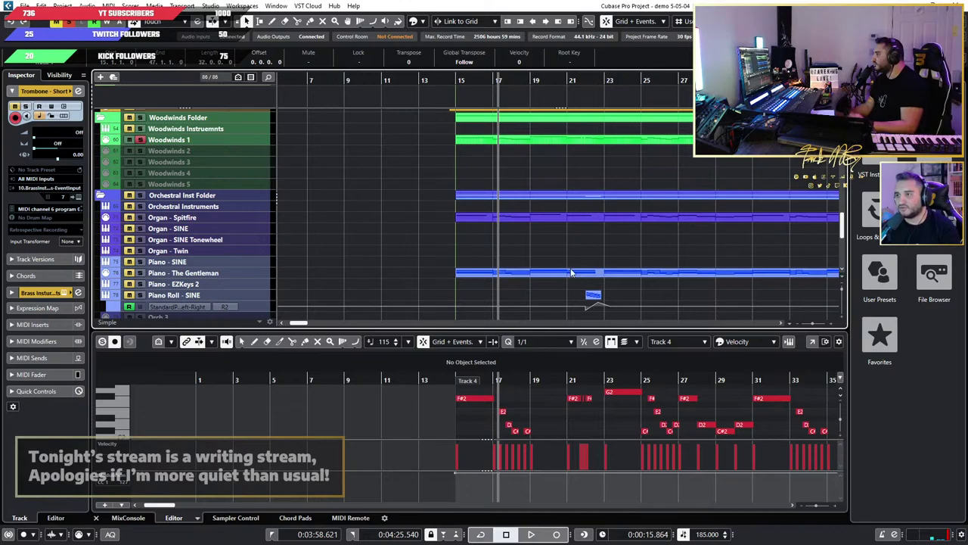
scroll(599, 265, up, 4)
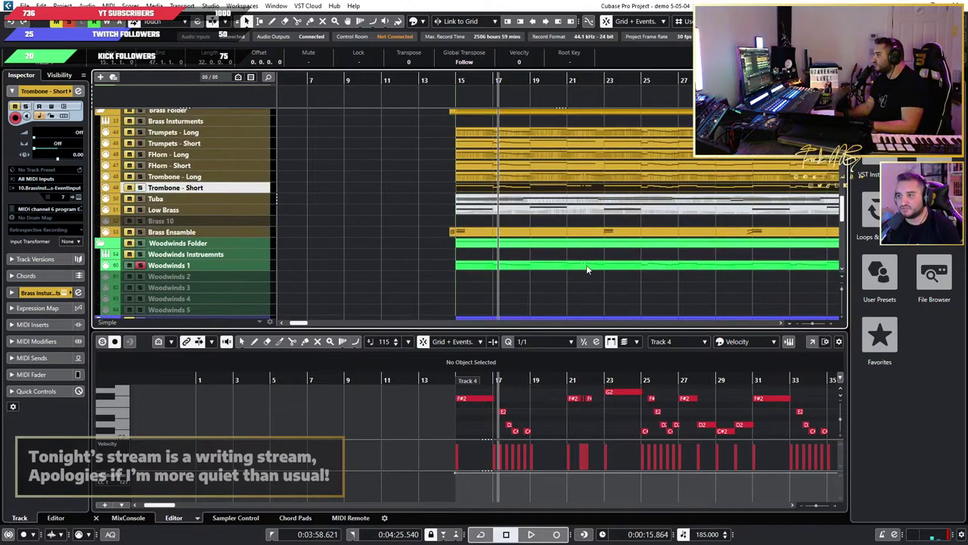
scroll(645, 239, down, 8)
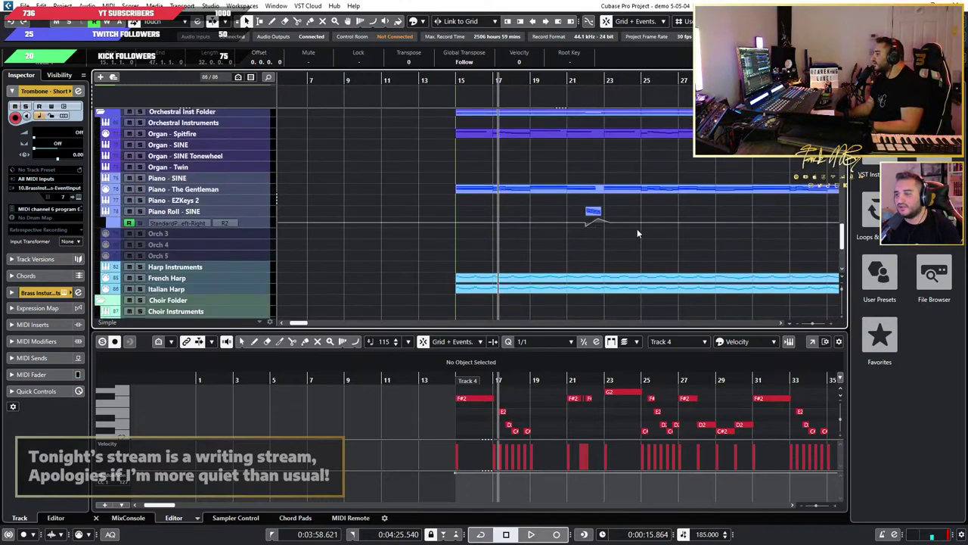
scroll(605, 241, down, 2)
scroll(446, 251, up, 1)
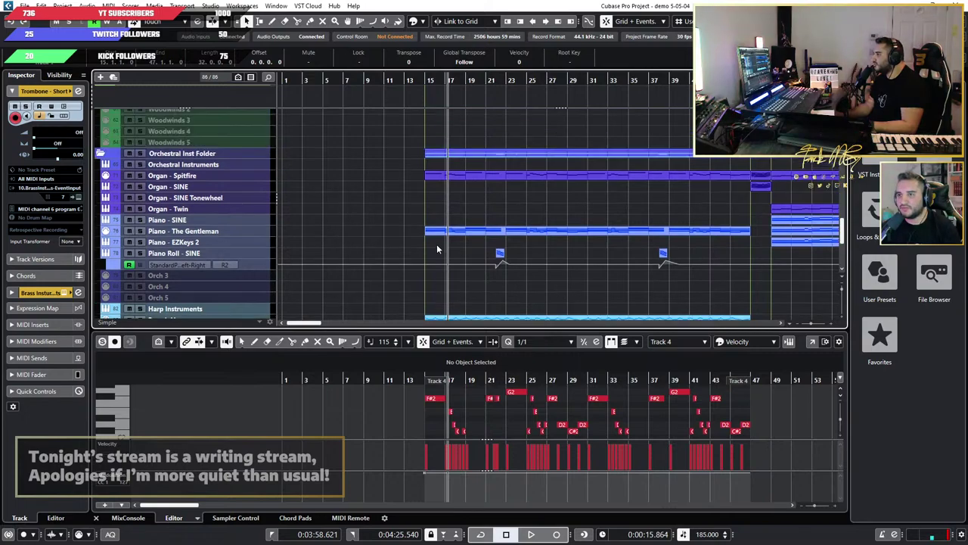
click(472, 233)
scroll(511, 424, up, 2)
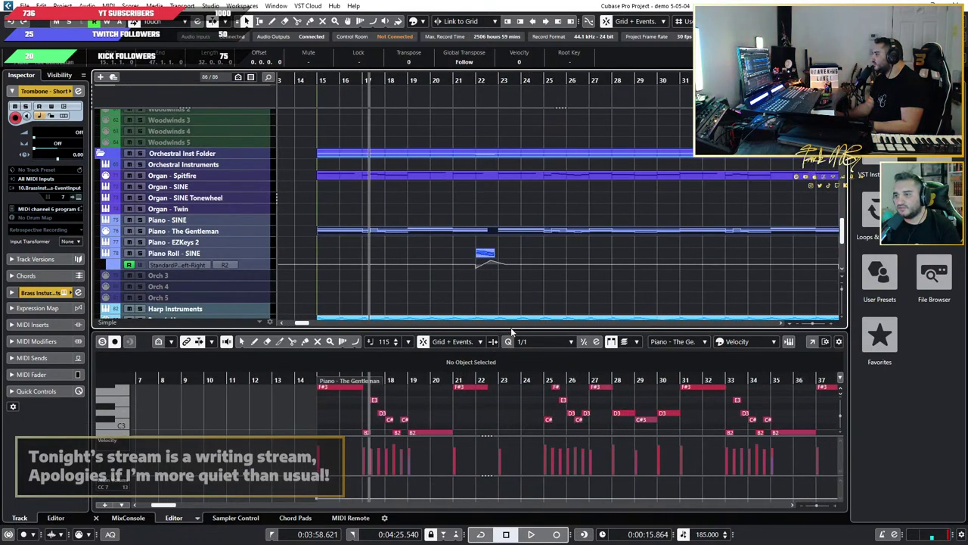
drag(511, 329, 503, 205)
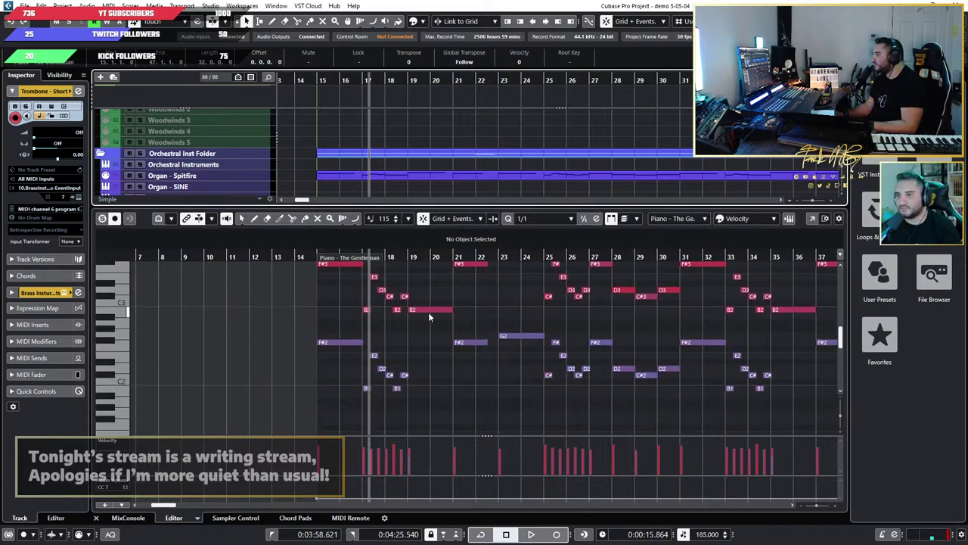
scroll(406, 331, up, 3)
scroll(406, 333, down, 2)
scroll(392, 317, up, 4)
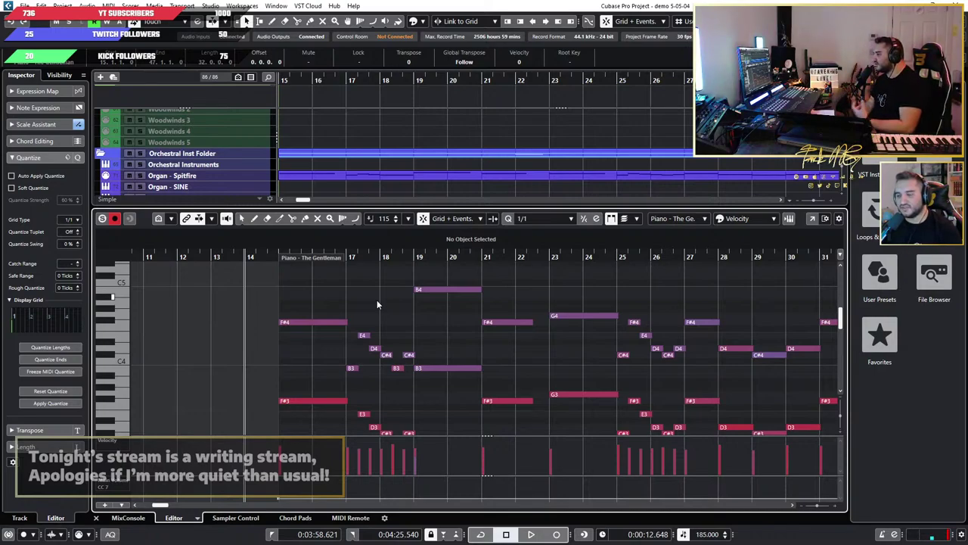
Step: Start playing the full arrangement just before bar 15 and shrink the note editor to show more tracks
key(space)
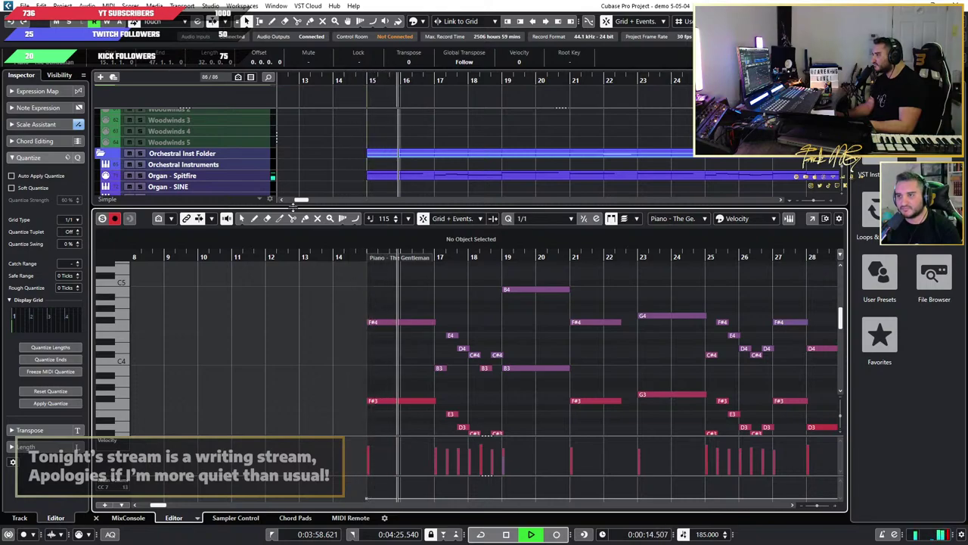
drag(321, 204, 322, 331)
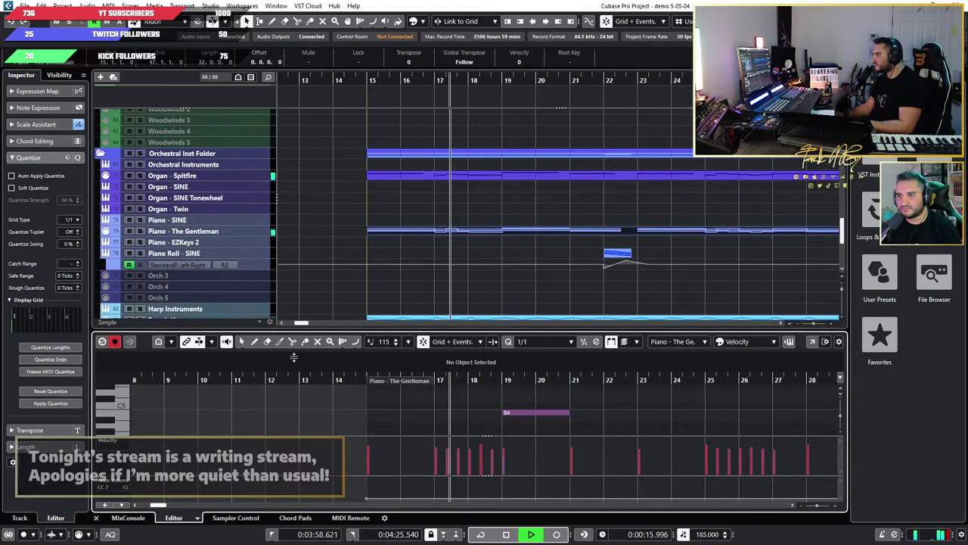
Step: Solo the Piano - The Gentleman track during playback, listen to it alone up to about bar 25, and clear the solo
click(142, 233)
scroll(543, 402, down, 3)
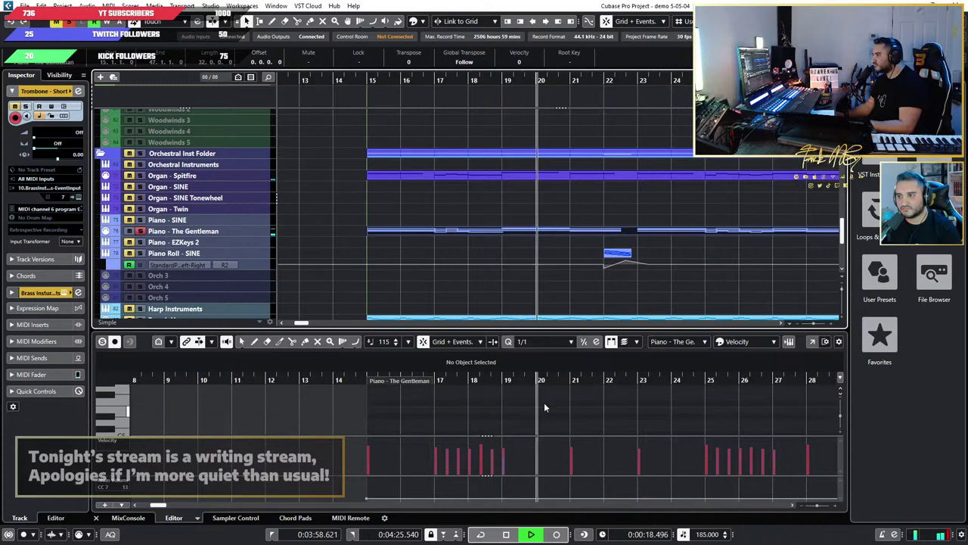
scroll(551, 404, down, 2)
scroll(602, 403, down, 5)
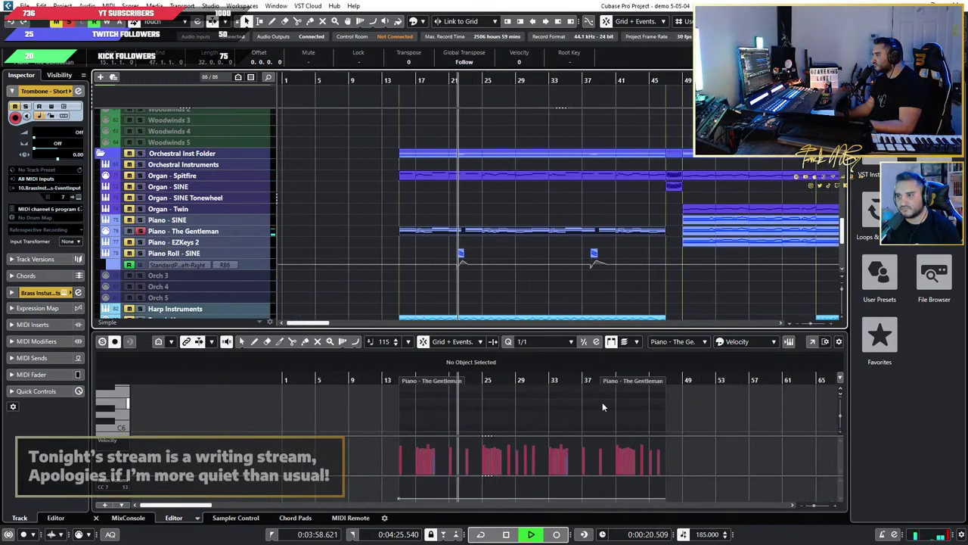
scroll(530, 395, up, 3)
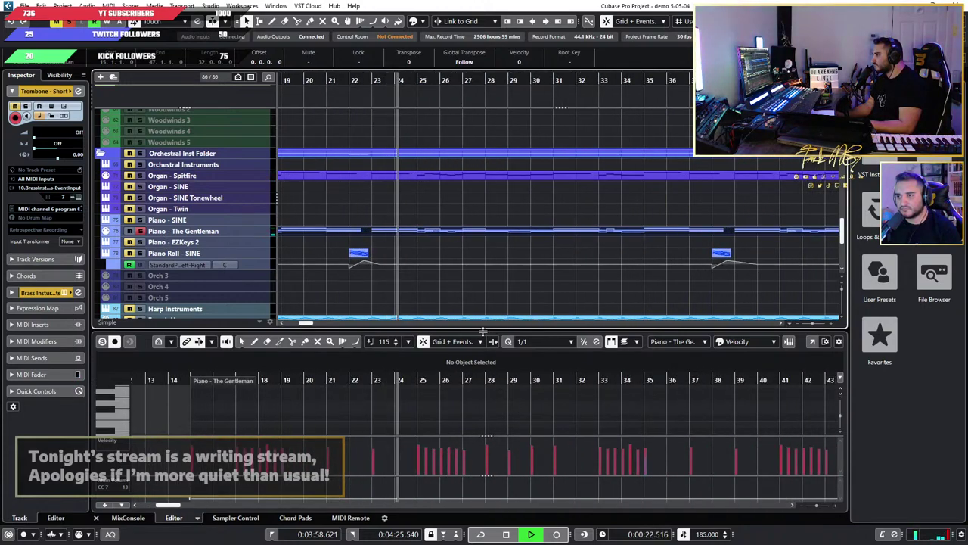
click(140, 231)
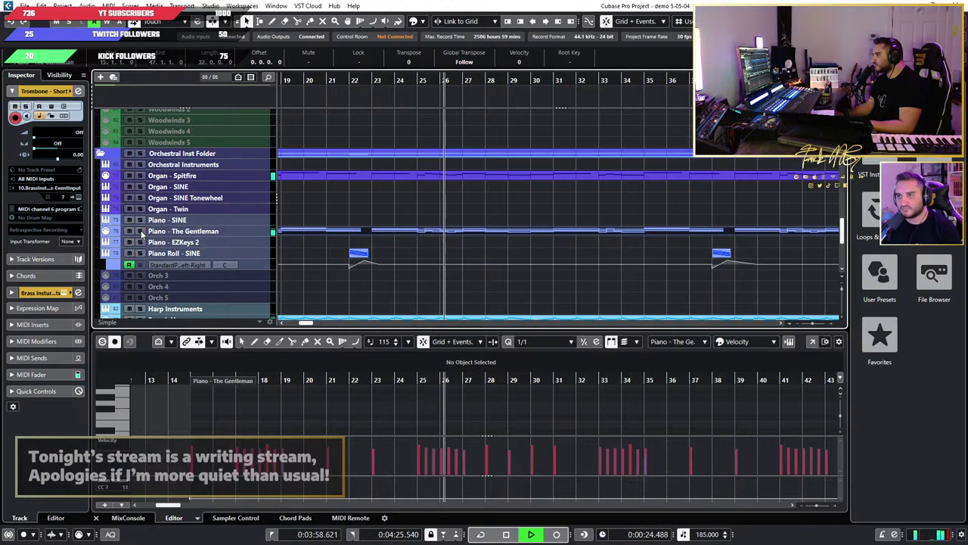
Step: Enlarge the note editor and follow the piano's octave notes against the full arrangement, stopping playback at about bar 35
scroll(467, 396, down, 3)
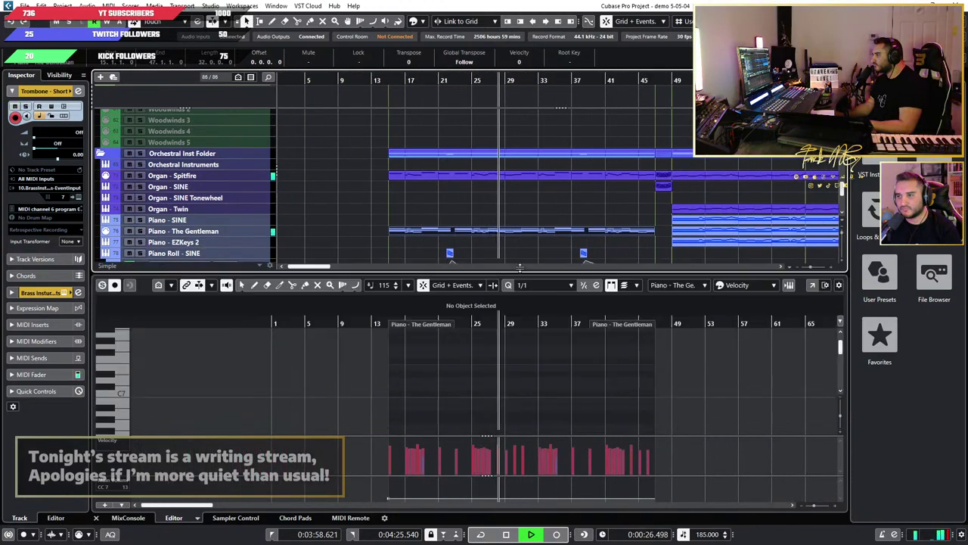
scroll(537, 389, up, 2)
scroll(484, 383, down, 5)
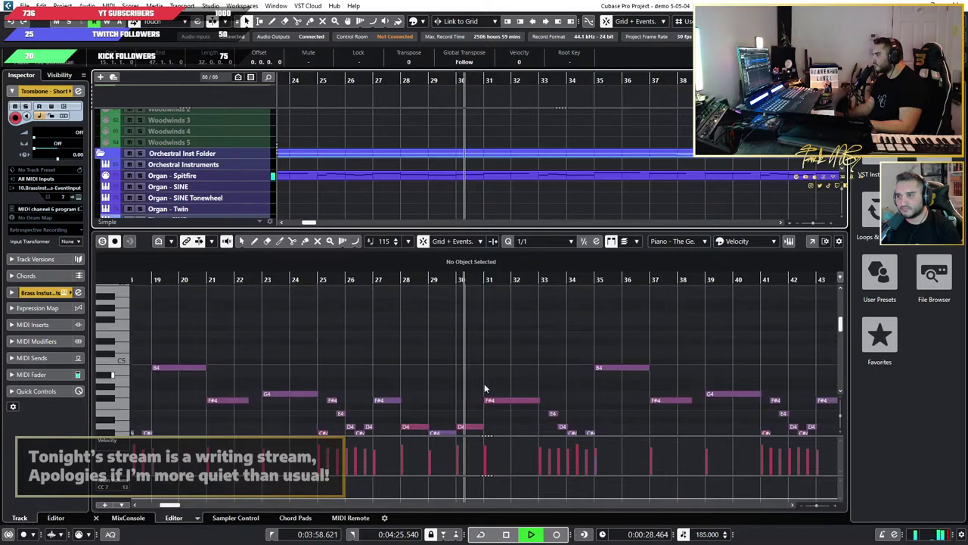
scroll(485, 383, up, 3)
scroll(492, 385, right, 3)
scroll(469, 386, down, 1)
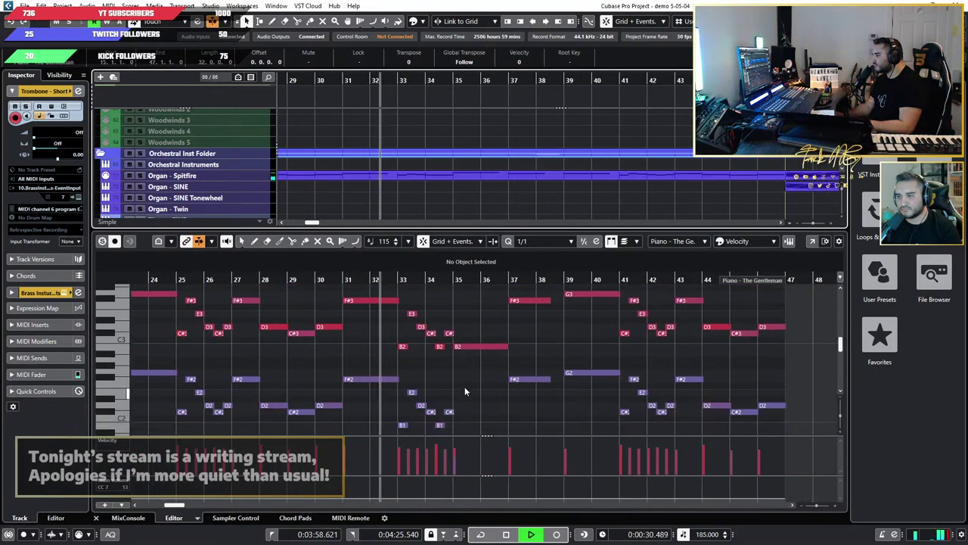
scroll(465, 388, down, 1)
scroll(463, 386, up, 2)
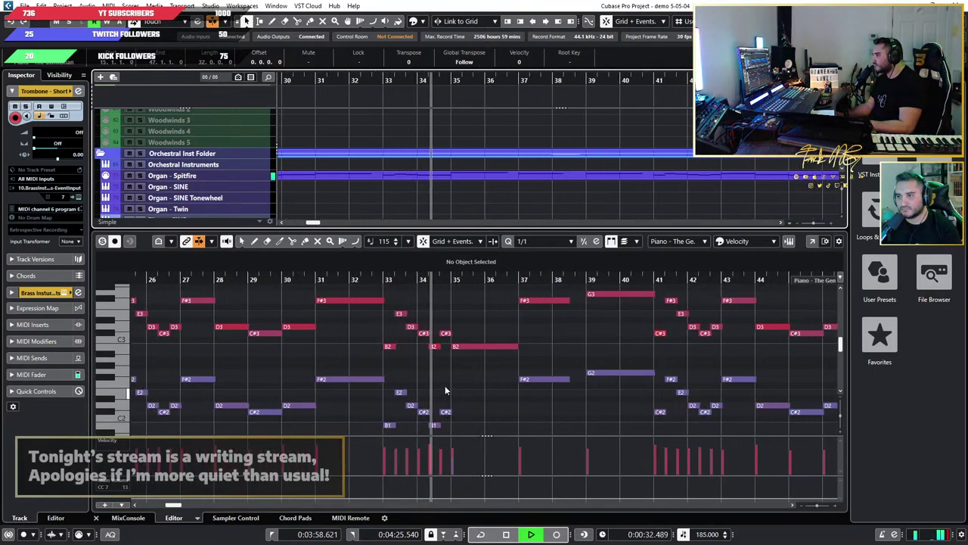
key(space)
Step: Return the playback cursor to bar 15 and examine the Piano - The Gentleman notes from there onward
scroll(477, 387, down, 5)
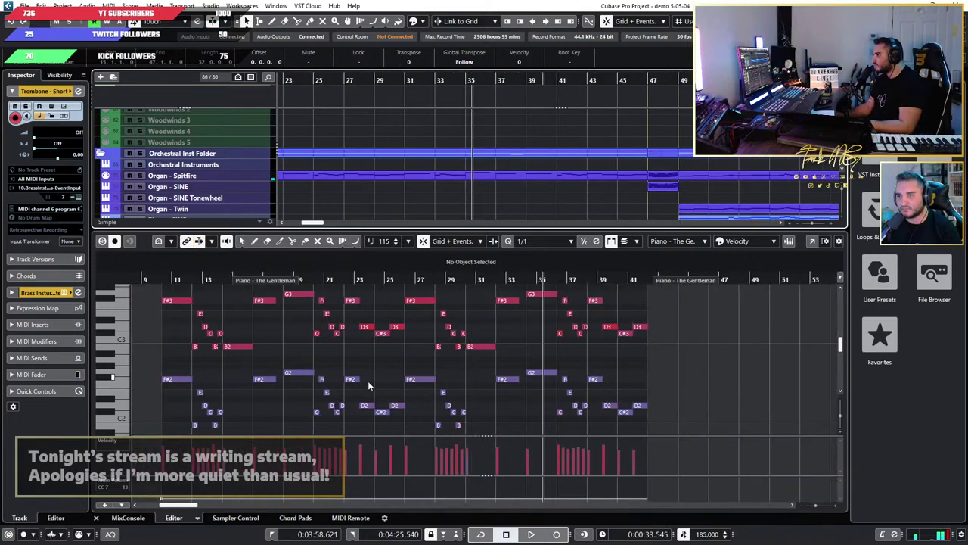
scroll(340, 379, up, 4)
scroll(333, 378, left, 2)
scroll(333, 378, up, 2)
click(255, 275)
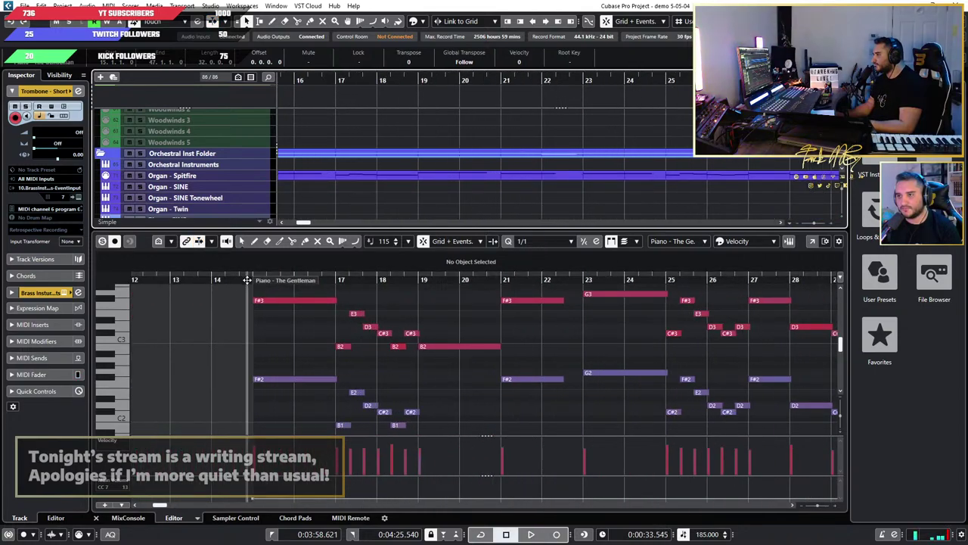
click(430, 361)
scroll(430, 361, up, 3)
scroll(447, 355, down, 5)
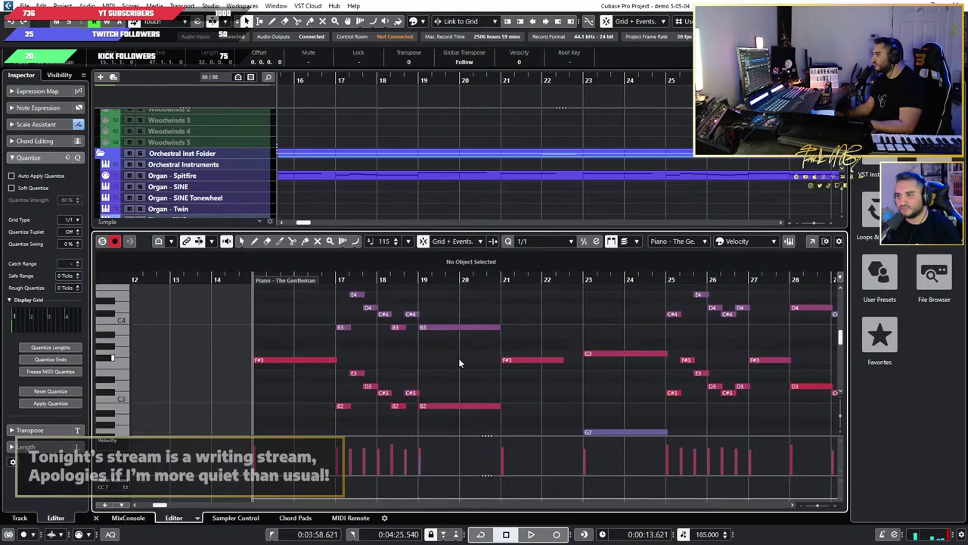
scroll(459, 344, down, 4)
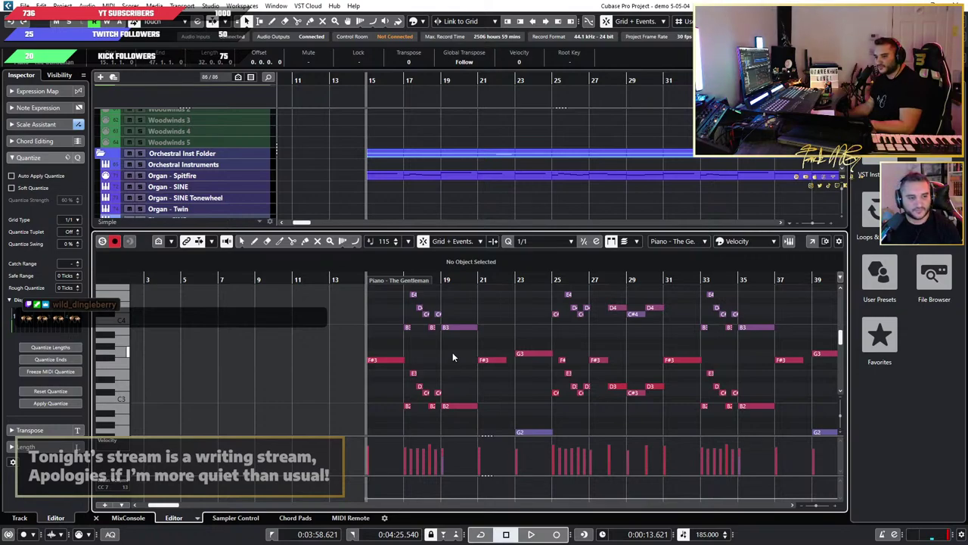
scroll(452, 353, down, 2)
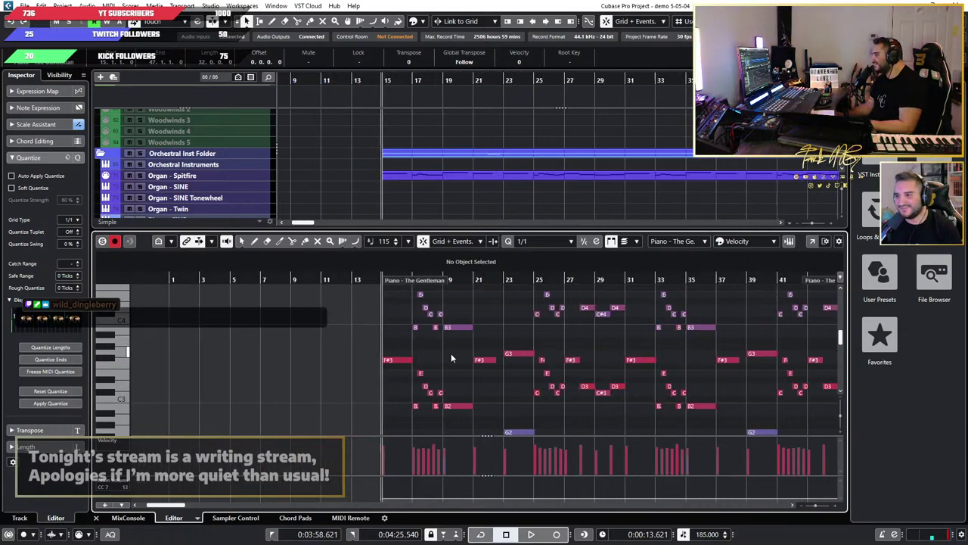
Step: Shrink the note editor to show more tracks and survey the arrangement from the orchestral tracks up to the guitars
drag(544, 229, 556, 330)
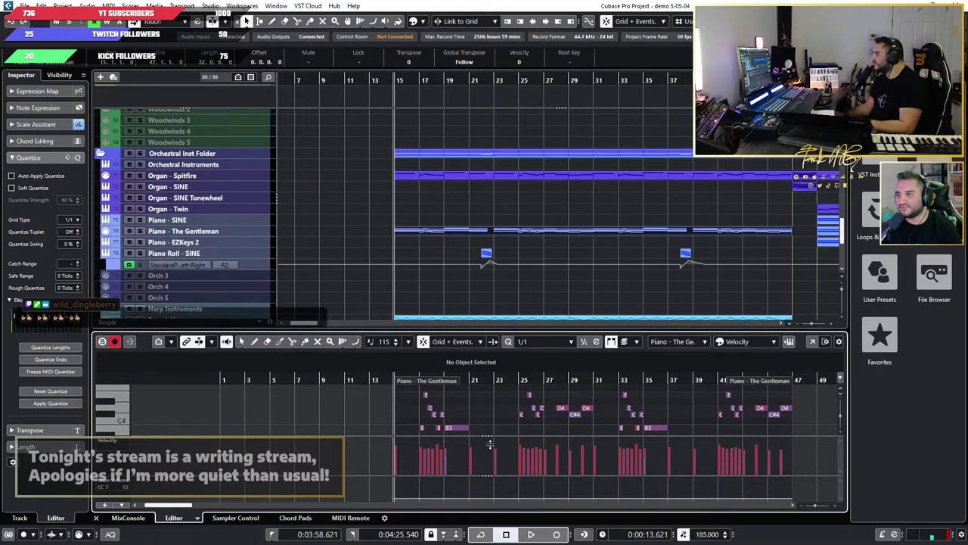
scroll(601, 260, down, 3)
scroll(637, 278, down, 3)
scroll(495, 261, up, 10)
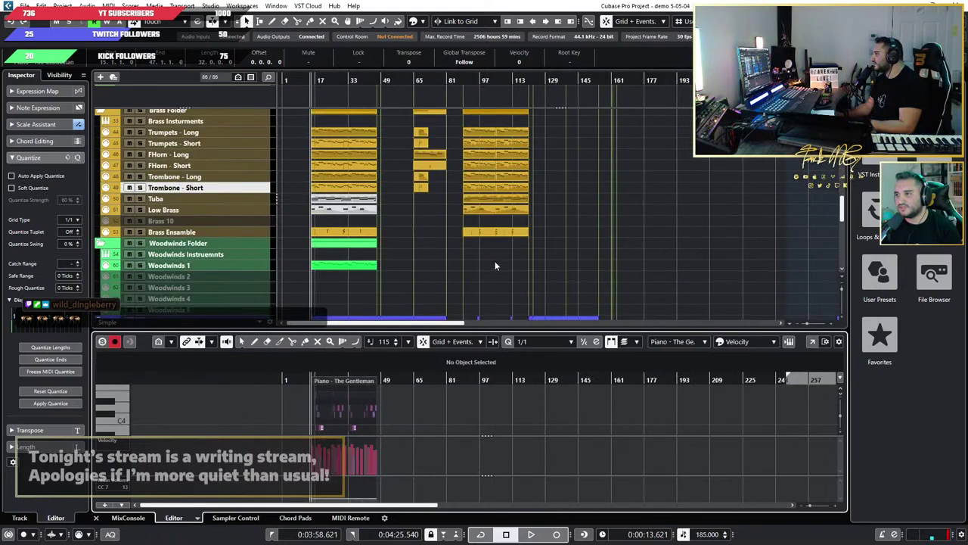
scroll(463, 268, up, 3)
scroll(451, 267, up, 2)
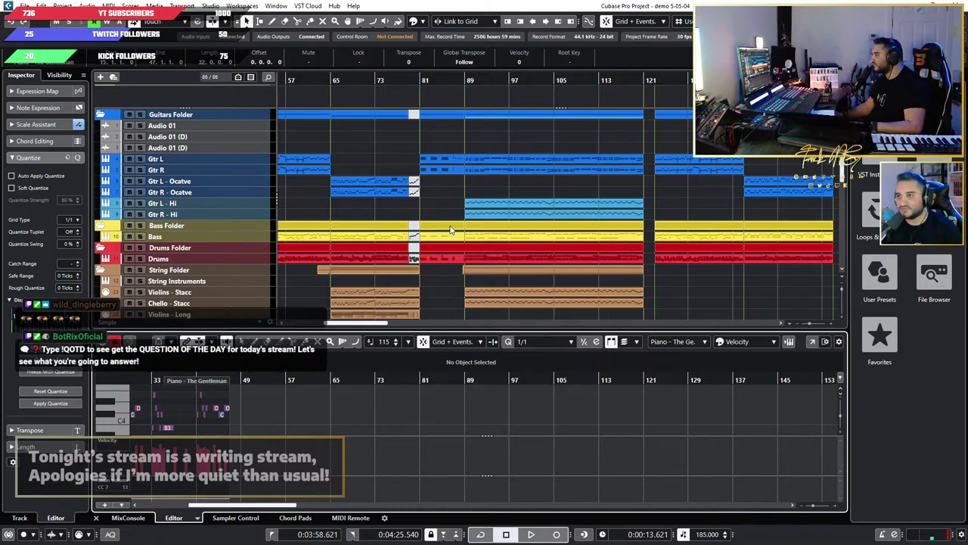
Step: Move the playback cursor to bar 49, where the next guitar, bass and drum section starts
scroll(445, 217, up, 1)
scroll(444, 216, left, 5)
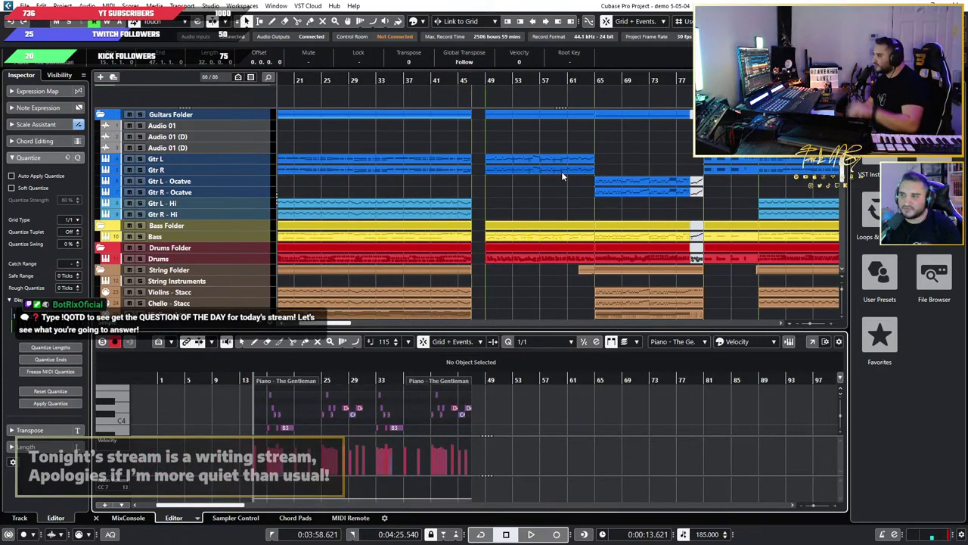
scroll(532, 193, right, 5)
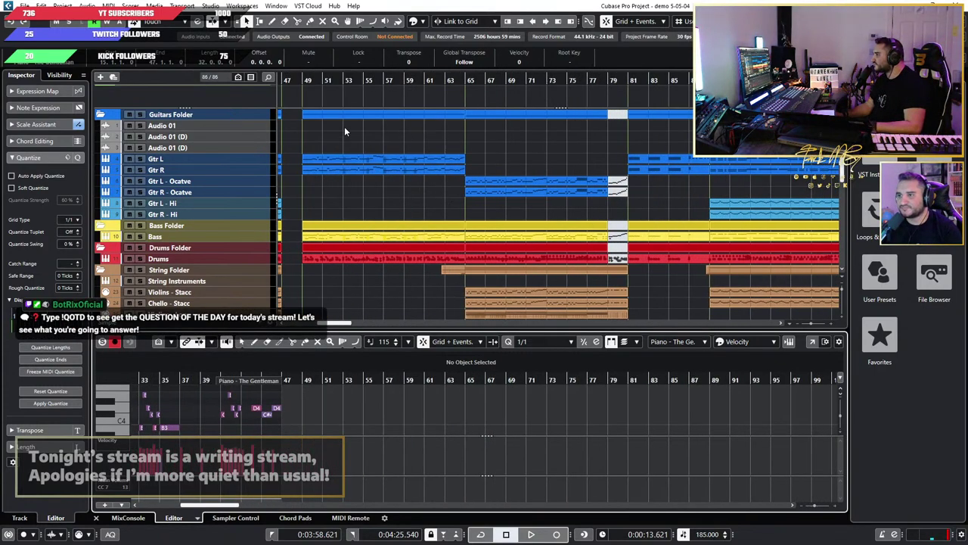
click(307, 80)
Step: Examine which brass, string, guitar, bass and drum tracks have clips in the section starting at bar 49
scroll(477, 185, down, 5)
scroll(485, 195, down, 3)
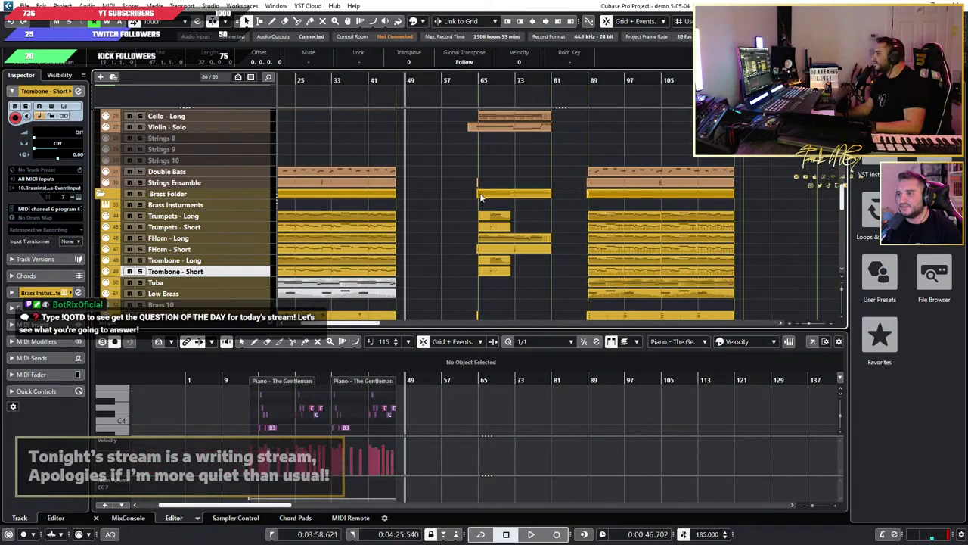
scroll(483, 197, up, 3)
scroll(407, 213, up, 4)
scroll(401, 217, down, 3)
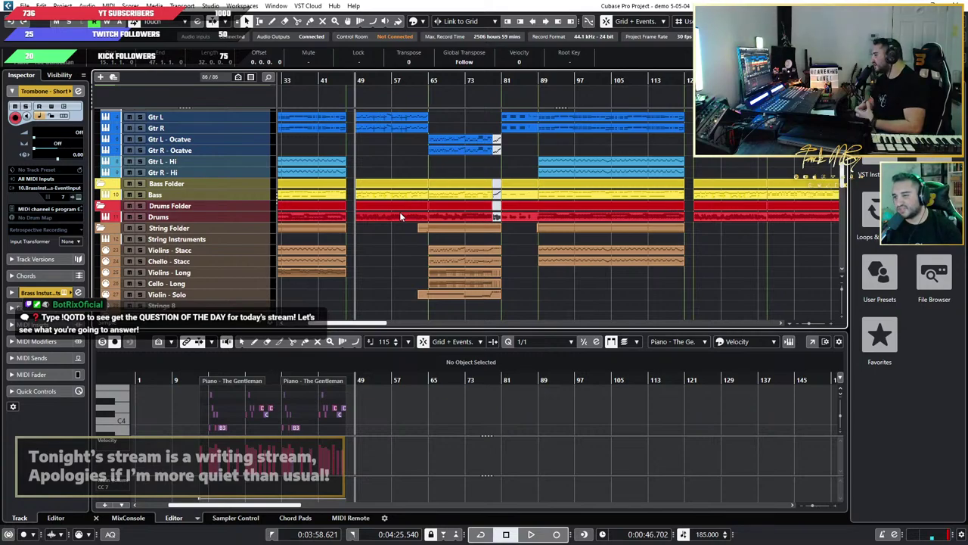
scroll(395, 215, up, 4)
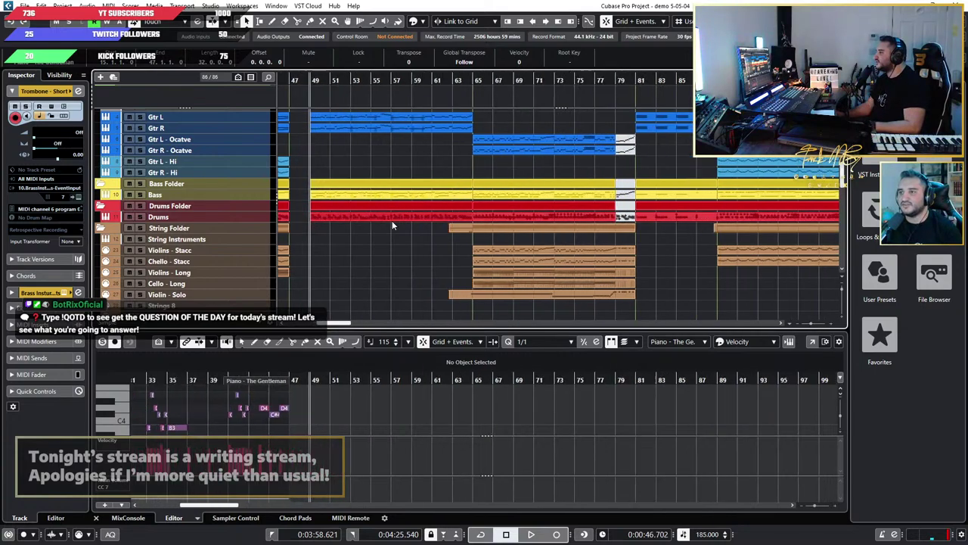
scroll(367, 237, up, 2)
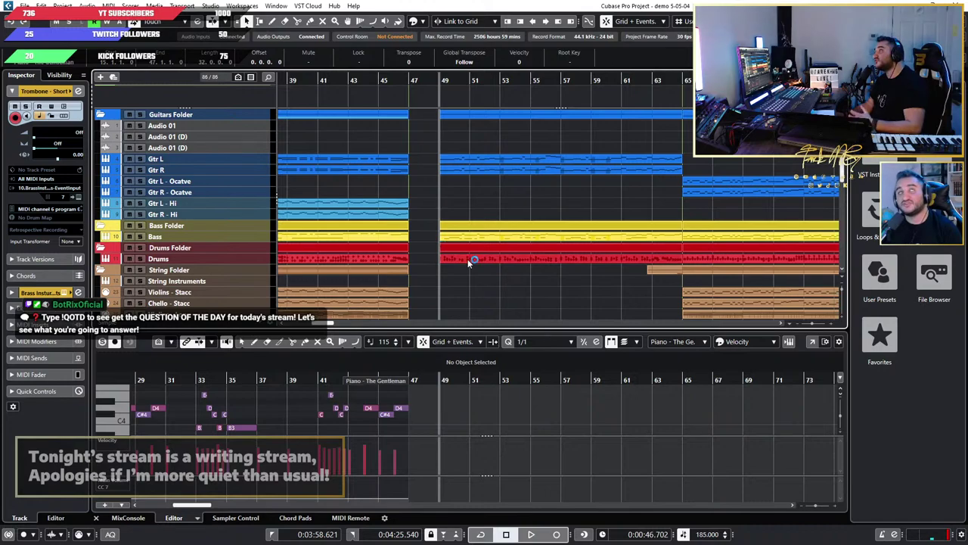
Step: Compare the guitar, string and brass clips between bars 49 and 81, especially around the change at bar 65
scroll(527, 261, right, 6)
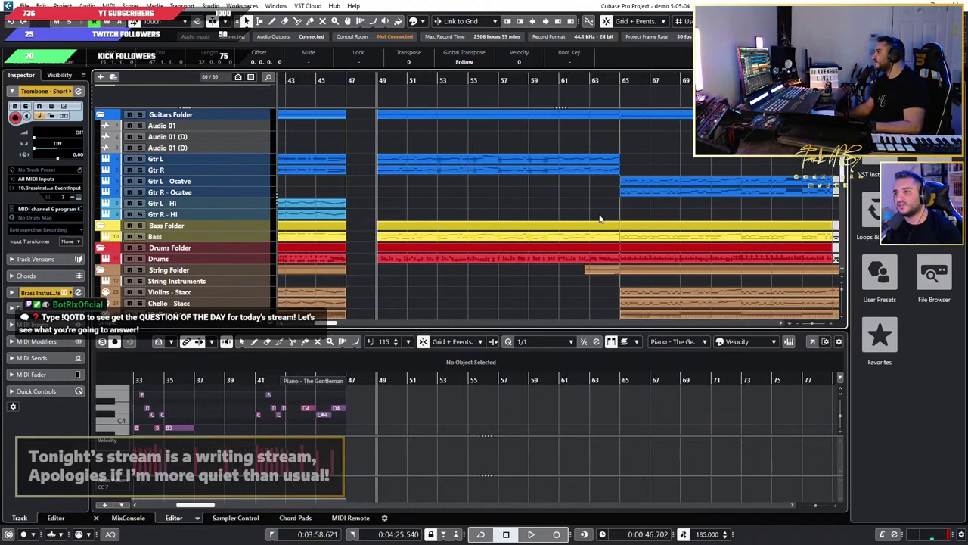
scroll(548, 223, down, 4)
scroll(546, 219, down, 1)
scroll(496, 193, up, 3)
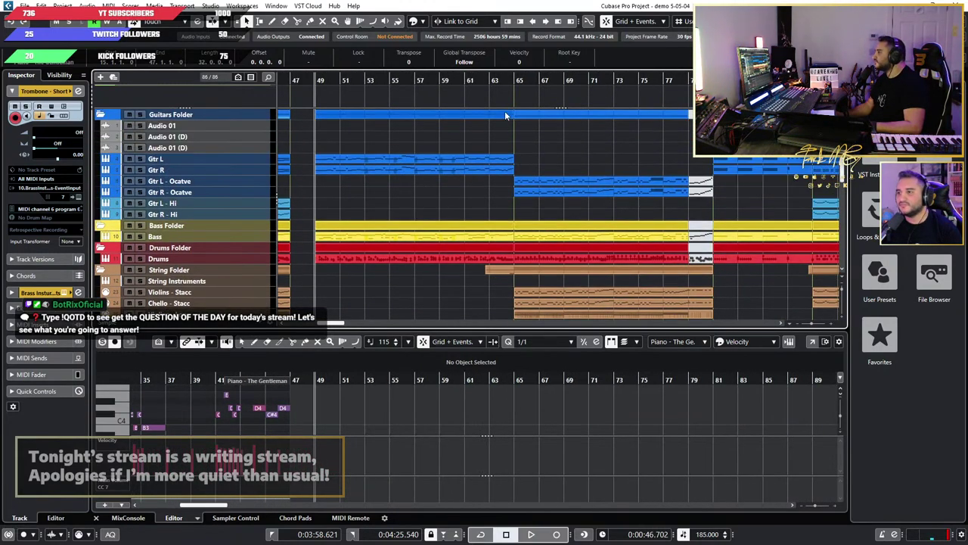
scroll(548, 208, down, 7)
scroll(522, 206, up, 4)
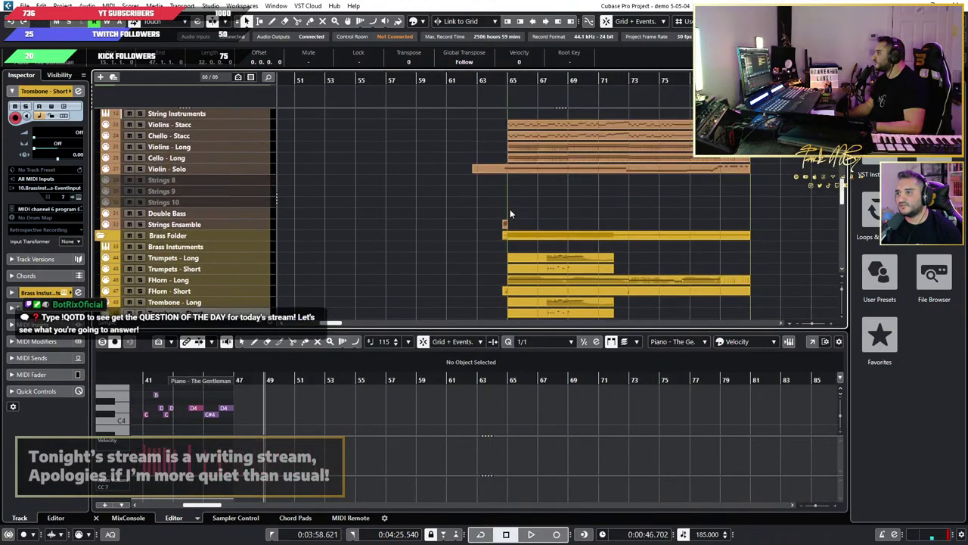
scroll(591, 218, down, 3)
scroll(591, 218, up, 5)
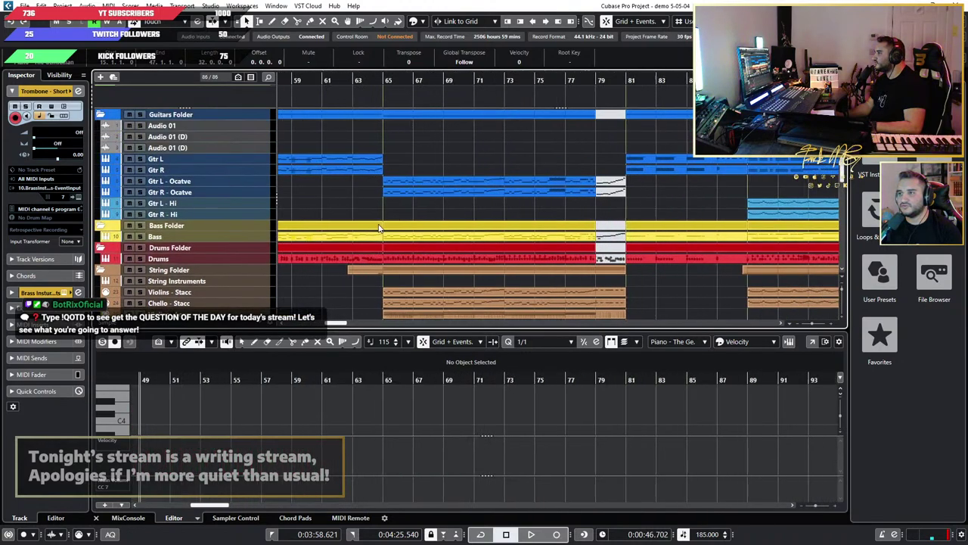
scroll(438, 225, down, 6)
scroll(442, 212, up, 2)
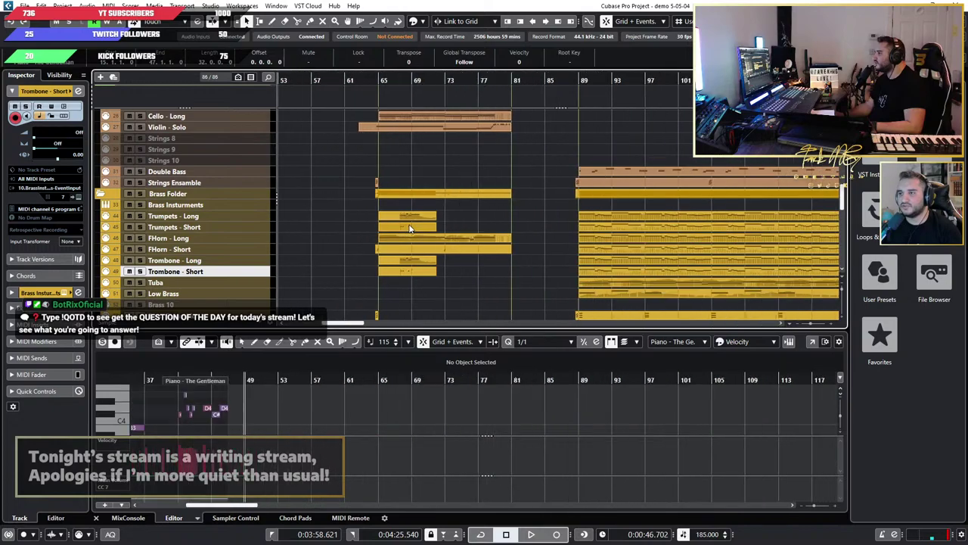
scroll(501, 151, up, 5)
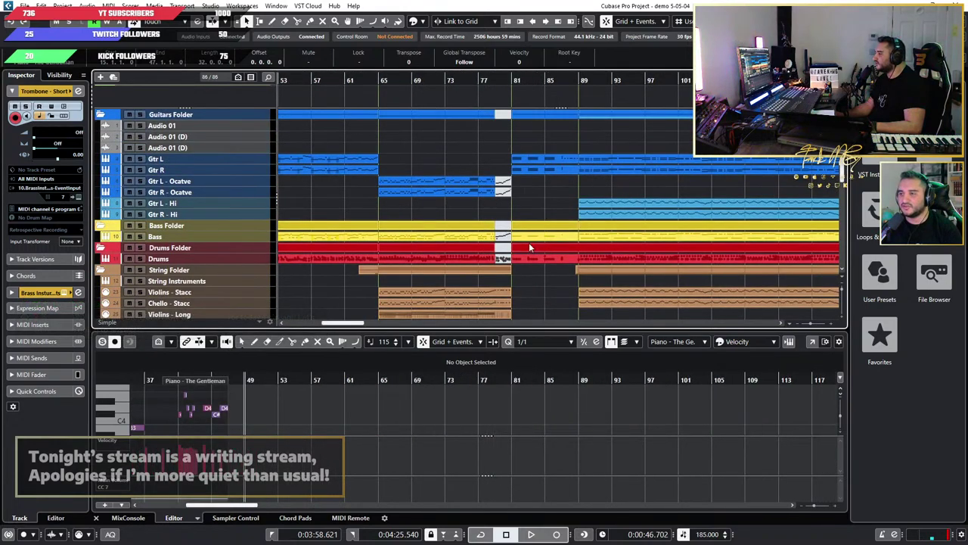
Step: Examine the woodwind, organ and piano tracks after bar 53 and the brass and woodwind clips across the arrangement
scroll(483, 194, down, 10)
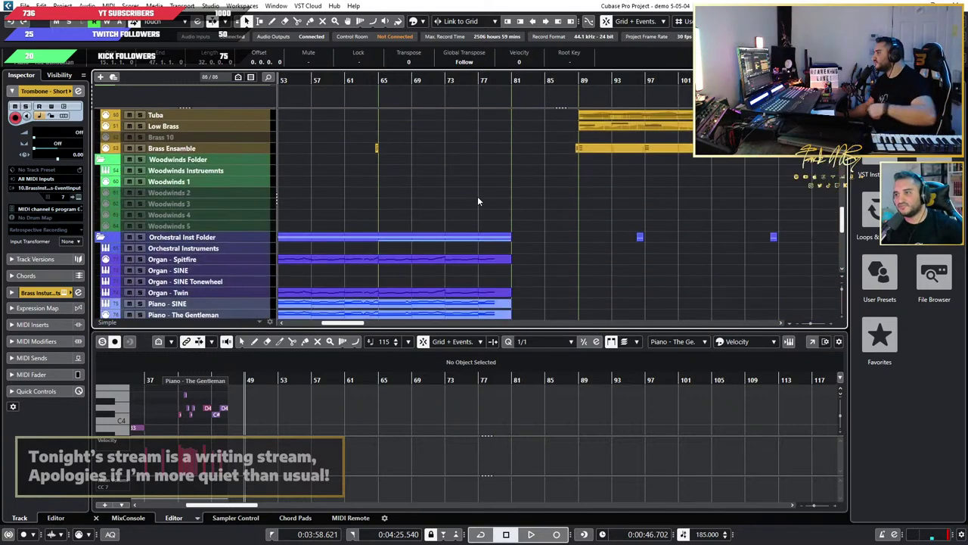
scroll(477, 198, up, 5)
scroll(477, 201, down, 5)
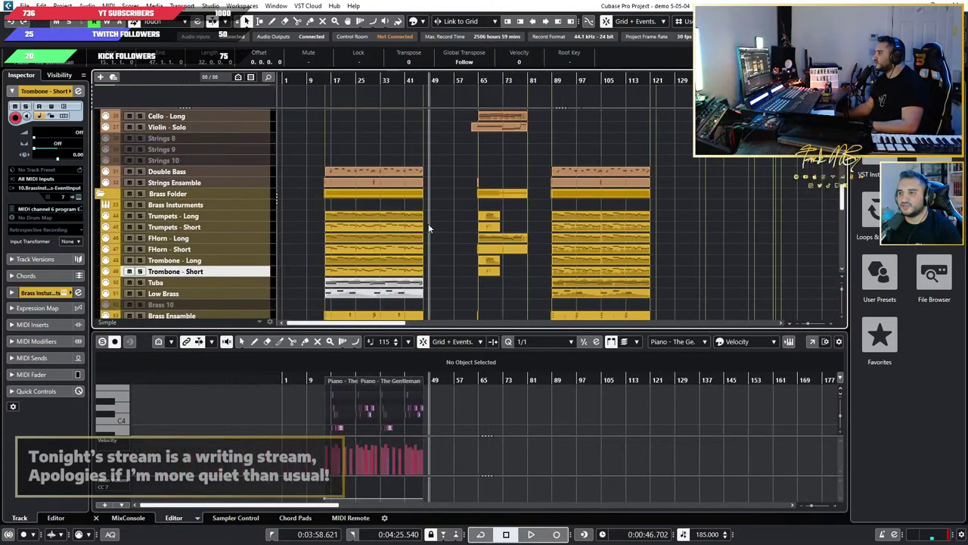
scroll(394, 249, down, 4)
scroll(357, 242, up, 3)
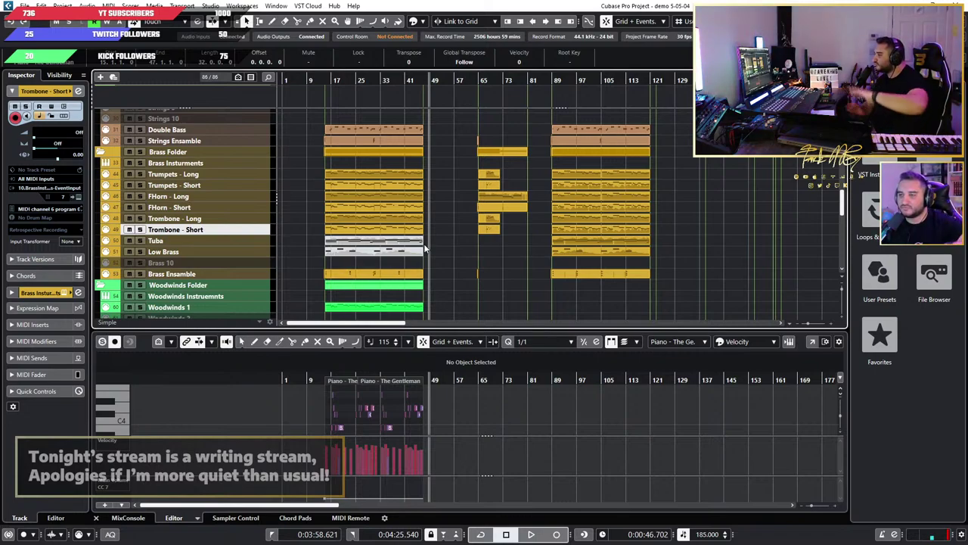
scroll(490, 236, up, 4)
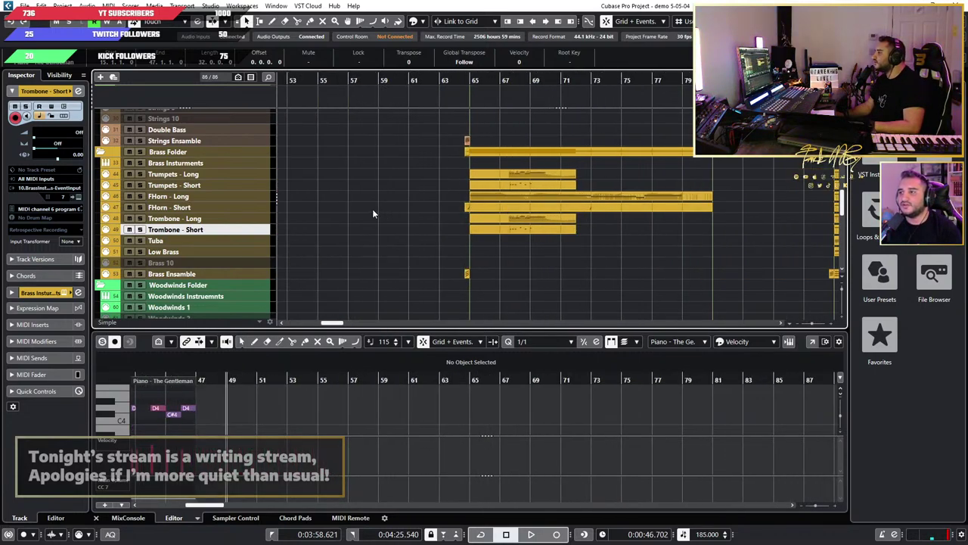
Step: Check the guitar, bass and drum parts against the string and brass tracks between bars 47 and 65
scroll(370, 209, up, 5)
scroll(371, 208, up, 4)
scroll(446, 191, up, 4)
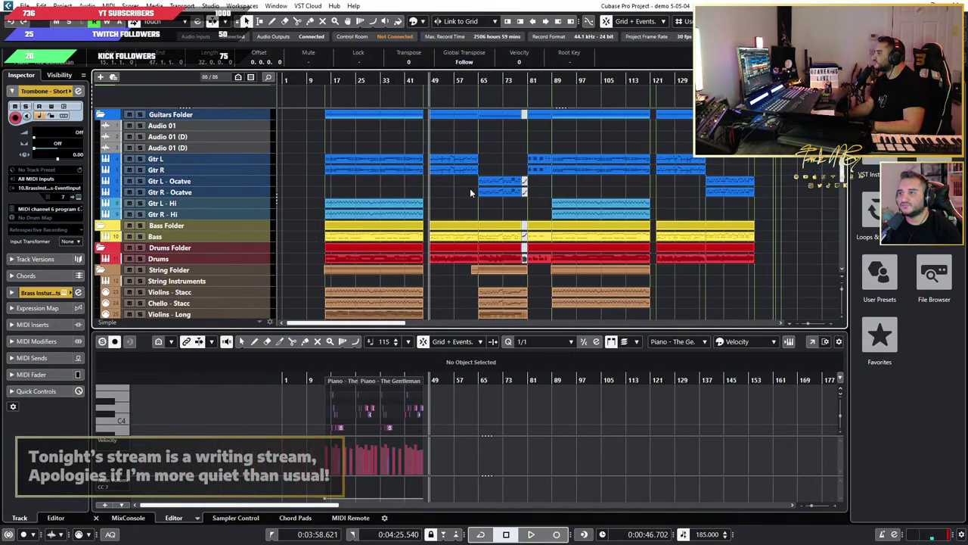
scroll(451, 189, up, 3)
scroll(564, 231, down, 5)
scroll(560, 230, down, 2)
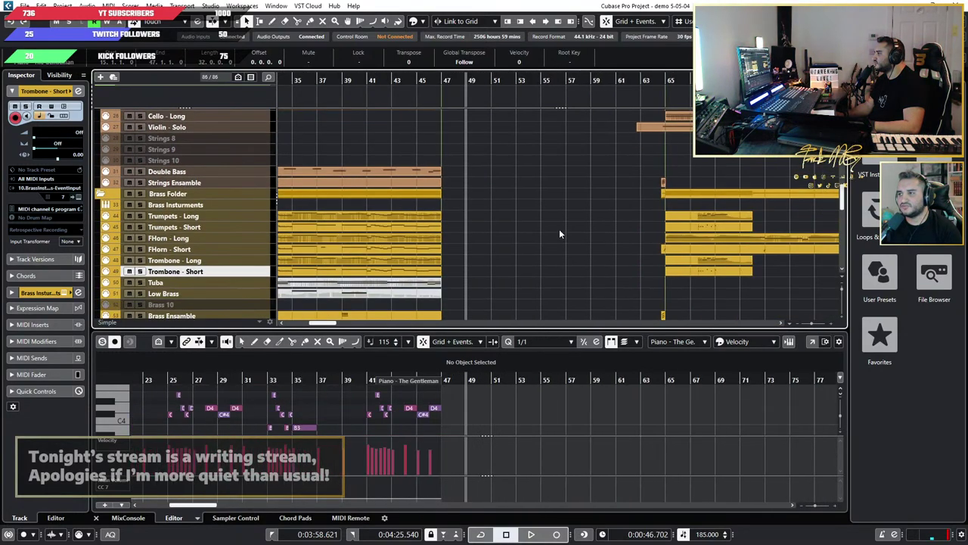
scroll(546, 231, up, 3)
scroll(542, 231, up, 3)
scroll(542, 230, down, 3)
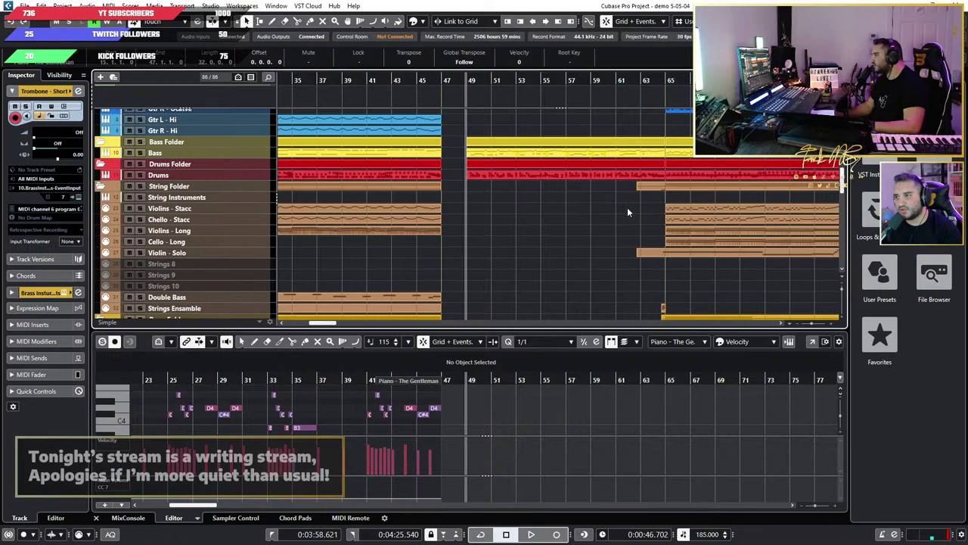
Step: Compare the guitar, bass, drum and string clips between bars 41 and 89, including the changes at bars 65 and 81
scroll(704, 219, up, 1)
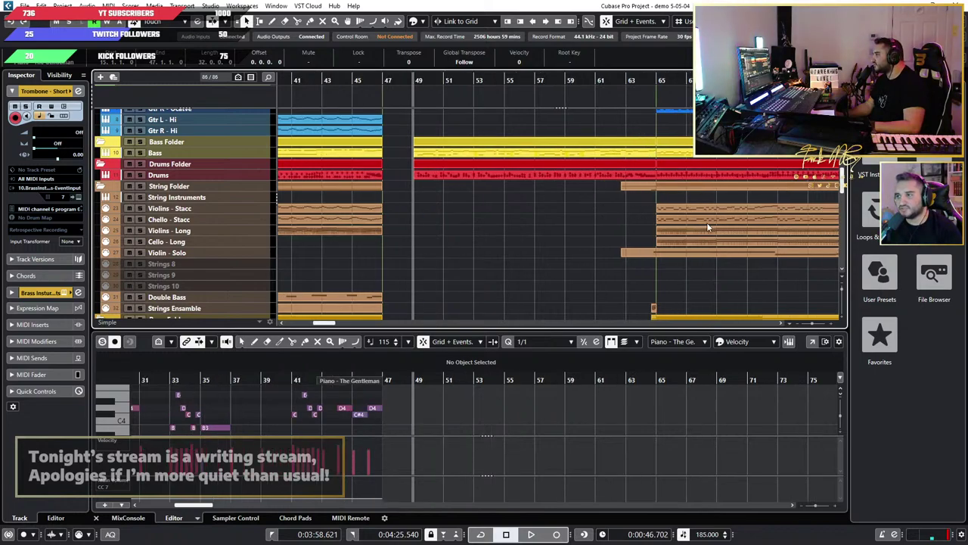
scroll(704, 225, right, 3)
scroll(643, 234, up, 4)
scroll(642, 234, down, 4)
scroll(616, 240, right, 1)
scroll(616, 241, right, 2)
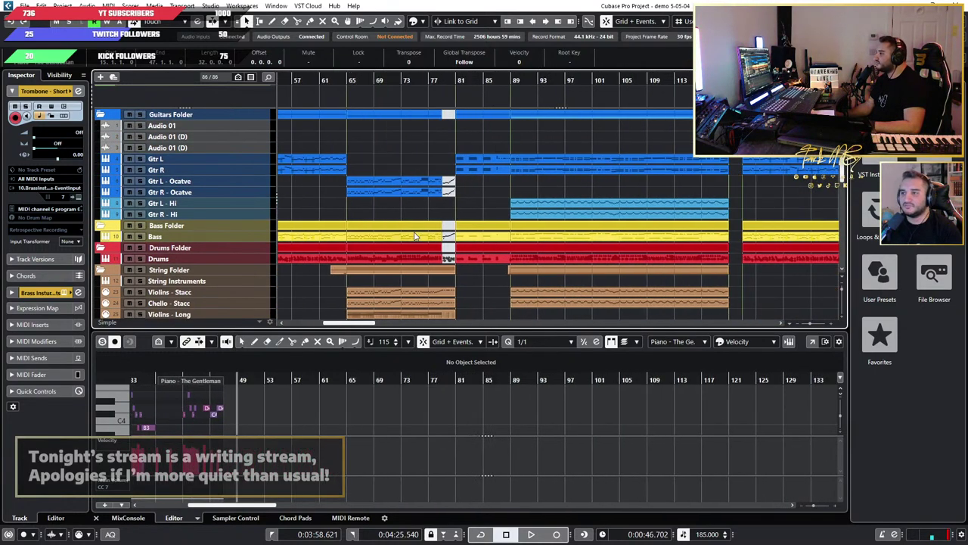
scroll(417, 232, left, 2)
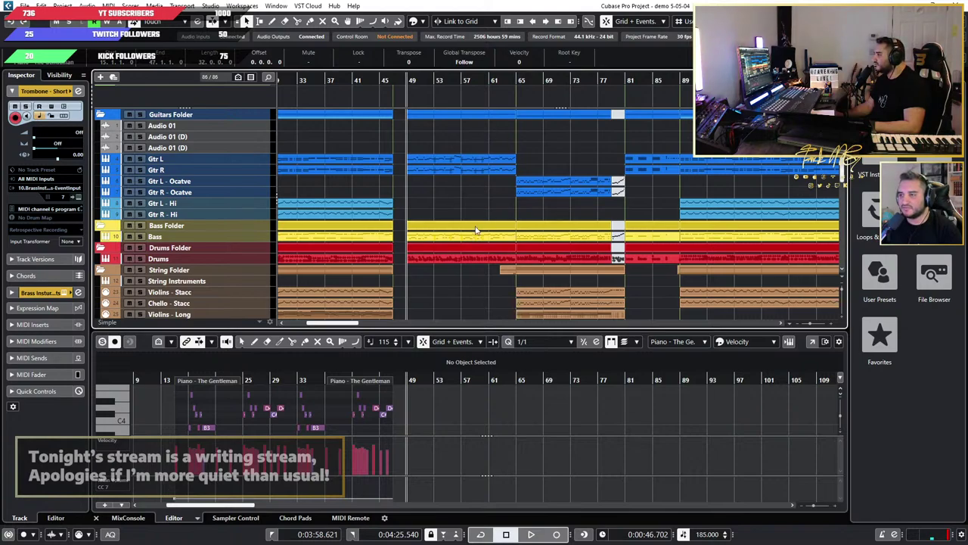
scroll(473, 236, up, 4)
scroll(467, 254, down, 4)
scroll(552, 269, up, 4)
scroll(533, 265, down, 3)
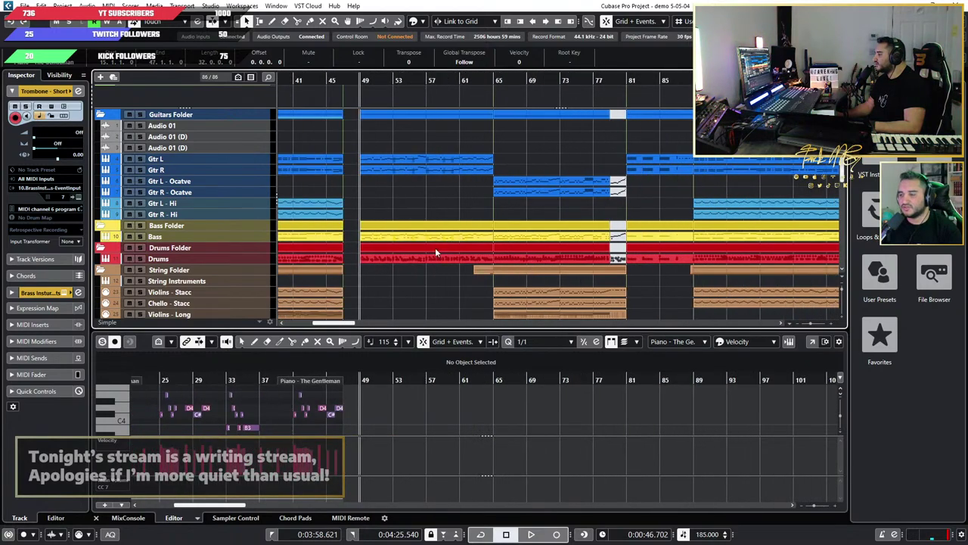
Step: Check the brass and woodwind tracks for clips between bars 47 and 65 against the guitar and rhythm tracks
scroll(420, 230, down, 5)
scroll(419, 230, up, 5)
scroll(420, 230, down, 5)
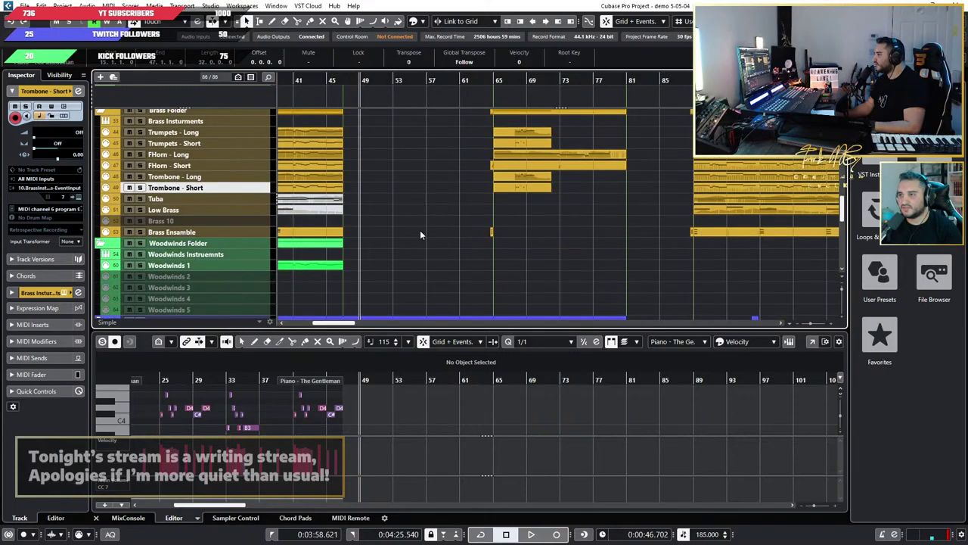
scroll(422, 234, down, 6)
scroll(422, 234, up, 5)
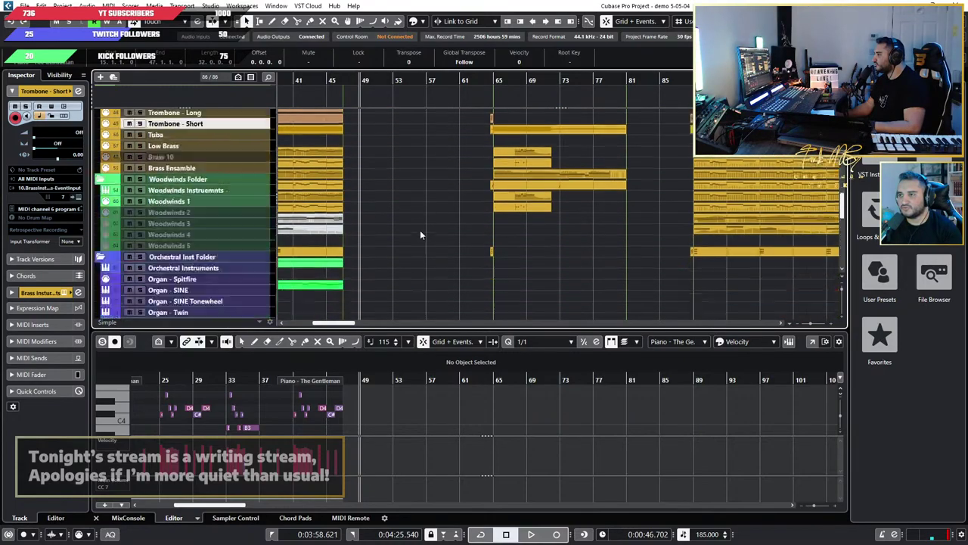
scroll(420, 230, up, 10)
scroll(417, 200, down, 3)
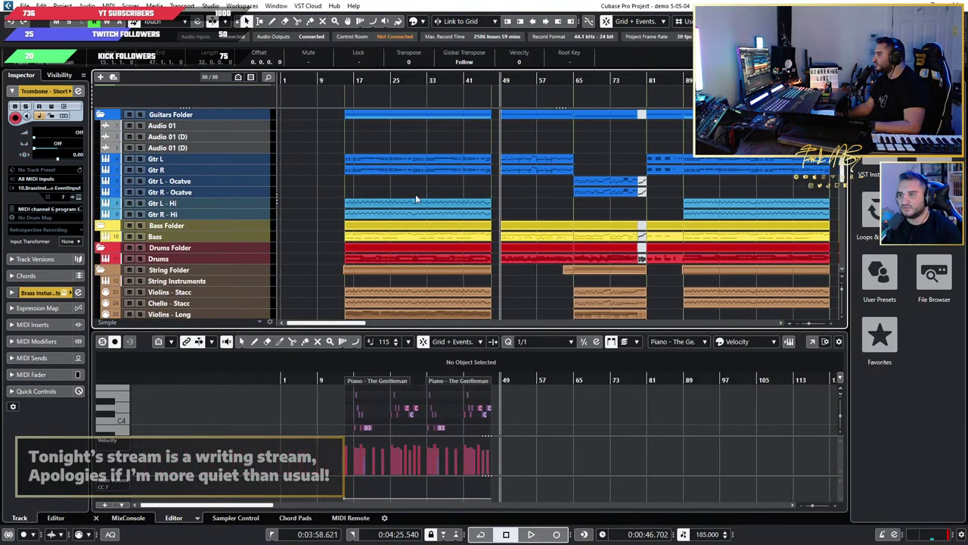
scroll(619, 220, up, 5)
scroll(547, 245, down, 3)
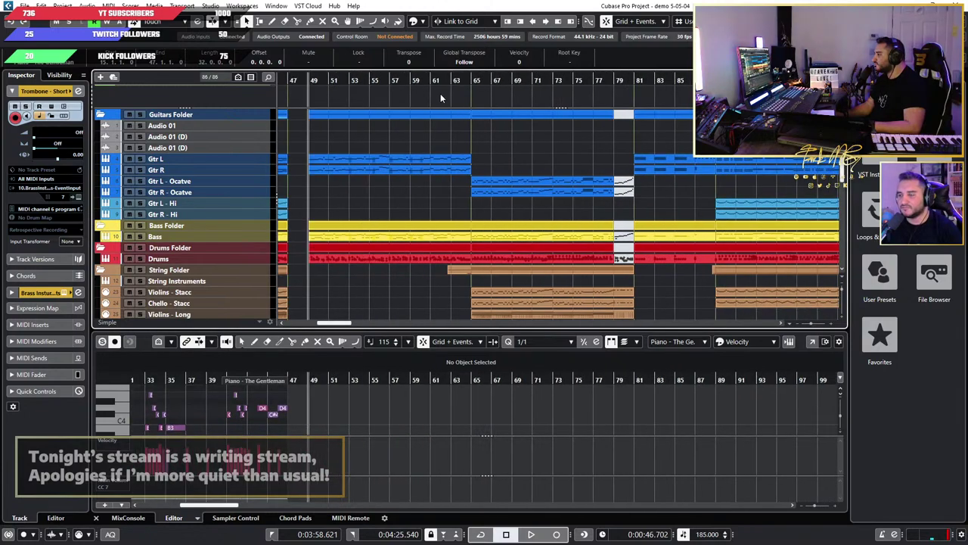
Step: Place the playback position near bar 64 and examine the brass, string and guitar clips between bars 65 and 81
click(462, 93)
scroll(547, 207, up, 4)
scroll(632, 209, down, 6)
scroll(634, 211, down, 3)
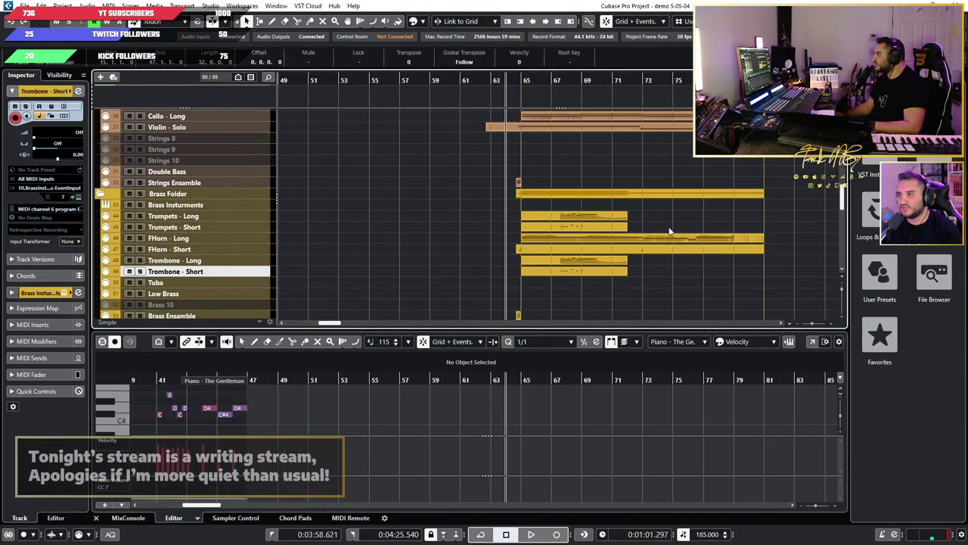
scroll(669, 231, up, 3)
scroll(670, 231, up, 2)
scroll(639, 231, right, 3)
scroll(532, 234, down, 4)
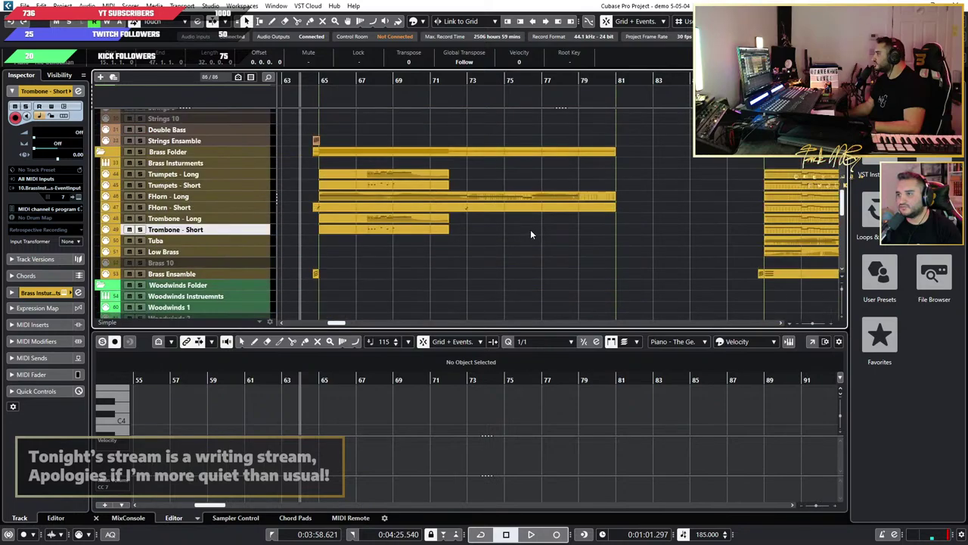
scroll(531, 229, up, 4)
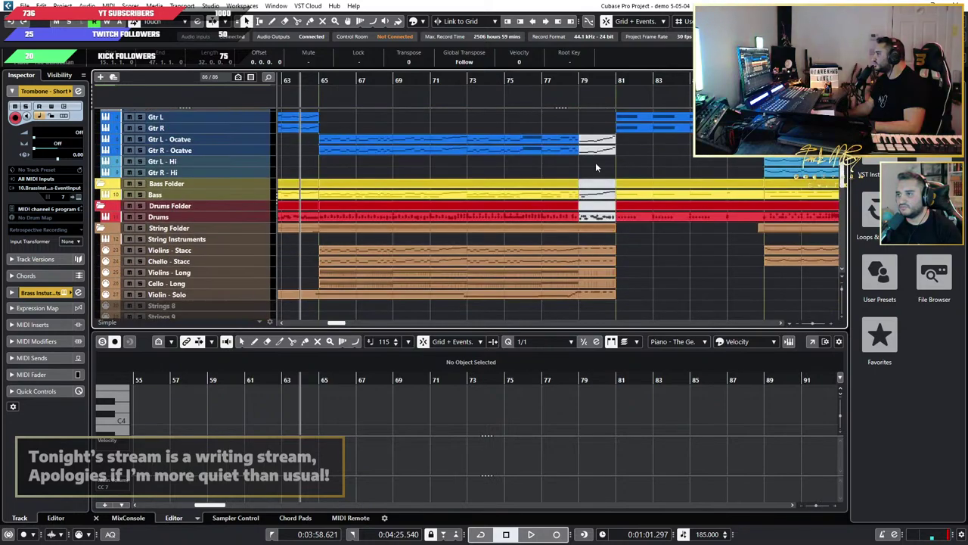
Step: Delete the drum, bass and octave guitar clips between bars 79 and 81
scroll(596, 165, up, 2)
key(space)
key(space)
drag(601, 85, 587, 278)
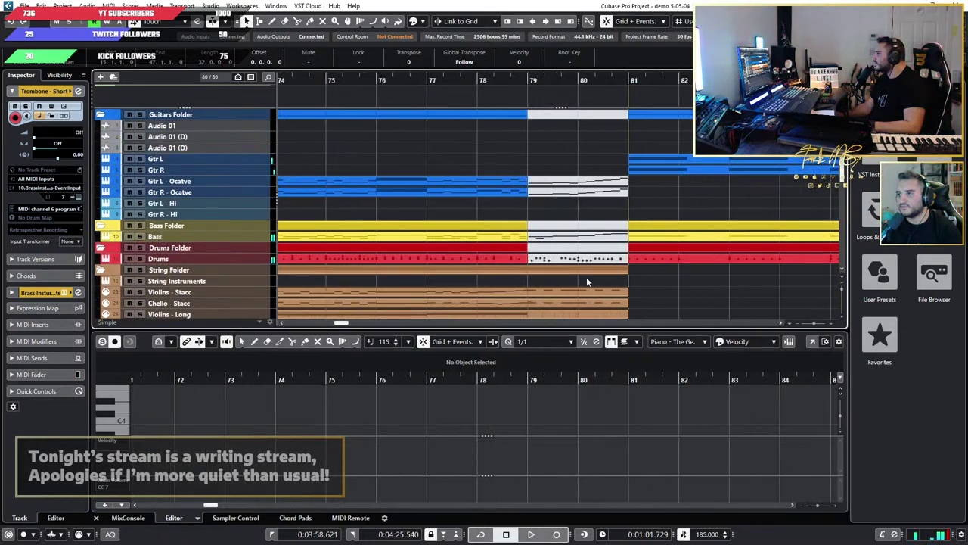
click(585, 258)
key(Delete)
click(571, 238)
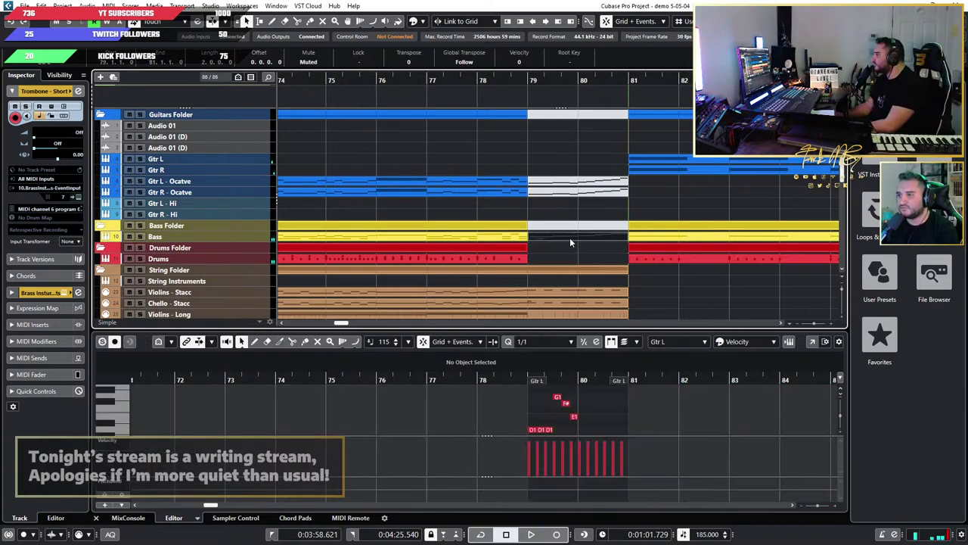
key(Delete)
click(575, 191)
key(Delete)
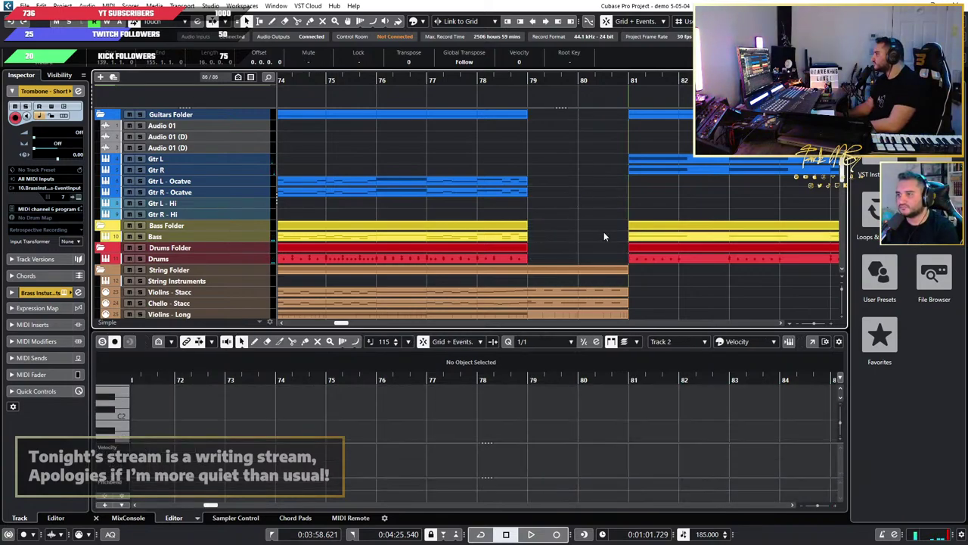
Step: Bounce the bass clips before bar 79 and after bar 81 into one continuous MIDI part
scroll(590, 242, down, 2)
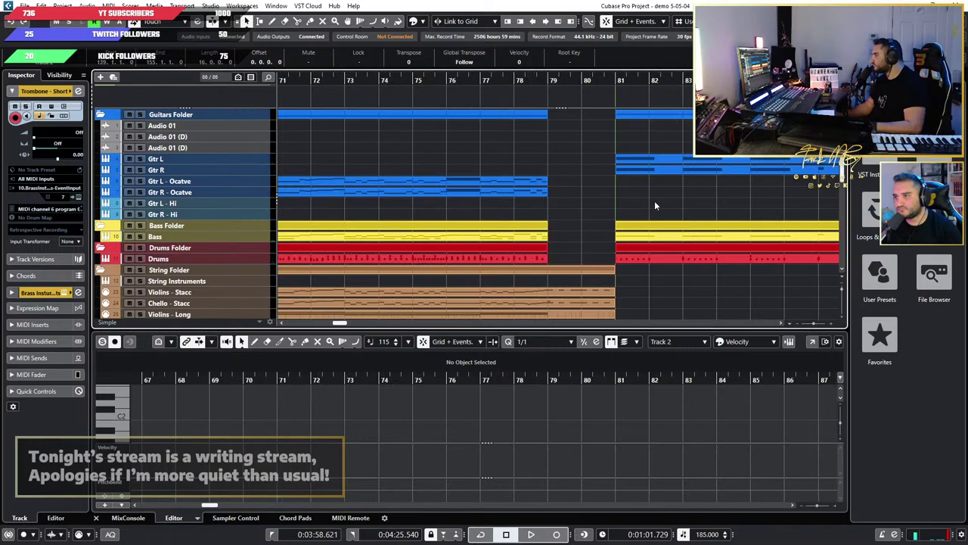
click(634, 237)
shift+click(534, 239)
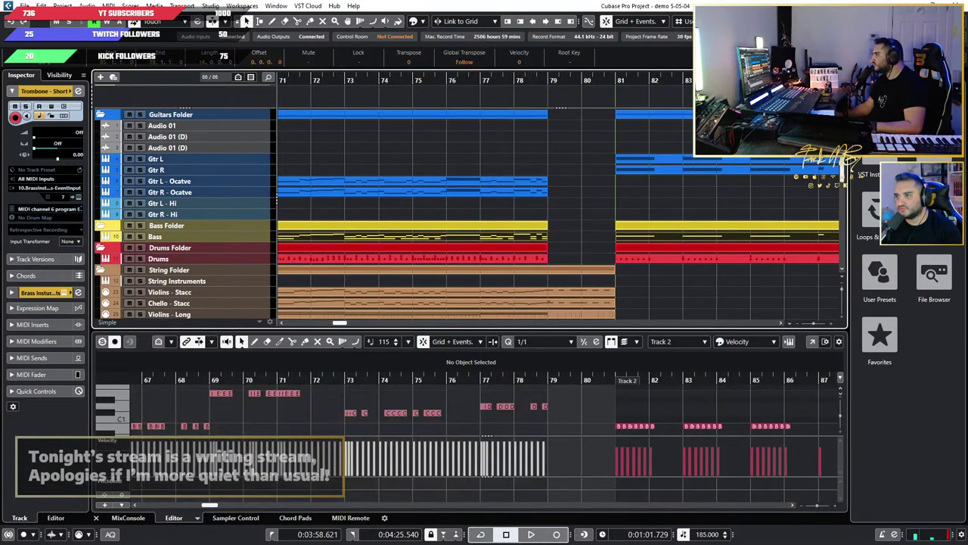
click(108, 5)
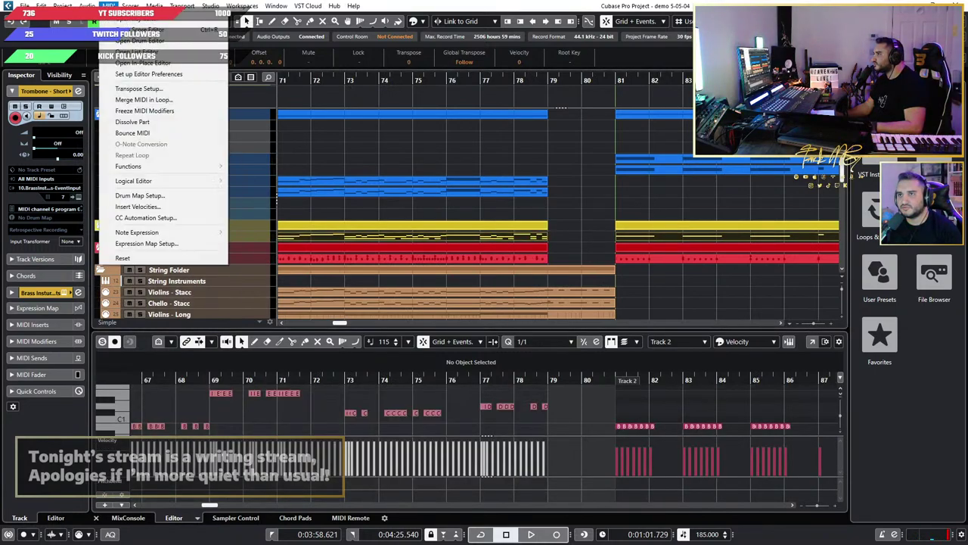
click(165, 135)
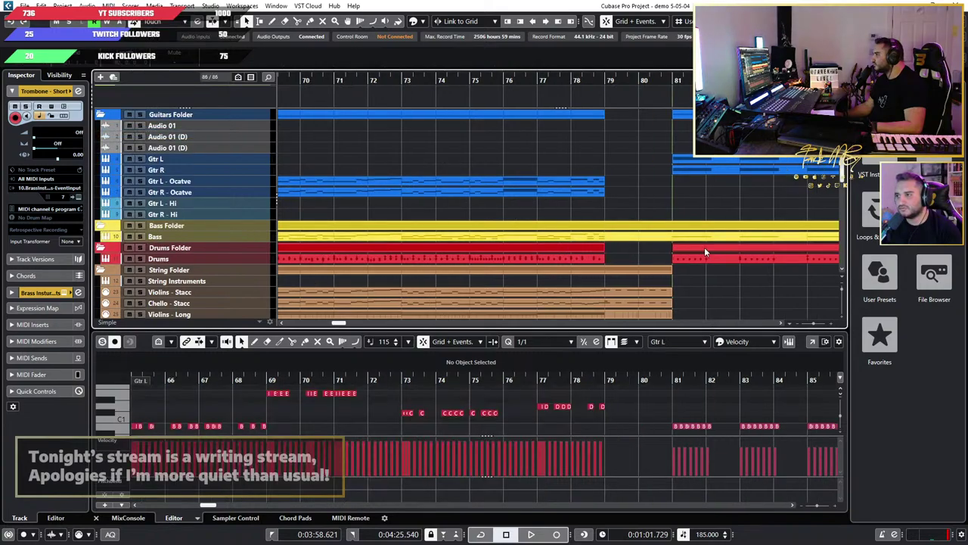
Step: Bounce the drum clips before bar 79 and after bar 81 into one continuous MIDI part
click(595, 260)
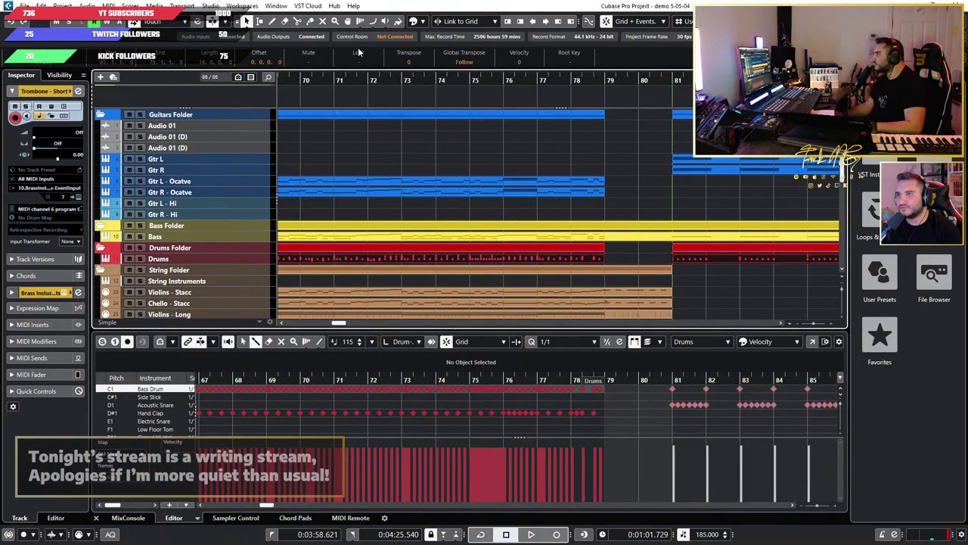
click(155, 5)
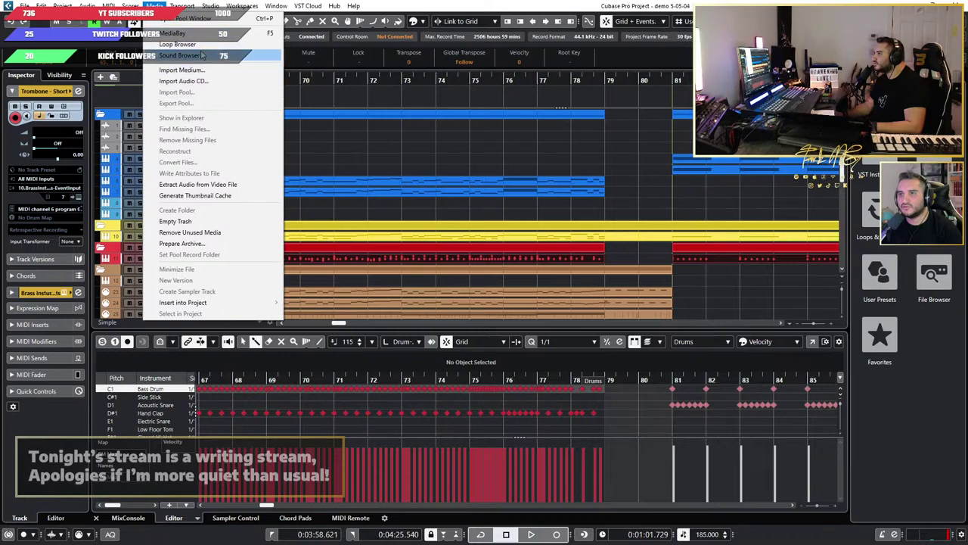
mouse_move(109, 6)
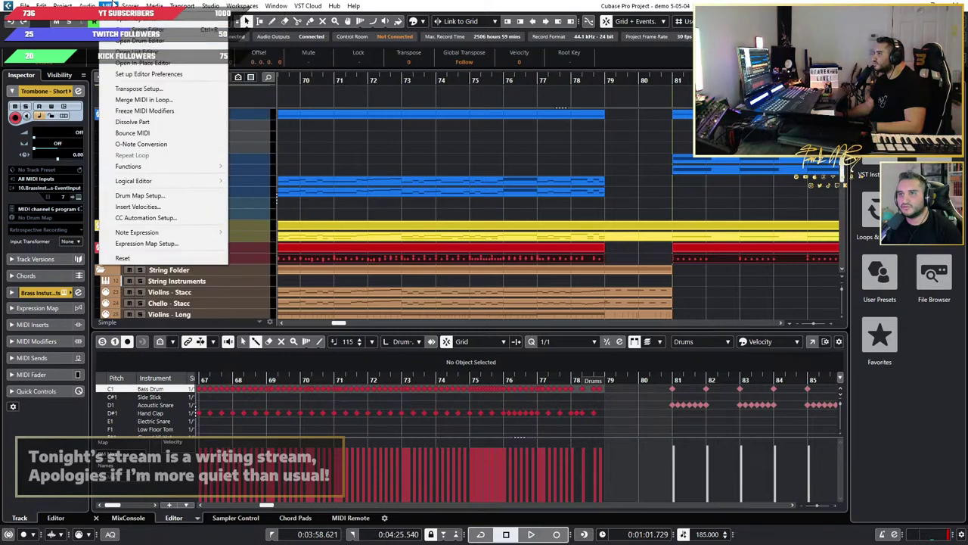
click(161, 132)
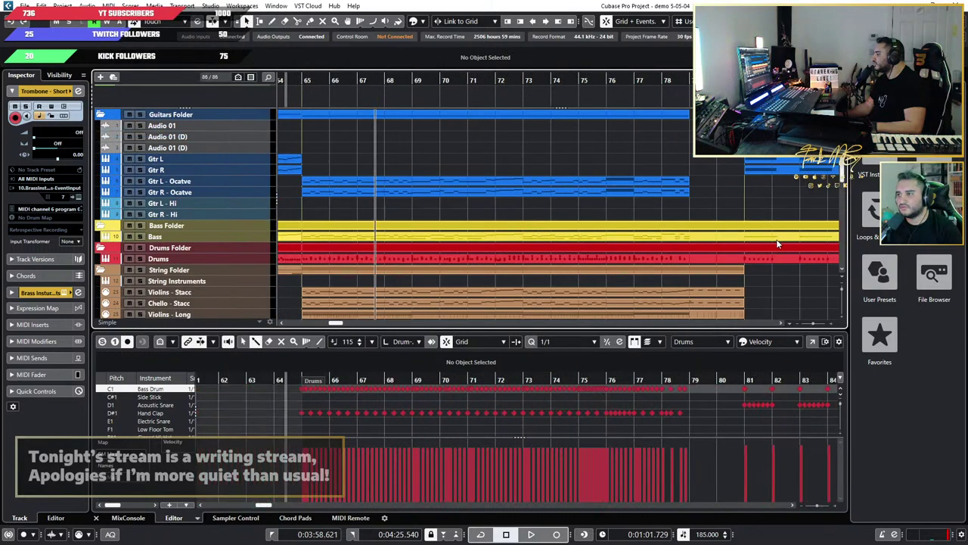
Step: Play the orchestral passage from bar 79 to listen to its strings without guitar, bass and drums
scroll(777, 243, down, 5)
scroll(605, 243, down, 4)
scroll(590, 241, up, 6)
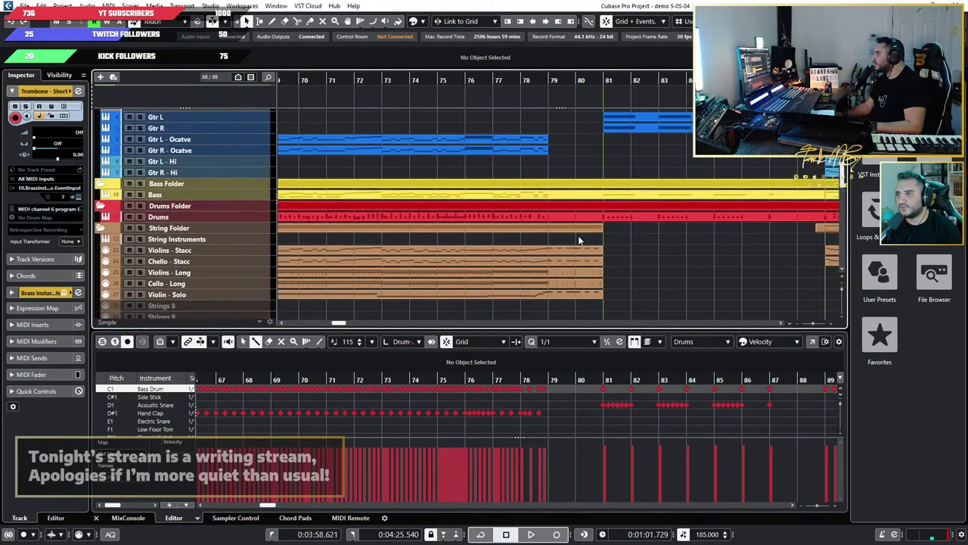
scroll(577, 239, down, 2)
scroll(575, 240, up, 4)
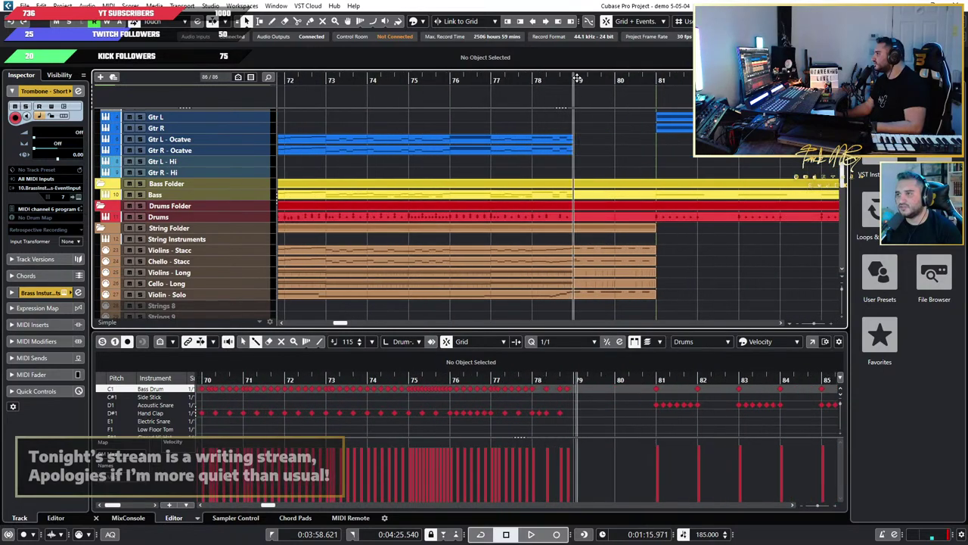
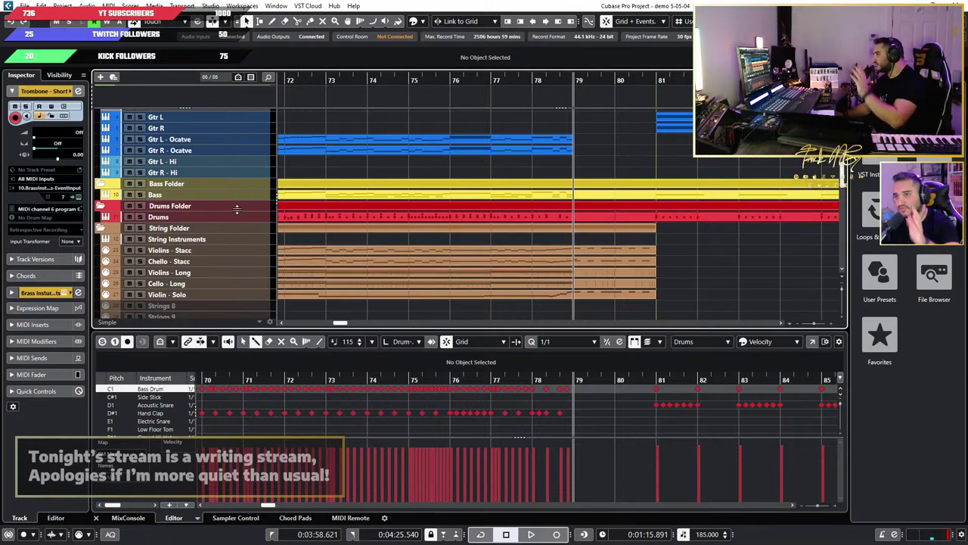
key(space)
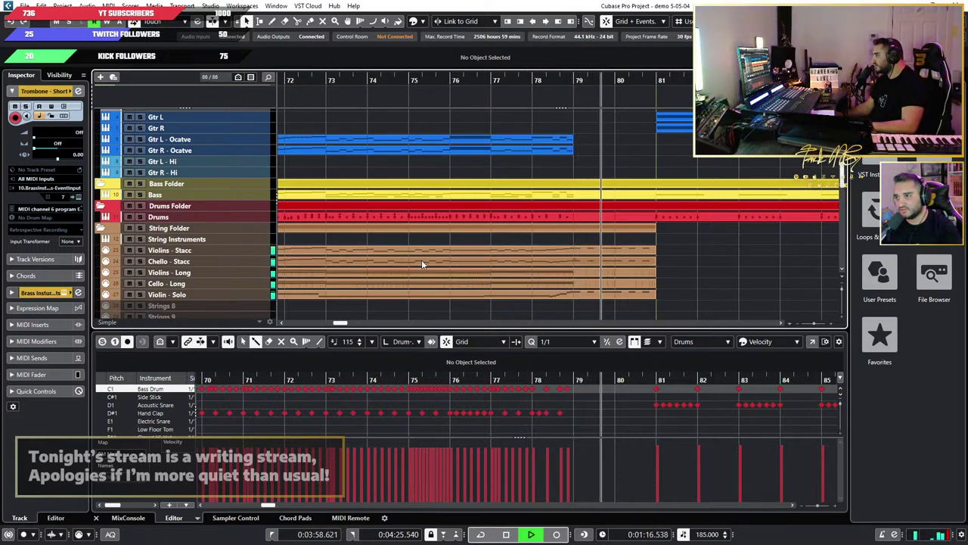
key(space)
Step: Examine the string, brass, woodwind, organ and piano clips leading up to bar 81
scroll(551, 282, down, 4)
scroll(553, 284, down, 3)
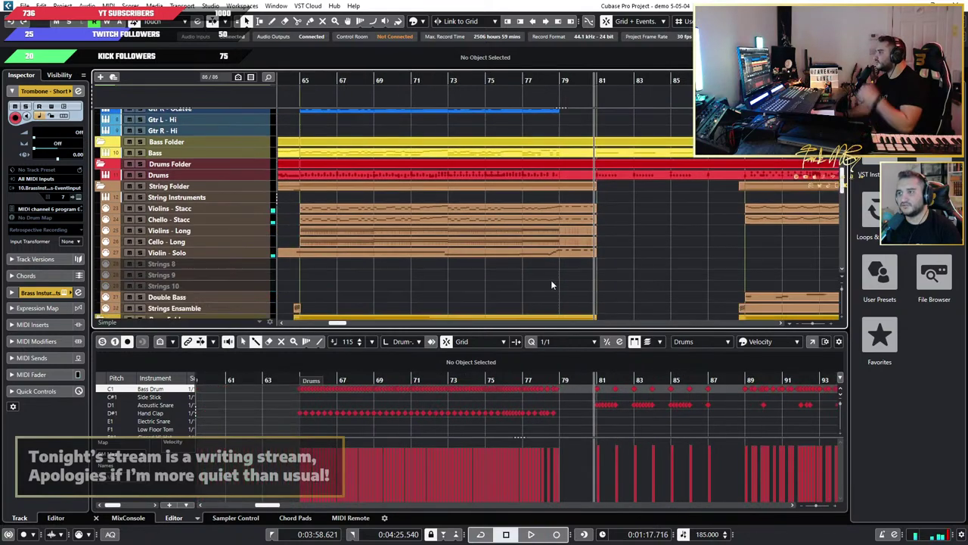
scroll(551, 279, down, 3)
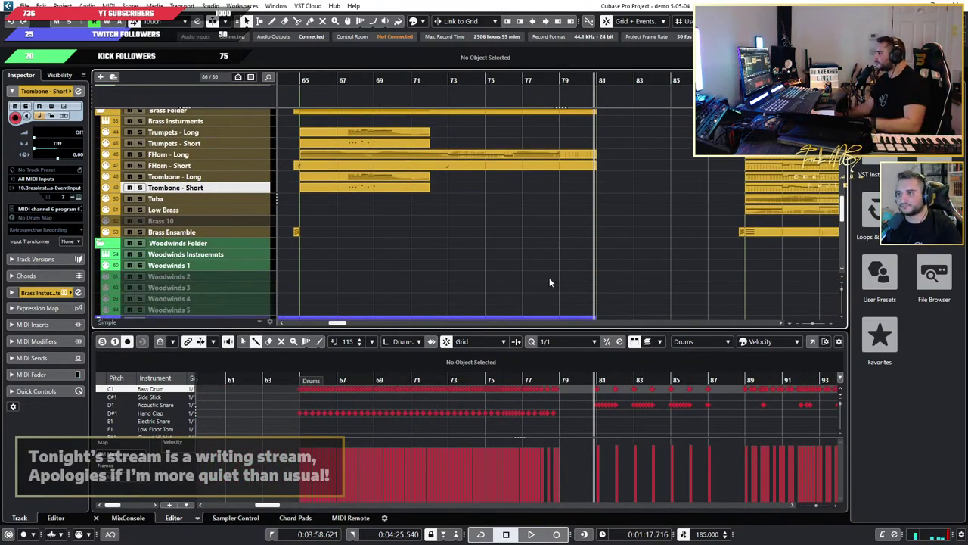
scroll(549, 278, down, 3)
scroll(547, 280, up, 2)
scroll(549, 280, left, 5)
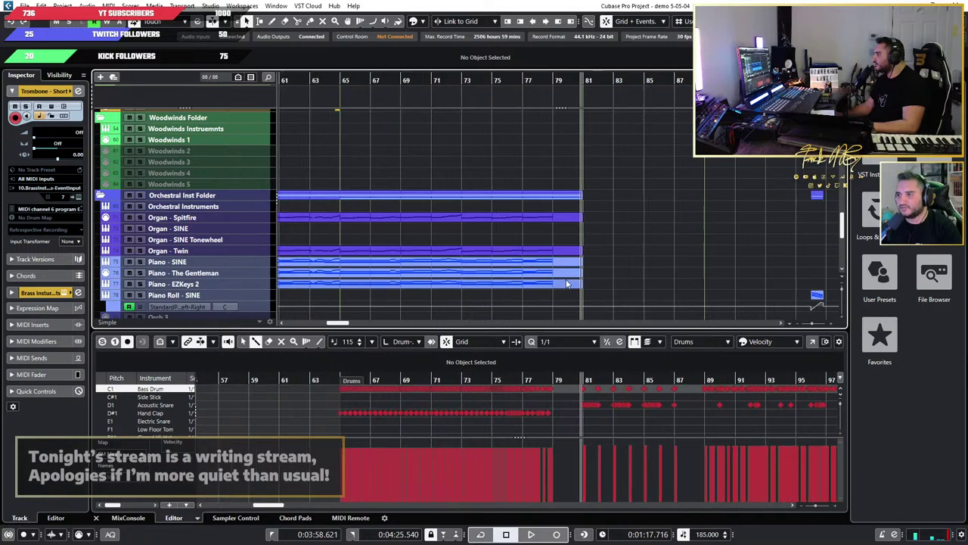
scroll(703, 277, up, 8)
scroll(701, 271, up, 3)
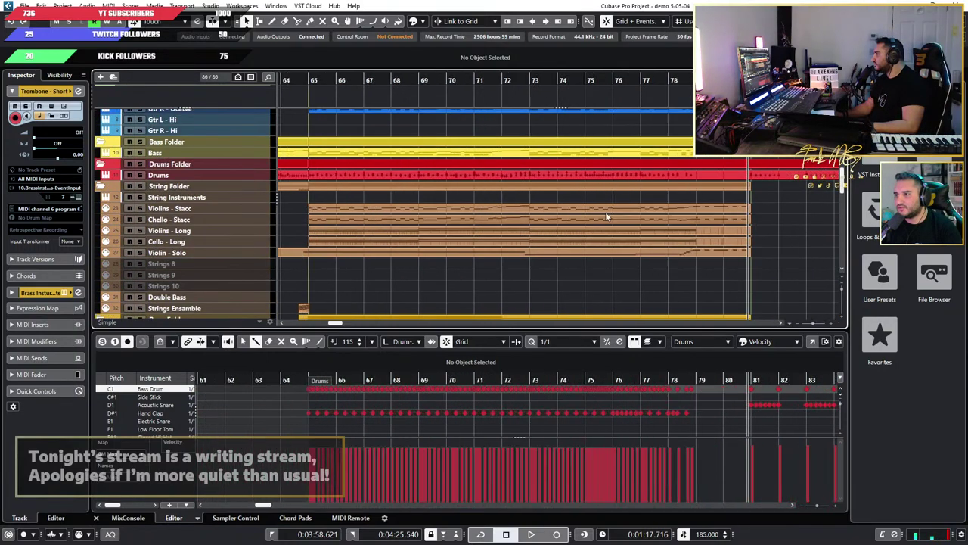
Step: Listen to the guitar, bass and drum parts from bar 76
scroll(690, 163, up, 4)
scroll(718, 168, up, 2)
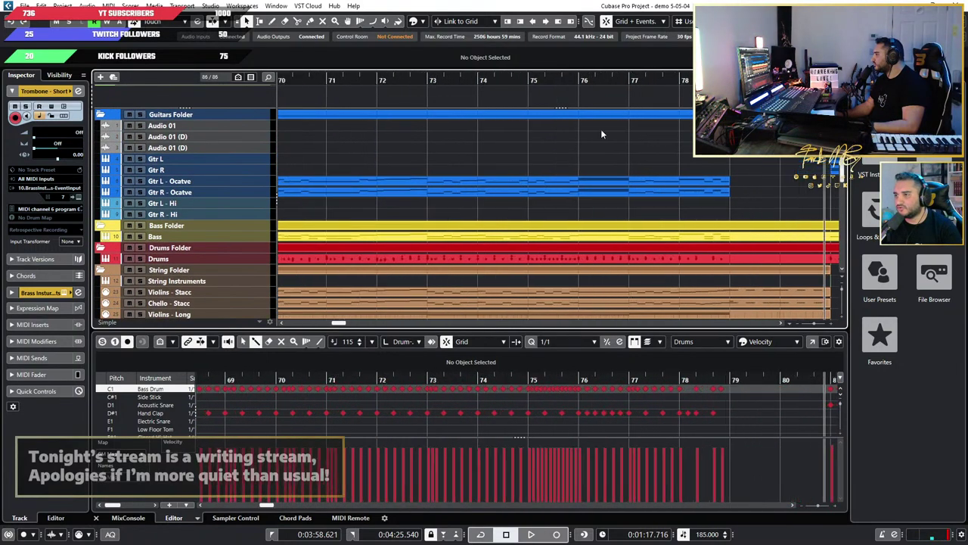
click(579, 81)
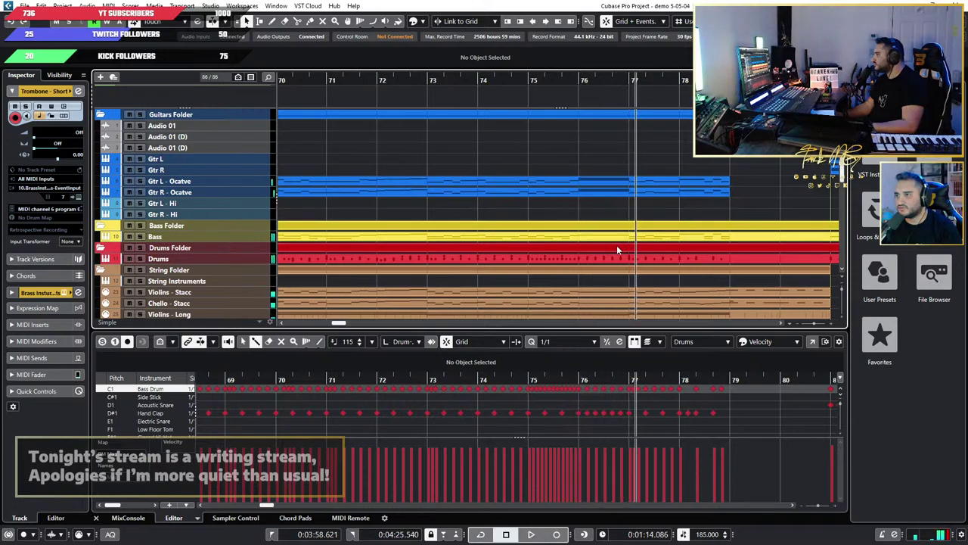
scroll(616, 245, down, 3)
scroll(615, 233, up, 3)
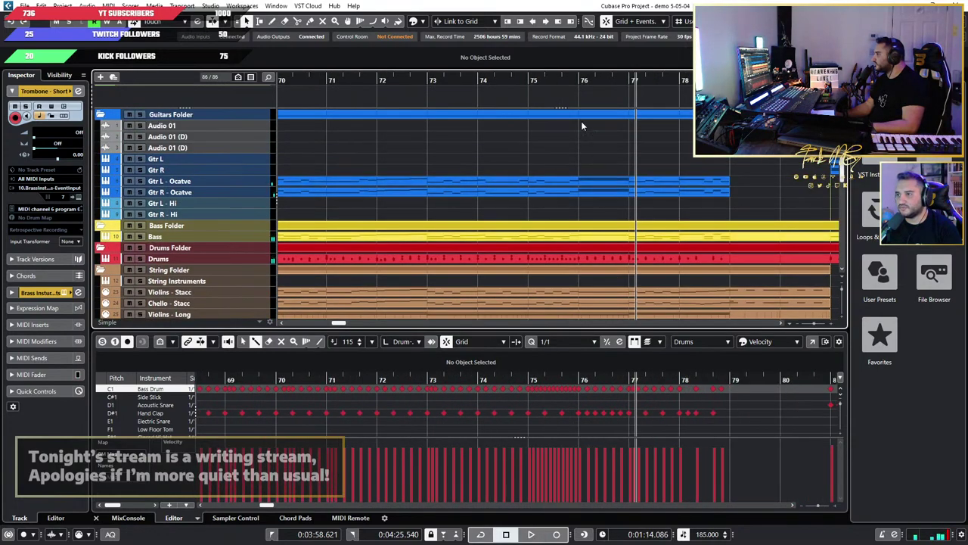
click(581, 80)
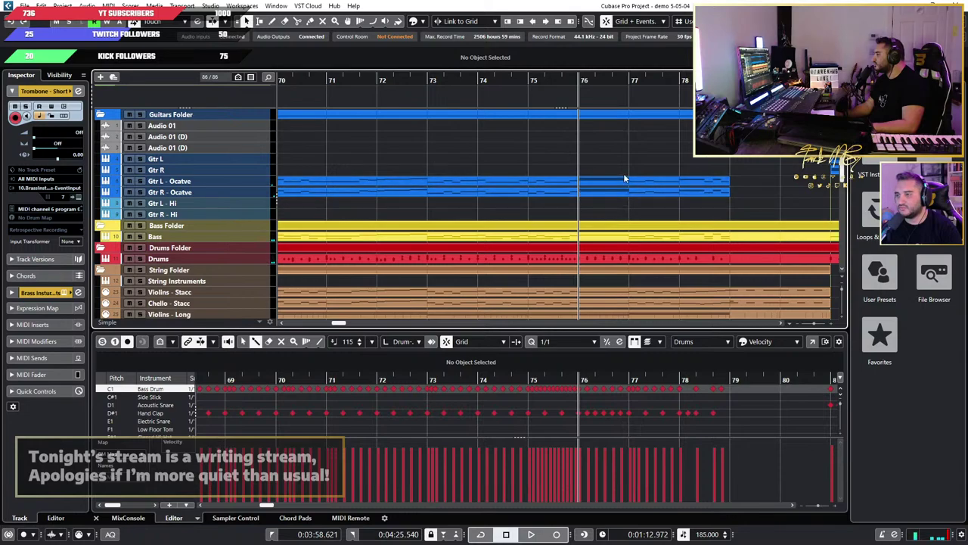
key(space)
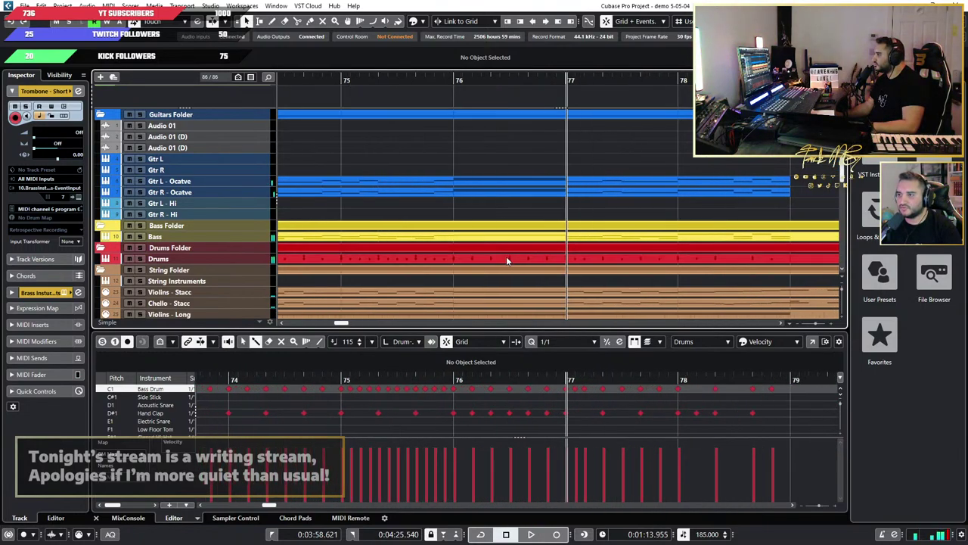
Step: Examine the bass and Violins - Stacc clips, and listen to the staccato violins and cellos soloed from bar 76
click(502, 237)
scroll(515, 406, up, 5)
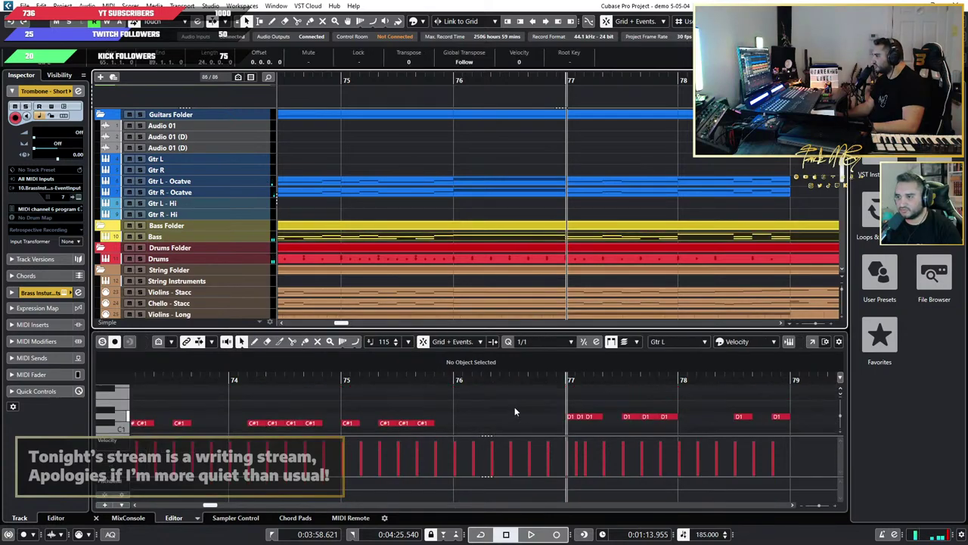
scroll(521, 314, down, 4)
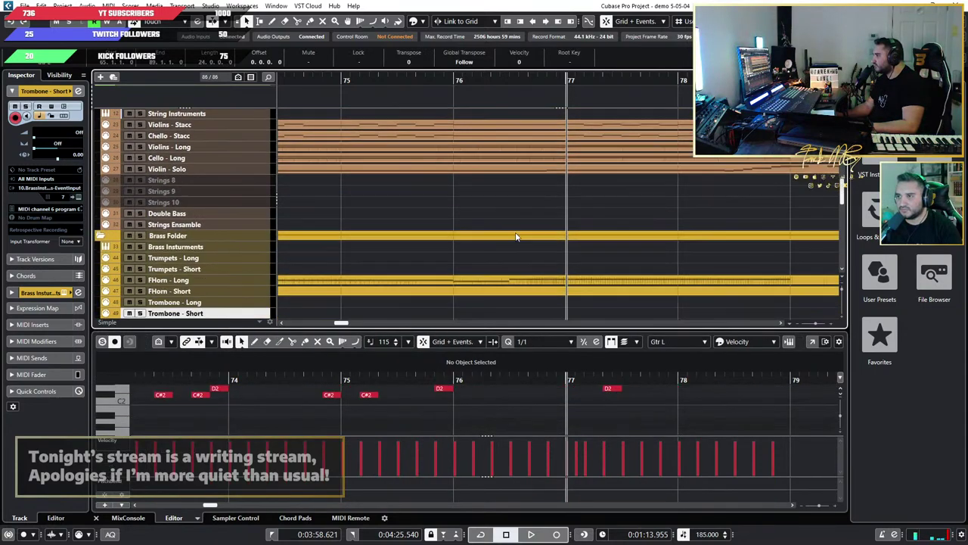
click(491, 127)
scroll(432, 249, up, 2)
click(447, 379)
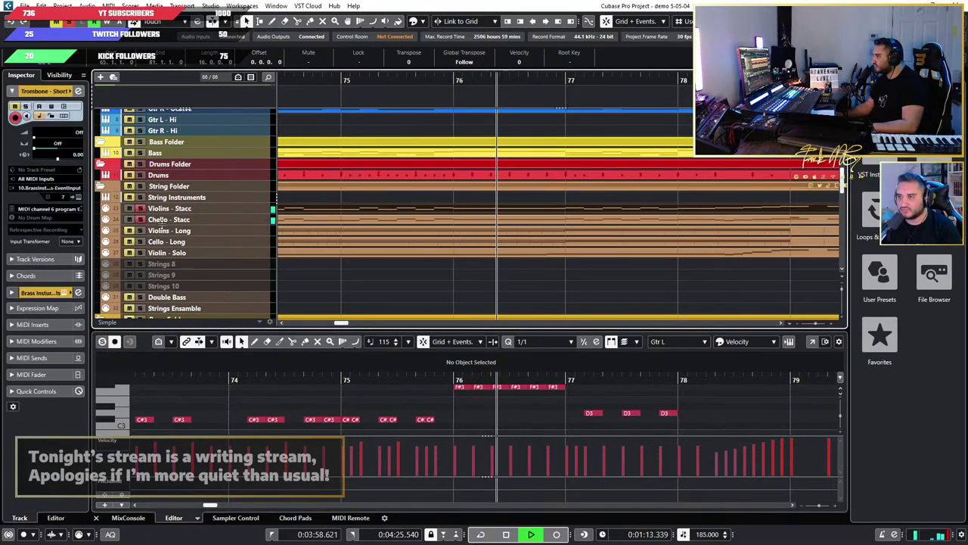
key(space)
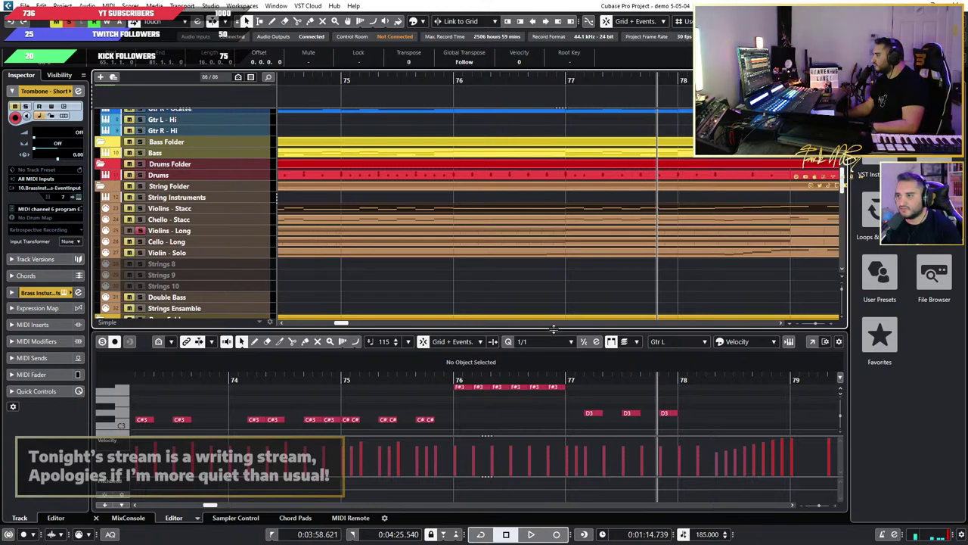
Step: Open the Violins - Long clip and listen to it soloed from bar 72 to bar 79
click(538, 242)
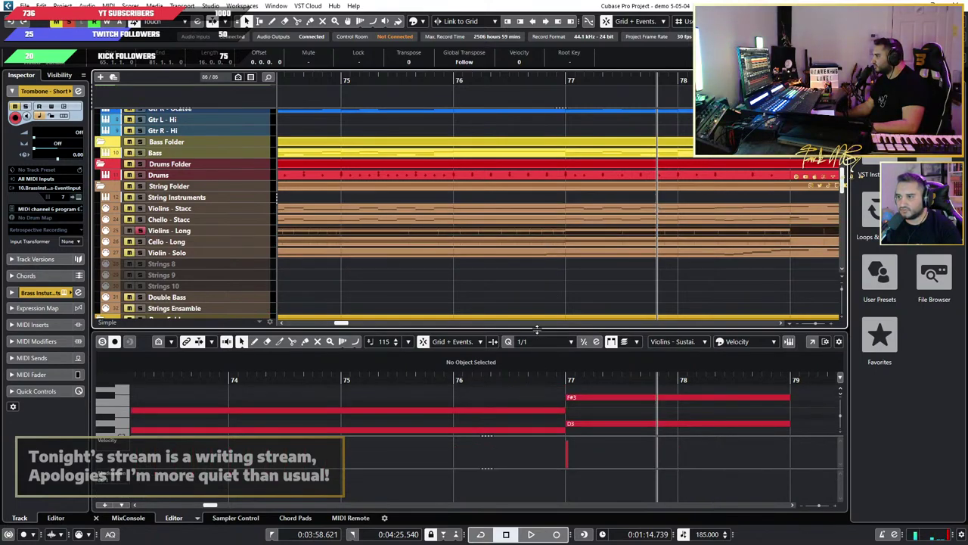
scroll(522, 277, down, 6)
click(364, 80)
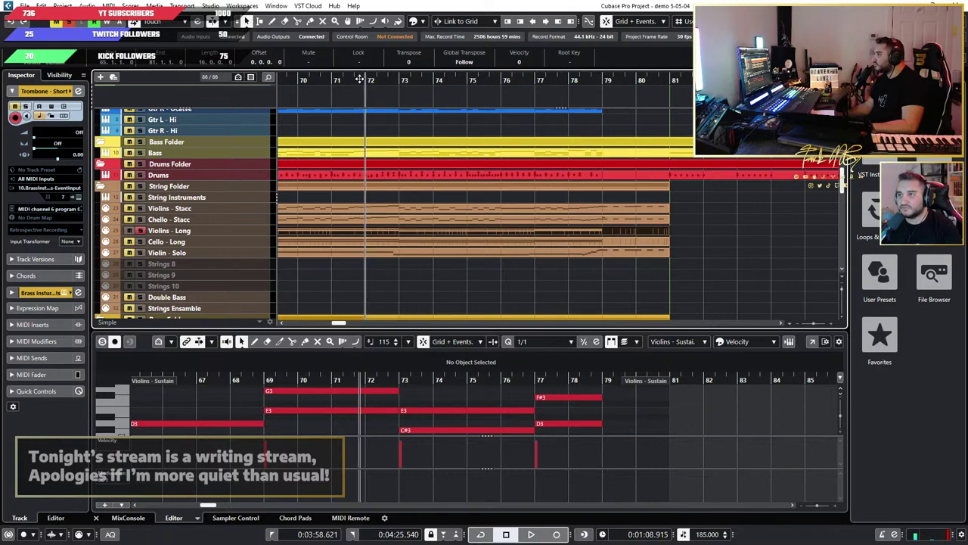
key(space)
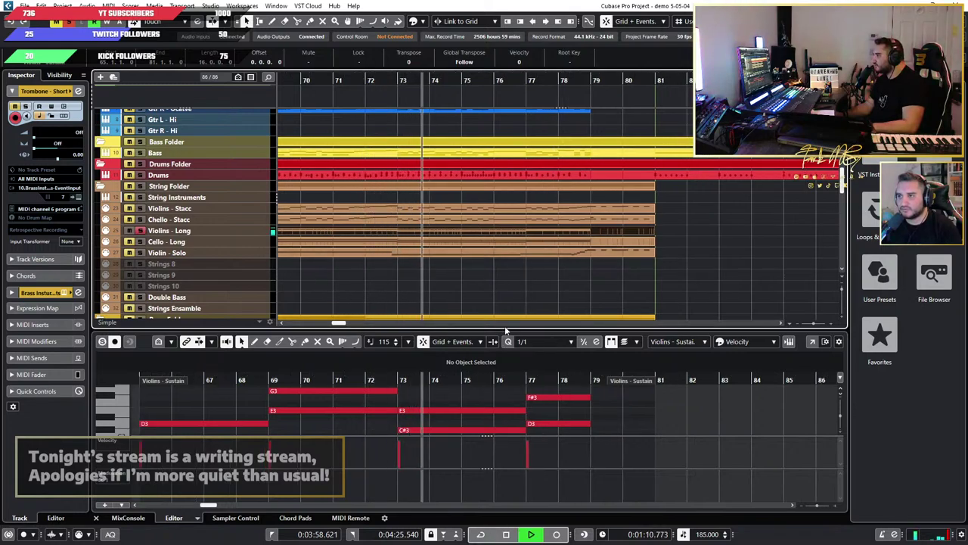
scroll(539, 289, up, 2)
scroll(539, 289, up, 2)
scroll(539, 289, up, 1)
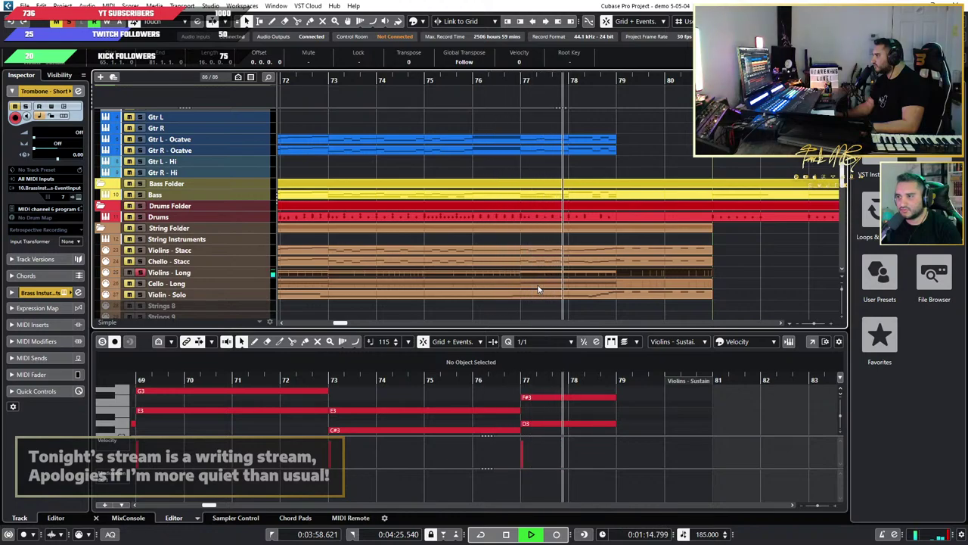
key(space)
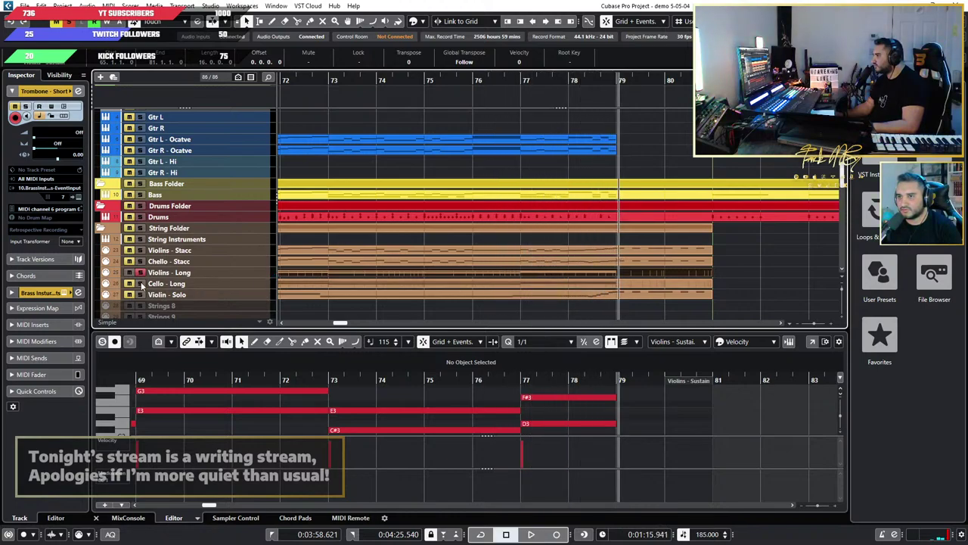
Step: Solo Cello - Long together with Violins - Long and play them from bar 76 and again from bar 74
click(480, 90)
key(space)
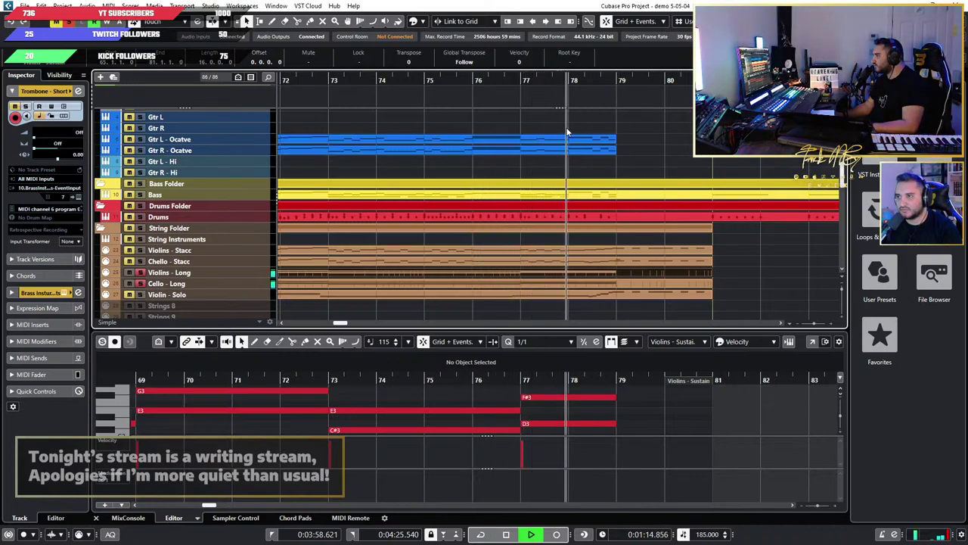
click(382, 78)
key(space)
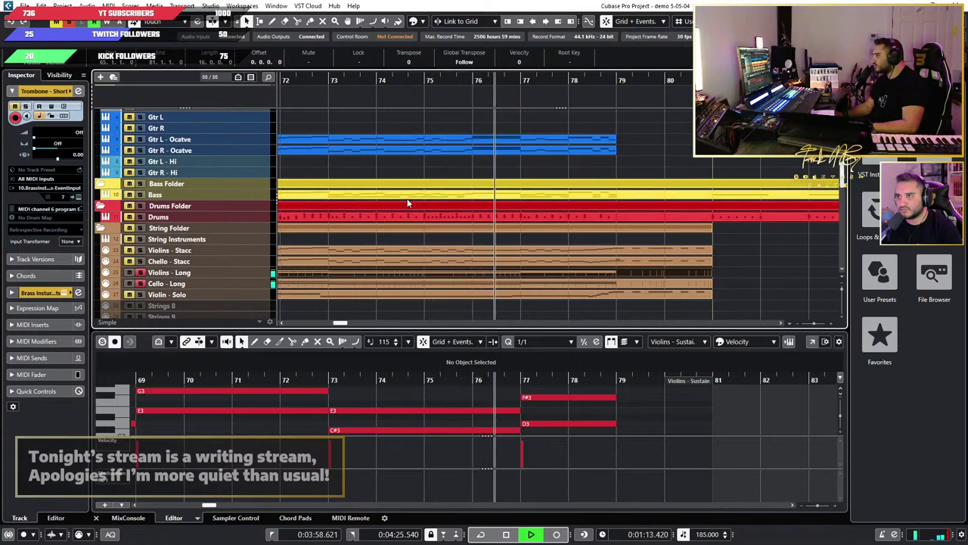
Step: Add Violins - Stacc and Chello - Stacc to the solo and play all four string tracks from bar 74
key(space)
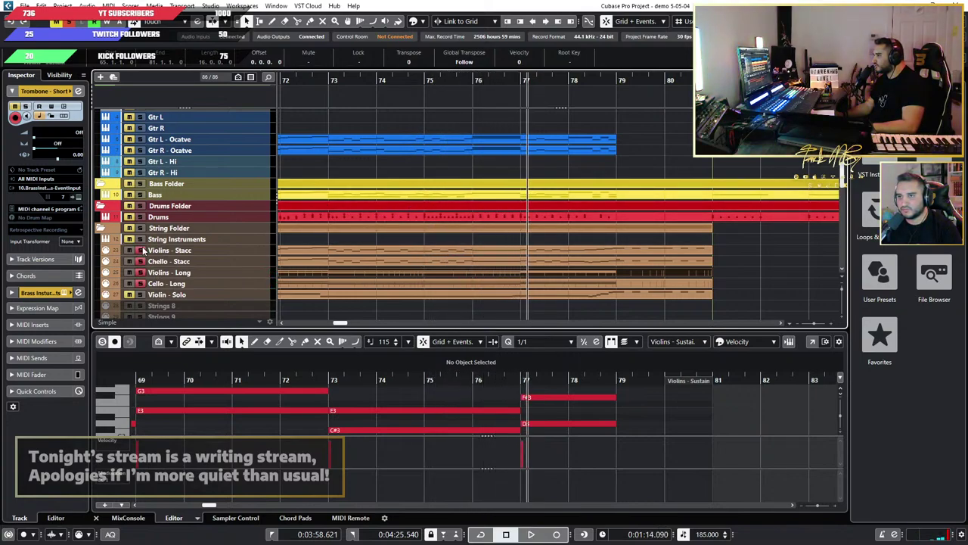
click(397, 80)
key(space)
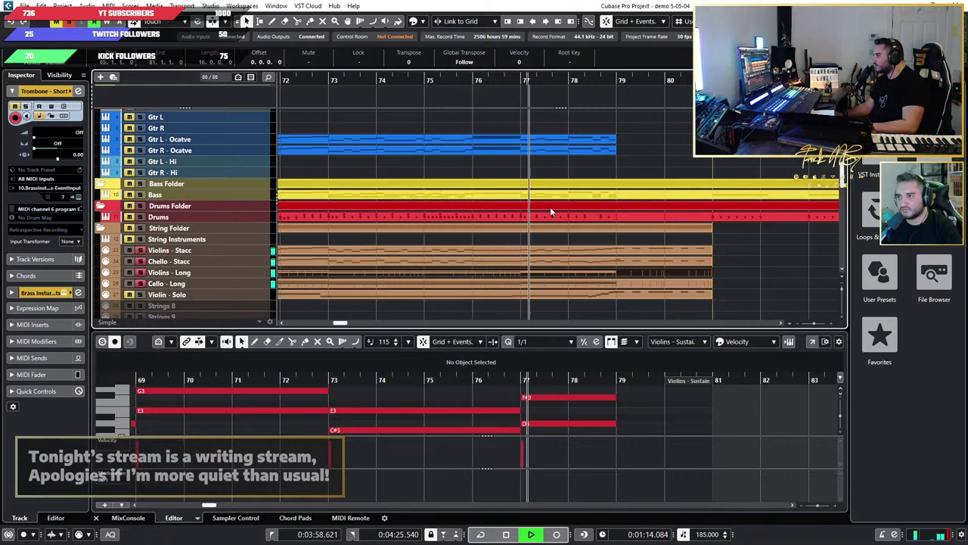
scroll(568, 258, down, 3)
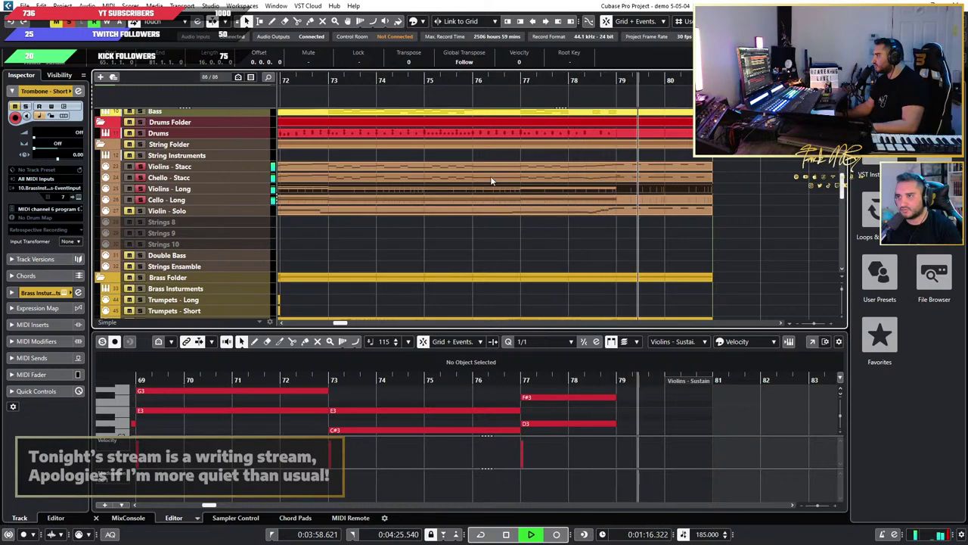
key(space)
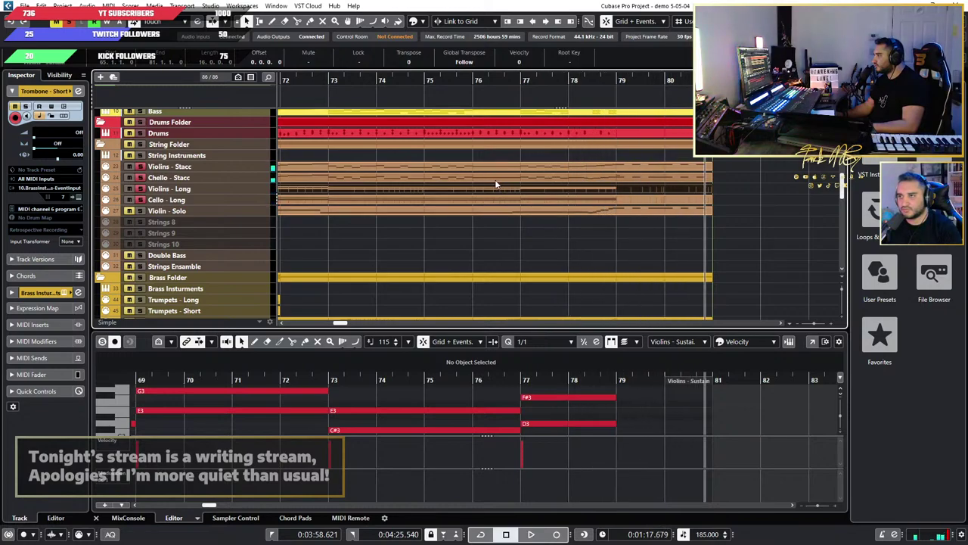
Step: Open the Chello - Stacc clip and select its repeated F#3 notes in bar 76
click(496, 181)
scroll(522, 420, up, 3)
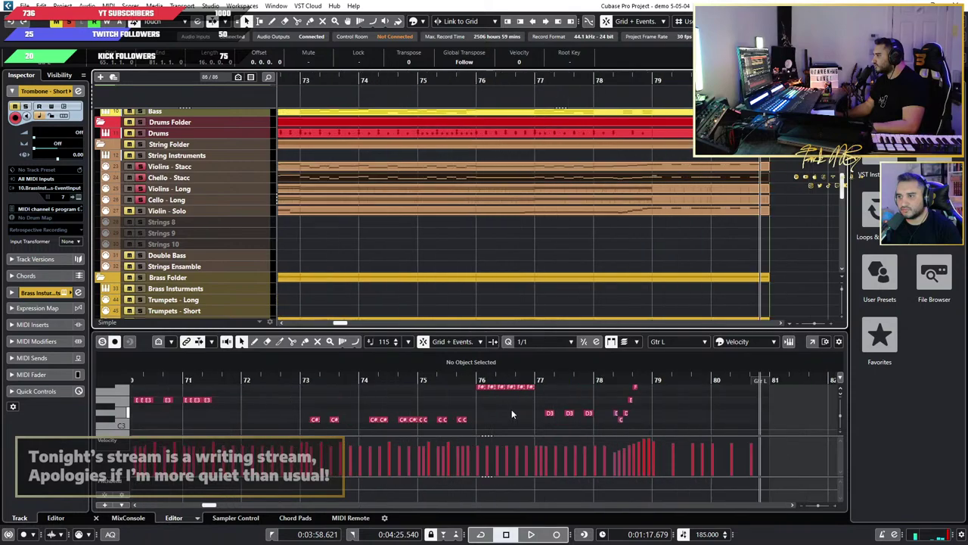
scroll(557, 391, up, 1)
drag(561, 392, 465, 404)
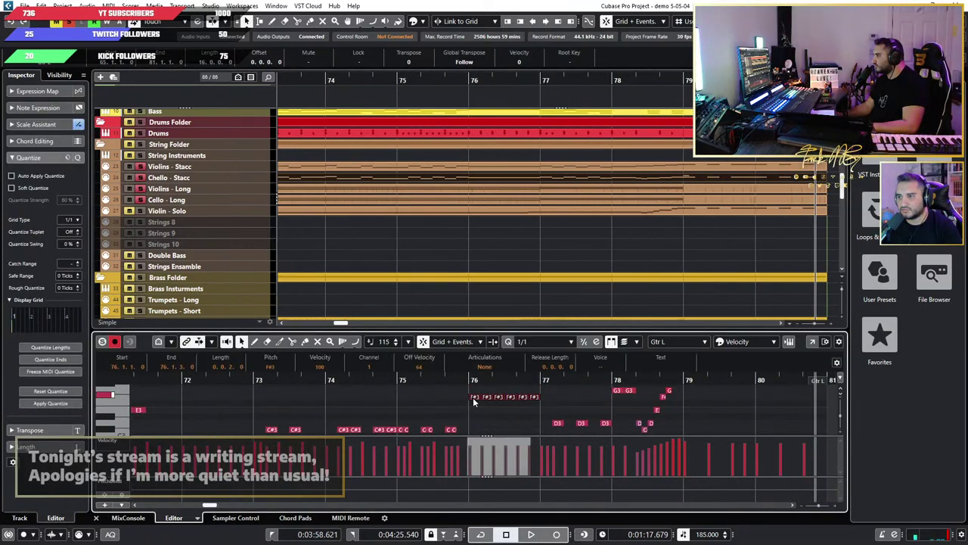
click(474, 399)
drag(569, 391, 467, 413)
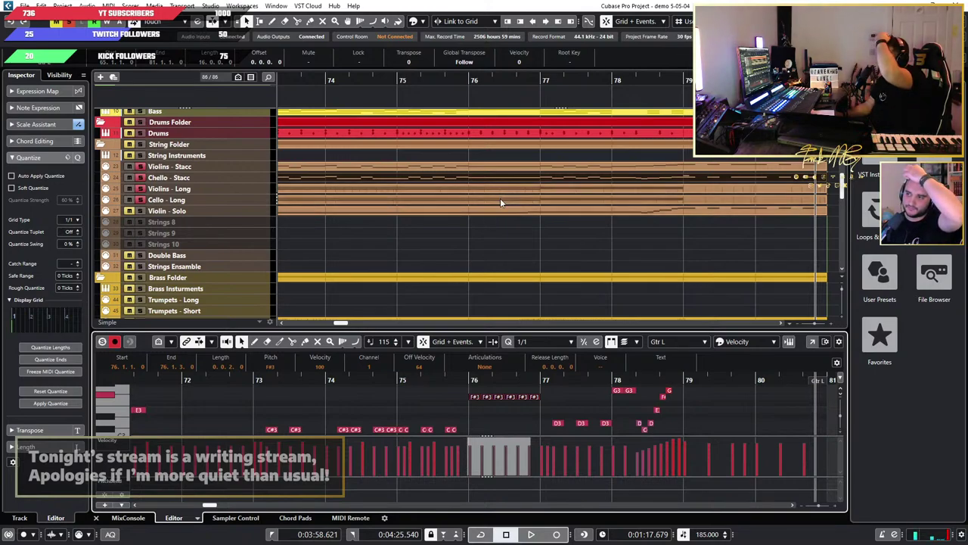
Step: Look over the brass clips and inspect the sustained notes of the Violins - Long clip around bar 77
scroll(489, 237, down, 2)
scroll(489, 237, up, 2)
scroll(488, 237, down, 3)
scroll(488, 237, down, 2)
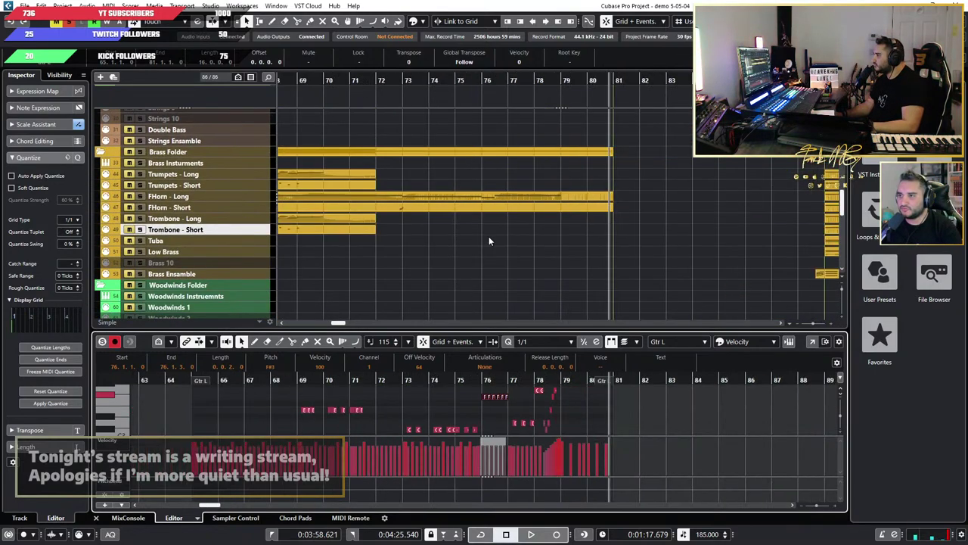
scroll(484, 237, up, 4)
click(493, 192)
scroll(478, 241, up, 5)
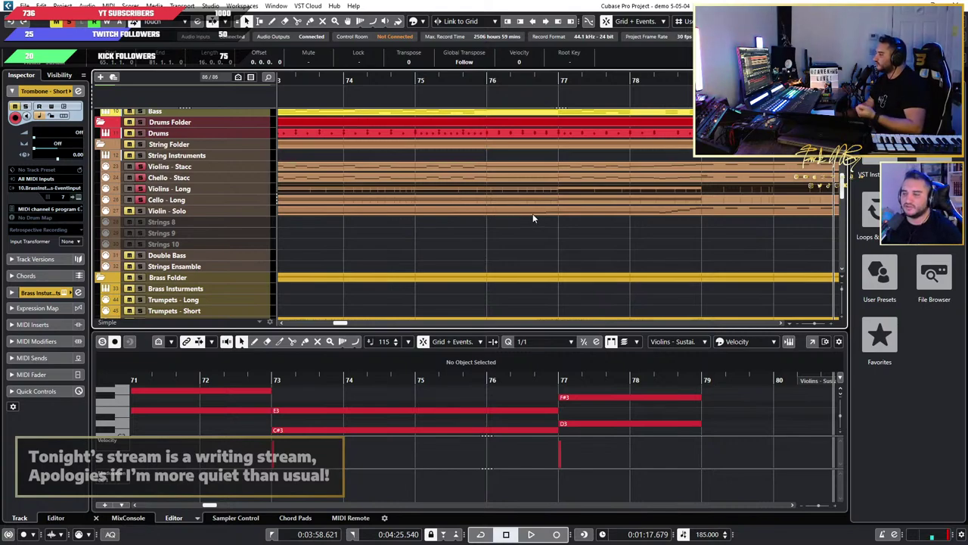
Step: Open the Cello - Long clip and examine its sustained notes from bar 65 to bar 79
scroll(571, 201, down, 2)
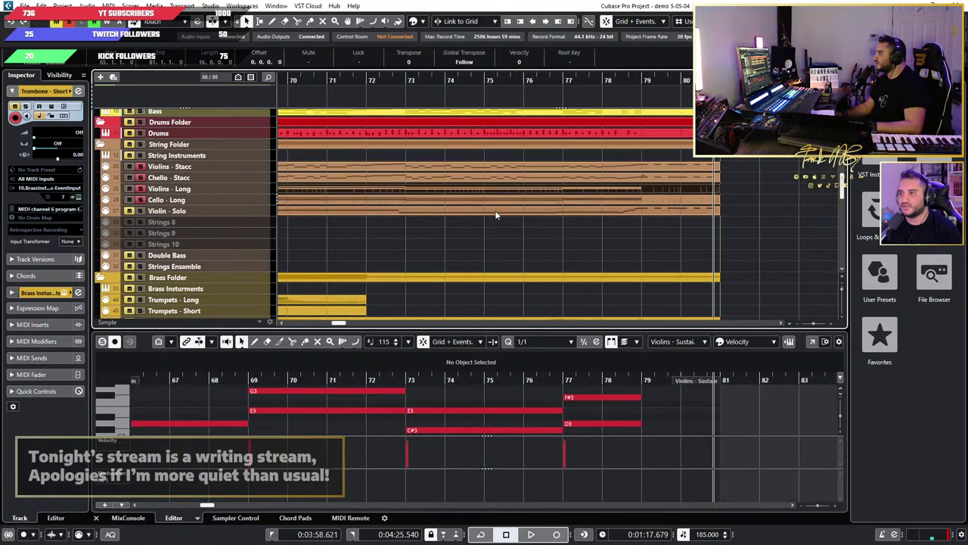
click(529, 200)
scroll(516, 306, up, 3)
scroll(522, 280, down, 6)
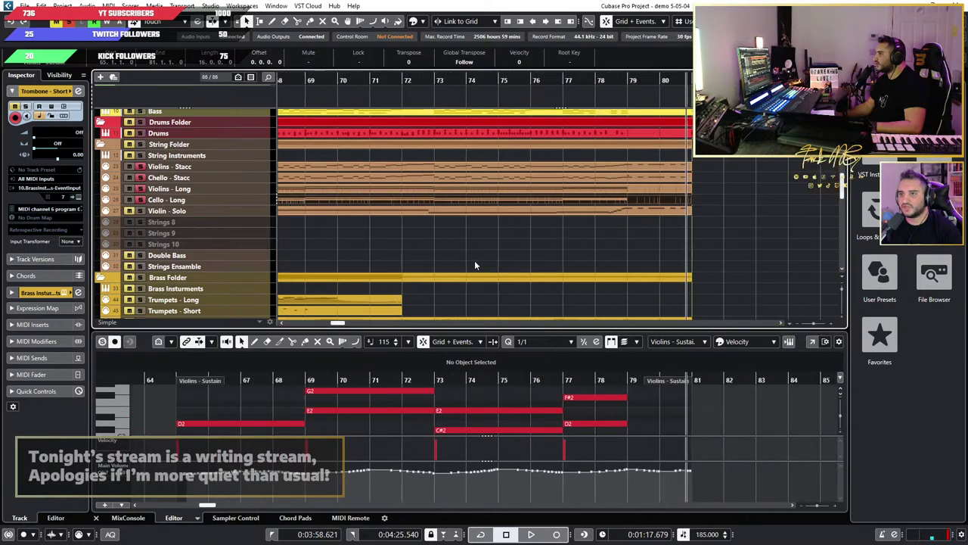
scroll(488, 426, up, 4)
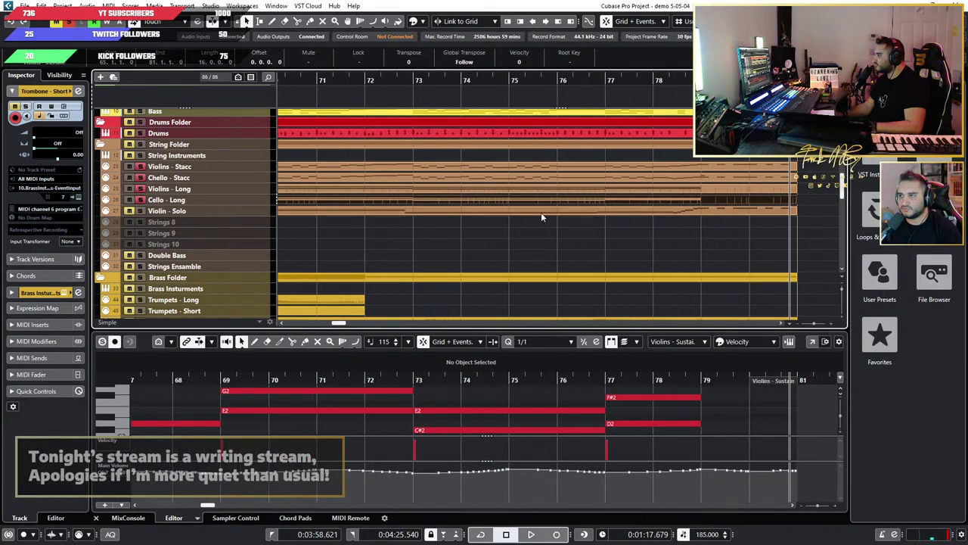
scroll(393, 129, down, 2)
Step: Clear the solos and mutes and play the full arrangement from about bar 66 to bar 77
click(317, 78)
key(space)
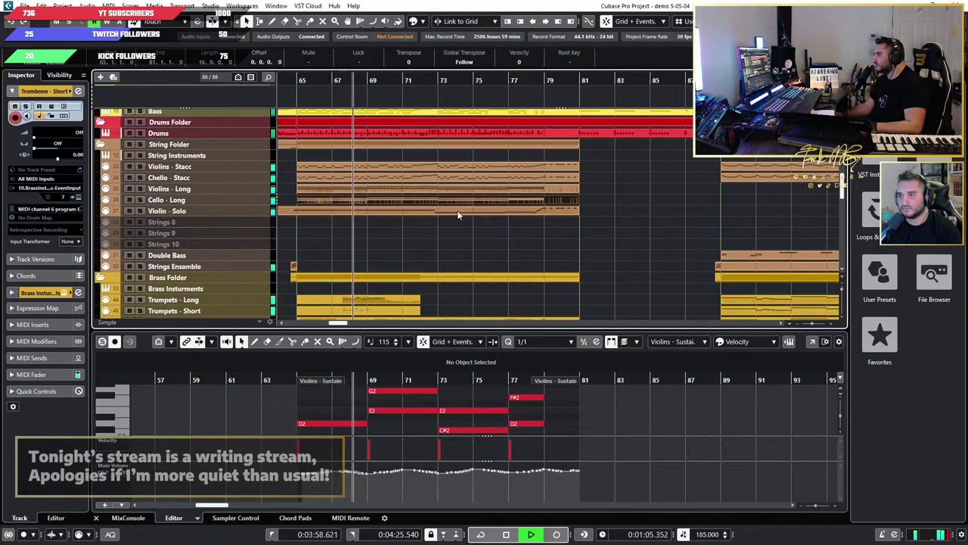
scroll(551, 234, up, 2)
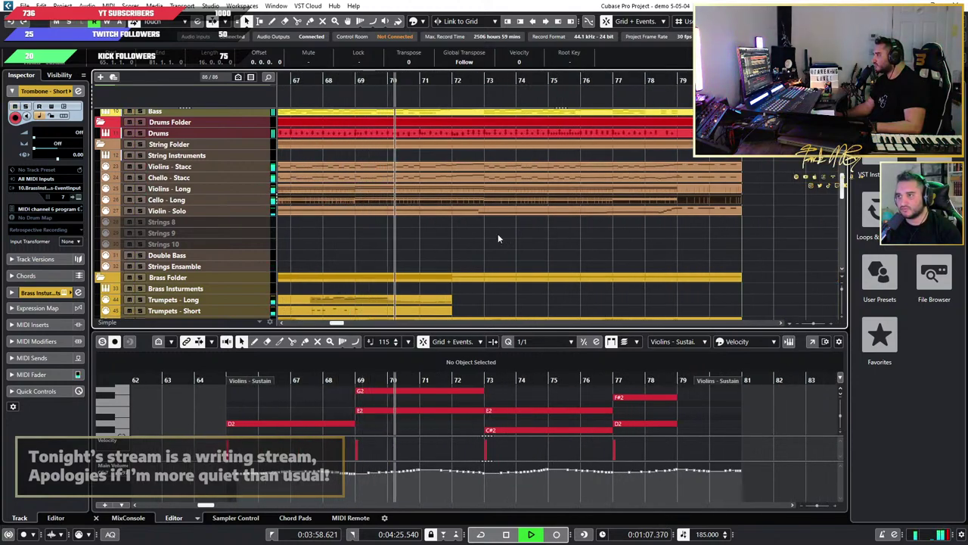
scroll(550, 242, up, 1)
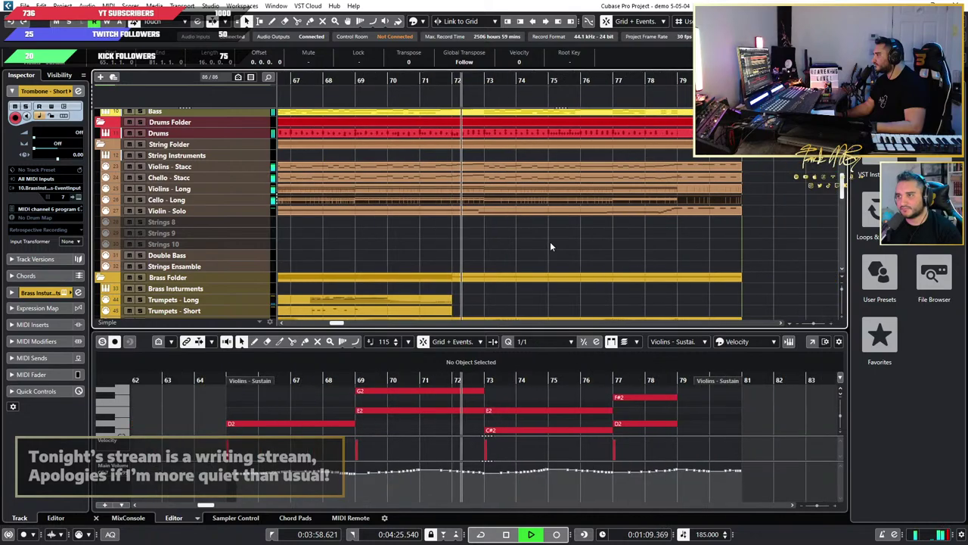
scroll(550, 242, down, 1)
scroll(553, 246, up, 1)
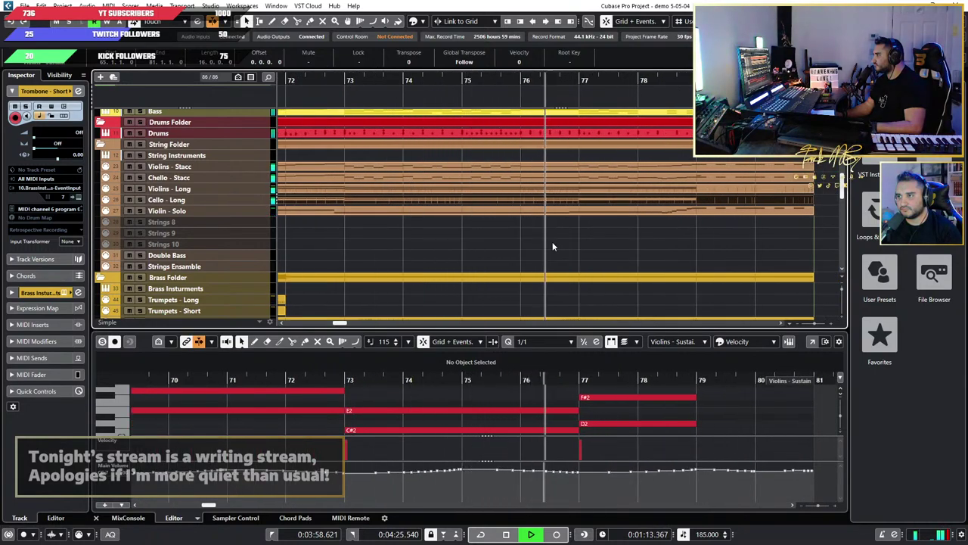
key(space)
Step: Open the Organ - Twin and Piano - The Gentleman clips and enlarge the note editor to examine the piano part
scroll(558, 242, down, 5)
scroll(558, 242, up, 1)
scroll(557, 243, down, 4)
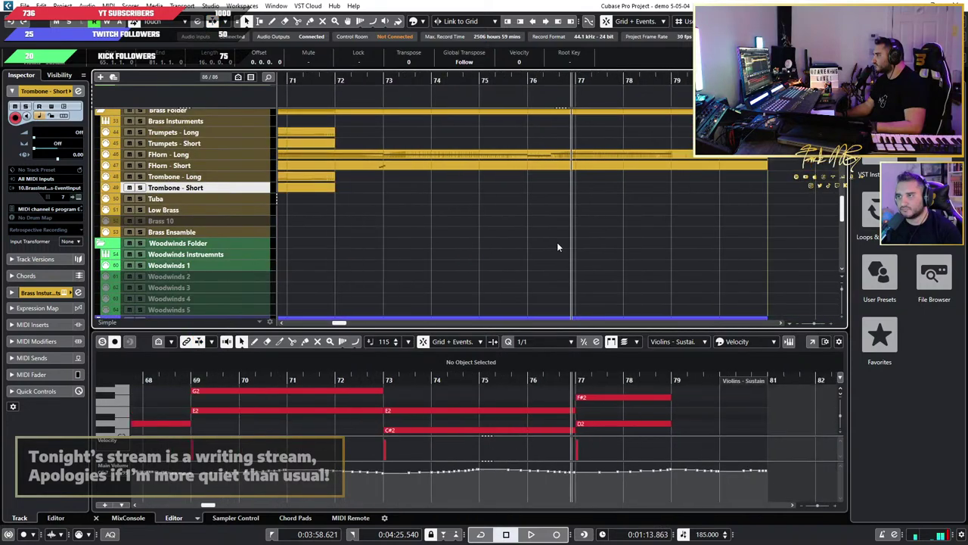
scroll(558, 244, down, 5)
scroll(557, 240, up, 3)
click(557, 212)
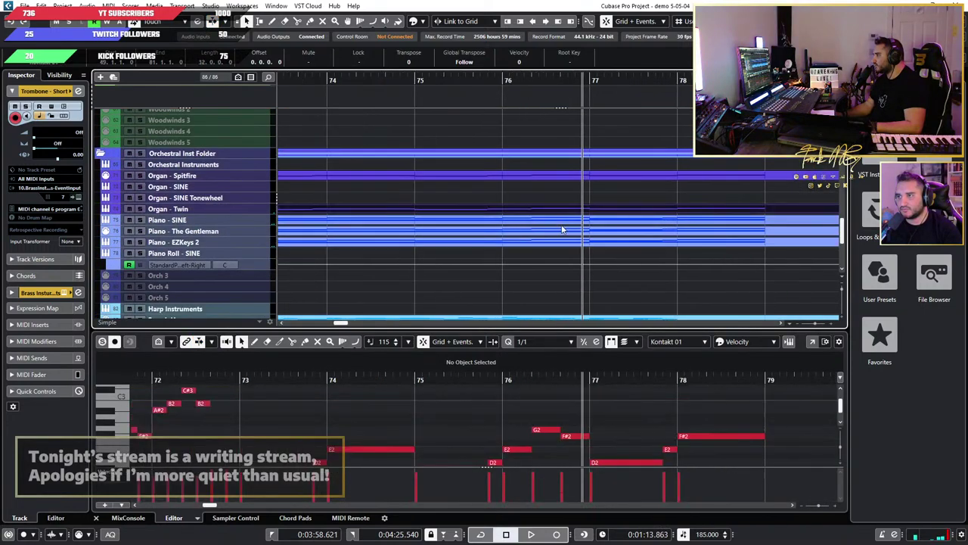
scroll(552, 224, up, 2)
scroll(552, 223, down, 3)
click(550, 208)
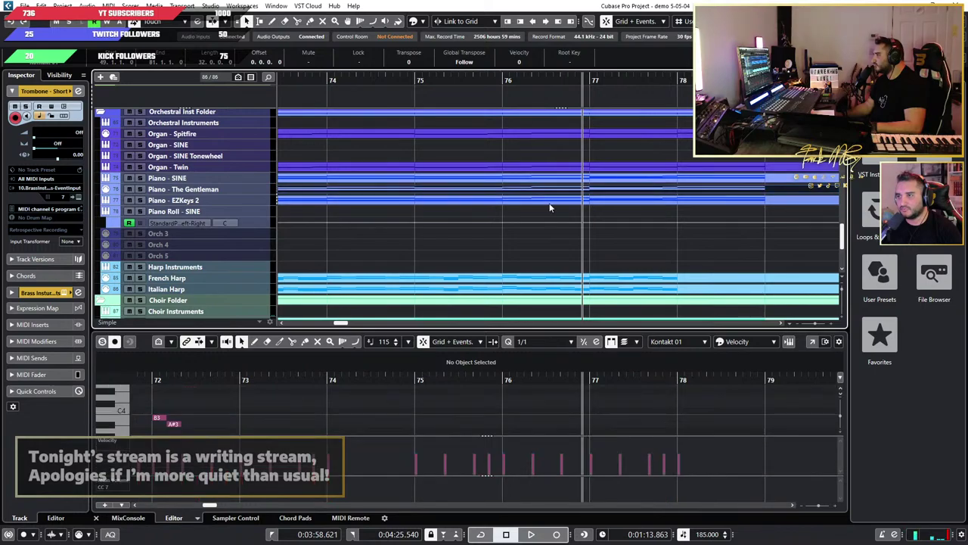
drag(557, 329, 555, 162)
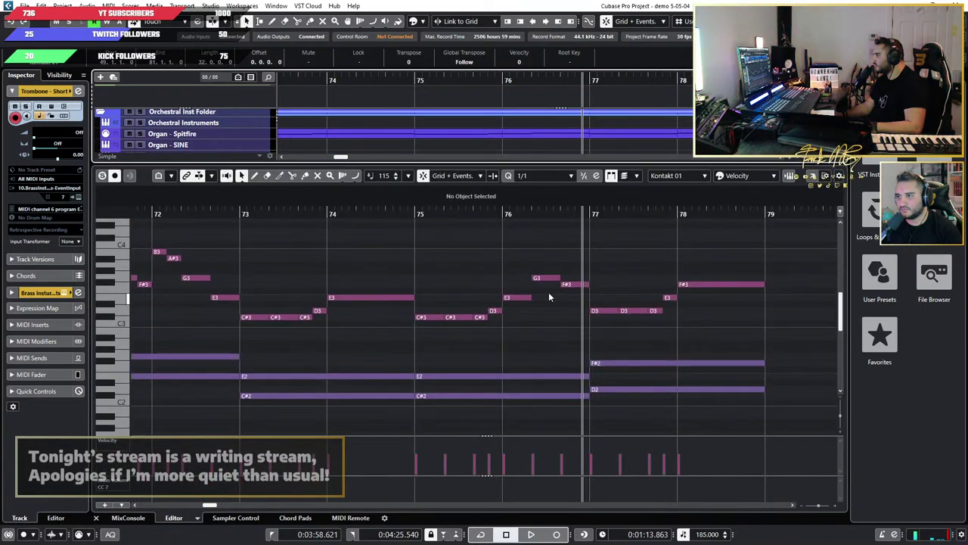
Step: Play the full arrangement from just before bar 77 while following the piano notes
scroll(548, 293, up, 2)
key(space)
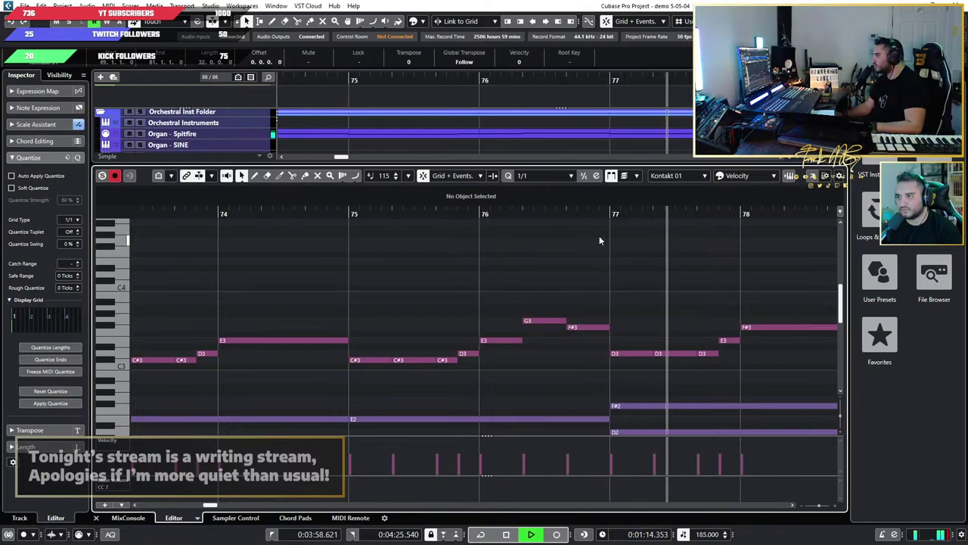
key(space)
Step: Select the piano's E3, G3 and F#3 notes in bar 76 and play the arrangement from the start of that bar
click(544, 320)
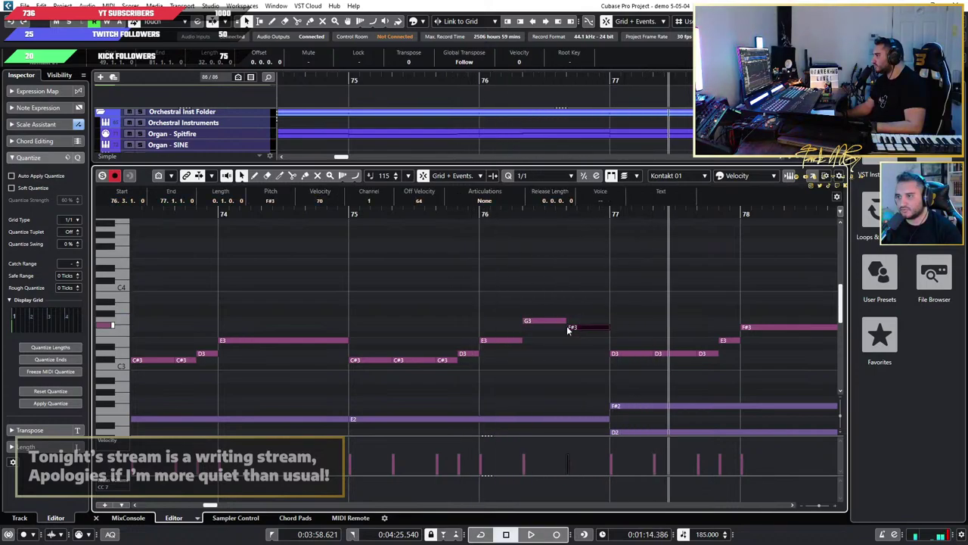
click(533, 313)
click(502, 343)
mouse_move(617, 276)
mouse_down()
mouse_move(521, 345)
mouse_move(599, 303)
mouse_move(507, 382)
mouse_up()
scroll(565, 279, down, 3)
scroll(563, 279, up, 3)
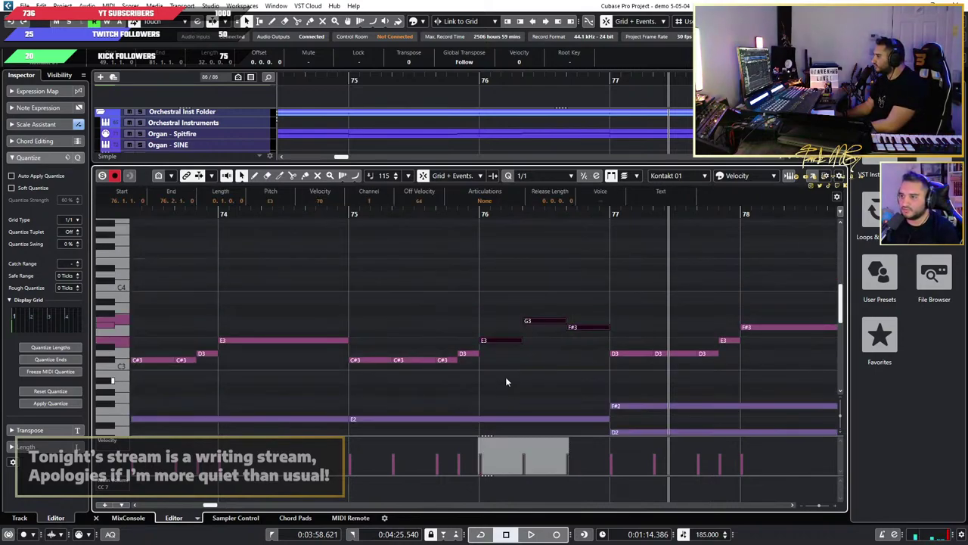
click(482, 215)
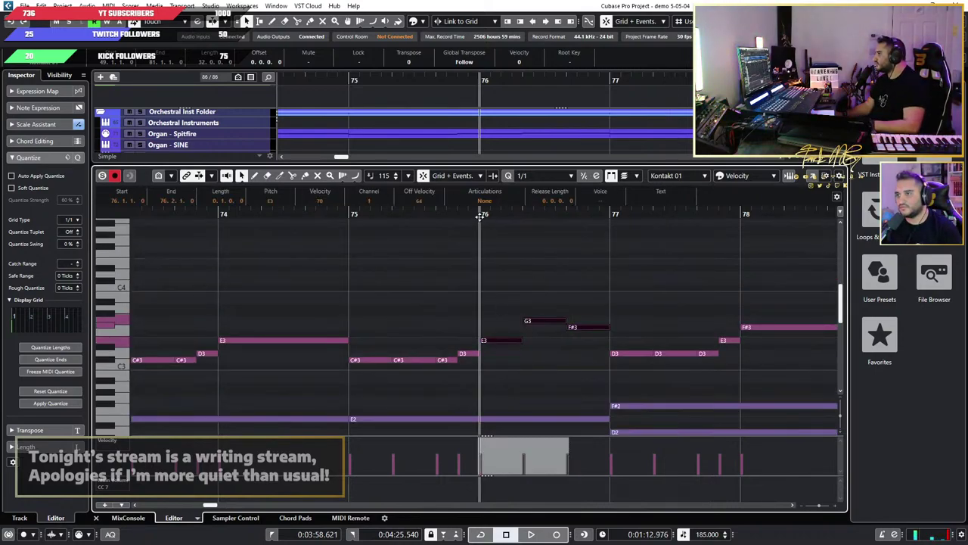
key(space)
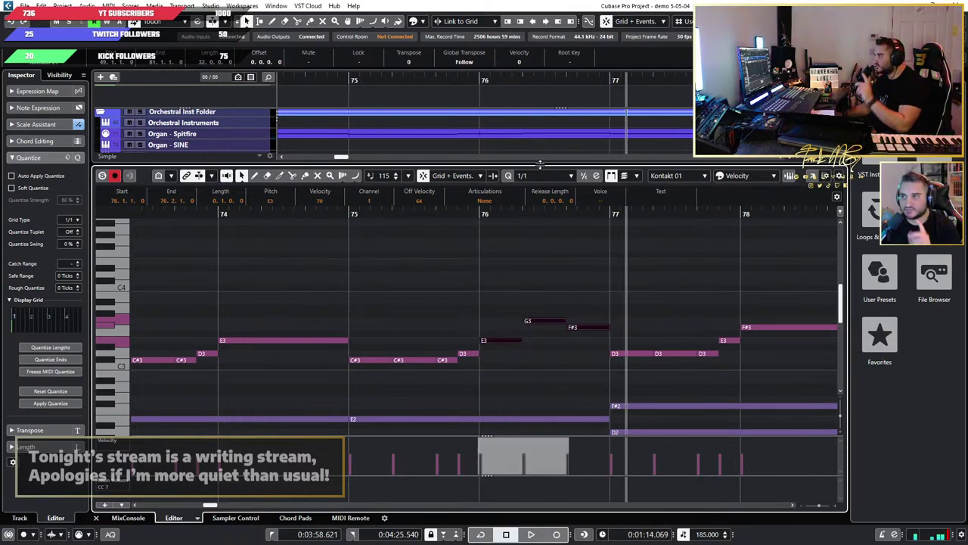
Step: Open the French Harp clip in the note editor and enlarge the editor to show its notes from bar 69 to bar 78
drag(539, 164, 525, 407)
scroll(544, 214, down, 9)
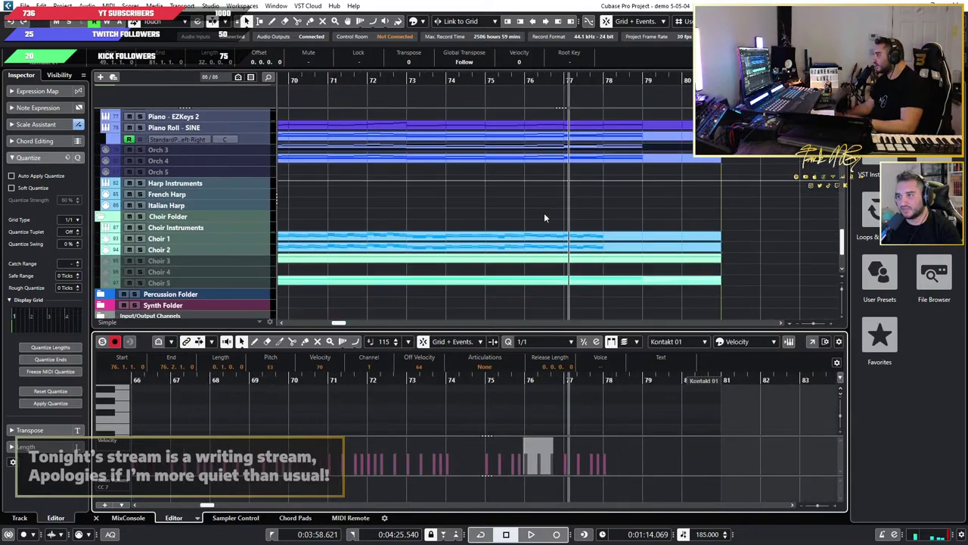
click(547, 176)
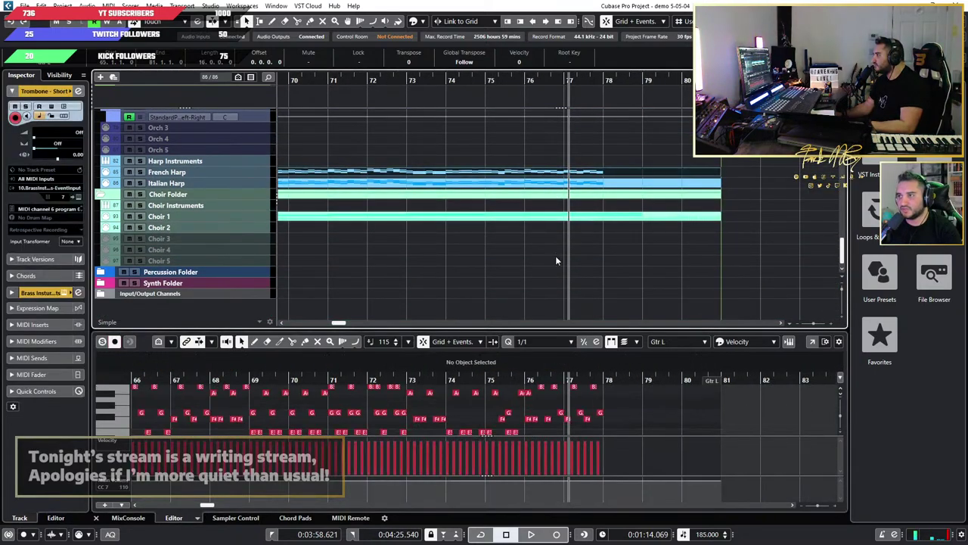
scroll(504, 414, up, 3)
scroll(380, 384, down, 2)
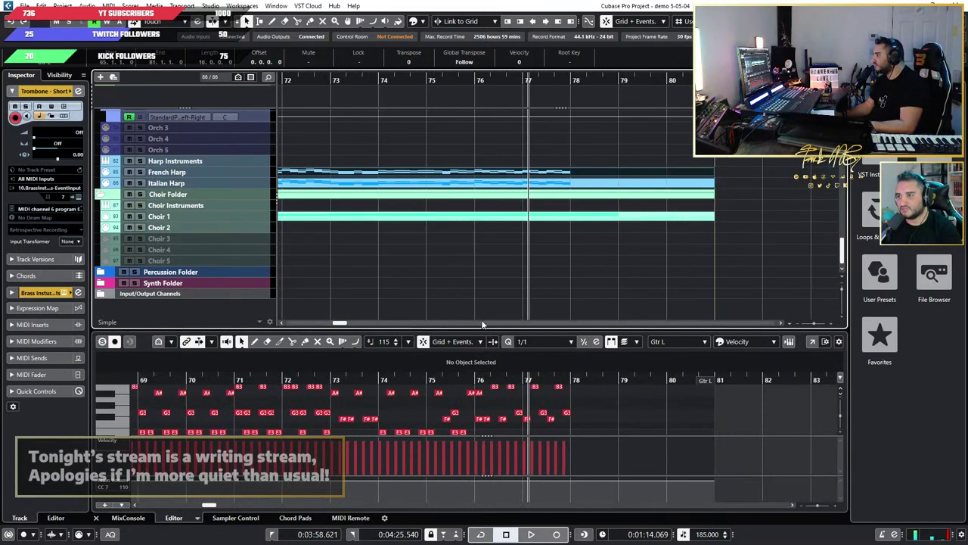
drag(484, 327, 472, 219)
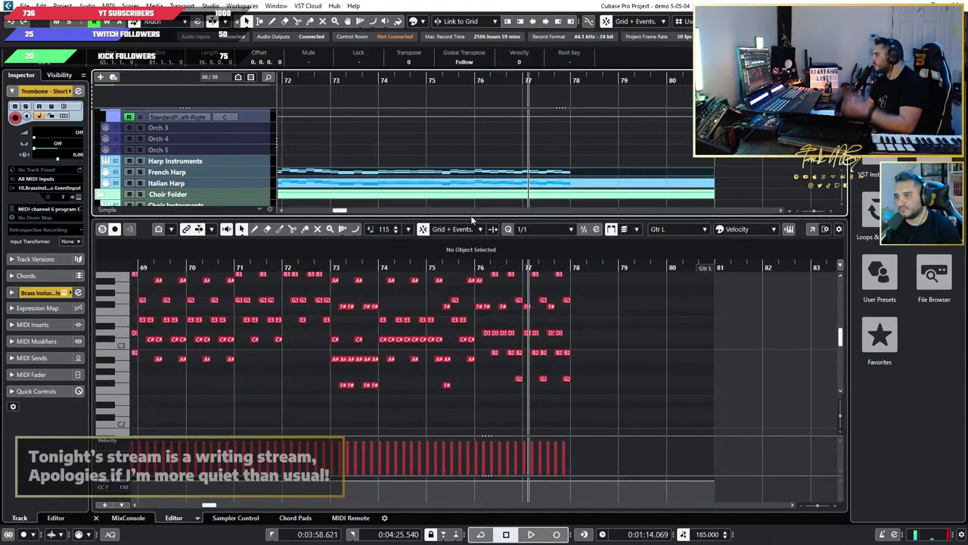
Step: Play the full arrangement from about bar 74 to bar 76 while following the French Harp notes
click(385, 281)
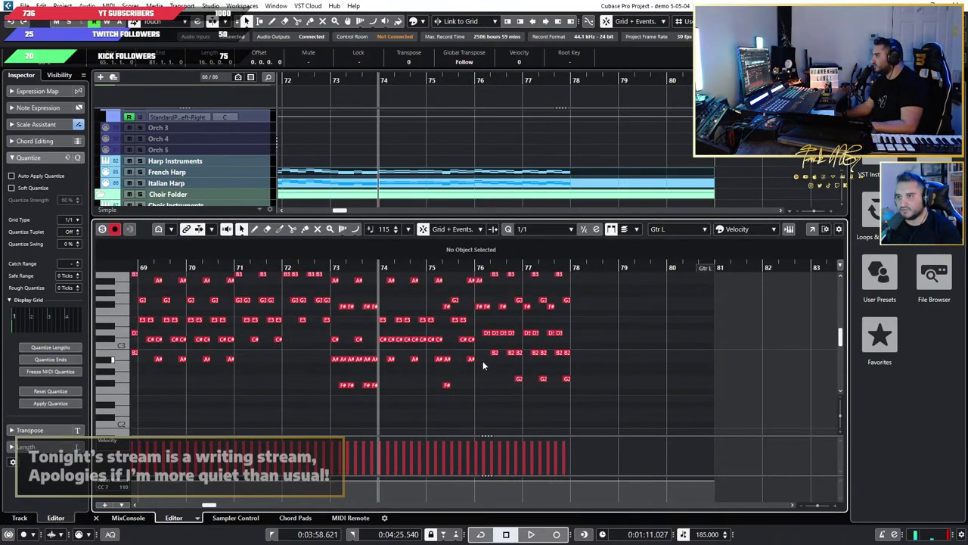
scroll(470, 364, up, 3)
scroll(469, 364, down, 6)
scroll(469, 363, up, 5)
scroll(470, 363, up, 3)
scroll(469, 363, down, 5)
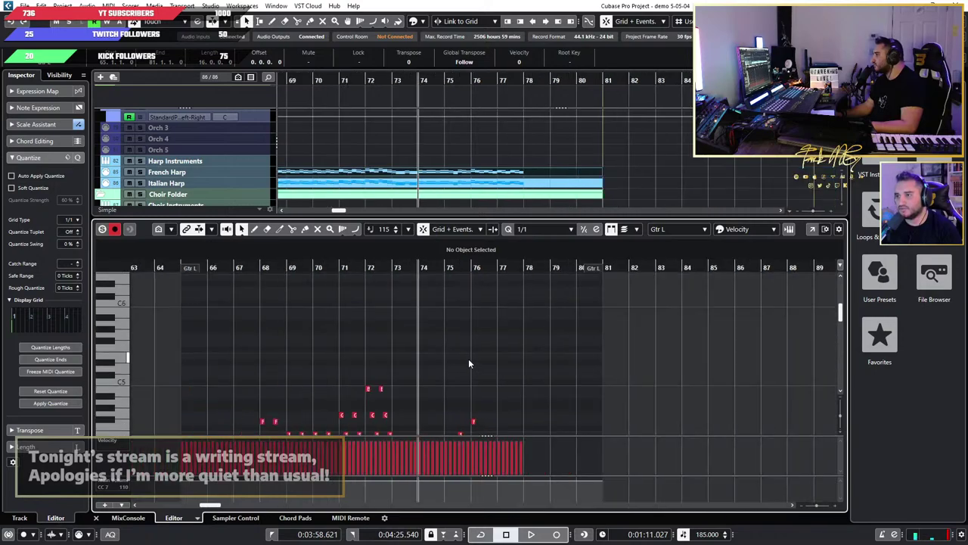
scroll(469, 364, down, 3)
scroll(469, 362, up, 3)
key(space)
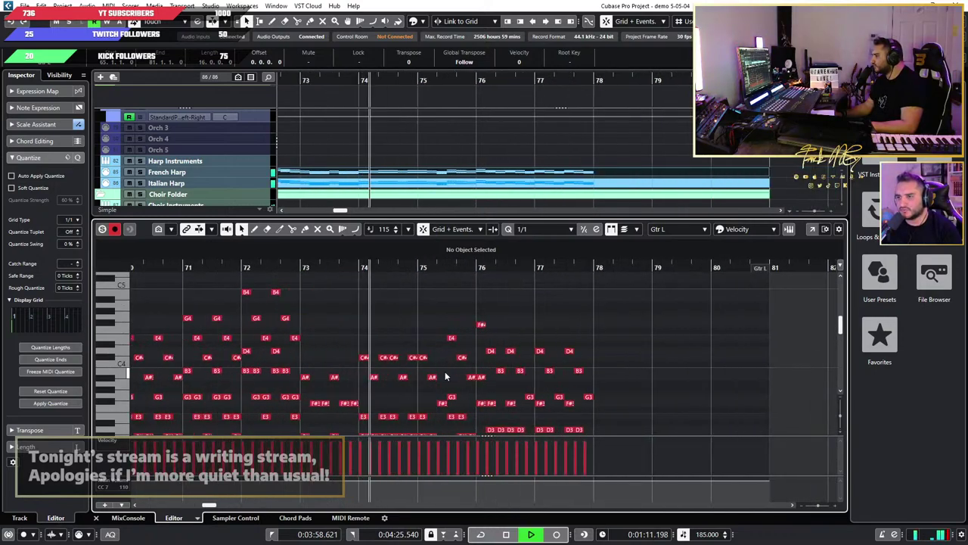
scroll(458, 378, down, 2)
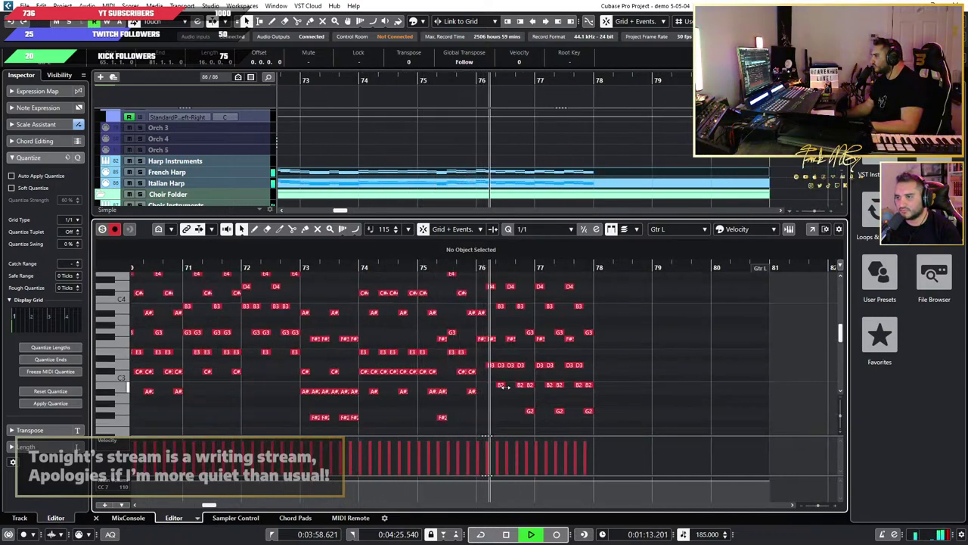
key(space)
Step: Solo the French Harp track and listen to it from bar 76, and again from bar 75
scroll(492, 367, up, 3)
scroll(169, 171, down, 2)
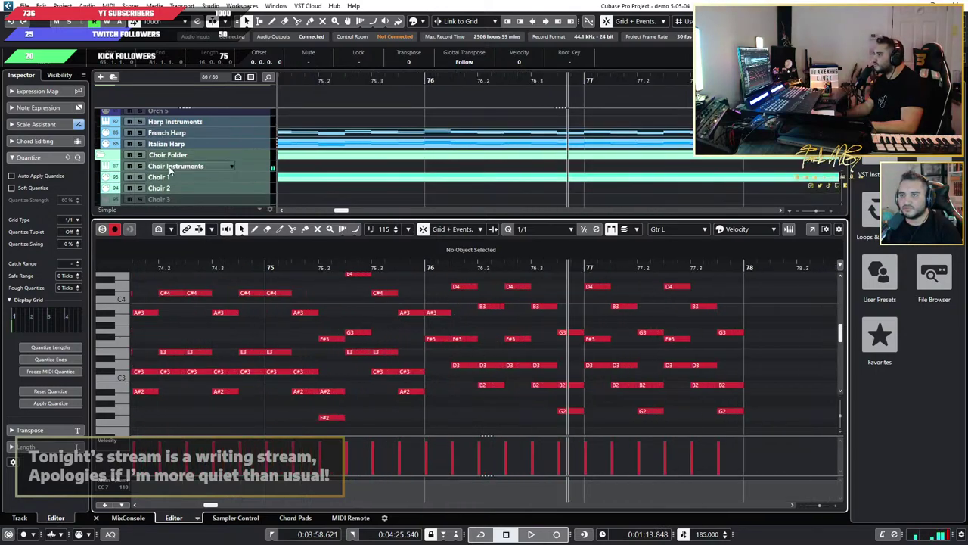
click(142, 134)
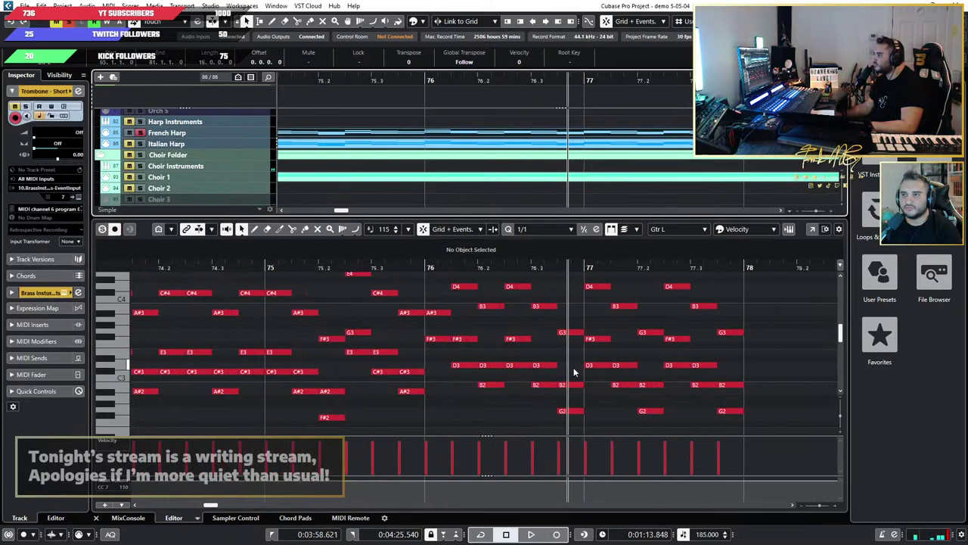
click(426, 267)
key(space)
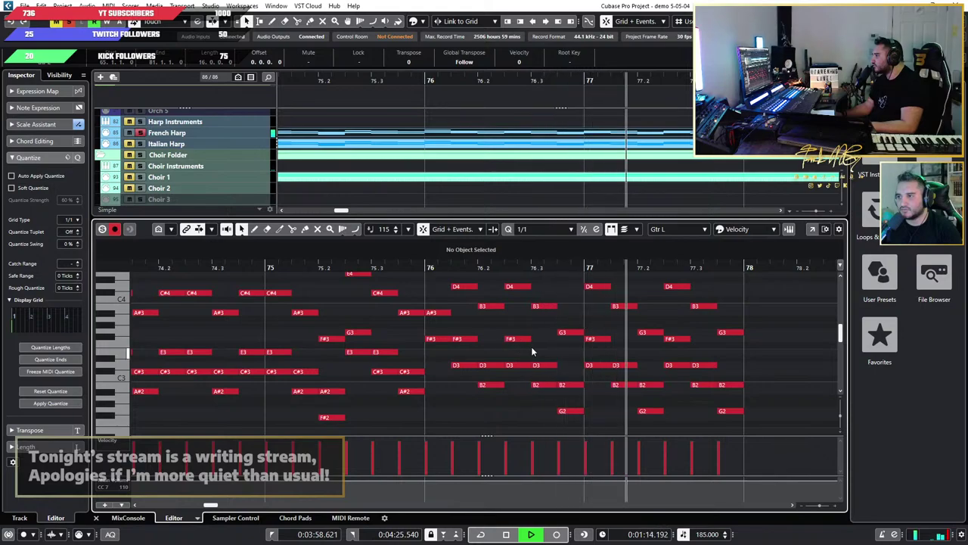
key(space)
scroll(709, 368, down, 3)
scroll(672, 384, right, 2)
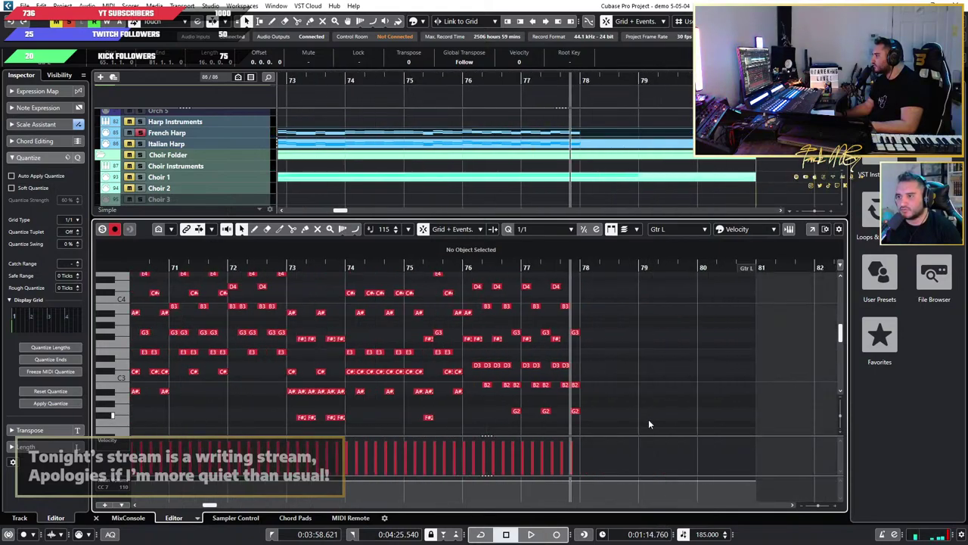
click(403, 273)
key(space)
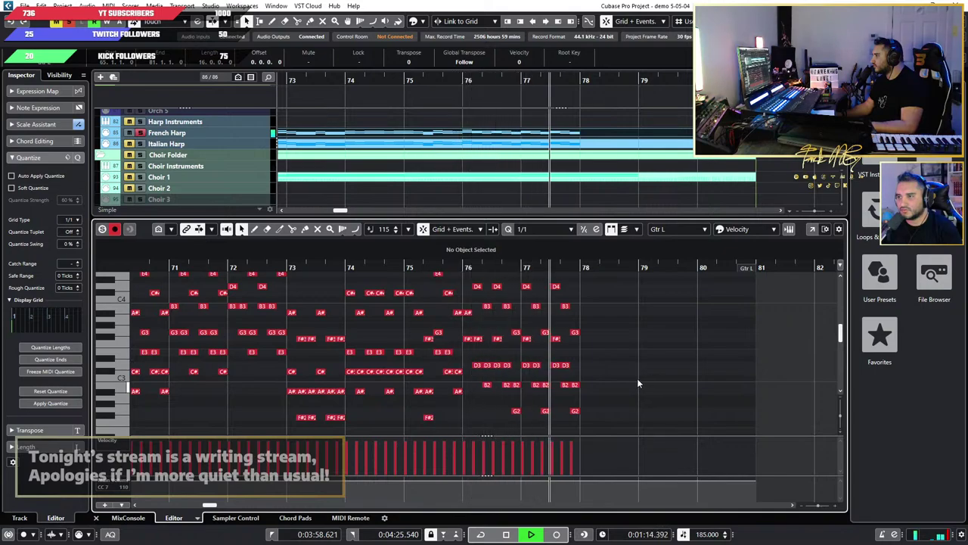
key(space)
Step: Move the French Harp notes of bars 76 and 77 one bar later, opening a gap in bar 76
drag(628, 420, 461, 276)
ctrl+scroll(482, 320, up, 3)
key(ctrl+Right)
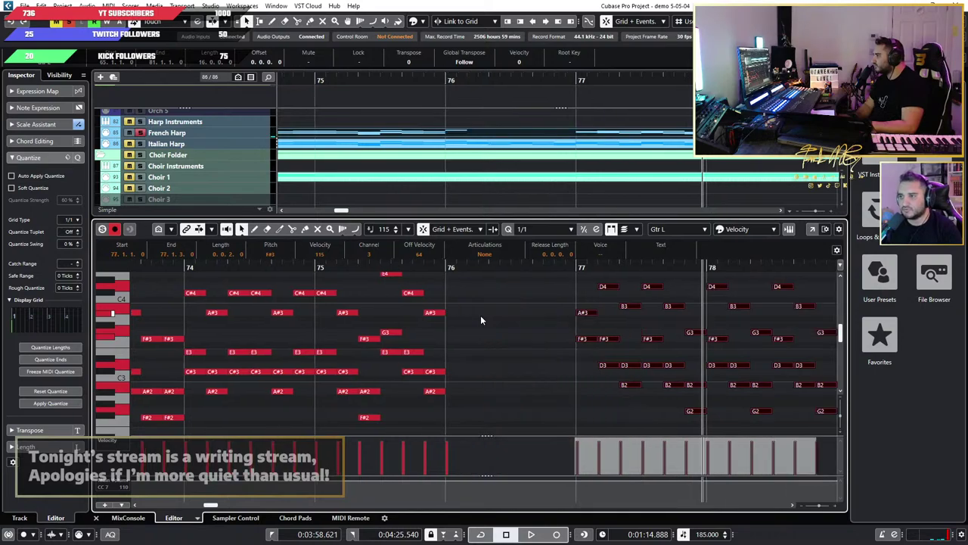
scroll(481, 315, right, 2)
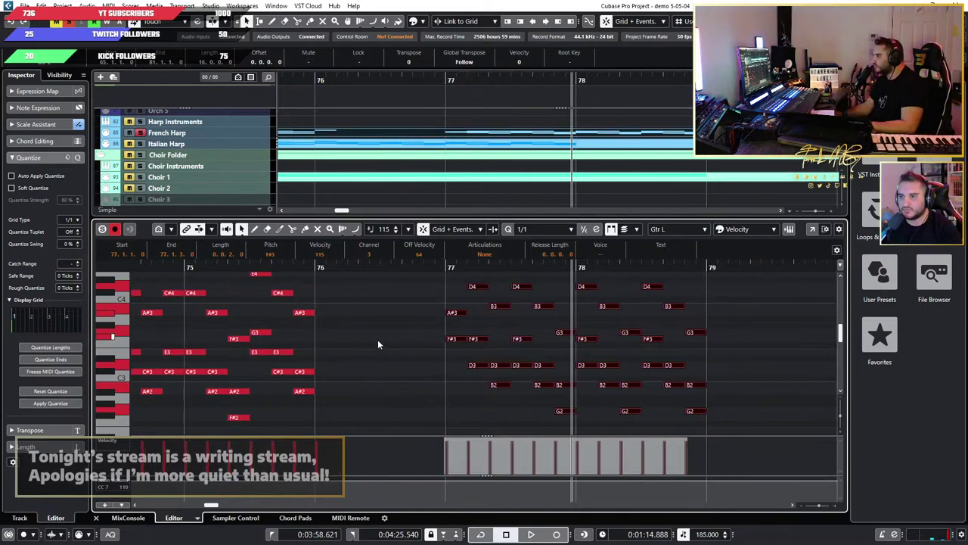
ctrl+scroll(351, 355, down, 2)
click(351, 355)
ctrl+scroll(354, 358, up, 1)
scroll(400, 365, left, 2)
ctrl+scroll(446, 367, up, 2)
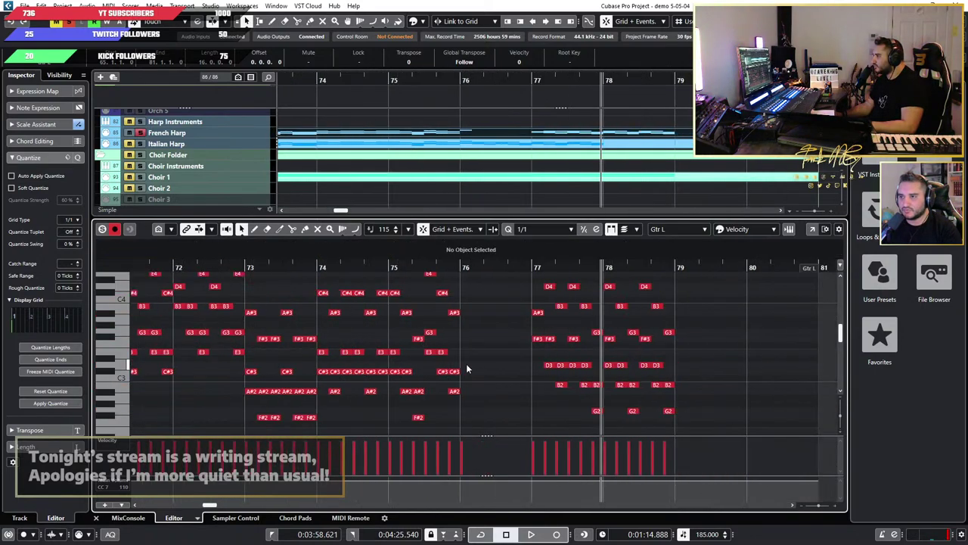
Step: Open the Gtr L - Ocatve clip and copy its repeated F#3, C#4 and A#4 notes in bar 76
click(478, 144)
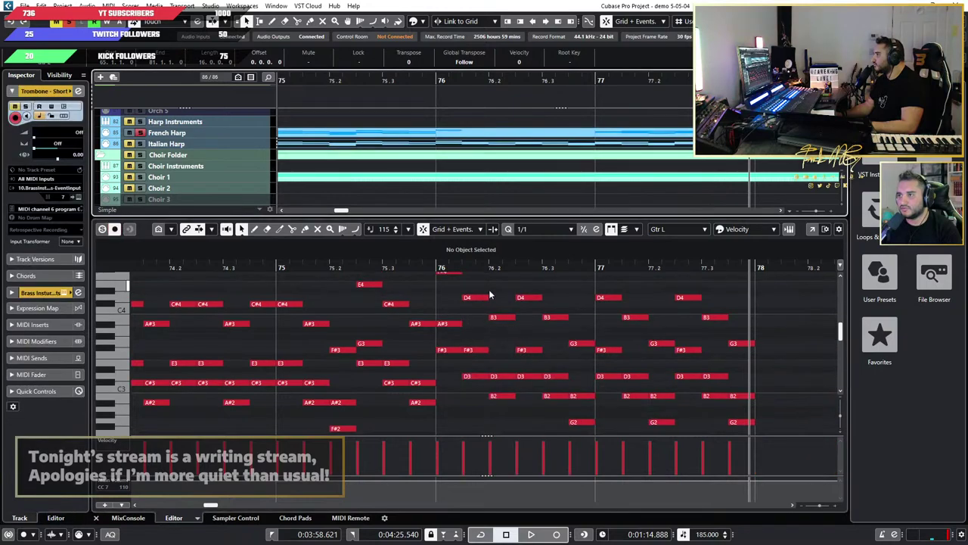
scroll(500, 329, up, 3)
scroll(478, 151, up, 5)
scroll(490, 172, down, 2)
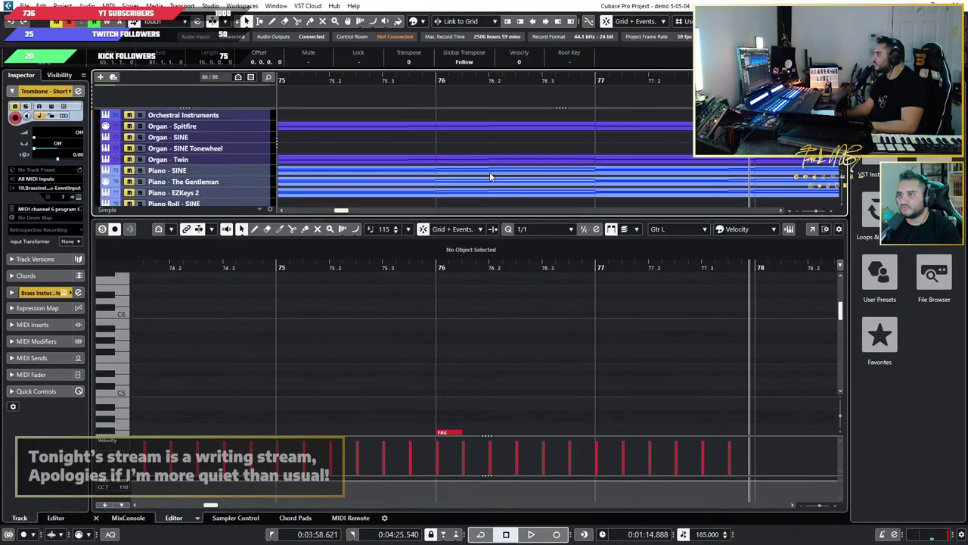
scroll(484, 151, up, 10)
scroll(496, 185, up, 10)
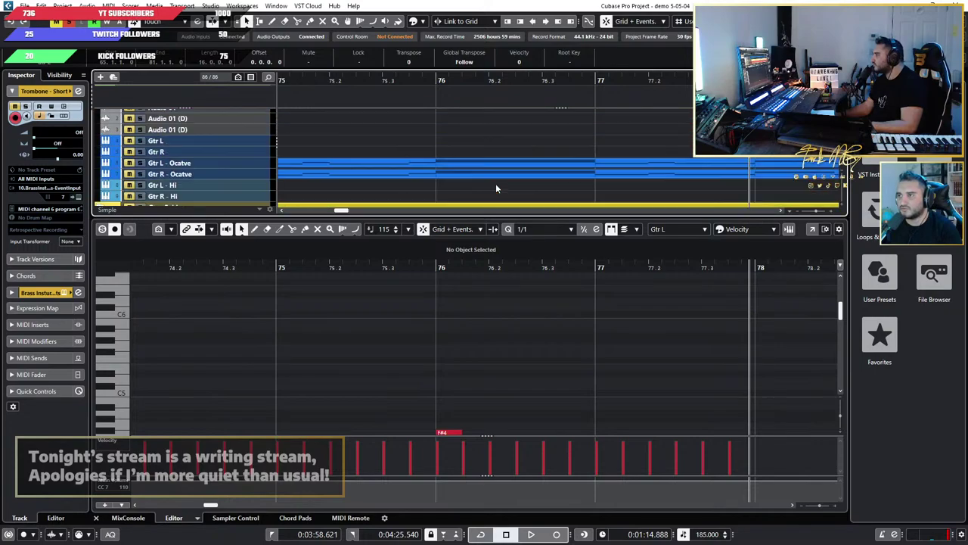
ctrl+scroll(496, 182, down, 3)
click(493, 180)
ctrl+scroll(503, 348, up, 4)
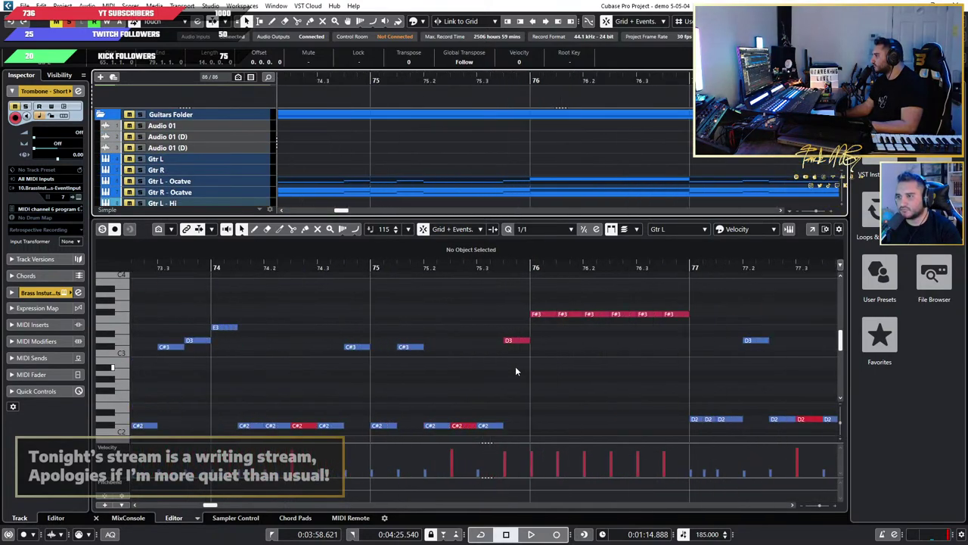
scroll(549, 363, up, 3)
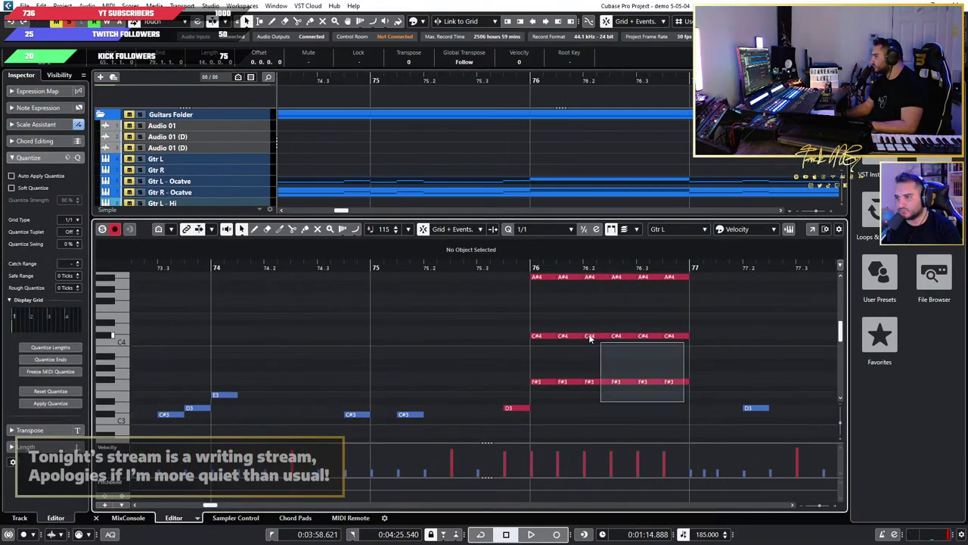
drag(685, 403, 531, 274)
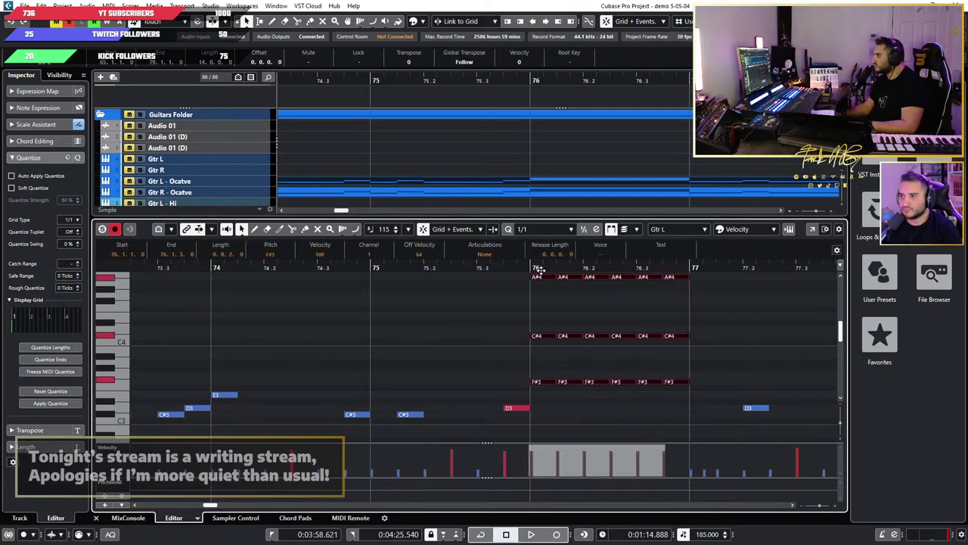
Step: Reopen the French Harp clip and paste the copied guitar chord notes at bar 76
scroll(545, 140, down, 5)
scroll(559, 134, down, 12)
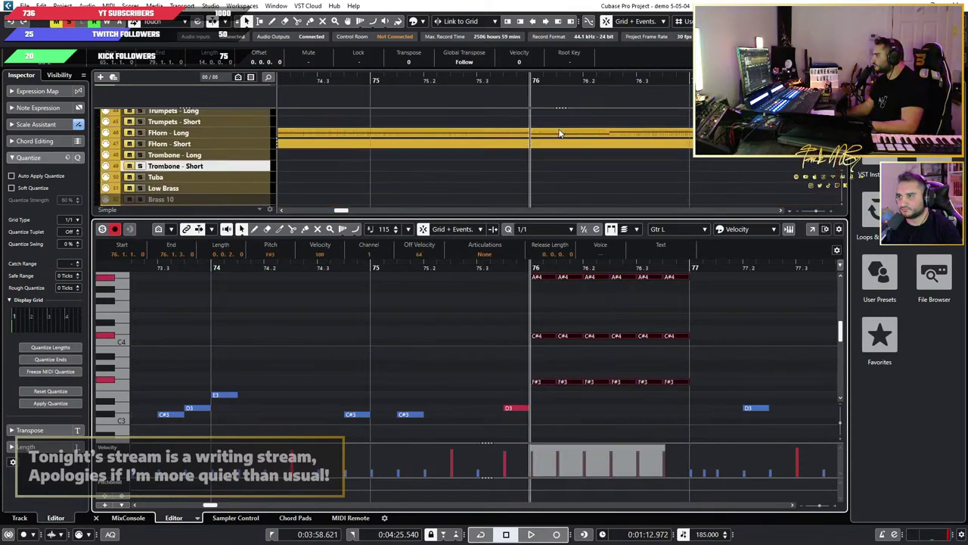
scroll(559, 133, up, 3)
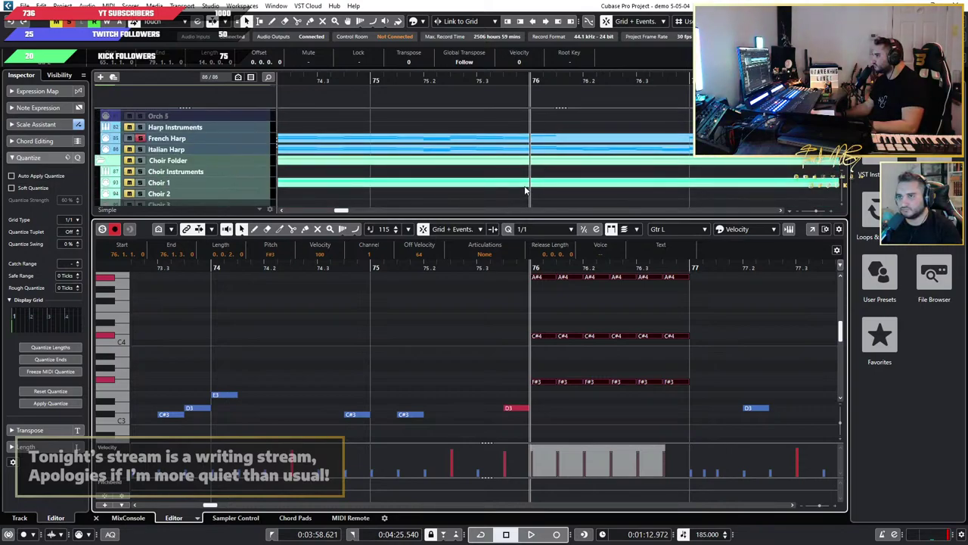
scroll(527, 185, up, 3)
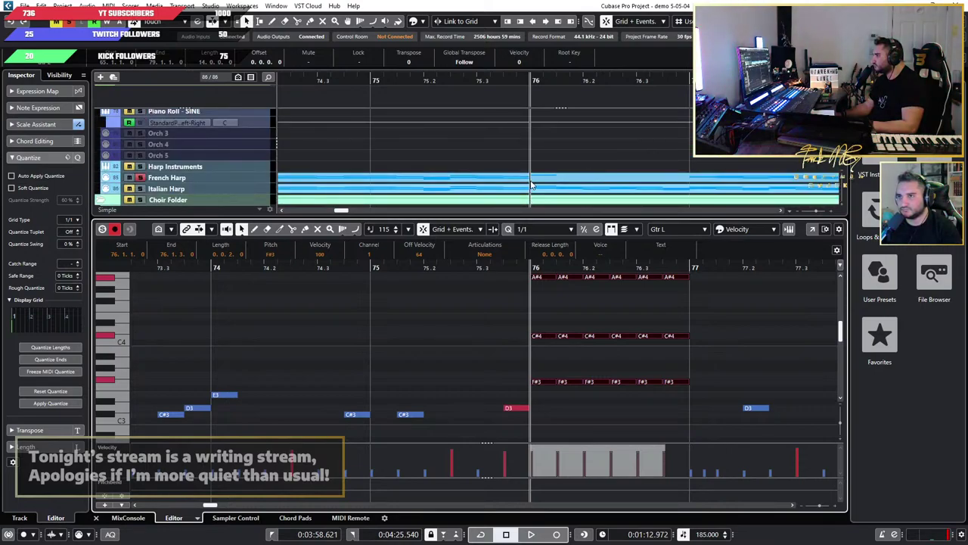
click(530, 181)
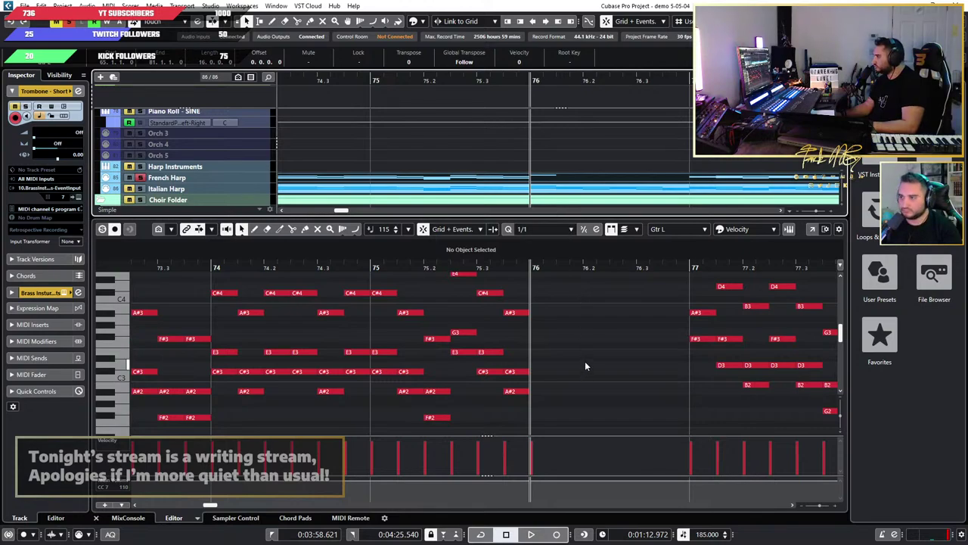
click(579, 250)
key(ctrl+v)
Step: Transpose the pasted harp notes down one octave and play the soloed French Harp from bar 76
scroll(626, 332, up, 1)
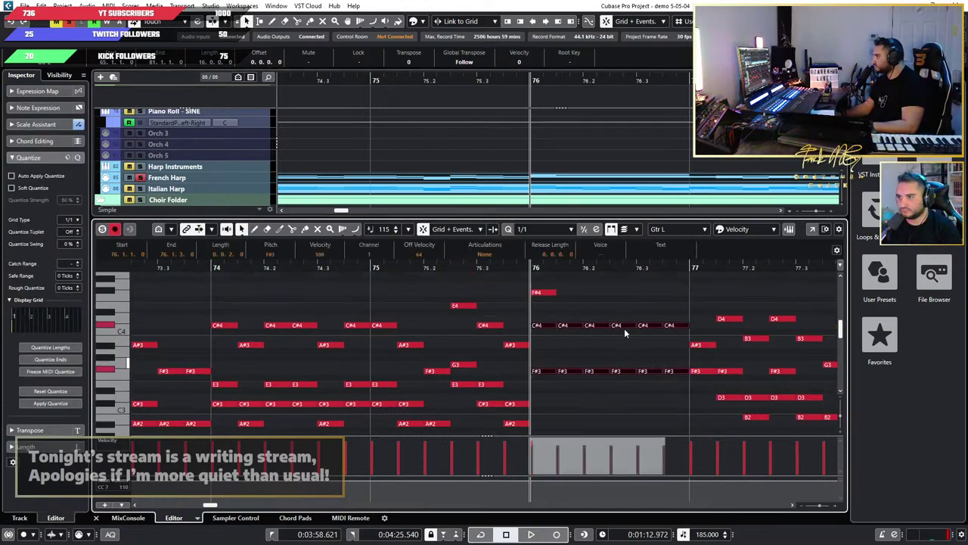
scroll(625, 332, up, 2)
key(shift+Down)
scroll(625, 333, down, 3)
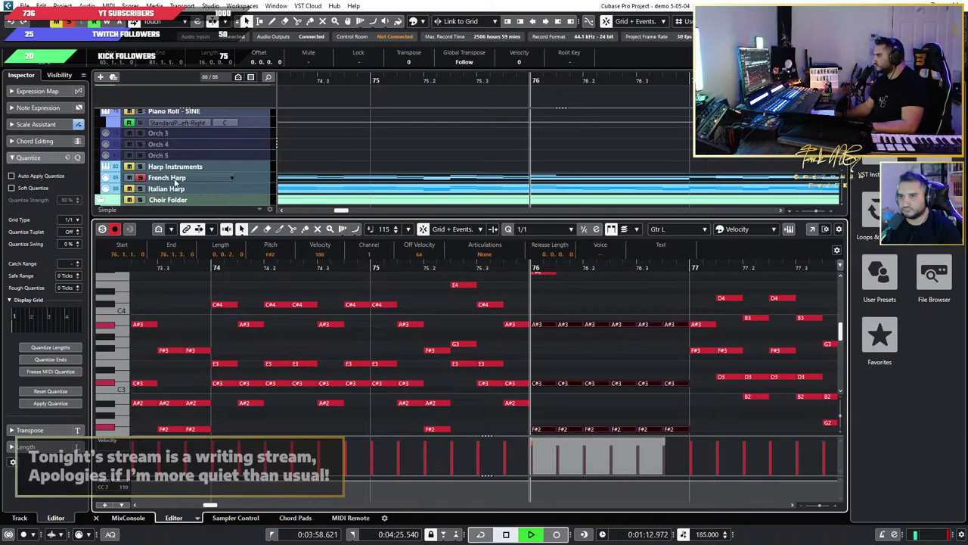
key(space)
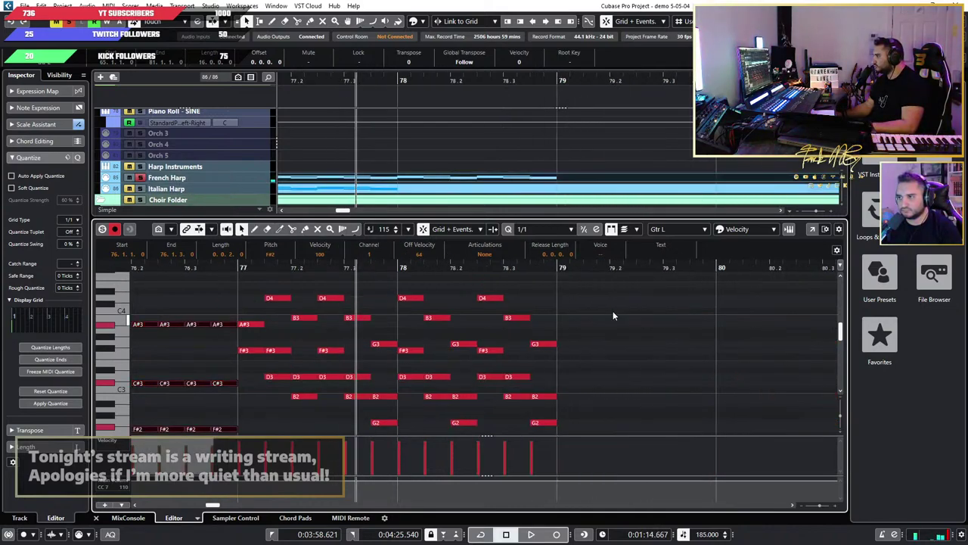
Step: Delete the stray F#4 note at the start of bar 76 in the French Harp part and play the passage
scroll(516, 313, down, 1)
scroll(492, 308, left, 2)
scroll(435, 310, up, 4)
scroll(323, 311, down, 1)
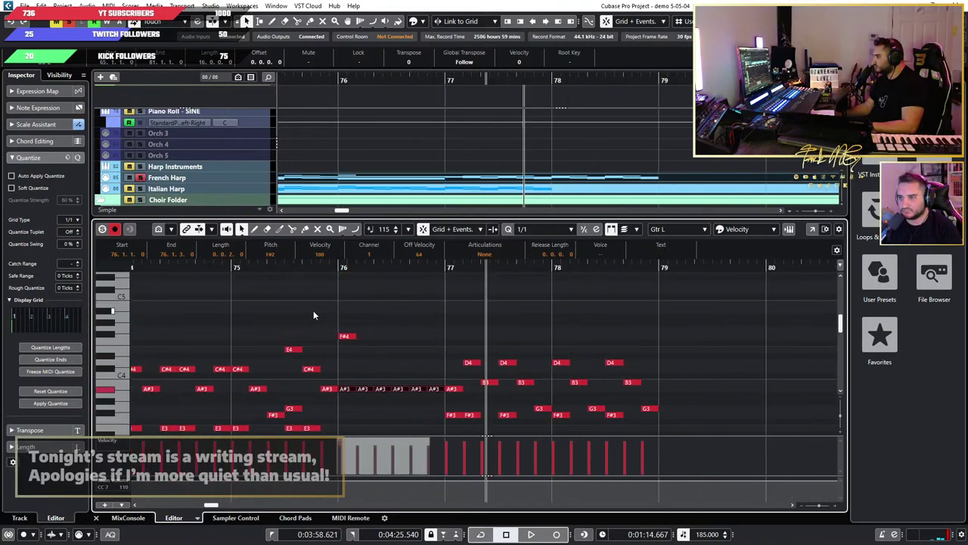
scroll(389, 326, down, 1)
drag(400, 322, 348, 337)
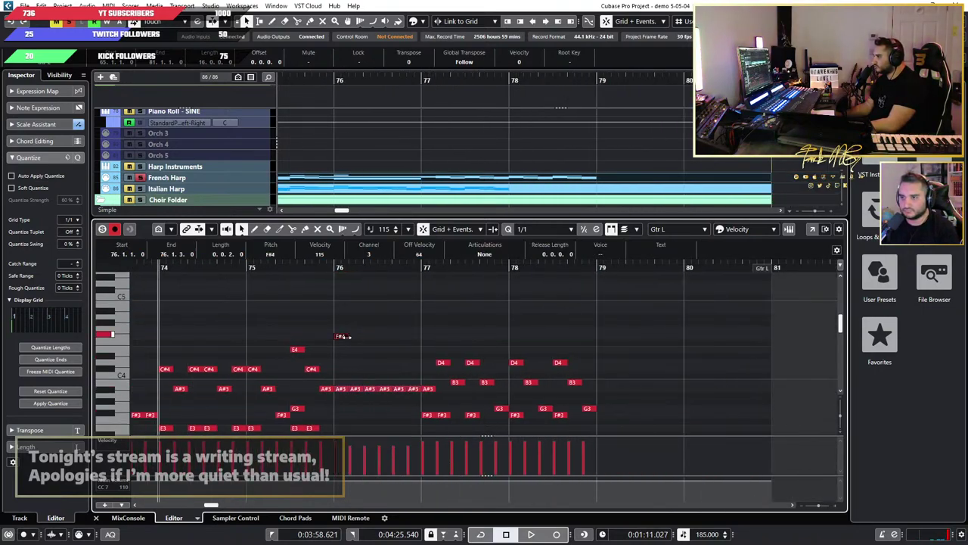
scroll(355, 336, down, 4)
key(space)
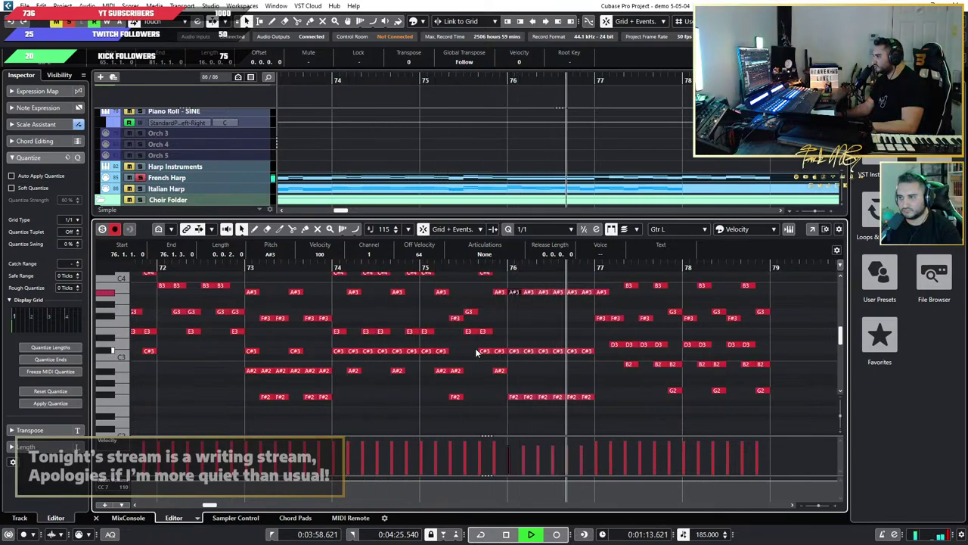
key(space)
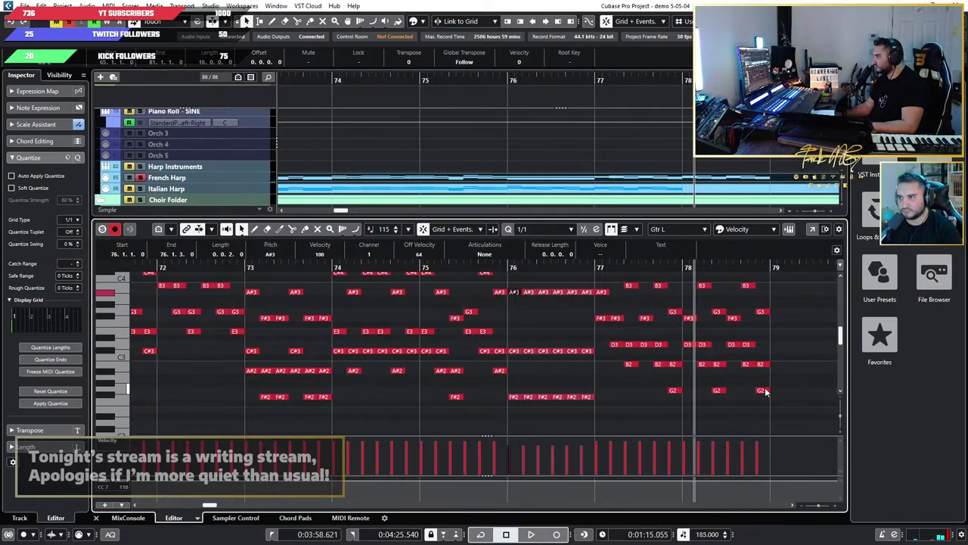
Step: Play the soloed French Harp from before bar 76 to the start of bar 78 to check the pasted chords
scroll(764, 390, up, 3)
scroll(538, 357, down, 3)
click(295, 267)
key(space)
scroll(435, 330, up, 3)
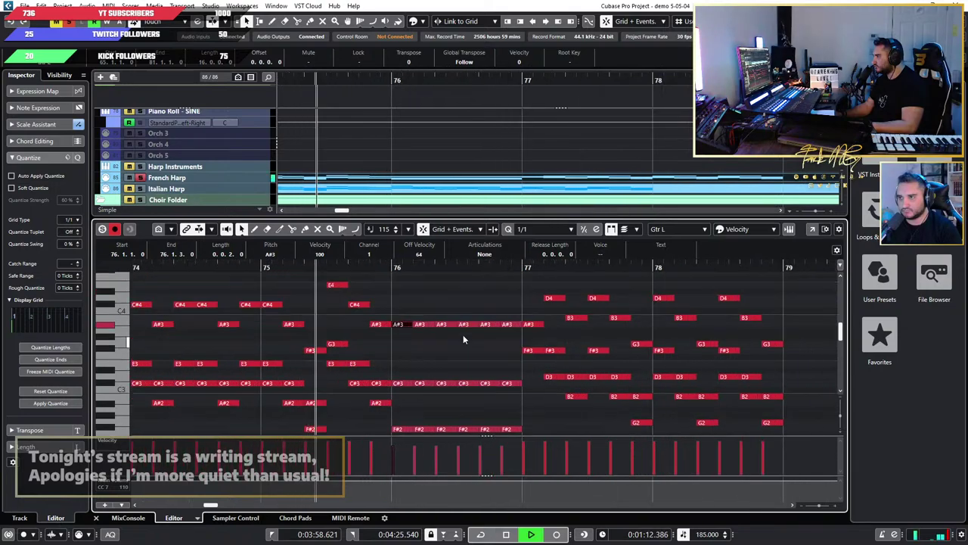
scroll(463, 339, up, 1)
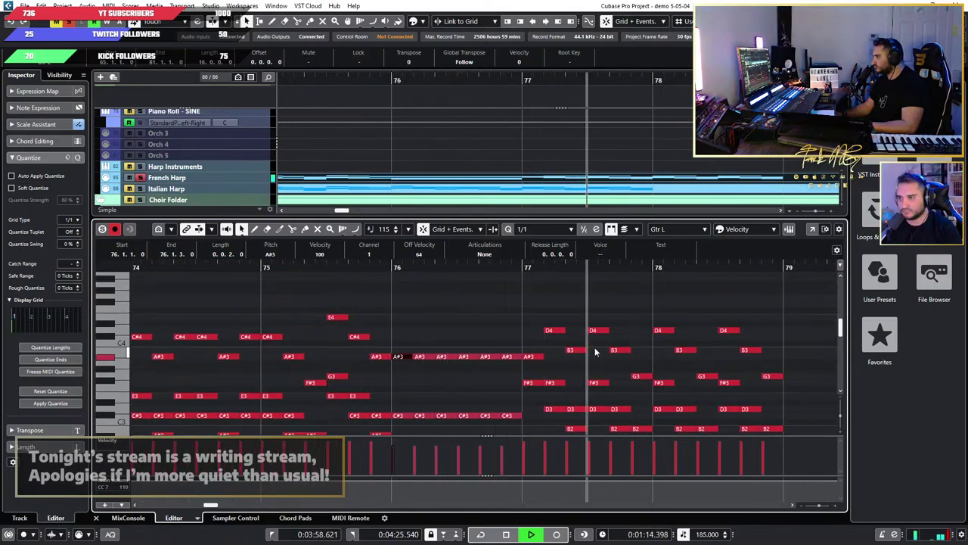
key(space)
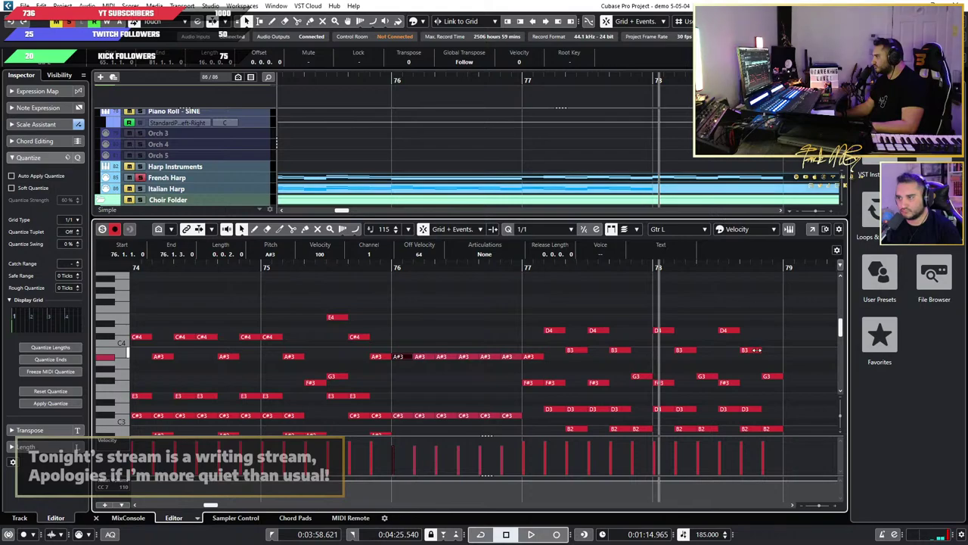
Step: Open the Gtr L - Ocatve clip for editing at bars 77 and 78 and set the quantize value to 1/16
scroll(742, 140, up, 20)
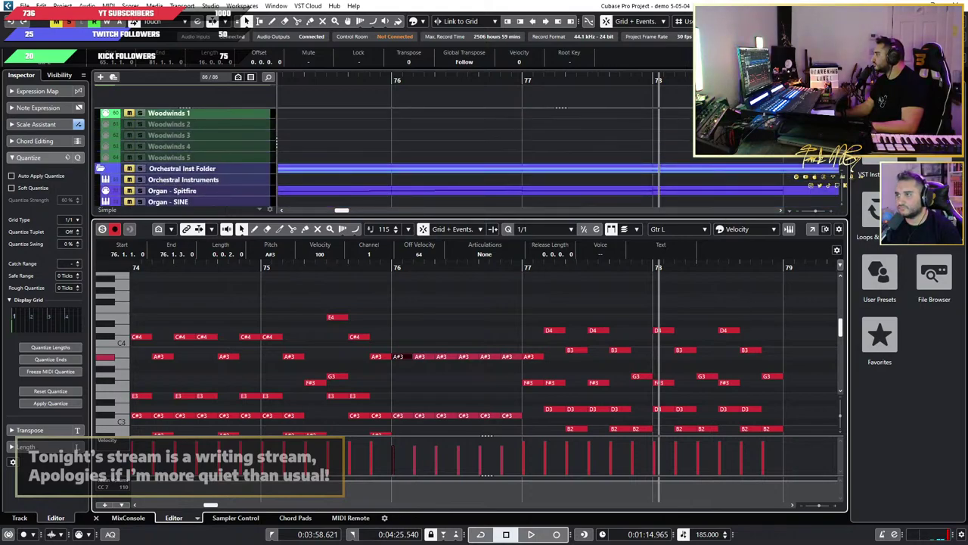
scroll(670, 185, up, 8)
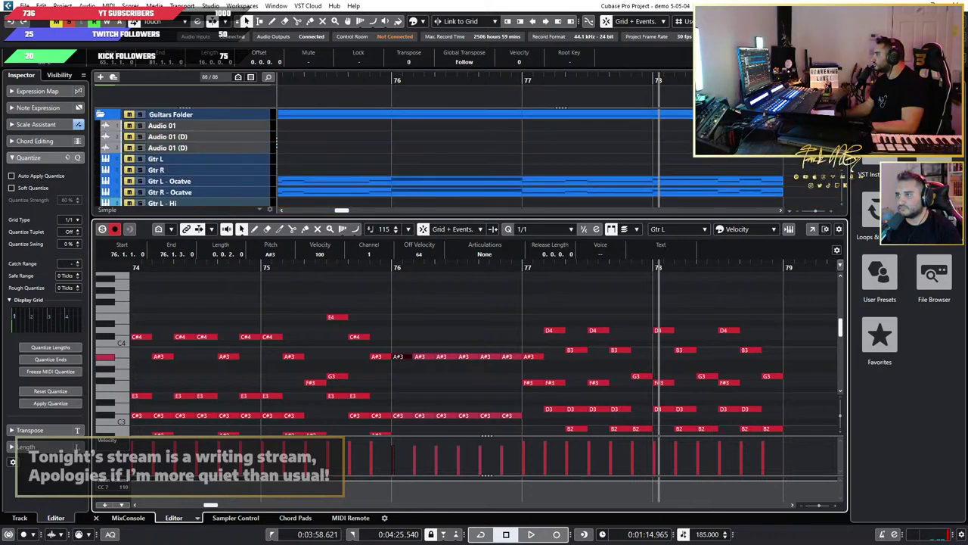
click(671, 184)
scroll(681, 325, up, 2)
scroll(700, 341, up, 4)
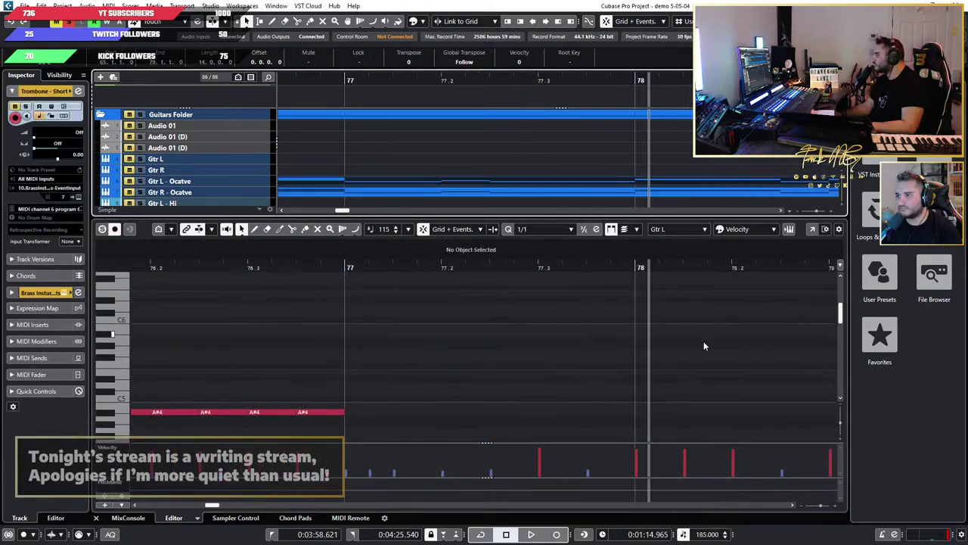
scroll(700, 339, down, 4)
scroll(666, 304, up, 1)
scroll(756, 330, down, 4)
scroll(766, 333, up, 3)
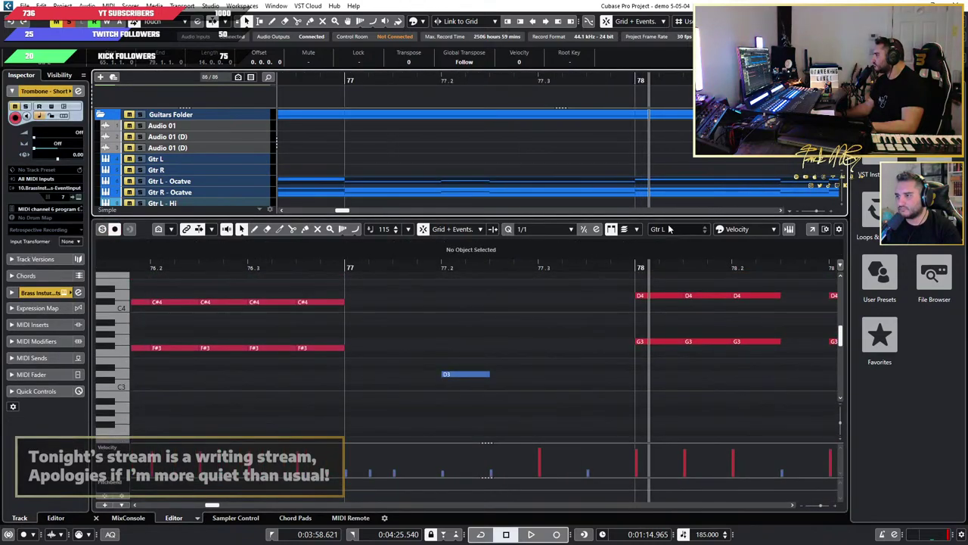
click(539, 229)
click(560, 306)
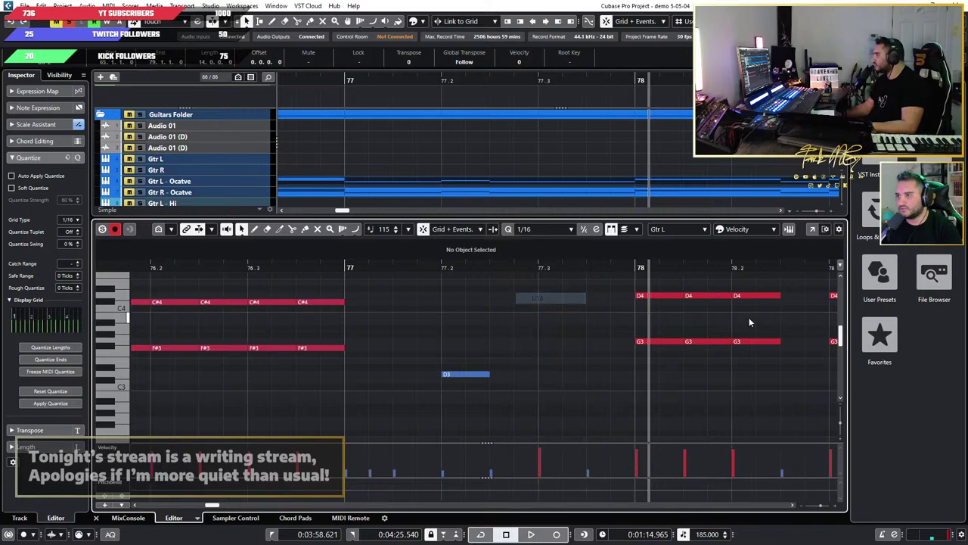
Step: Copy the guitar's D4 and G3 notes in bar 78 and place the project cursor at the start of bar 78
key(g)
key(g)
drag(753, 285, 626, 350)
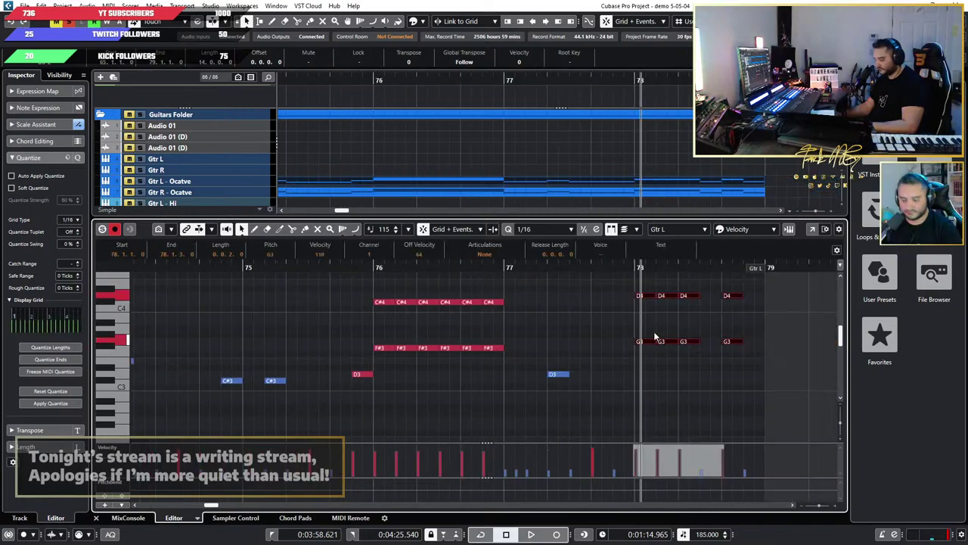
click(639, 84)
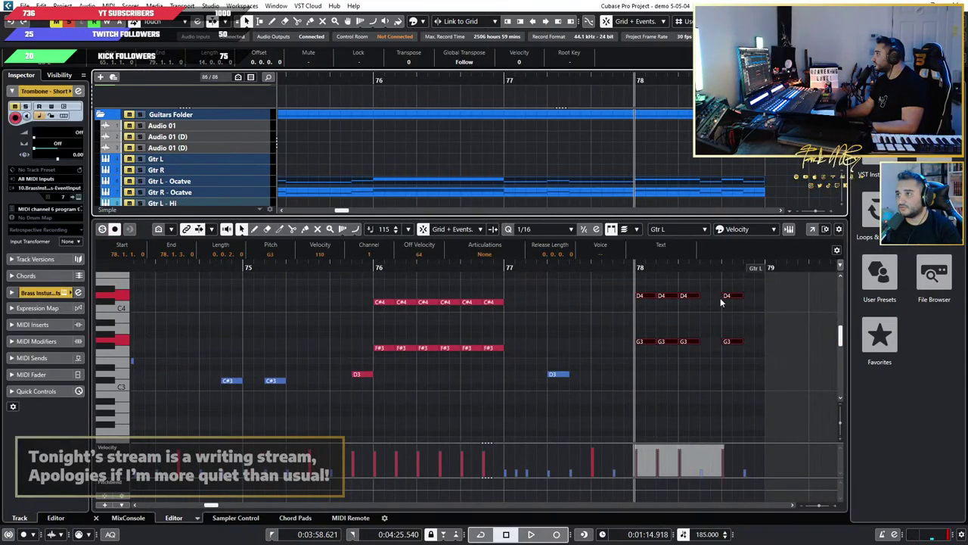
Step: Reopen the French Harp clip and move its bar 78 notes from G3 to D4, including the D3 and B2 notes, one bar later
scroll(653, 156, down, 6)
scroll(652, 152, down, 20)
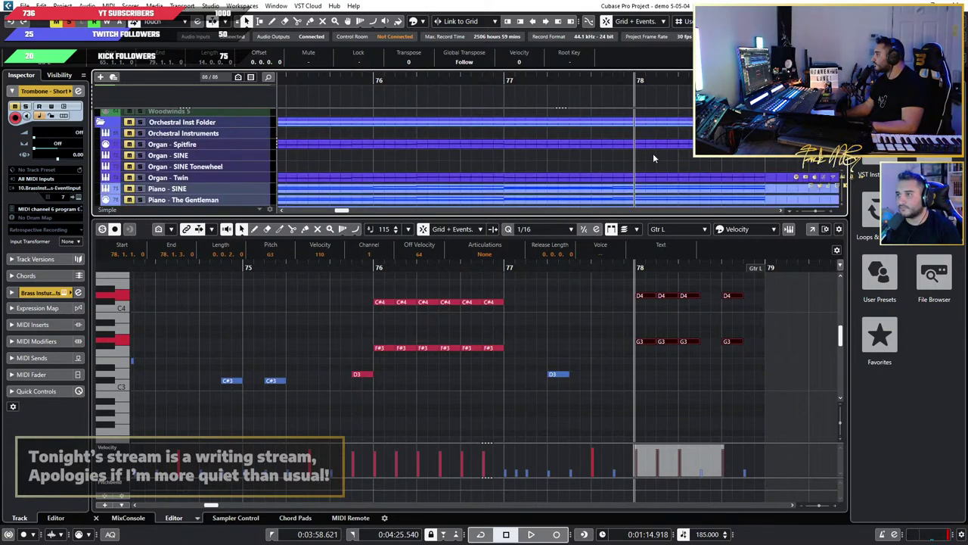
click(647, 133)
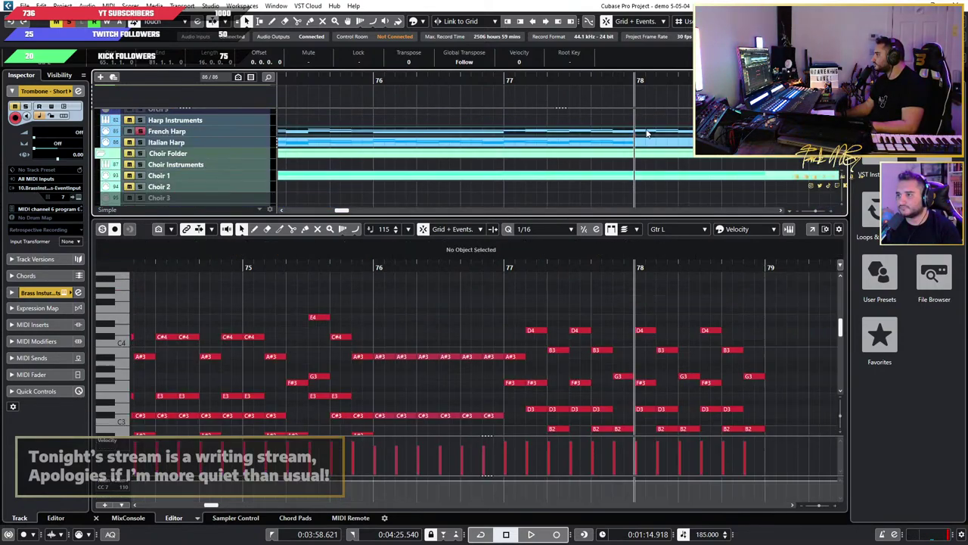
scroll(786, 331, down, 2)
scroll(704, 338, right, 2)
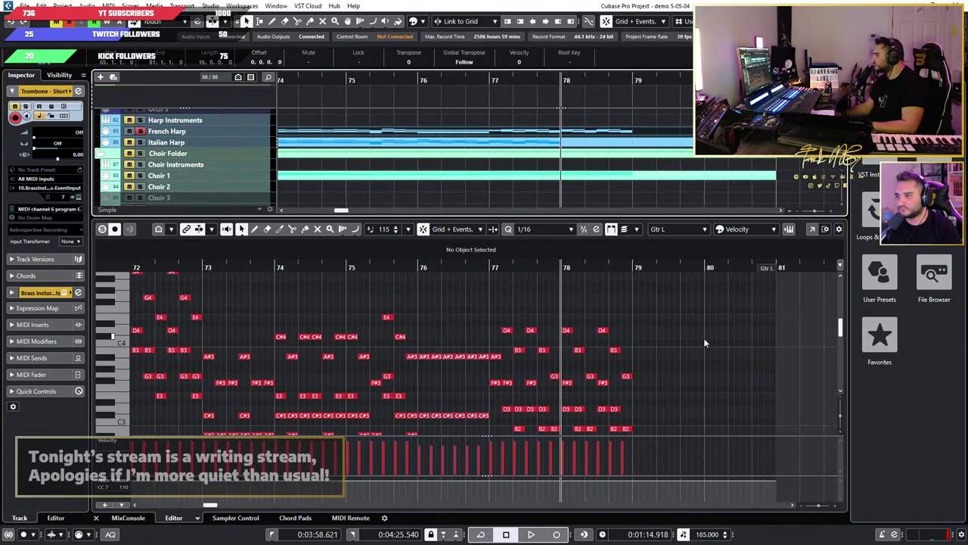
scroll(647, 329, up, 2)
drag(667, 308, 498, 434)
key(ctrl+Right)
key(ctrl+Right)
key(ctrl+Right)
key(ctrl+Right)
key(ctrl+Right)
key(ctrl+Right)
key(ctrl+Right)
key(ctrl+Right)
key(ctrl+Right)
key(ctrl+Right)
key(ctrl+Right)
key(ctrl+Right)
key(ctrl+Right)
key(ctrl+Right)
key(ctrl+Right)
key(ctrl+Right)
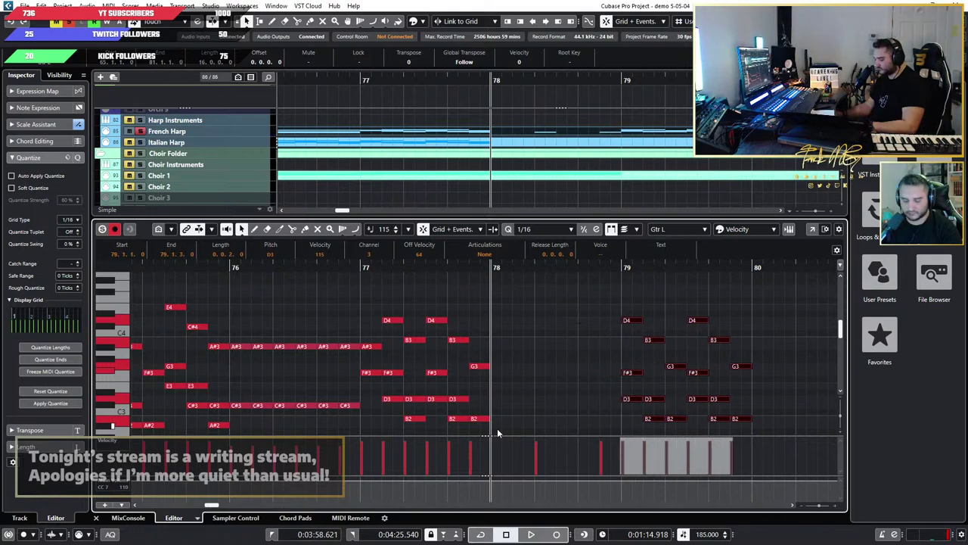
Step: Paste the copied guitar D4 and G3 notes at bar 78 of the French Harp and play the passage
key(ctrl+v)
key(space)
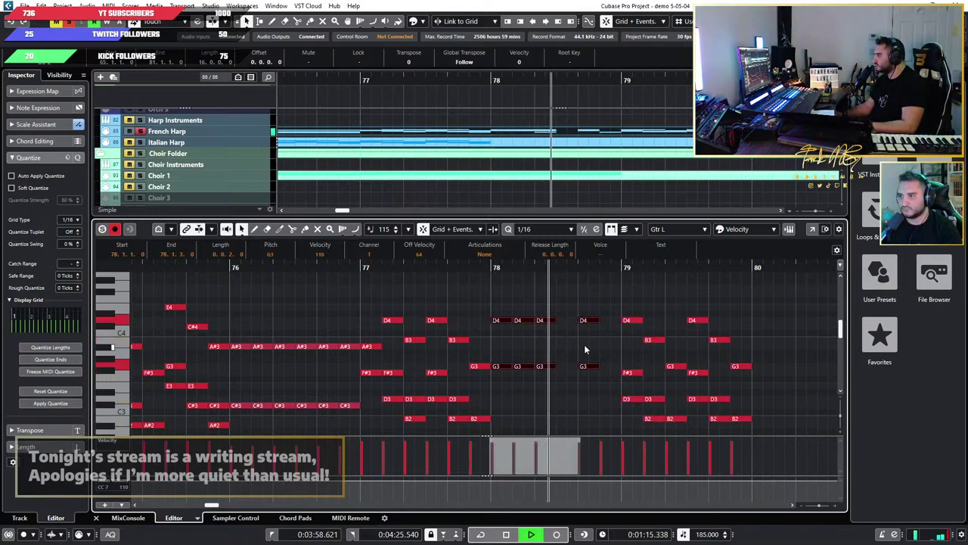
key(space)
scroll(591, 406, down, 2)
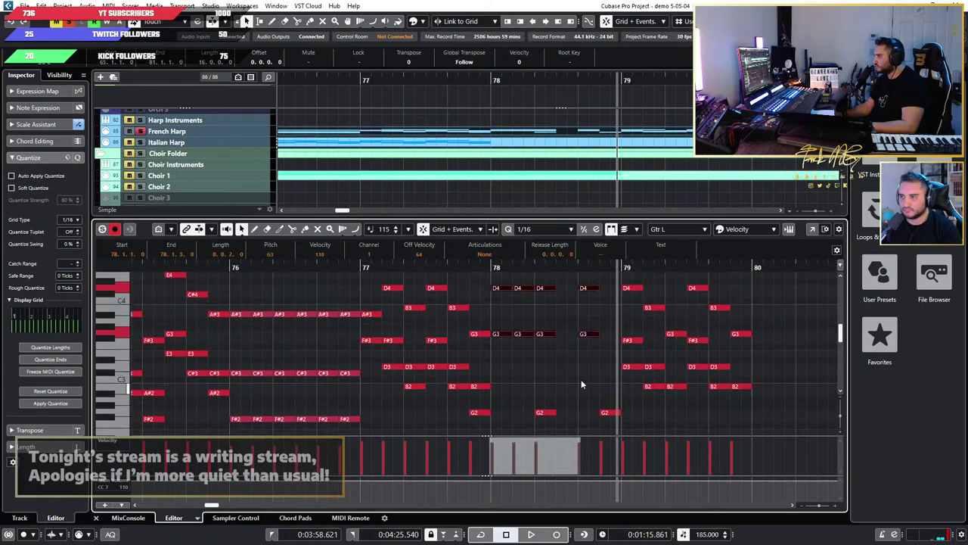
click(258, 267)
key(space)
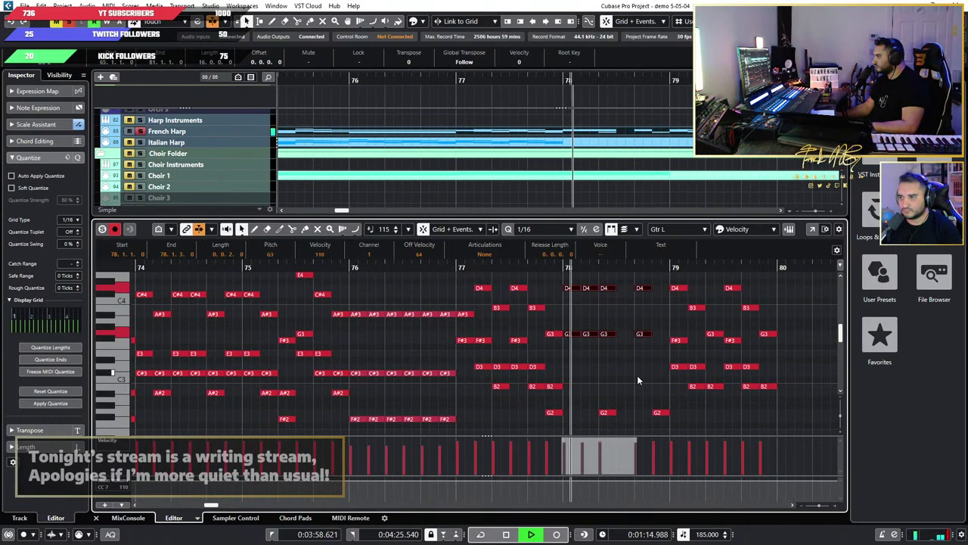
key(space)
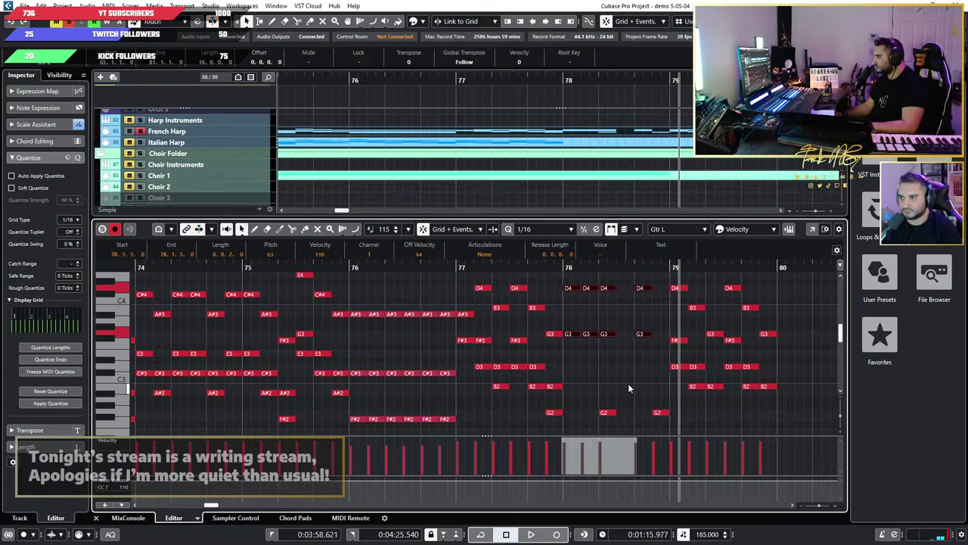
Step: Repeat the G2 bass note under each French Harp chord from the start of bar 78 and delete the leftover G2 at the bar's end
scroll(623, 406, up, 2)
click(608, 406)
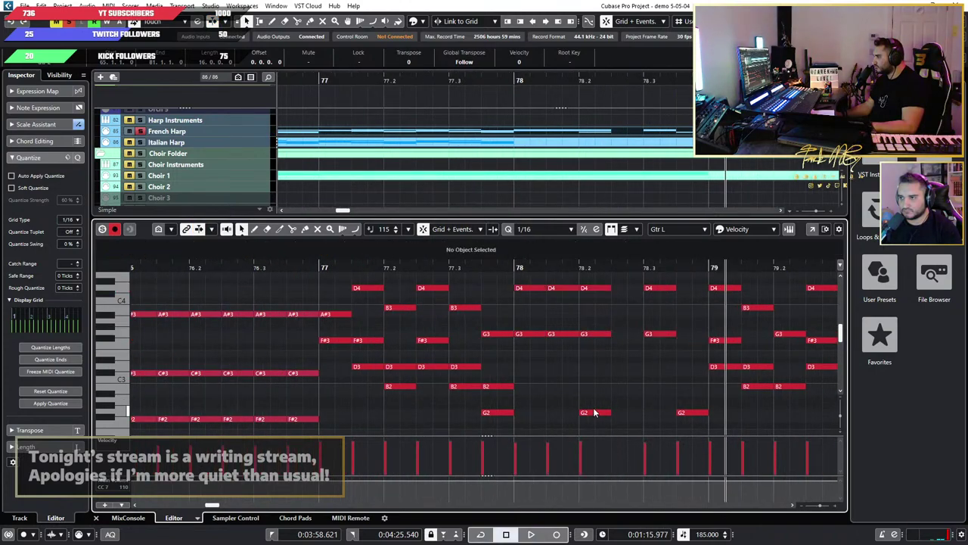
scroll(587, 406, up, 3)
scroll(585, 404, down, 3)
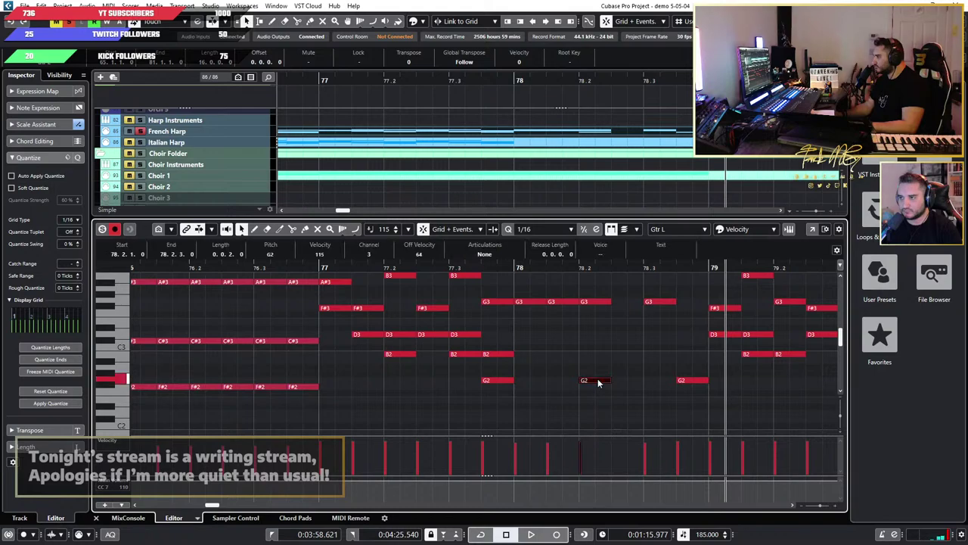
drag(595, 382, 530, 382)
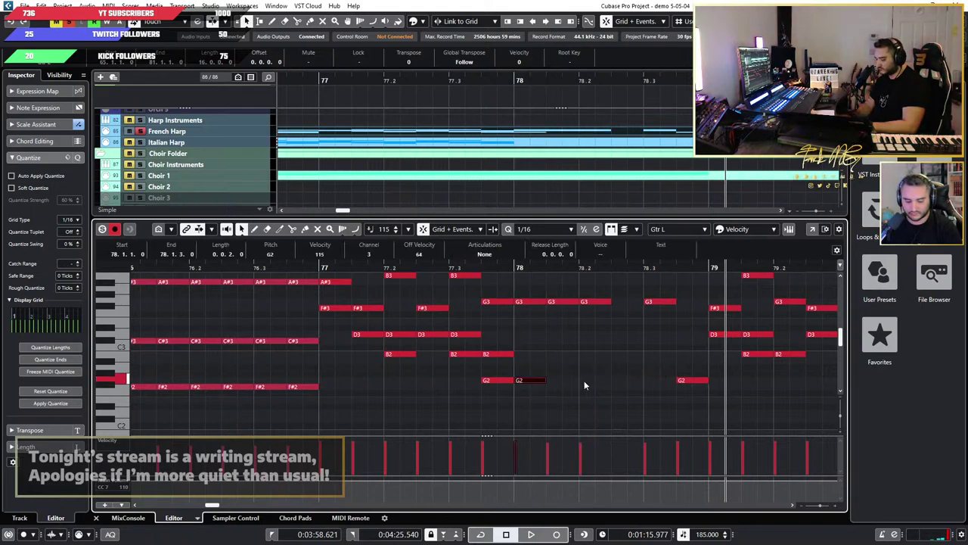
key(alt+d)
key(alt+d)
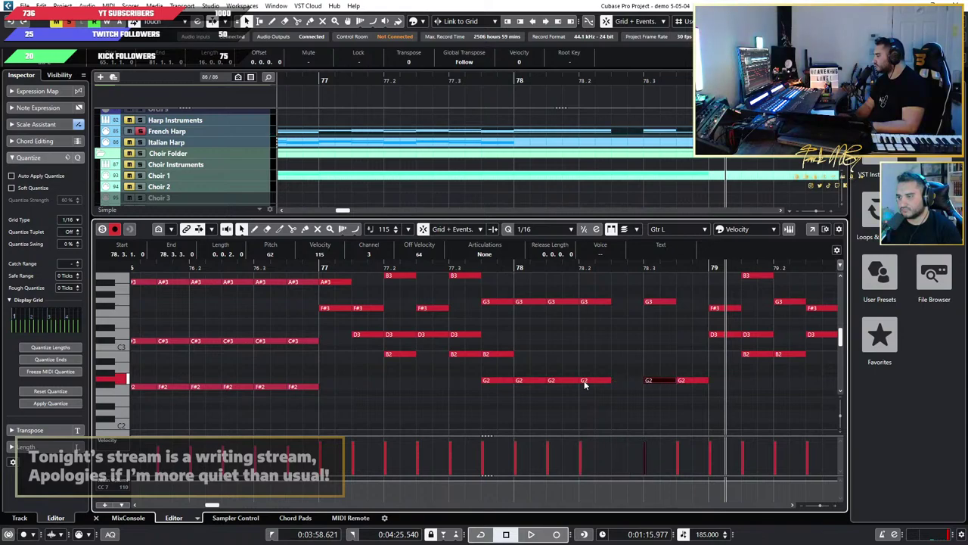
click(701, 384)
key(Delete)
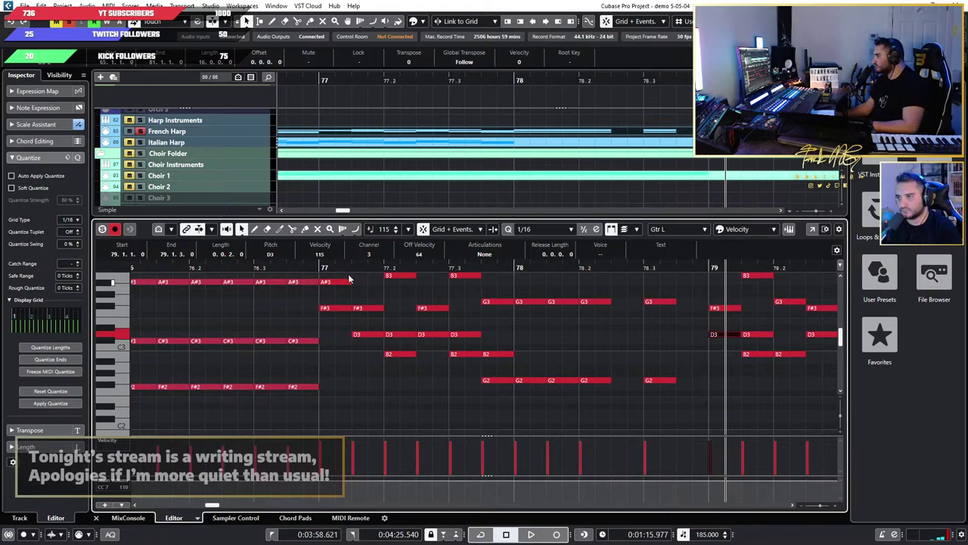
Step: Play the soloed French Harp through bars 75 to 79 to check the revised chords and the transition into bar 79
key(space)
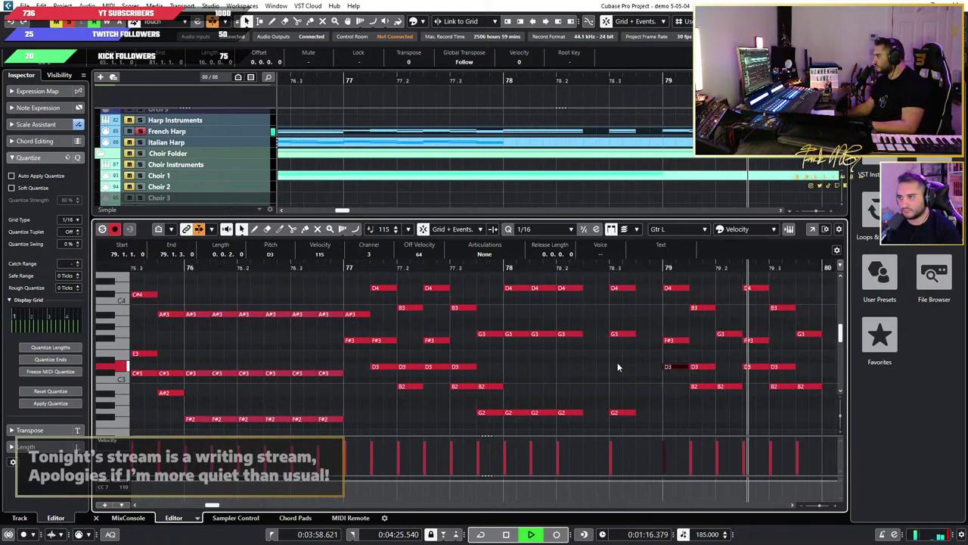
key(space)
scroll(707, 380, down, 2)
scroll(707, 380, up, 2)
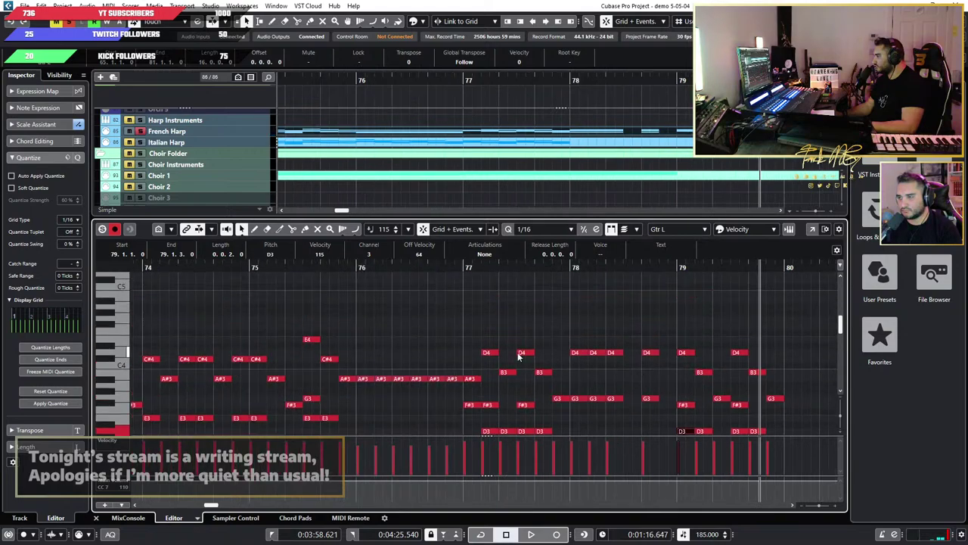
click(198, 271)
key(space)
scroll(612, 362, down, 2)
scroll(612, 362, down, 2)
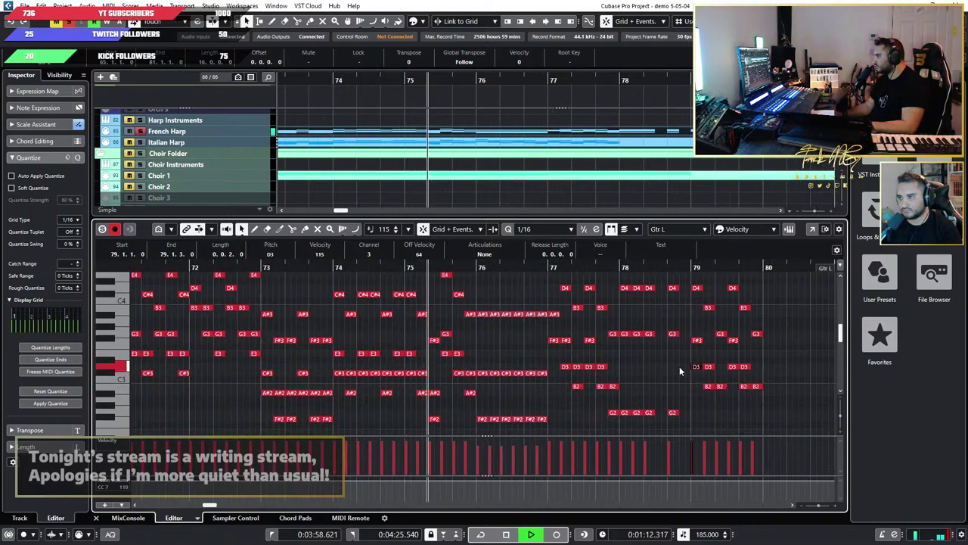
scroll(741, 392, up, 2)
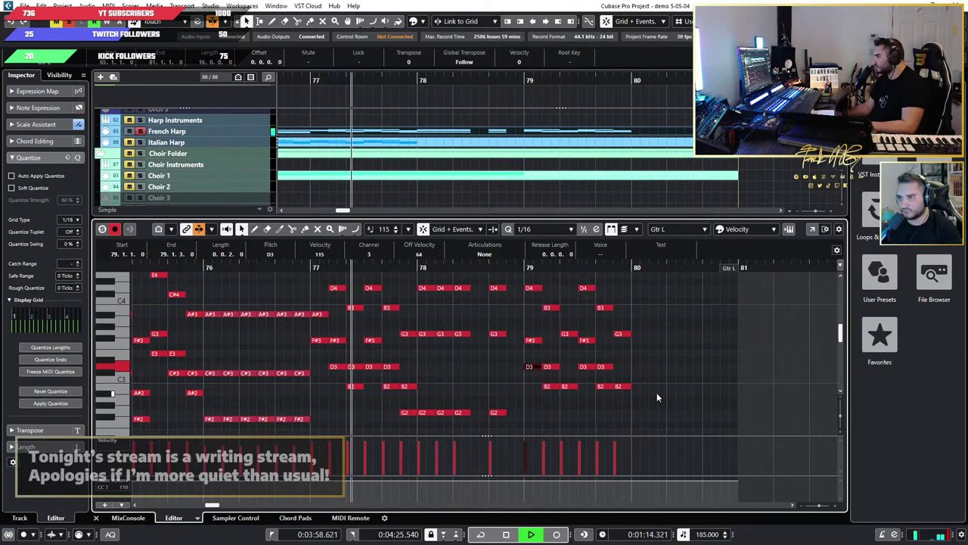
key(space)
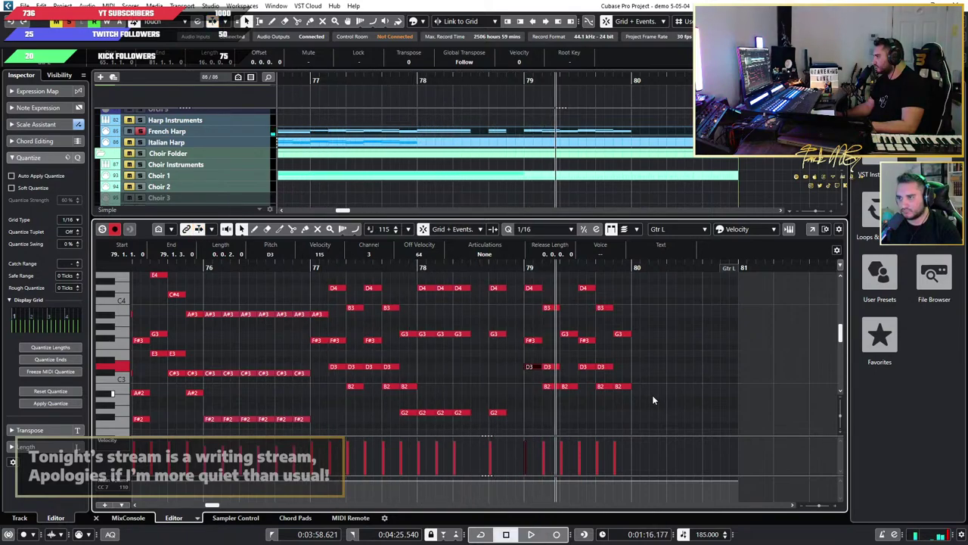
key(space)
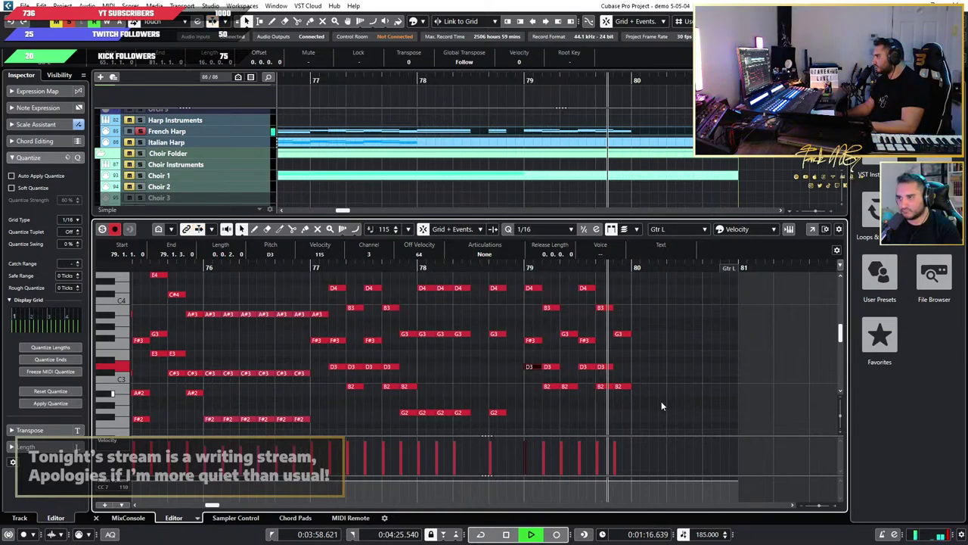
key(space)
Step: Try transposing all French Harp notes in bar 79 down one octave
drag(686, 409, 529, 283)
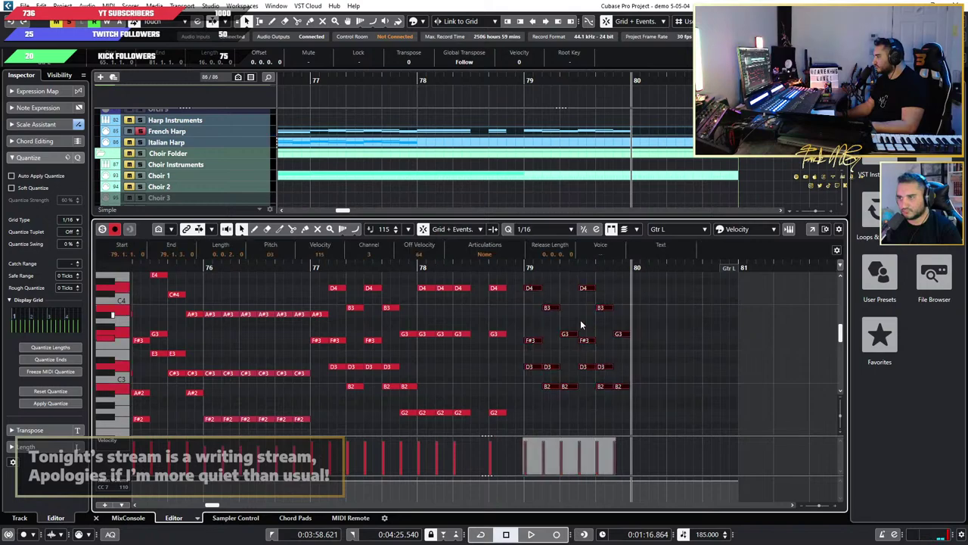
key(shift+Down)
key(shift+Up)
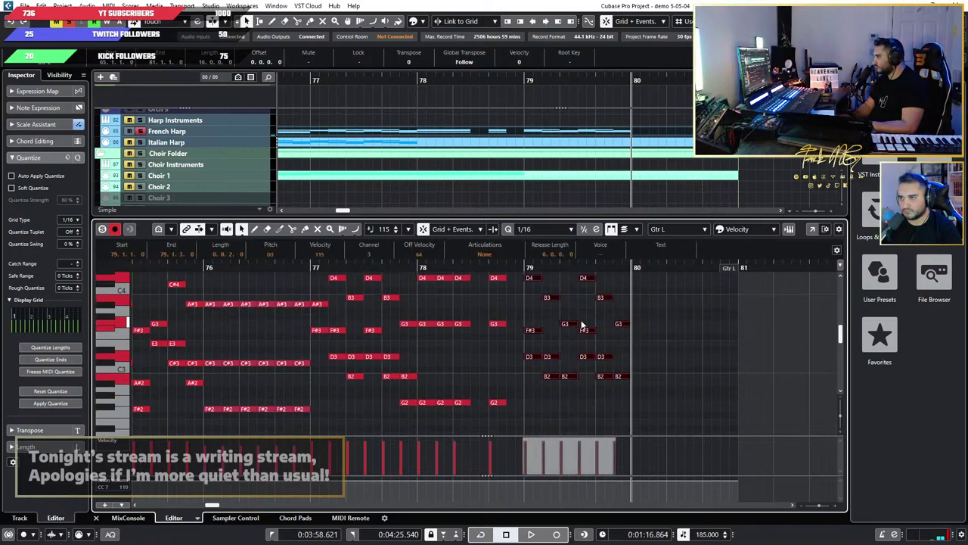
Step: Lower the selected harp notes in bar 79 by one scale step and play back the passage from bar 76
key(Down)
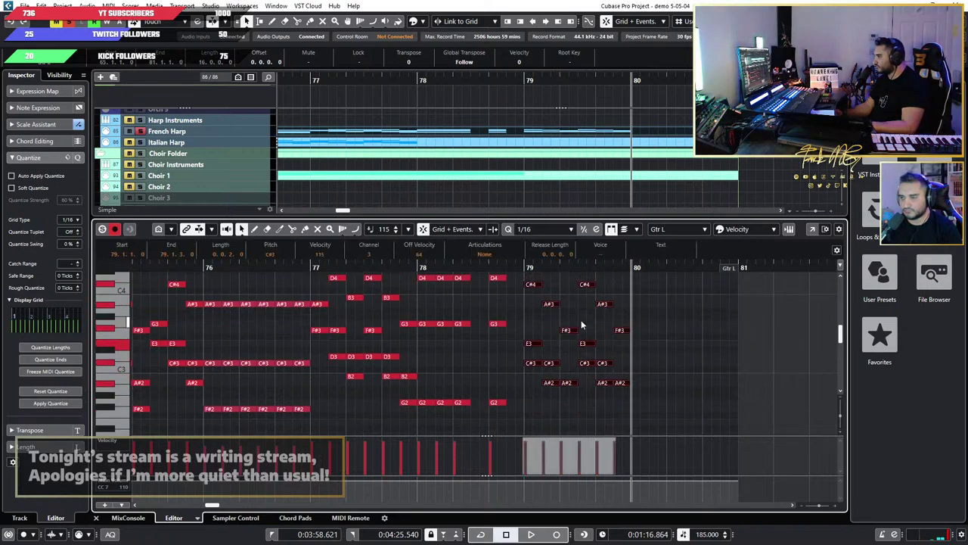
click(525, 268)
key(space)
key(space)
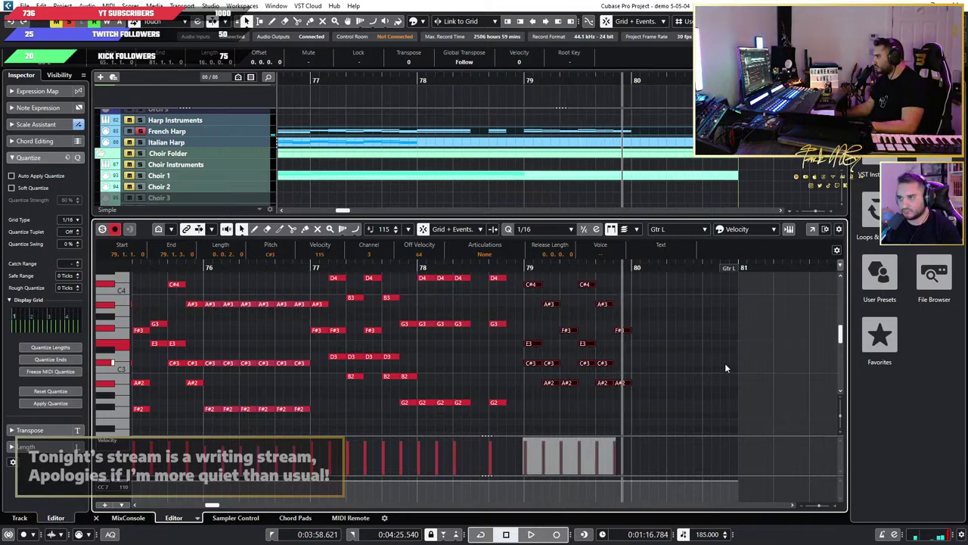
click(653, 398)
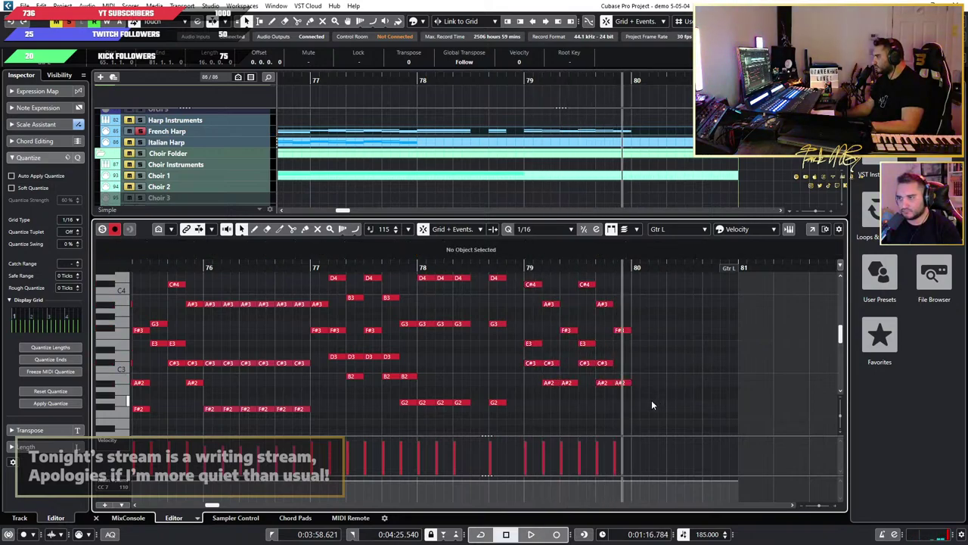
click(205, 268)
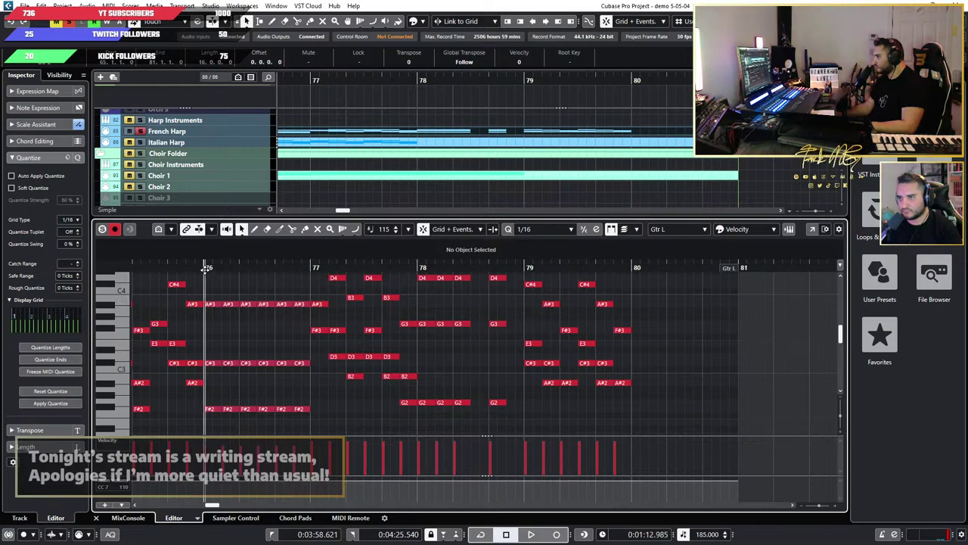
key(space)
scroll(612, 359, left, 2)
scroll(729, 366, up, 1)
scroll(681, 366, right, 2)
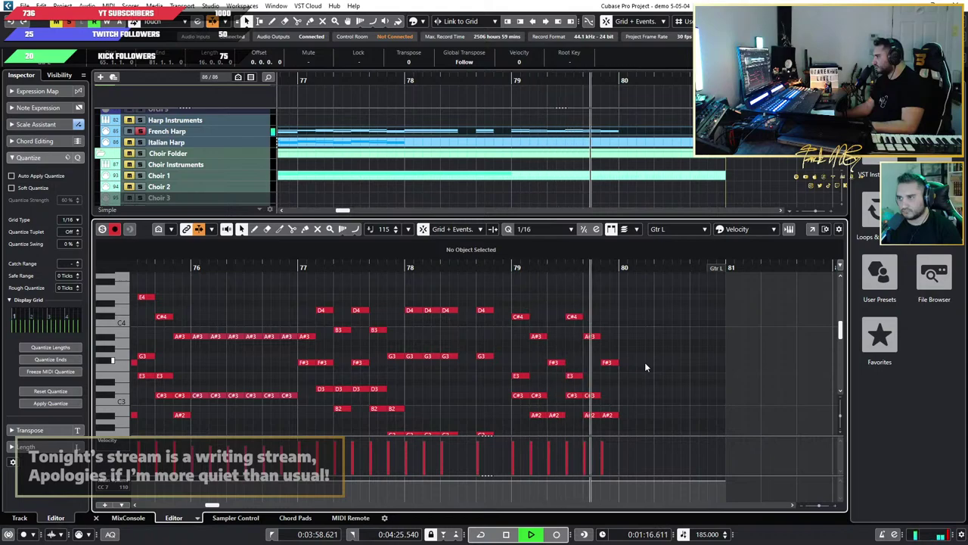
key(space)
Step: Open the Violin - Solo part in the note editor
scroll(651, 142, up, 6)
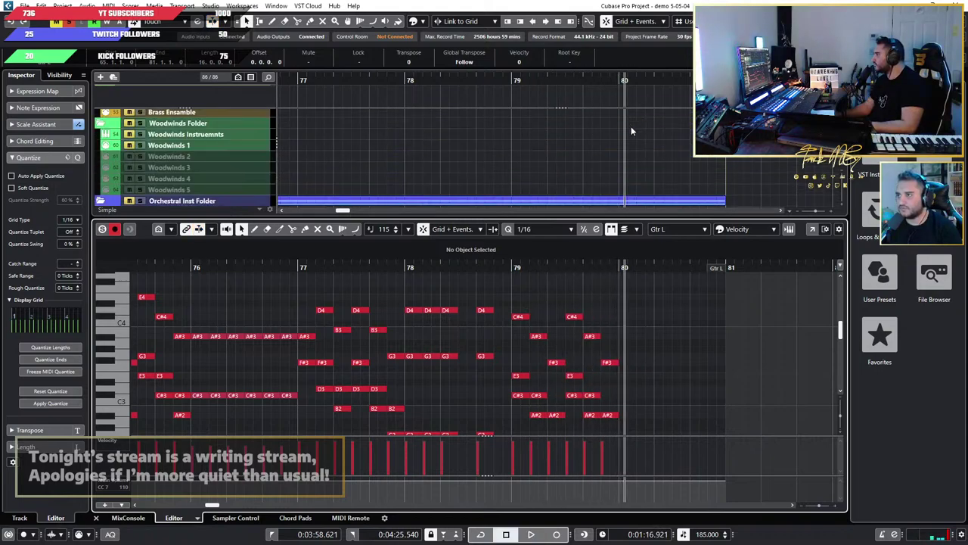
key(g)
scroll(627, 138, up, 5)
scroll(625, 135, up, 3)
scroll(625, 137, down, 4)
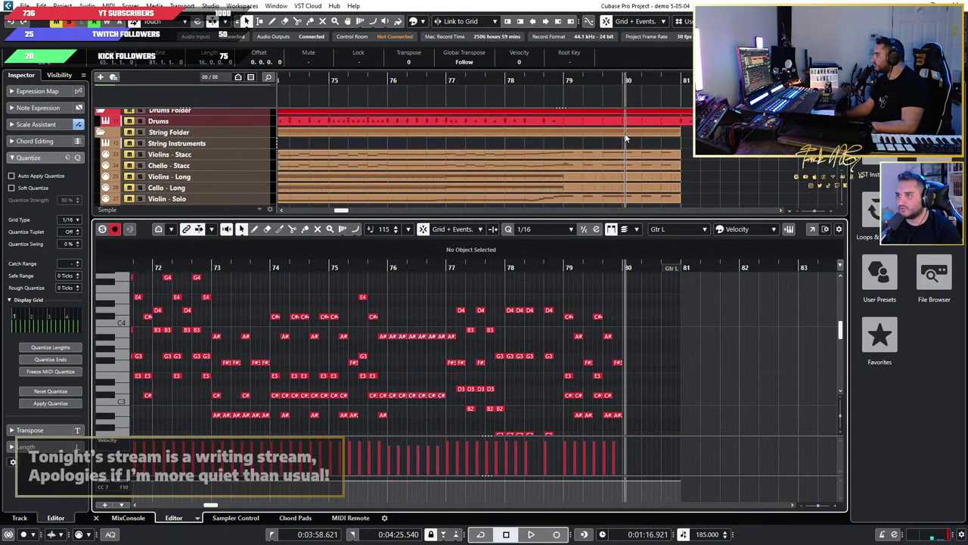
click(536, 152)
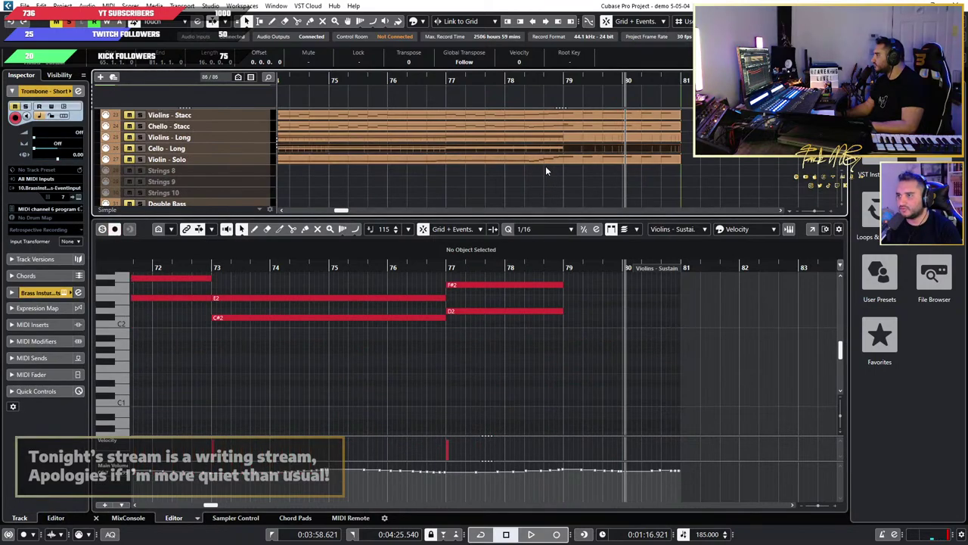
click(545, 163)
scroll(584, 339, up, 3)
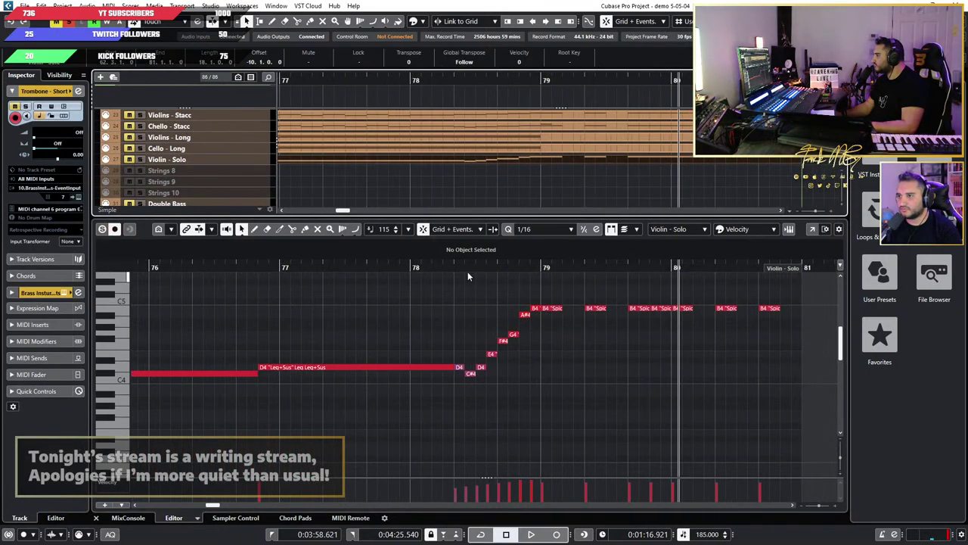
Step: Listen to the Violin - Solo passage leading into the rising run in bar 78 and the repeated B4 notes
click(467, 277)
key(space)
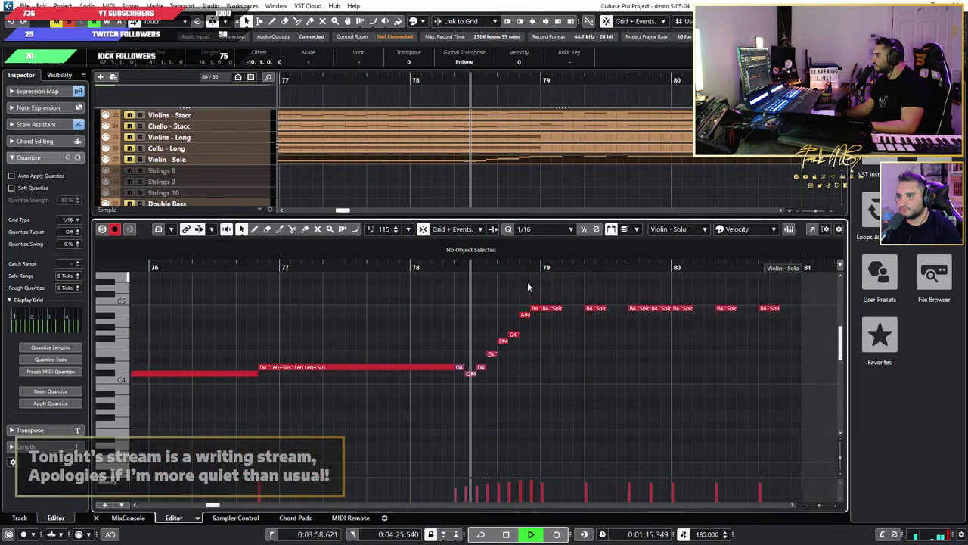
click(229, 267)
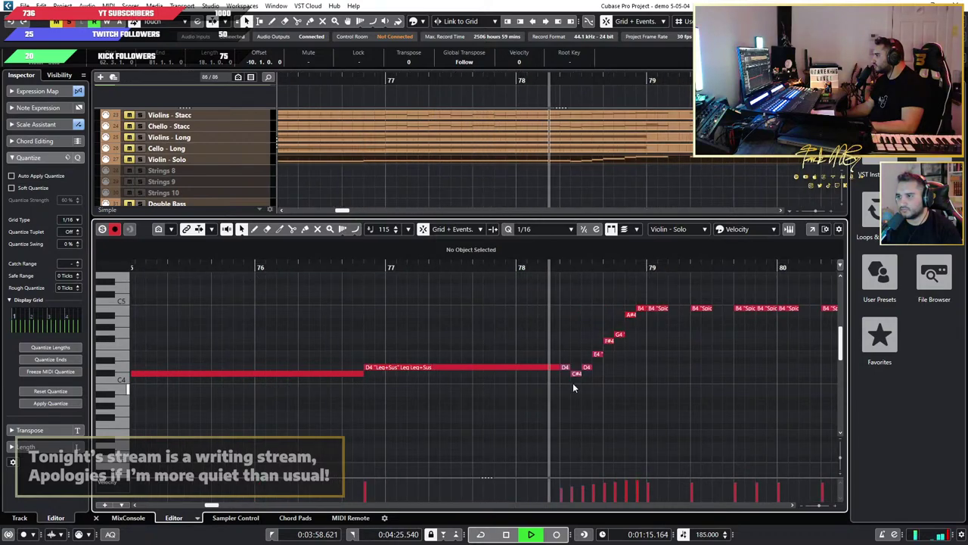
scroll(627, 383, down, 3)
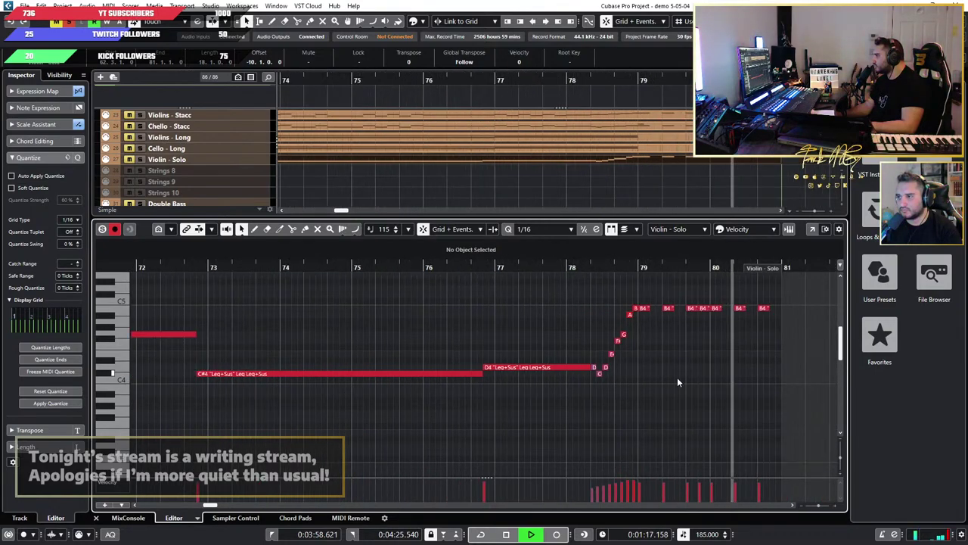
key(space)
scroll(720, 361, down, 3)
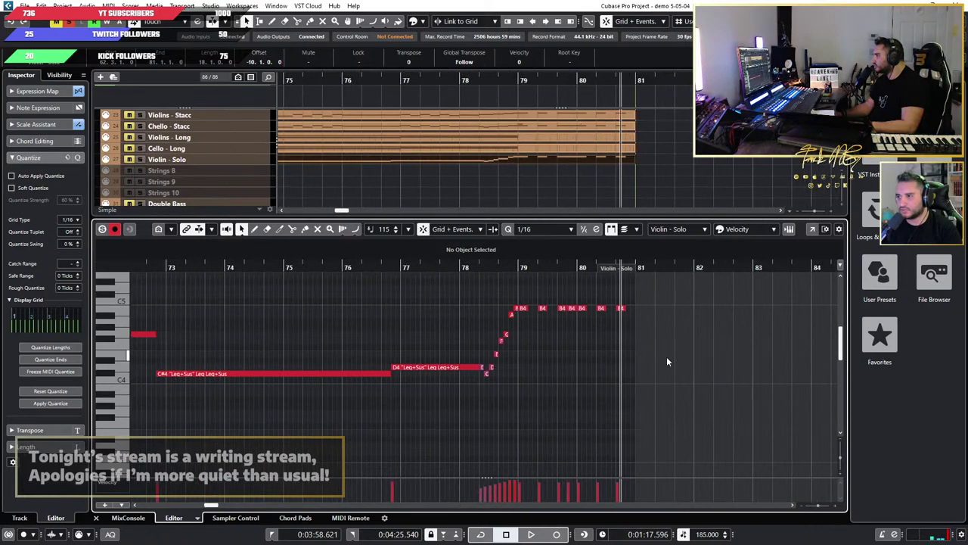
drag(665, 356, 521, 304)
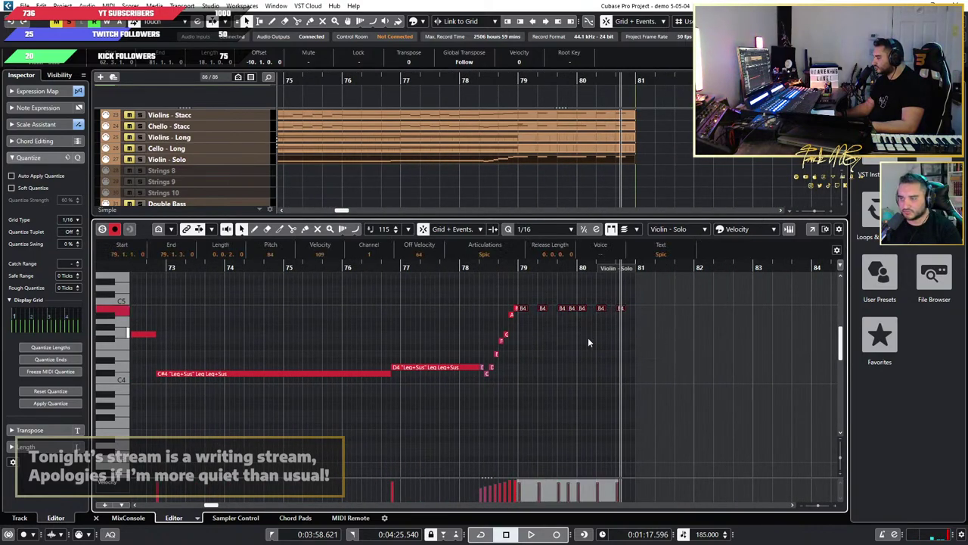
scroll(588, 341, up, 3)
scroll(476, 364, up, 3)
click(446, 389)
scroll(433, 405, up, 3)
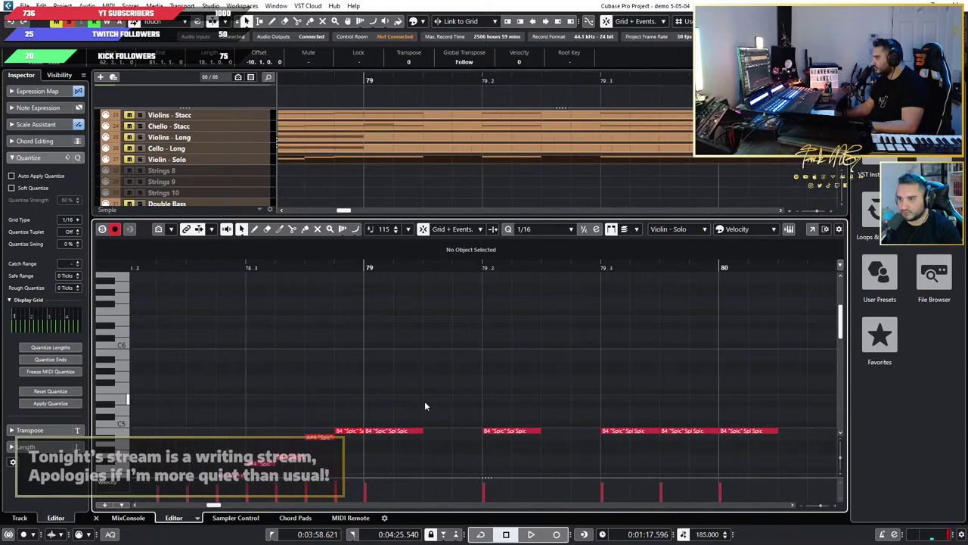
Step: Enlarge the track area and copy the Violin - Solo notes from 78.2 to the part's end, placing the cursor at 78.2
scroll(529, 189, down, 2)
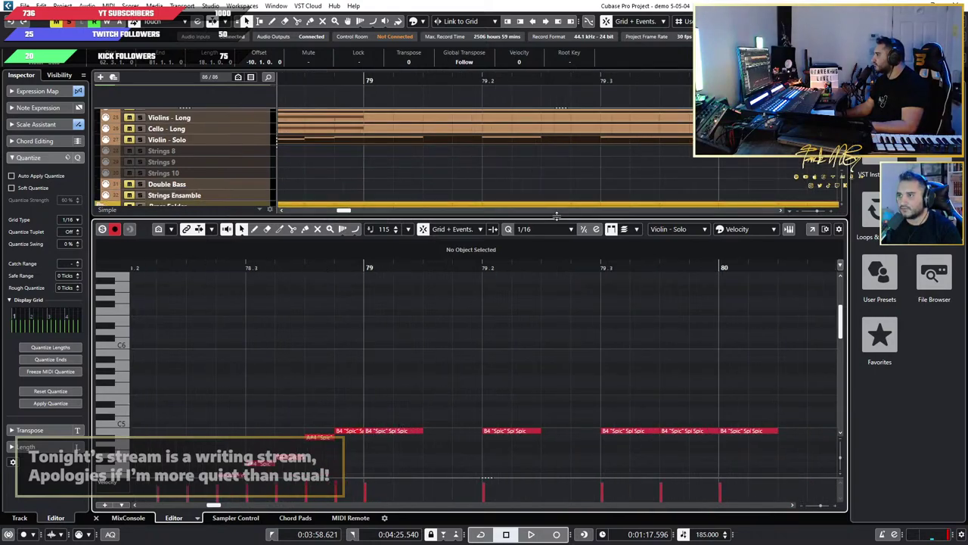
drag(557, 219, 555, 331)
scroll(577, 231, down, 3)
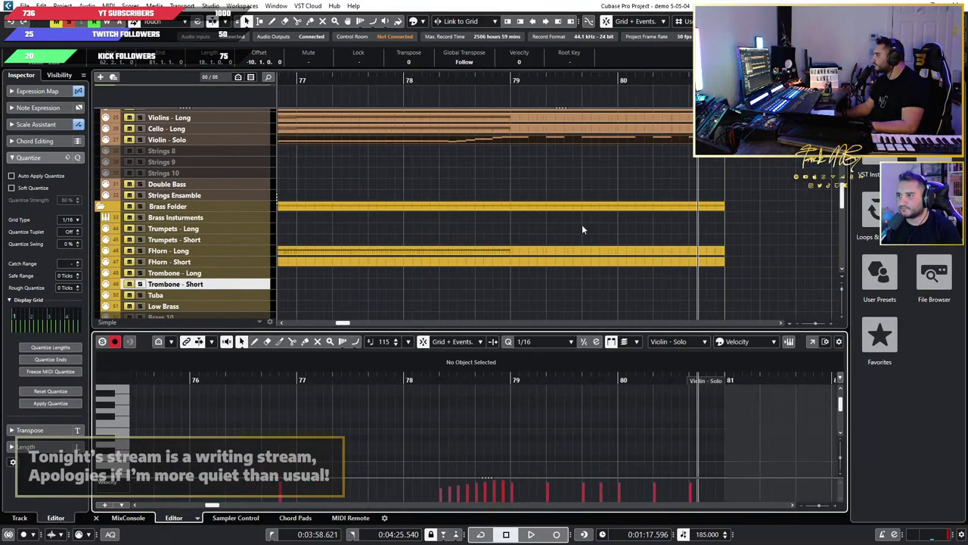
scroll(548, 450, down, 2)
drag(748, 428, 453, 448)
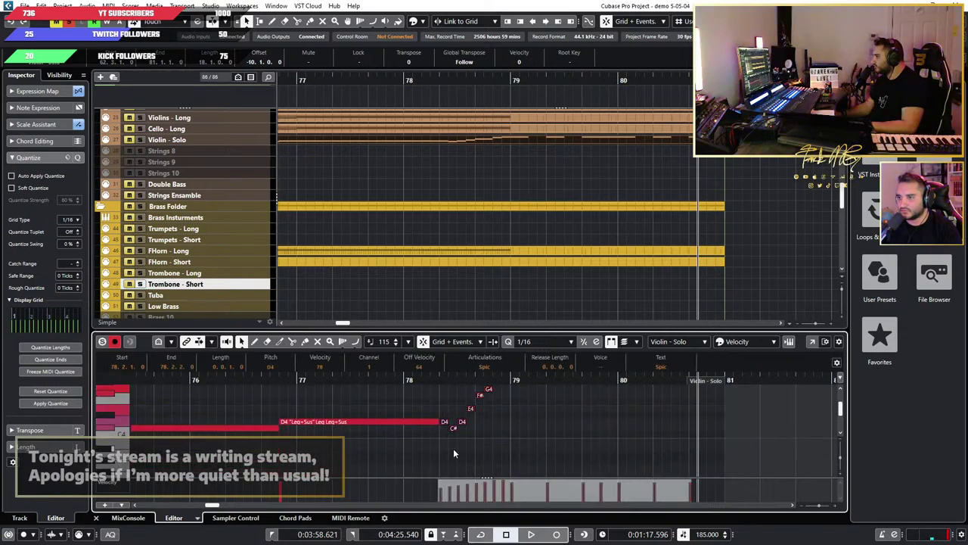
click(440, 381)
Step: Try the copied Violin - Solo notes in the Italian Harp part from 78.2, and undo the paste
scroll(542, 202, down, 10)
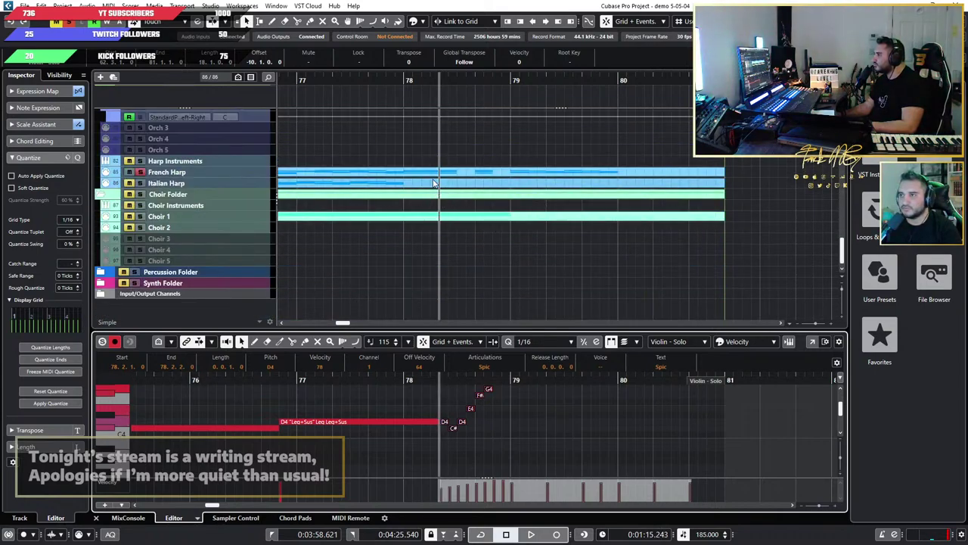
click(474, 317)
click(522, 386)
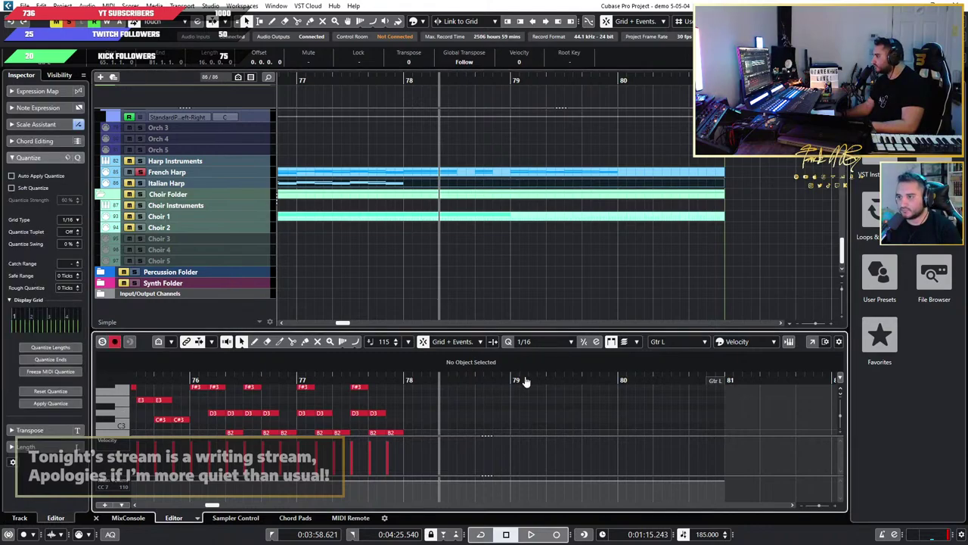
key(ctrl+v)
scroll(466, 404, down, 3)
key(space)
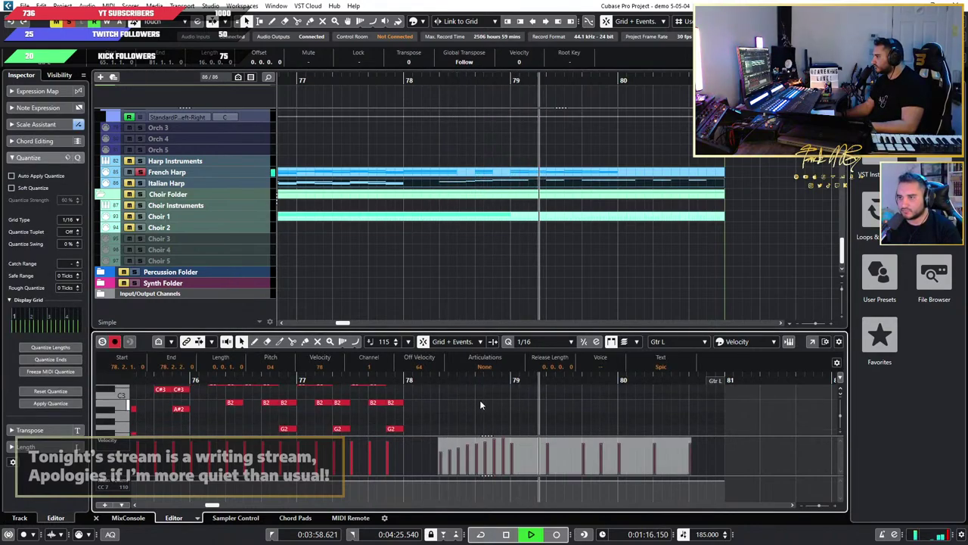
key(space)
key(ctrl+z)
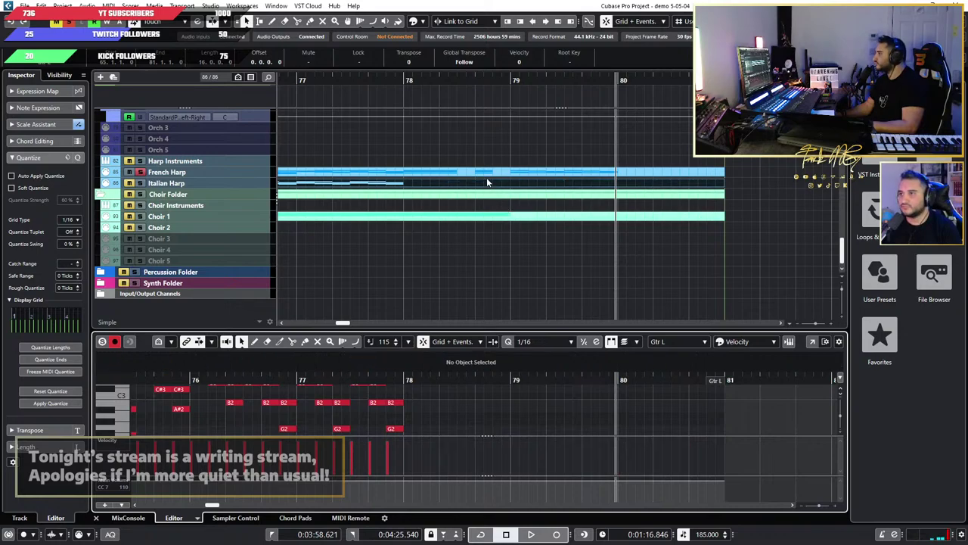
Step: Reopen the Violin - Solo part and set the cursor to the start of its run at 78.2
click(487, 175)
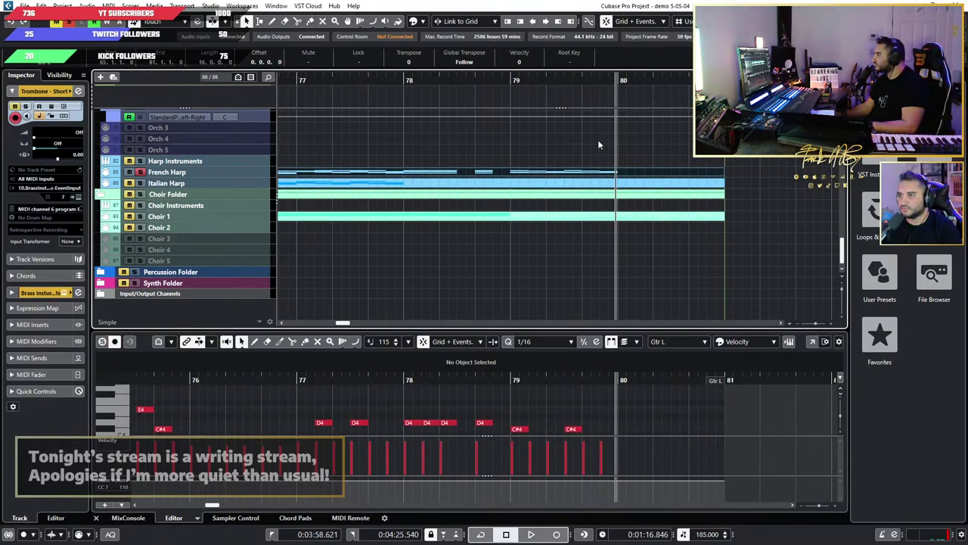
scroll(606, 159, up, 10)
scroll(530, 306, down, 2)
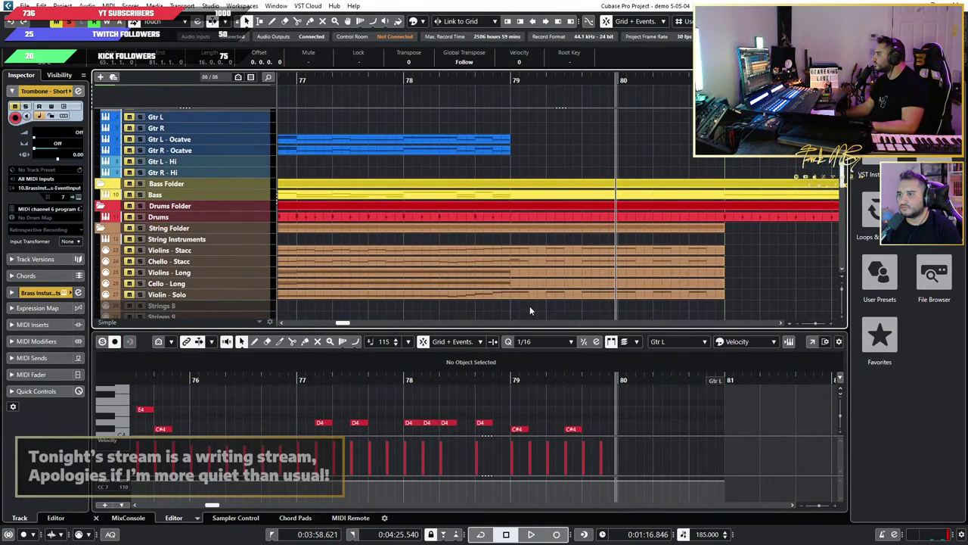
click(430, 294)
scroll(430, 404, up, 3)
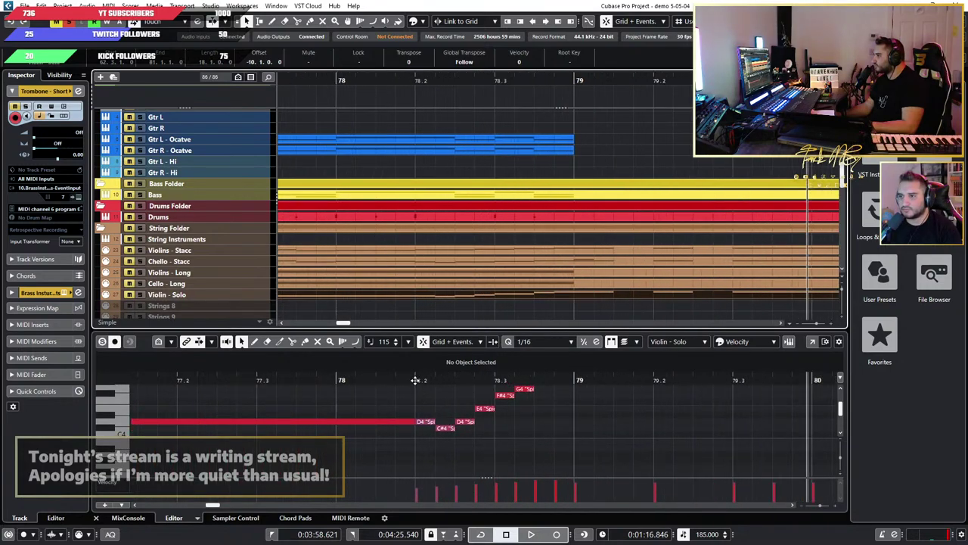
click(415, 380)
Step: Open the French Harp part and enlarge the note editor to show its full chords
scroll(475, 179, down, 10)
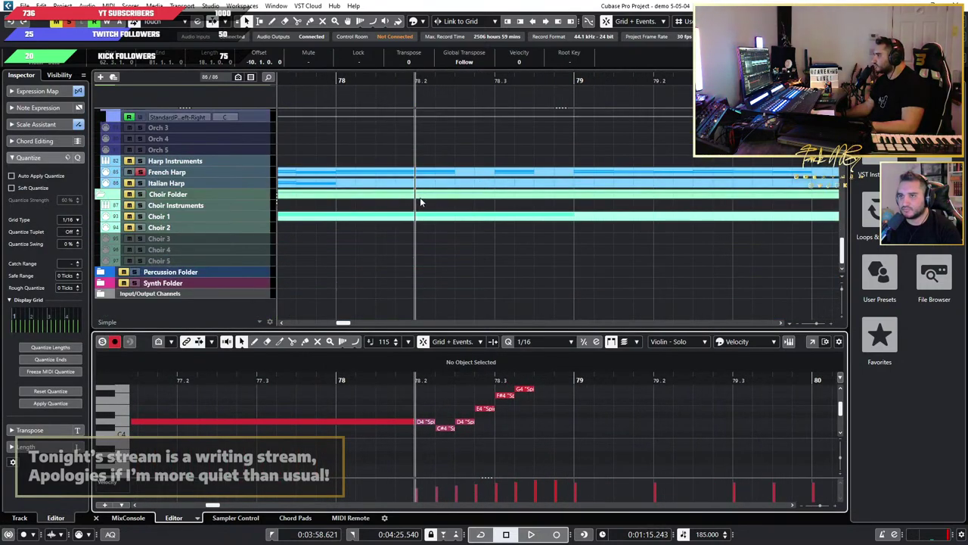
click(422, 173)
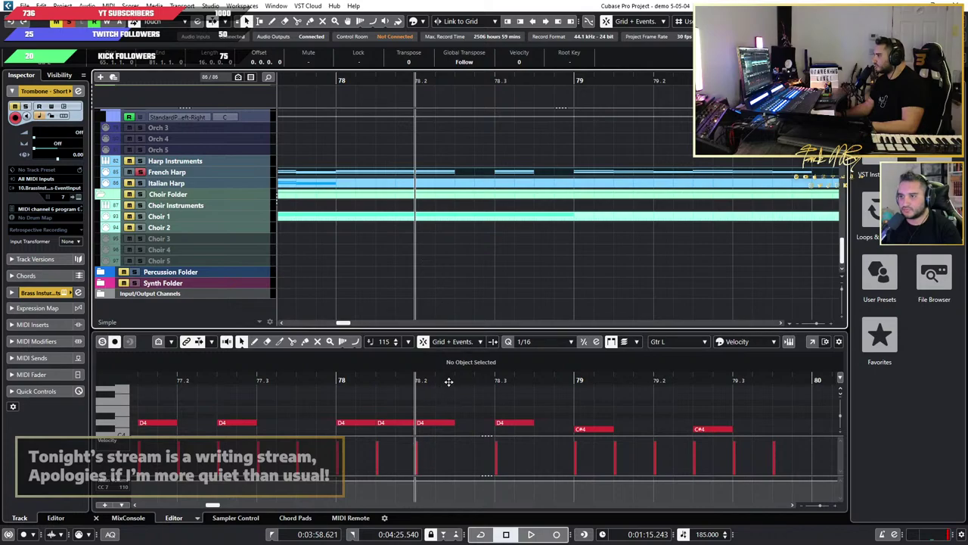
click(538, 367)
scroll(617, 403, down, 4)
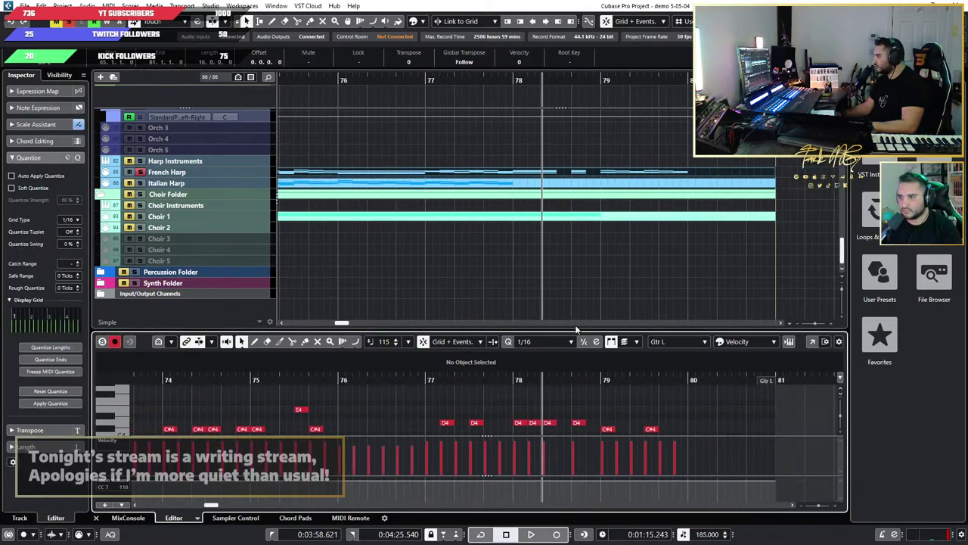
drag(577, 331, 583, 155)
scroll(709, 260, up, 3)
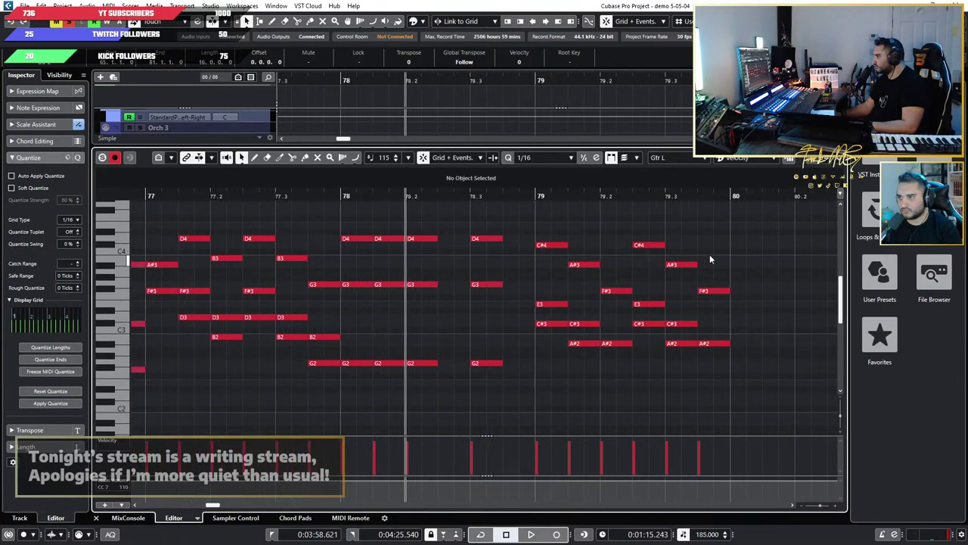
Step: Replace the French Harp notes from 78.2 onward with the copied Violin - Solo notes and play them back
drag(782, 217, 428, 412)
key(Delete)
key(ctrl+v)
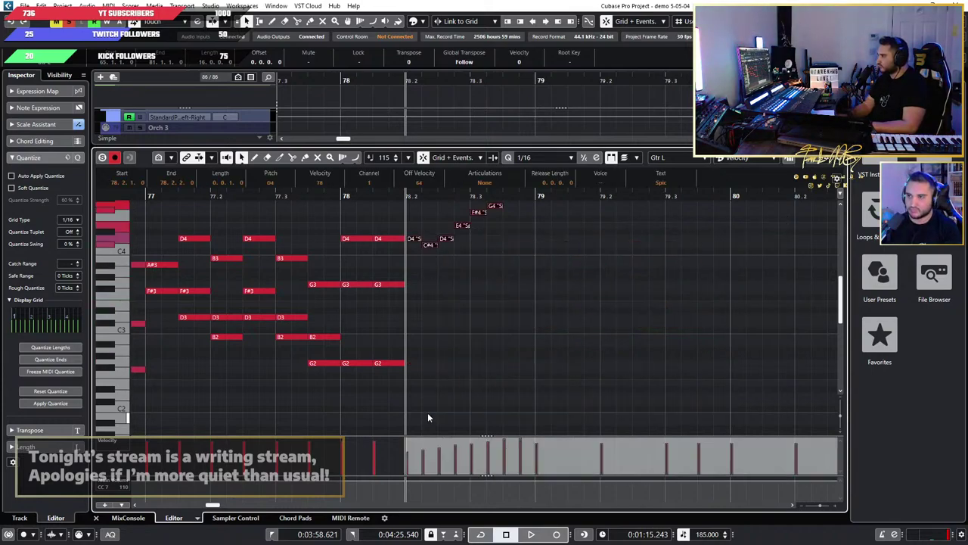
key(space)
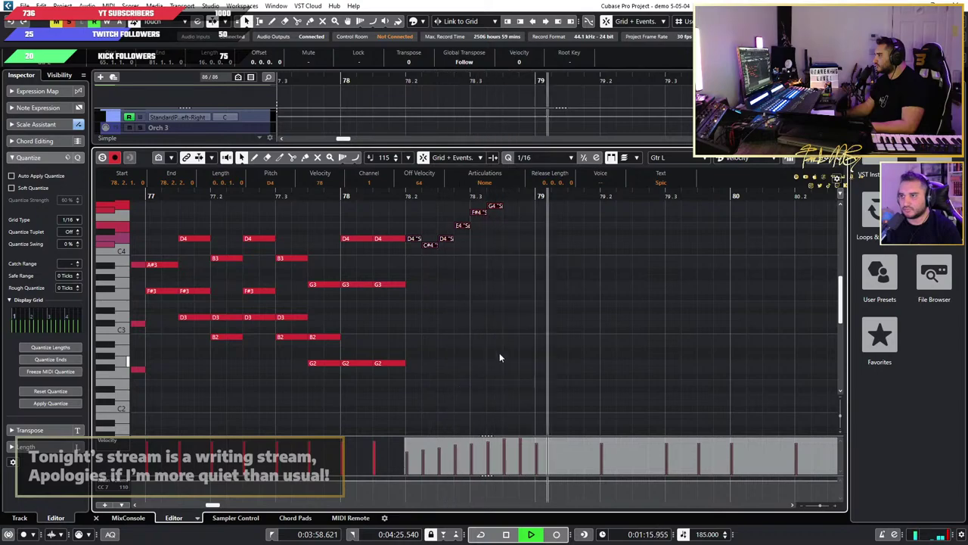
scroll(574, 341, down, 2)
scroll(657, 335, up, 4)
key(space)
scroll(768, 353, down, 1)
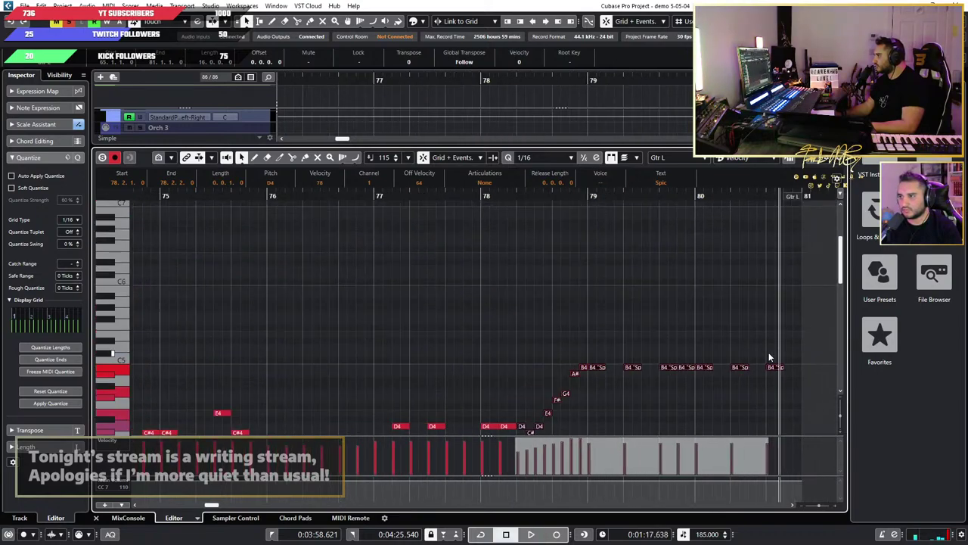
Step: Transpose the pasted French Harp notes down two octaves and listen to the result
scroll(795, 303, down, 3)
drag(814, 223, 525, 322)
key(shift+Down)
key(shift+Down)
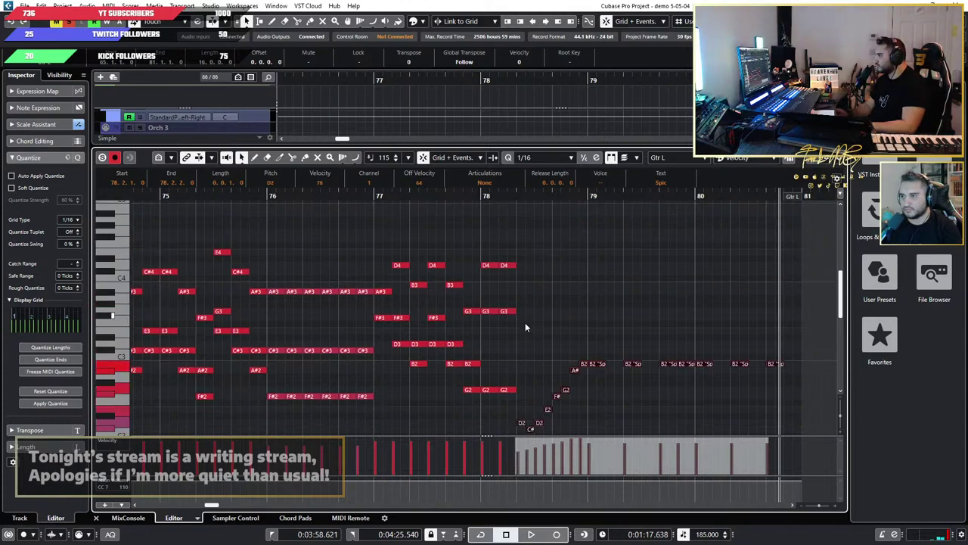
key(space)
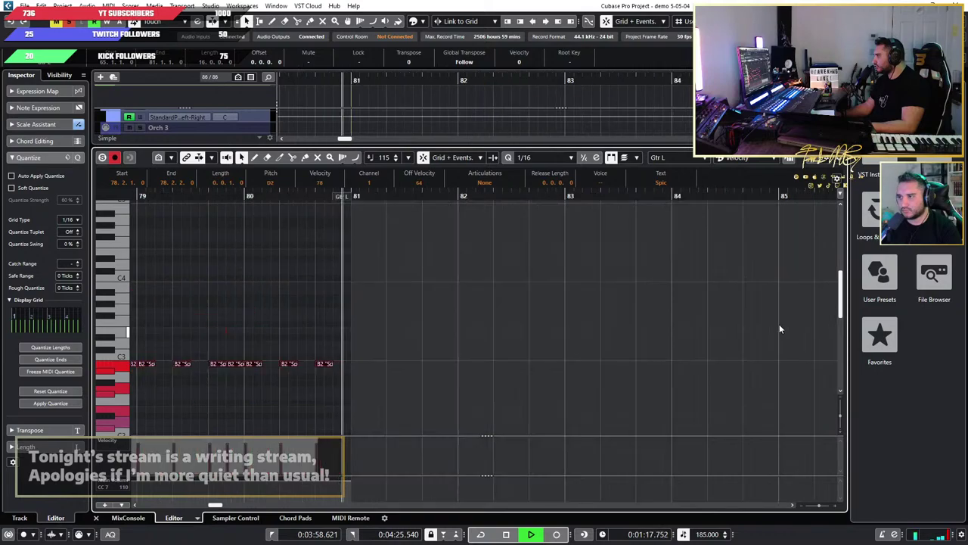
scroll(509, 328, left, 3)
scroll(507, 329, down, 3)
scroll(529, 324, down, 3)
scroll(549, 320, up, 4)
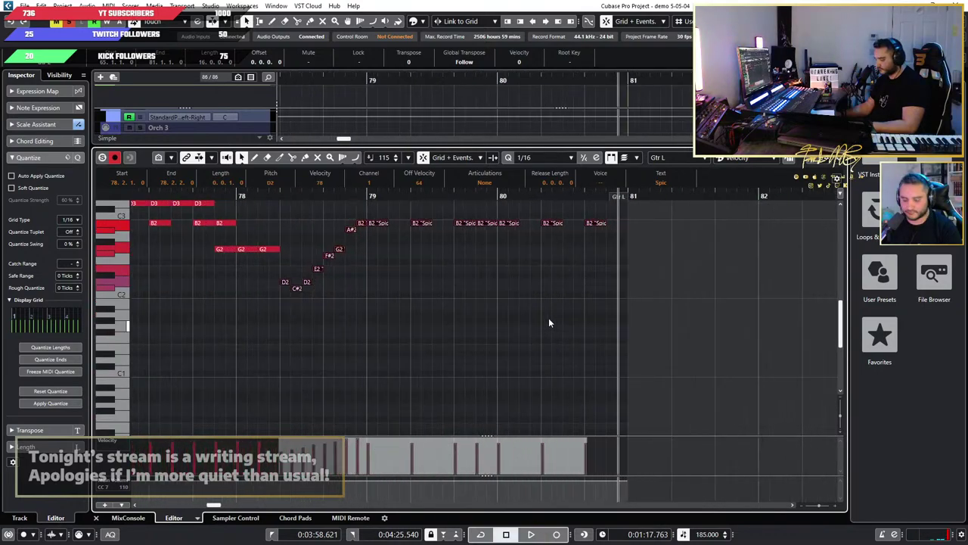
Step: Add a copy of the French Harp run from 78.2 one octave higher and play both octaves back
scroll(378, 295, up, 1)
scroll(364, 272, up, 3)
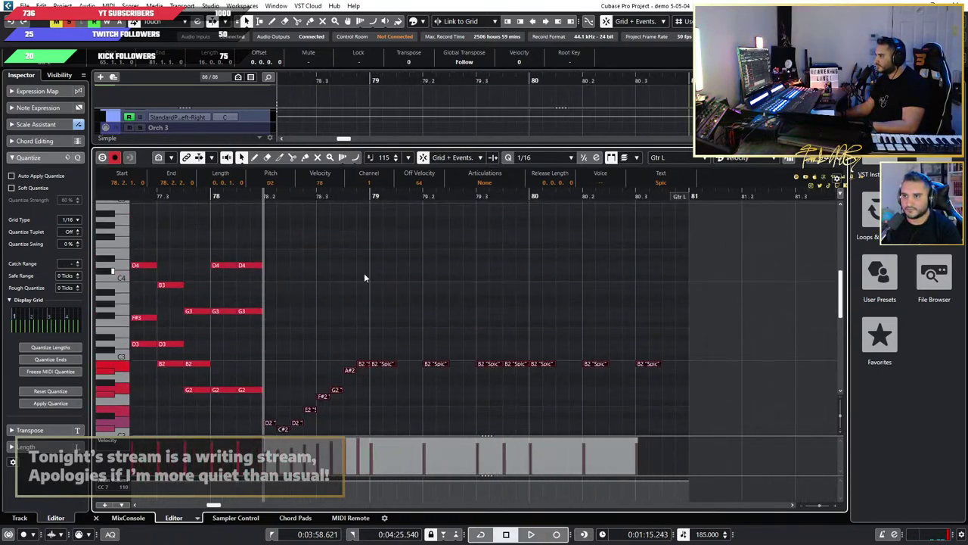
key(space)
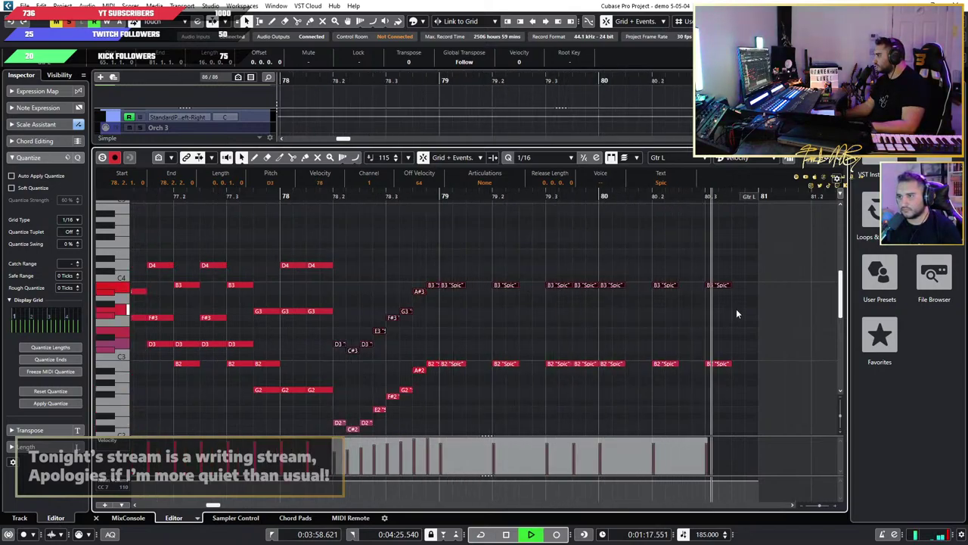
key(space)
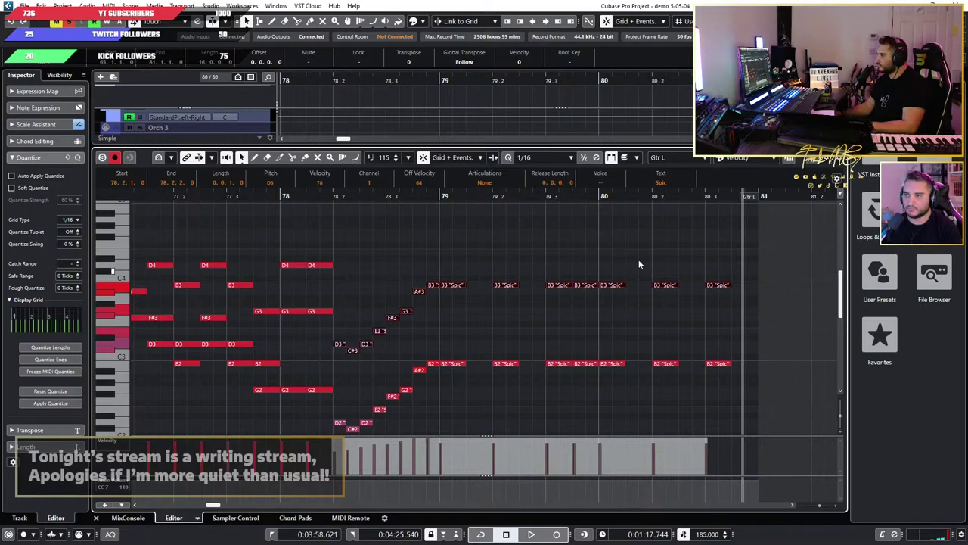
Step: Paste another copy of the run at 78.2, lower it to a harmony starting on F#2, and listen to the result
click(334, 197)
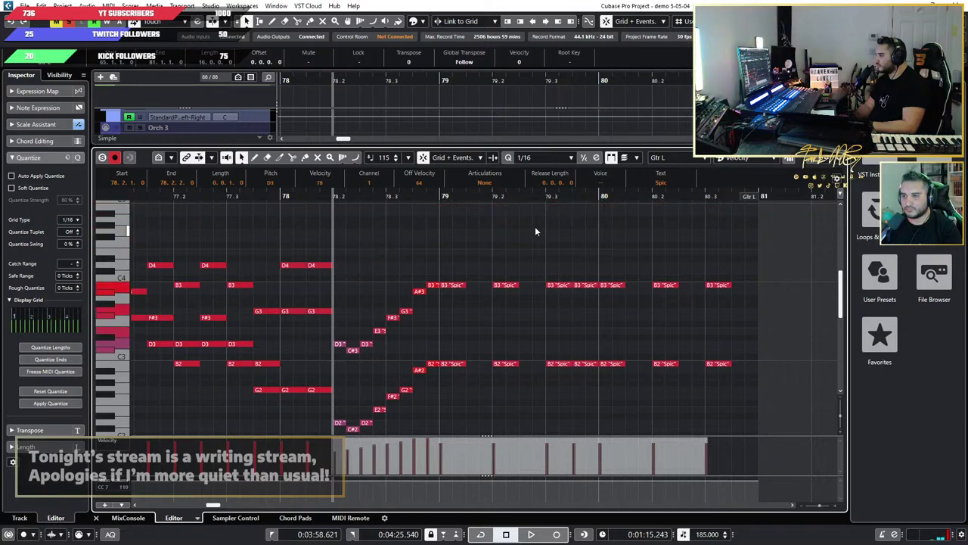
key(Down)
key(Down)
key(Down)
key(Down)
key(Down)
key(Down)
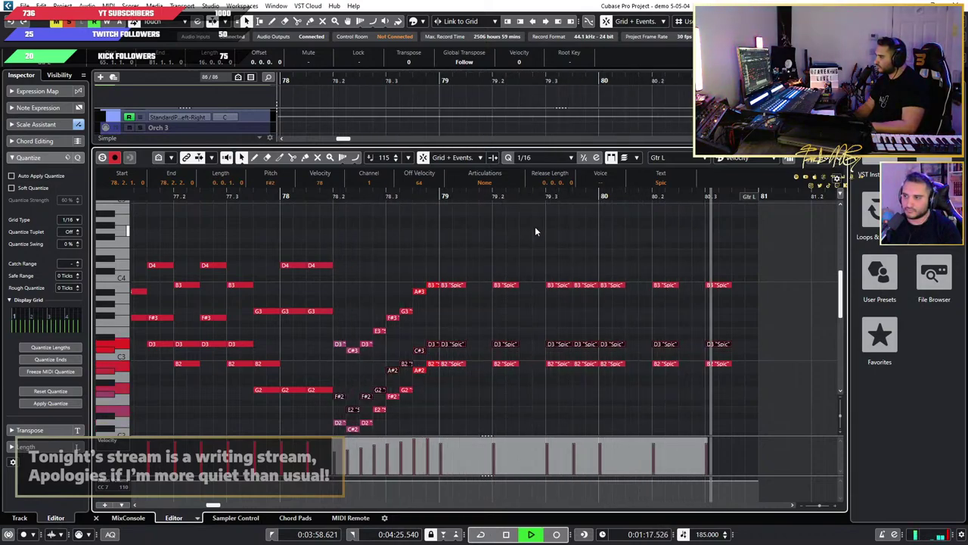
key(space)
Step: Play back the harmonised French Harp run together with the bars leading into it
scroll(421, 322, down, 2)
scroll(420, 322, left, 3)
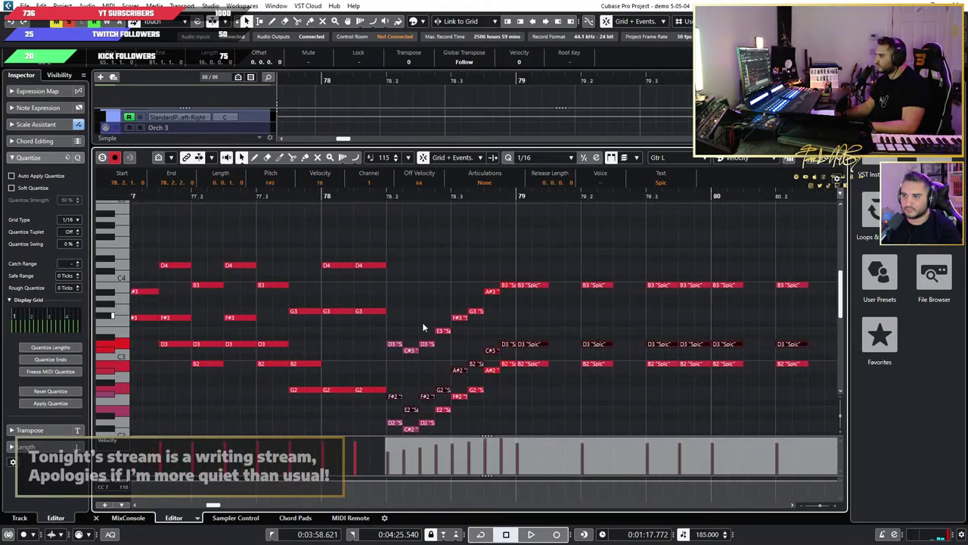
click(266, 194)
scroll(267, 193, left, 2)
key(space)
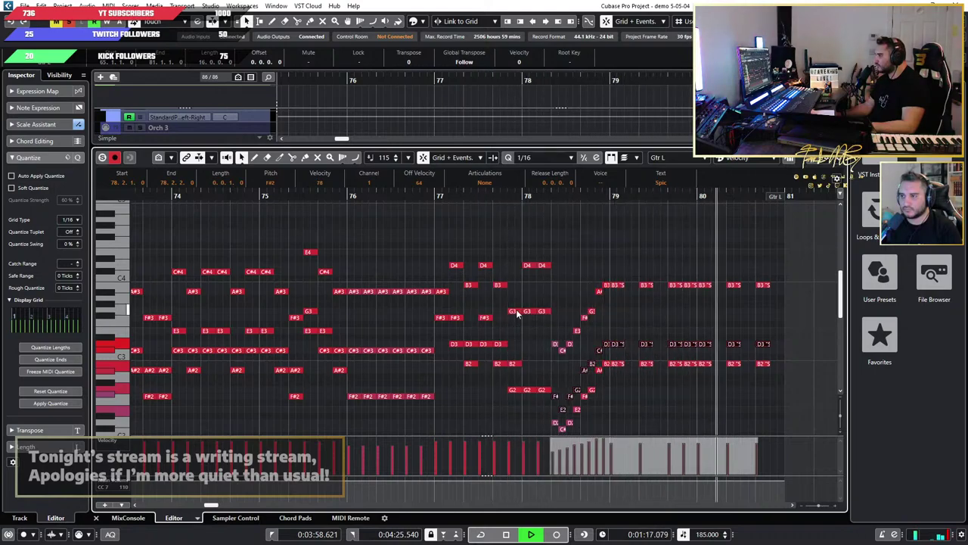
key(space)
scroll(508, 310, up, 2)
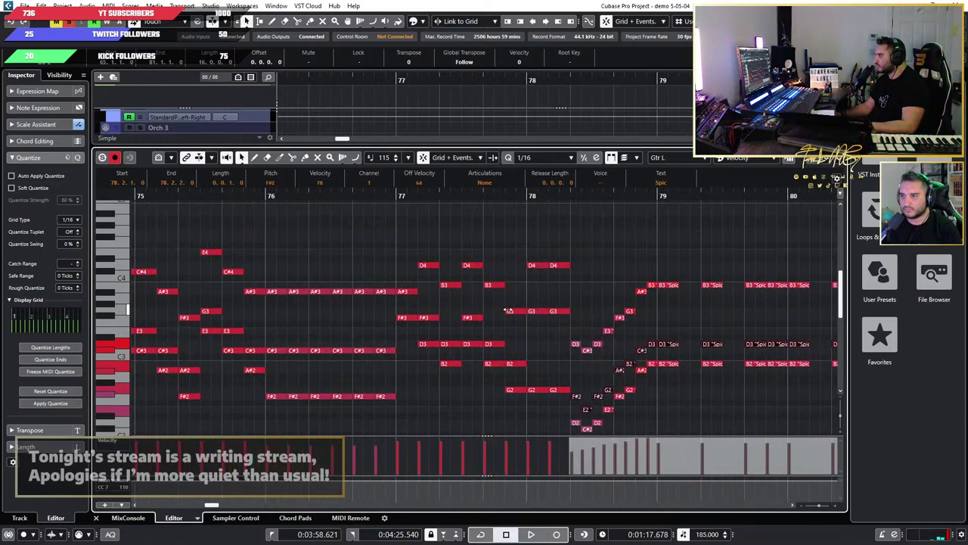
Step: Play the whole French Harp part from just before bar 65 to its end at bar 81
scroll(492, 305, down, 4)
scroll(477, 299, left, 5)
scroll(267, 253, down, 2)
click(309, 195)
key(space)
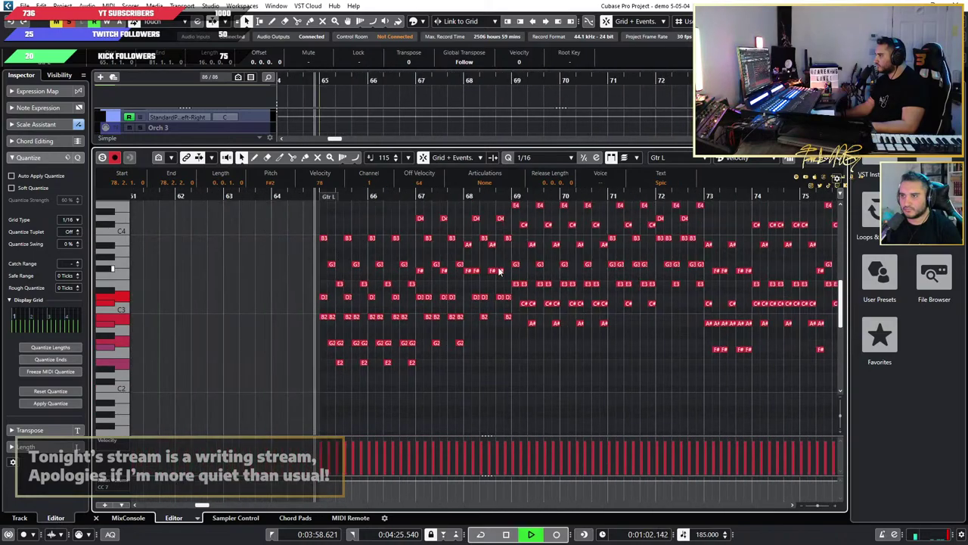
scroll(471, 334, right, 3)
scroll(471, 335, down, 2)
scroll(469, 334, up, 2)
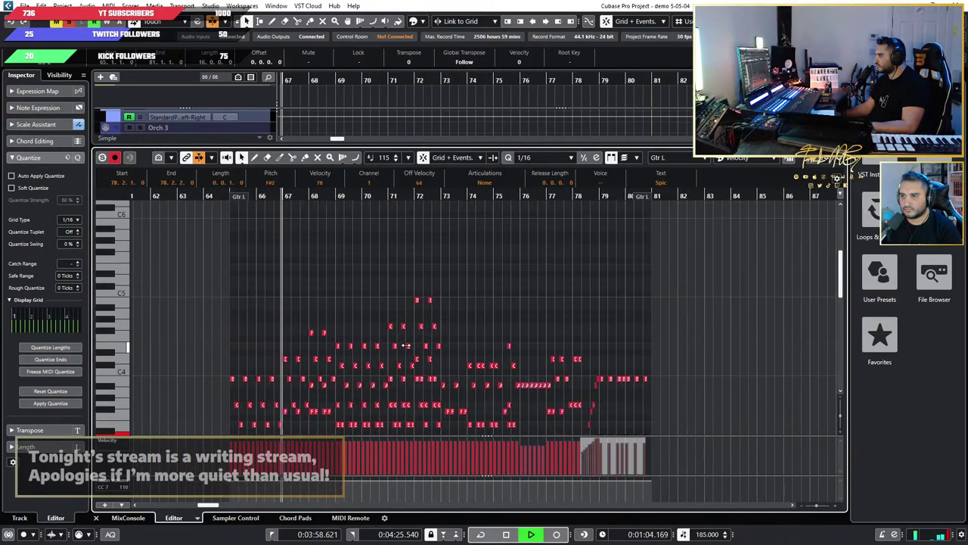
scroll(399, 345, up, 4)
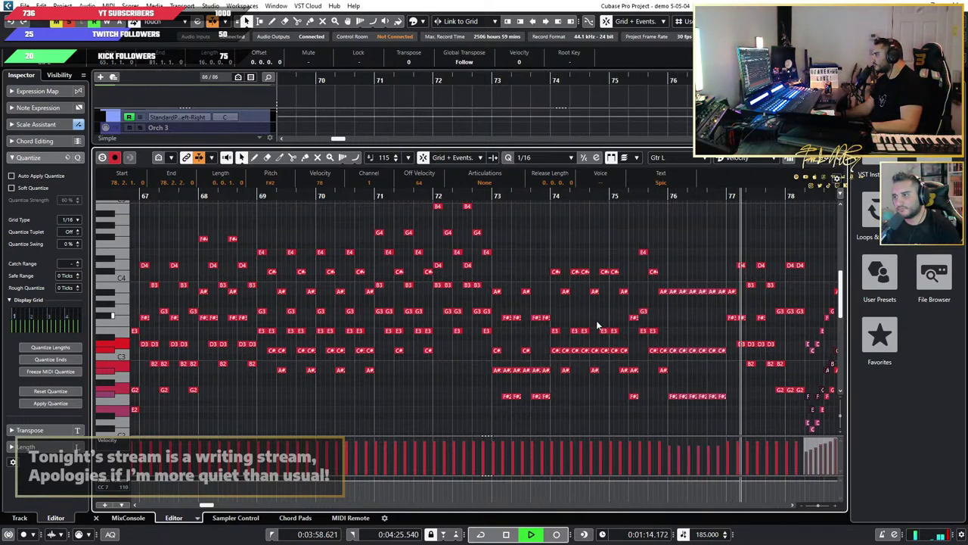
scroll(598, 320, down, 2)
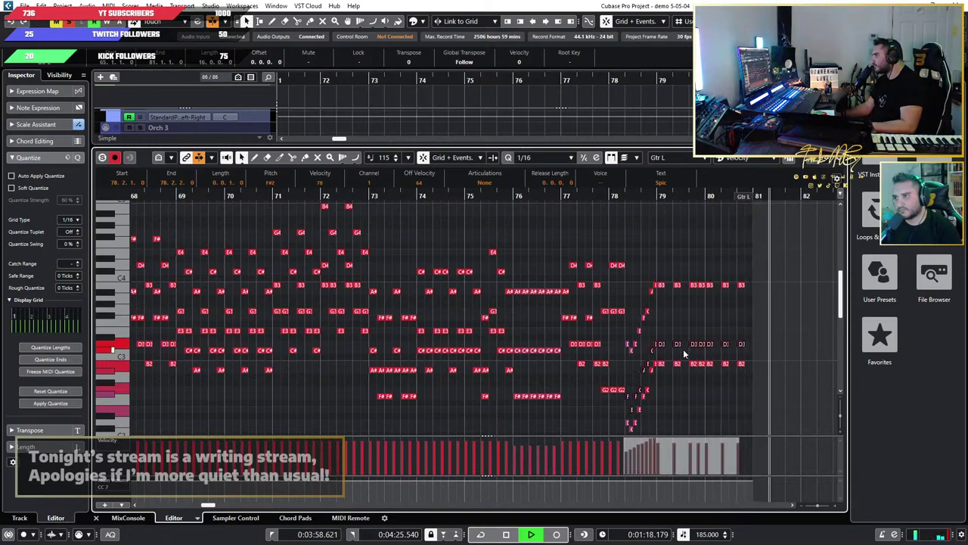
key(space)
Step: Enlarge the track area and open the Gtr R - Ocatve part in the note editor
scroll(634, 348, up, 5)
scroll(636, 349, up, 2)
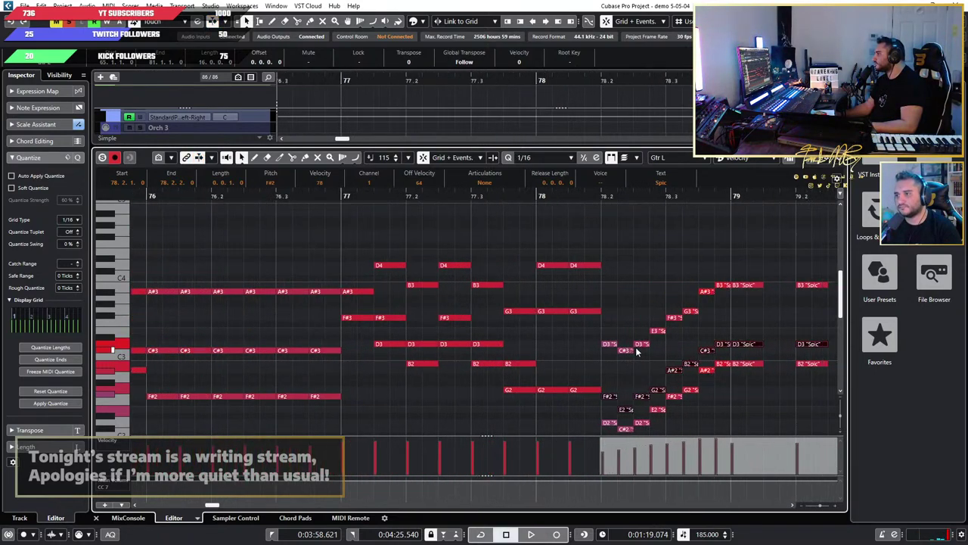
scroll(628, 345, down, 2)
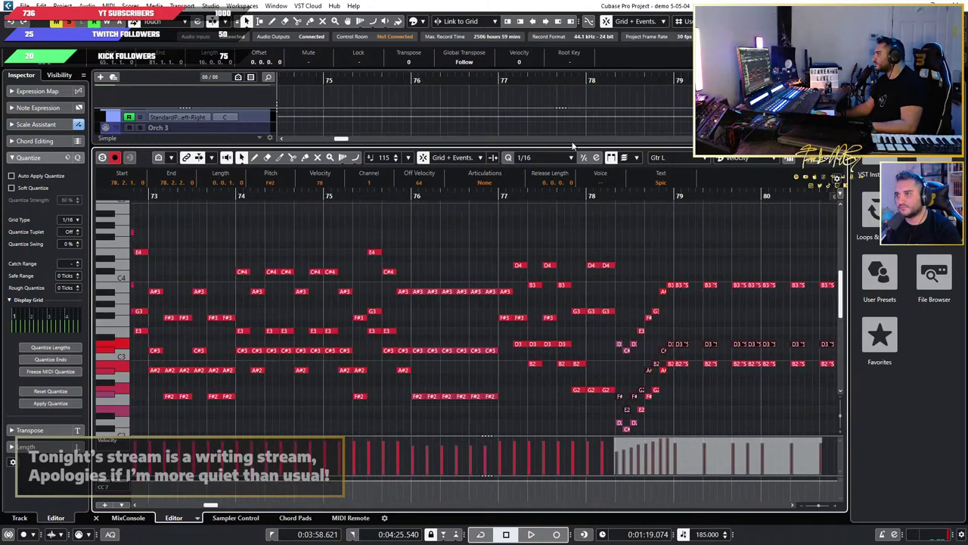
drag(573, 146, 569, 287)
scroll(563, 180, up, 10)
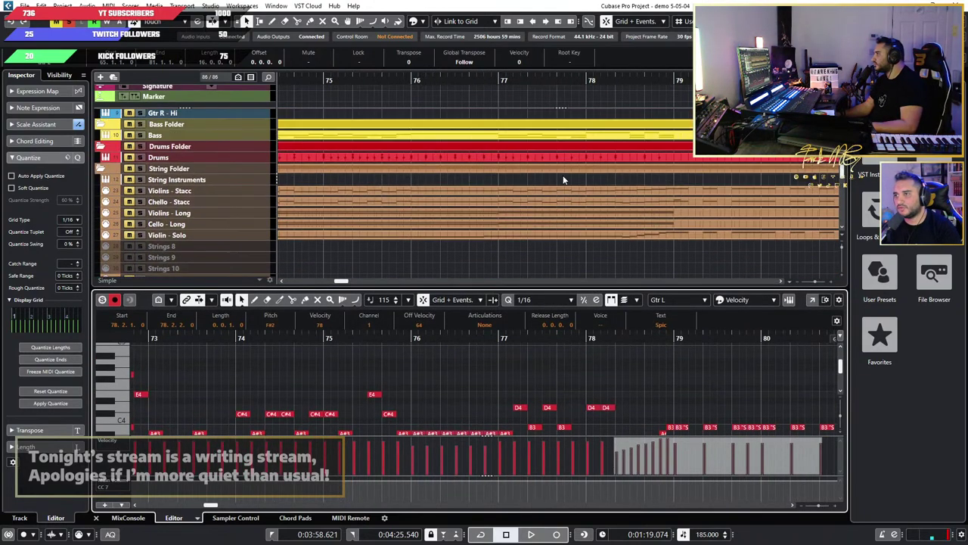
scroll(564, 180, up, 5)
click(610, 193)
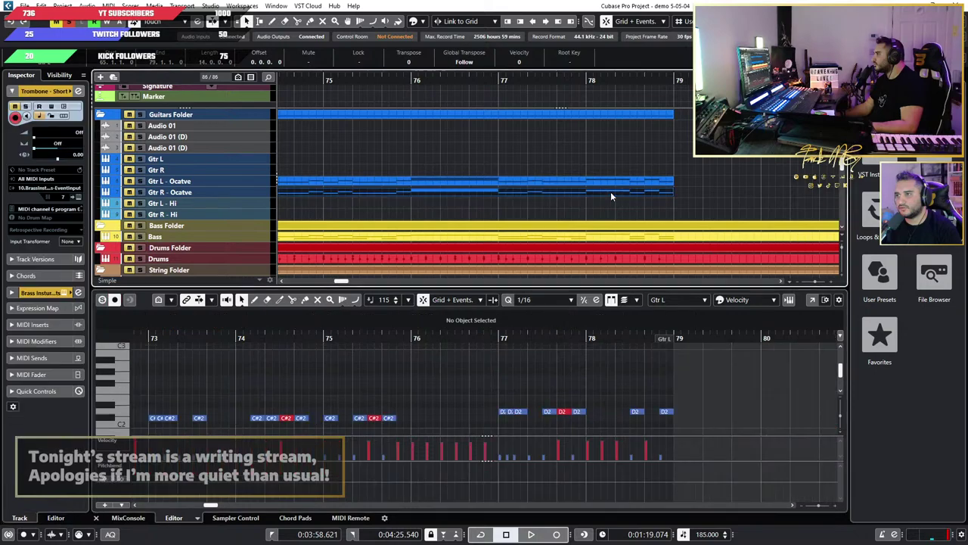
Step: Copy the G3 and D4 notes in bar 78 of the guitar part and set the cursor to bar 78
scroll(549, 426, up, 4)
scroll(616, 392, down, 2)
scroll(631, 386, down, 6)
scroll(650, 383, up, 5)
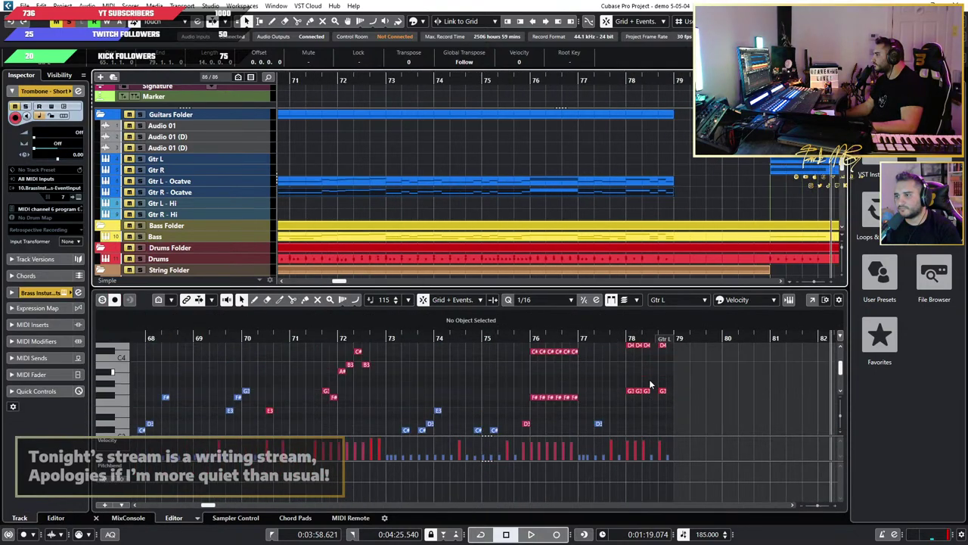
scroll(649, 380, up, 2)
scroll(681, 390, up, 2)
drag(728, 415, 641, 363)
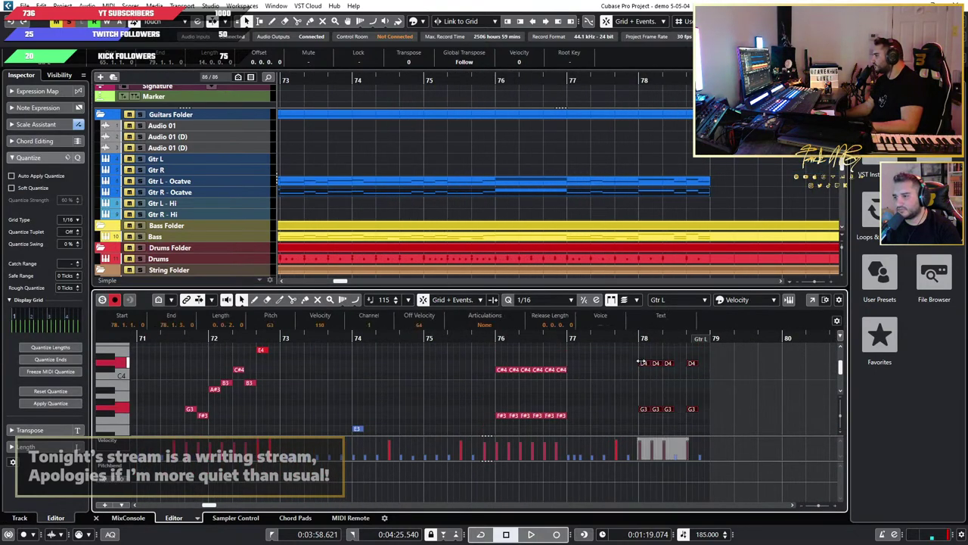
click(644, 339)
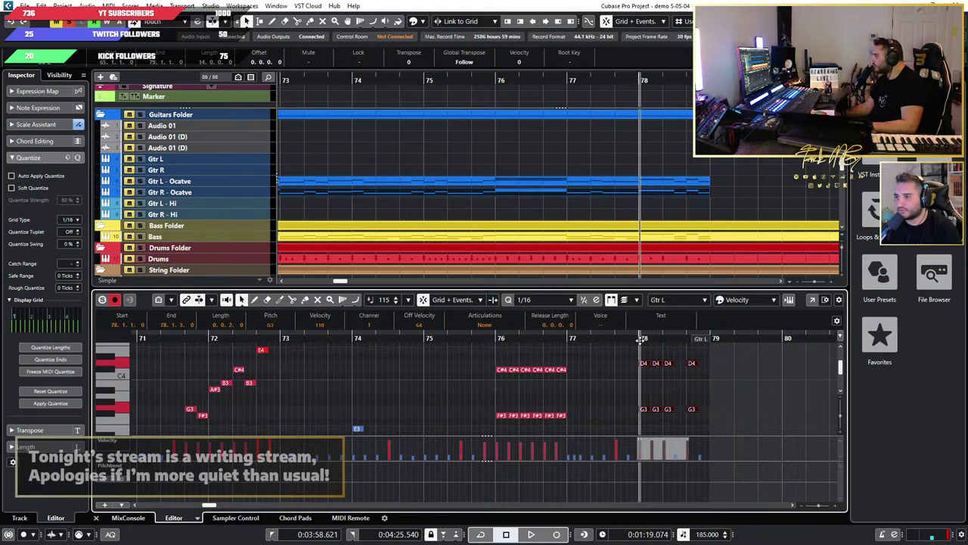
Step: Open the French Harp part, try to paste the copied guitar notes at bar 78, and undo the paste
scroll(587, 196, down, 8)
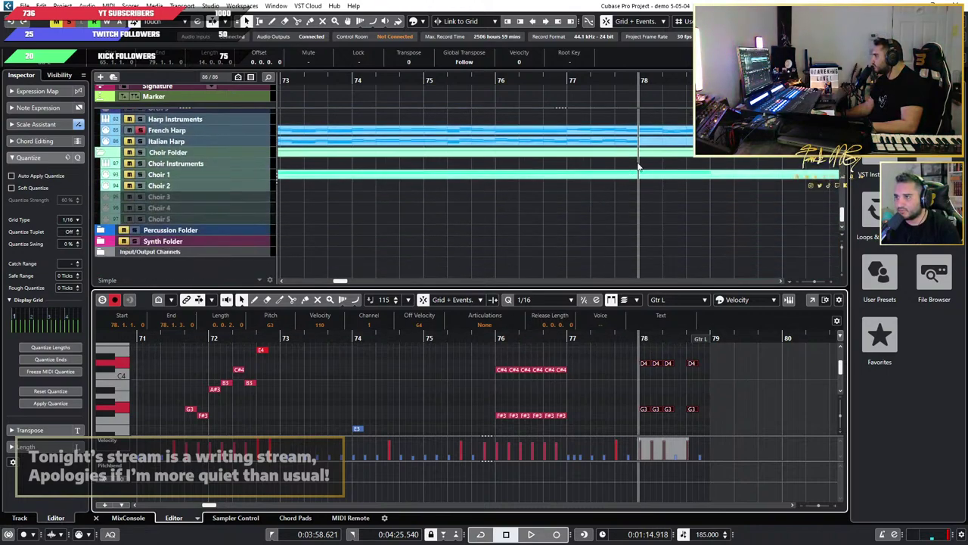
click(647, 134)
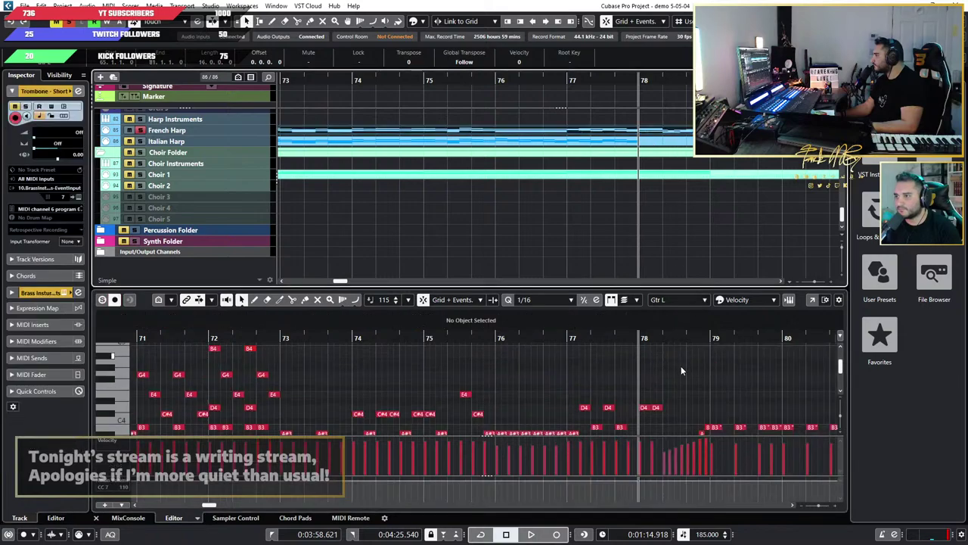
scroll(684, 382, up, 4)
scroll(685, 383, down, 4)
scroll(684, 383, up, 1)
scroll(684, 381, up, 3)
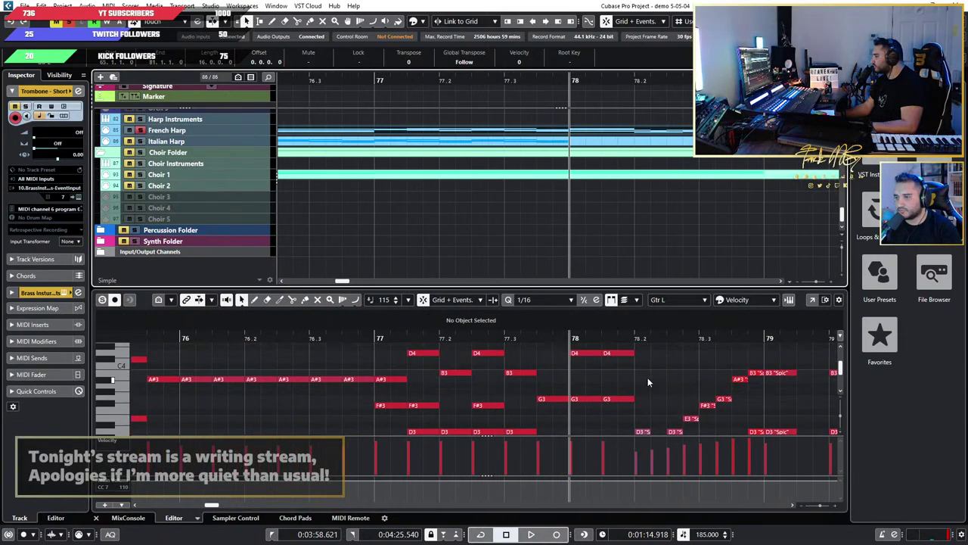
scroll(649, 379, down, 2)
scroll(634, 380, right, 1)
key(ctrl+v)
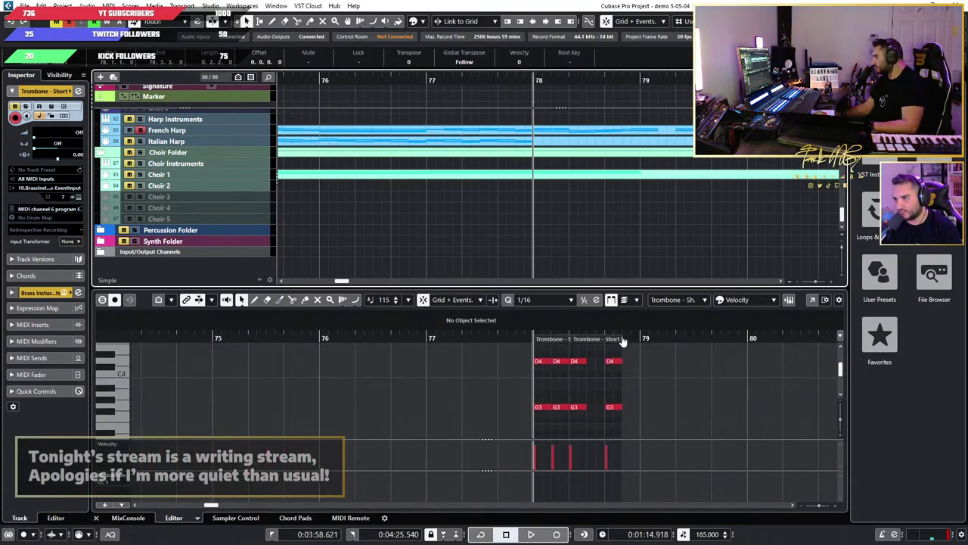
key(ctrl+z)
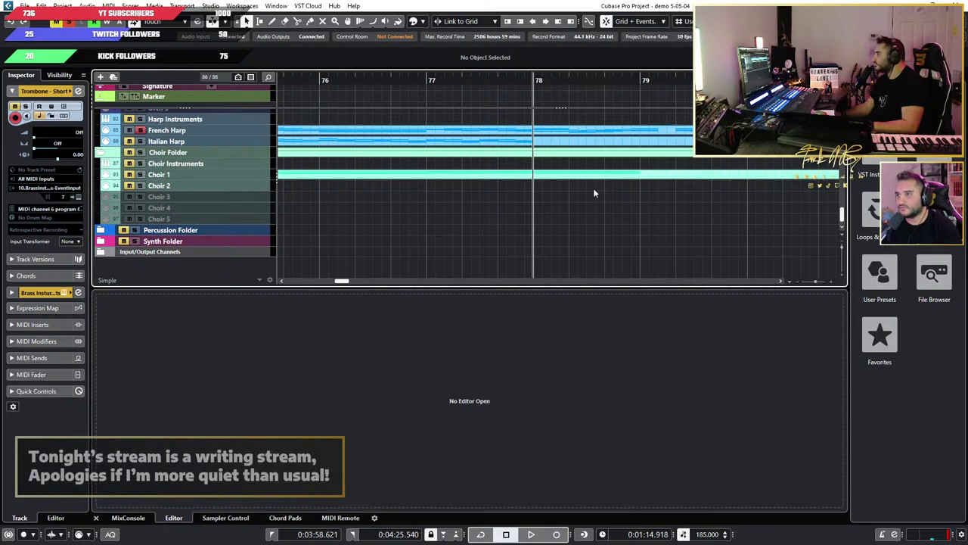
Step: Reopen the French Harp part, paste the copied guitar notes at bar 78 inside it, and remove them again
click(590, 139)
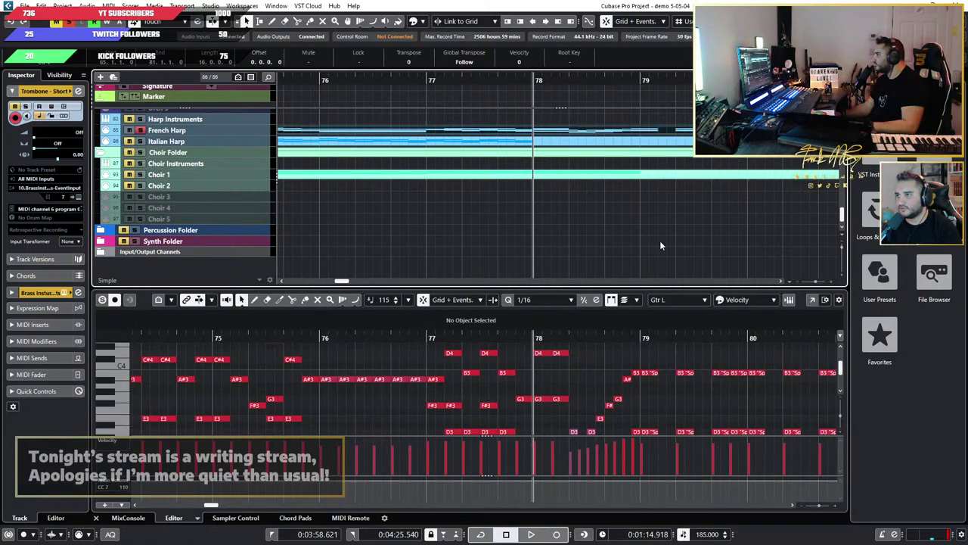
click(641, 329)
key(ctrl+v)
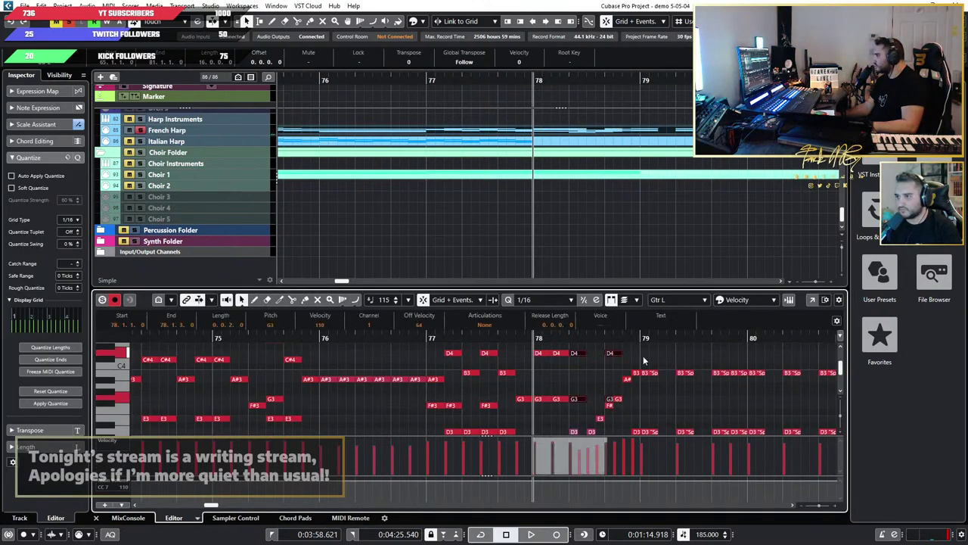
scroll(635, 378, up, 3)
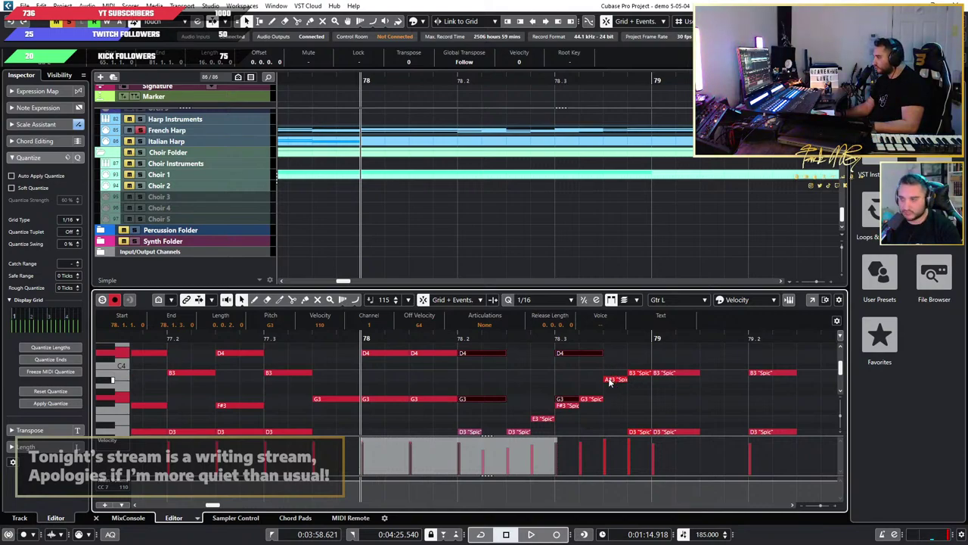
key(Delete)
Step: Delete the French Harp run notes in all voices from 78.2 up to 78.3.3
drag(584, 404, 466, 390)
scroll(491, 401, up, 5)
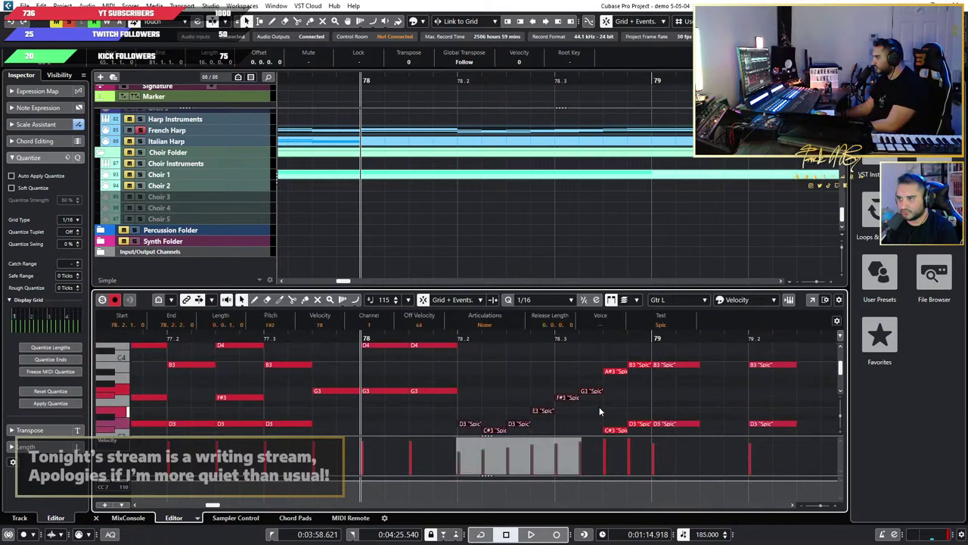
key(Delete)
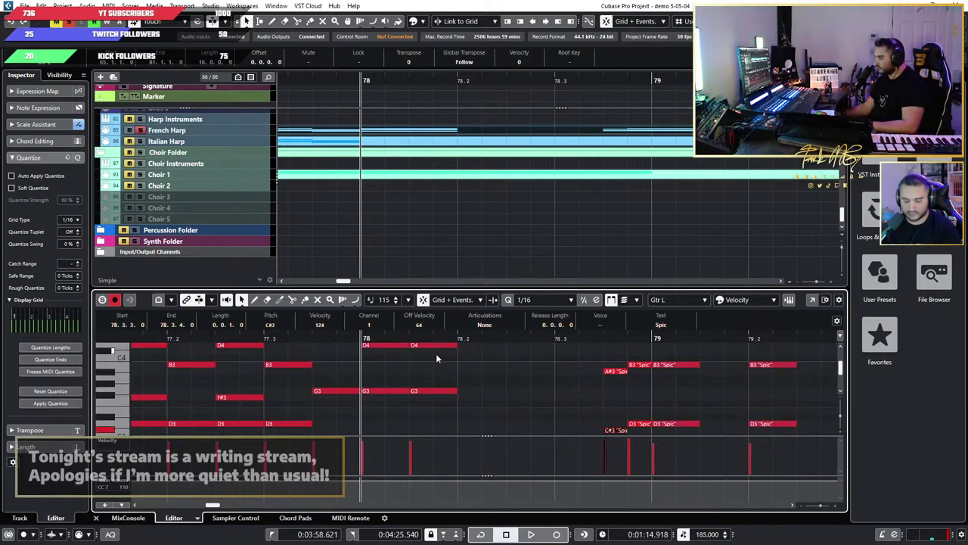
Step: Replace the French Harp chords at the start of bar 78 with the copied G3 and D4 guitar notes
scroll(461, 390, down, 2)
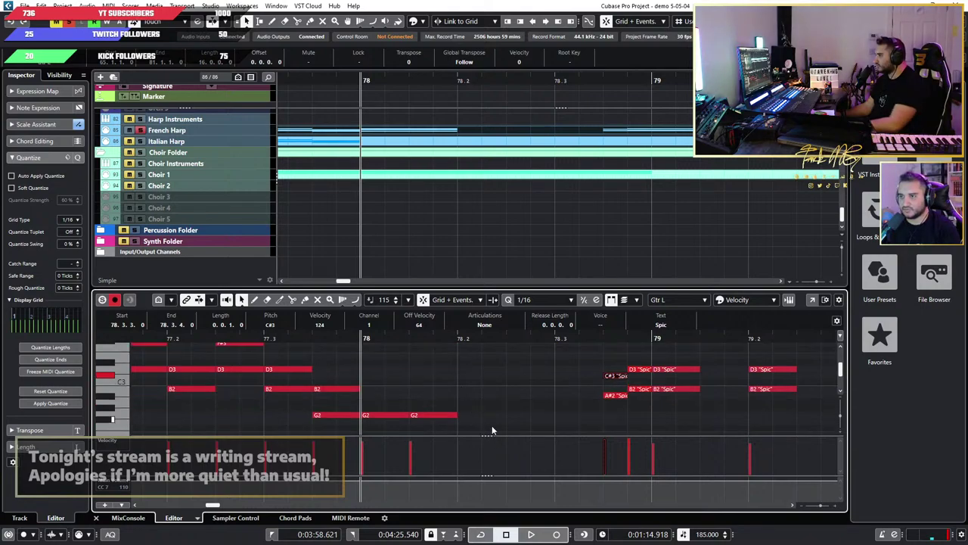
drag(498, 421, 371, 355)
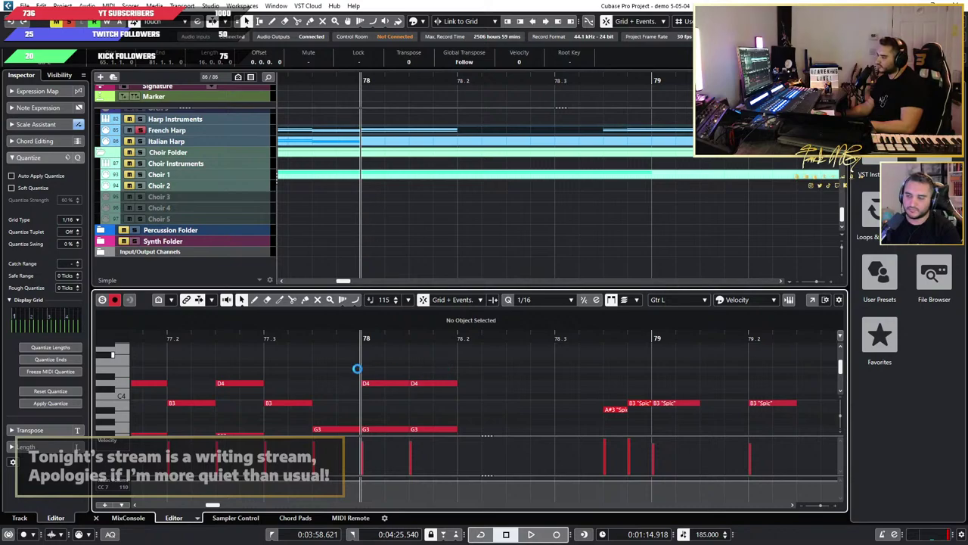
key(Delete)
key(ctrl+z)
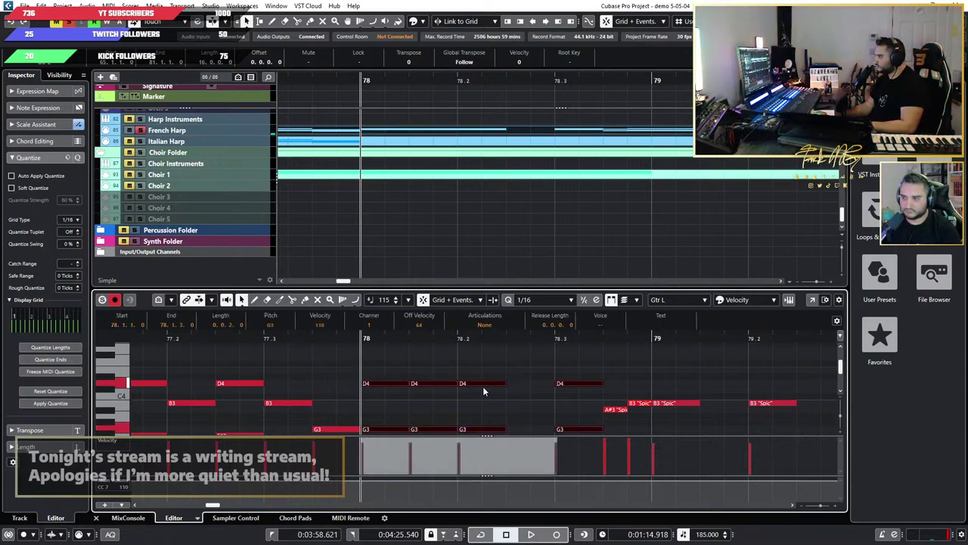
Step: Play the French Harp part from bar 78 to check the inserted guitar notes
scroll(533, 394, down, 3)
key(space)
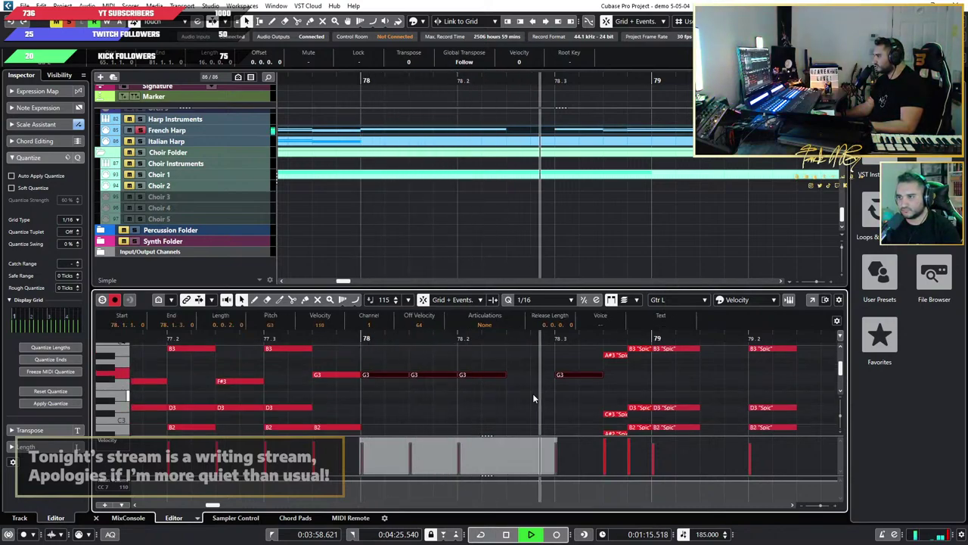
scroll(532, 395, down, 2)
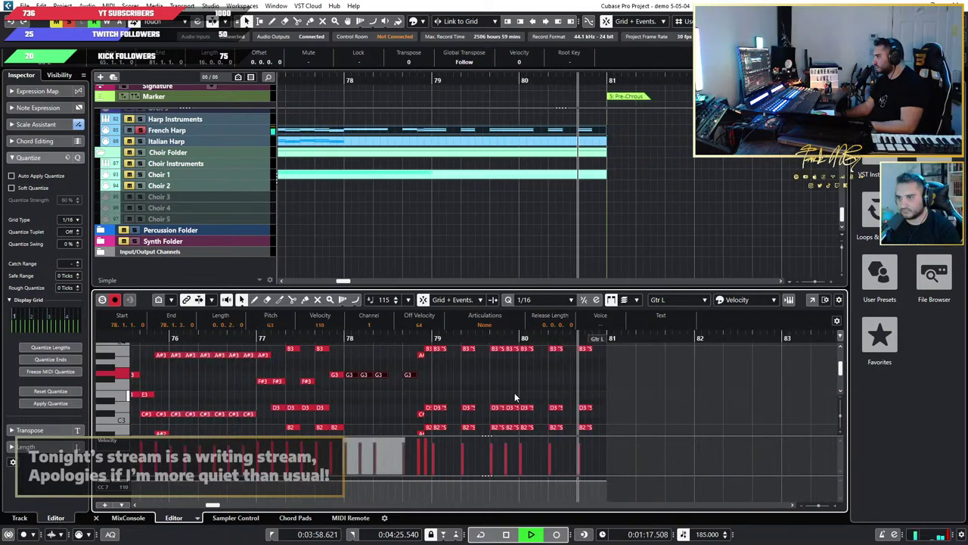
scroll(515, 393, left, 2)
key(space)
scroll(500, 399, up, 2)
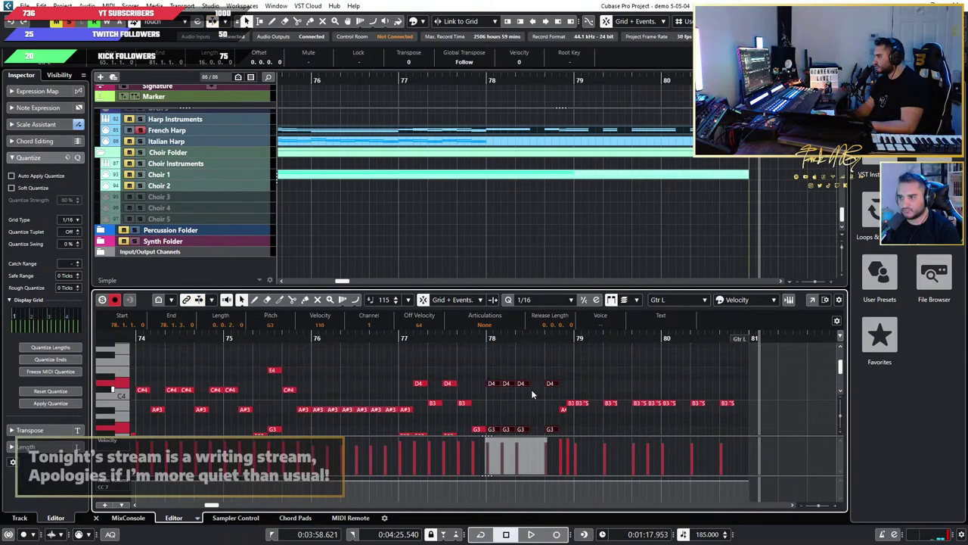
Step: Play the French Harp part from late in bar 77 to hear how it leads into the bar 78 chords
scroll(531, 389, down, 3)
click(466, 338)
key(space)
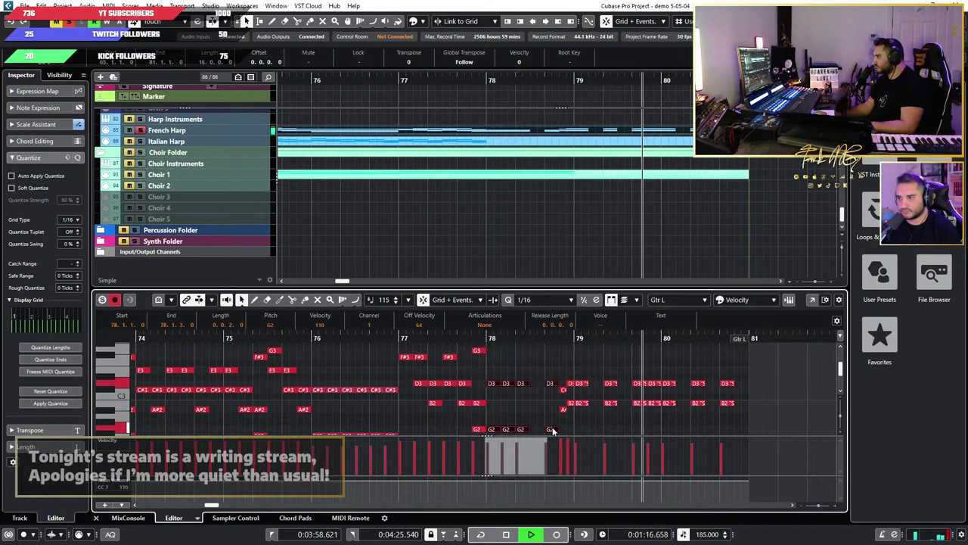
key(space)
Step: Copy the G2 notes in bar 78 of the French Harp part and place the copy an octave higher at G3
scroll(516, 408, up, 2)
scroll(516, 409, up, 1)
scroll(521, 409, down, 1)
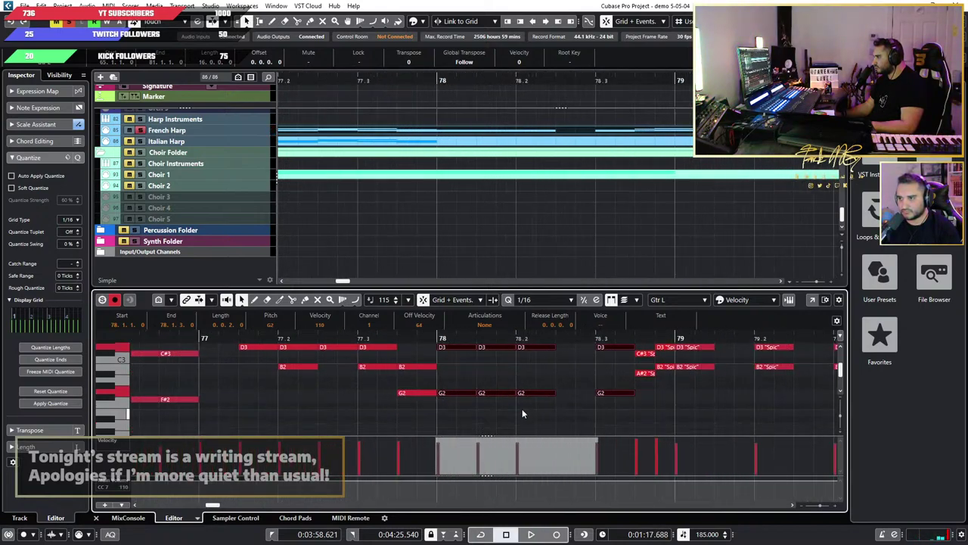
drag(642, 410, 455, 389)
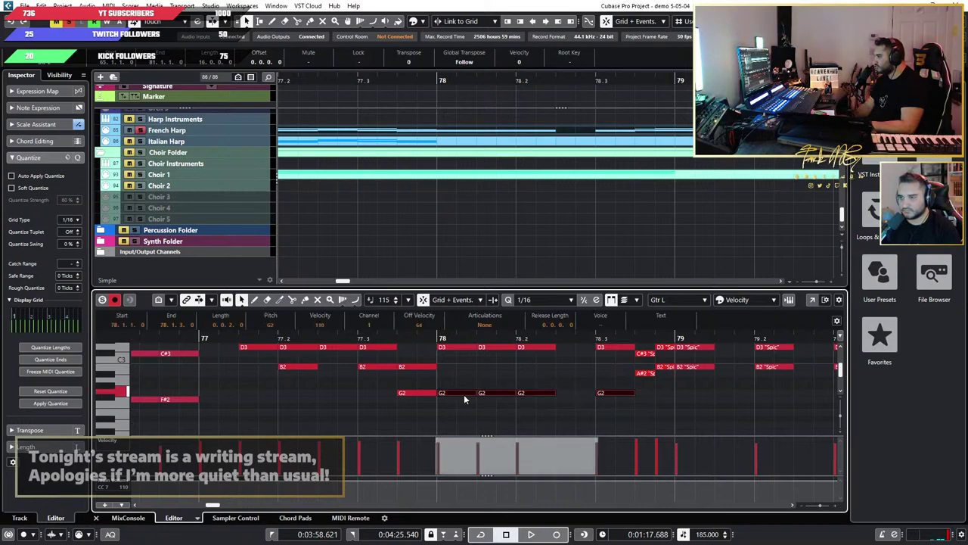
click(436, 338)
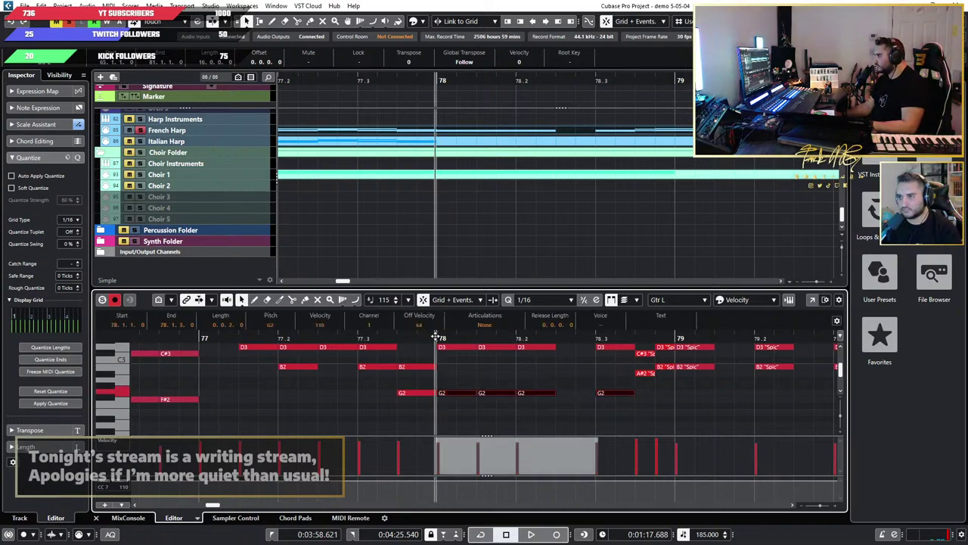
key(ctrl+v)
key(shift+Up)
Step: Play the French Harp part through bars 76 to 80 to check the added G3 notes
key(space)
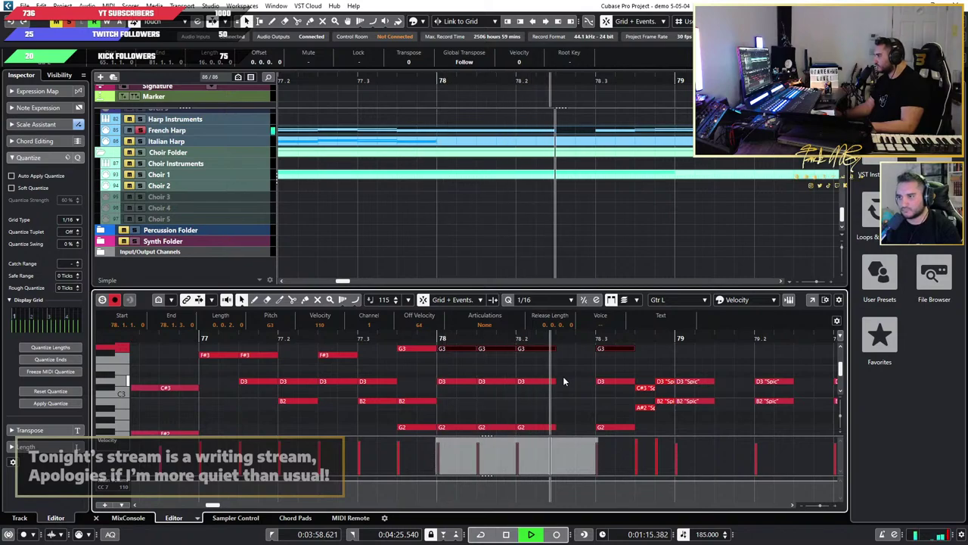
scroll(390, 383, down, 3)
scroll(390, 382, down, 2)
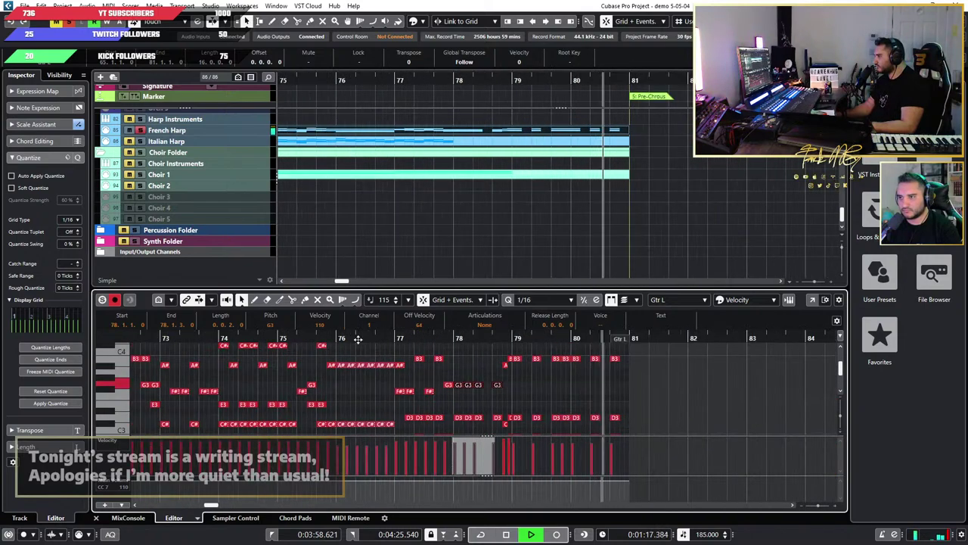
scroll(407, 393, up, 2)
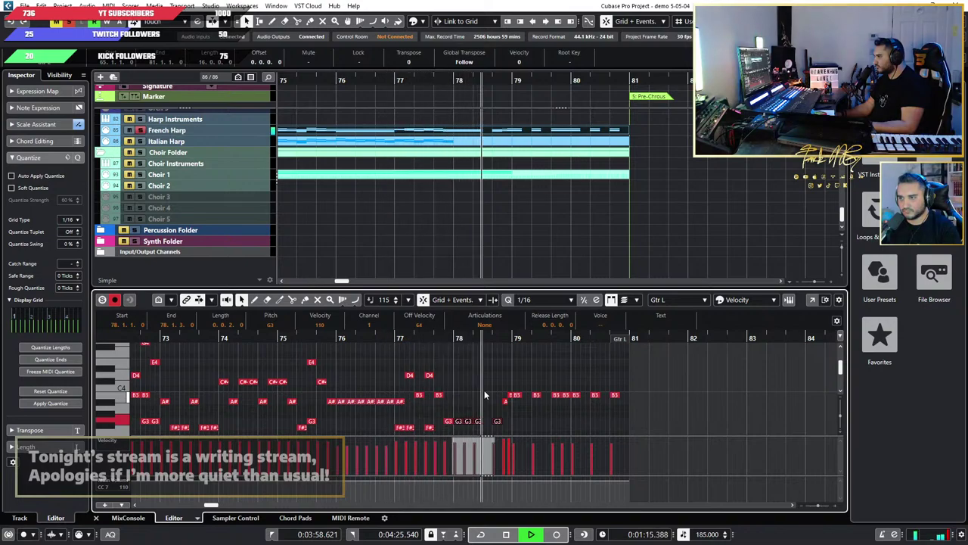
scroll(502, 401, down, 3)
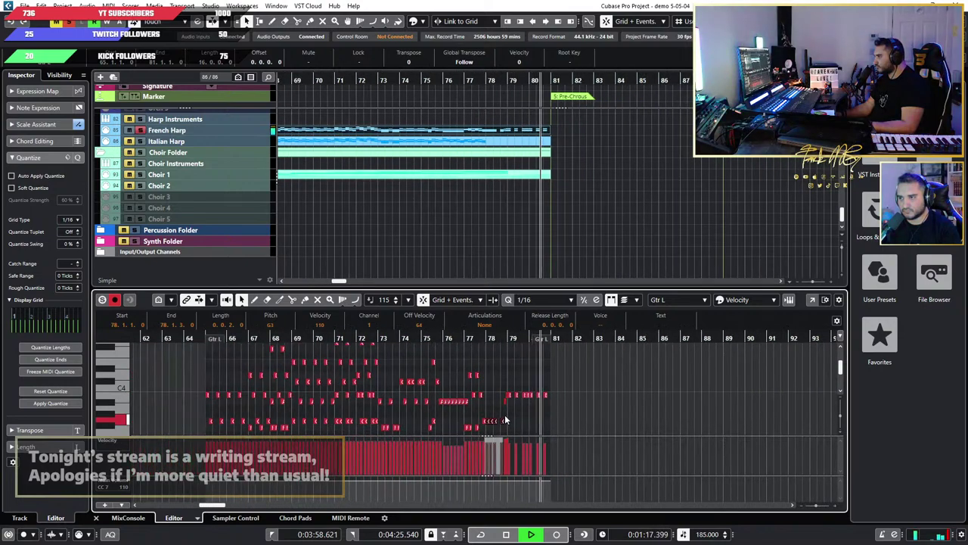
key(space)
Step: Replace the Italian Harp part at bar 65 with a copy of the French Harp part, and solo the Italian Harp track
scroll(471, 392, down, 2)
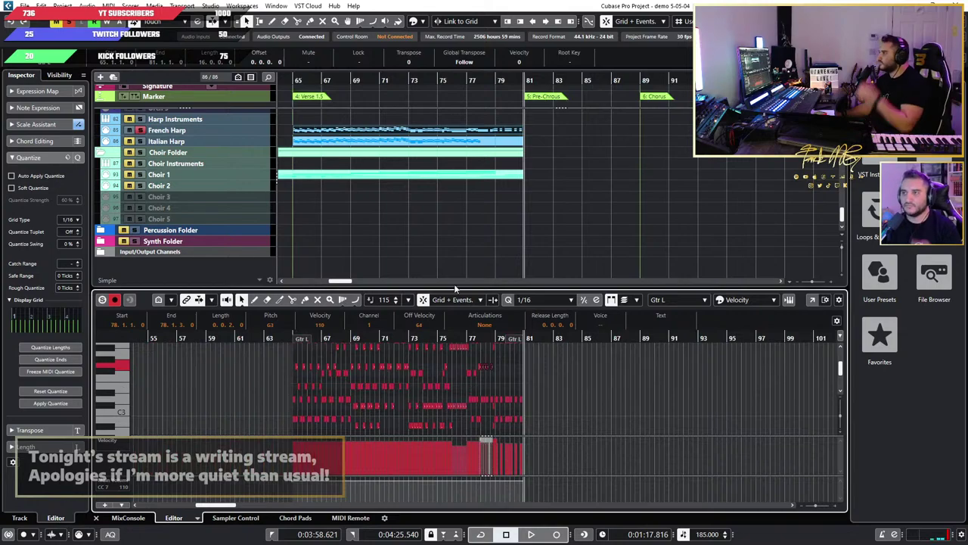
scroll(424, 209, down, 1)
scroll(421, 206, left, 2)
scroll(420, 205, up, 3)
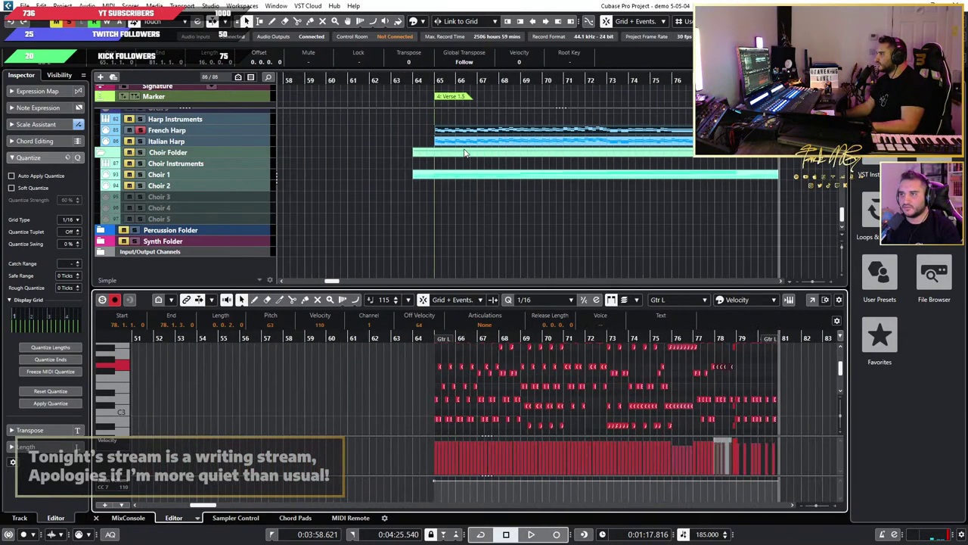
click(466, 139)
click(462, 141)
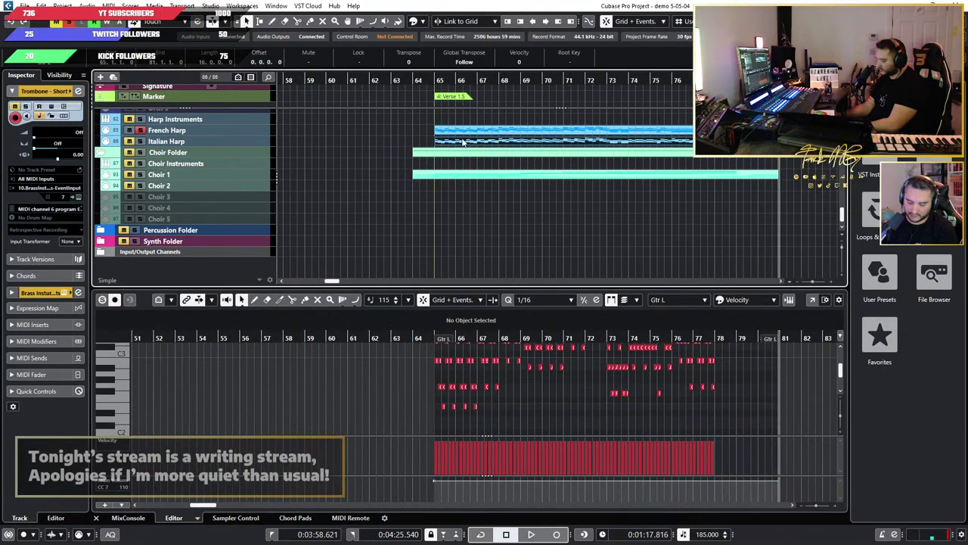
scroll(454, 144, up, 4)
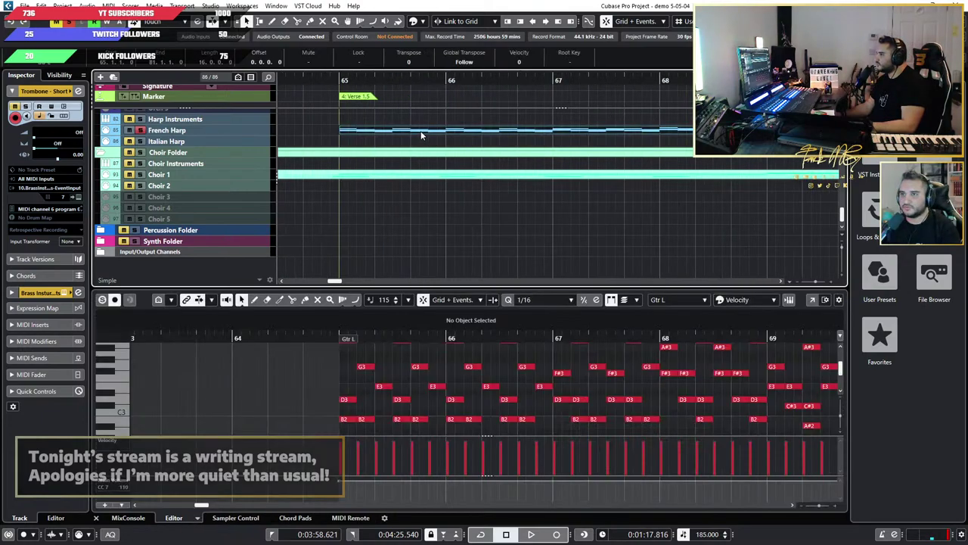
click(252, 140)
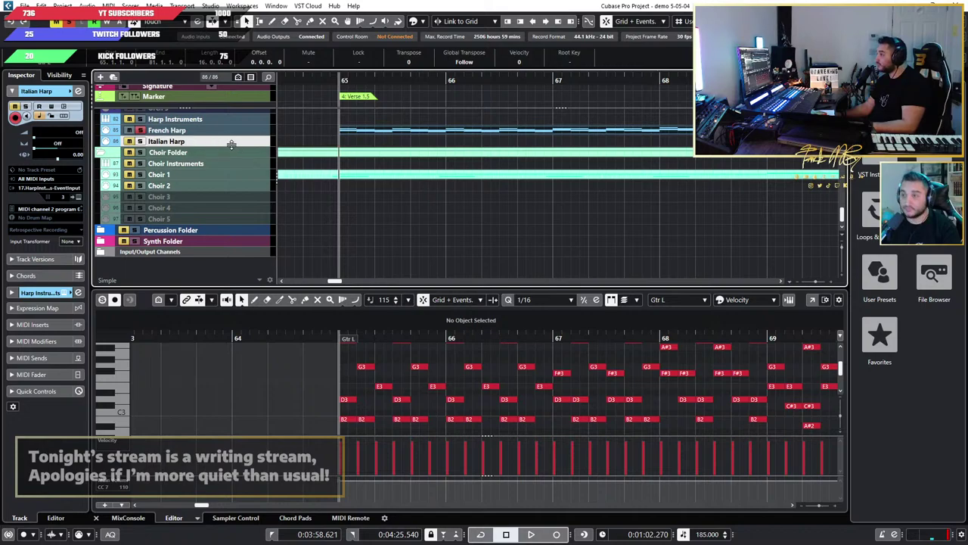
key(ctrl+v)
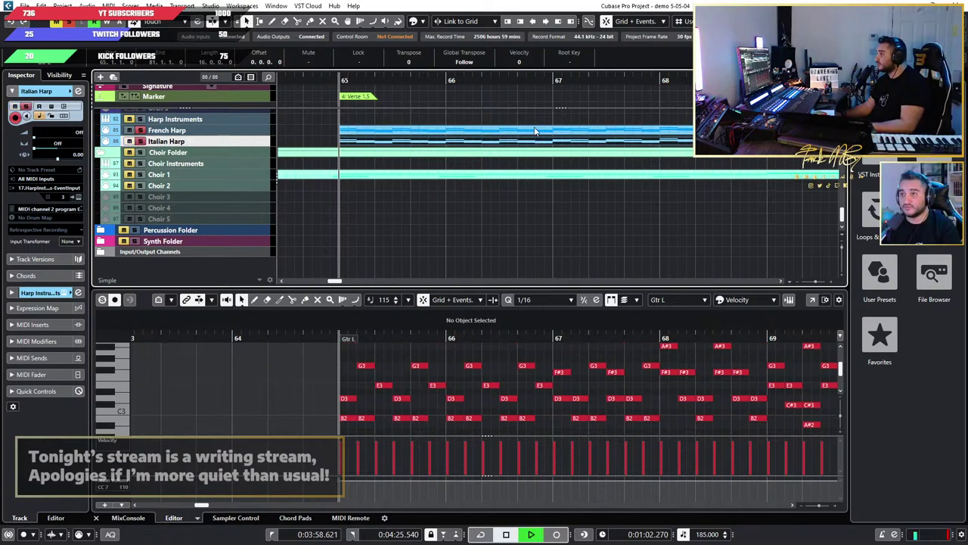
Step: Play the two soloed harp parts together from bar 65 to the Pre-Chrous marker at bar 81
scroll(563, 212, down, 5)
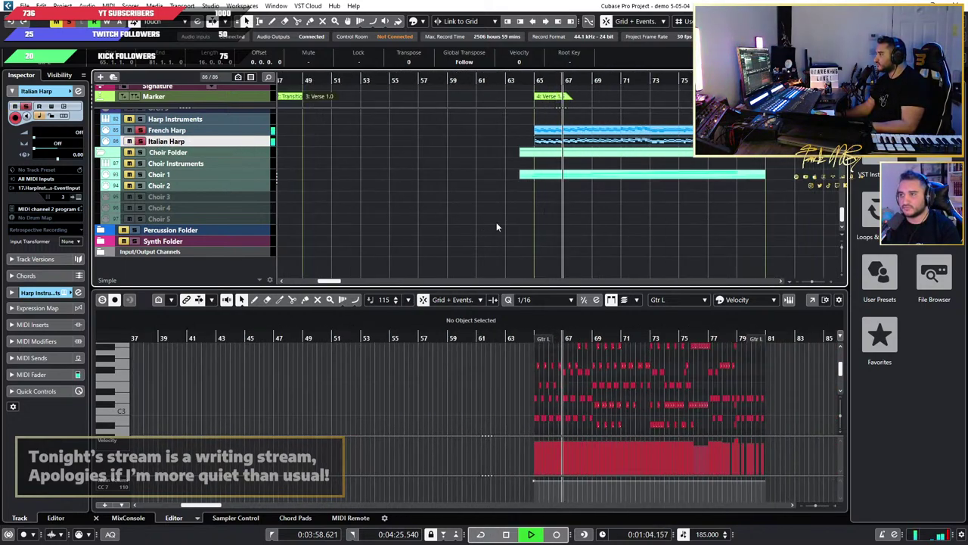
scroll(497, 226, right, 3)
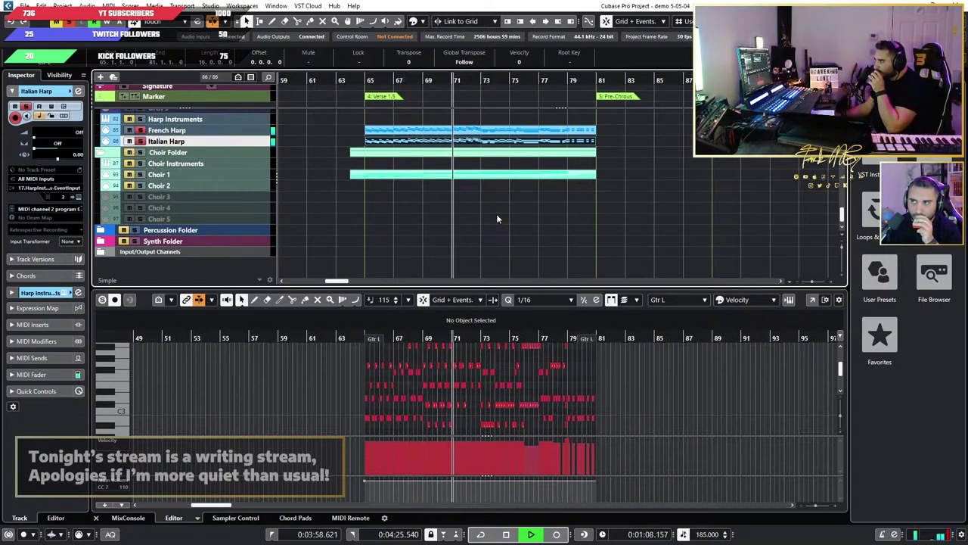
scroll(491, 219, up, 5)
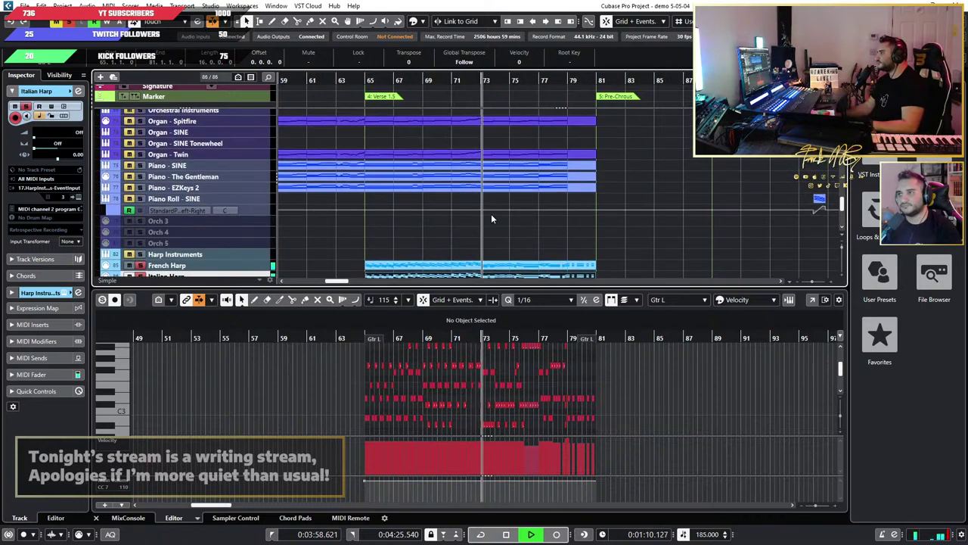
scroll(492, 218, up, 2)
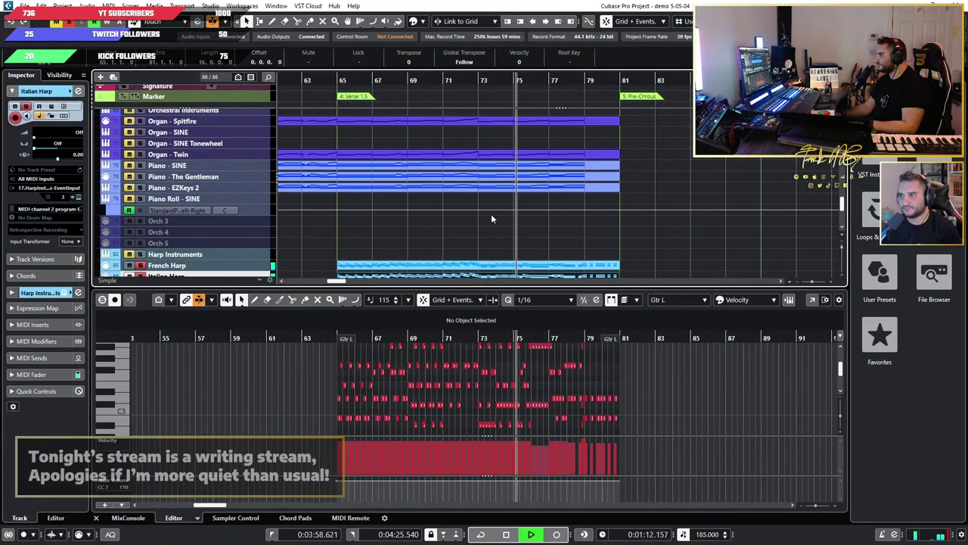
scroll(491, 218, up, 3)
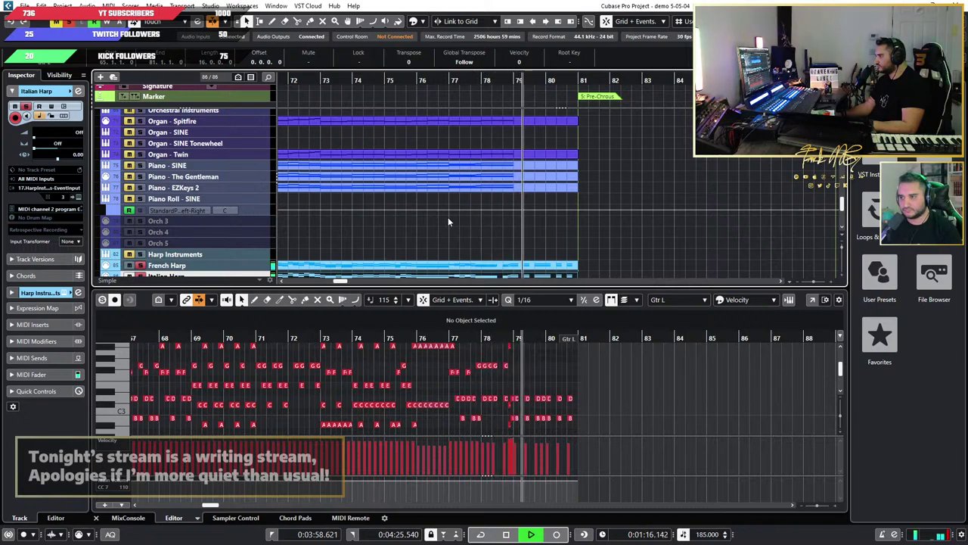
scroll(142, 231, down, 3)
key(space)
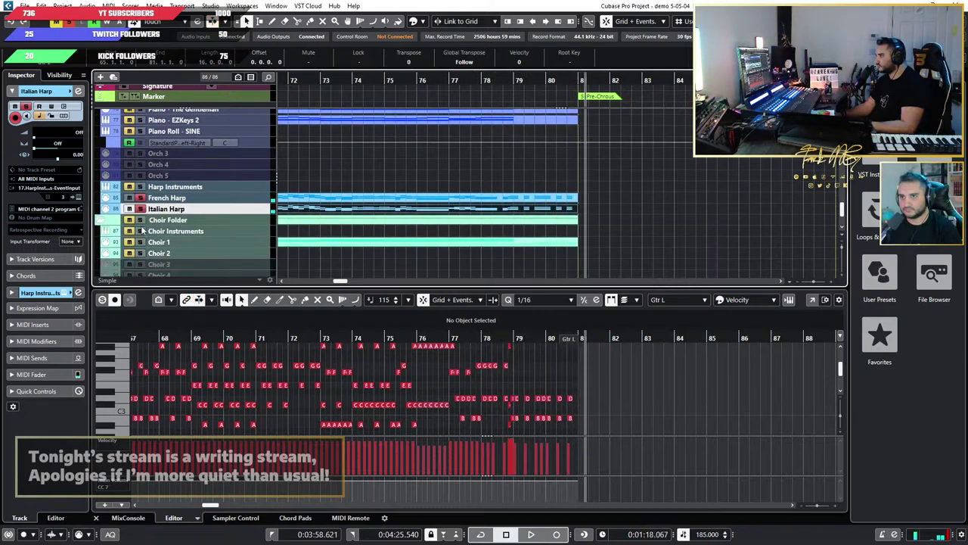
Step: Turn off the solo on both harp tracks and play the full mix through bars 75 to 80
scroll(498, 209, up, 15)
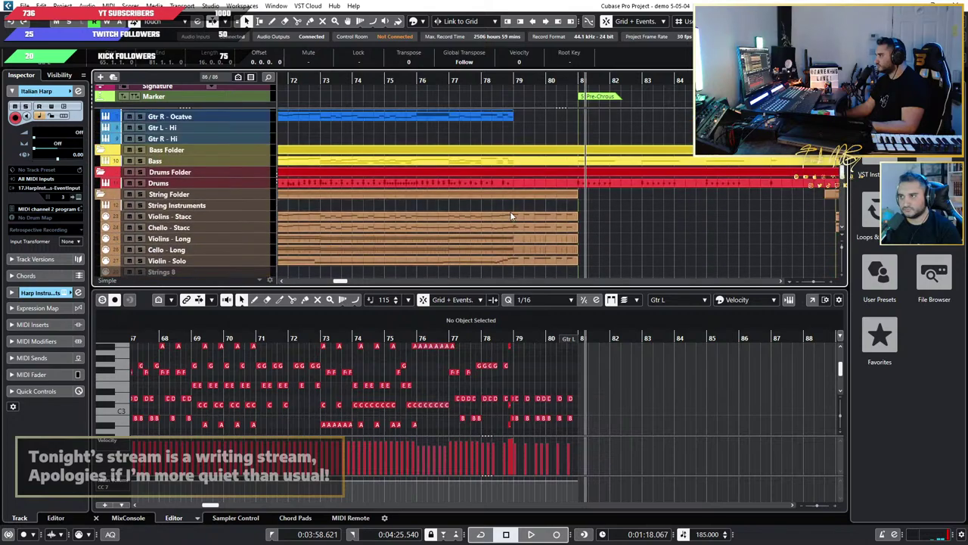
scroll(516, 215, down, 2)
click(436, 81)
key(space)
scroll(506, 155, up, 2)
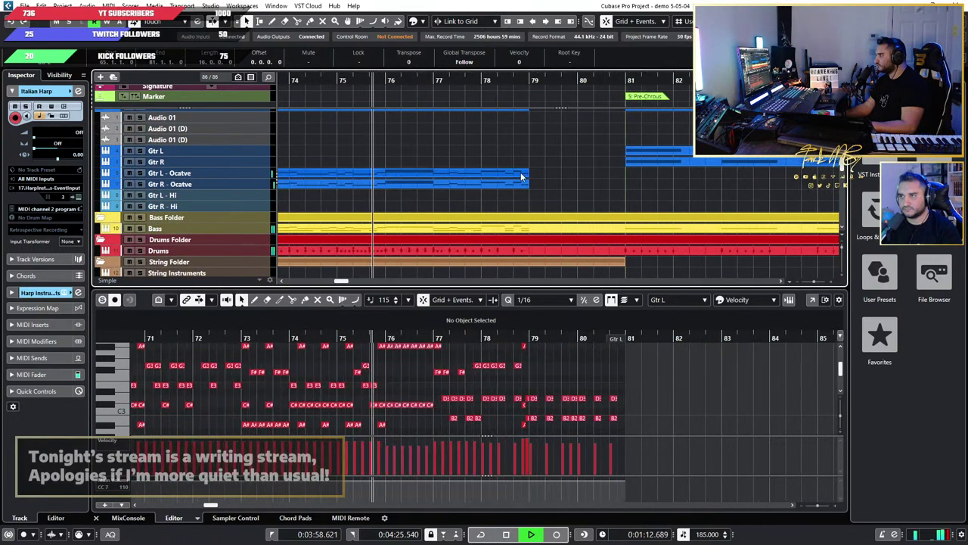
scroll(538, 186, up, 1)
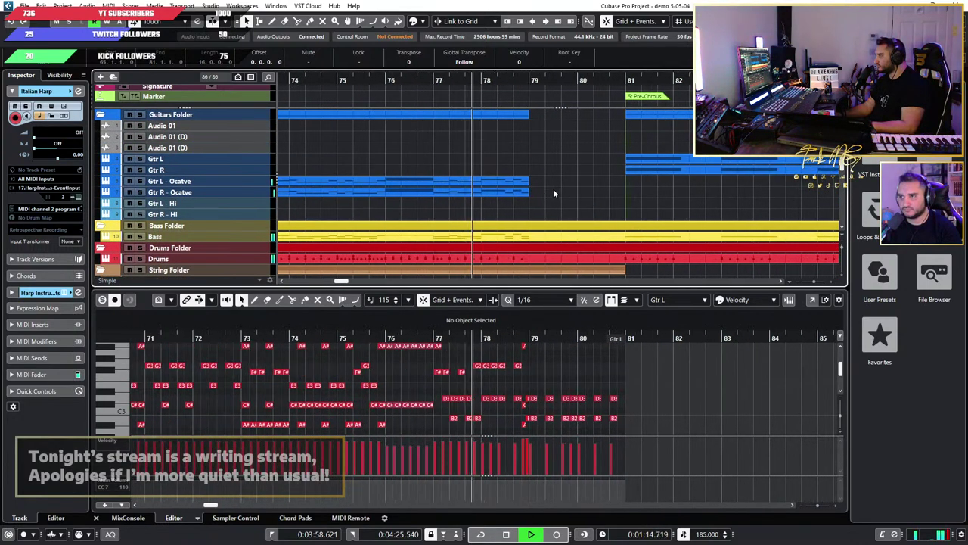
scroll(560, 203, up, 1)
scroll(560, 202, down, 3)
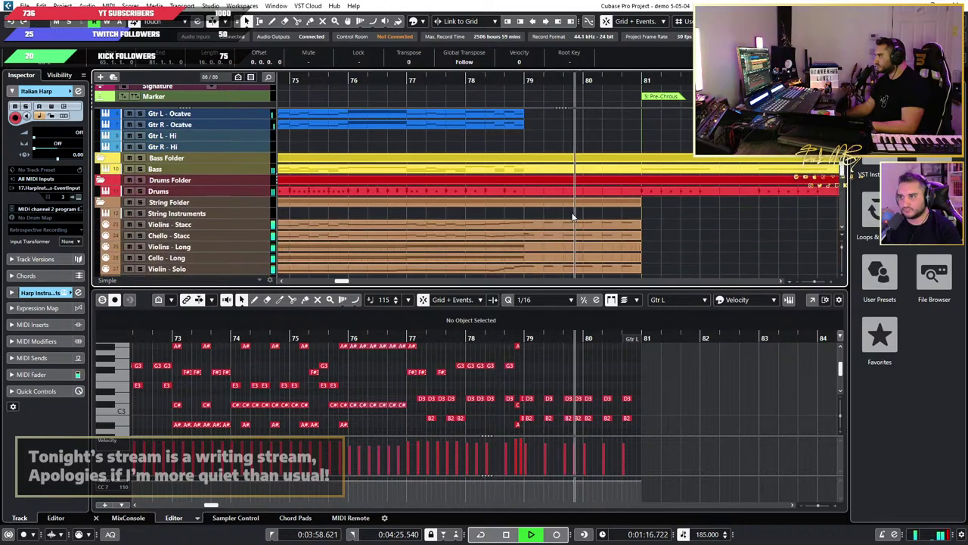
key(space)
Step: Open the Violins - Stacc part and examine its notes in bars 79 and 80
click(557, 227)
scroll(590, 346, up, 2)
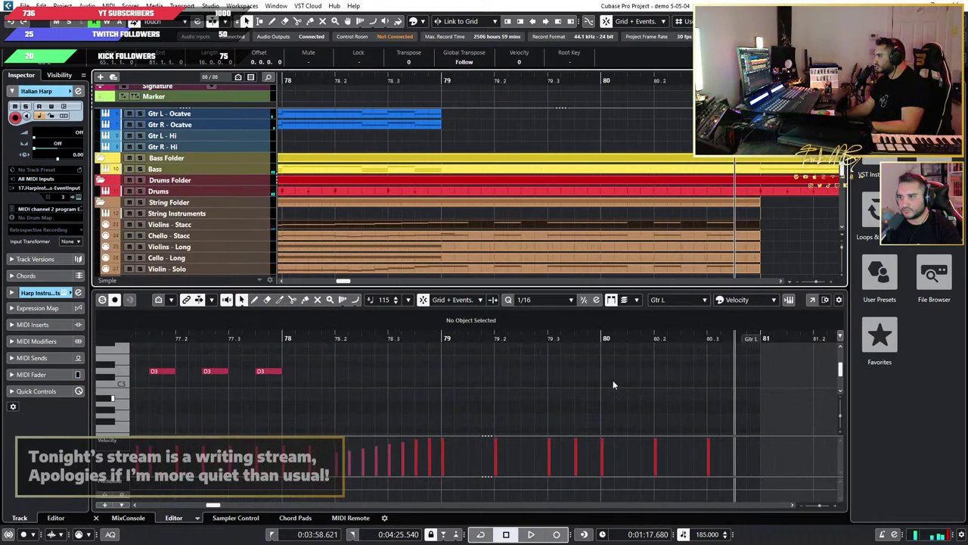
scroll(622, 382, up, 9)
scroll(625, 384, down, 1)
scroll(625, 388, down, 1)
scroll(515, 398, down, 5)
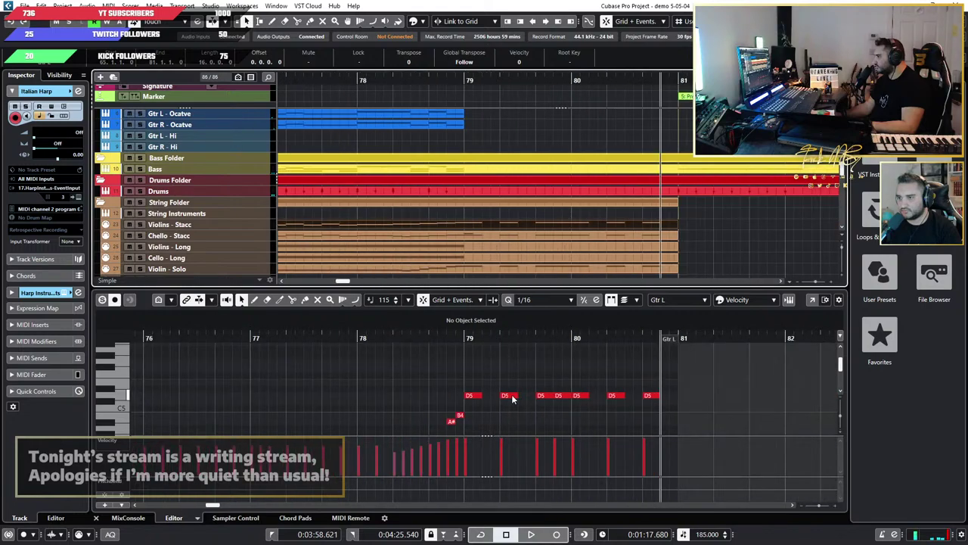
Step: Open the Italian Harp part and delete the B3 notes in bars 79 and 80
scroll(530, 239, down, 10)
scroll(531, 233, down, 5)
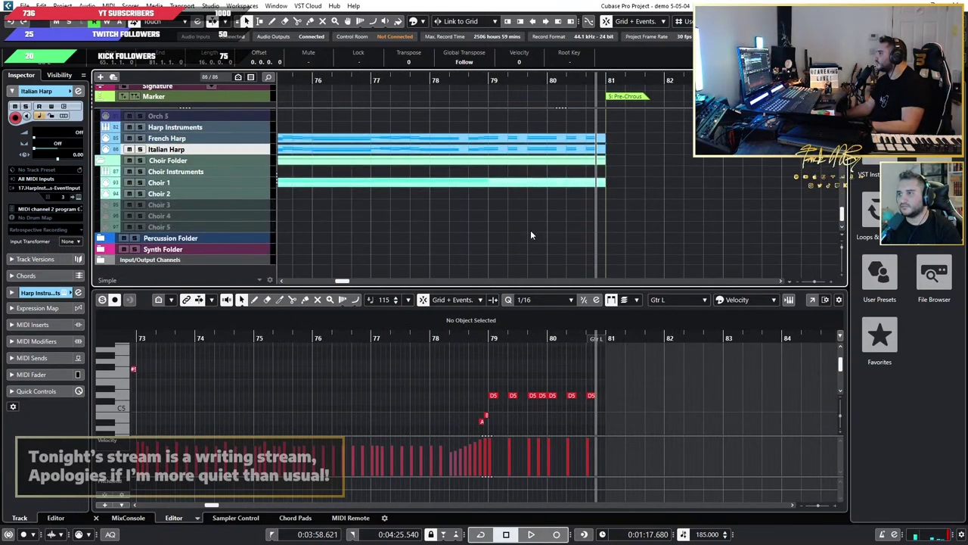
click(534, 150)
scroll(533, 406, up, 3)
scroll(533, 409, down, 2)
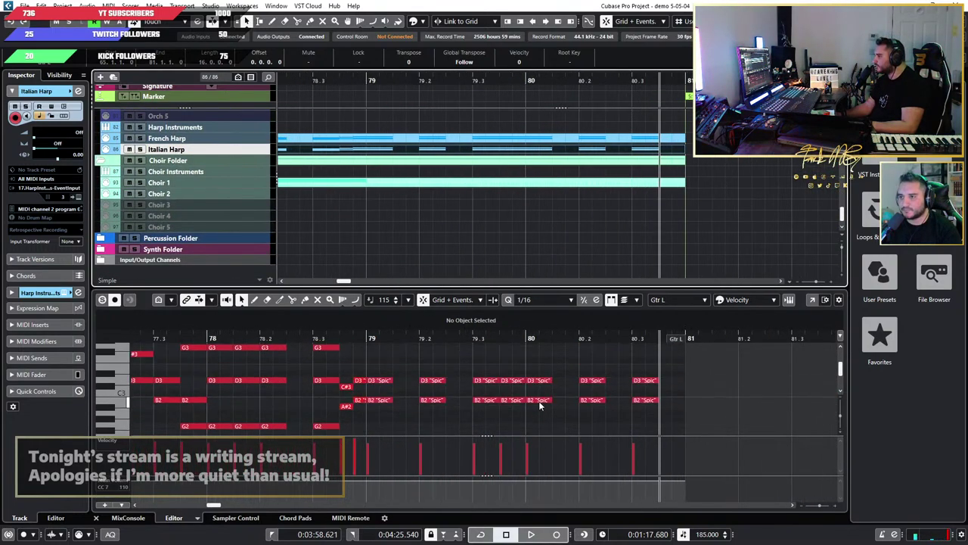
click(566, 406)
drag(703, 374, 380, 416)
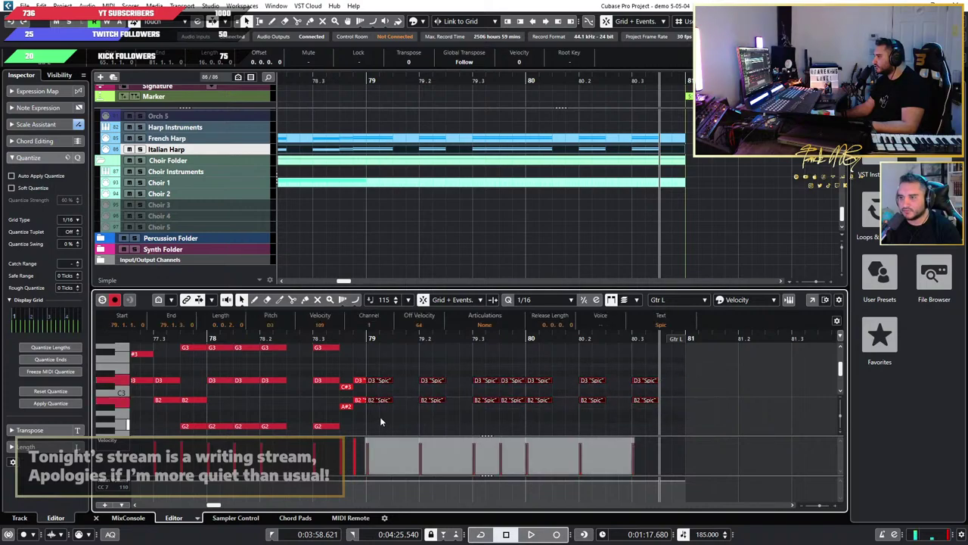
scroll(380, 416, down, 1)
scroll(409, 423, up, 2)
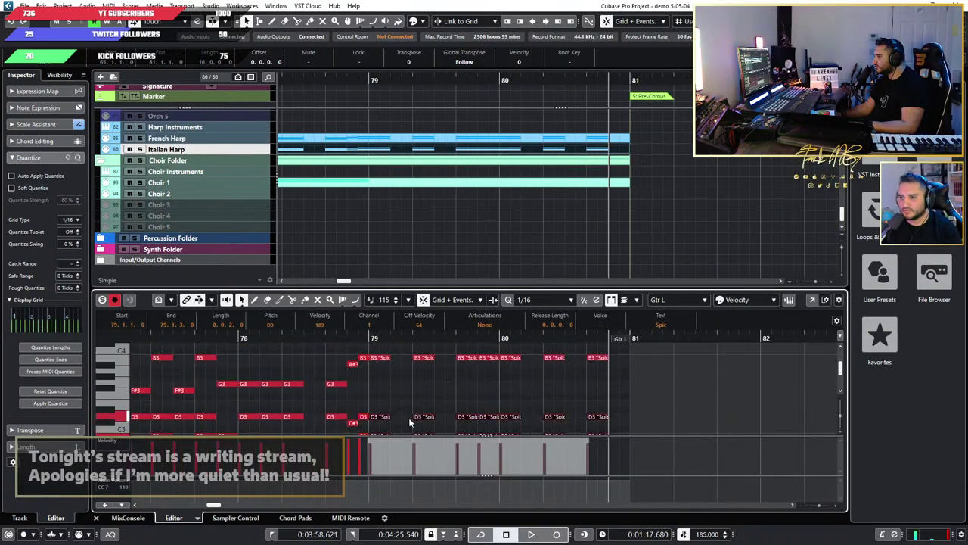
click(615, 424)
scroll(659, 423, up, 2)
drag(678, 383, 374, 409)
scroll(373, 408, down, 2)
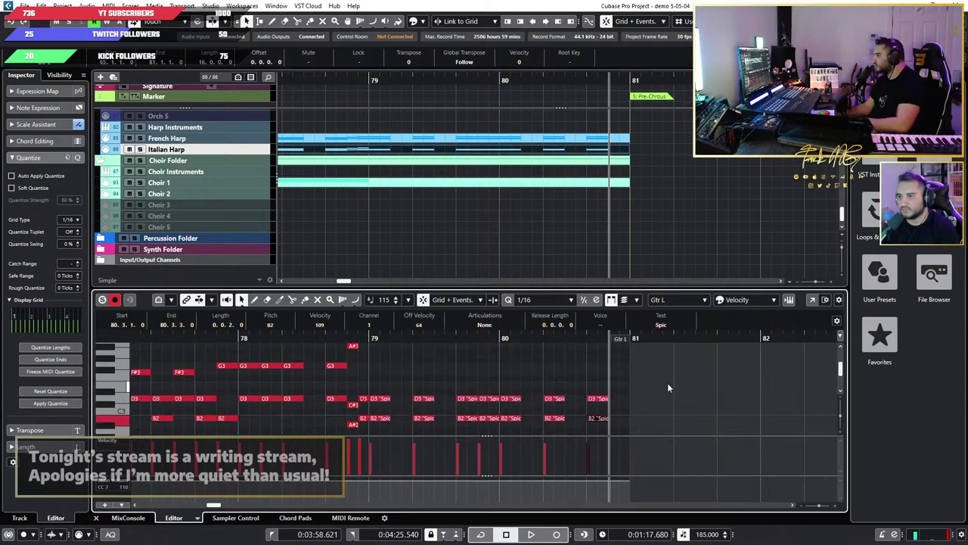
Step: Copy the D3 notes in bars 79 and 80 of the Italian Harp part and place the copy an octave higher at D4
drag(668, 382, 404, 396)
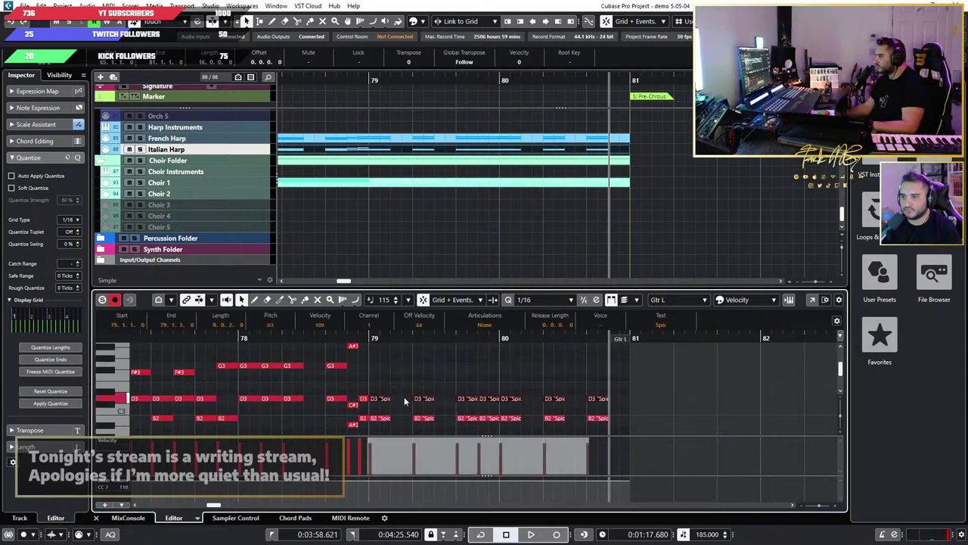
click(368, 339)
scroll(582, 351, down, 2)
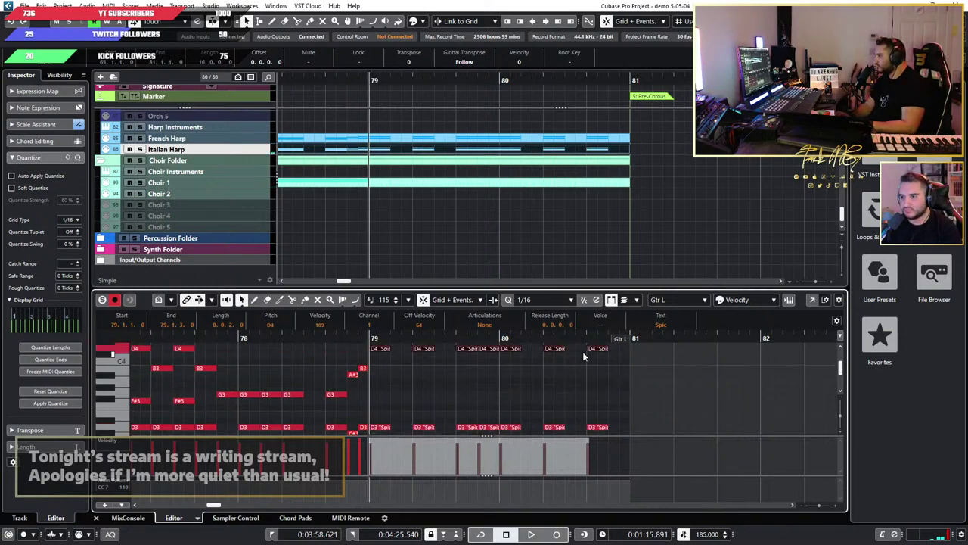
Step: Replace the B2 notes in bars 79 and 80 of the Italian Harp part with copies of the D3 notes raised to F#3, and play them back
drag(708, 402, 405, 398)
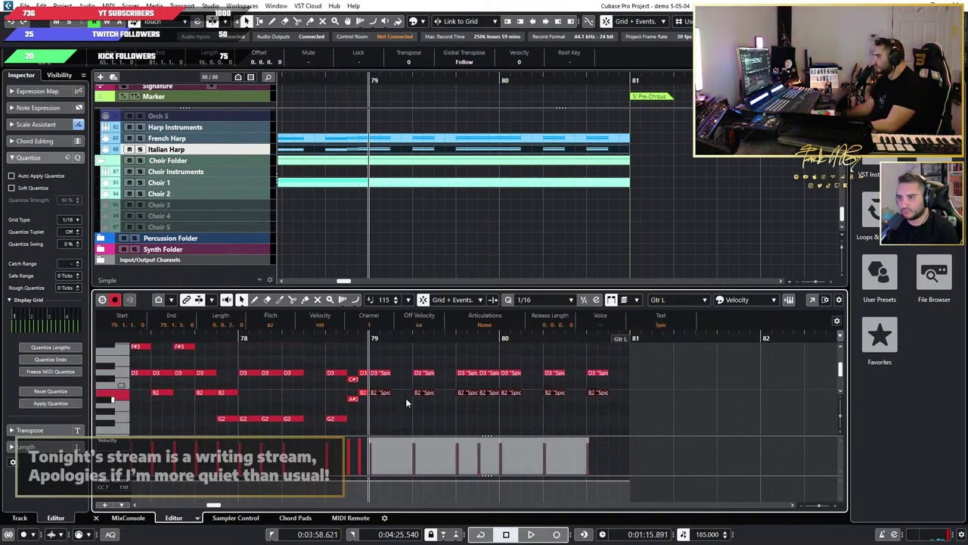
key(Delete)
scroll(436, 395, up, 2)
key(ctrl+v)
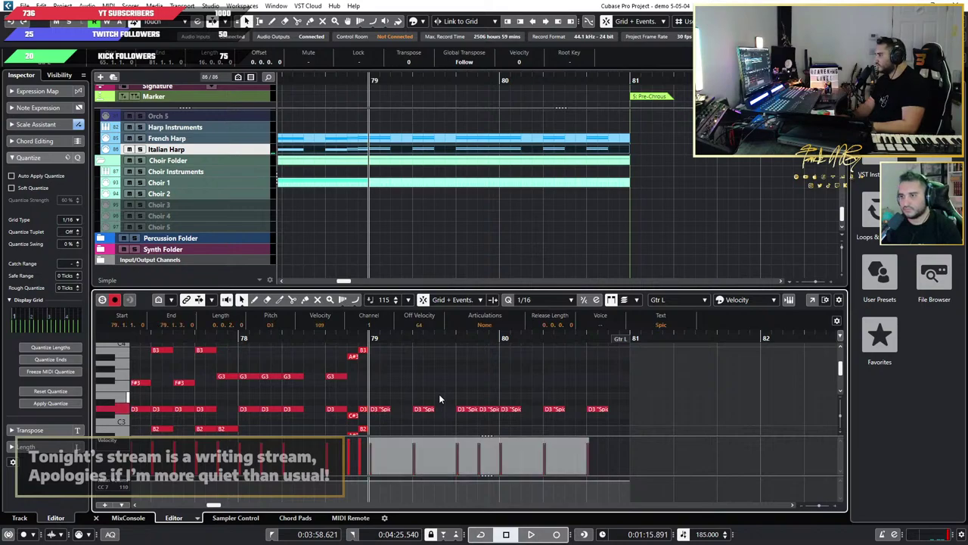
key(Up)
key(Up)
key(space)
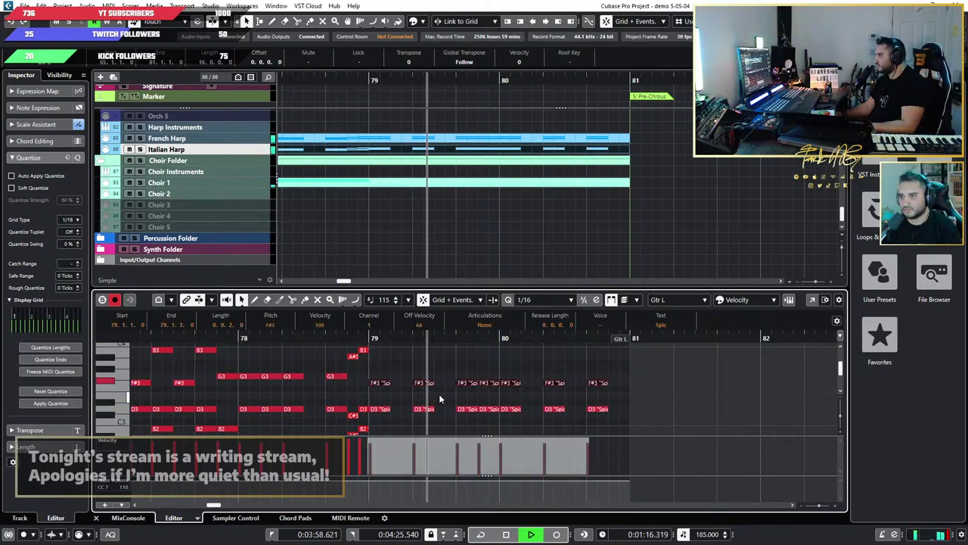
key(space)
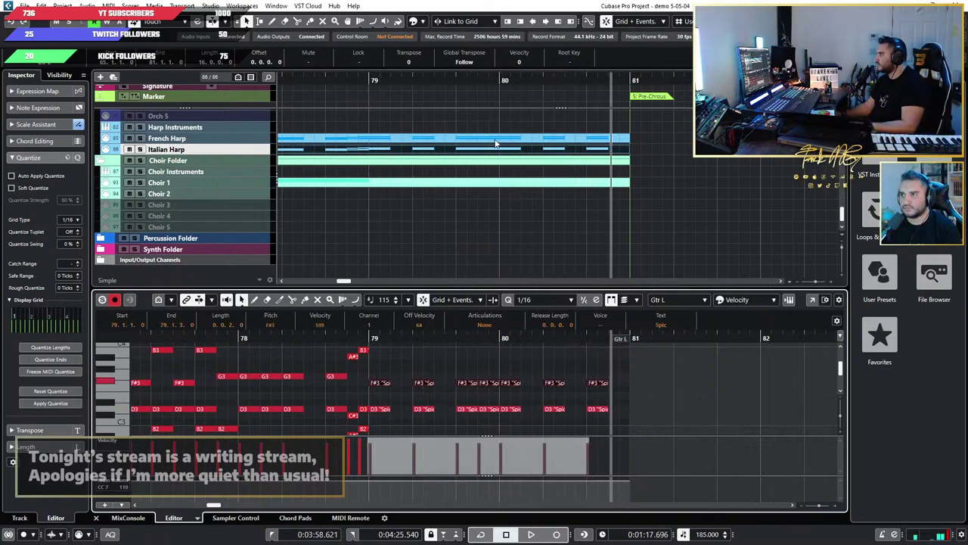
Step: Copy all the Italian Harp notes in bars 79 and 80, and delete the French Harp part's notes in the same bars
scroll(634, 368, down, 2)
drag(688, 395, 376, 357)
click(557, 149)
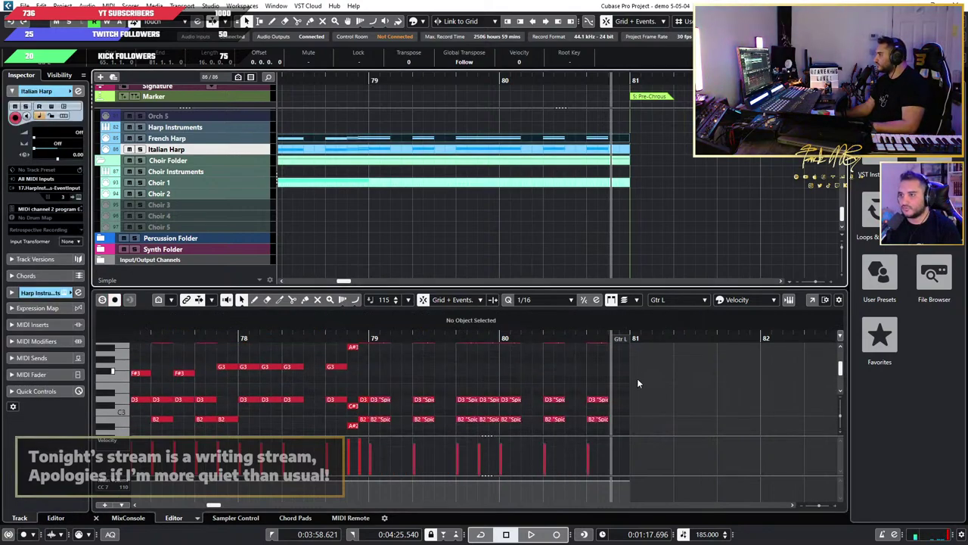
scroll(637, 379, down, 2)
drag(687, 391, 379, 370)
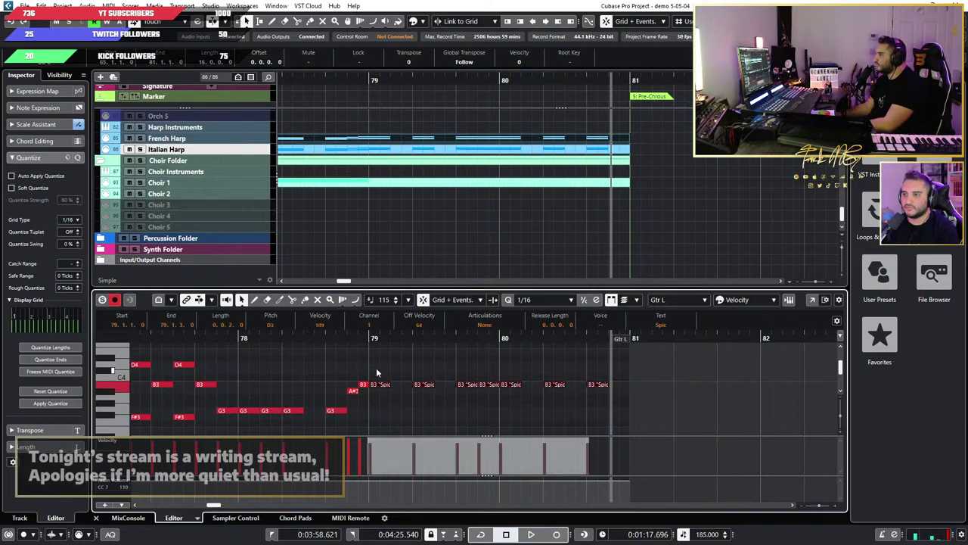
key(Delete)
Step: Paste the copied Italian Harp notes at bar 79 of the French Harp part and play bars 79 and 80
click(368, 338)
scroll(378, 378, up, 3)
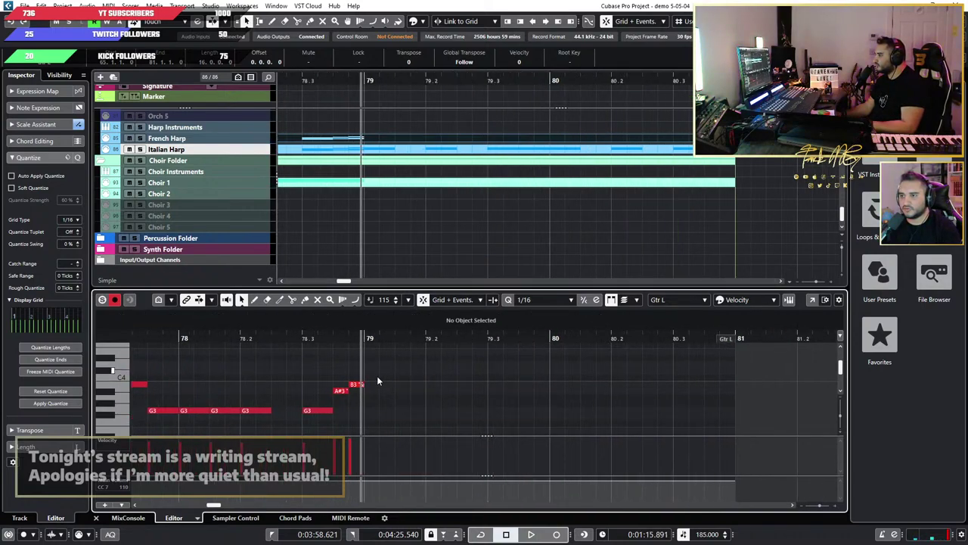
click(346, 339)
click(358, 338)
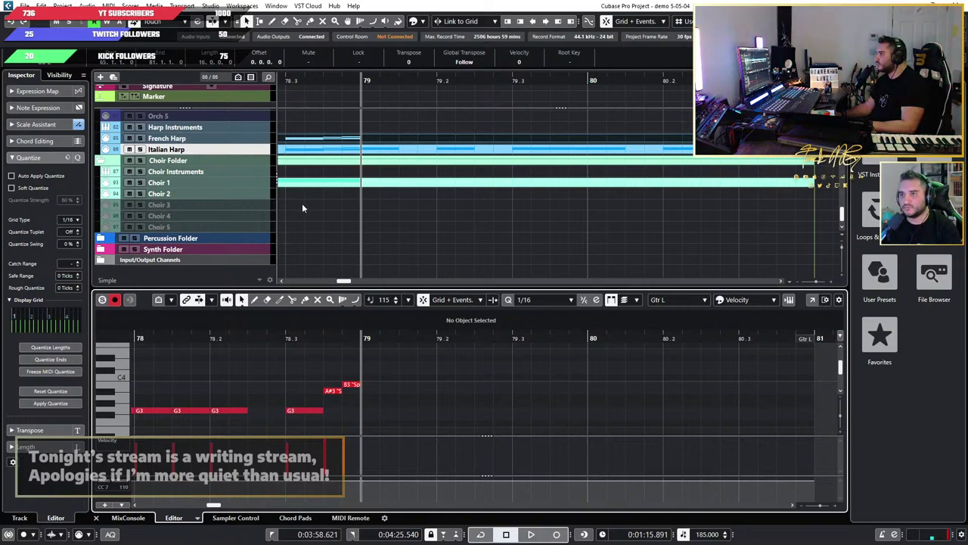
key(ctrl+z)
key(space)
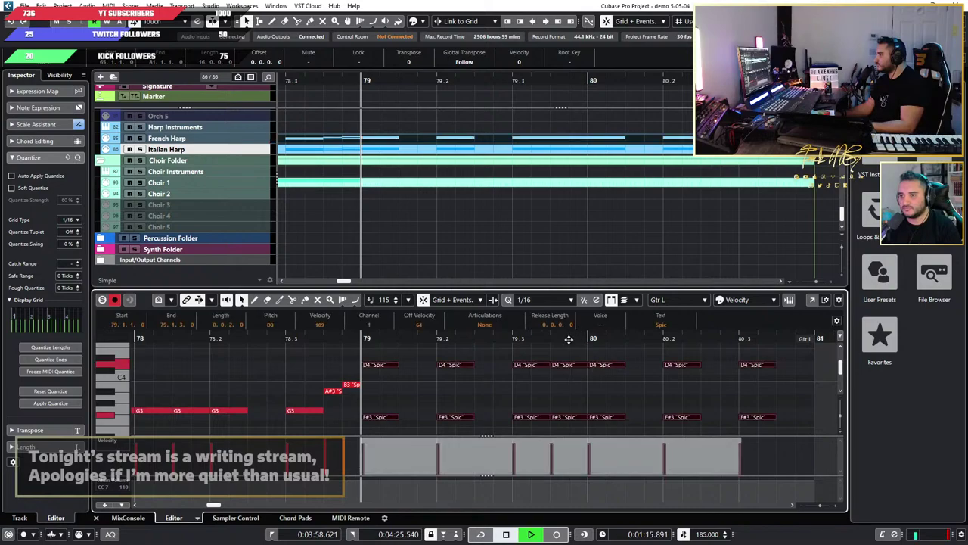
scroll(567, 339, down, 4)
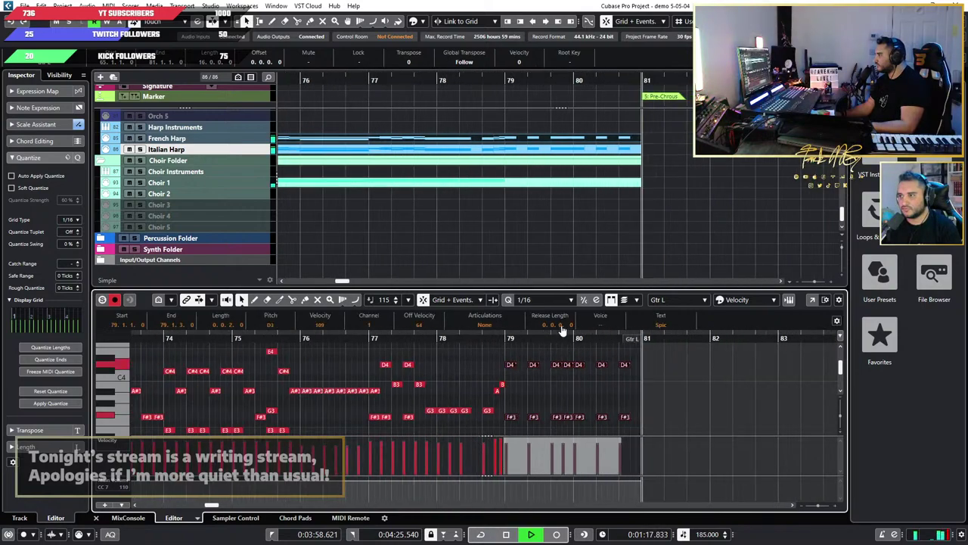
key(space)
Step: Extend the Gtr L - Ocatve and Gtr R - Ocatve parts to bar 81
scroll(486, 226, up, 10)
scroll(495, 231, up, 4)
scroll(501, 208, down, 7)
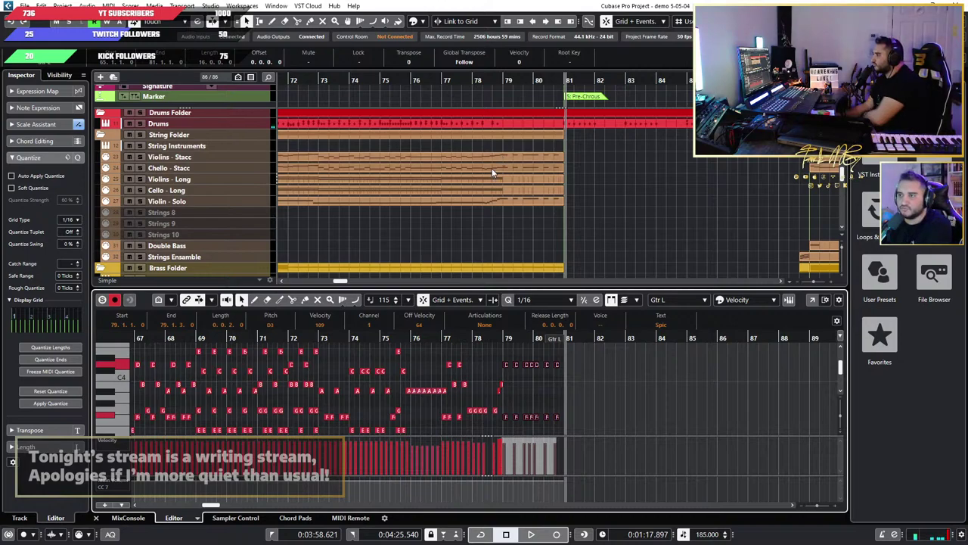
scroll(492, 172, up, 3)
scroll(515, 157, up, 4)
drag(461, 149, 665, 150)
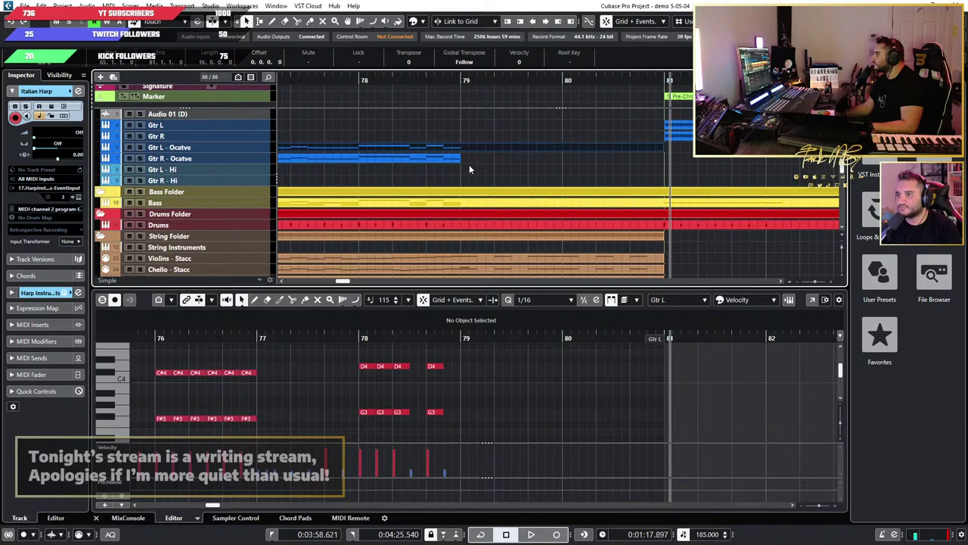
drag(460, 159, 664, 164)
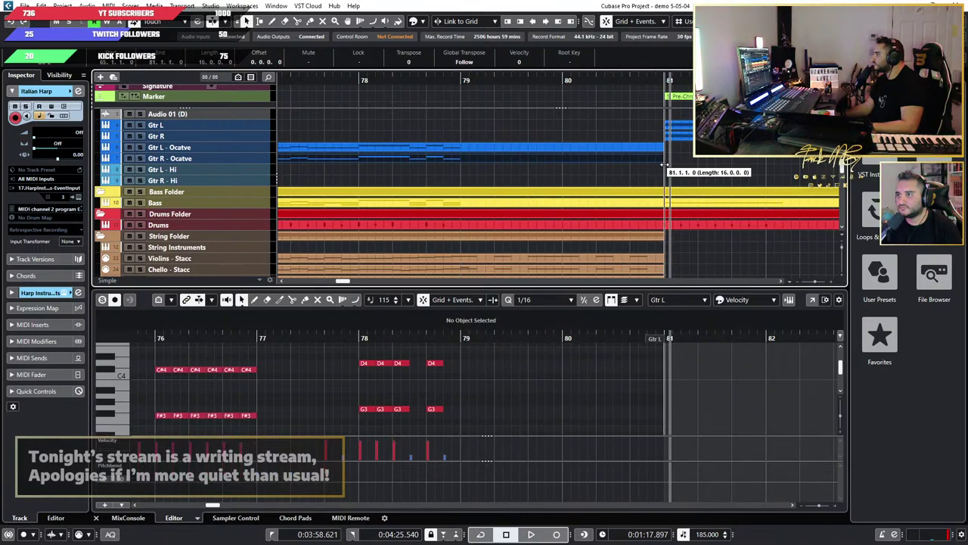
Step: Play the arrangement from late in bar 76 to the start of bar 79 and examine the guitar notes
scroll(454, 371, down, 3)
scroll(321, 363, up, 1)
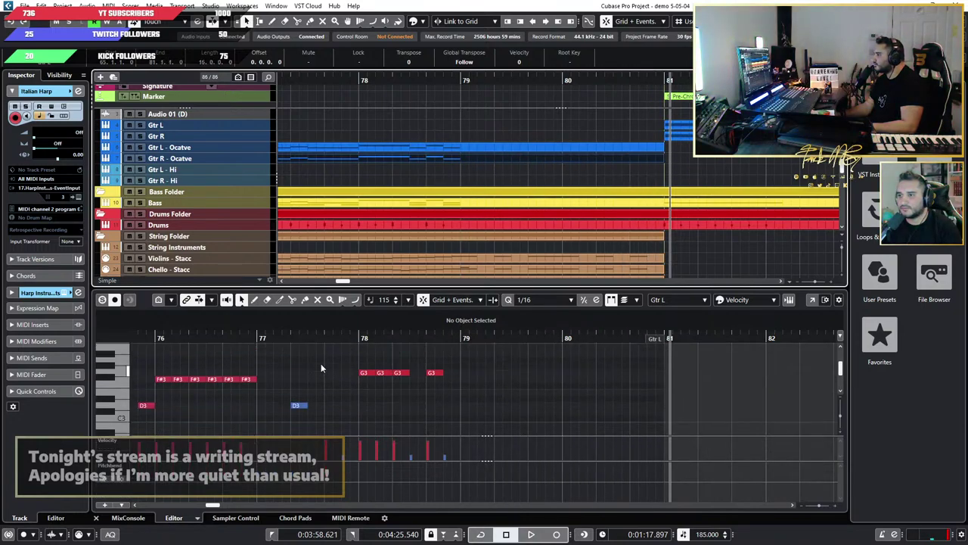
scroll(321, 363, up, 1)
click(235, 339)
key(space)
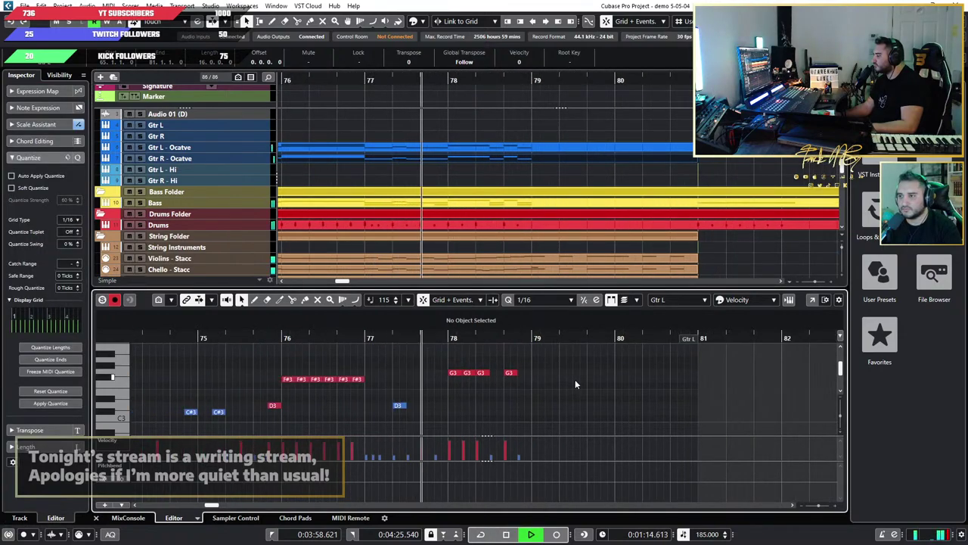
key(space)
scroll(454, 382, up, 2)
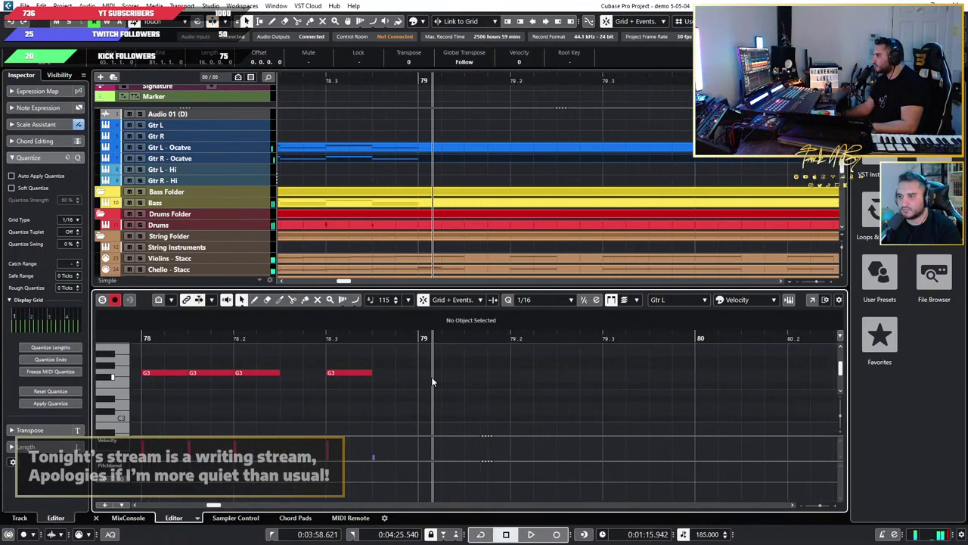
Step: Open the Violins - Stacc part and copy its D5 notes in bars 79 and 80
scroll(606, 217, down, 4)
scroll(572, 209, up, 2)
scroll(571, 208, down, 4)
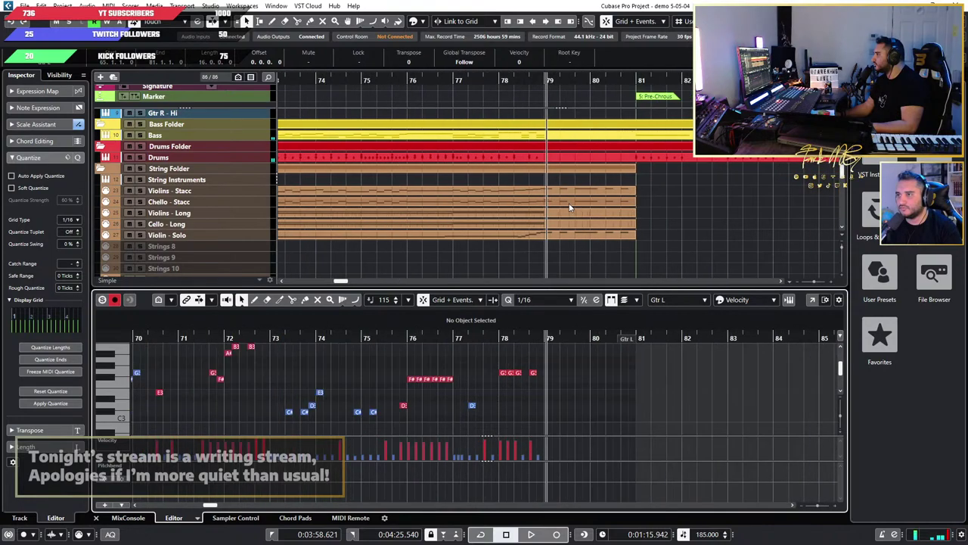
scroll(566, 178, down, 3)
scroll(569, 140, up, 2)
click(569, 159)
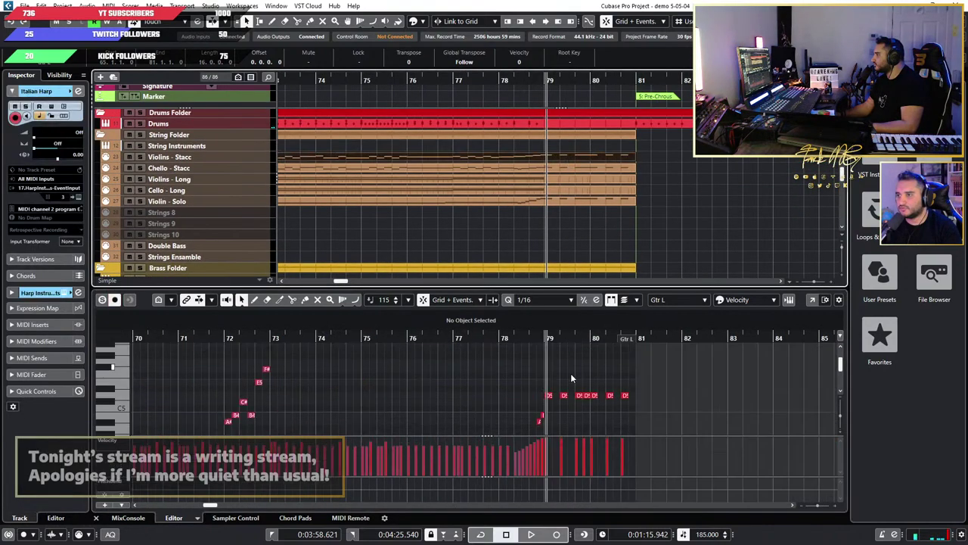
scroll(617, 386, up, 2)
drag(697, 416, 492, 396)
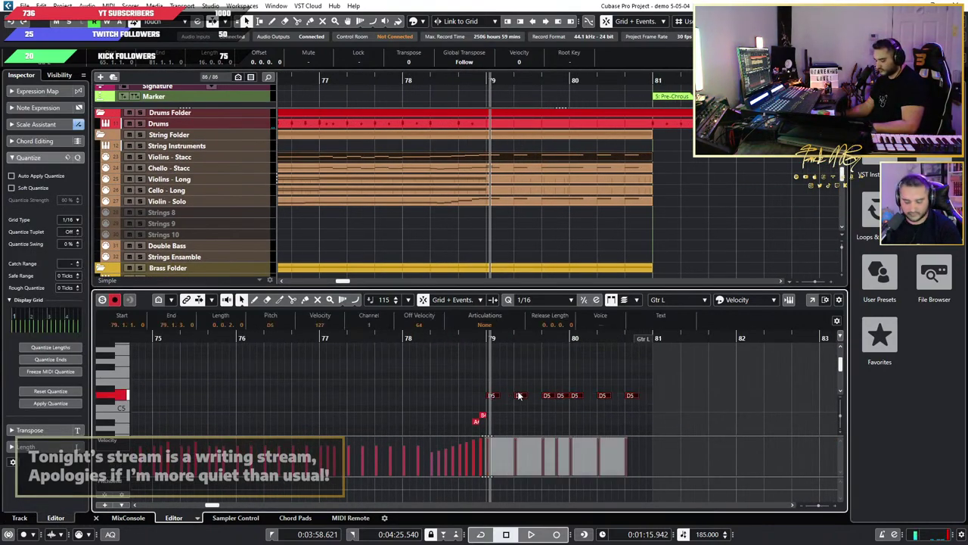
Step: Open the Gtr L - Ocatve part and paste the copied violin notes at bar 79
scroll(518, 168, up, 5)
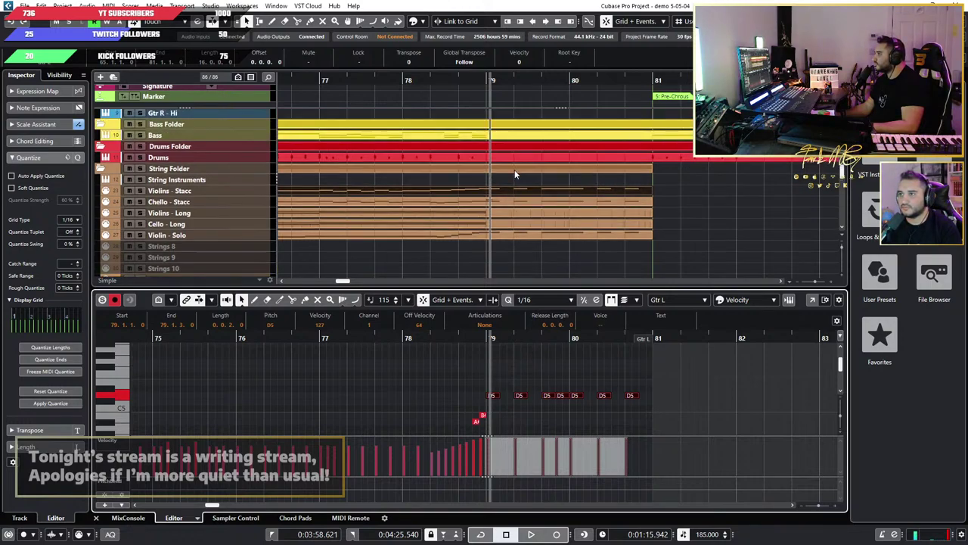
click(496, 148)
scroll(529, 358, up, 3)
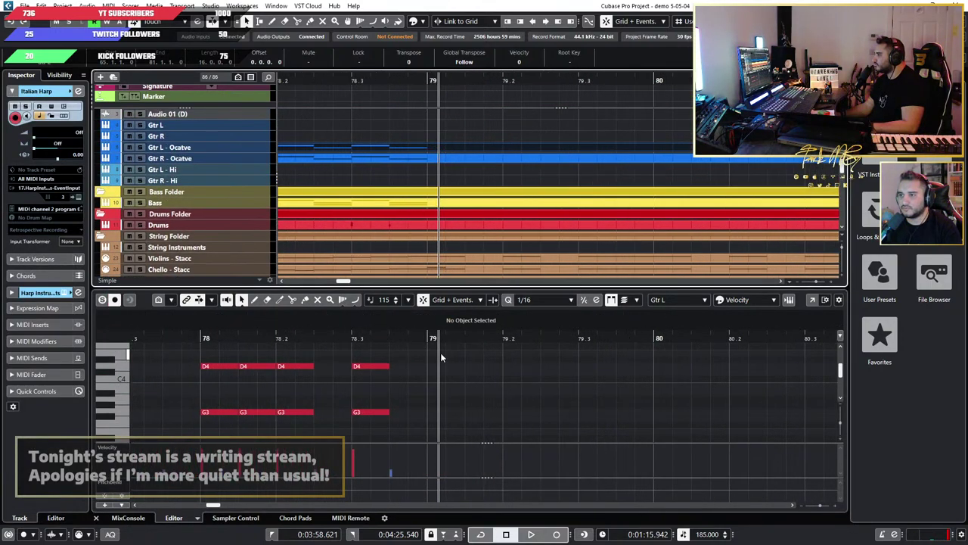
click(427, 338)
key(ctrl+v)
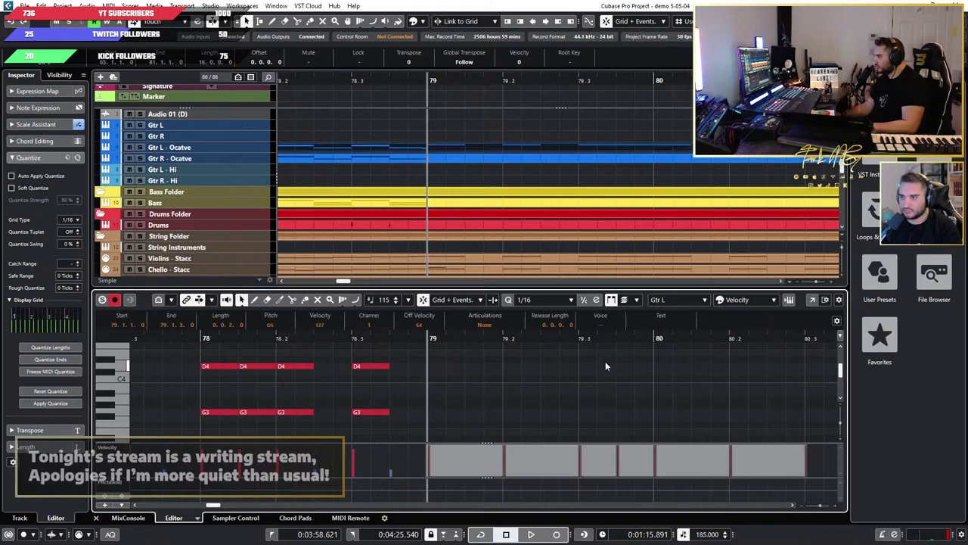
Step: Transpose the pasted notes in the Gtr L - Ocatve part down from D5 to D2 and set their velocity to 25
scroll(606, 362, down, 6)
scroll(608, 364, down, 3)
scroll(607, 363, up, 1)
scroll(608, 364, up, 6)
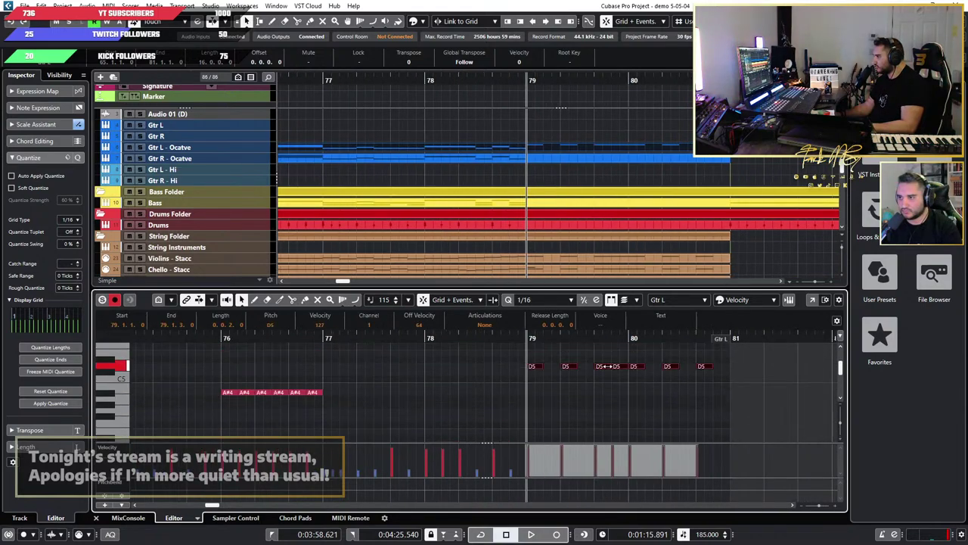
scroll(607, 367, down, 5)
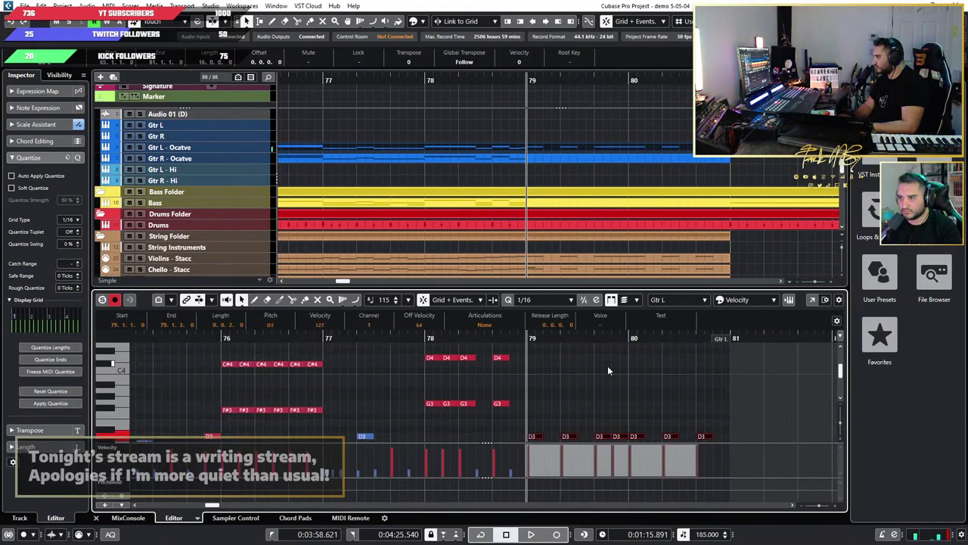
scroll(588, 370, down, 3)
scroll(575, 380, down, 2)
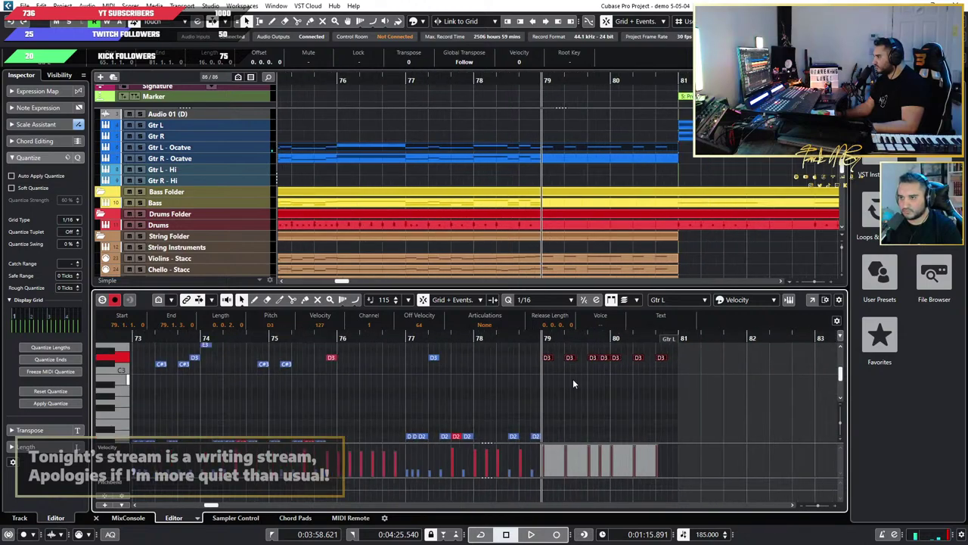
scroll(575, 384, up, 2)
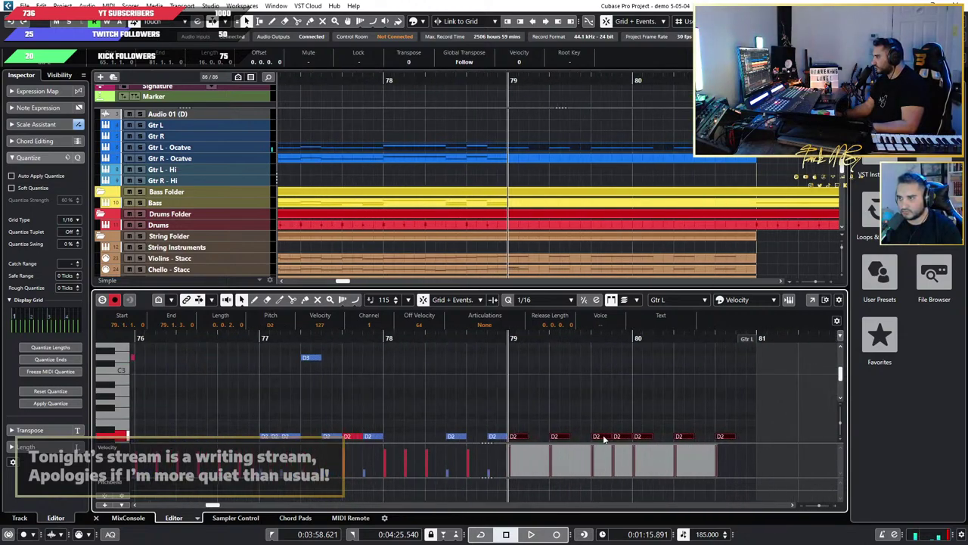
scroll(619, 444, down, 3)
drag(608, 449, 607, 492)
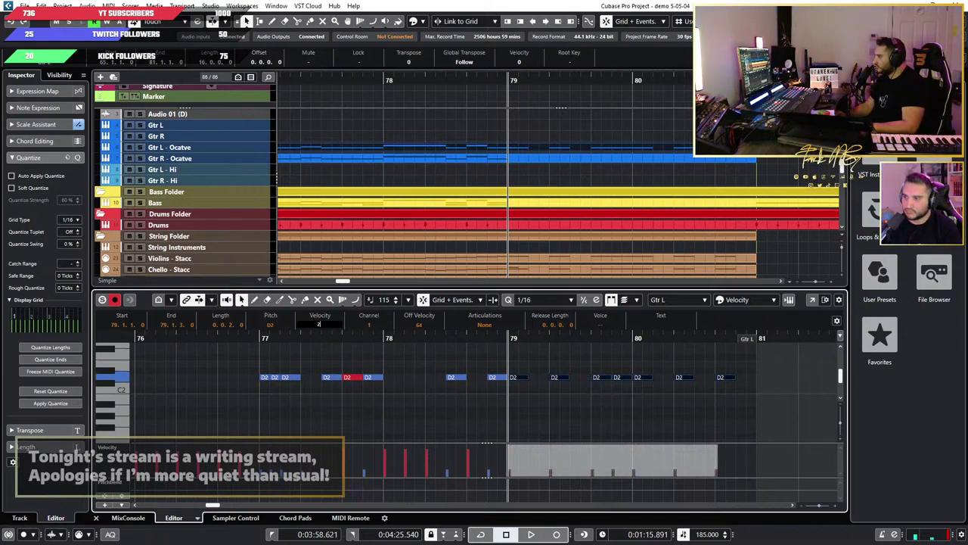
Step: Add a copy of the D2 notes in bars 79 and 80 an octave higher at D3 and play both bars
scroll(598, 378, down, 2)
scroll(680, 394, up, 1)
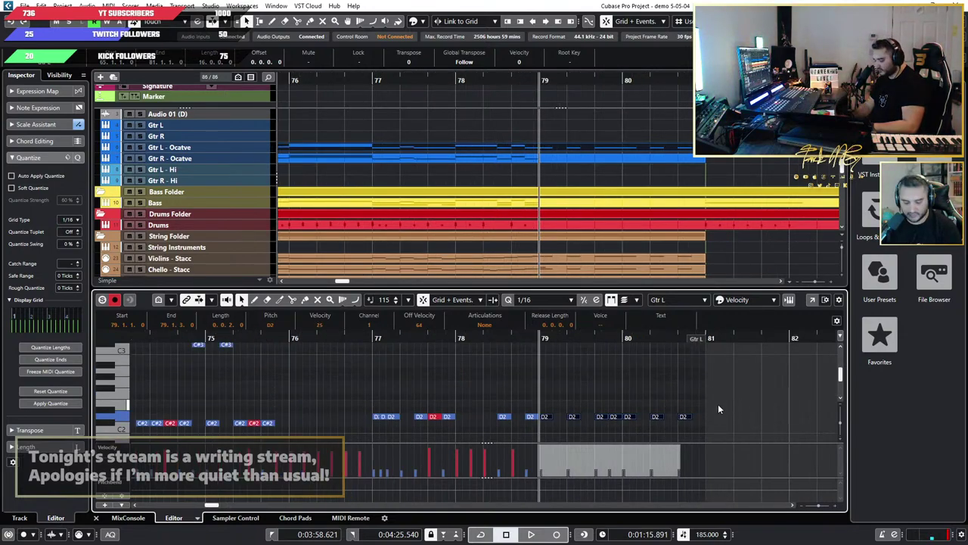
scroll(719, 408, up, 1)
key(space)
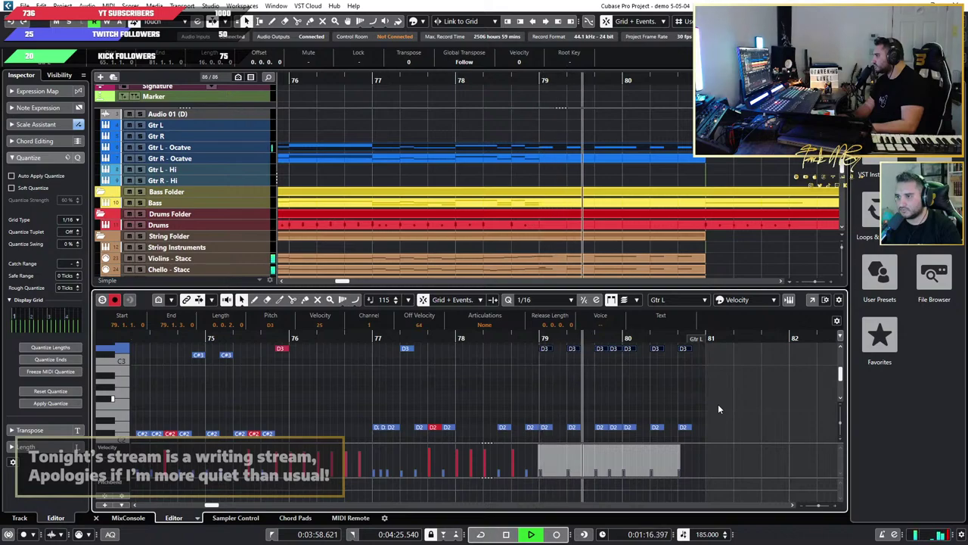
key(space)
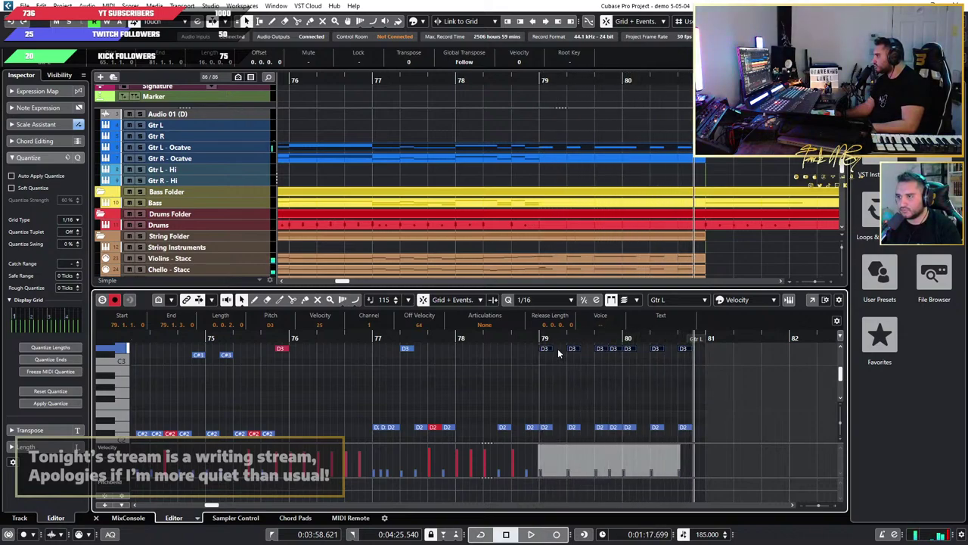
Step: Add another copy of the D2 notes from bar 79, raise it to F#2, and play bars 79 and 80
click(534, 338)
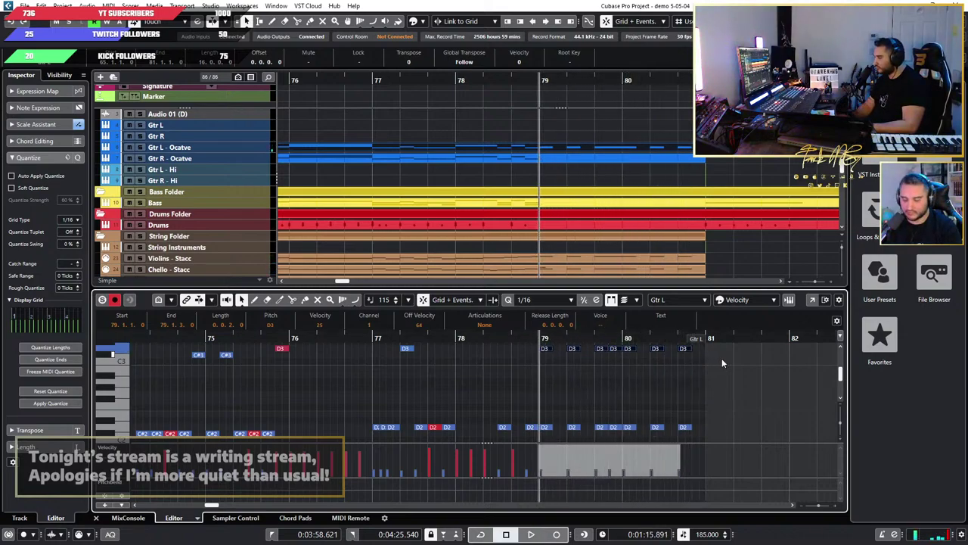
key(shift+Down)
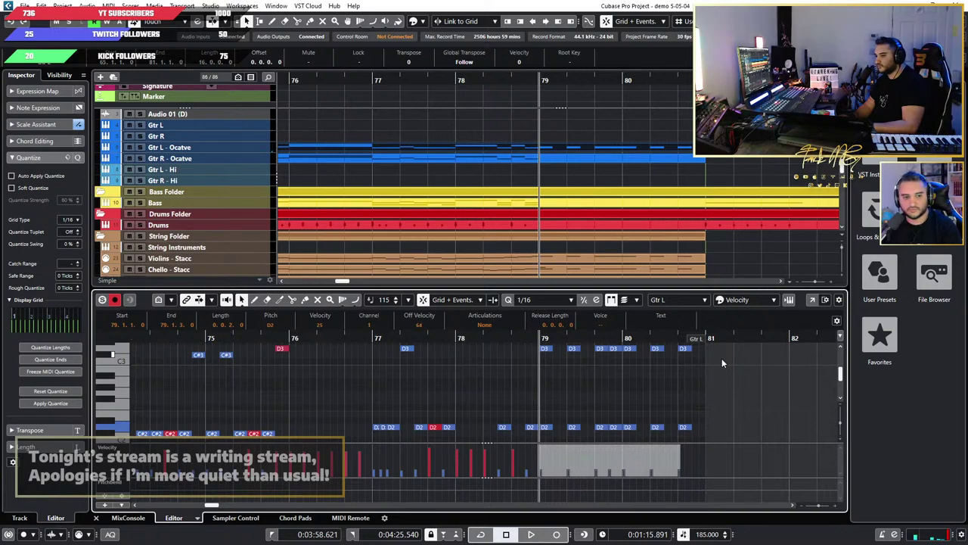
key(Up)
key(Up)
key(Up)
key(Up)
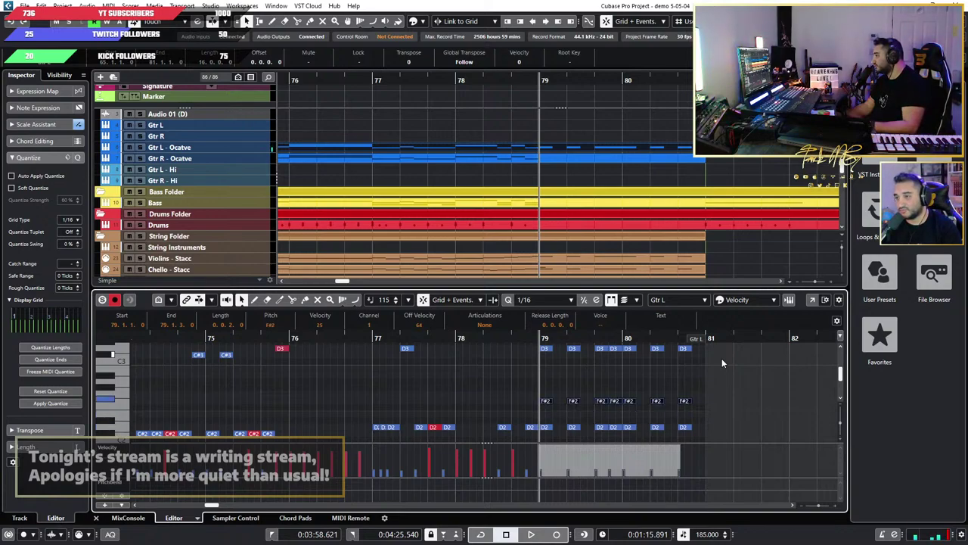
key(space)
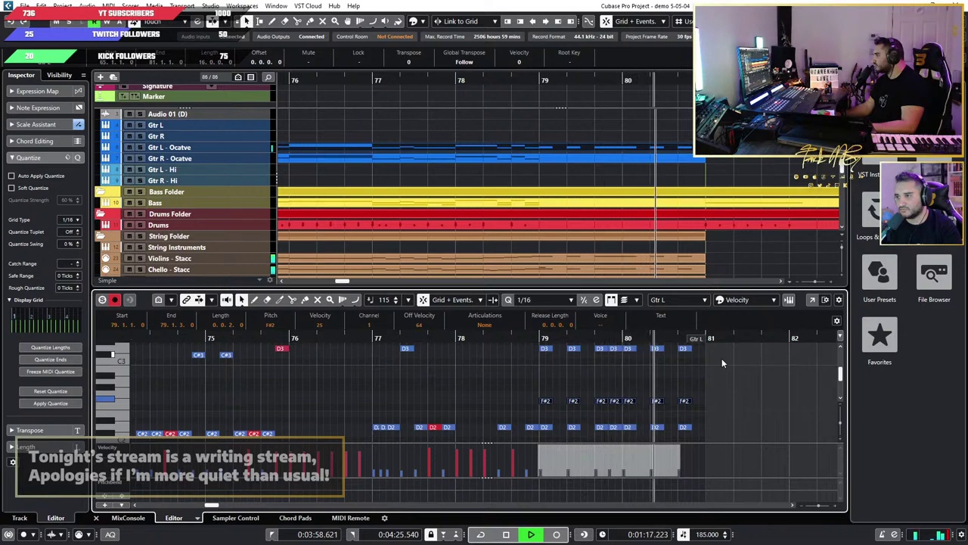
key(space)
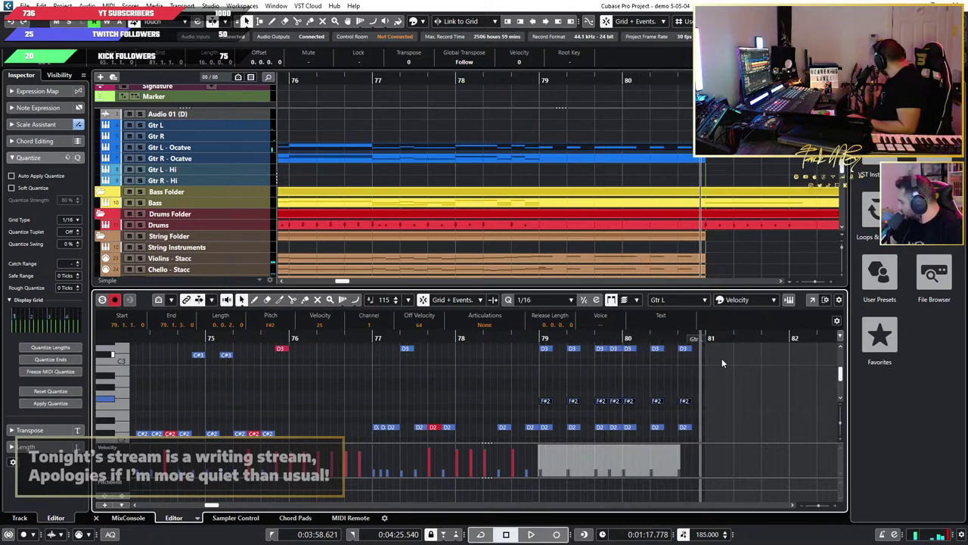
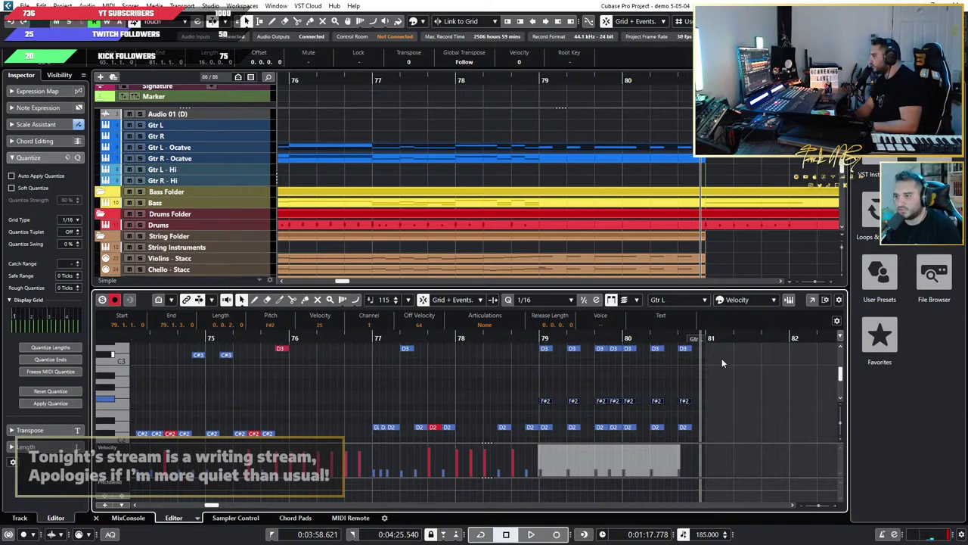
Step: Try the selected F#2 copies in bars 79 and 80 of the Gtr L - Ocatve part at B2 and at G2
key(Up)
key(Up)
key(Up)
key(Up)
key(Up)
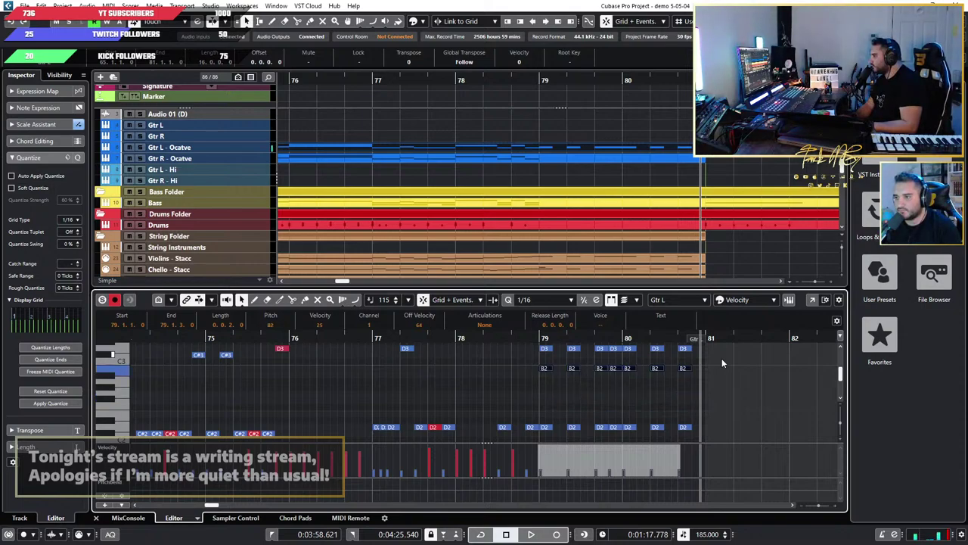
key(Down)
key(Down)
key(Down)
key(Down)
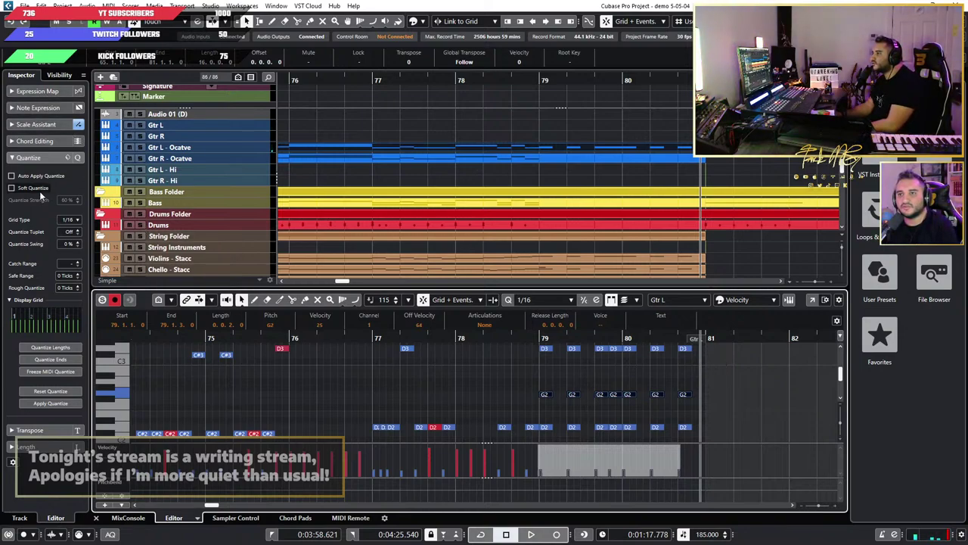
Step: Turn off Snap Pitch Editing in the Scale Assistant and raise the selected G2 notes in bars 79 and 80 to A2
click(37, 124)
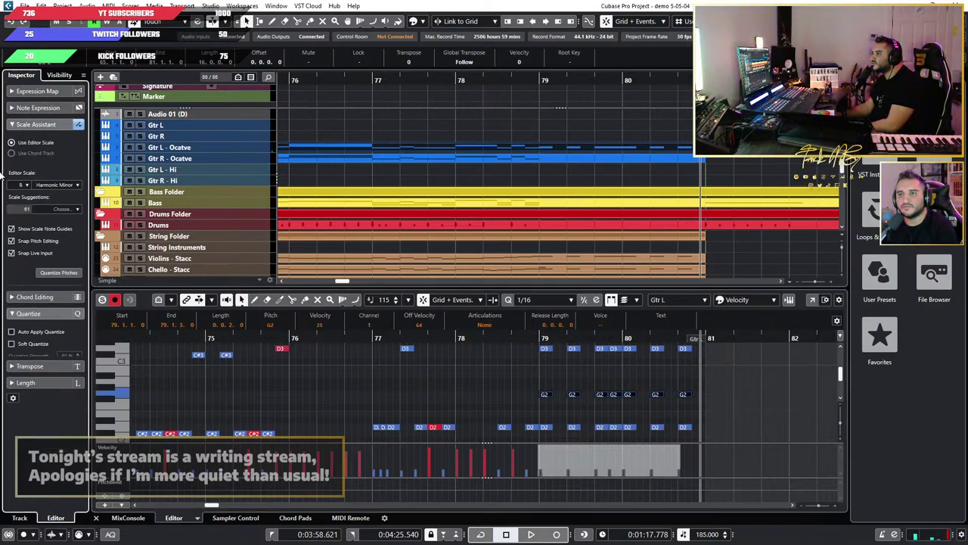
click(11, 240)
key(Up)
key(Up)
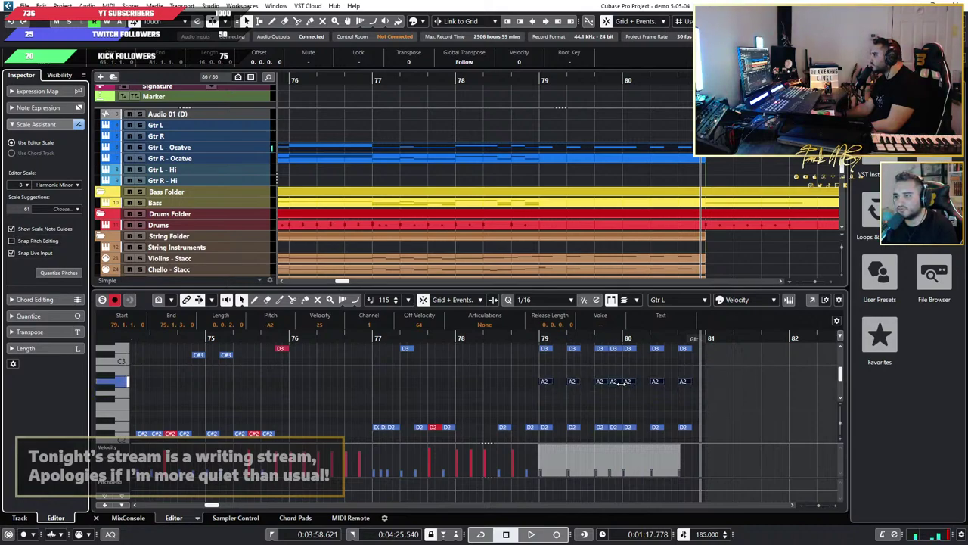
Step: Play bars 79 and 80 with the A2 notes, and replay the passage starting within bar 76
click(541, 339)
key(space)
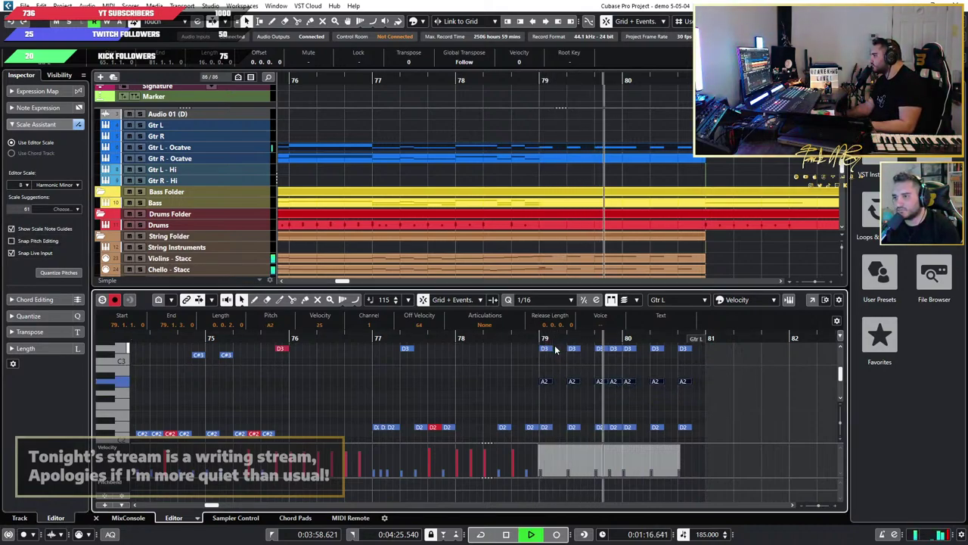
key(space)
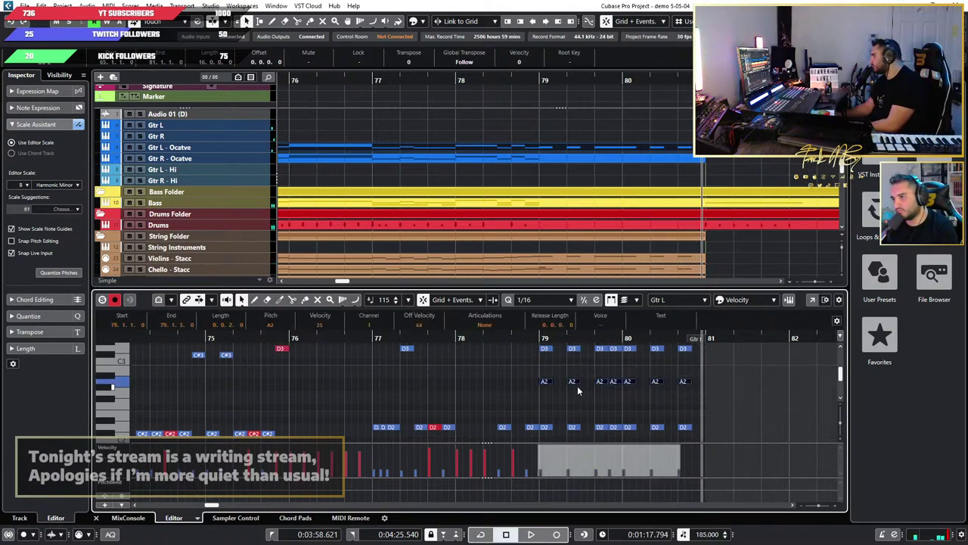
click(332, 338)
key(space)
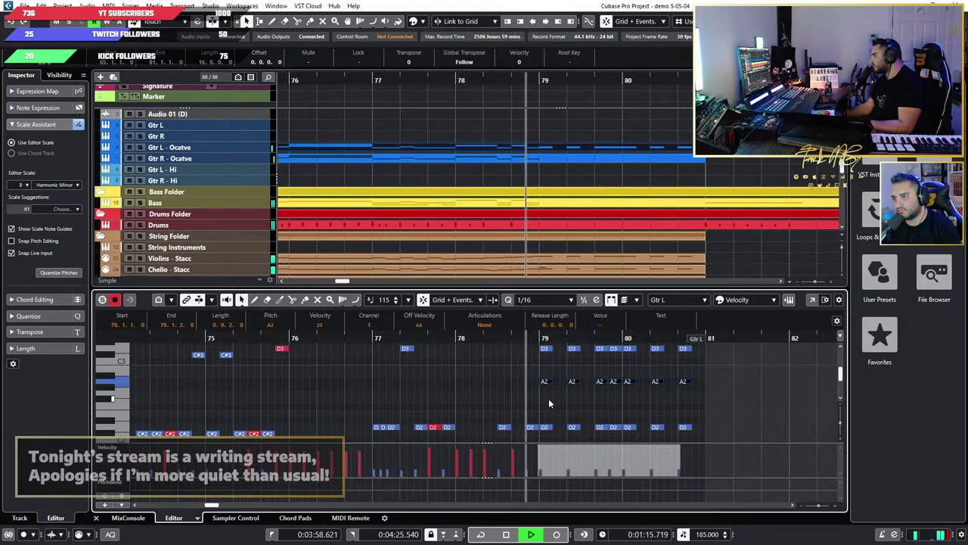
key(space)
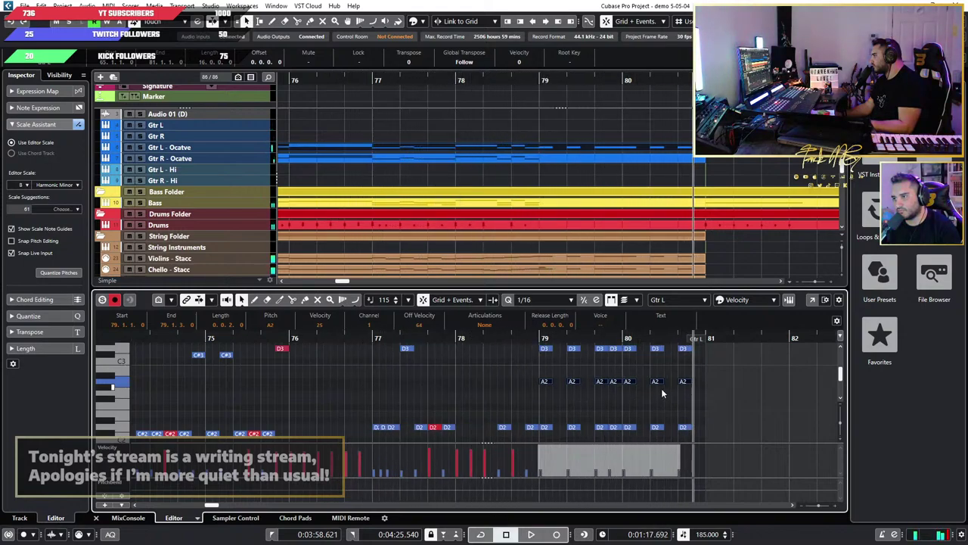
Step: Delete the A2 notes from bars 79 and 80 and play the remaining D2 and D3 octaves
key(Delete)
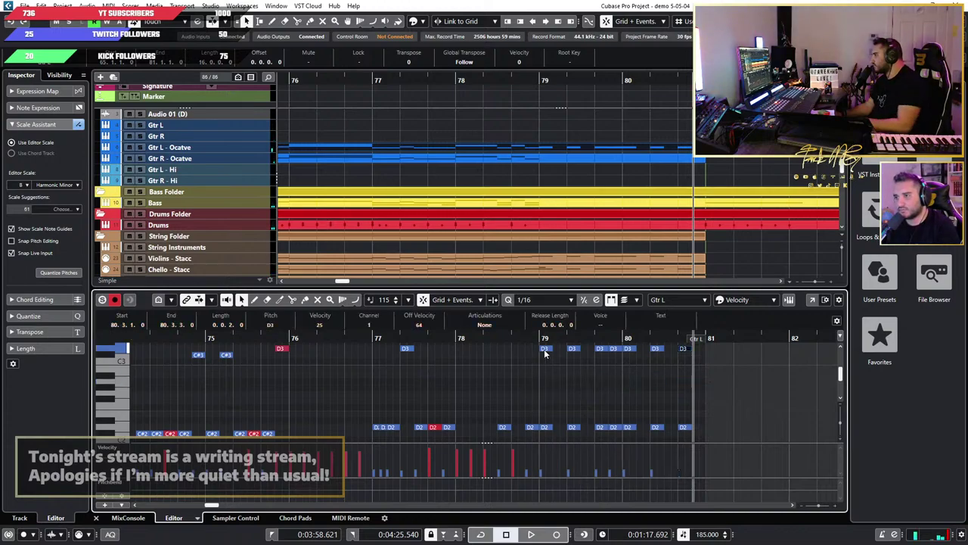
key(space)
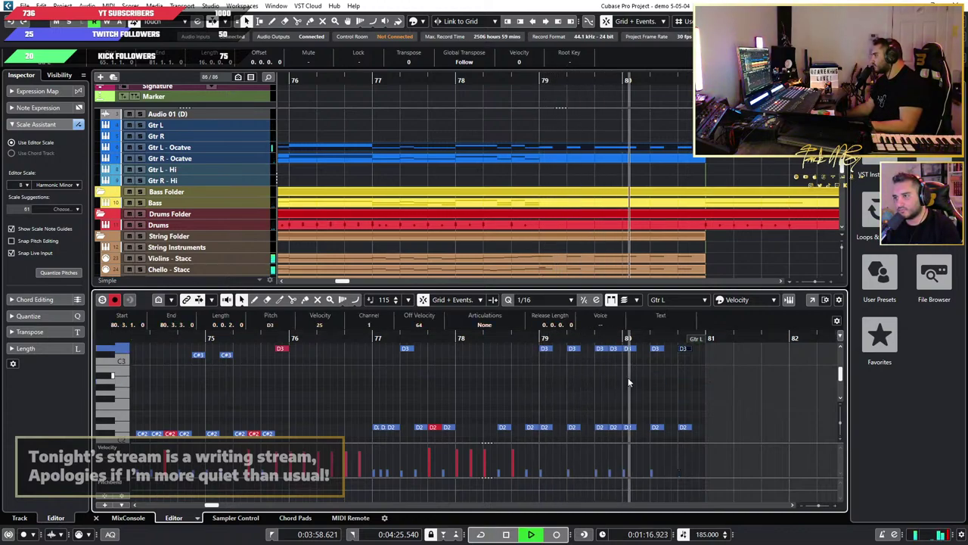
key(space)
Step: Examine the Violins - Stacc and Chello - Stacc notes in bars 79 and 80, and return to the Gtr L - Ocatve part
scroll(617, 191, down, 4)
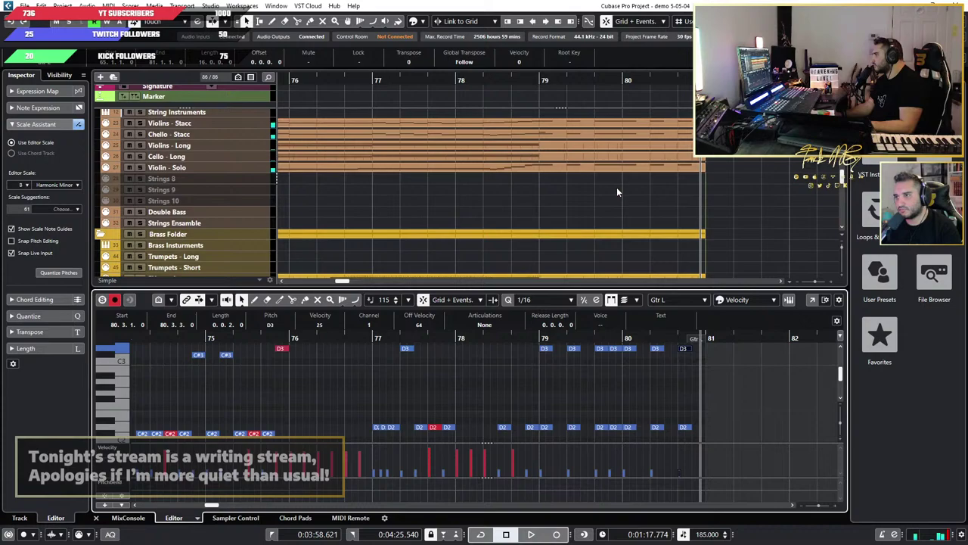
click(580, 126)
scroll(610, 395, up, 3)
scroll(610, 396, down, 5)
scroll(611, 394, up, 6)
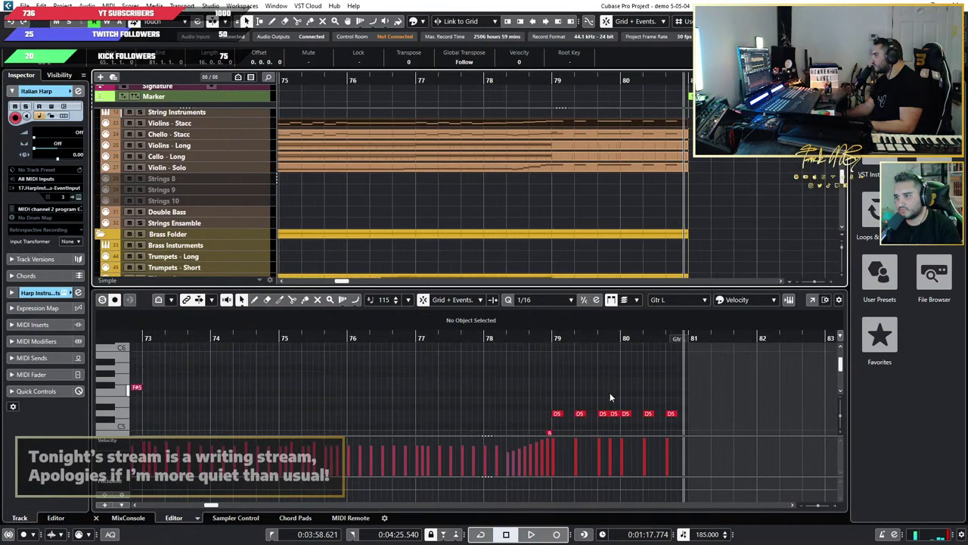
scroll(611, 395, down, 7)
click(586, 137)
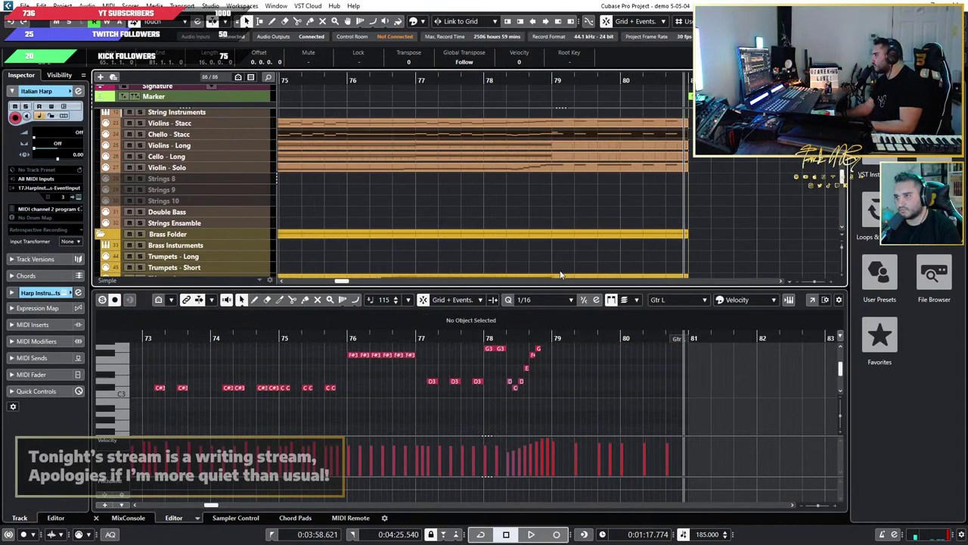
scroll(573, 404, up, 3)
scroll(576, 406, up, 4)
scroll(580, 408, down, 3)
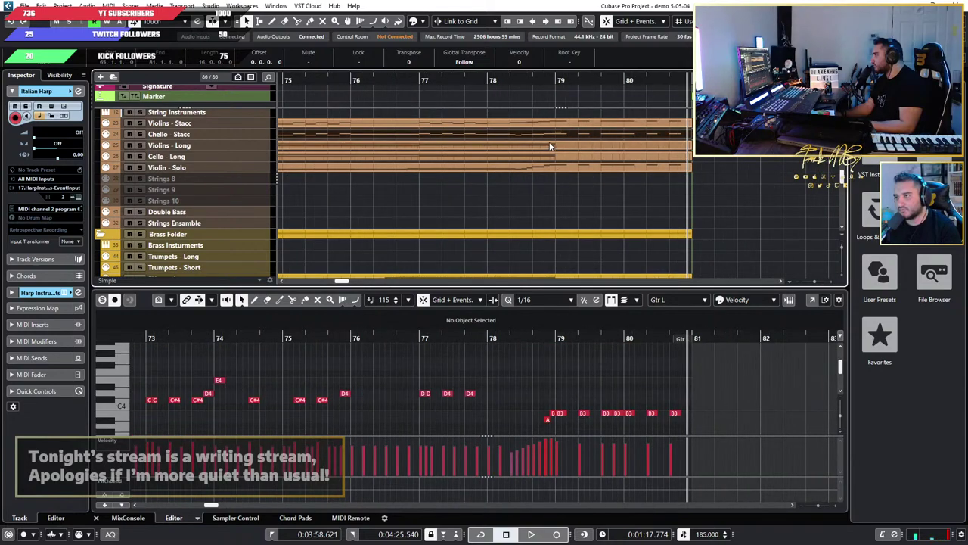
scroll(568, 143, up, 5)
click(585, 150)
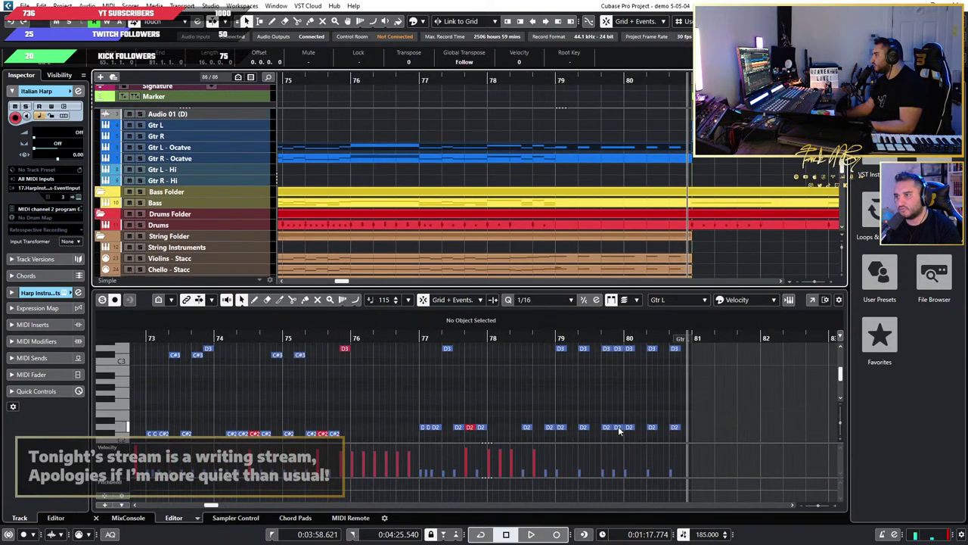
Step: Play the Gtr L - Ocatve part's D2 and D3 octaves from bar 79 twice
scroll(618, 428, up, 2)
double_click(488, 340)
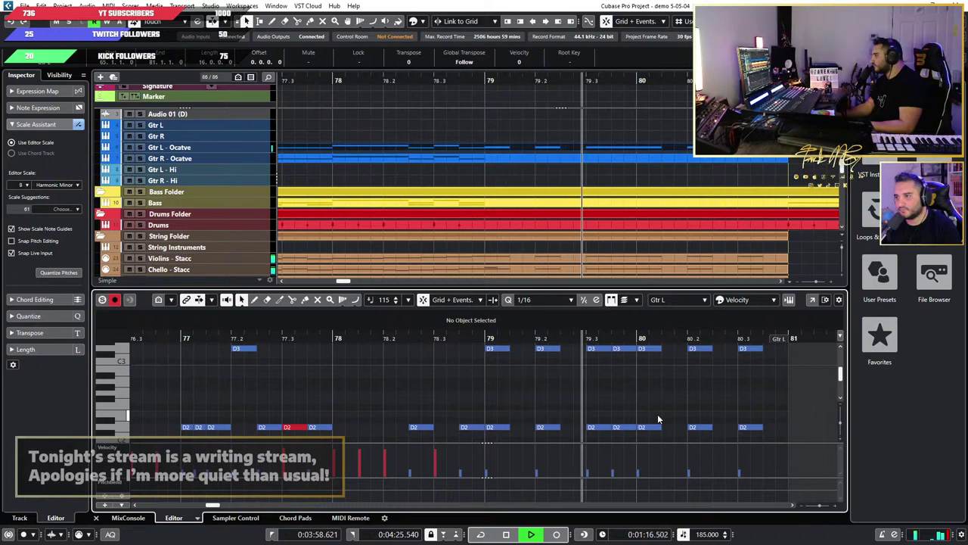
key(space)
scroll(658, 419, down, 1)
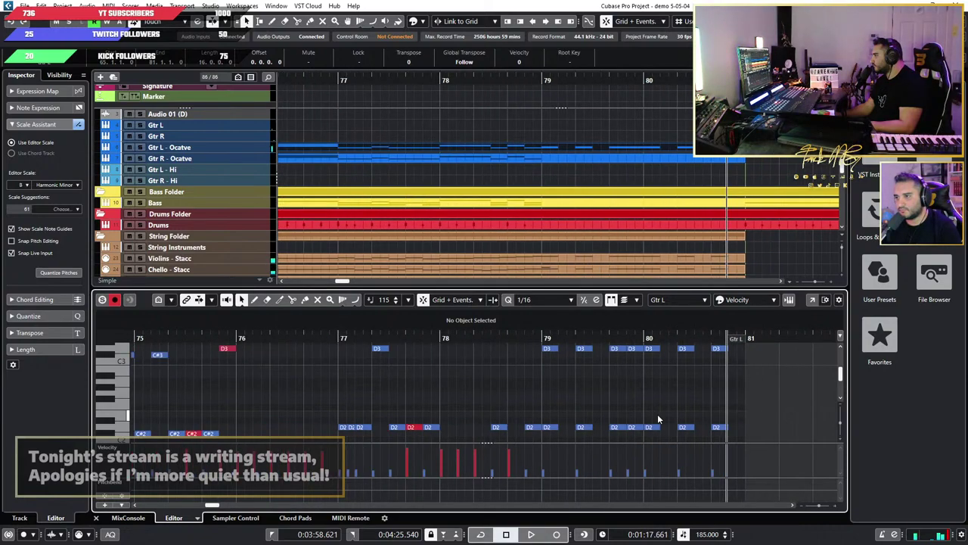
click(540, 339)
key(space)
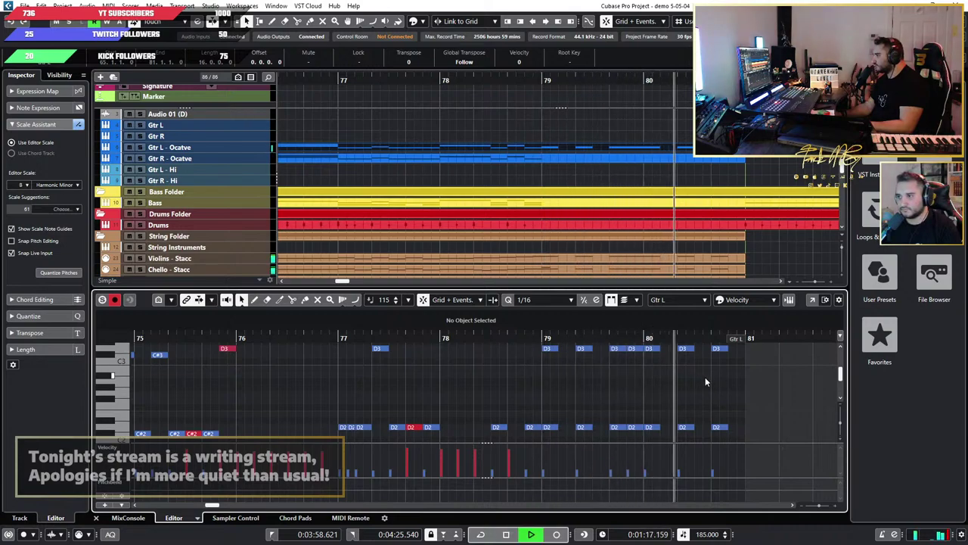
key(space)
Step: Delete the D3 notes in bars 79 and 80 and play the passage with only the D2 notes
drag(761, 372, 552, 381)
key(Delete)
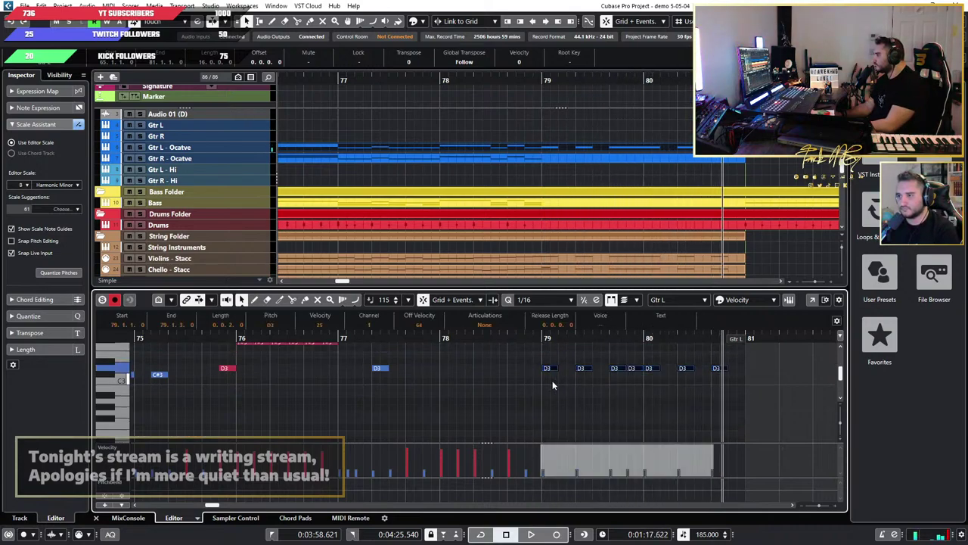
click(546, 340)
key(space)
scroll(709, 388, down, 2)
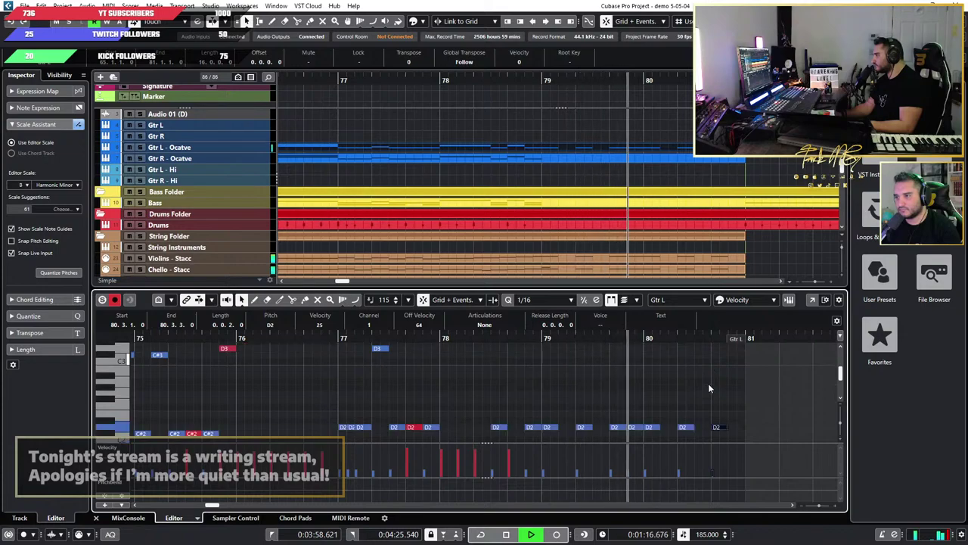
key(space)
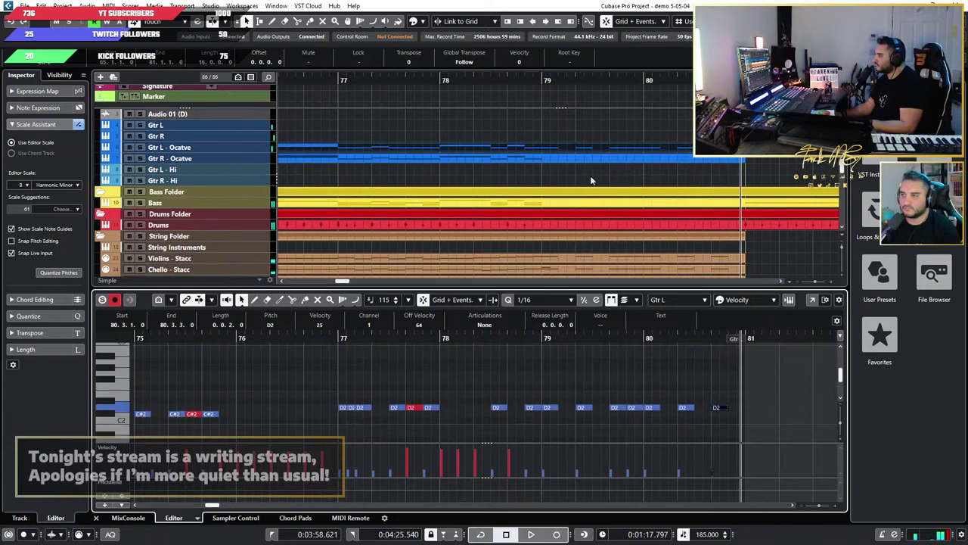
Step: Copy the D2 notes in bars 79 and 80 an octave up to restore the D3 notes
scroll(592, 181, down, 2)
drag(708, 379, 568, 432)
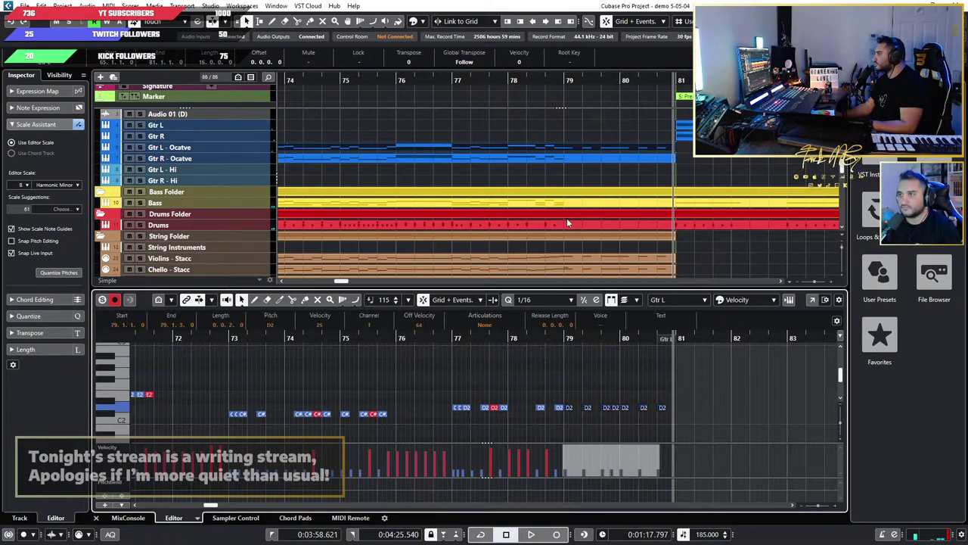
scroll(606, 423, up, 2)
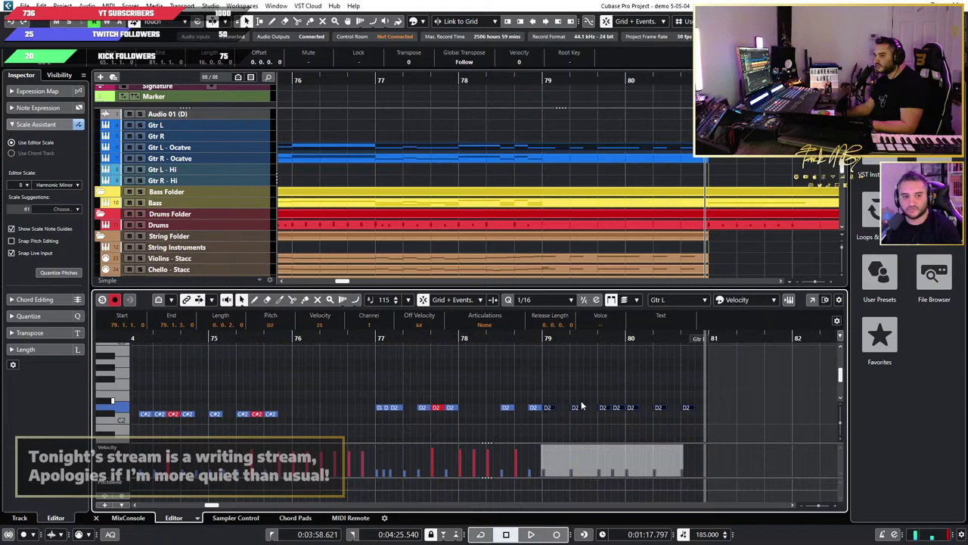
click(539, 340)
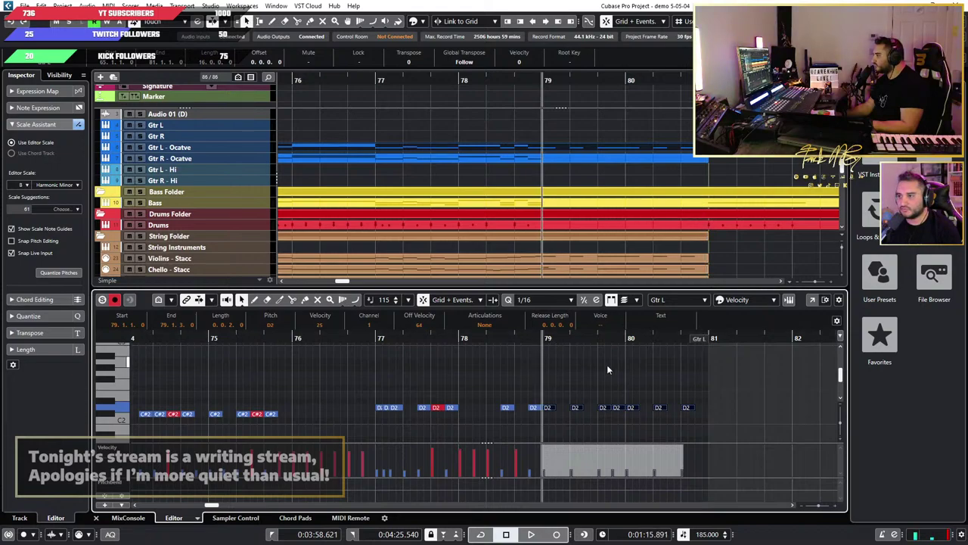
click(655, 377)
scroll(663, 380, up, 1)
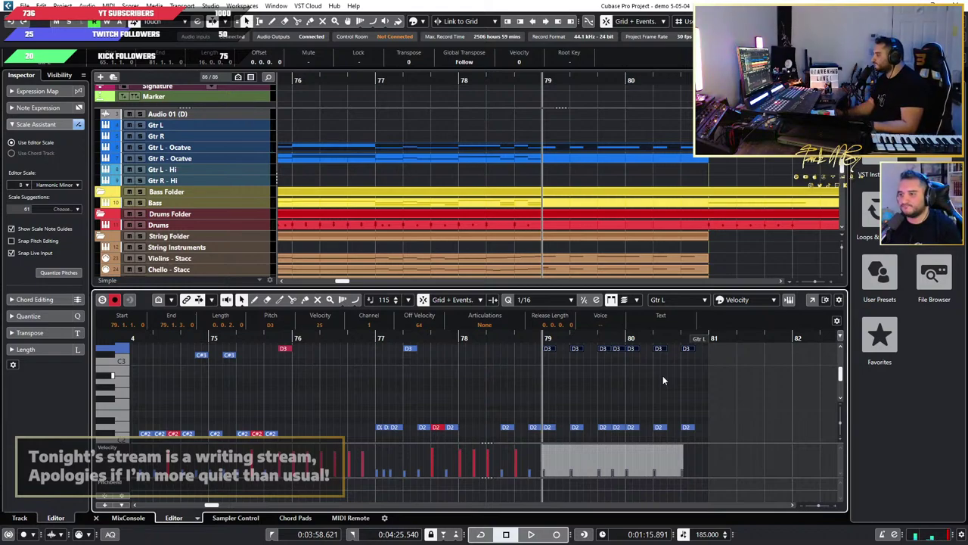
Step: Paste another copy of the D2 notes at bar 79, raise it to A2, and play bars 79 and 80
key(ctrl+v)
key(Up)
key(Up)
key(Up)
key(Up)
key(Up)
key(Up)
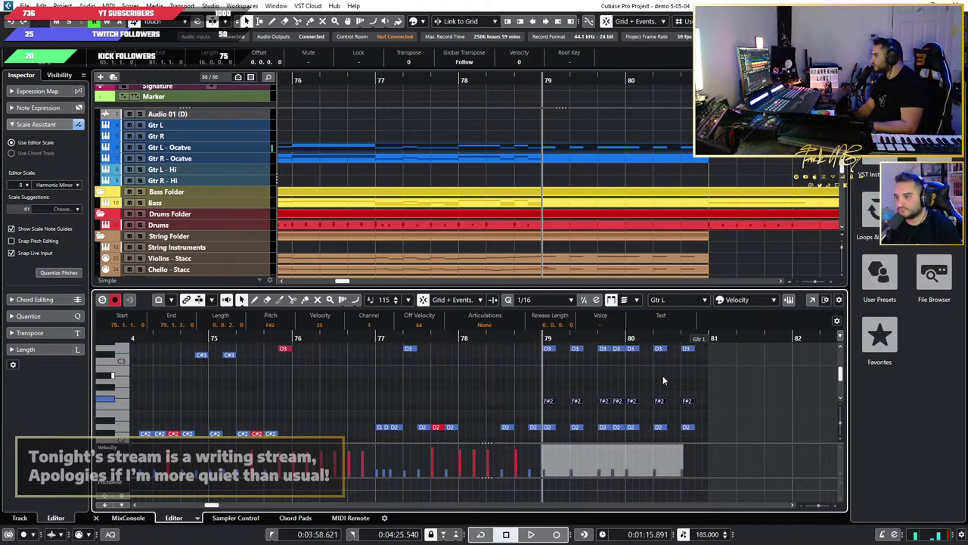
key(Up)
key(space)
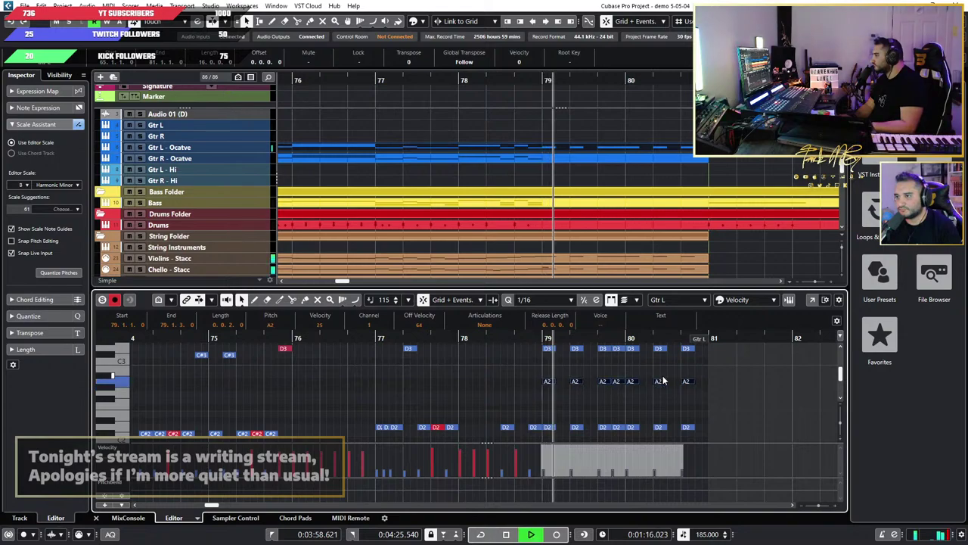
key(space)
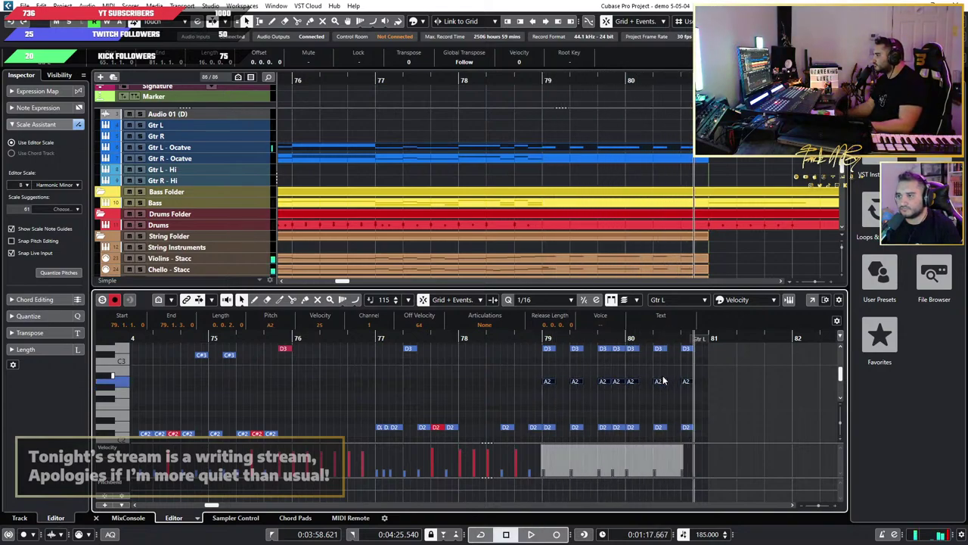
Step: Try the pasted middle notes a semitone lower at G#2 and play them from bar 79
key(Down)
click(535, 338)
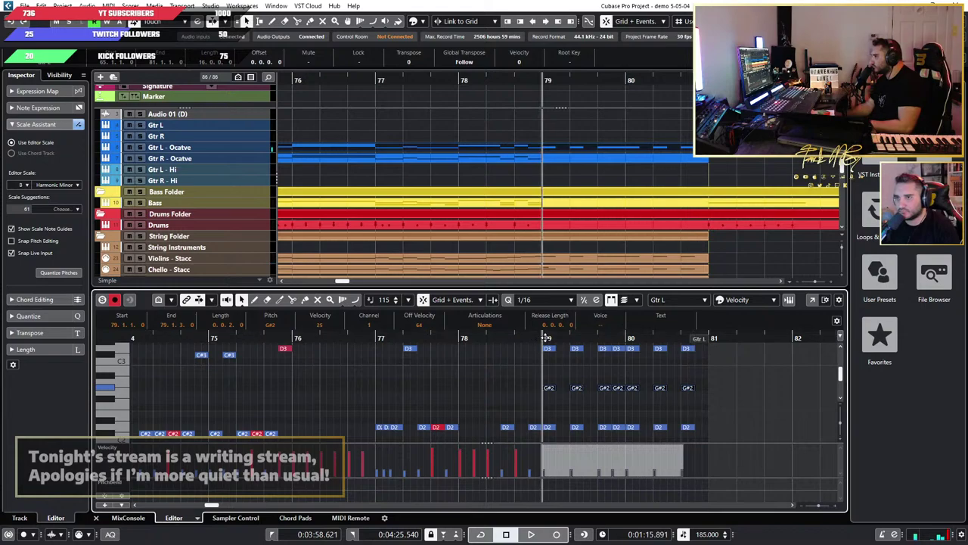
key(space)
key(space)
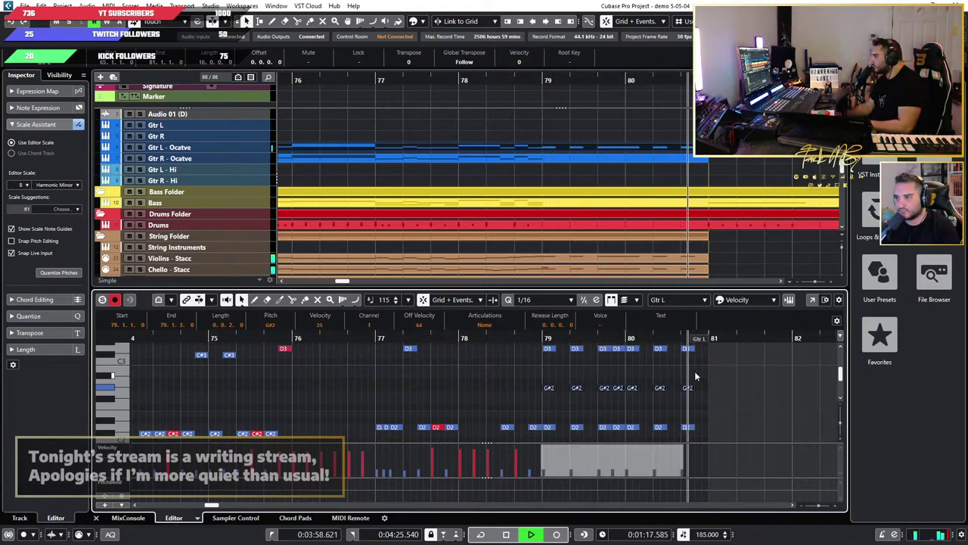
Step: Raise the middle notes in bars 79 and 80 to A#2 and play from bar 79
key(Up)
key(Up)
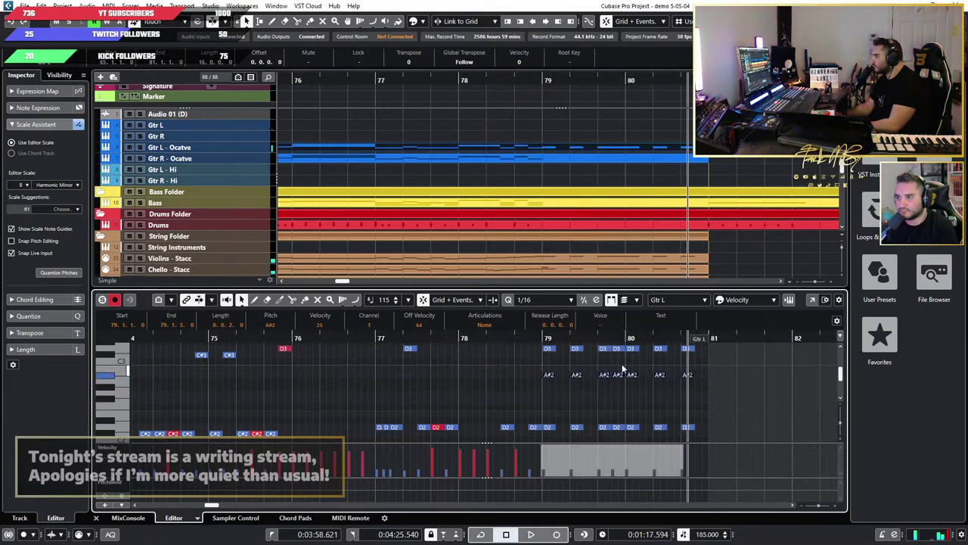
click(548, 338)
key(space)
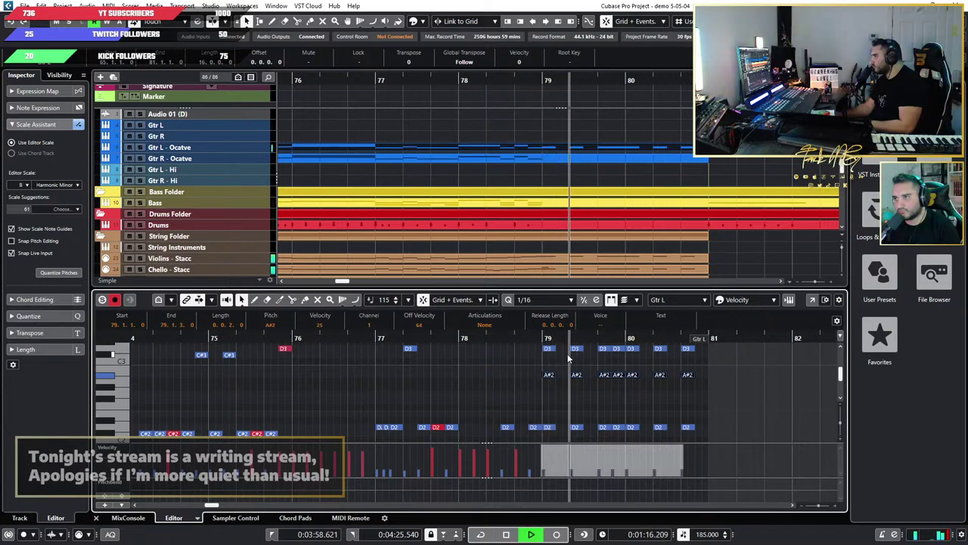
Step: Solo the Gtr L - Ocatve track and play its chords from bar 79
click(140, 148)
key(space)
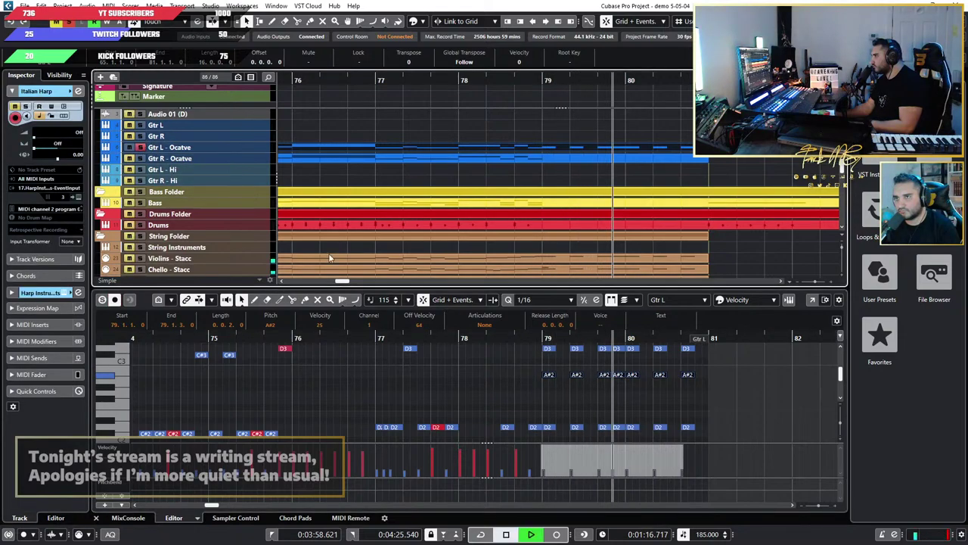
click(547, 339)
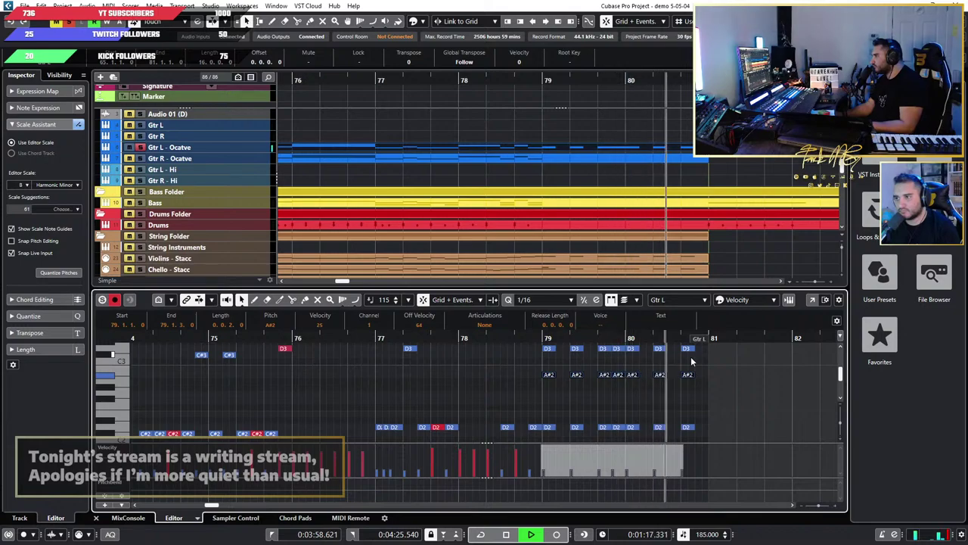
Step: Lower the middle notes in bars 79 and 80 to A2 and play from bar 79
key(space)
drag(726, 365, 529, 379)
key(Down)
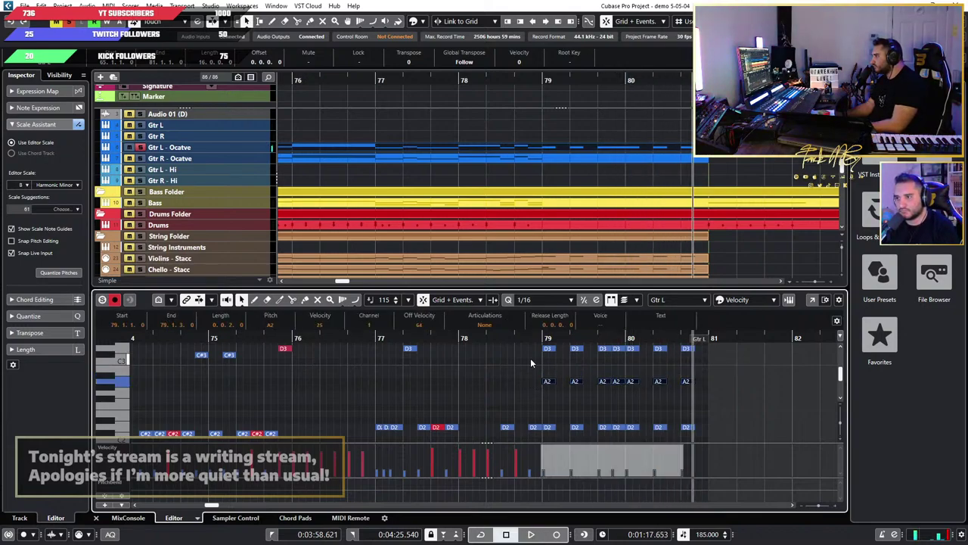
key(space)
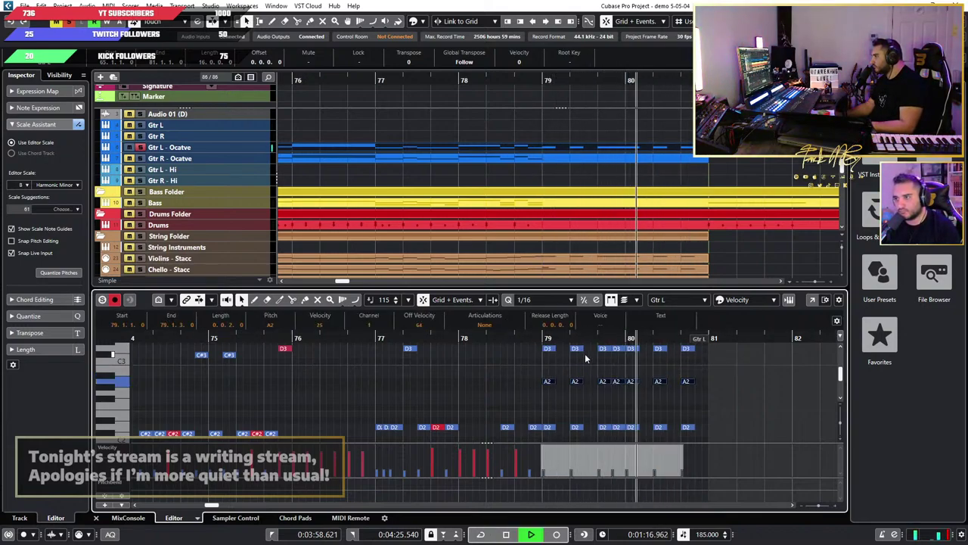
key(space)
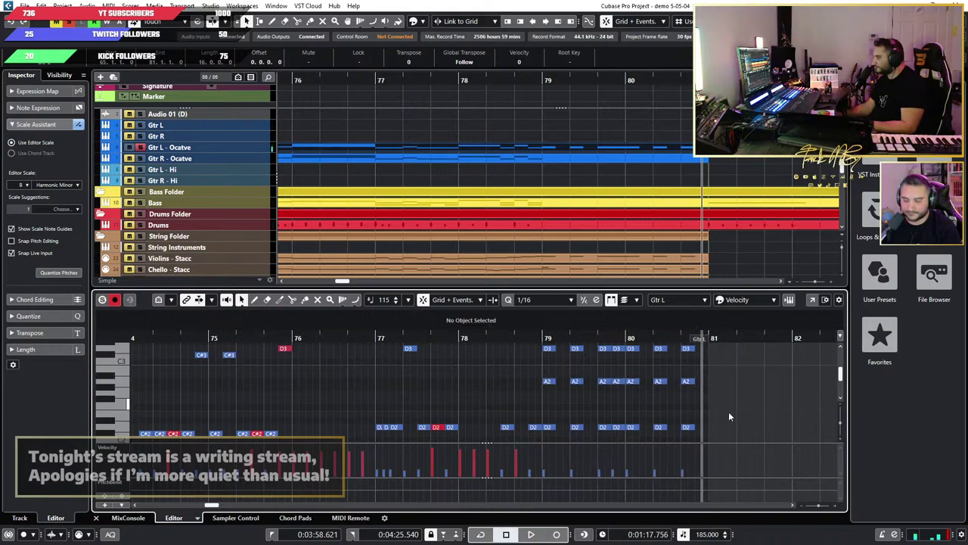
Step: Copy the D2/A2/D3 chords of bars 79 and 80 into the Gtr R - Ocatve part at bar 79 and play them
drag(731, 427, 552, 355)
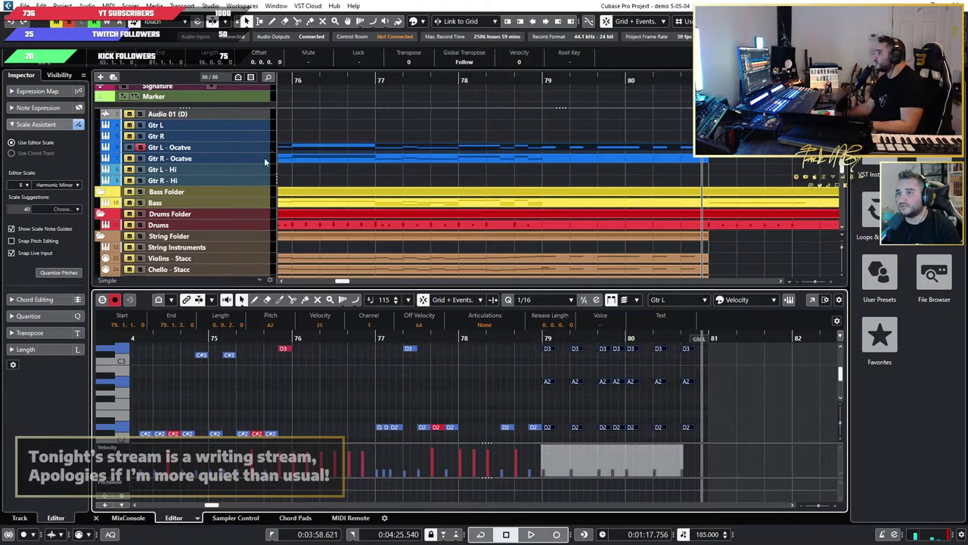
click(555, 159)
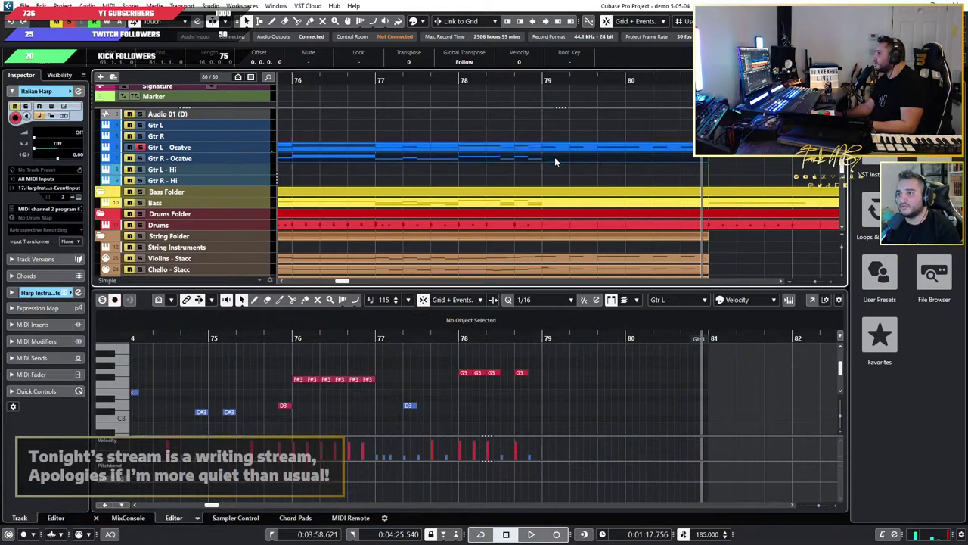
click(543, 338)
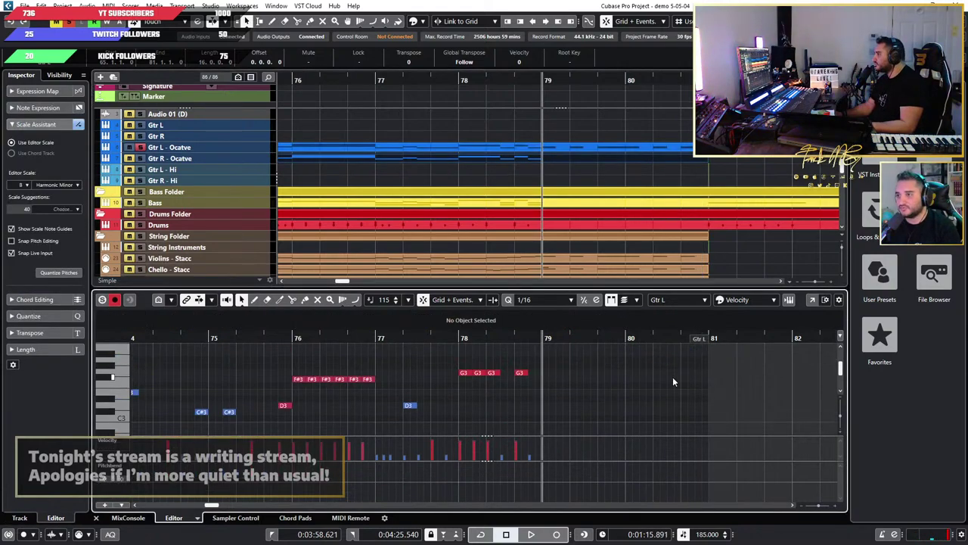
key(space)
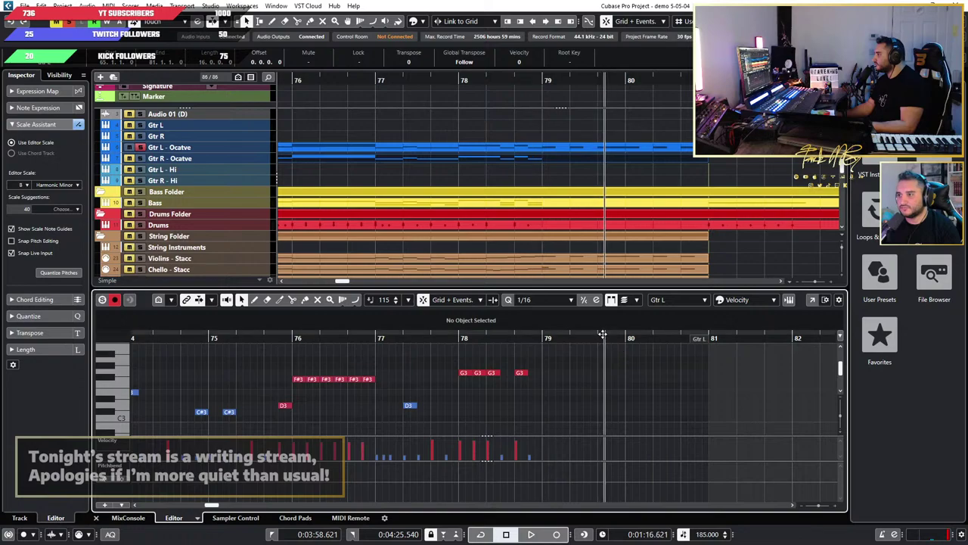
click(541, 339)
key(ctrl+v)
key(space)
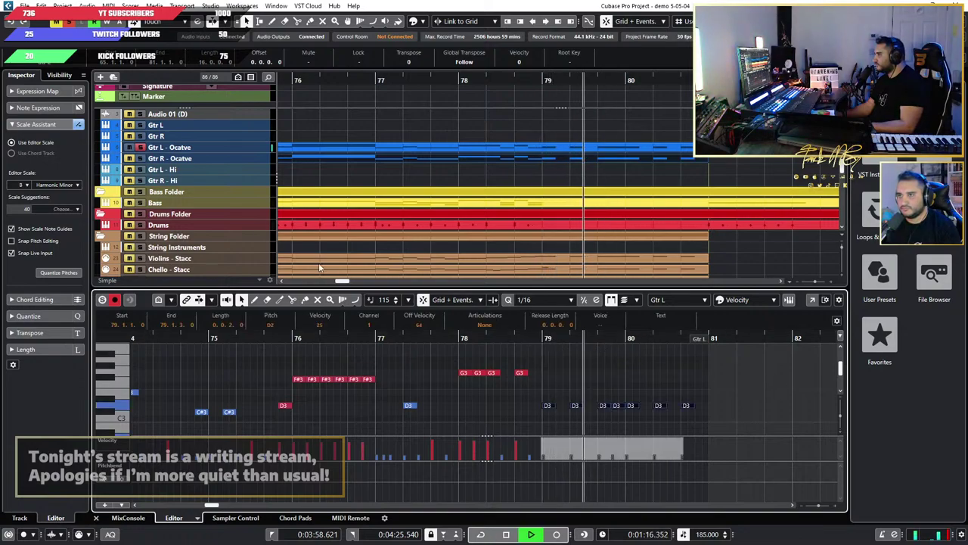
Step: Solo Gtr R - Ocatve alongside Gtr L - Ocatve while playing, and release both solos
click(141, 158)
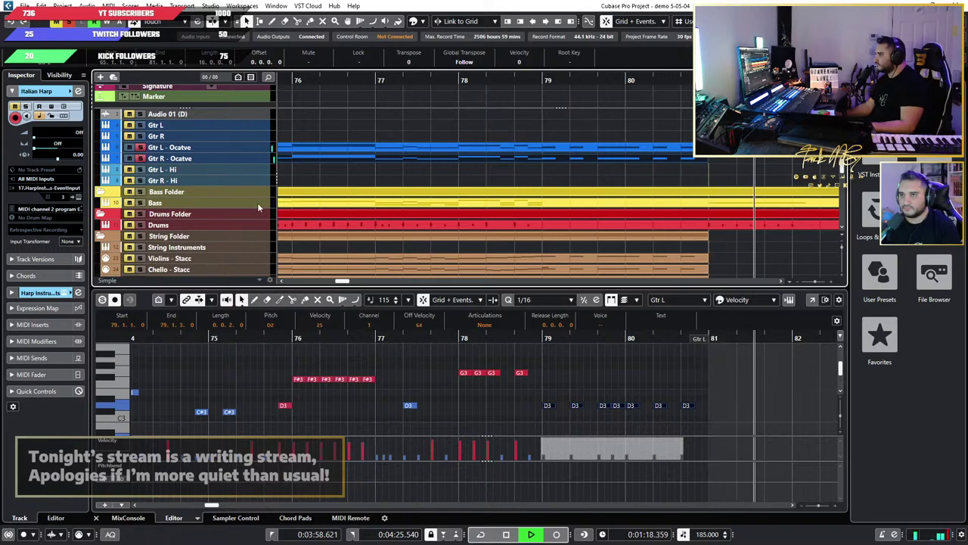
click(144, 149)
click(140, 148)
click(141, 159)
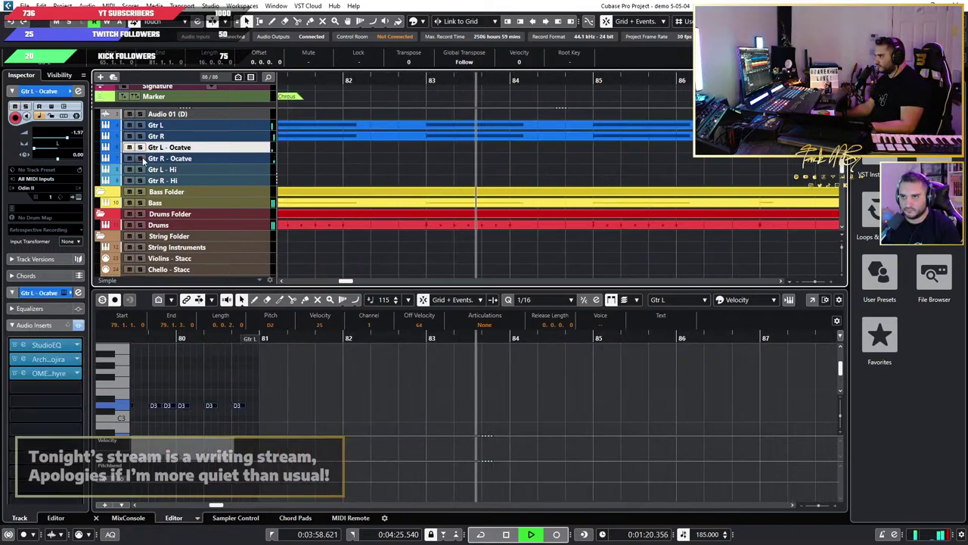
Step: Play the full mix from bar 77 through the new octave guitar ending in bars 79 and 80
scroll(467, 181, down, 2)
scroll(484, 170, left, 3)
key(space)
click(498, 82)
key(space)
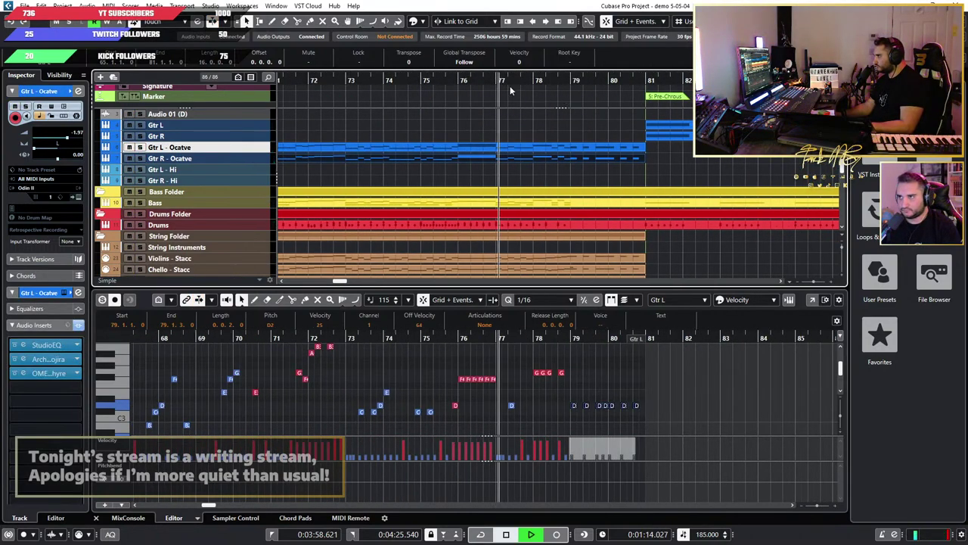
scroll(629, 181, up, 3)
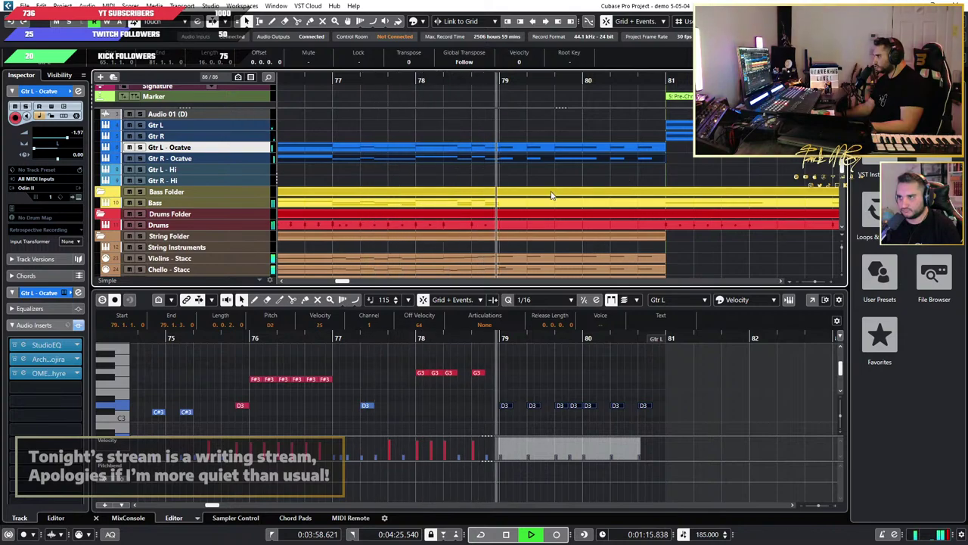
key(space)
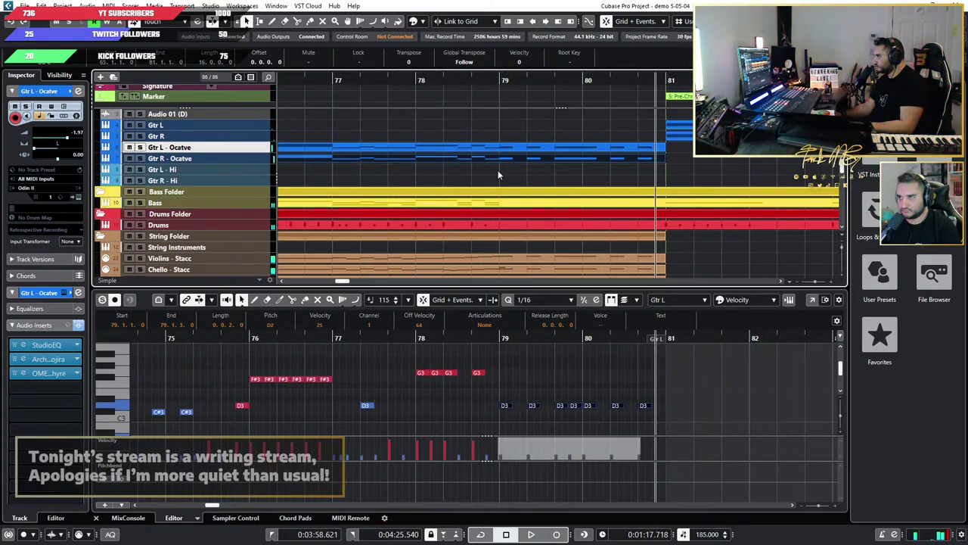
Step: Copy the D3 notes of bars 79 and 80 into the Bass part at bar 79 and lower them to D1
drag(749, 397, 506, 408)
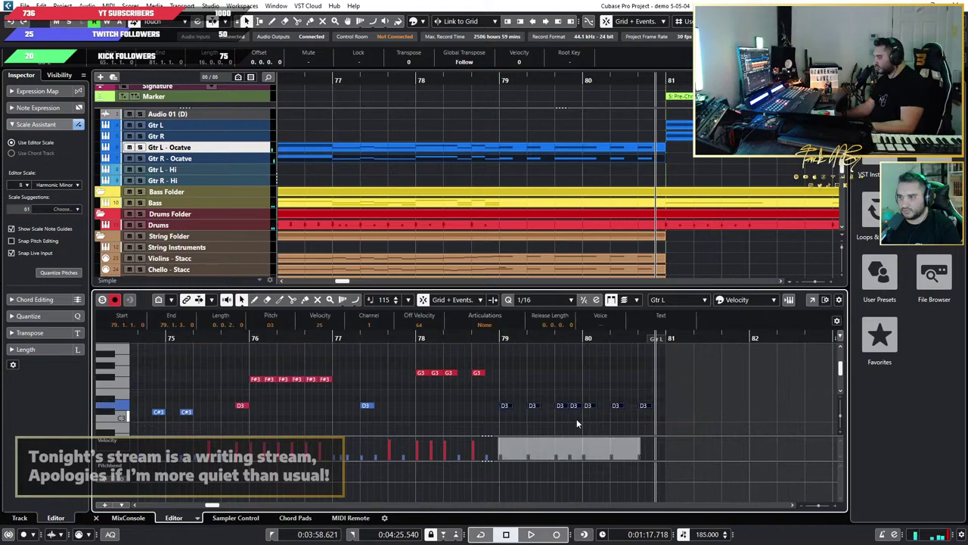
click(501, 193)
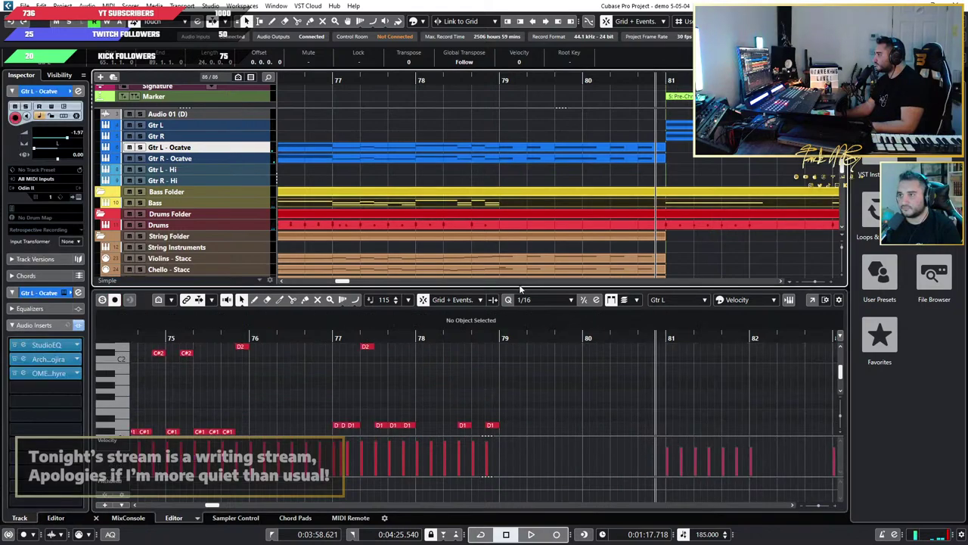
click(499, 343)
key(ctrl+v)
scroll(695, 376, down, 3)
scroll(692, 375, up, 4)
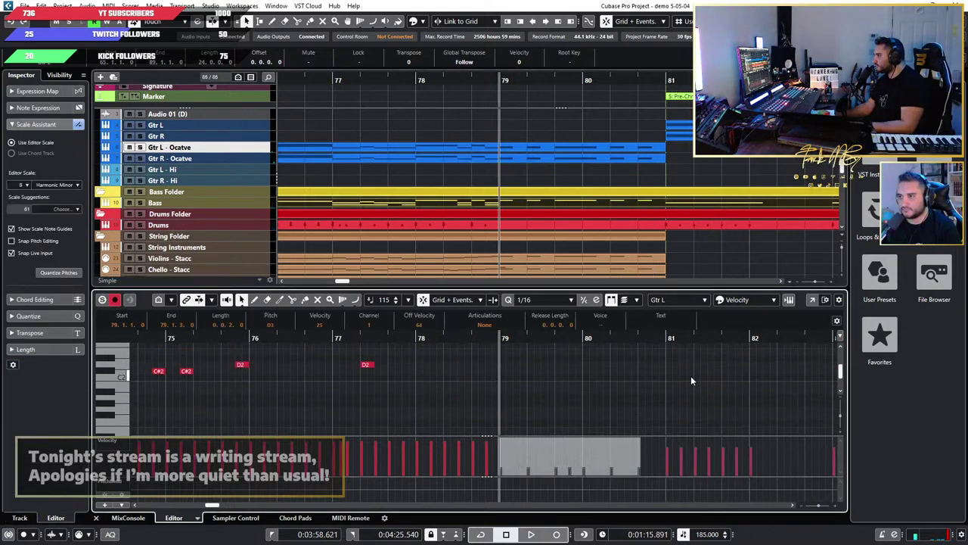
scroll(690, 376, up, 4)
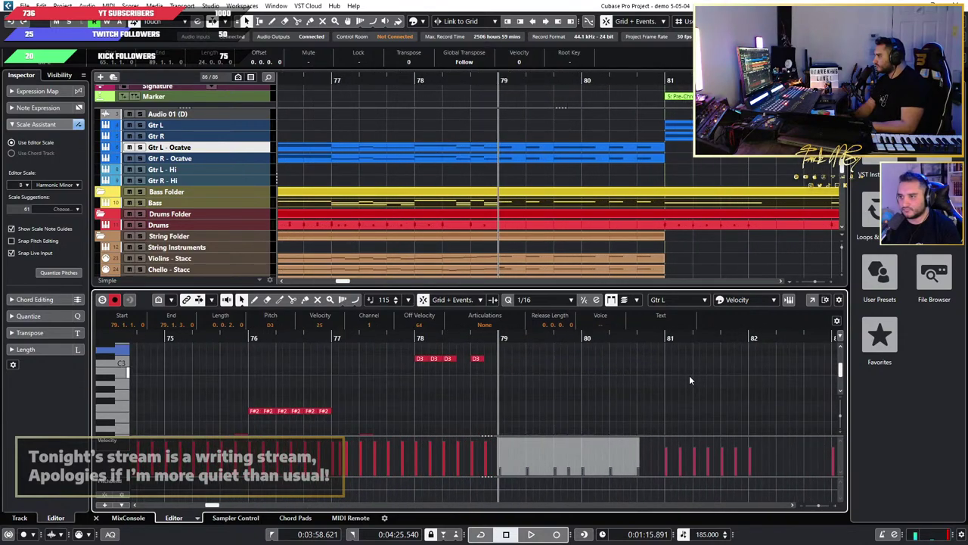
scroll(689, 376, down, 8)
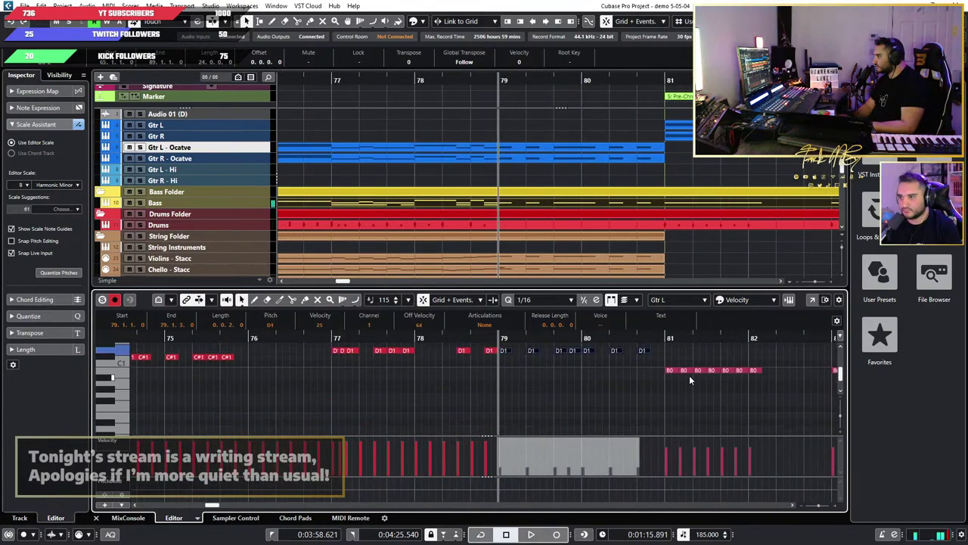
Step: Locate the low F-1 notes in the Bass part and play the full mix from just before bar 77
scroll(598, 377, down, 6)
scroll(547, 392, down, 7)
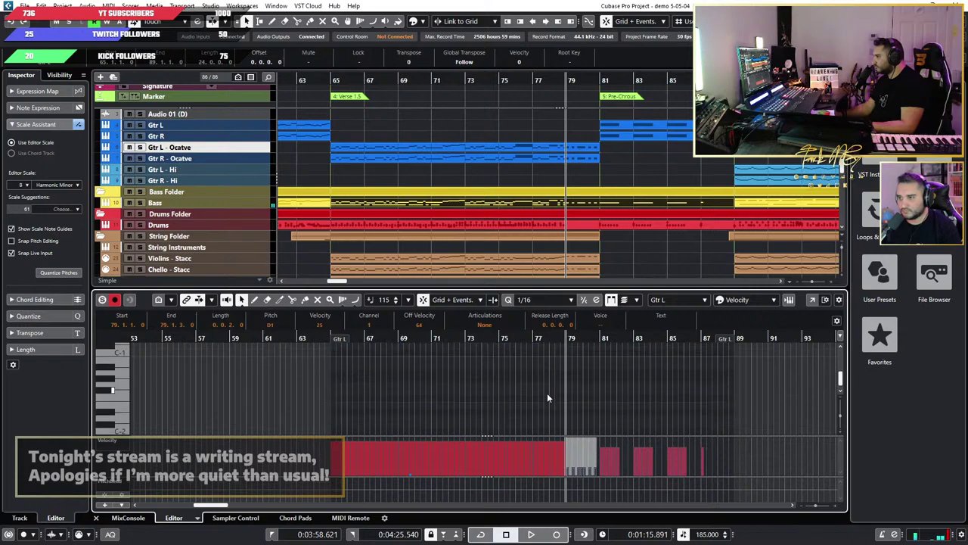
scroll(547, 393, up, 4)
scroll(531, 409, up, 6)
click(328, 338)
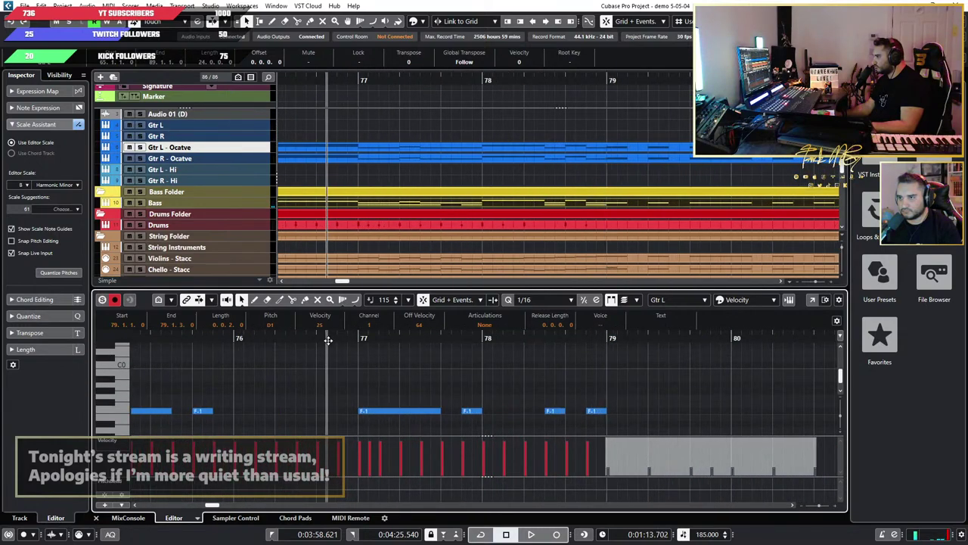
key(space)
key(space)
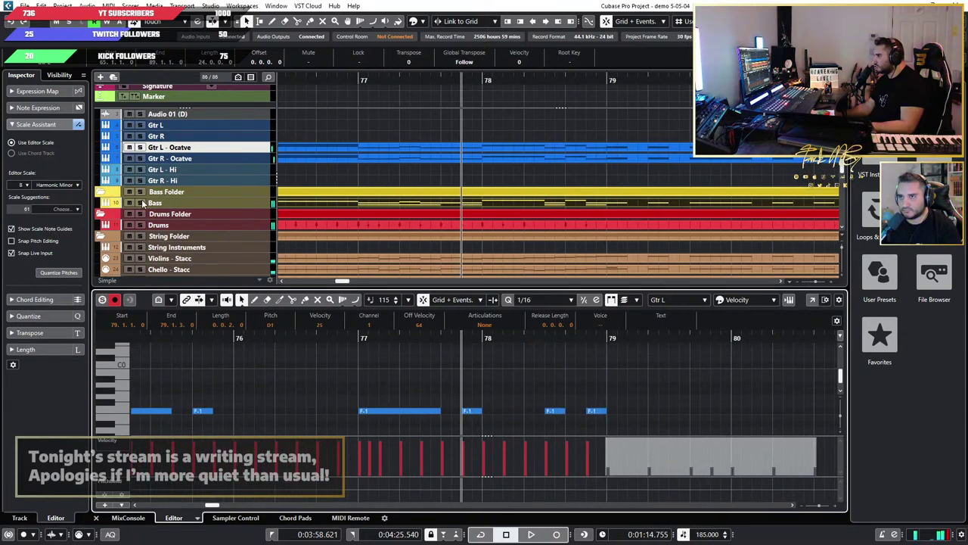
Step: Solo the Bass track and play it from bar 76 into the pasted notes
click(142, 203)
click(271, 338)
key(space)
scroll(563, 392, down, 2)
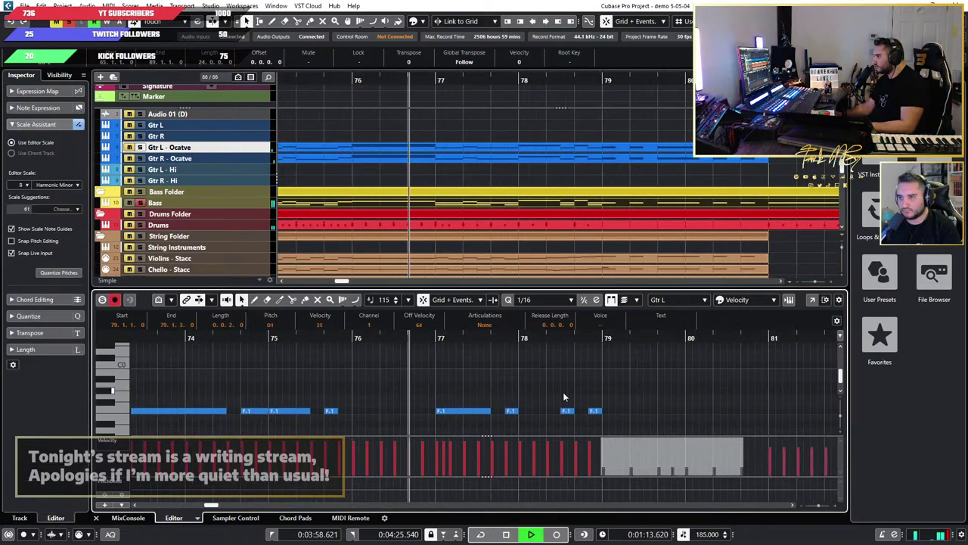
scroll(586, 395, right, 2)
scroll(586, 395, right, 1)
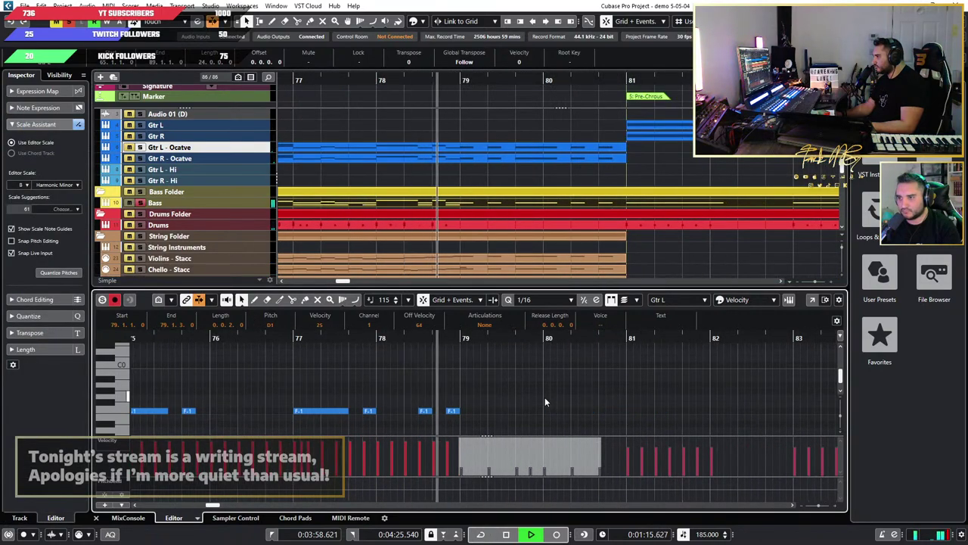
key(space)
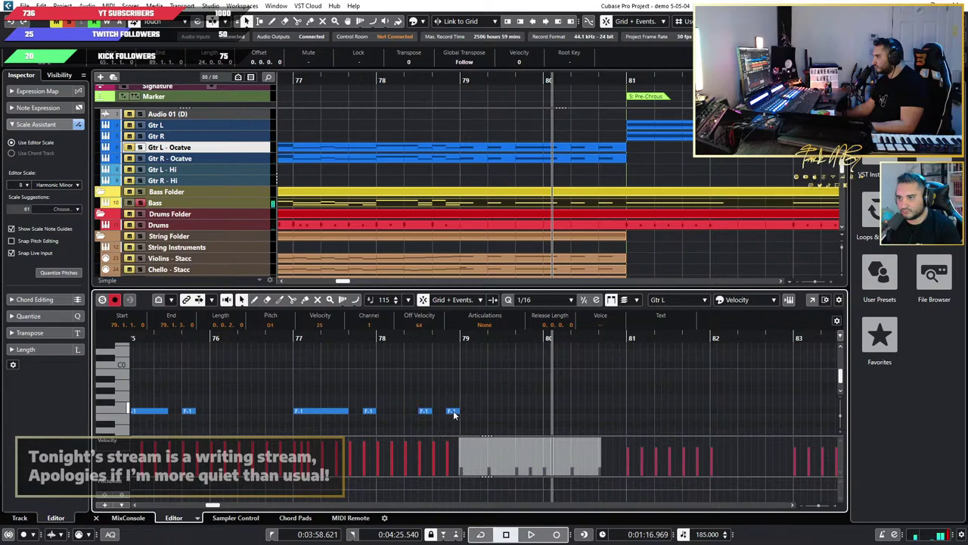
Step: Replay the soloed bass from just before bar 79 and again from bar 76
click(446, 342)
key(space)
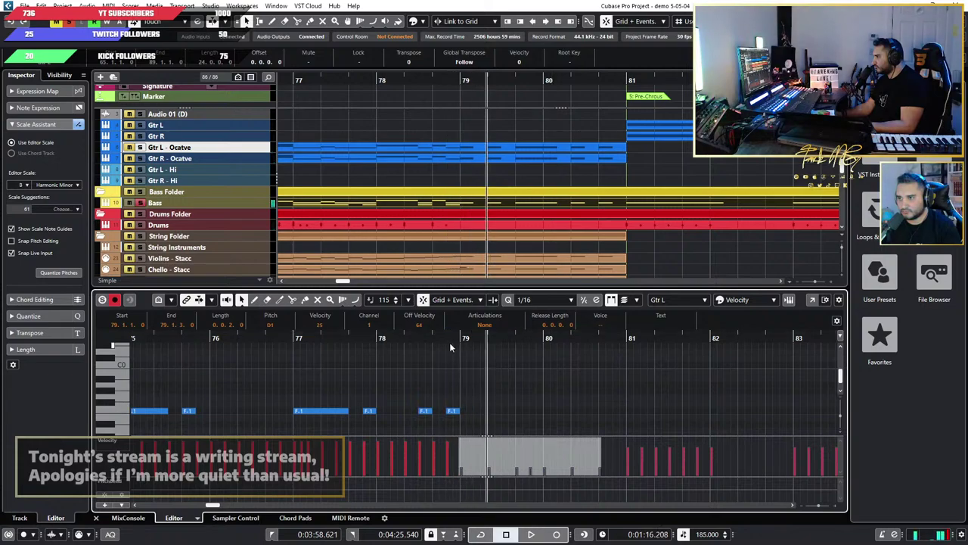
key(space)
key(space)
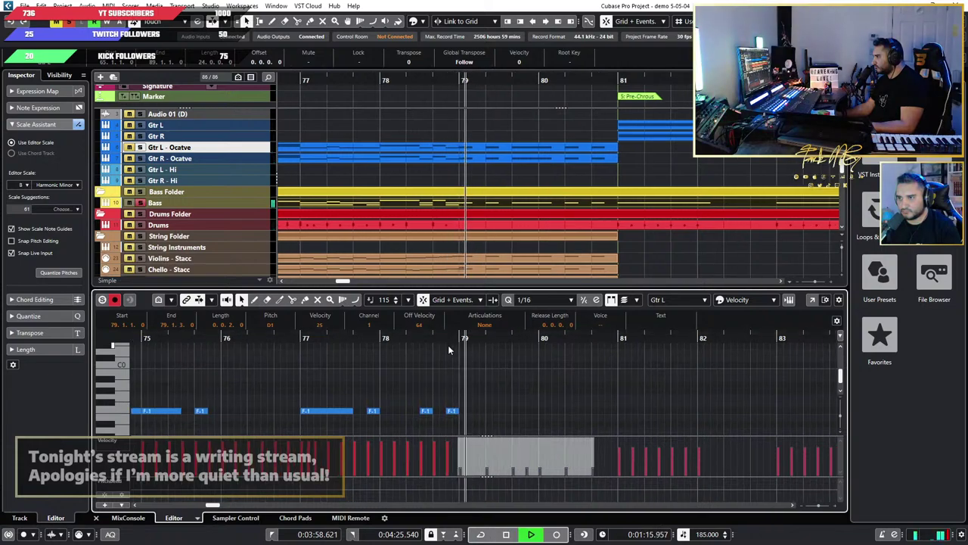
click(281, 340)
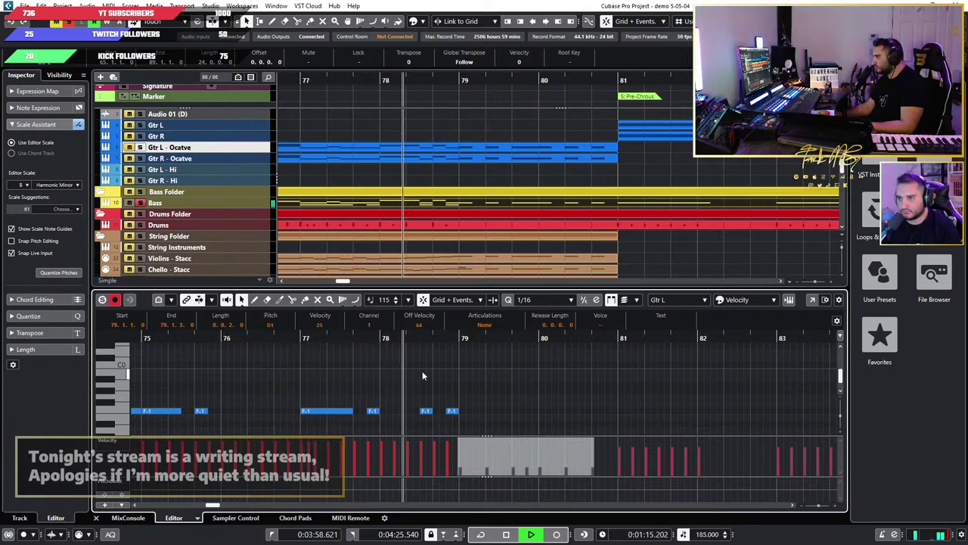
key(space)
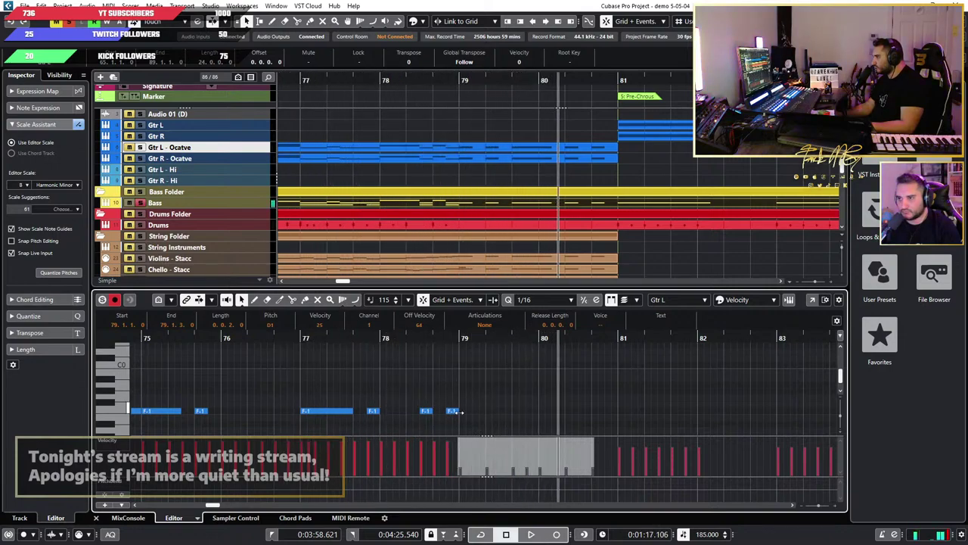
Step: Extend the last F-1 note before bar 79 so it ends at 80.3.2, and play the result
drag(457, 411, 594, 412)
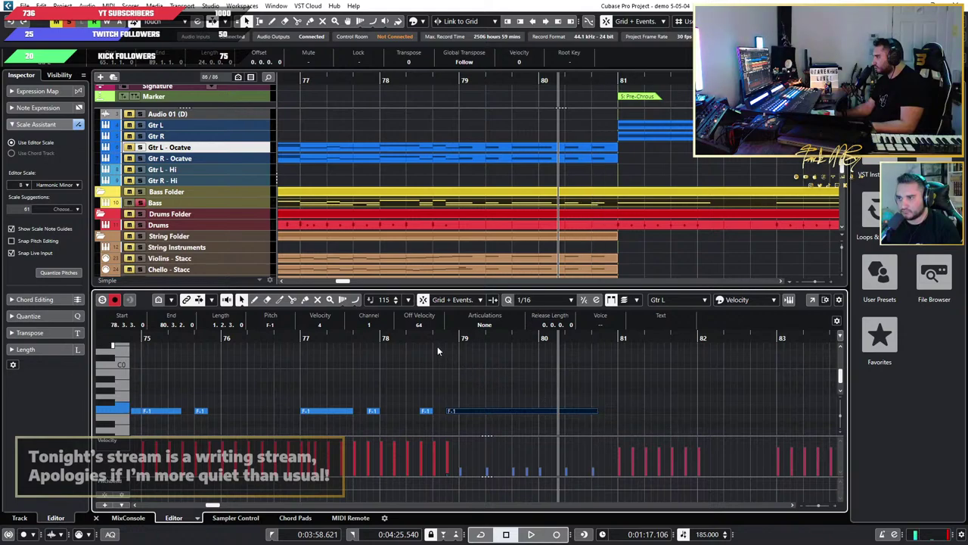
key(space)
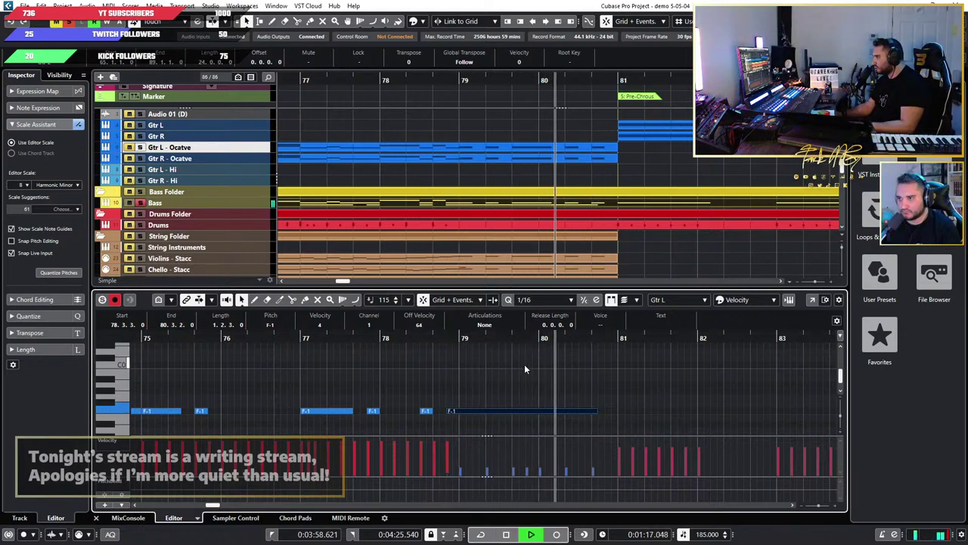
key(space)
Step: Set the velocity of the D1 bass notes in bars 79 and 80 to 115 and play from bar 78
scroll(548, 410, up, 8)
drag(619, 397, 465, 428)
click(326, 325)
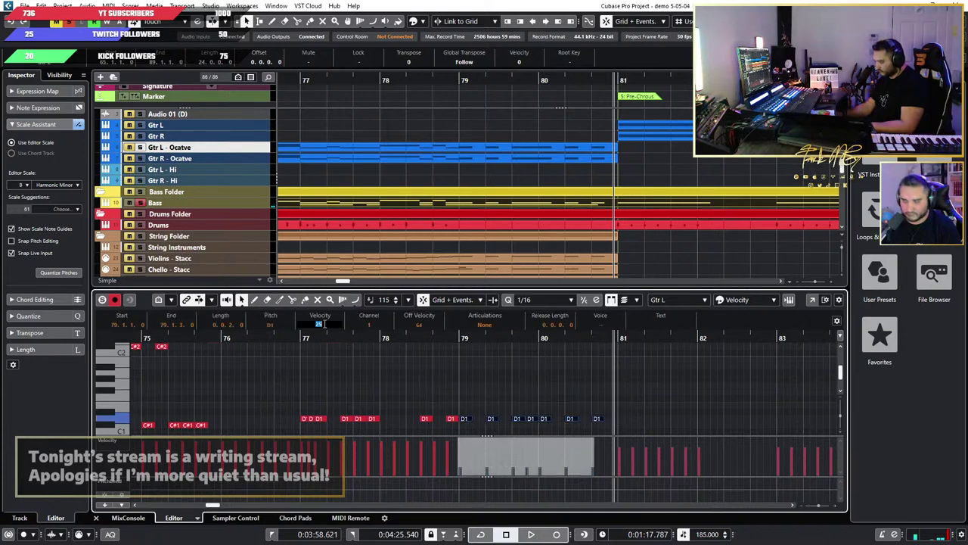
text(115)
key(Return)
click(420, 339)
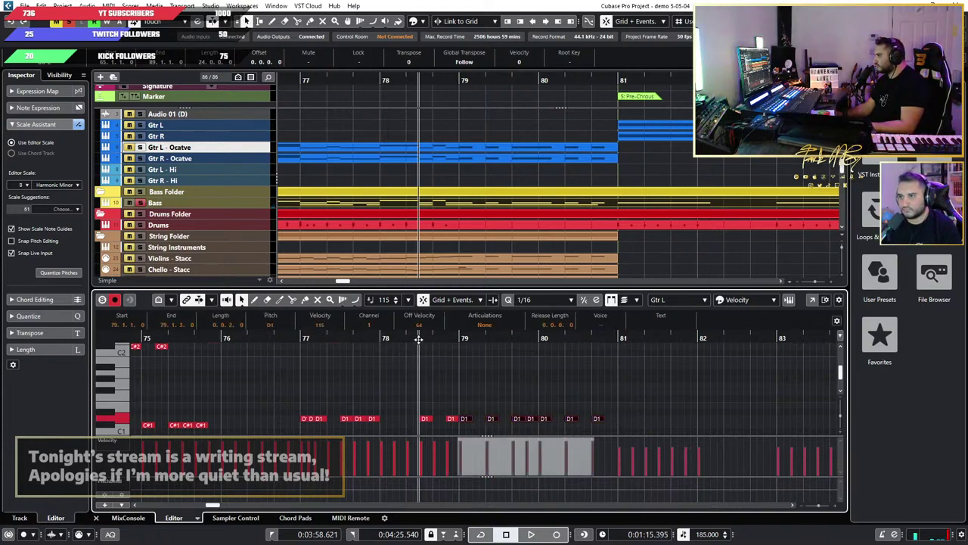
key(space)
scroll(472, 368, down, 4)
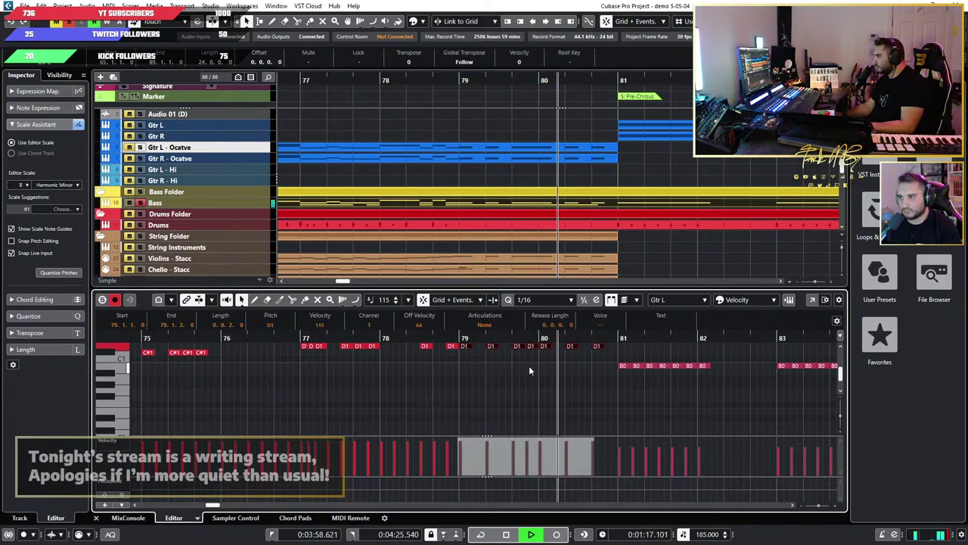
key(space)
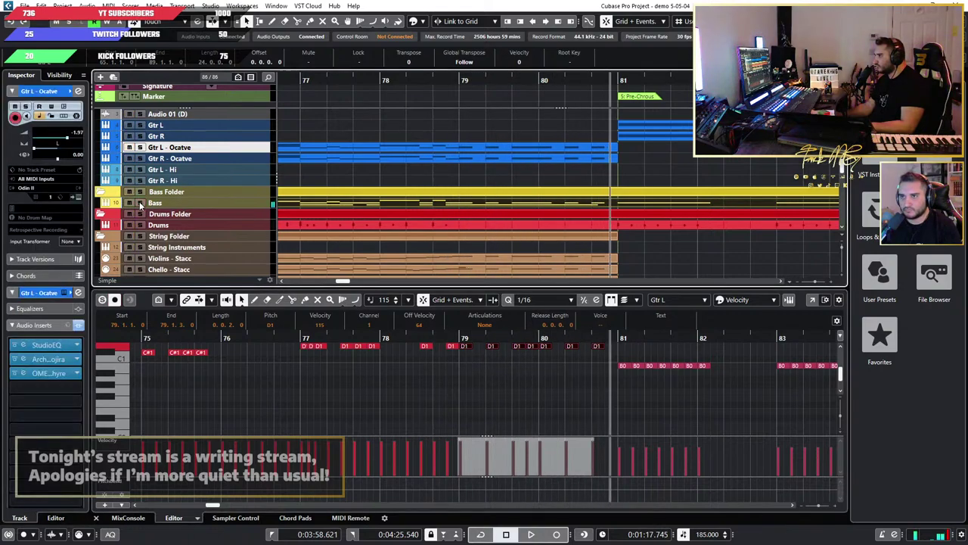
Step: Open the Drums part for editing and play the arrangement through the empty drum section in bars 79 and 80
click(540, 224)
scroll(403, 177, down, 4)
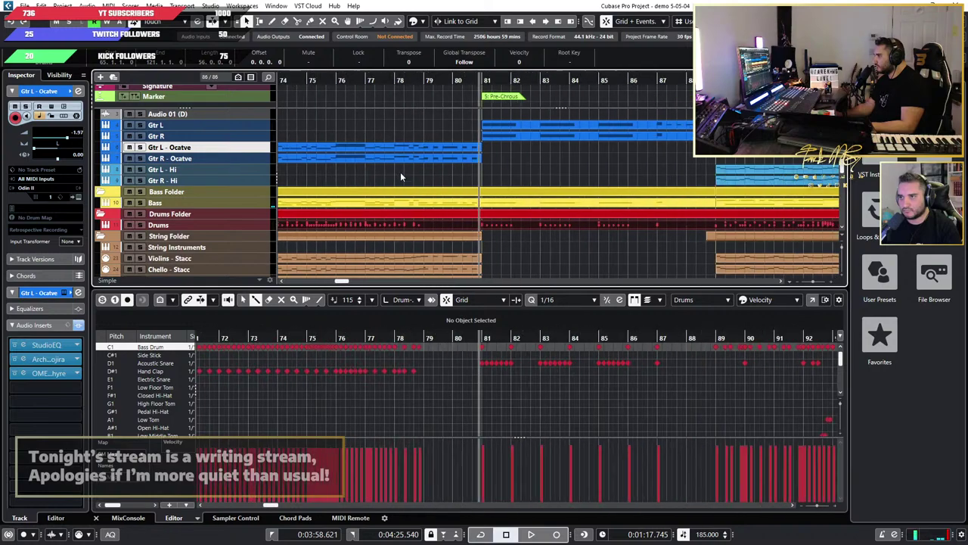
key(space)
scroll(356, 121, up, 2)
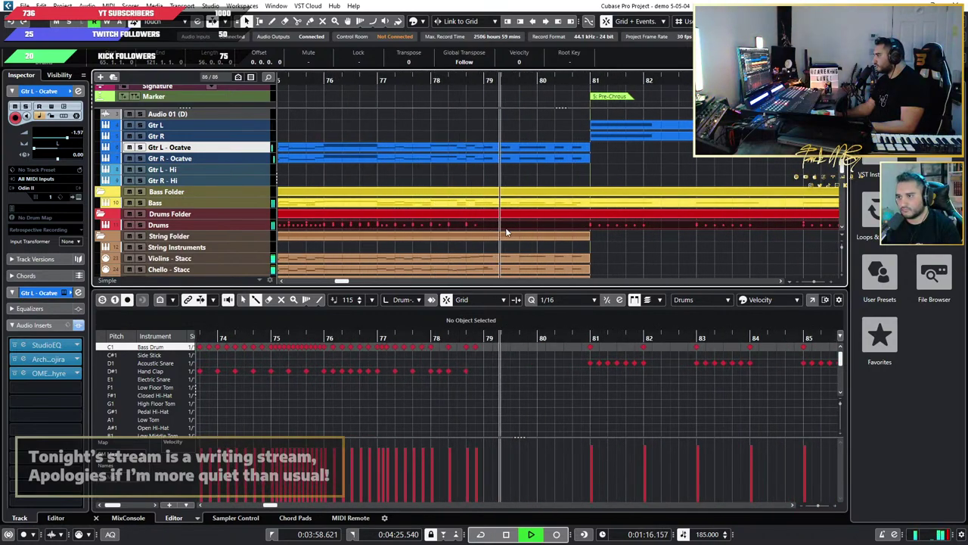
key(space)
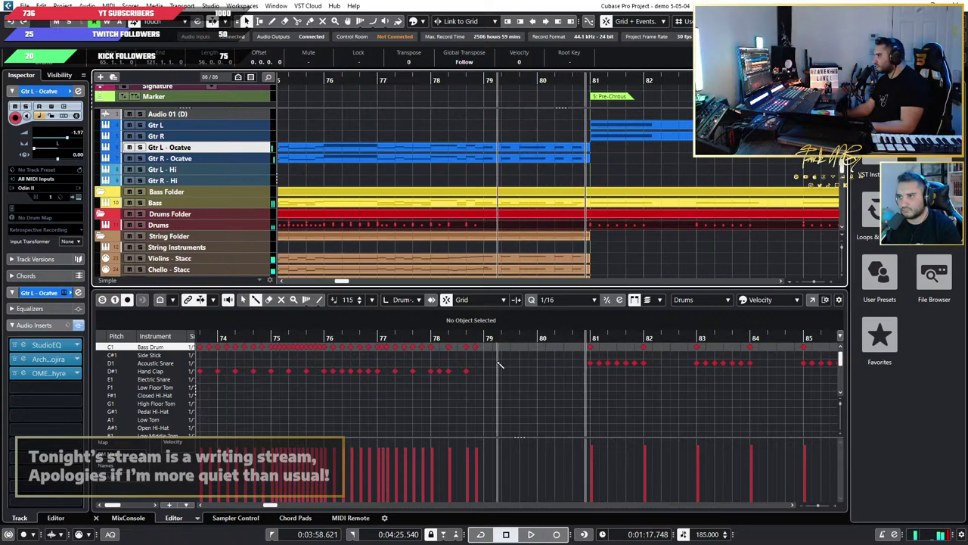
Step: Return the playhead to bar 79 and examine how the string, brass, guitar and bass parts line up there
scroll(499, 366, up, 2)
click(471, 338)
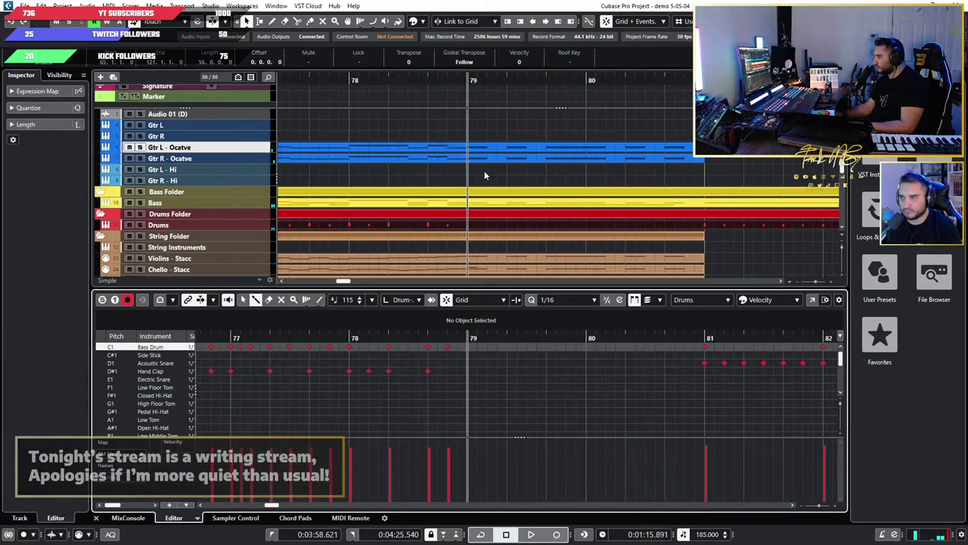
scroll(485, 175, down, 8)
scroll(485, 175, down, 2)
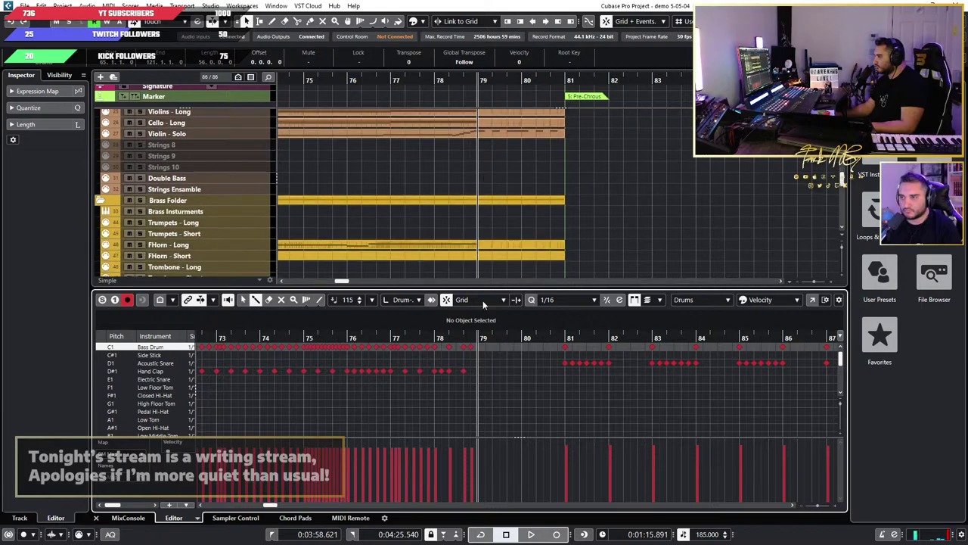
scroll(480, 169, up, 1)
scroll(479, 167, up, 4)
scroll(480, 167, up, 3)
scroll(481, 171, down, 3)
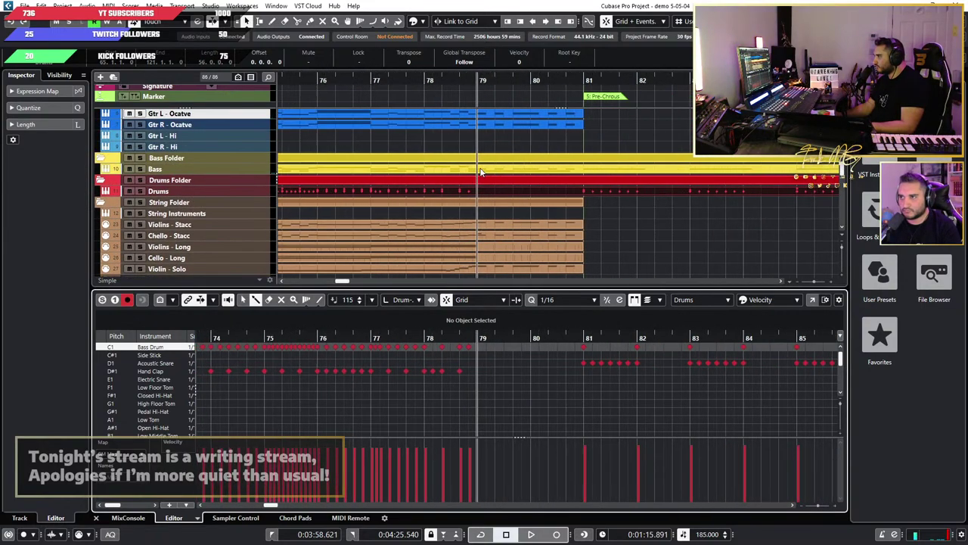
scroll(497, 221, down, 2)
scroll(496, 216, up, 4)
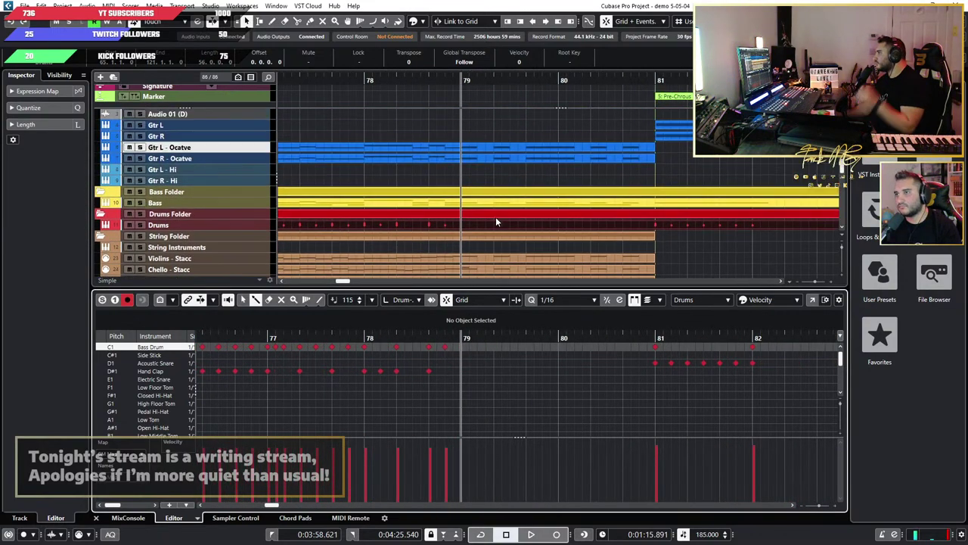
scroll(467, 356, up, 3)
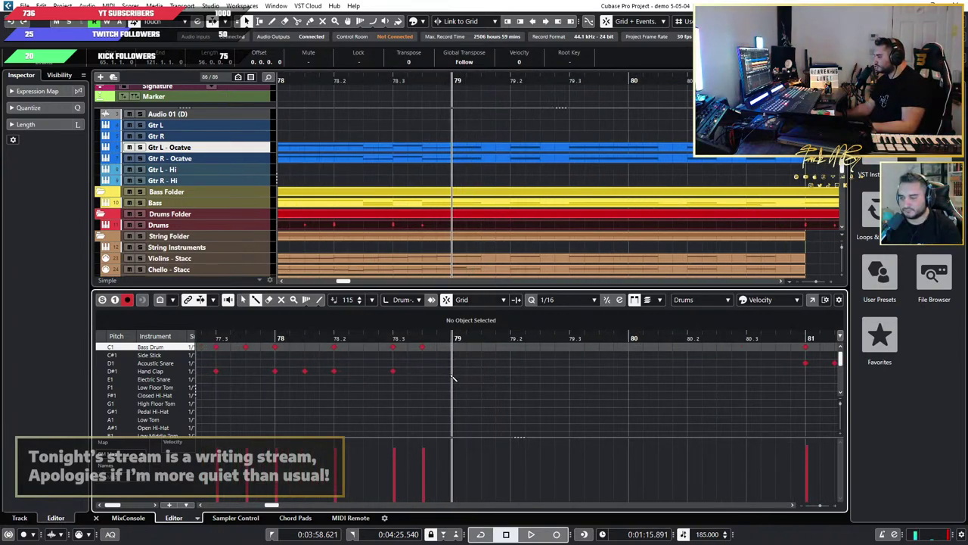
Step: Add Hand Clap hits at 79, 79.2, 79.3, 79.3.3, 80, 80.2 and 80.3, checking the rhythm in playback
click(453, 373)
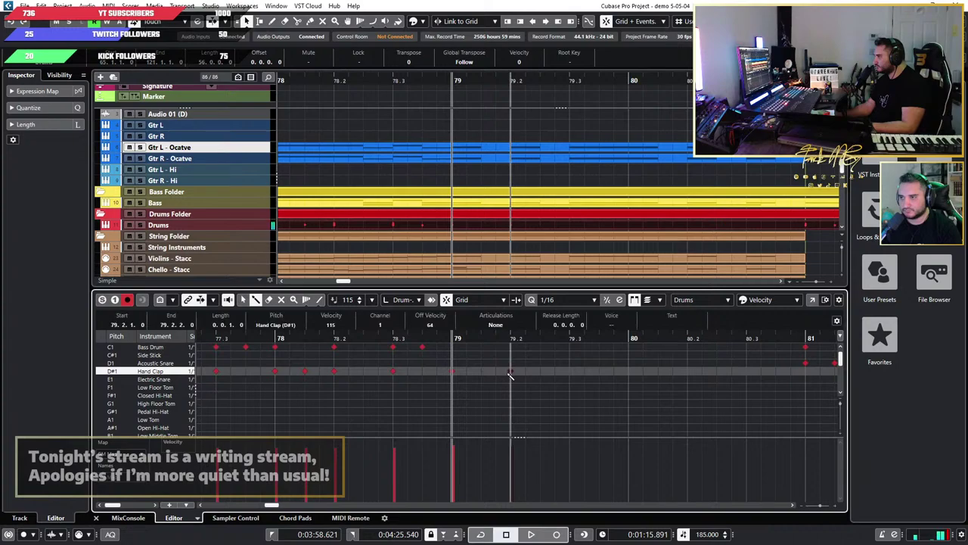
click(511, 372)
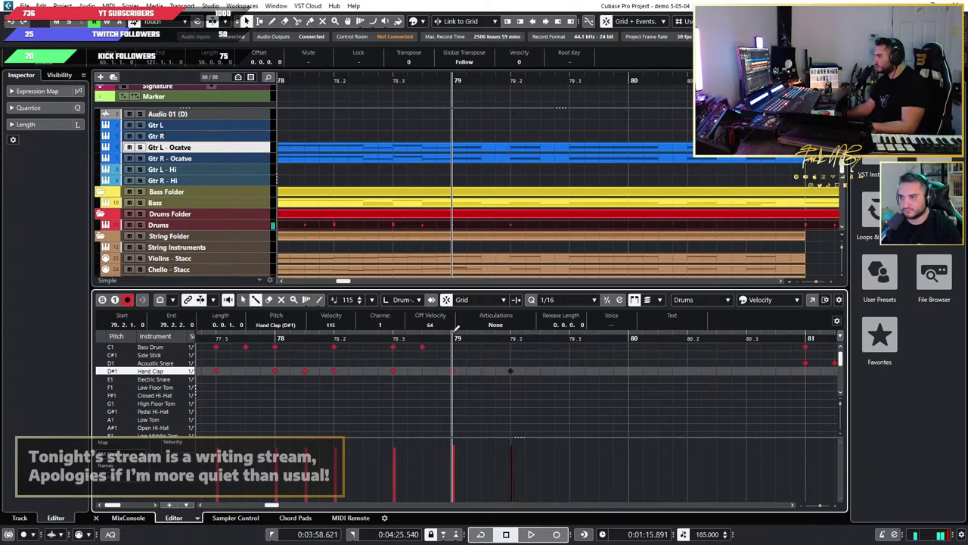
click(571, 372)
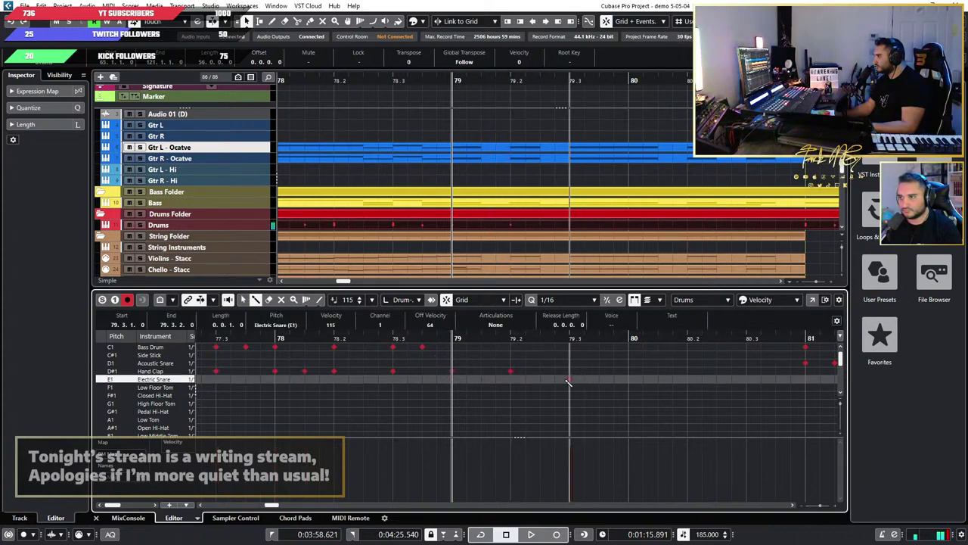
click(599, 372)
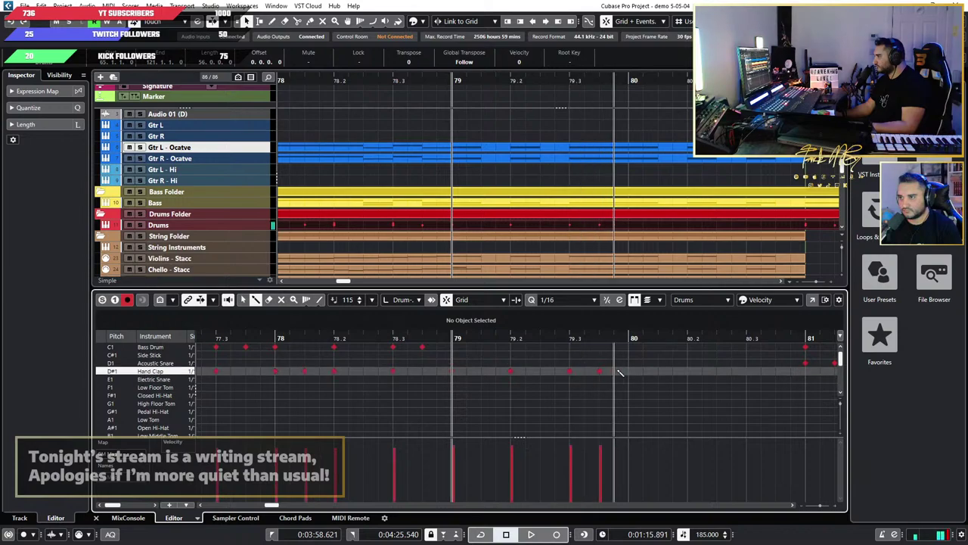
click(630, 371)
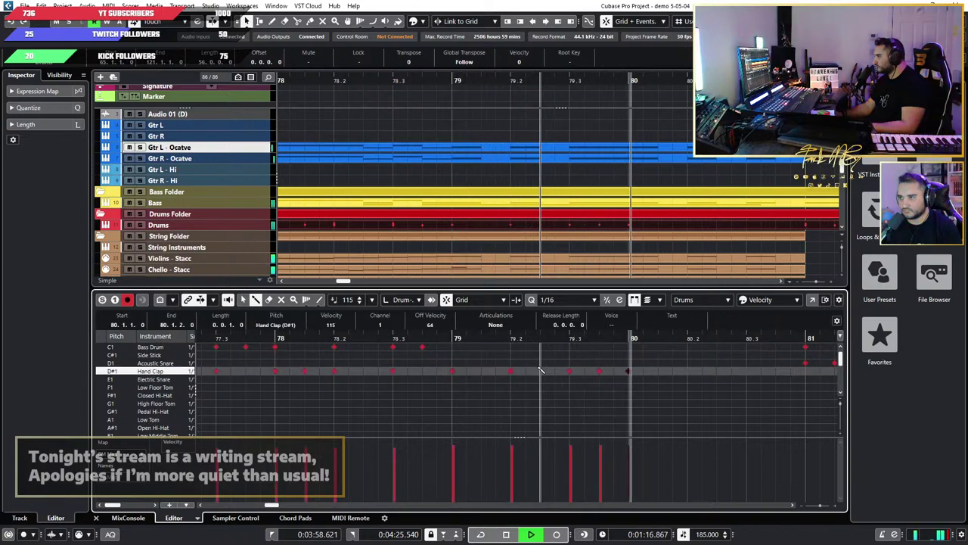
key(space)
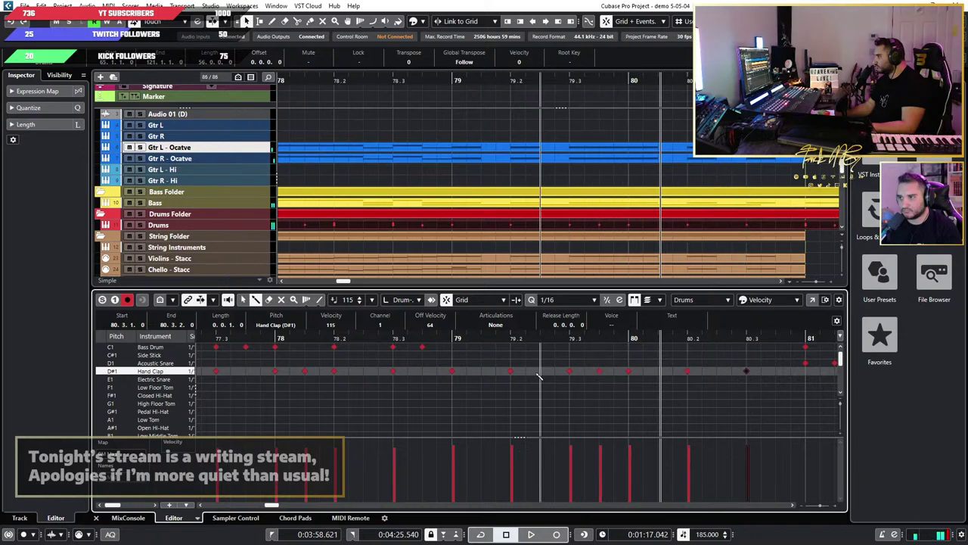
Step: Add Bass Drum hits at 79, 79.2, 79.3, 80, 80.2 and 80.3, and play the pattern from bar 79
click(455, 348)
click(510, 348)
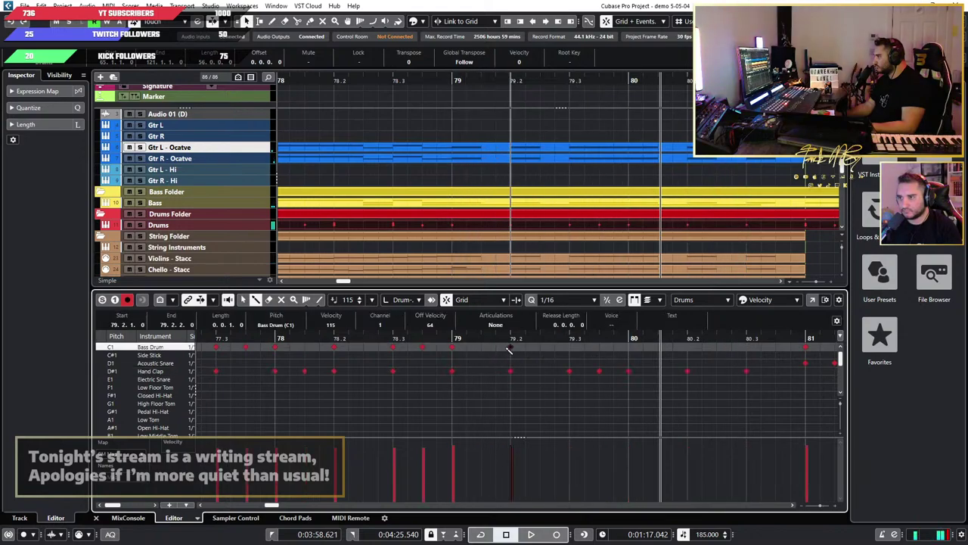
click(572, 348)
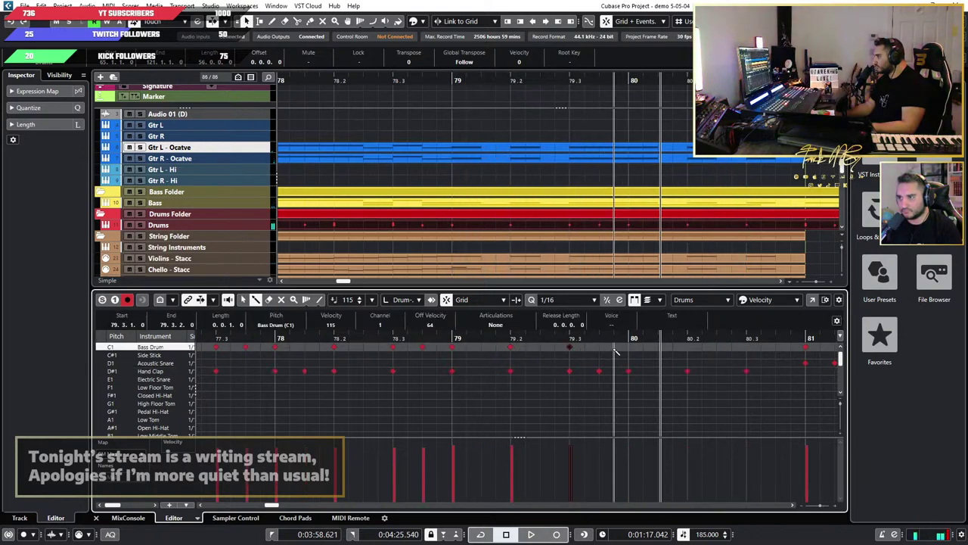
click(627, 348)
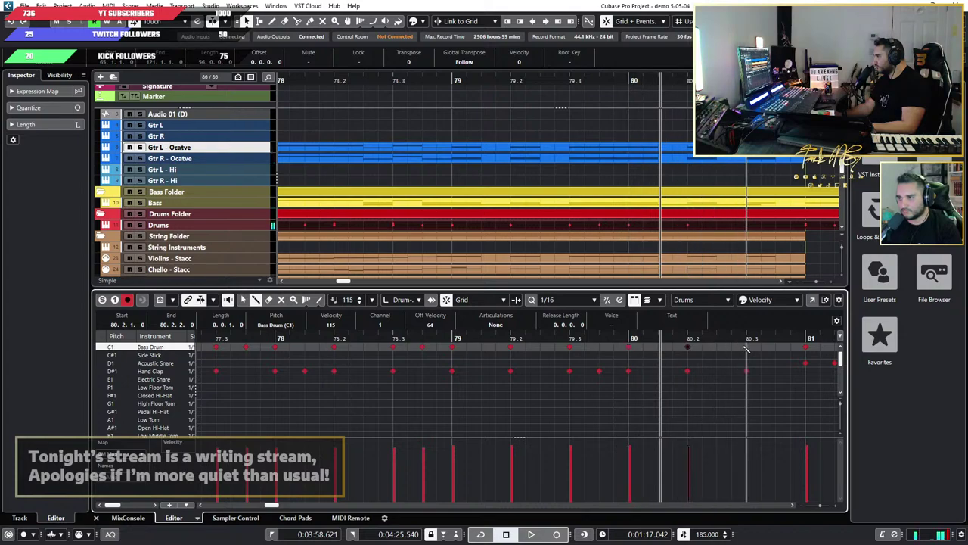
click(452, 337)
key(space)
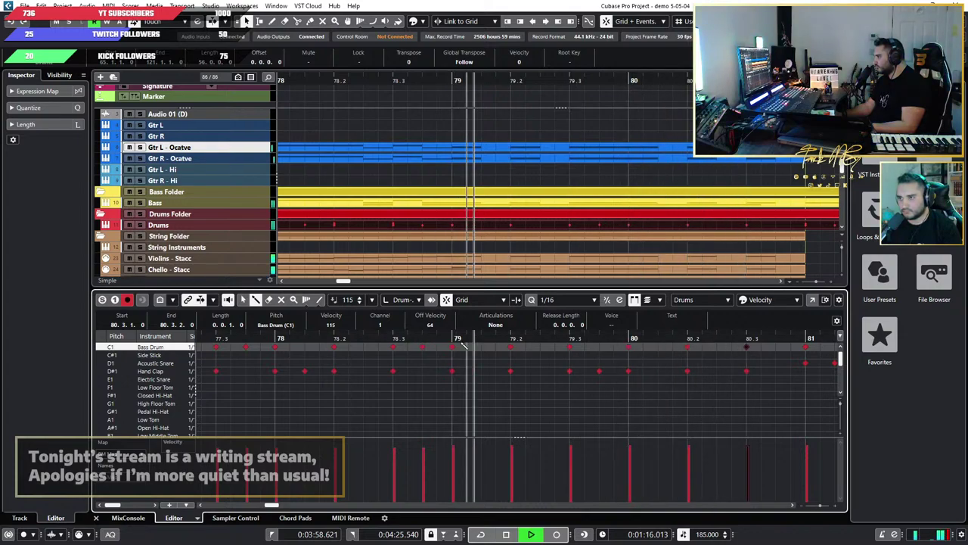
key(space)
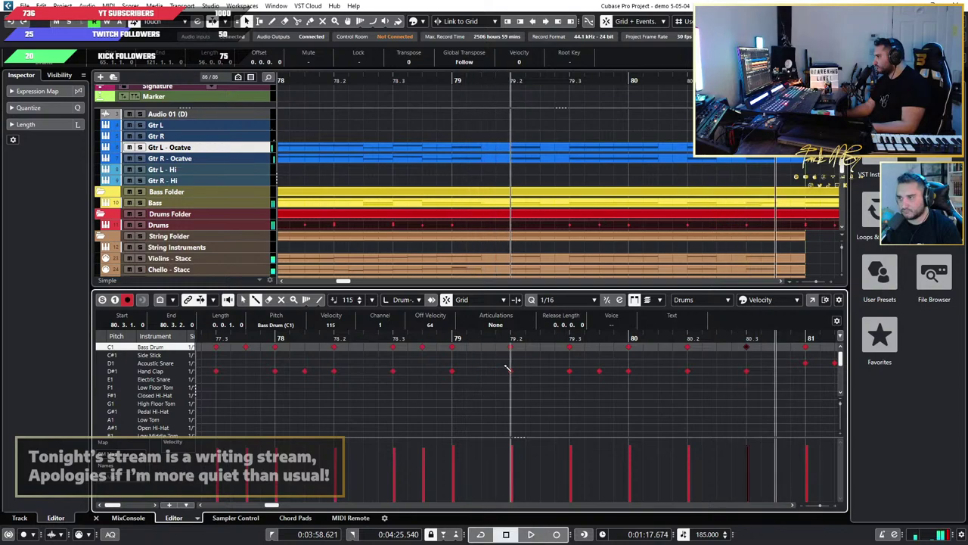
Step: Add a Crash Cymbal 1 hit at the start of bar 79
scroll(496, 363, down, 2)
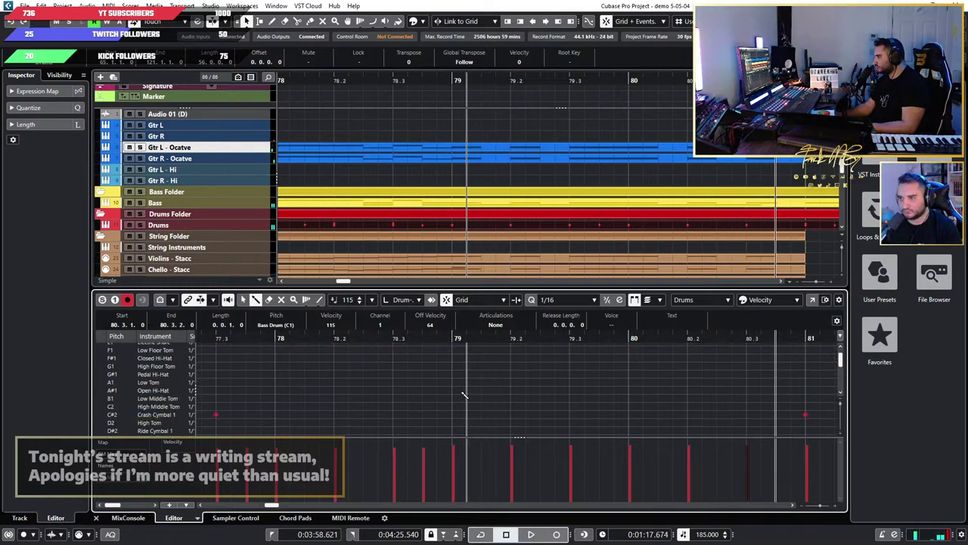
key(g)
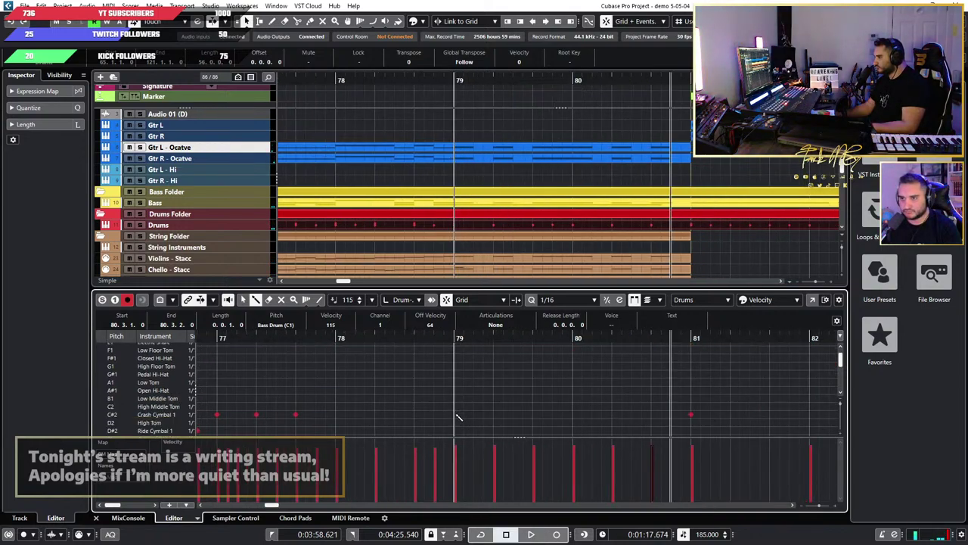
click(456, 414)
Step: Add Crash Cymbal 2 hits at the start of bar 79 and at 79.2
scroll(457, 414, down, 3)
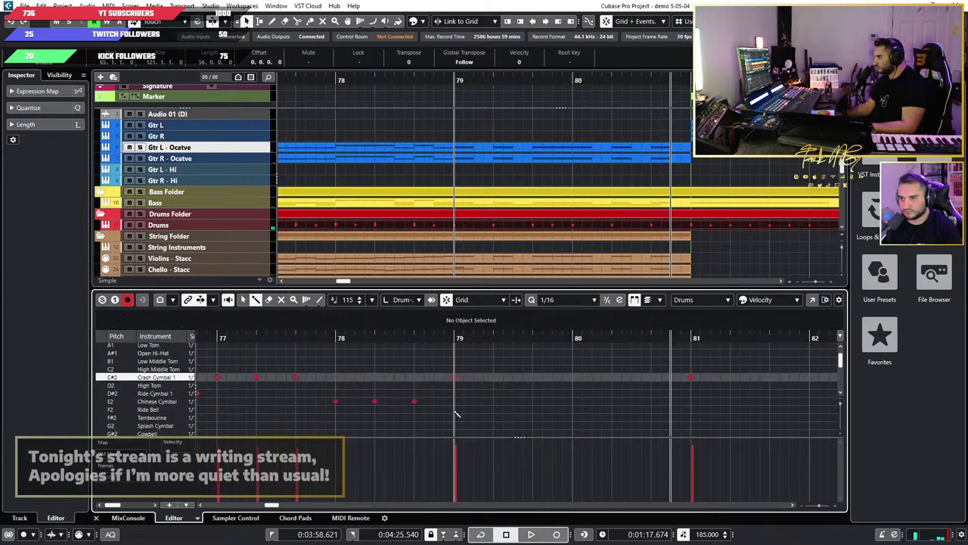
scroll(458, 408, up, 2)
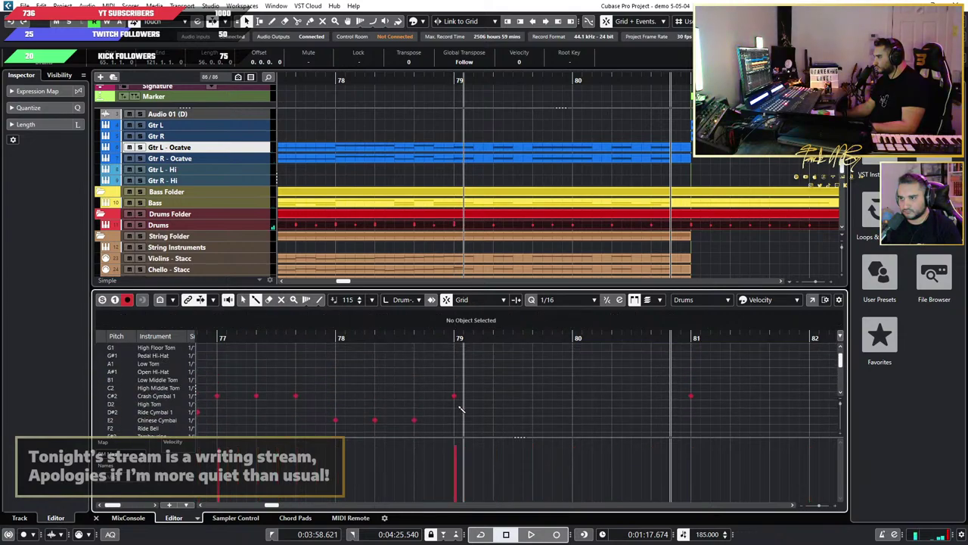
key(g)
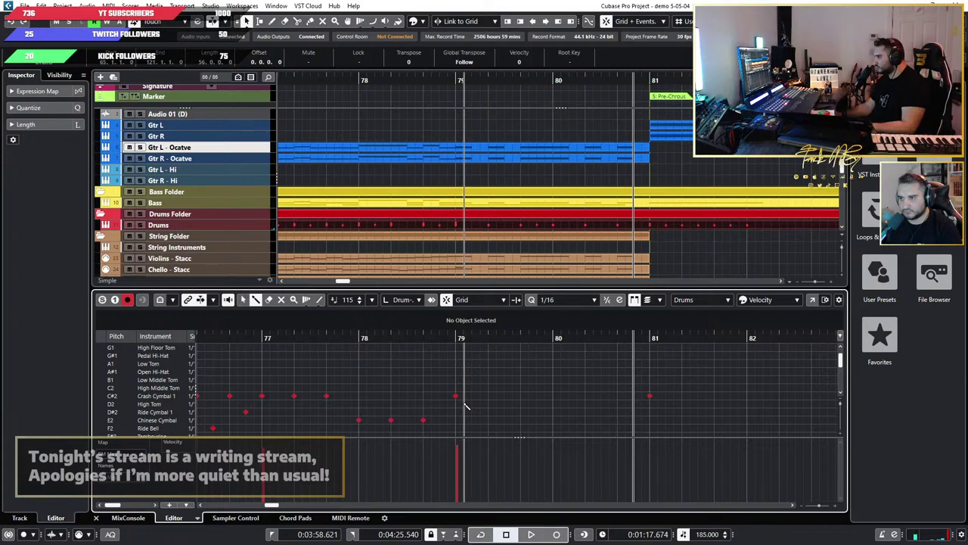
scroll(464, 406, up, 3)
scroll(465, 406, right, 2)
scroll(419, 401, down, 2)
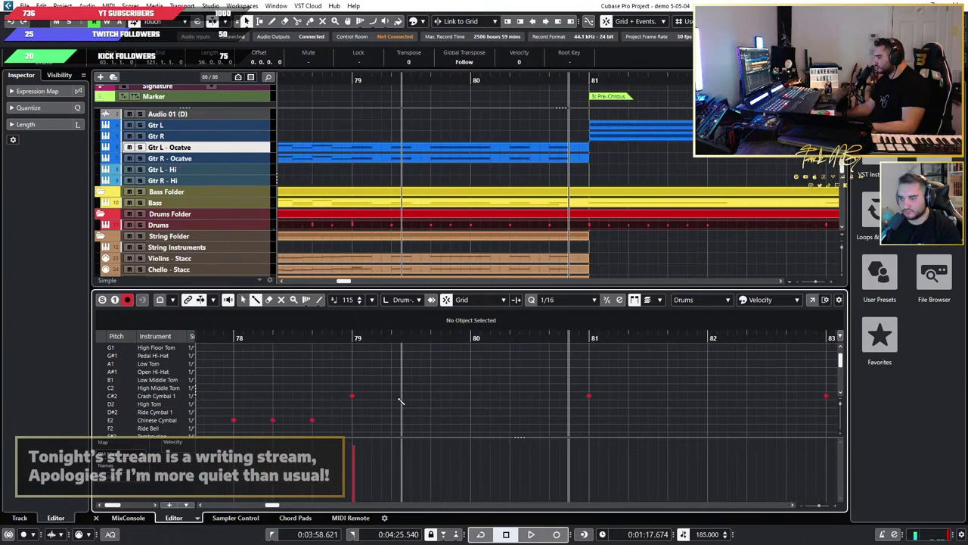
scroll(396, 400, up, 1)
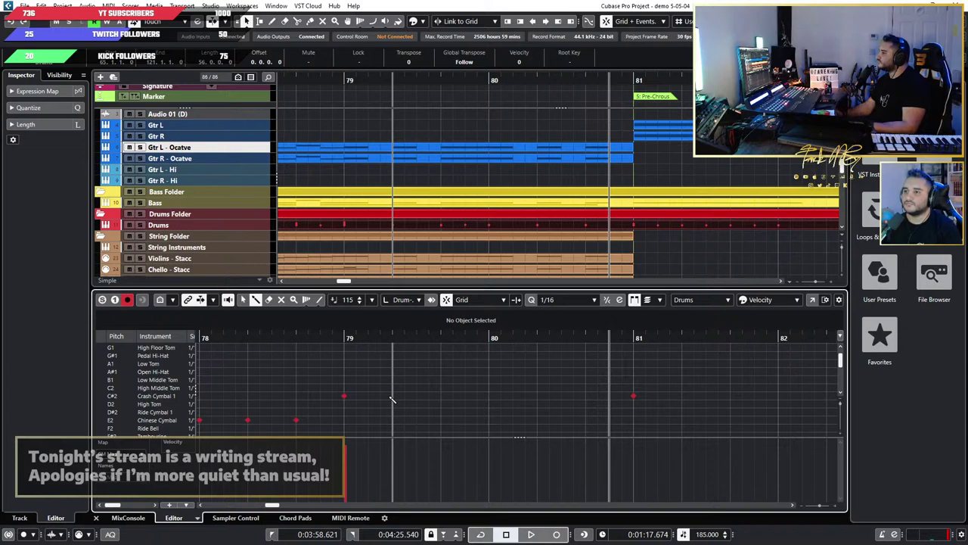
scroll(392, 398, up, 2)
scroll(392, 399, down, 3)
click(397, 387)
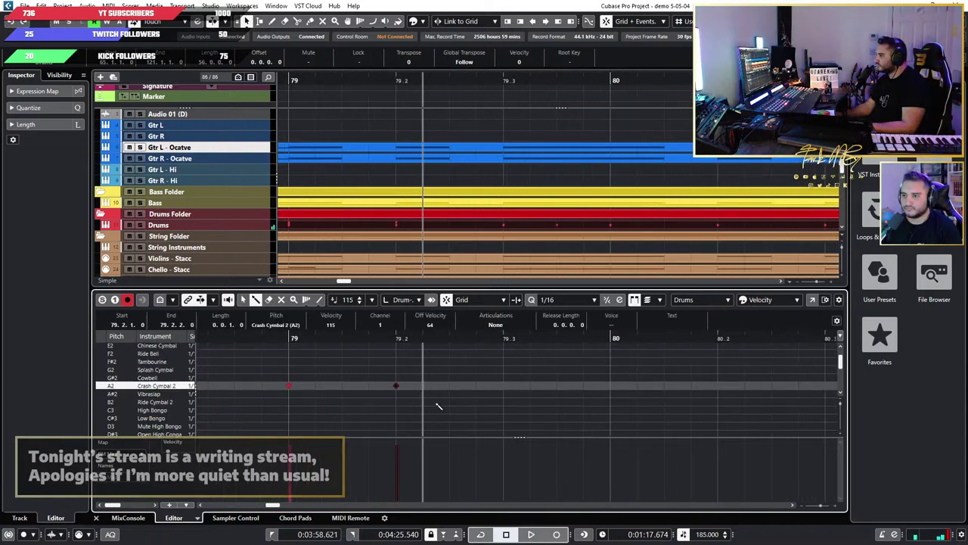
Step: Add a Crash Cymbal 1 hit at 79.3
scroll(508, 393, down, 2)
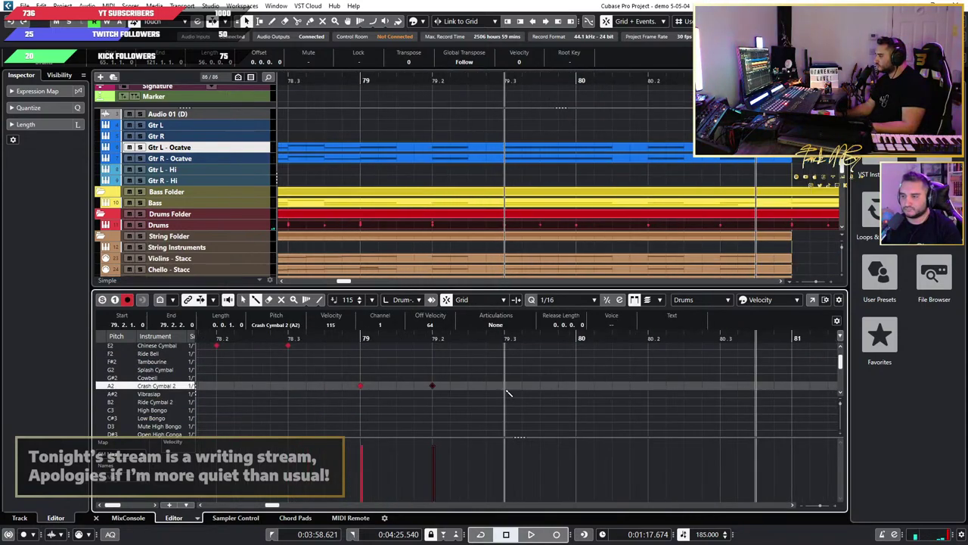
scroll(508, 393, up, 3)
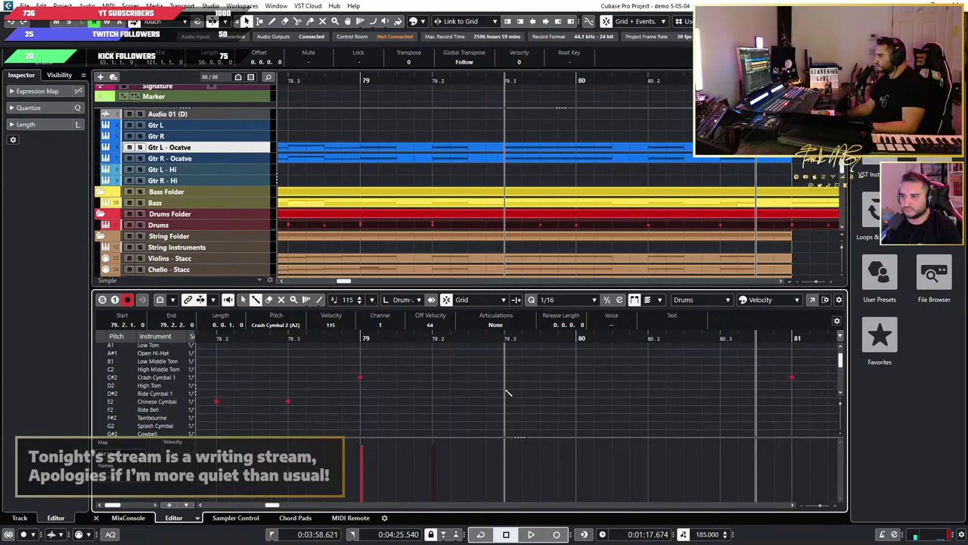
click(505, 378)
Step: Audition Low Bongo, Mute High Bongo, Open High Conga and Low Conga hits at 79.3.3, keeping only the Low Conga
scroll(512, 387, down, 4)
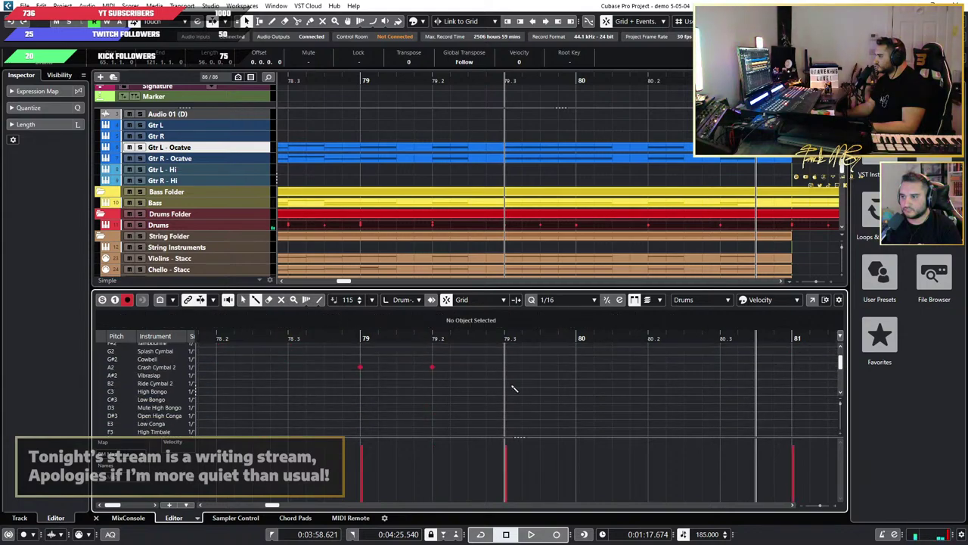
click(542, 399)
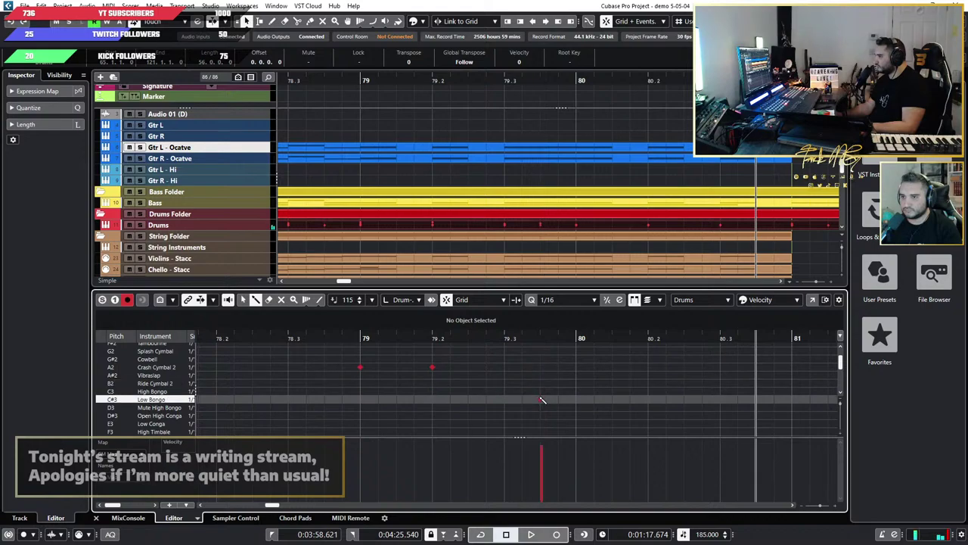
click(541, 407)
click(541, 416)
click(541, 424)
click(542, 415)
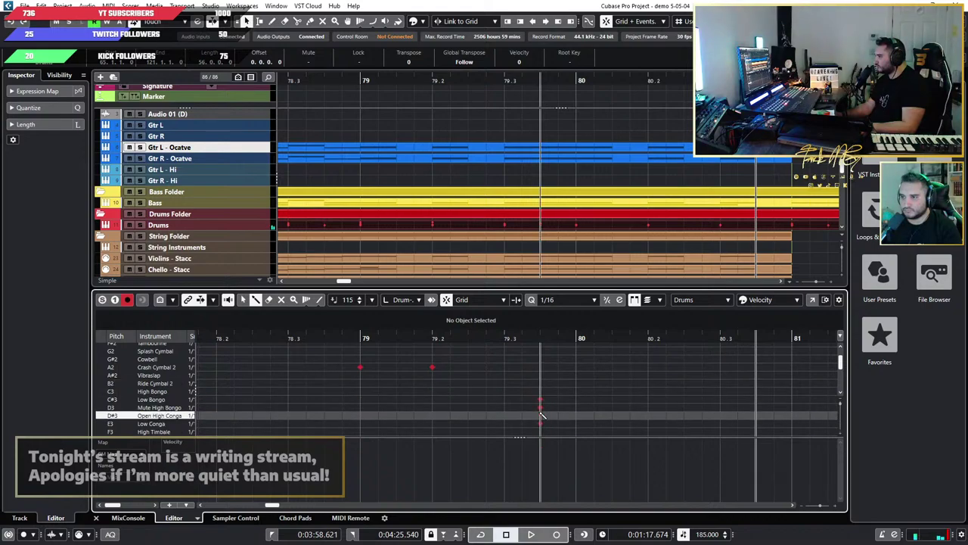
click(541, 407)
click(541, 400)
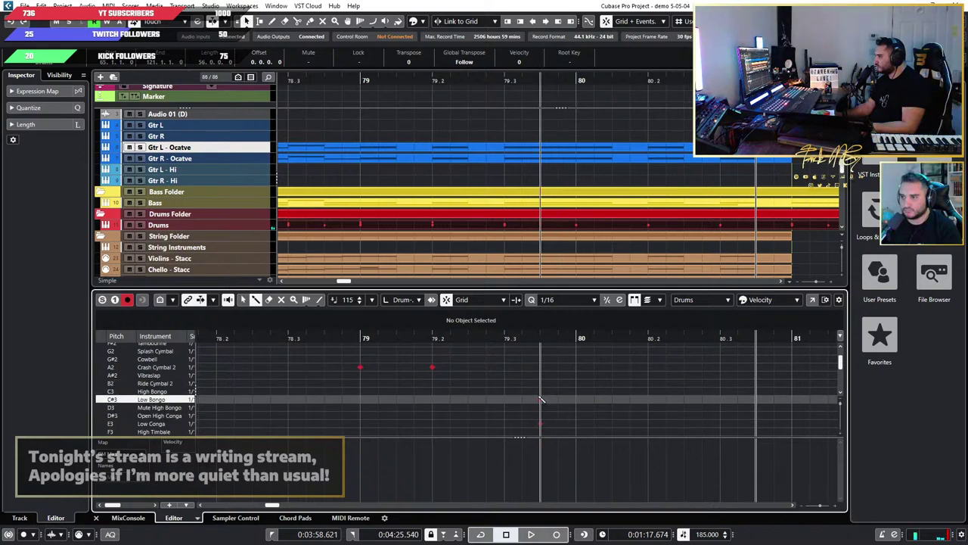
Step: Try neighbouring drum sounds for the Low Conga hit at 79.3.3 and settle it on Splash Cymbal
click(542, 423)
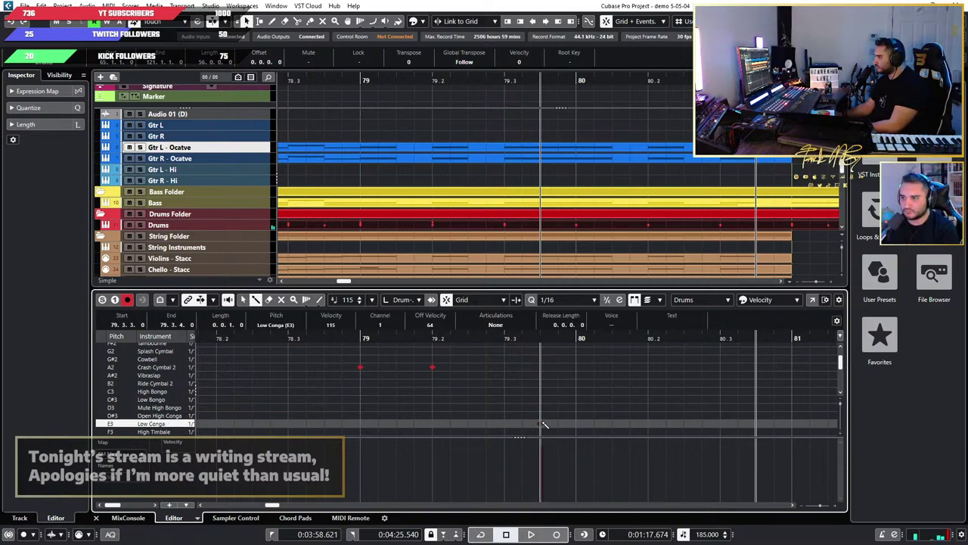
key(Up)
key(Up)
key(Up)
key(Up)
key(Down)
key(Down)
key(Down)
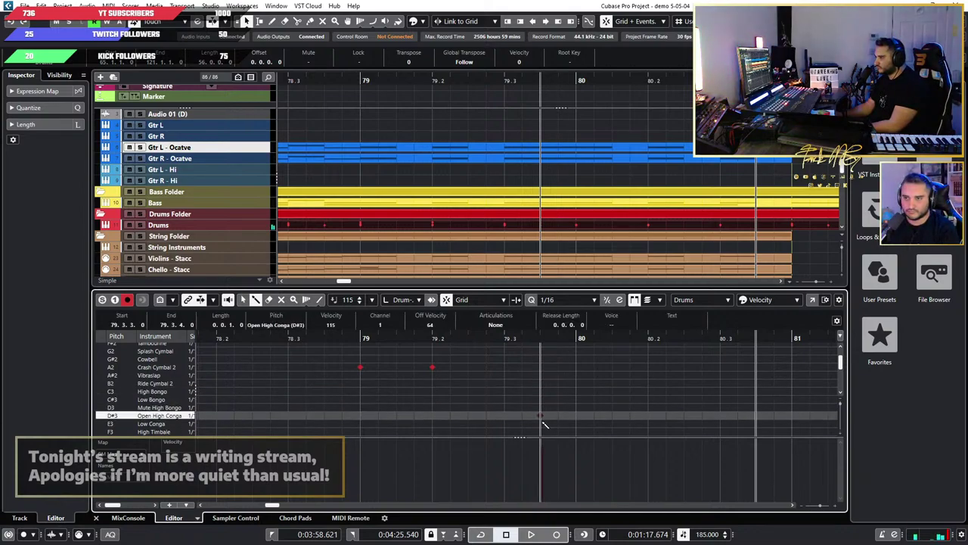
key(Up)
key(Up)
key(Up)
key(Up)
key(Up)
key(Up)
key(Up)
key(Up)
key(Up)
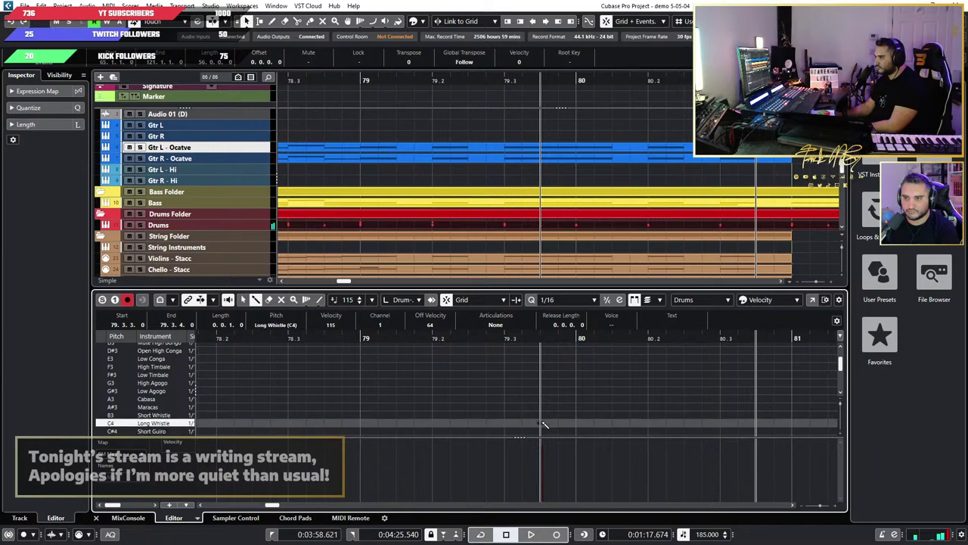
key(Down)
key(Down)
key(Down)
key(Down)
key(Down)
key(Down)
key(Down)
key(Down)
key(Down)
key(Down)
key(Down)
key(Down)
key(Down)
key(Down)
key(Down)
key(Down)
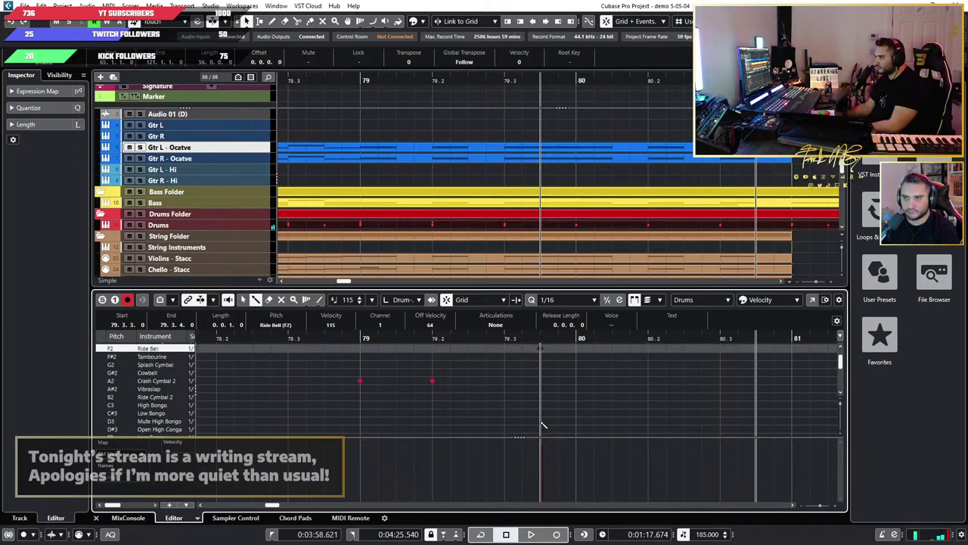
key(Up)
key(Up)
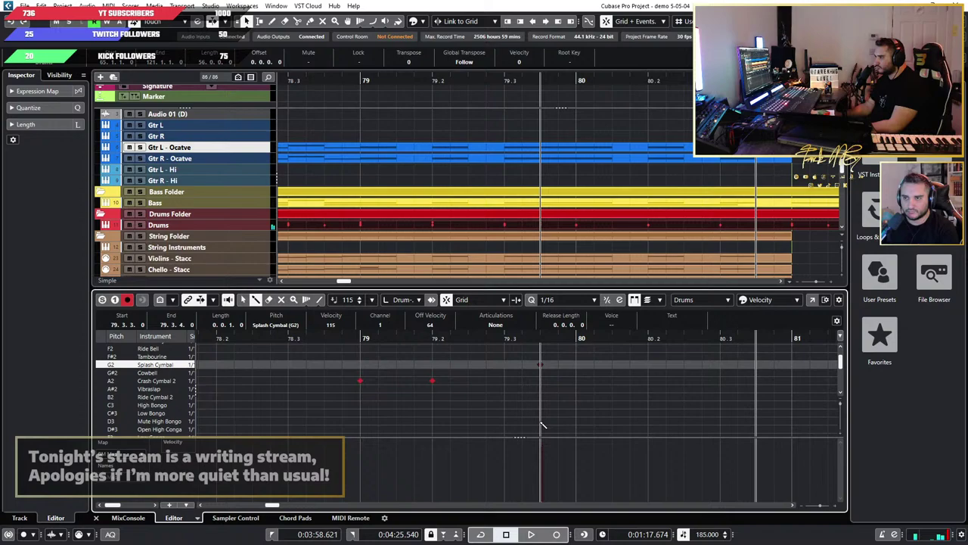
Step: Play back the ending from bar 79 to check the splash hit
click(371, 339)
key(space)
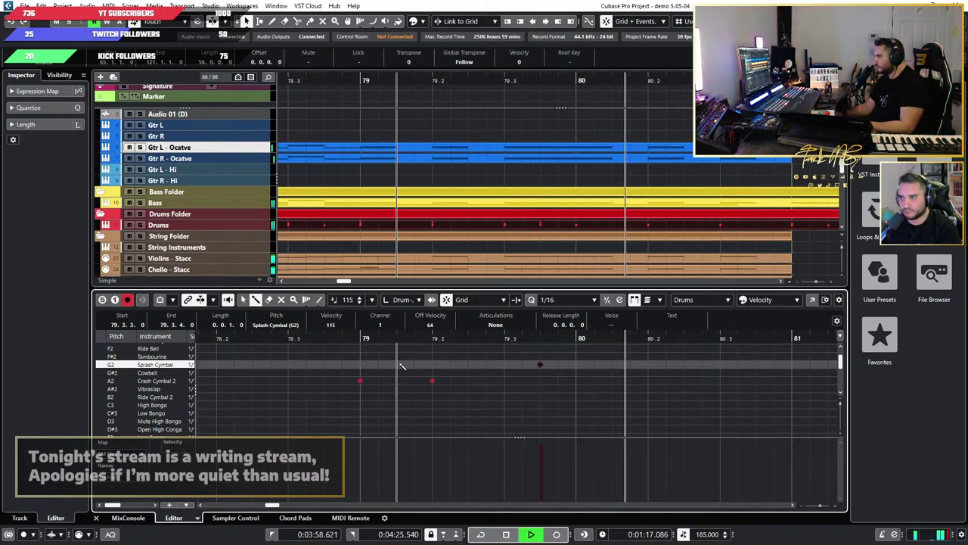
key(space)
Step: Add Crash Cymbal 2 hits at the start of bars 80 and 81, and a Crash Cymbal 1 hit at 80.2
click(579, 382)
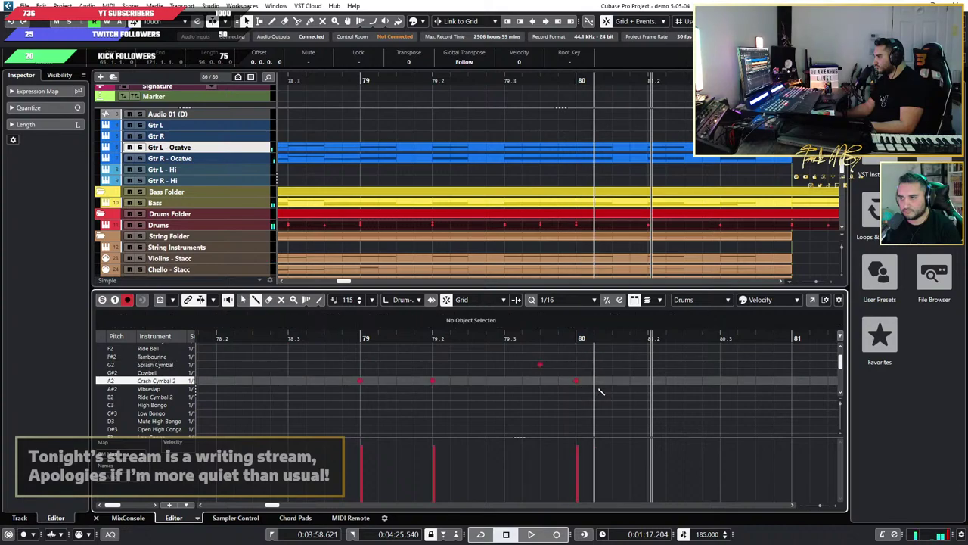
scroll(645, 391, down, 1)
scroll(652, 392, right, 1)
scroll(612, 388, up, 2)
scroll(611, 390, up, 2)
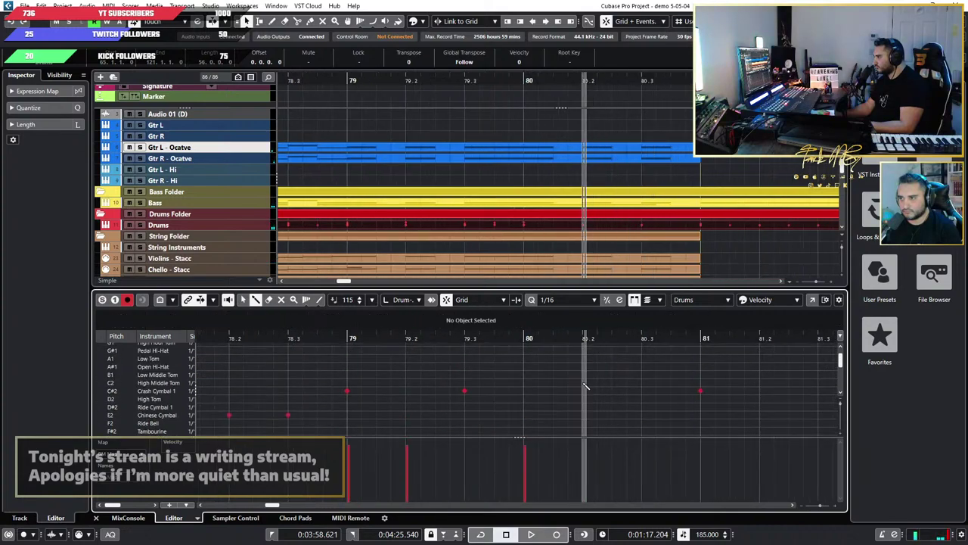
scroll(598, 393, down, 3)
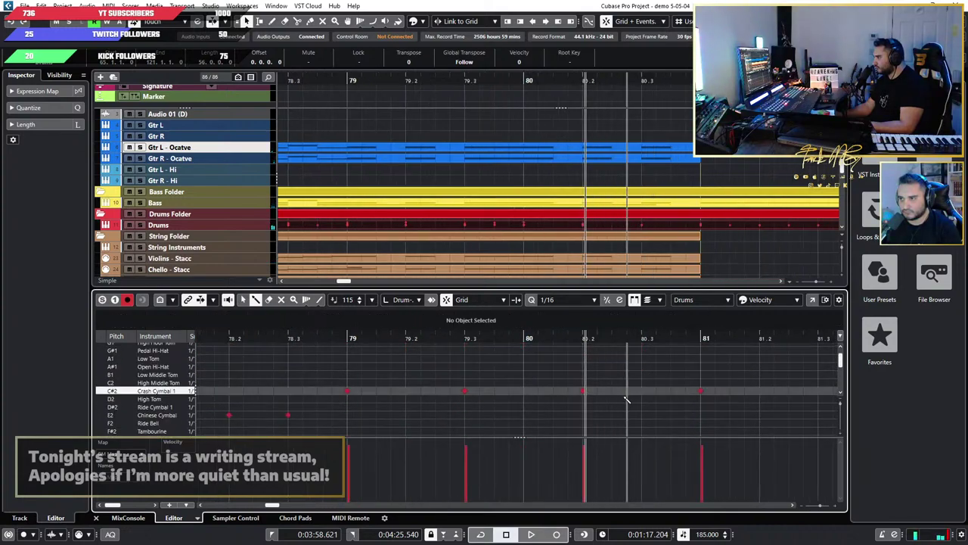
scroll(664, 396, down, 2)
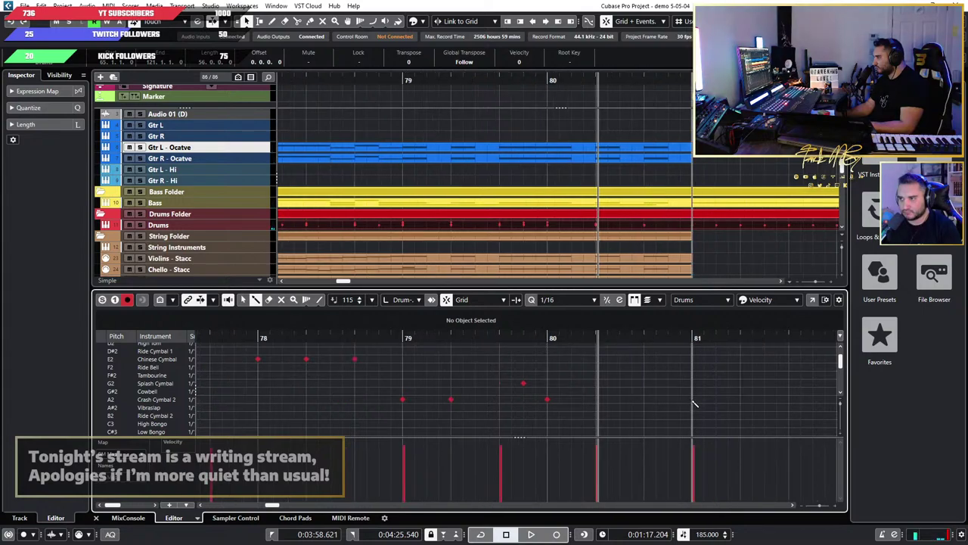
click(695, 400)
scroll(712, 405, up, 2)
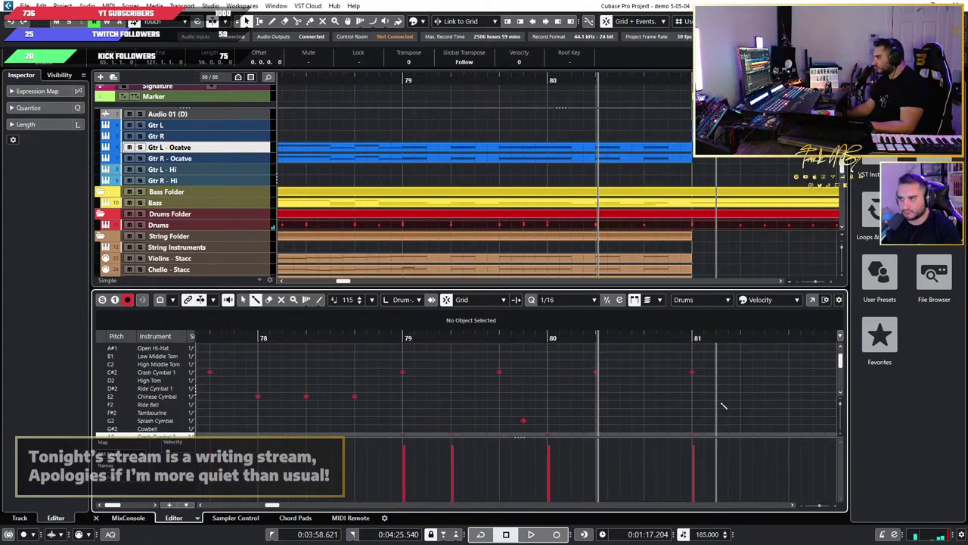
Step: Play back the ending from bar 79 into bar 81 with the new crashes
click(395, 338)
key(space)
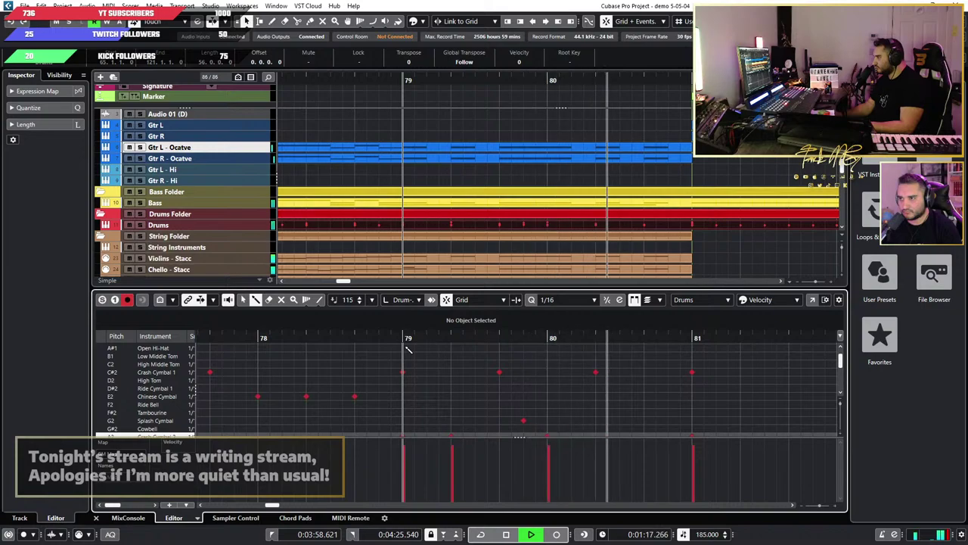
key(space)
Step: Add a cymbal hit at 80.3, try neighbouring drum sounds for it and settle it on Chinese Cymbal
scroll(658, 370, up, 2)
scroll(462, 381, down, 4)
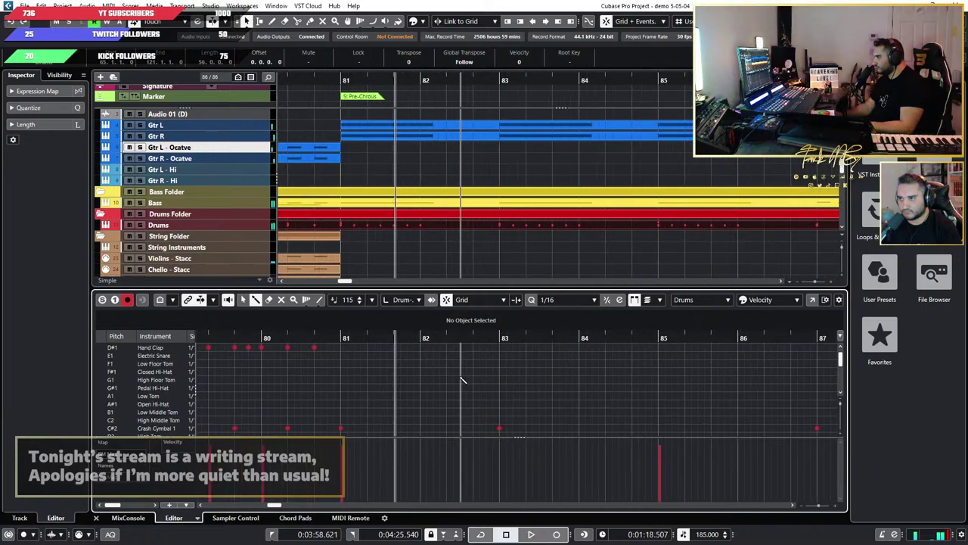
scroll(452, 381, left, 2)
scroll(454, 380, down, 2)
scroll(455, 379, up, 3)
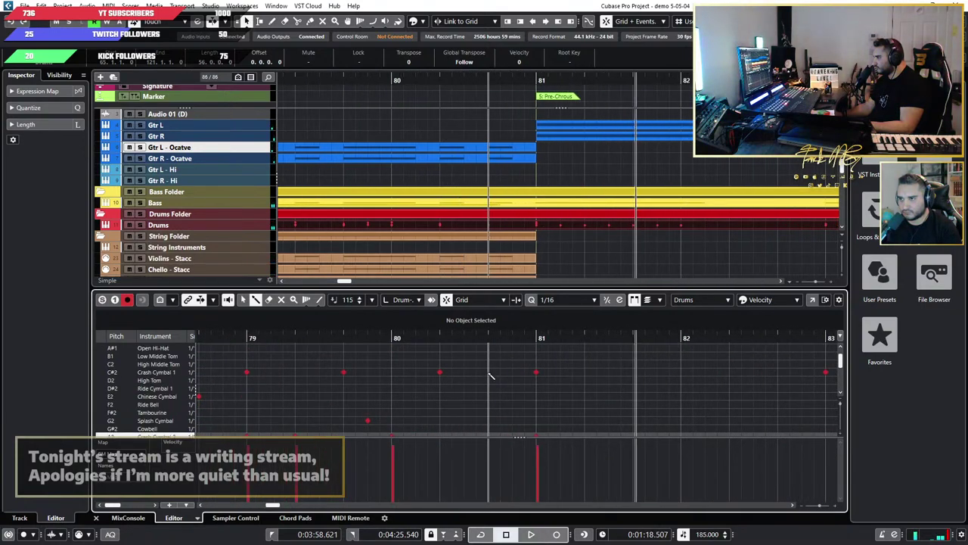
scroll(491, 379, down, 3)
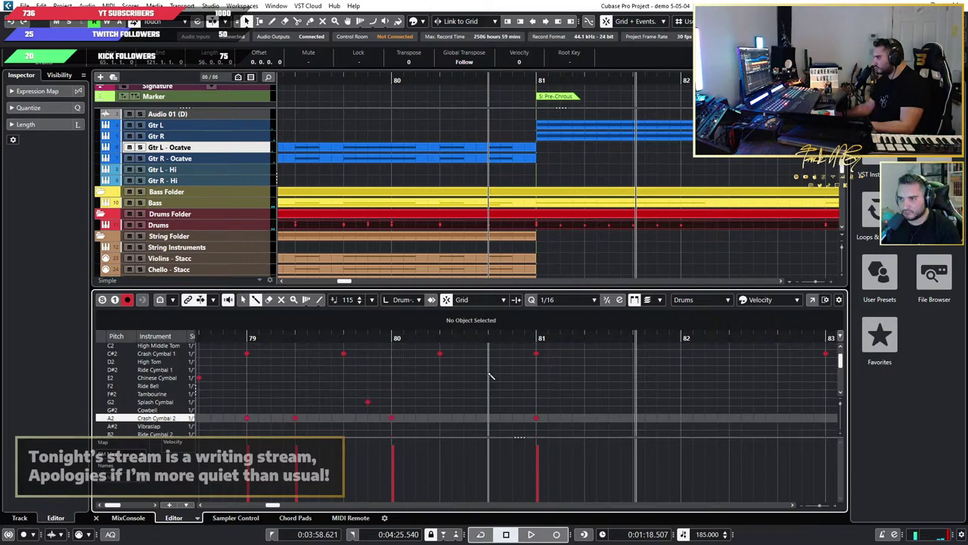
click(490, 400)
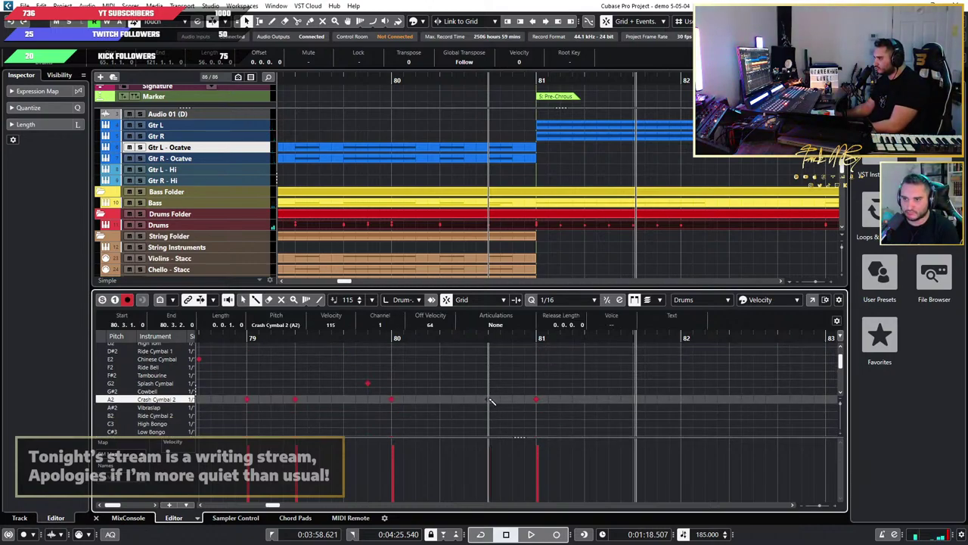
key(Up)
key(Up)
key(Up)
key(Up)
key(Up)
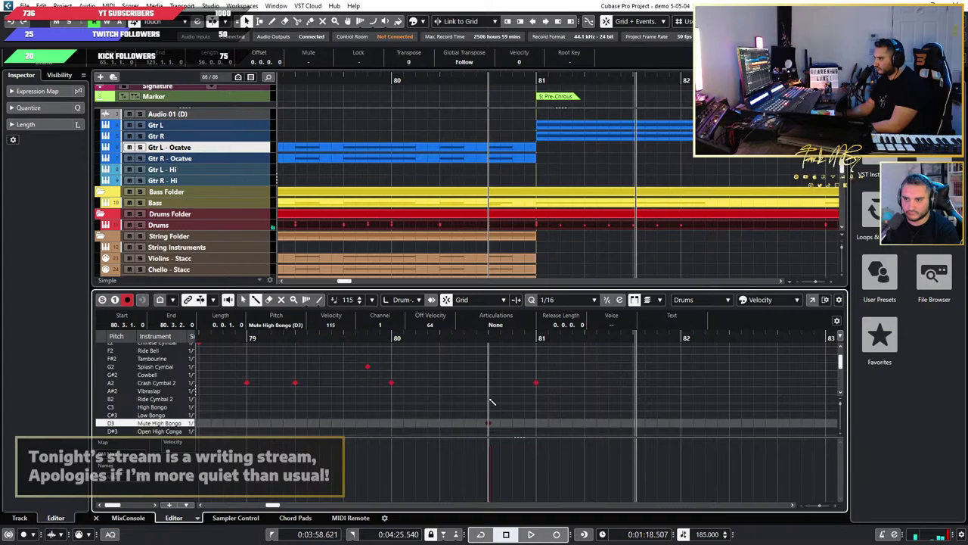
key(Down)
key(Down)
key(Down)
key(Down)
key(Down)
key(Down)
key(Down)
key(Down)
key(Down)
key(Down)
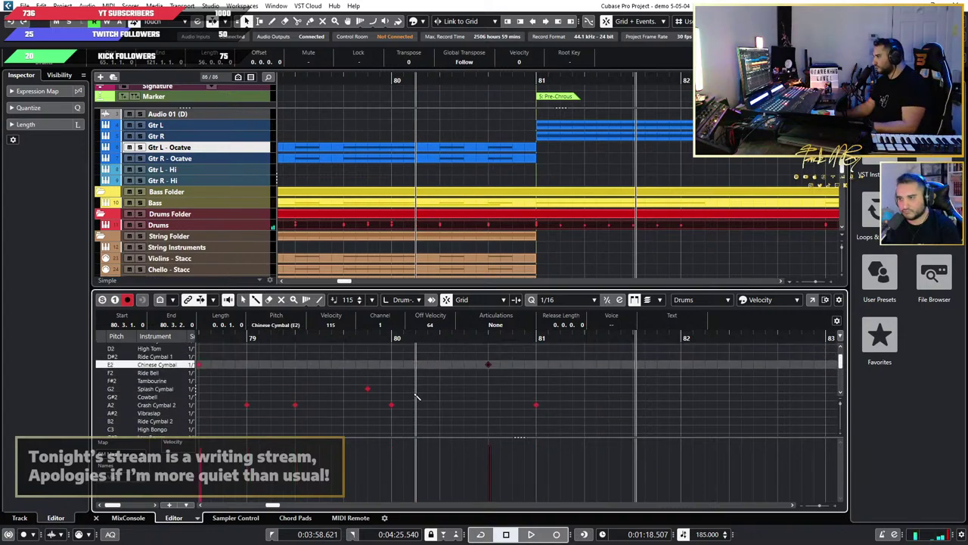
Step: Play the arrangement through the bar 79 to 80 ending and into the pre-chorus, checking the cymbal pattern
scroll(414, 395, down, 4)
key(space)
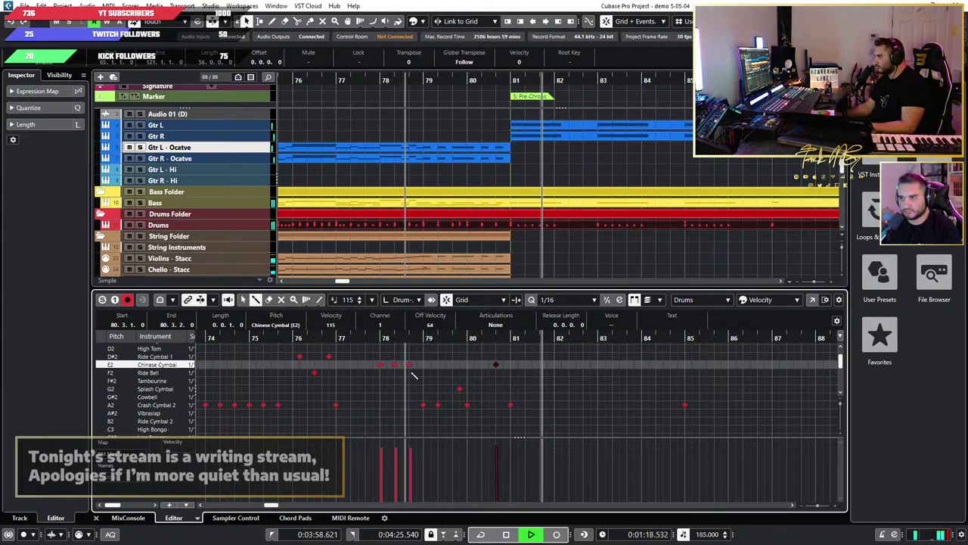
key(space)
scroll(486, 209, down, 5)
scroll(482, 210, up, 2)
scroll(482, 209, left, 3)
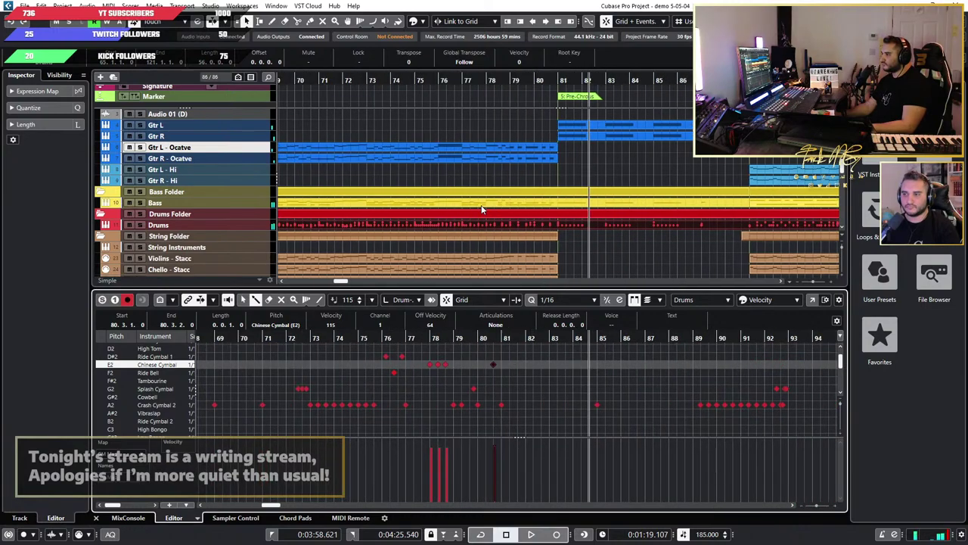
click(487, 76)
key(space)
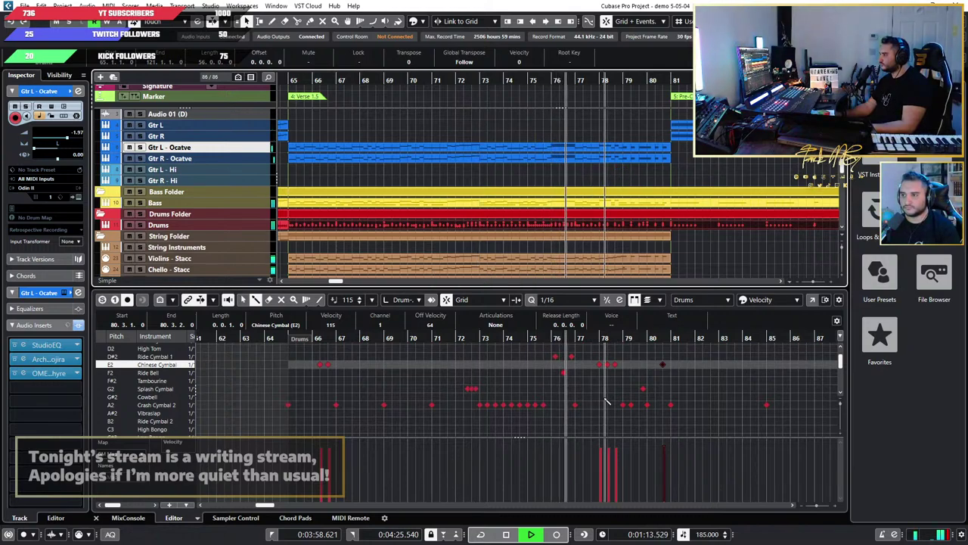
scroll(606, 396, up, 2)
scroll(603, 393, right, 1)
scroll(603, 394, up, 2)
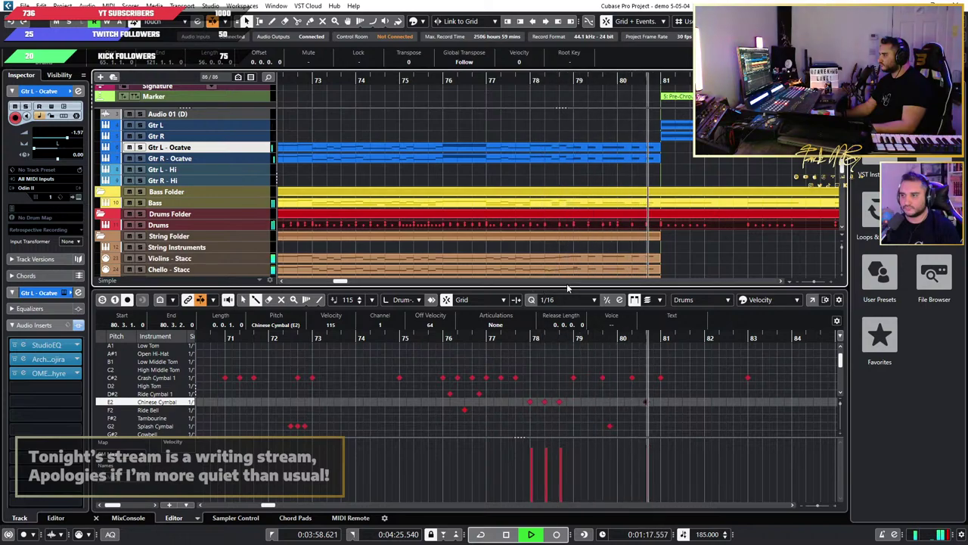
scroll(662, 408, down, 2)
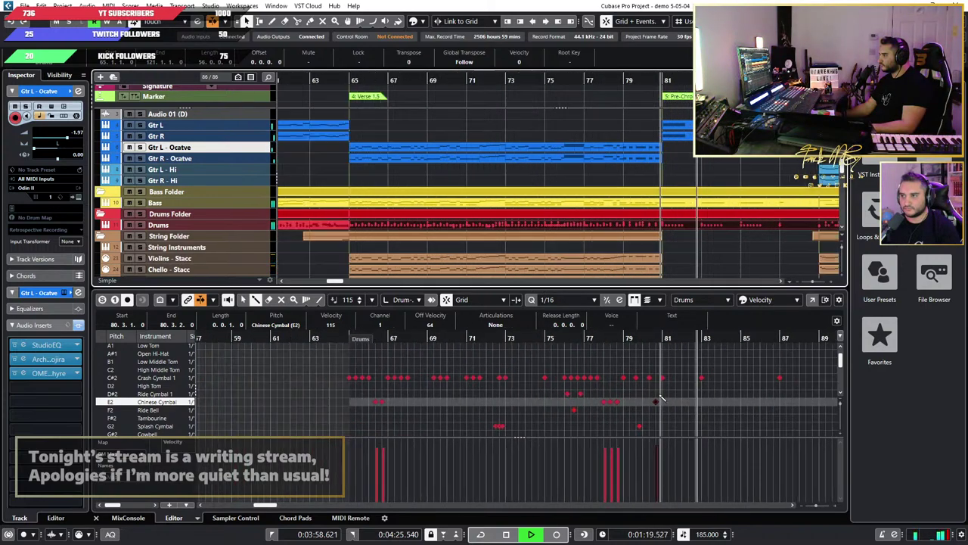
key(space)
scroll(678, 395, up, 2)
scroll(660, 395, right, 2)
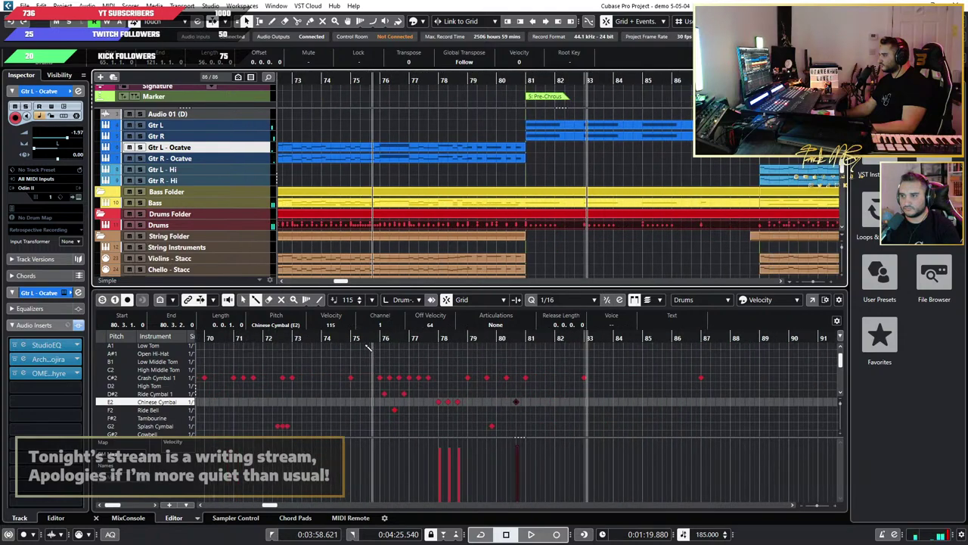
Step: Enlarge the drum editor to show more drum lanes and play the verse through to the pre-chorus
click(436, 338)
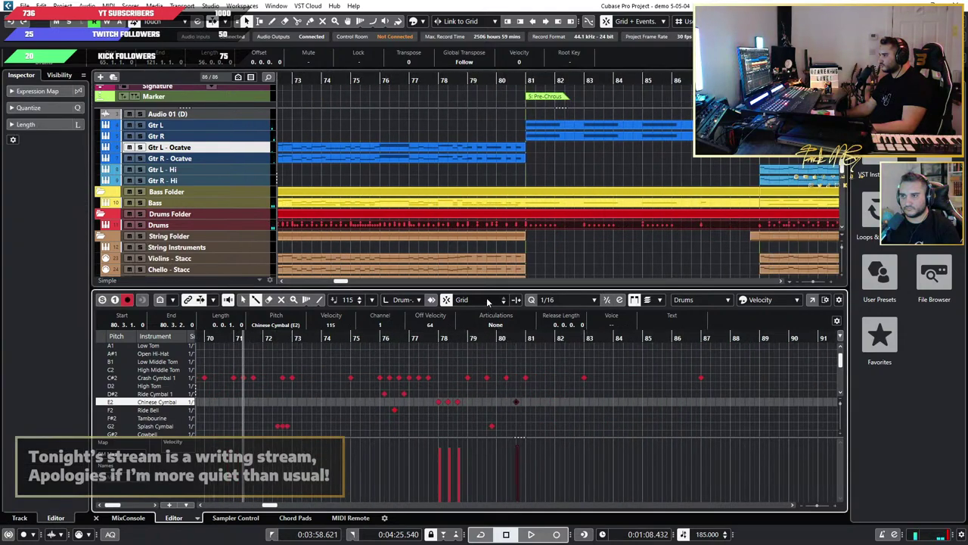
drag(502, 288, 502, 163)
scroll(443, 272, down, 2)
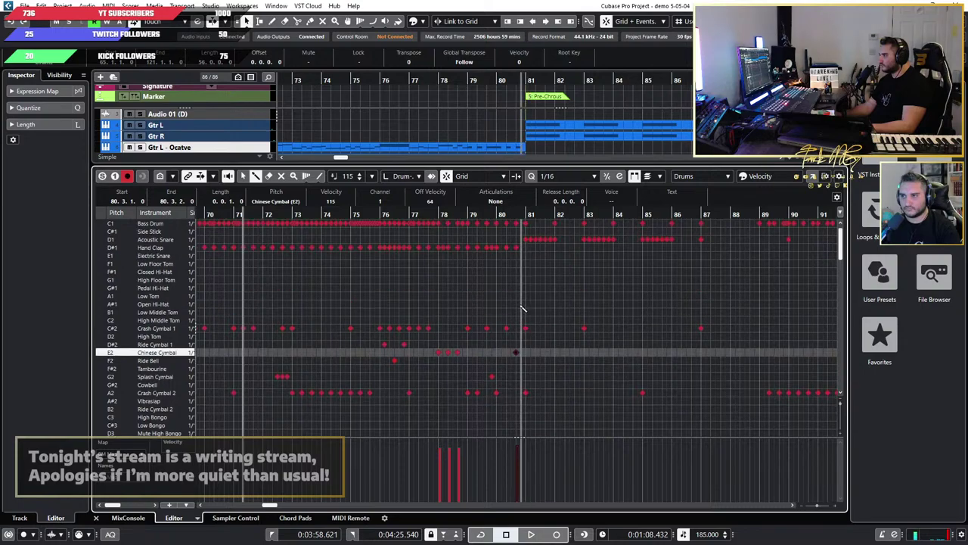
click(231, 215)
key(space)
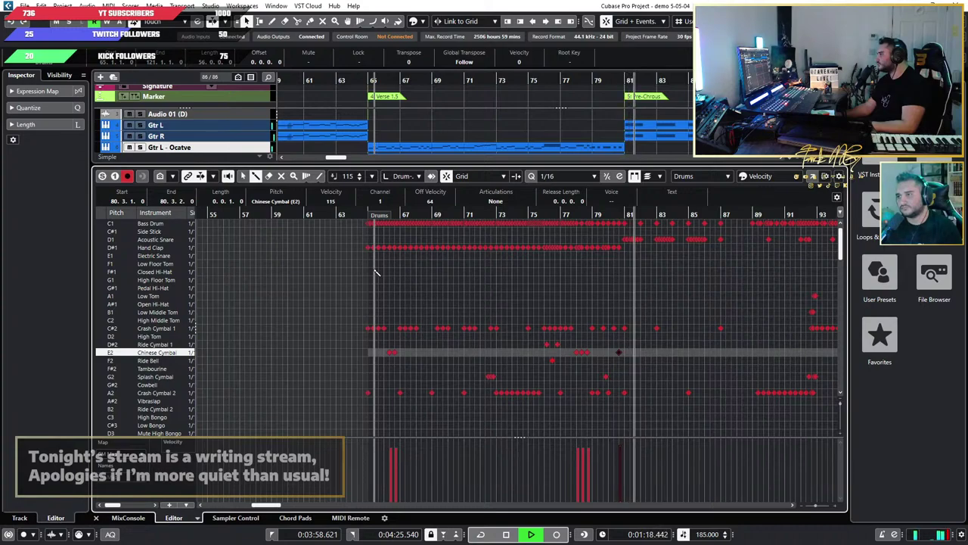
Step: Enlarge the arrangement area again and select the Chello - Stacc part for note editing
drag(571, 165, 571, 330)
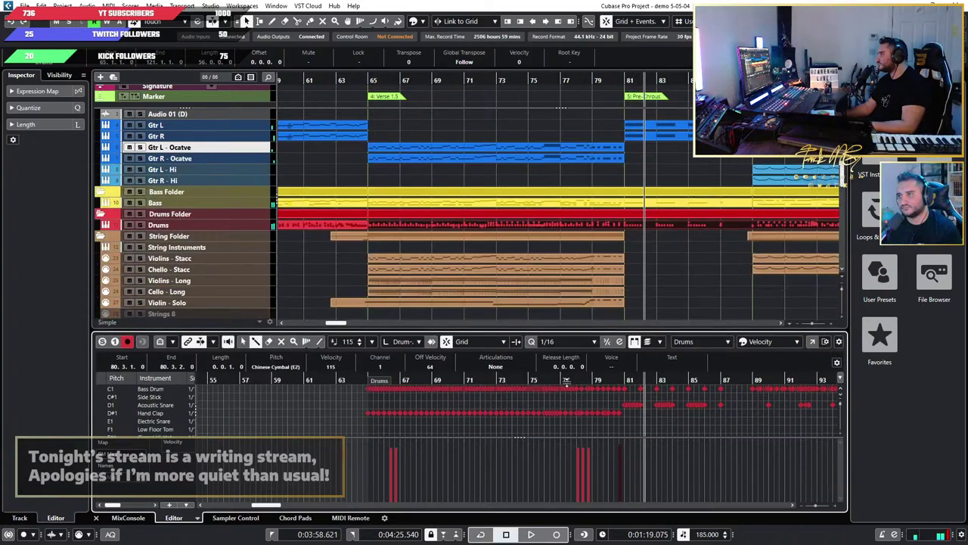
scroll(582, 266, down, 3)
scroll(610, 247, up, 2)
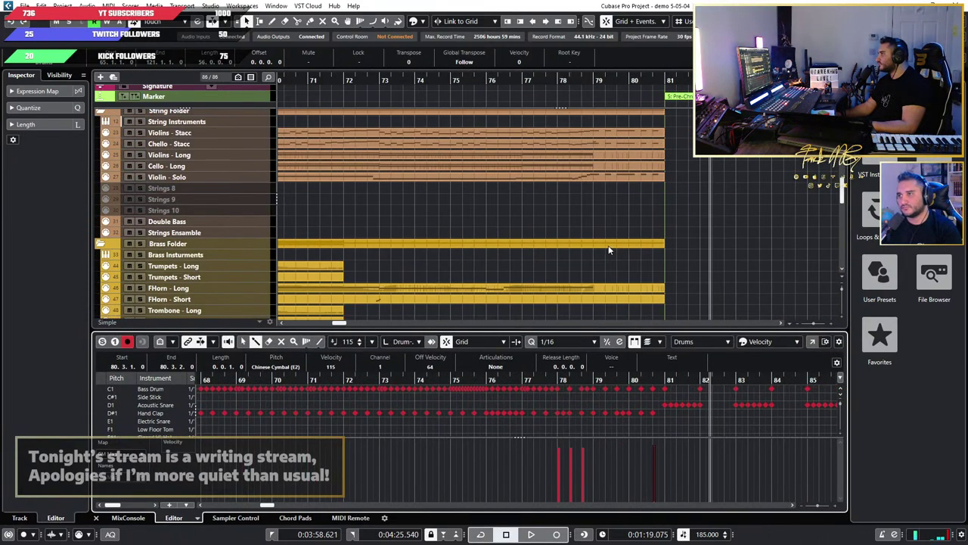
scroll(612, 247, up, 2)
scroll(612, 247, up, 2)
click(572, 187)
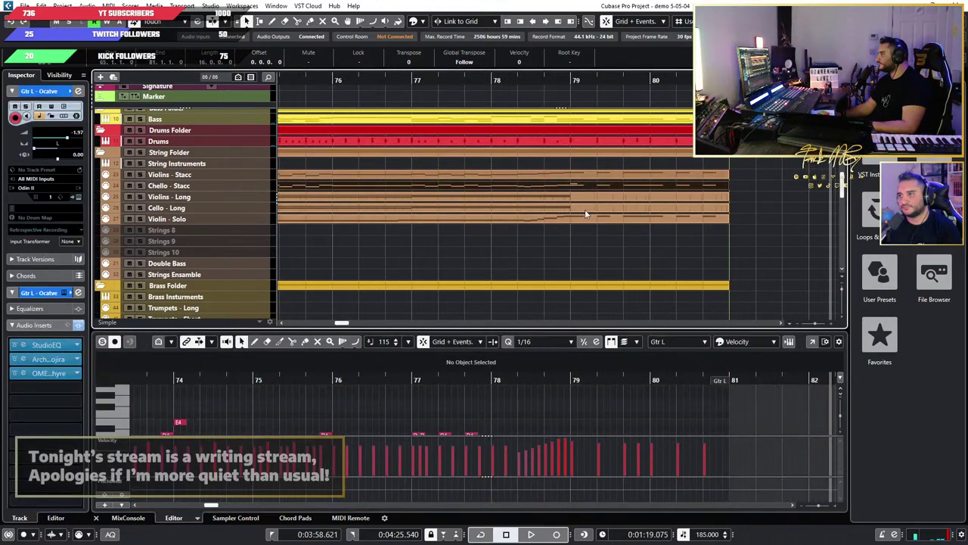
Step: Solo the Chello - Stacc track and play it from bar 79
click(572, 379)
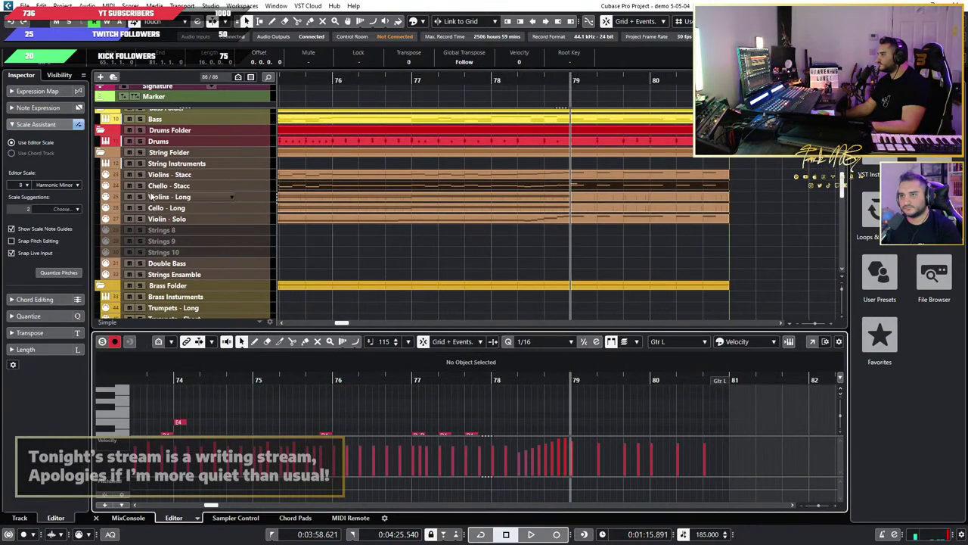
click(140, 186)
key(space)
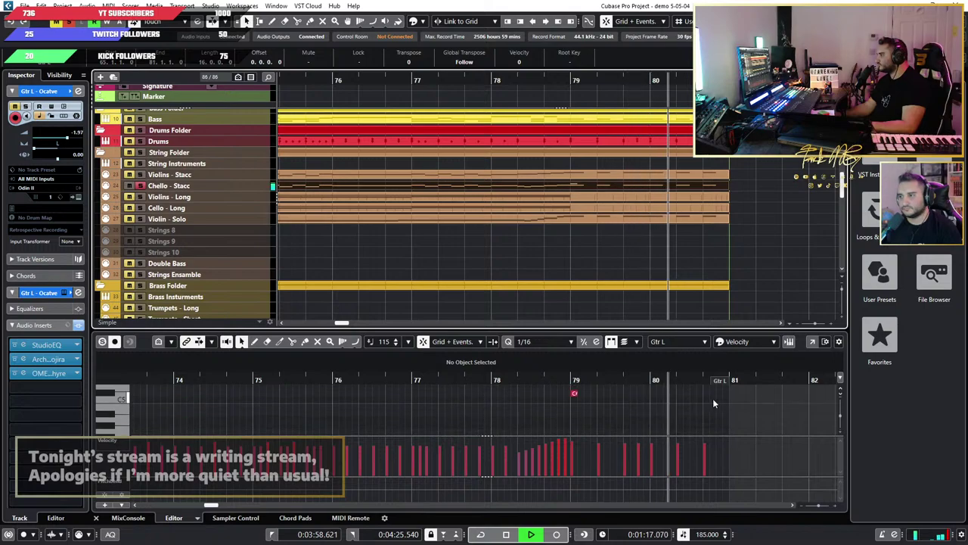
scroll(713, 399, down, 2)
key(space)
Step: Double the Chello - Stacc B3 notes in bars 79 to 80 an octave lower at B2 and play the ending
scroll(728, 401, up, 4)
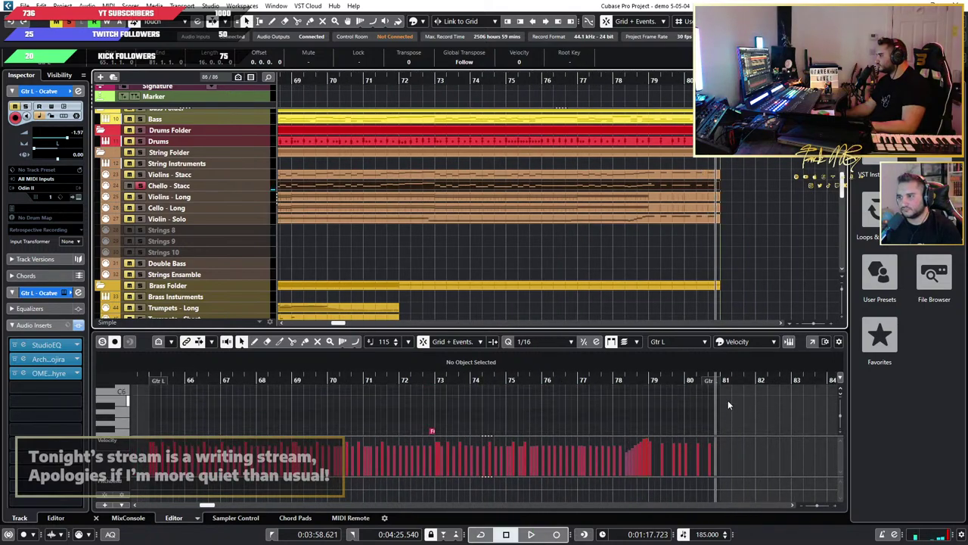
scroll(728, 405, down, 5)
scroll(728, 405, up, 2)
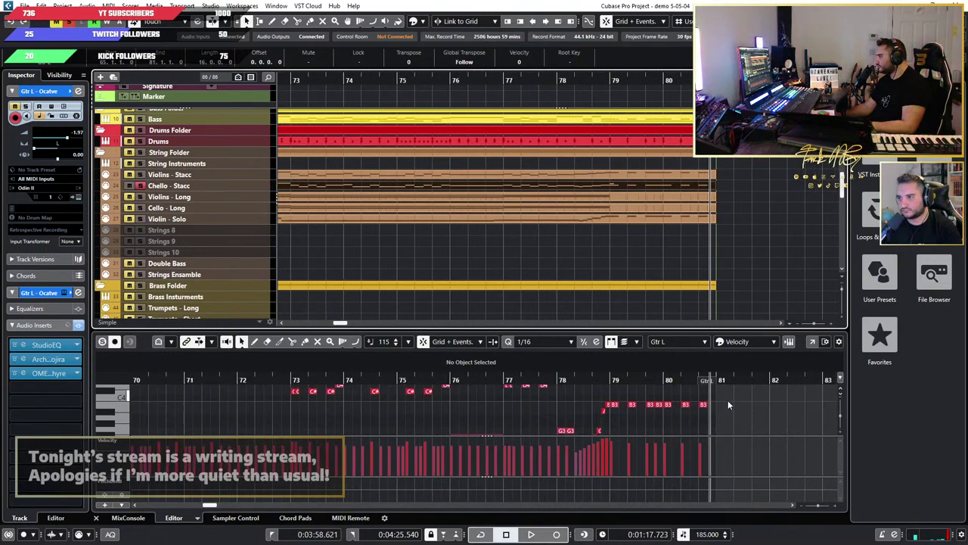
scroll(727, 400, up, 2)
drag(728, 399, 478, 416)
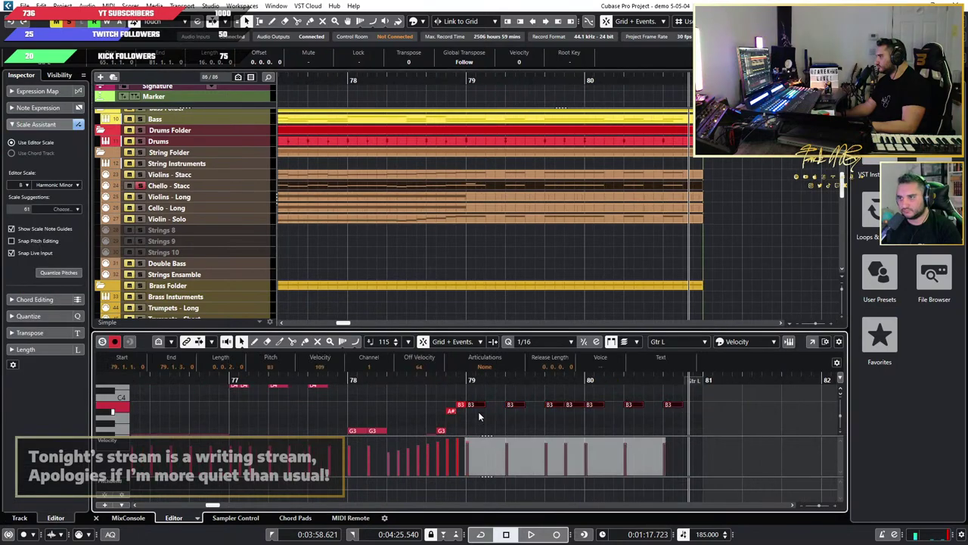
scroll(505, 415, down, 2)
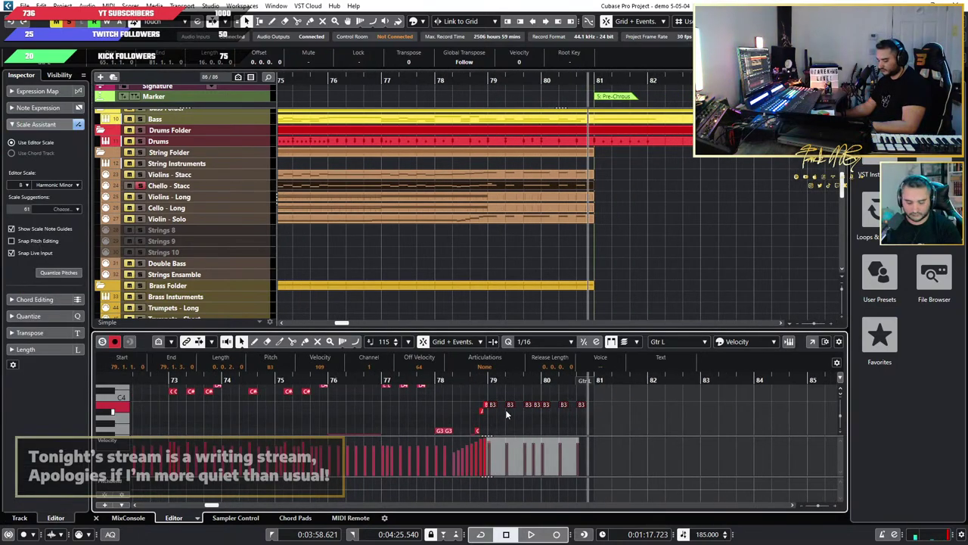
click(487, 382)
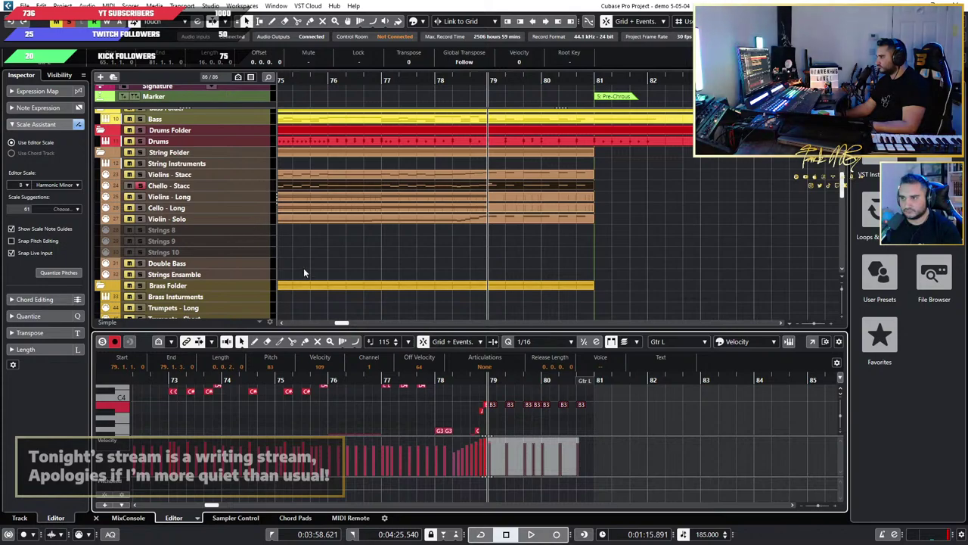
key(shift+Down)
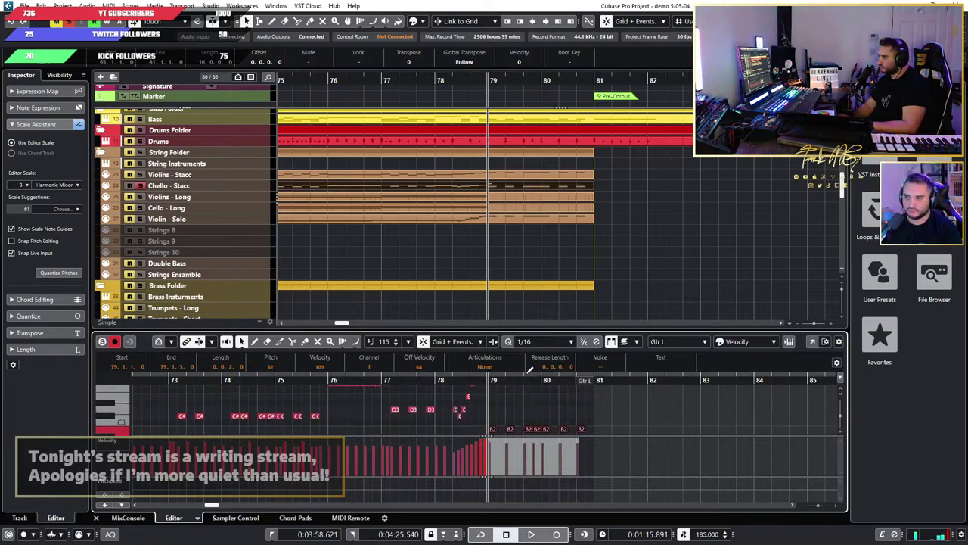
key(space)
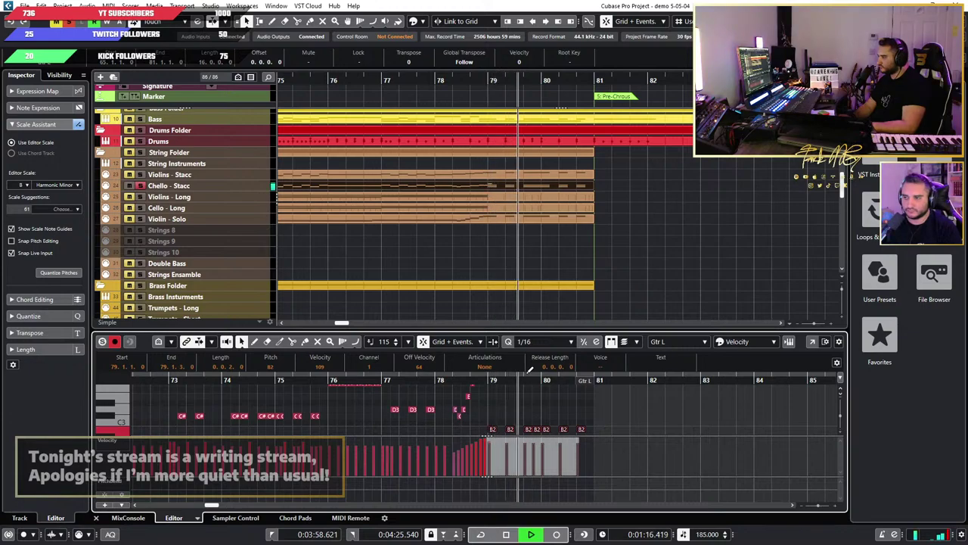
key(space)
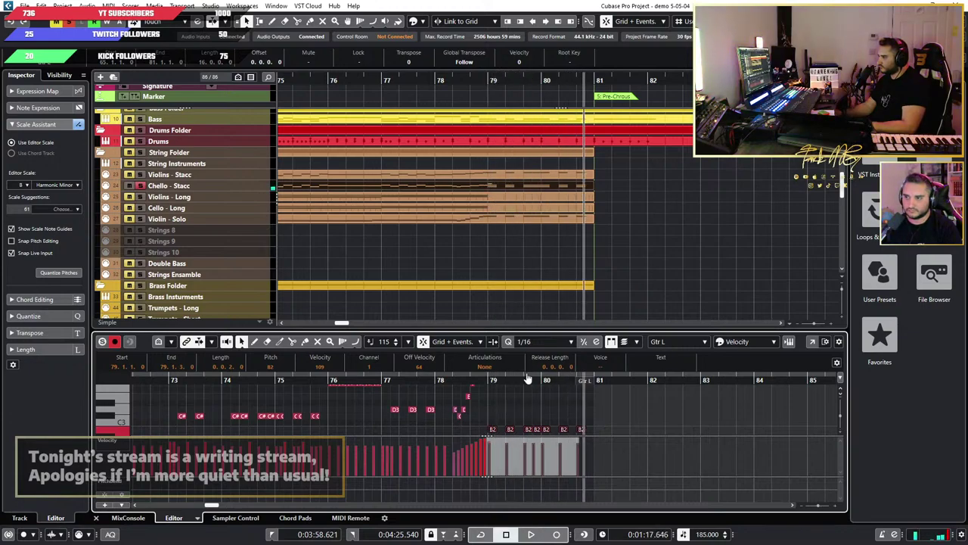
Step: Add another octave doubling at B1 under the Chello - Stacc ending notes and play from bar 79
scroll(519, 380, up, 1)
click(472, 381)
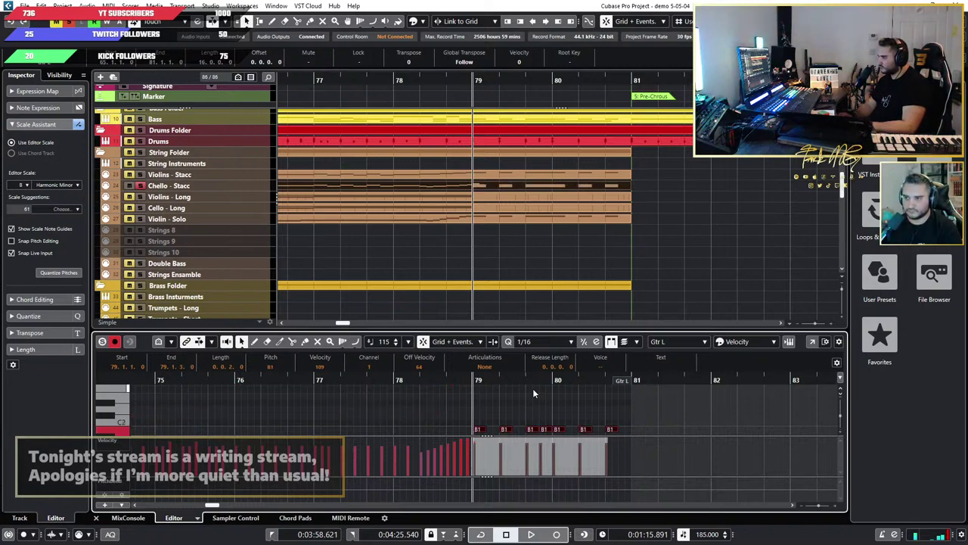
key(space)
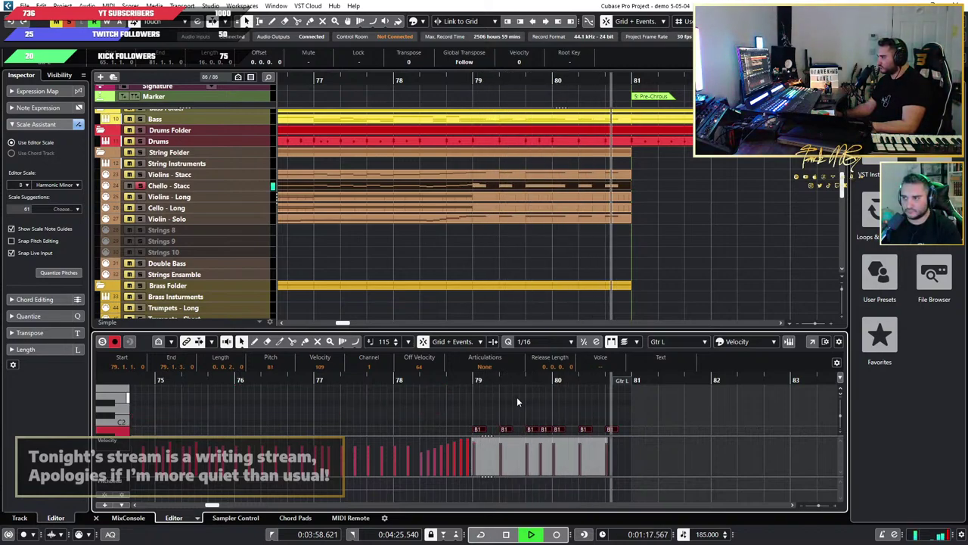
key(space)
scroll(533, 406, down, 1)
scroll(533, 407, up, 8)
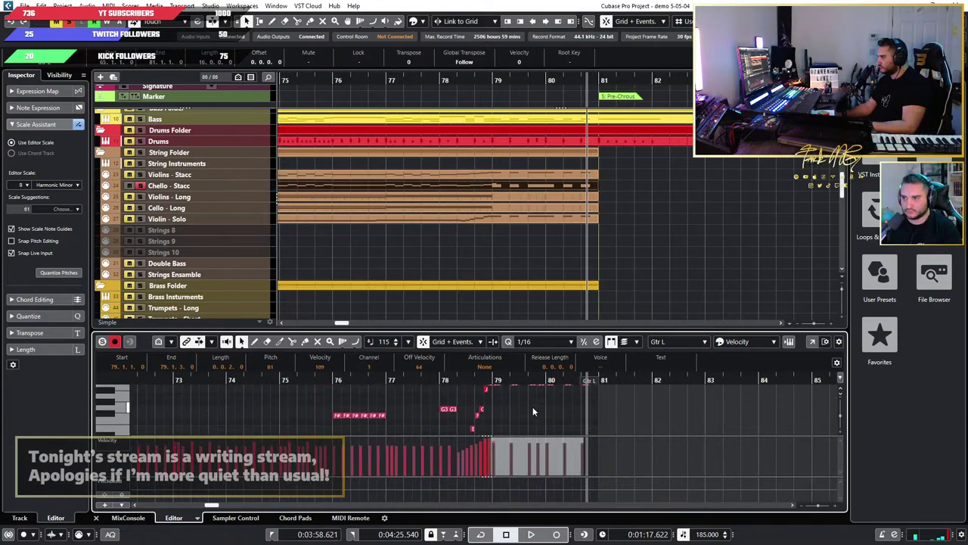
scroll(532, 406, down, 2)
scroll(533, 407, up, 3)
scroll(532, 407, down, 2)
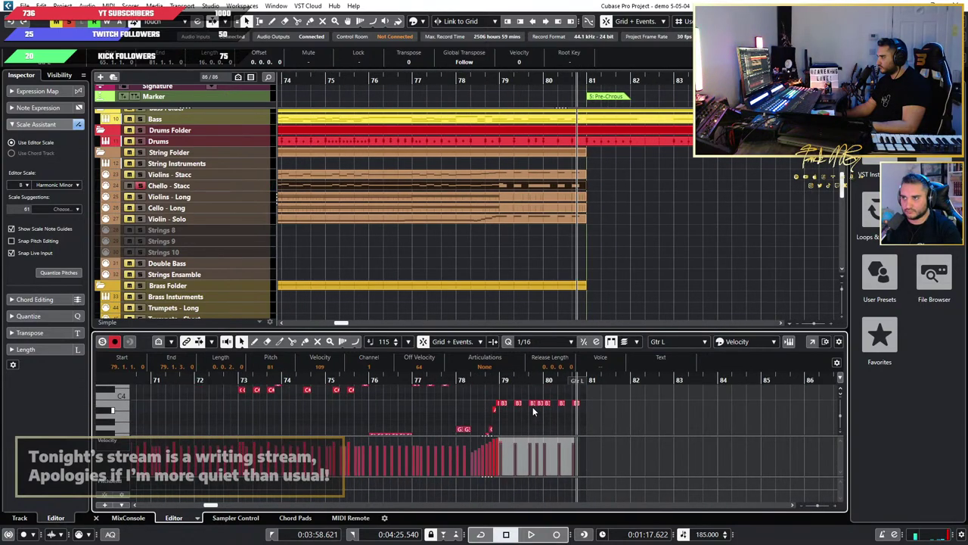
Step: Double the Violins - Stacc D5 notes in bars 79 to 80 at D4 and D3
scroll(536, 416, up, 4)
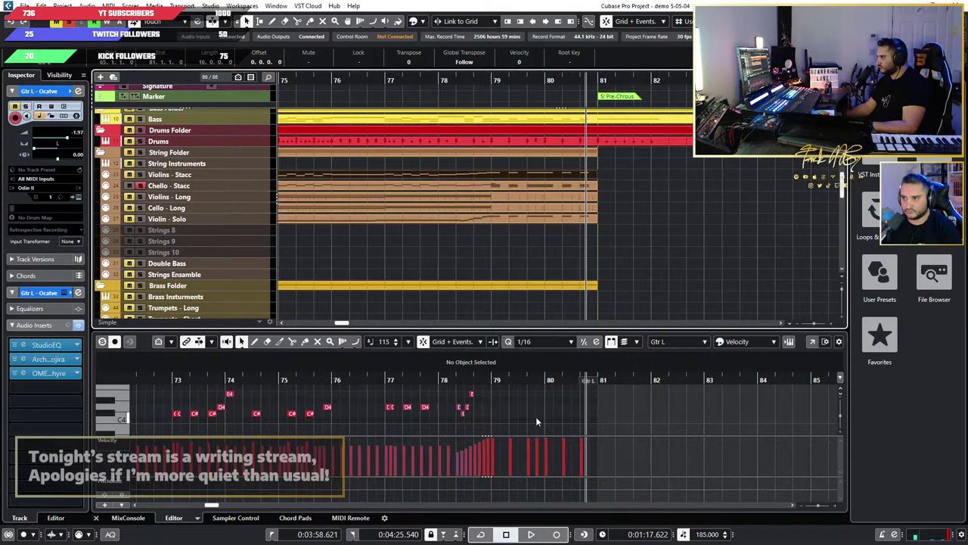
scroll(600, 423, up, 3)
drag(691, 392, 459, 416)
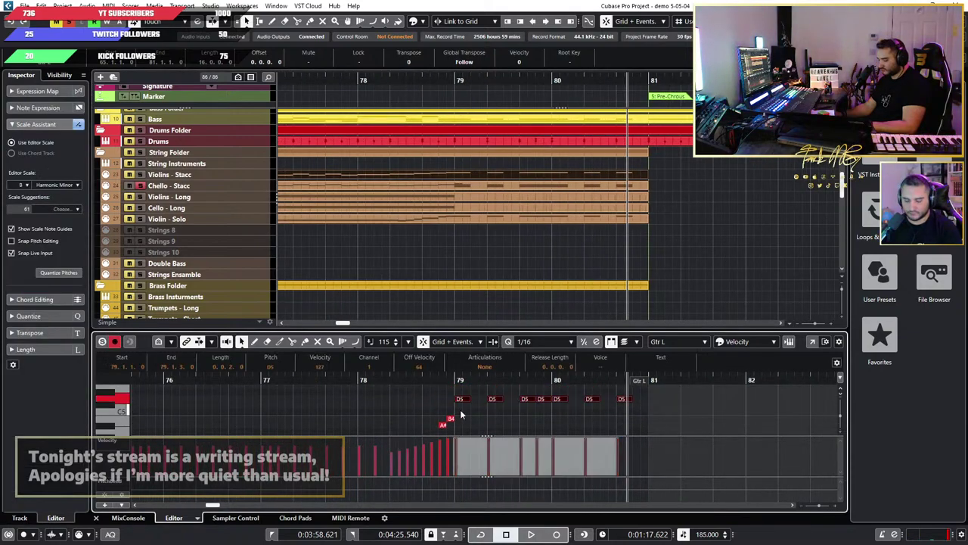
key(shift+Down)
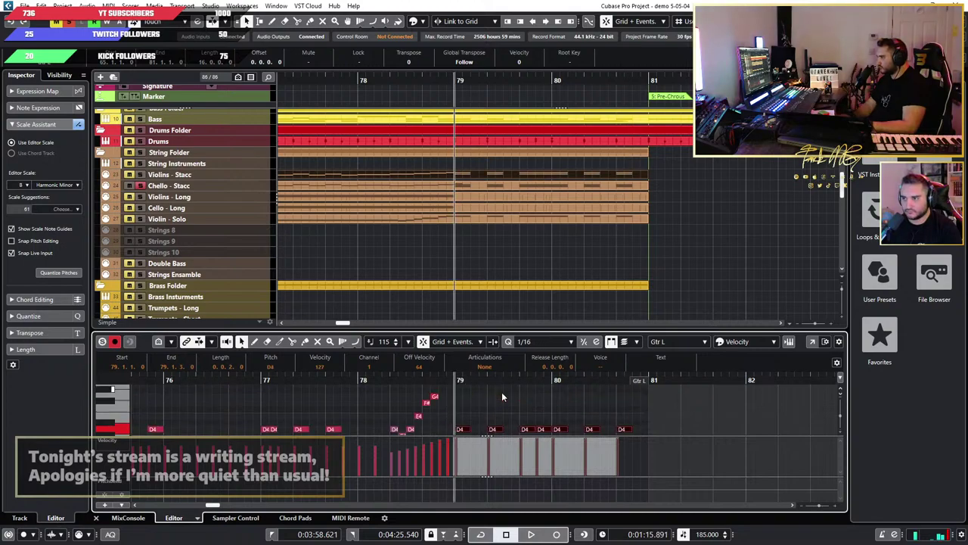
key(shift+Down)
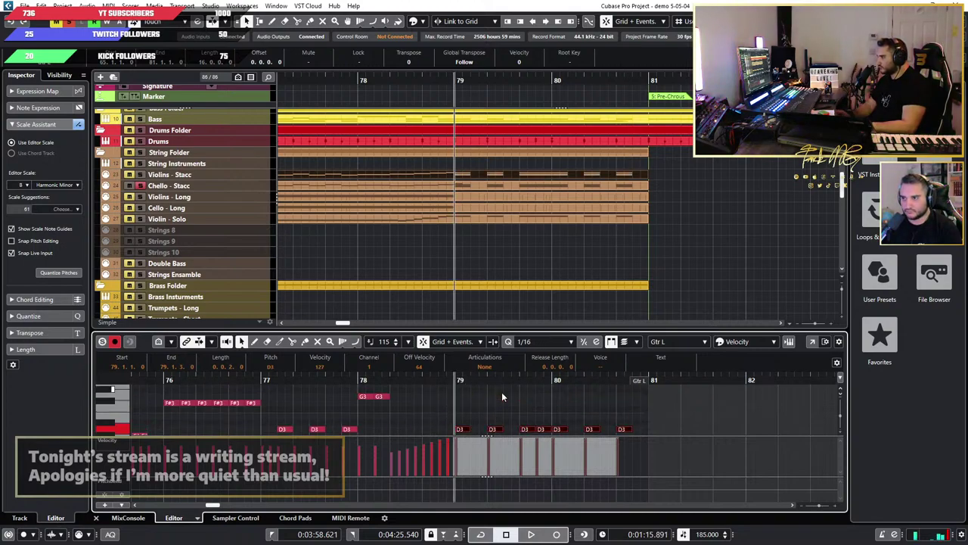
Step: Solo Violins - Stacc together with Chello - Stacc and play the bar 79 to 80 ending
key(space)
click(141, 175)
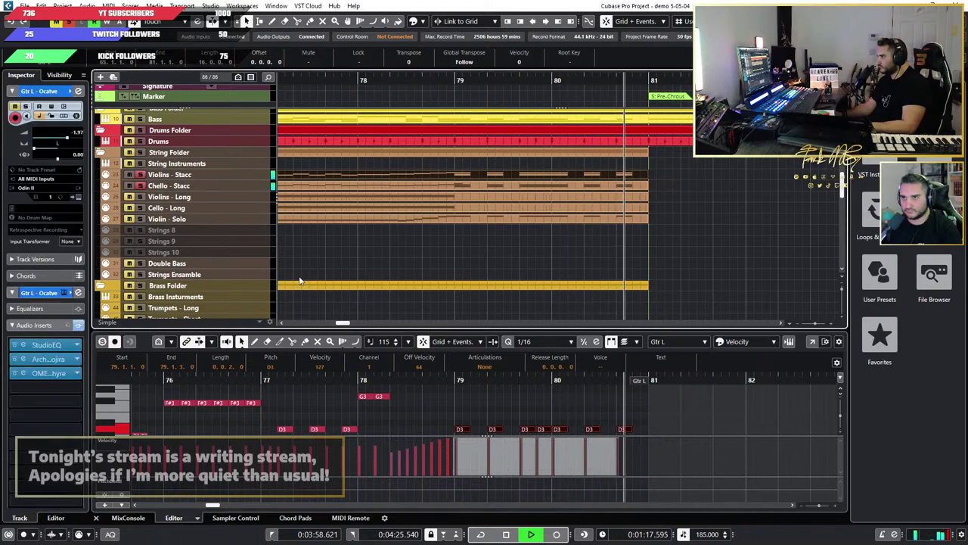
click(484, 396)
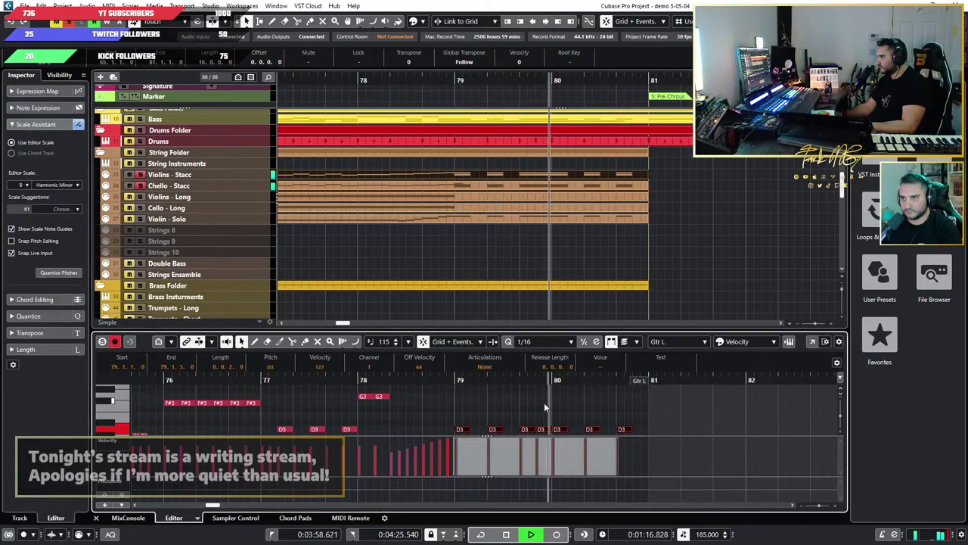
key(space)
scroll(454, 255, down, 2)
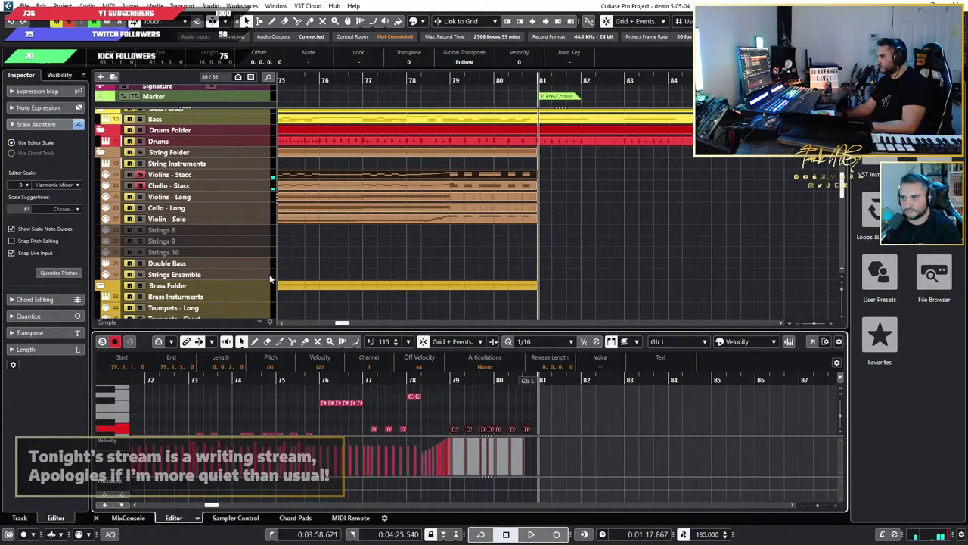
Step: Unsolo both staccato string tracks and play the full arrangement through the ending into the pre-chorus
click(290, 309)
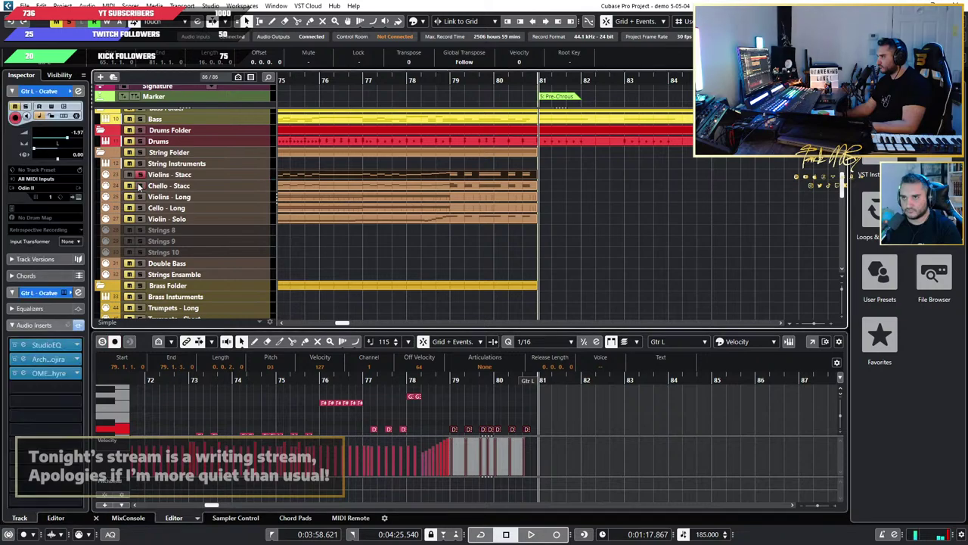
click(406, 378)
scroll(509, 401, up, 2)
key(space)
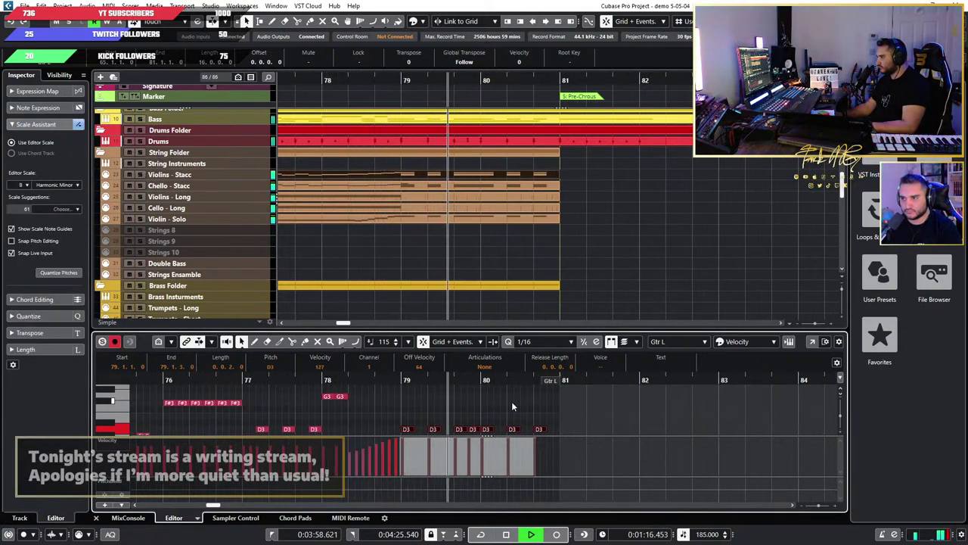
scroll(511, 406, down, 2)
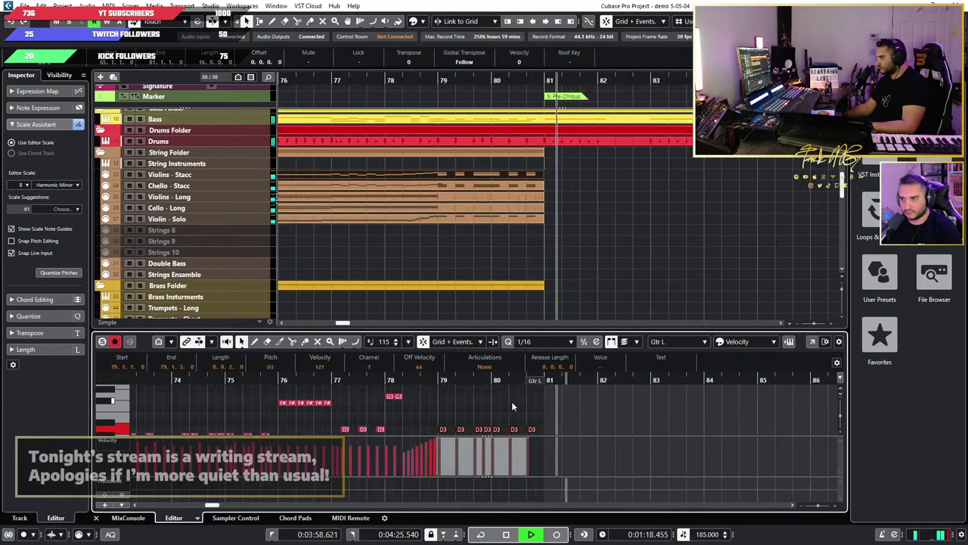
key(space)
Step: Review the bar 79 to 80 ending parts of Violins - Long, Cello - Long and Violin - Solo in the note editor
scroll(479, 258, up, 2)
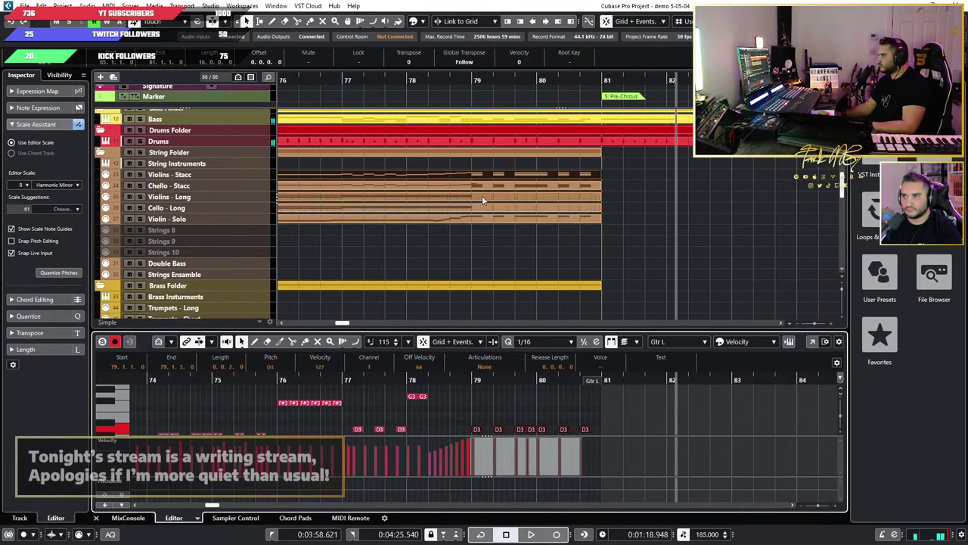
click(482, 198)
scroll(454, 430, down, 2)
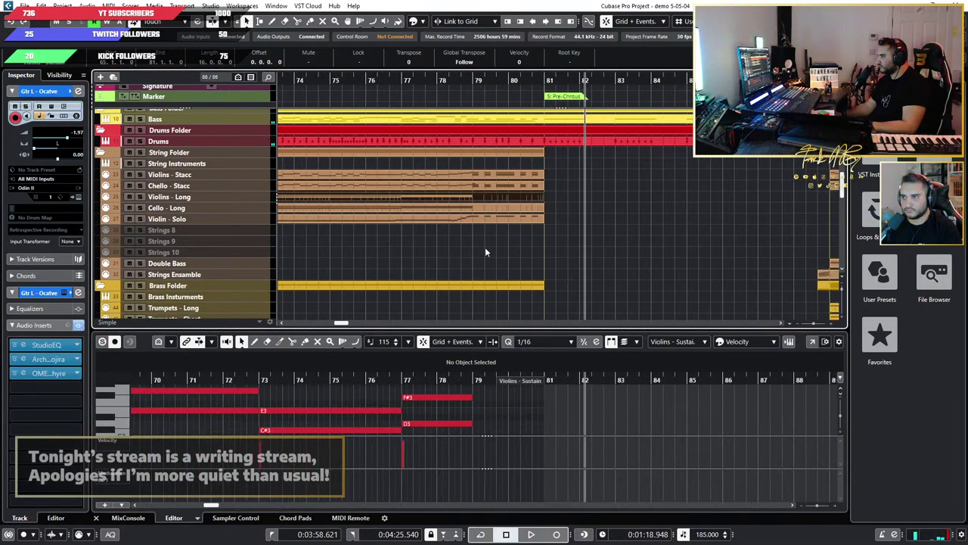
scroll(486, 228, down, 3)
scroll(485, 228, up, 3)
click(485, 209)
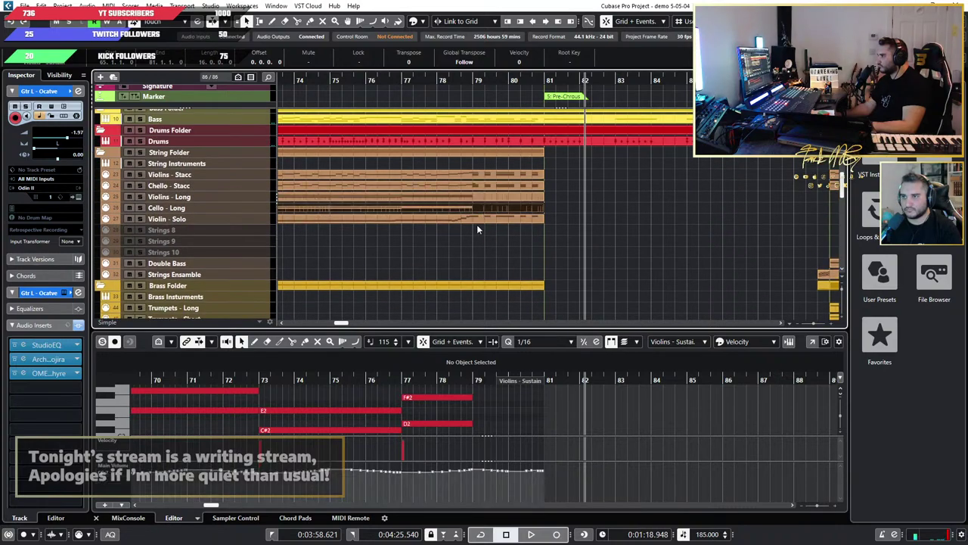
click(475, 220)
Step: Examine the brass, piano, organ, harp and choir tracks around bars 79 to 80 for parts that need the ending
scroll(454, 274, down, 3)
scroll(458, 270, down, 2)
scroll(458, 264, down, 2)
scroll(458, 264, up, 4)
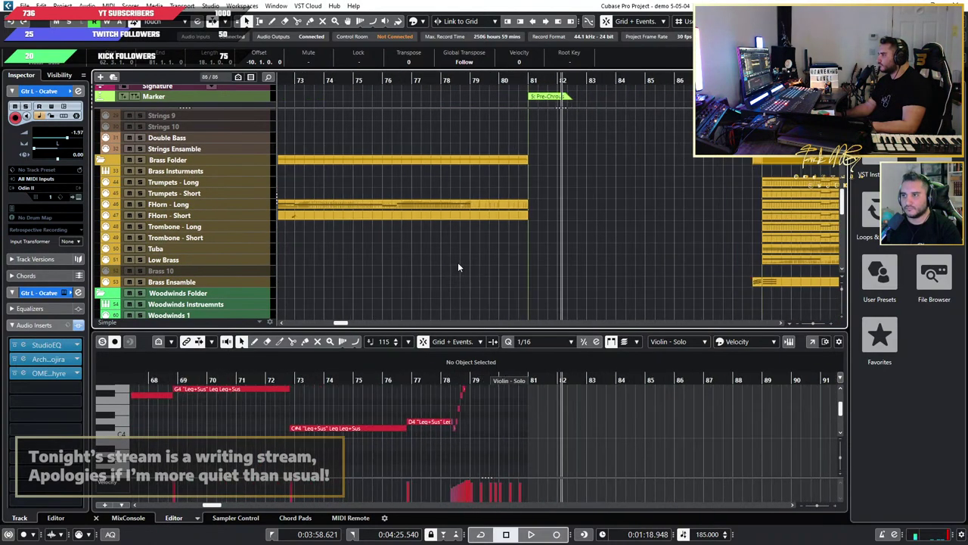
scroll(459, 264, down, 2)
scroll(459, 266, down, 6)
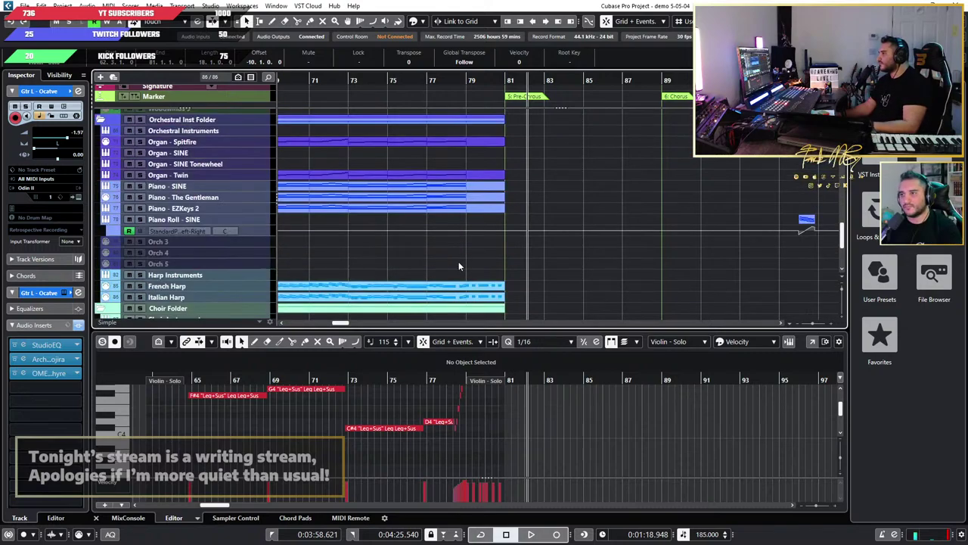
scroll(459, 266, up, 7)
scroll(459, 266, down, 4)
scroll(458, 266, down, 3)
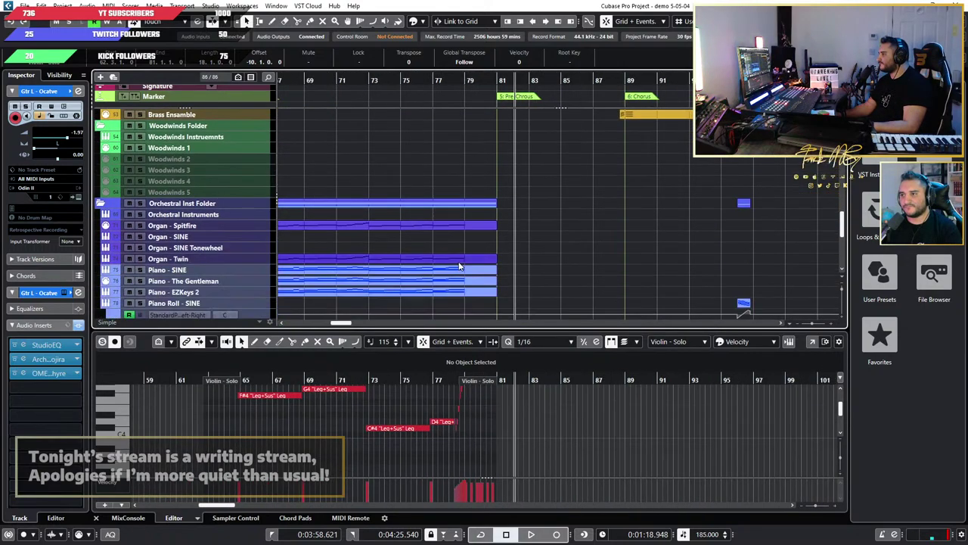
scroll(458, 266, down, 7)
scroll(459, 267, up, 3)
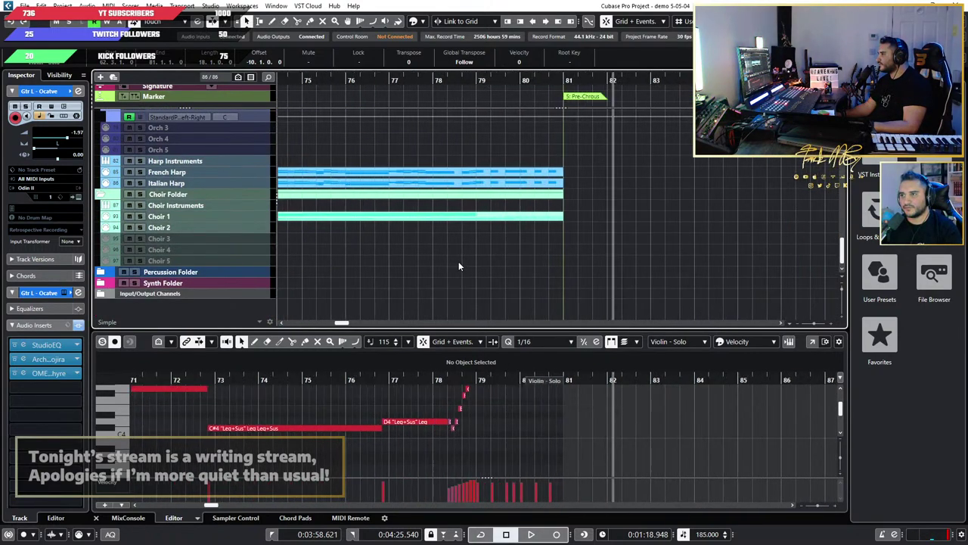
scroll(458, 266, down, 3)
scroll(461, 265, up, 8)
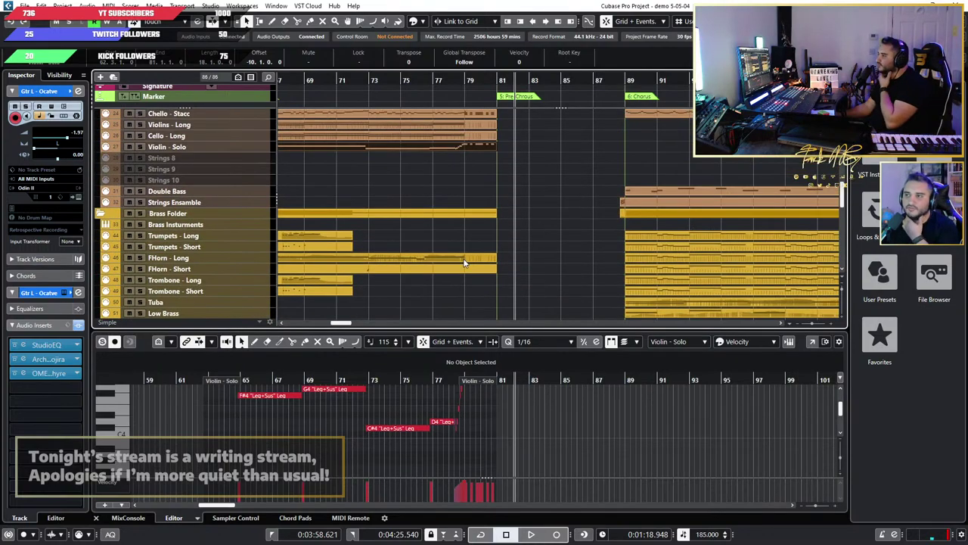
scroll(462, 263, down, 8)
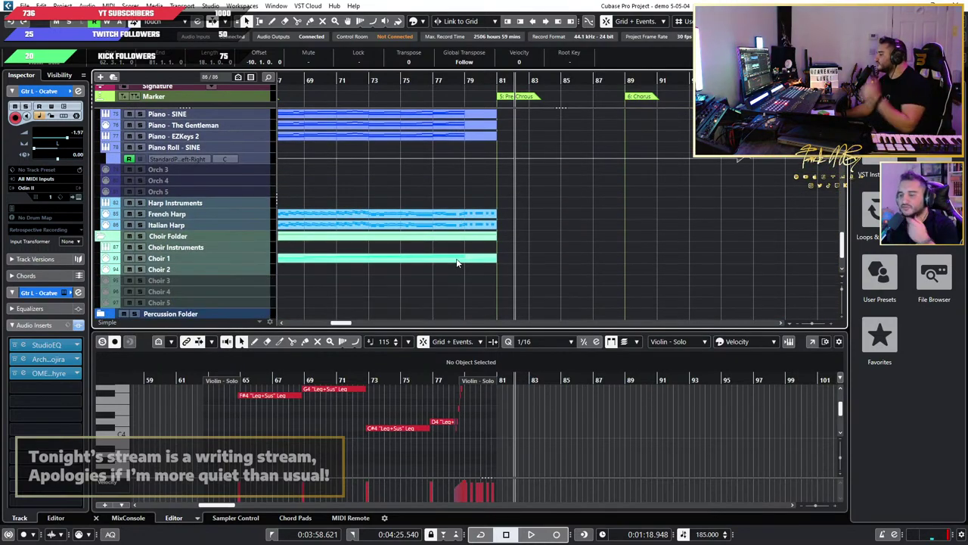
scroll(456, 262, up, 8)
scroll(456, 262, up, 2)
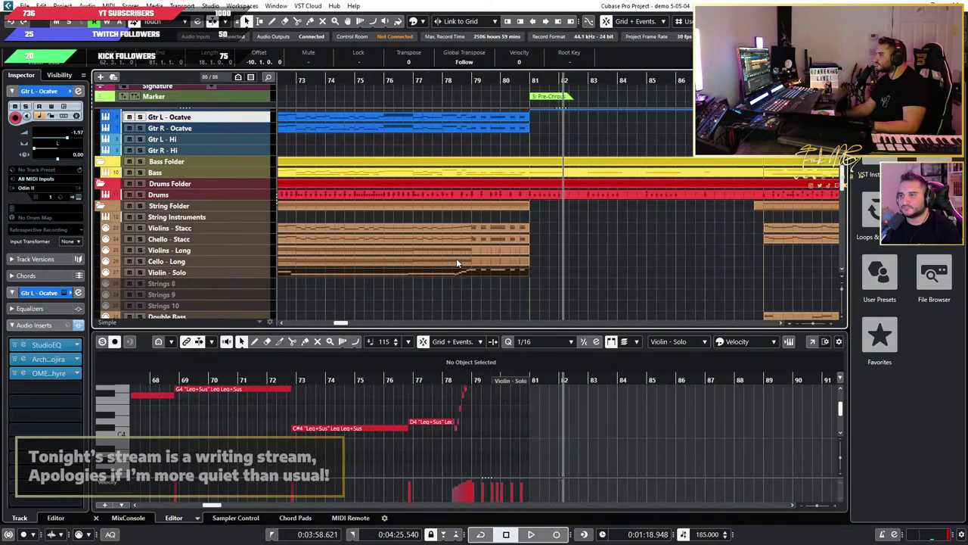
scroll(456, 263, down, 4)
scroll(456, 263, down, 4)
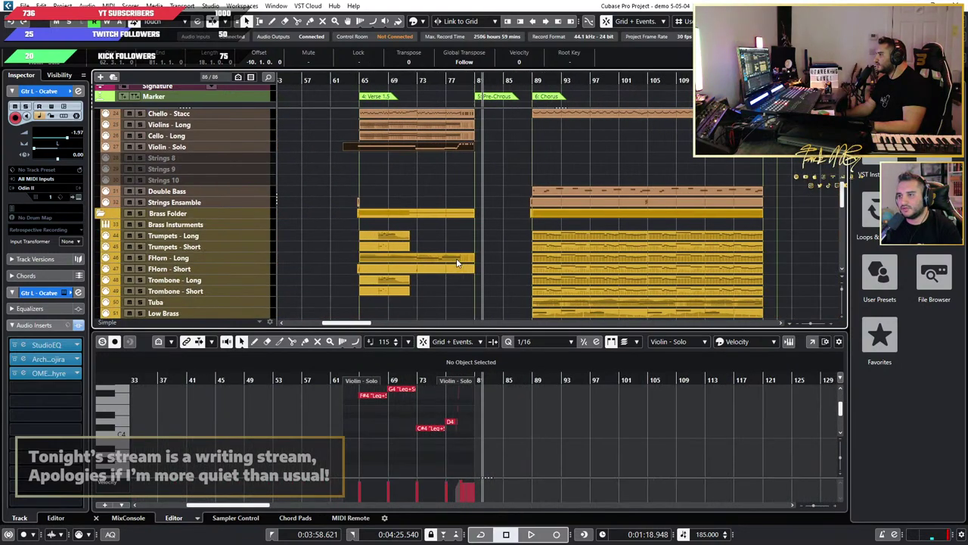
scroll(456, 261, up, 3)
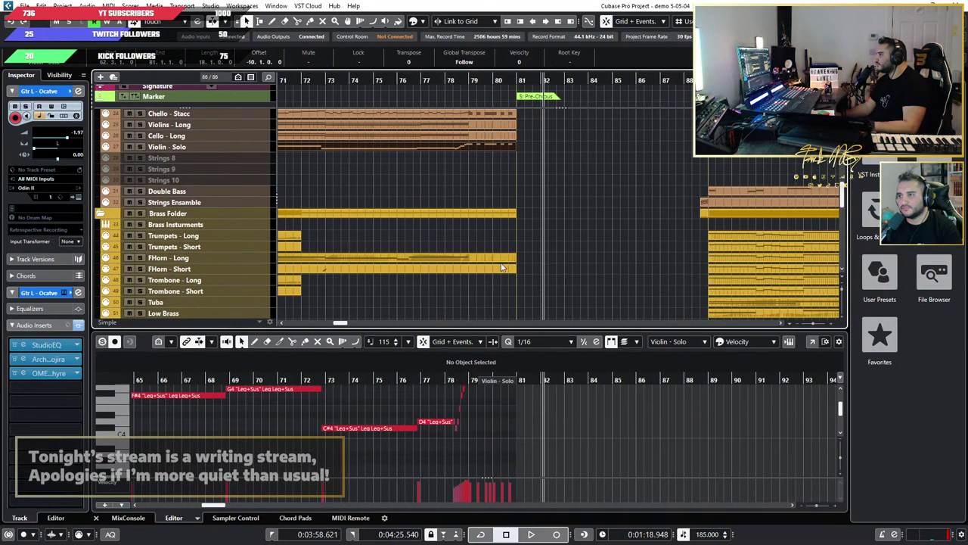
scroll(501, 267, down, 2)
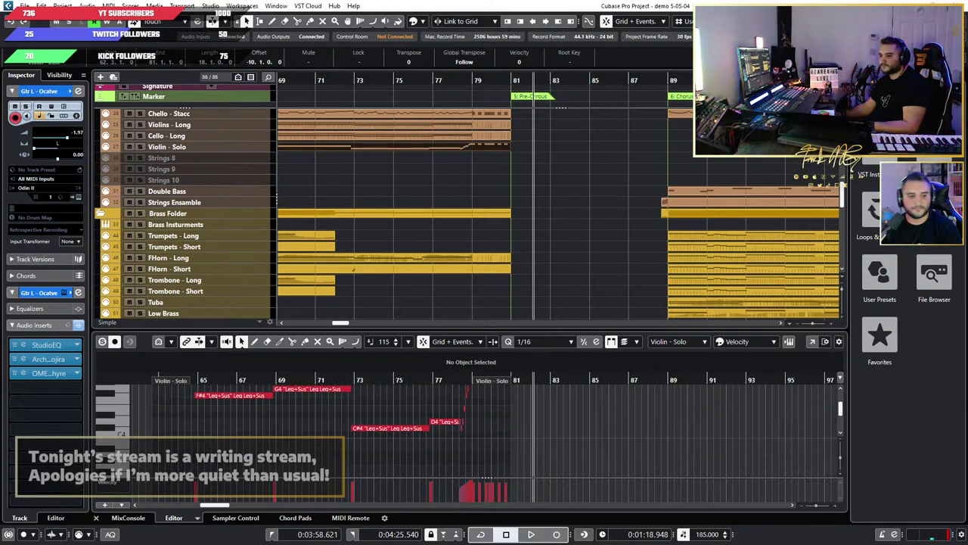
Step: Extend the Trumpets - Long and Trumpets - Short parts to bar 81, where the pre-chorus starts
scroll(431, 259, up, 3)
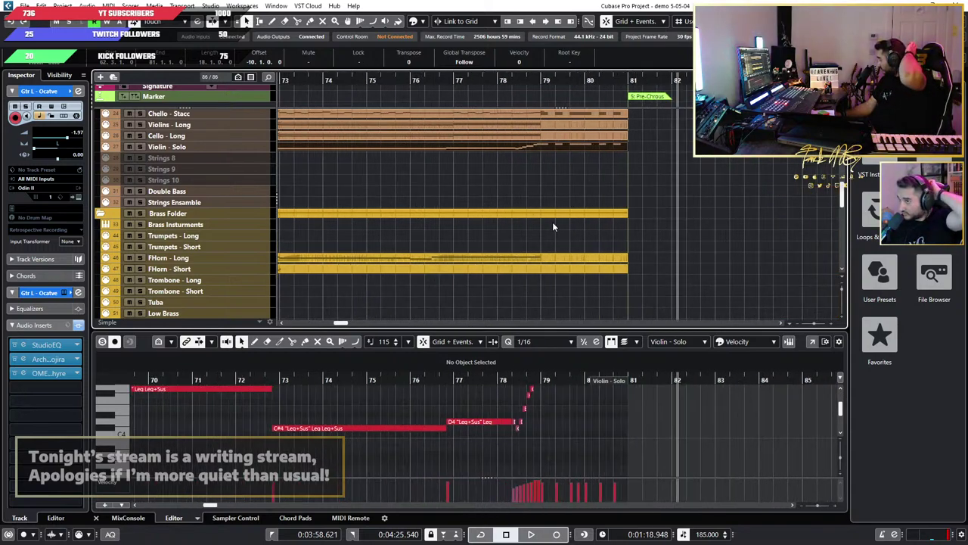
scroll(555, 212, up, 3)
scroll(552, 200, down, 4)
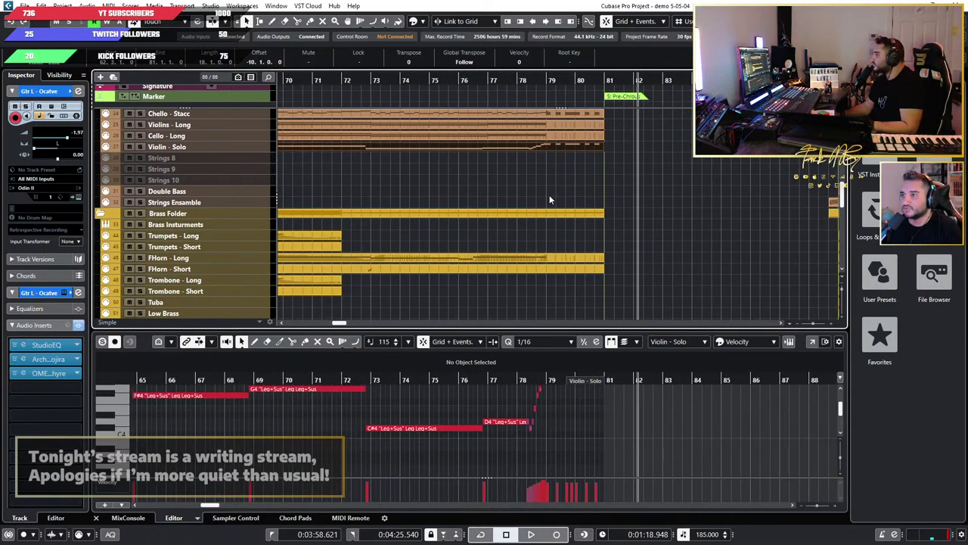
scroll(549, 196, down, 2)
scroll(548, 195, up, 4)
scroll(553, 191, up, 2)
scroll(554, 195, down, 2)
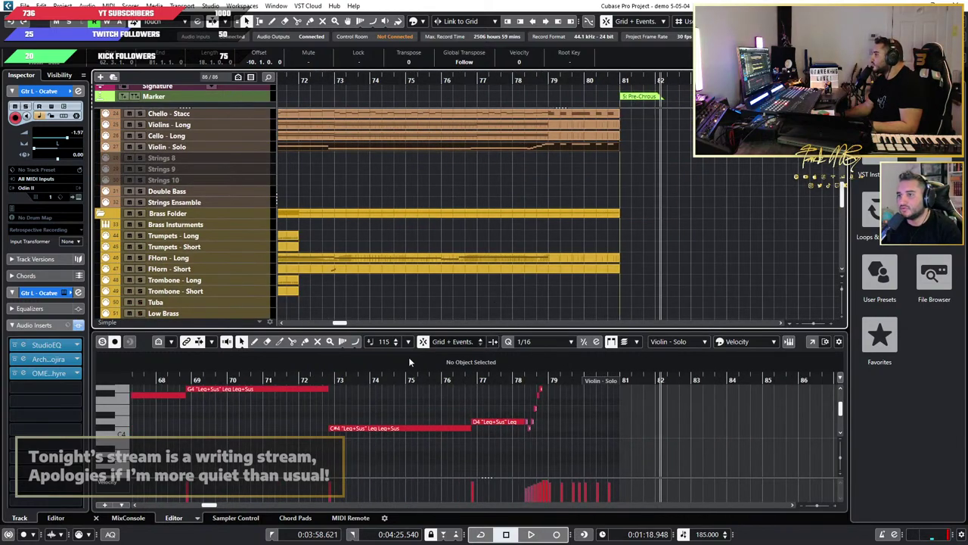
scroll(541, 287, down, 1)
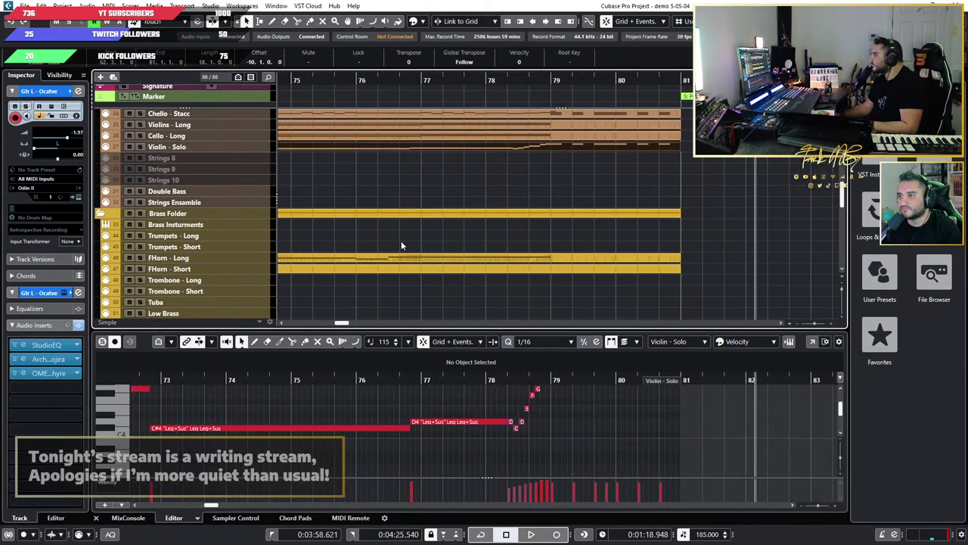
scroll(397, 244, down, 3)
drag(333, 250, 550, 238)
scroll(448, 259, up, 4)
scroll(318, 241, down, 3)
scroll(319, 240, left, 2)
scroll(497, 274, up, 3)
scroll(534, 255, down, 2)
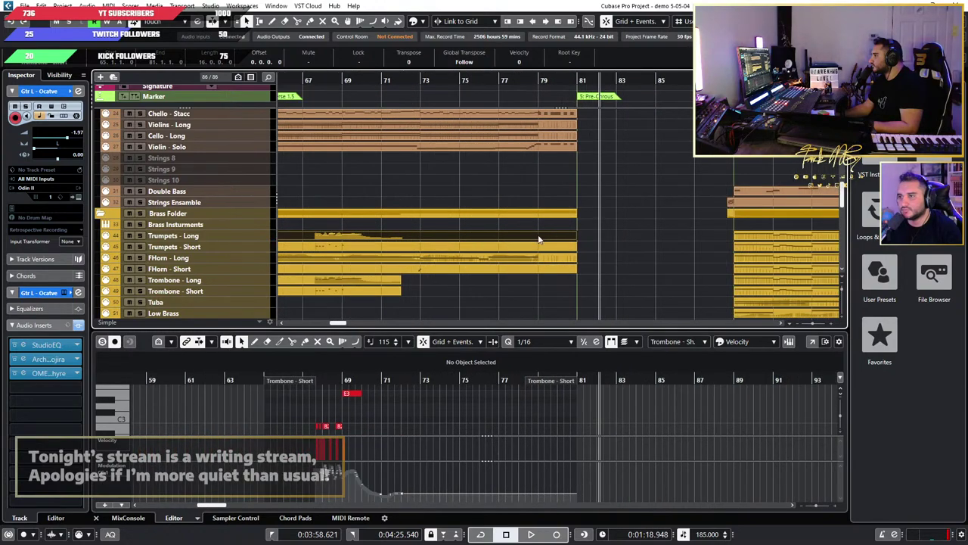
Step: Copy the B3 notes in bars 79 and 80 from the Chello - Stacc part
scroll(487, 404, up, 3)
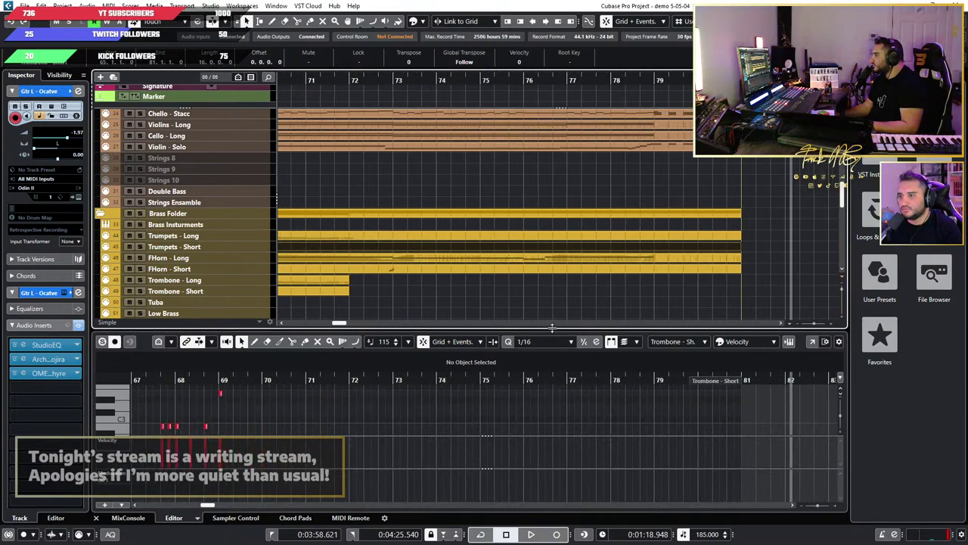
scroll(716, 241, up, 5)
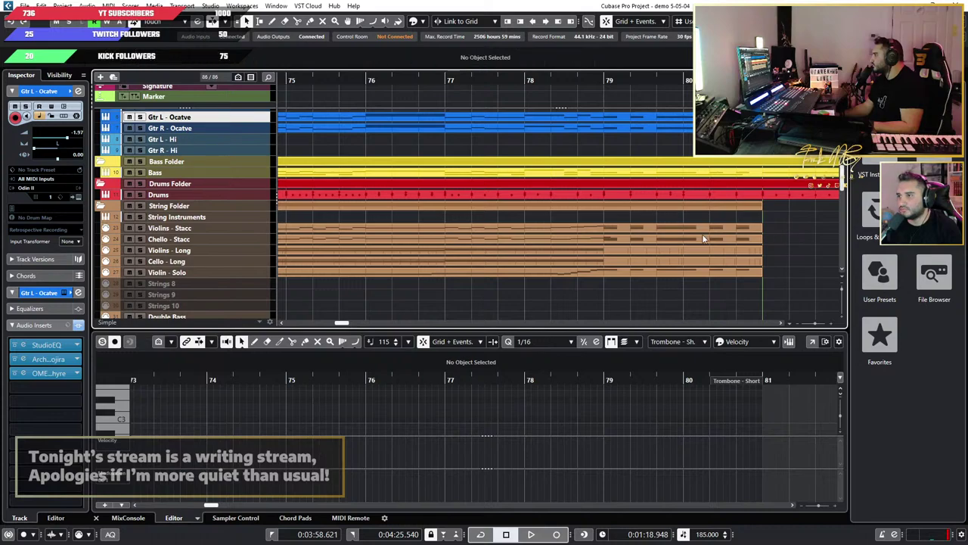
click(696, 239)
drag(795, 400, 616, 416)
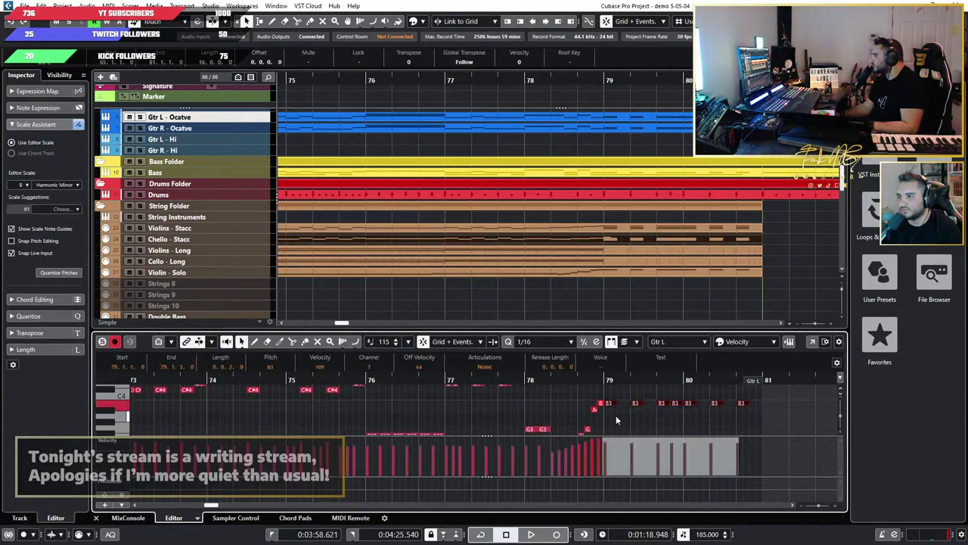
Step: Try the copied B3 notes at bar 79 in the Trumpets - Long part and undo the paste
scroll(619, 281, down, 3)
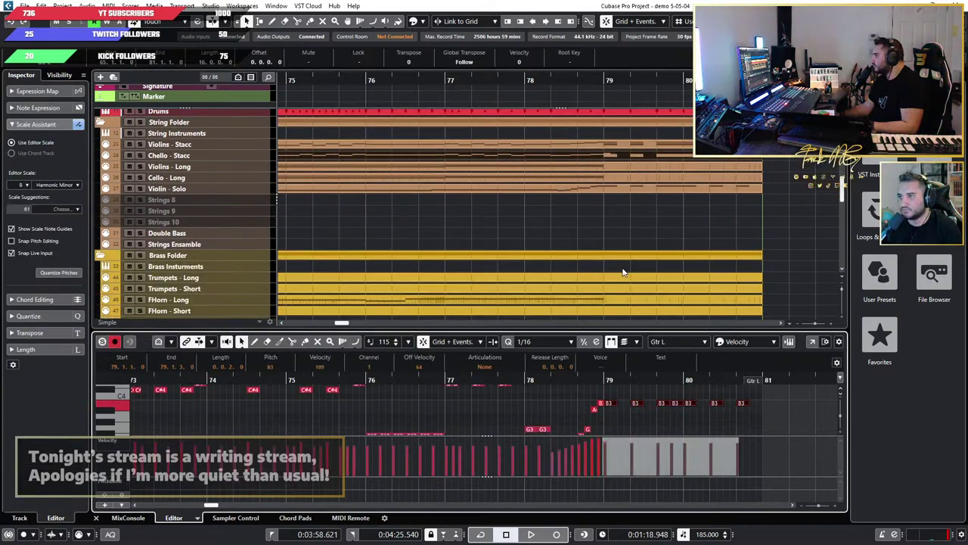
scroll(600, 270, down, 1)
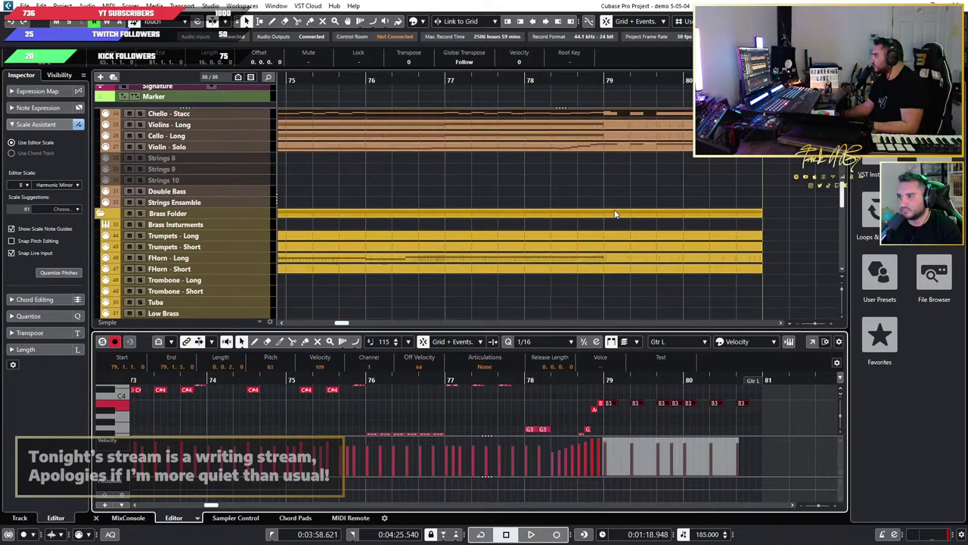
scroll(606, 201, up, 1)
scroll(605, 202, down, 2)
scroll(604, 202, down, 2)
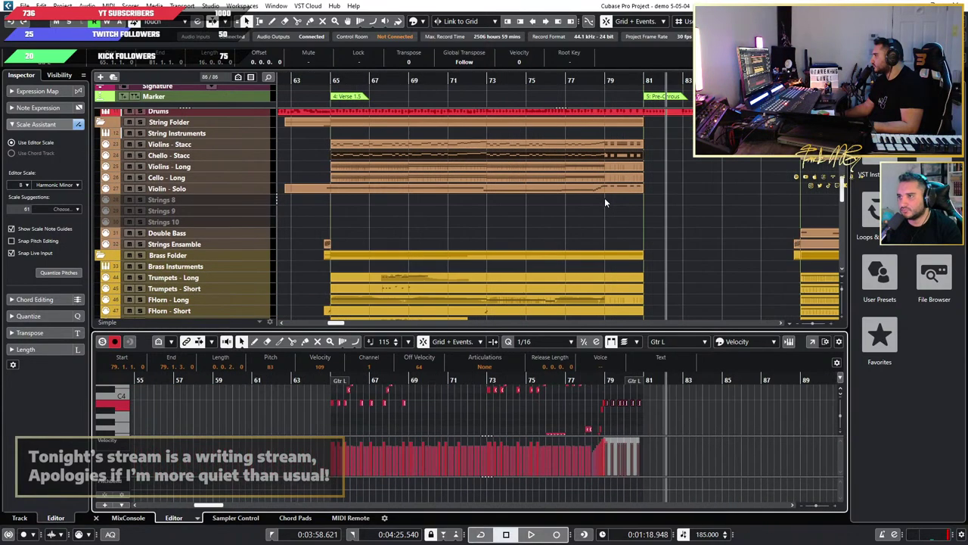
click(610, 280)
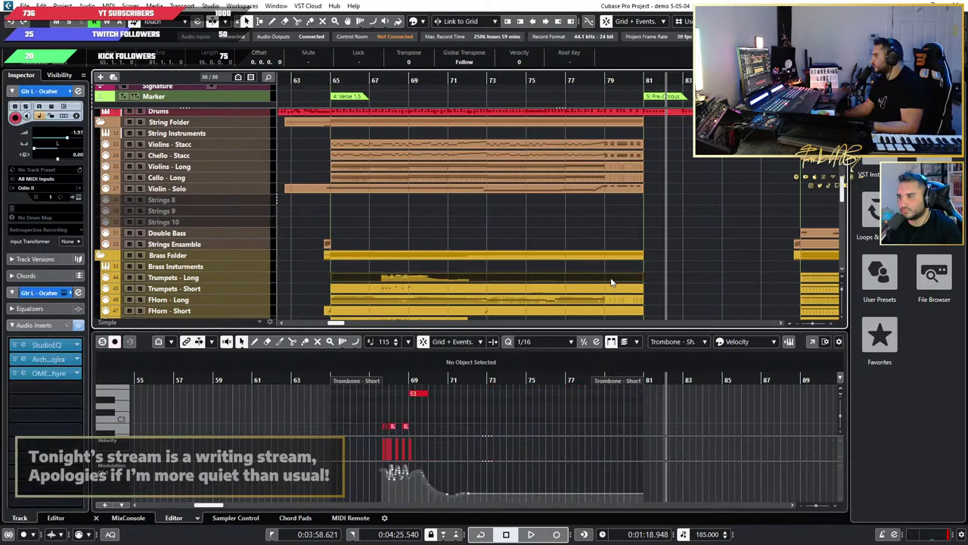
scroll(605, 404, up, 4)
click(605, 381)
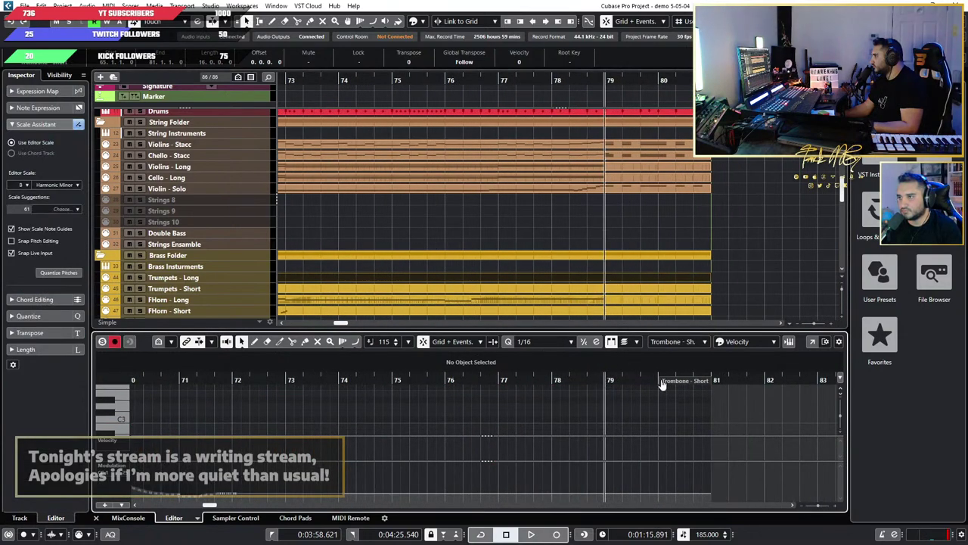
key(ctrl+v)
scroll(681, 418, up, 3)
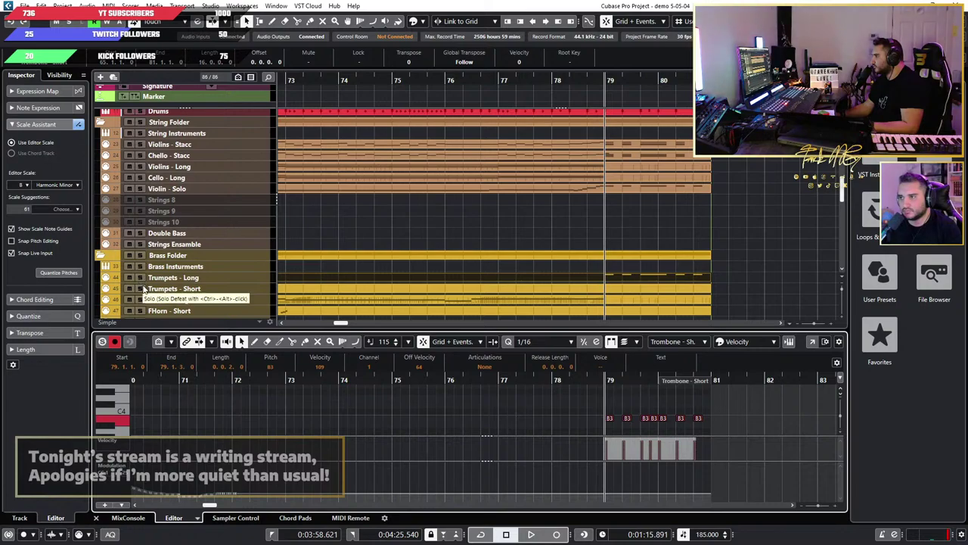
key(ctrl+z)
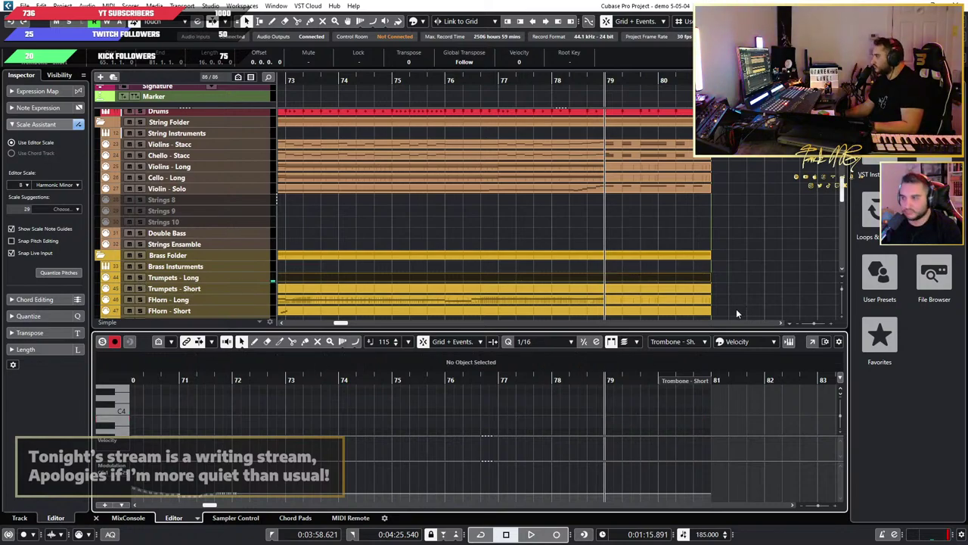
Step: Solo Trumpets - Short, paste the copied B3 notes into its part at bar 79 and play them
click(662, 292)
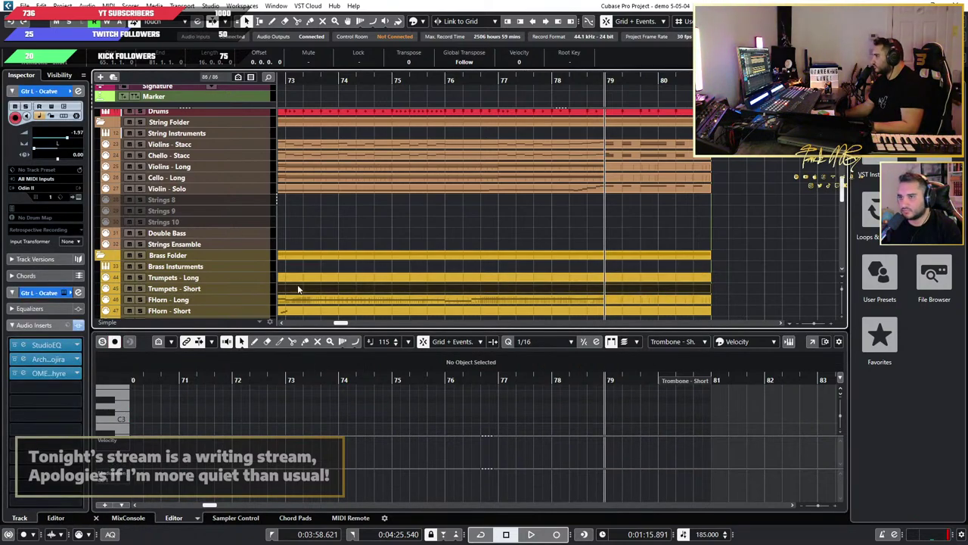
click(140, 289)
key(ctrl+v)
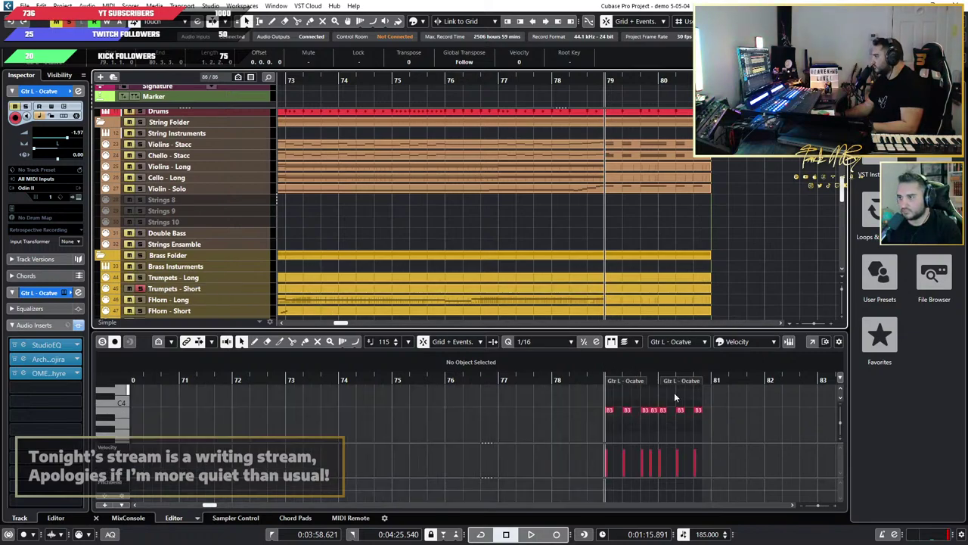
key(ctrl+z)
click(655, 291)
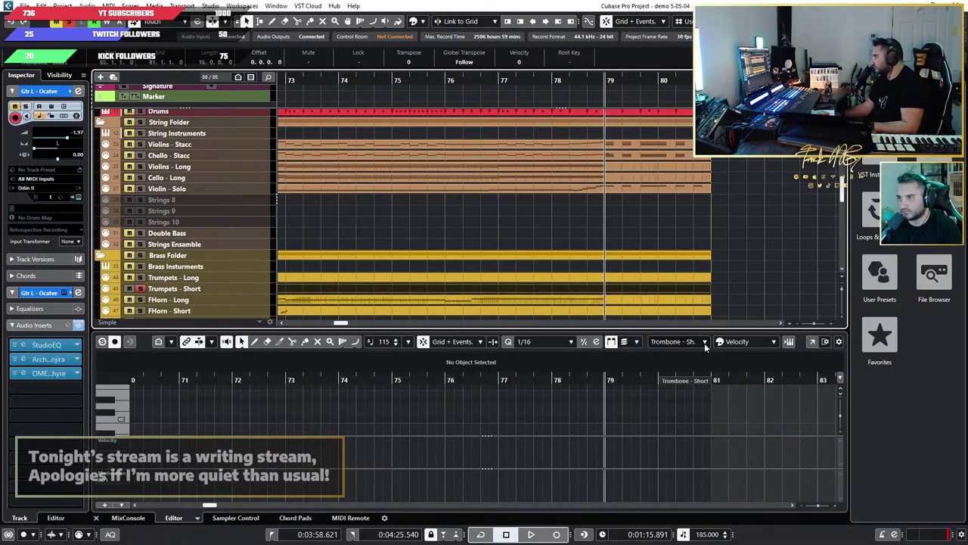
click(727, 369)
key(ctrl+v)
key(space)
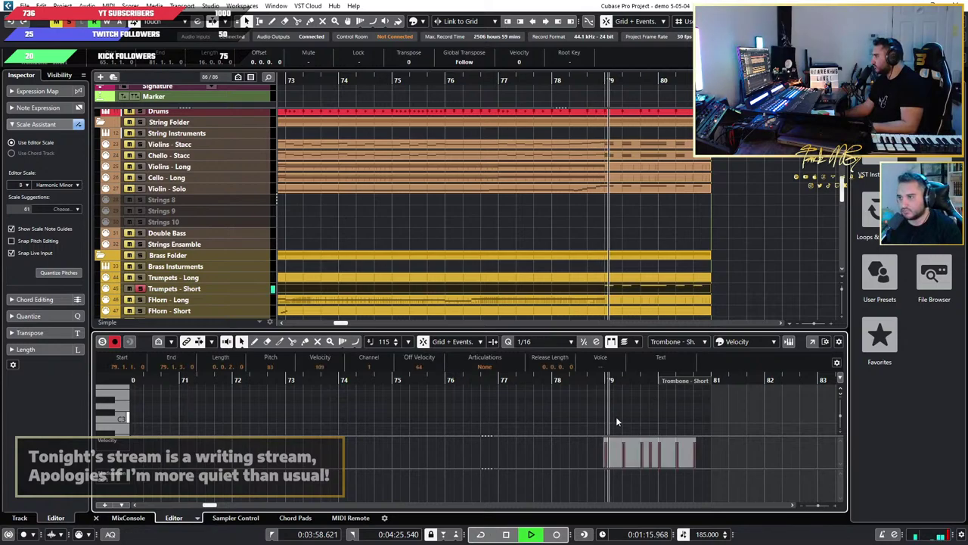
key(space)
Step: Double the Trumpets - Short notes in bars 79 and 80 an octave lower at B2 and play the result
scroll(705, 424, down, 2)
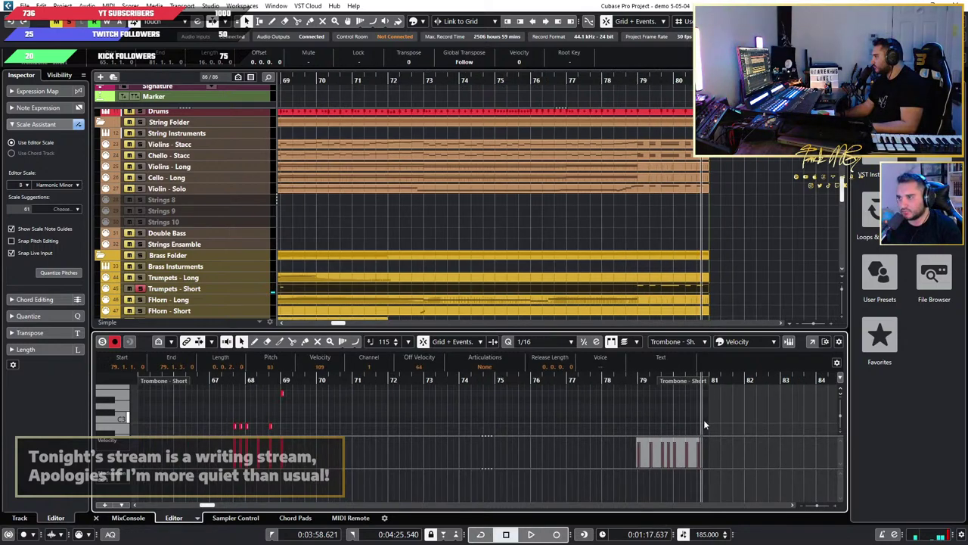
scroll(704, 419, up, 4)
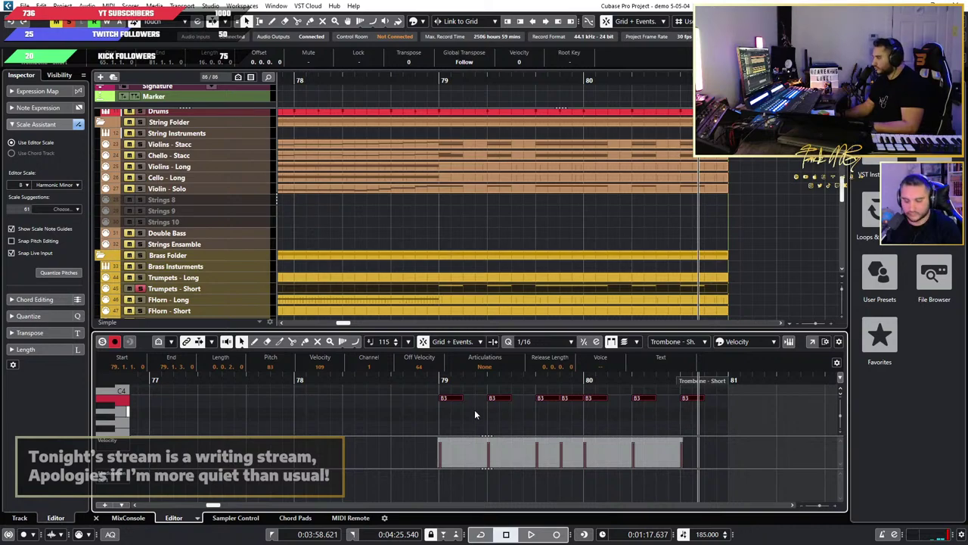
click(443, 378)
key(shift+Down)
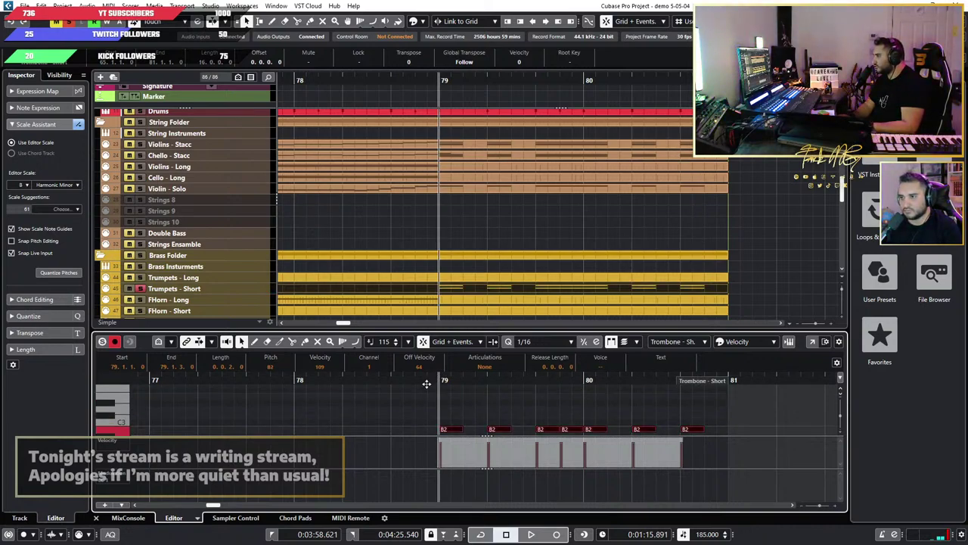
scroll(427, 384, down, 2)
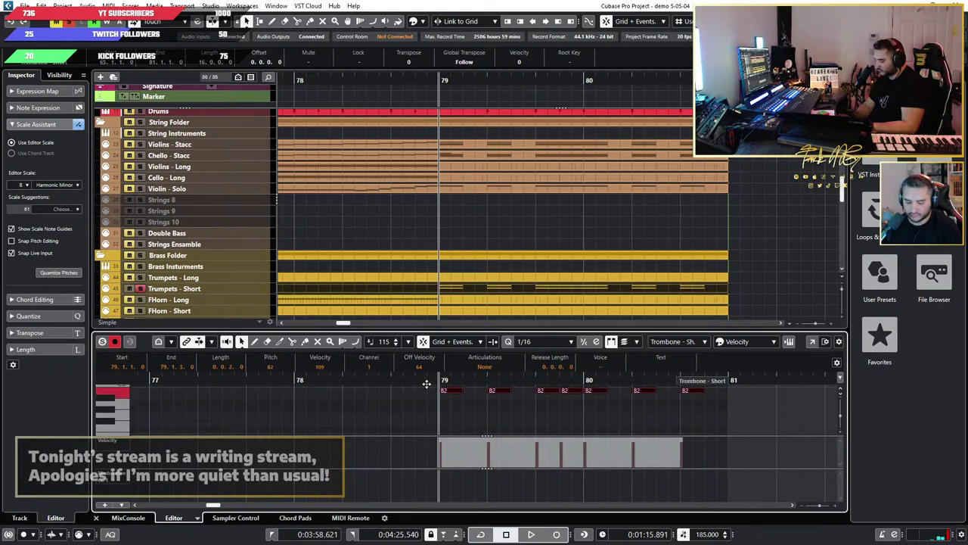
key(Right)
key(space)
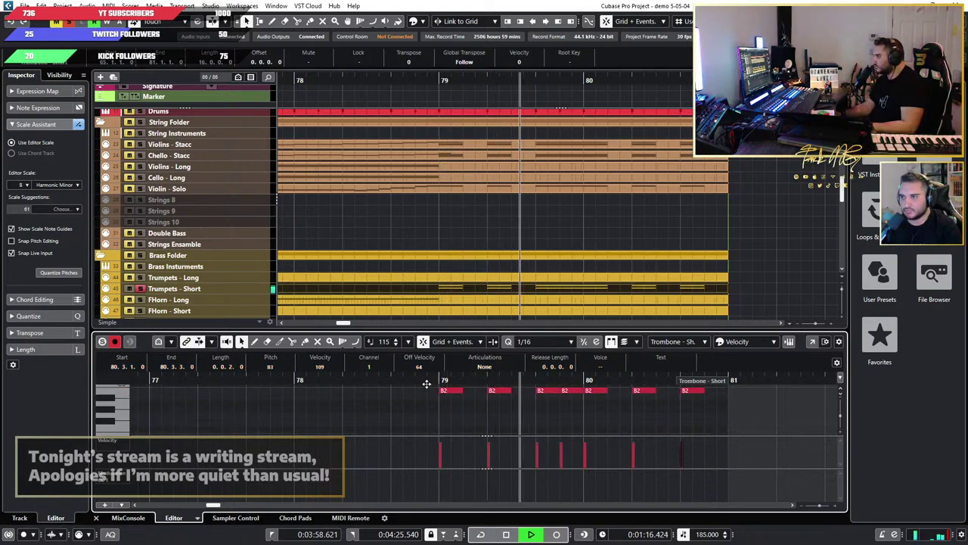
scroll(514, 418, down, 3)
scroll(519, 414, down, 2)
key(space)
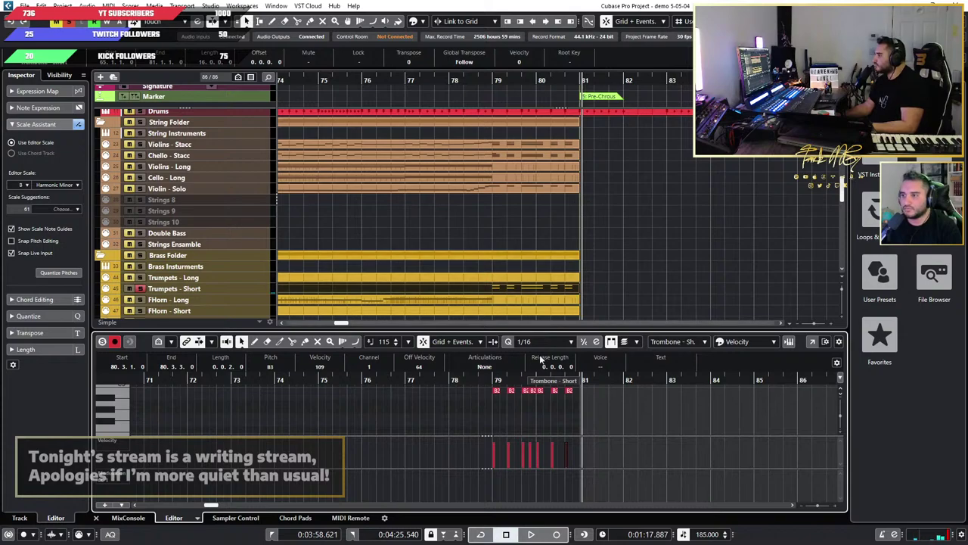
Step: Review the bar 79 to 80 notes of Chello - Stacc and Violins - Stacc in the note editor
scroll(529, 424, up, 2)
scroll(500, 207, up, 2)
scroll(509, 391, up, 2)
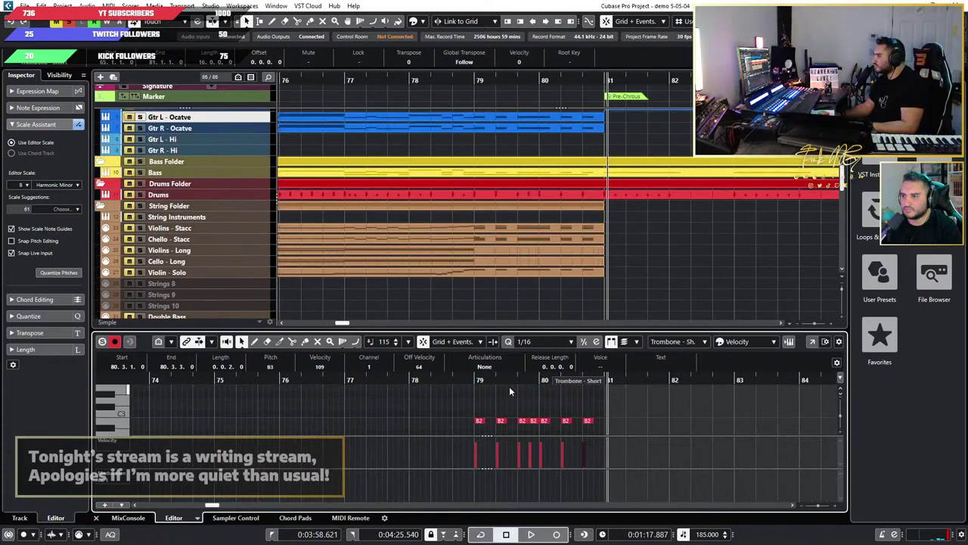
scroll(511, 393, down, 1)
scroll(514, 393, up, 1)
click(507, 239)
click(507, 228)
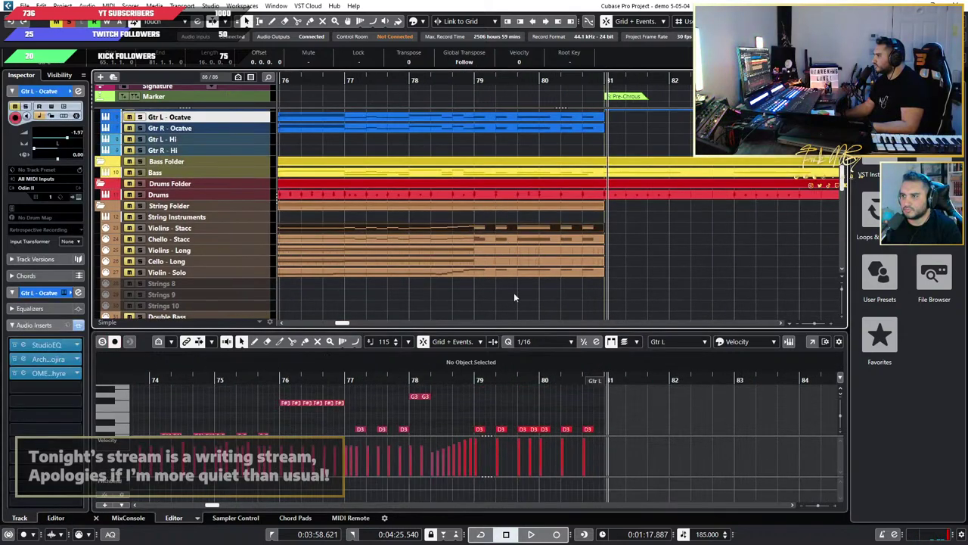
scroll(503, 411, up, 2)
scroll(502, 414, down, 1)
Step: Enlarge the note editor and examine all octaves of the Chello - Stacc ending in bars 79 and 80
click(500, 240)
scroll(508, 413, down, 3)
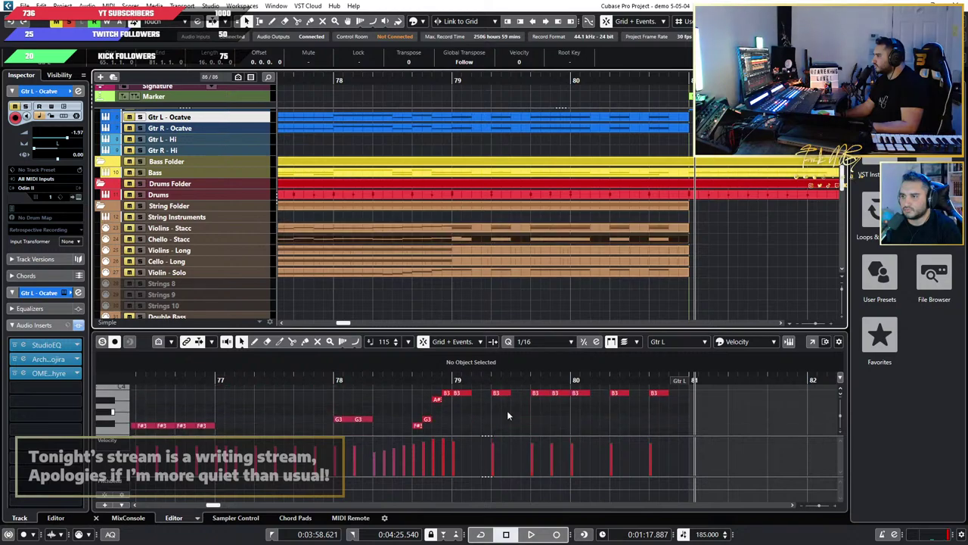
scroll(505, 407, down, 2)
drag(490, 331, 491, 227)
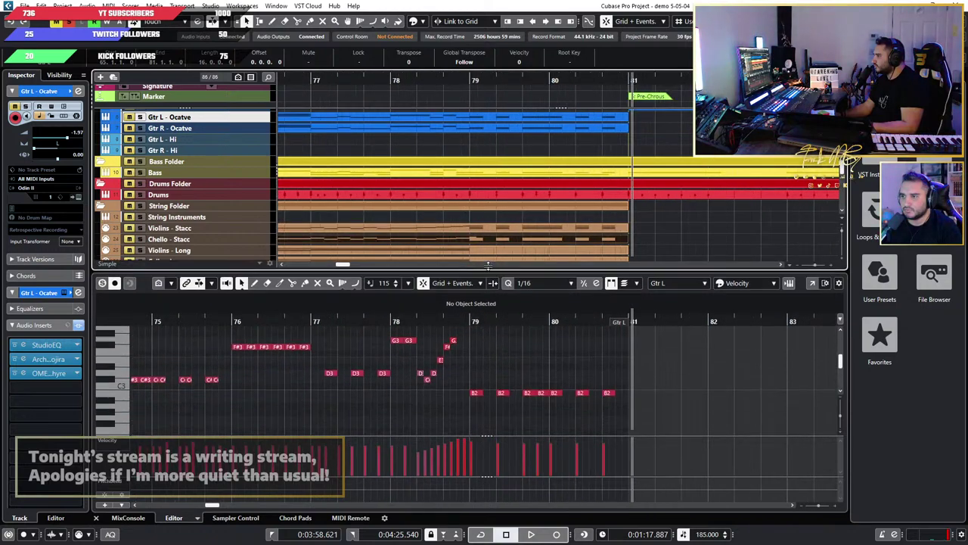
scroll(477, 360, down, 1)
scroll(477, 365, down, 1)
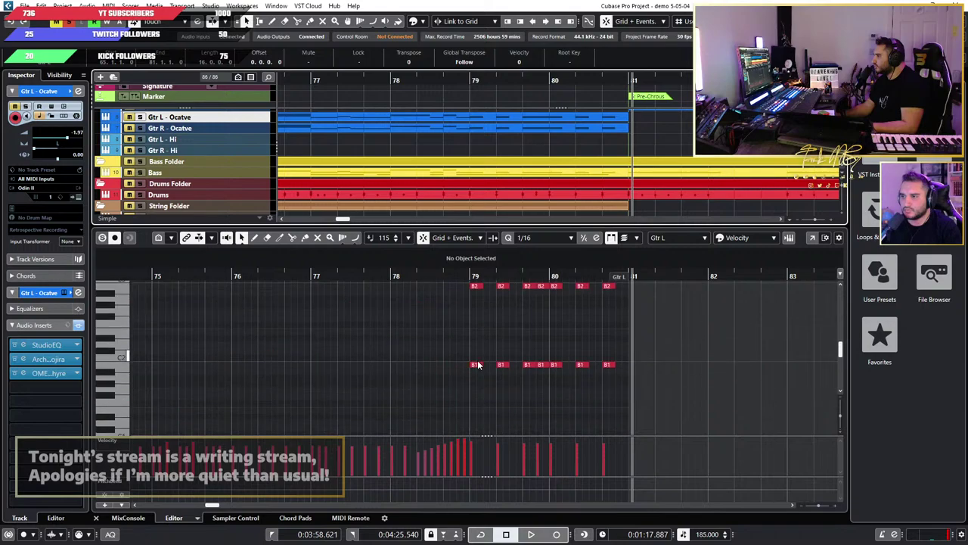
scroll(478, 365, up, 1)
scroll(478, 365, up, 2)
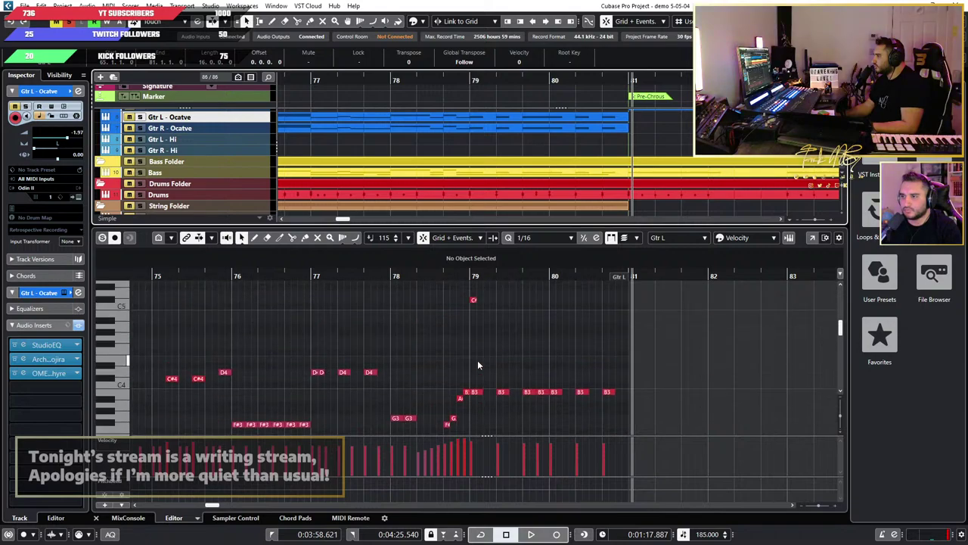
Step: Examine the Violin - Solo, Violins - Long and Chello - Stacc notes leading through bars 78 to 80
scroll(477, 365, up, 1)
scroll(477, 365, up, 3)
scroll(478, 366, down, 3)
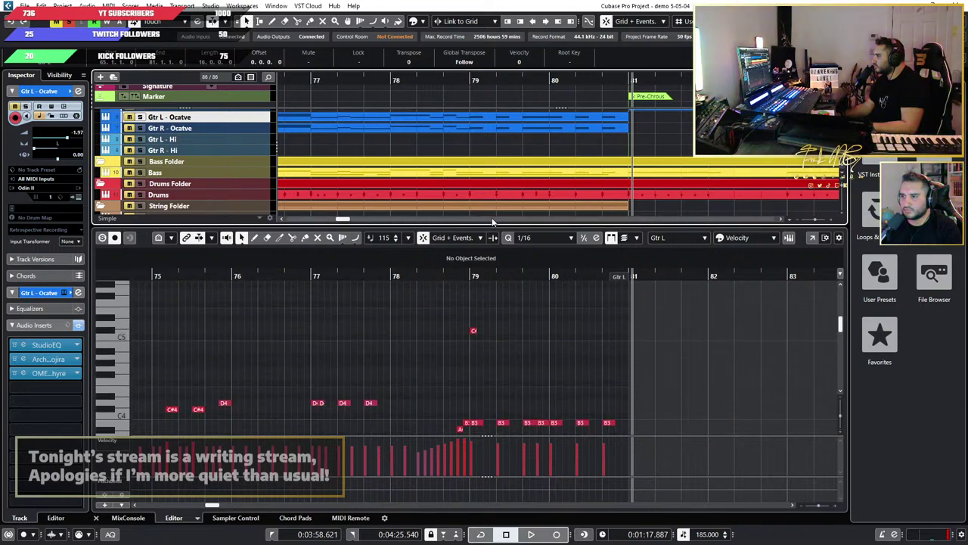
drag(500, 226, 500, 329)
click(522, 272)
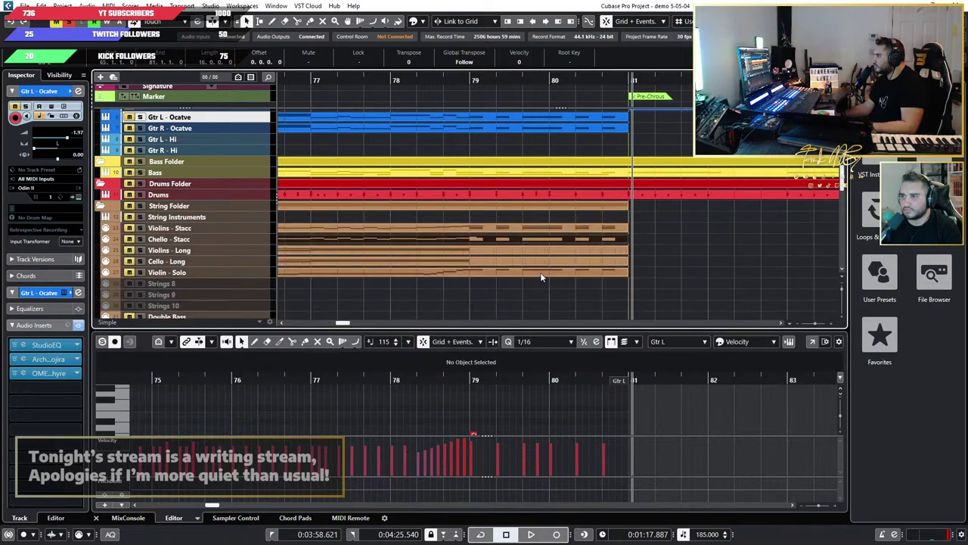
scroll(512, 423, up, 2)
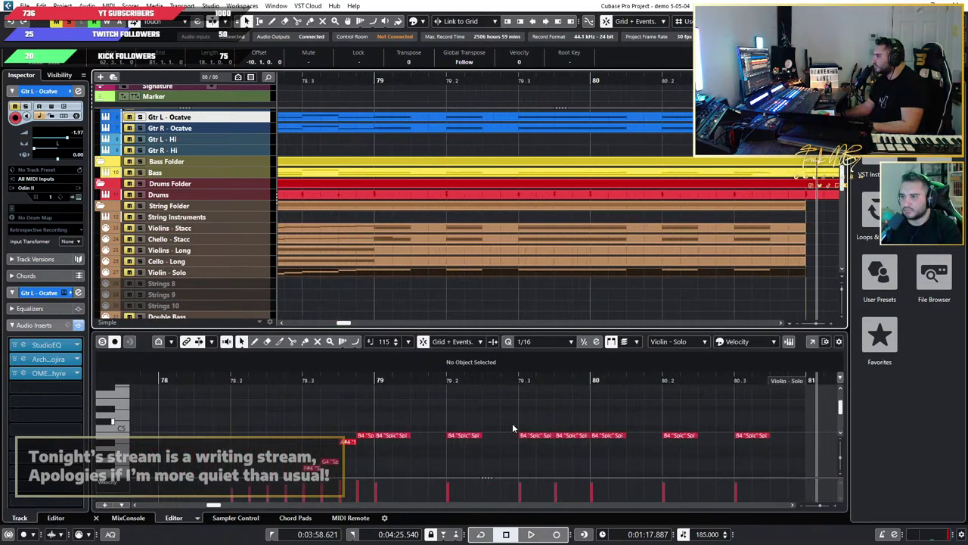
scroll(513, 423, down, 3)
click(496, 239)
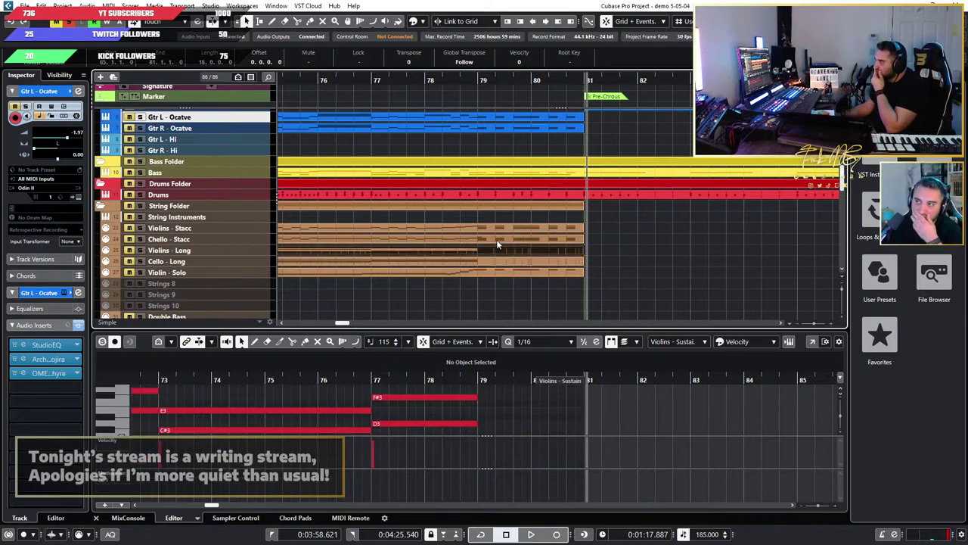
drag(531, 330, 522, 186)
scroll(499, 355, up, 3)
scroll(498, 352, down, 2)
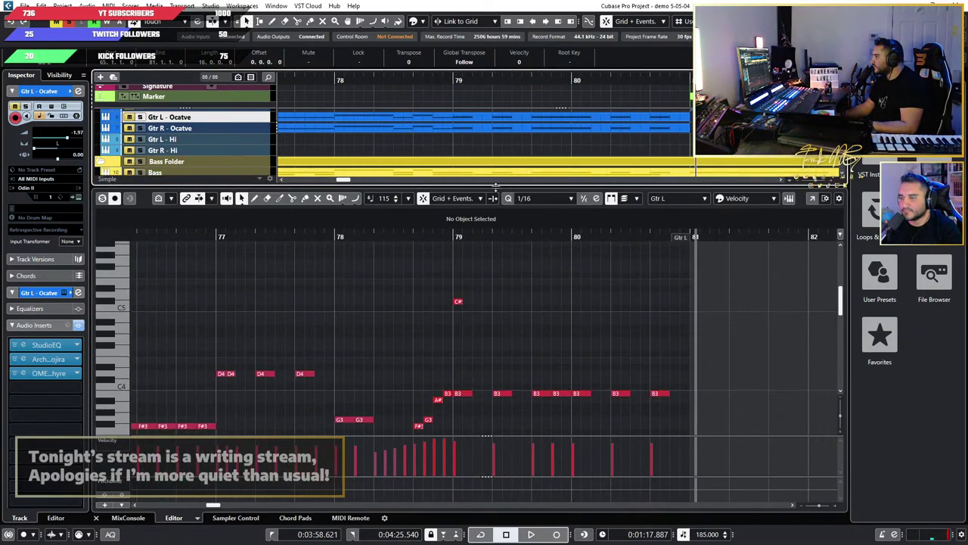
click(524, 180)
scroll(522, 157, down, 3)
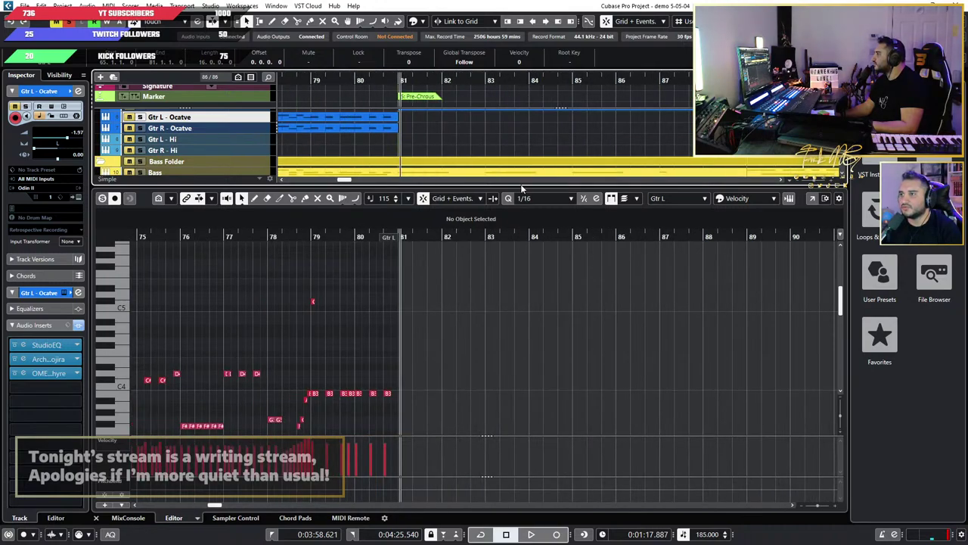
Step: Examine the Violins - Stacc notes through bars 77 to 80
drag(521, 183, 521, 330)
scroll(373, 275, up, 2)
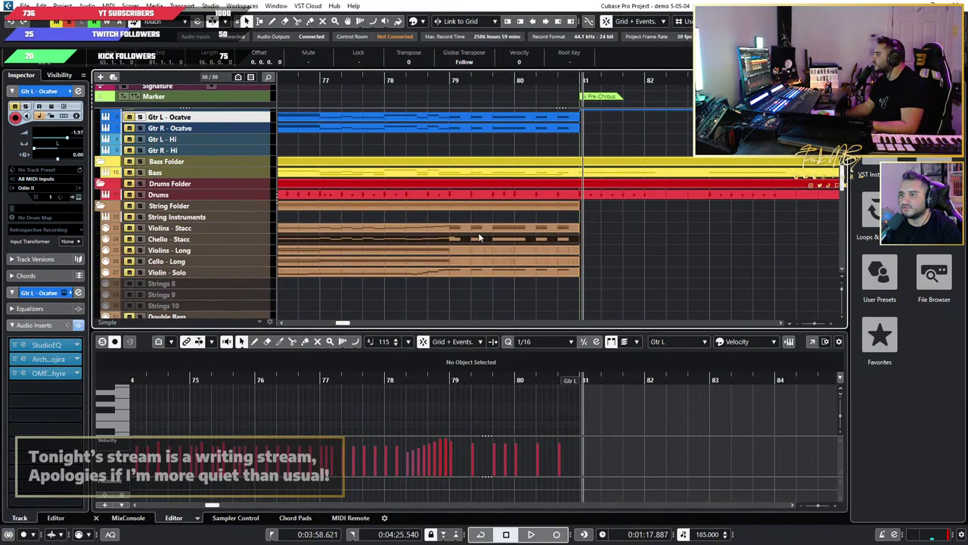
click(502, 220)
click(480, 227)
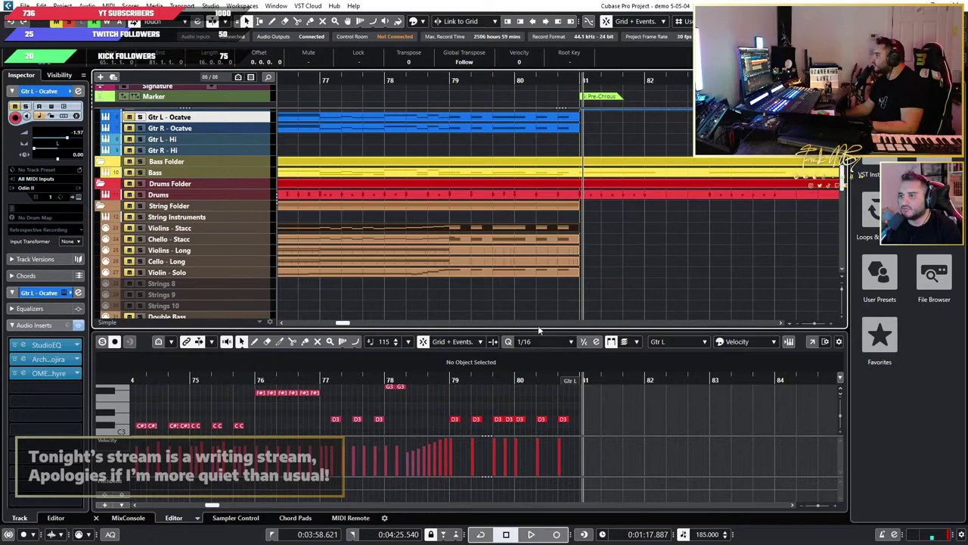
drag(539, 330, 529, 189)
scroll(452, 318, up, 2)
scroll(529, 369, up, 2)
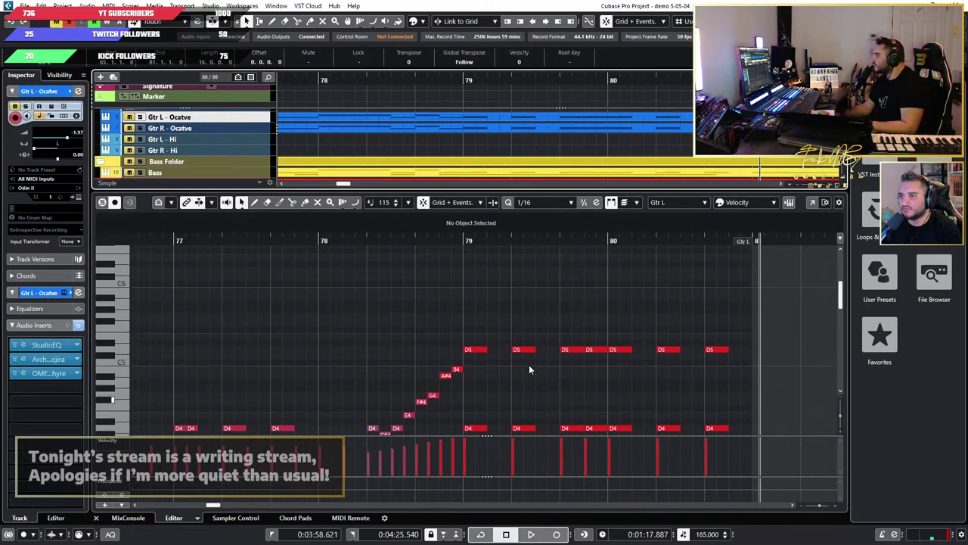
scroll(528, 365, down, 2)
scroll(523, 365, down, 3)
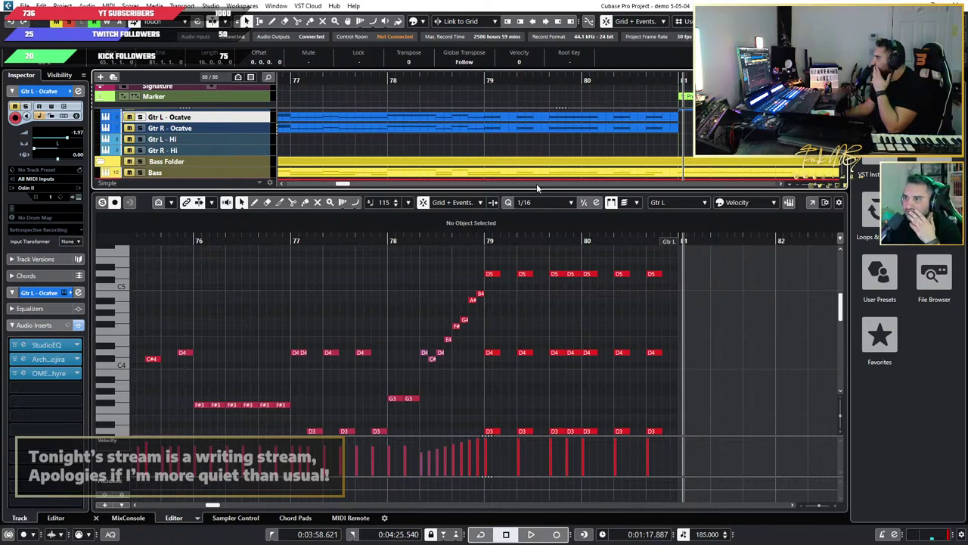
Step: Transpose all Chello - Stacc notes in bars 79 and 80 up three semitones to D2, D3 and D4
drag(538, 191, 546, 370)
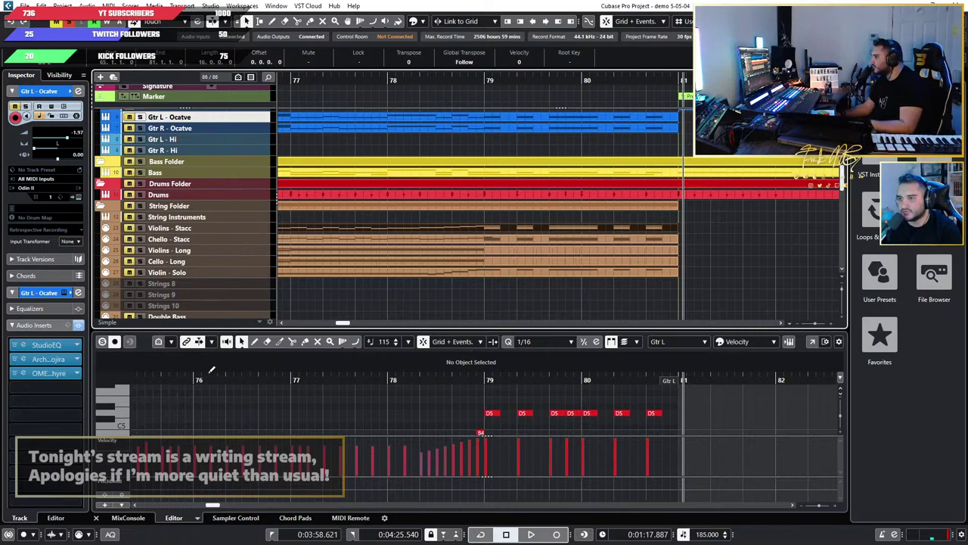
scroll(516, 244, up, 3)
scroll(515, 245, down, 5)
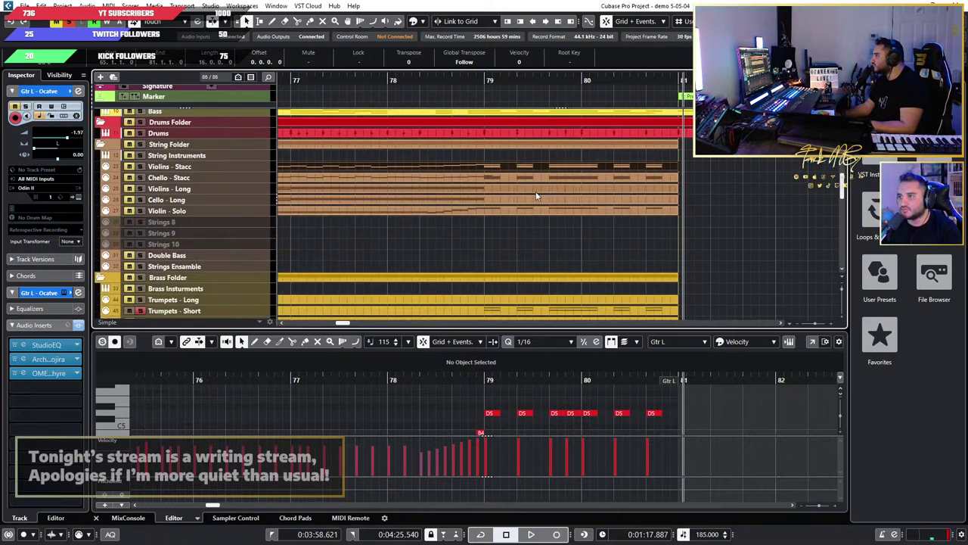
drag(534, 330, 534, 147)
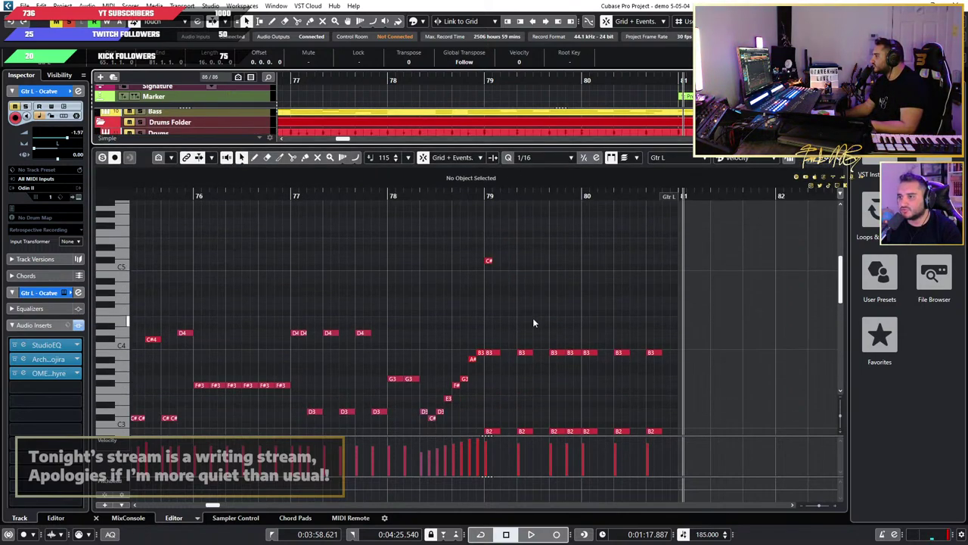
scroll(532, 321, down, 3)
scroll(530, 330, up, 1)
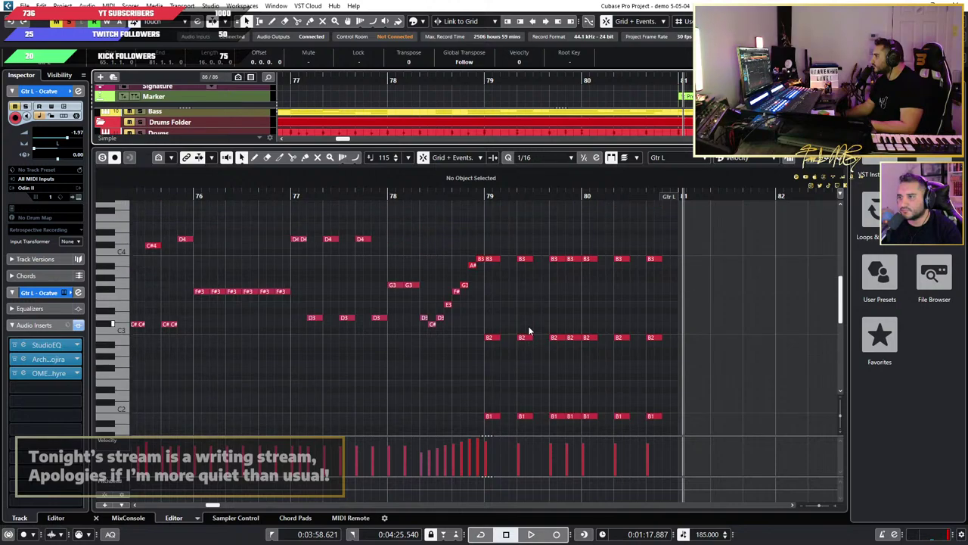
drag(697, 429, 488, 259)
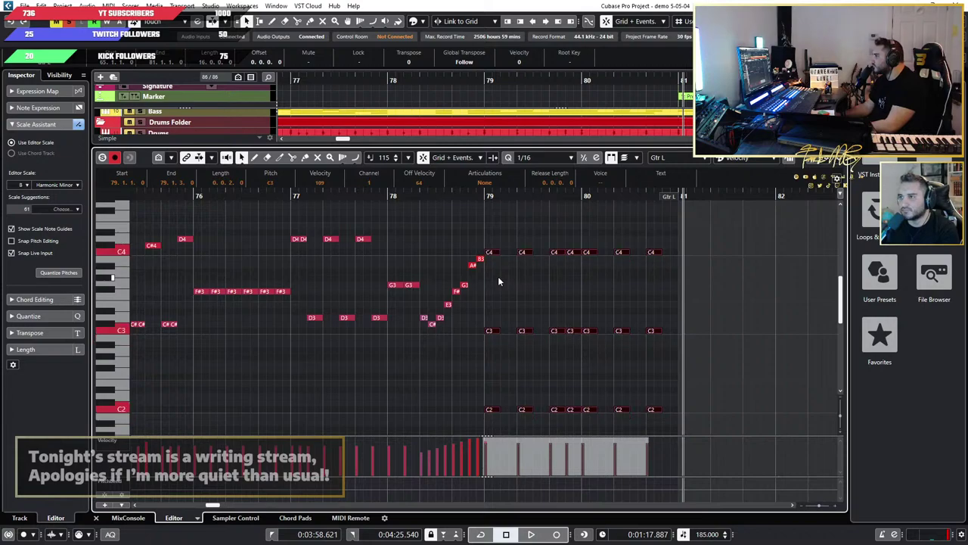
key(Up)
key(Up)
key(Up)
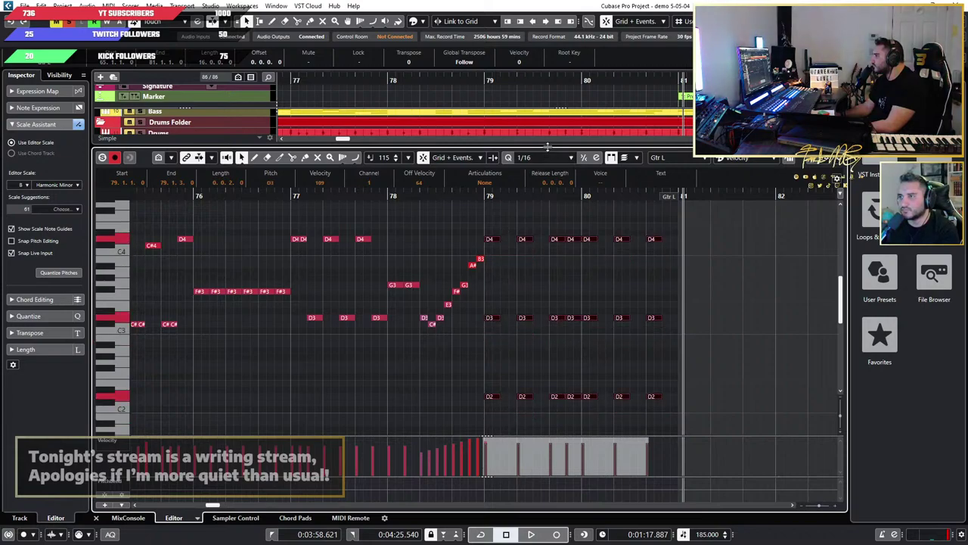
Step: Transpose the Violin - Solo notes from bar 79 to the end of bar 80 up three semitones to D5
drag(510, 146, 511, 331)
click(514, 211)
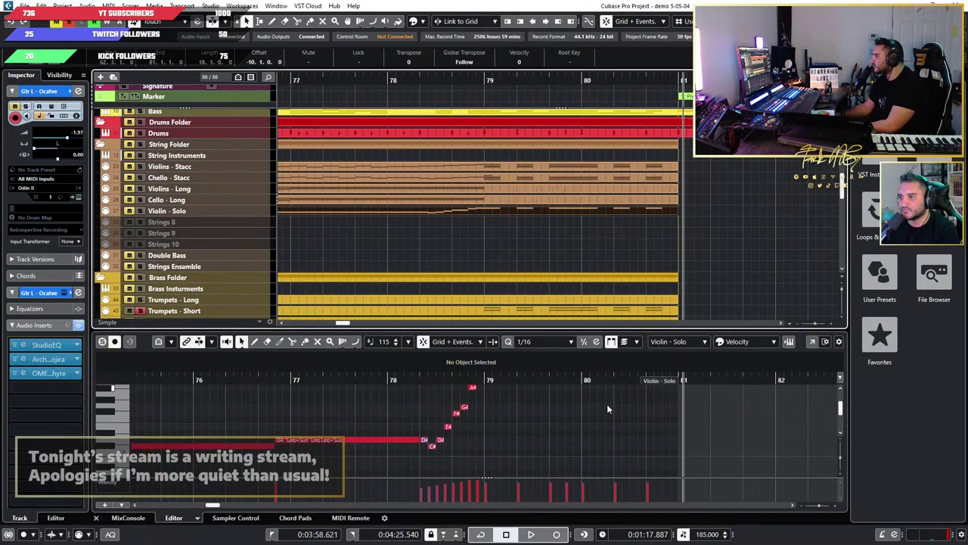
drag(714, 438, 485, 397)
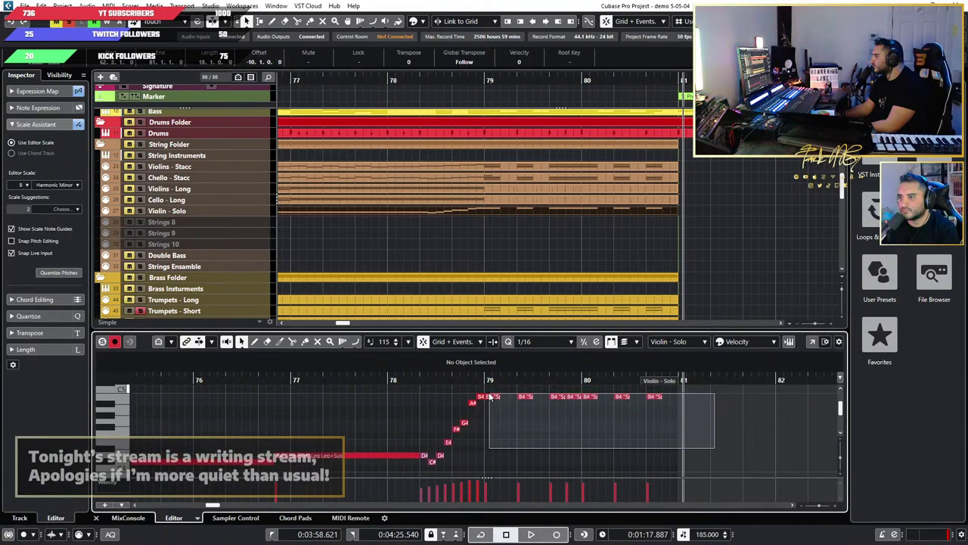
drag(488, 396, 489, 396)
key(Up)
key(Up)
key(Up)
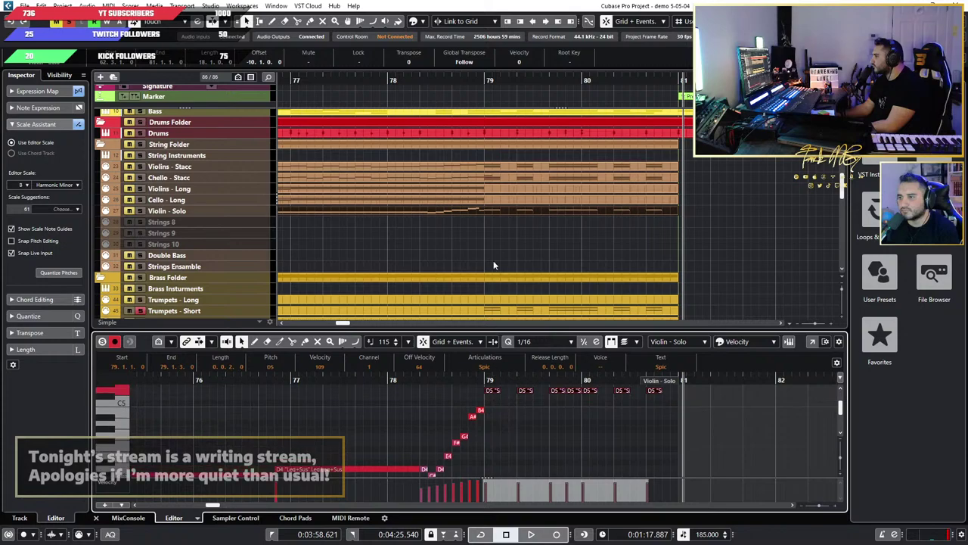
Step: Try raising only the last B3 note of the Trumpets - Short part in bar 80 to D4
scroll(507, 240, down, 3)
click(545, 186)
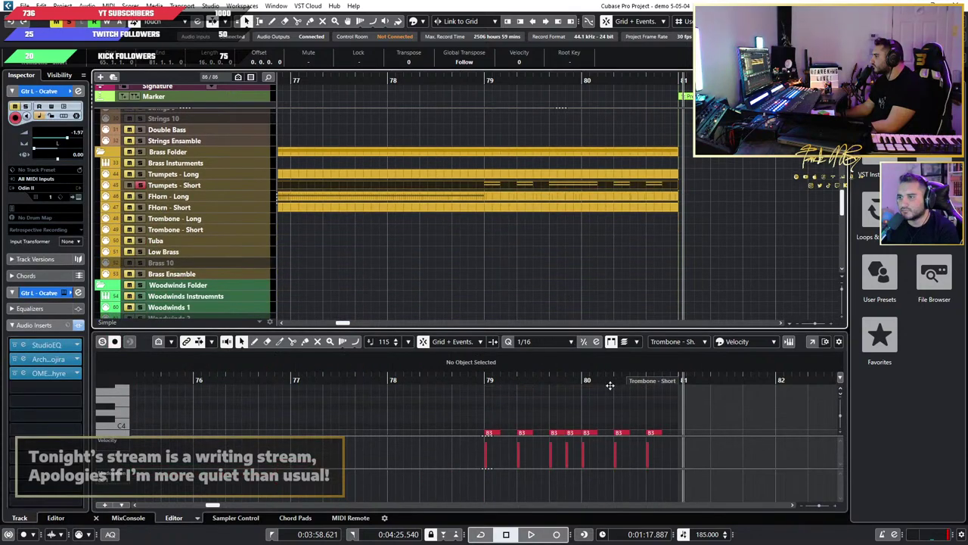
scroll(701, 421, down, 2)
click(654, 392)
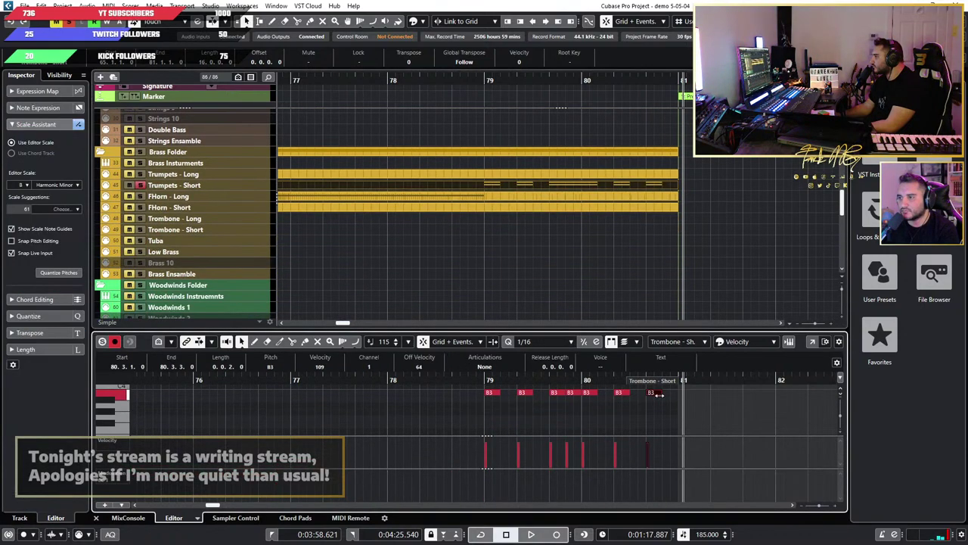
key(Up)
key(Up)
key(Up)
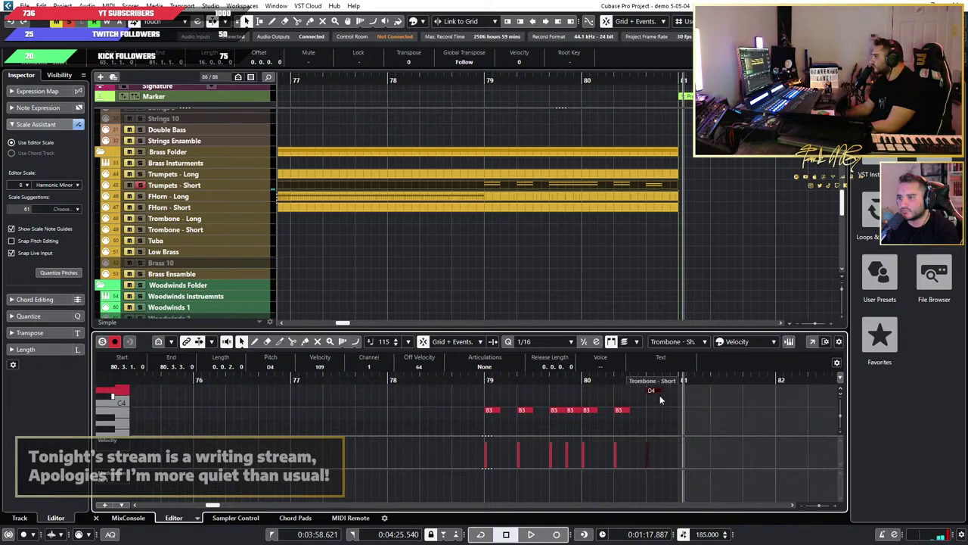
scroll(673, 401, down, 1)
key(Down)
key(Down)
key(Down)
scroll(692, 404, up, 1)
click(699, 412)
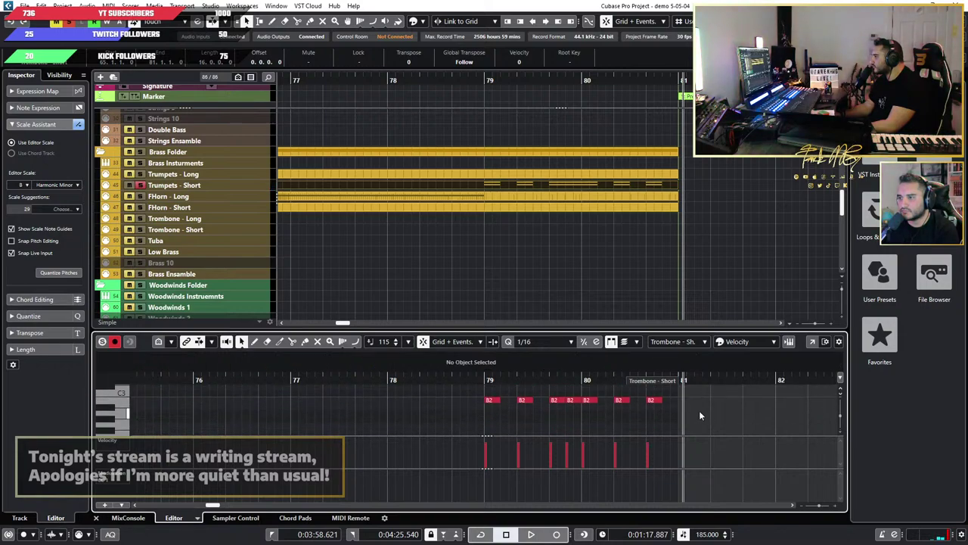
Step: Transpose all Trumpets - Short notes in bars 79 and 80 up three semitones to D3 and D4
drag(709, 418, 447, 403)
key(shift+Down)
key(Up)
key(Up)
key(Up)
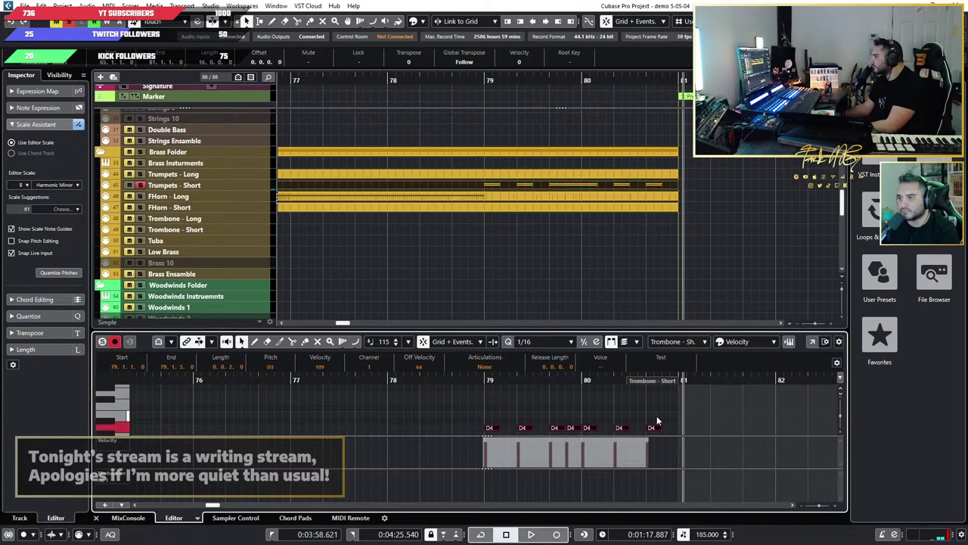
scroll(599, 405, down, 1)
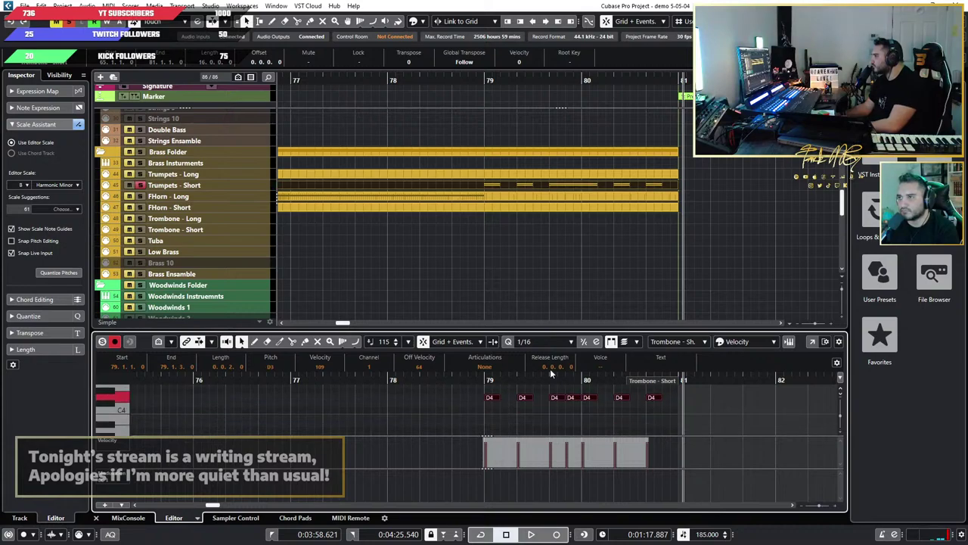
Step: Play back the end of Verse 1.5 through bars 79 and 80 to check the transposed hits
click(491, 376)
key(space)
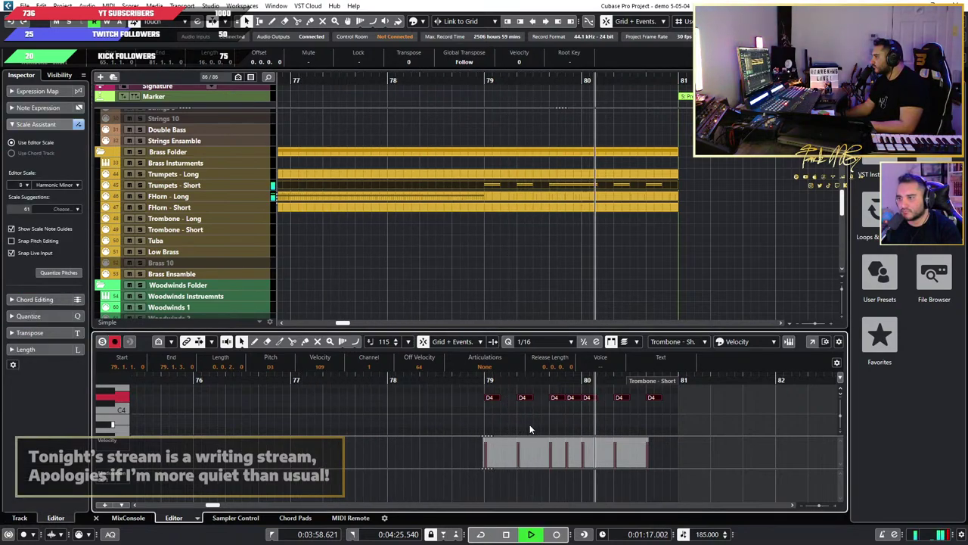
scroll(529, 422, down, 5)
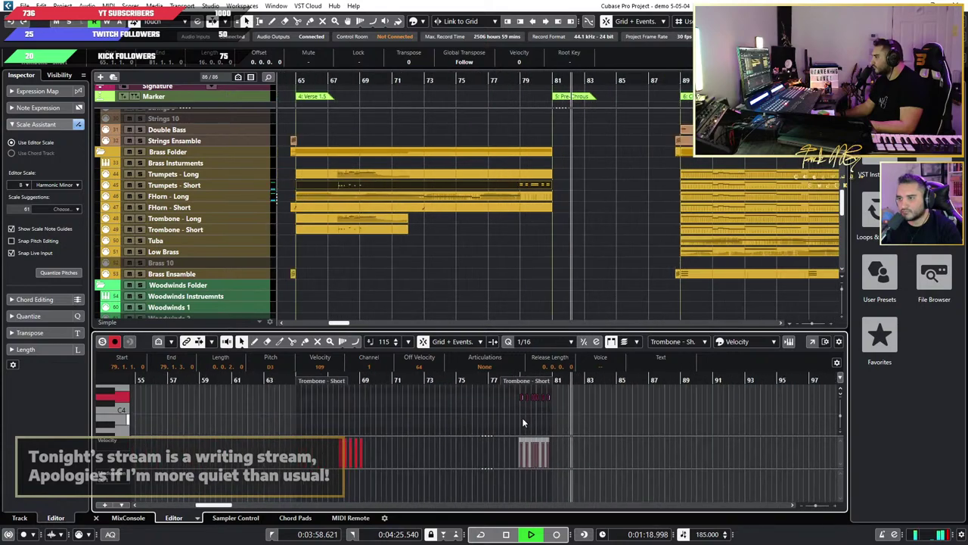
key(space)
click(433, 380)
key(space)
scroll(537, 429, up, 5)
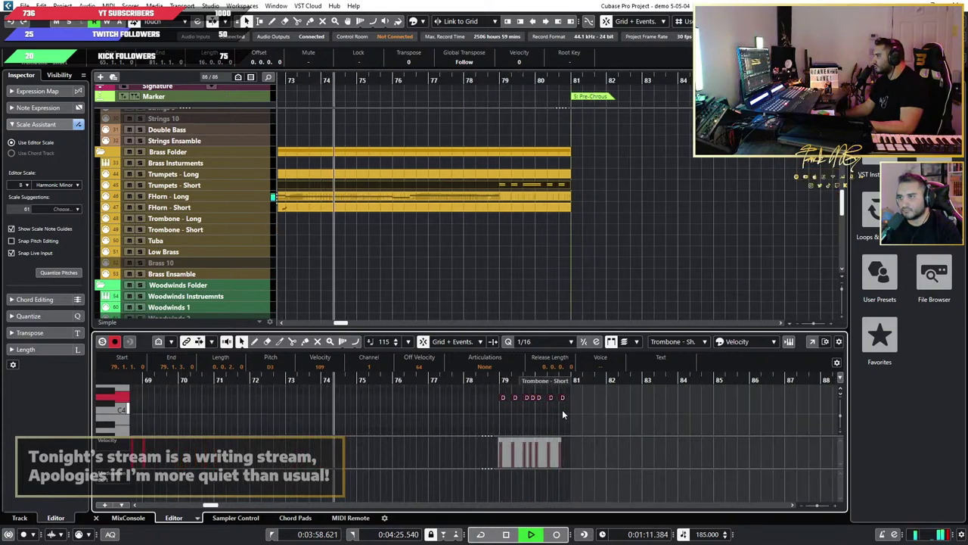
scroll(570, 423, up, 2)
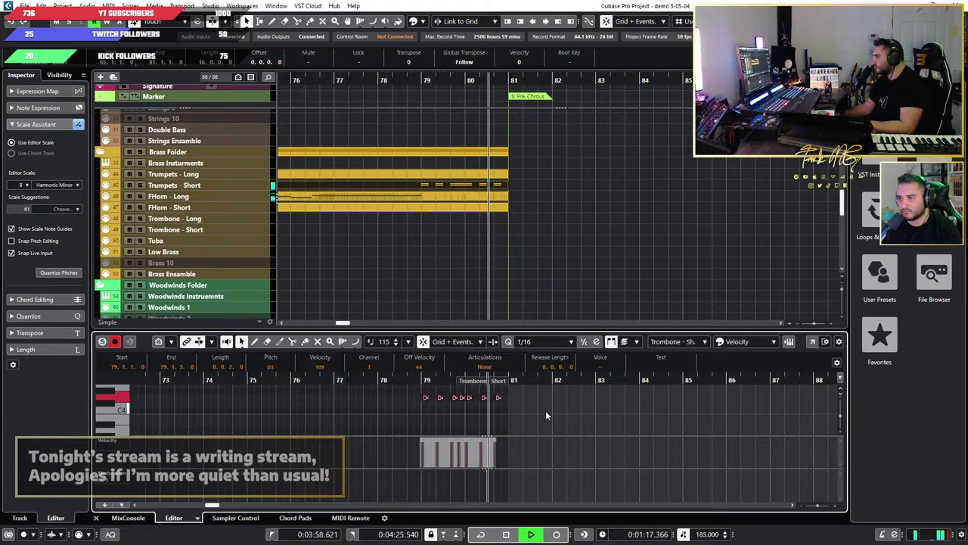
key(space)
Step: Transpose the selected Trumpets - Short notes in bars 79 and 80 back down three semitones to B
scroll(463, 227, down, 2)
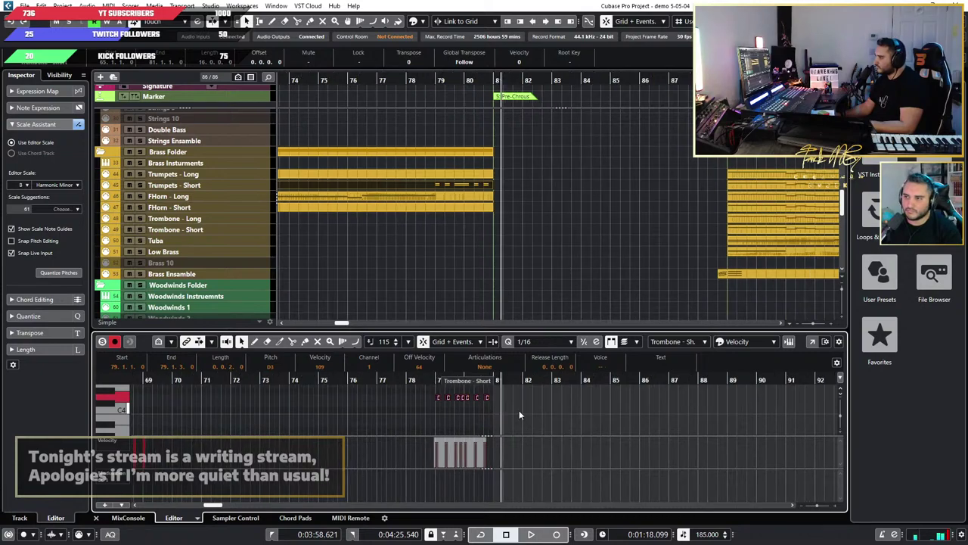
scroll(519, 411, up, 4)
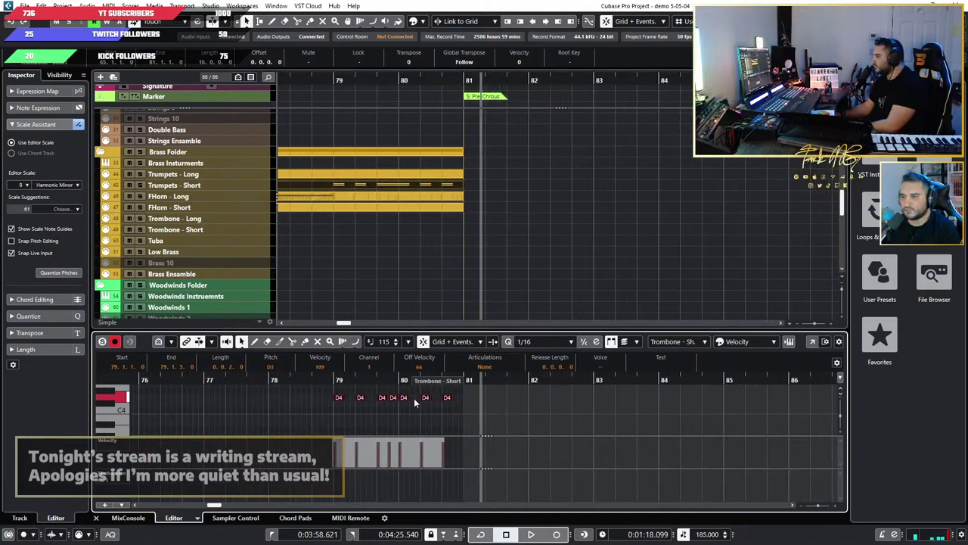
key(shift+Down)
key(Down)
key(Down)
key(Down)
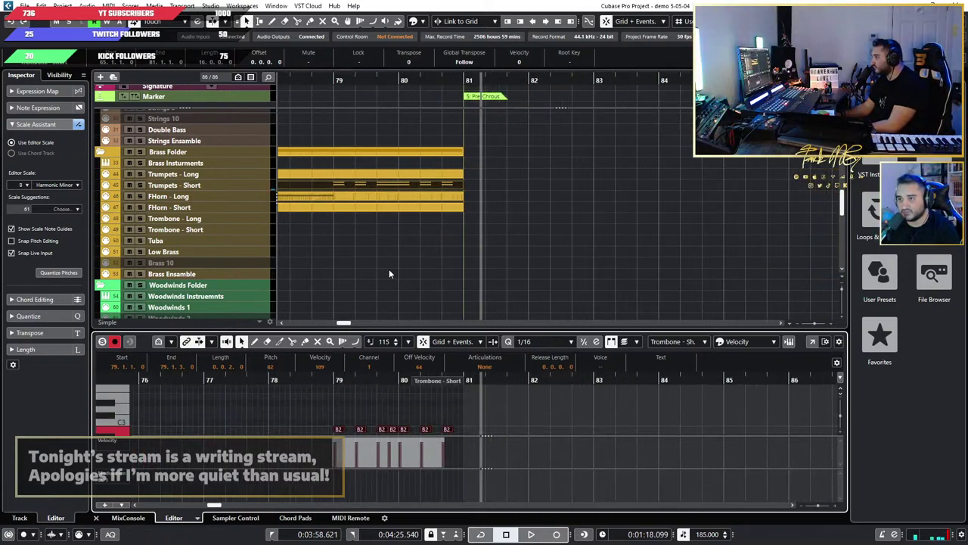
Step: Transpose the Violins - Stacc notes in bars 79 and 80 down three semitones from D to B
scroll(404, 179, up, 5)
click(403, 170)
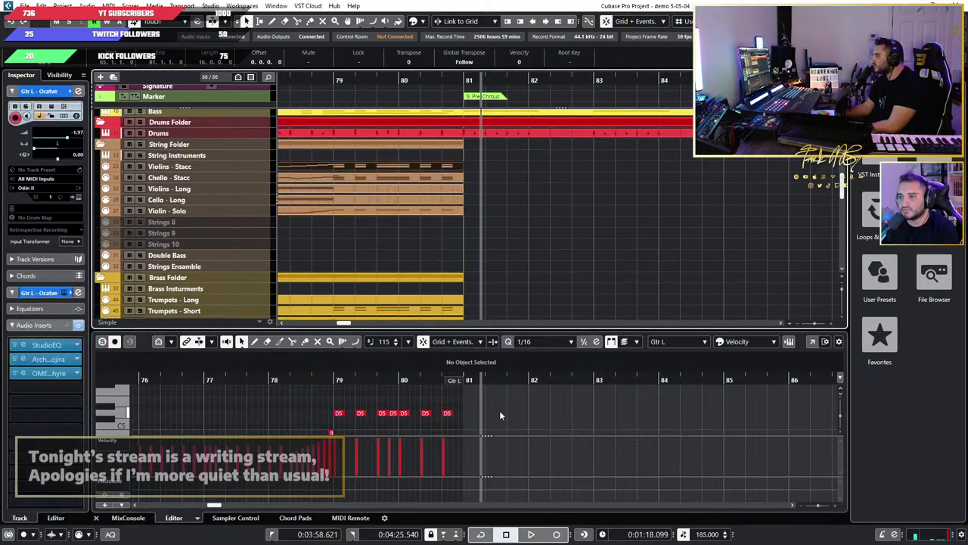
drag(514, 399, 341, 446)
Step: Transpose the Chello - Stacc notes in bars 79 and 80 back down three semitones to B
click(409, 173)
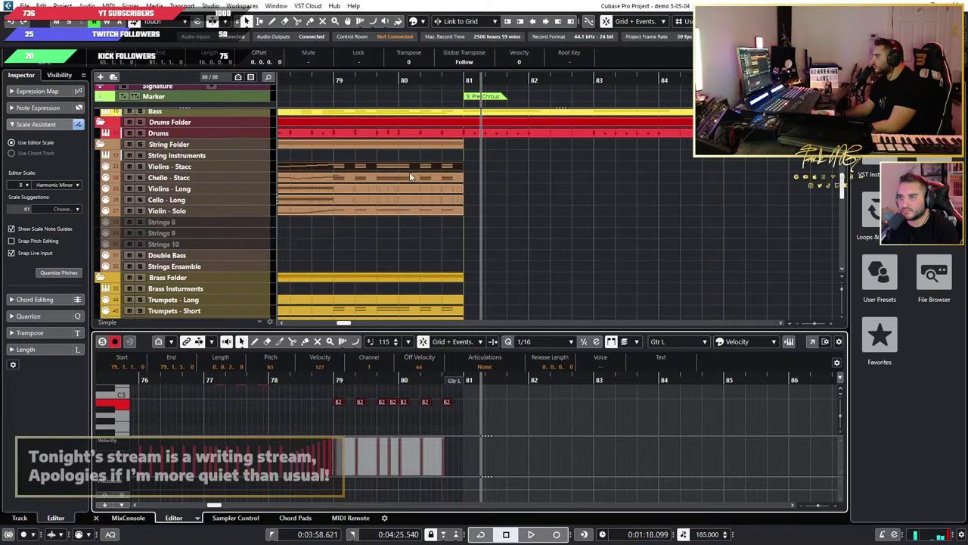
drag(511, 393, 338, 427)
key(Down)
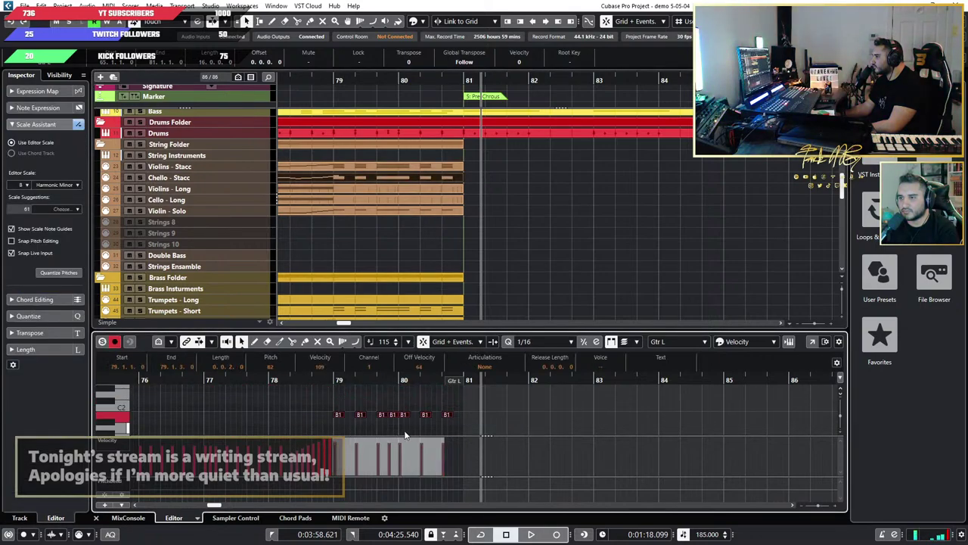
Step: Transpose the Gtr L - Ocatve notes in bars 79 and 80 down three semitones, lowering D2 to B1
scroll(438, 406, up, 6)
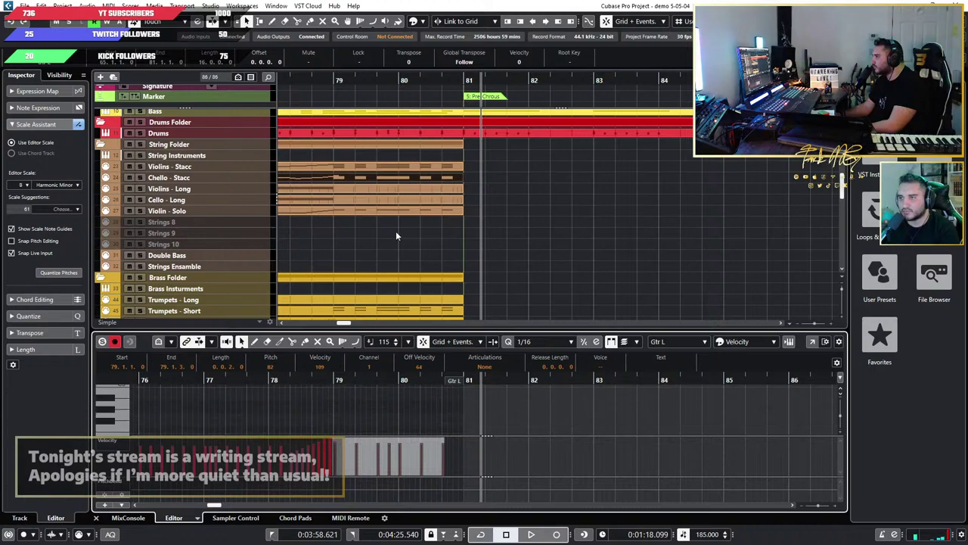
click(360, 165)
scroll(442, 418, up, 2)
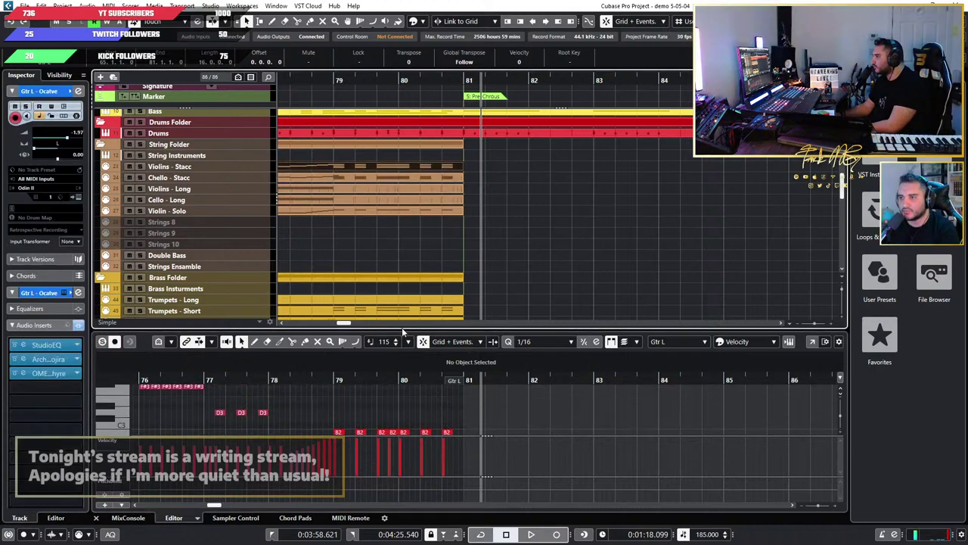
scroll(373, 149, up, 2)
scroll(373, 149, up, 1)
click(394, 184)
scroll(505, 425, down, 3)
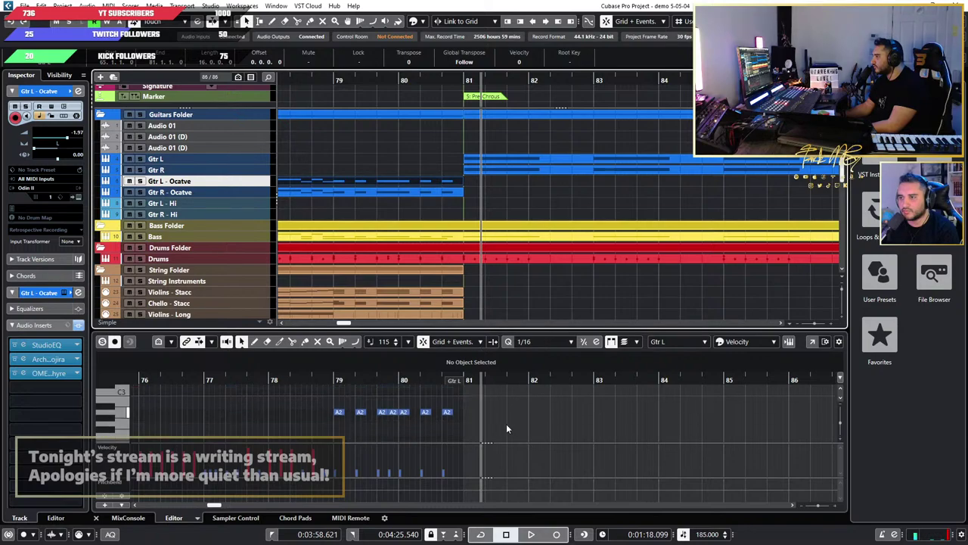
drag(503, 421, 339, 402)
scroll(388, 409, down, 4)
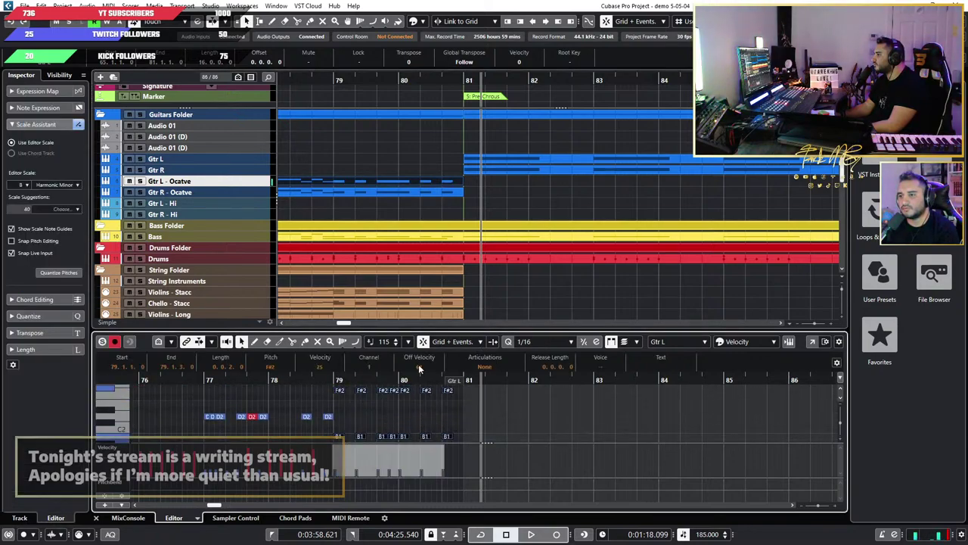
Step: Transpose the Gtr R - Ocatve notes in bars 79 and 80 down three semitones to match the other octave guitar
click(379, 215)
scroll(454, 408, up, 3)
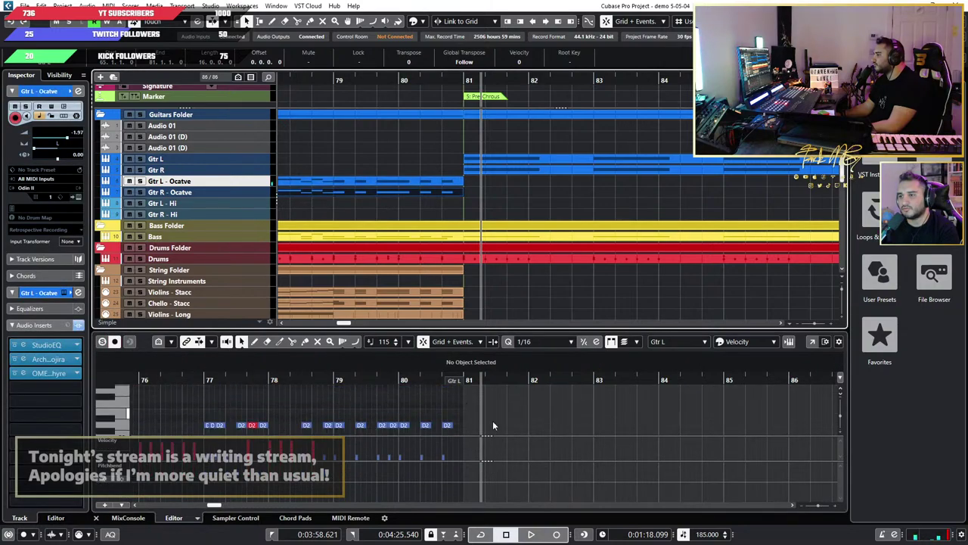
drag(512, 423, 337, 397)
scroll(412, 399, down, 4)
Step: Transpose the Bass notes in bars 79 and 80 down three semitones from D1 to B0
click(392, 238)
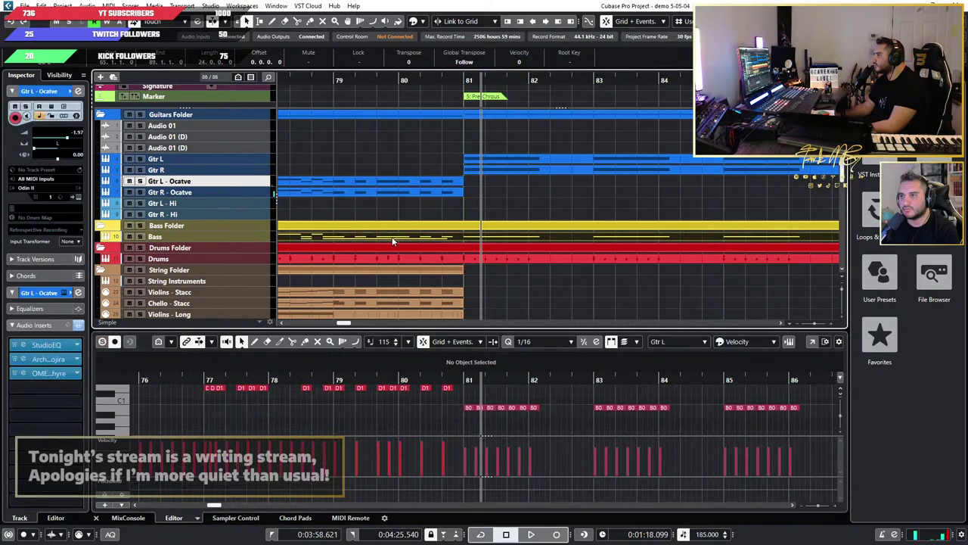
scroll(432, 420, up, 2)
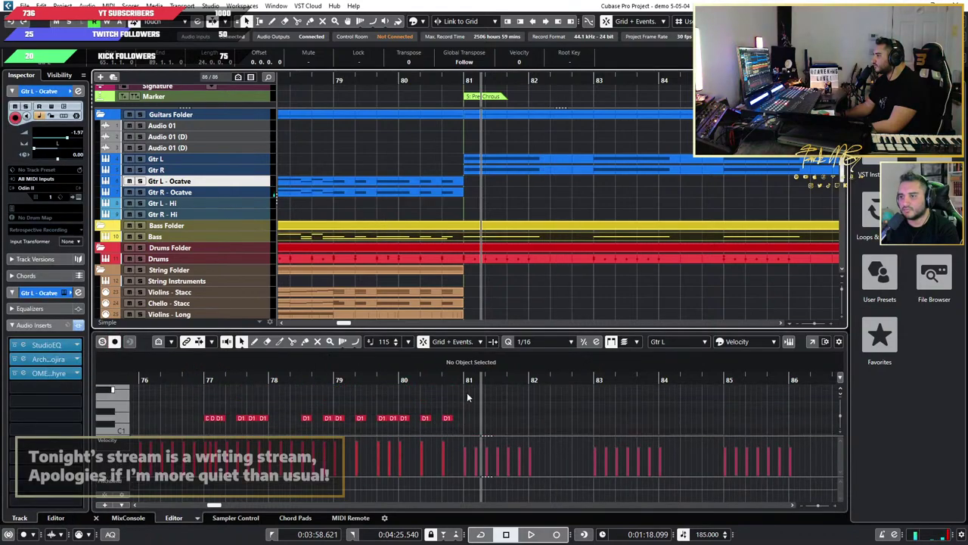
drag(457, 392, 341, 426)
click(457, 400)
key(Down)
key(Down)
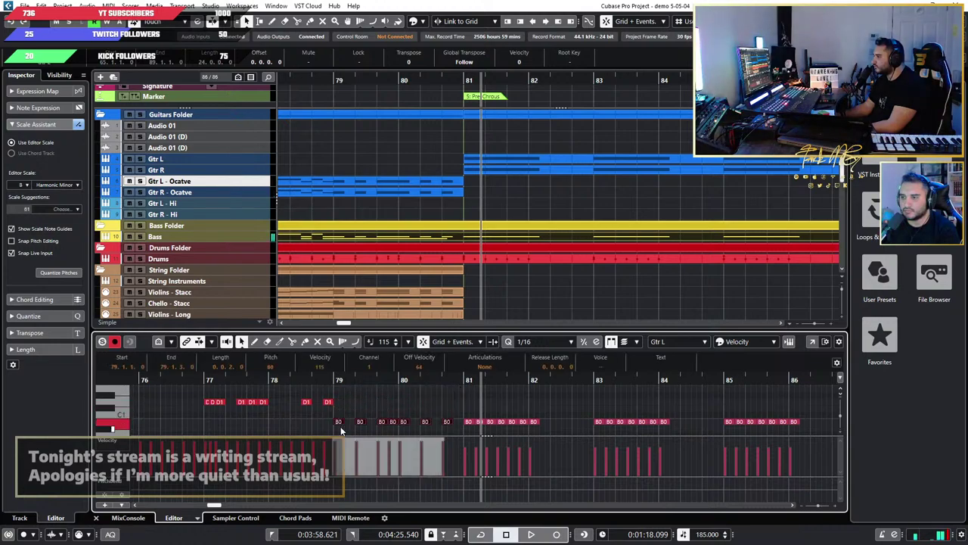
Step: Inspect the Trumpets - Short part, and play back from bar 75 into the Pre-Chorus to check the hits
scroll(363, 422, down, 5)
scroll(360, 413, down, 4)
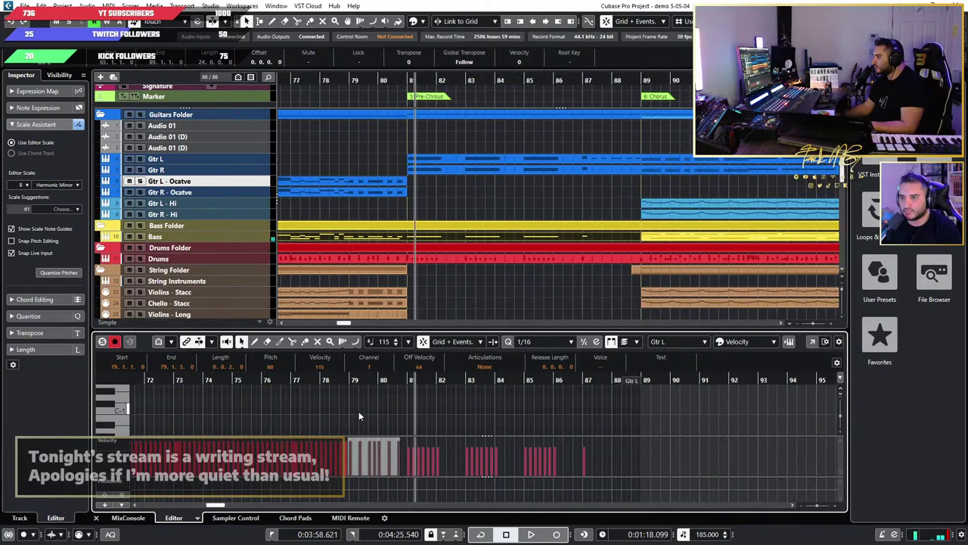
scroll(370, 261, down, 5)
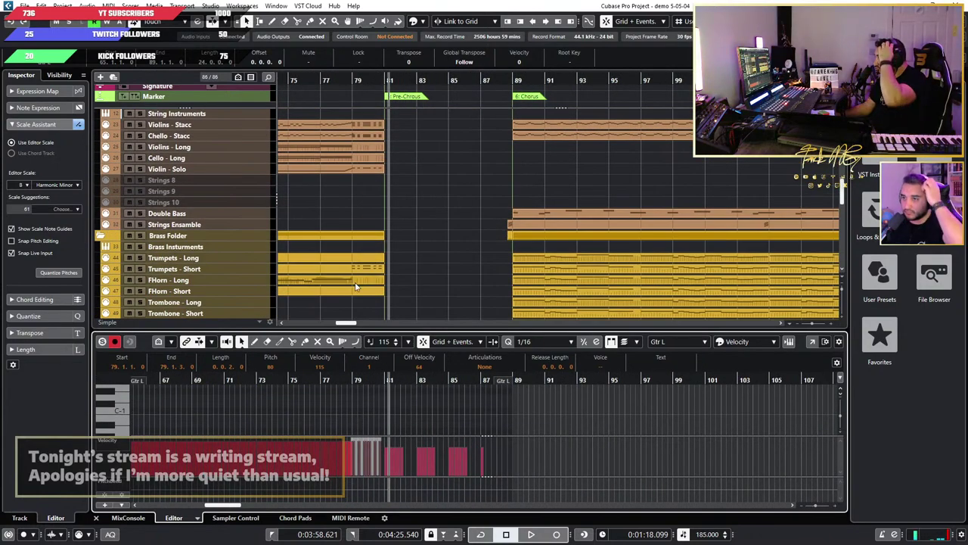
click(368, 269)
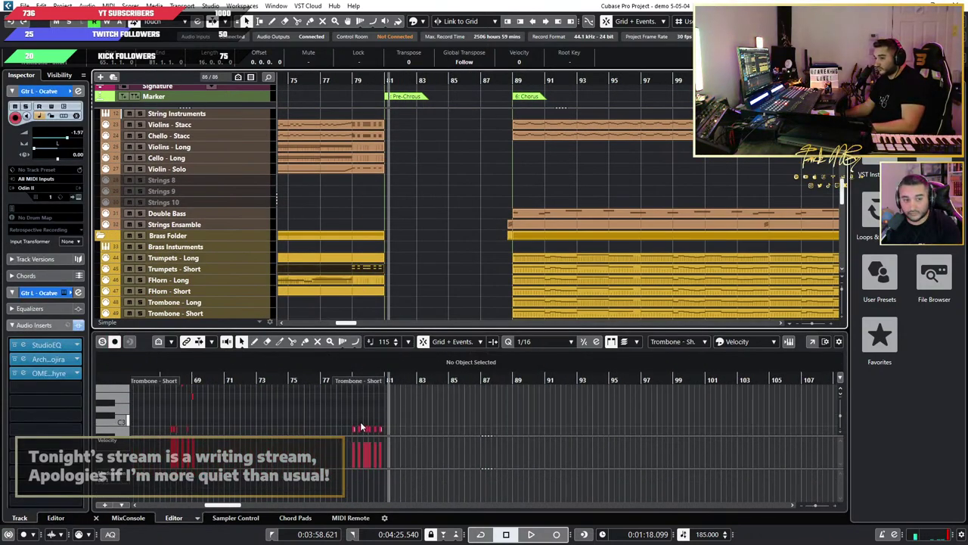
scroll(362, 428, up, 4)
scroll(333, 404, down, 4)
click(251, 381)
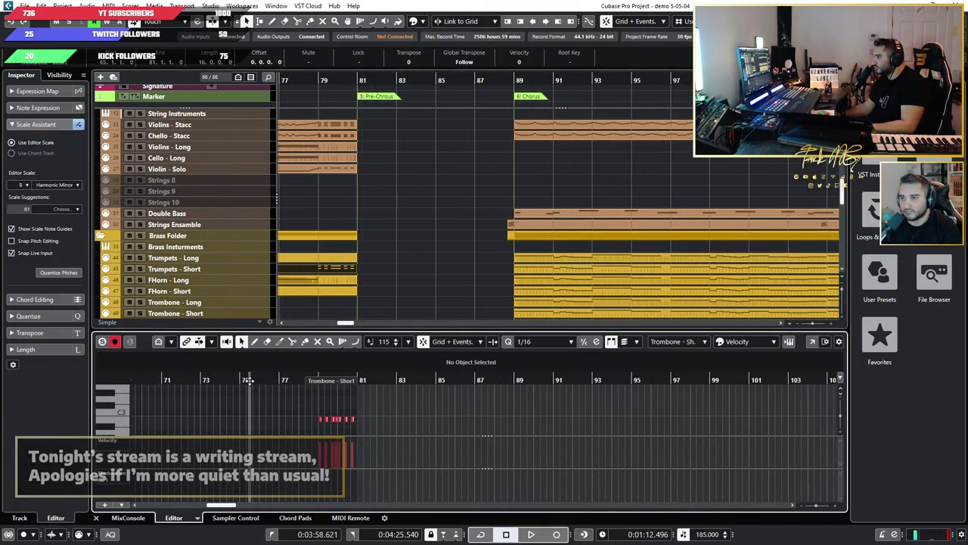
key(space)
scroll(309, 409, up, 4)
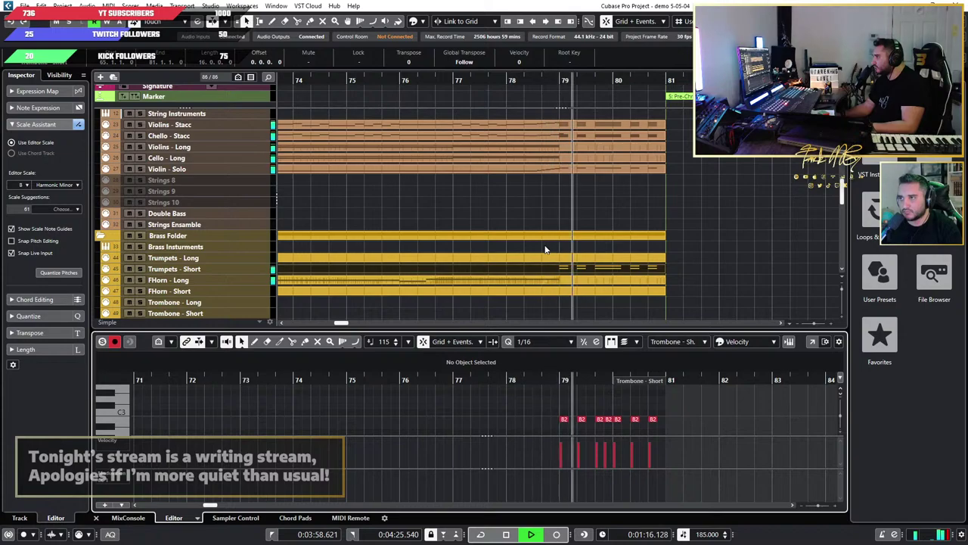
scroll(609, 248, down, 2)
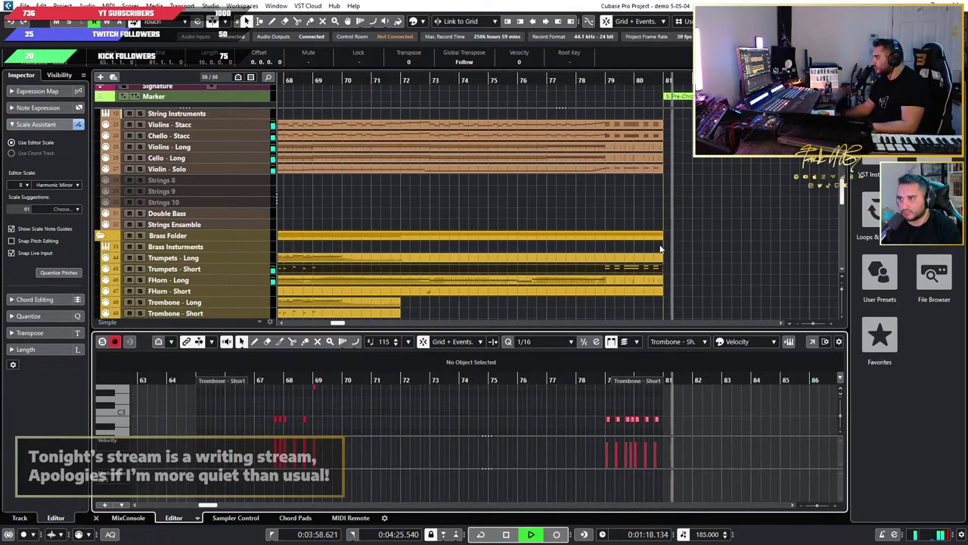
key(space)
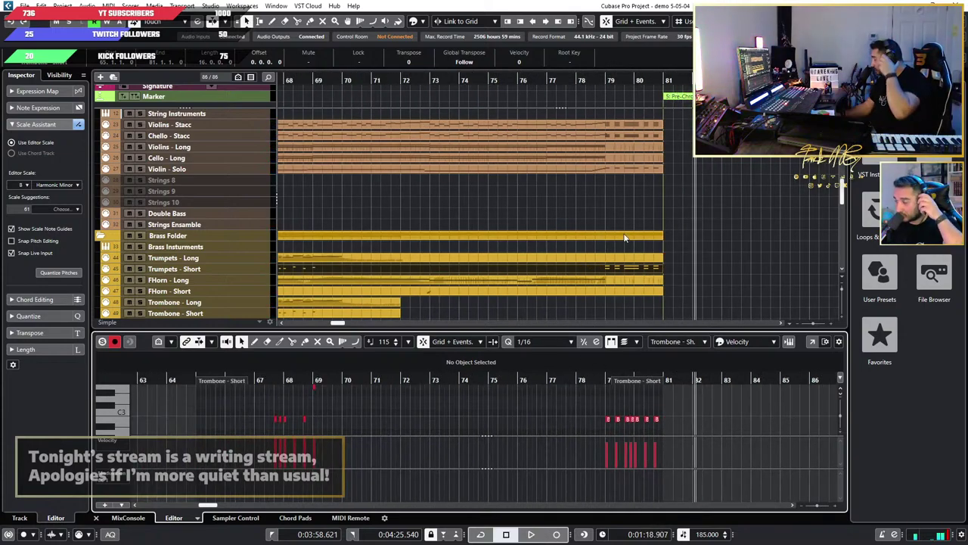
Step: Play back all of Verse 1.5 from just before bar 65 into the start of the Pre-Chorus
scroll(533, 168, down, 4)
scroll(463, 157, up, 2)
scroll(441, 150, down, 2)
scroll(438, 152, up, 3)
scroll(429, 176, up, 2)
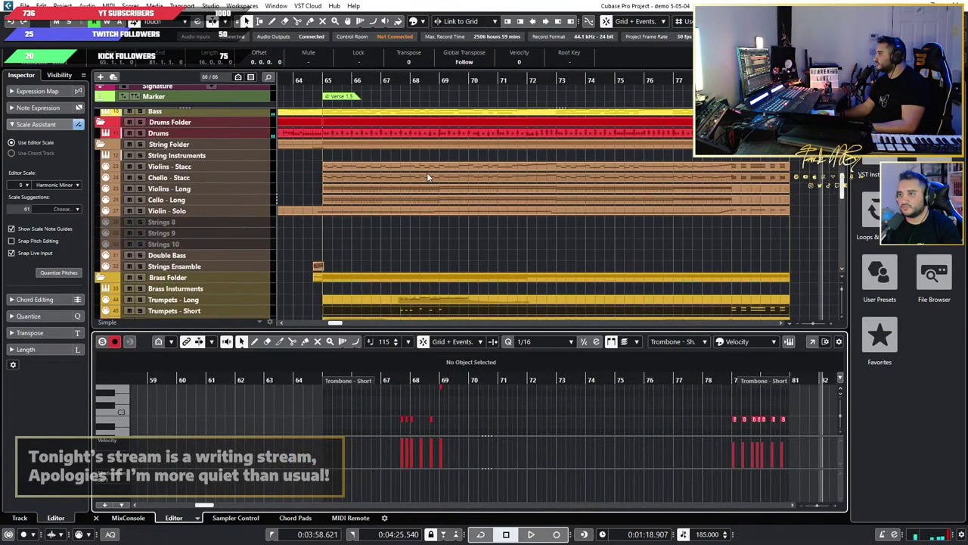
click(315, 79)
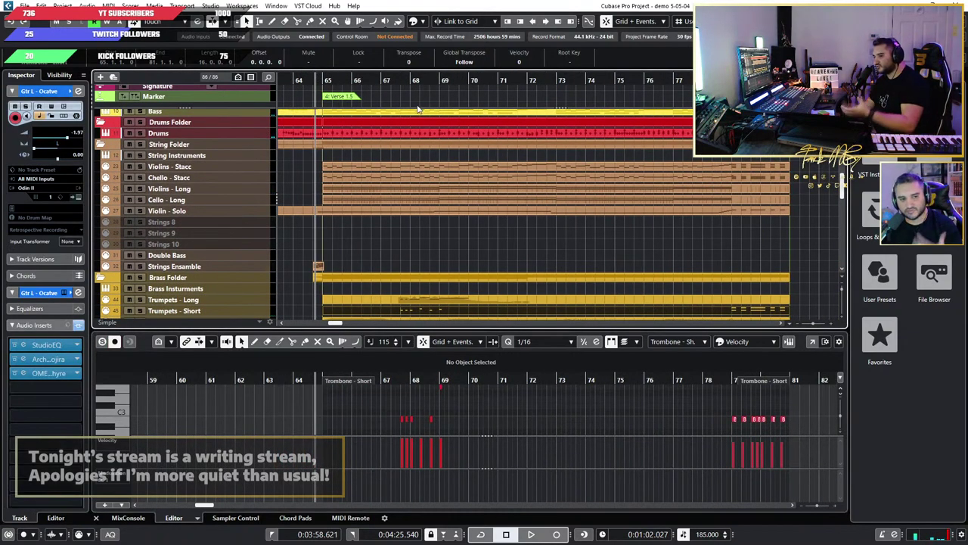
key(space)
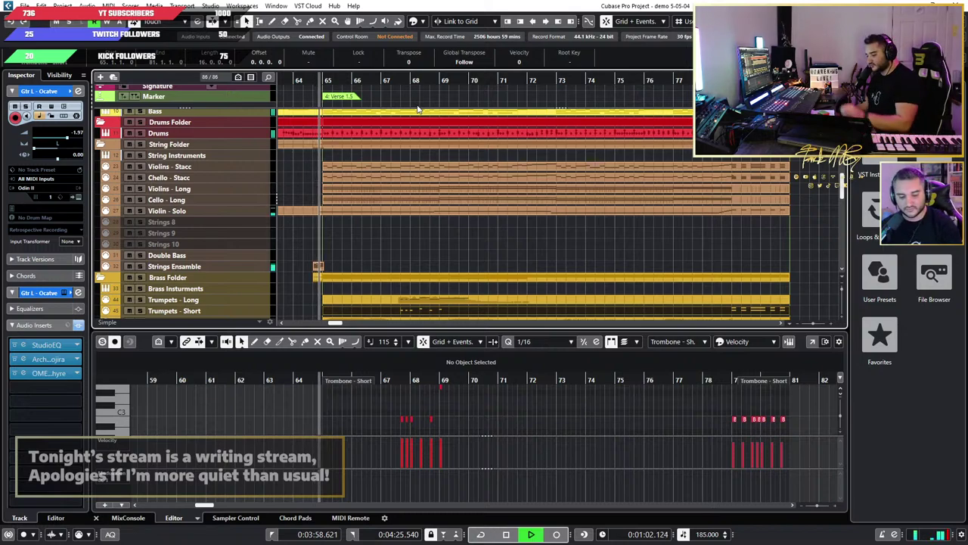
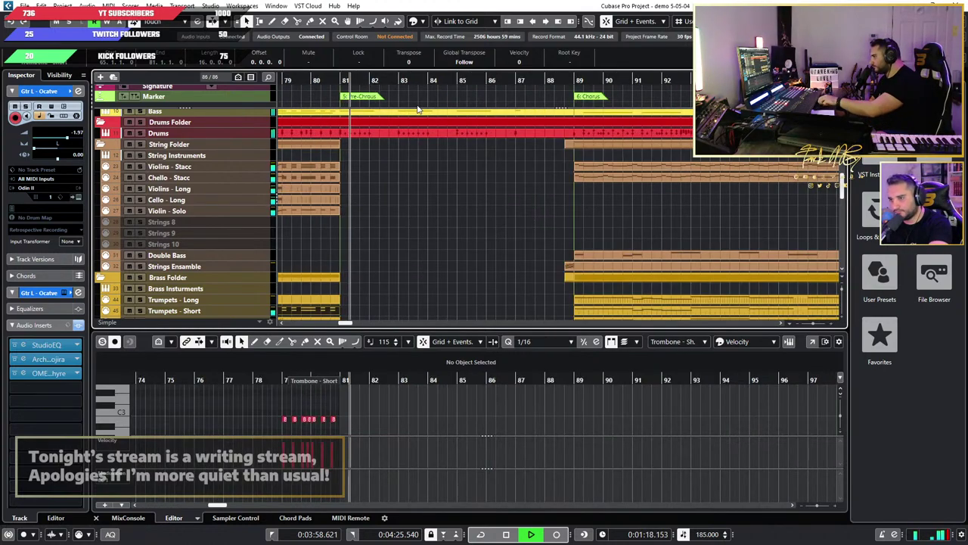
key(space)
Step: Extend the Trombone - Long and Trombone - Short parts of Verse 1.5 to the start of bar 81
scroll(376, 195, down, 3)
scroll(314, 294, up, 4)
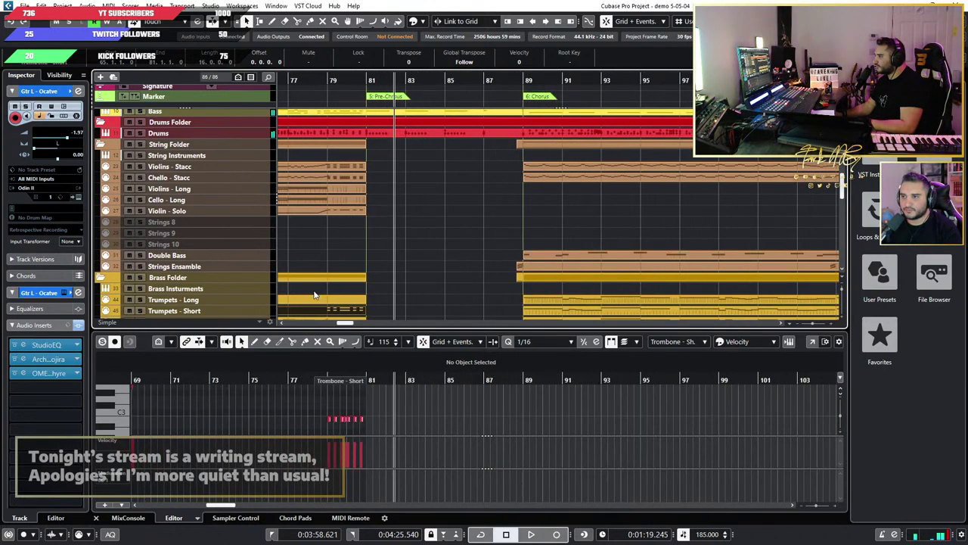
scroll(404, 290, left, 3)
scroll(436, 287, down, 3)
scroll(443, 281, up, 3)
scroll(459, 275, down, 3)
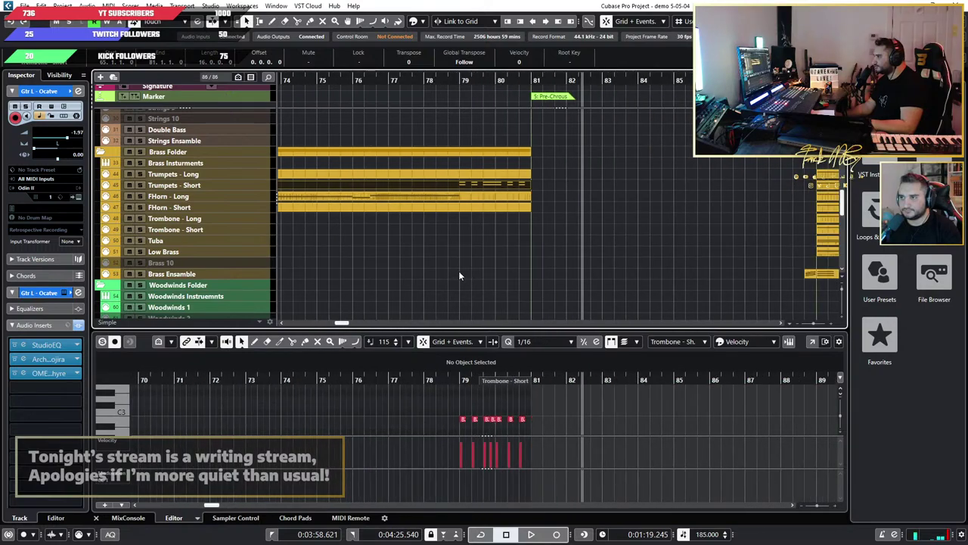
scroll(460, 274, up, 3)
scroll(469, 277, up, 2)
scroll(462, 274, down, 3)
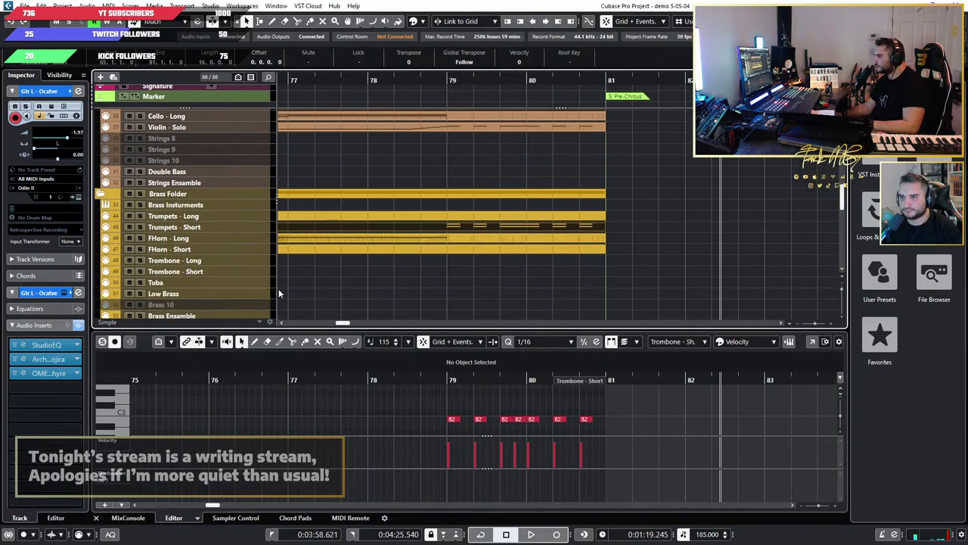
scroll(435, 254, down, 4)
scroll(434, 255, up, 5)
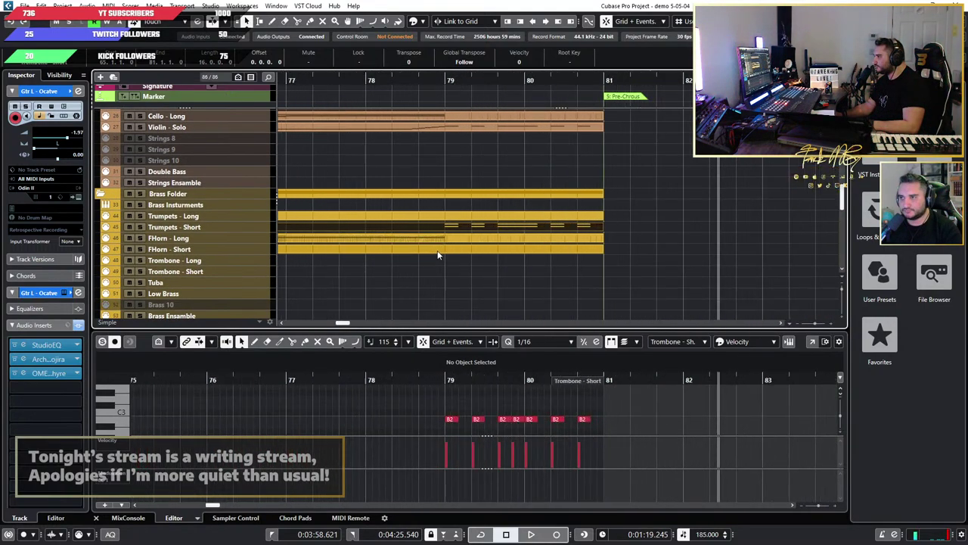
scroll(438, 266, down, 4)
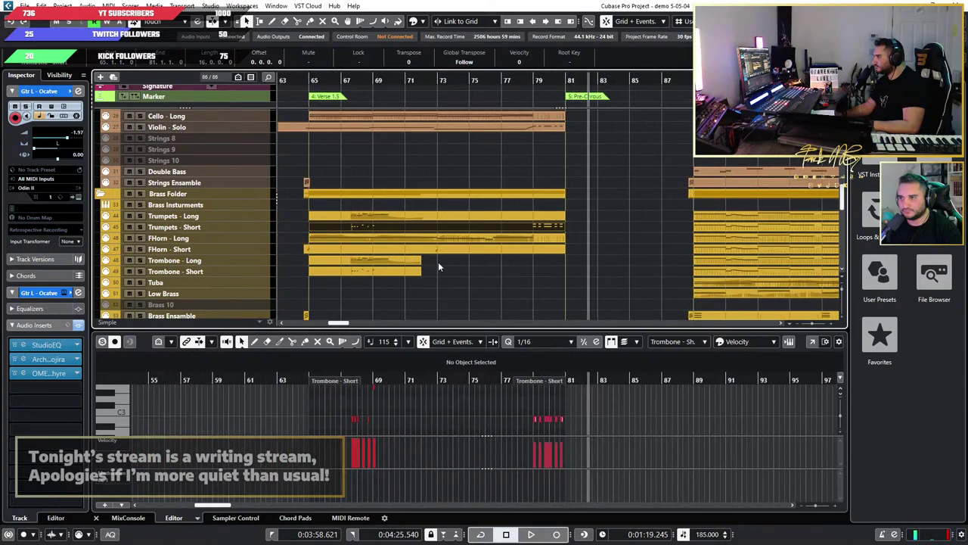
drag(420, 275, 557, 274)
scroll(572, 278, up, 3)
scroll(471, 274, down, 1)
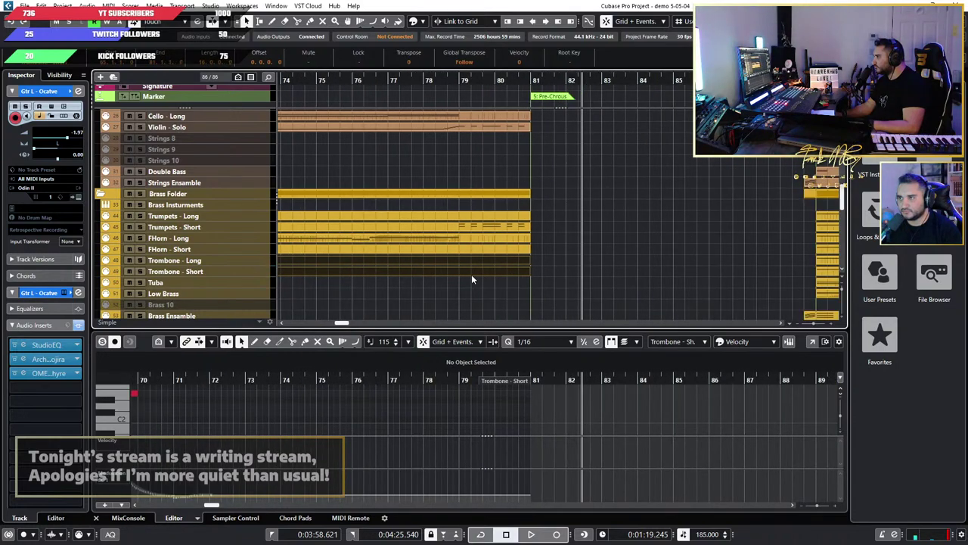
Step: Transpose the Violin - Solo notes in bars 79 and 80 down three semitones from D5 to B4
scroll(471, 274, up, 3)
click(480, 214)
scroll(480, 215, up, 3)
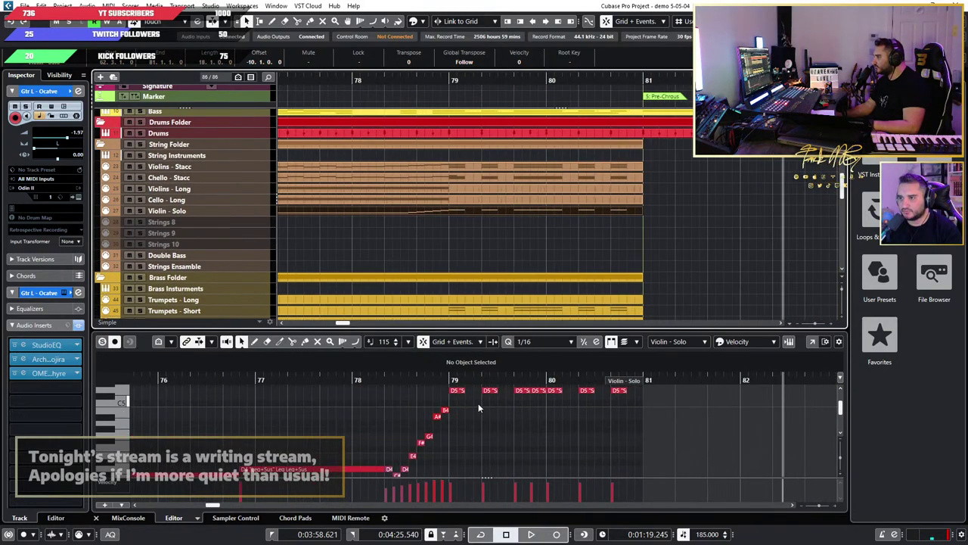
scroll(605, 404, up, 1)
drag(675, 403, 449, 423)
drag(488, 409, 487, 430)
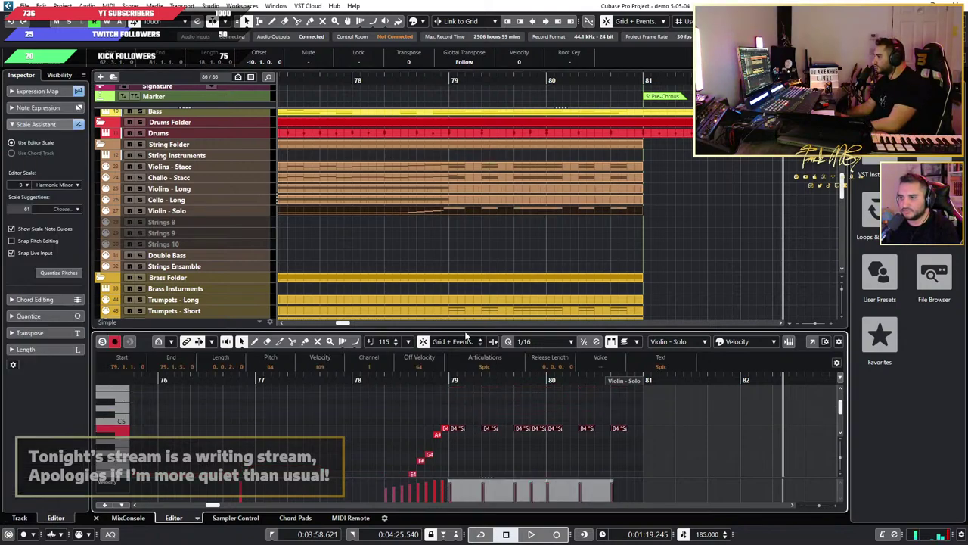
Step: Play back from bar 78 to the end of bar 80 to check the solo violin hits
click(358, 83)
key(space)
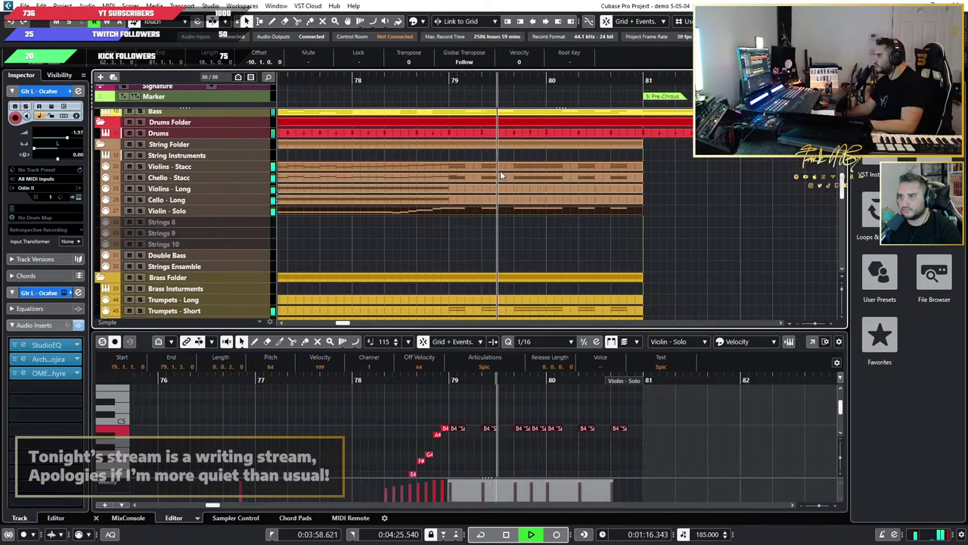
scroll(534, 196, down, 10)
key(space)
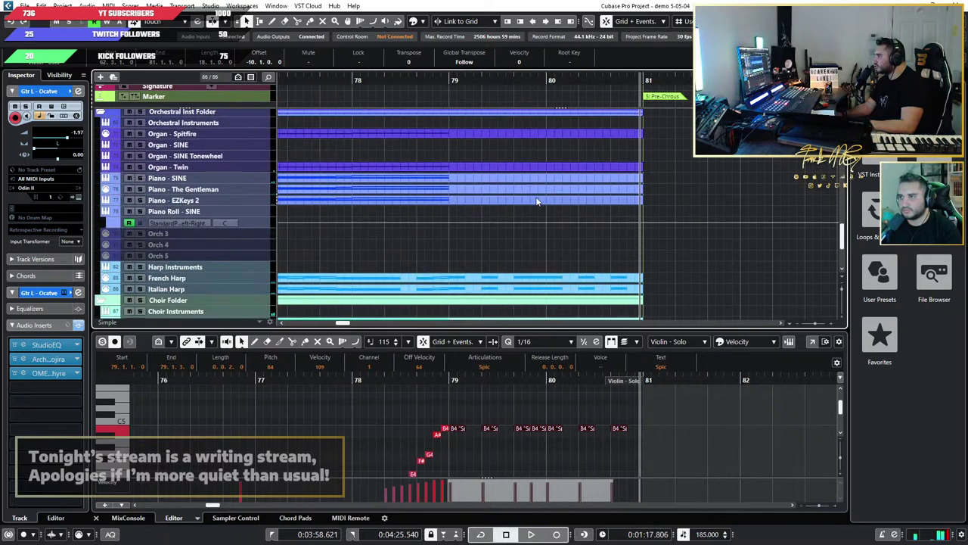
Step: Transpose the French Harp notes in bars 79 and 80 down three semitones to D#3 and B2
scroll(539, 202, down, 3)
click(601, 197)
scroll(655, 395, down, 4)
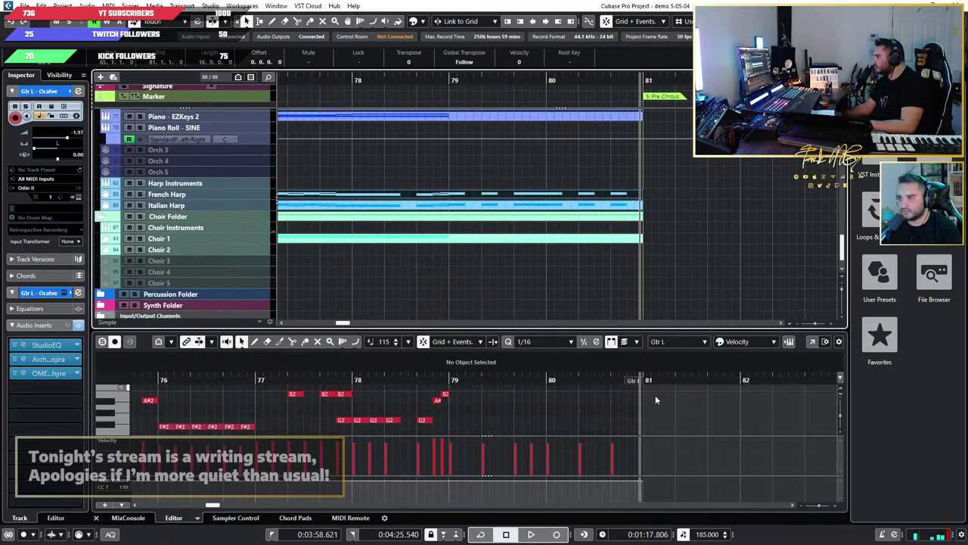
drag(676, 409, 454, 389)
key(Down)
key(Down)
key(Down)
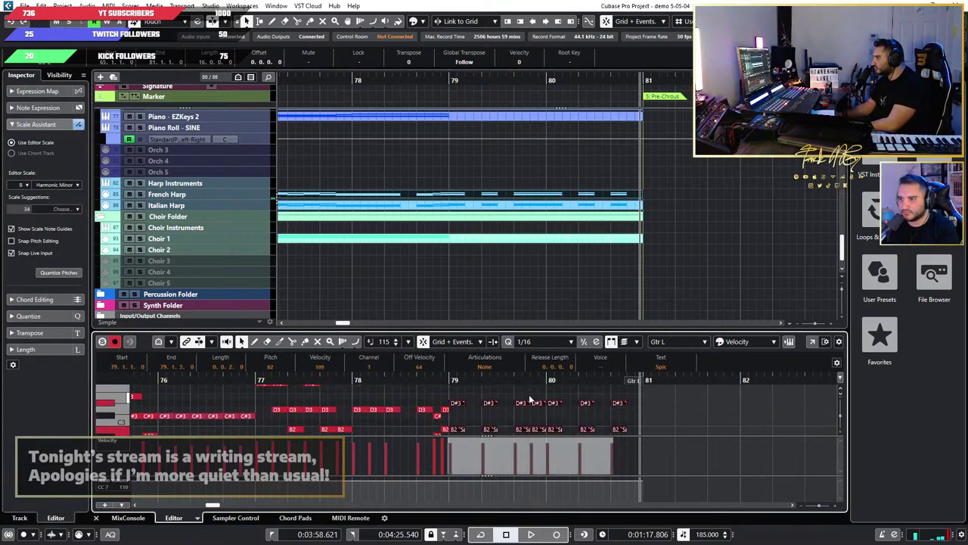
Step: Transpose the Italian Harp notes in bars 79 and 80 down three semitones to D#3 and B2
click(582, 205)
scroll(644, 407, down, 4)
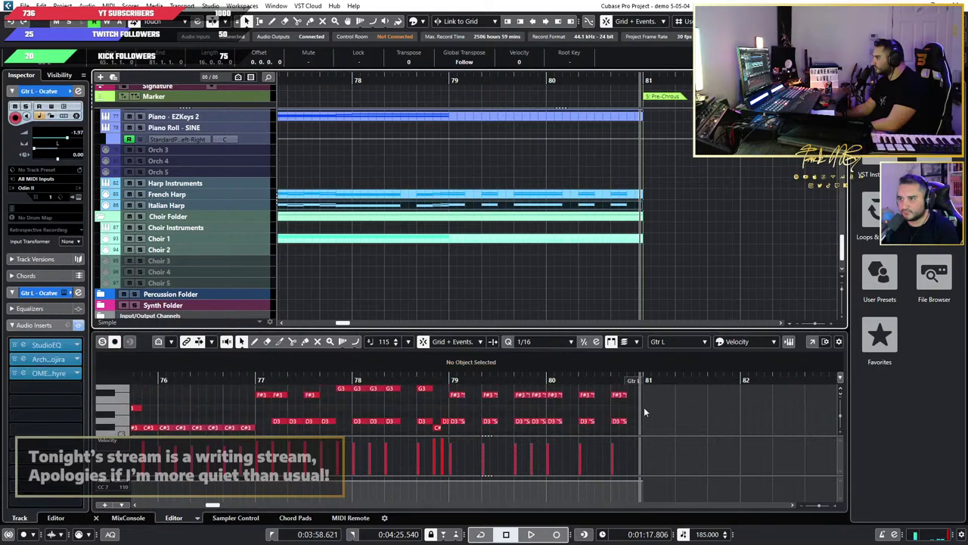
drag(685, 417, 453, 398)
key(Down)
key(Down)
key(Down)
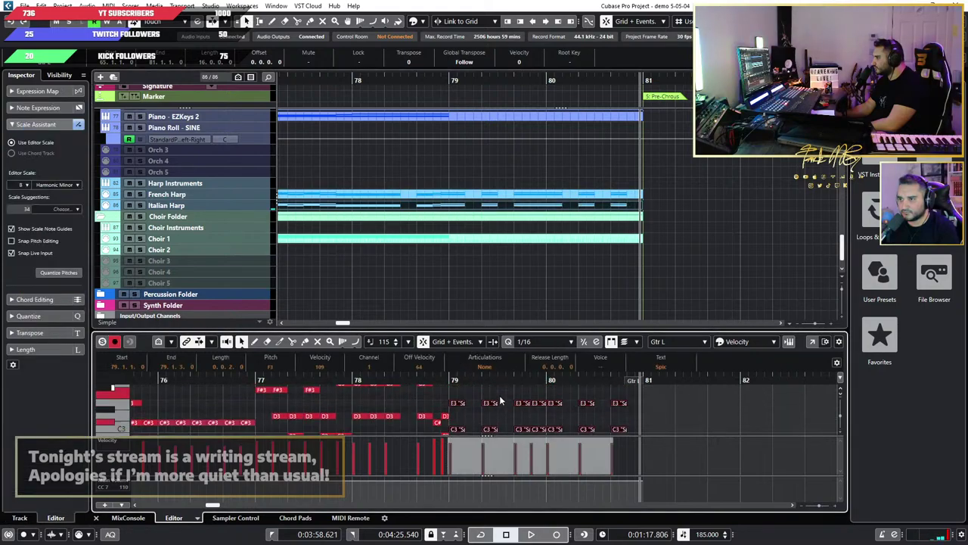
Step: Play back bars 78 to 80 to check the transposed harp hits, and return to the brass tracks
key(space)
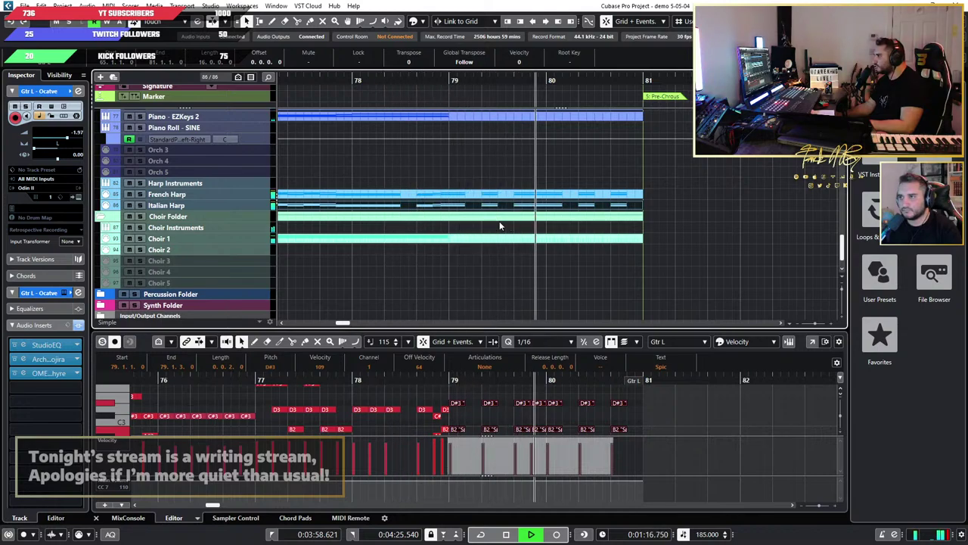
key(space)
scroll(497, 401, up, 2)
scroll(515, 183, up, 10)
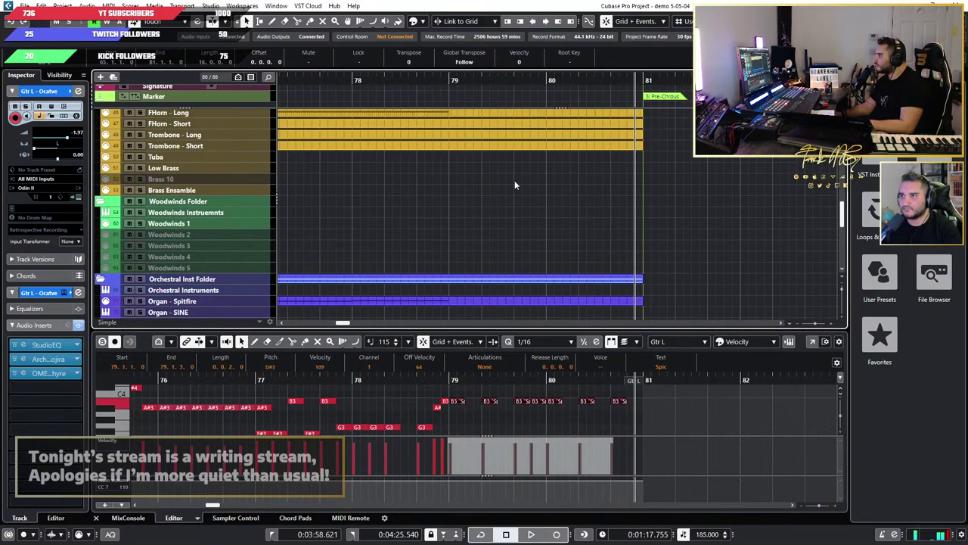
Step: Open the Trumpets - Short part and copy its hits in bars 79 and 80
key(g)
key(g)
scroll(512, 221, down, 3)
scroll(510, 217, up, 5)
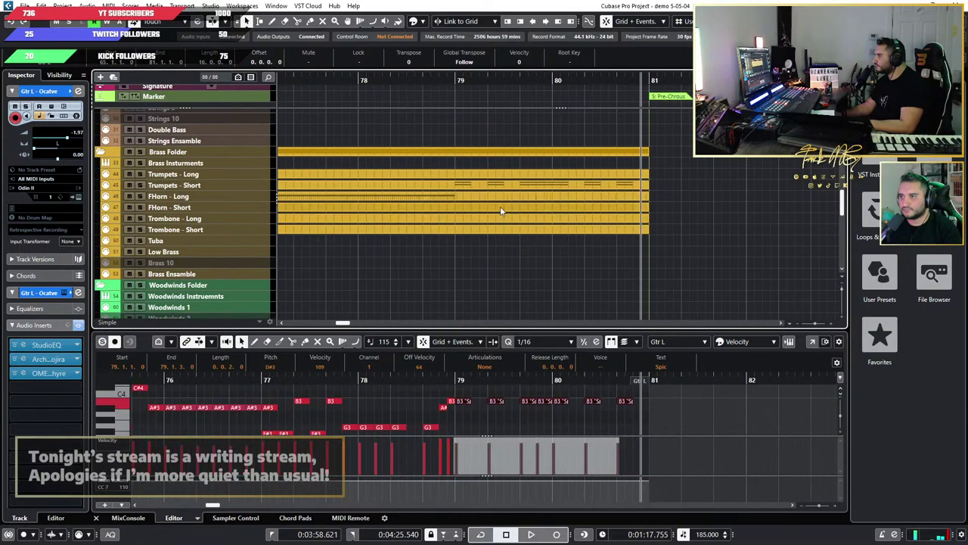
click(503, 199)
scroll(503, 402, up, 4)
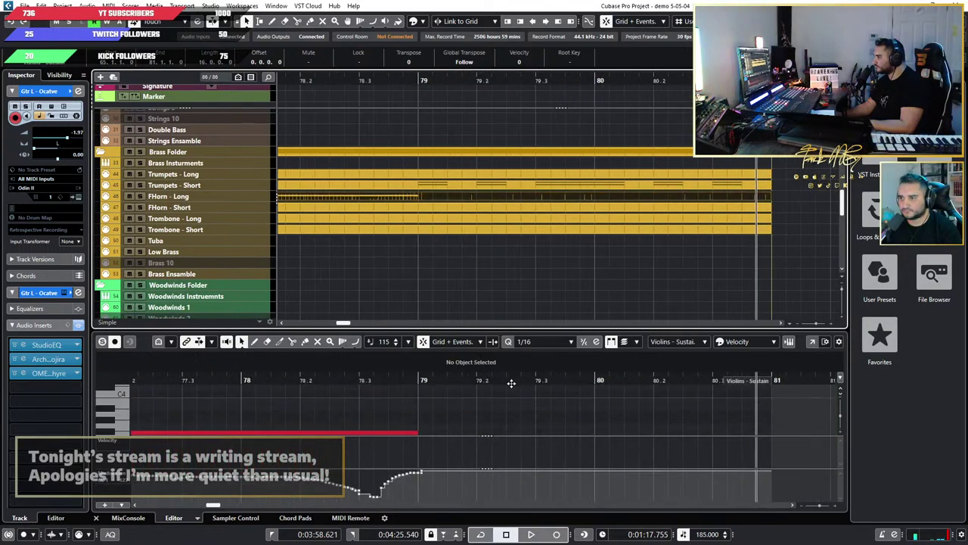
scroll(512, 265, down, 4)
click(518, 187)
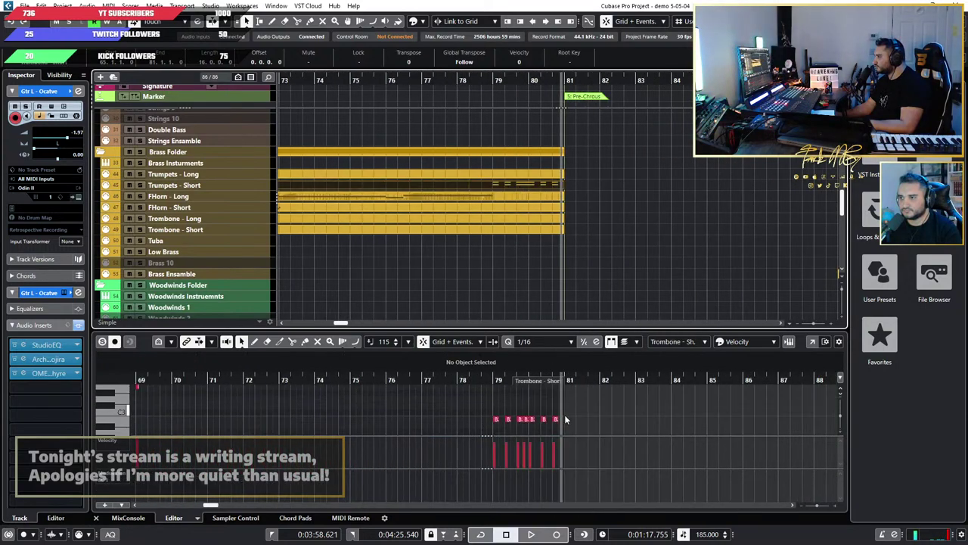
scroll(565, 414, up, 4)
drag(585, 416, 395, 393)
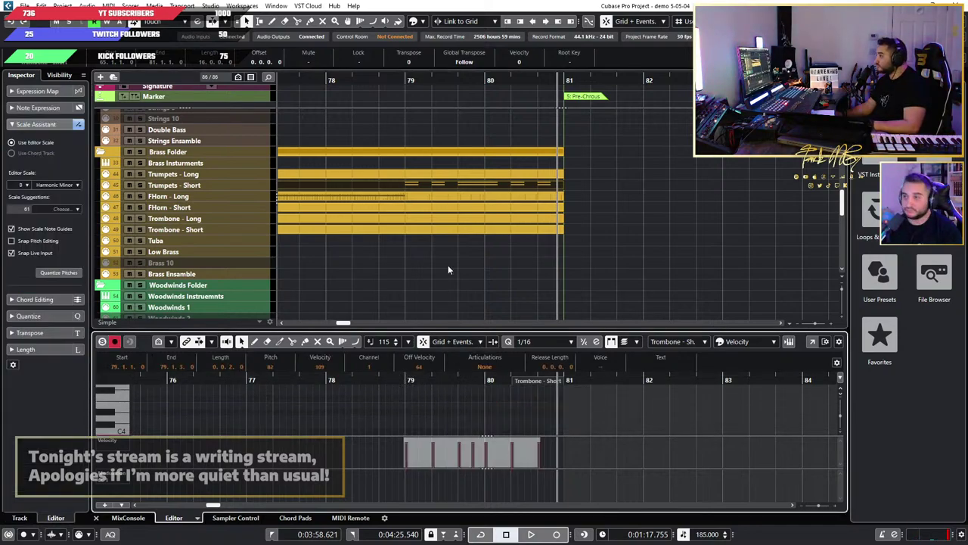
Step: Open the FHorn - Short part in the note editor and place the playback cursor at bar 79
click(453, 209)
click(416, 380)
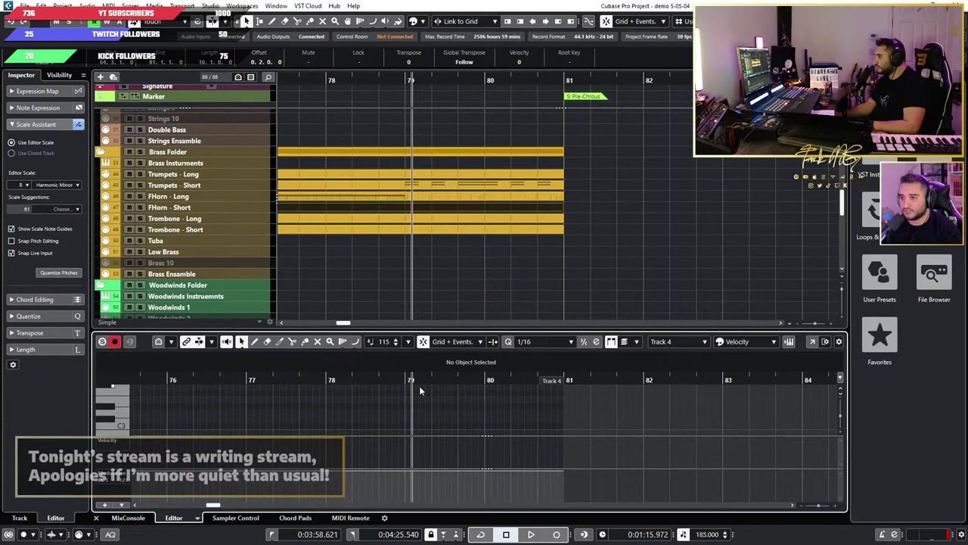
click(406, 381)
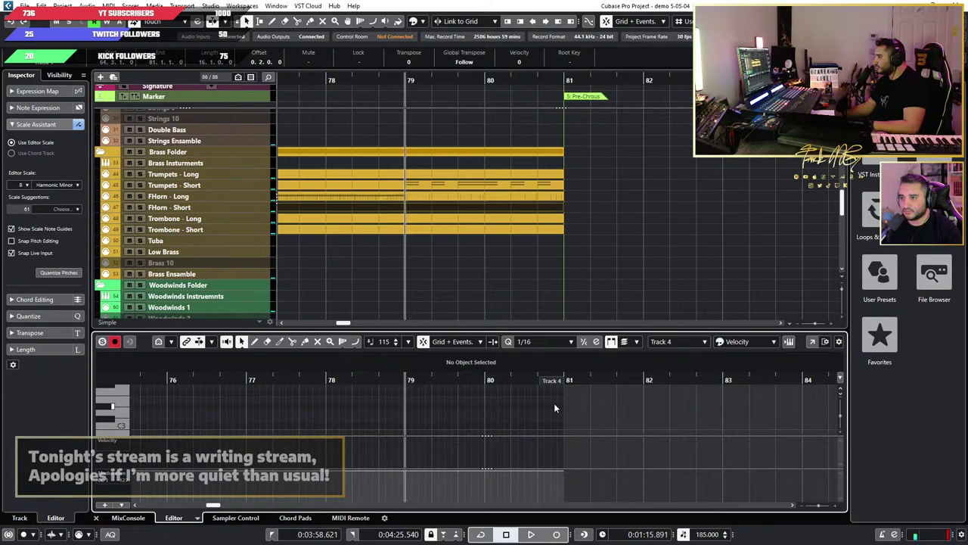
click(256, 209)
key(ctrl+v)
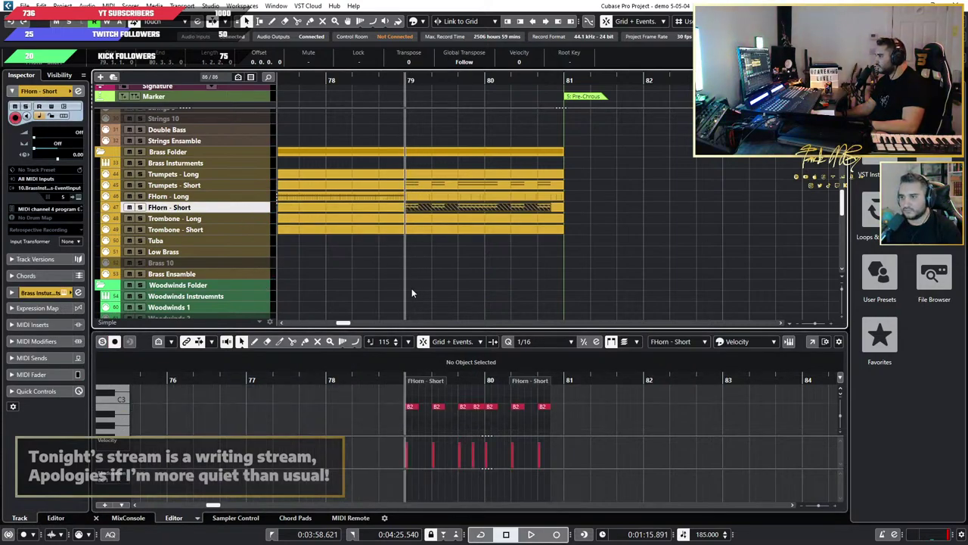
key(ctrl+z)
Step: Paste the copied B2 hits inside the FHorn - Short part at bar 79, then solo the track and play them back
click(441, 205)
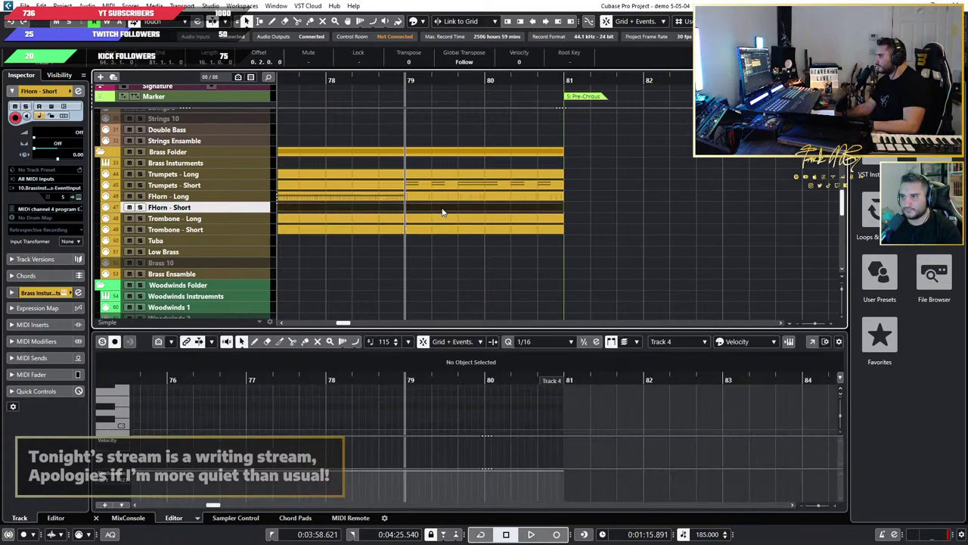
key(ctrl+v)
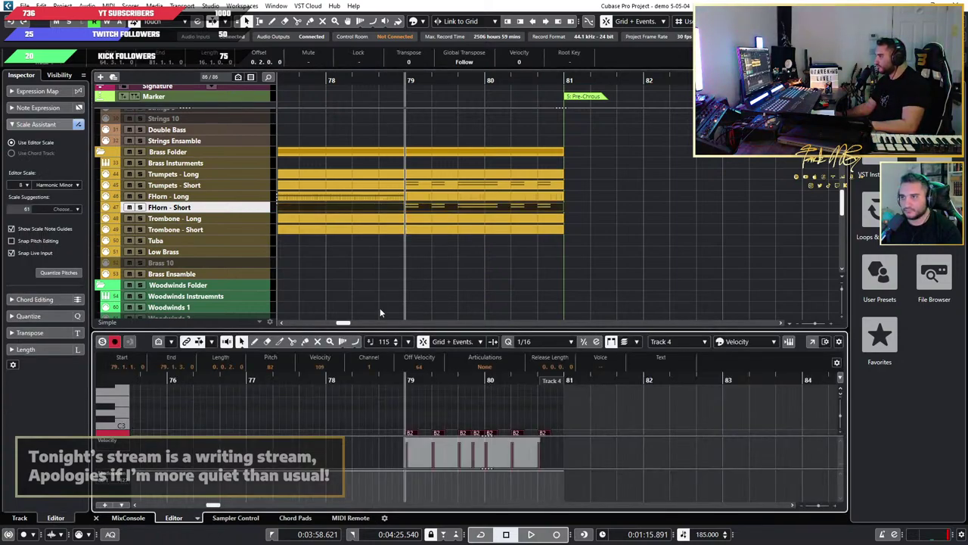
click(142, 210)
key(space)
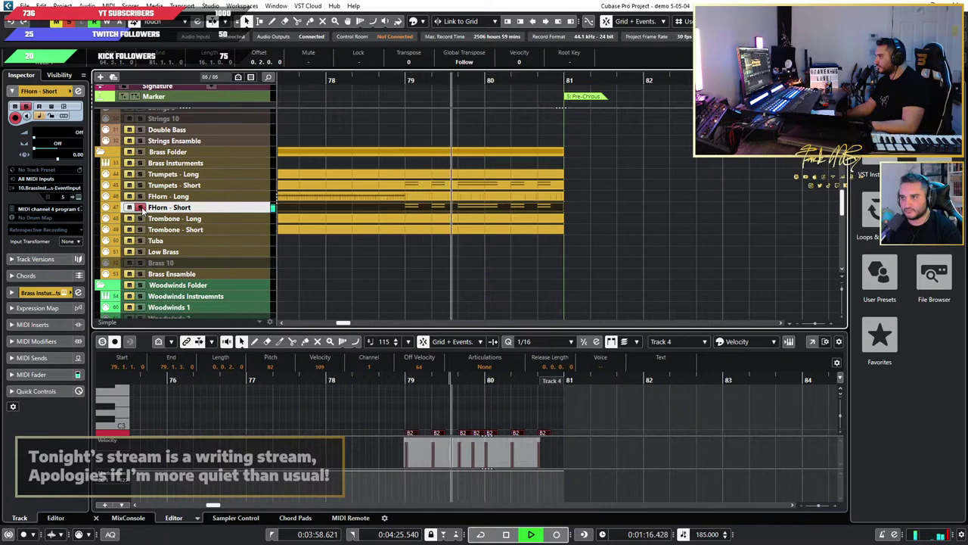
key(space)
Step: Paste the hits into the Trombone - Short part at bar 79, lower them an octave to B1, and play them back
click(429, 231)
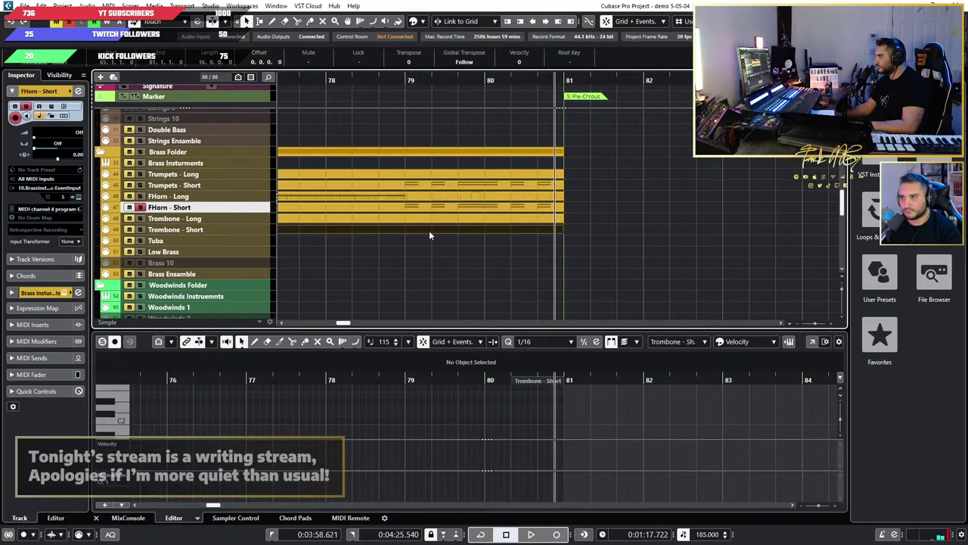
click(245, 231)
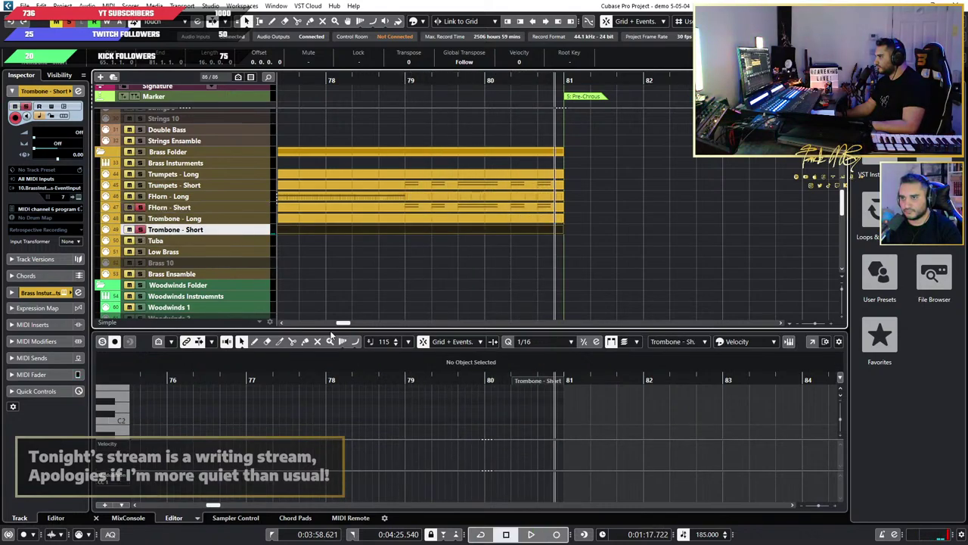
click(405, 380)
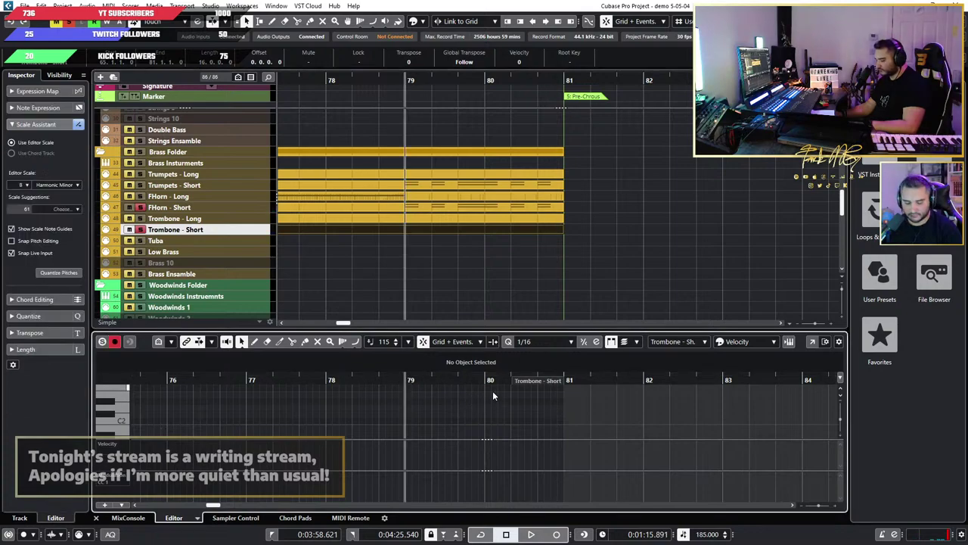
key(ctrl+v)
key(shift+Down)
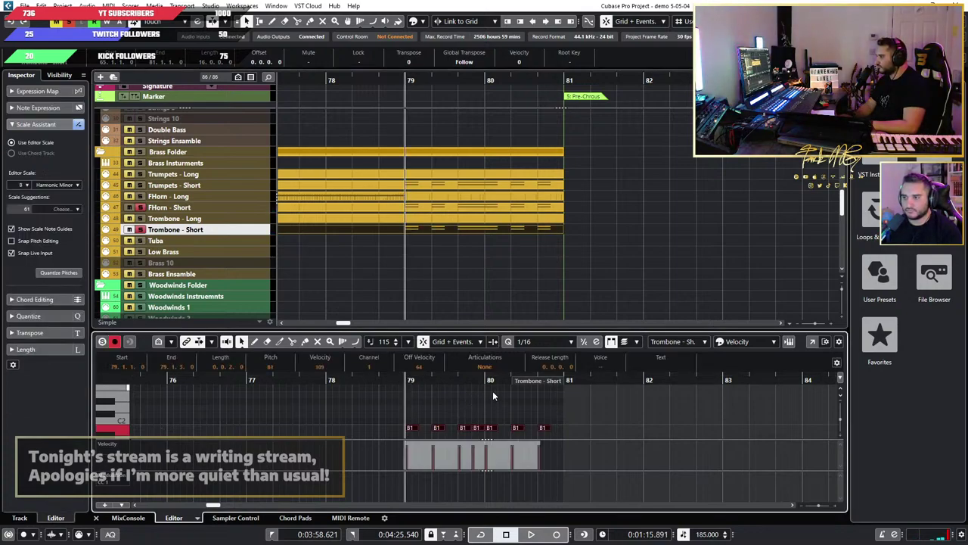
key(space)
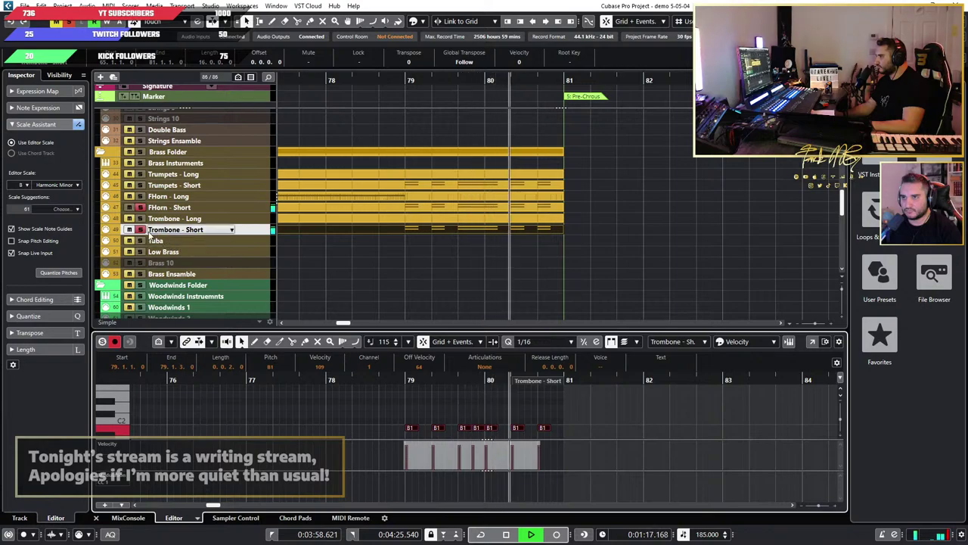
key(space)
Step: Show the brass channels in the mixer and play back the soloed short horns and trombones from about bar 77
scroll(469, 239, down, 7)
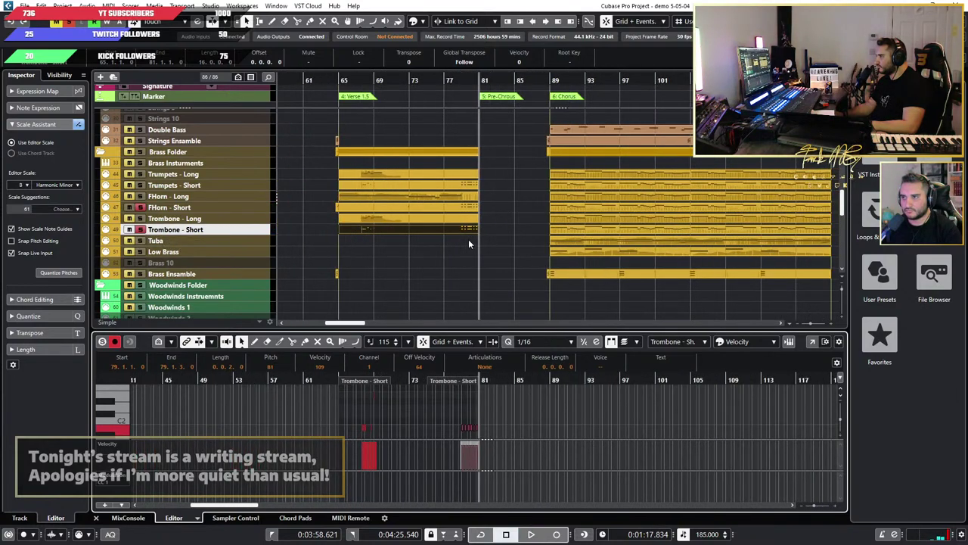
scroll(468, 239, left, 5)
click(128, 518)
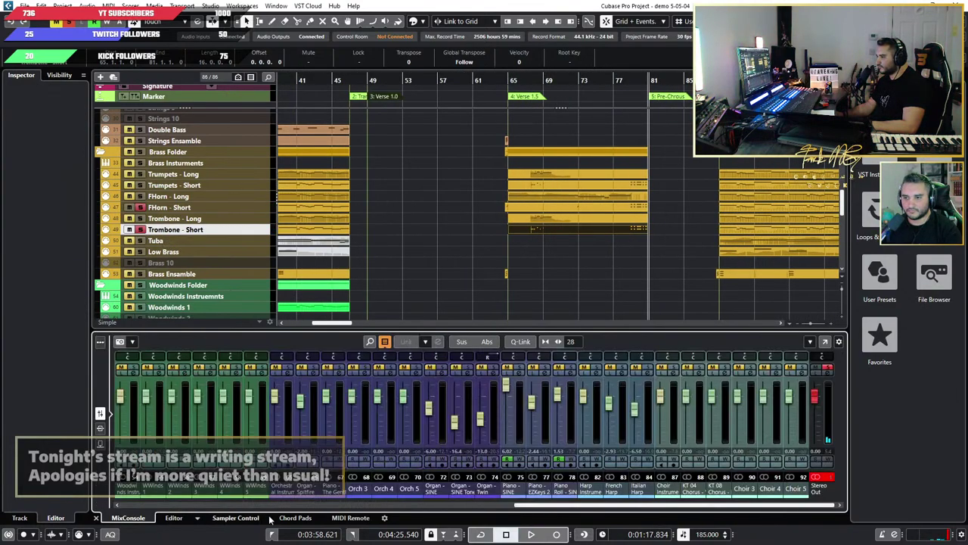
drag(544, 509, 250, 513)
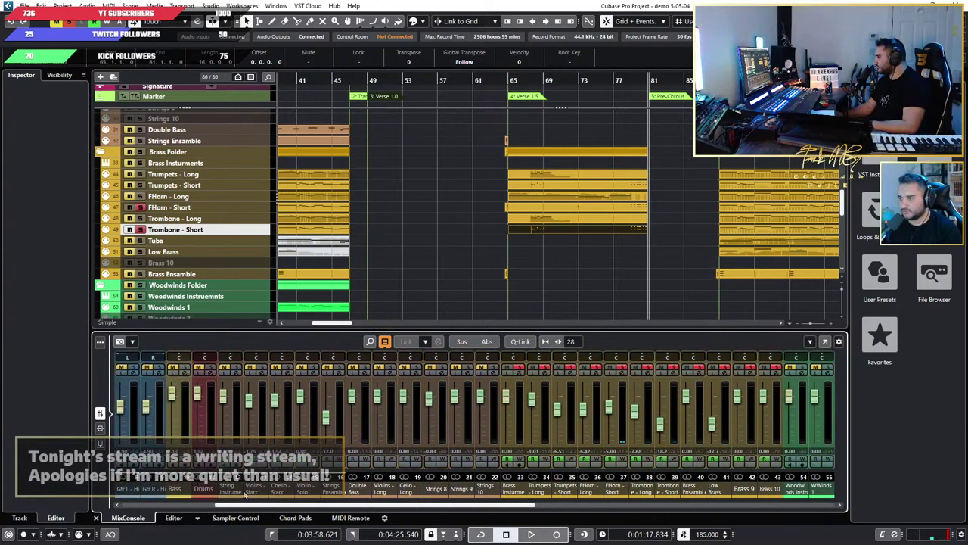
drag(245, 496, 275, 496)
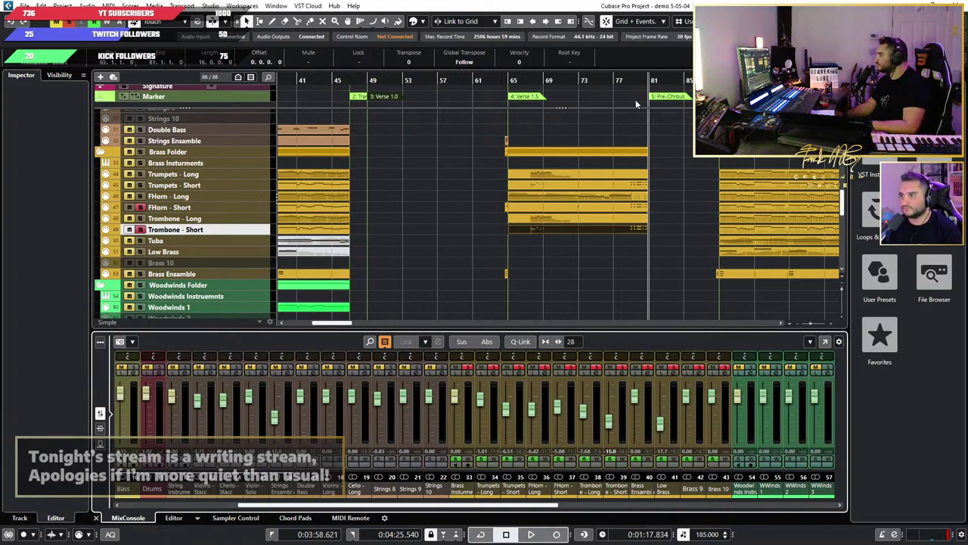
click(623, 81)
key(space)
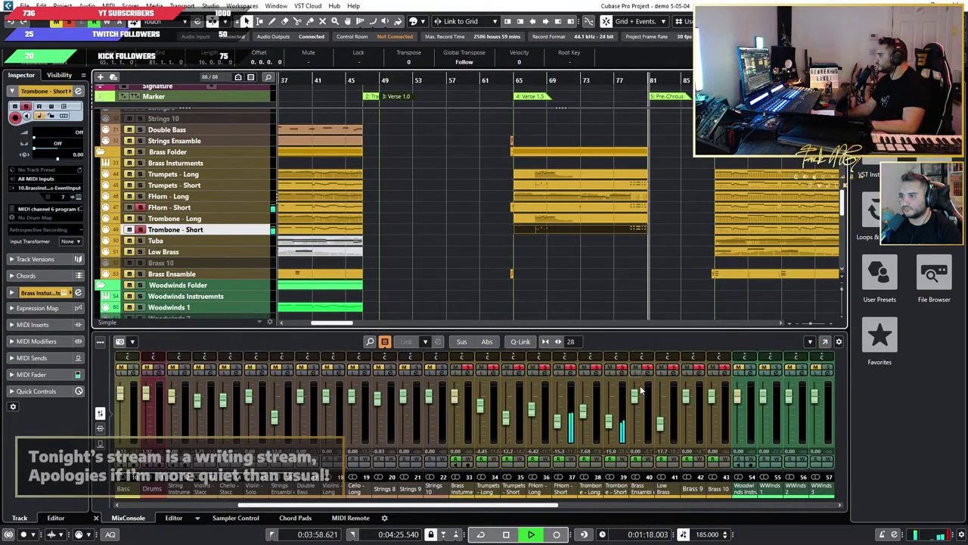
scroll(649, 246, up, 6)
scroll(642, 246, down, 4)
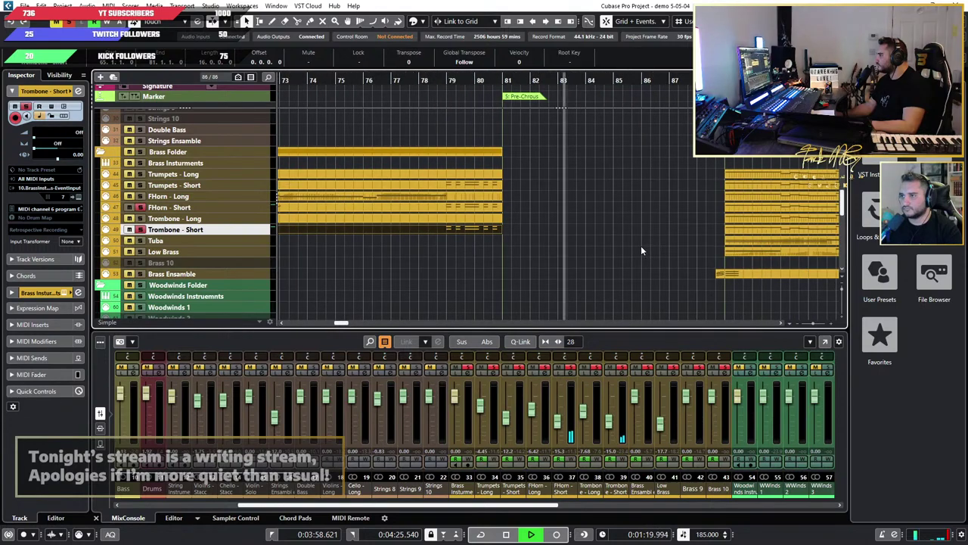
key(space)
Step: Look through the string, brass, organ, piano, harp and choir tracks for parts in bars 79 and 80
scroll(589, 246, down, 3)
scroll(510, 247, up, 1)
scroll(500, 242, up, 3)
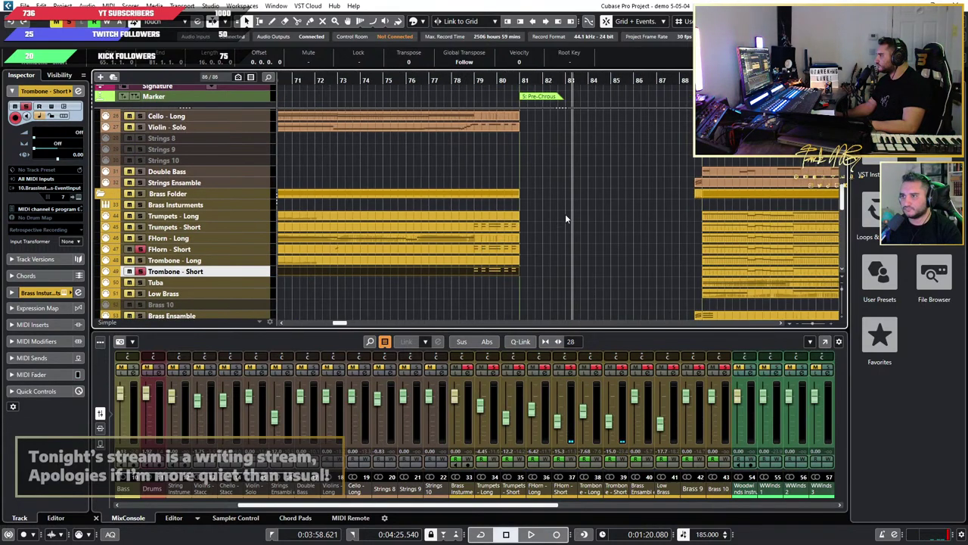
scroll(537, 221, down, 3)
scroll(571, 227, left, 2)
scroll(649, 236, up, 4)
scroll(559, 203, up, 2)
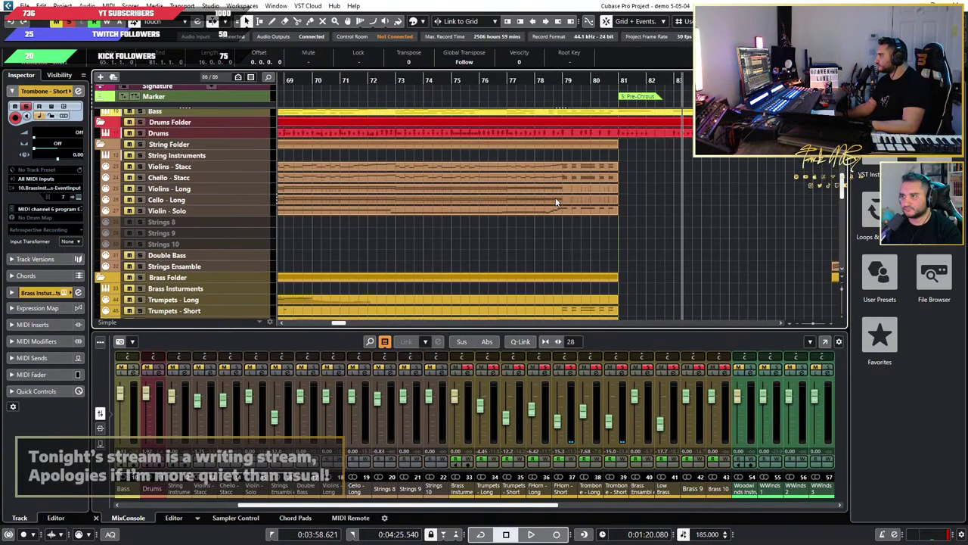
scroll(560, 181, down, 6)
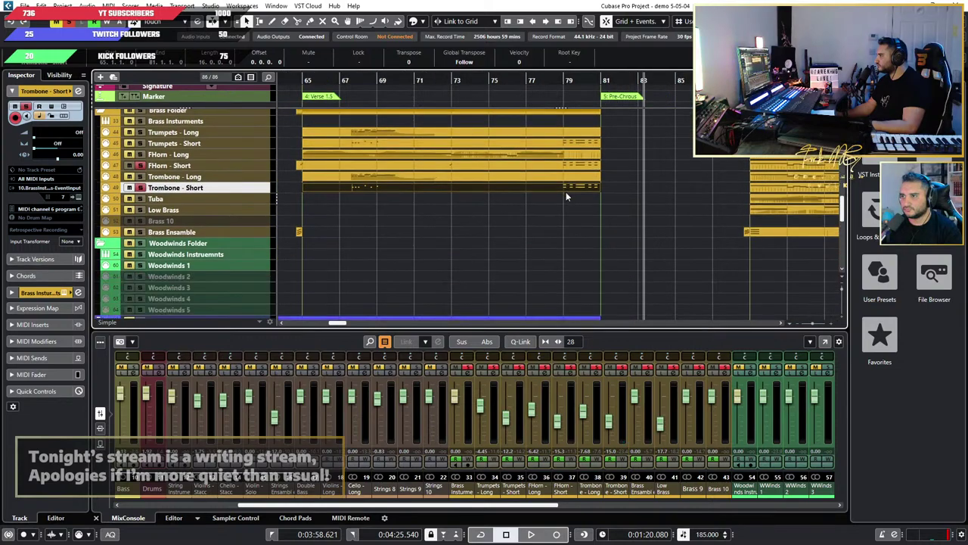
scroll(566, 193, down, 3)
scroll(525, 197, down, 3)
scroll(525, 216, down, 5)
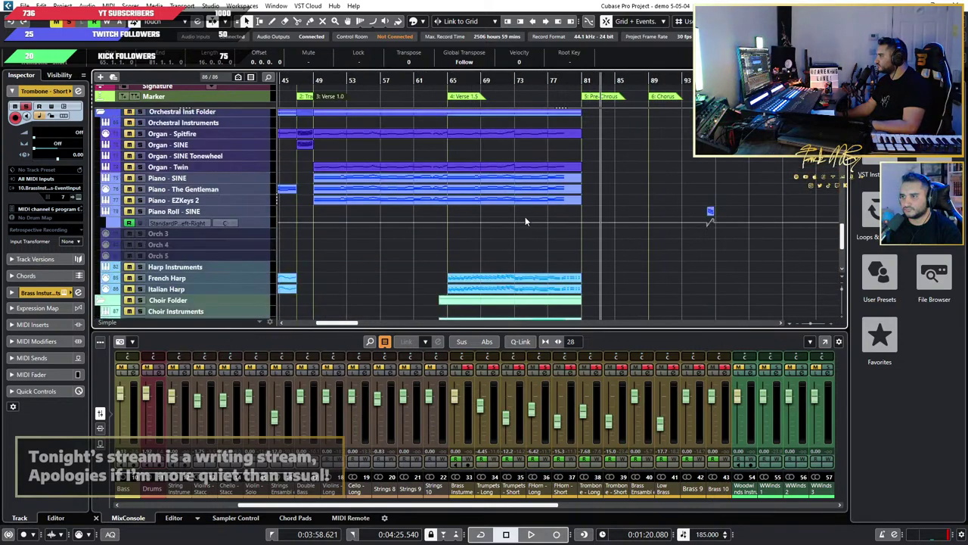
scroll(527, 221, down, 2)
Step: Move the playback cursor to bar 64, clear all mutes and solos, and solo only the Choir Folder
drag(469, 83, 467, 249)
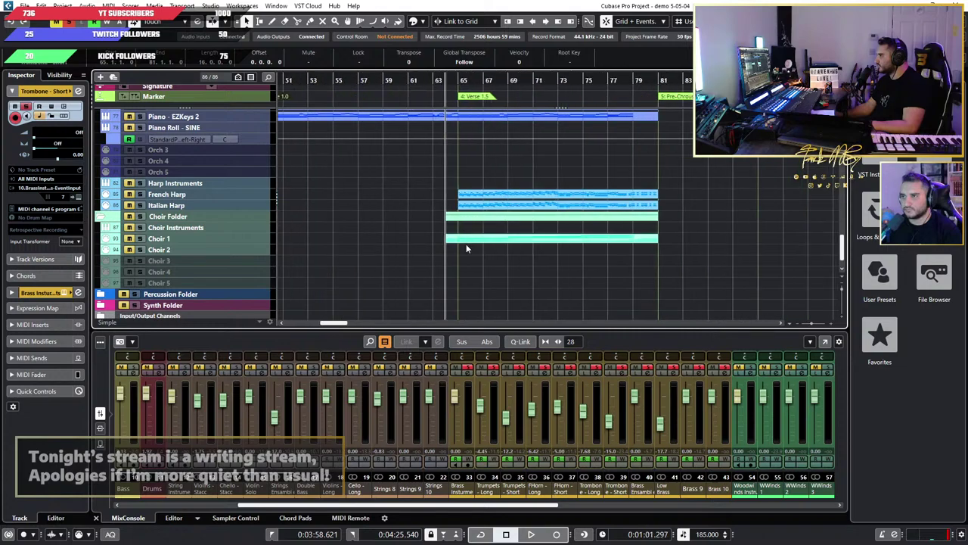
click(140, 238)
click(140, 216)
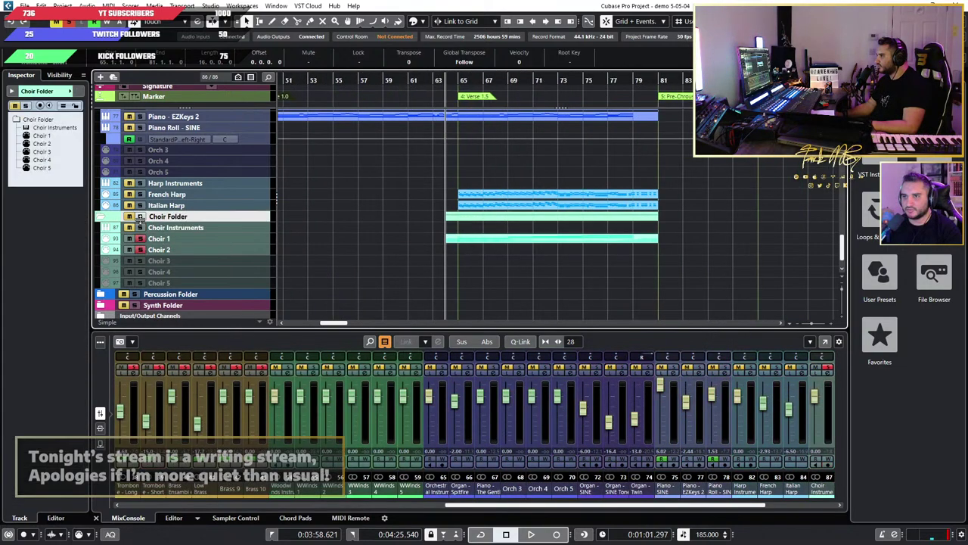
click(56, 22)
click(68, 22)
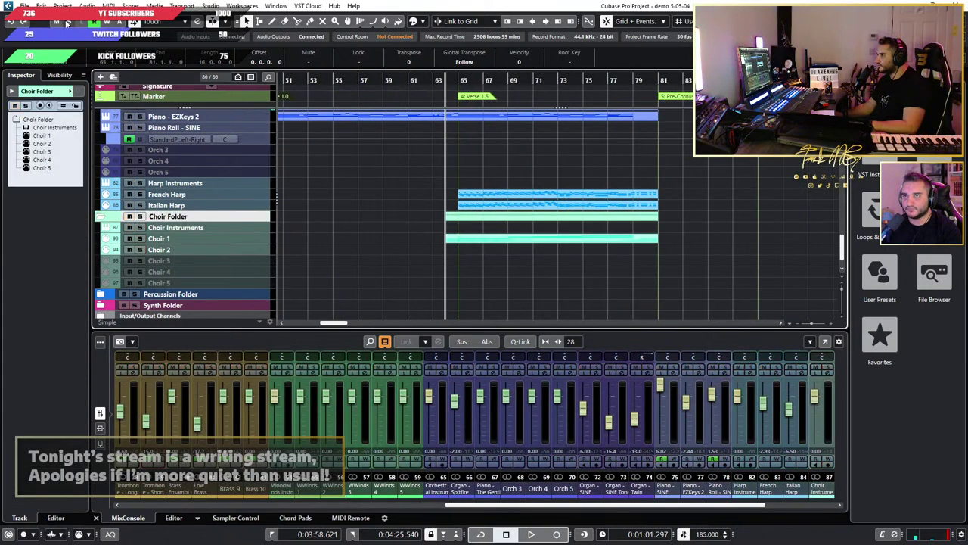
click(140, 217)
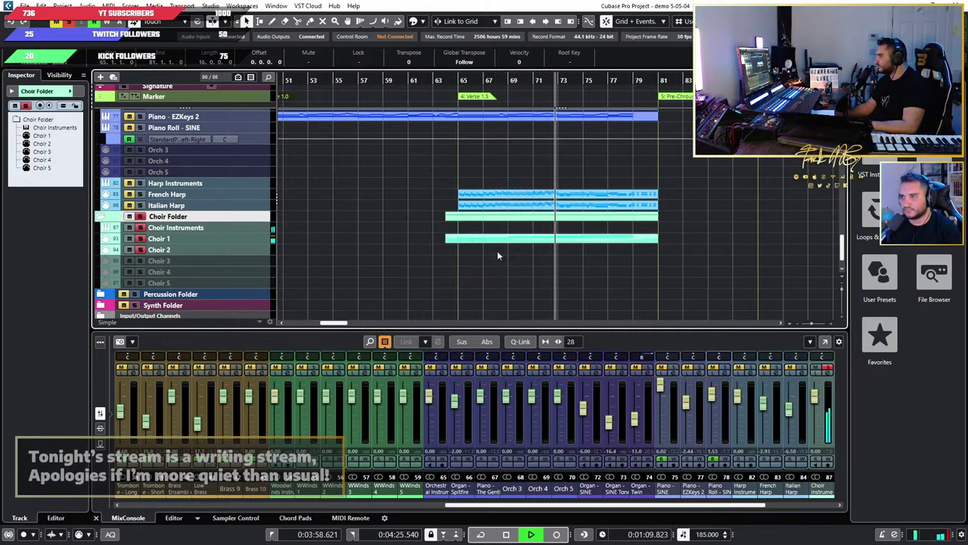
Step: Open the Choir 1 part in the note editor during playback, stop in bar 79, and enlarge the editor area
click(519, 240)
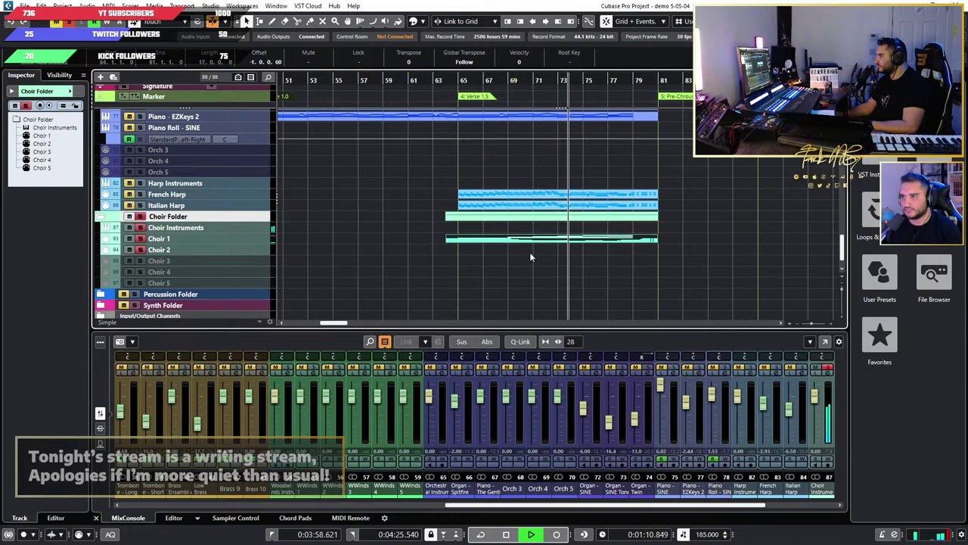
click(174, 518)
scroll(648, 441, up, 3)
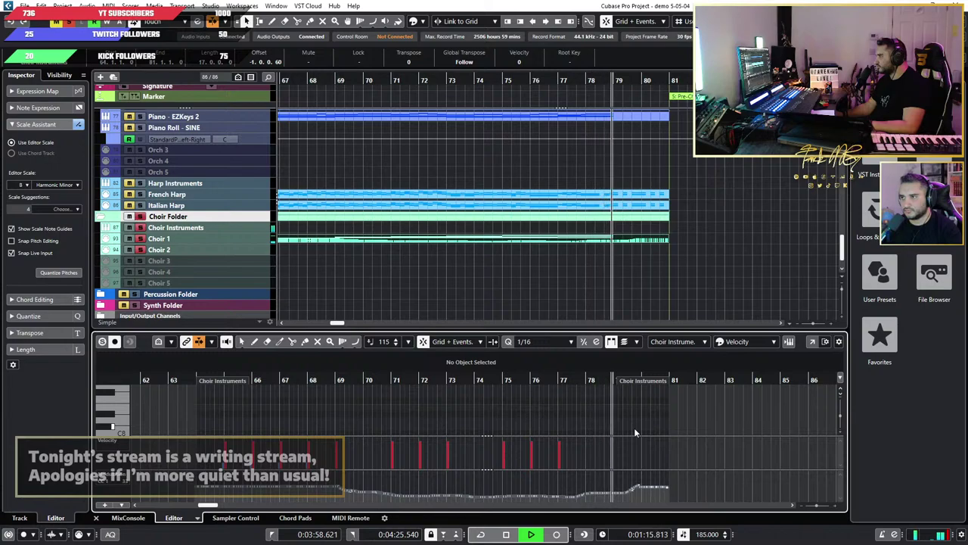
key(space)
scroll(634, 428, up, 2)
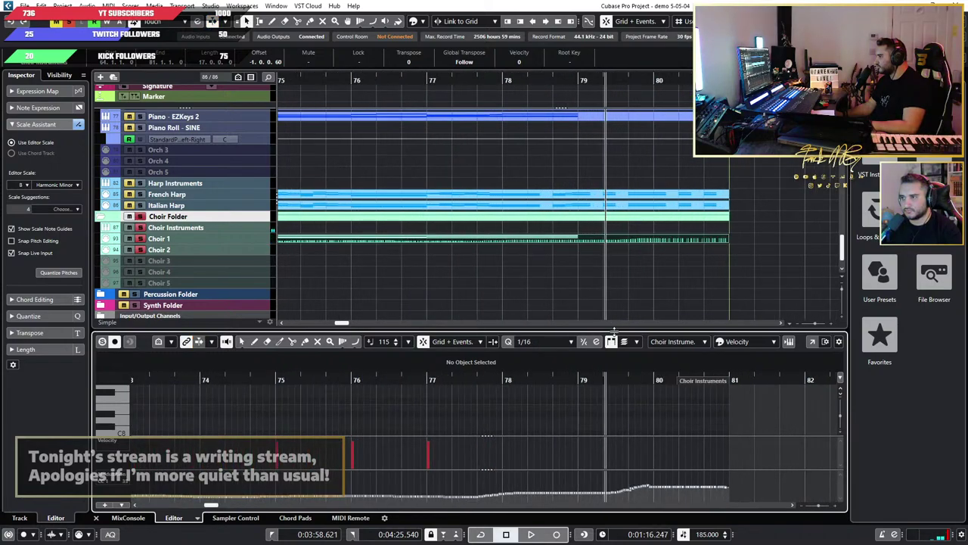
mouse_move(614, 331)
mouse_down()
mouse_move(614, 159)
mouse_move(616, 322)
mouse_up()
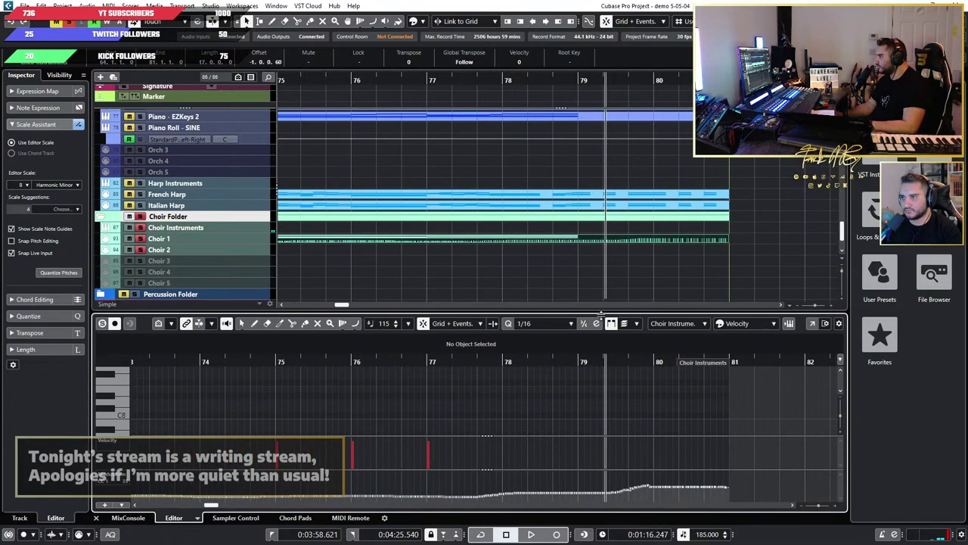
Step: Copy the B hits in bars 79–80 of the French Harp part and place the playback cursor at bar 79
click(647, 195)
scroll(707, 398, down, 2)
scroll(730, 396, down, 1)
drag(754, 417, 639, 393)
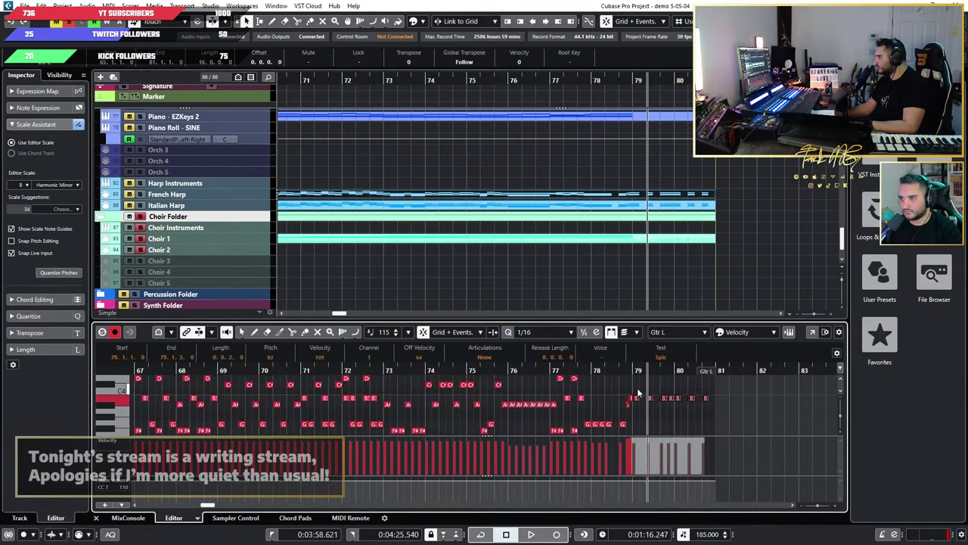
key(h)
key(h)
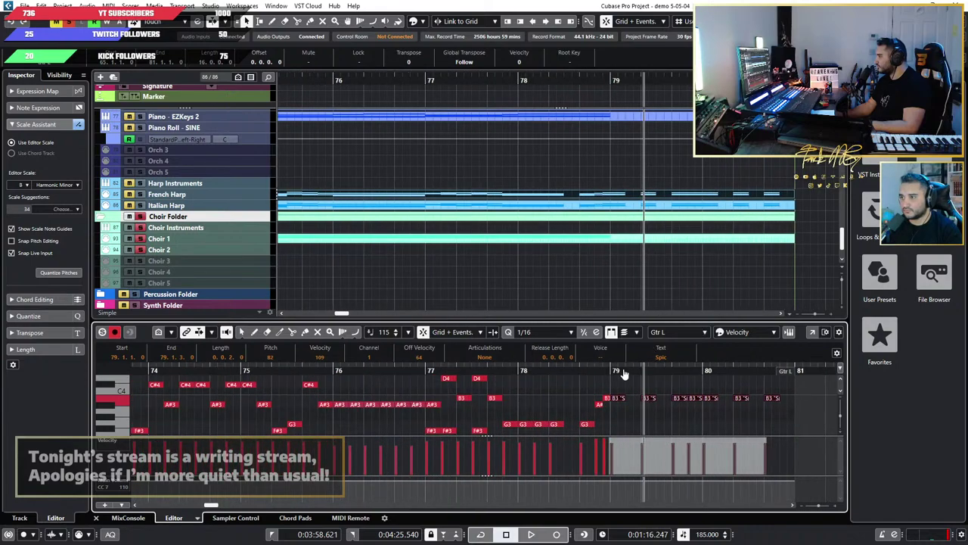
drag(616, 371, 600, 387)
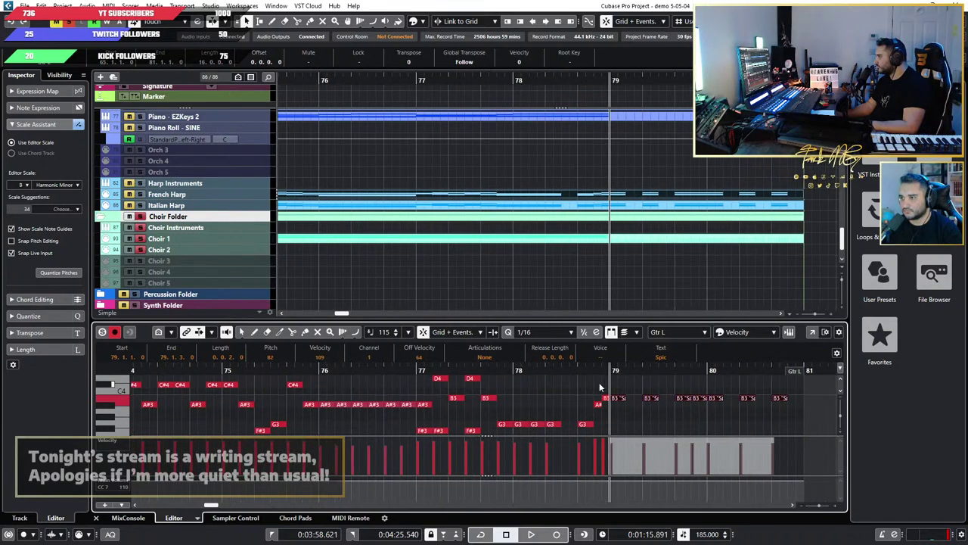
Step: Paste the copied hits into the Choir 1 part at bar 79
click(629, 241)
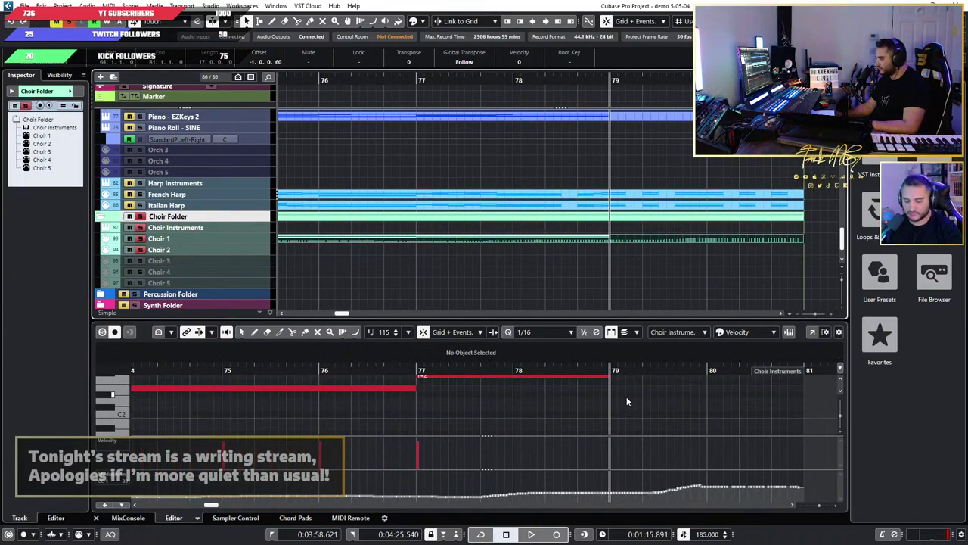
key(ctrl+v)
key(ctrl+z)
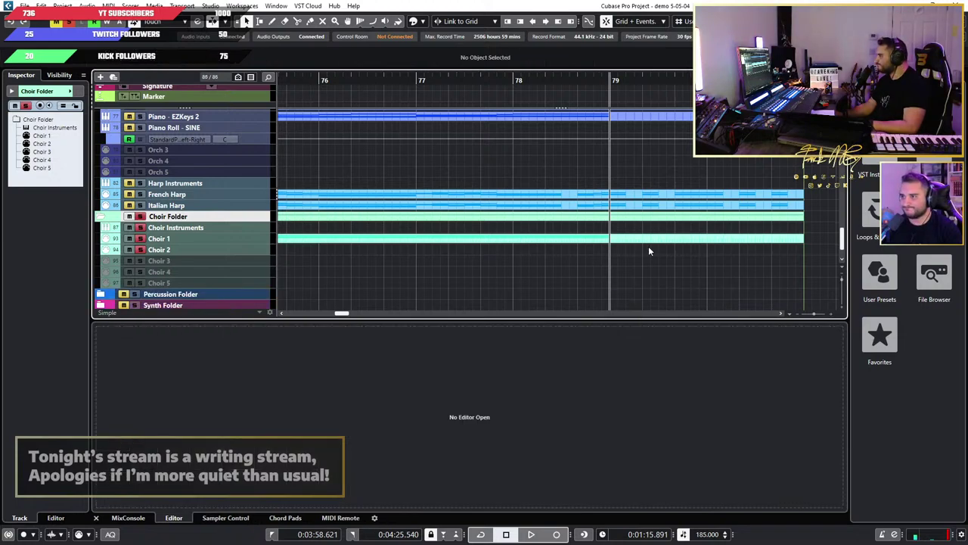
click(655, 365)
key(ctrl+v)
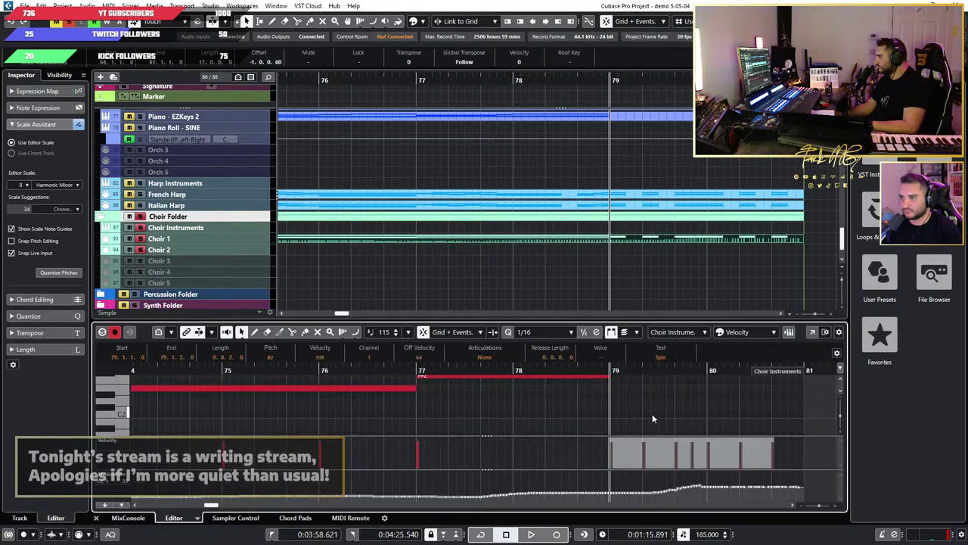
scroll(632, 419, up, 3)
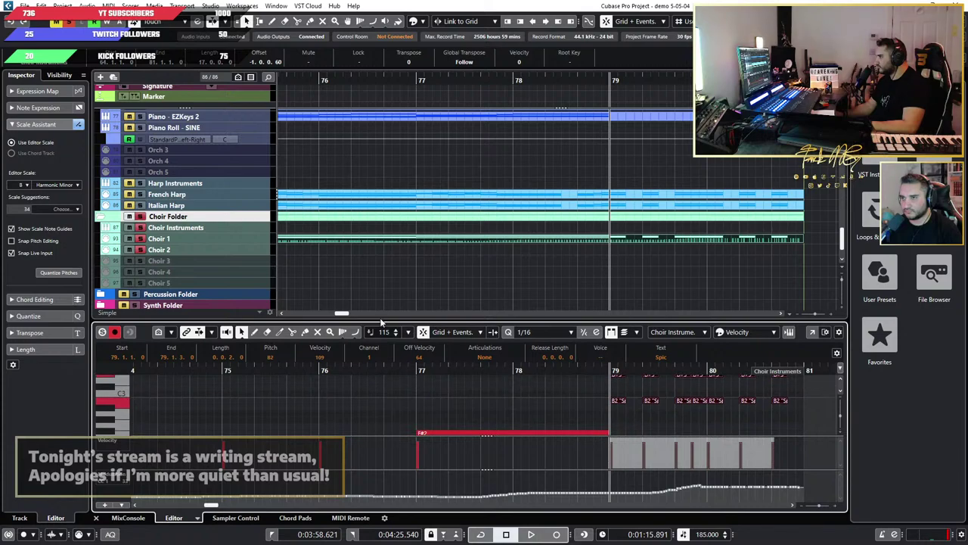
Step: Play back the pasted Choir 1 hits from bar 79 and look through their pitches across the octaves
key(space)
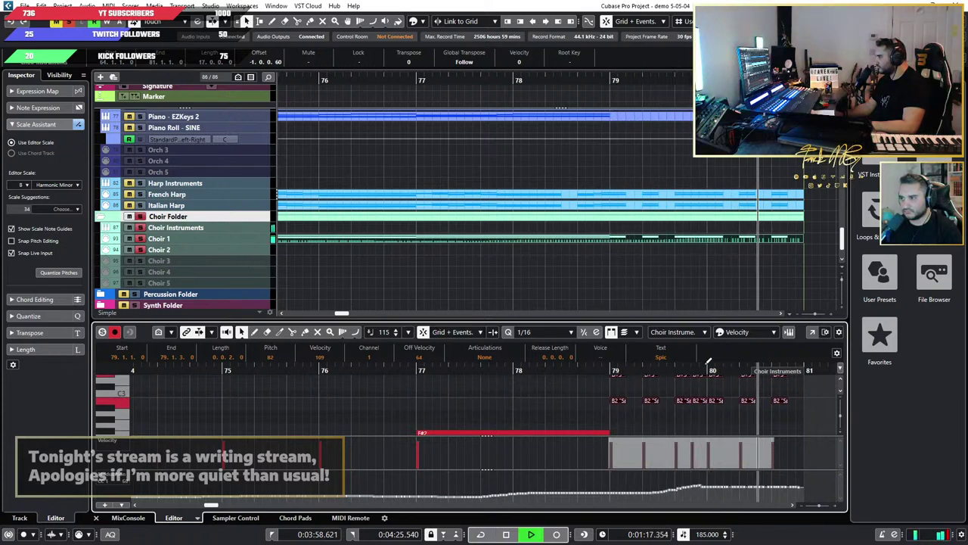
key(space)
key(g)
scroll(329, 409, up, 3)
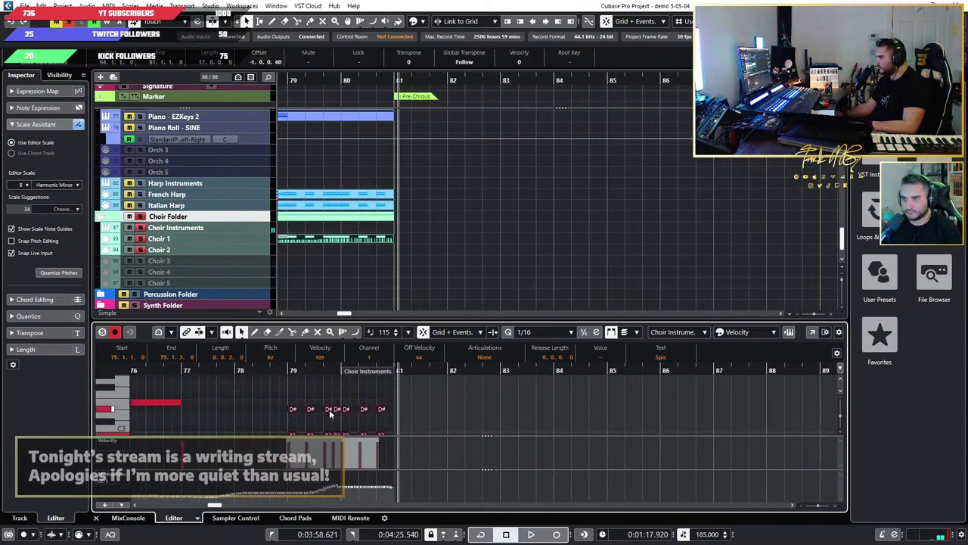
scroll(329, 409, down, 4)
scroll(329, 410, up, 4)
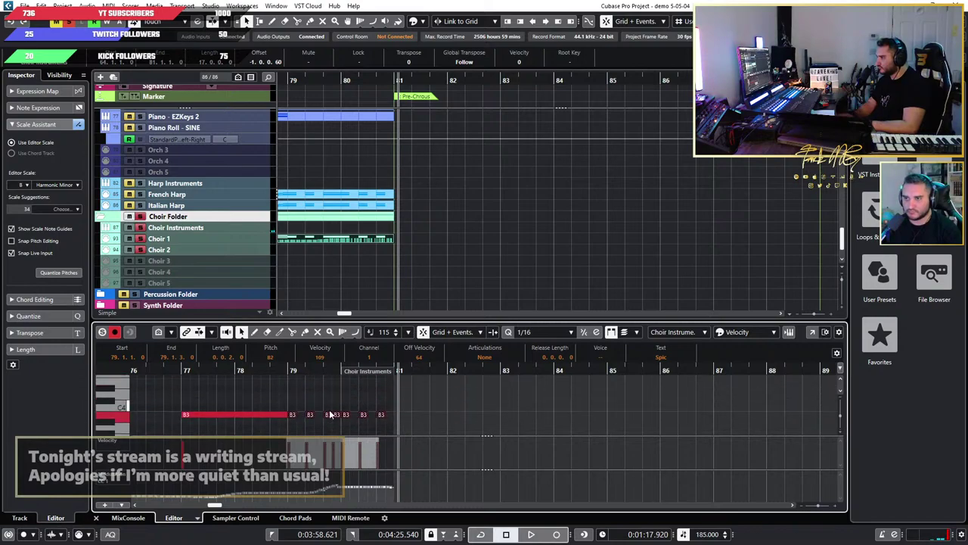
scroll(329, 414, up, 3)
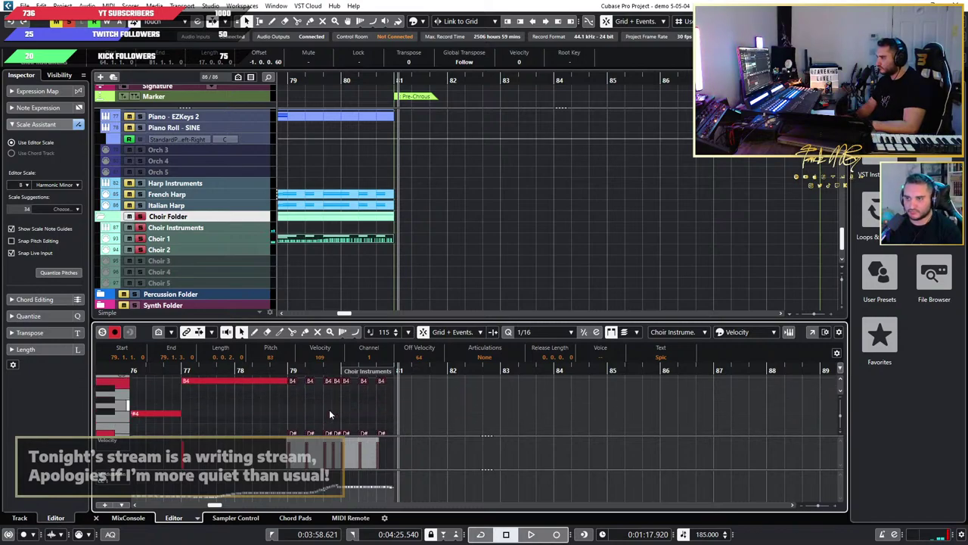
Step: Play back the soloed choir from bar 77 and compare the hits with the sustained notes before them
click(184, 371)
key(space)
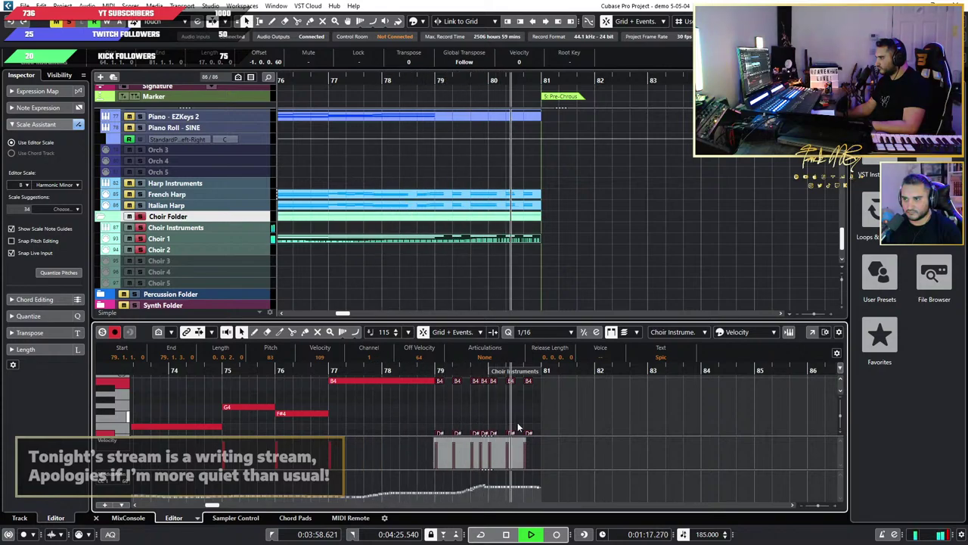
scroll(546, 421, down, 2)
scroll(546, 421, down, 3)
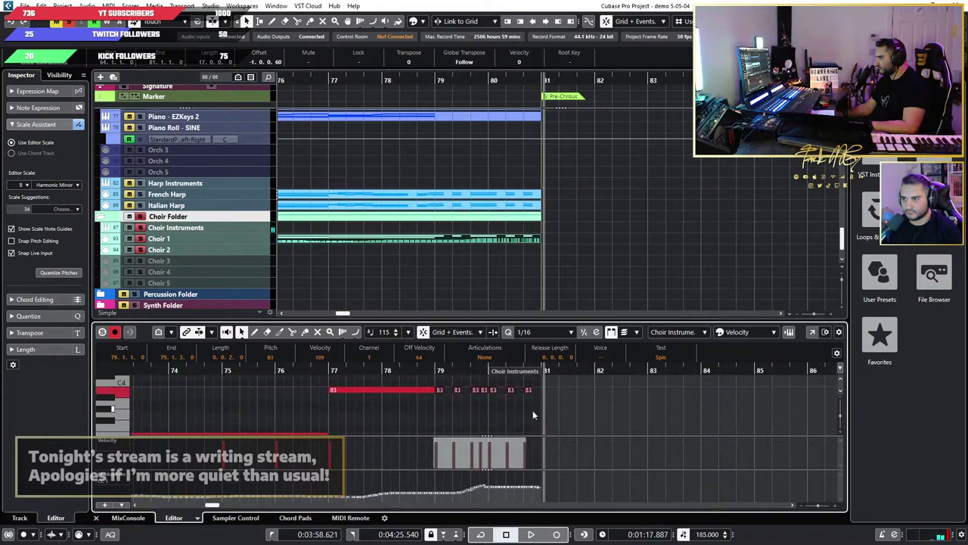
scroll(532, 410, up, 3)
scroll(476, 408, up, 2)
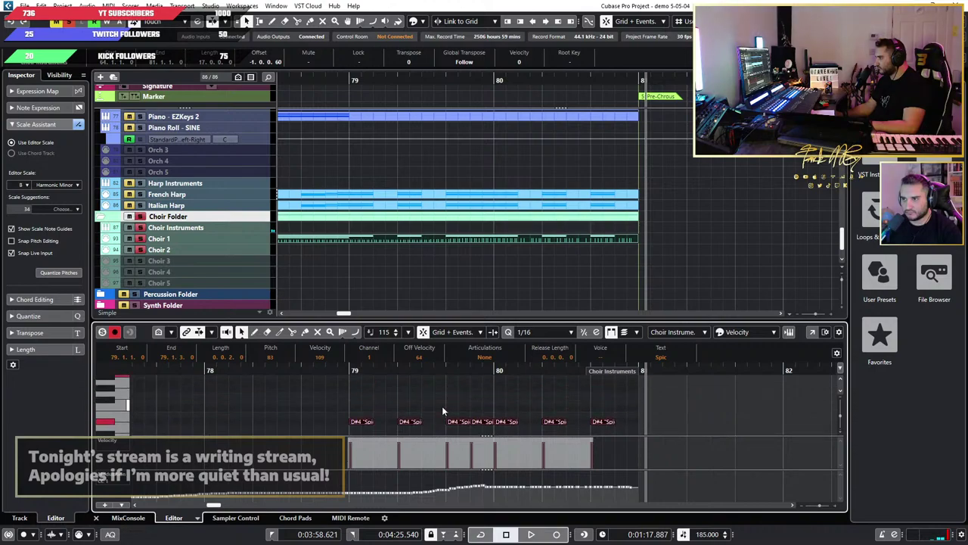
Step: Replay the choir hits from the start of bar 79 while checking their B and D# notes in each octave
click(346, 376)
scroll(446, 417, down, 2)
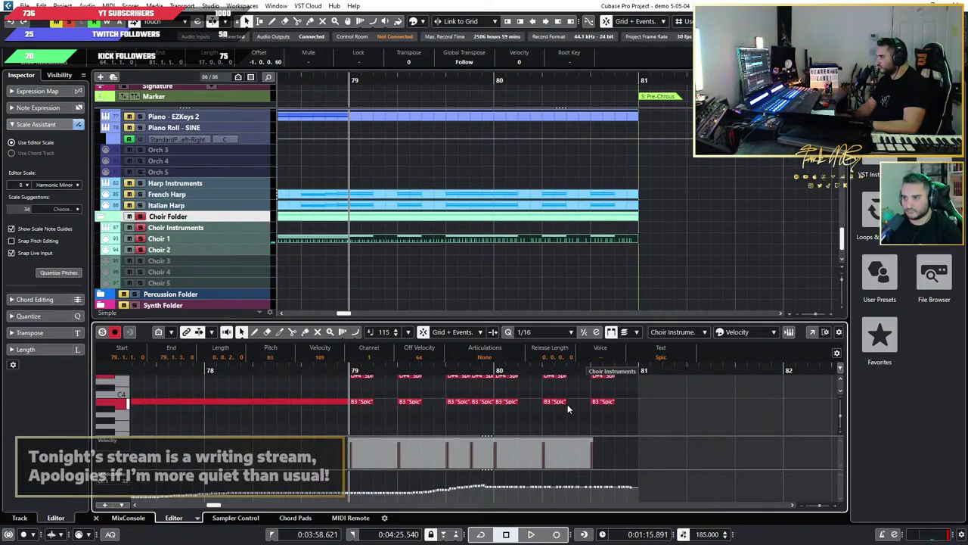
scroll(567, 404, down, 2)
key(space)
scroll(567, 404, up, 2)
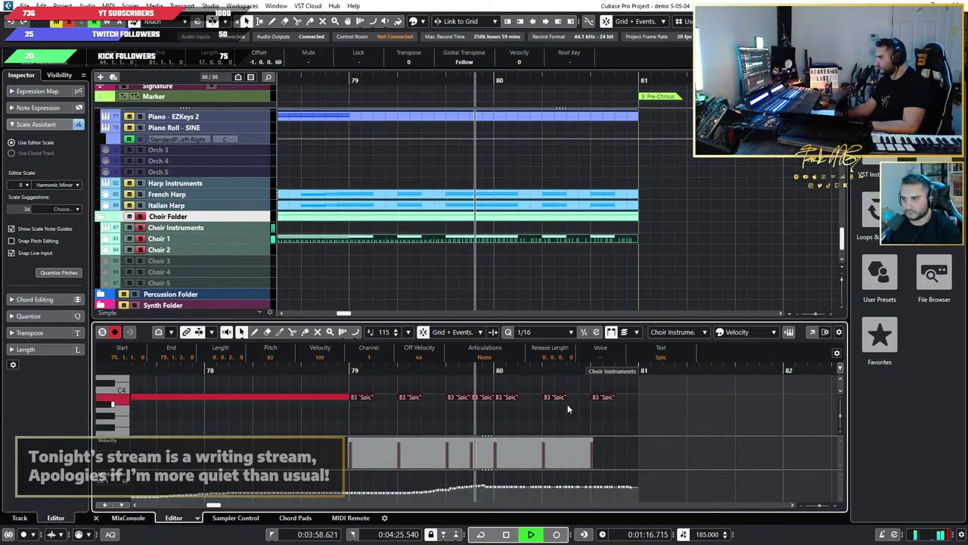
scroll(568, 404, down, 2)
key(space)
scroll(513, 413, up, 2)
scroll(513, 413, down, 2)
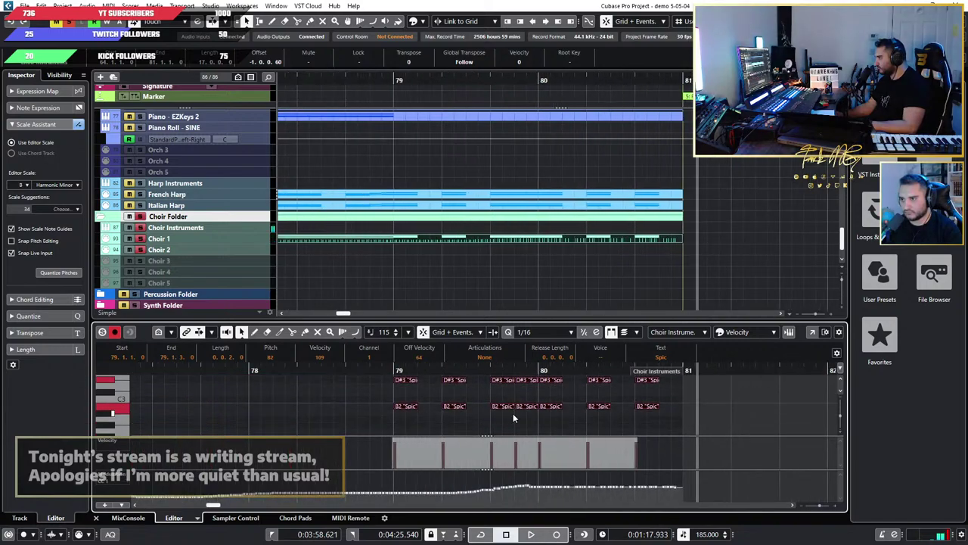
key(ctrl+a)
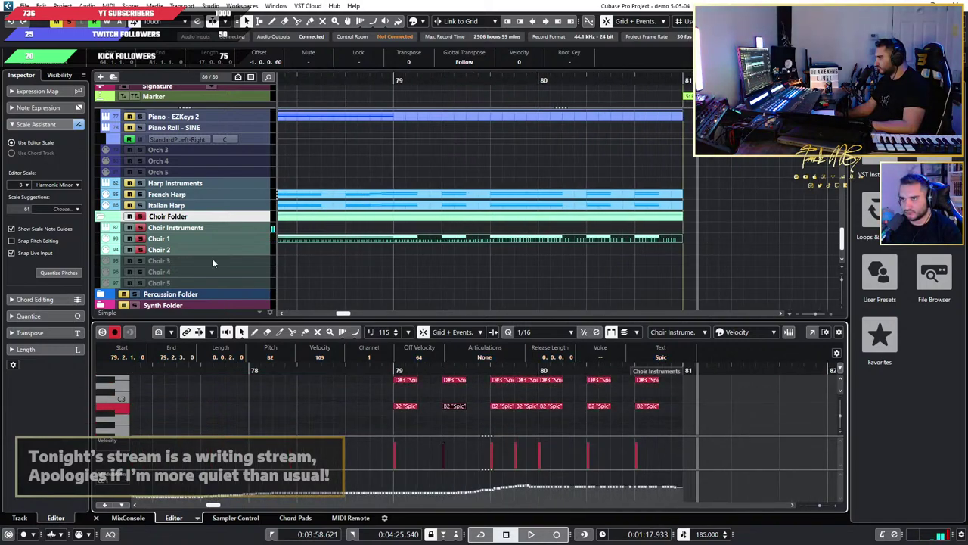
Step: Open the Choir 2 instrument, examine the syllables and MIDI channels of the women's and men's Chorus patches, and close it
click(233, 250)
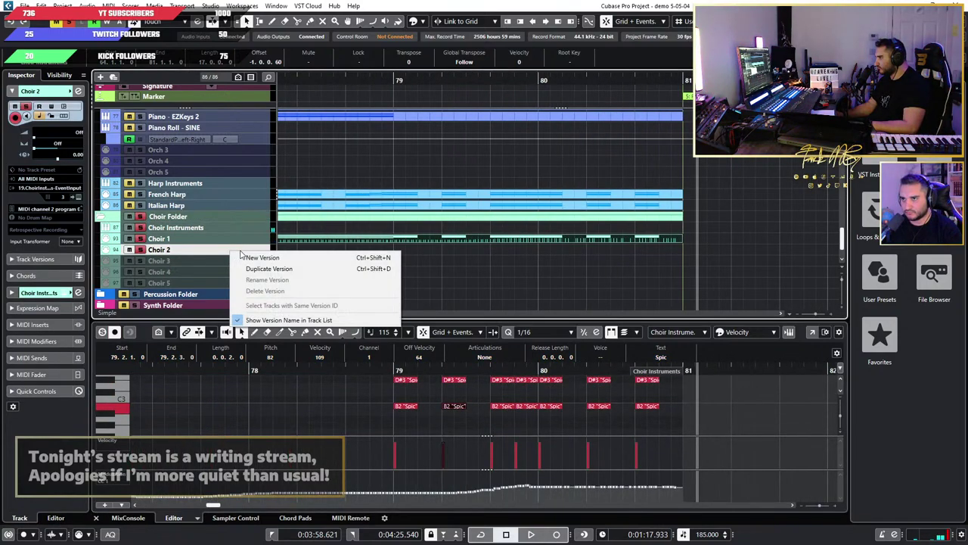
click(80, 204)
click(79, 198)
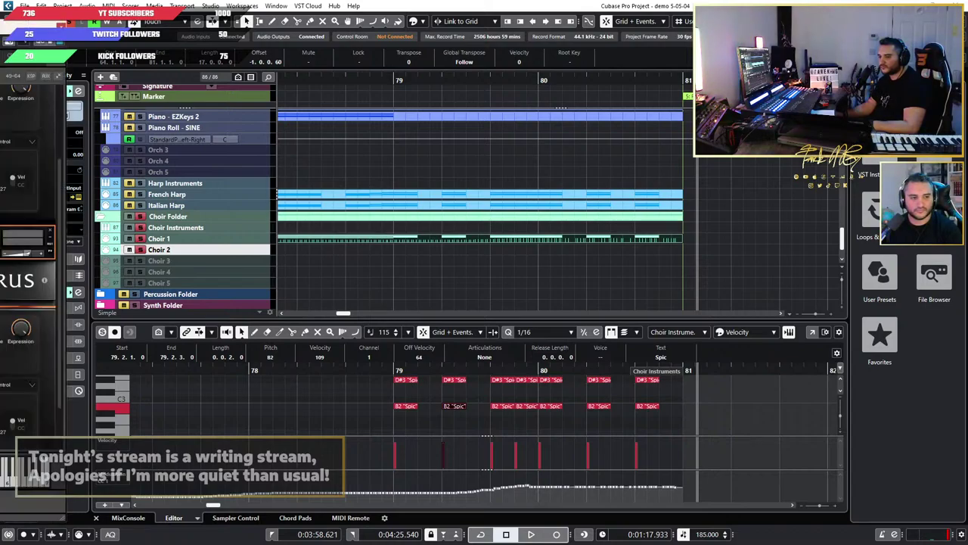
drag(0, 30, 351, 37)
scroll(426, 227, up, 3)
scroll(449, 239, up, 2)
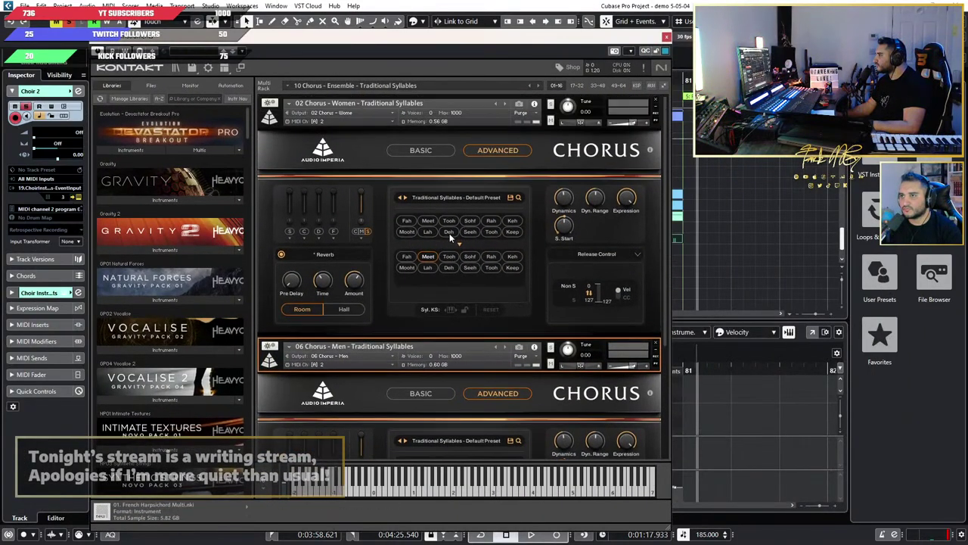
scroll(448, 236, down, 3)
scroll(446, 236, down, 2)
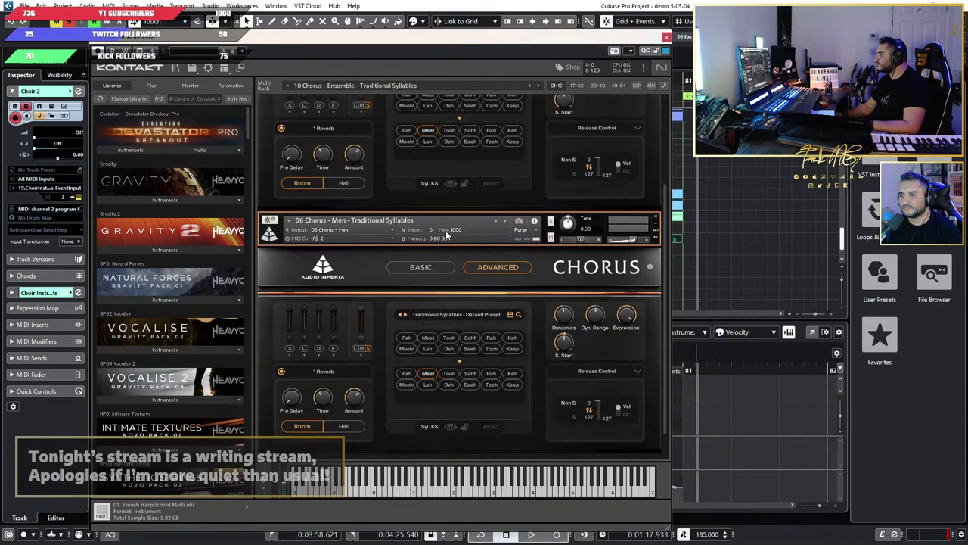
scroll(304, 185, up, 2)
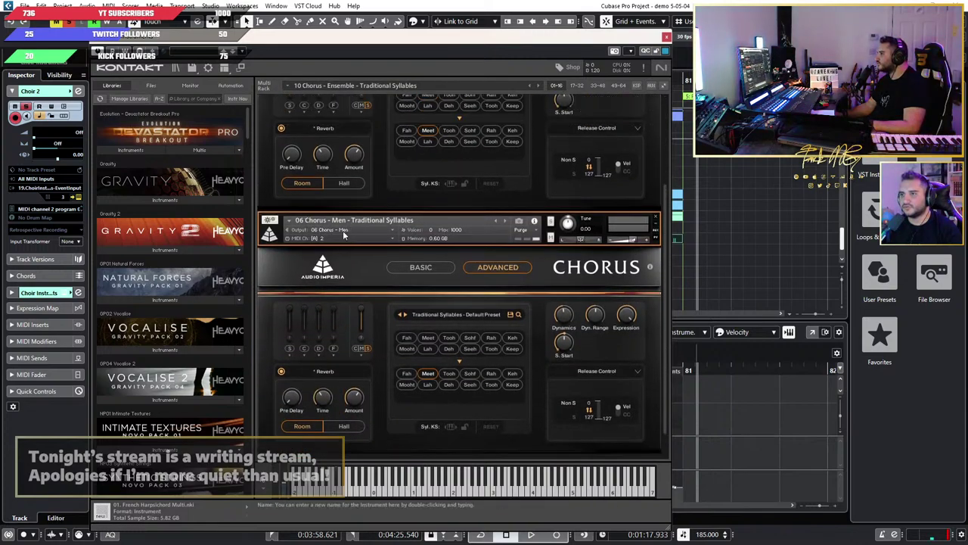
click(665, 38)
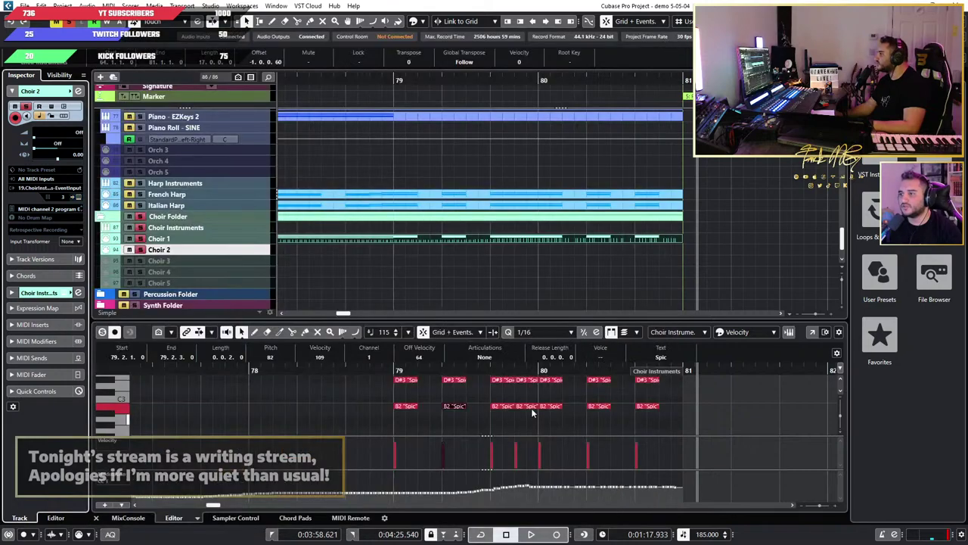
Step: Enlarge the note editor and play back the soloed choir from just before bar 64, following its low notes
scroll(462, 457, down, 8)
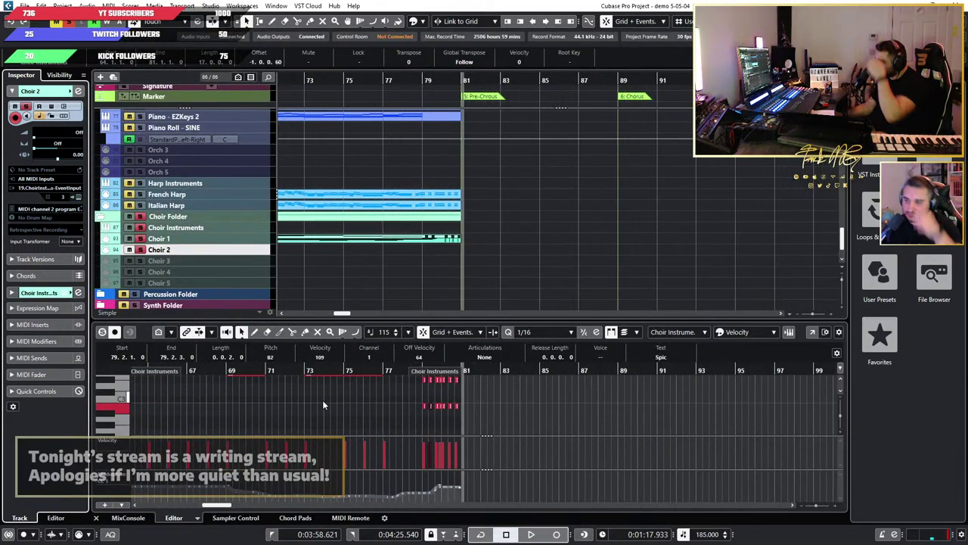
drag(408, 319, 408, 296)
scroll(410, 256, down, 4)
scroll(410, 256, left, 5)
scroll(550, 417, up, 5)
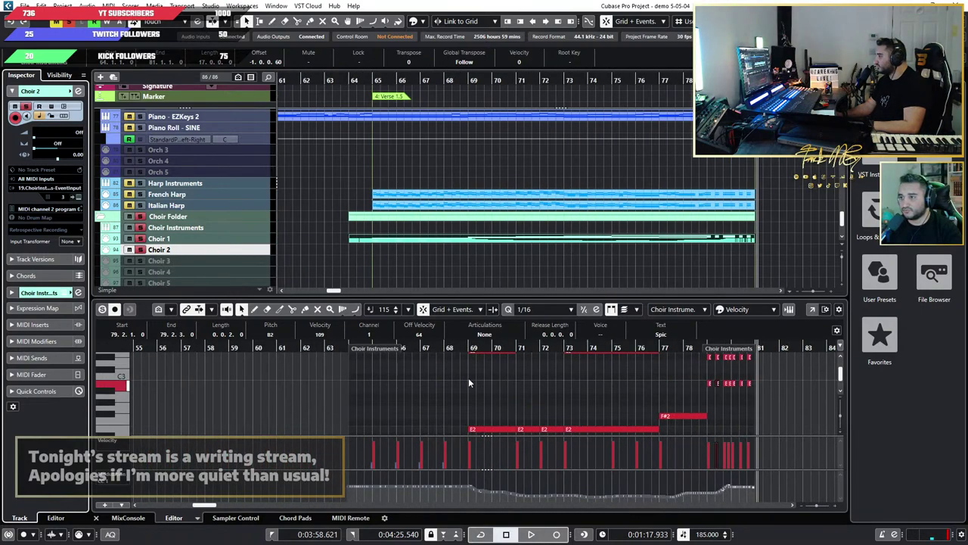
click(341, 348)
key(space)
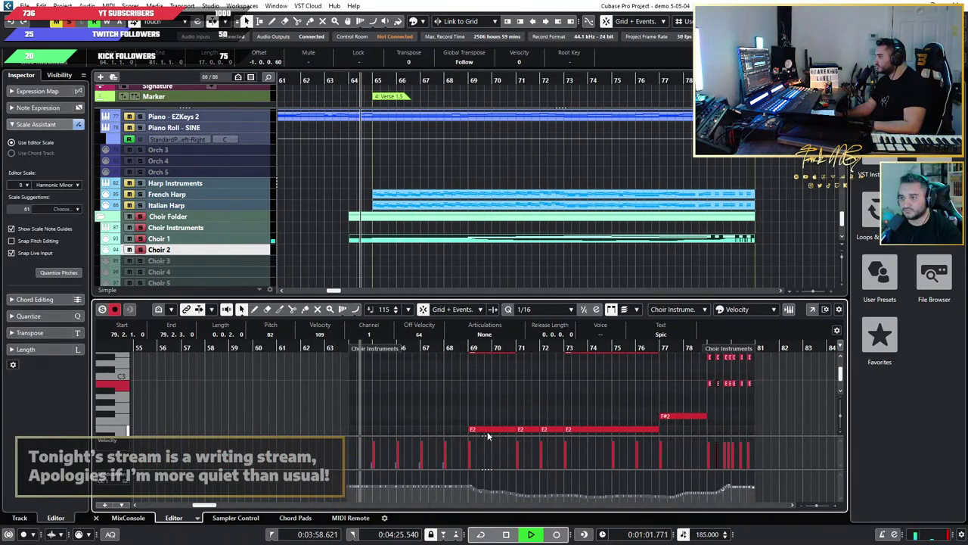
scroll(459, 399, down, 3)
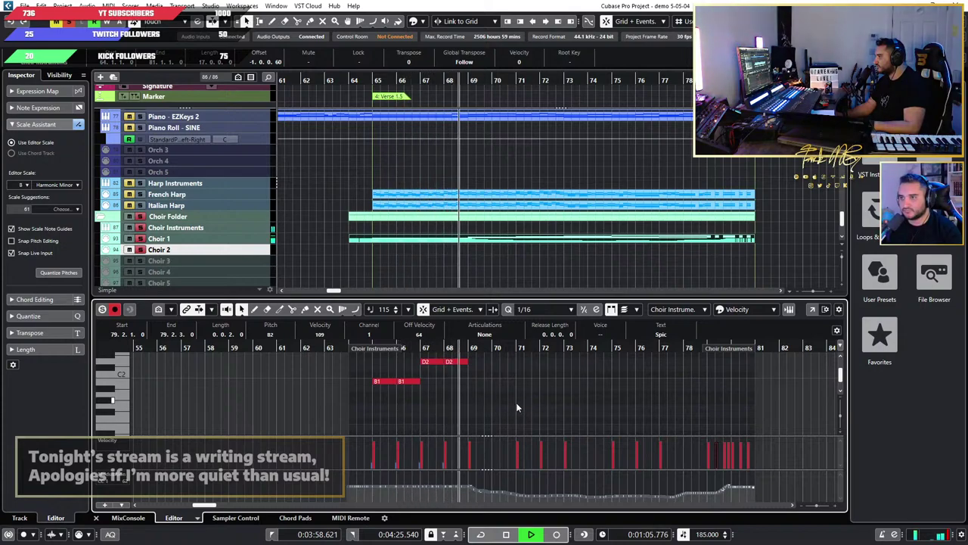
scroll(559, 406, up, 3)
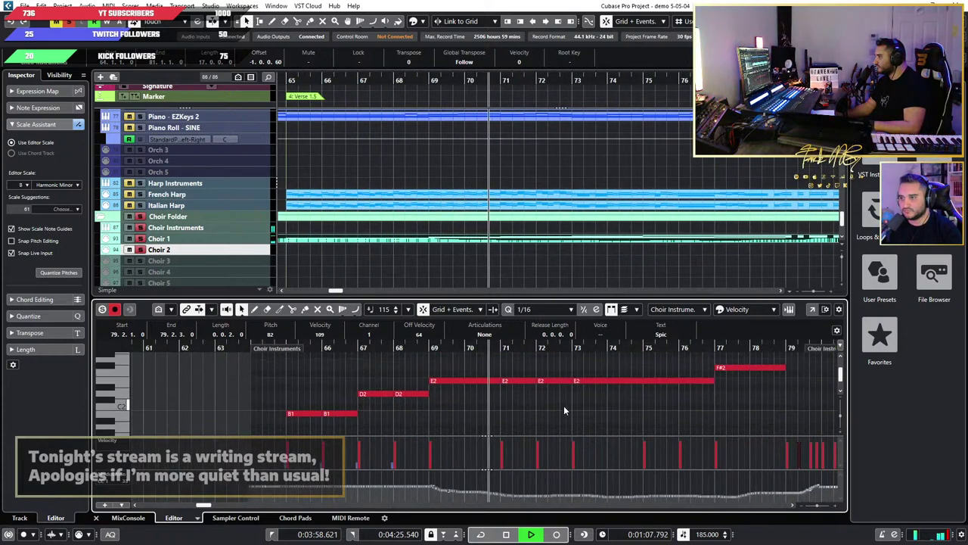
scroll(581, 408, up, 2)
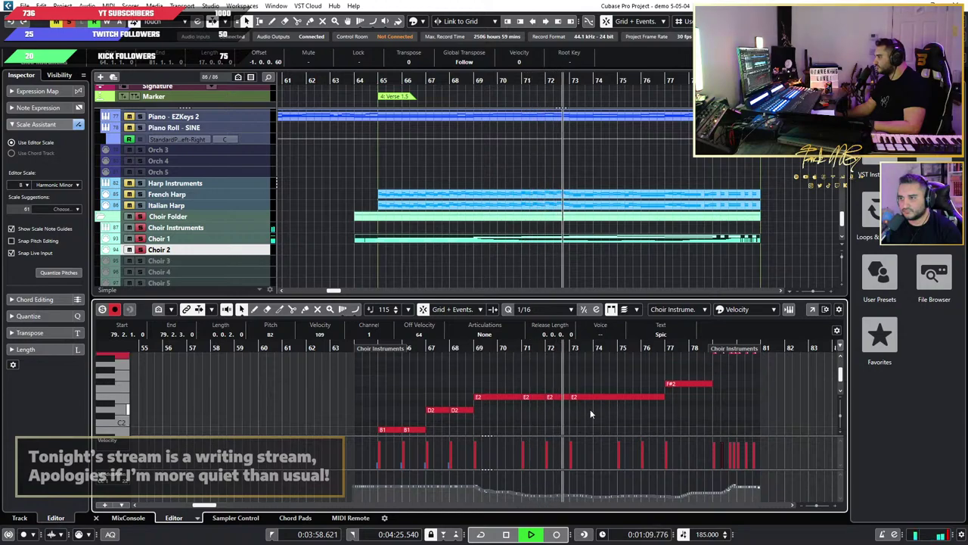
key(space)
Step: Move the playback cursor to bar 63, clear all mutes and solos, and play back the full arrangement into bar 70
click(336, 350)
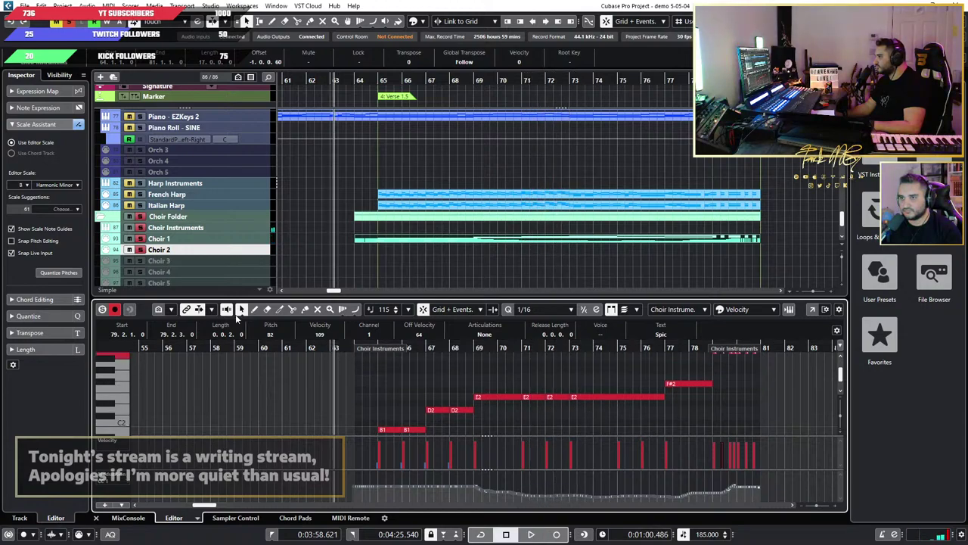
click(148, 253)
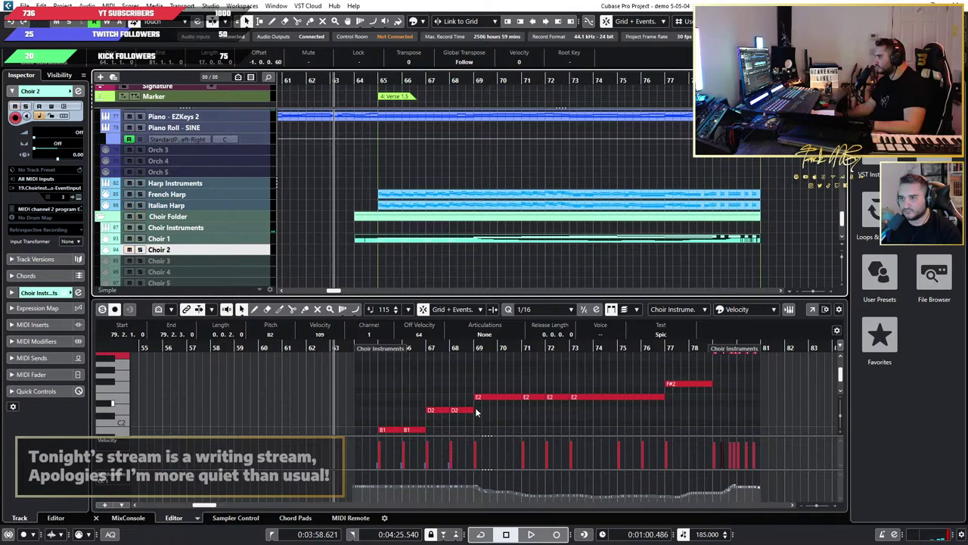
scroll(478, 413, up, 2)
key(space)
scroll(557, 425, down, 1)
scroll(583, 418, down, 1)
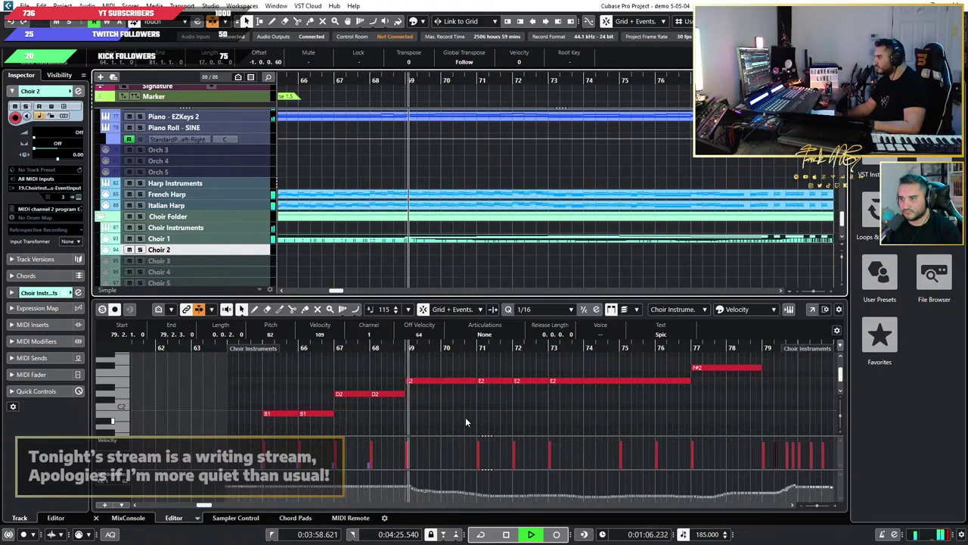
key(space)
Step: Split the choir's two-bar E2 and E3 notes that start at bar 69 at the beginning of bar 70
scroll(451, 410, up, 1)
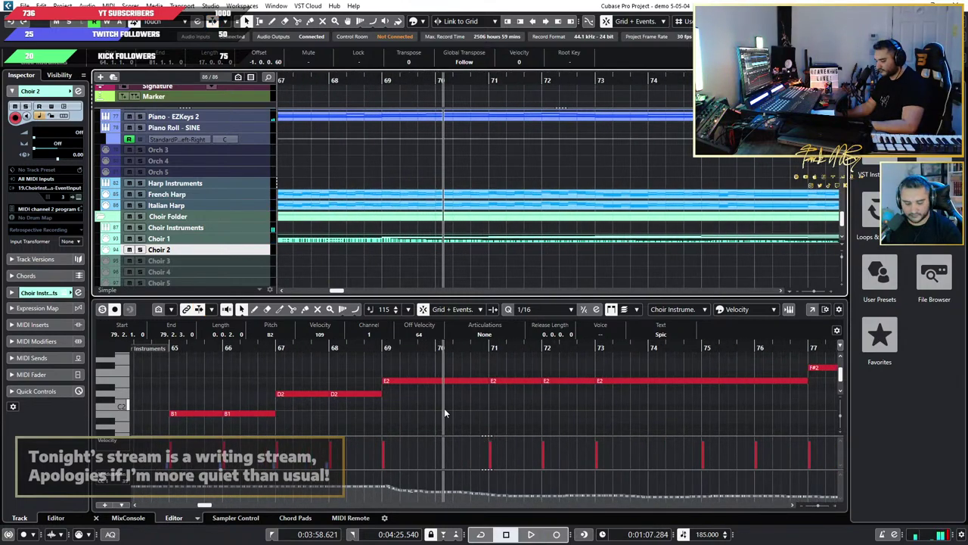
click(437, 382)
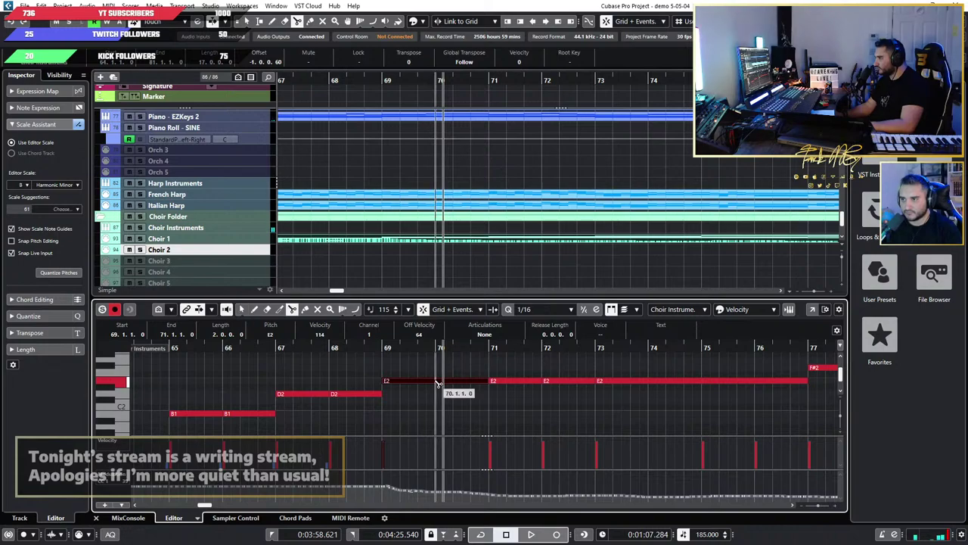
scroll(438, 378, up, 3)
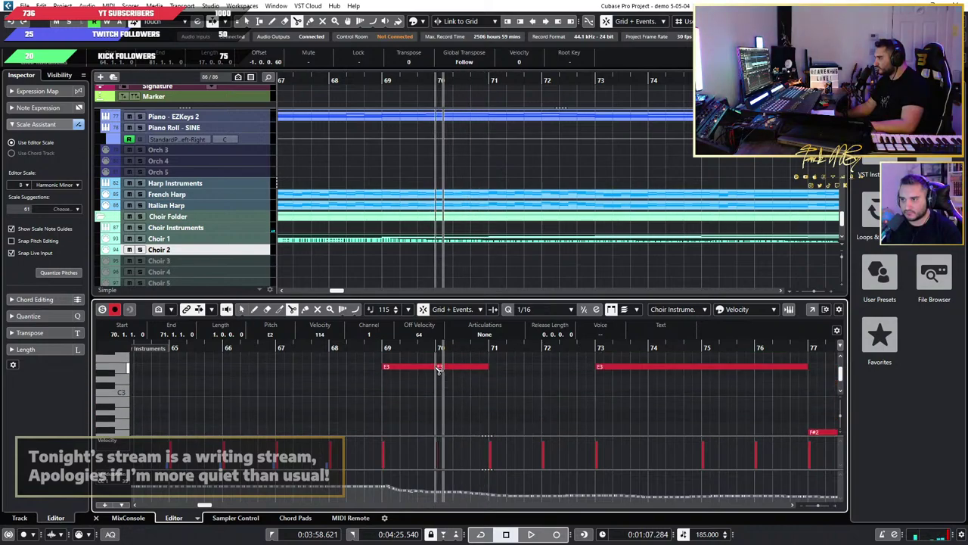
scroll(446, 382, down, 3)
scroll(535, 401, up, 3)
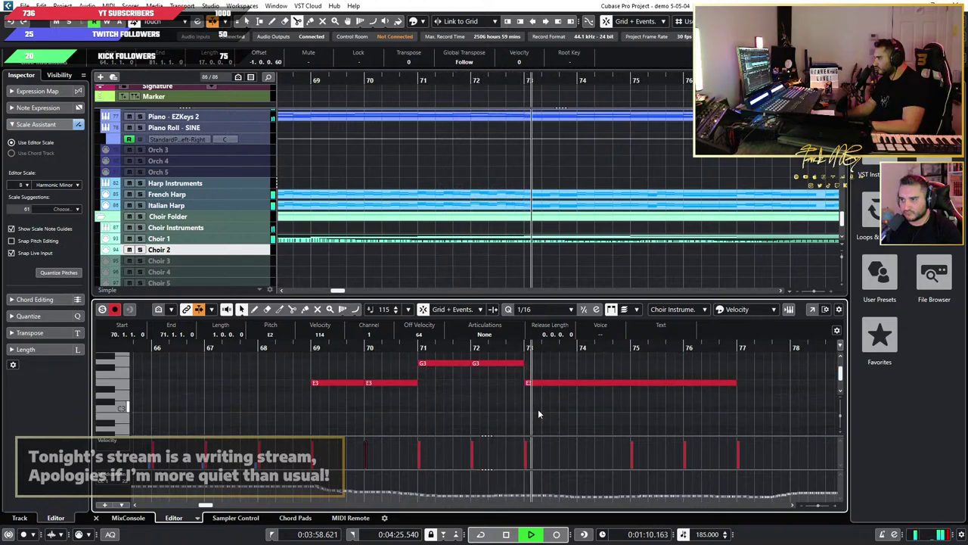
Step: Stop playback and split the choir's long E notes starting at bar 73 in each octave at bar 74
key(space)
scroll(492, 413, up, 3)
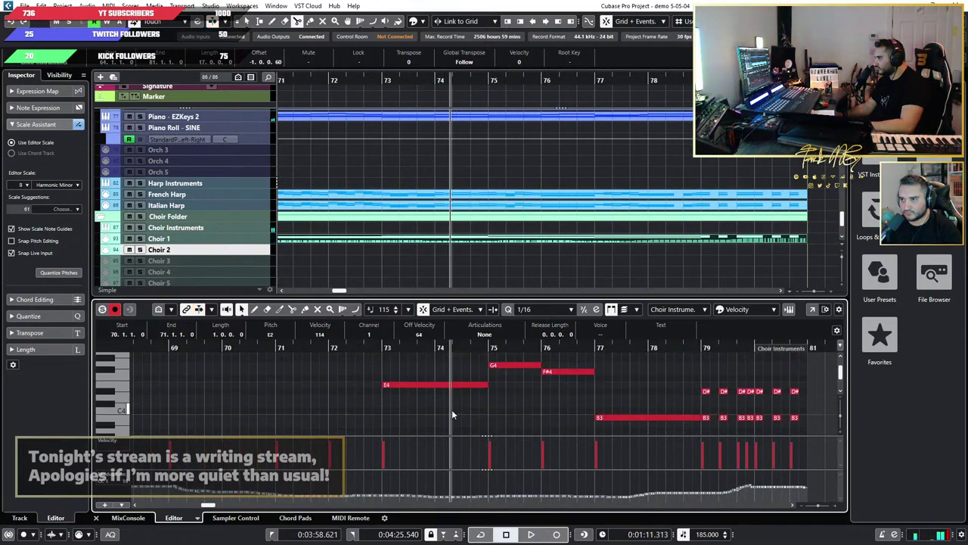
click(436, 393)
scroll(439, 401, down, 5)
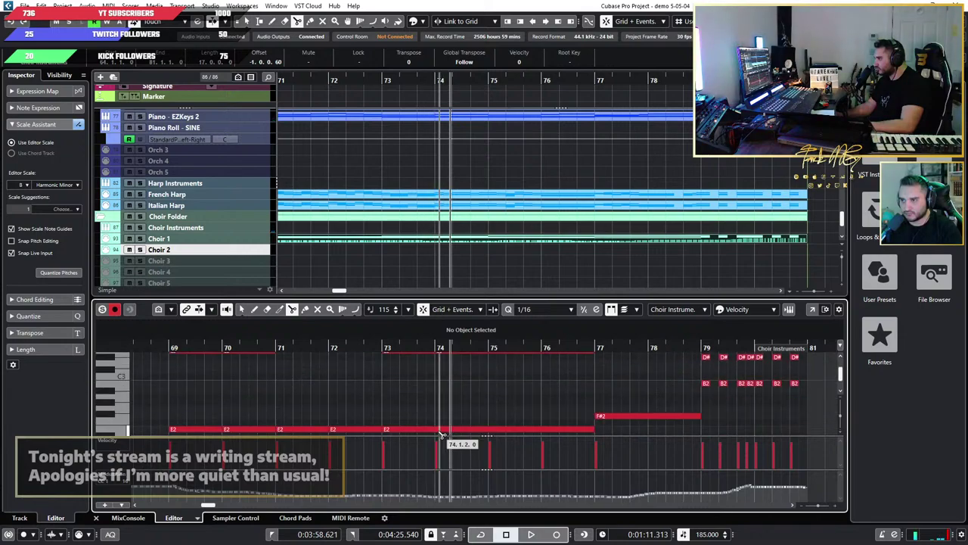
click(438, 430)
scroll(442, 429, up, 2)
Step: Split the remaining long E2 and E3 notes at bars 75 and 76, and the F#2 and B3 notes at bar 78
key(g)
key(g)
scroll(454, 423, up, 3)
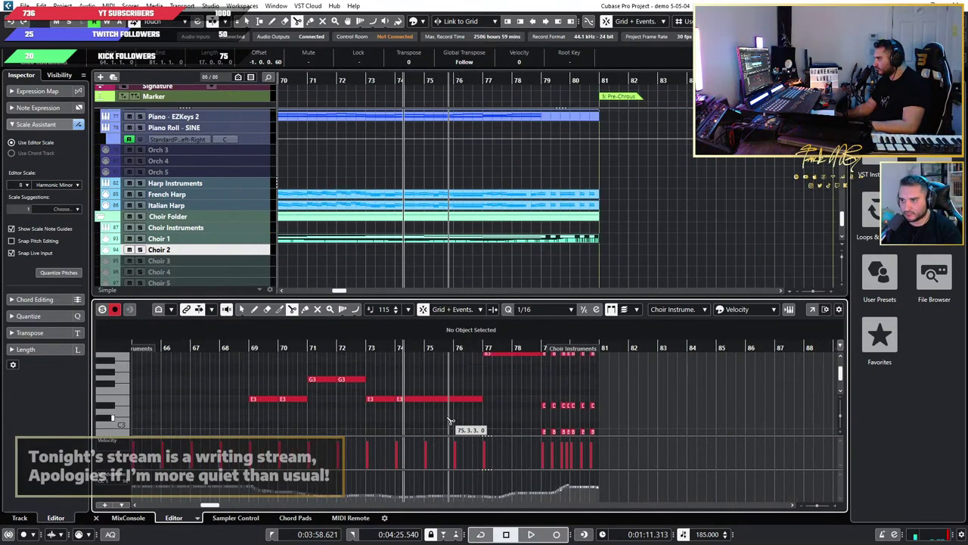
scroll(443, 416, down, 2)
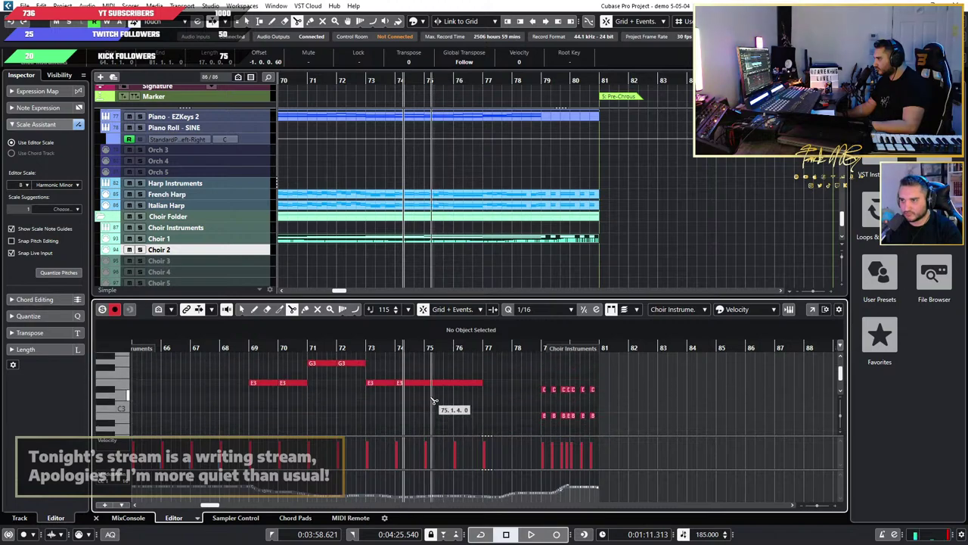
scroll(427, 384, down, 2)
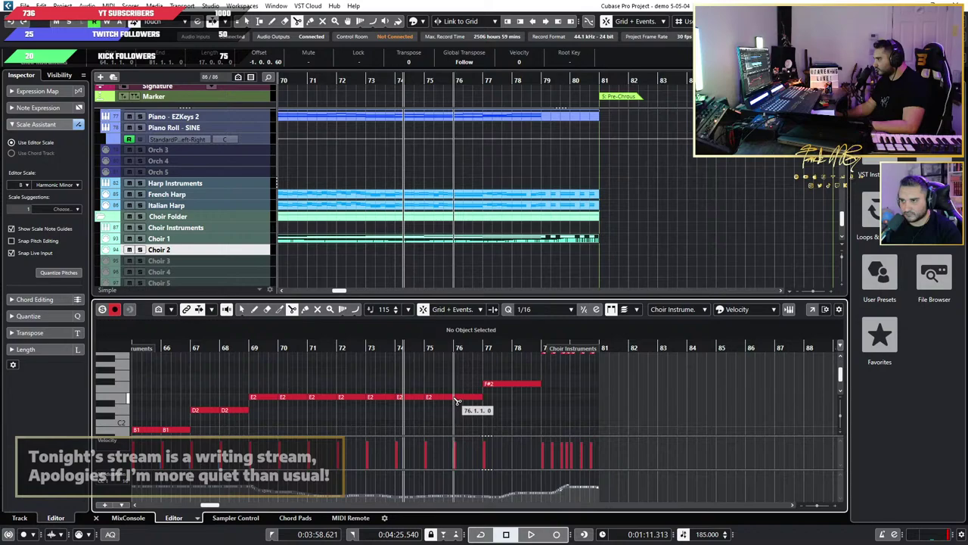
scroll(457, 401, up, 3)
scroll(457, 388, up, 2)
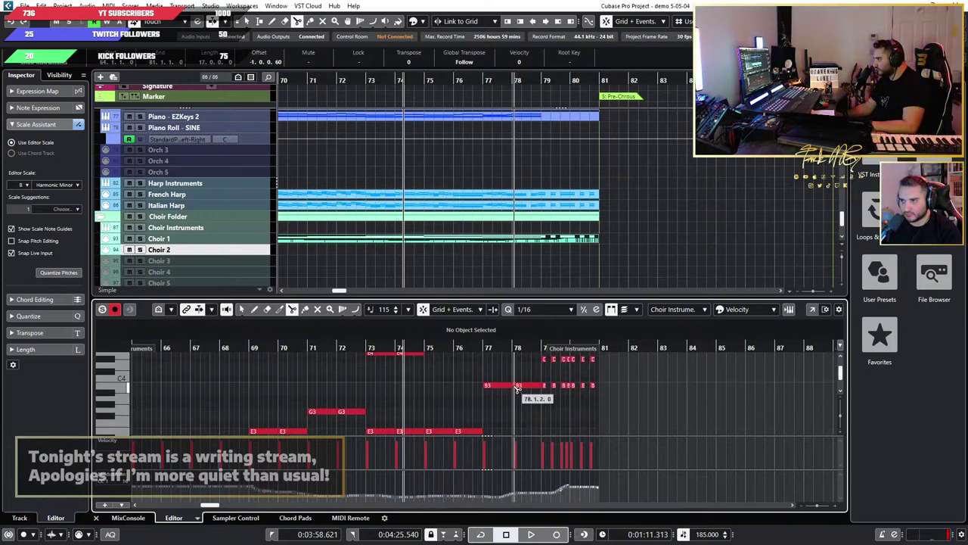
scroll(514, 401, down, 3)
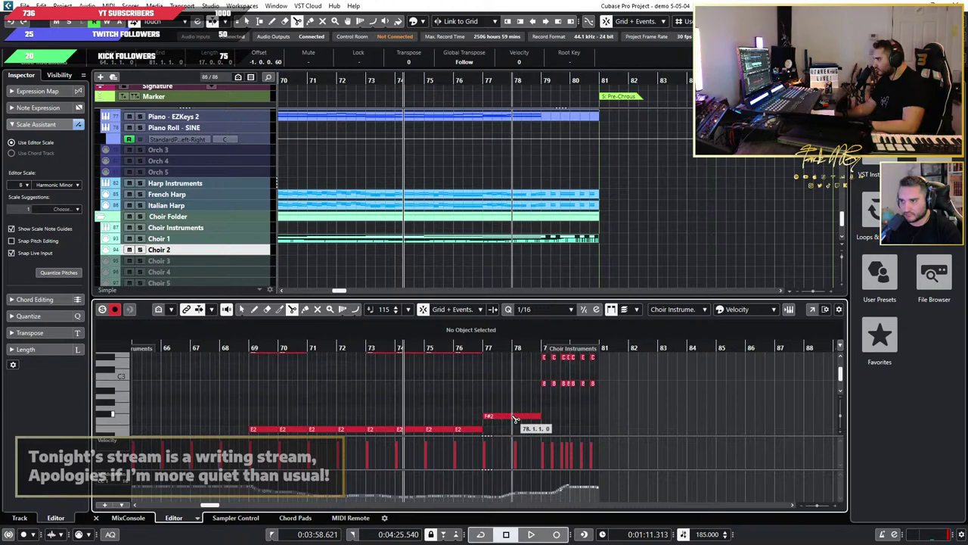
Step: Play back the arrangement from bar 68 to the Pre-Chorus, following the split choir notes through the octaves
click(235, 347)
key(space)
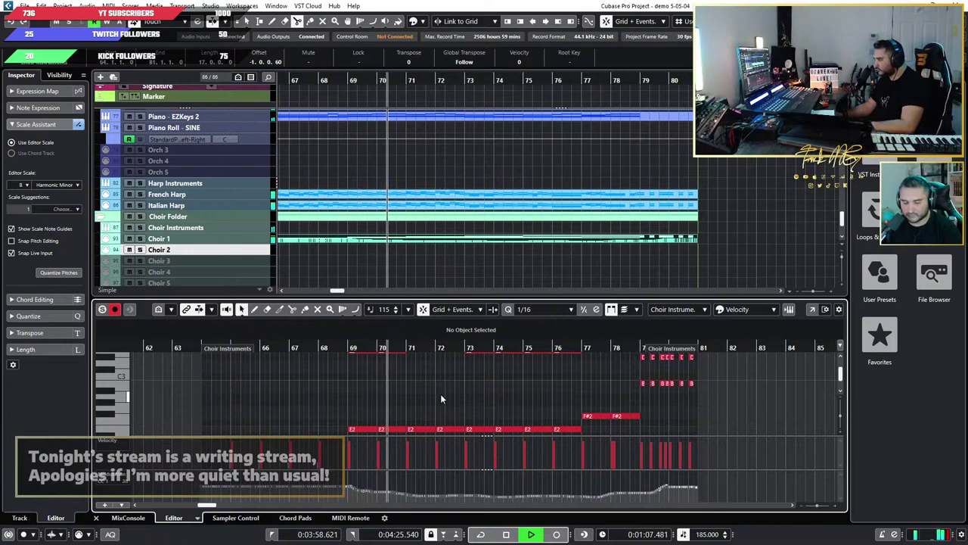
key(1)
scroll(464, 395, up, 2)
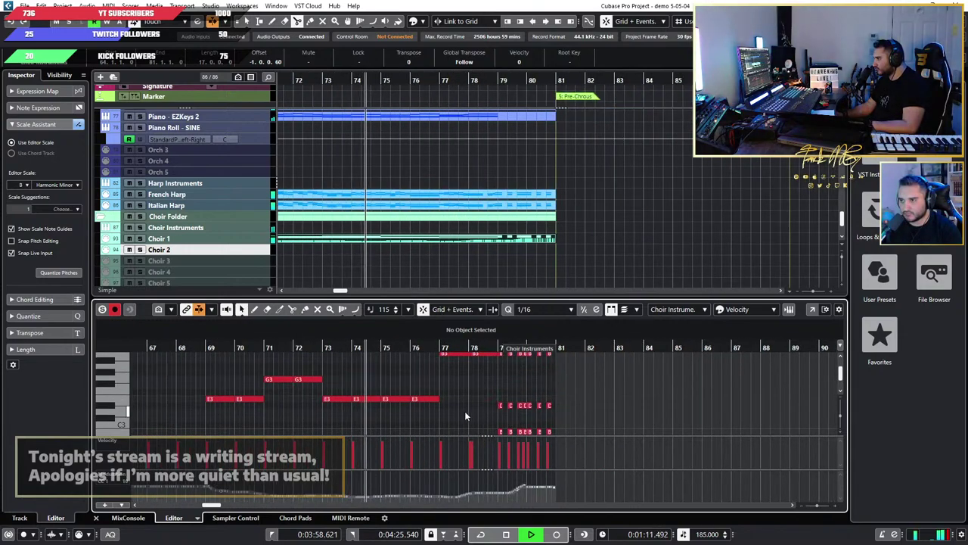
scroll(438, 412, up, 1)
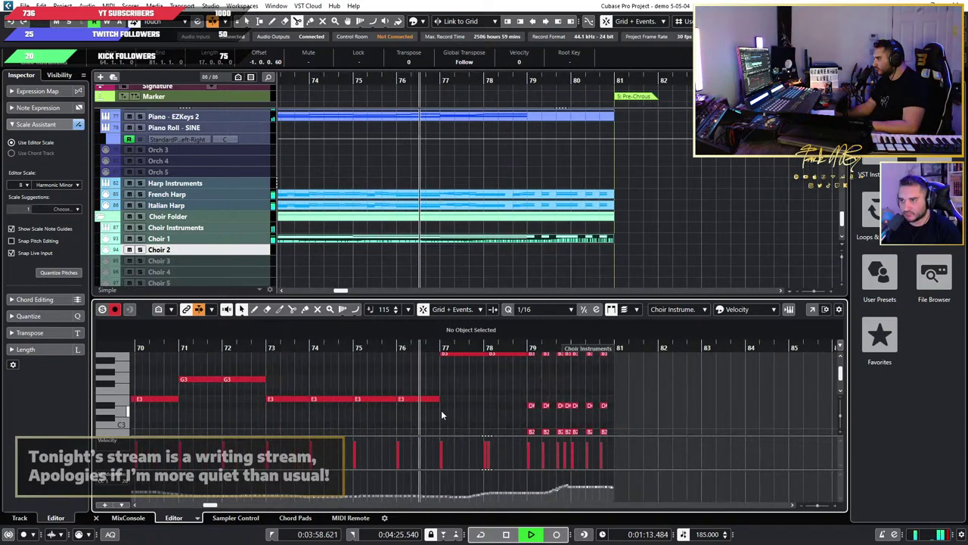
scroll(461, 412, up, 1)
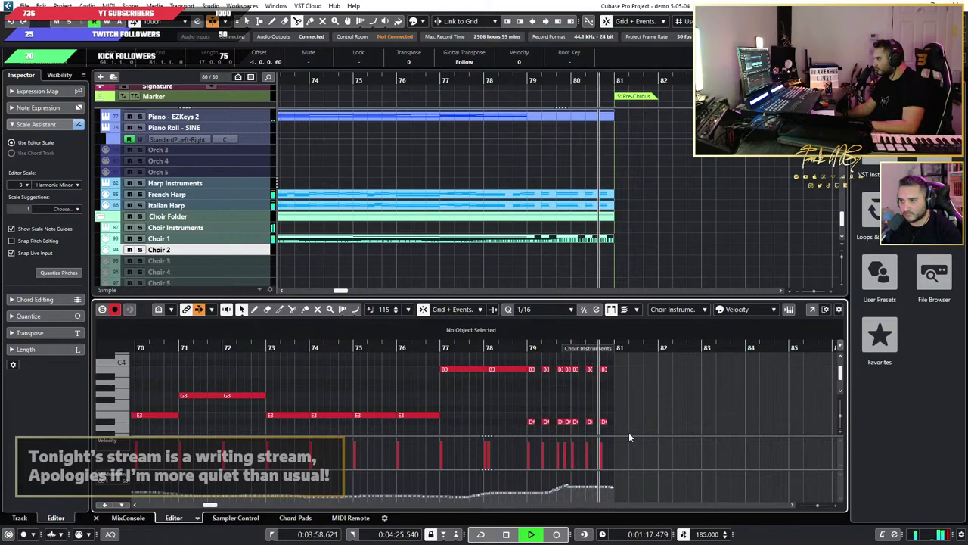
scroll(638, 396, up, 3)
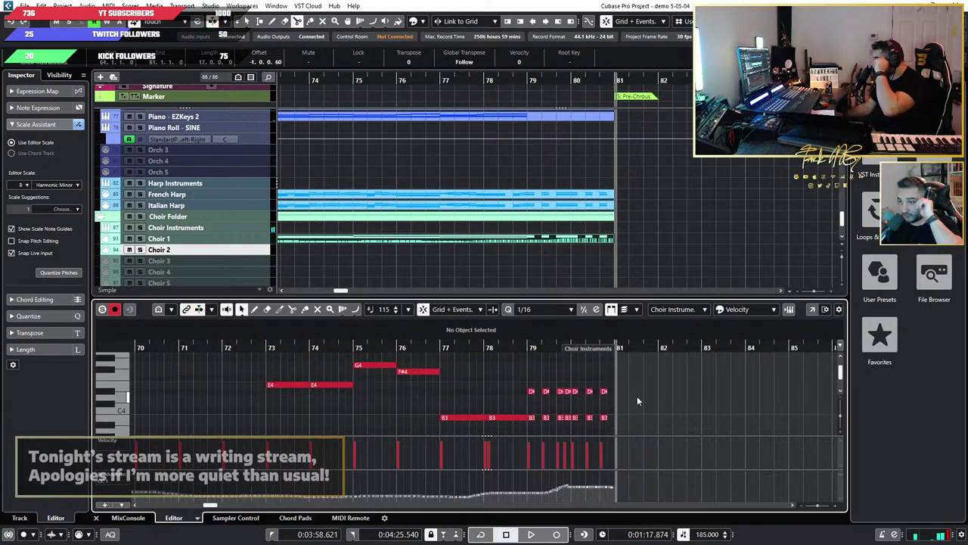
scroll(632, 396, down, 1)
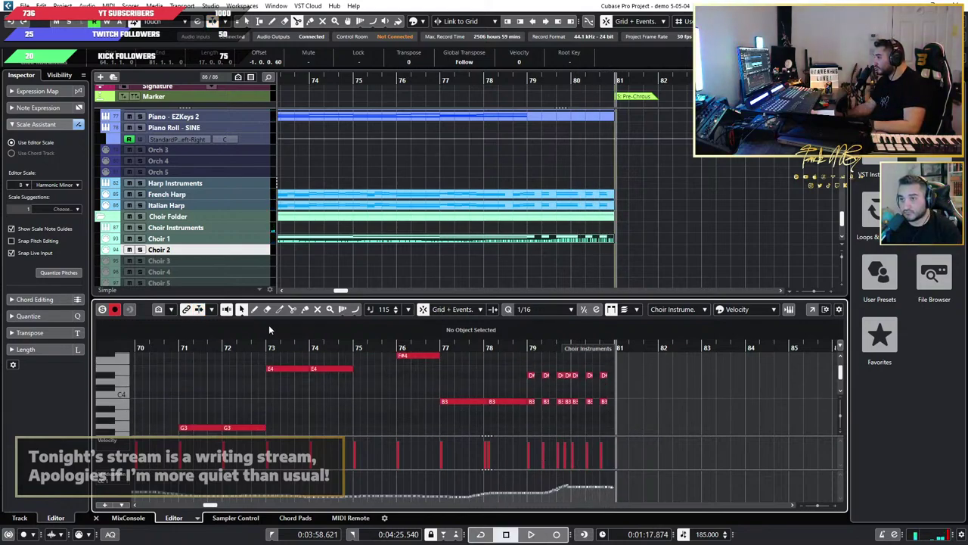
Step: Redraw the choir's controller curve lower from before bar 79 to bar 81 and play back the hits from bar 79
drag(519, 496, 618, 493)
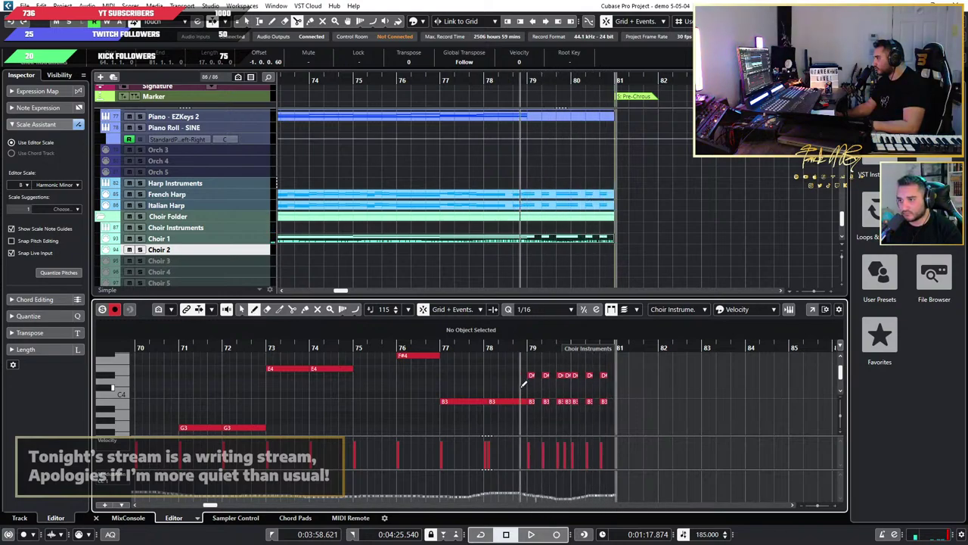
click(528, 349)
key(space)
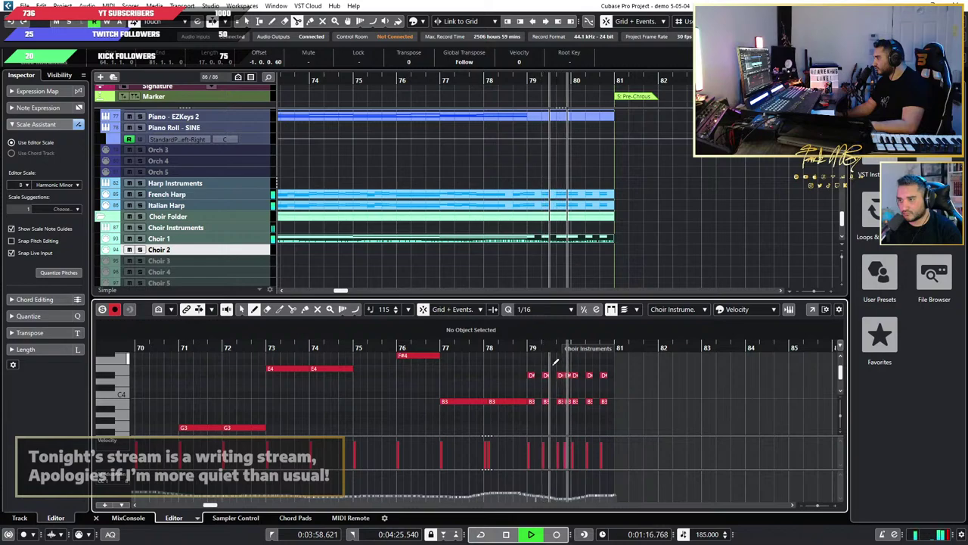
key(space)
key(1)
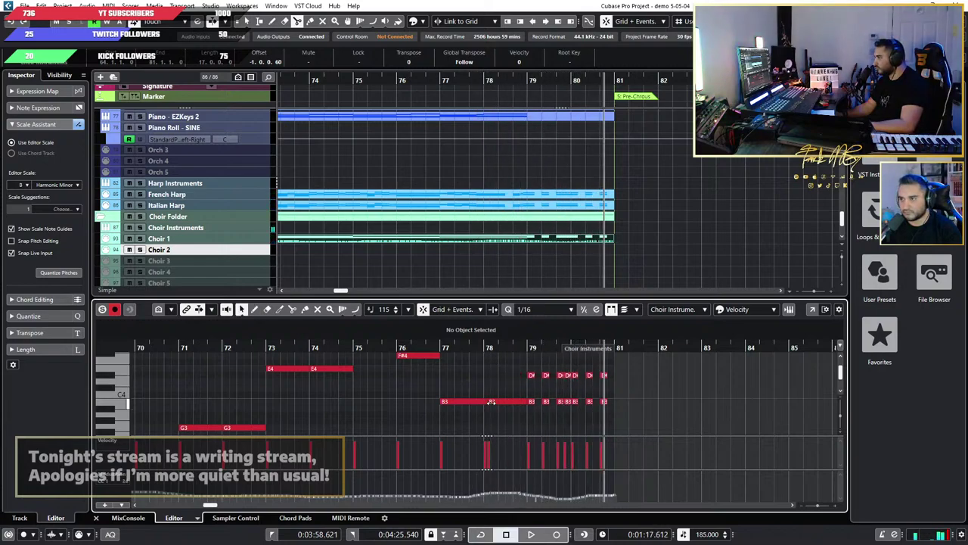
Step: Audition the individual B and D# notes of the choir's first hit in bar 79 across the octaves
click(507, 402)
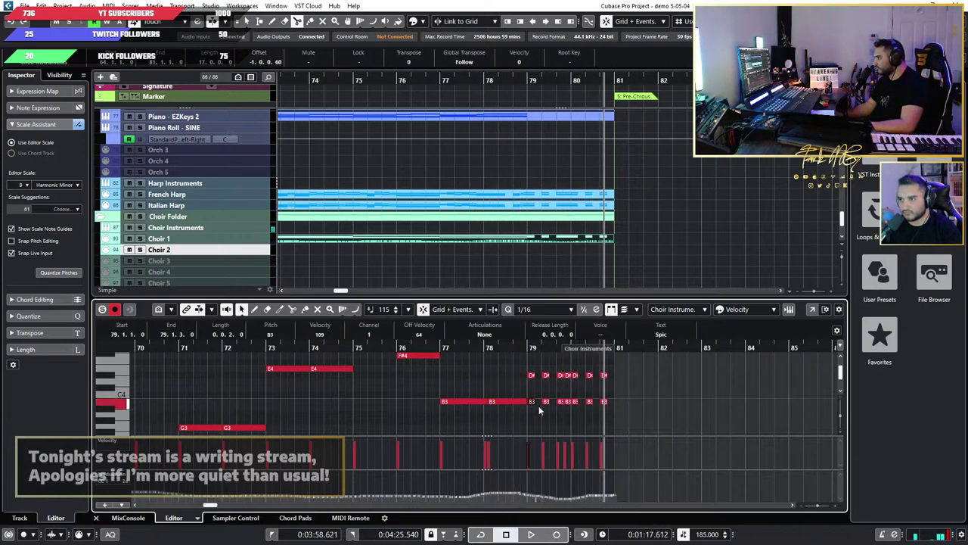
scroll(618, 412, down, 3)
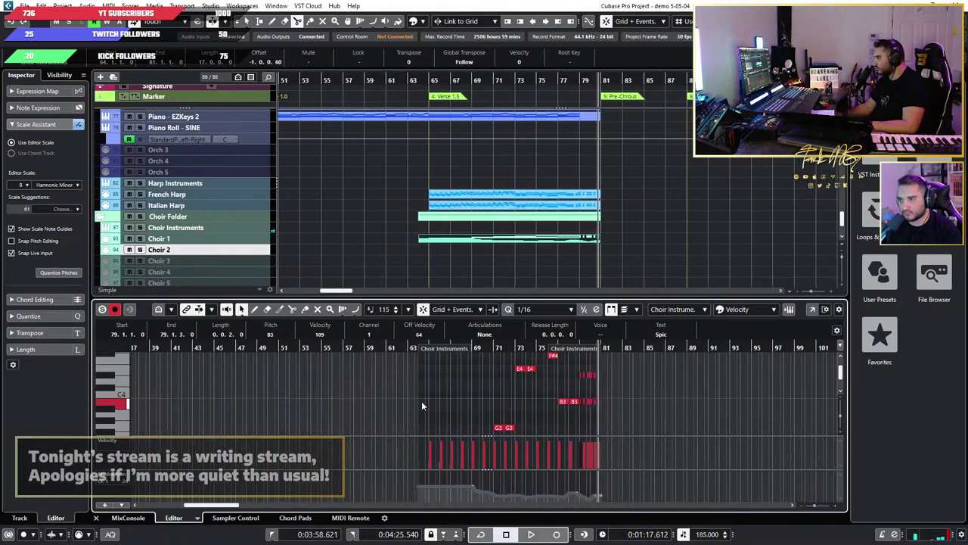
scroll(431, 402, up, 2)
scroll(706, 420, up, 2)
scroll(706, 420, down, 2)
scroll(705, 419, right, 4)
scroll(499, 410, up, 3)
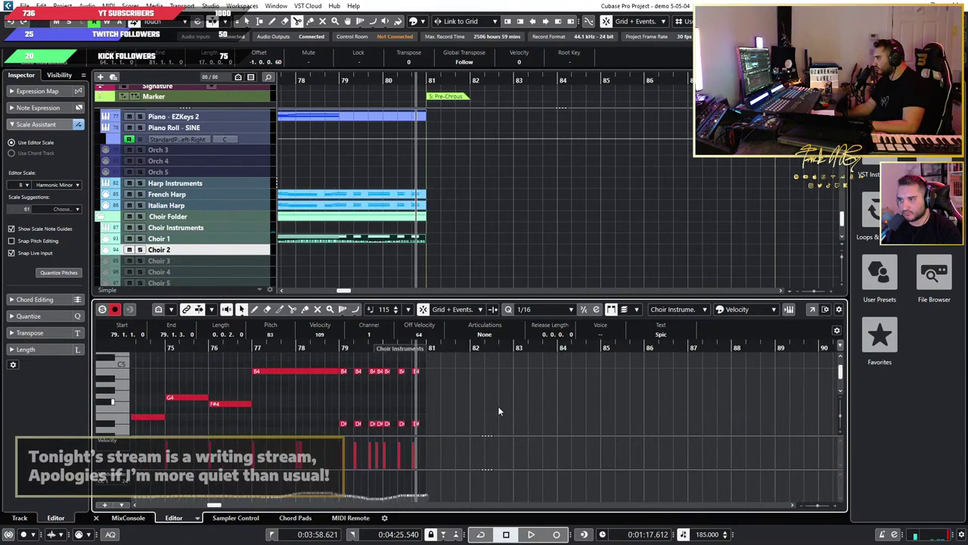
scroll(332, 409, left, 2)
scroll(367, 398, up, 1)
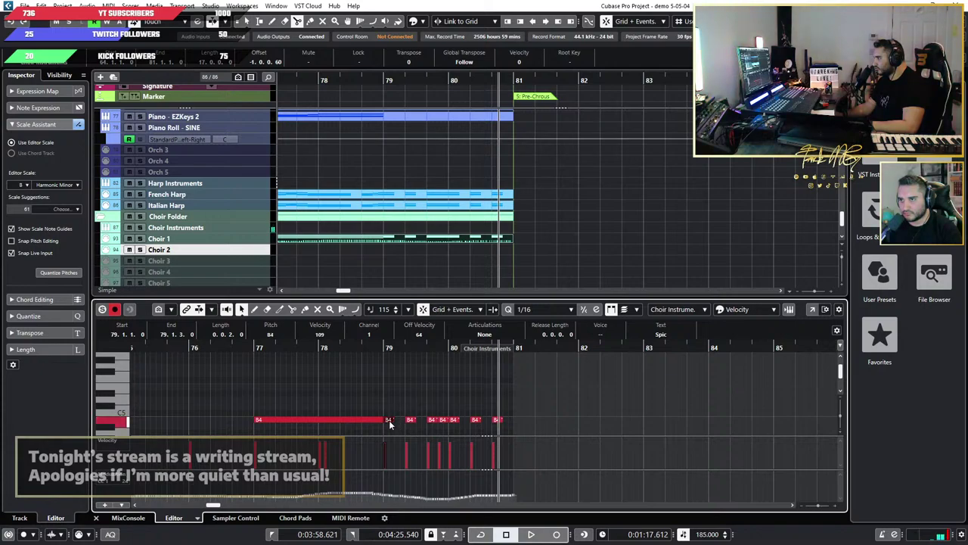
scroll(389, 425, down, 3)
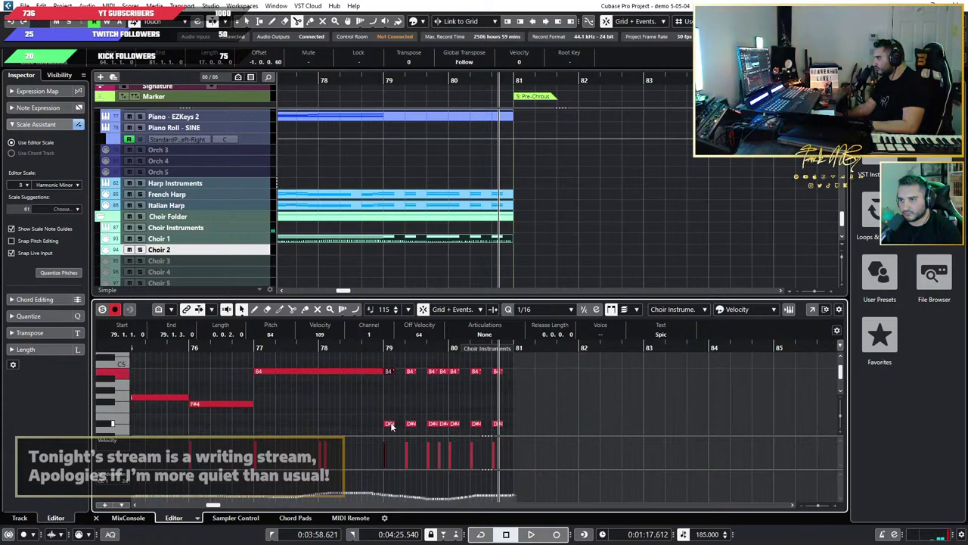
scroll(390, 426, down, 3)
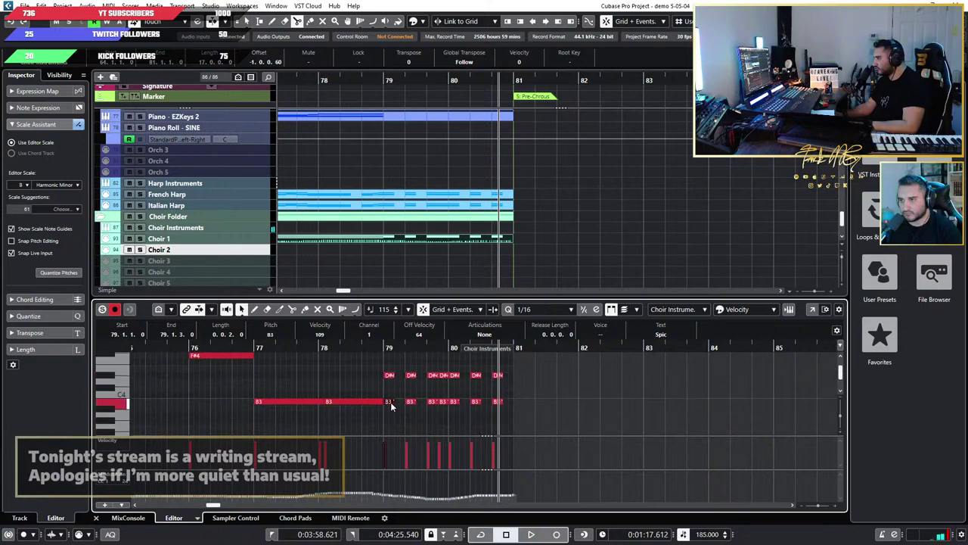
scroll(390, 402, down, 5)
click(391, 376)
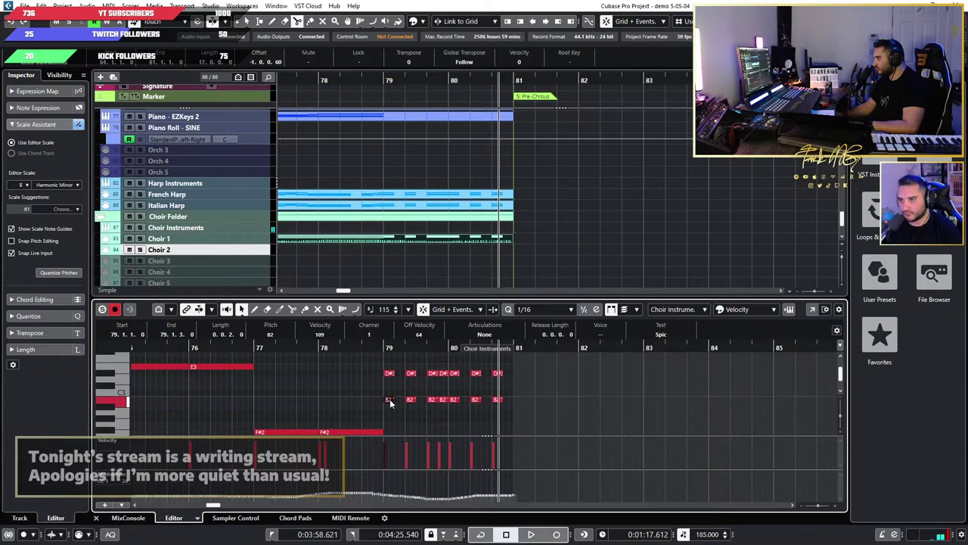
scroll(391, 403, down, 4)
Step: Play back from just before bar 75, lower the choir's controller curve across bars 79–80 with the Draw tool, and replay the hits
click(266, 349)
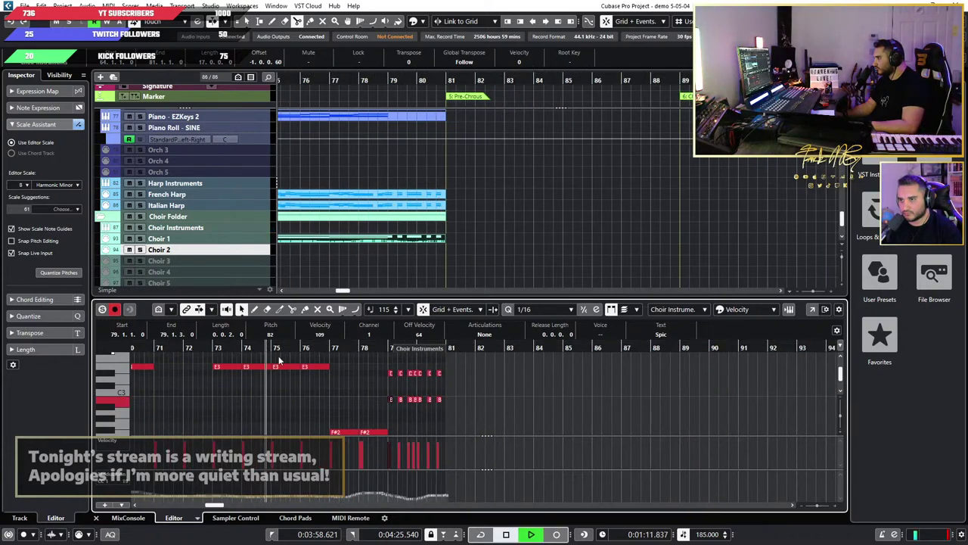
key(space)
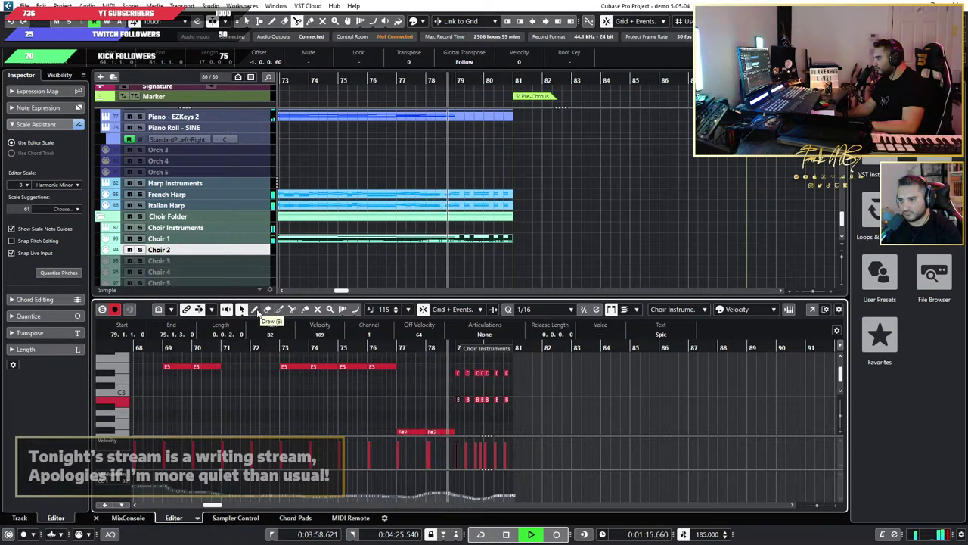
click(258, 311)
key(space)
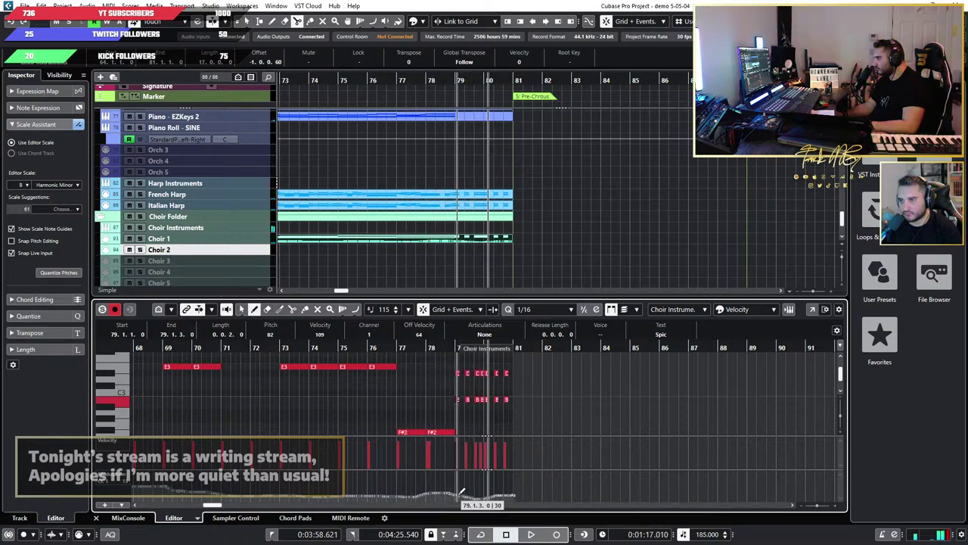
drag(458, 495, 513, 500)
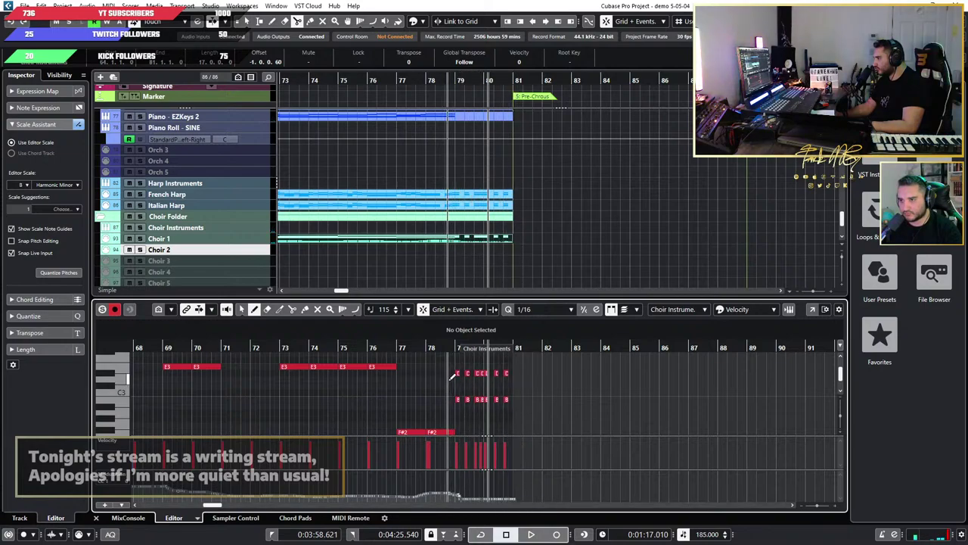
key(space)
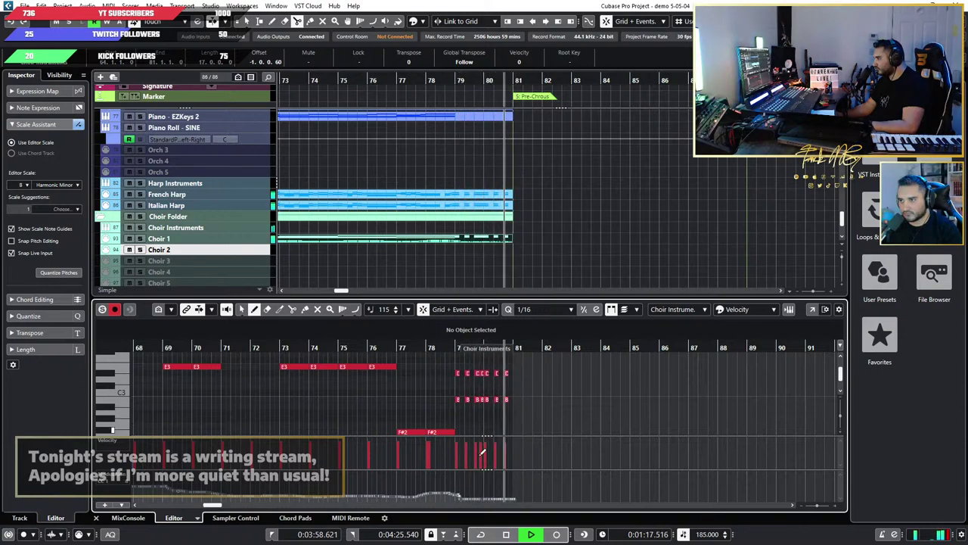
key(space)
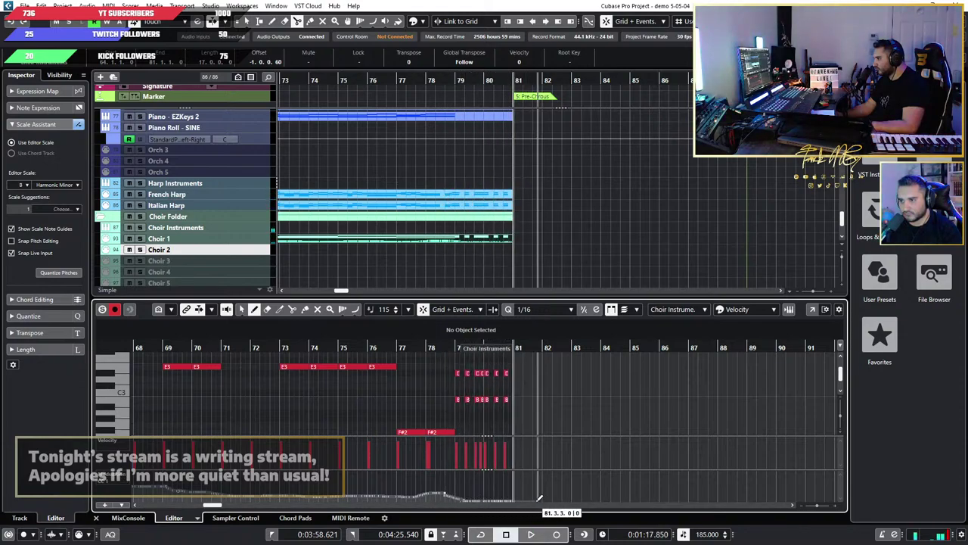
Step: Draw the choir's controller curve flat near its minimum from late bar 78 past bar 81, and replay from bar 77
drag(445, 500, 553, 501)
click(407, 349)
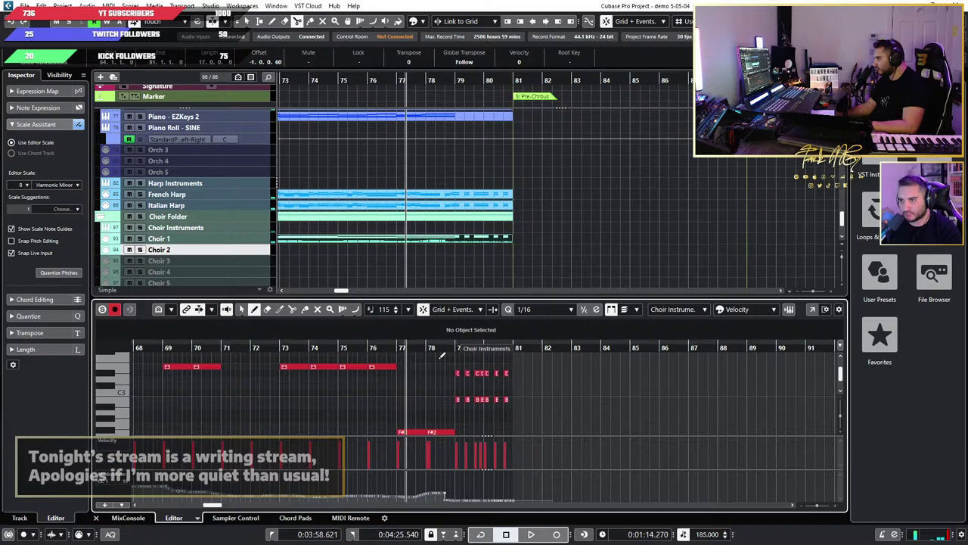
key(space)
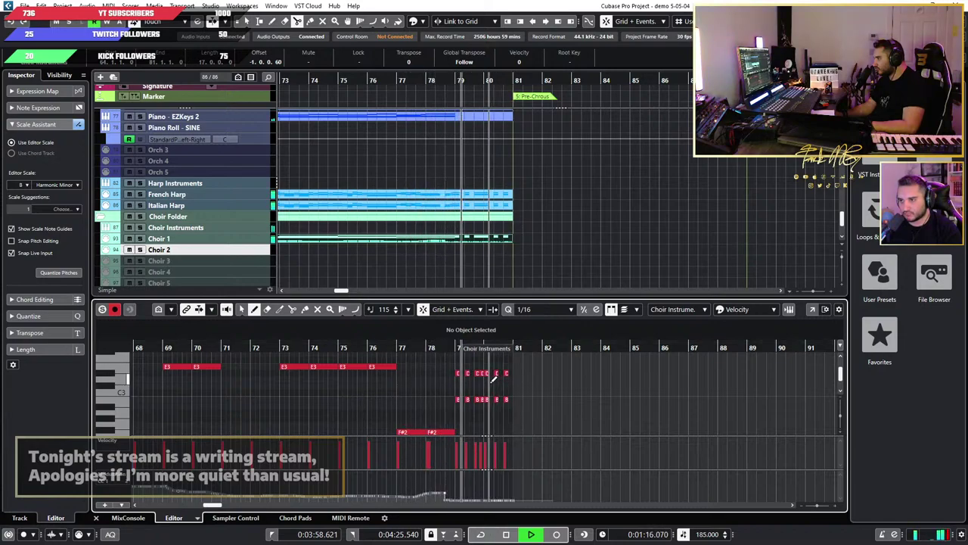
Step: Redraw the choir's controller curve higher from late bar 78 to bar 81 as a nearly flat line
key(space)
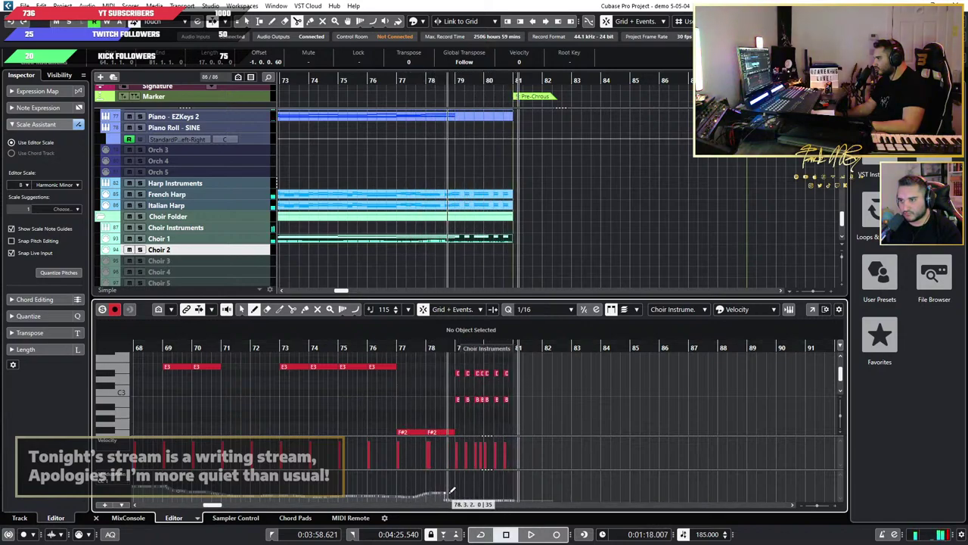
drag(446, 493, 520, 491)
scroll(429, 418, down, 3)
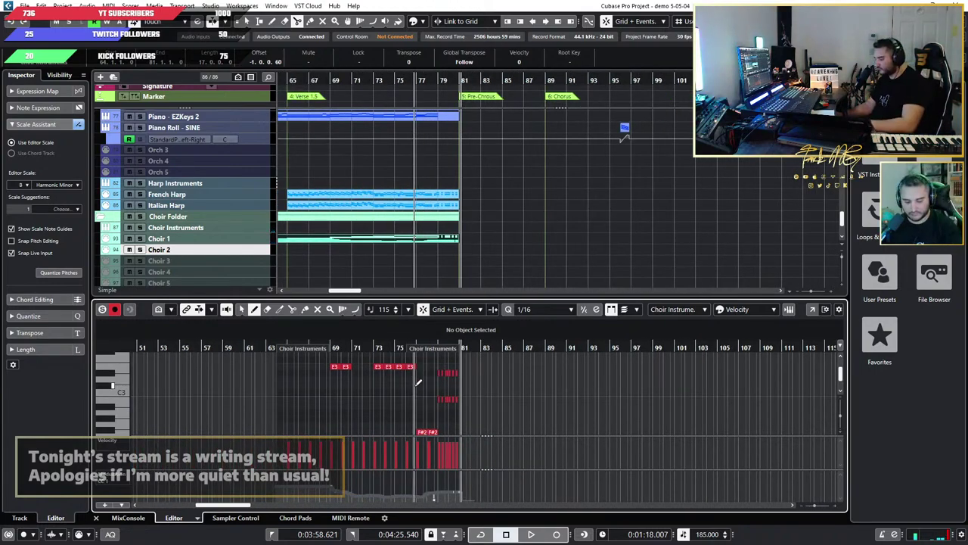
Step: Delete the choir's D#3 and D#4 notes from the hits in bars 79–80, and play back from bar 79
key(1)
scroll(452, 382, up, 5)
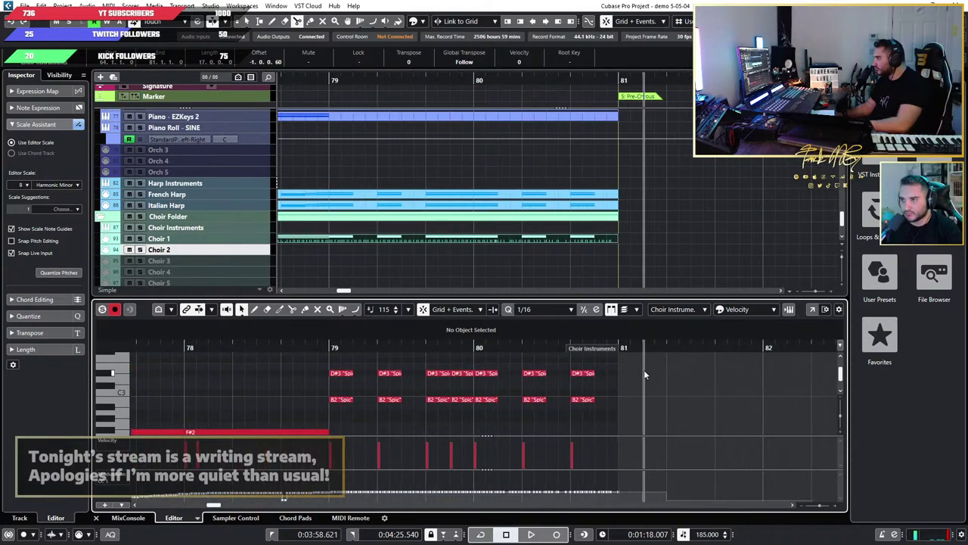
drag(644, 369, 333, 397)
scroll(356, 425, up, 3)
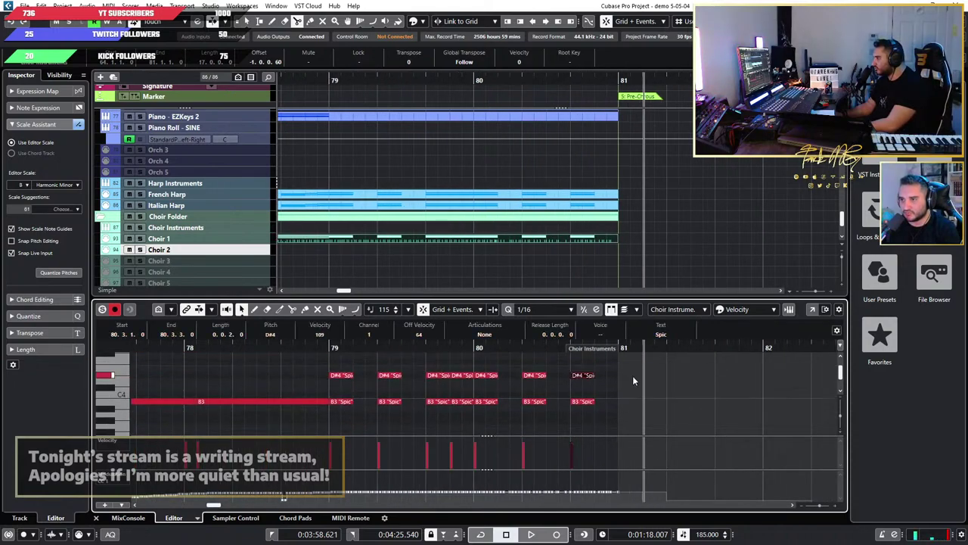
drag(633, 381, 336, 368)
key(Delete)
click(330, 347)
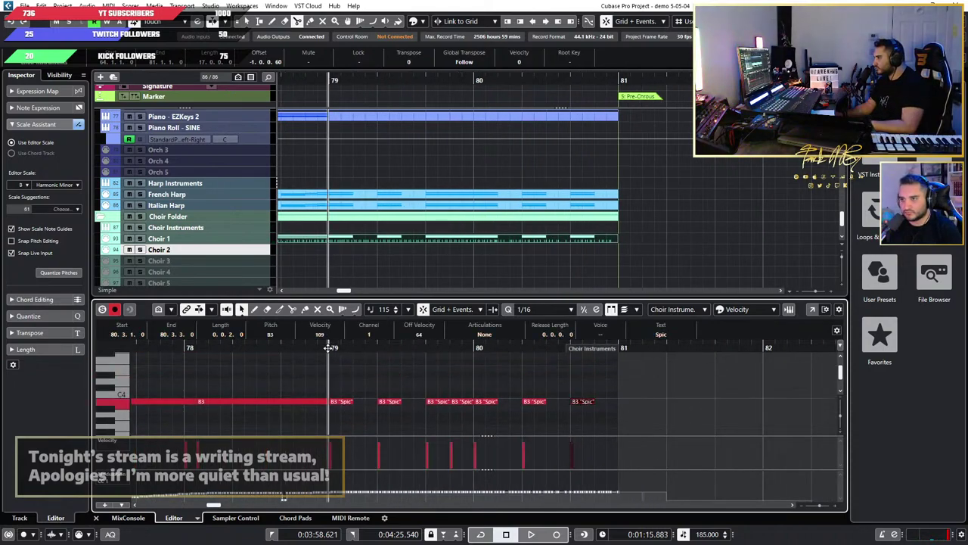
key(space)
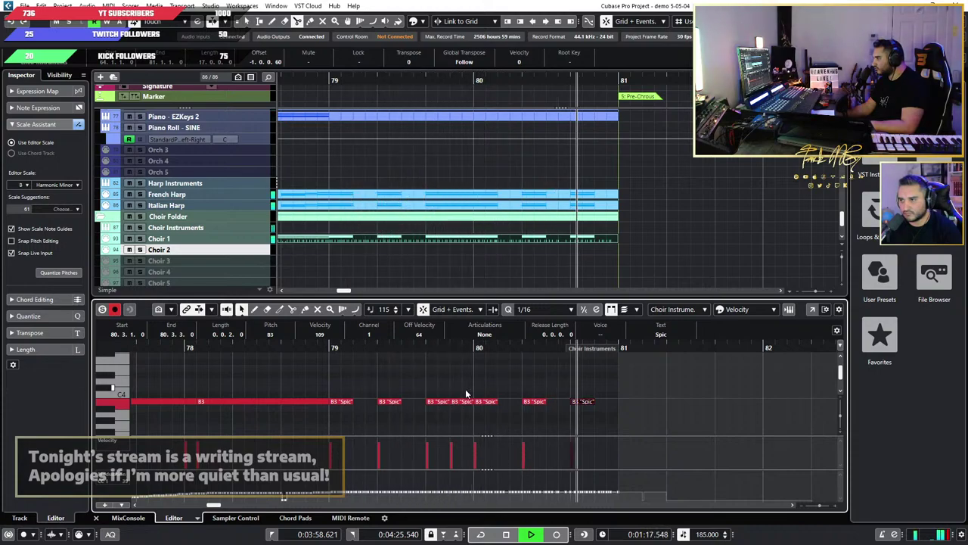
key(space)
Step: Check the remaining B notes of the choir's hits across the octaves and replay the hits
scroll(503, 409, down, 5)
scroll(495, 410, up, 4)
scroll(493, 412, up, 2)
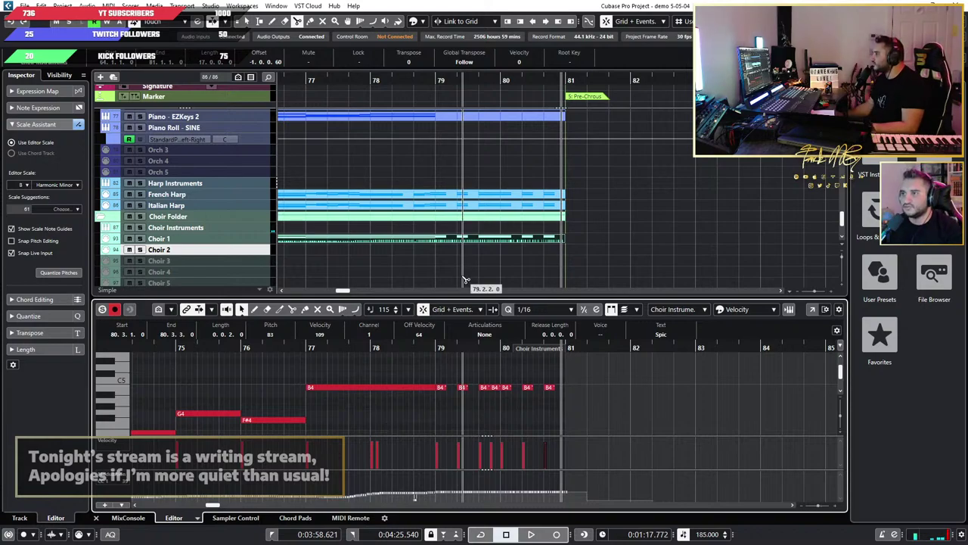
scroll(452, 401, down, 3)
scroll(446, 402, down, 3)
scroll(446, 401, down, 4)
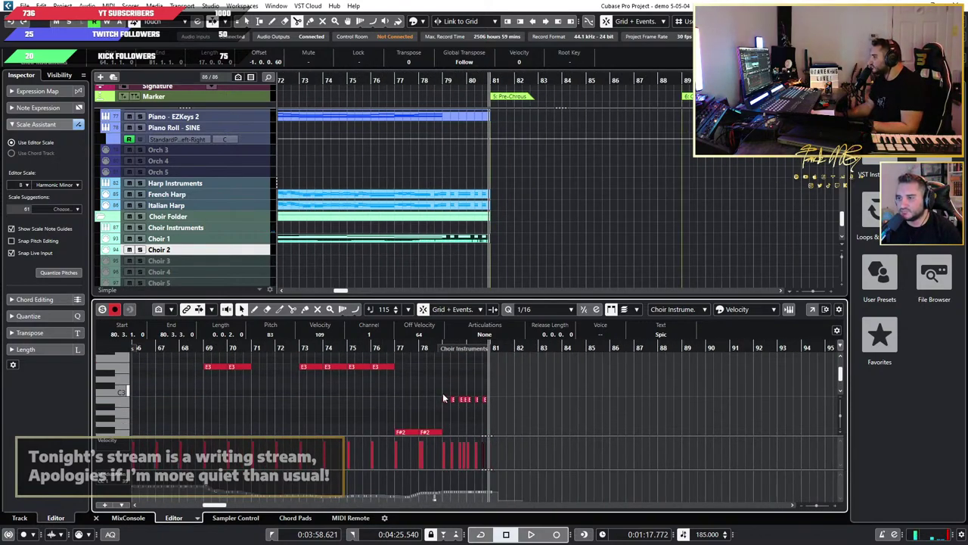
scroll(446, 395, up, 2)
scroll(446, 360, down, 2)
scroll(446, 357, up, 2)
key(space)
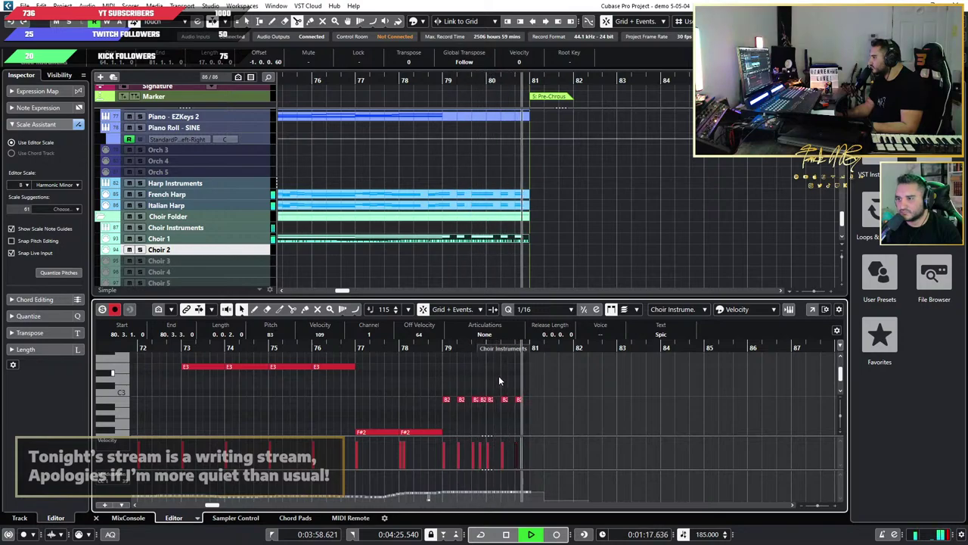
key(space)
Step: Place the playhead before the choir part's start at bar 64 and open the Choir Instruments Kontakt window beside the note editor
scroll(499, 380, down, 3)
scroll(423, 370, left, 4)
click(454, 348)
scroll(530, 378, down, 5)
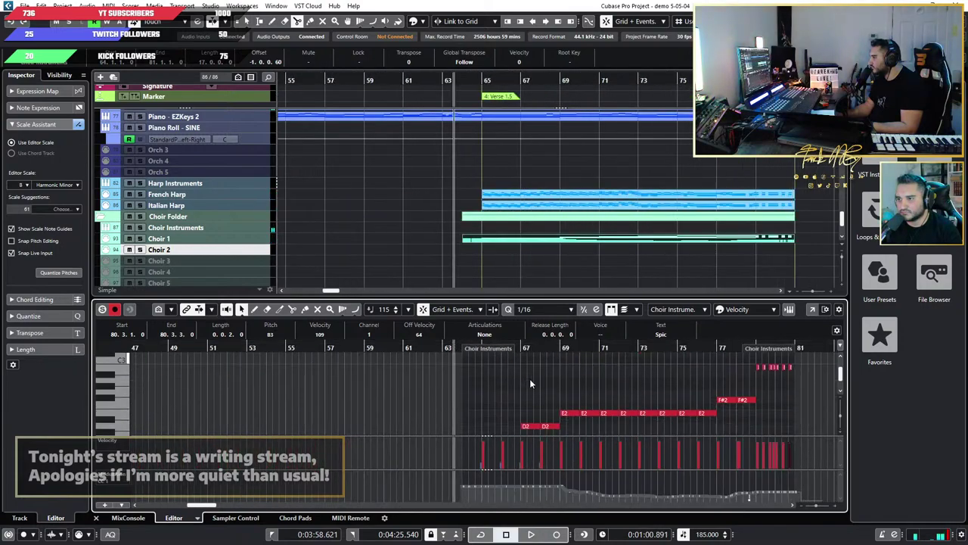
scroll(616, 391, up, 4)
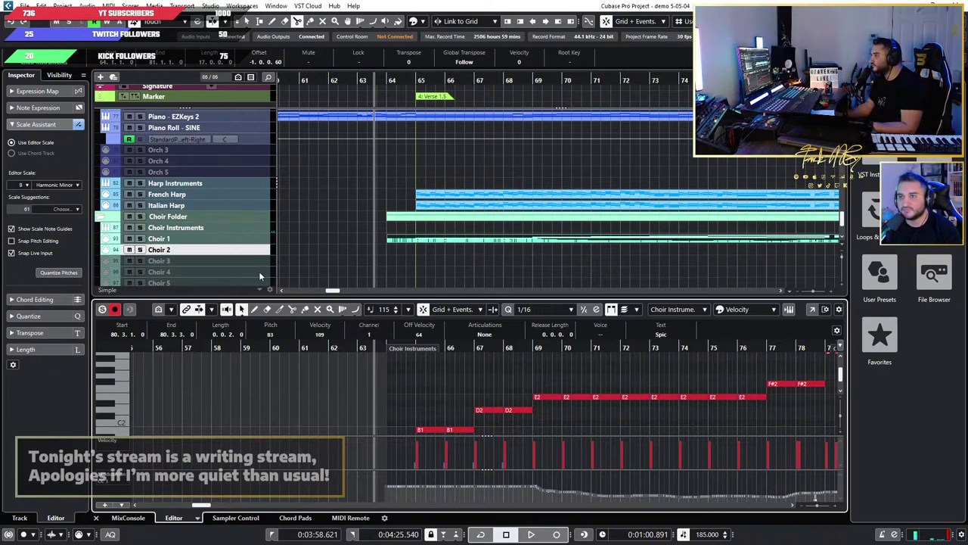
click(254, 229)
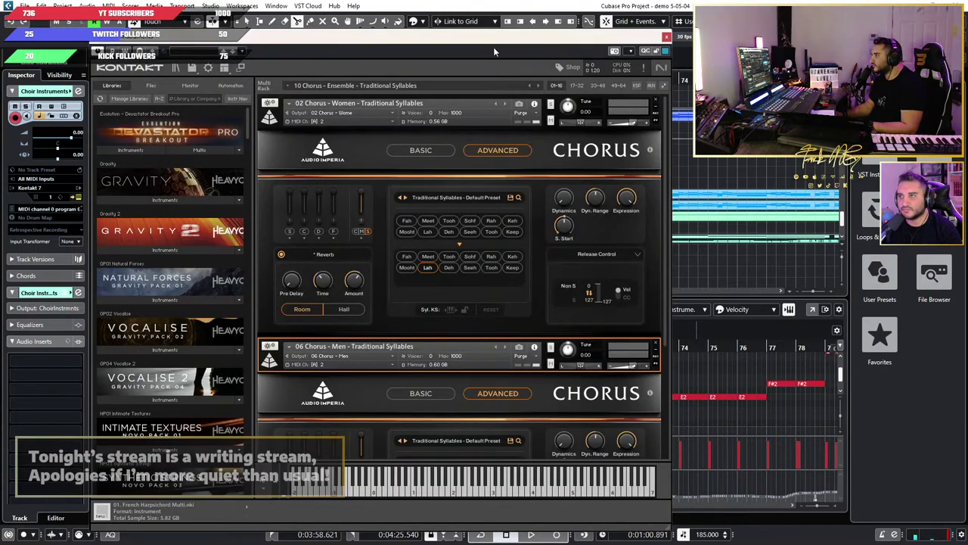
drag(495, 40, 245, 23)
drag(417, 275, 408, 332)
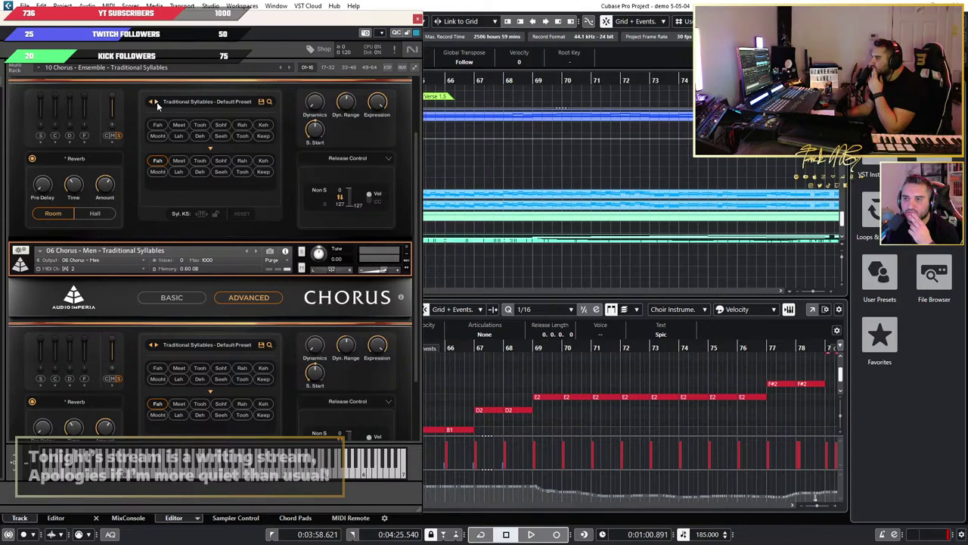
drag(316, 22, 967, 104)
Step: Bring the choir's keyswitch notes around C-1 into view, solo Choir Instruments and Choir 1, and listen to the syllables from before bar 64
scroll(402, 412, down, 5)
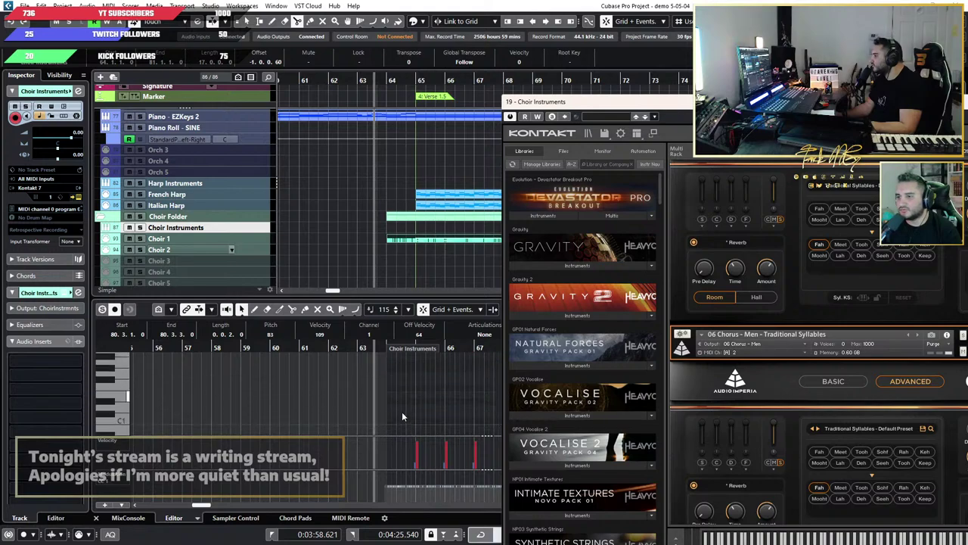
scroll(409, 410, down, 3)
scroll(425, 400, up, 3)
scroll(430, 400, up, 2)
scroll(430, 399, down, 3)
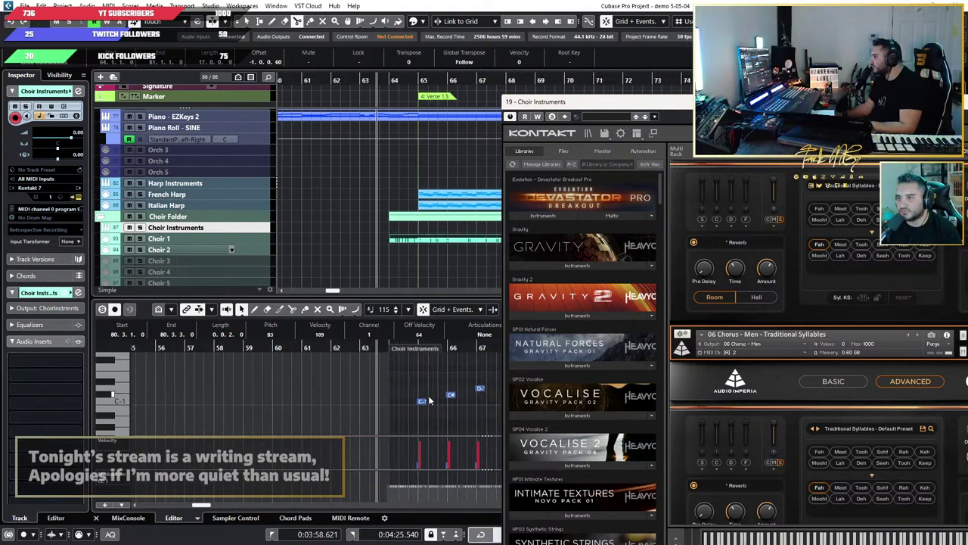
scroll(411, 399, right, 4)
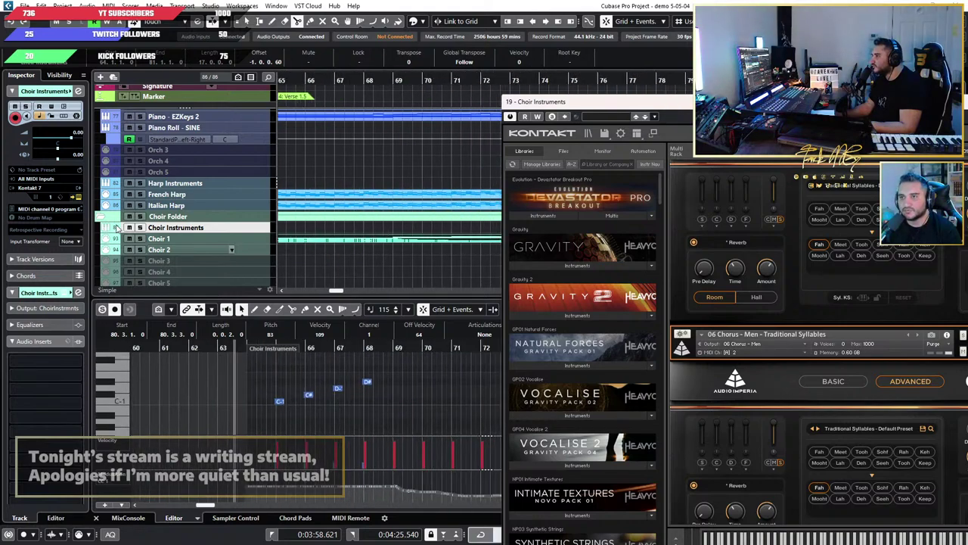
click(141, 228)
key(space)
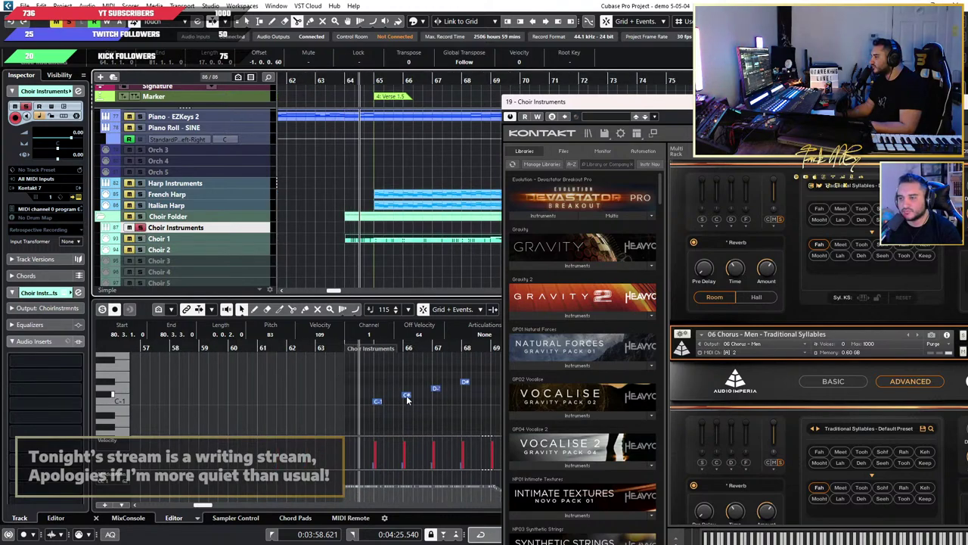
scroll(408, 399, up, 2)
click(142, 239)
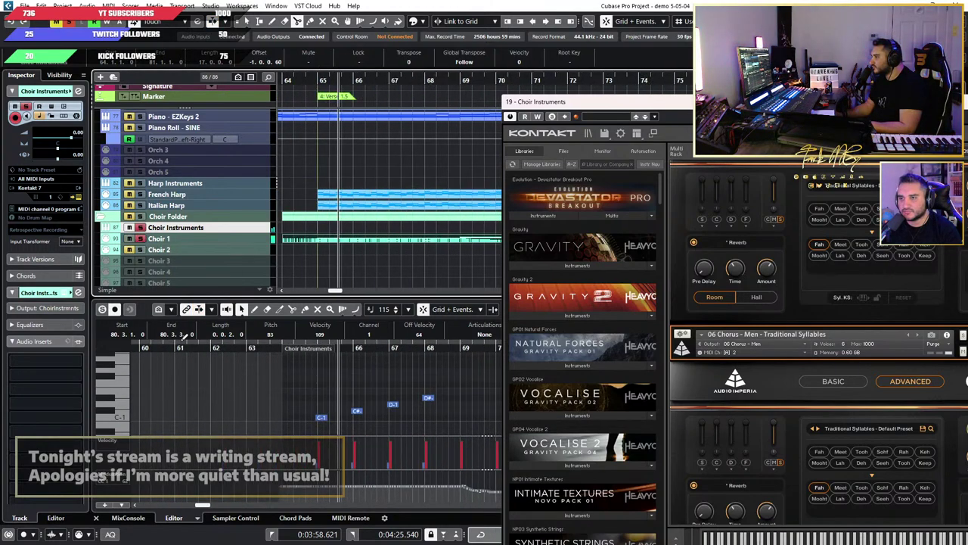
click(258, 347)
scroll(318, 387, down, 2)
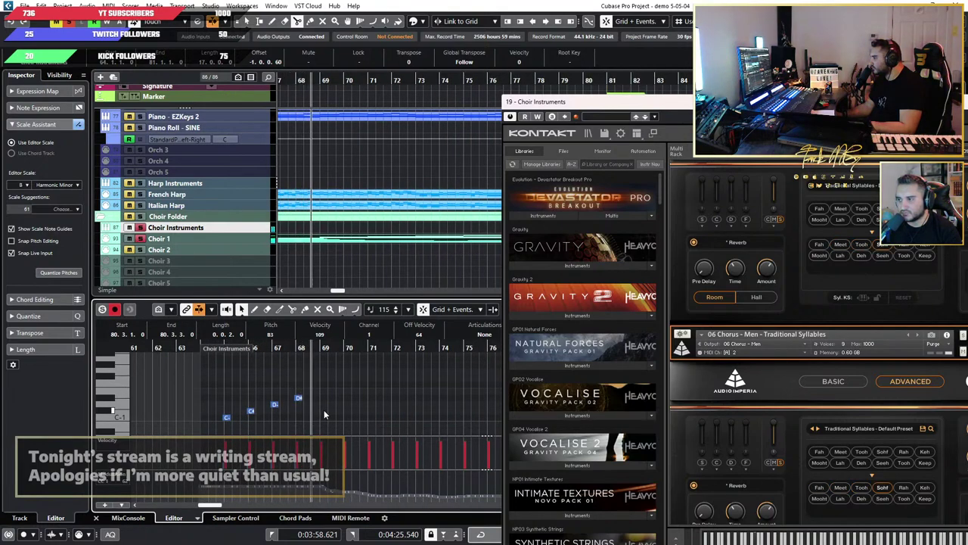
Step: Unsolo Choir 1 and Choir Instruments and play the choir's opening bars with the full mix
scroll(322, 409, down, 2)
click(140, 239)
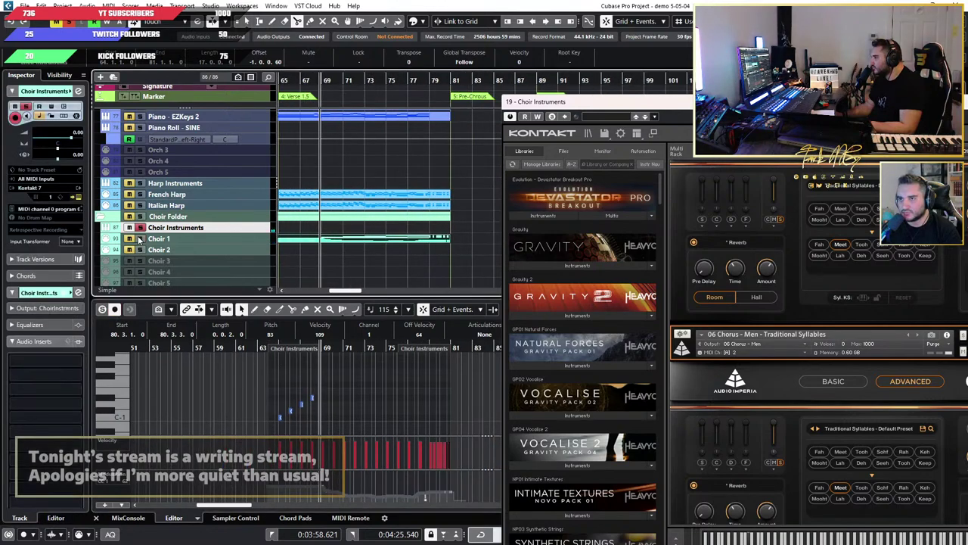
click(140, 229)
scroll(335, 419, down, 2)
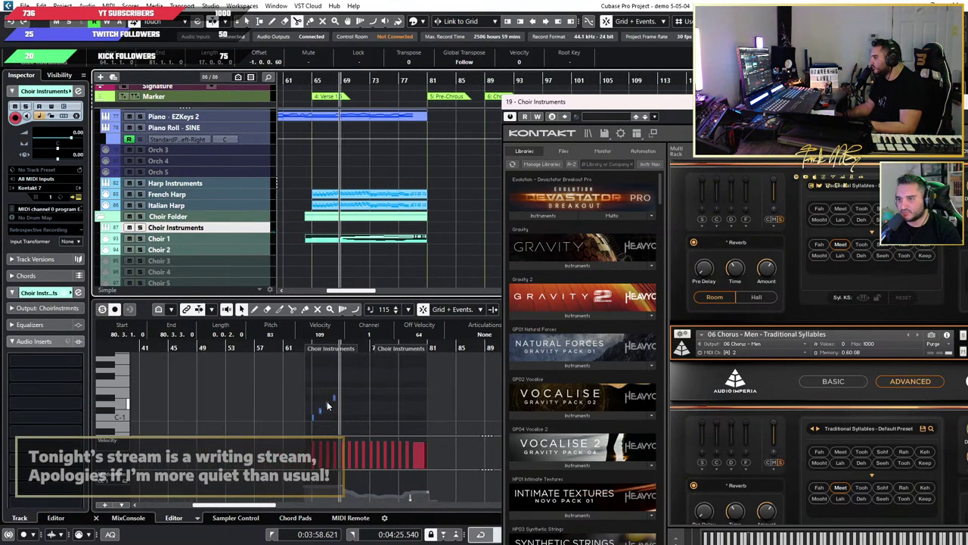
click(324, 398)
scroll(324, 398, up, 2)
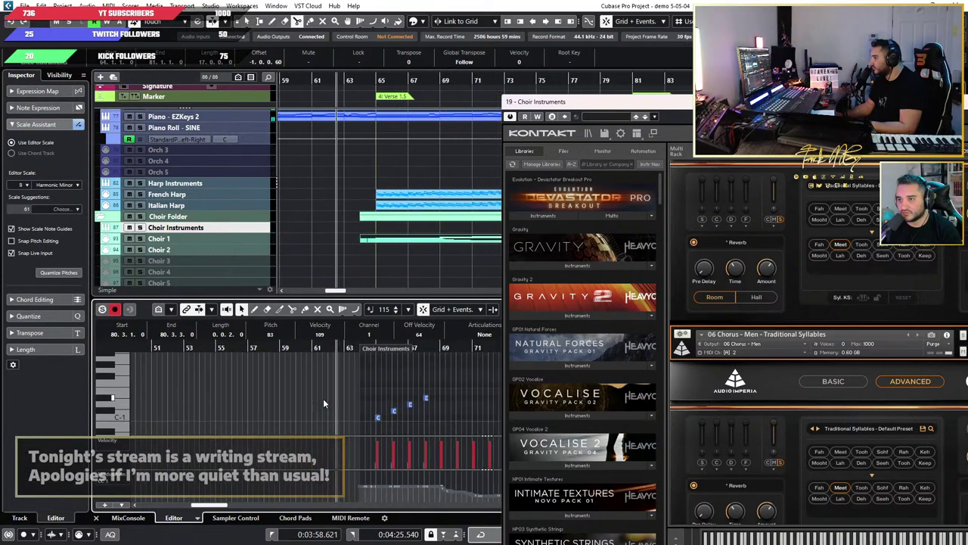
scroll(375, 420, up, 2)
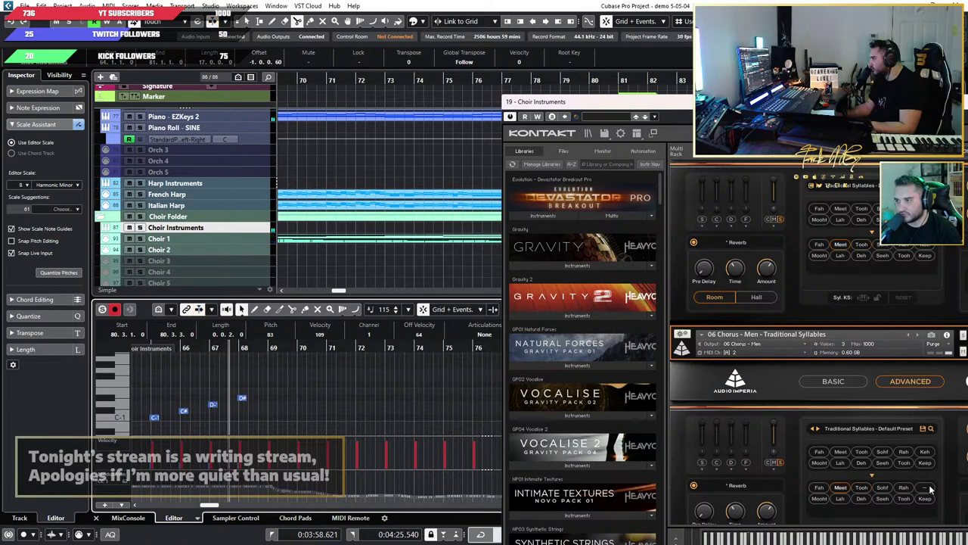
Step: Raise the choir's third keyswitch note, just before bar 67, to F-1
click(226, 419)
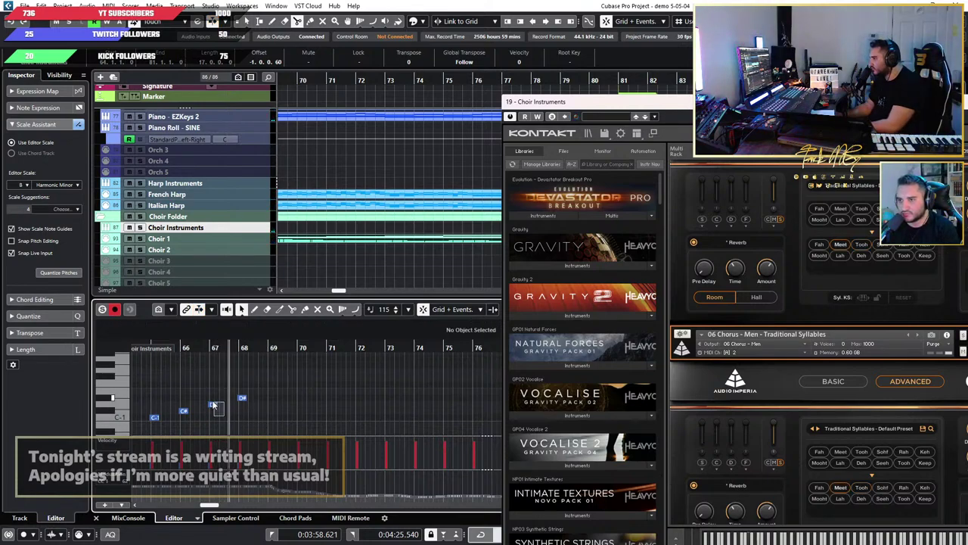
click(214, 404)
key(Up)
key(Up)
key(Up)
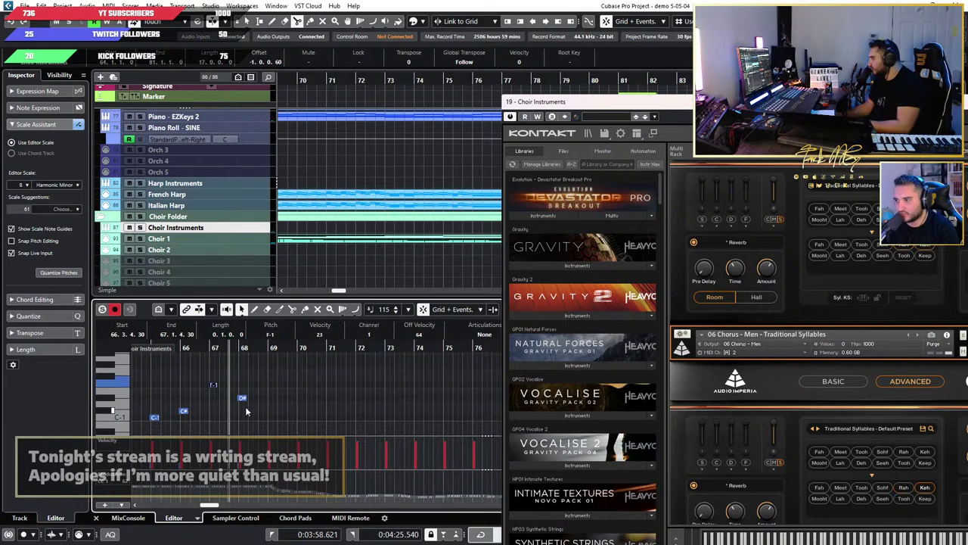
Step: Play back from before bar 64 and lower the fourth keyswitch note, just before bar 68, to D-1
scroll(260, 405, down, 3)
scroll(258, 402, left, 2)
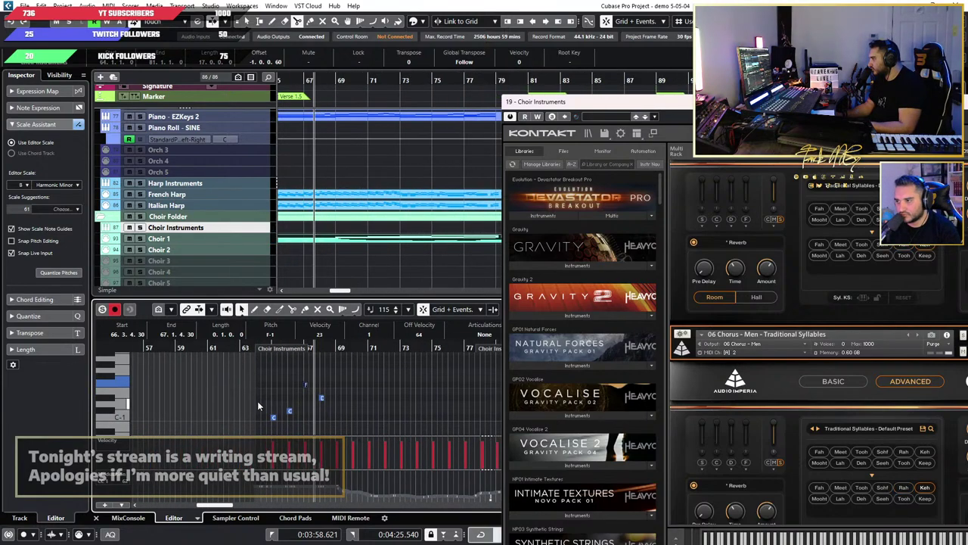
click(250, 348)
key(space)
scroll(324, 398, up, 4)
scroll(403, 410, right, 2)
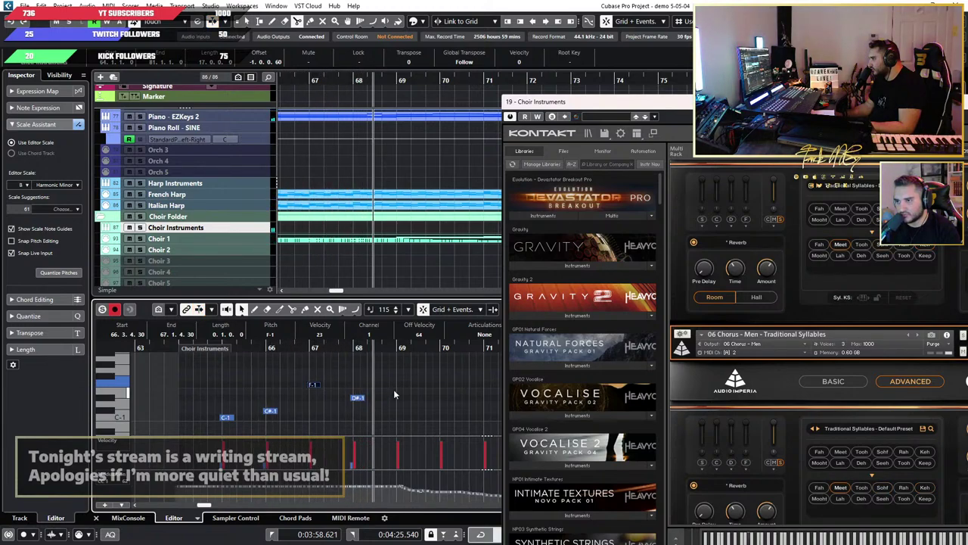
drag(394, 390, 345, 410)
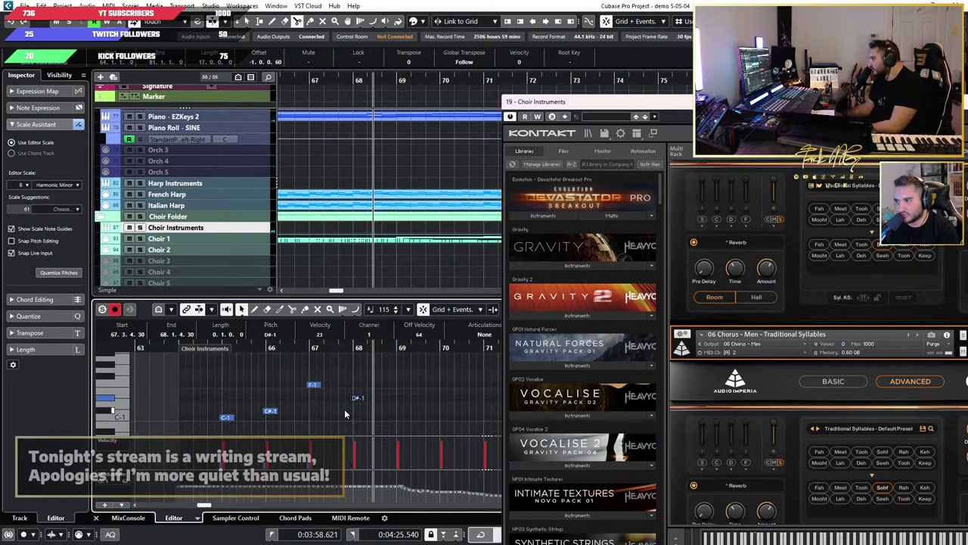
key(Down)
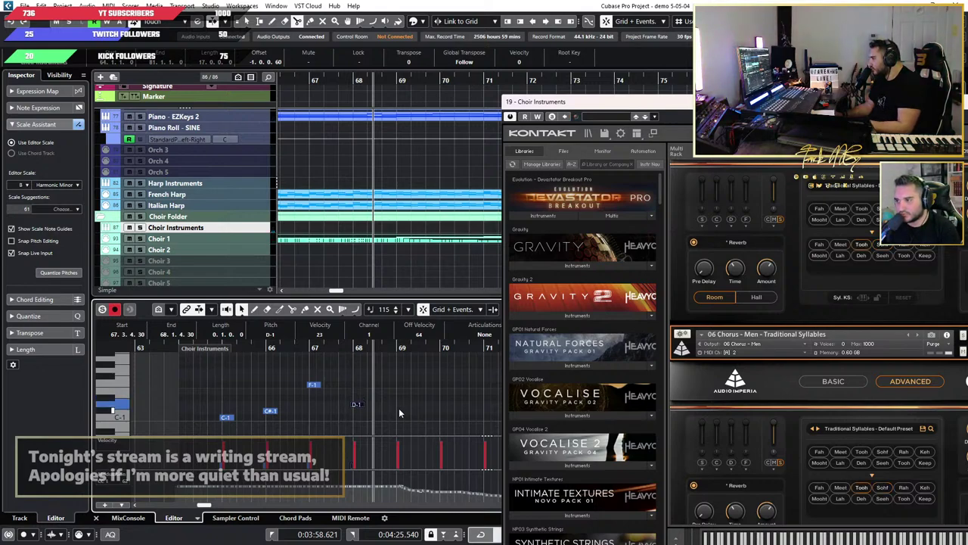
Step: Duplicate the four keyswitch notes C-1, C#-1, F-1 and D-1 to start just before bar 69, and play them back
drag(410, 379, 216, 418)
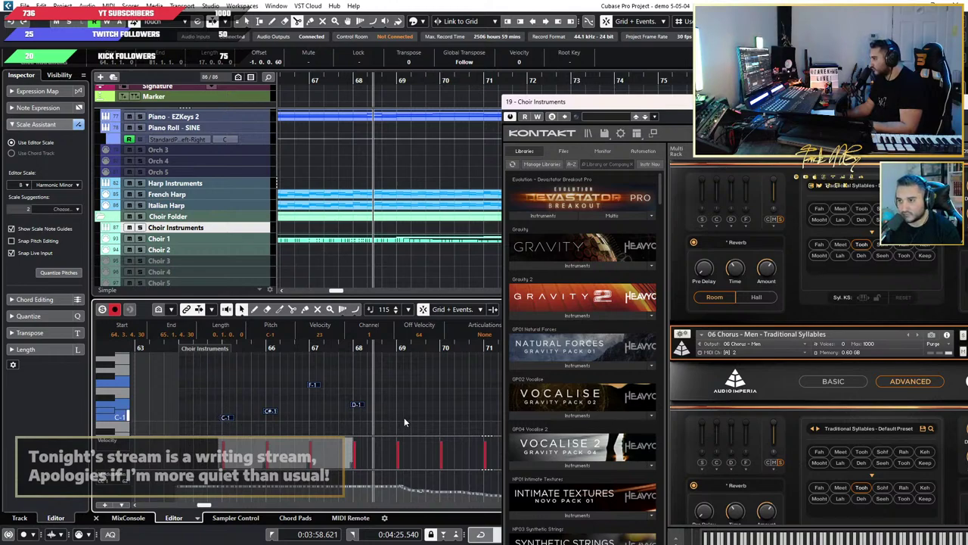
key(ctrl+d)
drag(373, 418, 403, 421)
key(space)
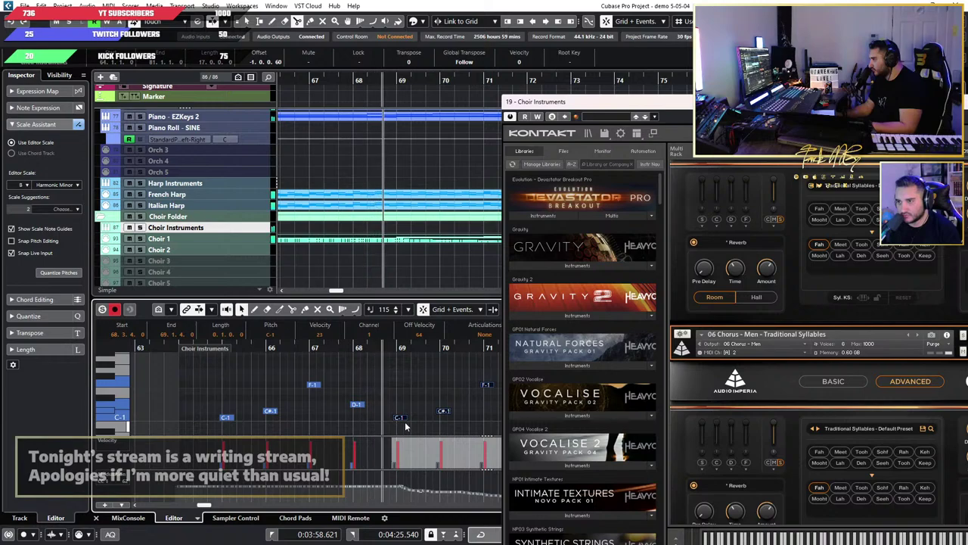
scroll(403, 424, right, 2)
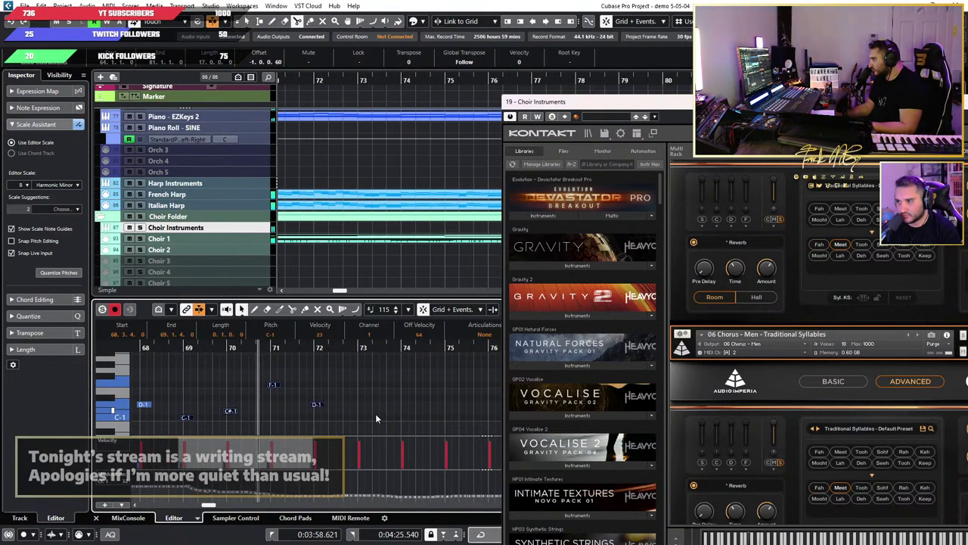
key(space)
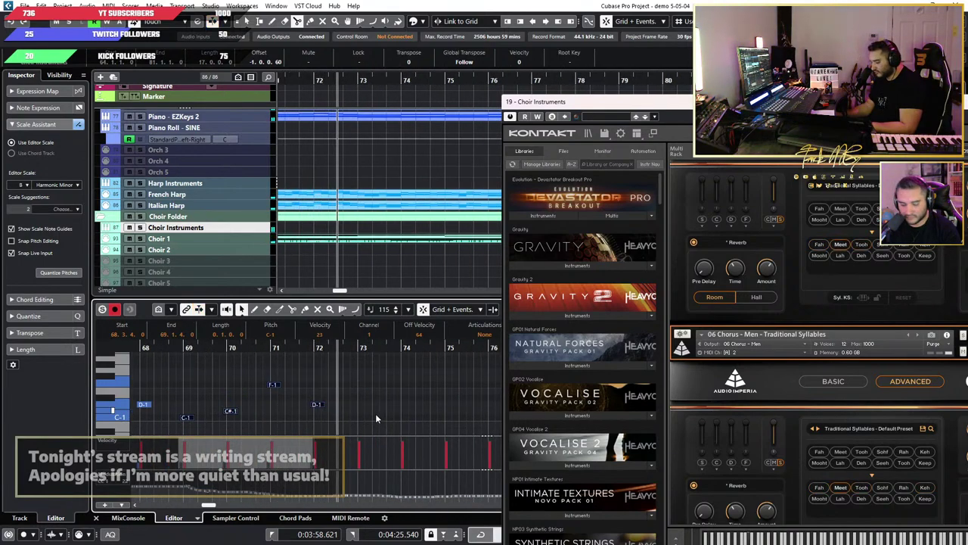
Step: Duplicate the four-note keyswitch pattern again to start just before bar 73, and play it back
key(ctrl+d)
drag(330, 421, 365, 424)
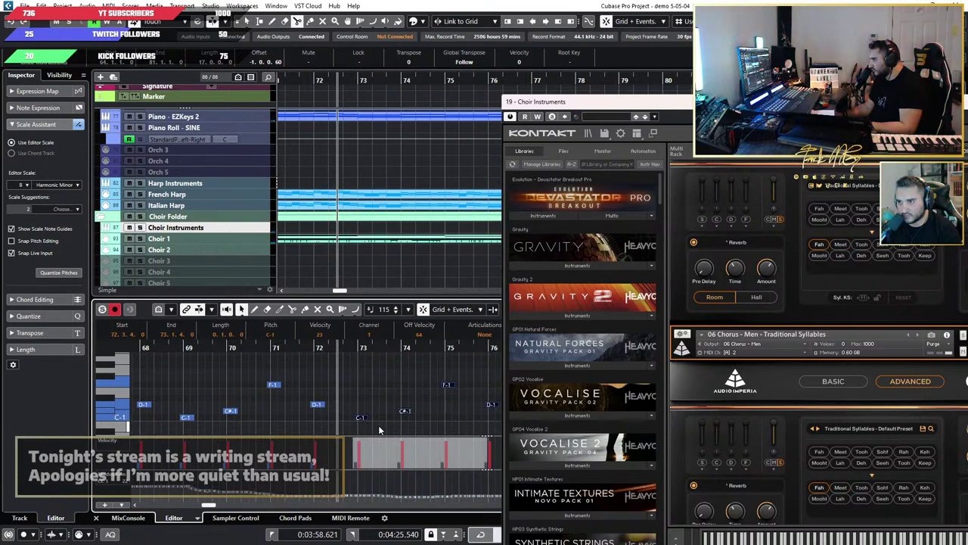
key(space)
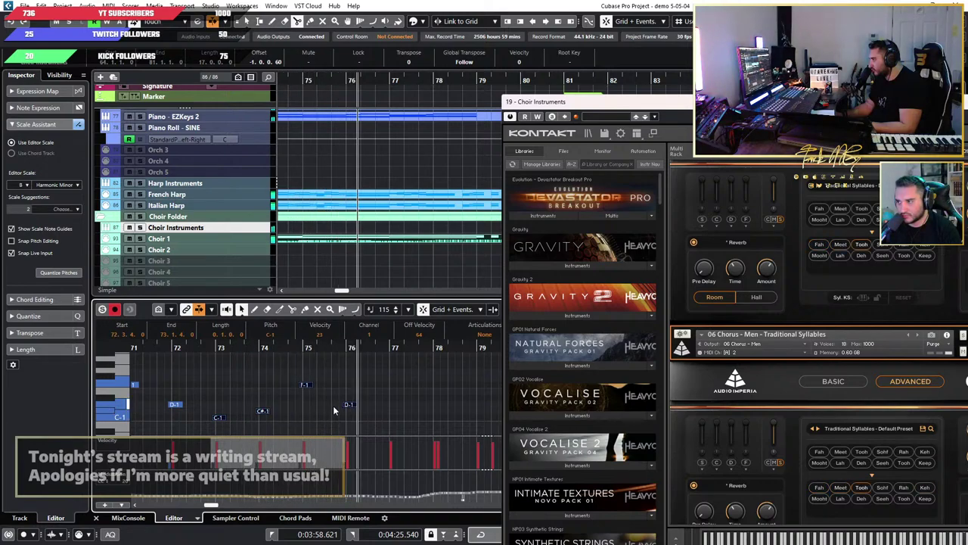
Step: Raise the choir keyswitch note just before bar 75 to G-1
click(303, 396)
click(303, 386)
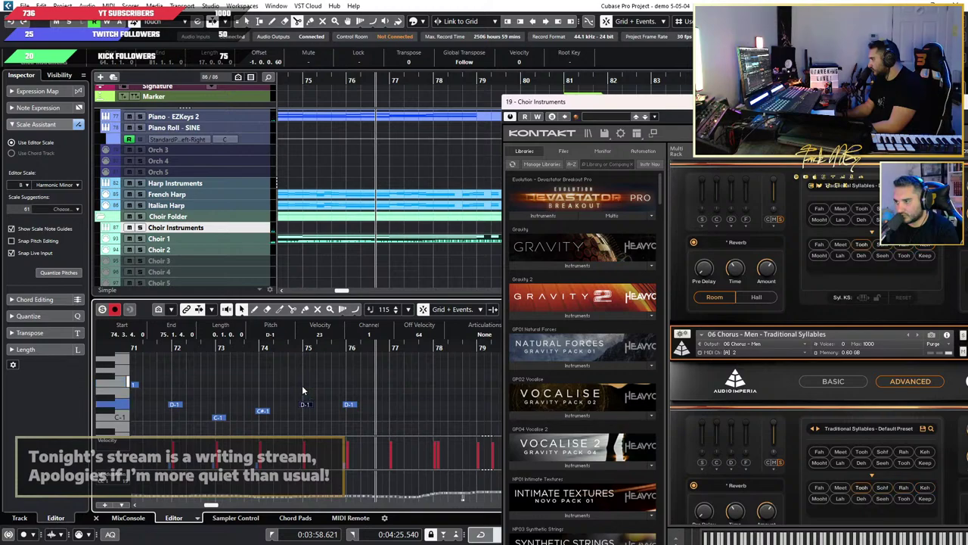
key(Up)
key(Up)
key(Up)
key(Up)
key(Up)
key(Up)
key(Up)
key(Up)
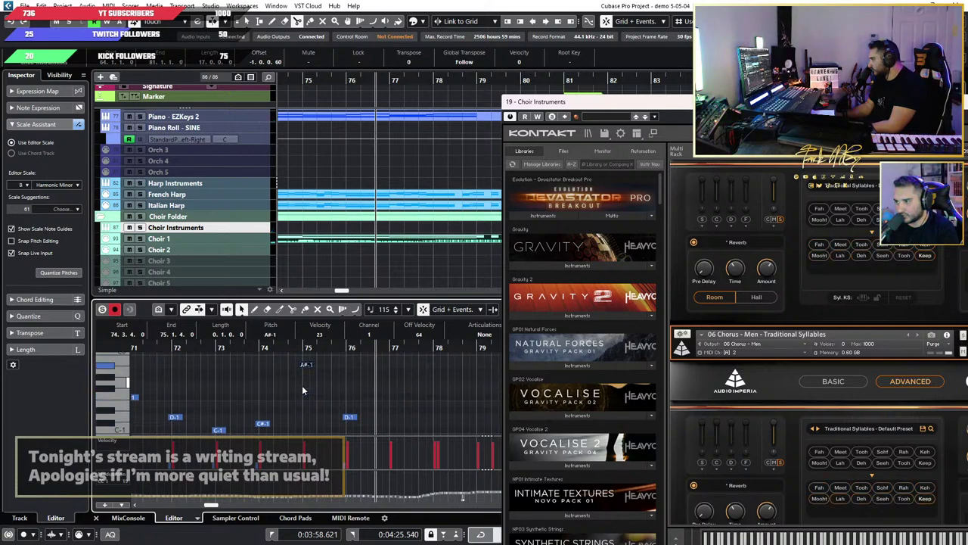
key(Down)
key(Down)
key(Down)
Step: Raise the keyswitch note just before bar 76 to E-1 and play the passage back
click(349, 417)
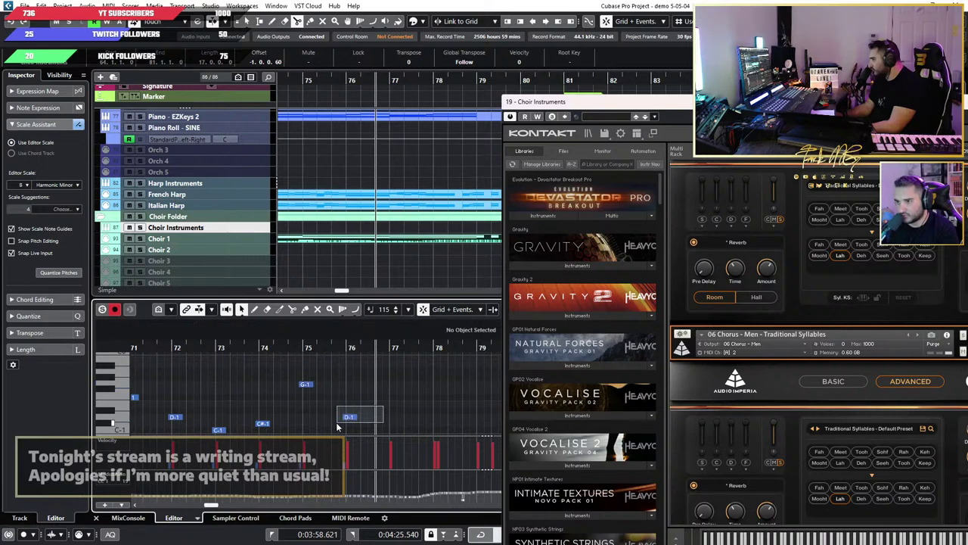
key(Up)
key(Up)
key(Up)
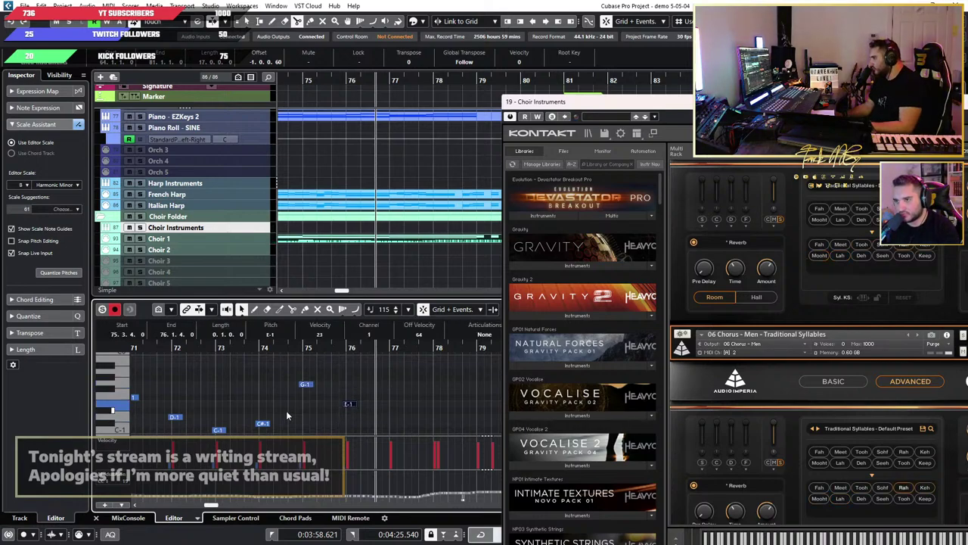
scroll(286, 412, down, 4)
scroll(293, 405, up, 4)
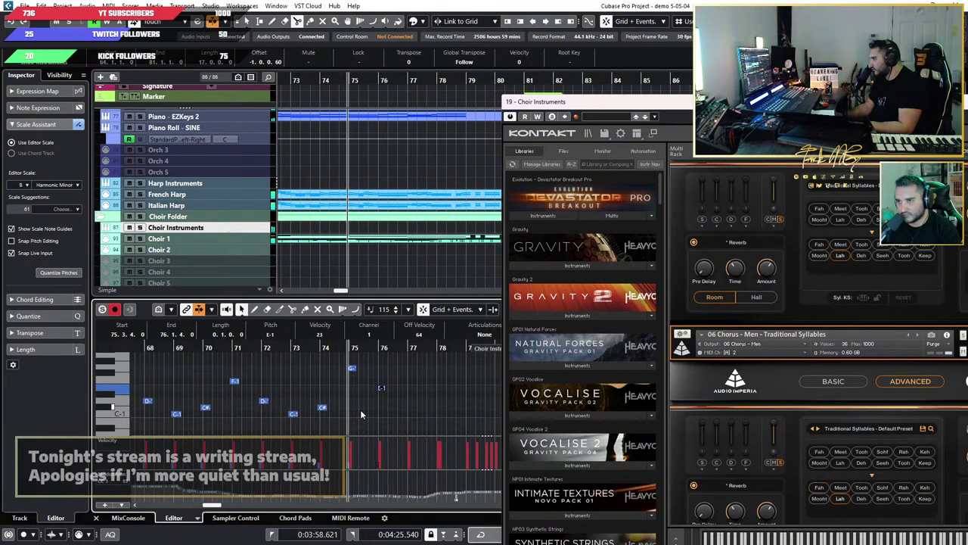
scroll(380, 412, down, 1)
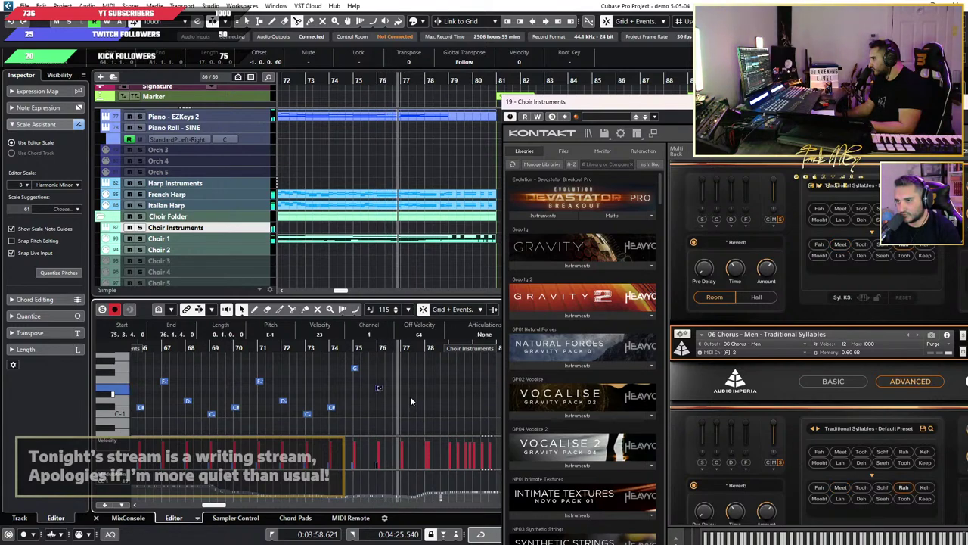
Step: Duplicate the E-1 keyswitch to just before bar 77 (76.3.4.0), raise the copy to A-1 and play it back
scroll(401, 403, up, 3)
key(ctrl+d)
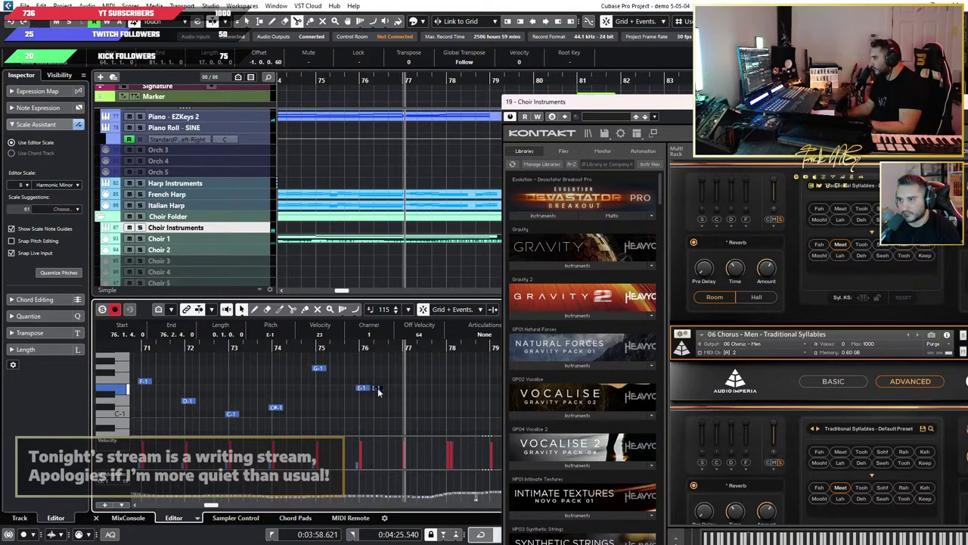
drag(378, 390, 409, 391)
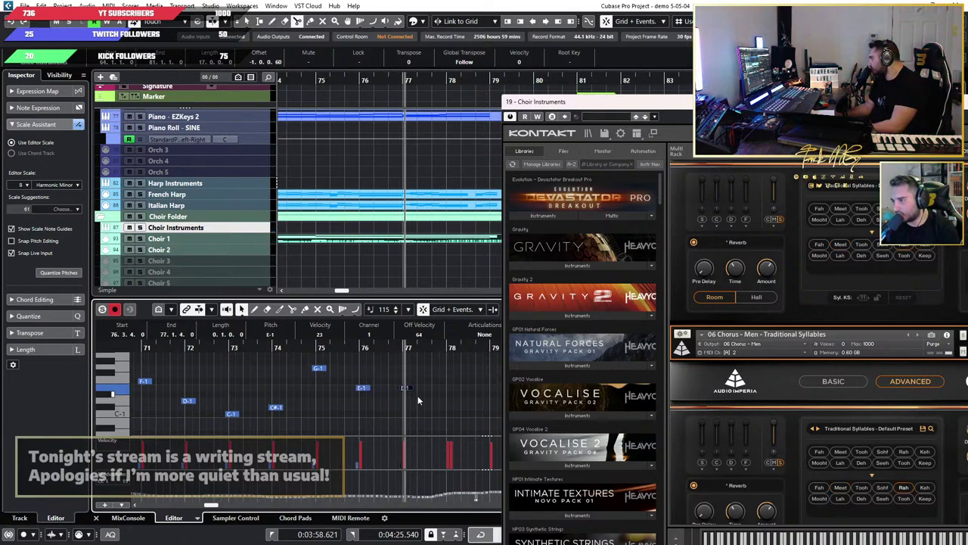
key(Down)
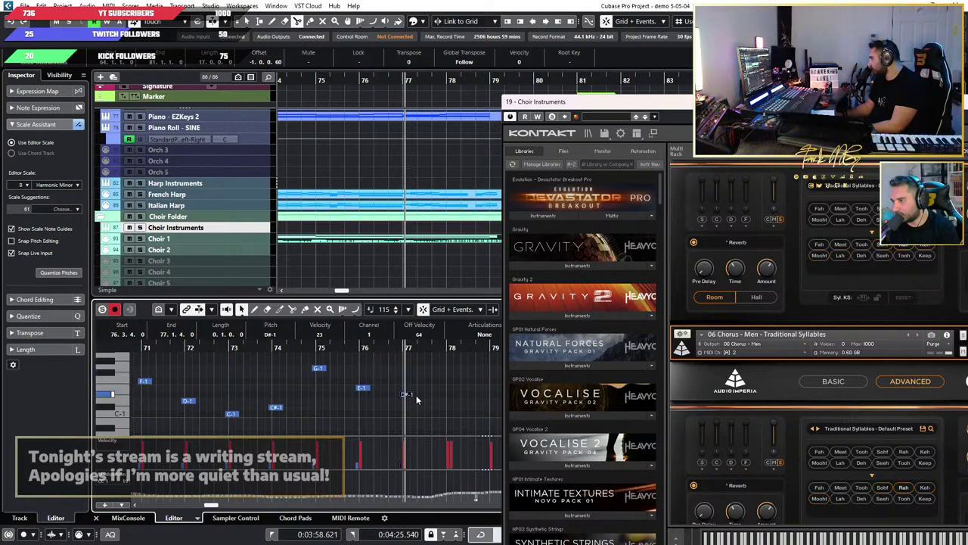
key(Up)
key(Up)
key(Up)
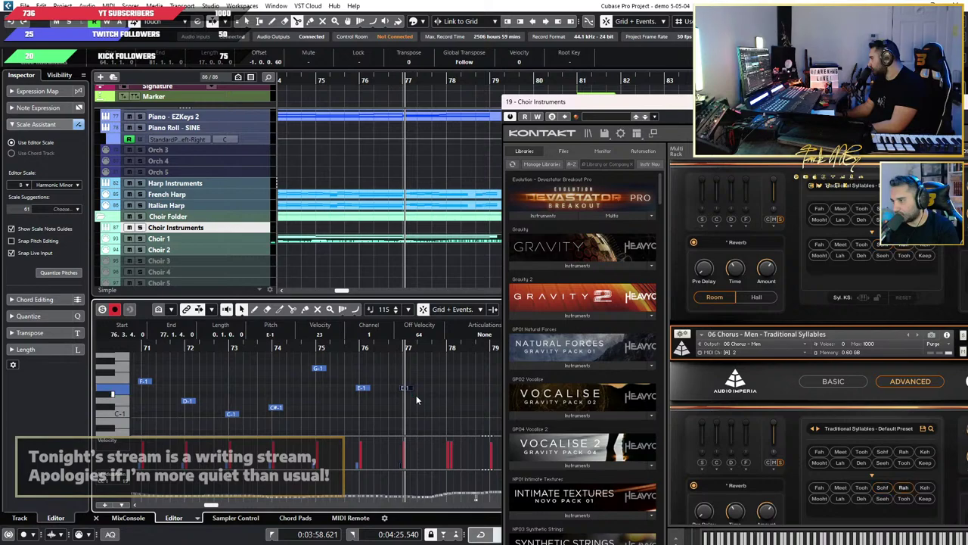
key(Up)
key(Up)
key(Up)
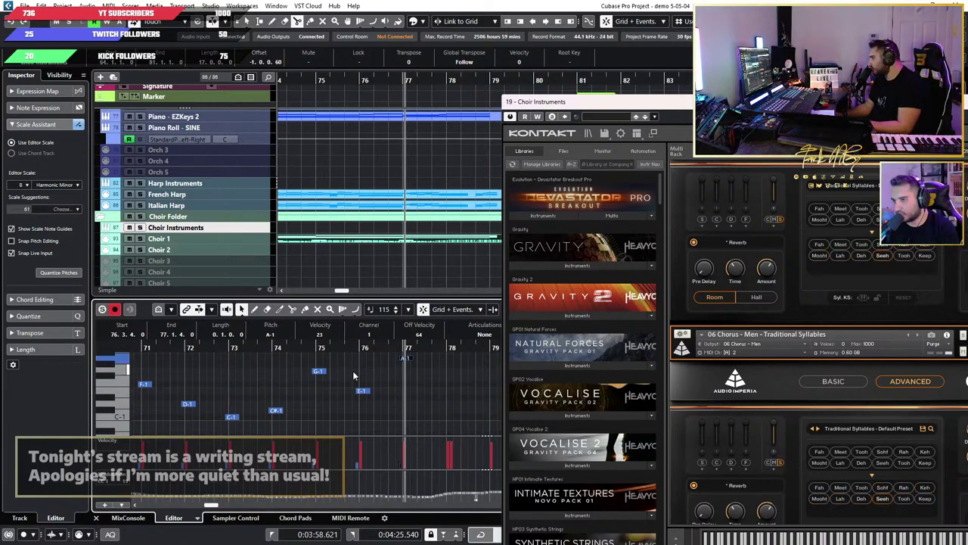
key(space)
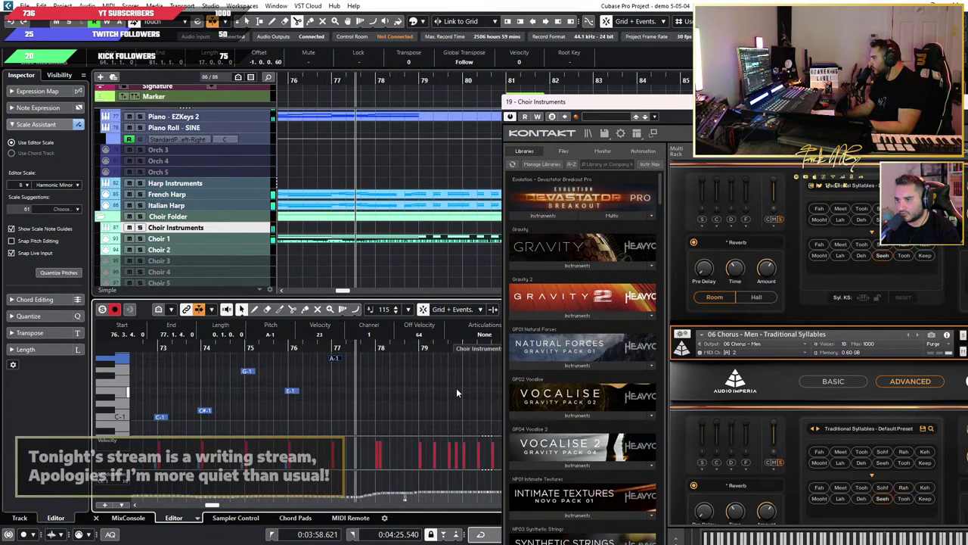
Step: Extend the start of the second long B3 note back to 78.1.1.0 so it lasts one full bar
scroll(377, 425, up, 15)
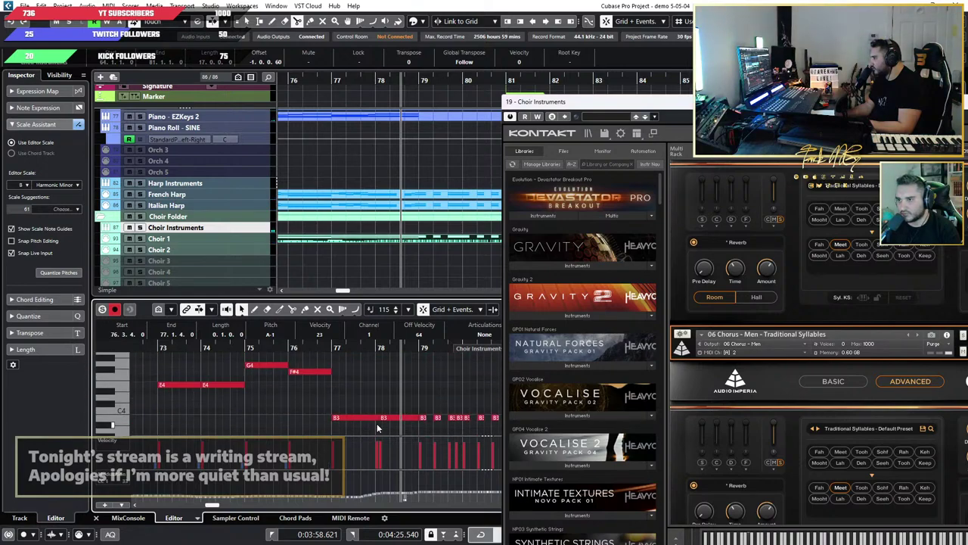
scroll(378, 425, down, 2)
scroll(382, 400, up, 3)
click(371, 385)
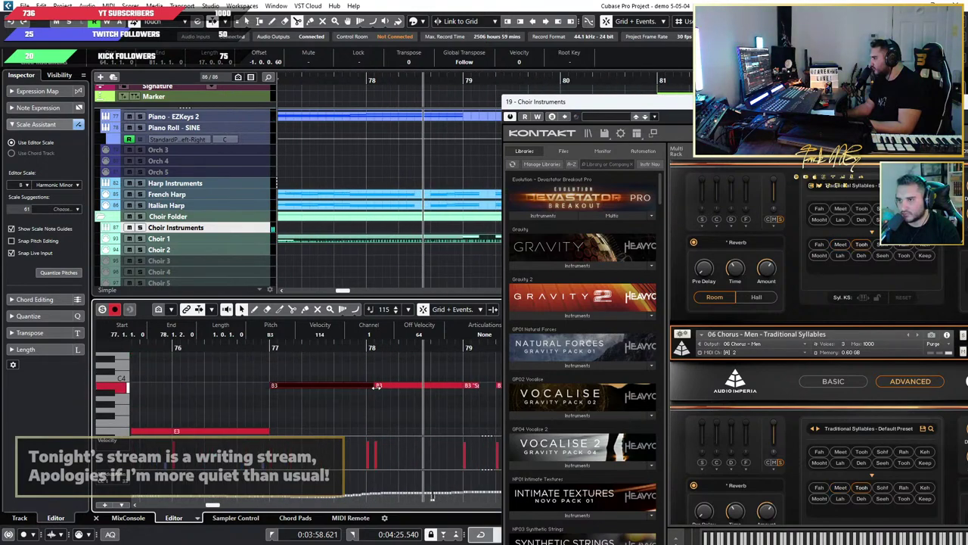
drag(377, 386, 371, 386)
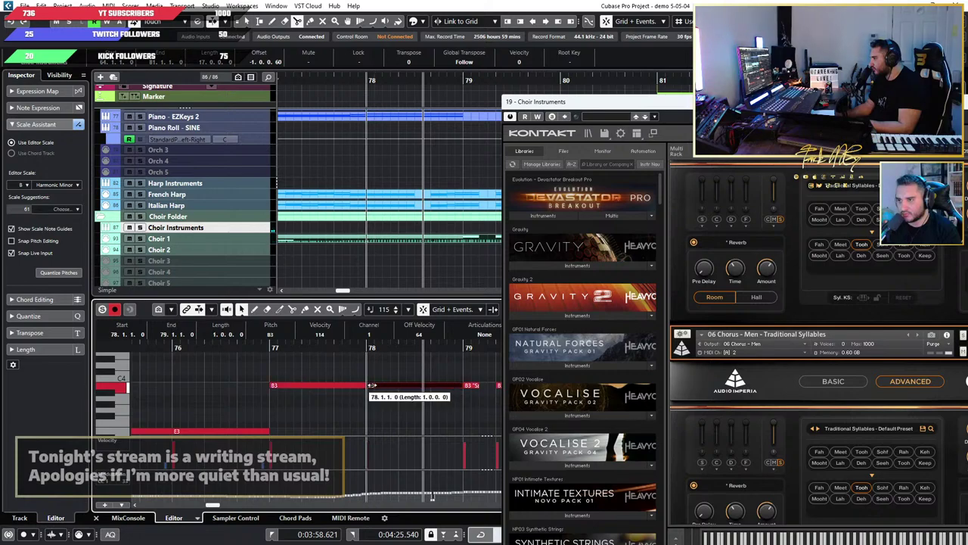
Step: Duplicate the A-1 keyswitch and place the copy just before bar 78, at 77.3.4.0
scroll(379, 400, down, 11)
scroll(378, 400, down, 3)
scroll(373, 401, down, 3)
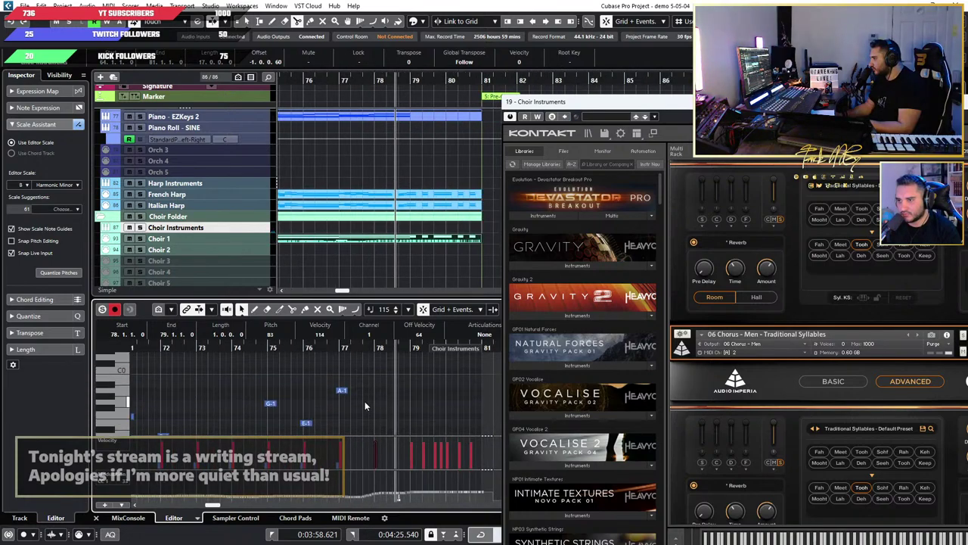
scroll(363, 402, up, 3)
click(311, 392)
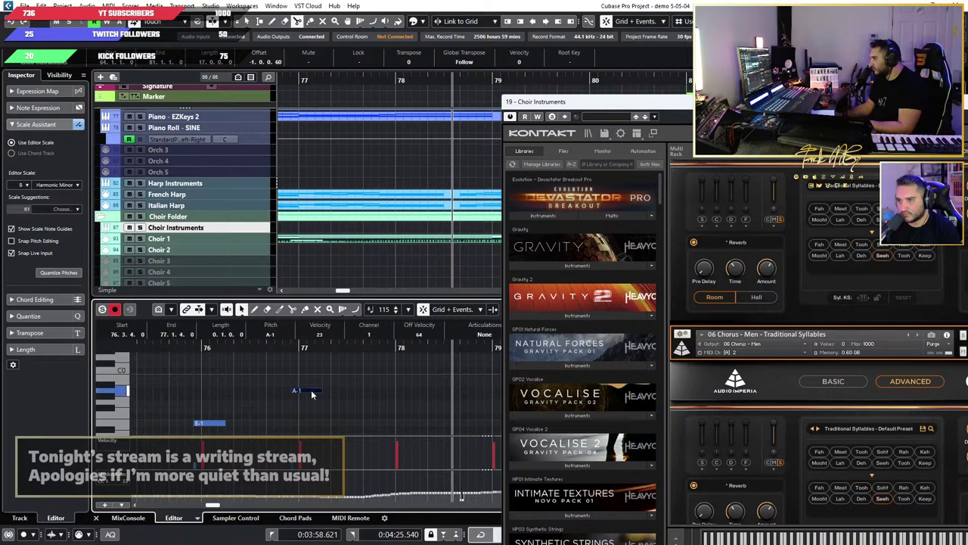
key(ctrl+d)
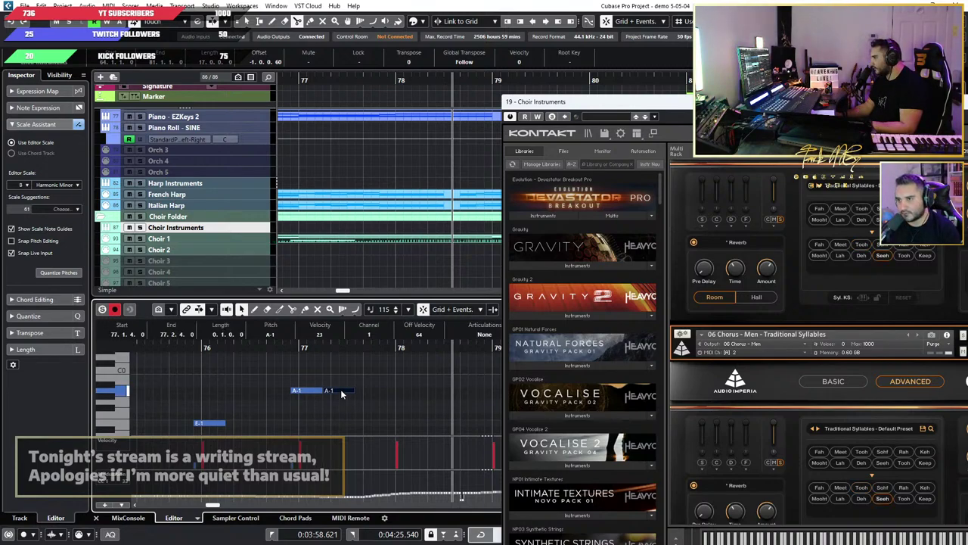
drag(341, 392, 408, 394)
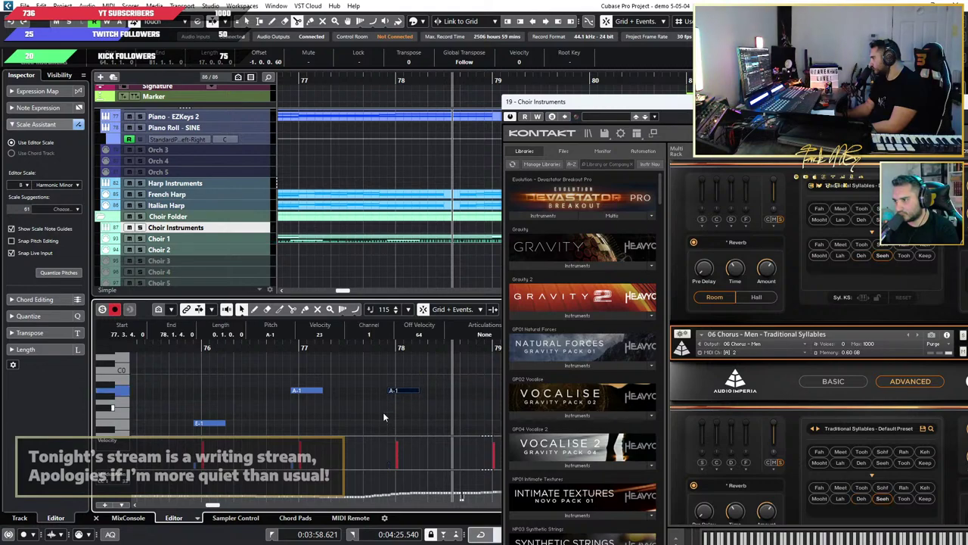
Step: Set the pitch of the keyswitch note just before bar 78 to B-1
key(Down)
key(Down)
key(Down)
key(Up)
key(Up)
key(Up)
key(Up)
key(Up)
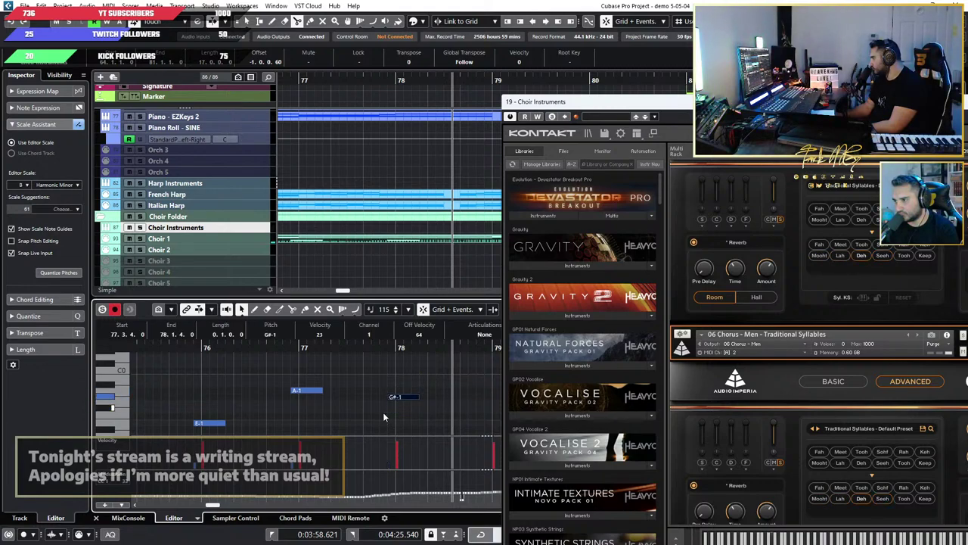
scroll(420, 413, down, 4)
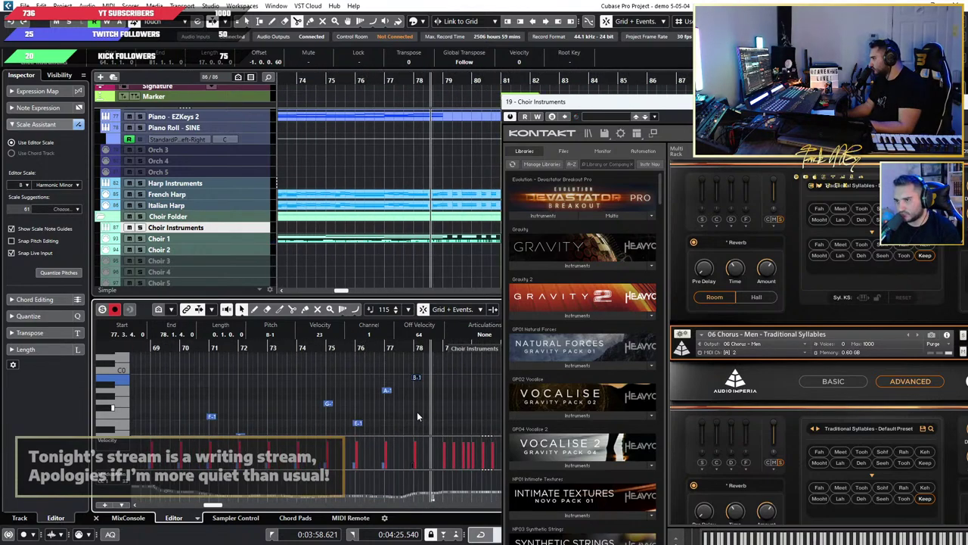
Step: Play back the choir from just before bar 71 to bar 79 to check the syllable keyswitches
click(202, 348)
key(space)
scroll(348, 393, down, 2)
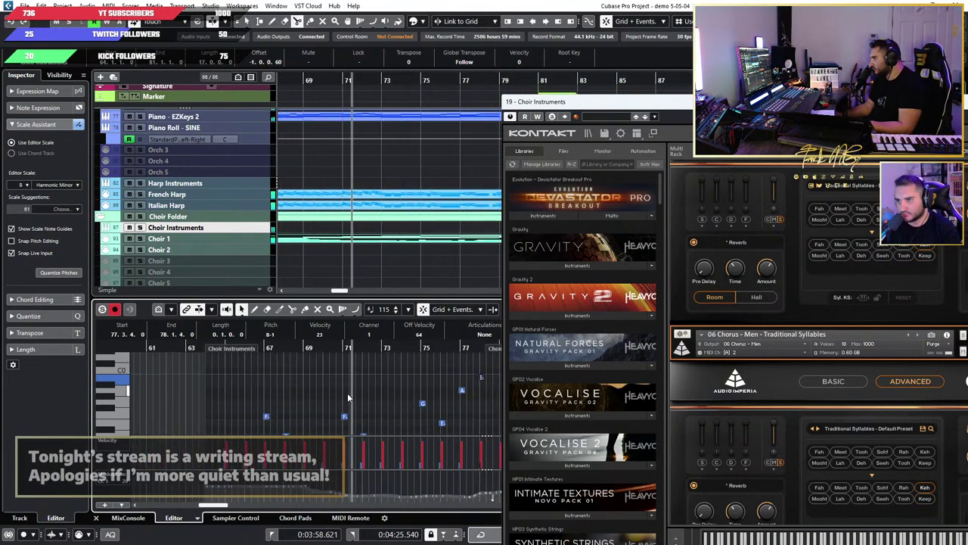
scroll(397, 400, down, 1)
scroll(398, 399, up, 1)
scroll(398, 399, right, 2)
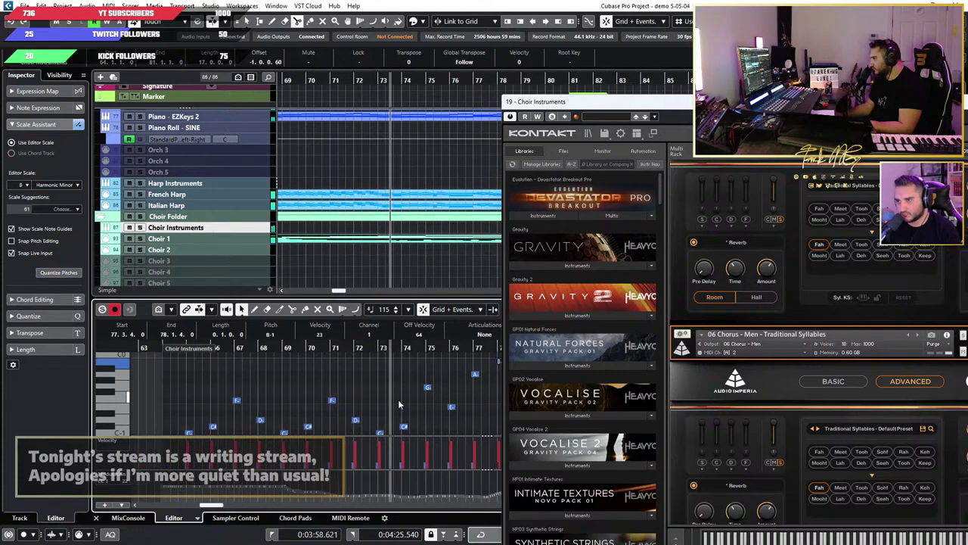
scroll(368, 400, up, 3)
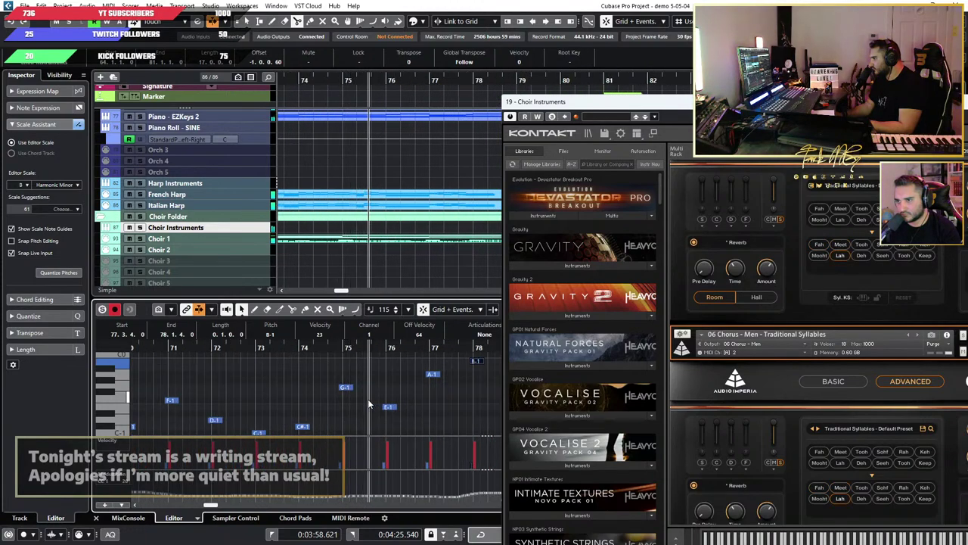
scroll(368, 400, down, 2)
scroll(368, 400, right, 4)
scroll(367, 398, up, 2)
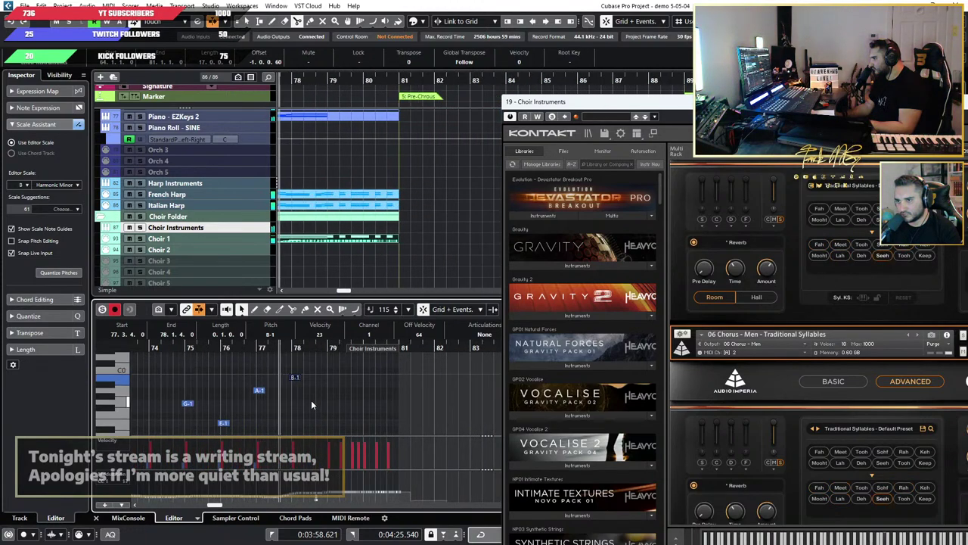
scroll(329, 406, up, 1)
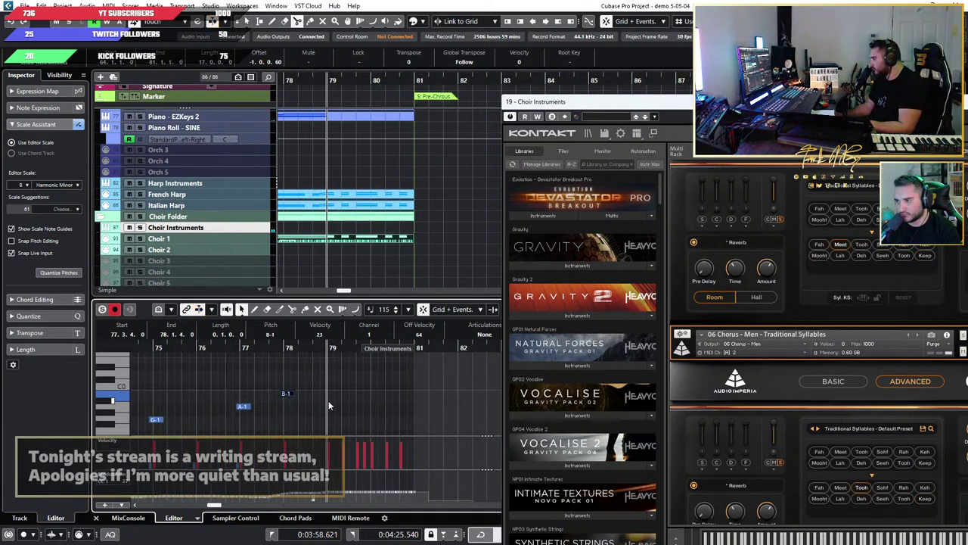
Step: Duplicate the B-1 keyswitch to just before bar 79 (78.3.4.0), with length 0.0.2.0 and pitch C-1
key(ctrl+d)
scroll(331, 396, up, 2)
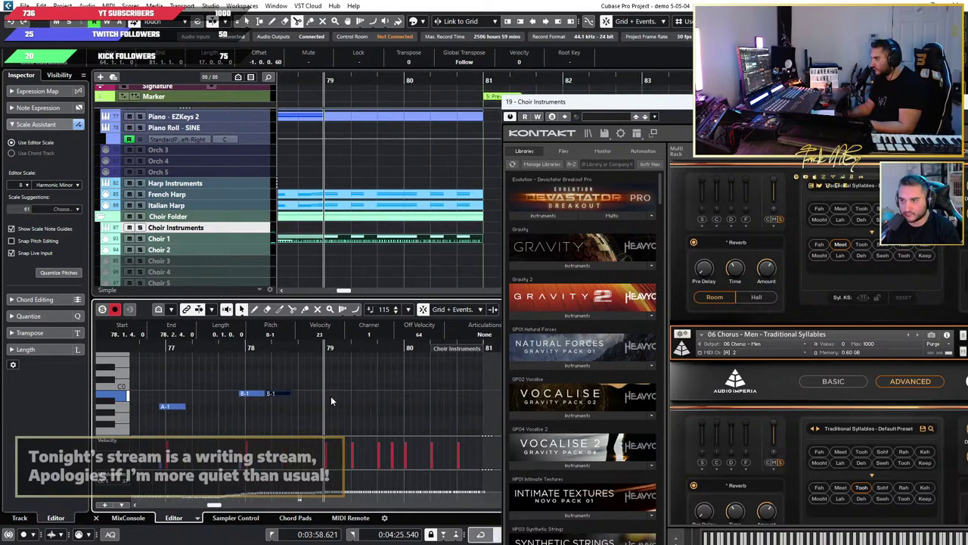
drag(255, 394, 330, 394)
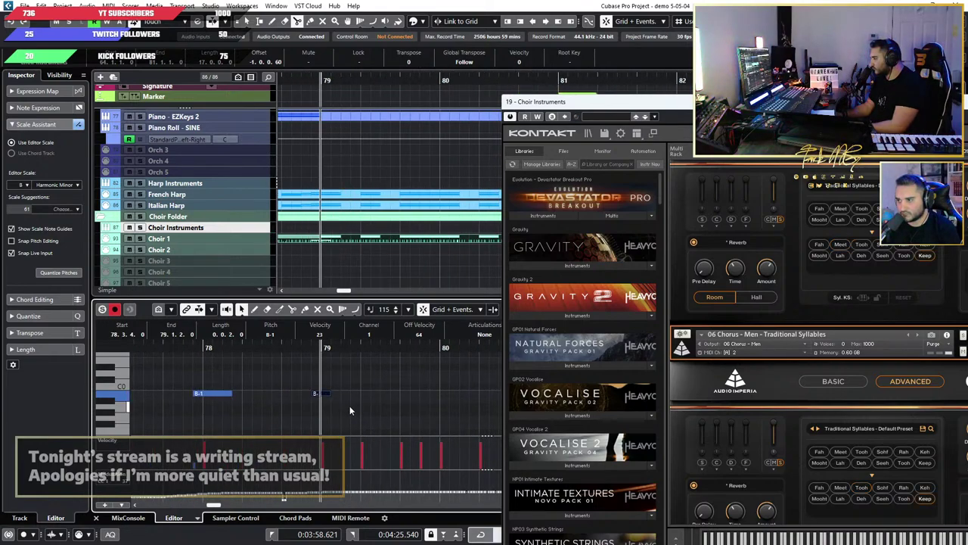
key(Down)
key(Down)
key(Down)
key(Down)
key(Down)
key(Down)
key(Down)
key(Down)
key(Down)
key(Down)
key(Down)
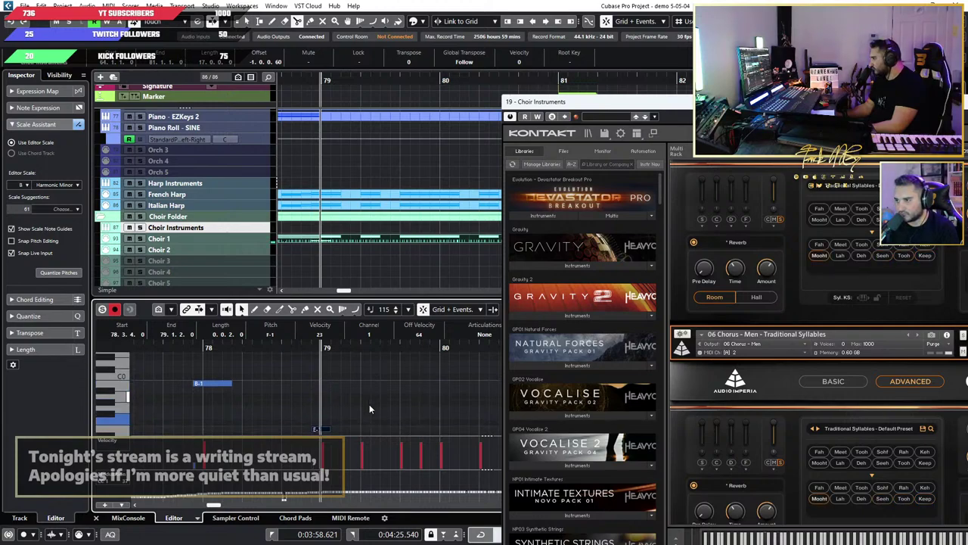
Step: Duplicate the C-1 keyswitch to 79.1.4.0, before the next choir hit, and set the copy to D#-1
key(ctrl+d)
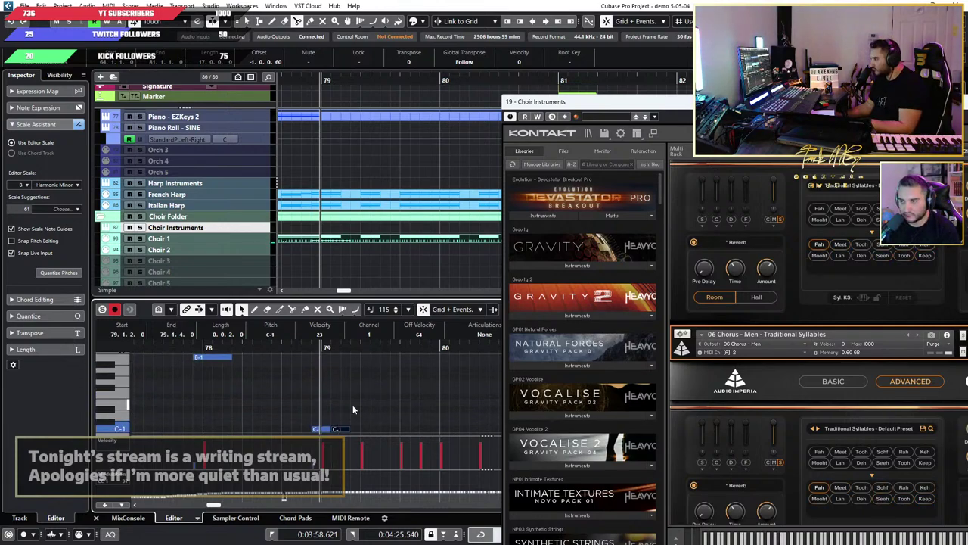
drag(341, 429, 363, 395)
key(Up)
key(Up)
key(Up)
key(Up)
key(Up)
key(Up)
key(Up)
key(Up)
key(Up)
key(Up)
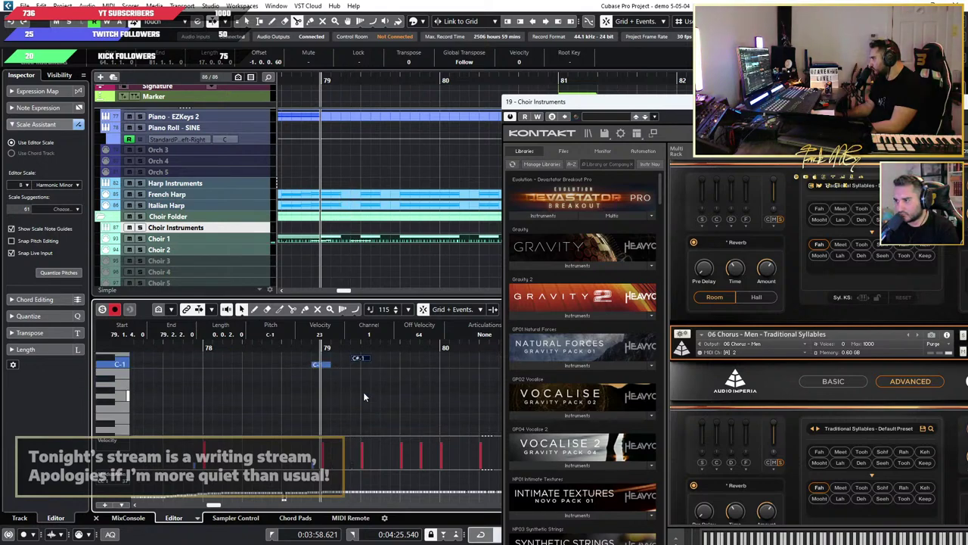
key(Down)
key(Down)
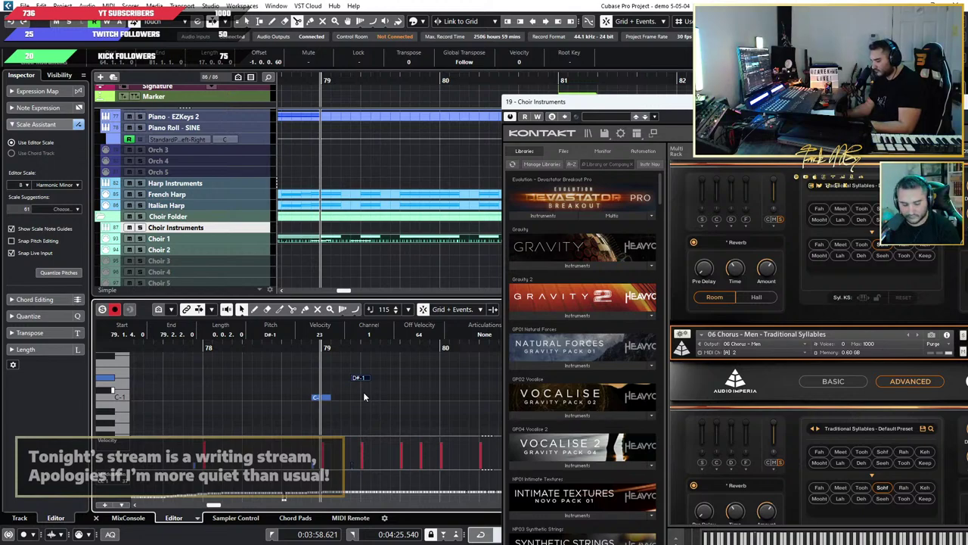
Step: Duplicate the D#-1 keyswitch to 79.2.4.0 and raise the copy to G-1
key(alt+d)
drag(379, 379, 404, 381)
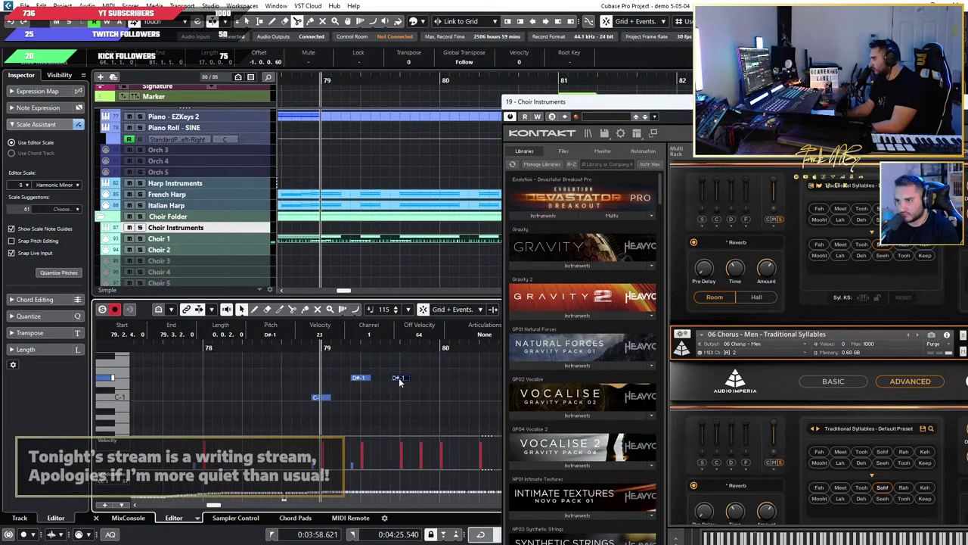
key(Down)
key(Down)
key(Down)
key(ctrl+Left)
key(Up)
key(Up)
key(Up)
key(Up)
key(Up)
key(Up)
key(Up)
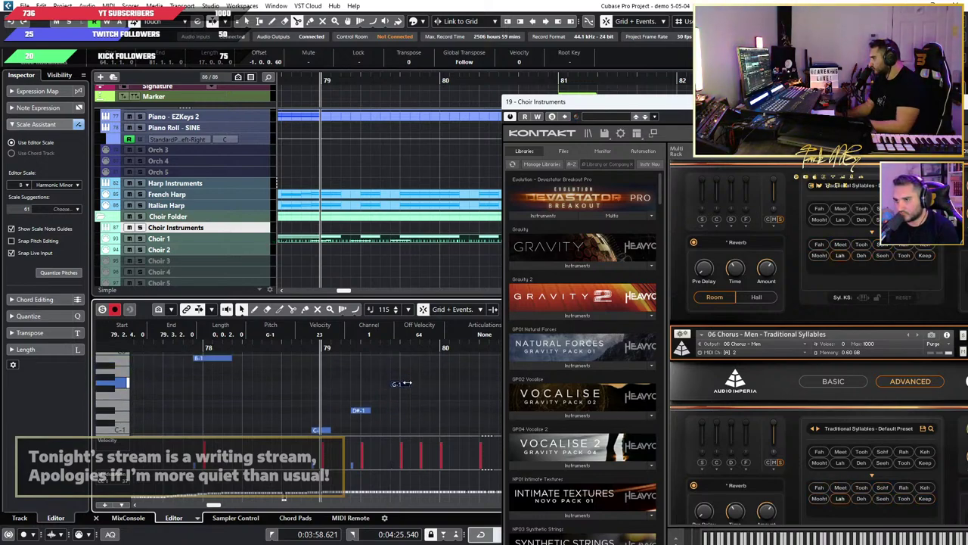
Step: Duplicate the G-1 keyswitch to 79.3.4.0 as F-1, and duplicate that copy to 80.1.4.0 as E-1
drag(418, 383, 438, 385)
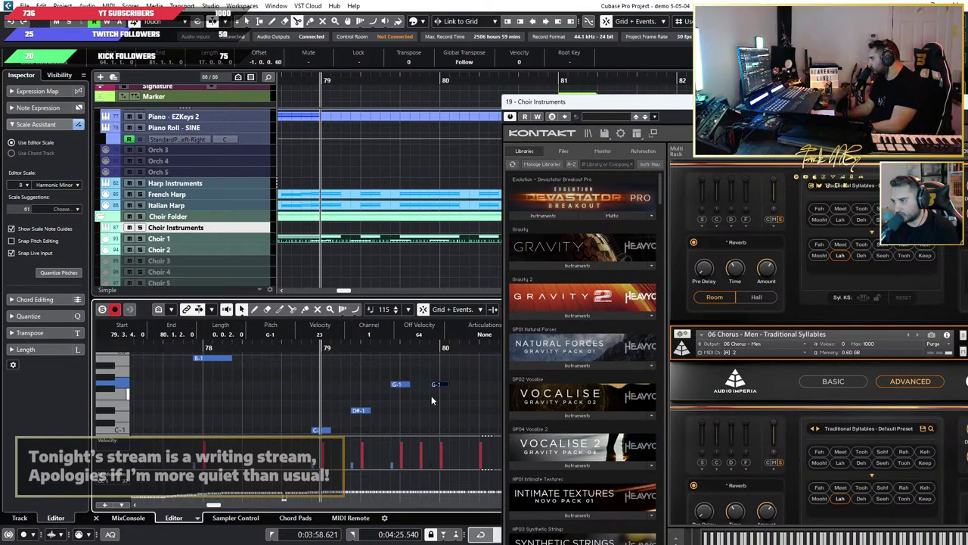
key(Down)
key(Down)
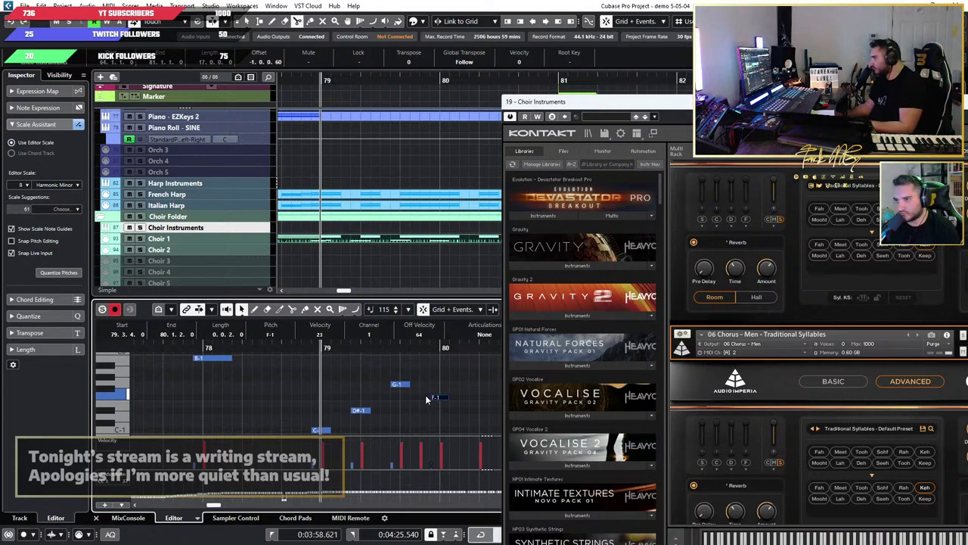
scroll(415, 413, right, 2)
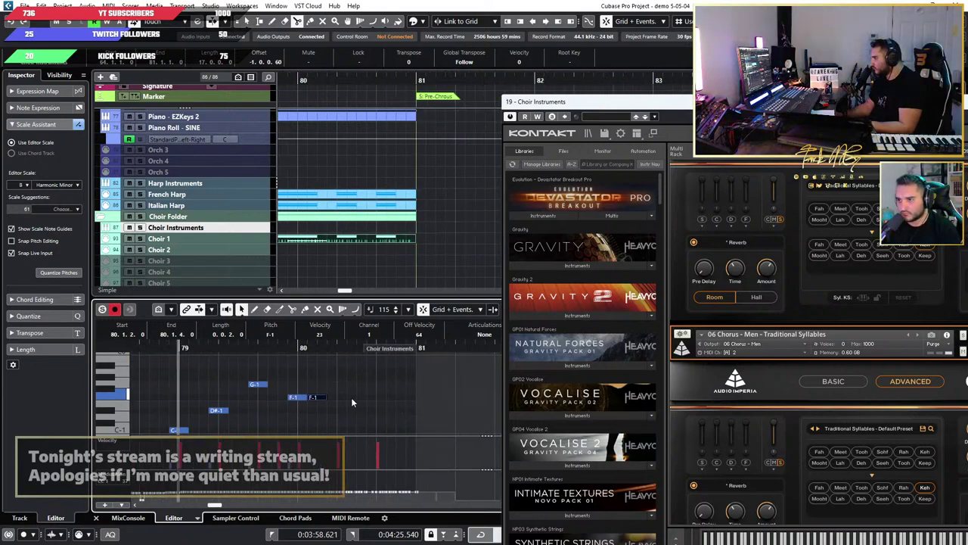
drag(318, 401, 340, 401)
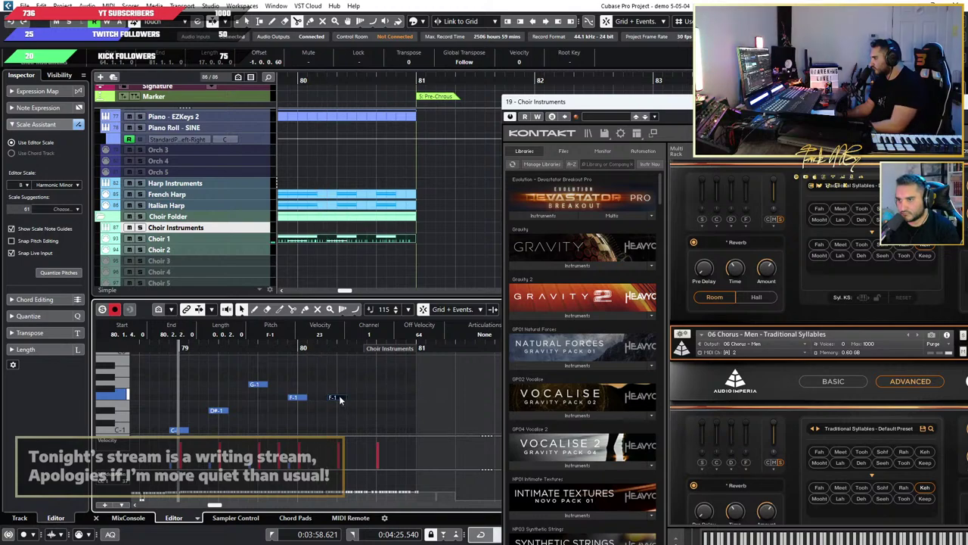
key(Down)
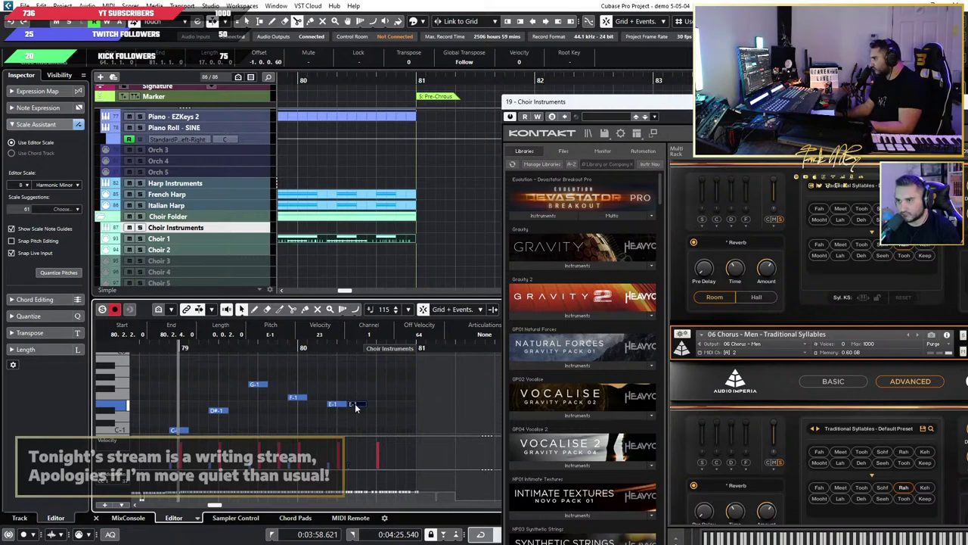
Step: Duplicate the E-1 keyswitch to 80.2.4.0 and raise the copy to B-1
drag(355, 404, 375, 404)
key(Up)
key(Up)
key(Up)
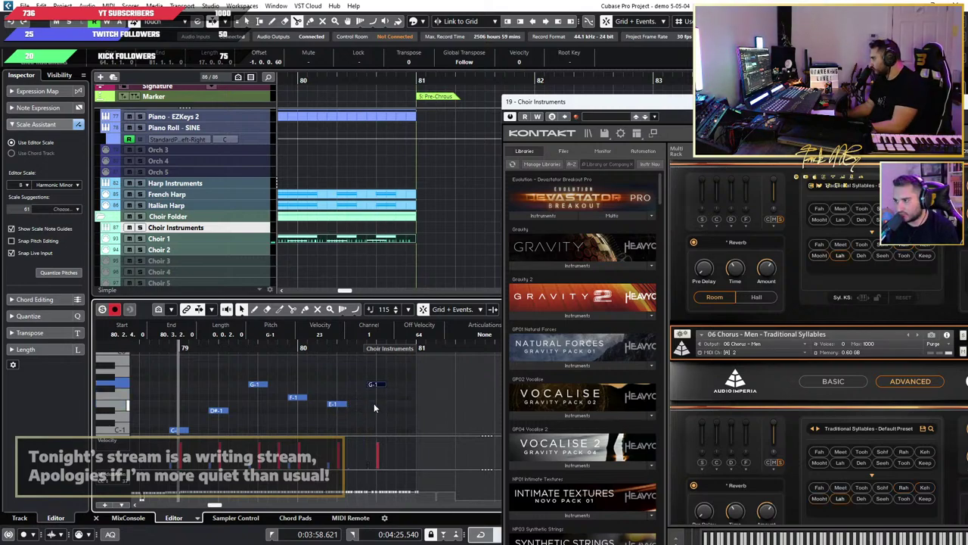
key(Up)
key(Up)
key(Up)
key(Up)
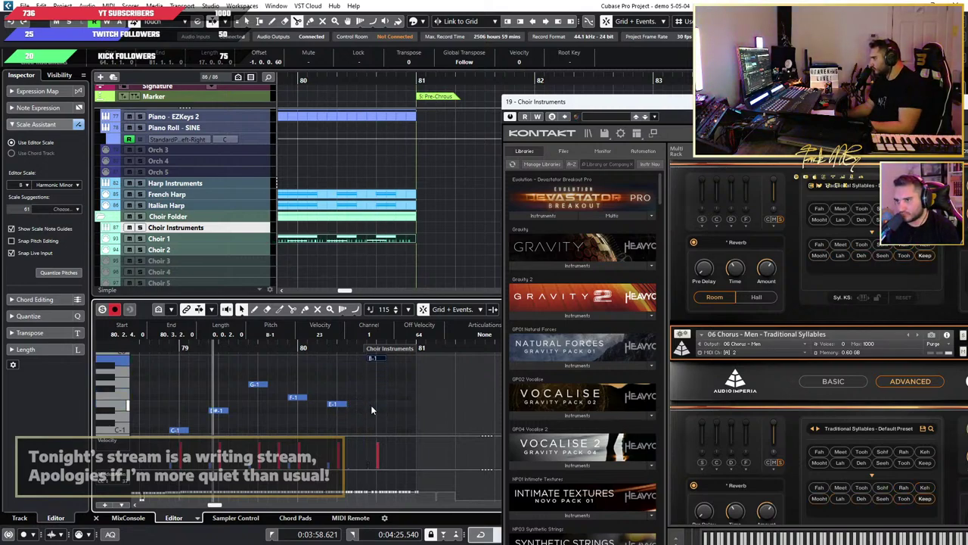
Step: Play back the choir hits through bars 79 and 80 twice to check the syllable keyswitches
key(space)
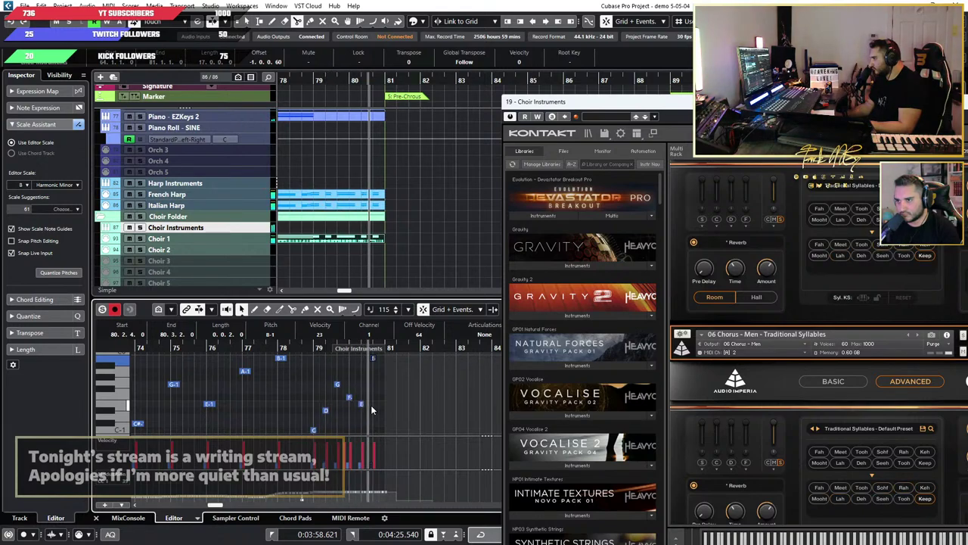
key(space)
scroll(379, 409, down, 3)
scroll(359, 408, down, 1)
scroll(355, 404, up, 3)
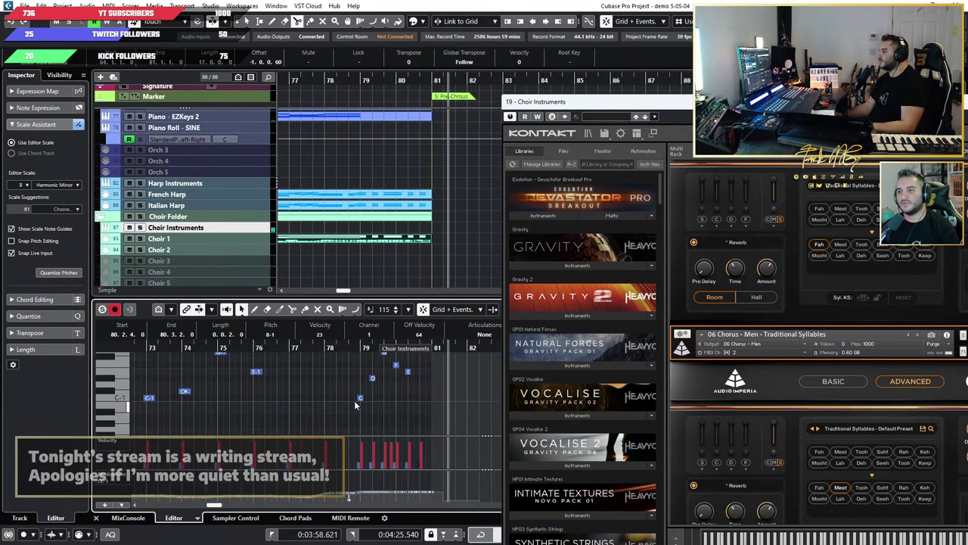
scroll(355, 386, up, 3)
key(space)
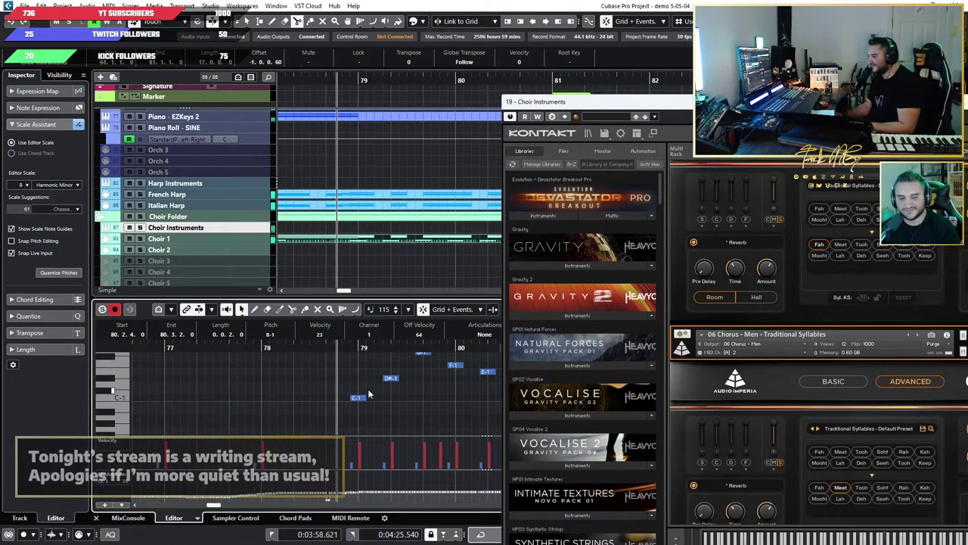
scroll(373, 395, down, 2)
scroll(375, 391, up, 3)
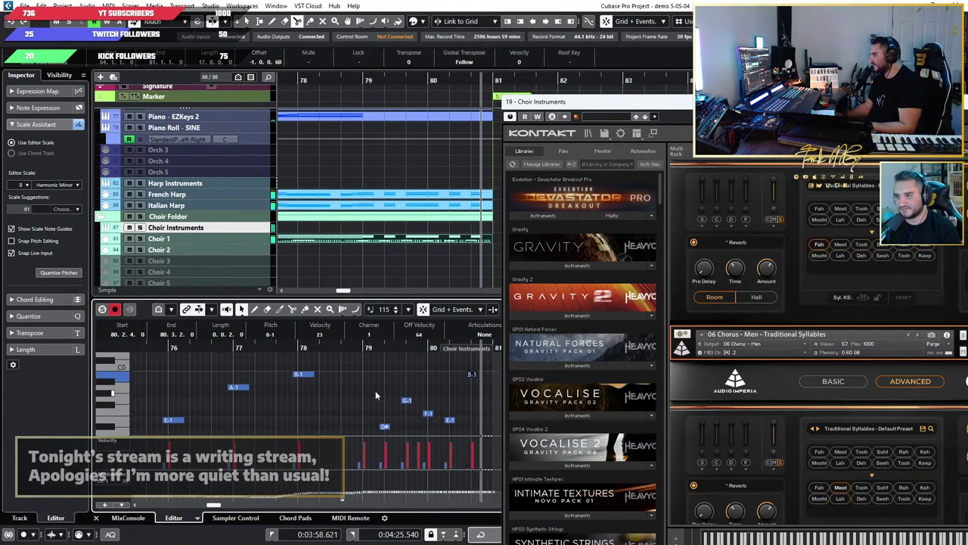
scroll(375, 390, down, 4)
scroll(374, 390, left, 4)
scroll(393, 379, right, 1)
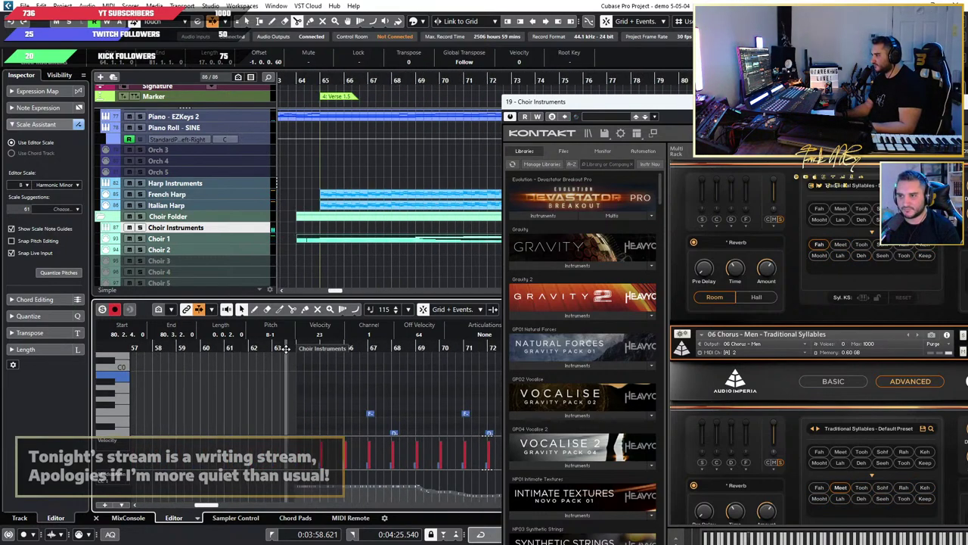
Step: Restart playback just before bar 64 and close the Choir Instruments Kontakt window
click(286, 349)
drag(612, 101, 338, 101)
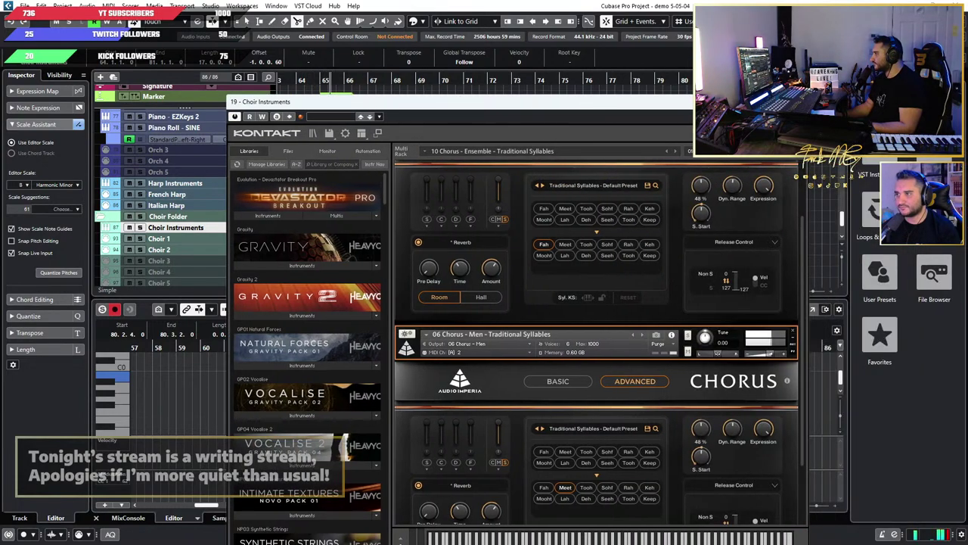
drag(779, 101, 793, 101)
click(815, 102)
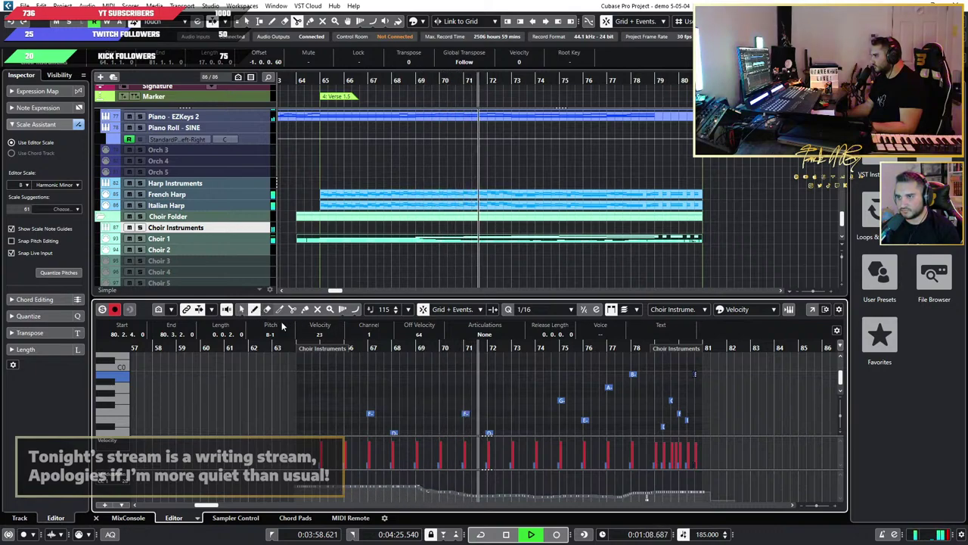
Step: Redraw the choir's controller curve as a swell from about bar 69 that falls off toward bar 81, and play it back
click(254, 309)
drag(424, 482, 641, 483)
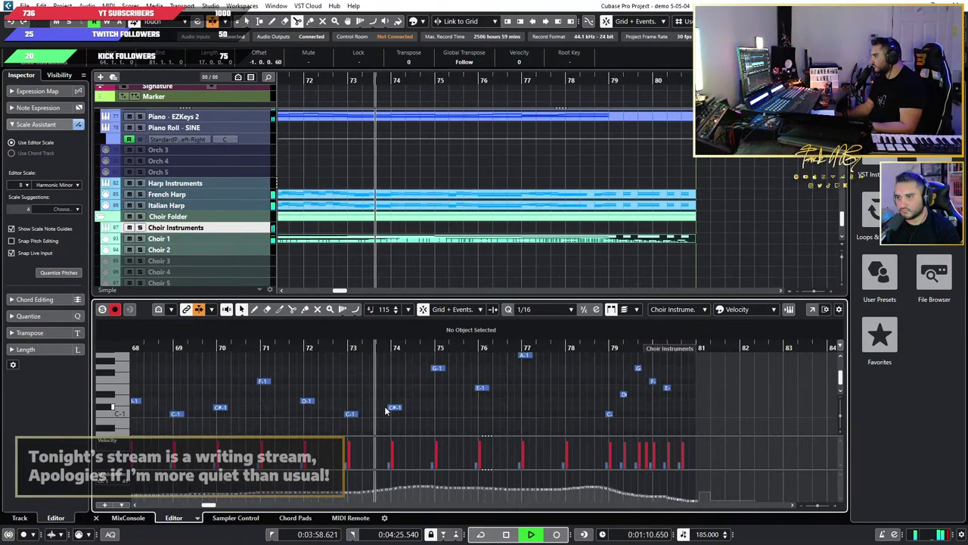
scroll(391, 413, right, 1)
scroll(391, 412, down, 1)
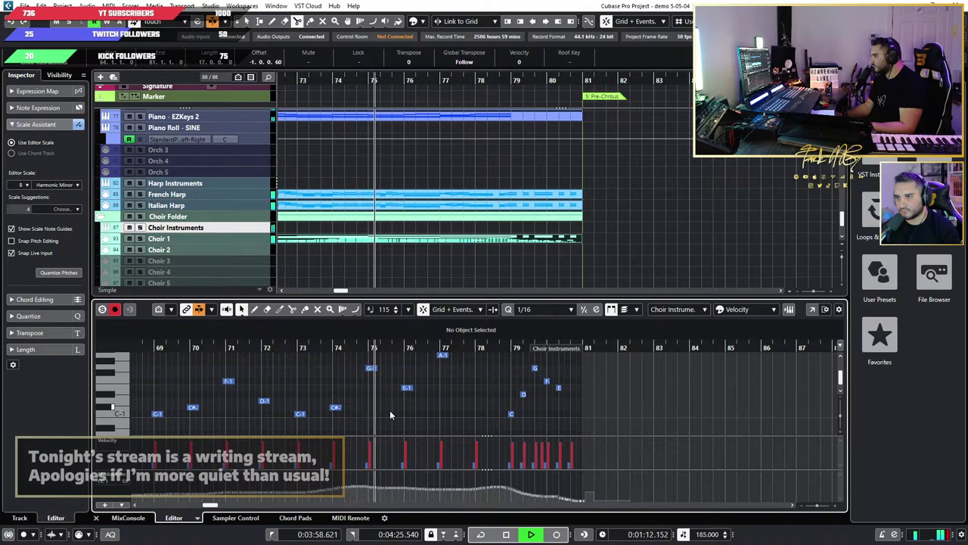
scroll(421, 413, up, 1)
scroll(422, 410, right, 1)
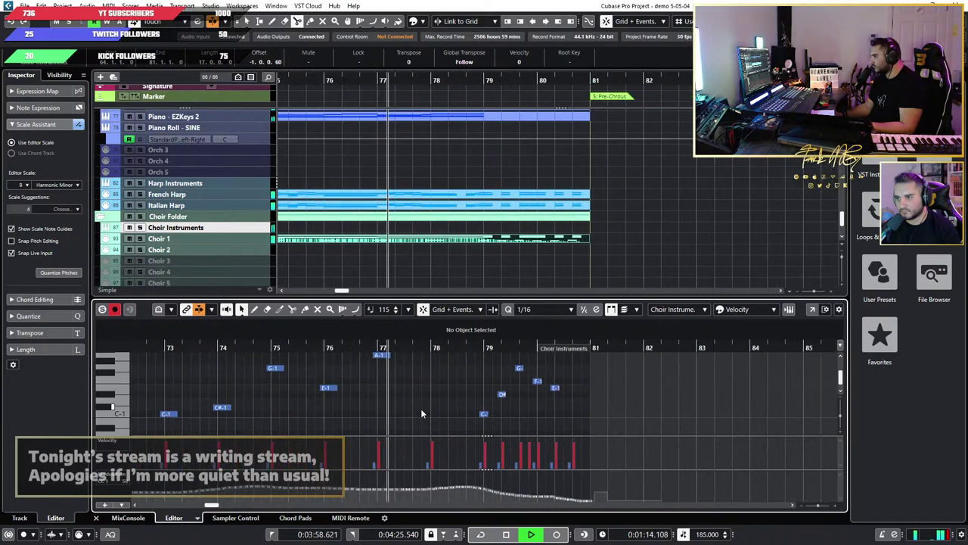
scroll(421, 409, down, 1)
scroll(421, 409, up, 1)
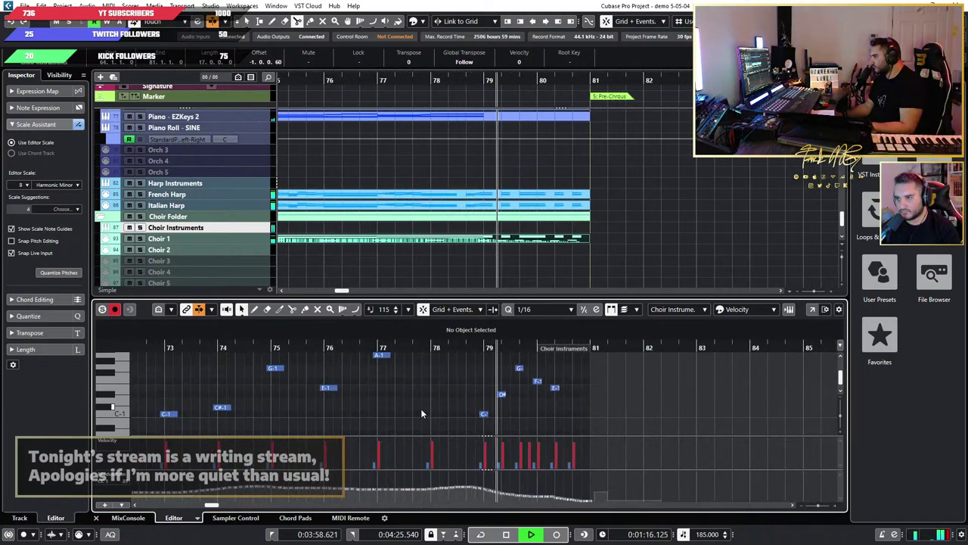
key(space)
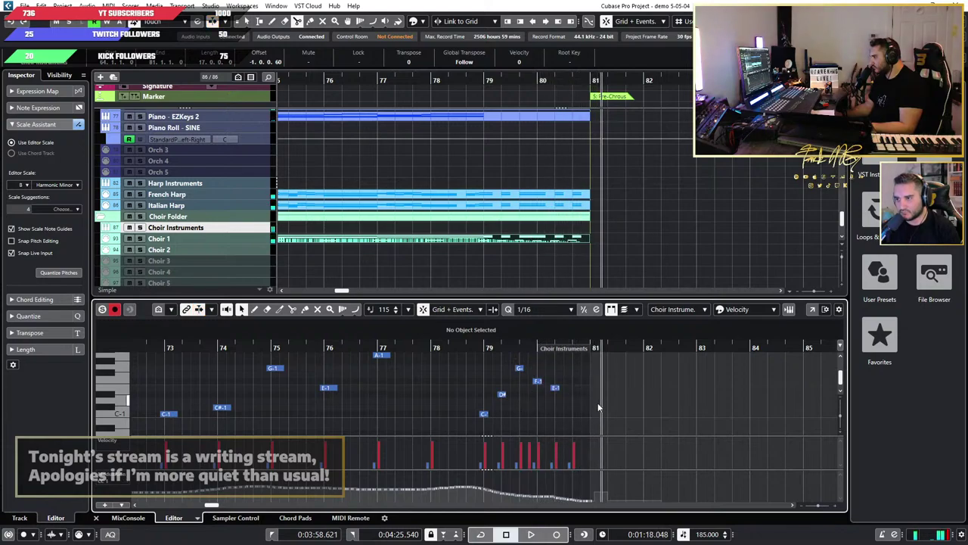
Step: Examine the choir notes in every octave between bars 65 and 81
scroll(600, 406, down, 1)
scroll(599, 406, up, 6)
scroll(599, 404, down, 4)
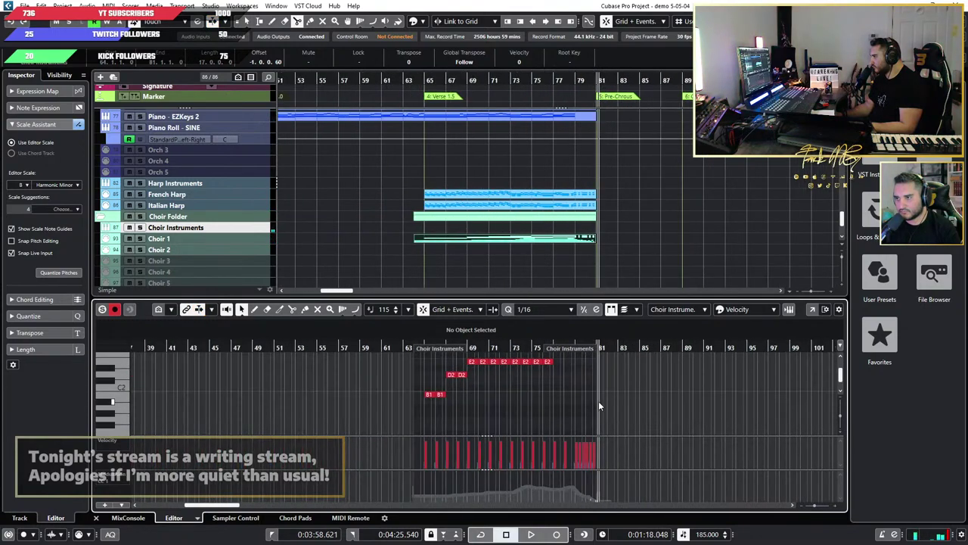
scroll(599, 404, up, 6)
scroll(600, 404, up, 4)
scroll(599, 406, up, 1)
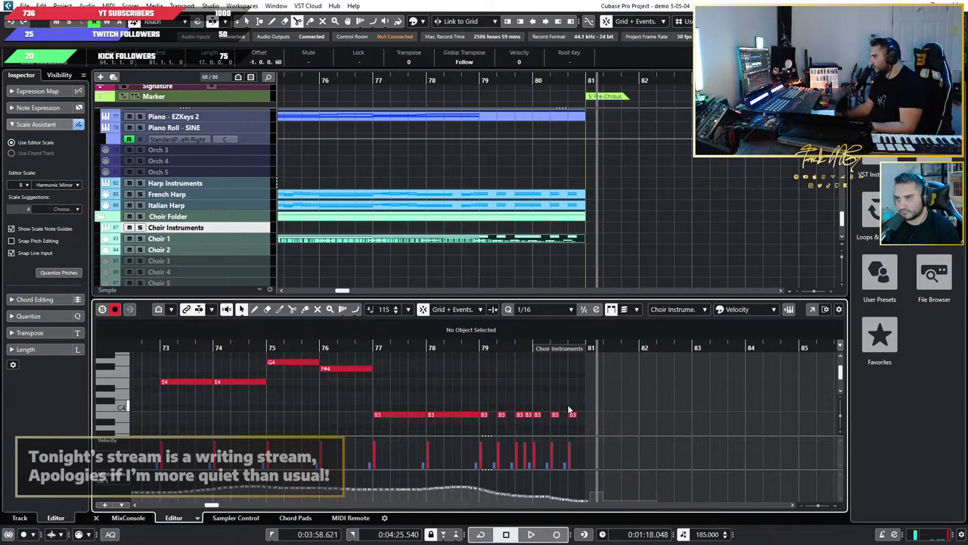
scroll(569, 410, down, 3)
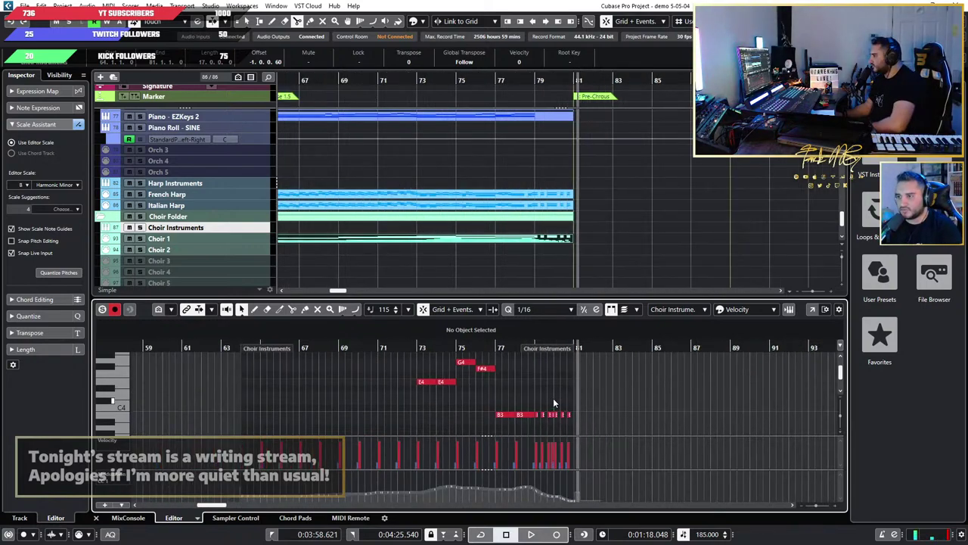
scroll(553, 403, down, 3)
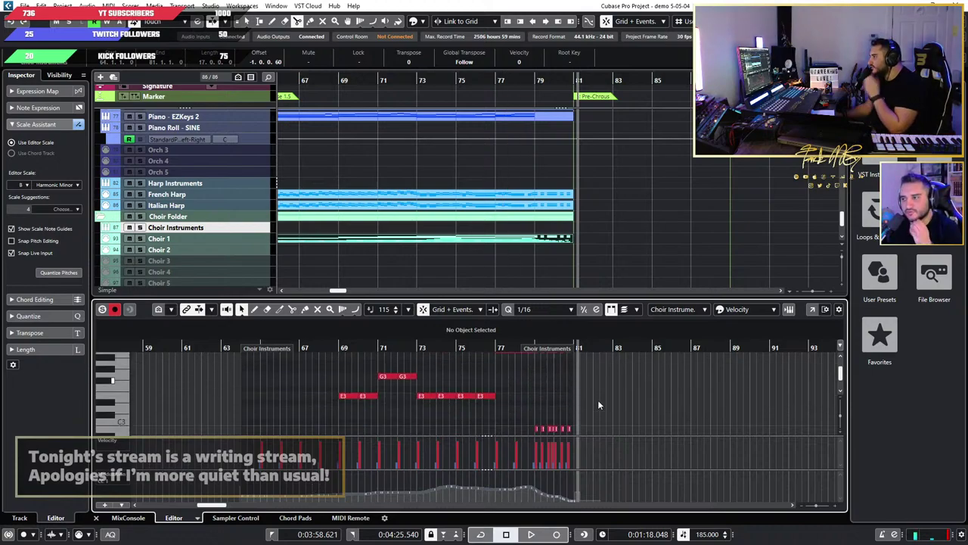
scroll(610, 409, up, 5)
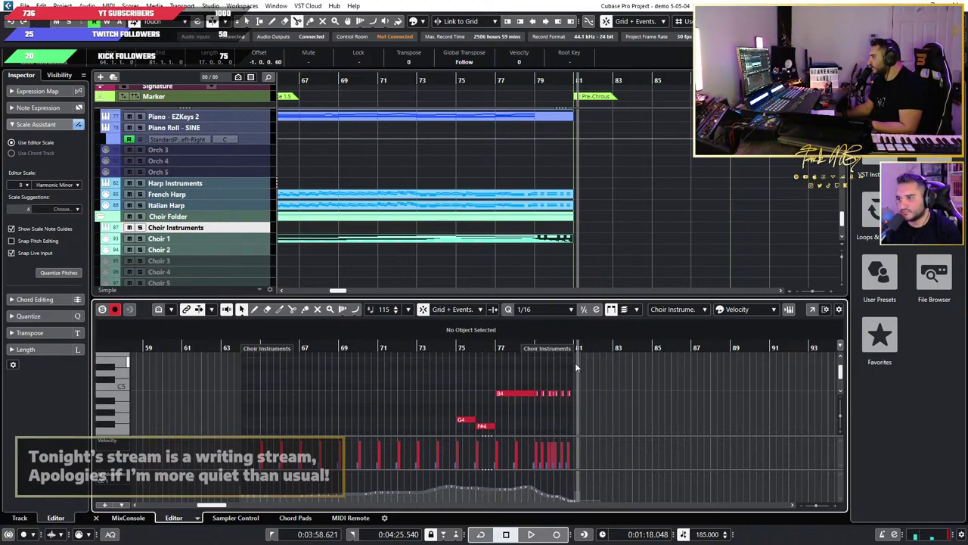
scroll(535, 424, down, 6)
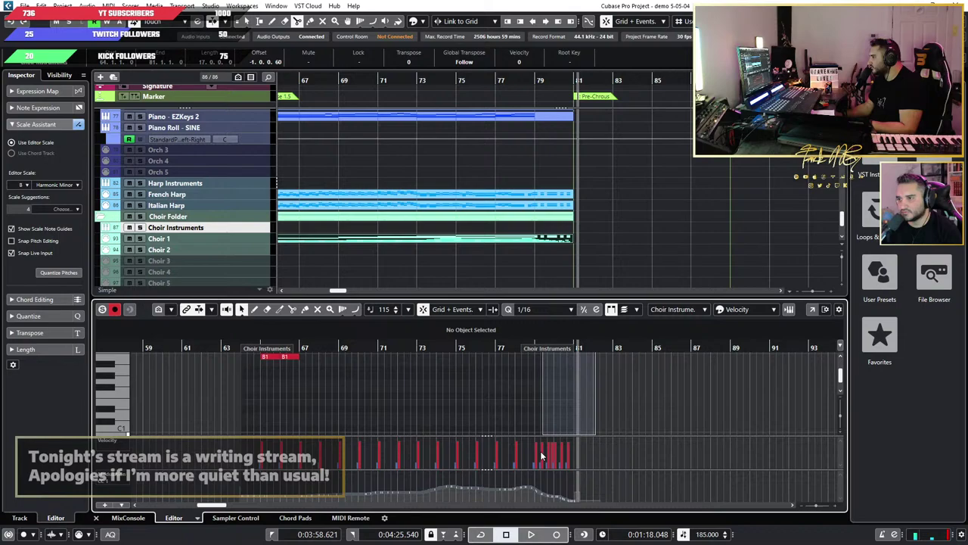
Step: Select the choir hits in bars 79–80, lower their velocities to about 75, and play back from just before bar 75
drag(541, 454, 537, 410)
scroll(544, 420, up, 3)
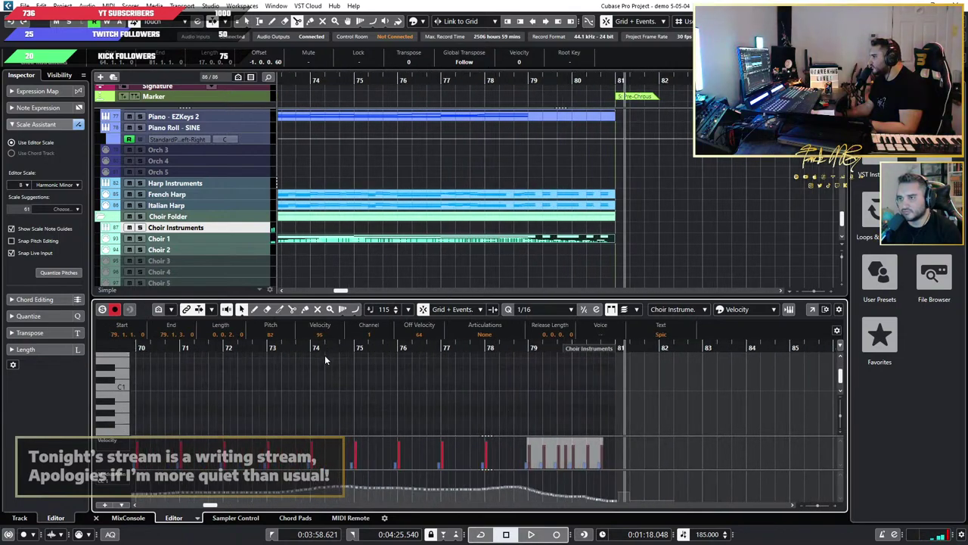
click(349, 351)
key(space)
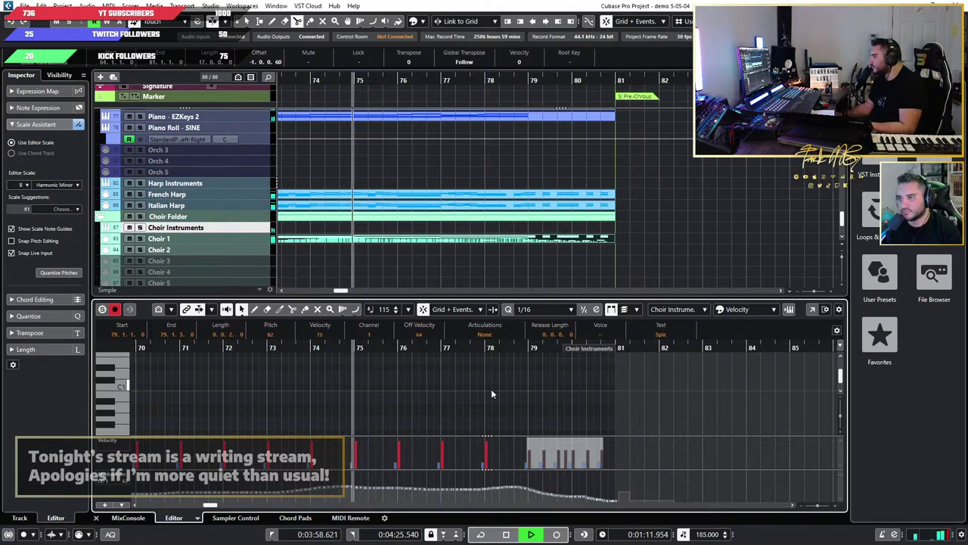
click(623, 411)
scroll(577, 409, up, 2)
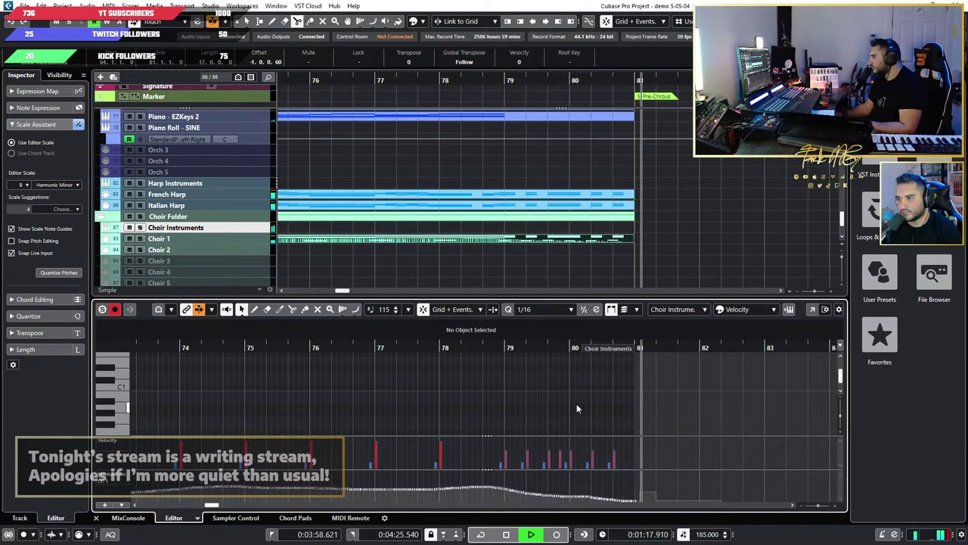
scroll(576, 403, down, 3)
key(space)
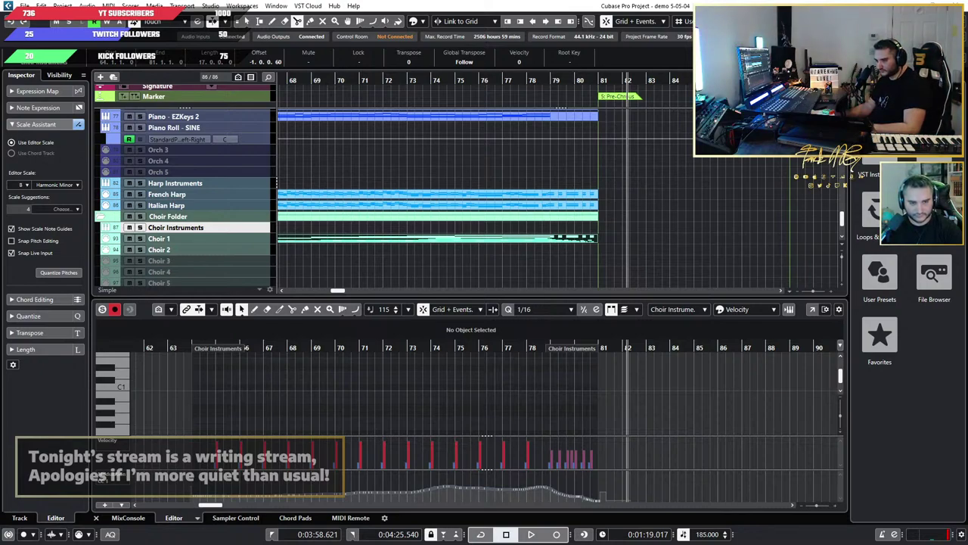
Step: Switch the project to the Object Selection tool, start playback shortly before Verse 1.5, and deselect the parts
scroll(371, 234, down, 3)
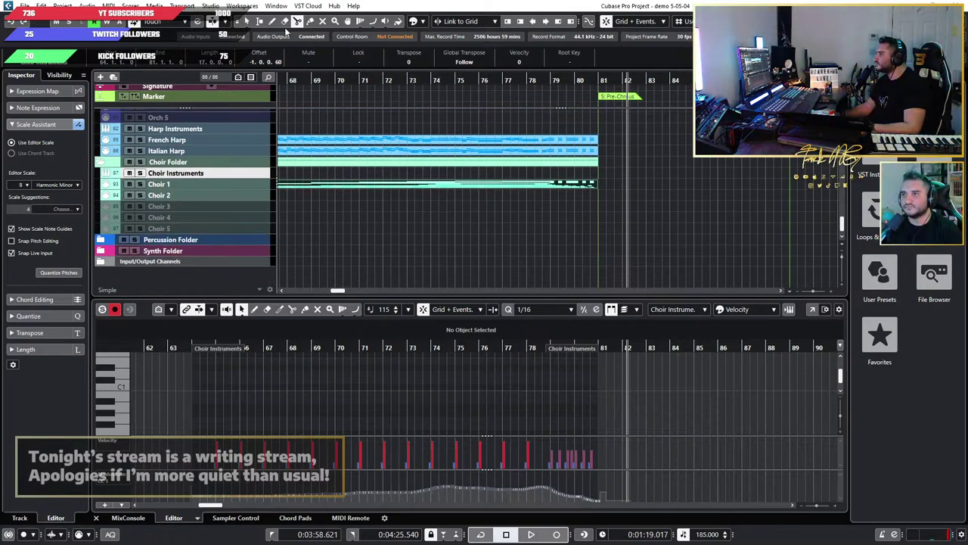
click(248, 22)
key(g)
key(g)
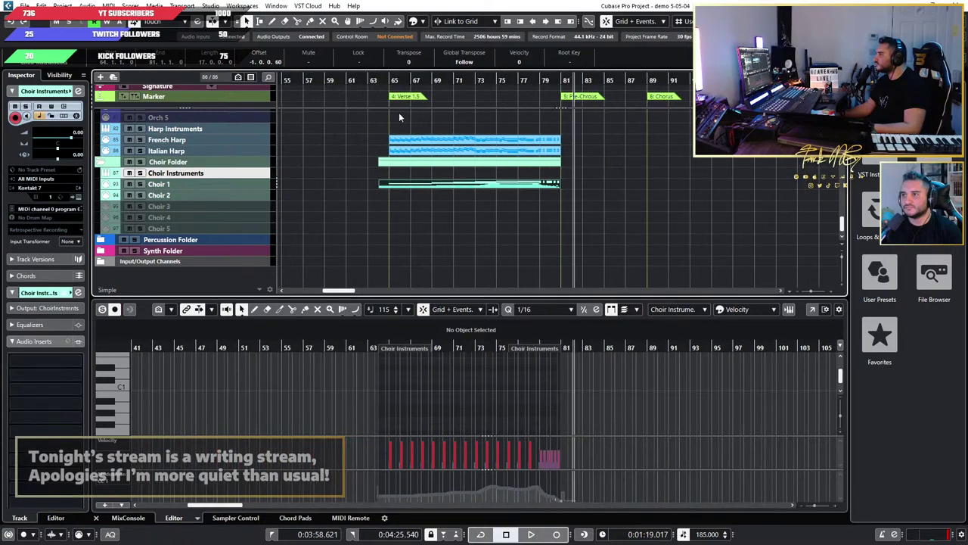
click(361, 77)
key(space)
scroll(401, 213, up, 2)
click(421, 251)
Step: Listen to Verse 1.5 up to the Pre-Chorus while examining the harp, choir and piano tracks, and stop at bar 81
scroll(420, 250, up, 4)
scroll(421, 250, down, 3)
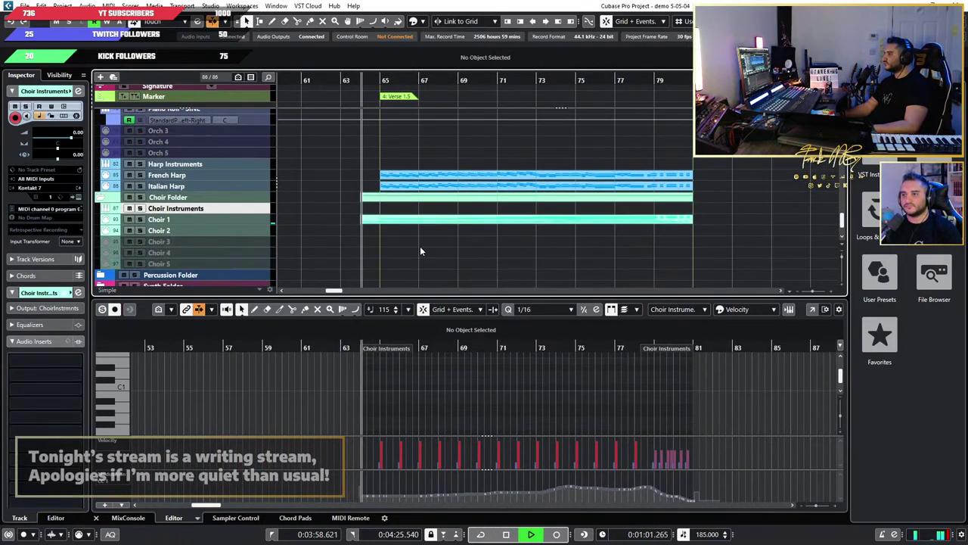
scroll(420, 249, up, 3)
key(g)
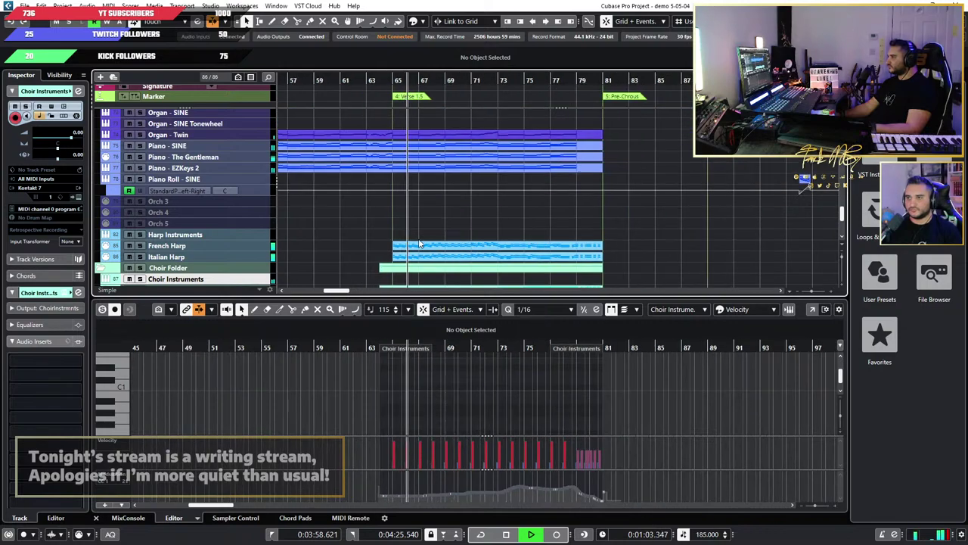
key(h)
key(h)
scroll(469, 227, down, 3)
key(g)
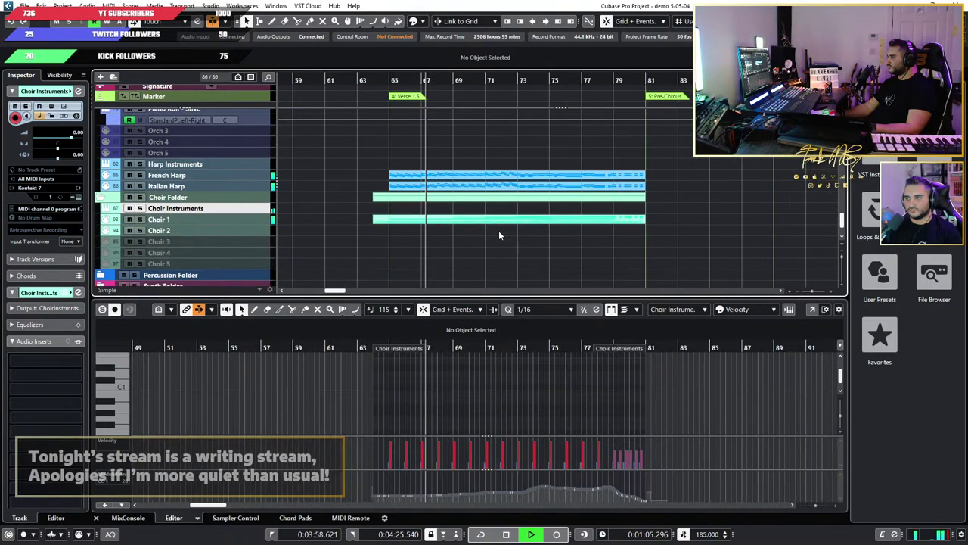
scroll(499, 231, up, 1)
scroll(479, 237, down, 1)
scroll(471, 240, right, 2)
scroll(423, 236, up, 1)
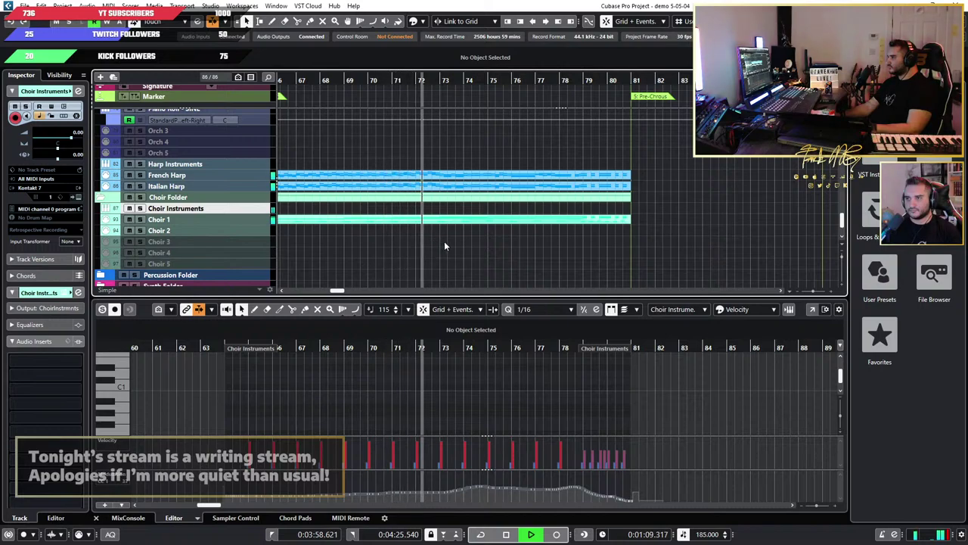
scroll(444, 241, down, 1)
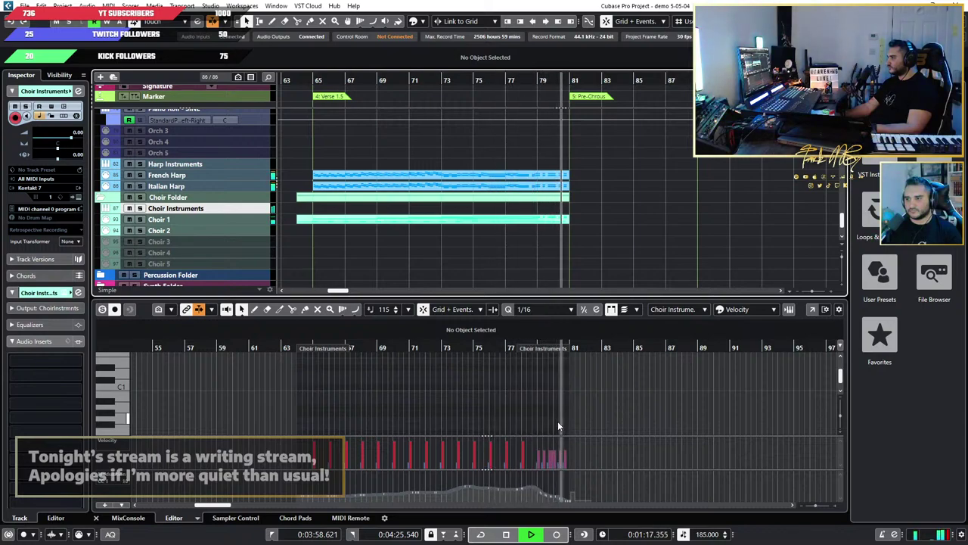
key(space)
Step: Play back the strings and brass parts from about bar 76 into bar 79, and stop
scroll(545, 237, up, 12)
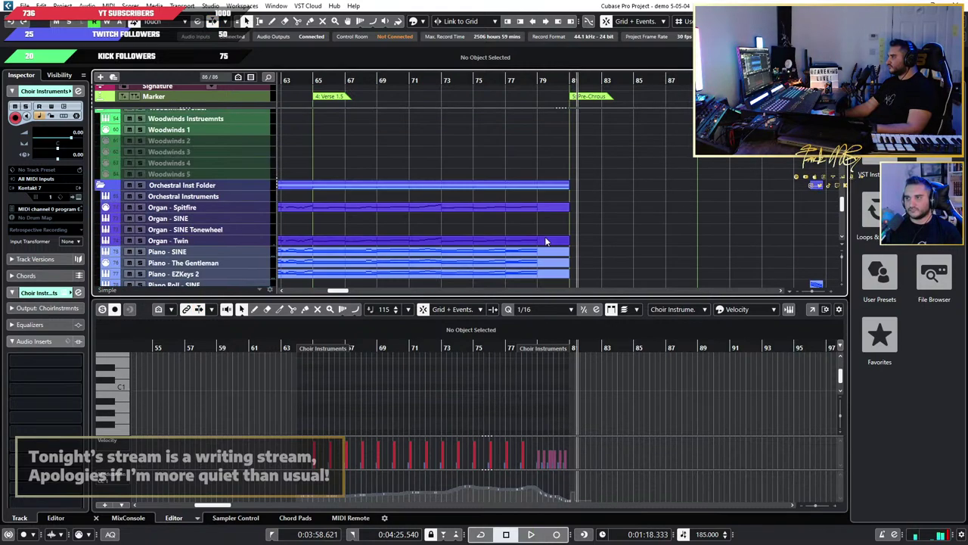
scroll(545, 236, up, 4)
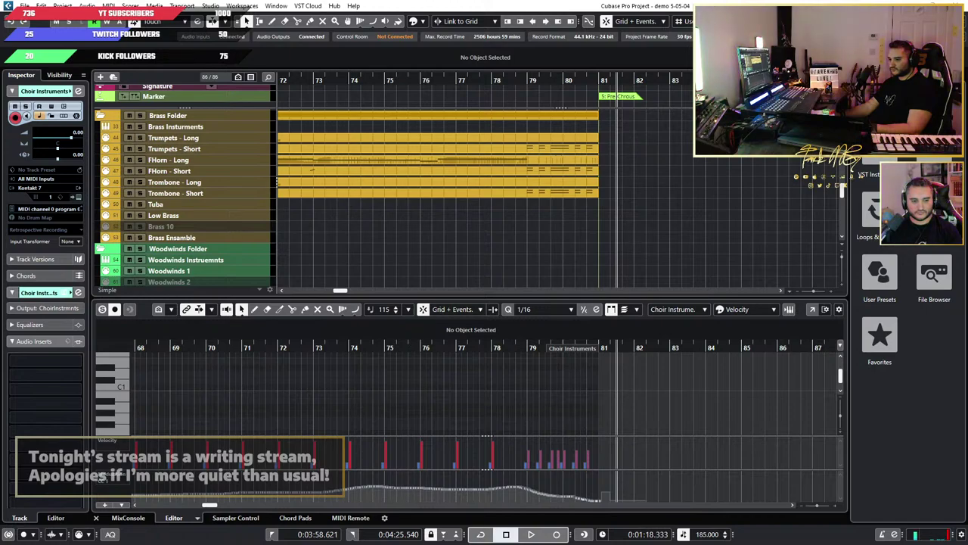
scroll(423, 189, up, 5)
click(430, 80)
key(space)
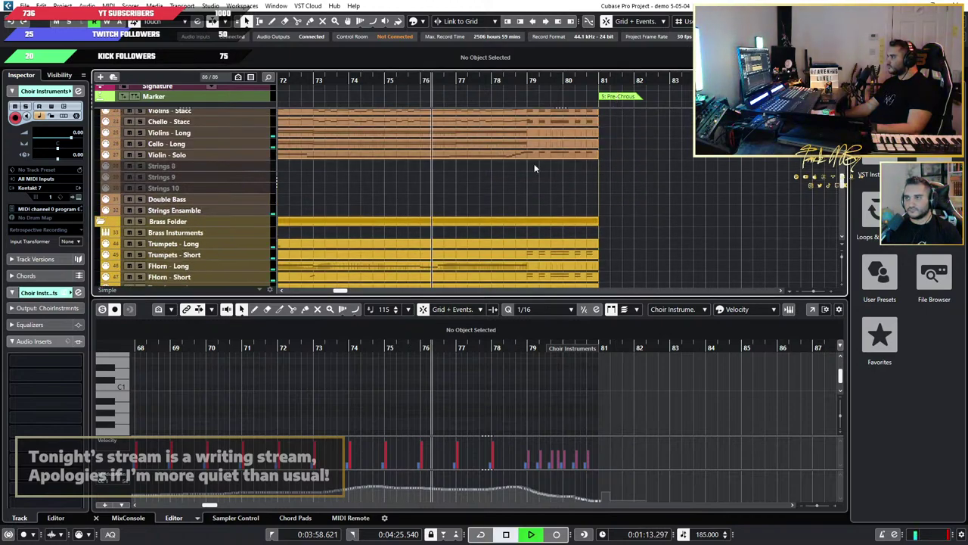
scroll(536, 170, up, 2)
scroll(540, 186, down, 3)
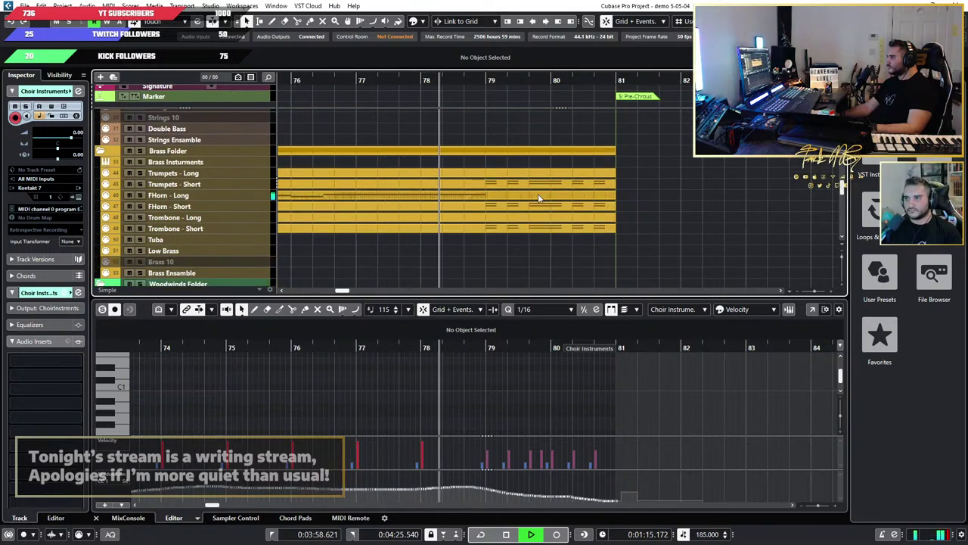
key(space)
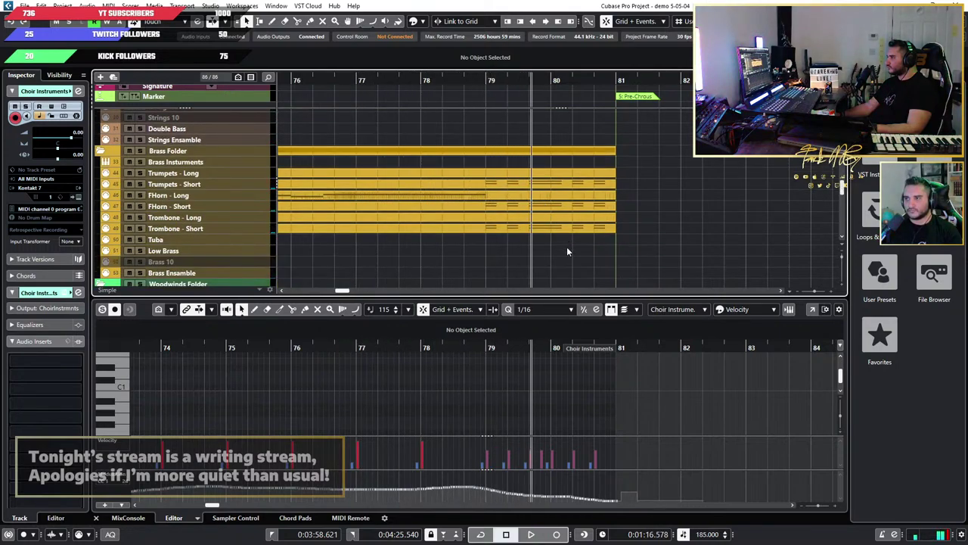
Step: Play only the short brass hits from the start of bar 79 to the Pre-Chorus
scroll(551, 247, down, 2)
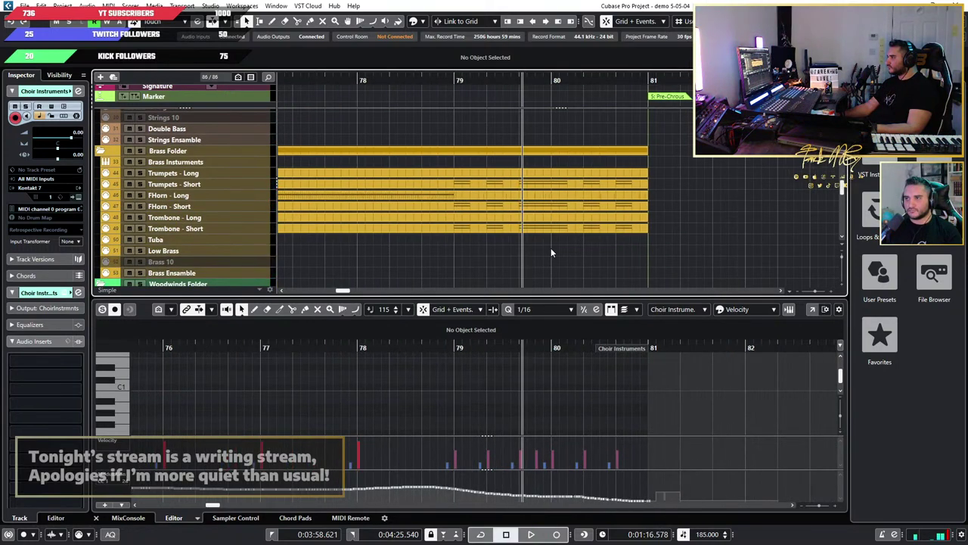
click(470, 80)
scroll(572, 158, up, 2)
key(space)
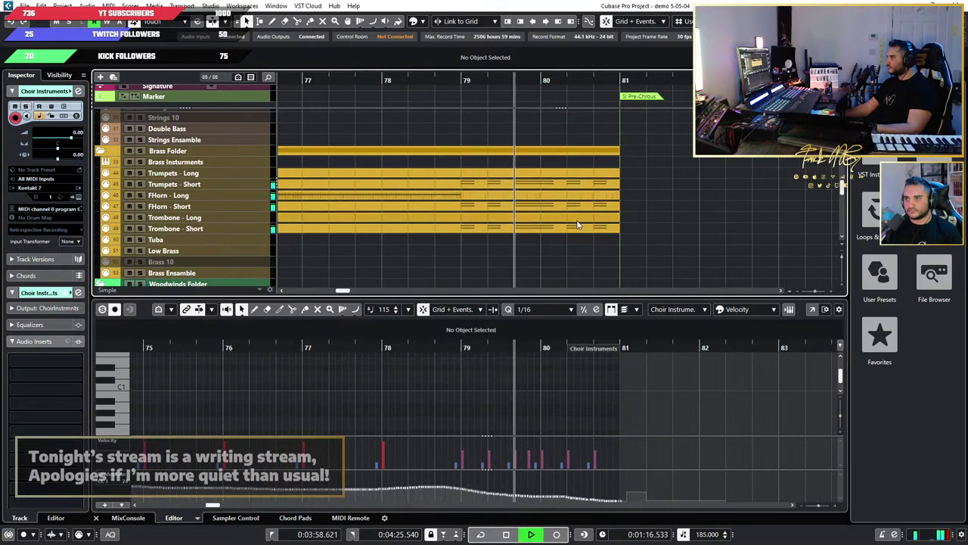
key(space)
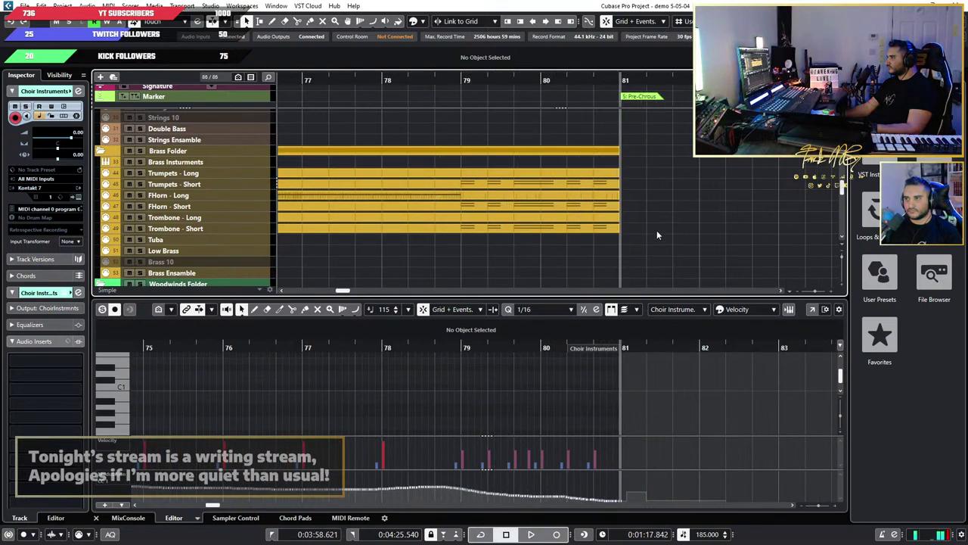
Step: Play back the brass phrase at about bar 68 in Verse 1.5
scroll(657, 235, down, 5)
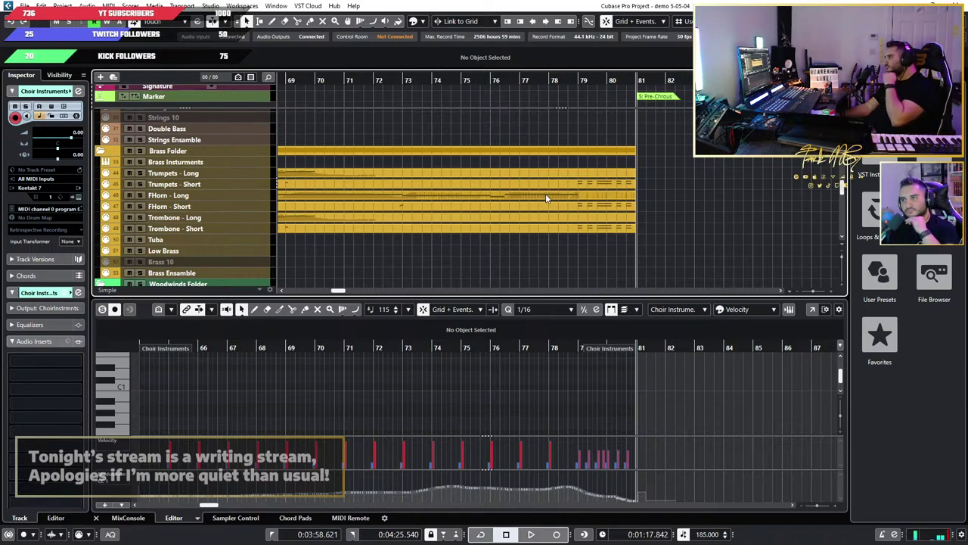
scroll(506, 174, down, 3)
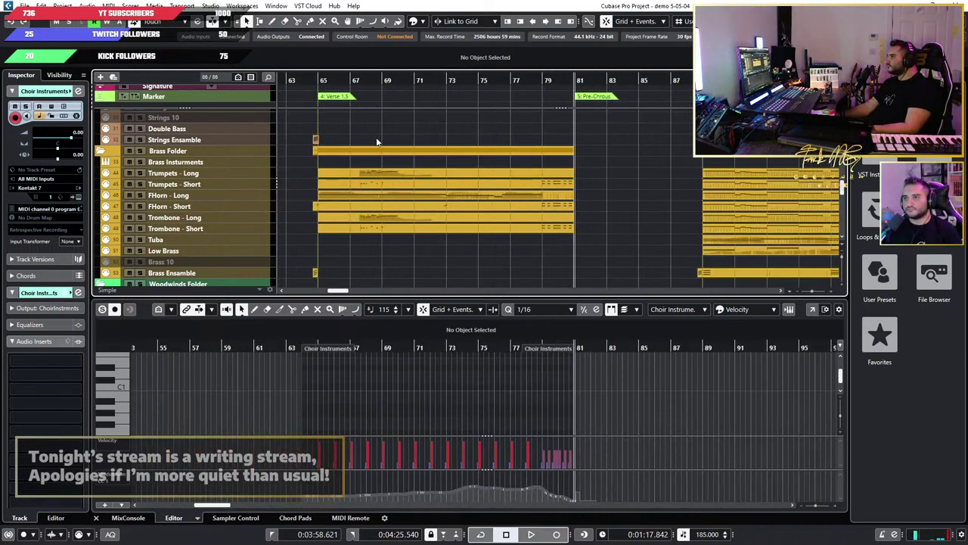
click(372, 91)
click(488, 223)
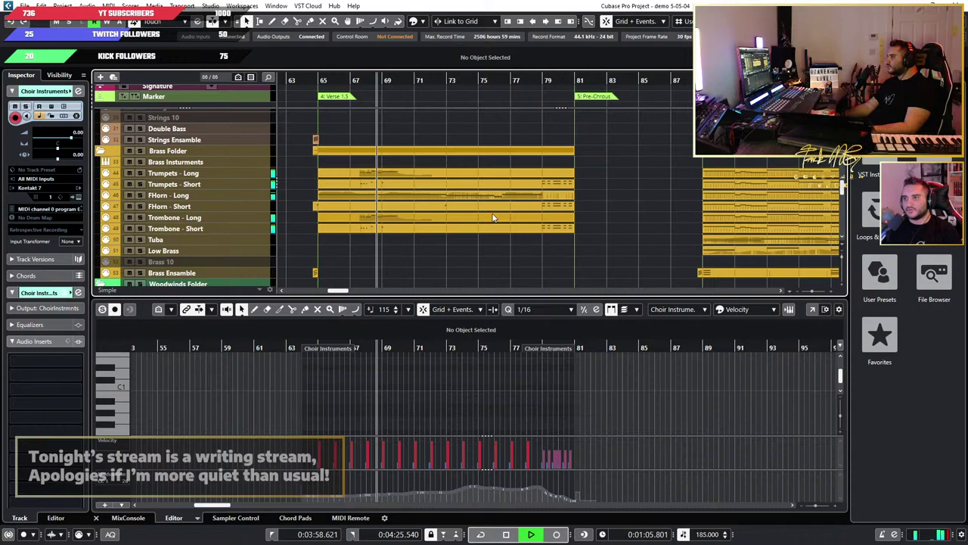
Step: Select the Trombone - Long track and open its Kontakt brass instrument window, moved clear of the lower screen edge
click(249, 211)
click(238, 218)
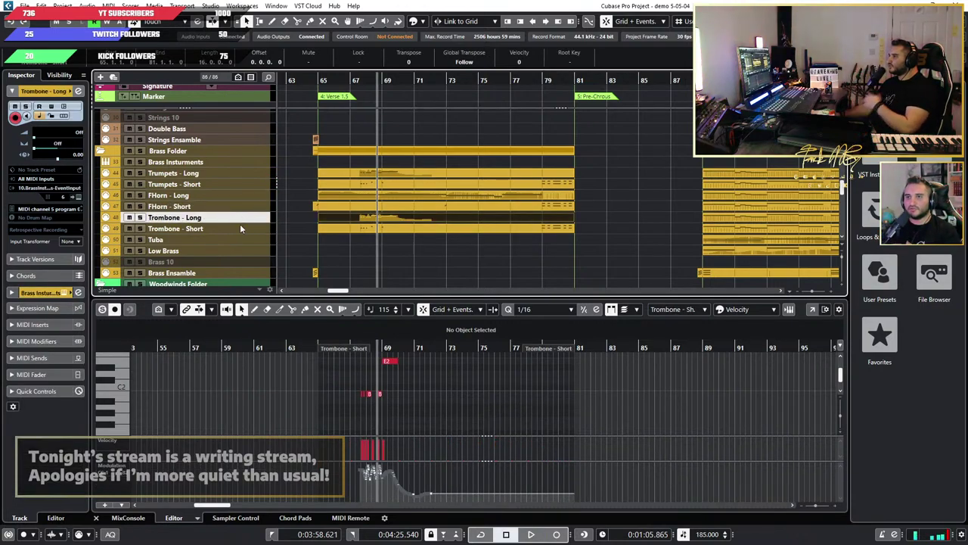
click(79, 198)
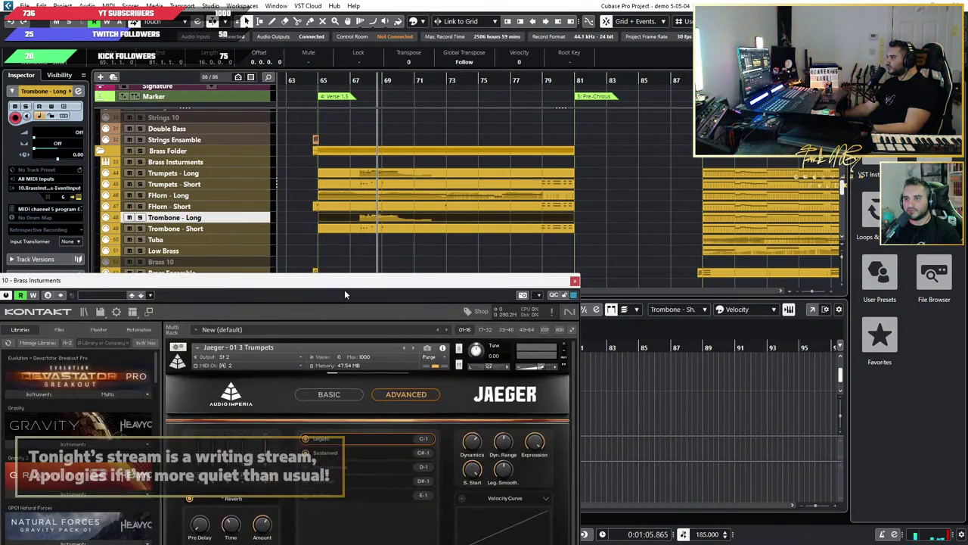
drag(364, 283, 474, 41)
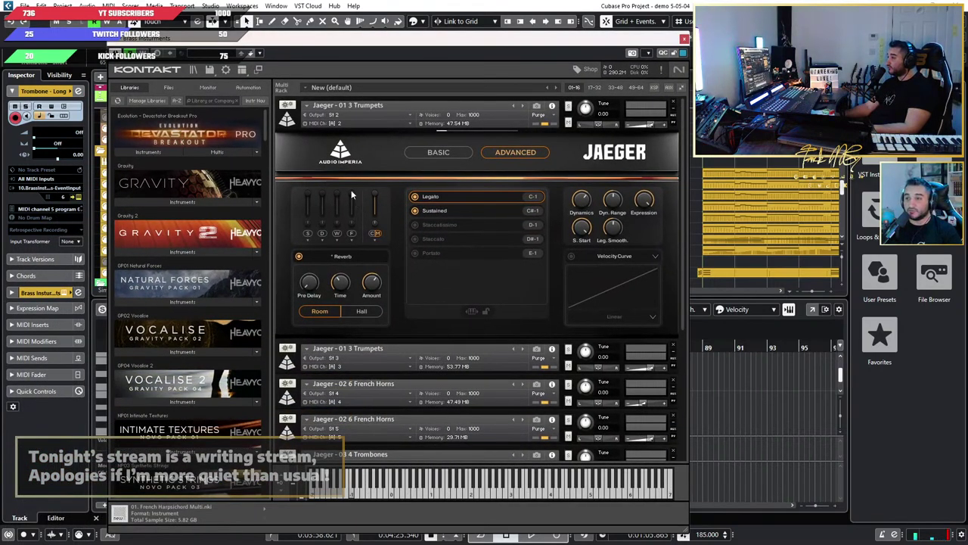
Step: Examine the articulations of the Jaeger tubas, full brass ensemble and trombones, collapsing each instrument again
click(287, 121)
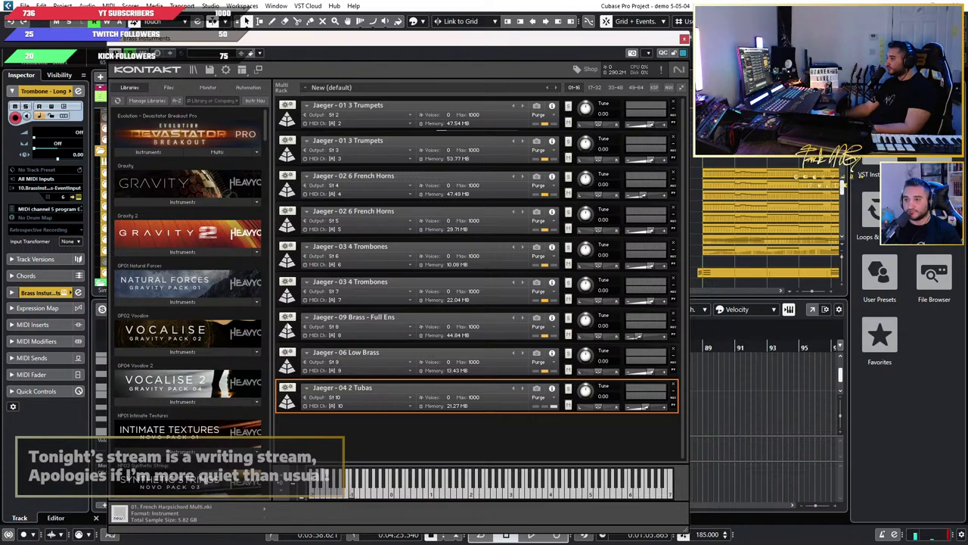
click(287, 397)
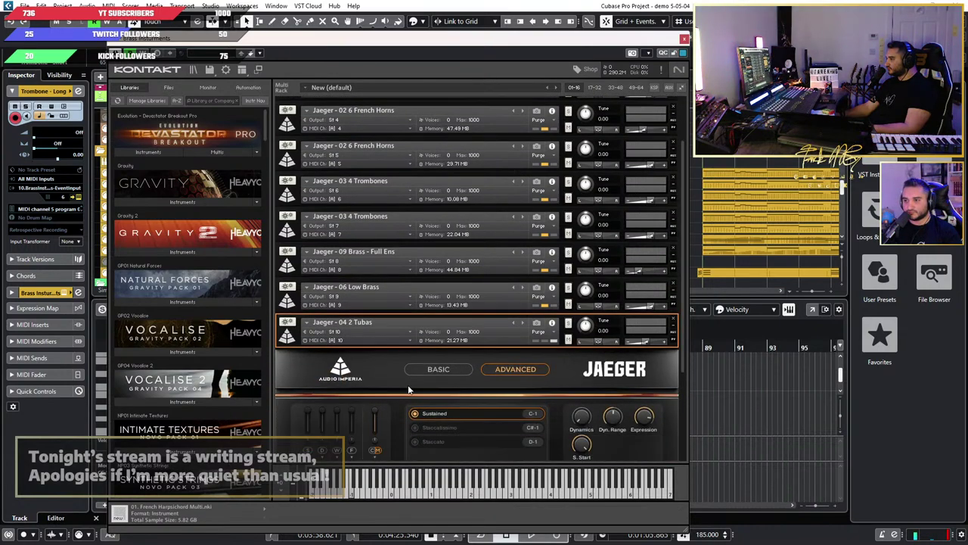
click(287, 314)
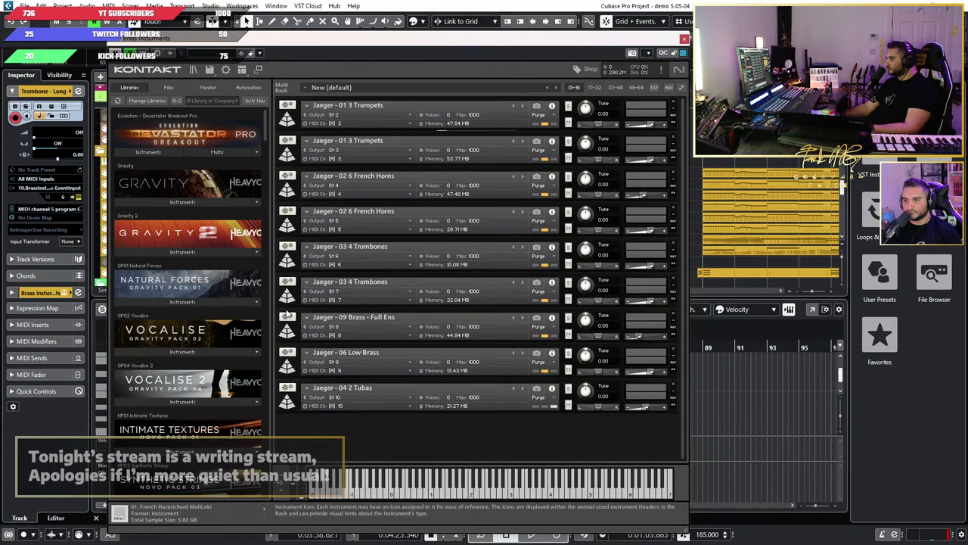
click(287, 315)
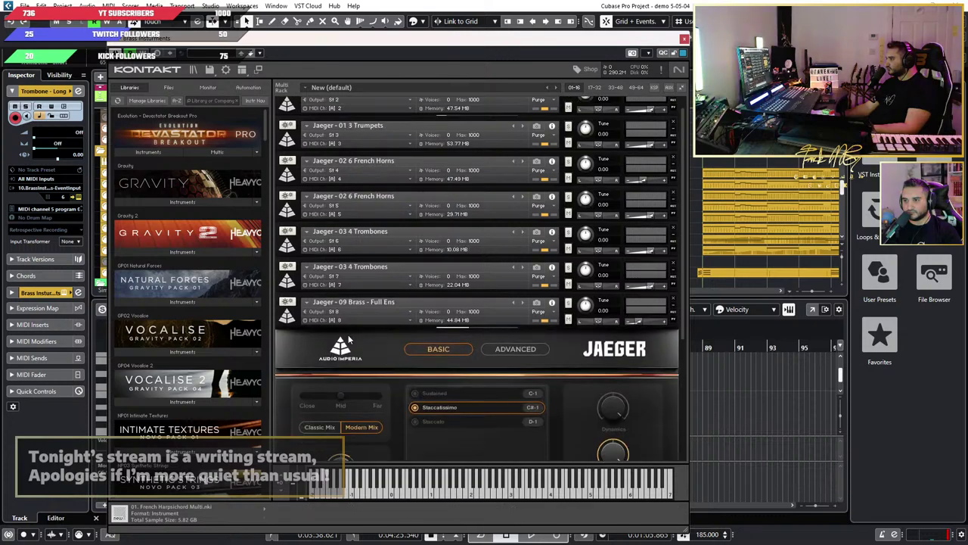
click(295, 308)
click(286, 337)
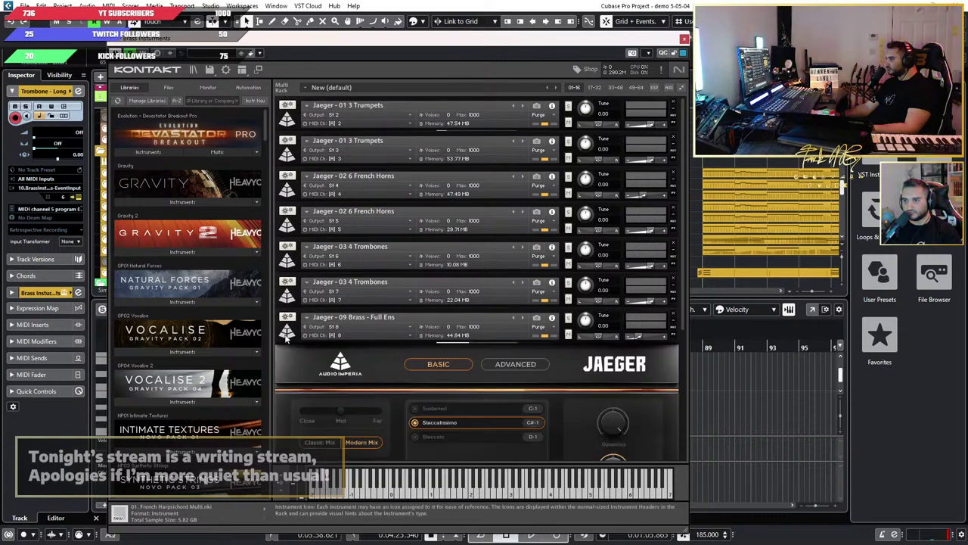
click(286, 337)
click(286, 305)
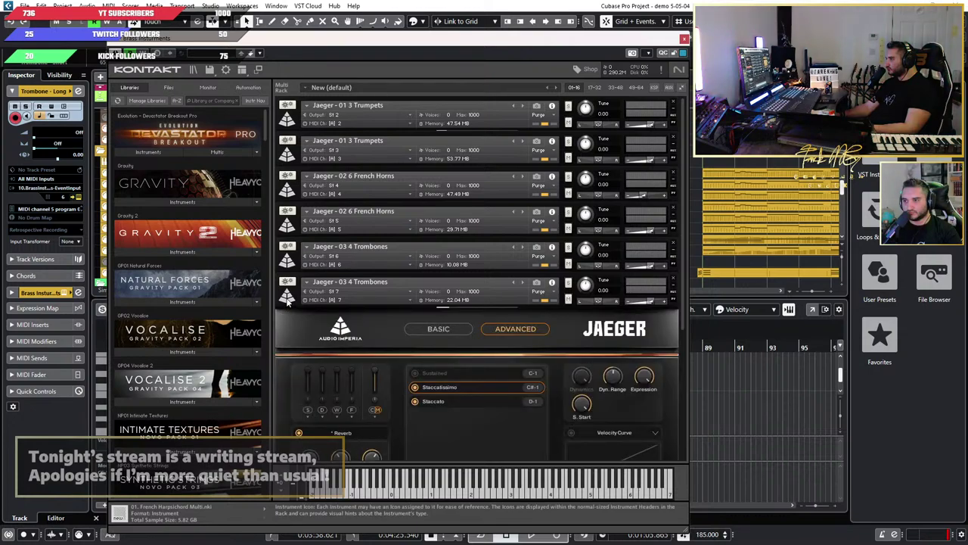
click(287, 298)
click(287, 260)
click(287, 259)
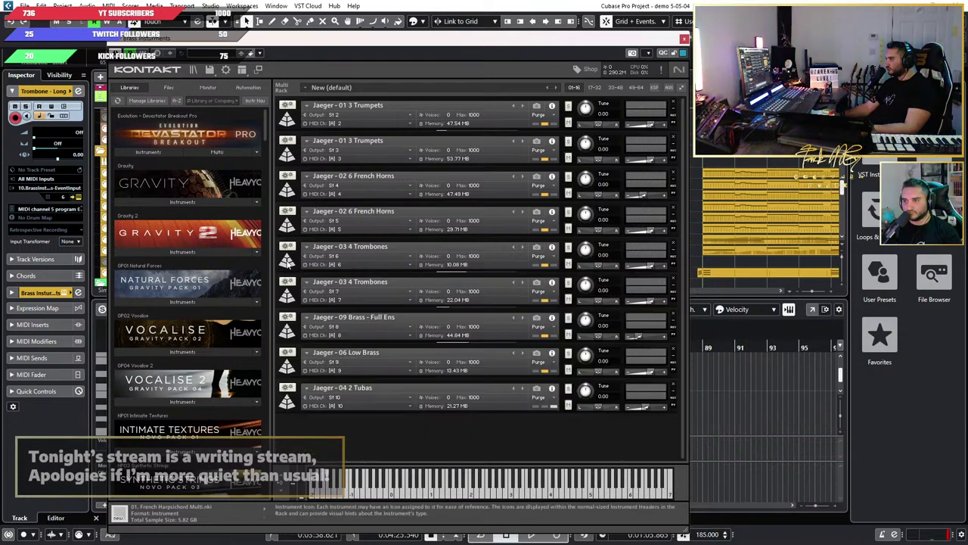
Step: Audition the Rip articulation of the Jaeger 6 French Horns on MIDI channel 5, and close the instrument window
click(287, 230)
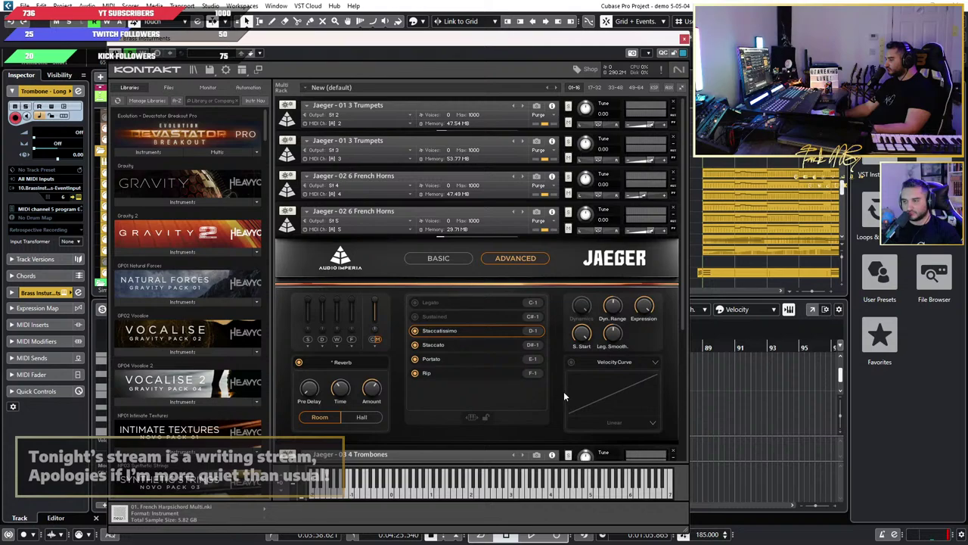
click(470, 373)
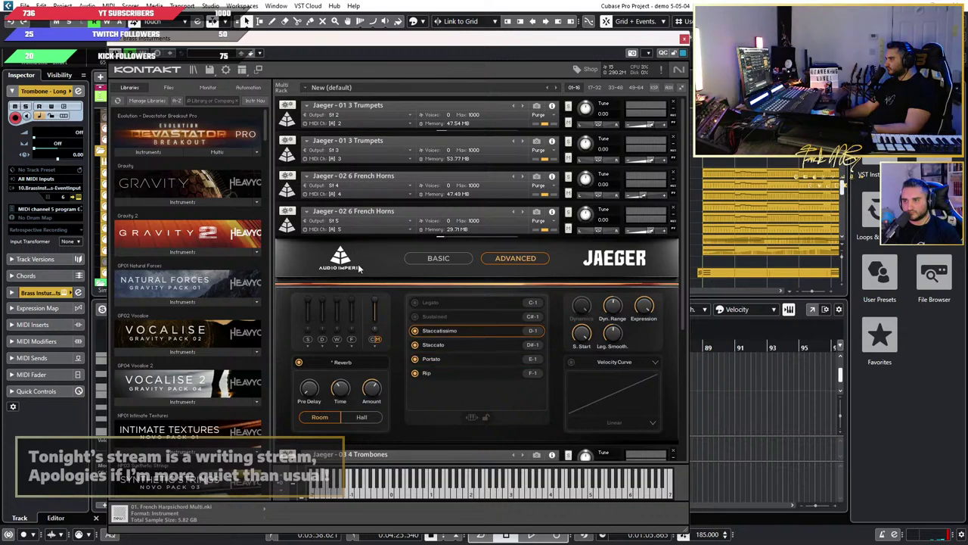
click(293, 232)
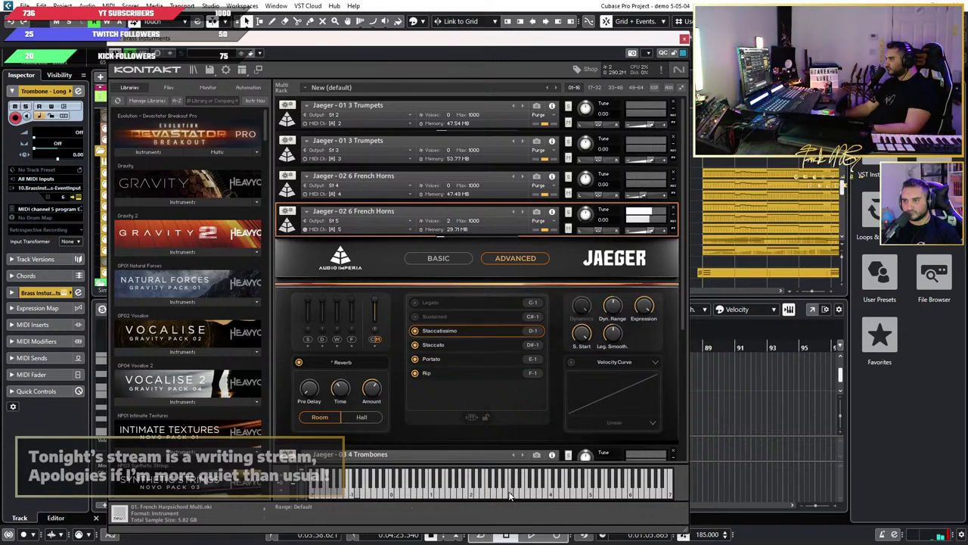
click(466, 375)
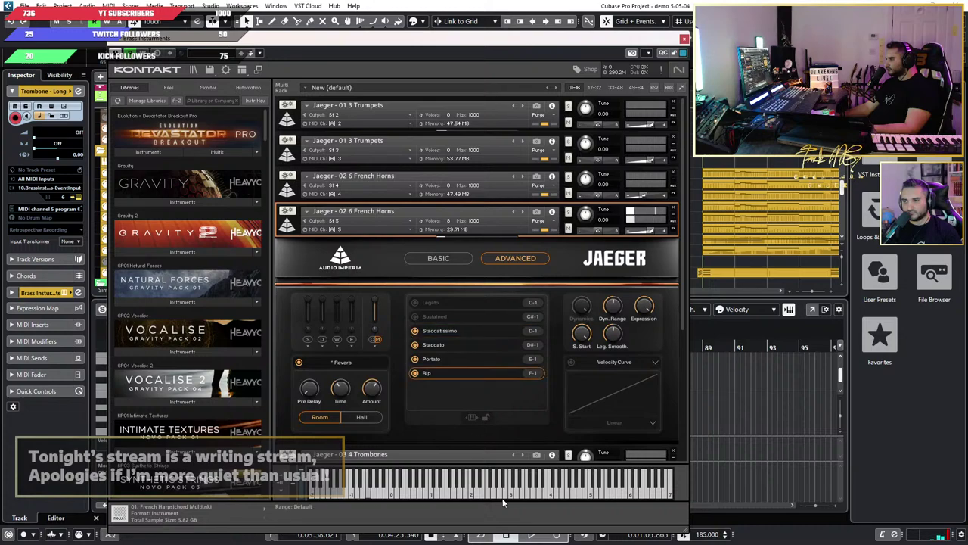
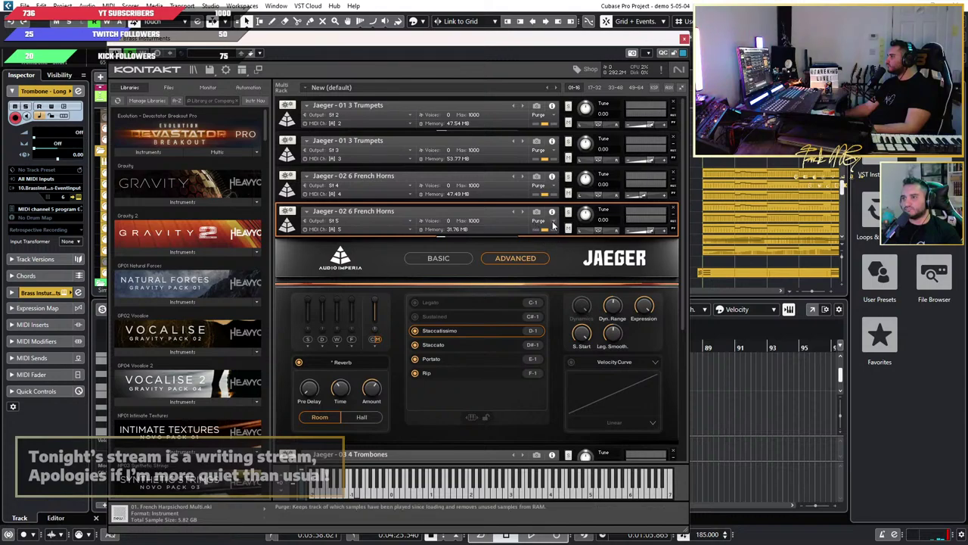
click(289, 227)
click(684, 39)
Step: Play back the brass from between bars 76 and 77, and stop around bar 80
scroll(617, 231, down, 3)
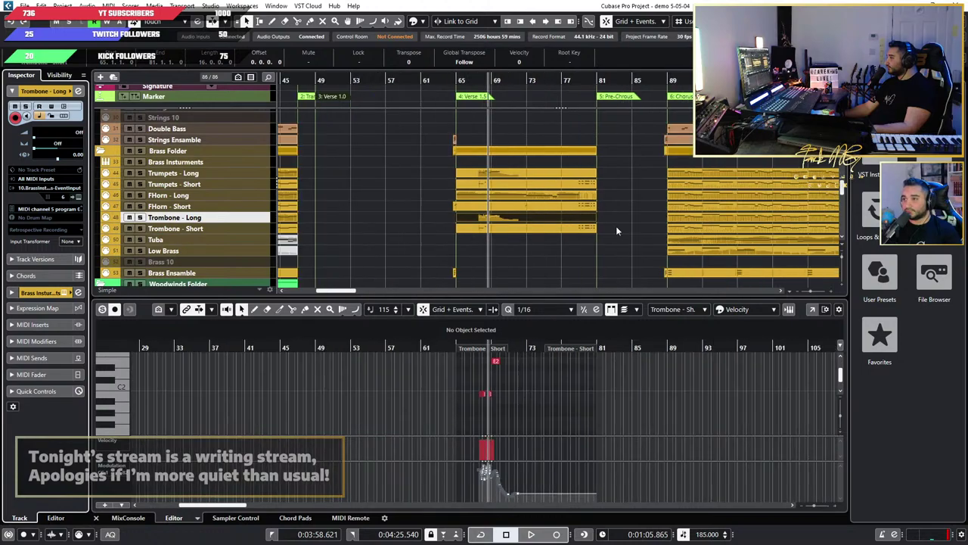
click(562, 81)
key(space)
scroll(580, 151, up, 4)
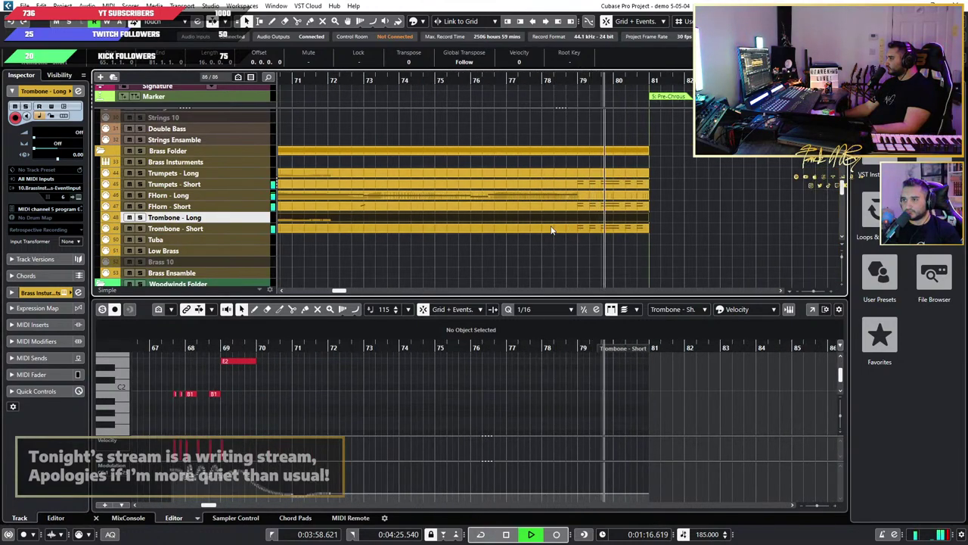
key(space)
Step: Replay the brass lead-in to the bar 79 hits from about bar 76 at a closer zoom
scroll(508, 218, down, 1)
scroll(503, 238, down, 2)
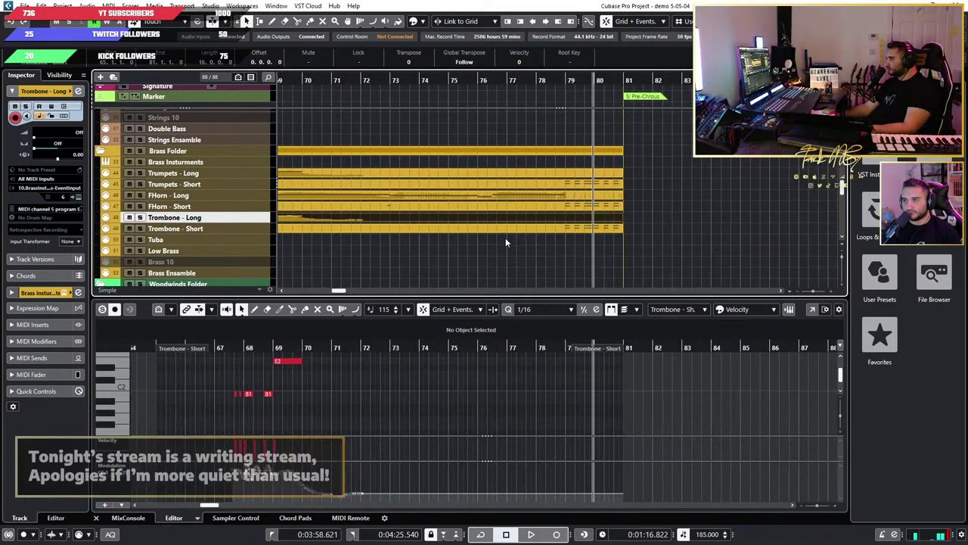
scroll(507, 231, up, 4)
click(478, 81)
key(space)
scroll(547, 153, up, 3)
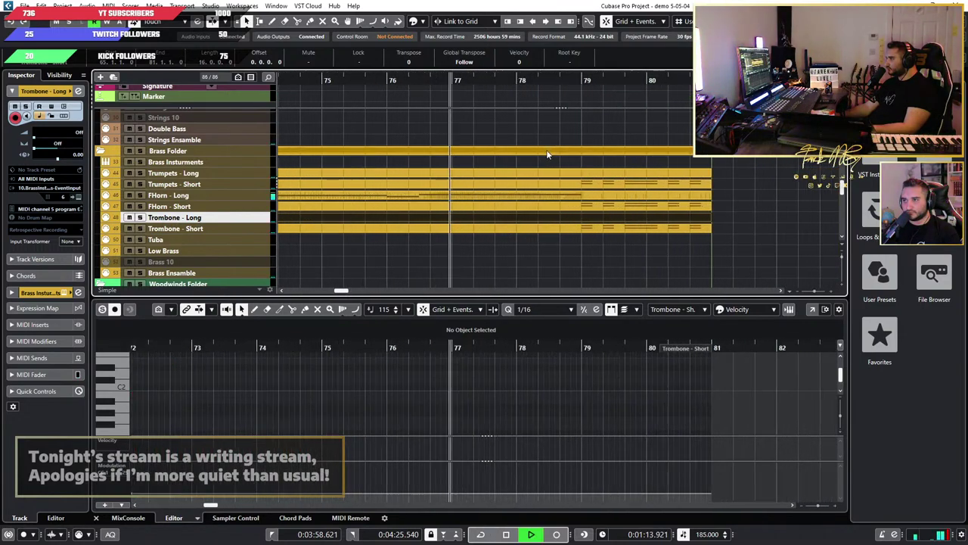
Step: Play back the brass from about bar 72 through the hits at bars 79–80, and stop
key(space)
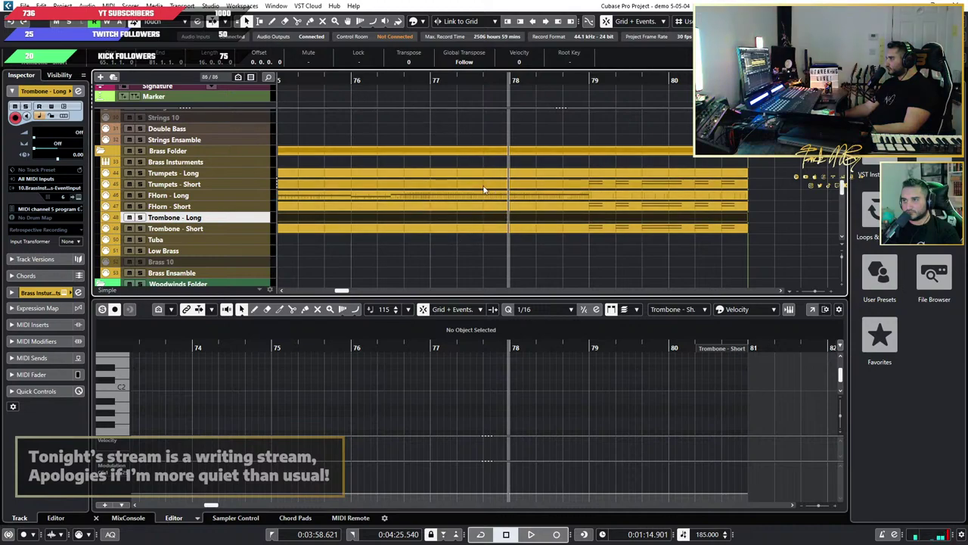
scroll(409, 124, down, 3)
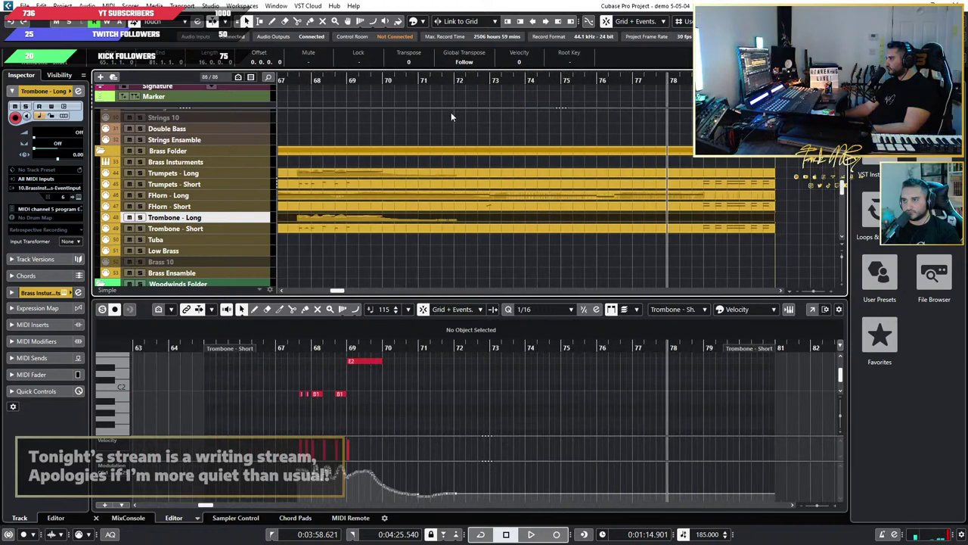
click(452, 82)
key(space)
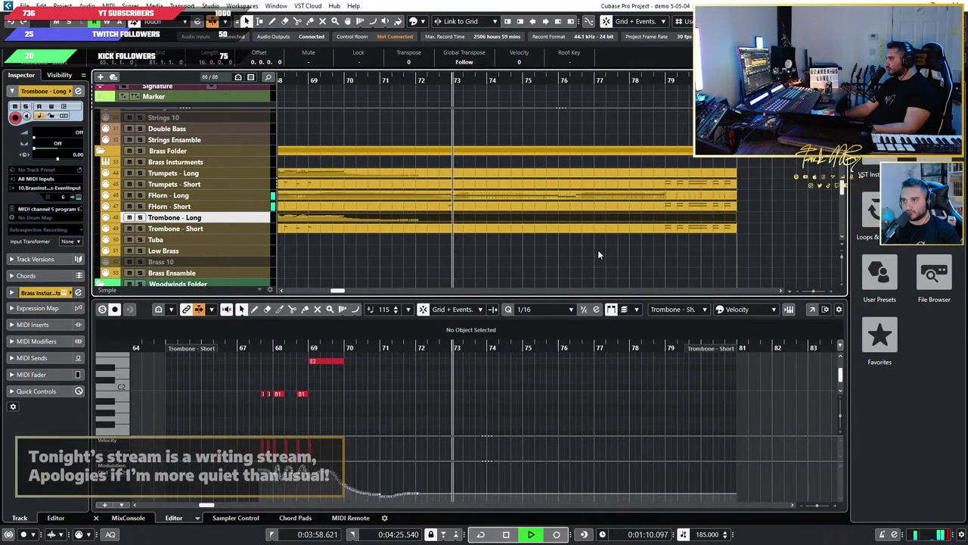
scroll(536, 260, up, 2)
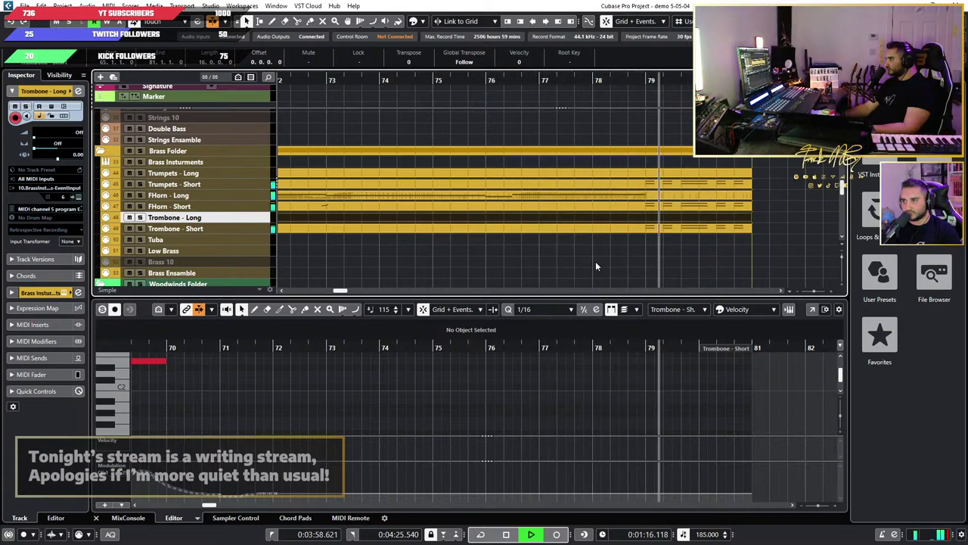
key(space)
scroll(572, 255, down, 2)
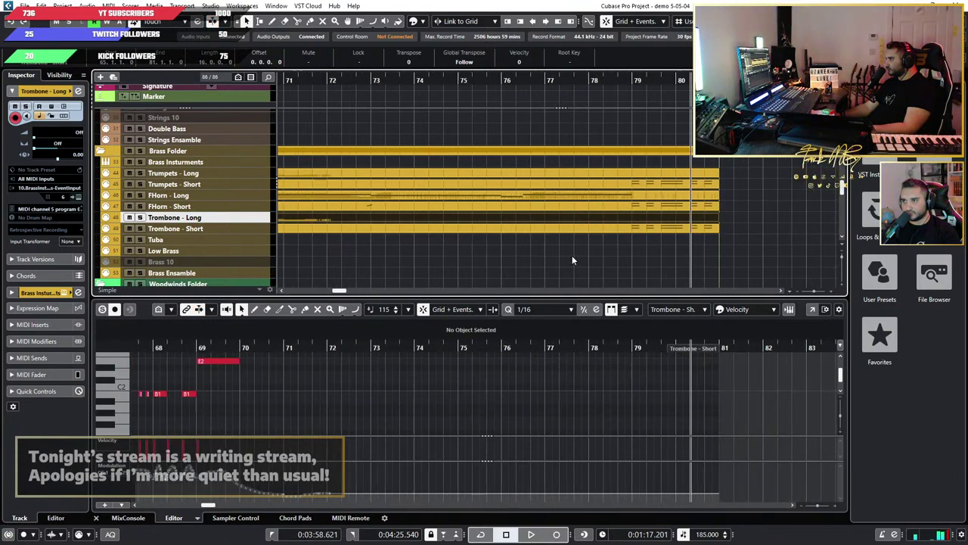
Step: Draw a long F#2 note in the Trombone - Long part, ending just before bar 79, and trim its start to bar 77
click(549, 208)
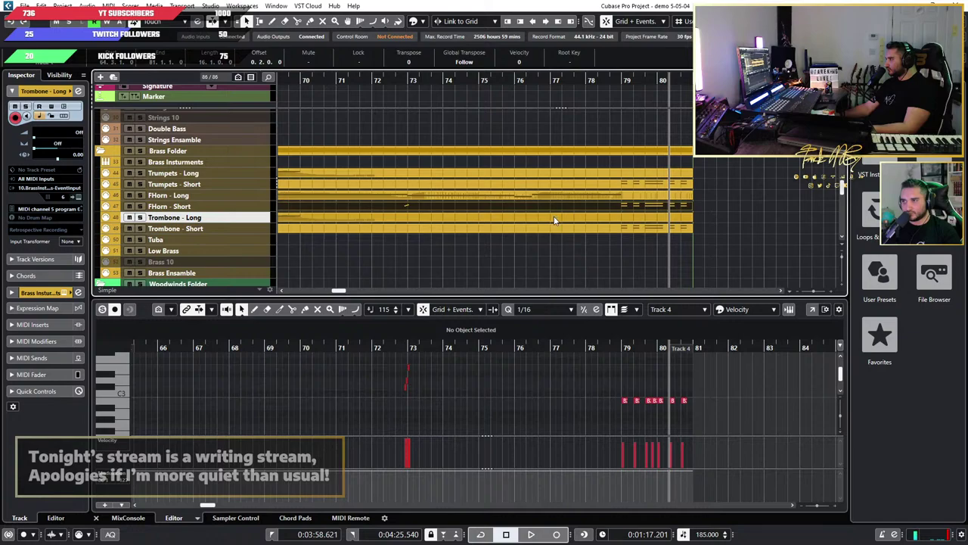
click(554, 218)
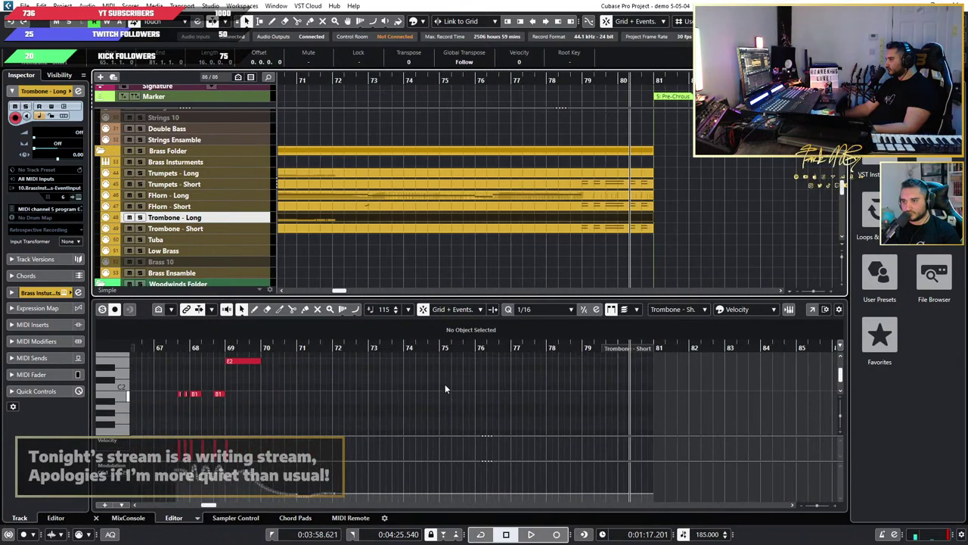
click(254, 311)
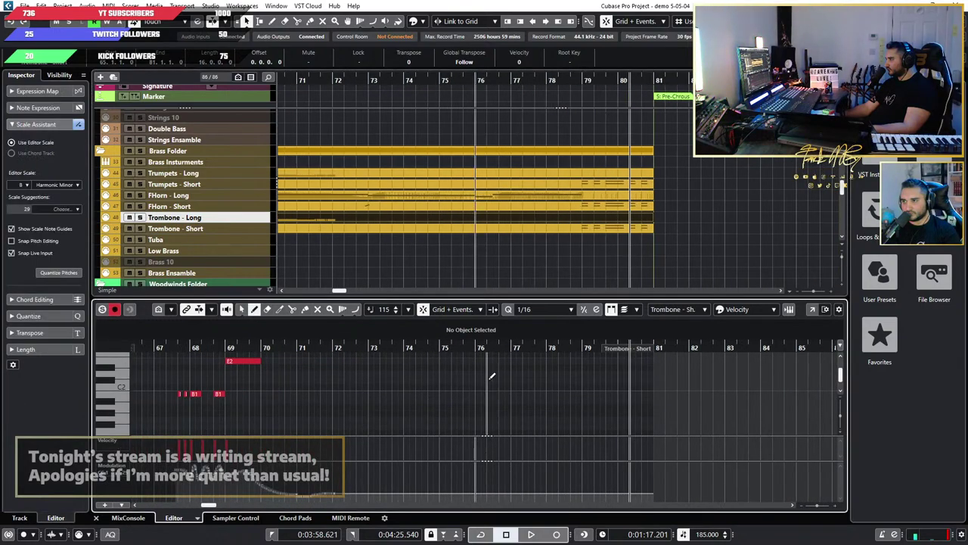
scroll(547, 390, up, 3)
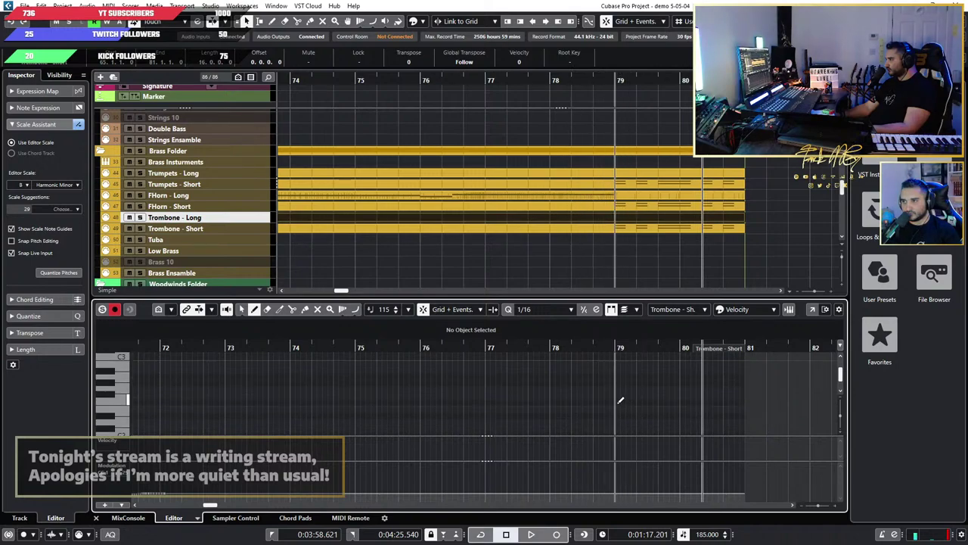
click(619, 402)
key(ctrl+z)
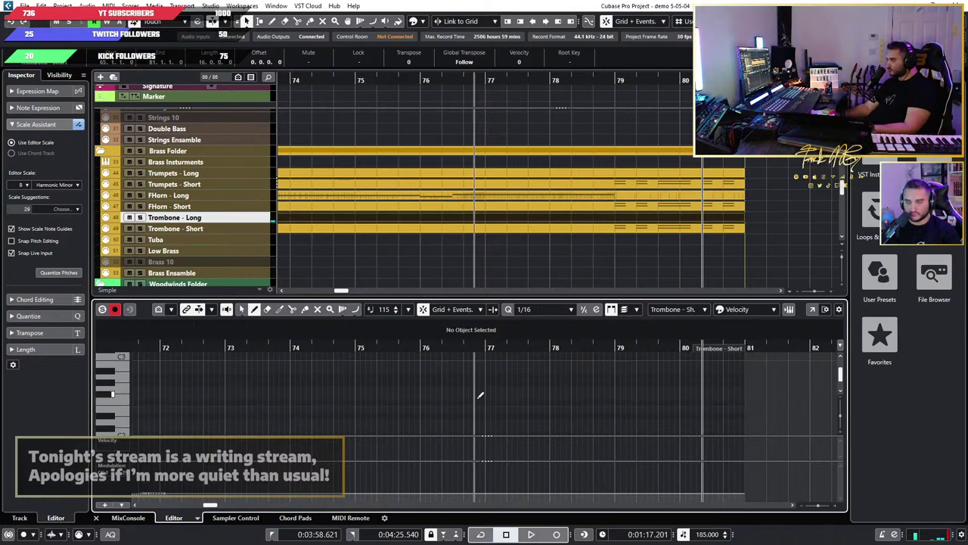
drag(438, 396, 615, 396)
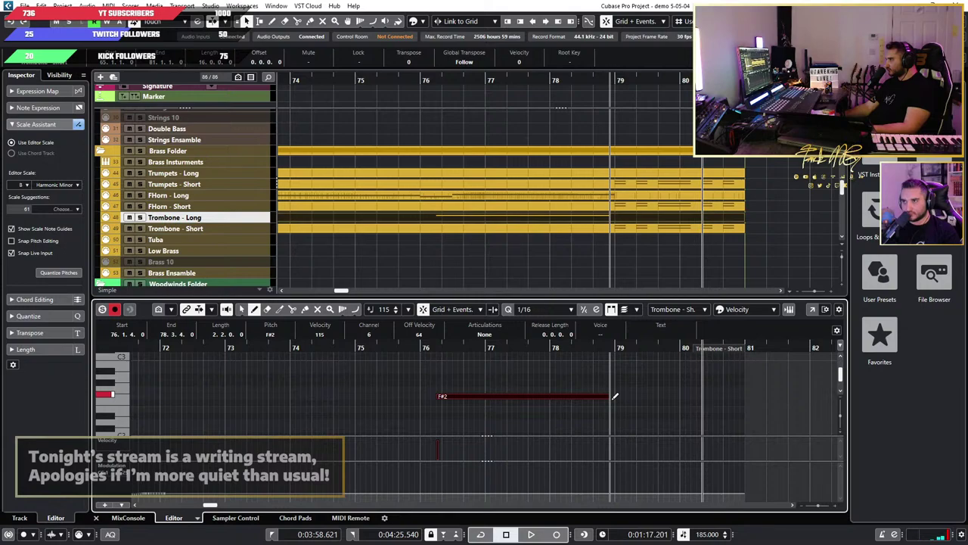
key(1)
drag(438, 395, 493, 397)
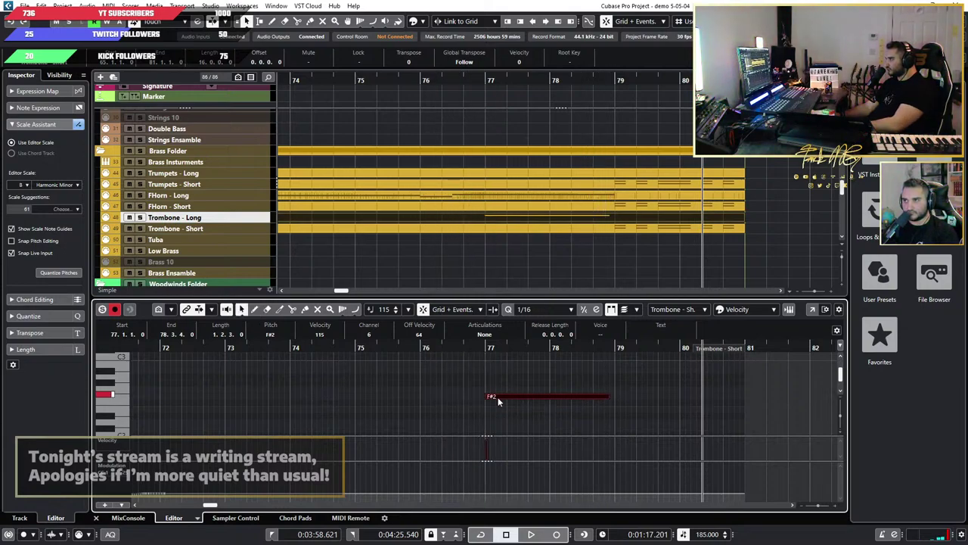
Step: Try the long trombone note at bar 77 at other pitches, transposing it up as far as D3
key(Up)
key(Up)
key(Up)
key(Down)
key(Down)
key(Down)
key(Down)
key(Down)
key(Down)
key(Down)
key(Down)
key(Down)
key(Down)
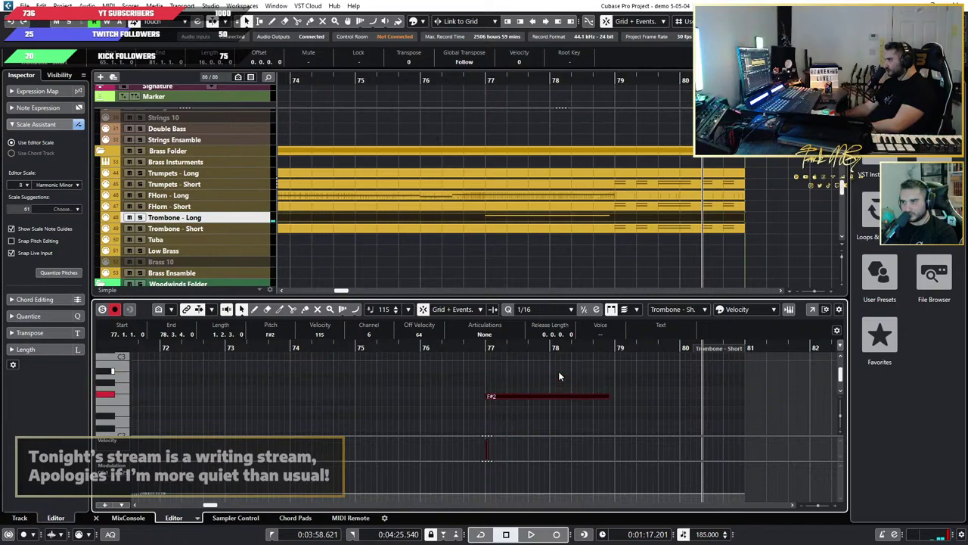
key(Up)
key(Up)
key(Up)
key(Up)
key(Up)
key(Up)
key(Up)
key(Up)
key(Up)
key(Up)
key(Up)
key(Up)
key(Up)
key(Up)
key(Up)
key(Up)
key(Up)
key(Up)
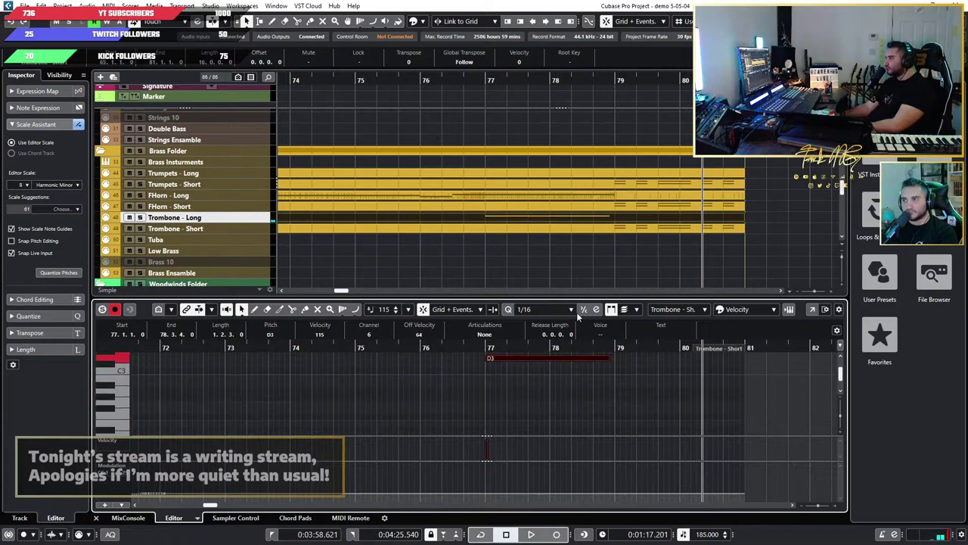
Step: Turn on Snap Pitch Editing and transpose the trombone note at bar 77 down to C#1
click(12, 241)
key(Down)
key(Down)
key(Down)
key(Down)
key(Down)
key(Down)
key(Down)
key(Down)
key(Down)
key(Down)
key(Down)
key(Down)
key(Down)
key(Down)
key(Down)
key(Down)
key(Down)
key(Down)
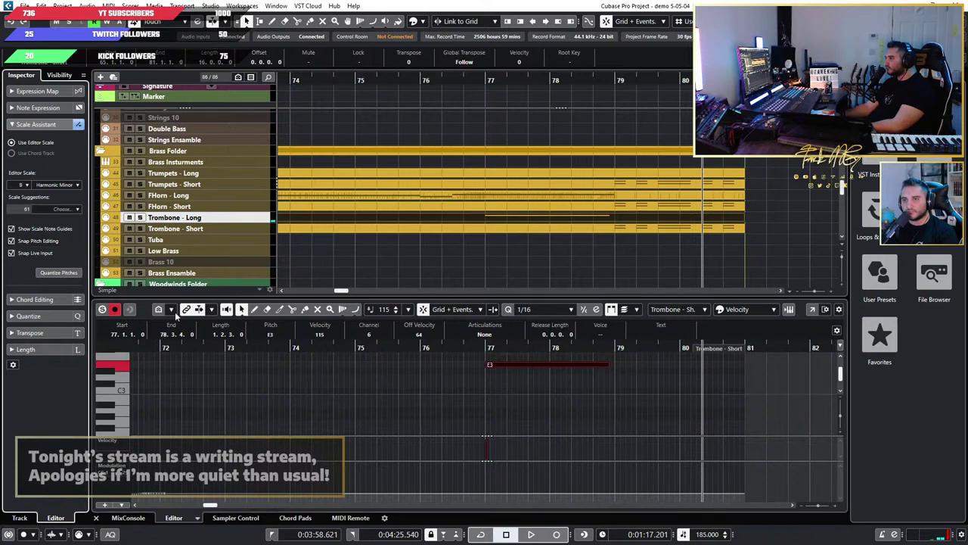
key(Up)
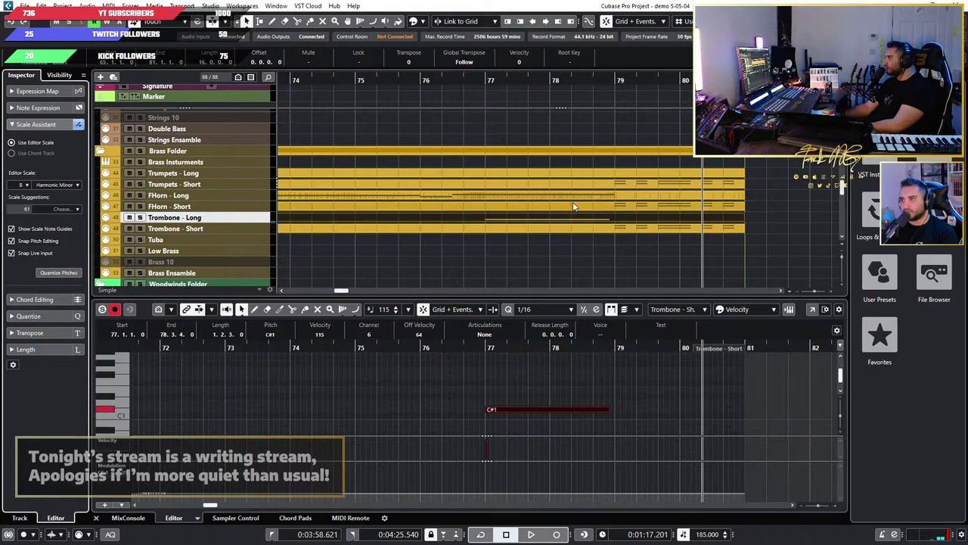
Step: Check the FHorn - Long part, reopen Trombone - Long and audition its bar 77 note at higher pitches up to D4
click(572, 197)
click(548, 218)
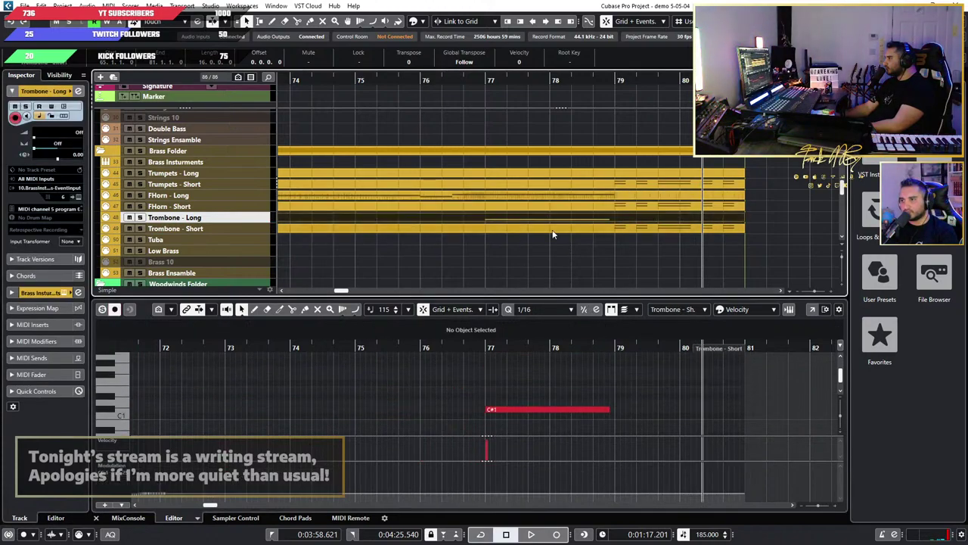
drag(573, 396, 479, 426)
key(Up)
key(Up)
key(Up)
key(Up)
key(Down)
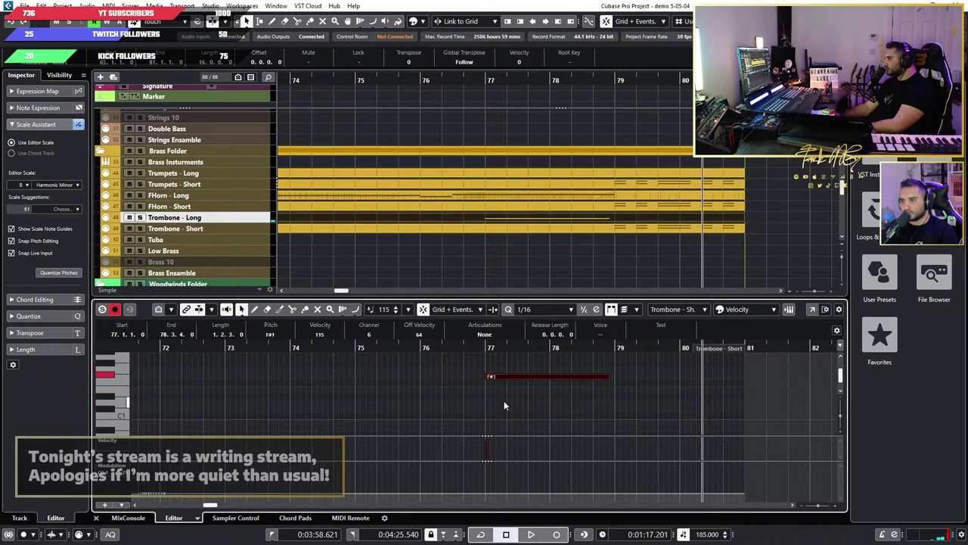
key(Up)
key(Up)
key(Up)
key(Up)
key(Up)
key(Up)
key(Up)
key(Up)
key(Up)
key(Up)
key(Up)
key(Up)
key(Up)
key(Up)
key(Up)
key(Up)
key(Up)
key(Up)
key(Up)
key(Up)
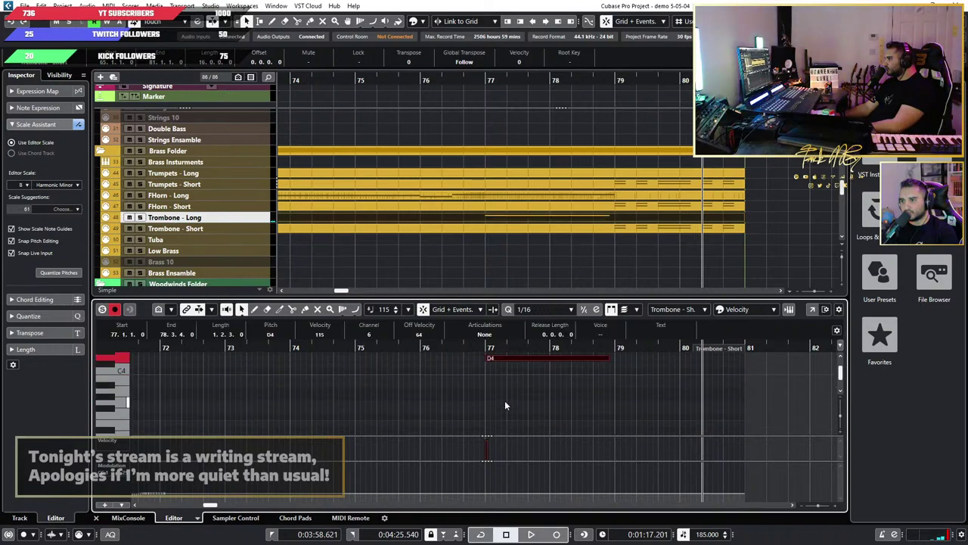
Step: Transpose the trombone note at bar 77 down to F#2 and extend its end to bar 79
key(Down)
key(Down)
key(Down)
key(Down)
key(Down)
key(Down)
key(Down)
key(Down)
key(Down)
key(Down)
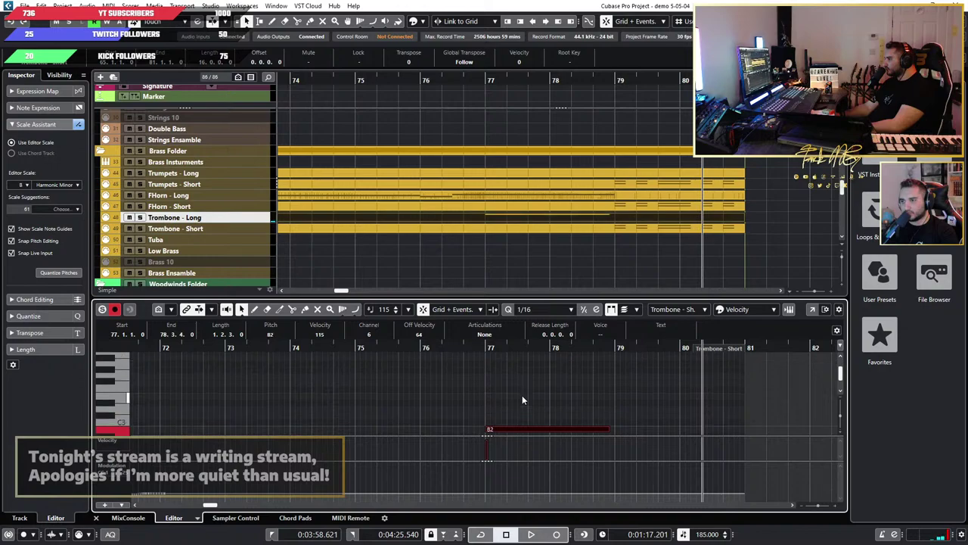
click(519, 421)
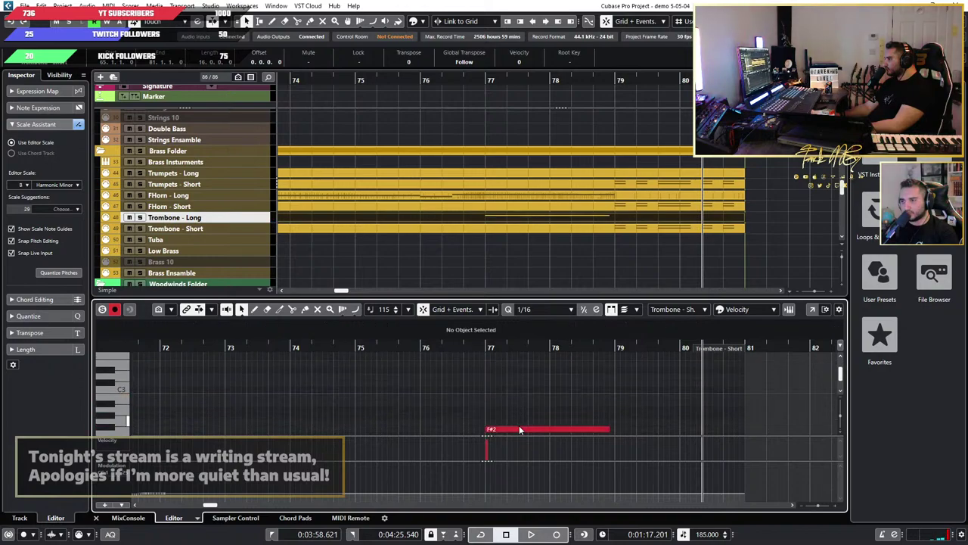
click(543, 430)
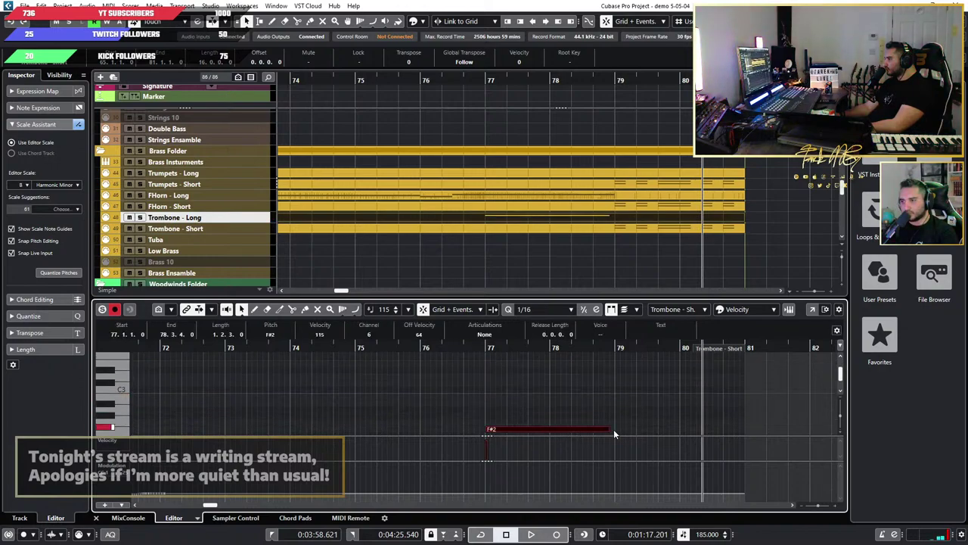
drag(608, 429, 616, 429)
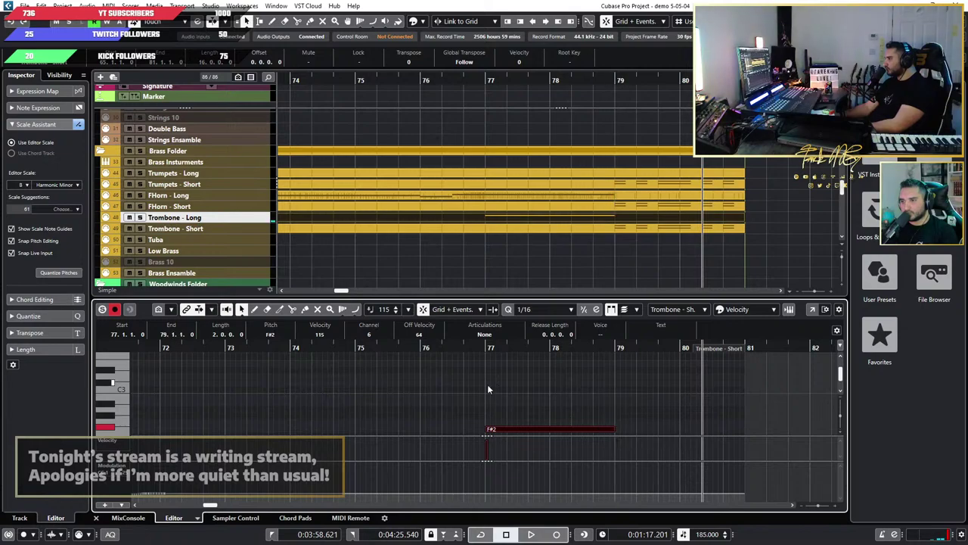
Step: Solo the Trombone - Long track and play back its F#2 note from about bar 77
click(227, 218)
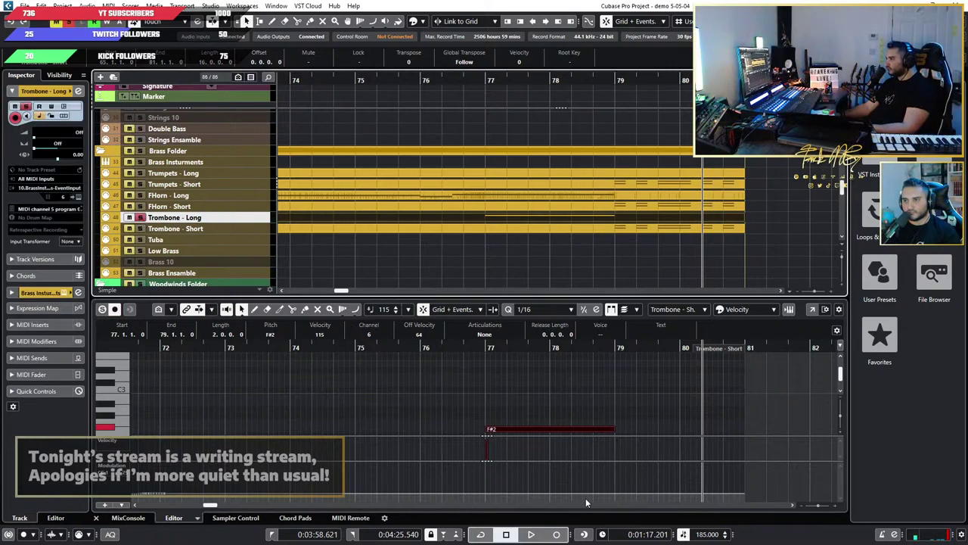
click(477, 344)
key(space)
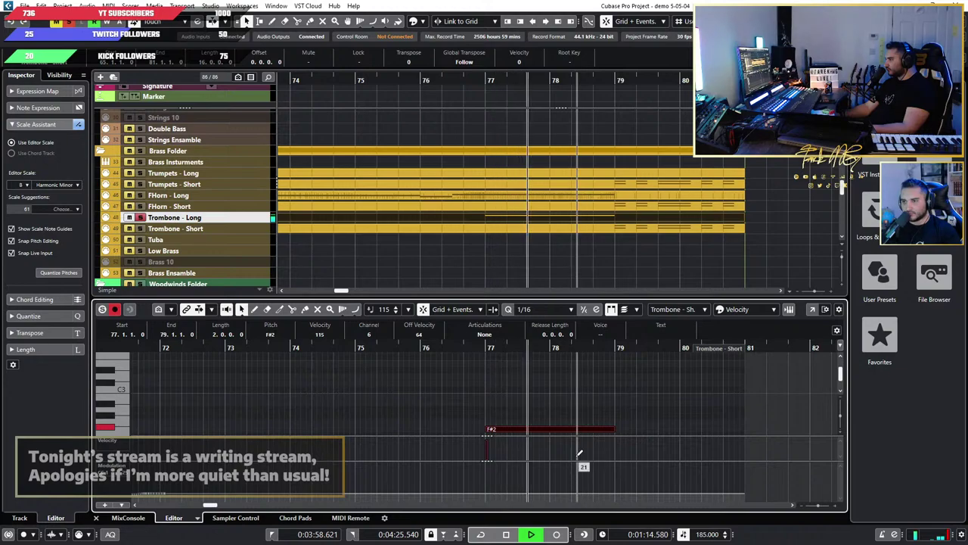
key(space)
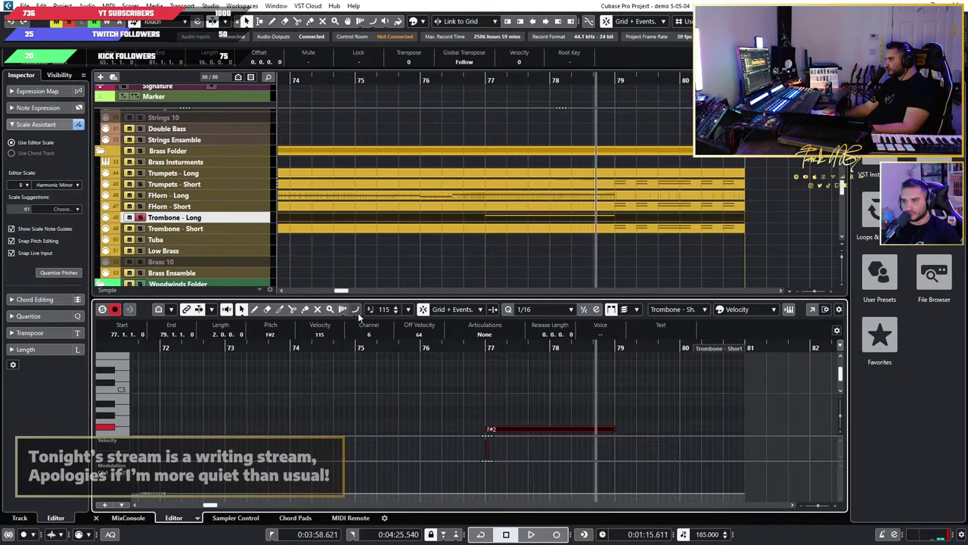
Step: Draw a modulation curve for the trombone note that dips in bar 78 and swells into bar 79, and play it back
click(357, 311)
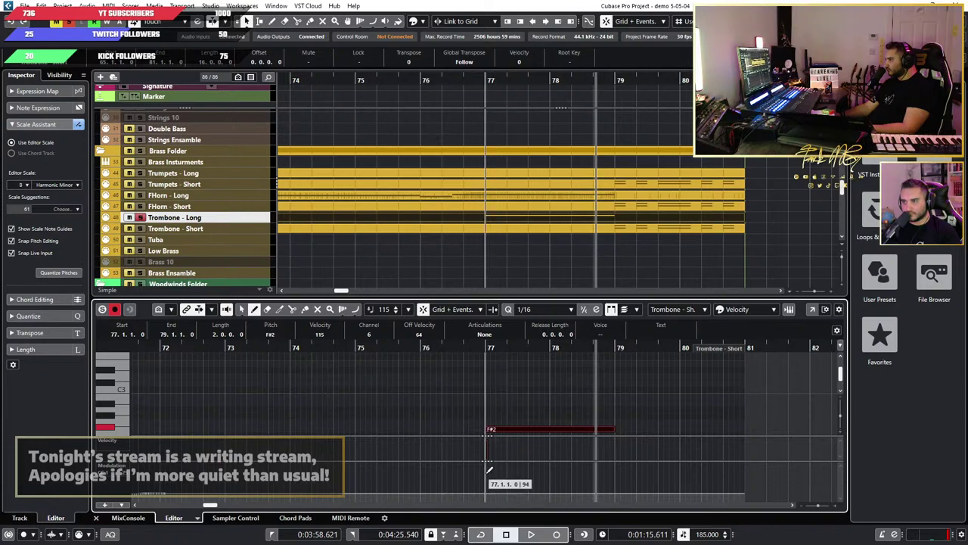
mouse_move(489, 469)
mouse_down()
mouse_move(582, 498)
mouse_move(602, 490)
mouse_move(620, 457)
mouse_up()
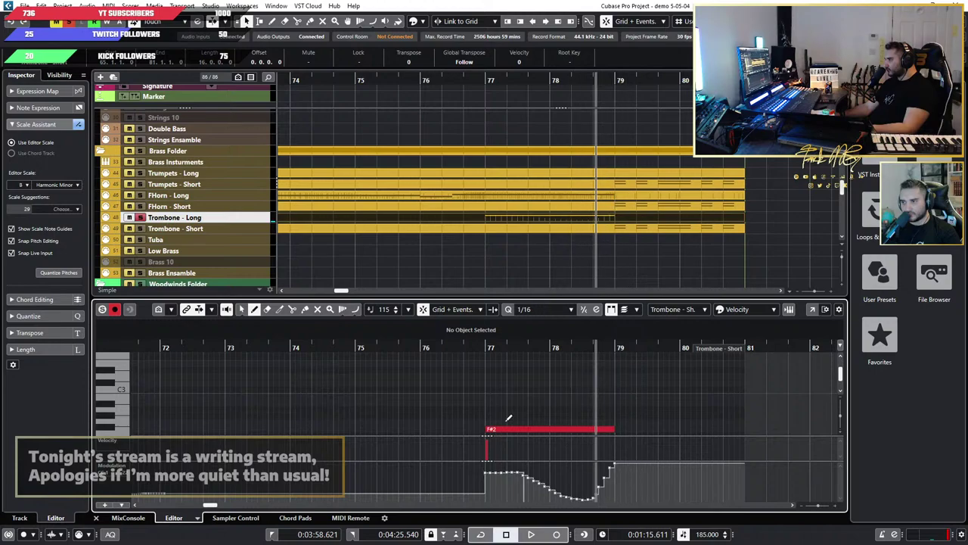
click(483, 348)
key(space)
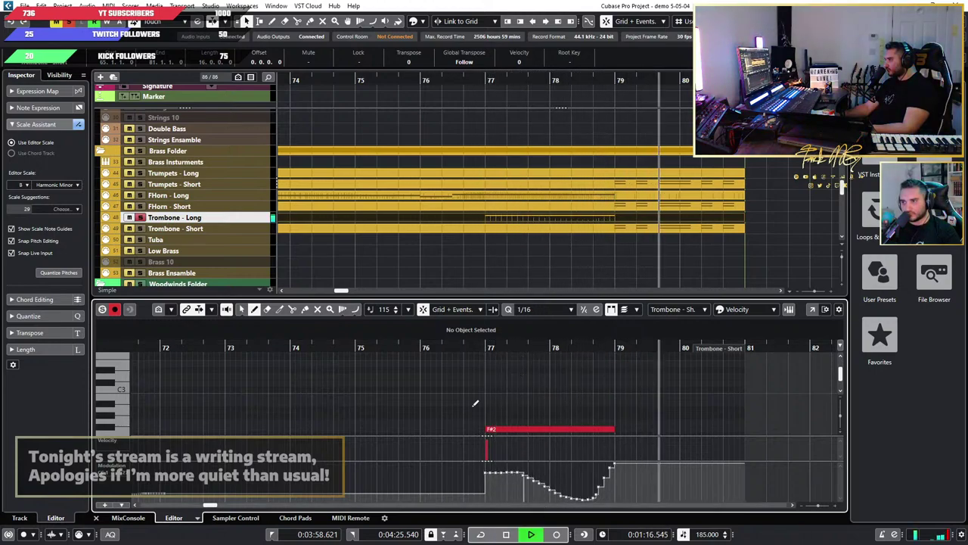
key(space)
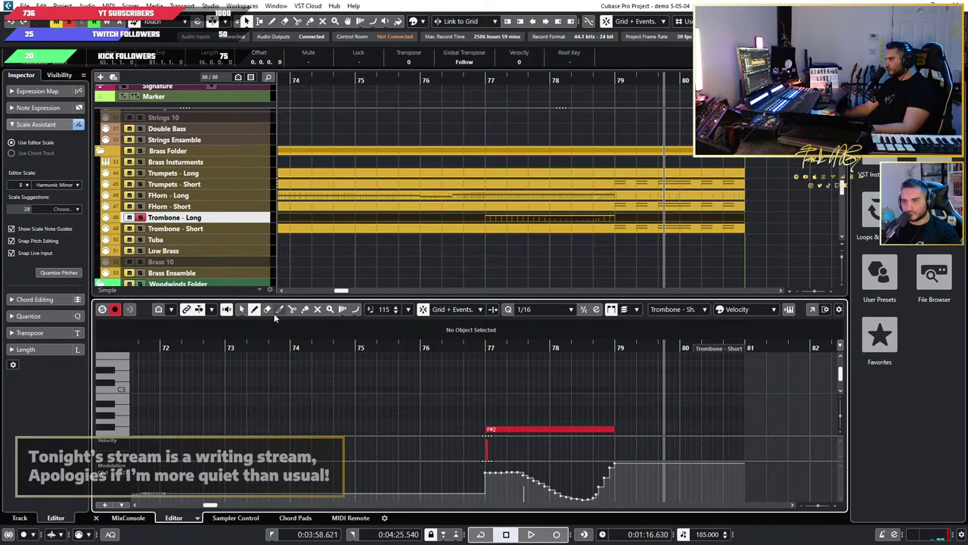
Step: Set the quantize value to 1/128 for redrawing the trombone's modulation curve more finely from bar 77
click(551, 310)
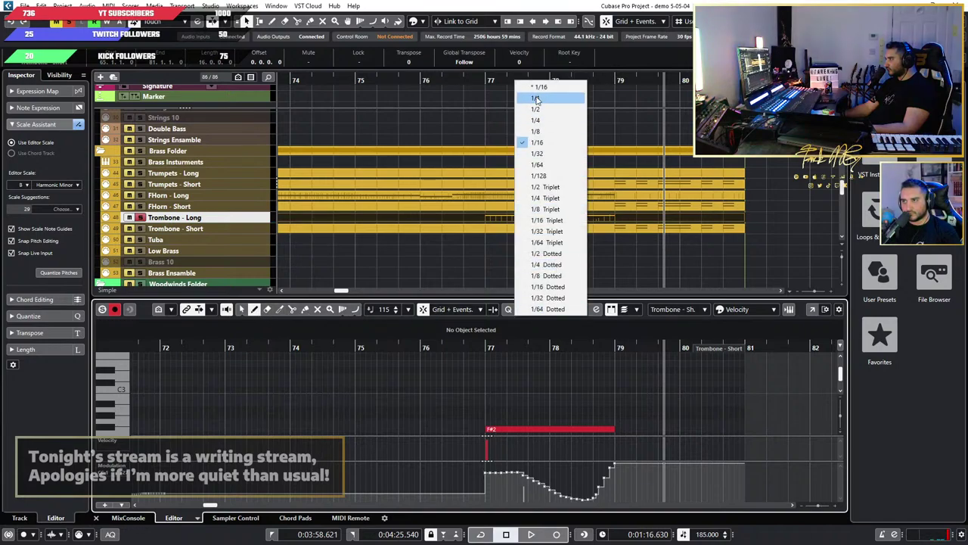
click(549, 174)
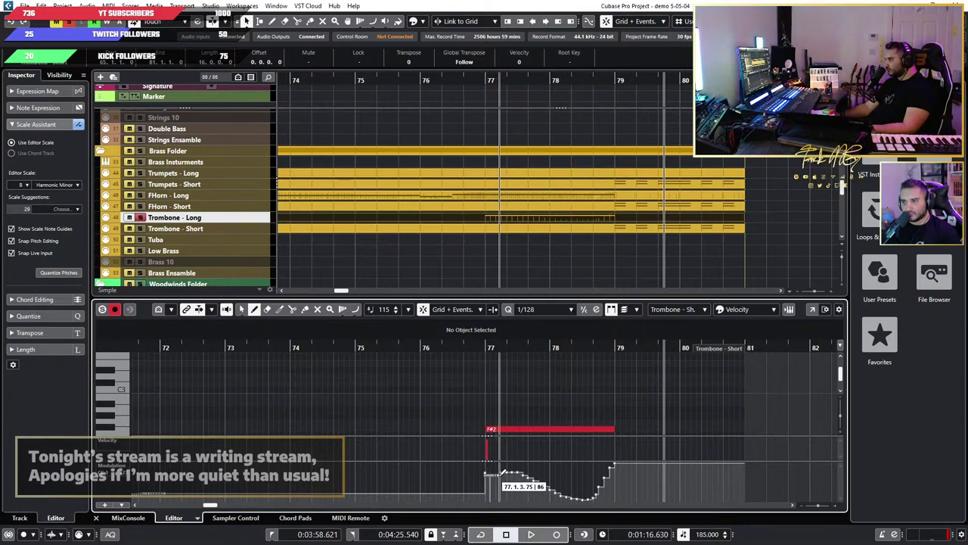
Step: Redraw the modulation curve under the Trombone - Long F#2 note between bars 77 and 79, and play it back
mouse_move(501, 472)
mouse_down()
mouse_move(584, 495)
mouse_move(619, 459)
mouse_up()
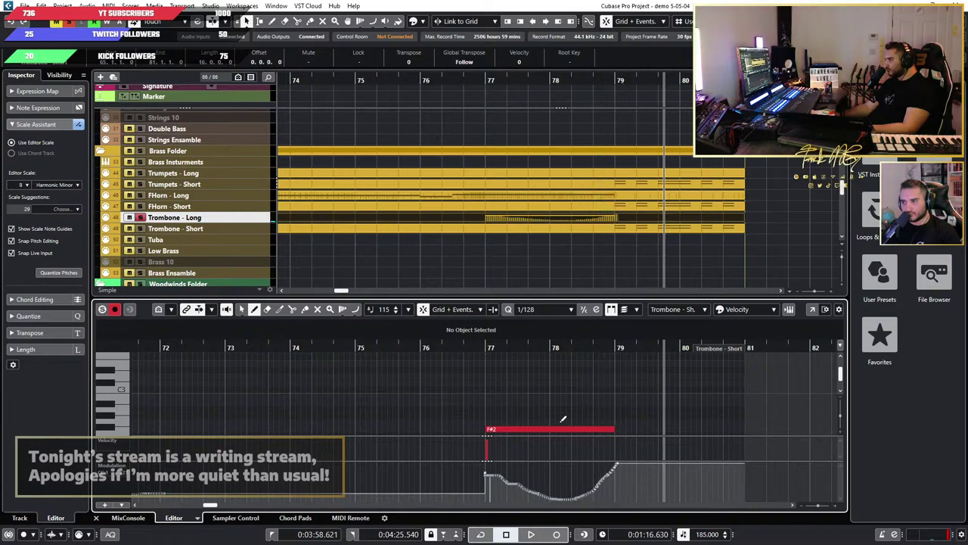
click(411, 350)
key(space)
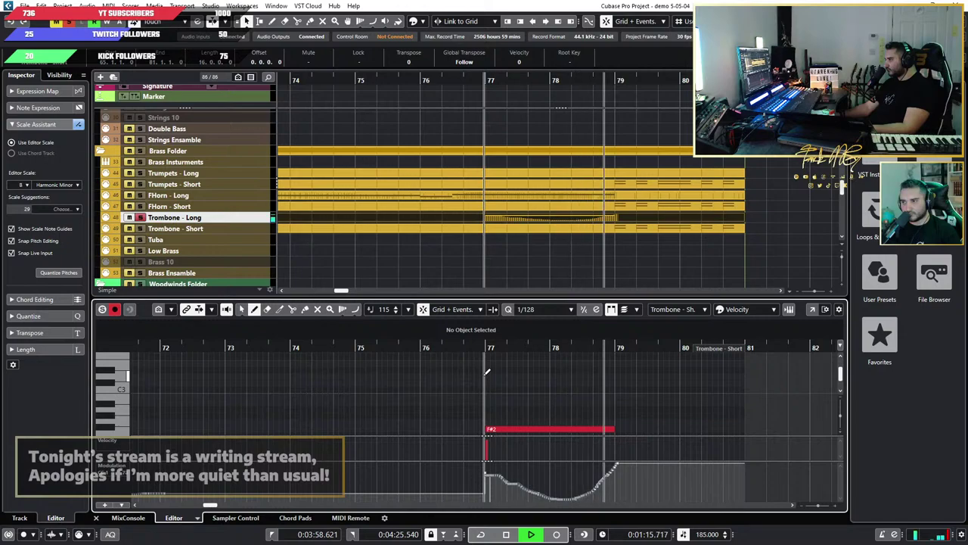
key(space)
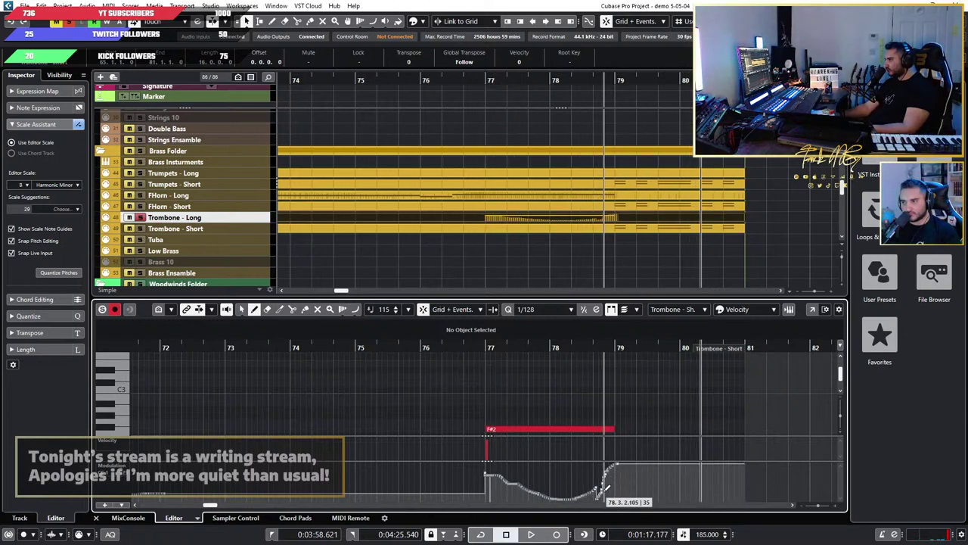
Step: Play back the soloed trombone passage from bar 76 to check the modulation swell
click(469, 351)
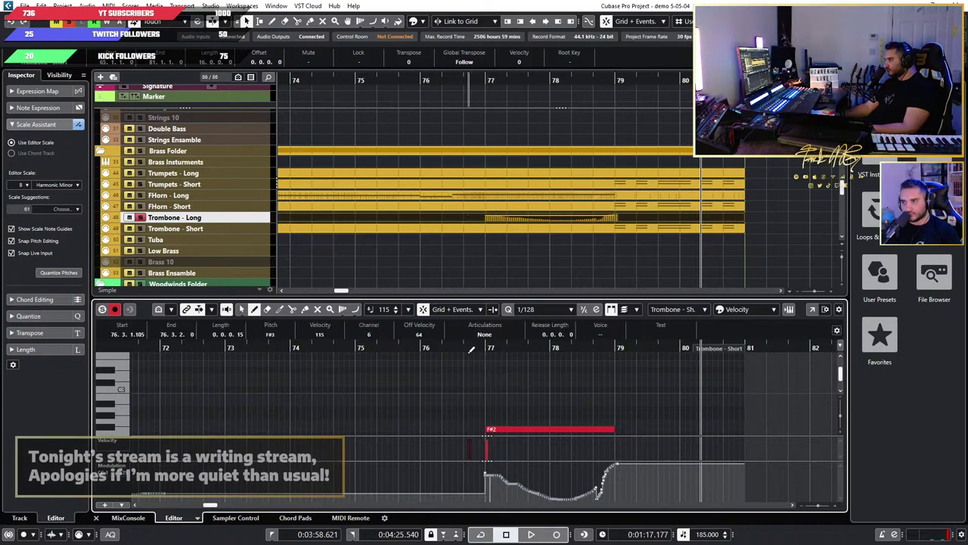
click(446, 350)
scroll(481, 382, up, 2)
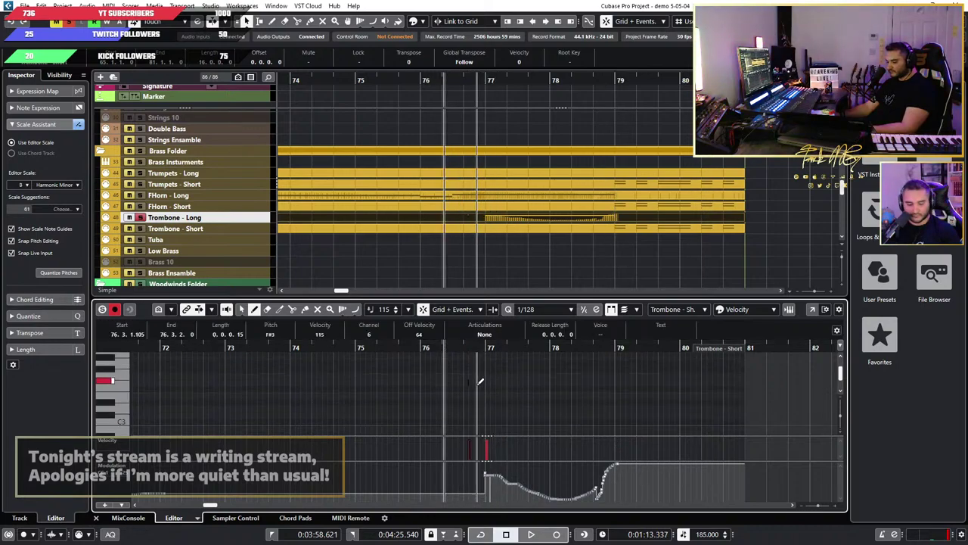
click(419, 352)
key(space)
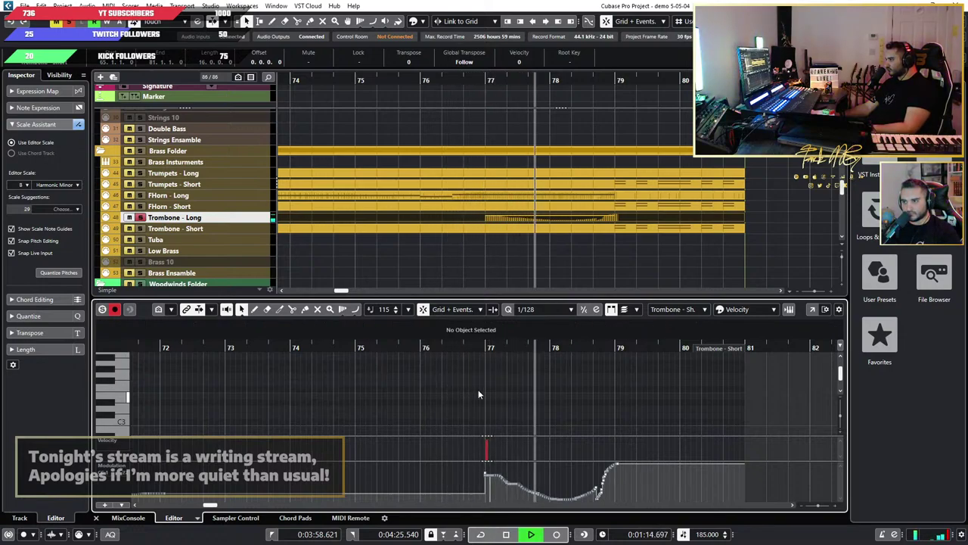
key(space)
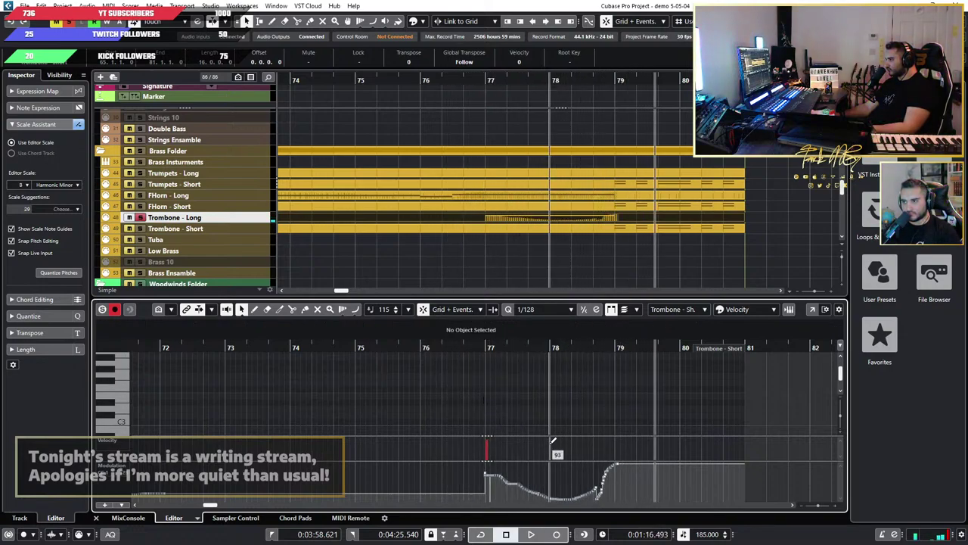
Step: Redraw the Trombone - Long modulation curve as a smooth dip and rise between bars 77 and 79, and audition it
scroll(617, 469, up, 2)
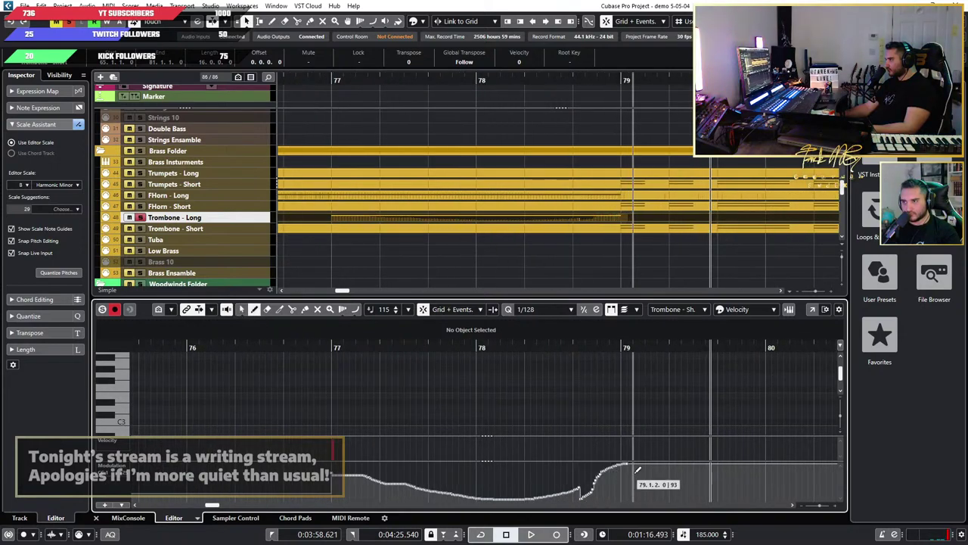
mouse_move(625, 462)
mouse_down()
mouse_move(552, 500)
mouse_move(302, 475)
mouse_up()
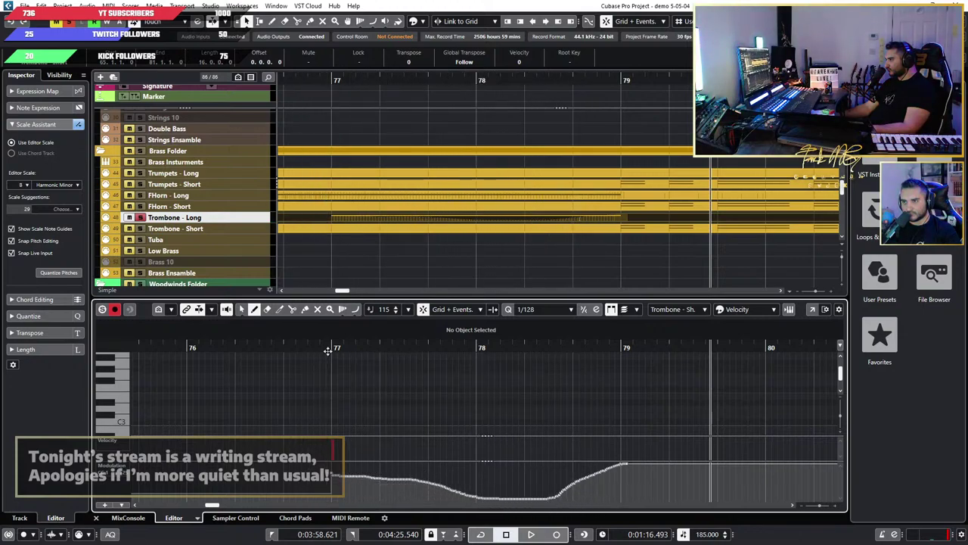
click(189, 348)
key(space)
key(g)
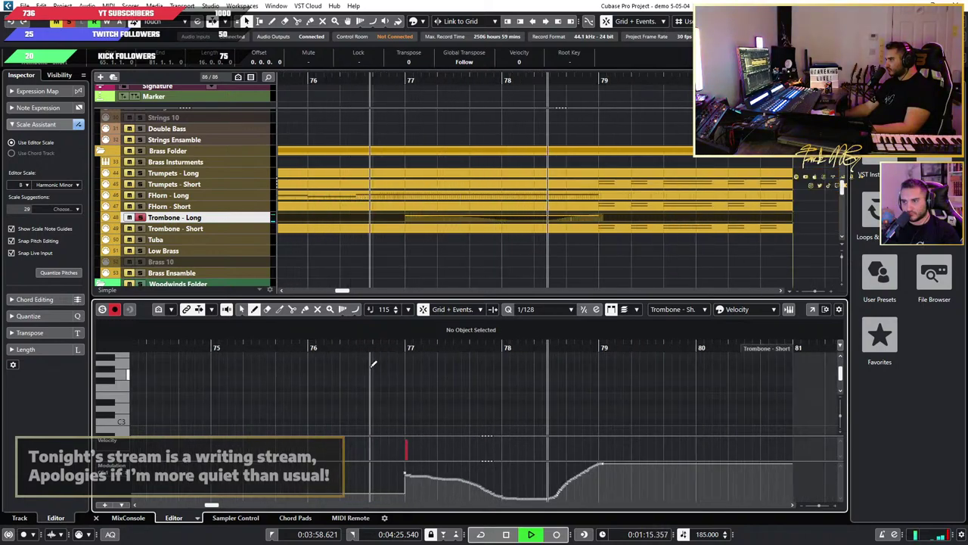
key(space)
key(g)
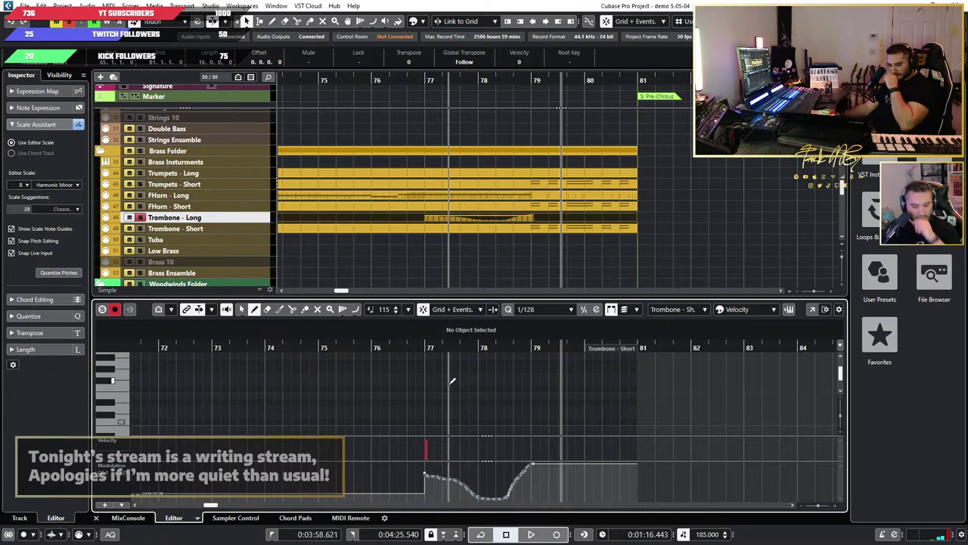
Step: Unsolo the Trombone - Long track and play the passage with the other tracks
key(1)
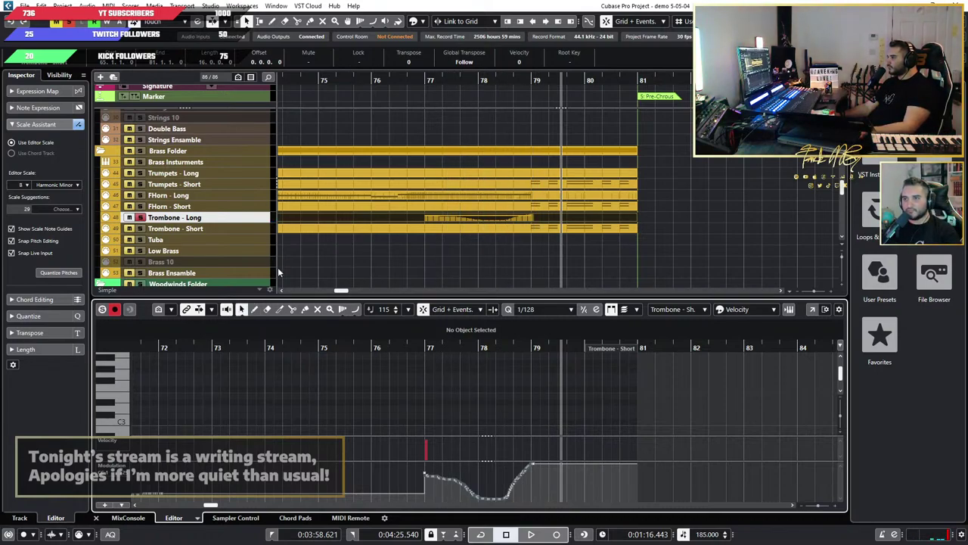
click(140, 219)
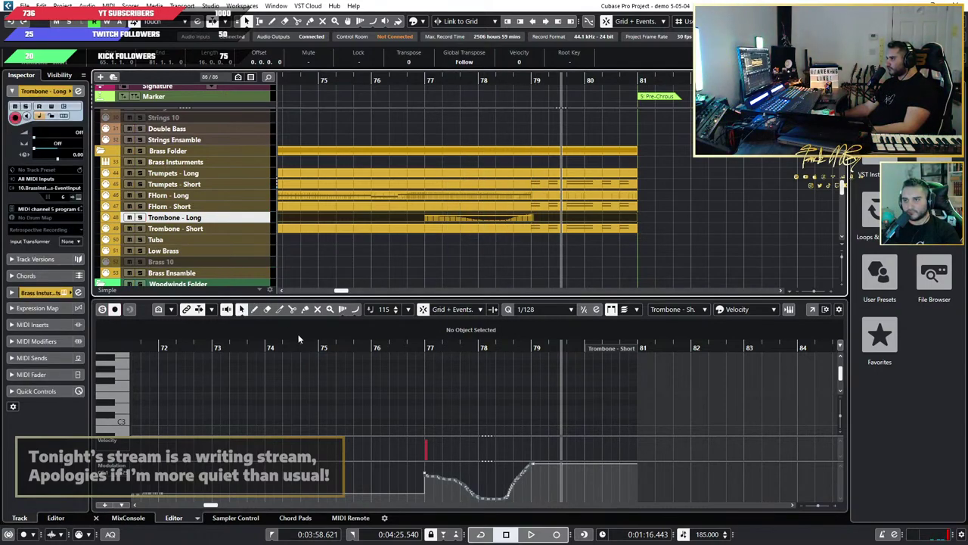
click(286, 346)
key(space)
key(h)
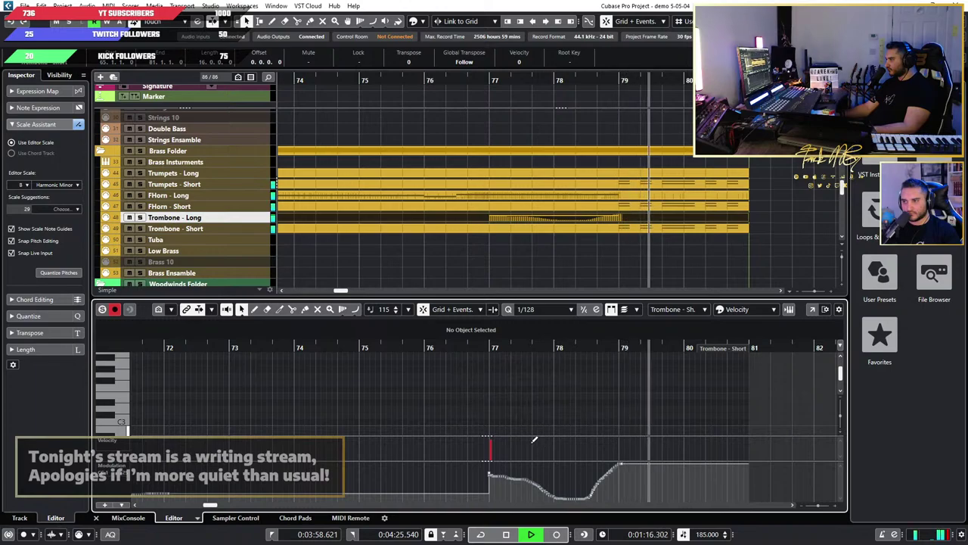
key(space)
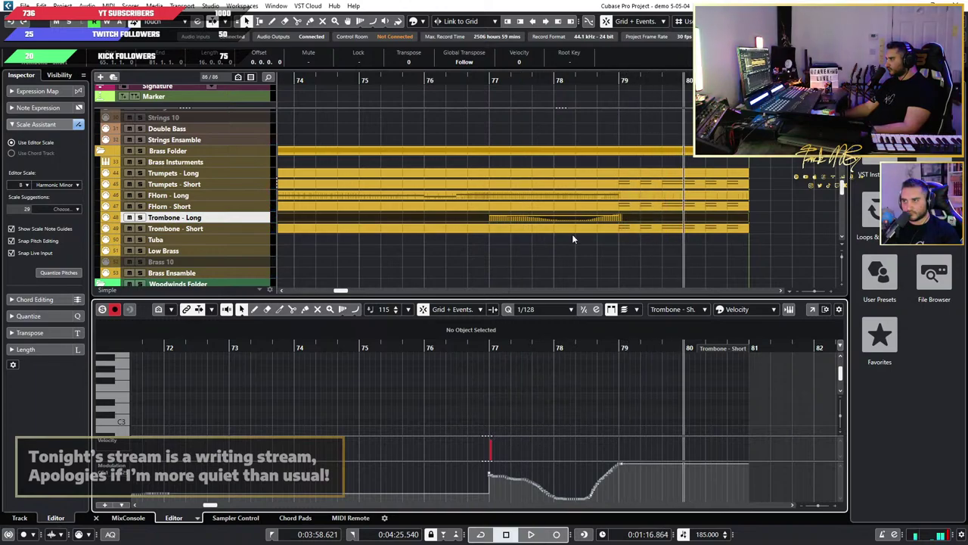
Step: Open the Trombone - Short part for editing and place the playhead at bar 77
scroll(502, 412, up, 3)
scroll(450, 233, down, 5)
click(475, 230)
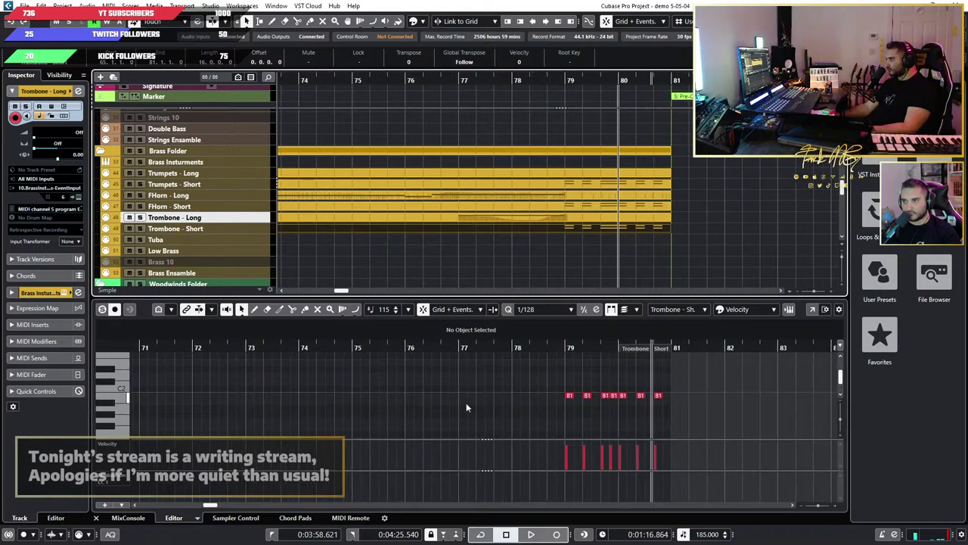
scroll(466, 403, up, 3)
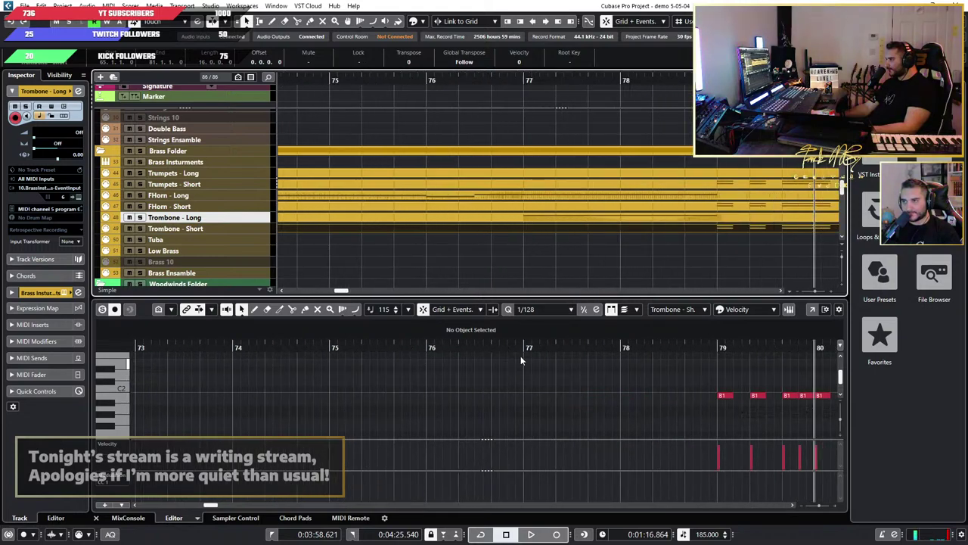
click(522, 361)
scroll(549, 388, up, 2)
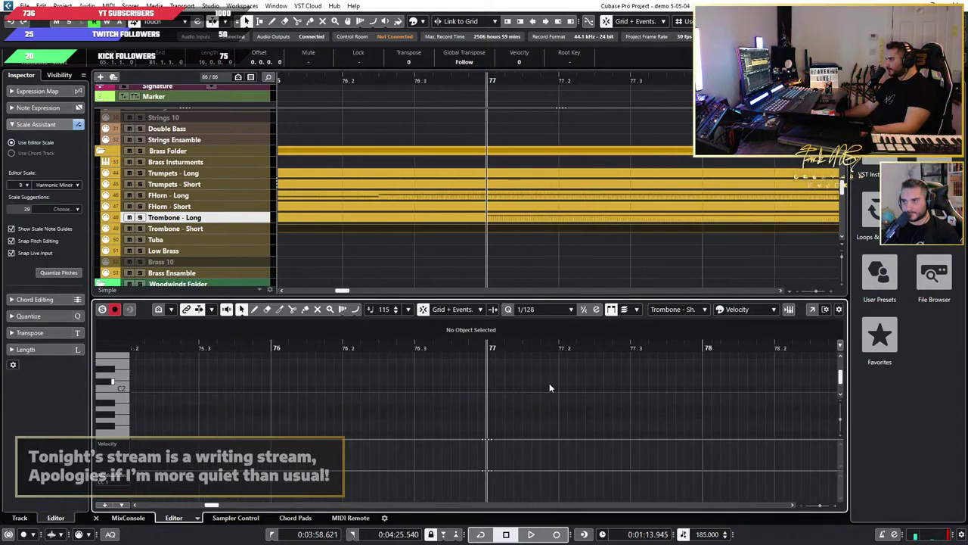
click(273, 22)
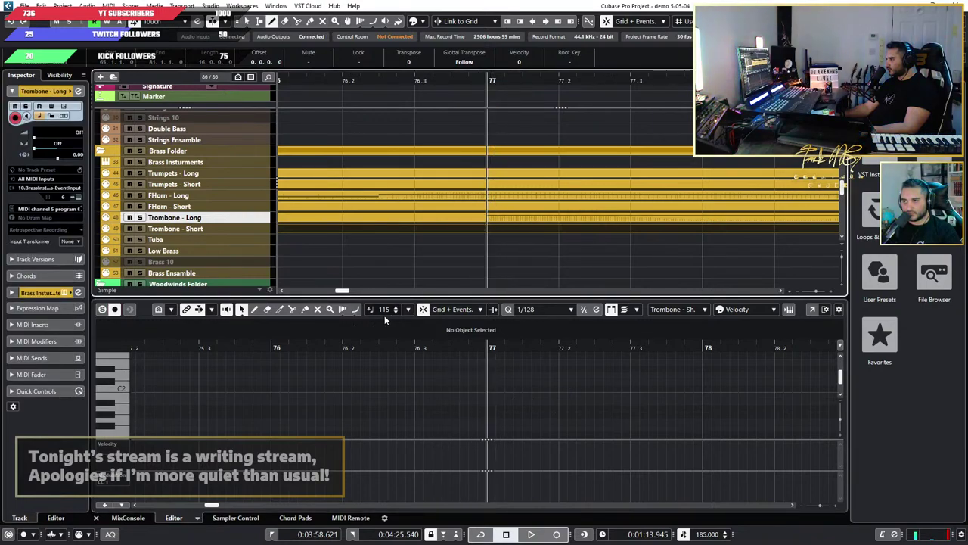
click(258, 310)
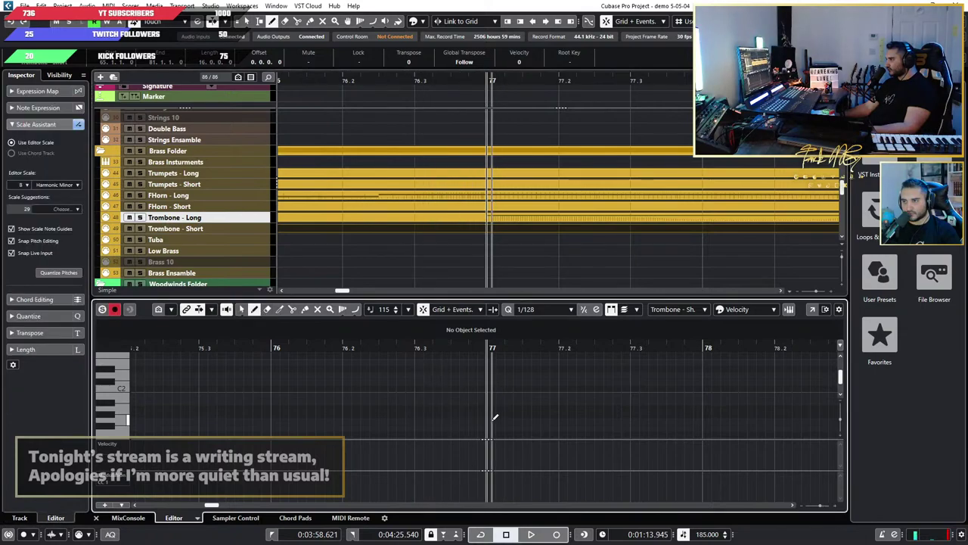
scroll(493, 411, up, 2)
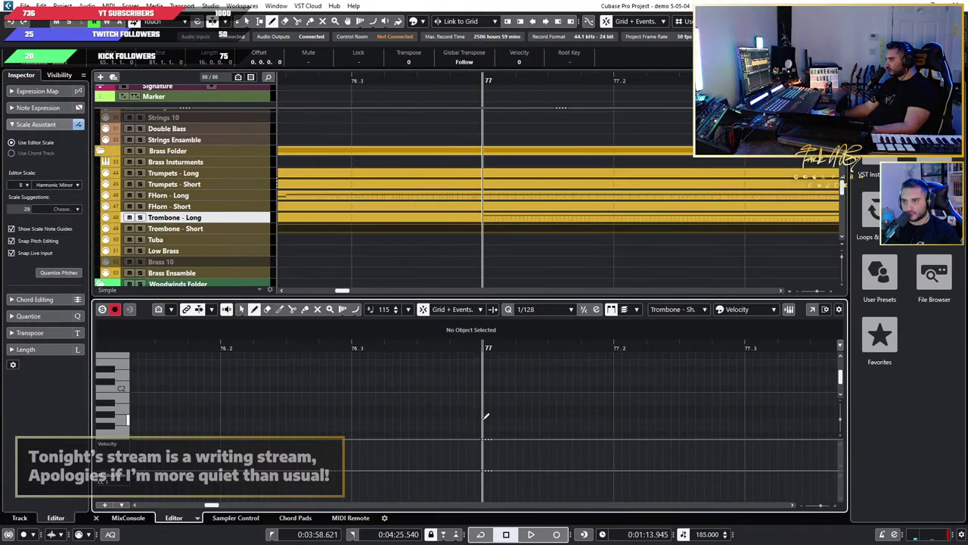
click(485, 419)
key(1)
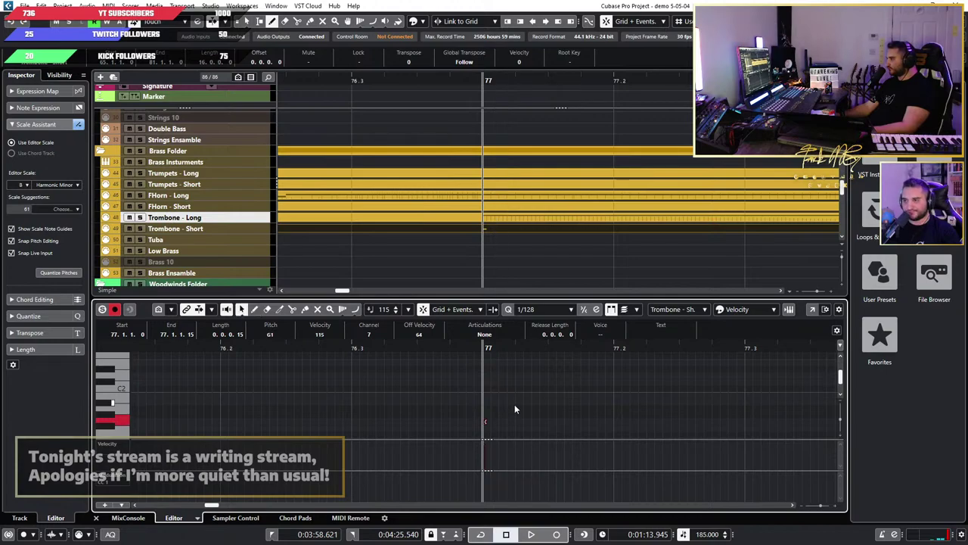
key(Delete)
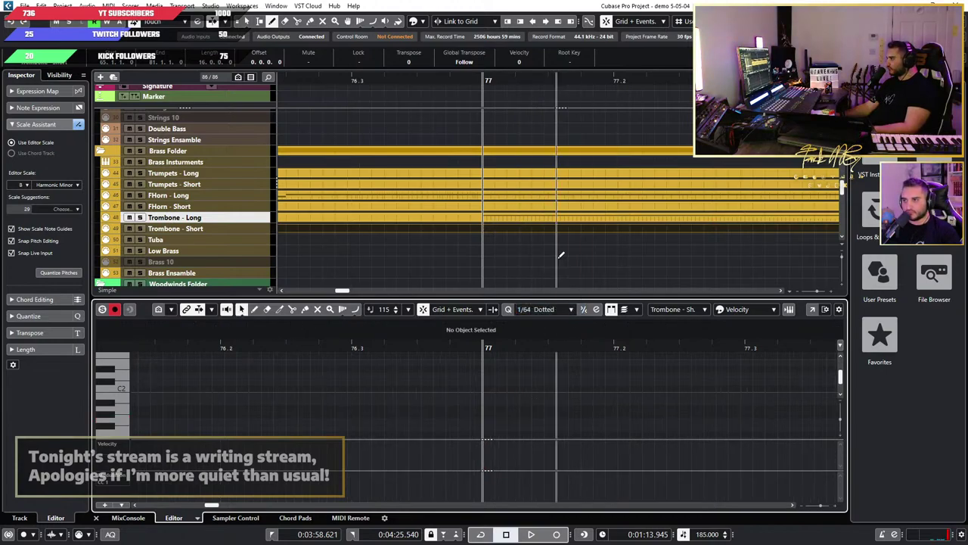
Step: Set the quantize to 1/16, draw a sixteenth note at bar 77 in Trombone - Short, and transpose it up to F#2
click(541, 311)
click(556, 146)
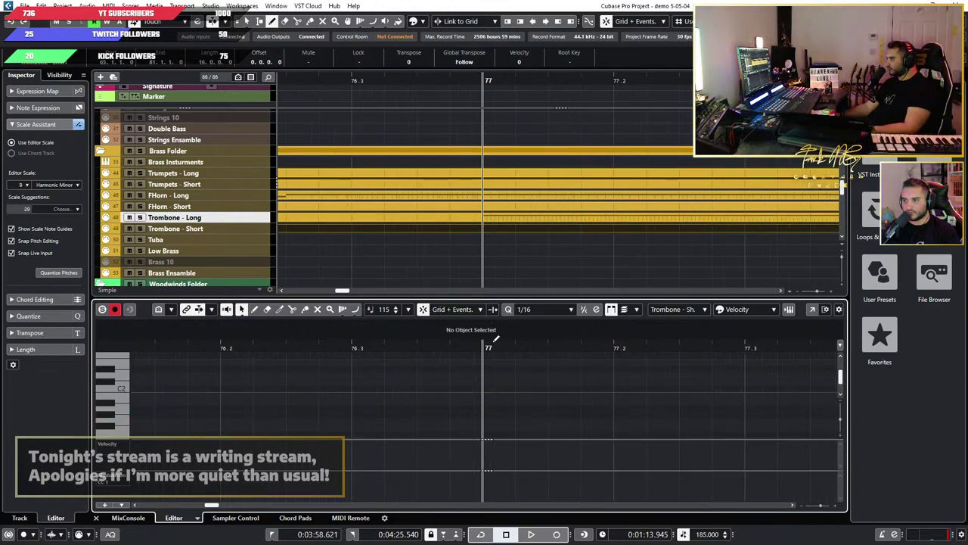
click(254, 310)
key(g)
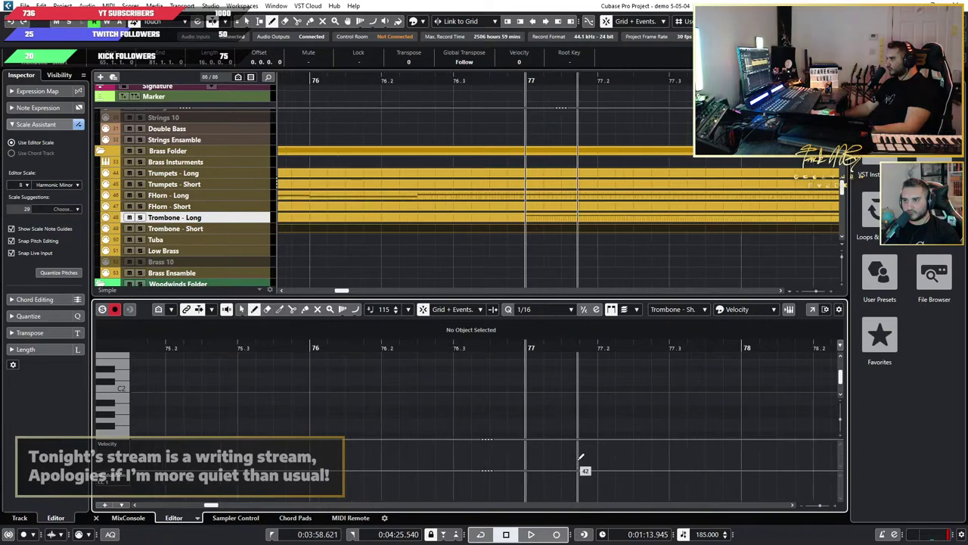
click(534, 426)
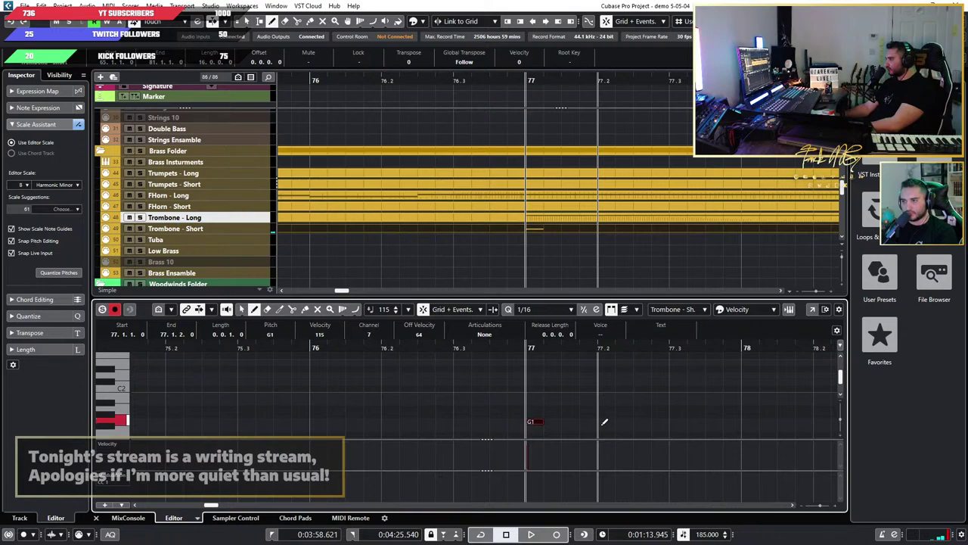
key(shift+Up)
key(Up)
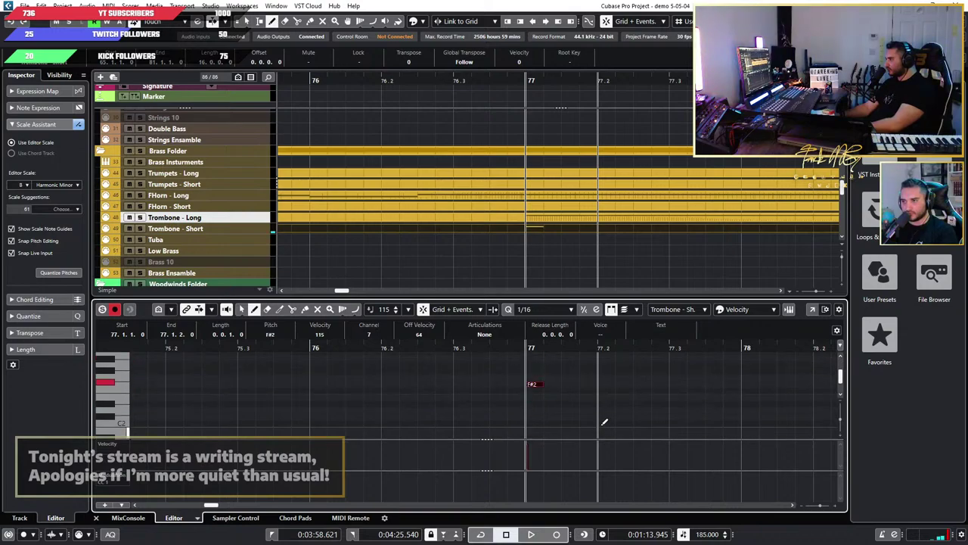
Step: Check the Trombone - Long note at bar 77, and return to the Trombone - Short part
click(543, 216)
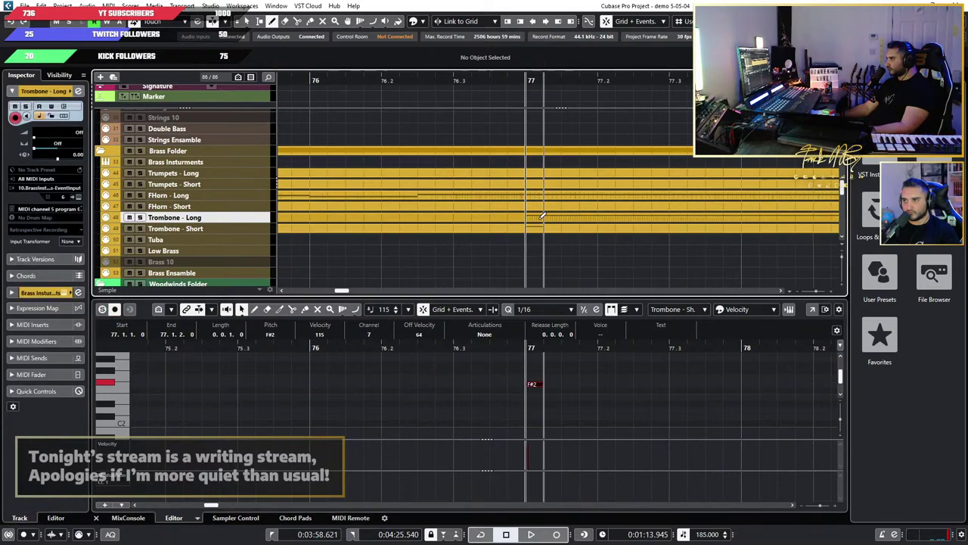
key(Delete)
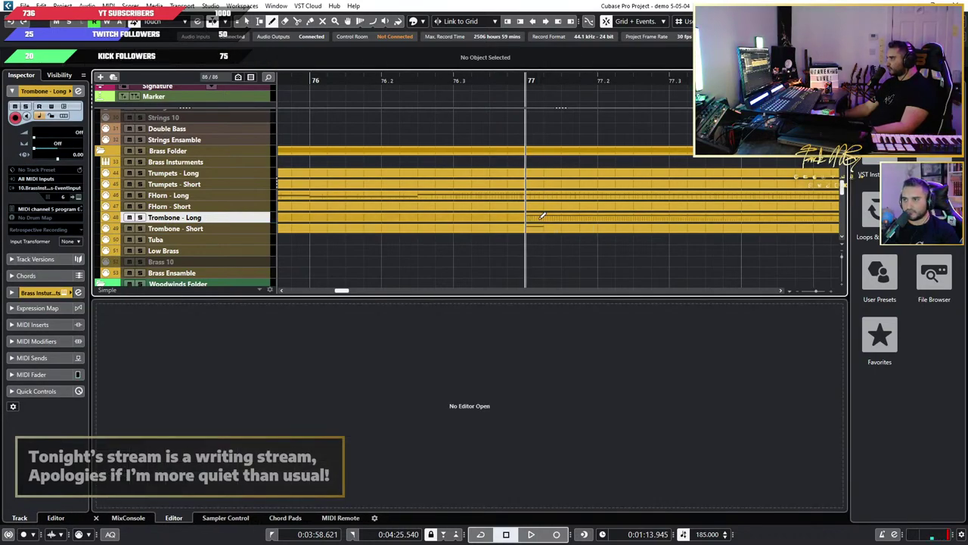
click(540, 222)
click(554, 230)
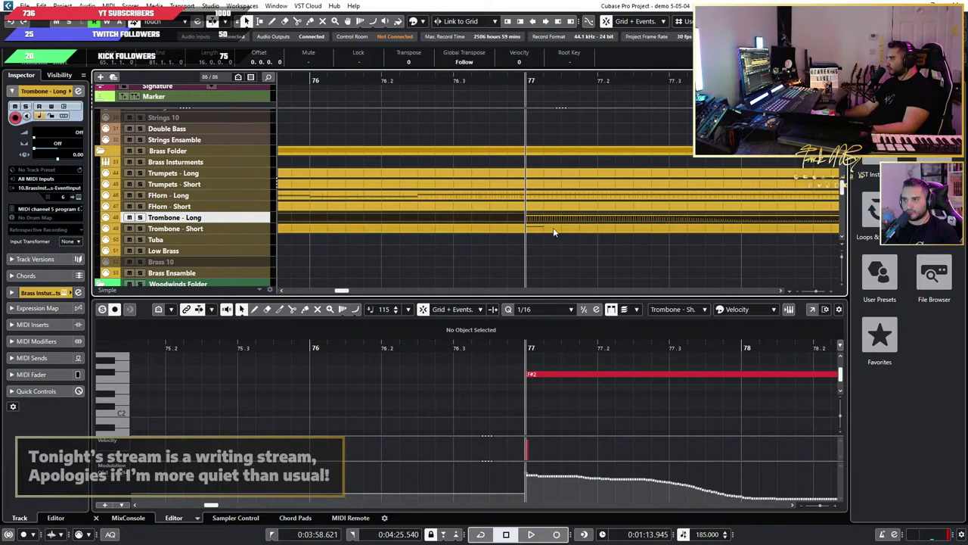
scroll(537, 431, up, 2)
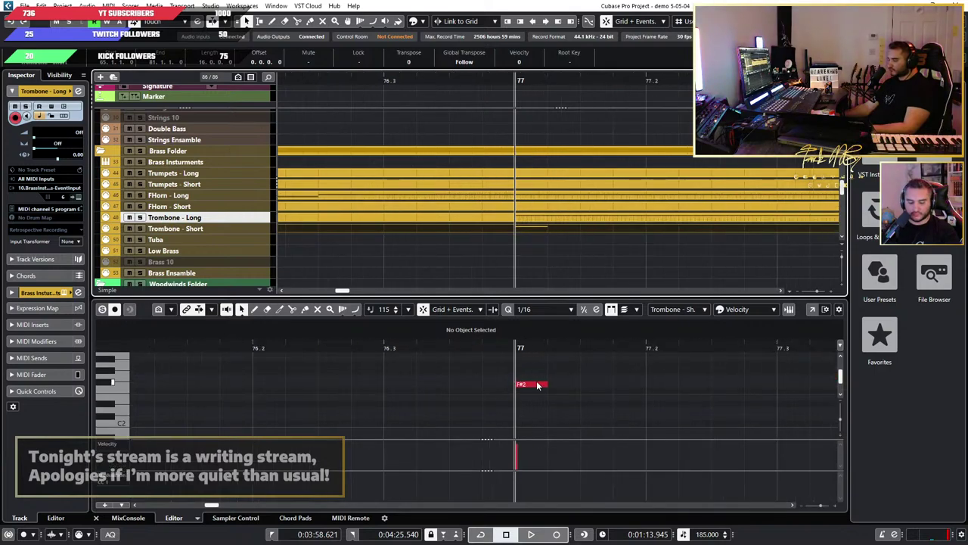
Step: Move the short F#2 note to 76.3.2 and duplicate it three times to form a run into bar 77
drag(538, 385, 435, 387)
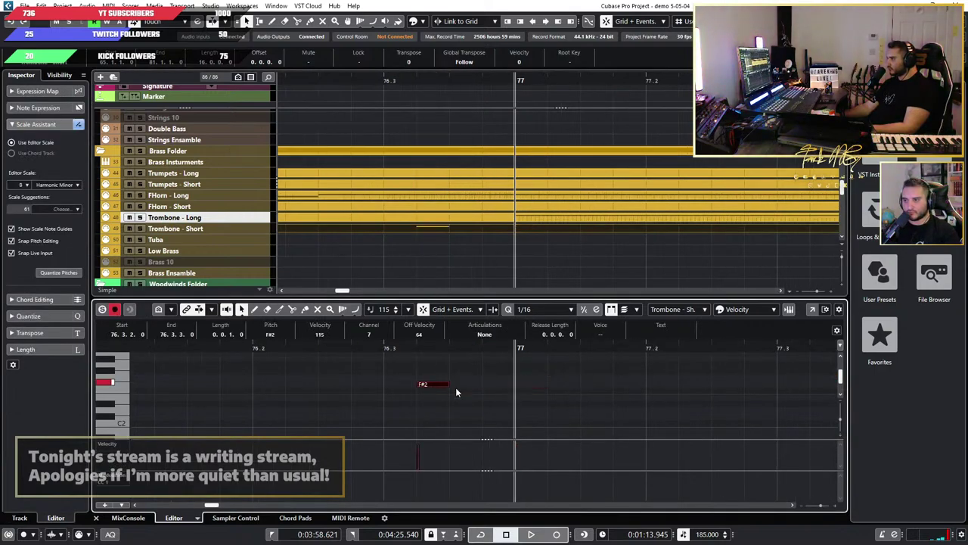
key(ctrl+d)
key(ctrl+d)
key(ctrl+d)
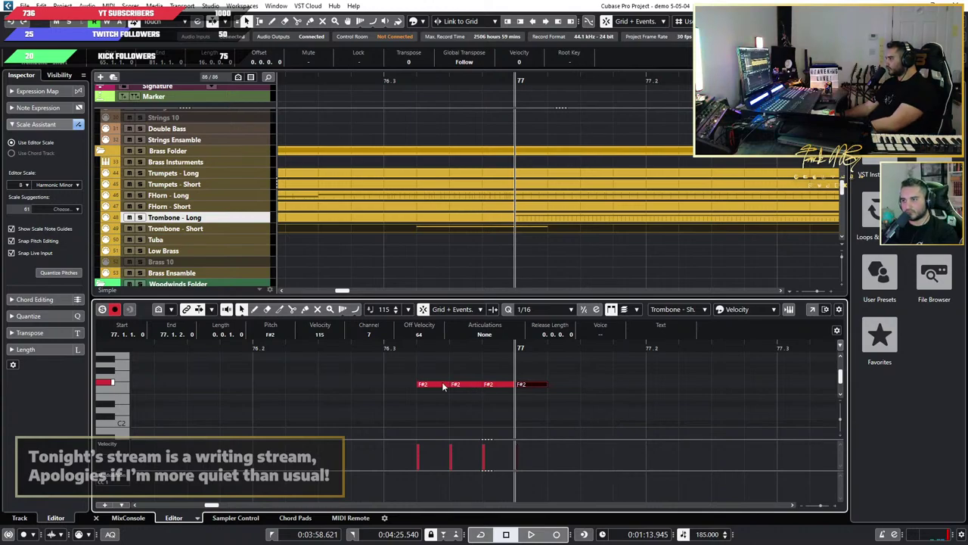
Step: Remove the first F#2 note of the run, and solo Trombone - Long and Trombone - Short to play the passage
click(451, 347)
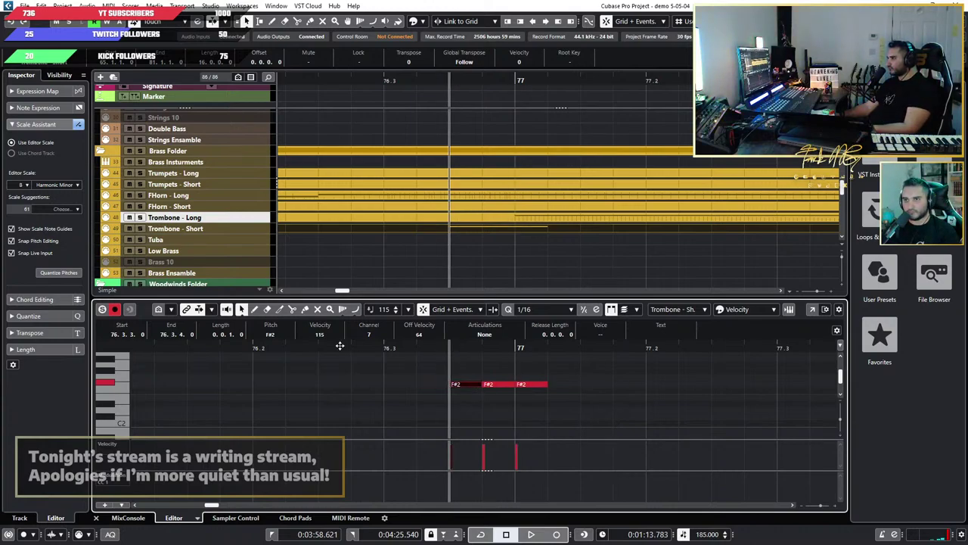
click(138, 220)
key(space)
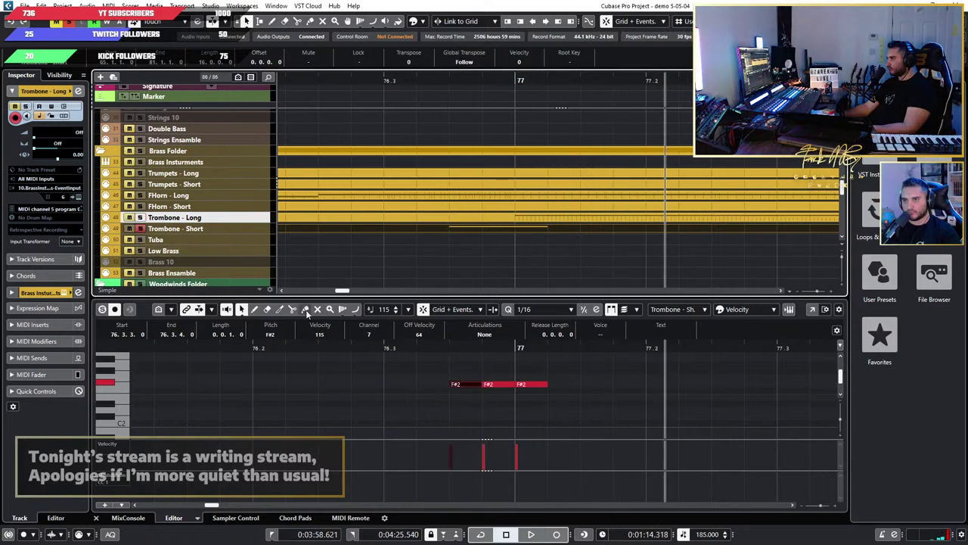
Step: Move the two F#2 lead-in notes in Trombone - Short to 76.3.1 and 76.3.3, and play the run into bar 77
click(385, 349)
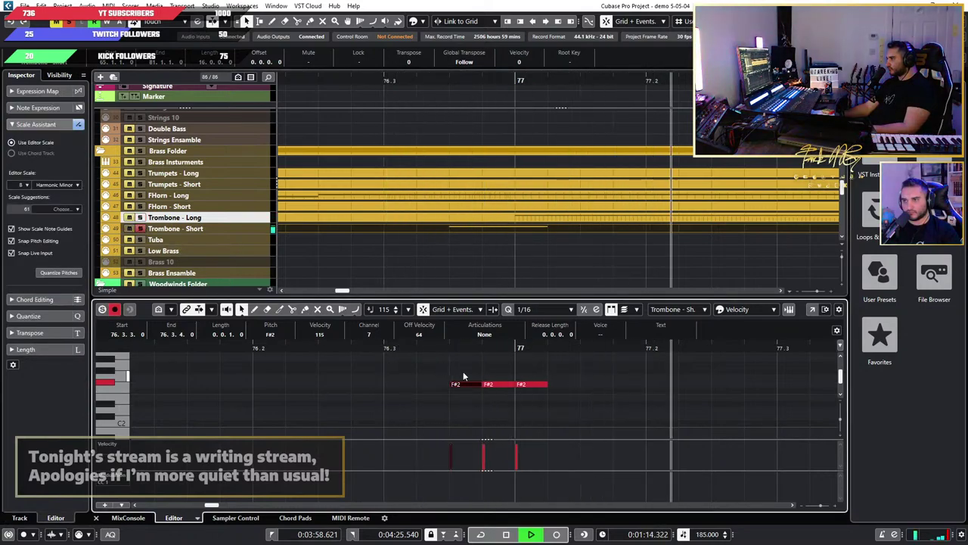
drag(433, 388, 423, 390)
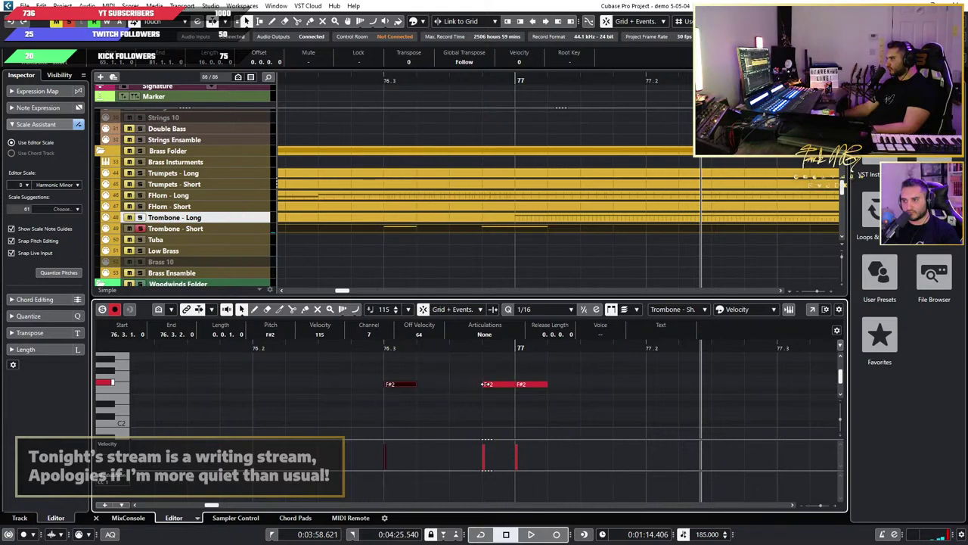
drag(501, 386, 466, 386)
click(386, 349)
key(space)
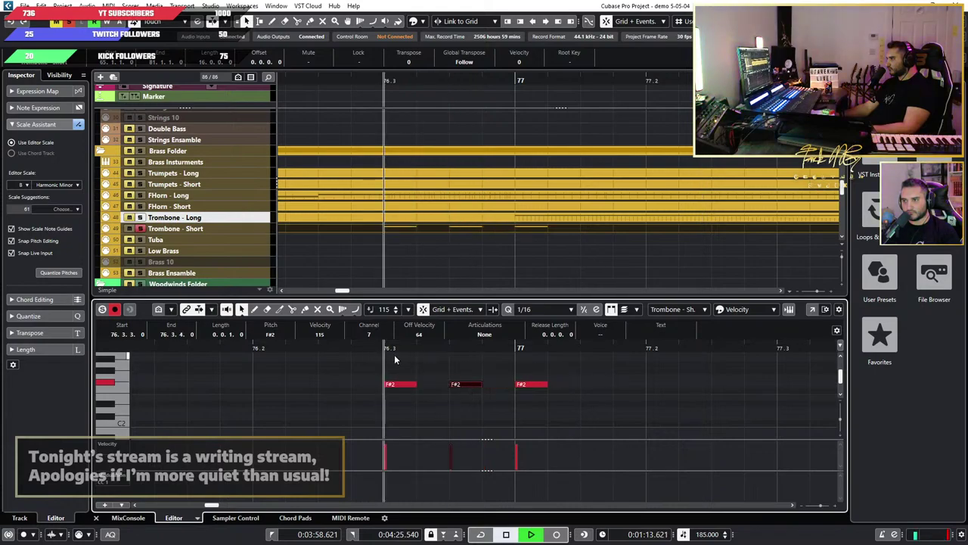
key(space)
Step: Raise the modulation (CC 1) of Trombone - Short to 127 from 76.3 onward, and audition the lead-in notes
drag(609, 372, 371, 418)
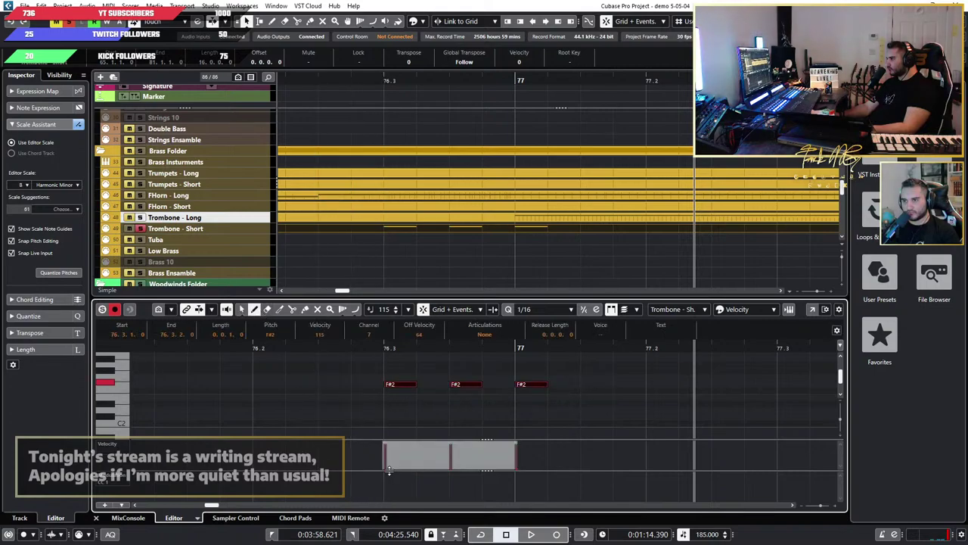
click(389, 471)
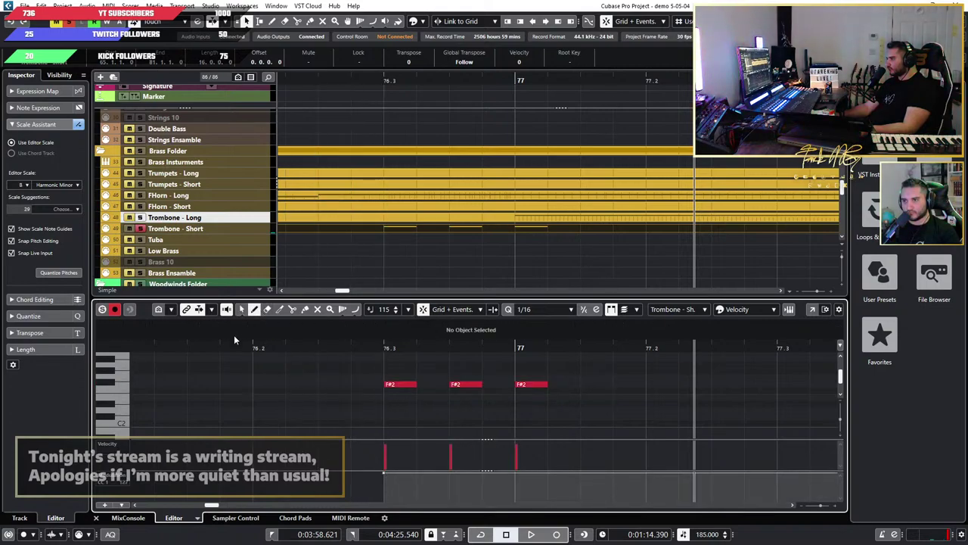
key(space)
key(space)
scroll(421, 370, down, 6)
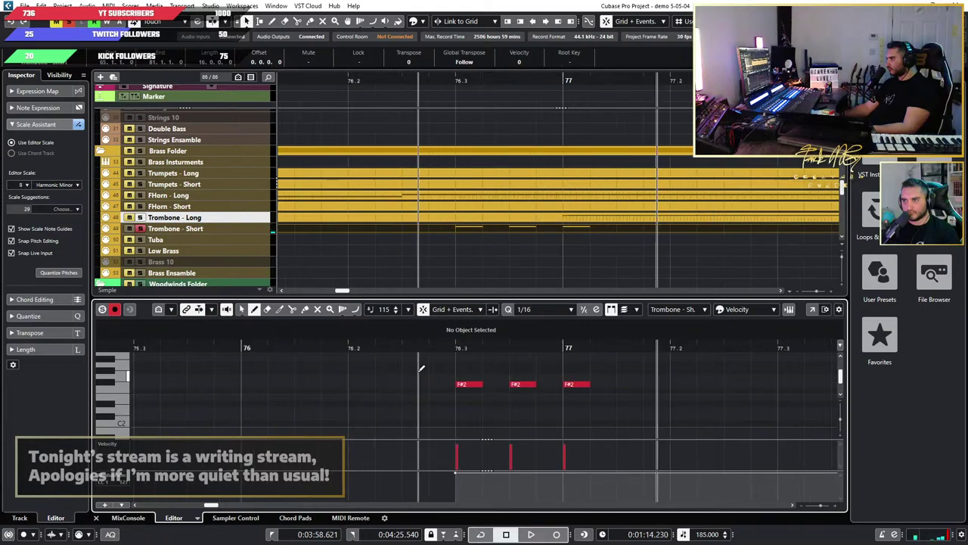
key(1)
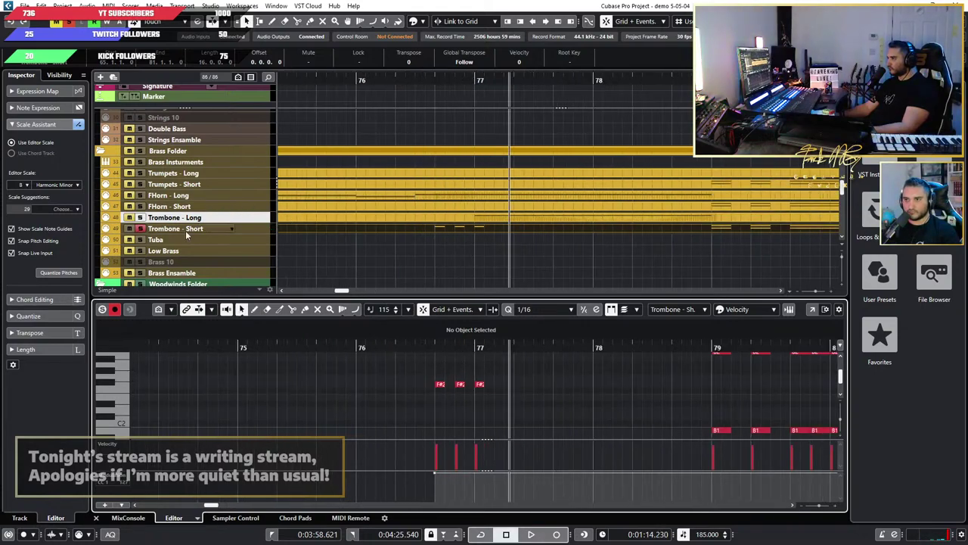
Step: Open the mixer and set the Trombone - Short channel's level to -12.0 dB
click(236, 518)
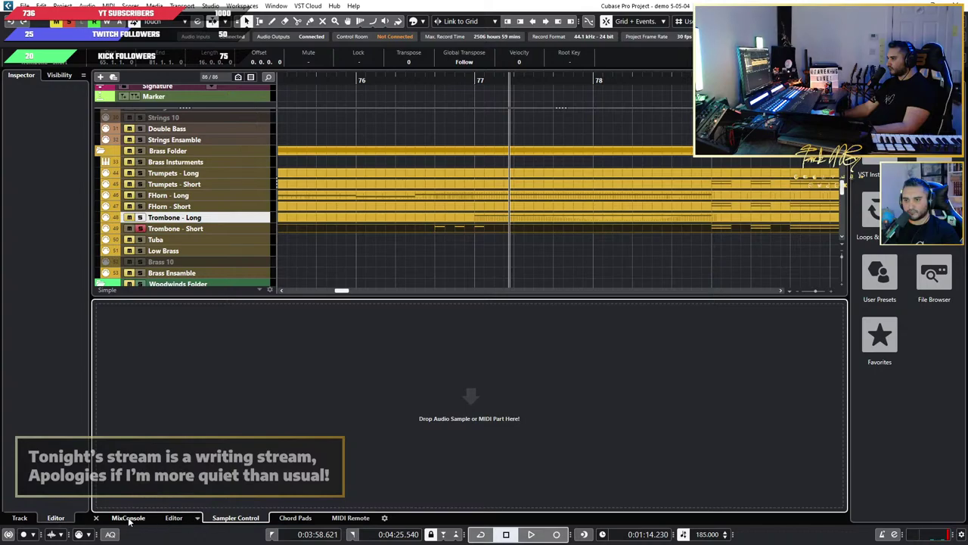
click(128, 518)
drag(484, 506, 348, 510)
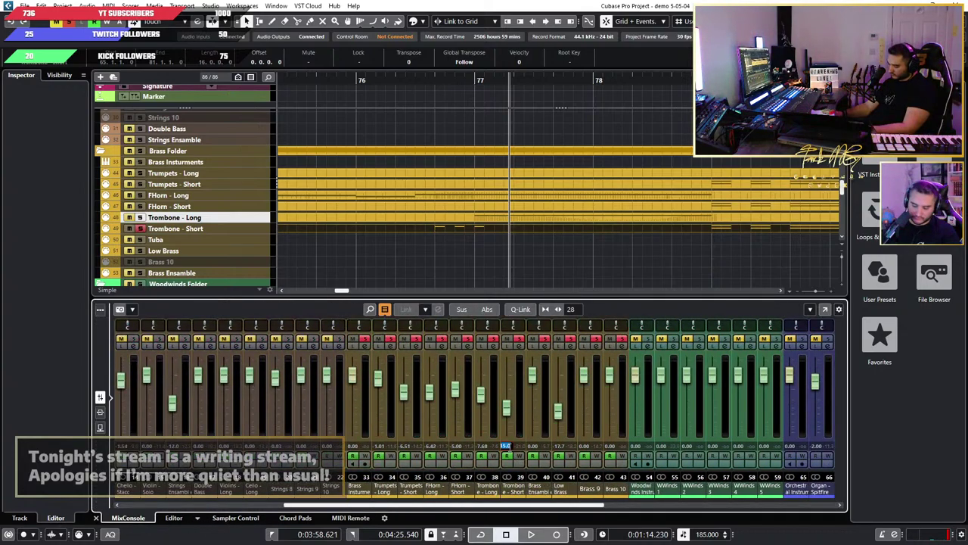
key(Return)
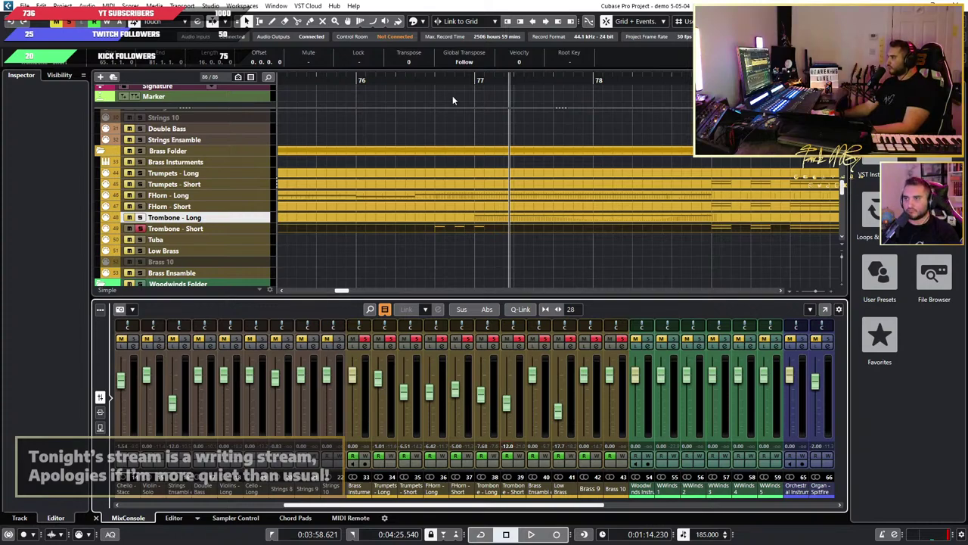
Step: Play the passage around bars 76 to 78 with both trombone tracks soloed to judge their balance
click(398, 80)
key(space)
scroll(511, 209, up, 2)
scroll(505, 205, up, 1)
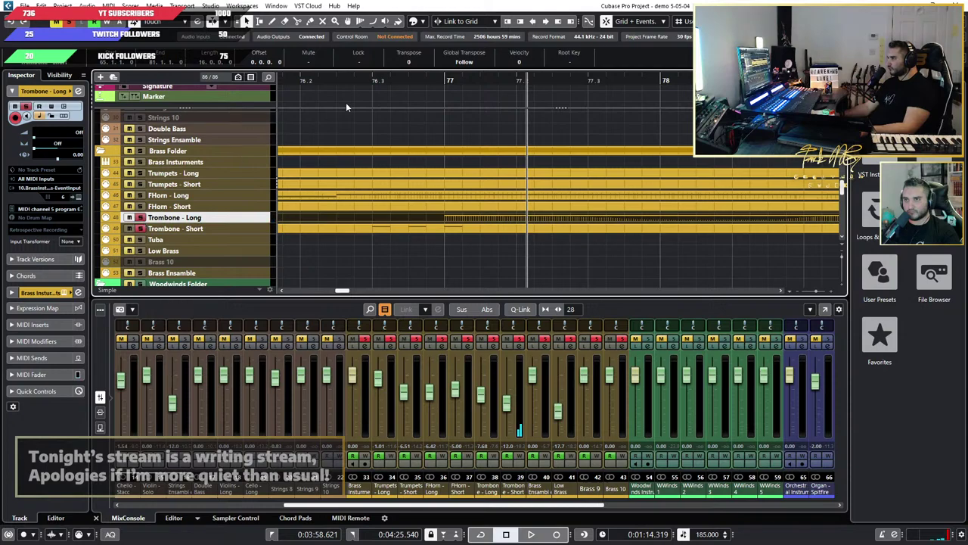
key(space)
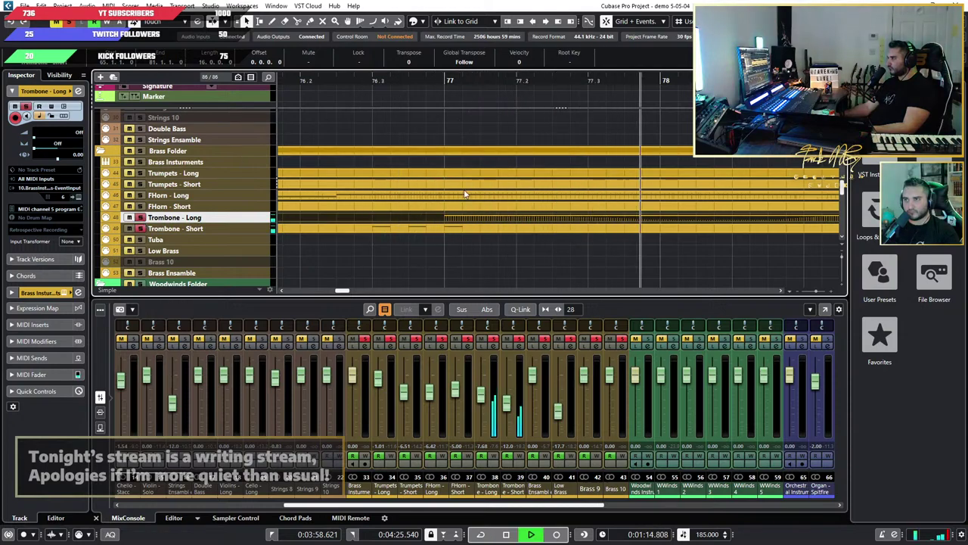
key(space)
scroll(467, 240, down, 3)
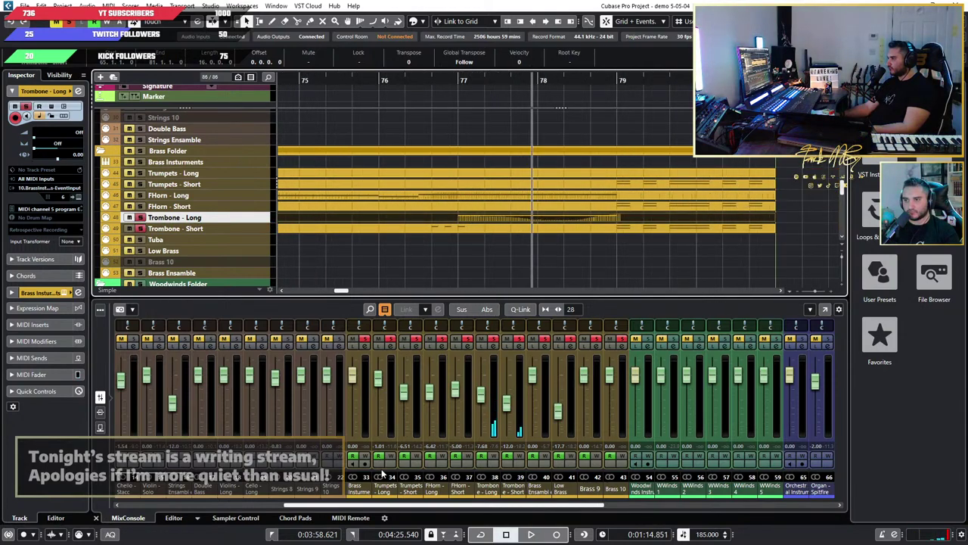
scroll(446, 227, up, 3)
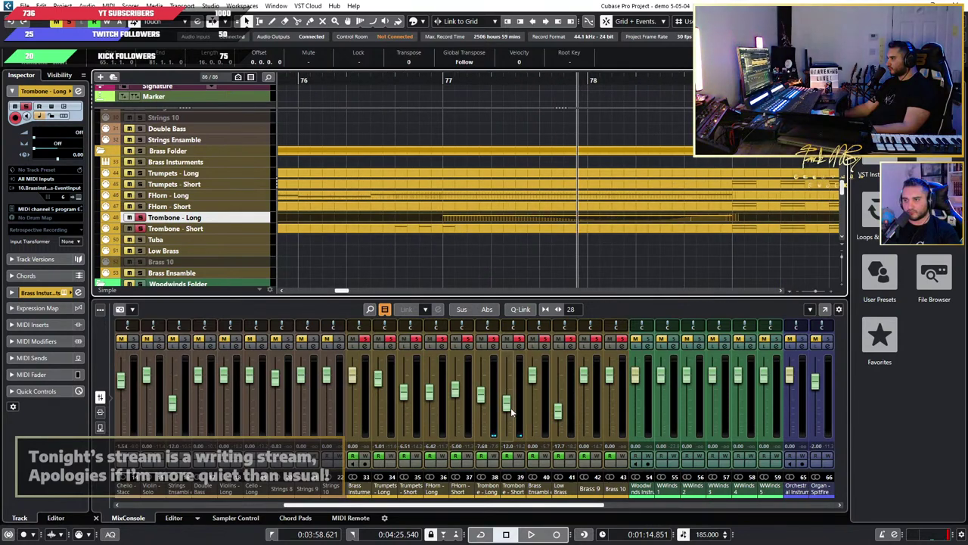
Step: Raise the Trombone - Short channel's level to -7.14 dB, and replay the passage into bar 78
drag(512, 412, 509, 405)
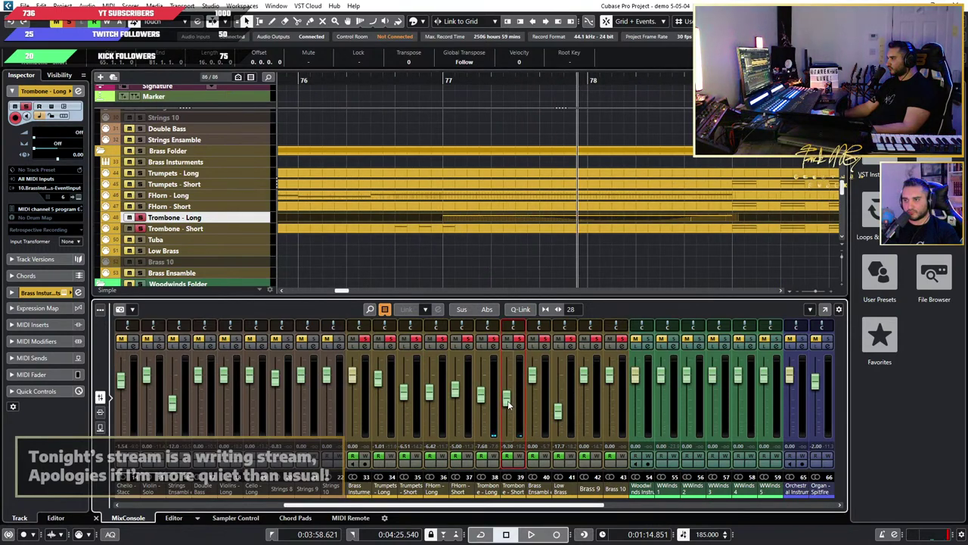
click(386, 80)
key(space)
key(space)
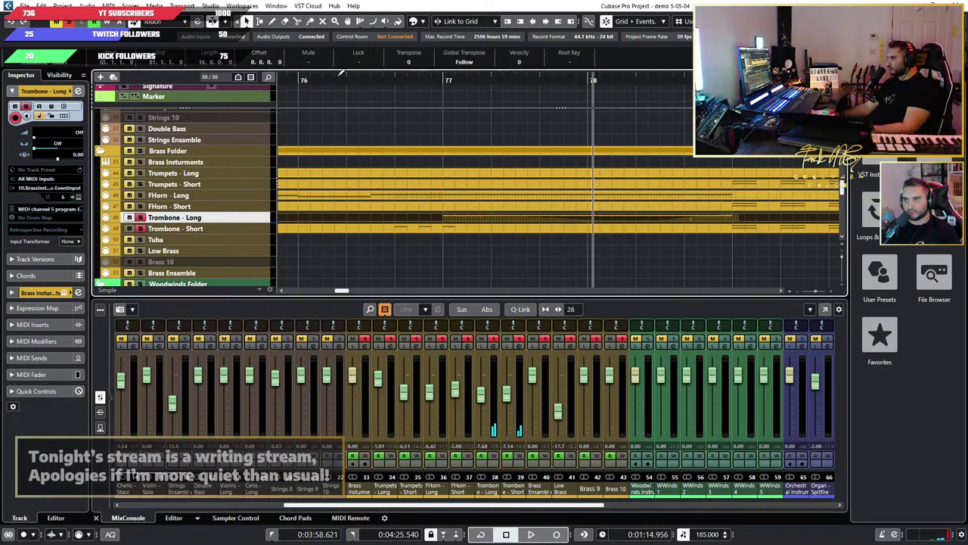
click(336, 79)
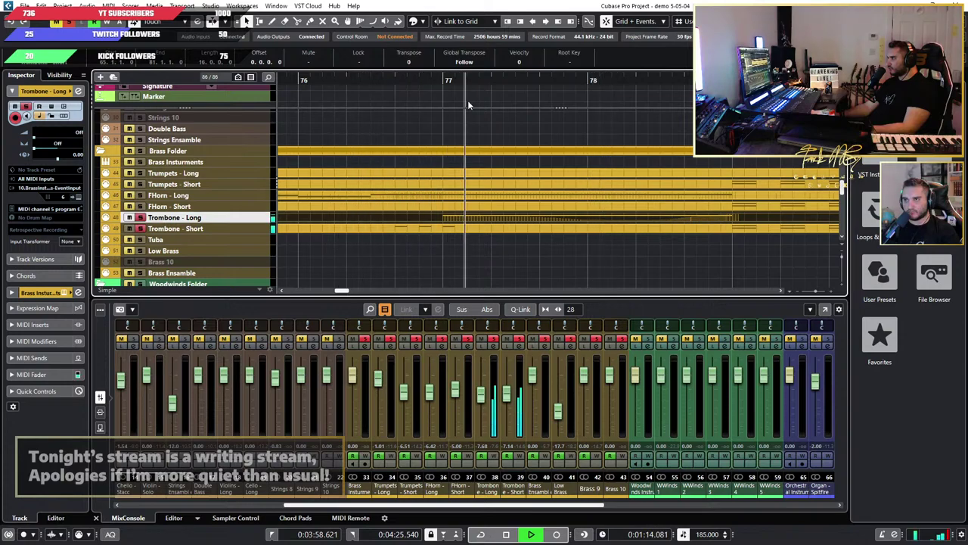
key(space)
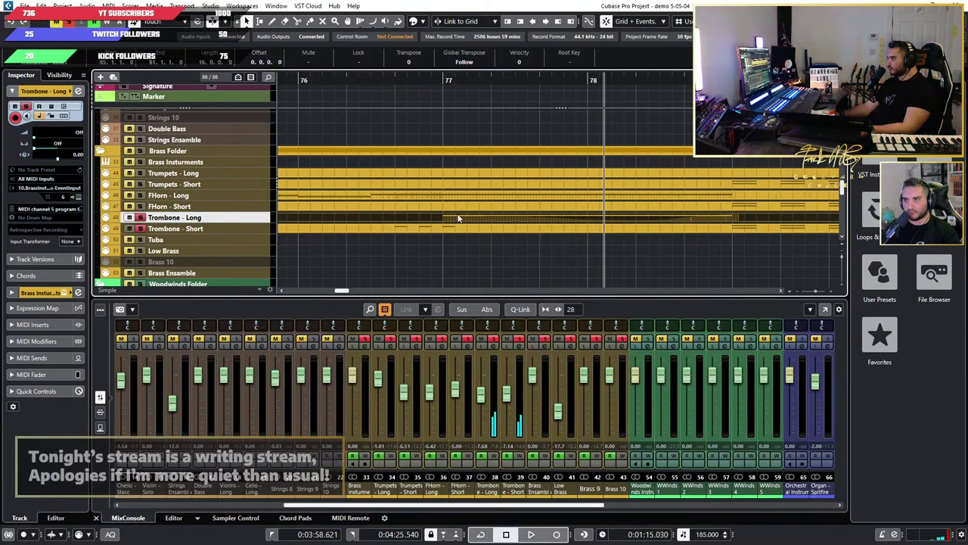
Step: Select the Trombone - Short track, and bring up the Trombone - Long part in the key editor
click(226, 228)
click(456, 229)
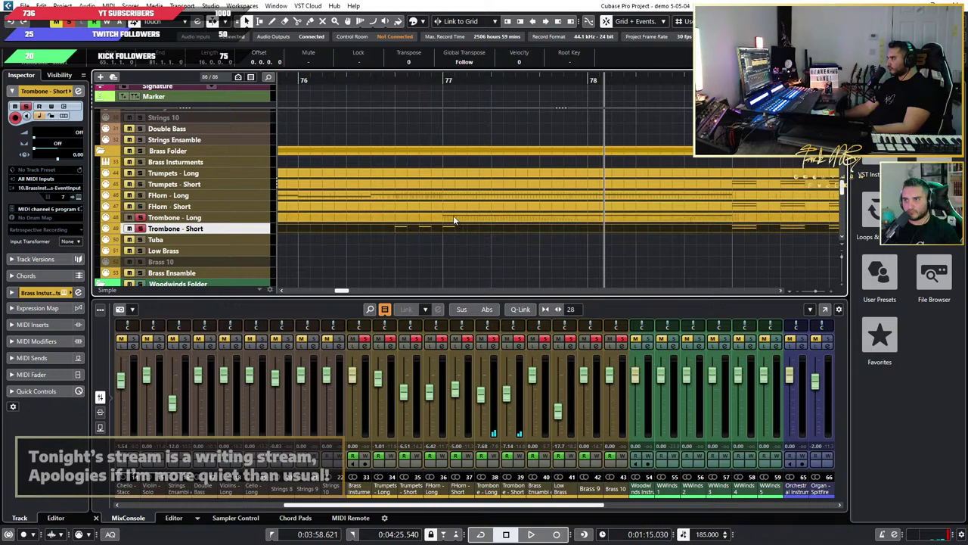
click(453, 216)
click(194, 520)
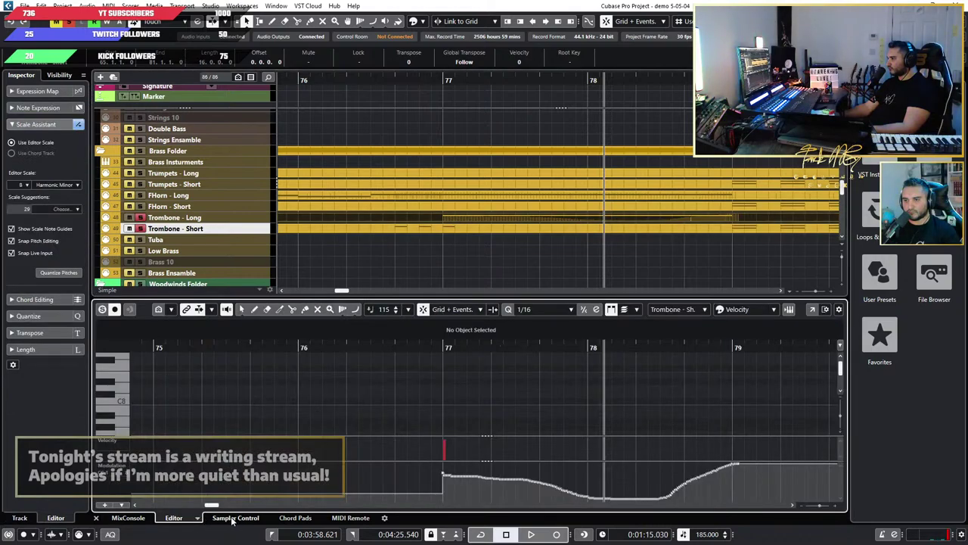
scroll(430, 426, down, 7)
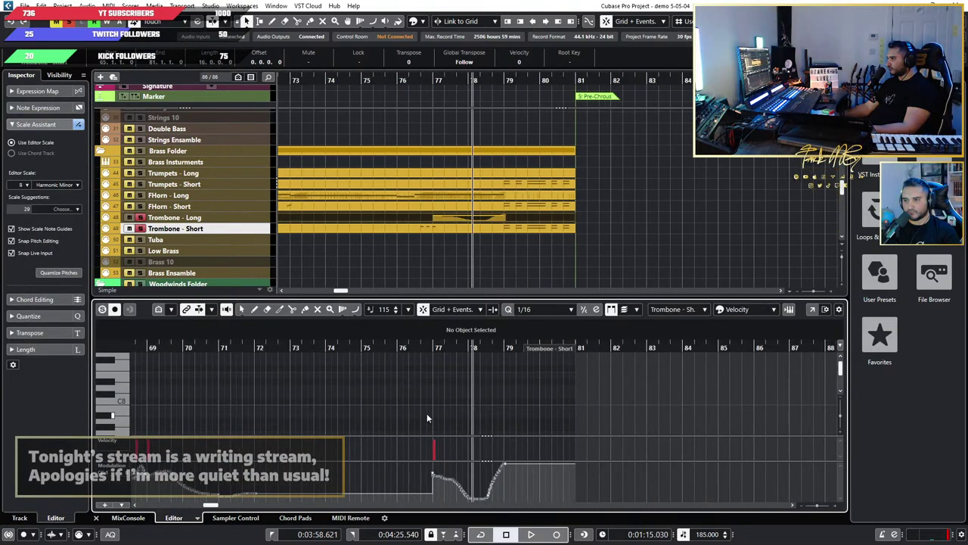
scroll(421, 415, up, 3)
scroll(421, 414, down, 6)
scroll(420, 415, down, 3)
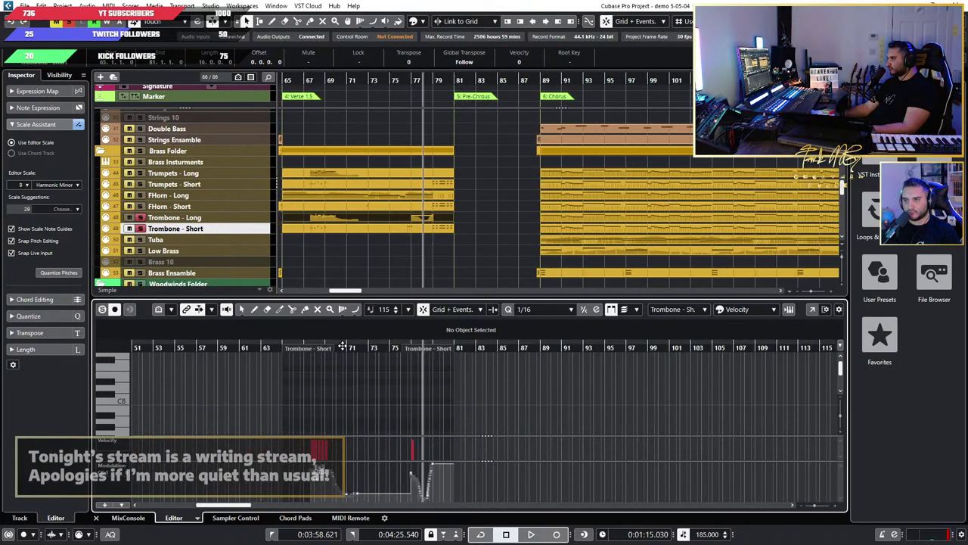
Step: Play the passage through bar 80, and unsolo both trombone tracks to hear them with the full arrangement
click(341, 348)
key(space)
scroll(400, 402, up, 3)
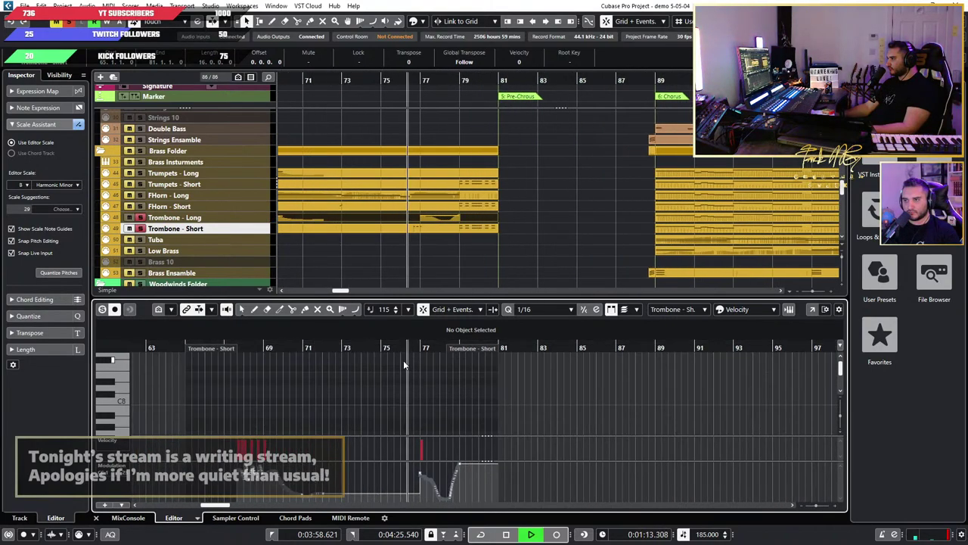
click(139, 227)
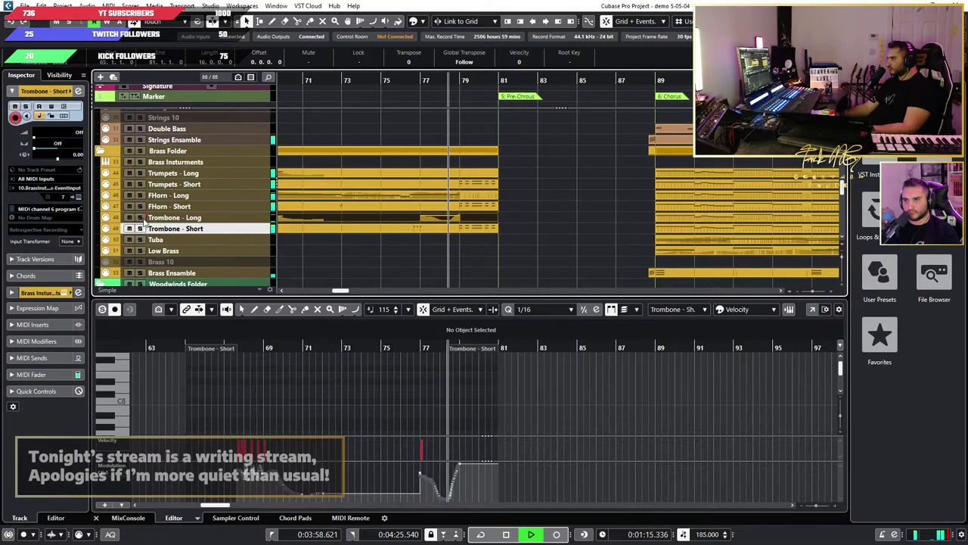
scroll(418, 381, up, 3)
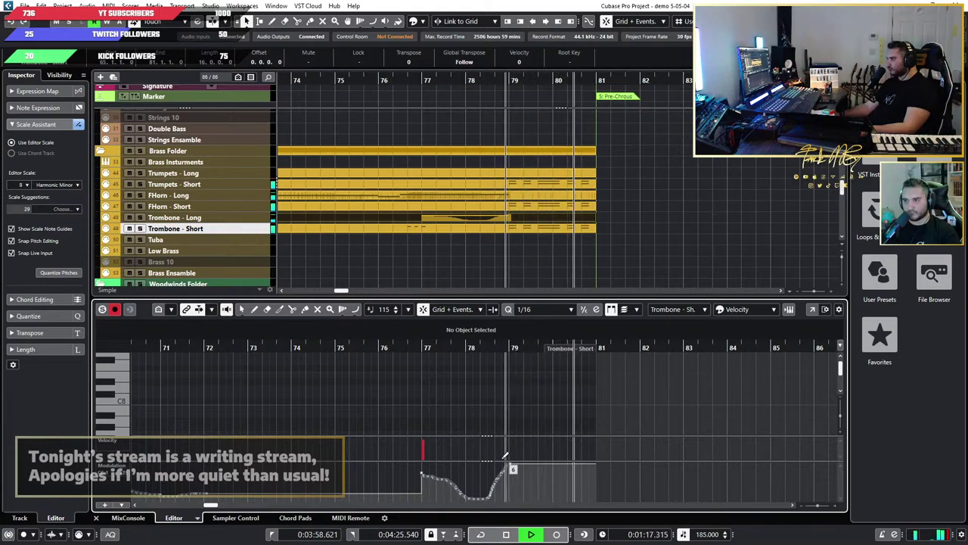
key(space)
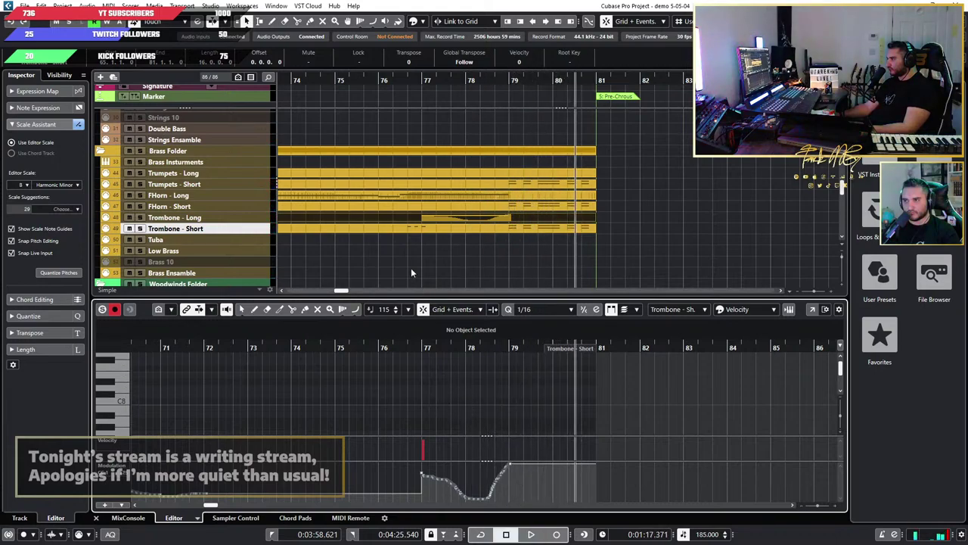
Step: Inspect the F#2 note at bar 77 in the Trombone - Long part, and check the Trumpets - Long part
scroll(410, 227, down, 2)
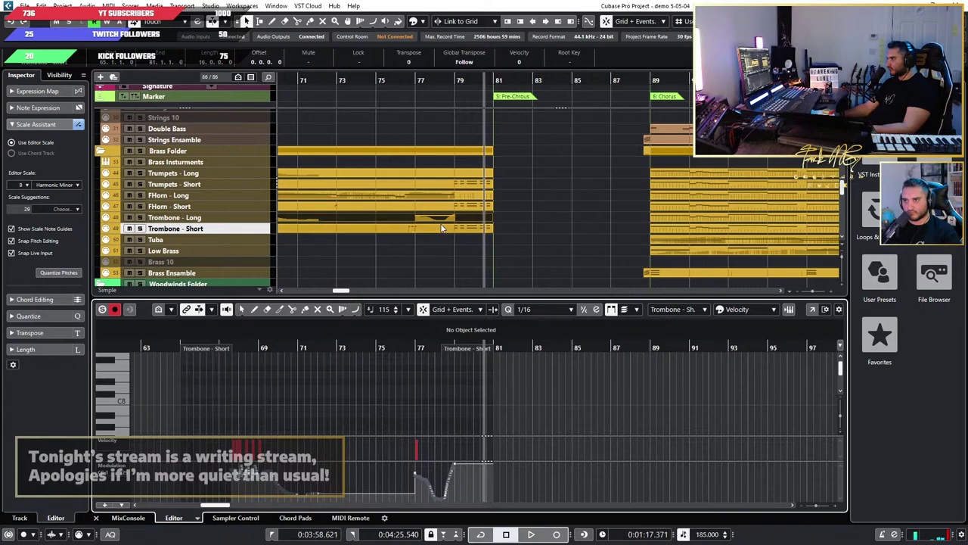
scroll(442, 229, up, 2)
scroll(452, 364, down, 5)
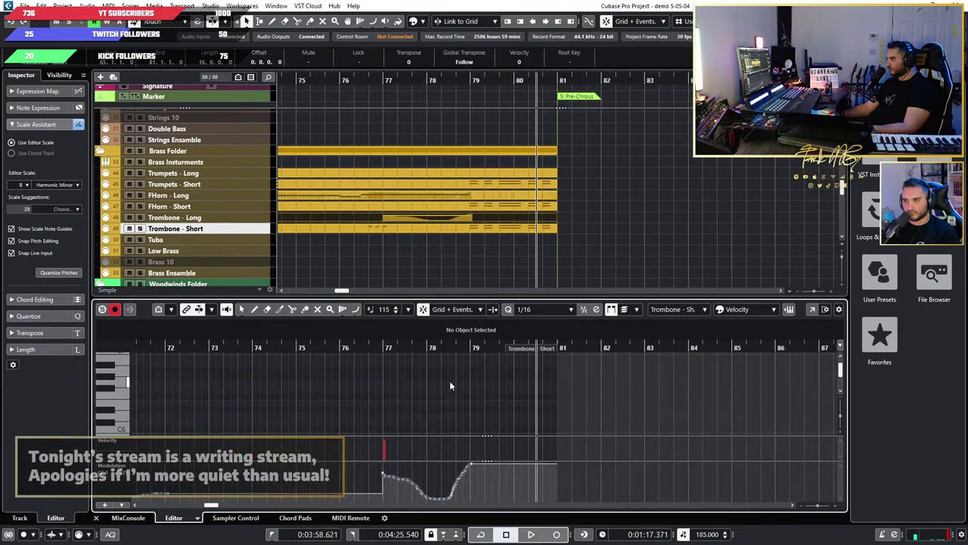
scroll(449, 386, down, 10)
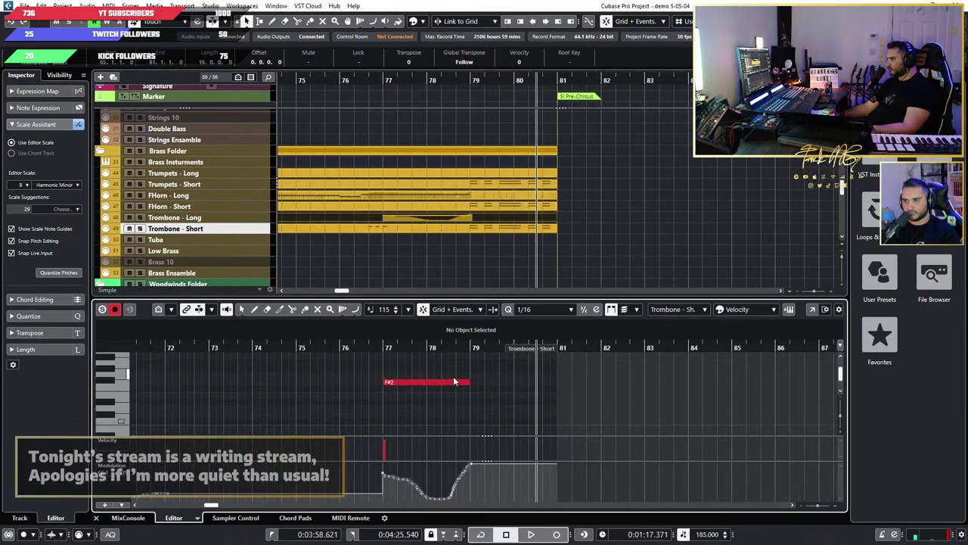
click(454, 381)
click(398, 185)
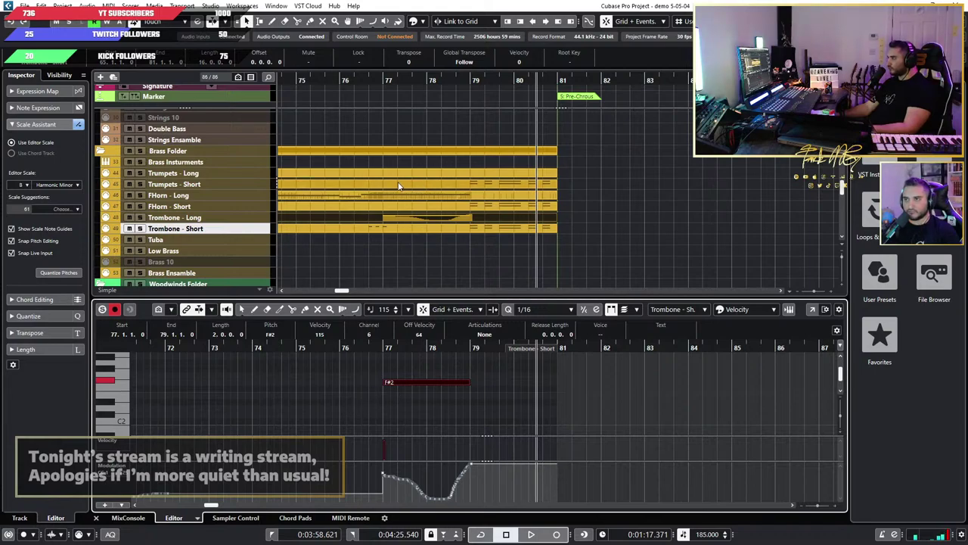
click(373, 176)
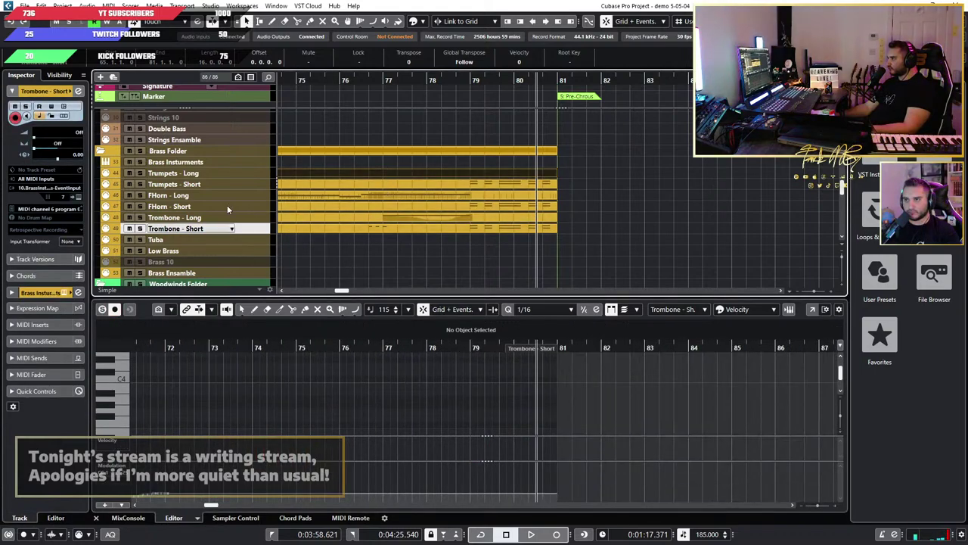
Step: Solo FHorn - Long, play bars 76 to 79, and open its part in the key editor to replay it
click(350, 88)
key(space)
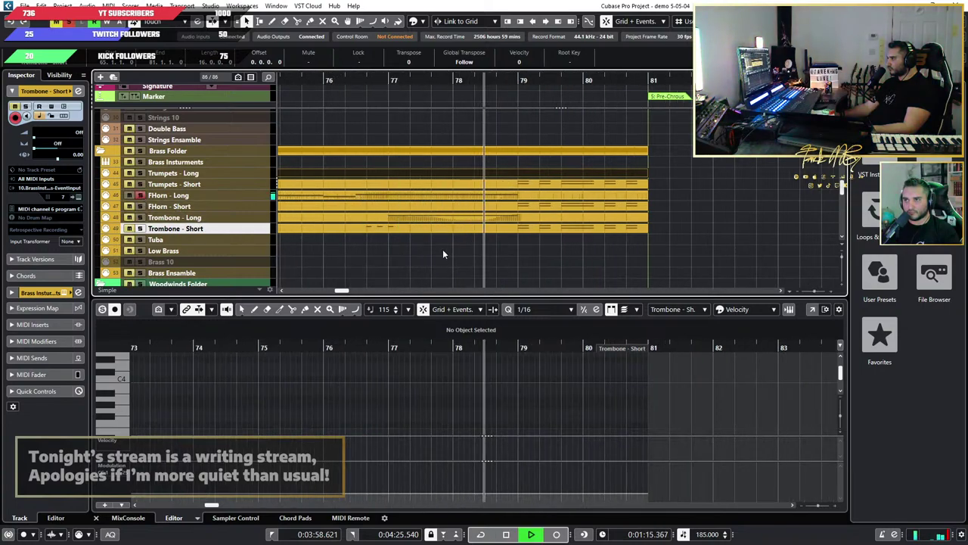
key(space)
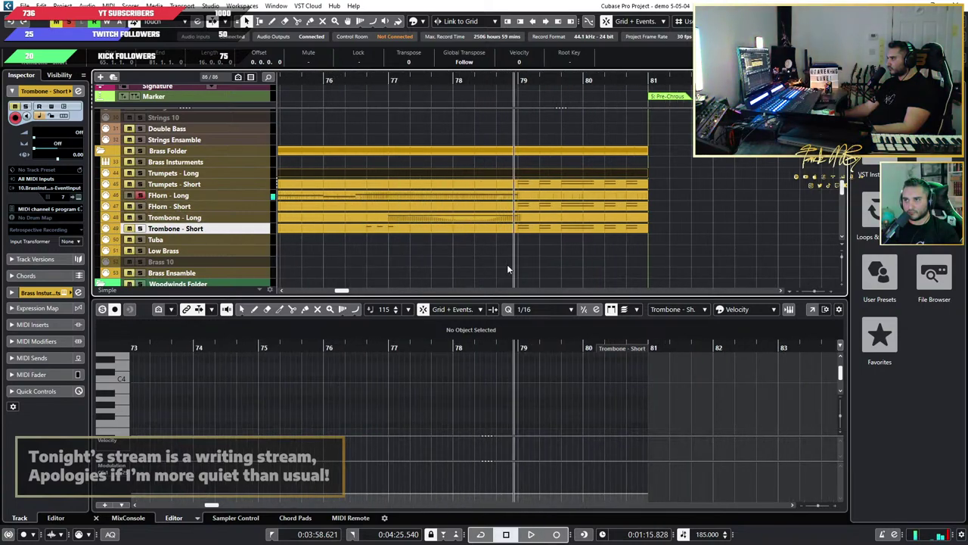
click(483, 196)
scroll(490, 478, up, 2)
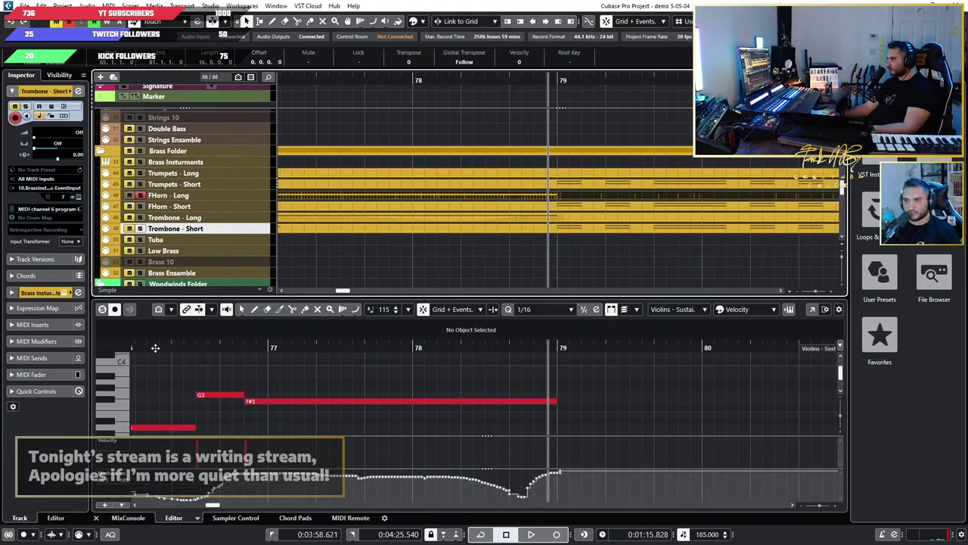
click(155, 348)
key(space)
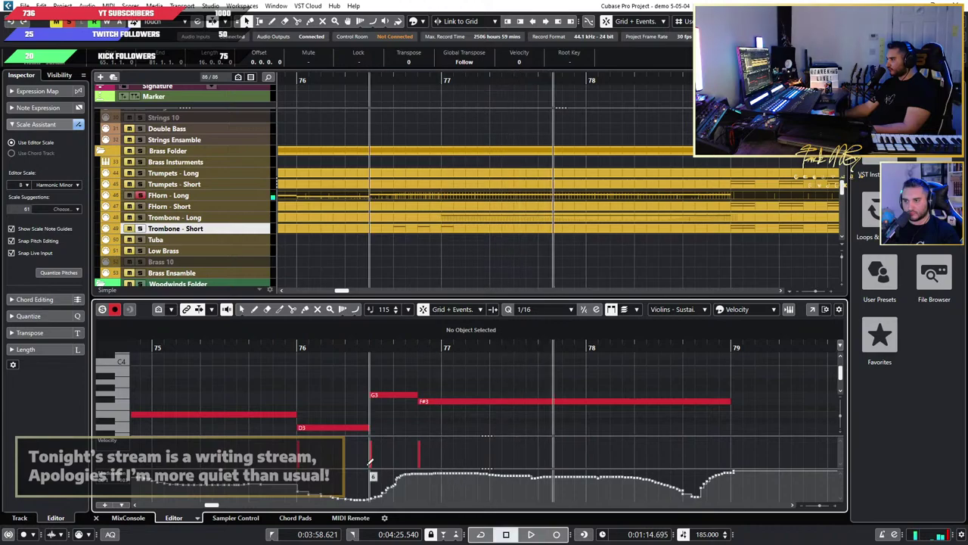
Step: Play the soloed FHorn - Long line from just before bar 65 up to bar 69
scroll(331, 404, down, 1)
scroll(331, 407, down, 5)
scroll(332, 407, left, 4)
click(334, 348)
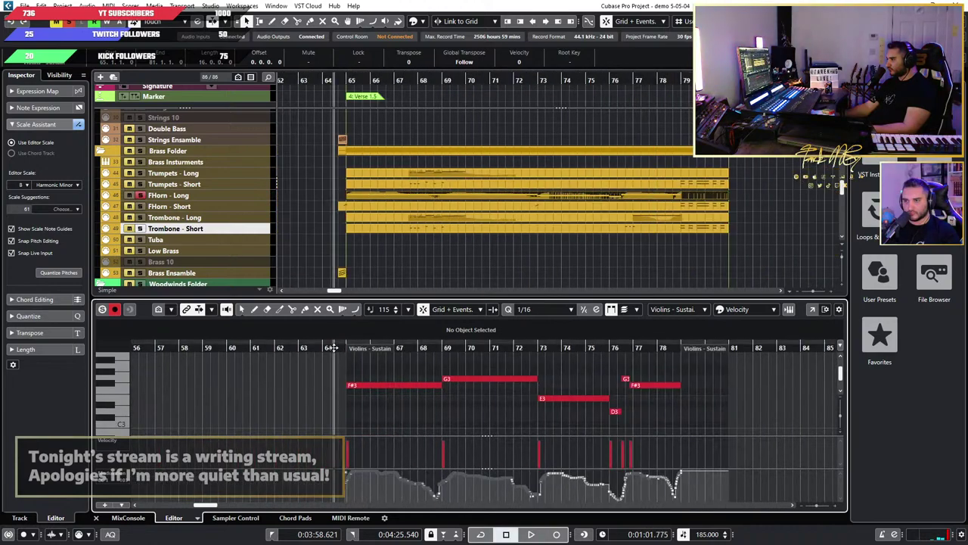
scroll(444, 409, up, 2)
key(space)
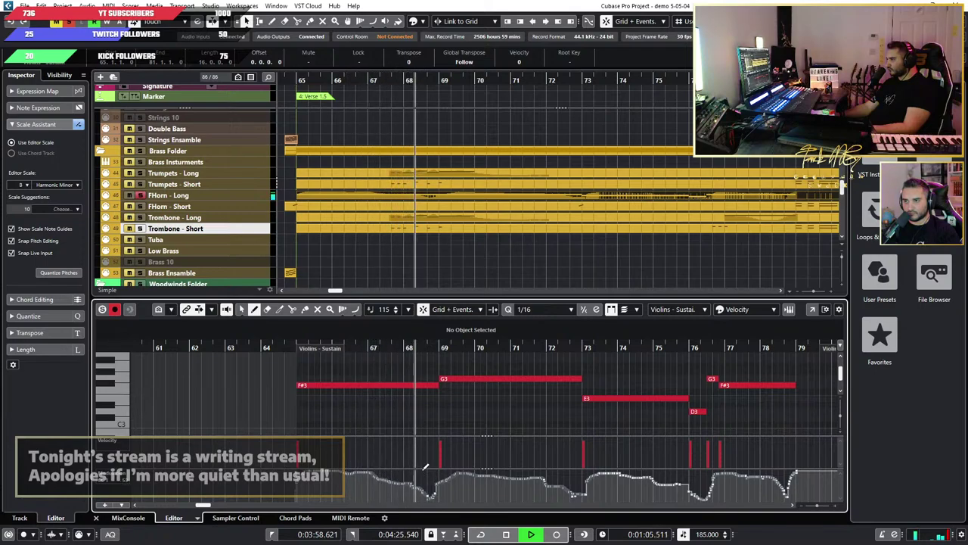
key(space)
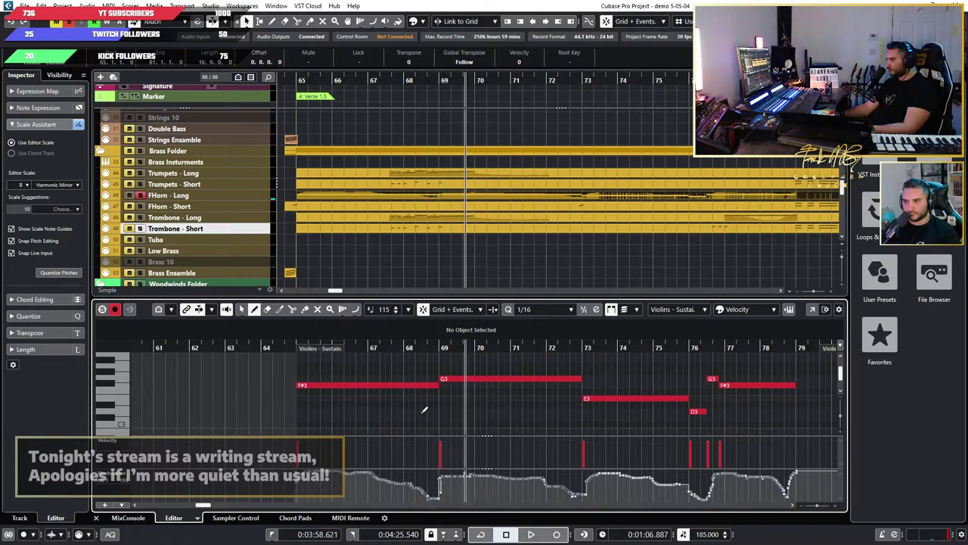
Step: Redraw the FHorn - Long modulation rise into the G3 note at bar 69, playing the line from just before bar 65 to judge it
click(289, 349)
key(space)
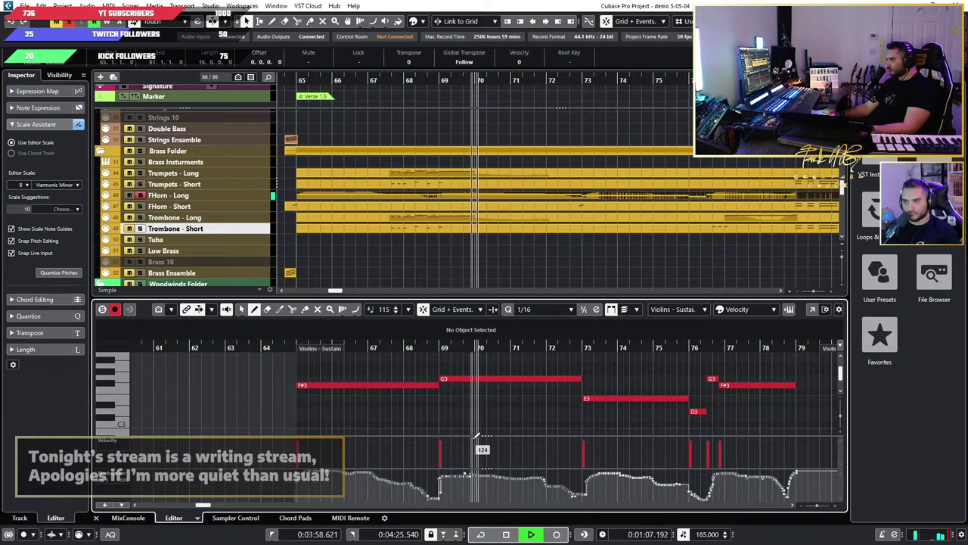
key(space)
drag(431, 496, 445, 475)
click(286, 346)
key(space)
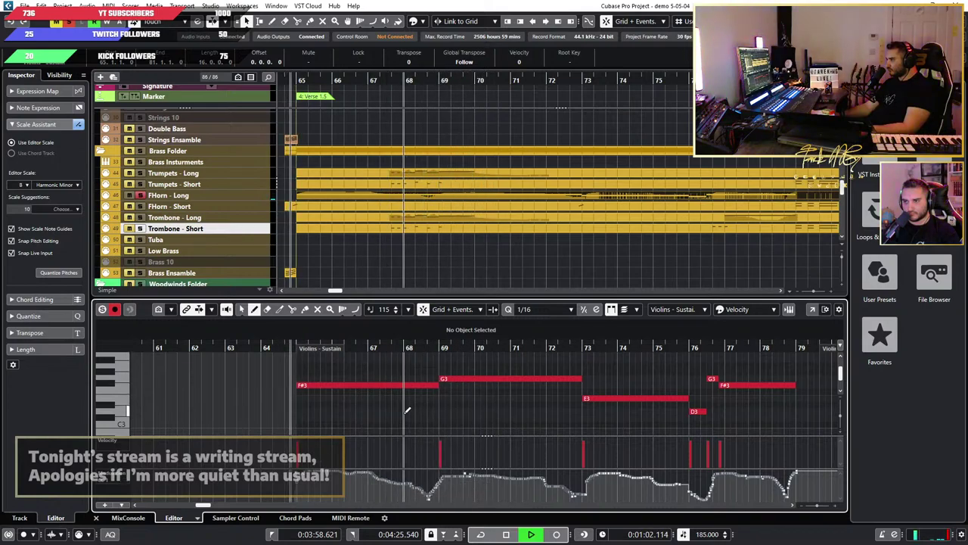
Step: Raise the FHorn - Long modulation dip under the D3 note at bar 76, and replay the line from bar 75
scroll(441, 450, up, 1)
scroll(475, 459, up, 1)
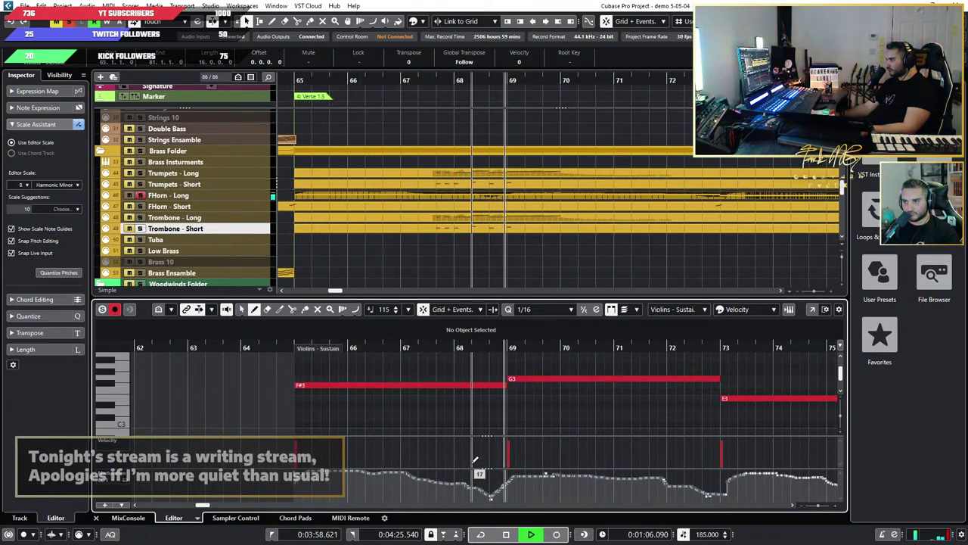
scroll(475, 459, right, 2)
scroll(495, 493, right, 1)
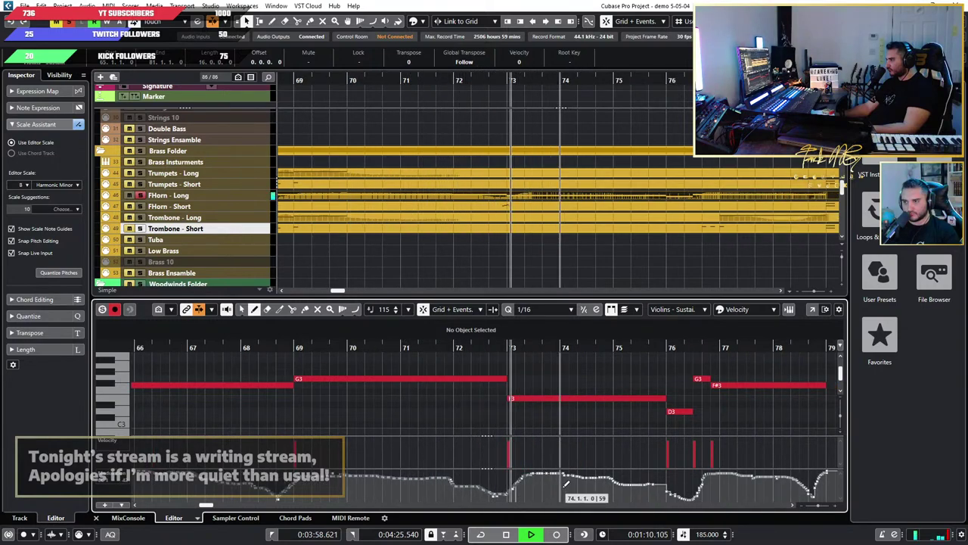
scroll(552, 483, right, 2)
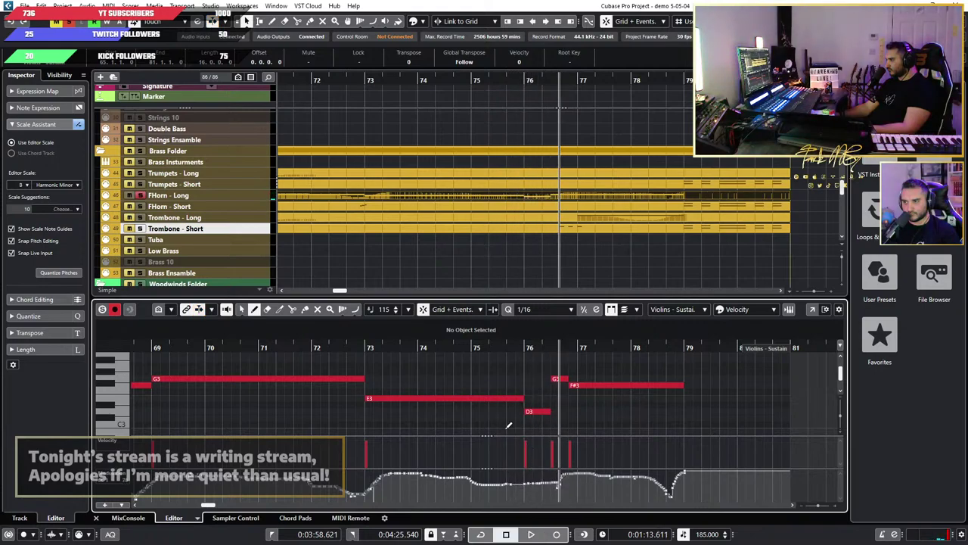
click(436, 349)
key(space)
Step: Redraw the FHorn - Long modulation dip between bars 77 and 79 with its low point early in bar 78, replaying it between adjustments
scroll(500, 386, right, 1)
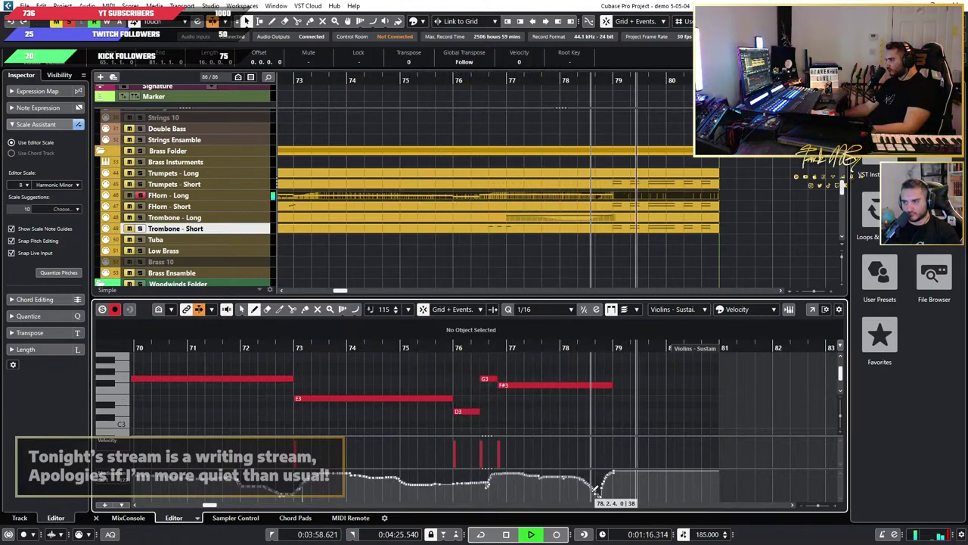
key(space)
mouse_move(560, 479)
mouse_down()
mouse_move(603, 497)
mouse_move(615, 470)
mouse_up()
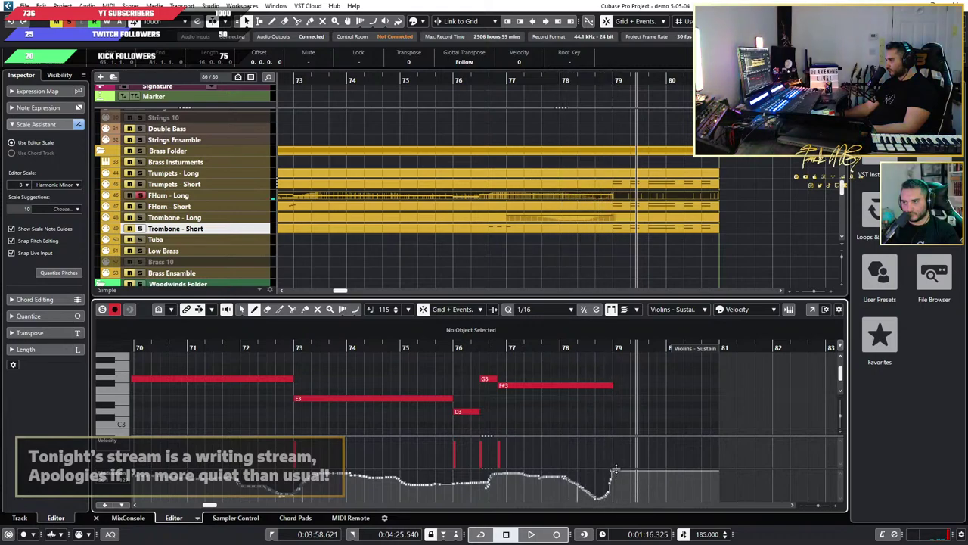
click(406, 345)
key(space)
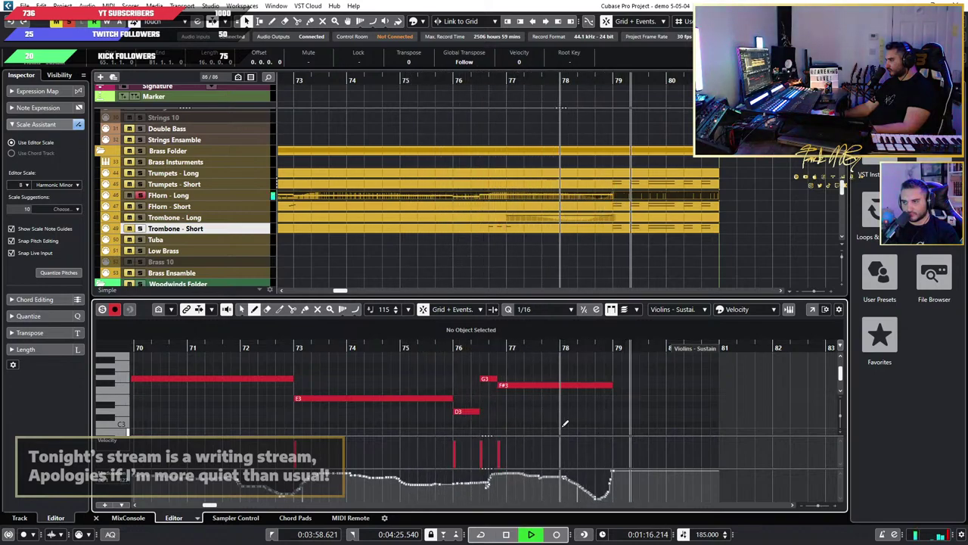
key(space)
drag(581, 498, 616, 471)
mouse_move(580, 499)
mouse_down()
mouse_move(559, 481)
mouse_move(522, 476)
mouse_up()
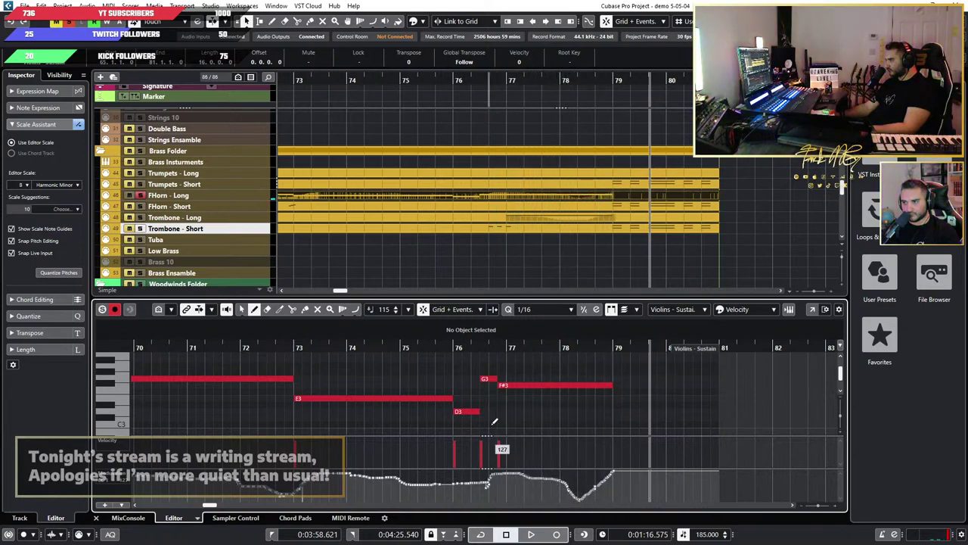
click(480, 348)
key(space)
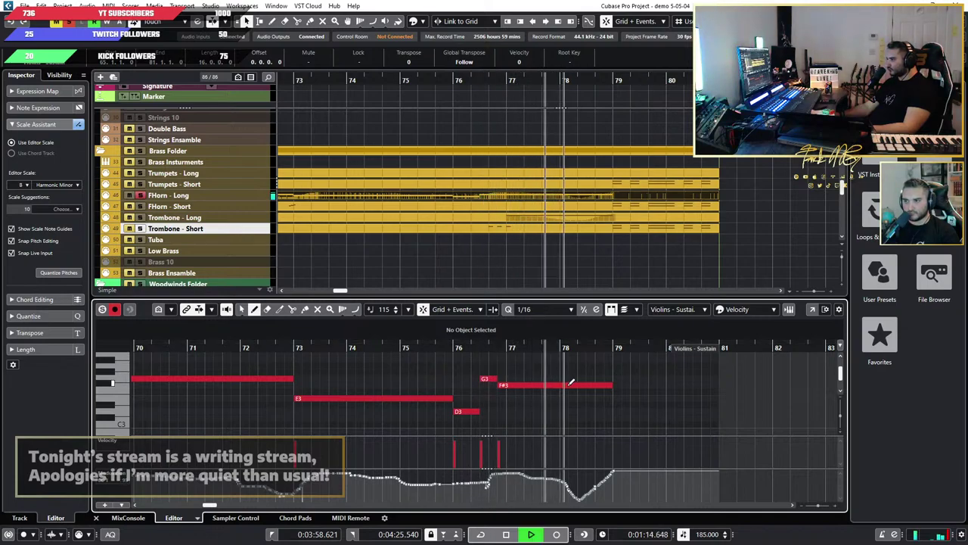
key(space)
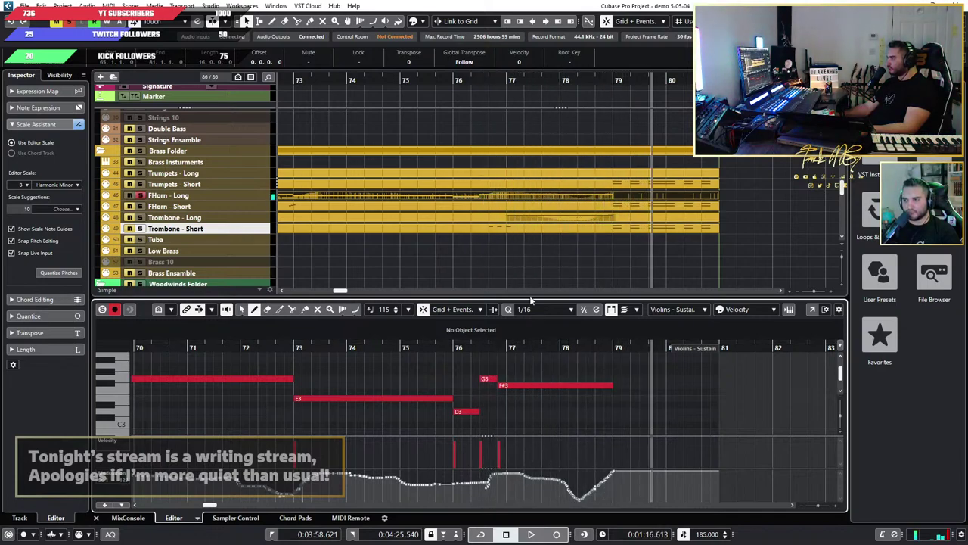
Step: Copy the F#2 note at bar 77 in the Trombone - Long part, and place the playback cursor at the note's start
scroll(549, 237, down, 3)
click(542, 222)
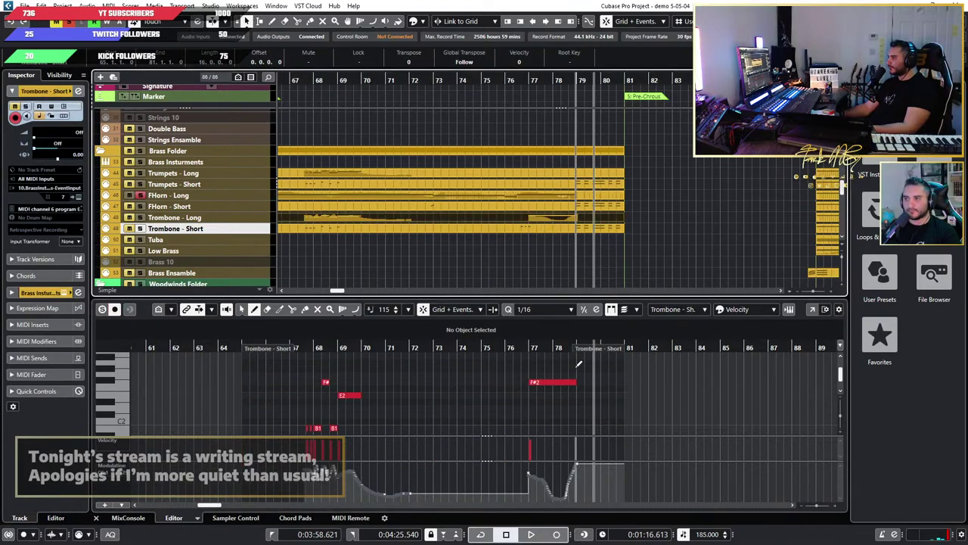
scroll(578, 364, up, 3)
key(1)
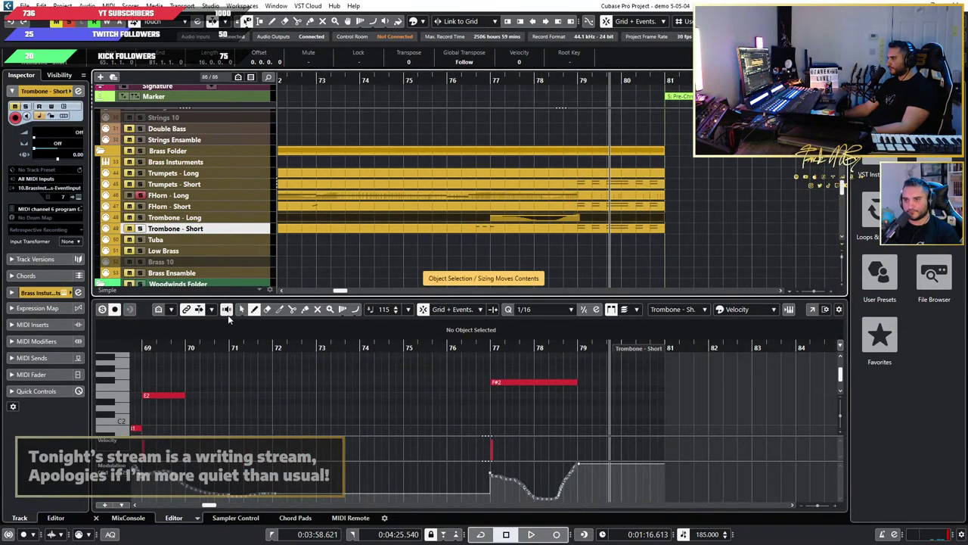
click(461, 356)
drag(600, 370, 454, 391)
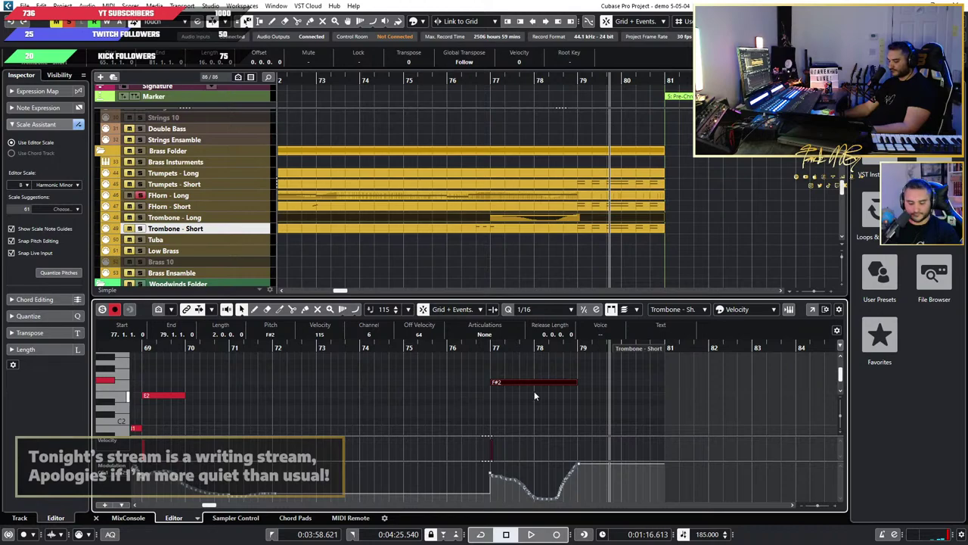
key(l)
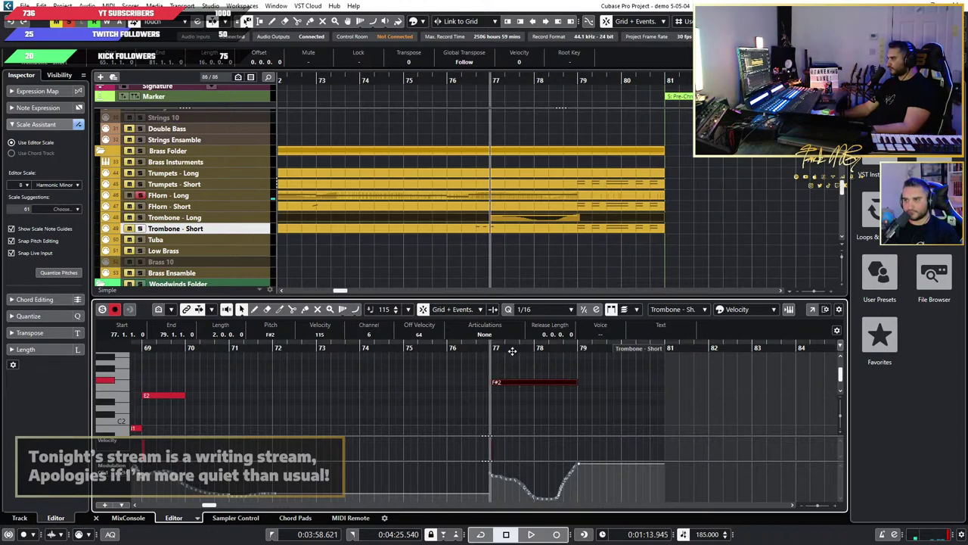
Step: Return object selection to normal sizing, and select and solo the Trumpets - Long track
click(499, 174)
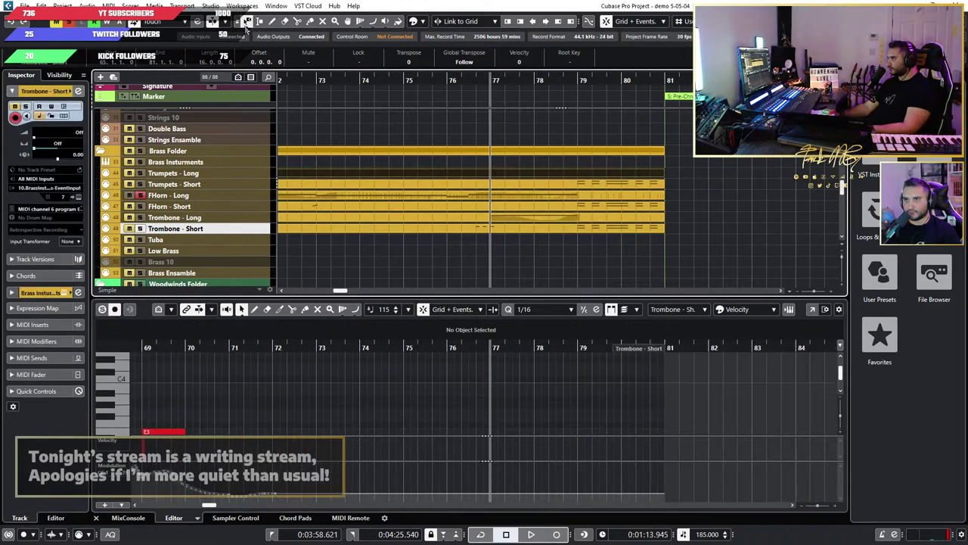
key(1)
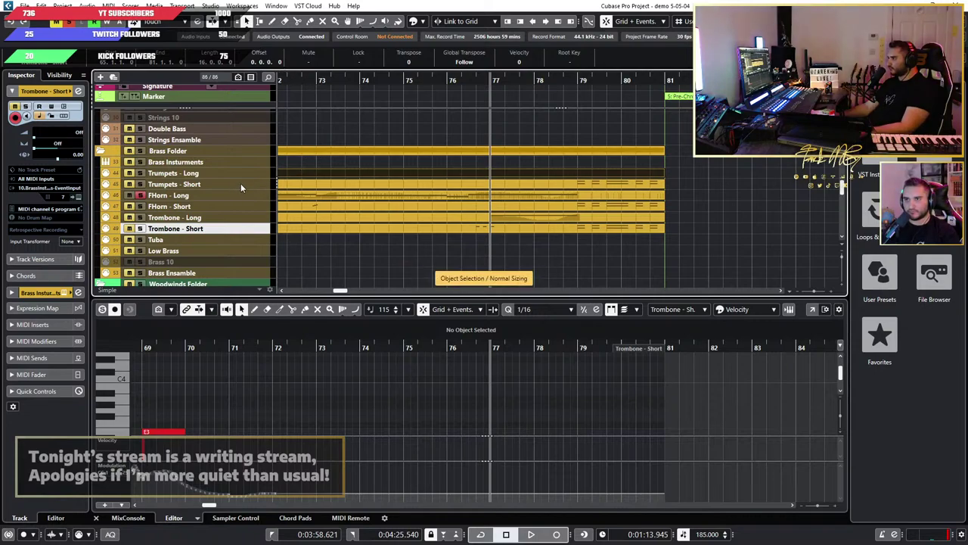
click(252, 179)
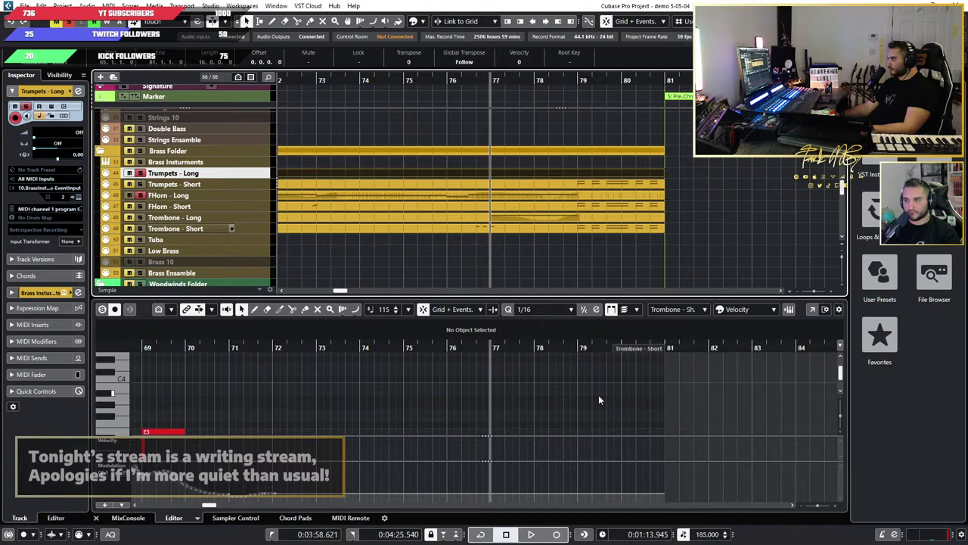
Step: Try pasting the copied F#2 note directly onto the Trumpets - Long track at bar 77
click(521, 250)
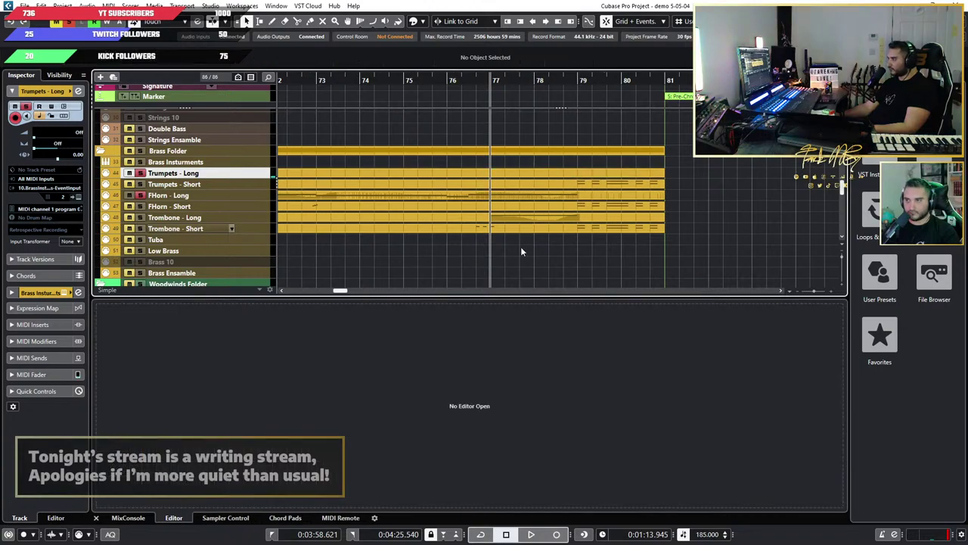
double_click(526, 177)
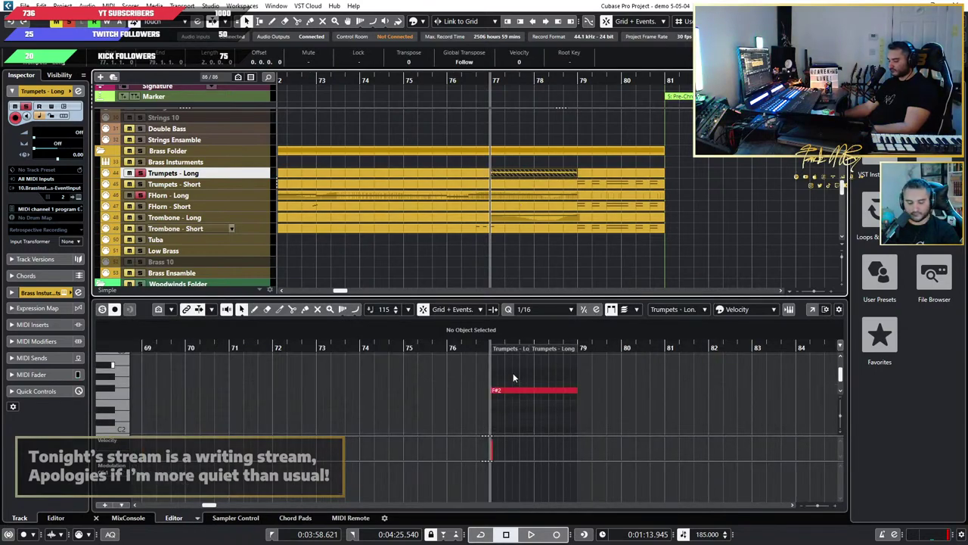
key(Delete)
click(533, 174)
key(ctrl+z)
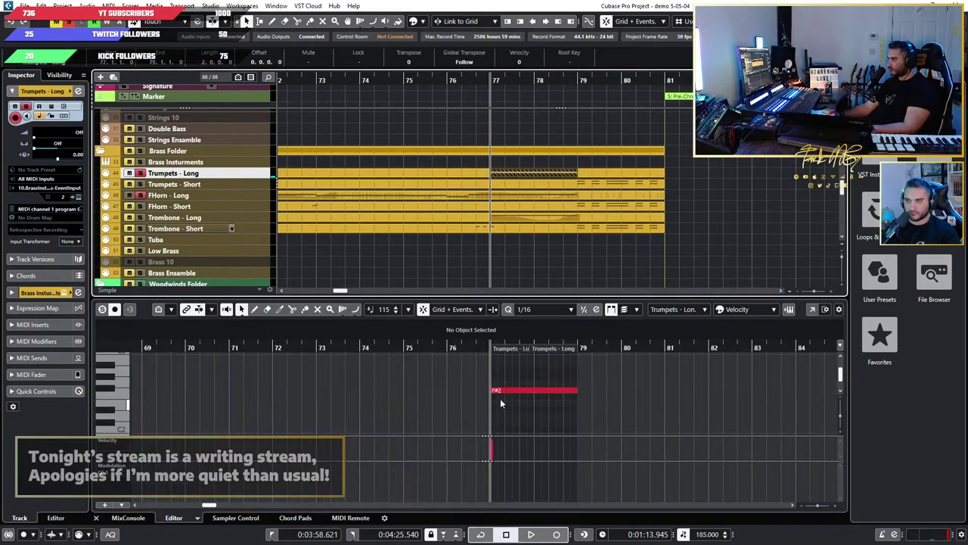
key(Delete)
Step: Paste the F#2 note inside the existing Trumpets - Long part at bar 77, and transpose it up an octave to F#3
click(530, 185)
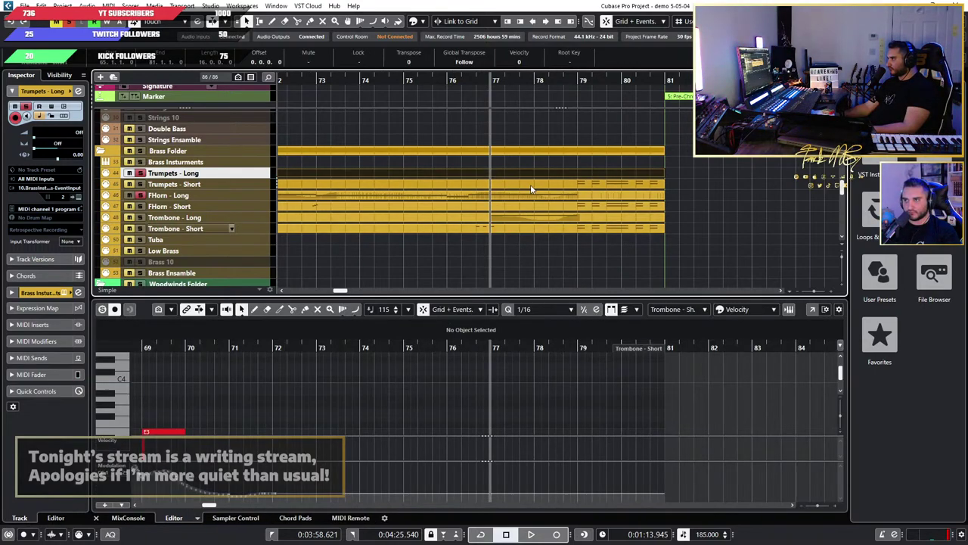
click(545, 333)
key(ctrl+v)
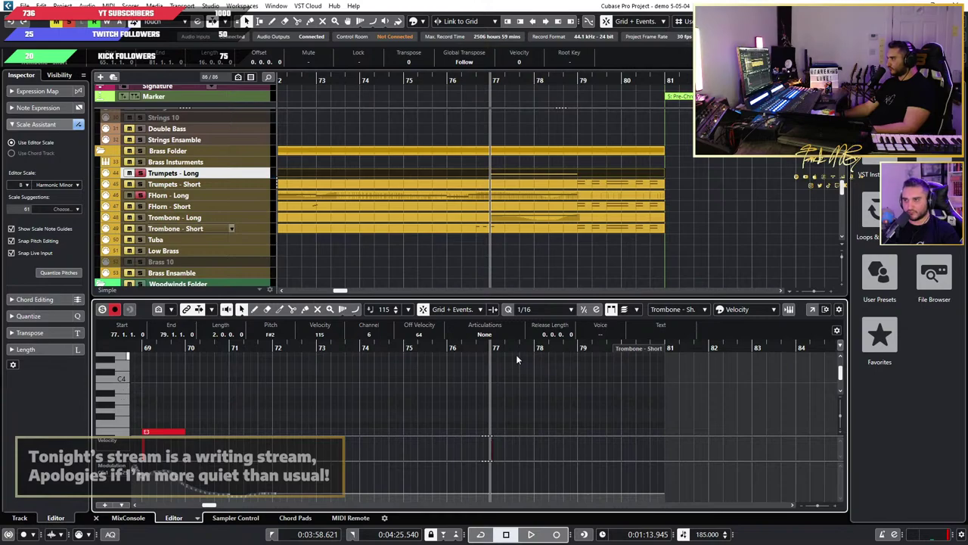
key(h)
scroll(510, 409, down, 9)
scroll(510, 409, up, 4)
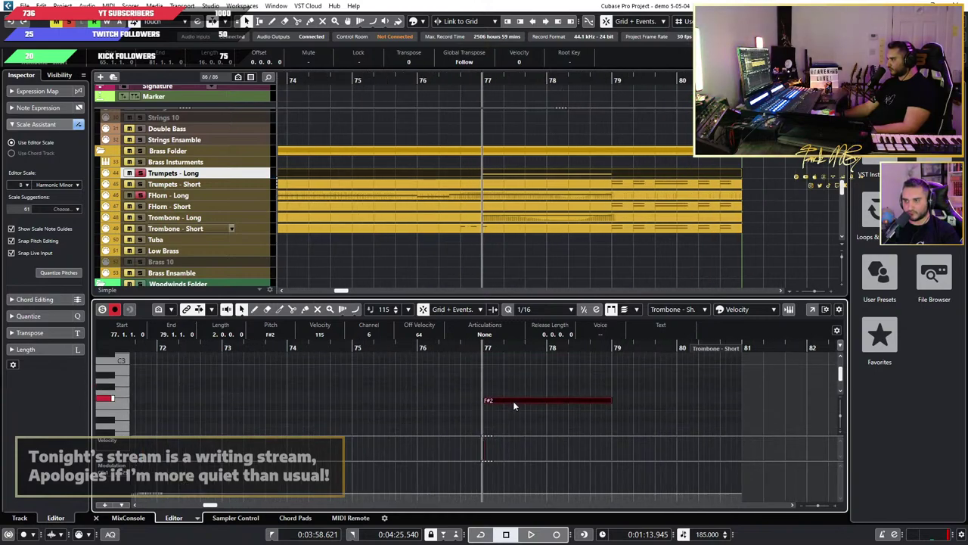
key(shift+Up)
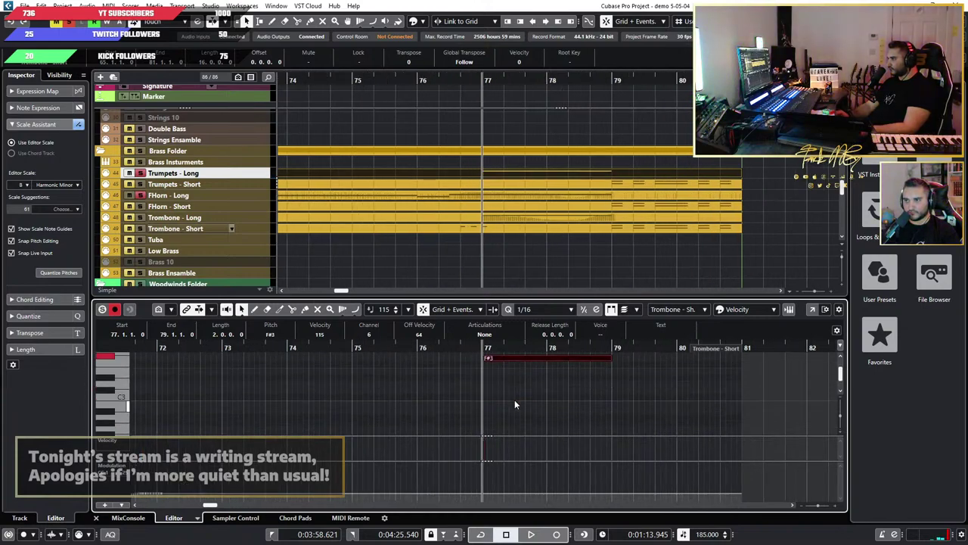
Step: Copy the modulation curve over bars 77 to 79 from Trombone - Long into Trumpets - Long, and play it with the soloed horns
key(g)
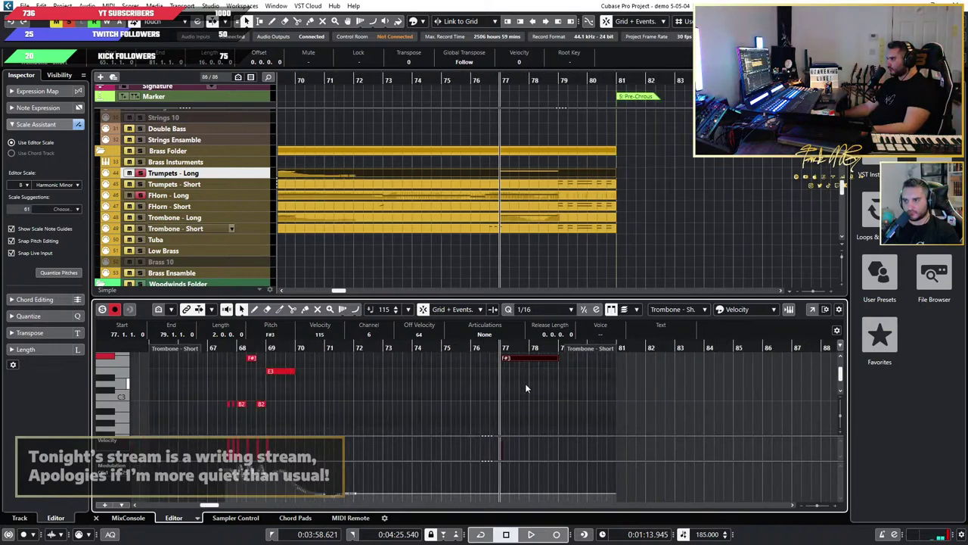
key(h)
click(509, 219)
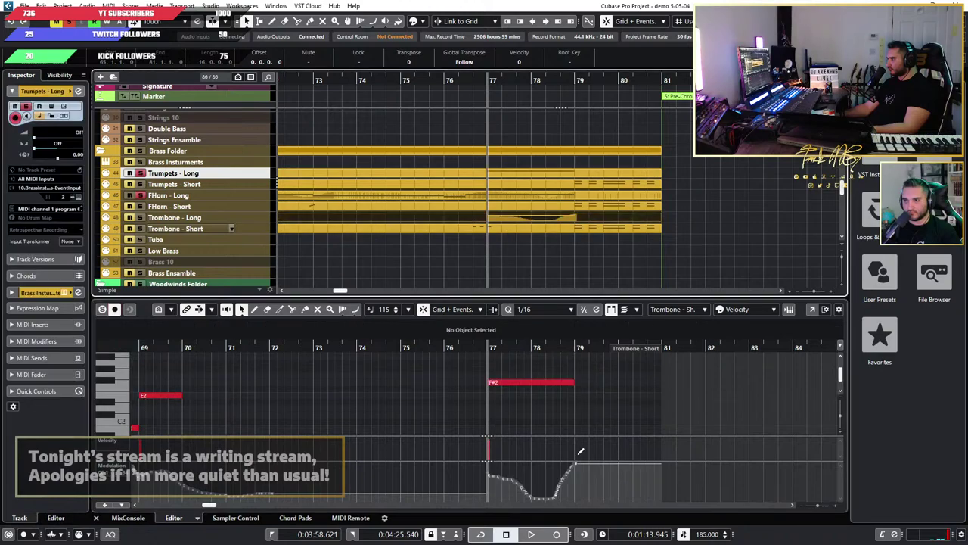
drag(456, 471, 652, 500)
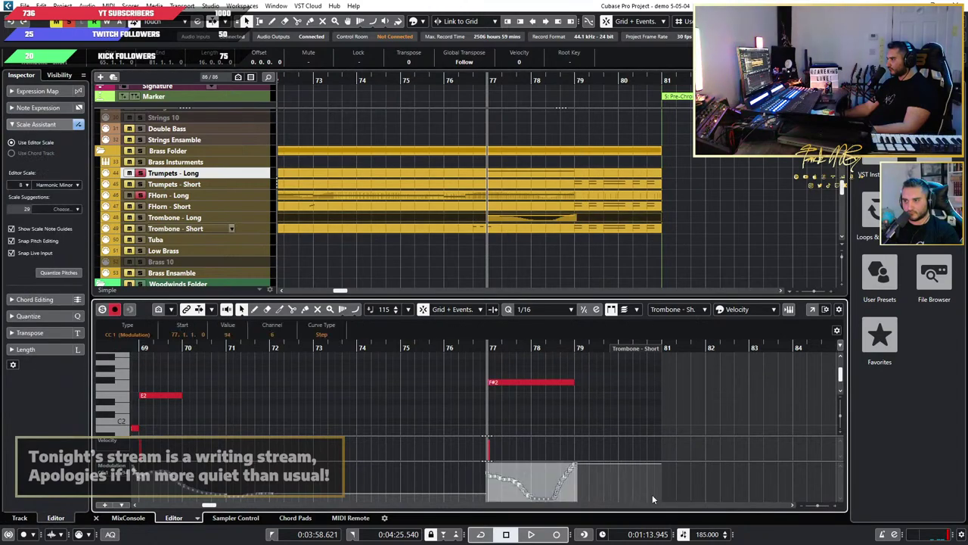
click(500, 172)
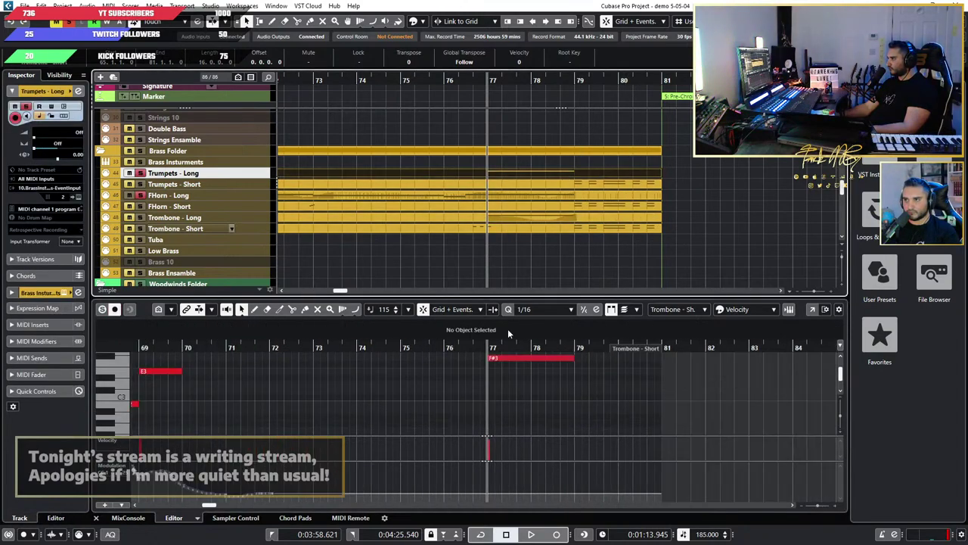
click(521, 336)
key(ctrl+v)
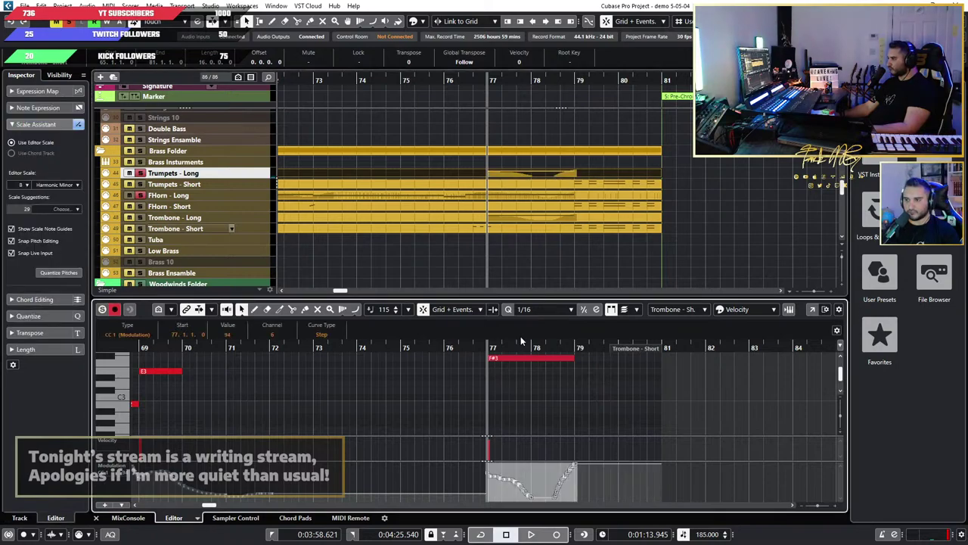
key(space)
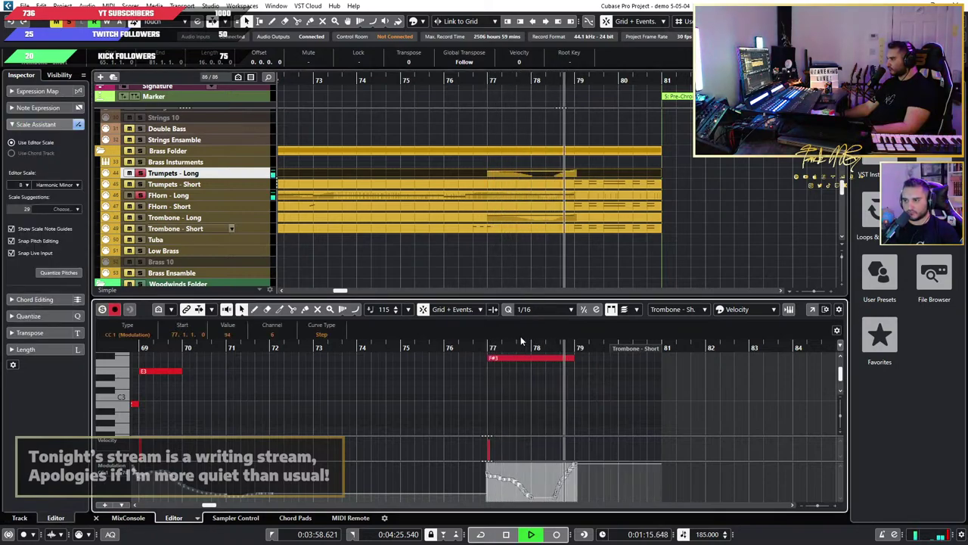
key(space)
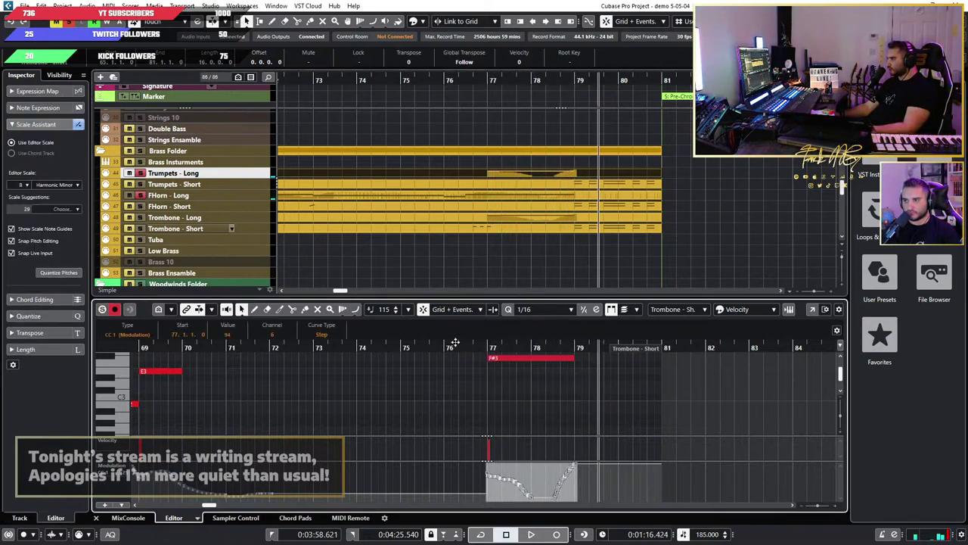
Step: Copy the three short F#2 notes leading into bar 77 from Trombone - Short, and set the playback position to their start
click(498, 229)
scroll(519, 403, up, 2)
drag(528, 369, 437, 406)
click(449, 347)
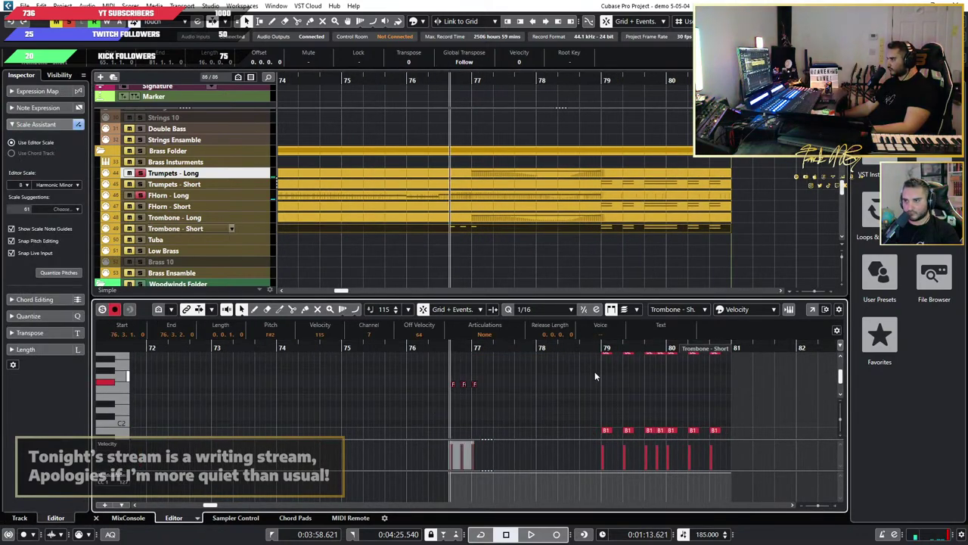
Step: Paste the three notes into the Trumpets - Short part just before bar 77, and transpose them up an octave to F#3
click(463, 189)
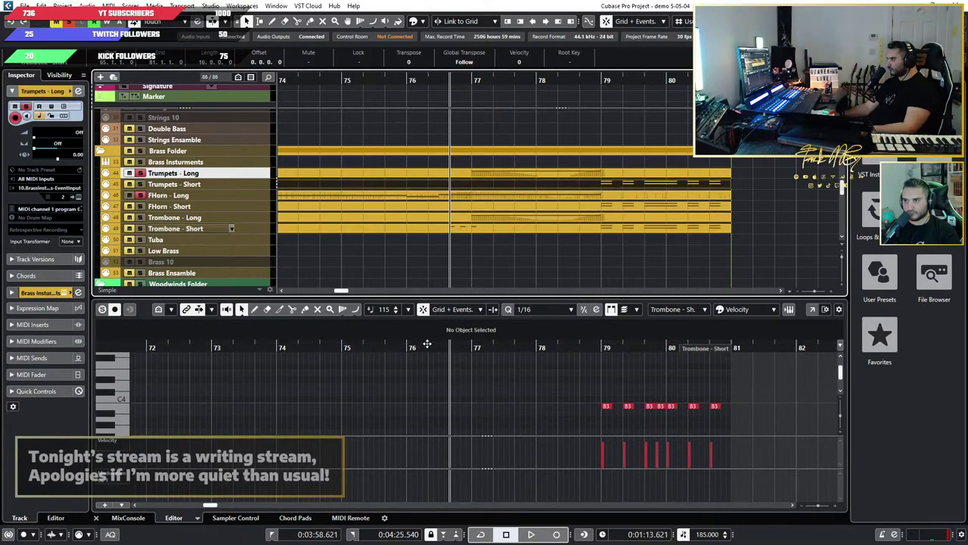
click(428, 345)
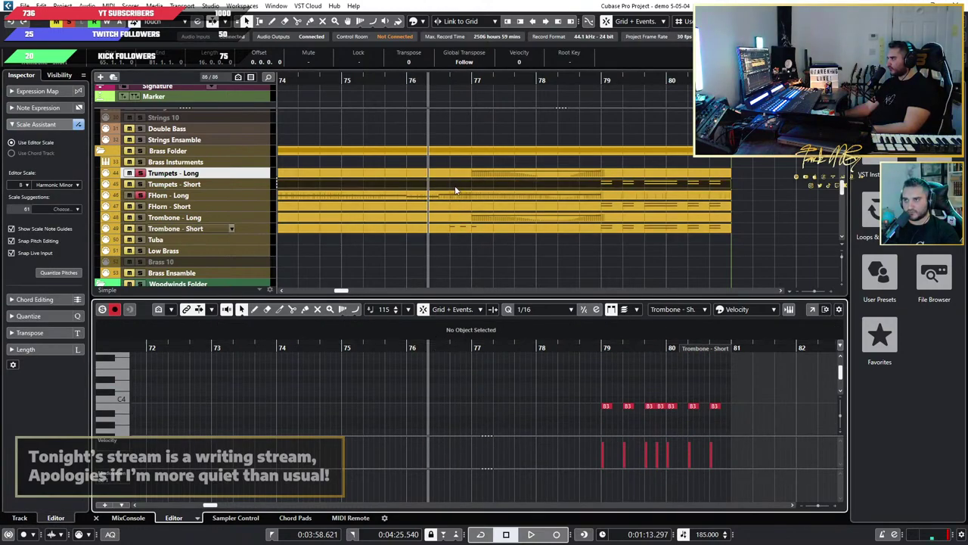
click(449, 81)
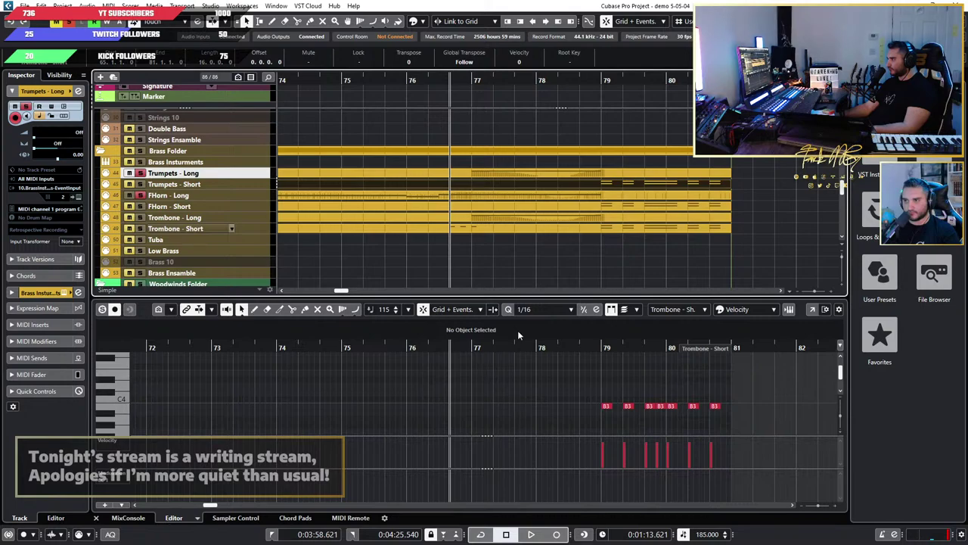
click(535, 328)
key(ctrl+v)
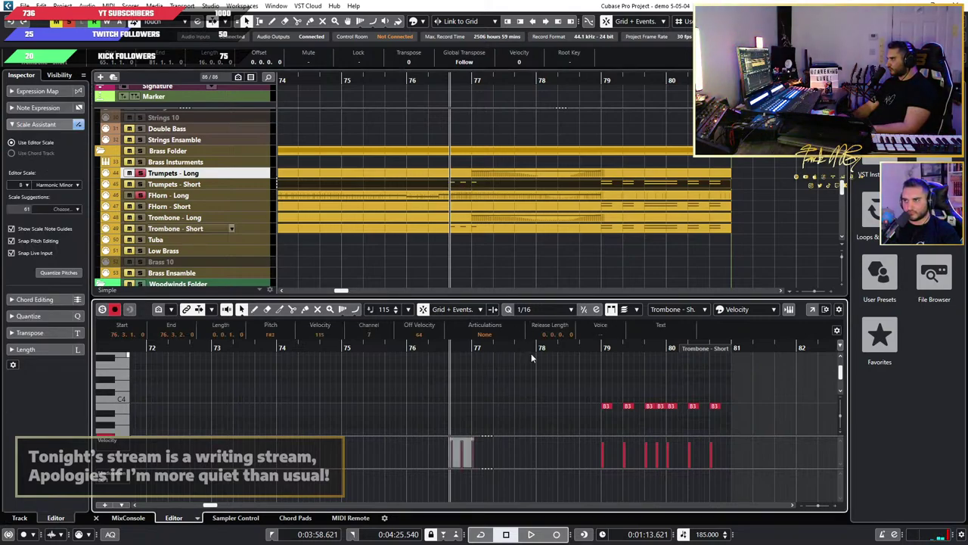
scroll(461, 398, down, 3)
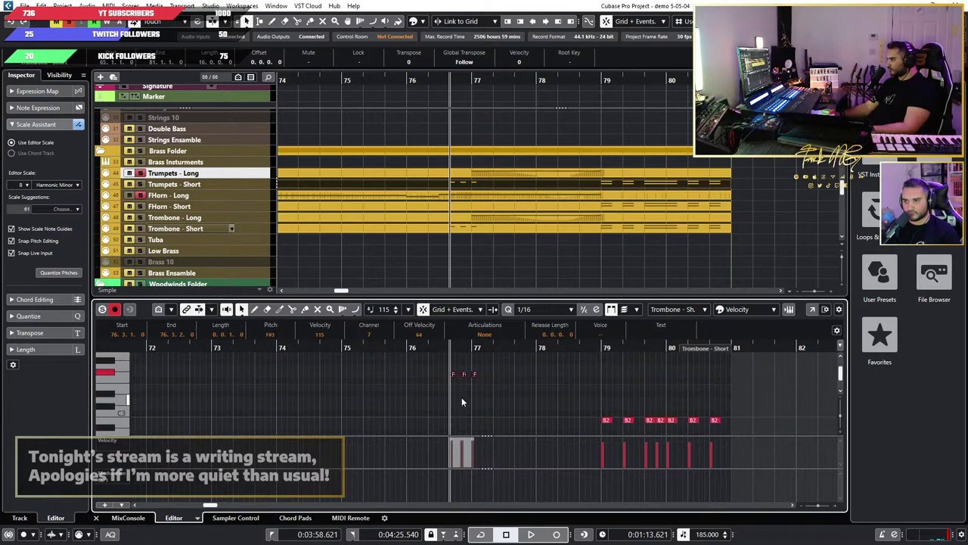
scroll(462, 396, up, 5)
Step: Solo Trumpets - Short alongside Trumpets - Long and FHorn - Long, and play the passage from just before bar 77
key(space)
key(space)
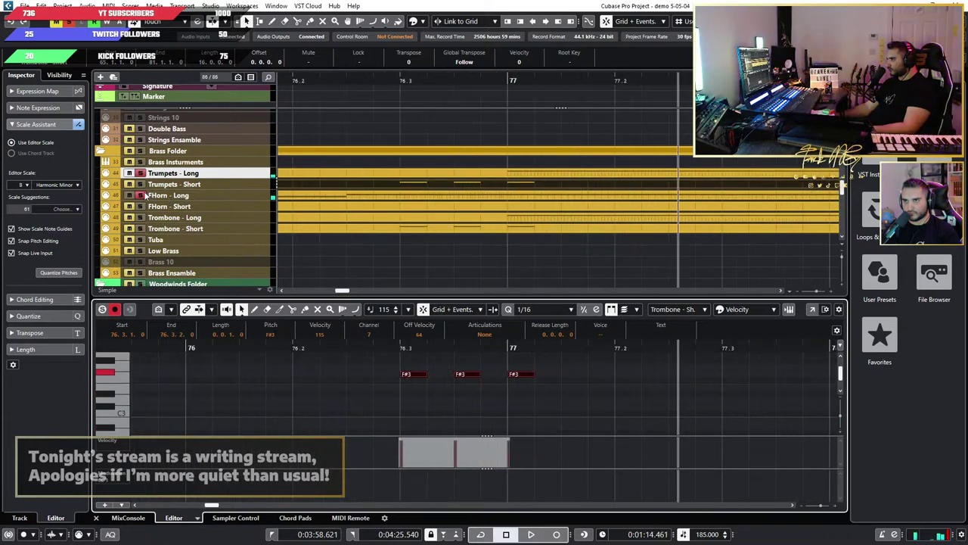
click(231, 229)
click(396, 347)
key(space)
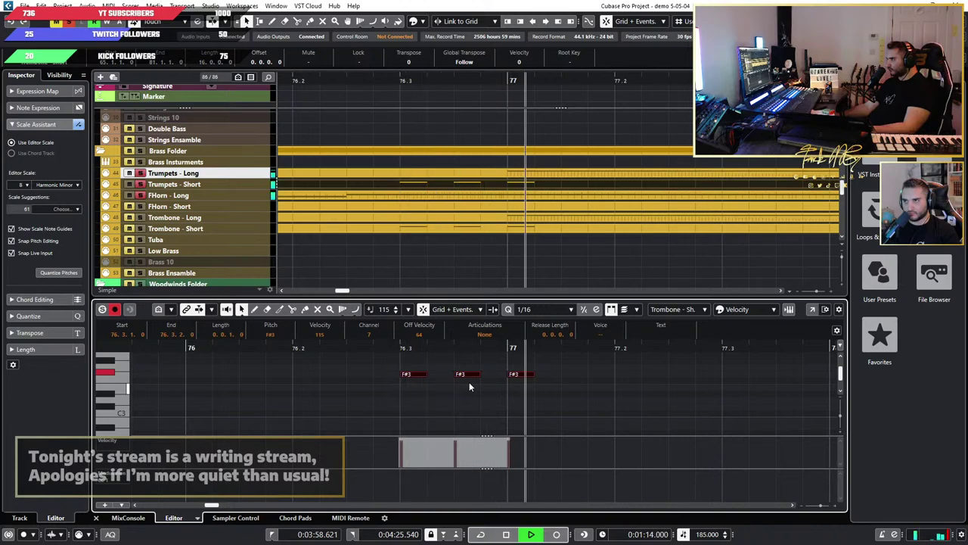
scroll(520, 384, down, 4)
scroll(520, 384, down, 2)
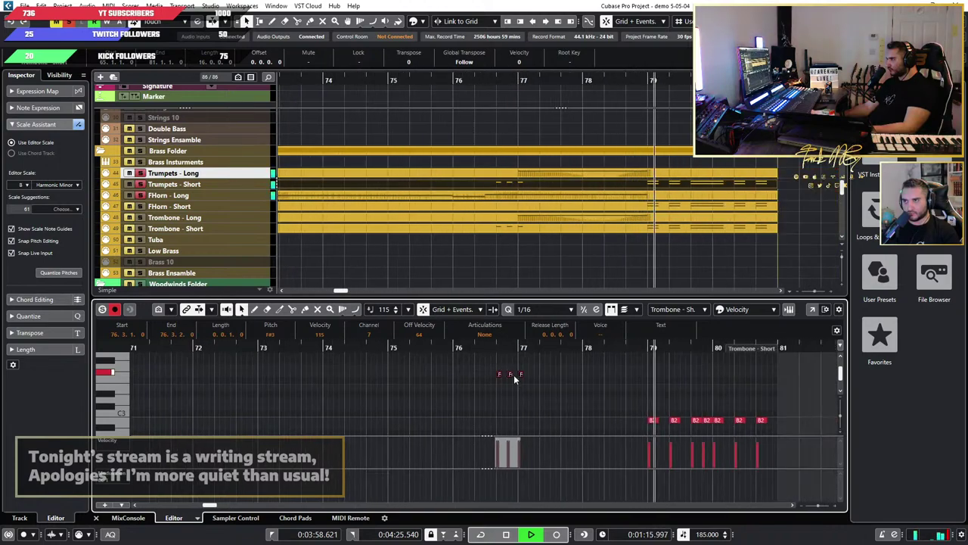
click(554, 395)
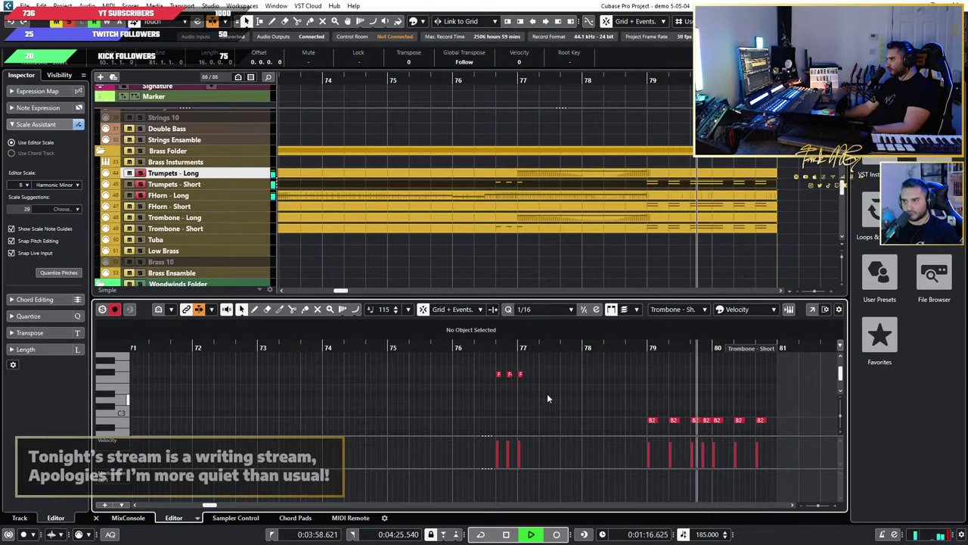
Step: Clear the track solos and play the lead-in to bar 77 with the full arrangement
key(space)
click(141, 174)
click(141, 185)
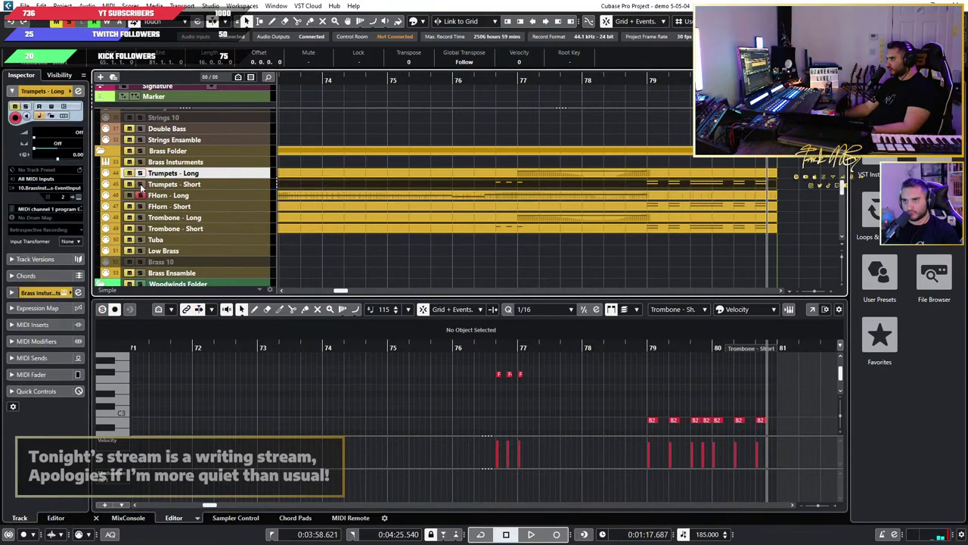
click(396, 346)
key(space)
scroll(500, 411, up, 2)
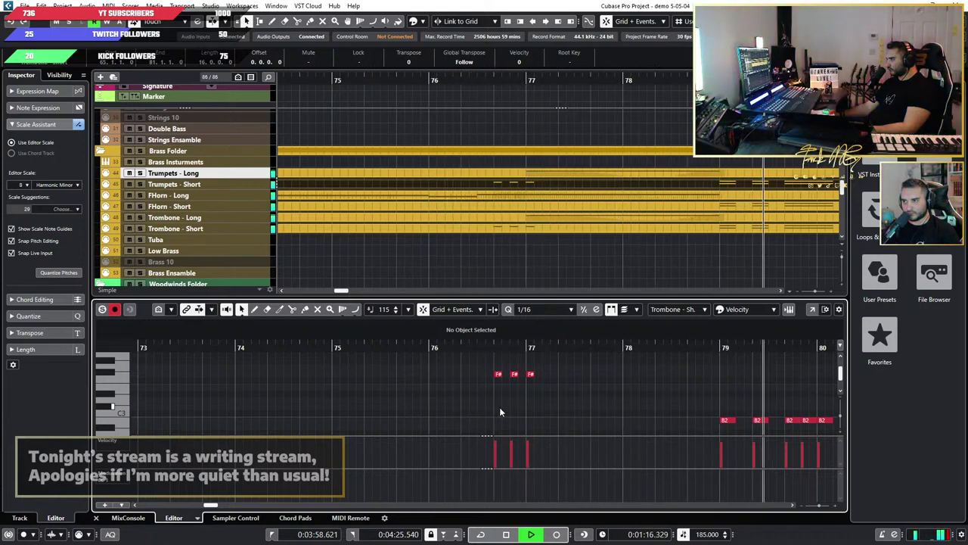
scroll(500, 407, down, 3)
key(space)
scroll(323, 398, up, 1)
scroll(322, 398, left, 5)
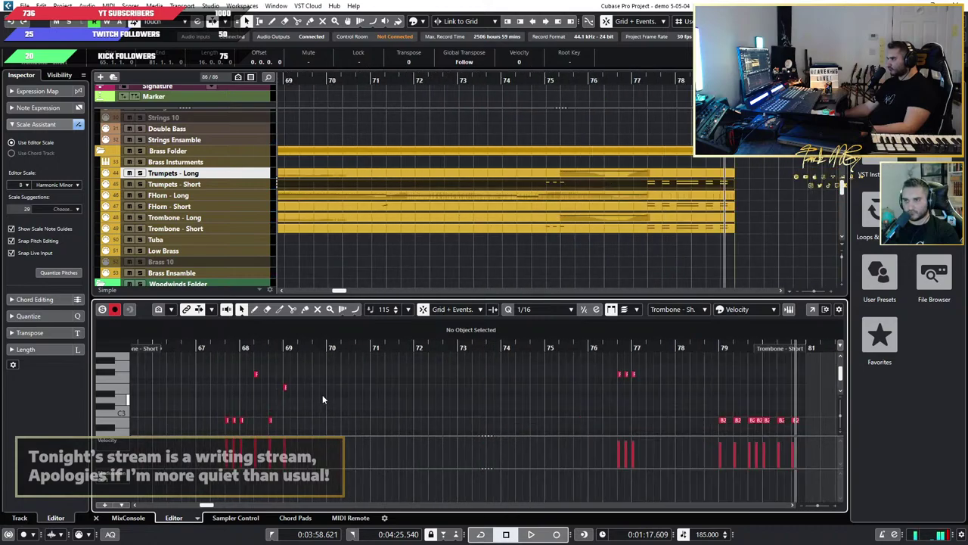
Step: Play the full arrangement from bar 70 to beyond the end of the verse
click(333, 349)
key(space)
scroll(472, 410, up, 2)
scroll(471, 405, down, 1)
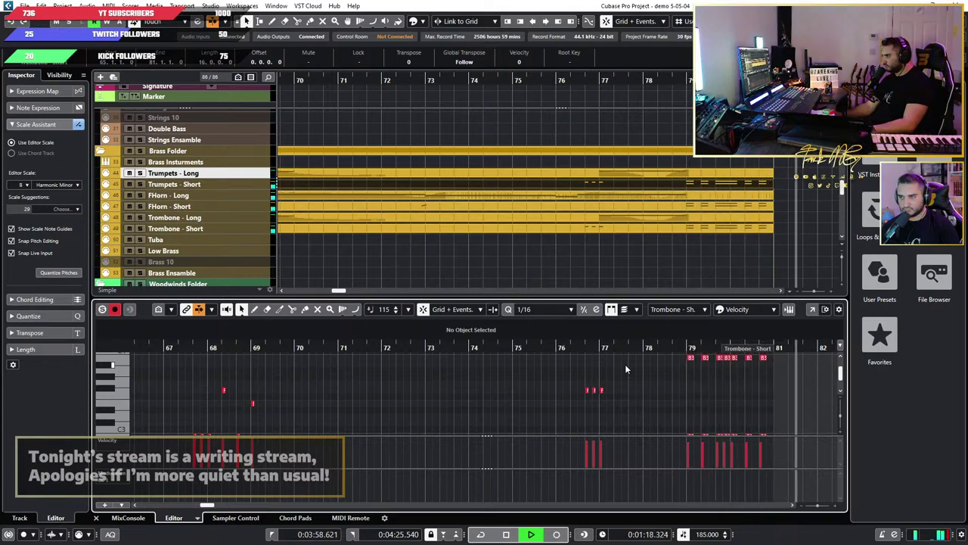
scroll(649, 222, up, 4)
scroll(648, 227, down, 2)
key(space)
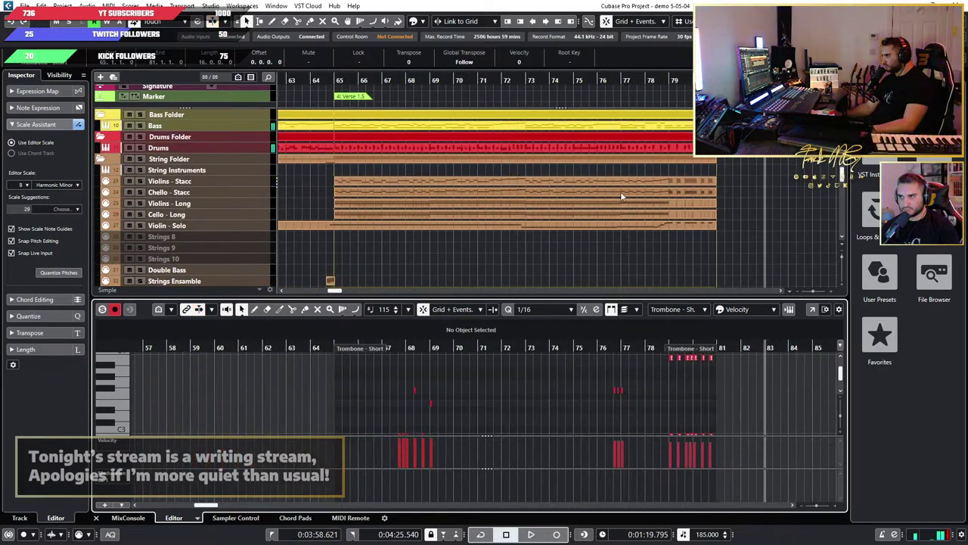
Step: Set the playback position to bar 65, and look through the instrument tracks down to the pianos
scroll(622, 195, up, 1)
scroll(605, 181, down, 1)
click(337, 82)
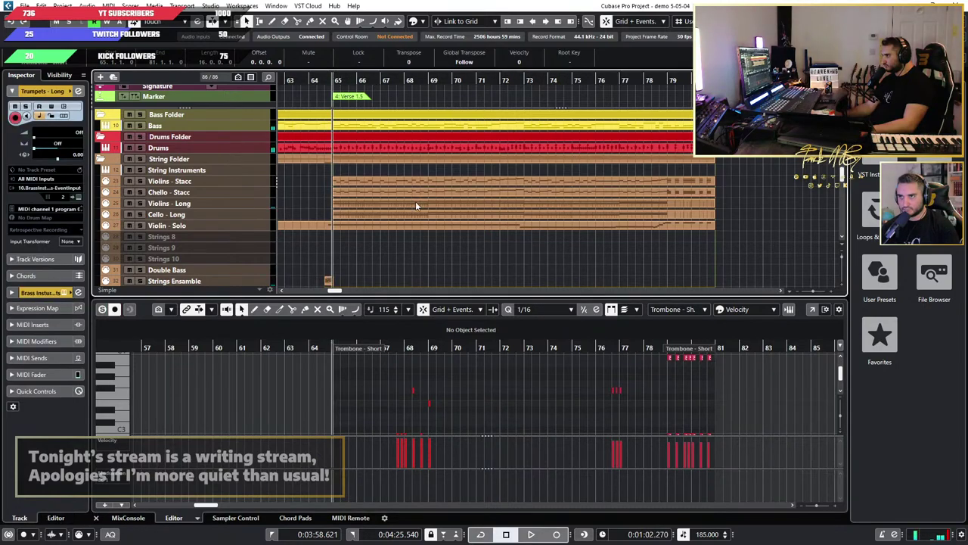
scroll(446, 227, down, 4)
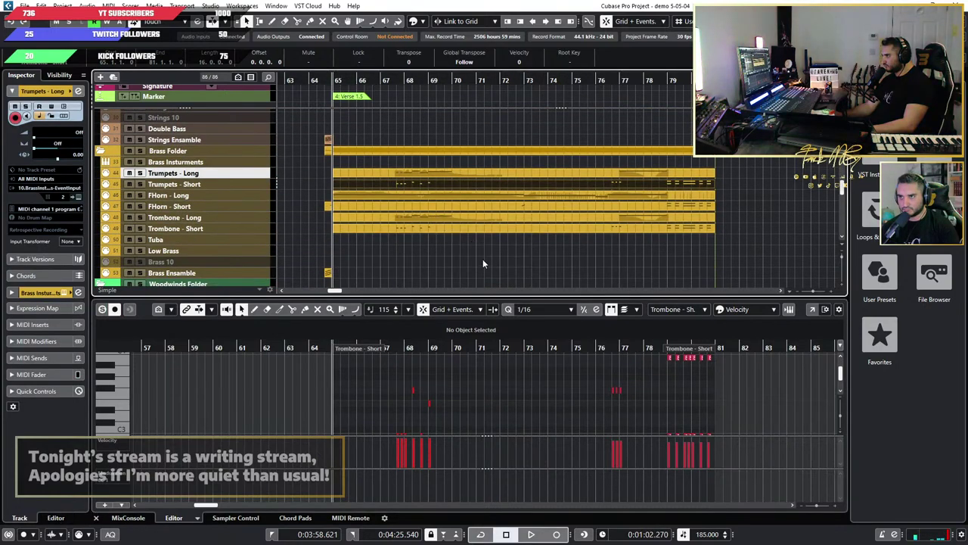
scroll(482, 263, down, 3)
scroll(481, 261, up, 3)
scroll(473, 254, down, 8)
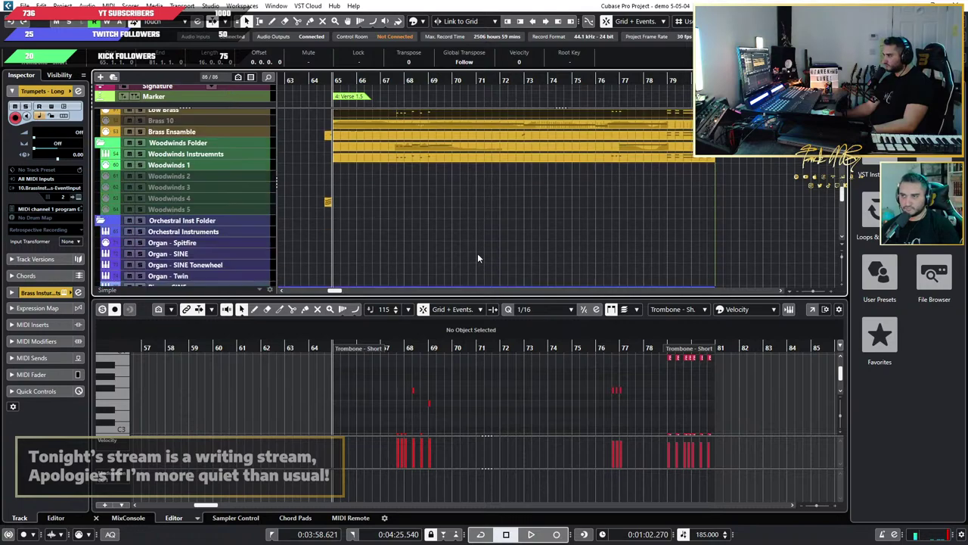
scroll(477, 252, up, 3)
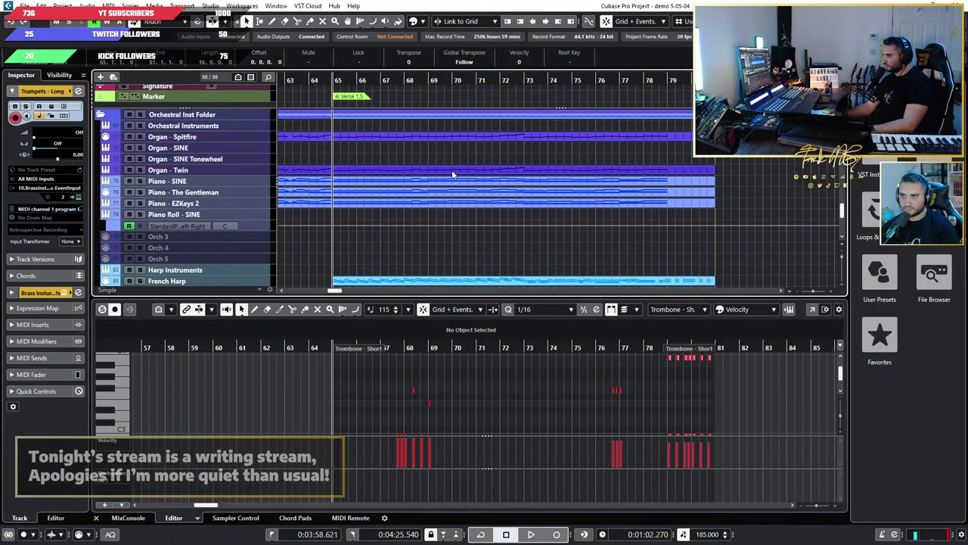
Step: Open the Piano - SINE part and examine its notes across both verses, playing from bar 65 with Piano - EZKeys 2 soloed
click(432, 180)
scroll(518, 390, down, 3)
scroll(479, 382, down, 3)
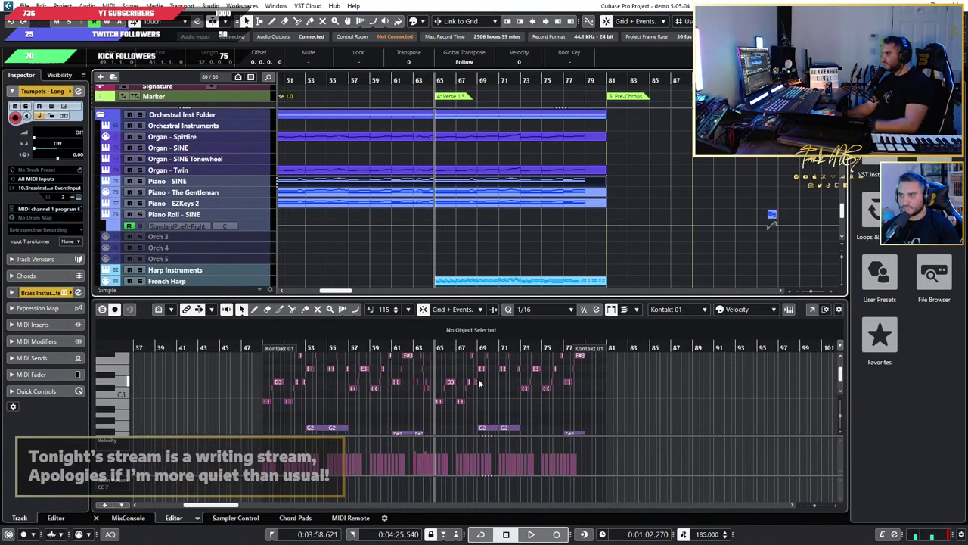
scroll(536, 373, up, 4)
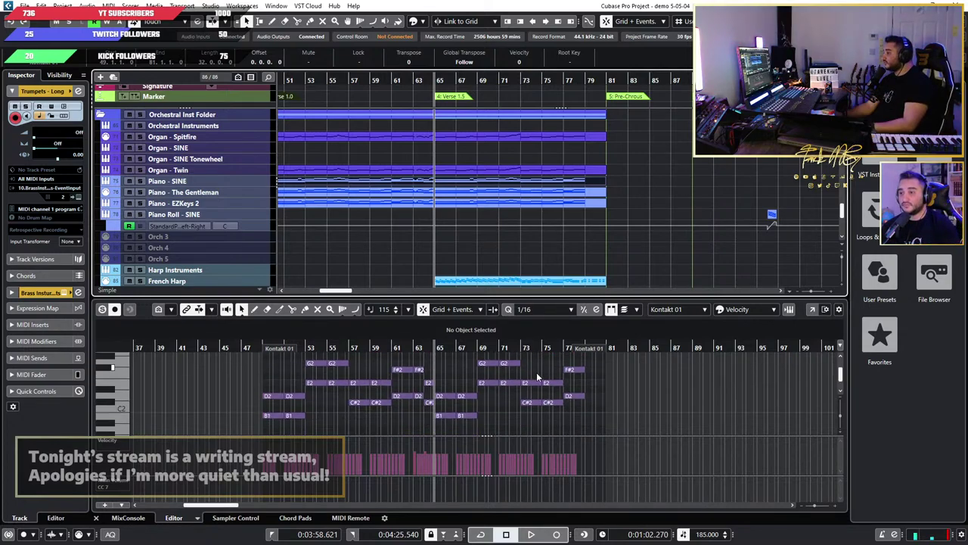
scroll(542, 369, up, 3)
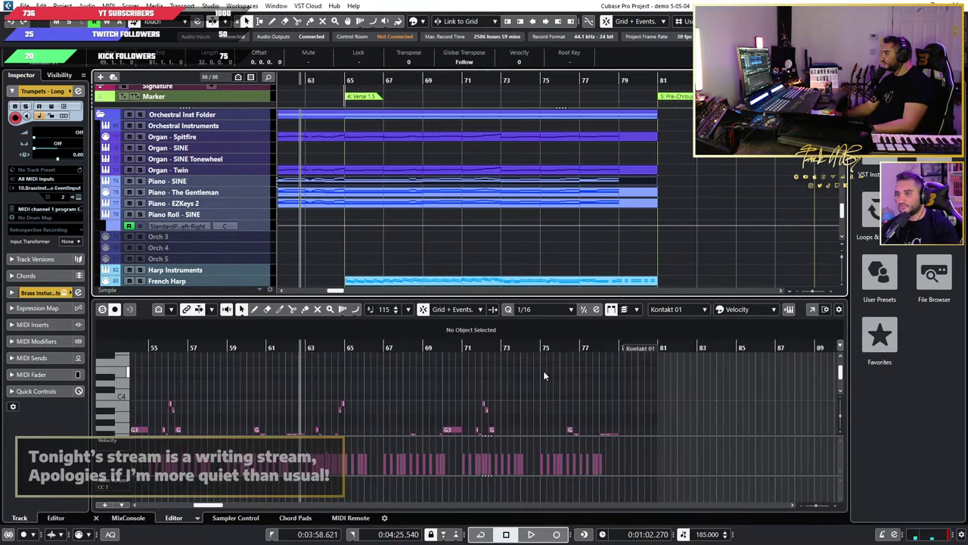
scroll(543, 371, down, 4)
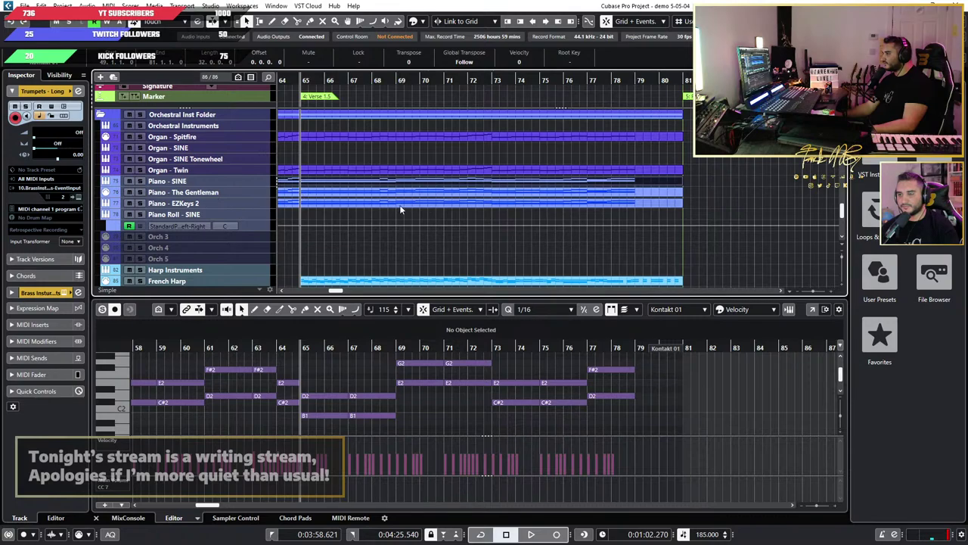
scroll(504, 379, down, 6)
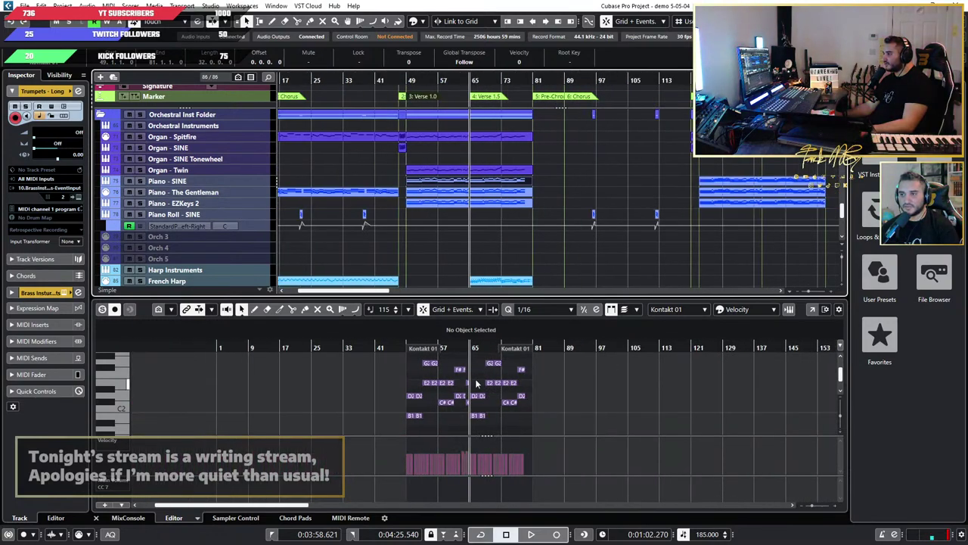
click(142, 194)
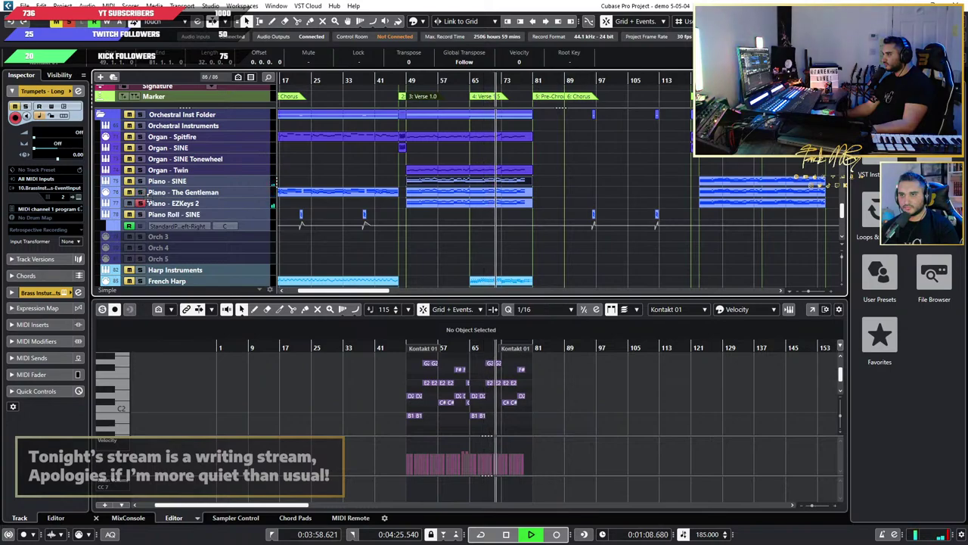
Step: Transpose all the upper melody notes in the Piano - SINE part up an octave, leaving out the long bass notes
scroll(522, 391, up, 2)
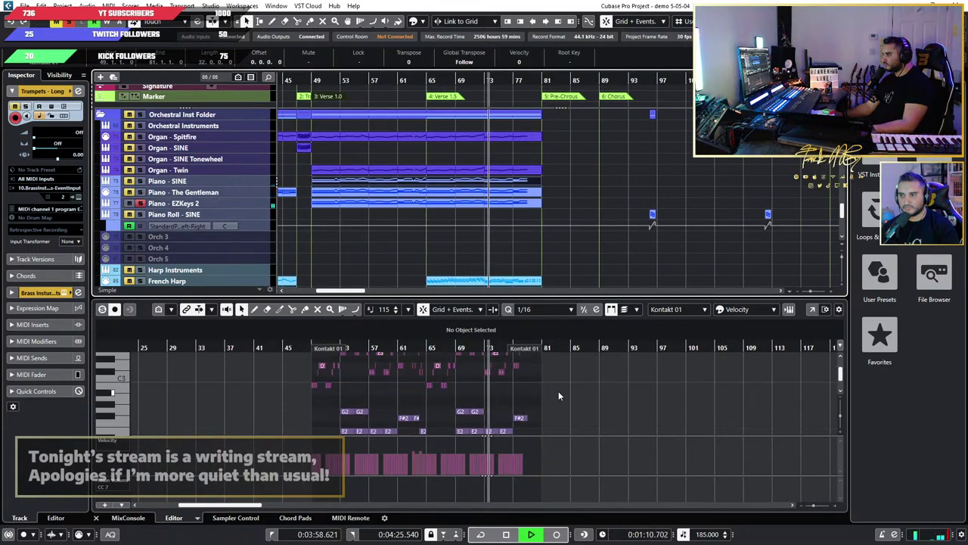
drag(571, 391, 248, 367)
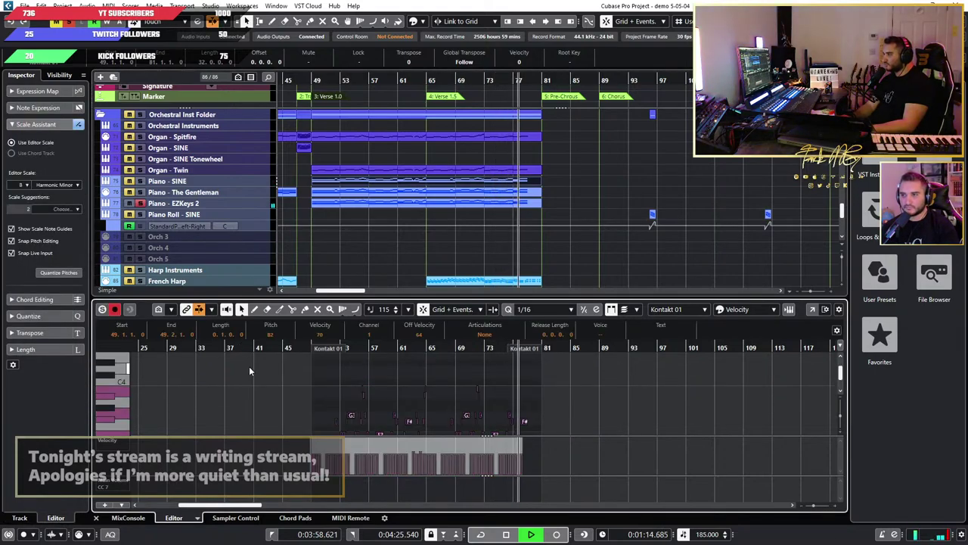
key(Up)
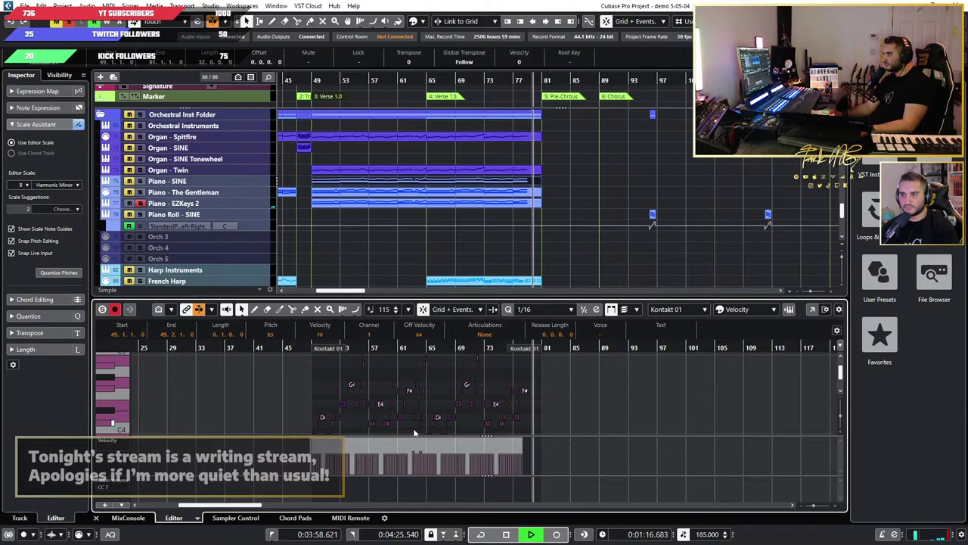
Step: Play Piano - EZKeys 2 from just before bar 49, and compare its notes with the Piano - SINE part
click(361, 208)
click(304, 349)
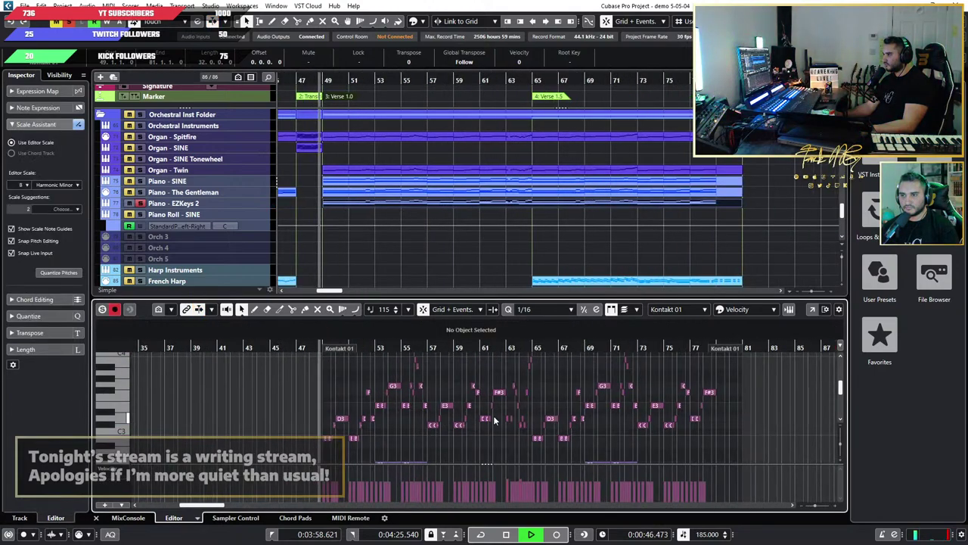
scroll(666, 423, right, 2)
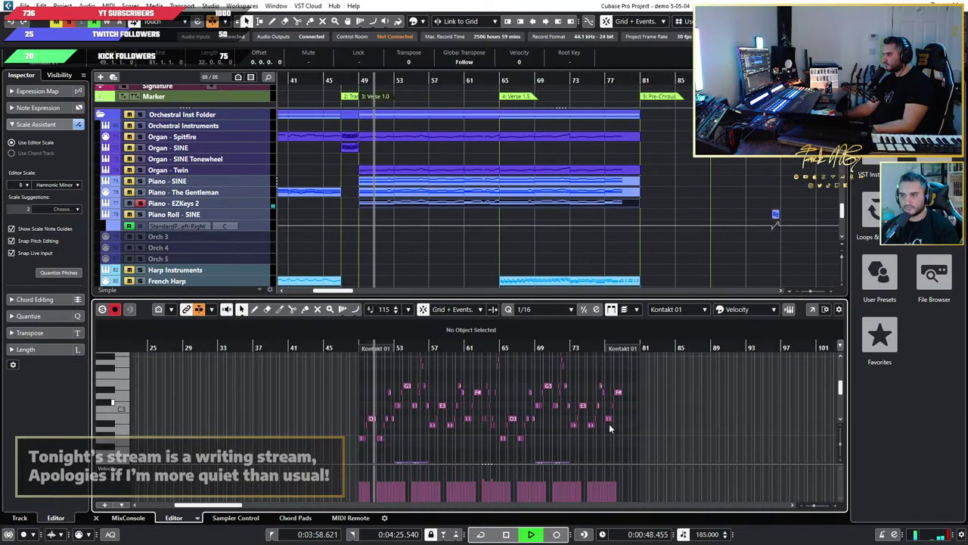
scroll(598, 415, down, 2)
click(451, 186)
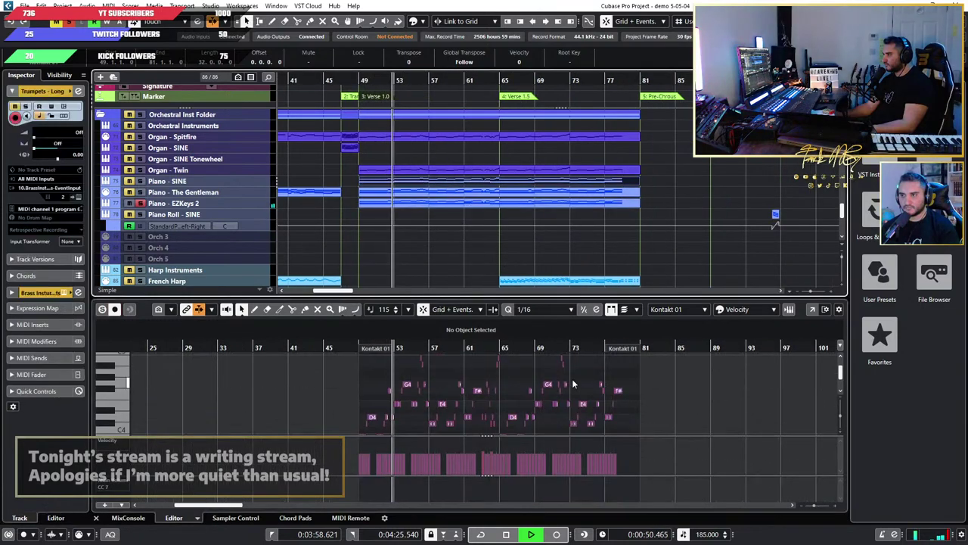
scroll(555, 386, up, 3)
scroll(511, 392, down, 3)
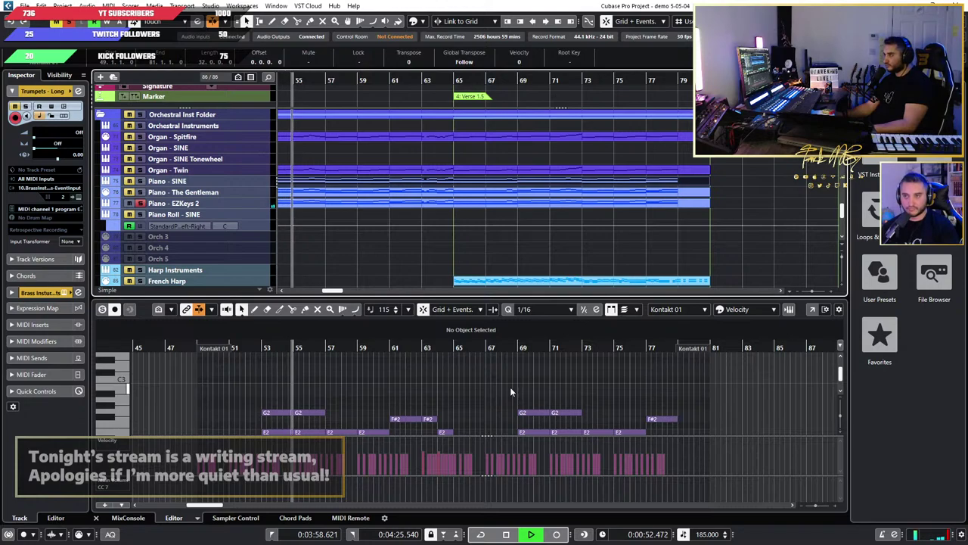
scroll(511, 392, up, 4)
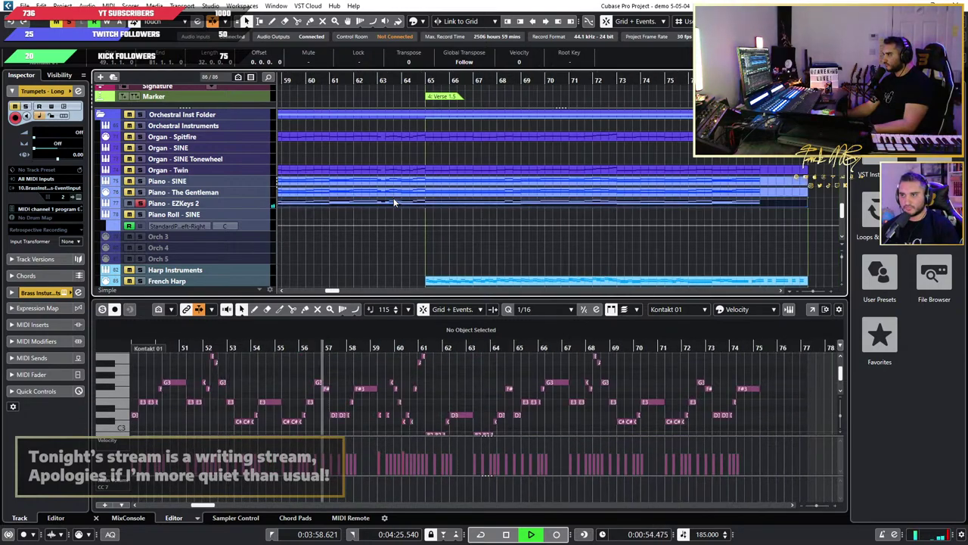
Step: Transpose all the upper melody notes in the Piano - EZKeys 2 part up an octave, leaving out the long bass notes
scroll(531, 362, down, 4)
drag(685, 398, 274, 358)
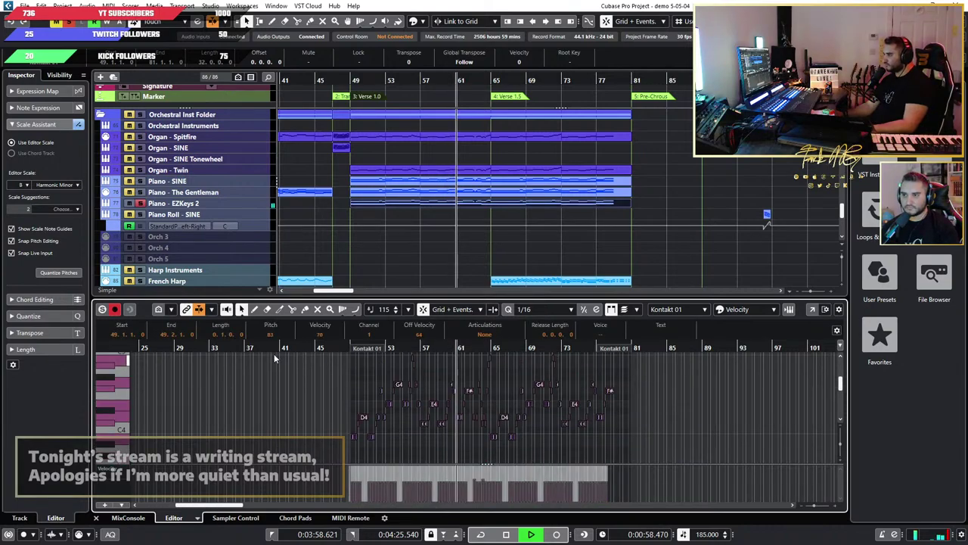
scroll(389, 345, up, 2)
scroll(440, 409, down, 5)
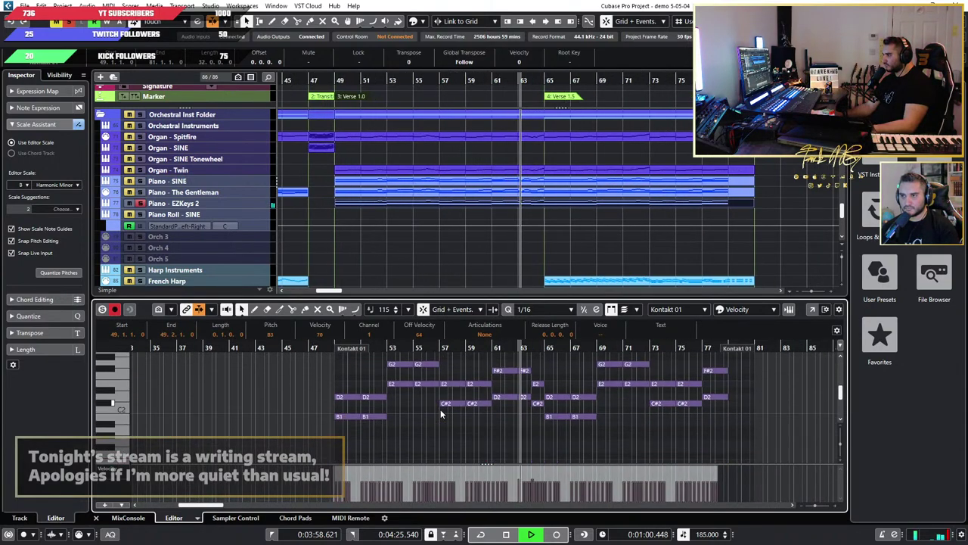
Step: Open the Piano - The Gentleman part over both verses and solo its track alongside Piano - EZKeys 2
scroll(399, 267, up, 2)
click(414, 192)
scroll(519, 402, down, 3)
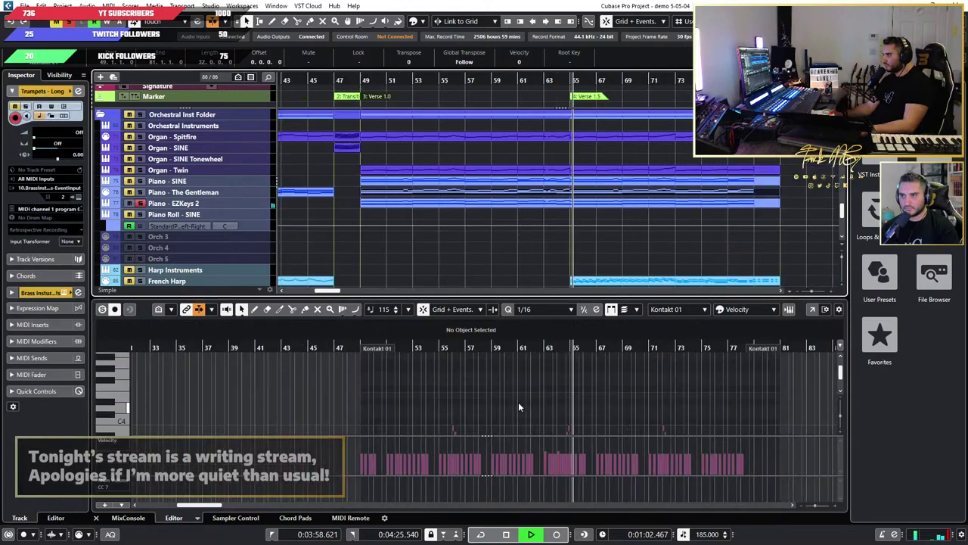
scroll(669, 397, down, 5)
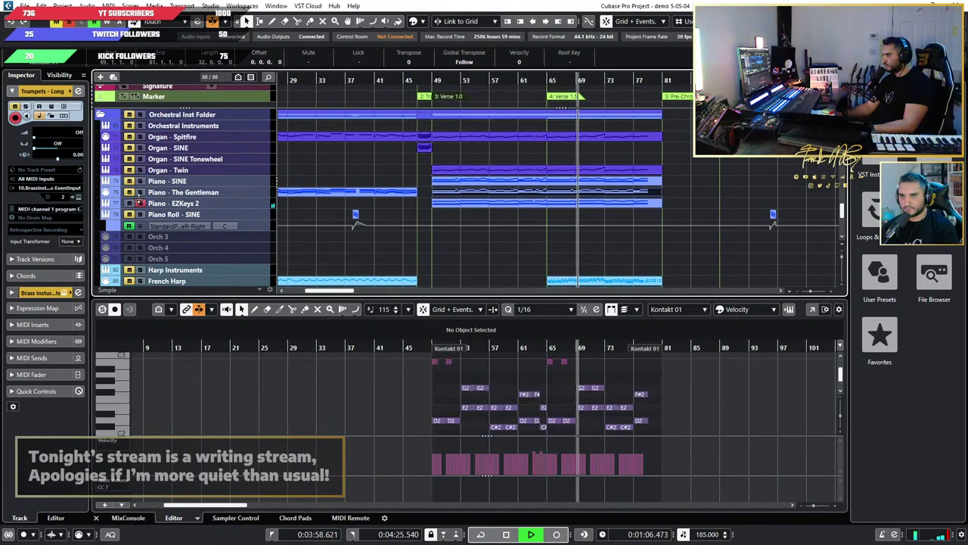
click(141, 214)
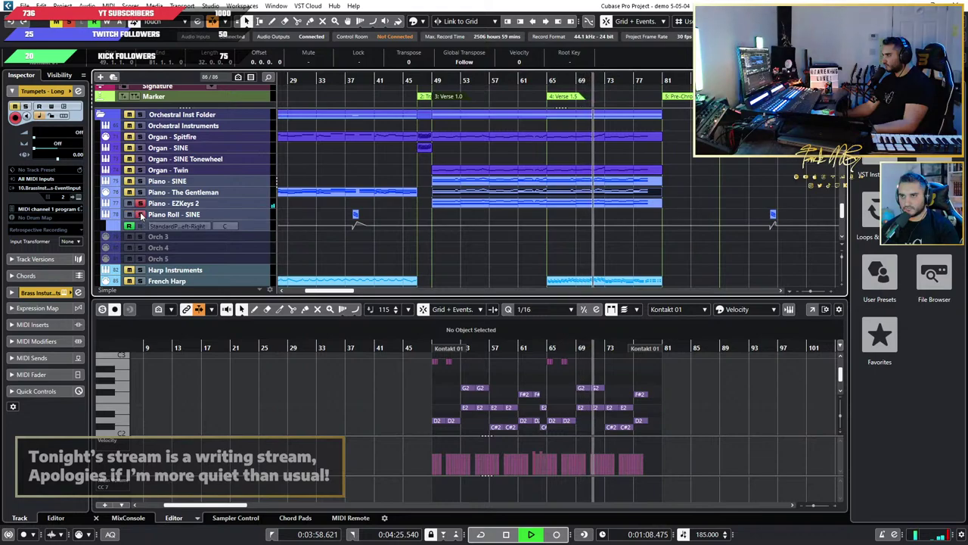
scroll(534, 370, up, 2)
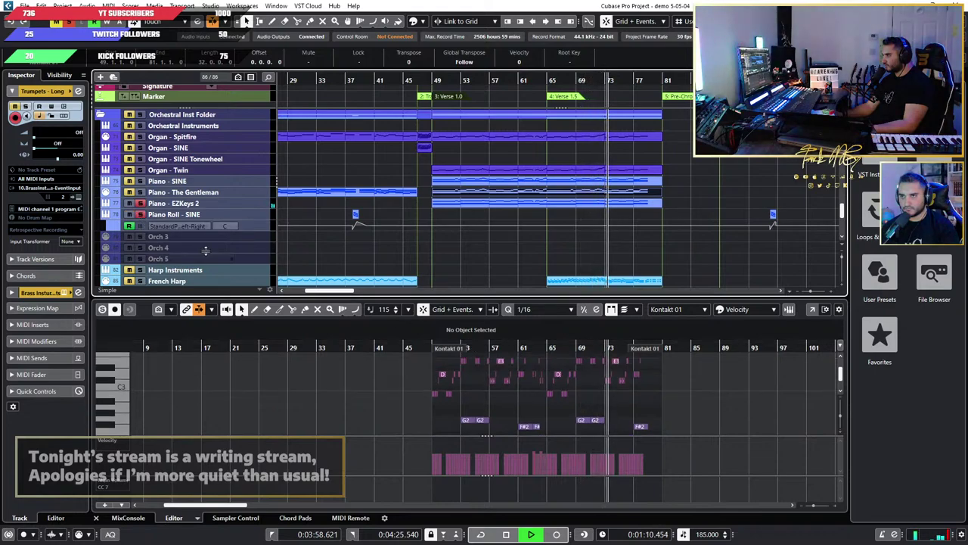
click(140, 193)
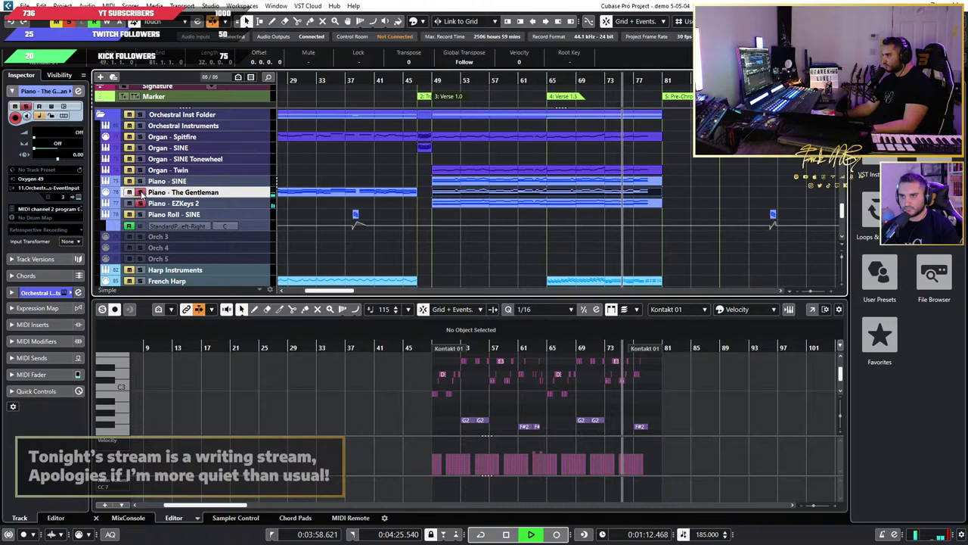
Step: Transpose all the upper melody notes in the Piano - The Gentleman part up an octave, leaving out the long bass notes
drag(717, 398, 350, 369)
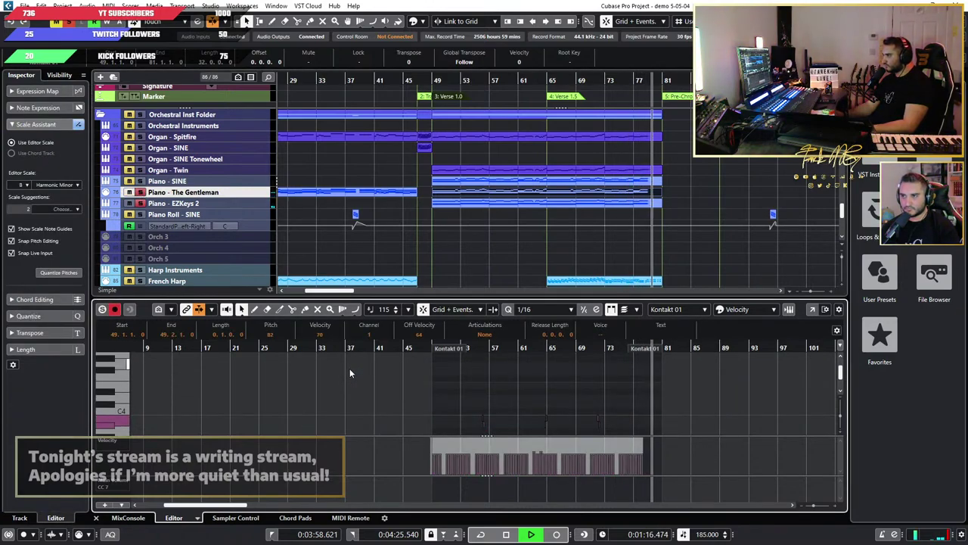
click(428, 79)
scroll(605, 385, down, 5)
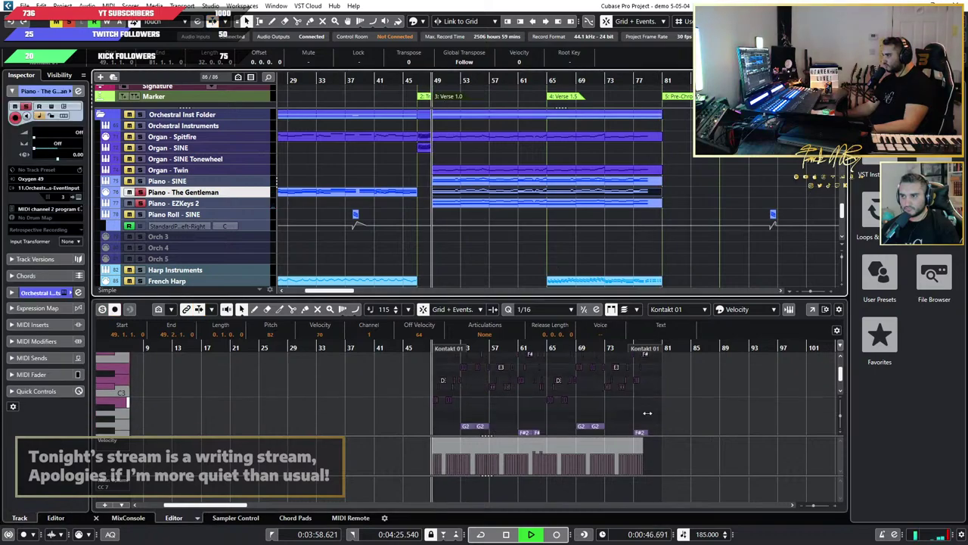
key(shift+Up)
click(661, 371)
drag(719, 373, 327, 376)
key(shift+Up)
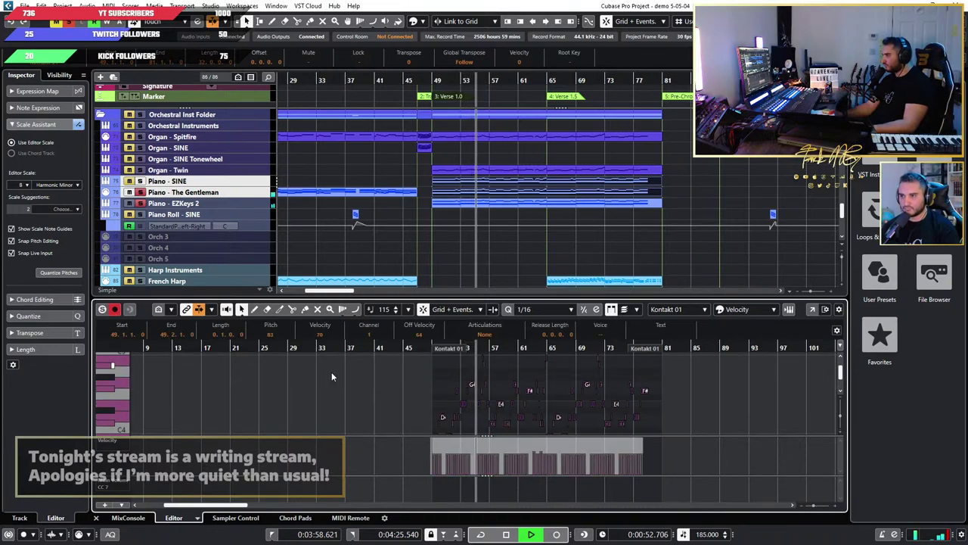
Step: Solo Piano - SINE together with the other two pianos, and compare their notes across both verses during playback
key(h)
key(h)
scroll(567, 400, up, 2)
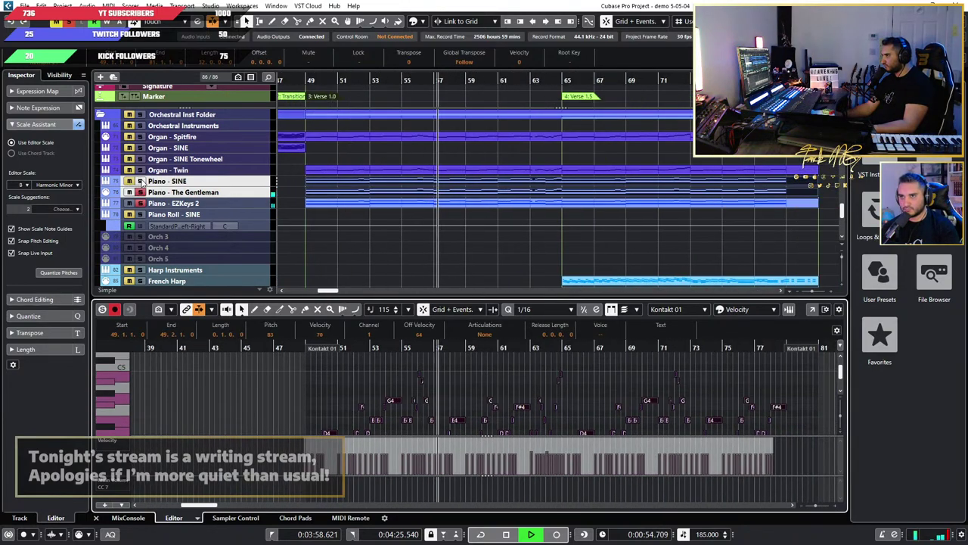
key(Tab)
key(s)
scroll(546, 395, down, 1)
key(g)
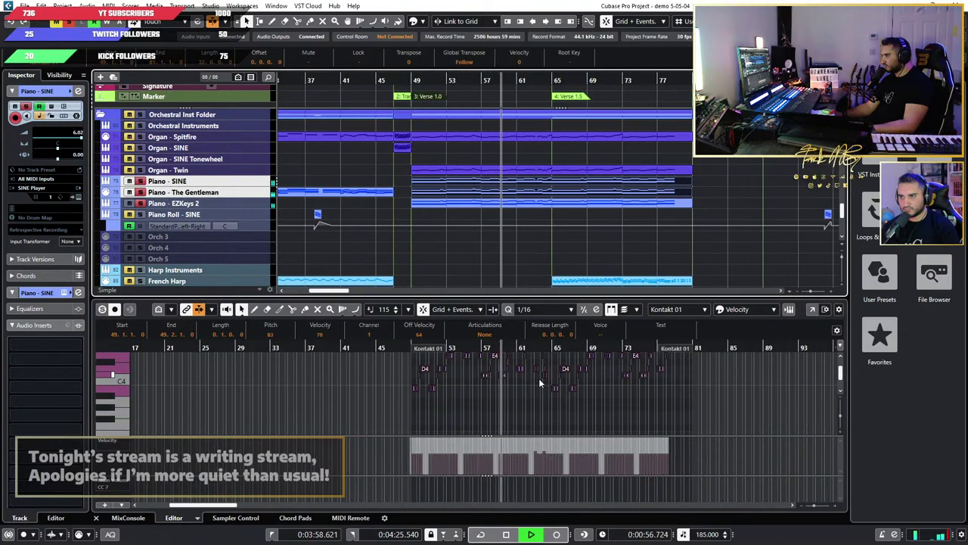
scroll(540, 383, down, 3)
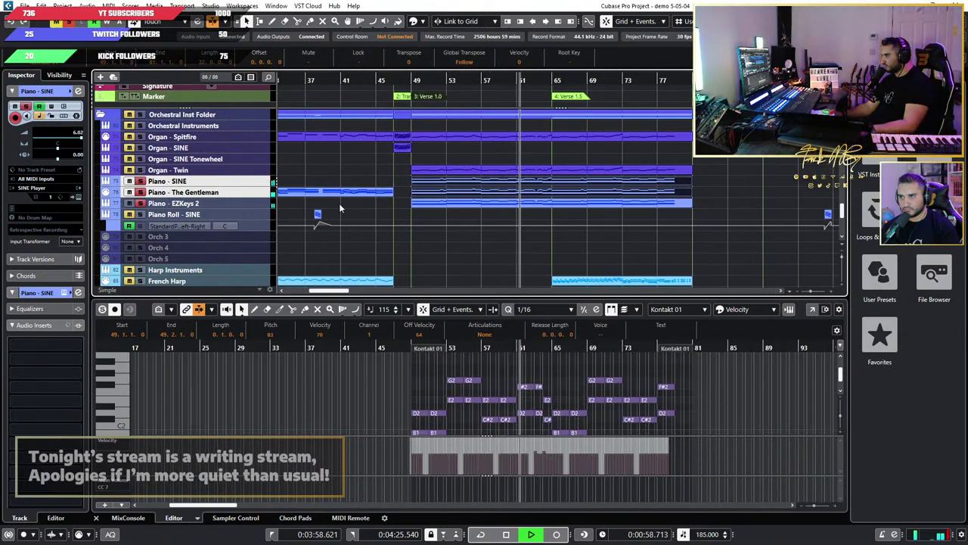
scroll(529, 206, up, 3)
scroll(554, 388, up, 4)
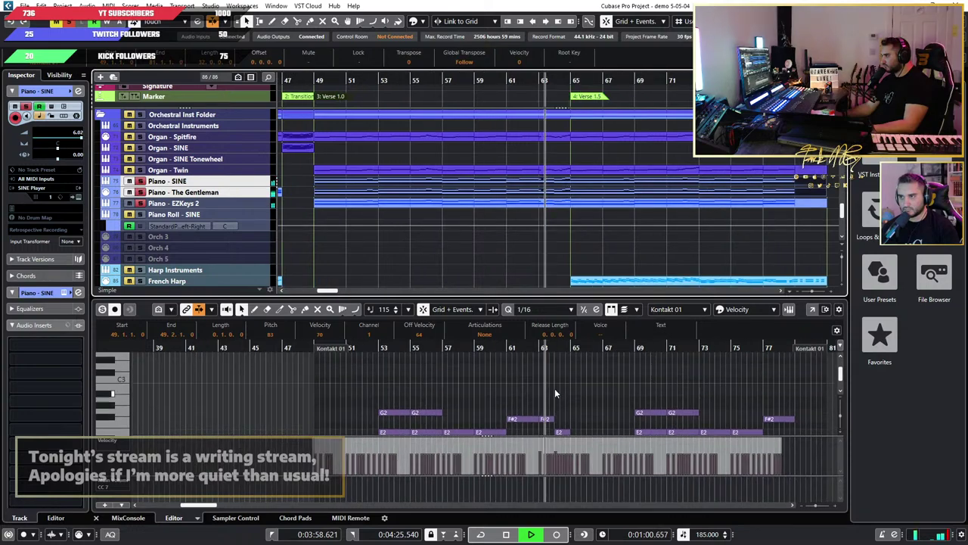
scroll(542, 386, down, 5)
scroll(540, 390, down, 1)
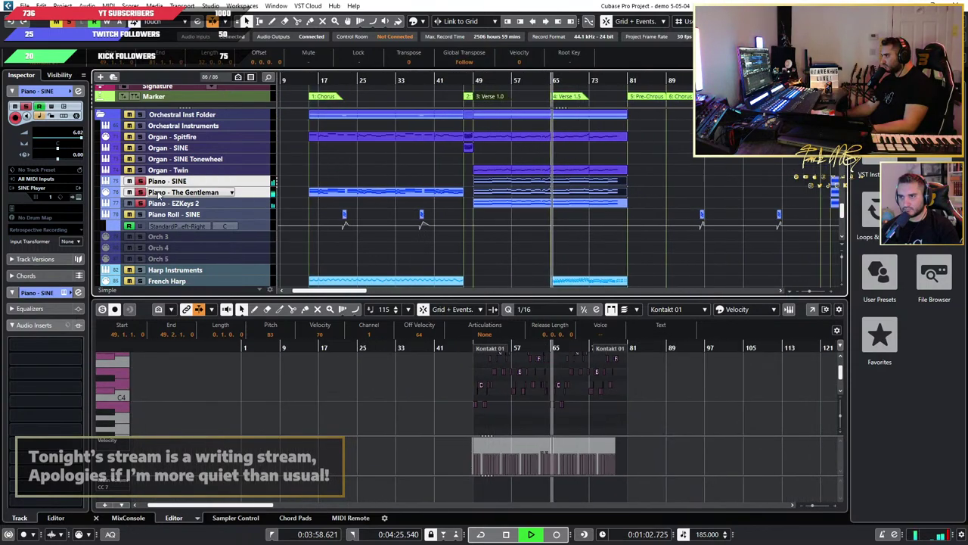
Step: Clear all the track solos and play the full arrangement from bar 49
click(140, 171)
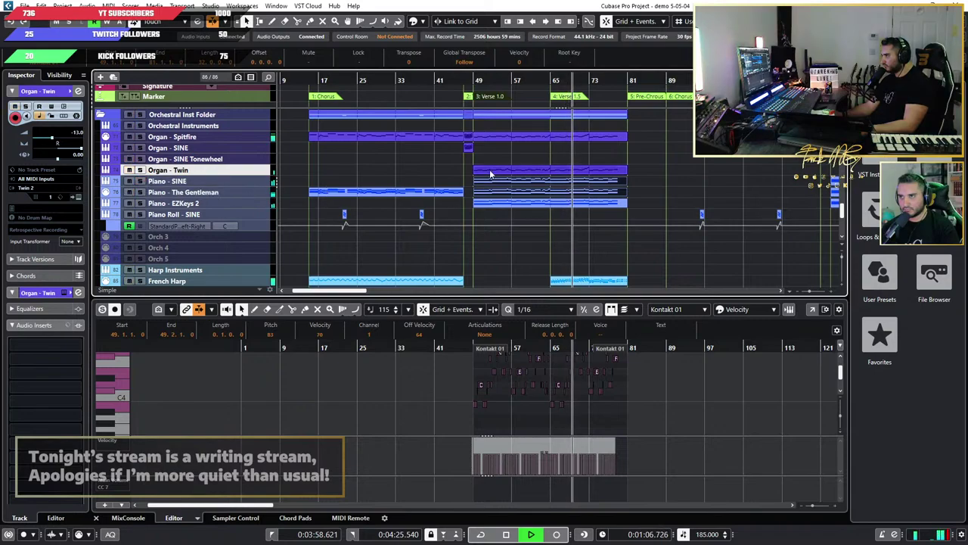
drag(470, 80, 552, 242)
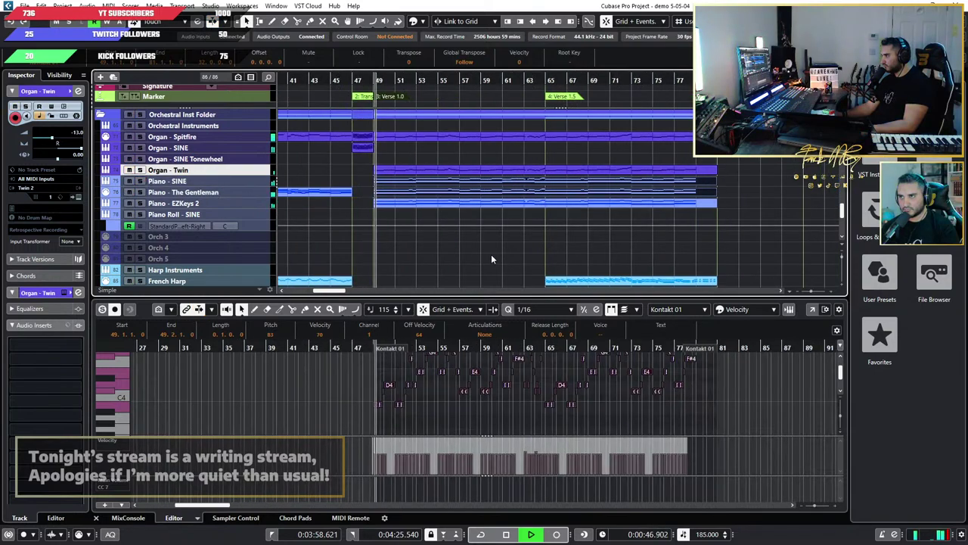
scroll(491, 254, down, 5)
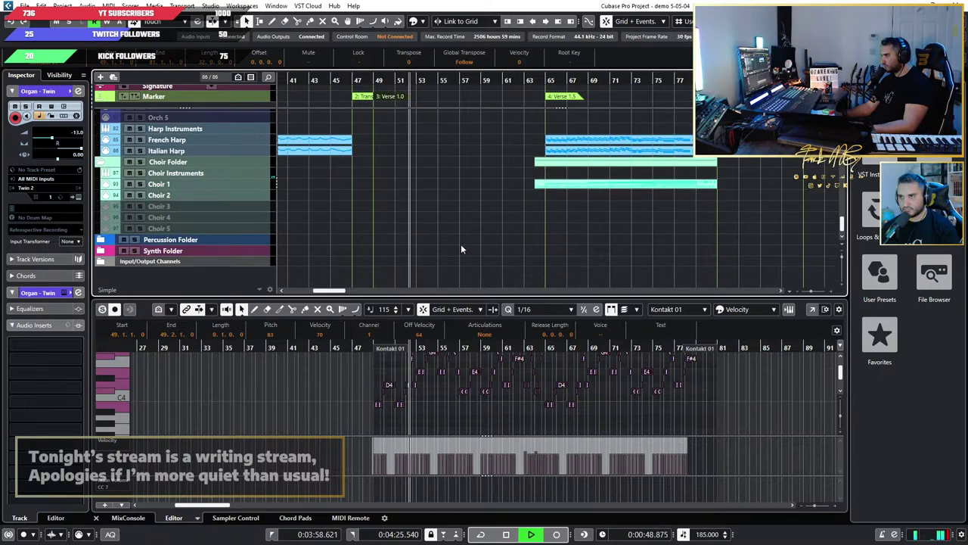
scroll(443, 244, up, 6)
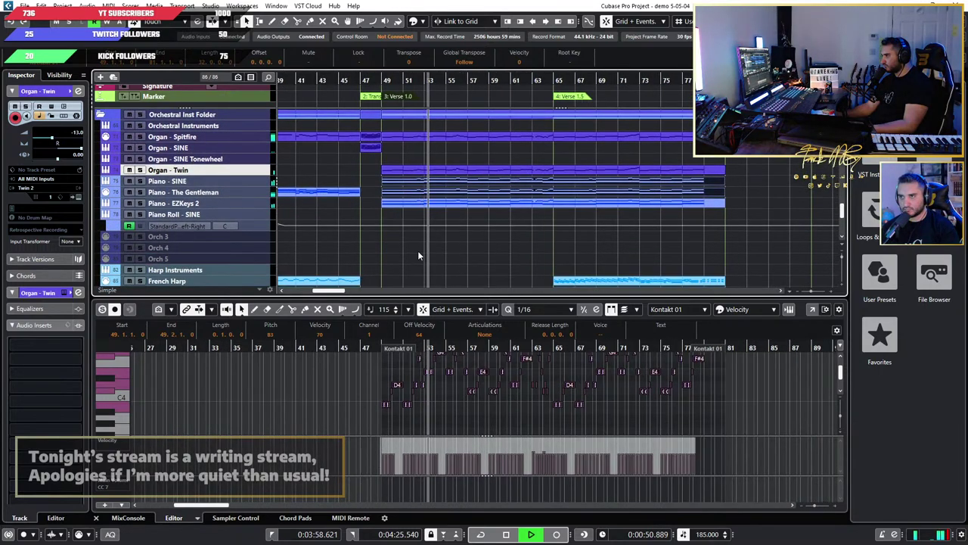
scroll(392, 231, down, 4)
scroll(392, 234, up, 6)
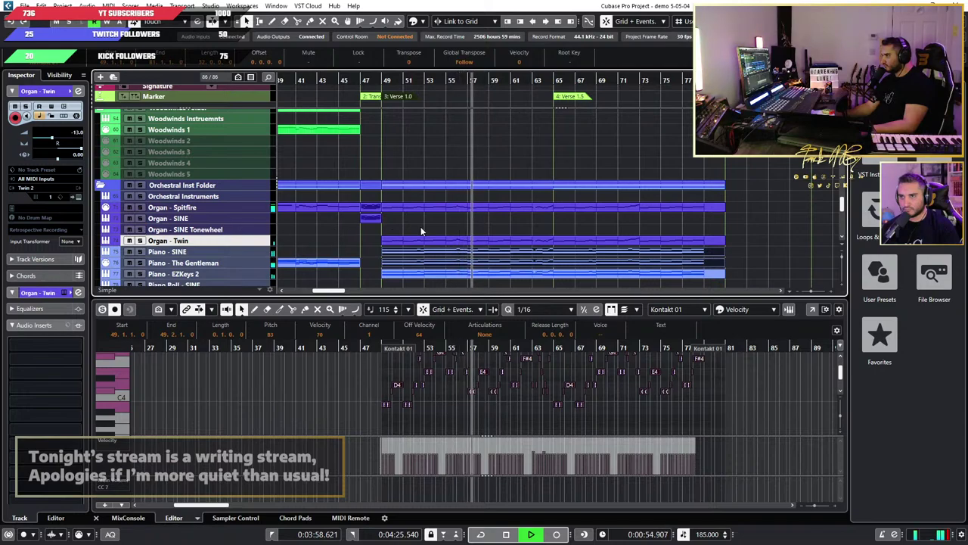
Step: Mute the Organ - Spitfire and Organ - Twin parts across both verses, and clear the selection
key(7)
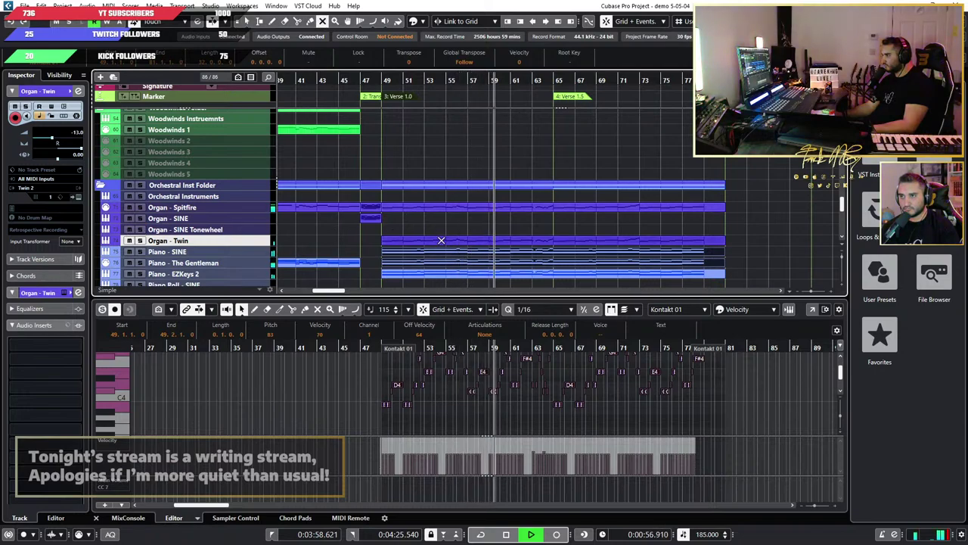
click(439, 206)
click(246, 22)
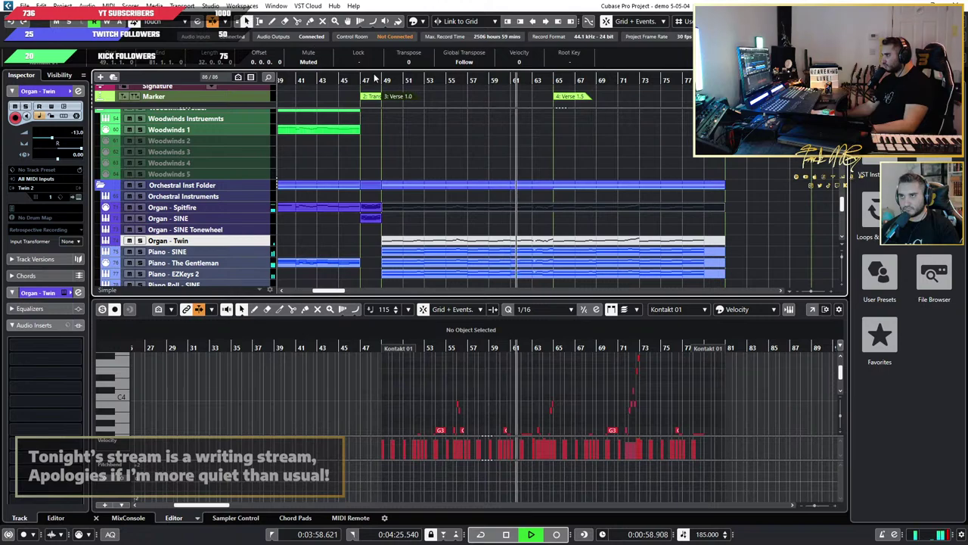
key(ctrl+z)
scroll(480, 185, up, 1)
scroll(480, 185, down, 2)
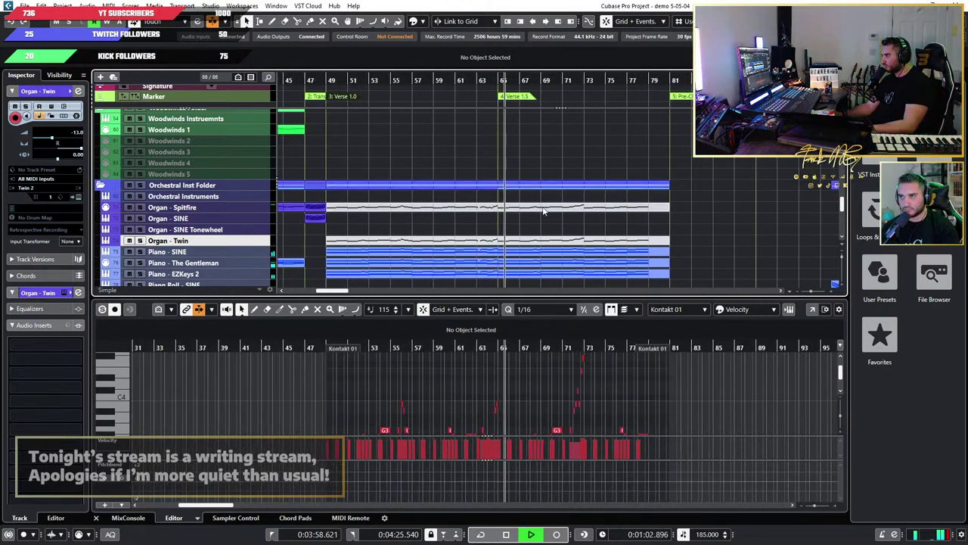
Step: Listen through Verse 1.5 to its end at bar 81 while looking over the organ, piano, harp and choir tracks
scroll(516, 229, down, 2)
scroll(518, 229, up, 2)
scroll(524, 230, down, 1)
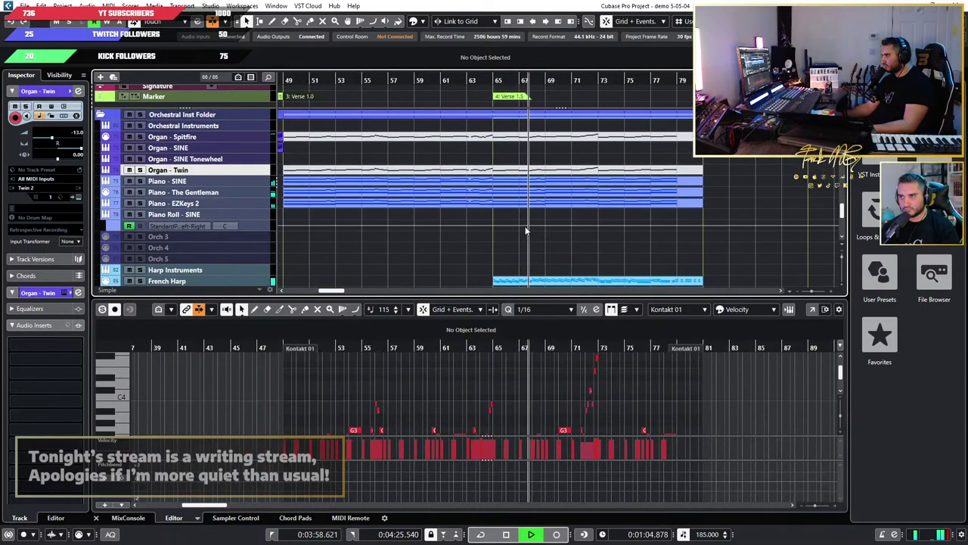
scroll(533, 231, up, 3)
scroll(538, 232, down, 2)
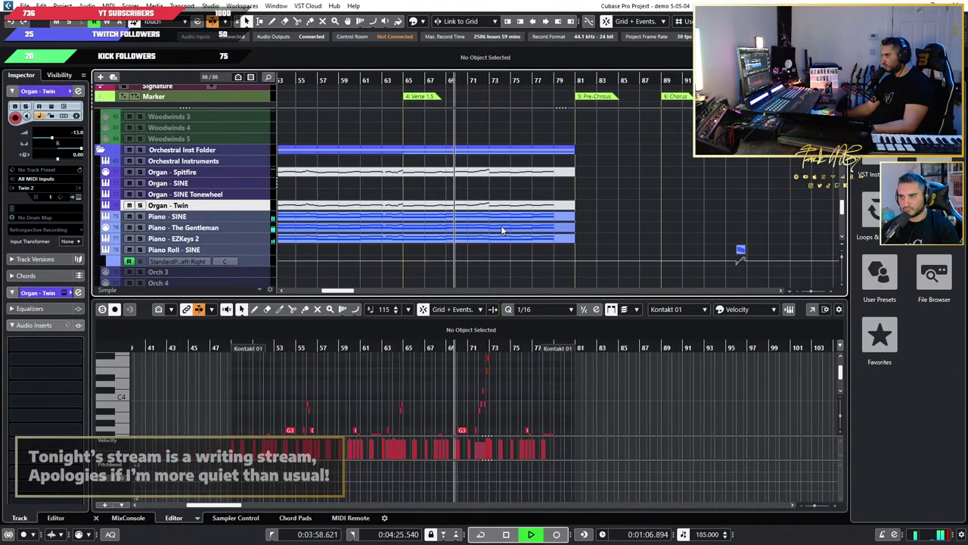
scroll(484, 231, up, 2)
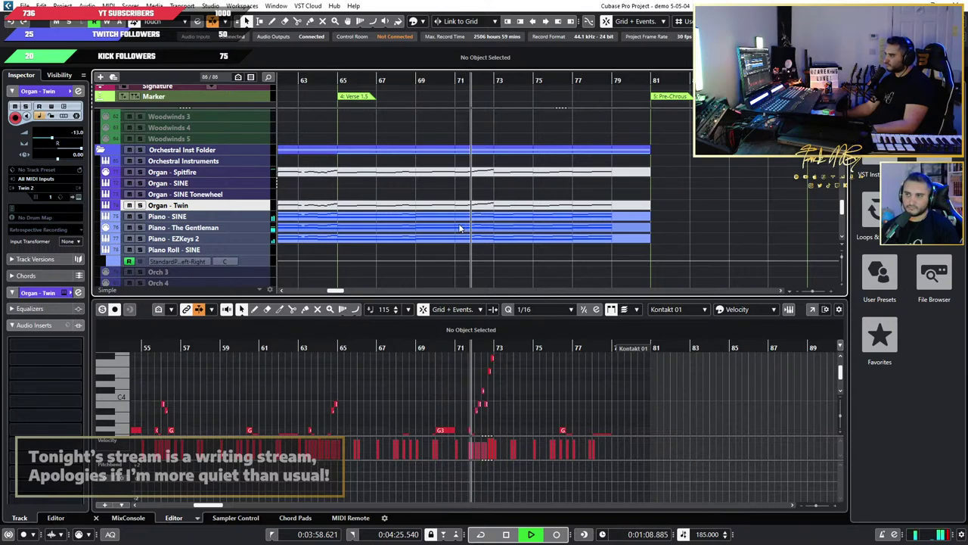
scroll(461, 228, down, 1)
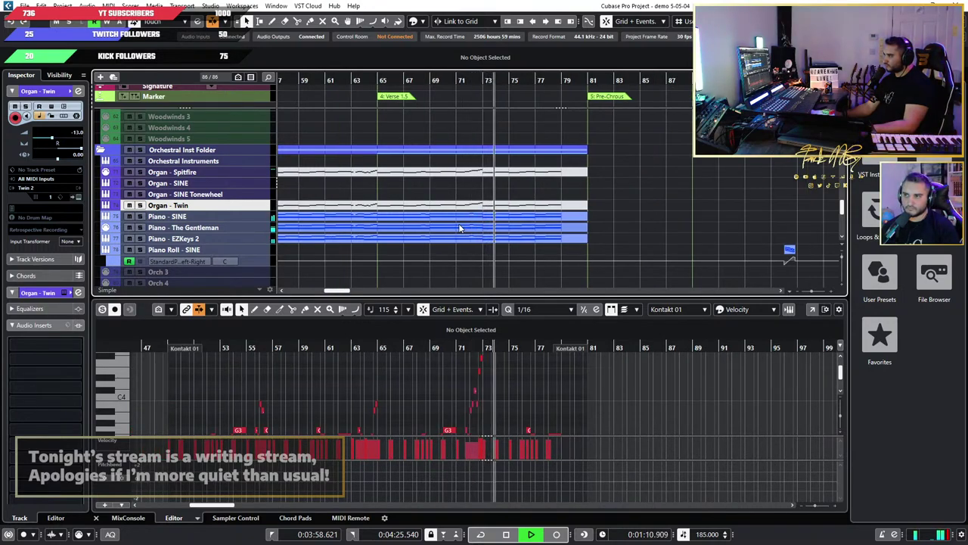
scroll(436, 214, up, 1)
scroll(436, 215, down, 2)
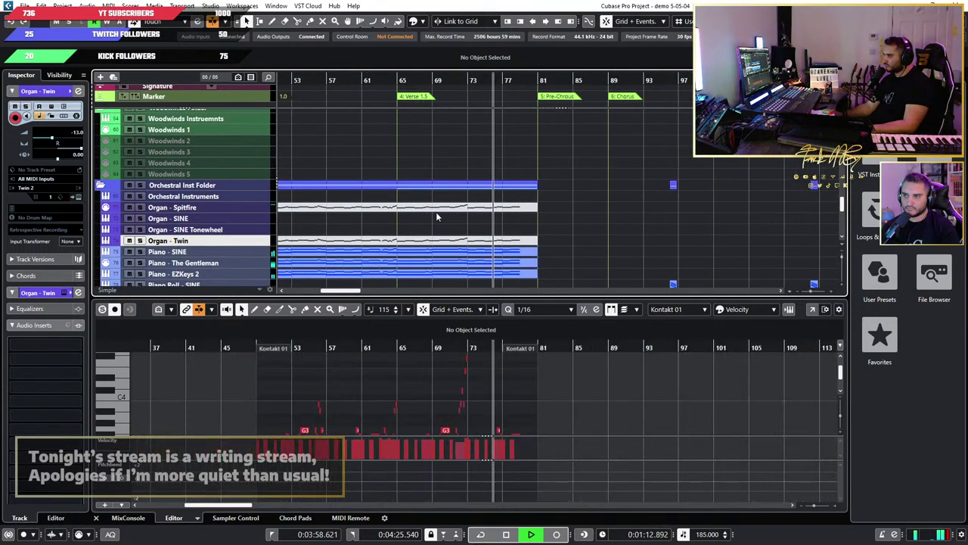
scroll(437, 215, up, 2)
scroll(444, 216, left, 2)
scroll(446, 215, down, 2)
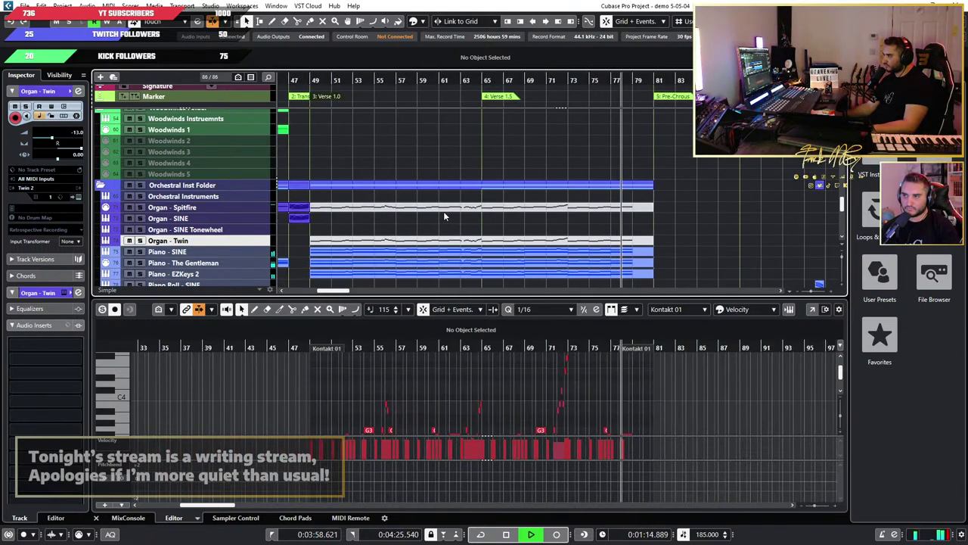
scroll(676, 198, down, 4)
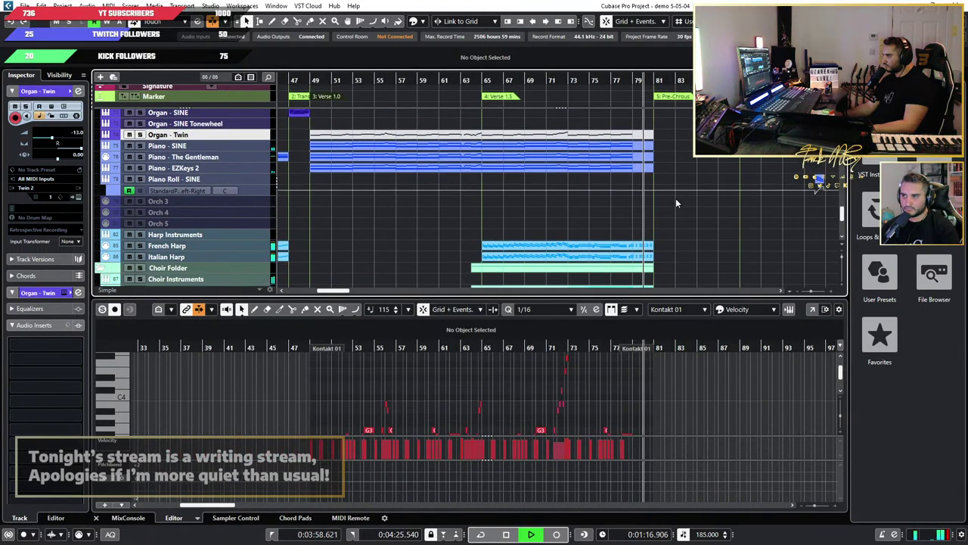
key(space)
scroll(656, 203, up, 4)
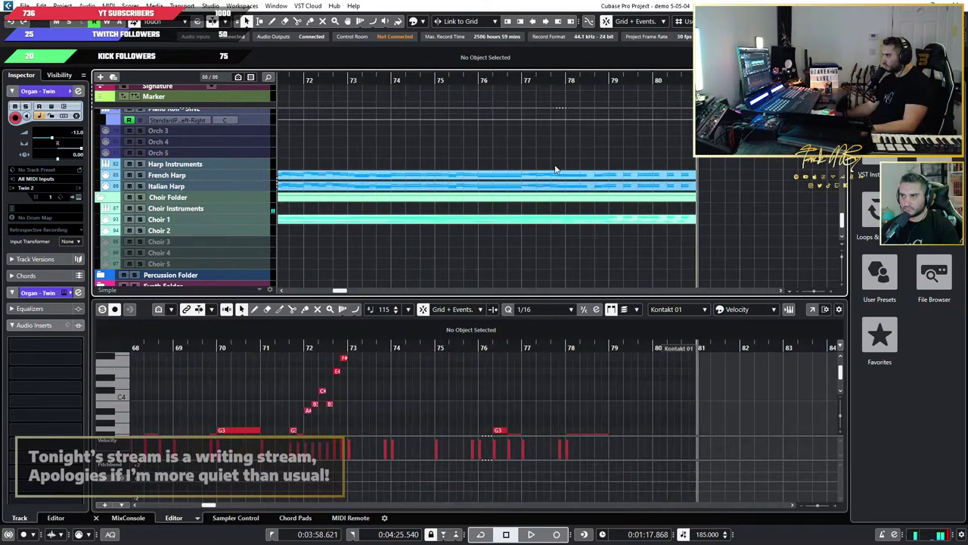
Step: Play the end of Verse 1.5 from bar 77, and look over the organ, piano and brass parts there
click(523, 81)
key(space)
scroll(634, 188, up, 4)
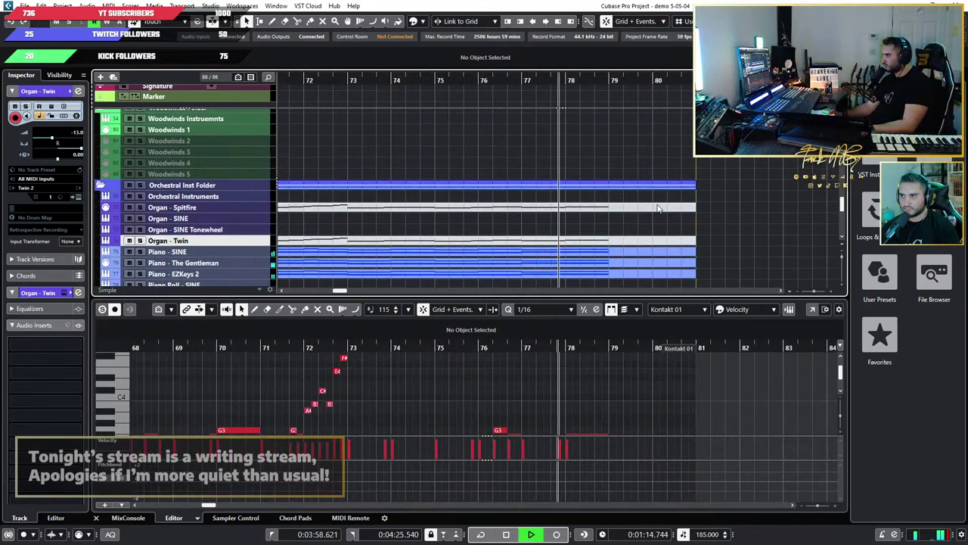
scroll(655, 198, down, 2)
scroll(618, 206, up, 4)
key(space)
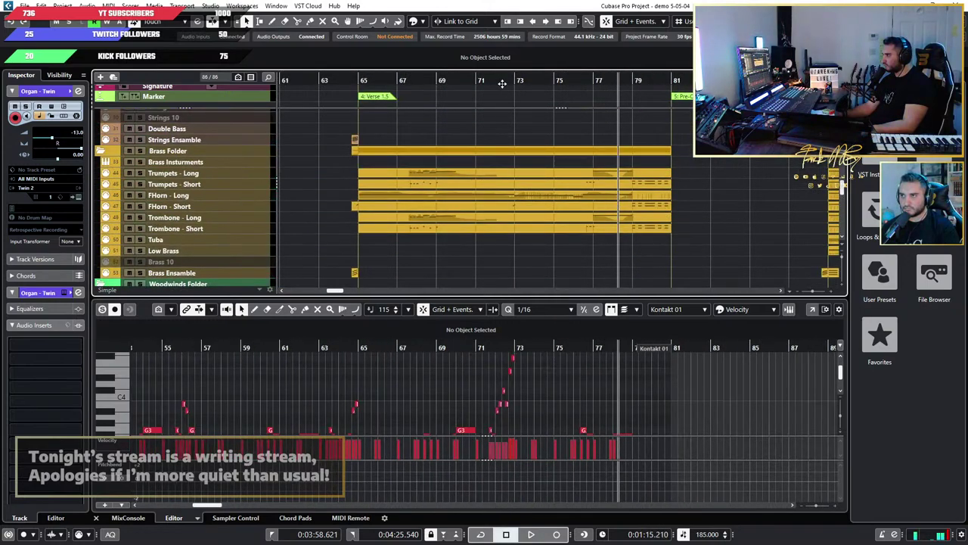
Step: Replay the passage leading into bar 77, and open the Violins - Long part to examine its sustained notes
scroll(588, 162, up, 2)
scroll(584, 181, up, 4)
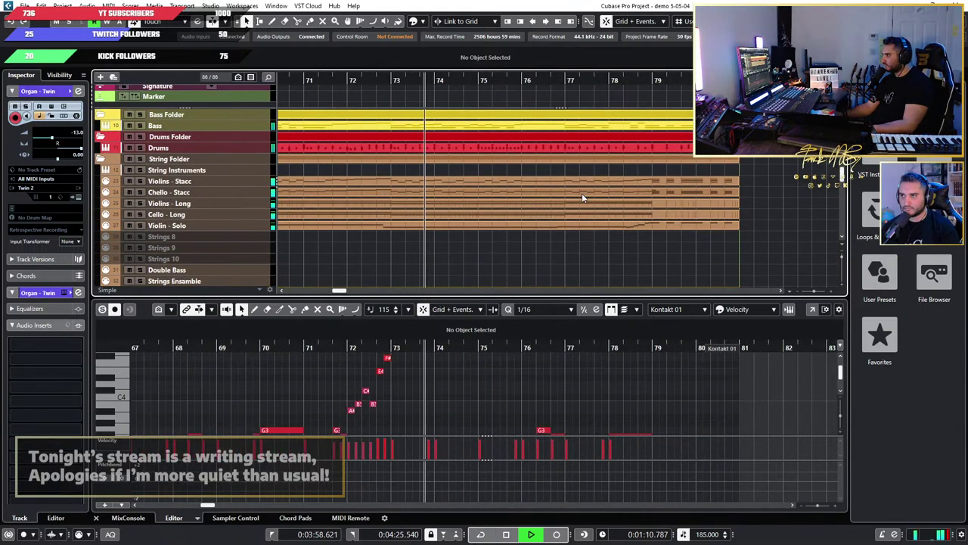
scroll(595, 201, down, 2)
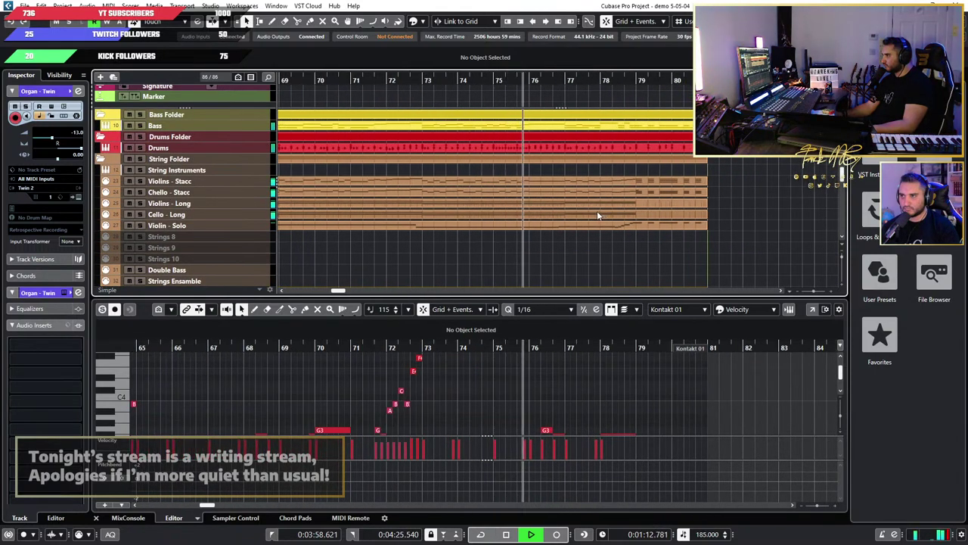
key(space)
click(563, 205)
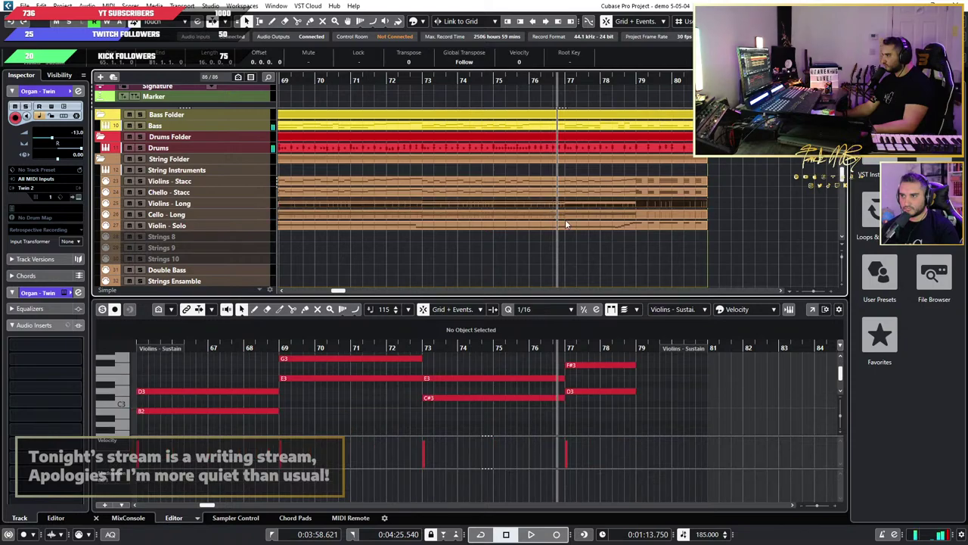
scroll(569, 223, down, 5)
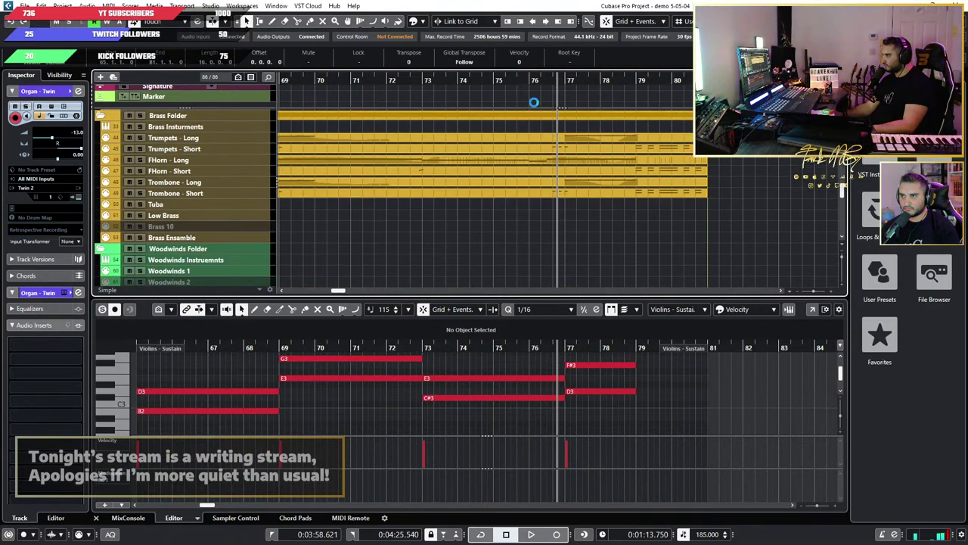
Step: Play the passage around bars 73 to 78 repeatedly while looking over the organ, piano, harp and choir tracks
scroll(562, 201, down, 10)
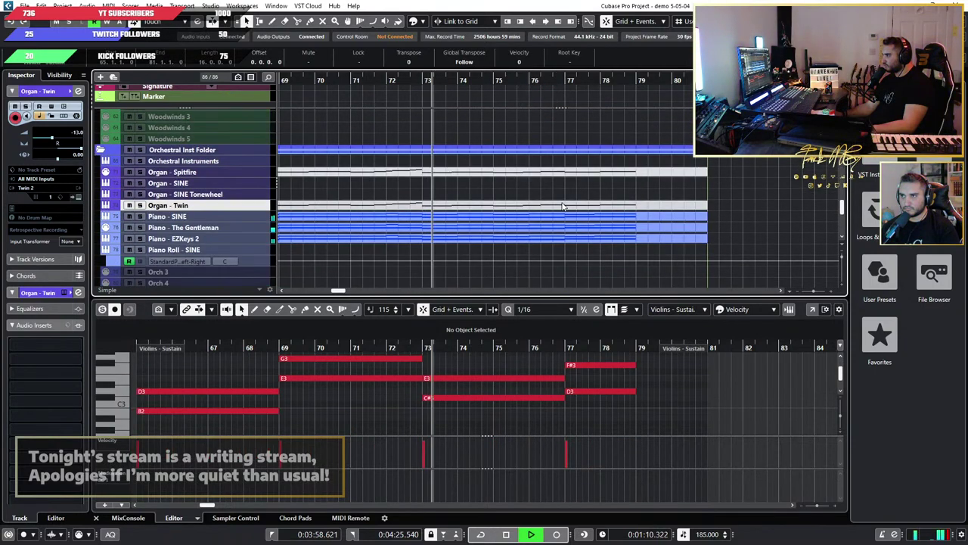
key(space)
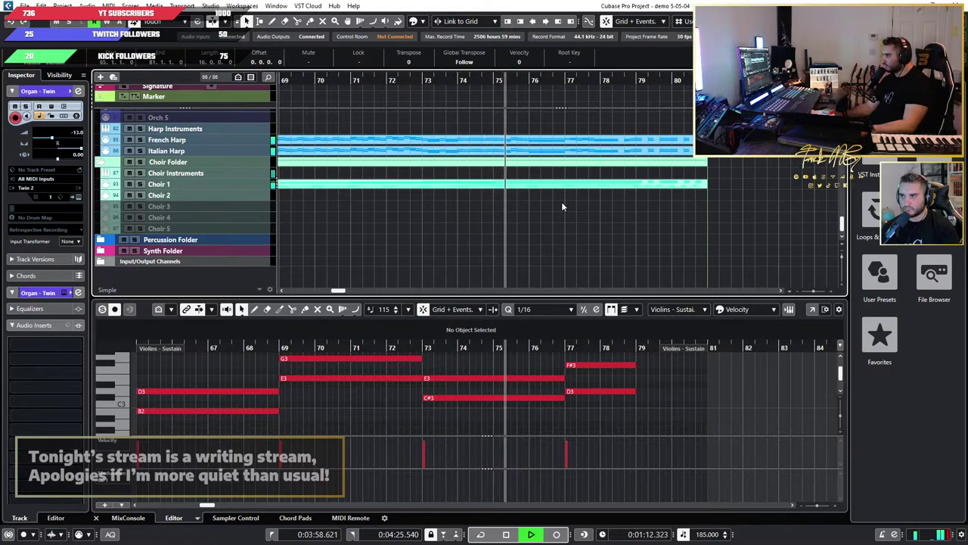
scroll(562, 201, up, 8)
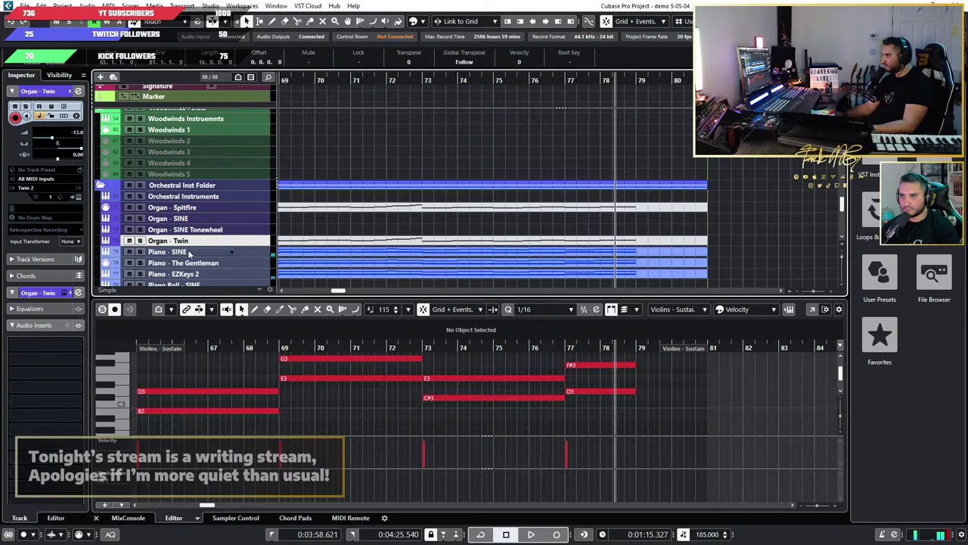
scroll(475, 258, down, 2)
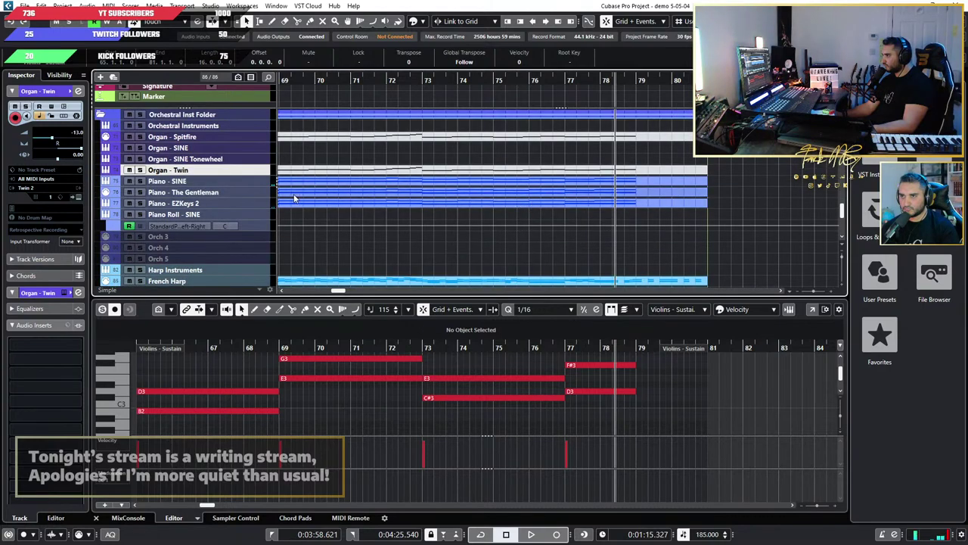
click(476, 79)
key(space)
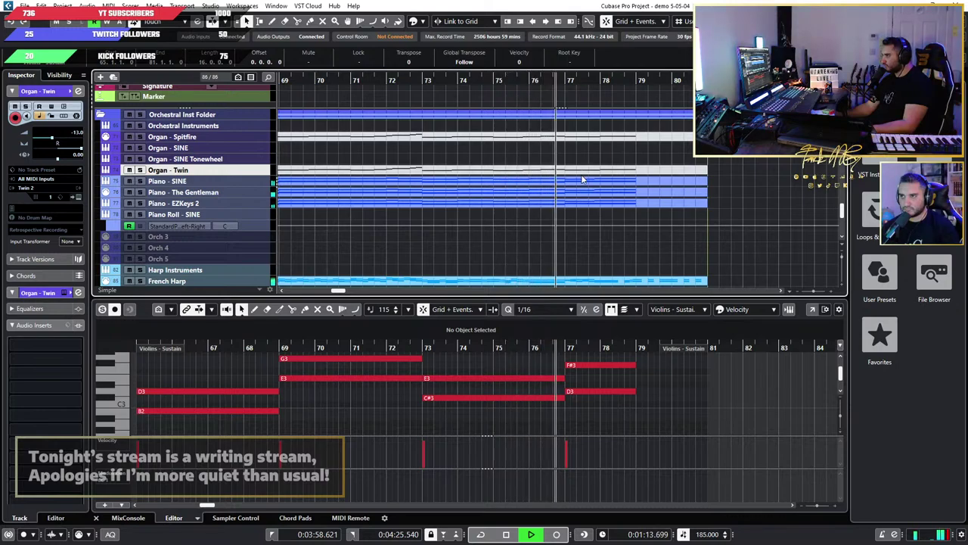
scroll(602, 200, up, 6)
scroll(602, 203, up, 4)
key(space)
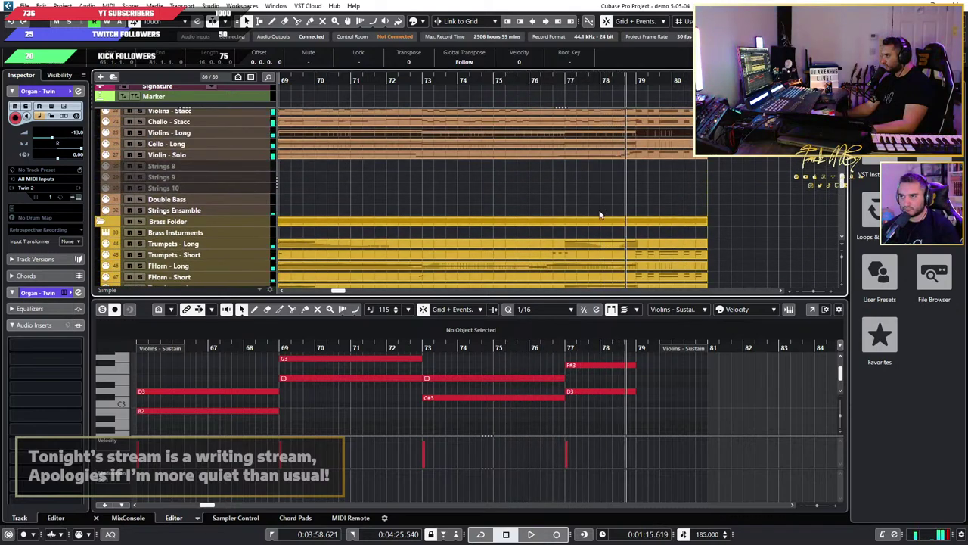
Step: Replay the approach to bar 77 from bar 76, and look over the guitar, bass, drum and string tracks there
scroll(575, 223, up, 3)
scroll(561, 143, up, 3)
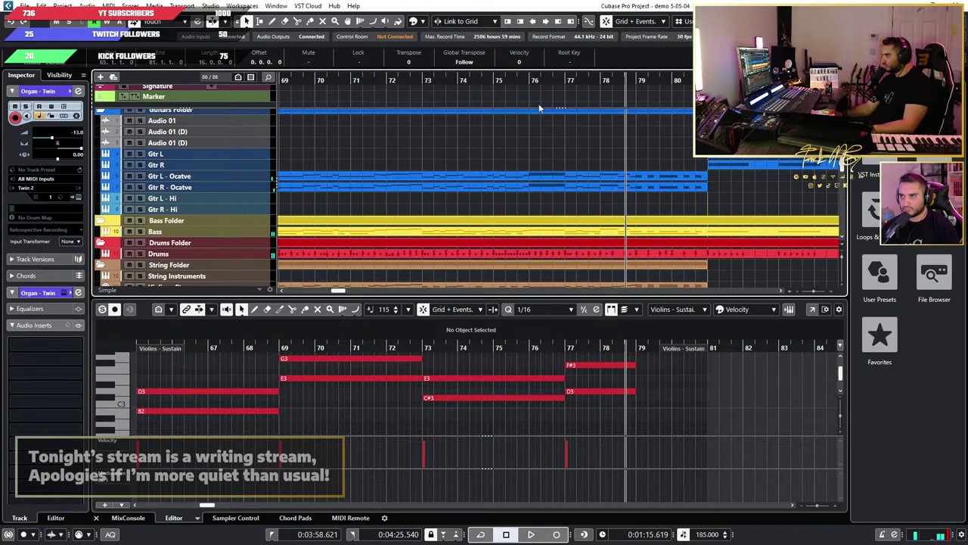
click(532, 81)
key(space)
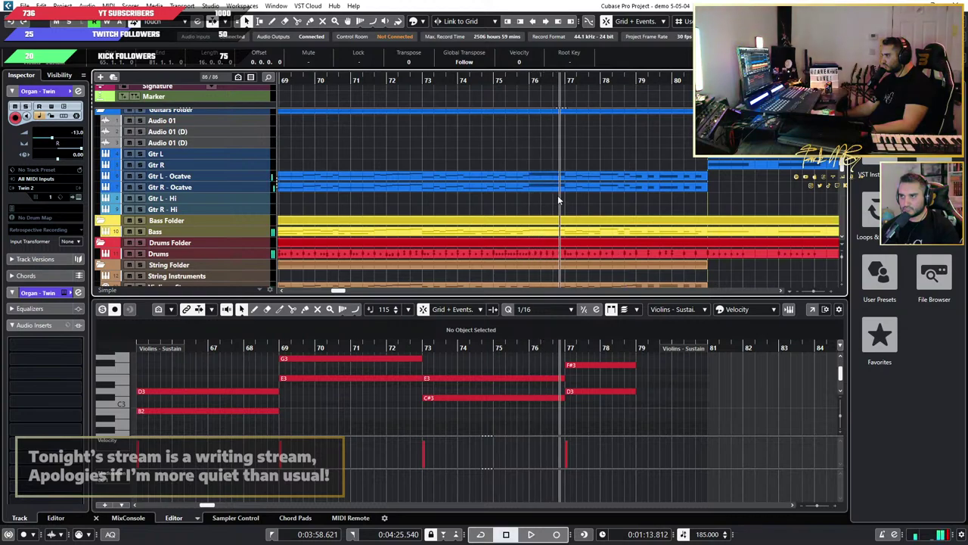
scroll(558, 195, down, 4)
scroll(558, 195, up, 2)
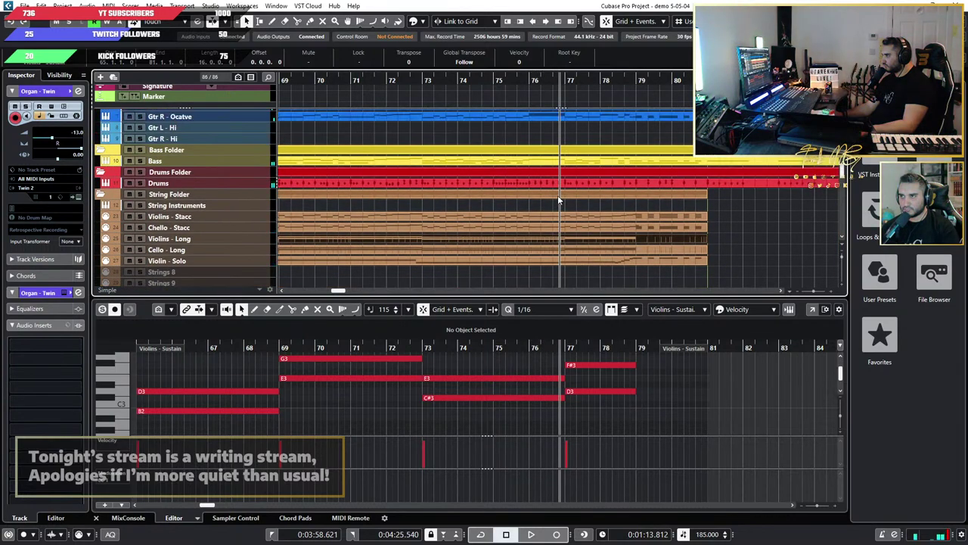
scroll(558, 195, down, 3)
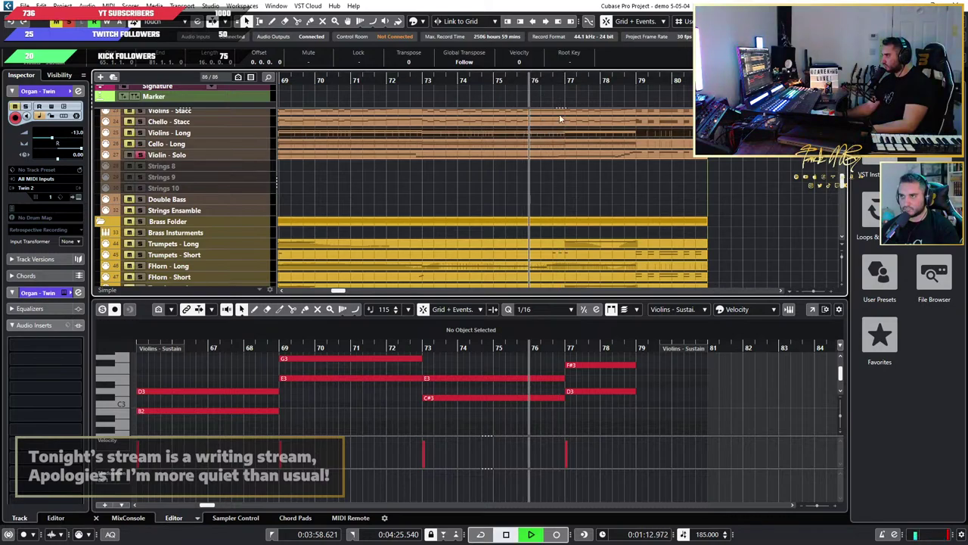
Step: Open the Violin - Solo part and listen to its soloed line from around bar 73 to examine the long notes
click(547, 157)
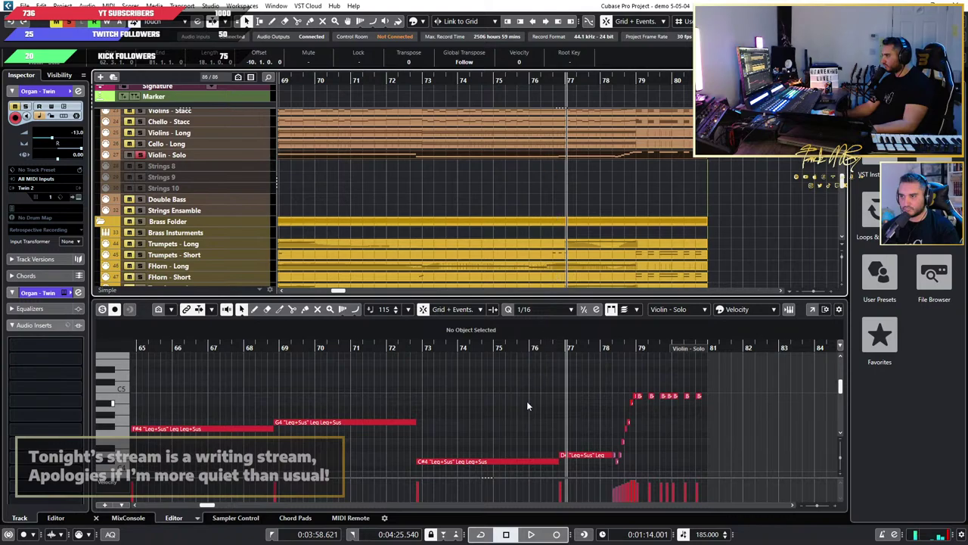
scroll(530, 401, up, 4)
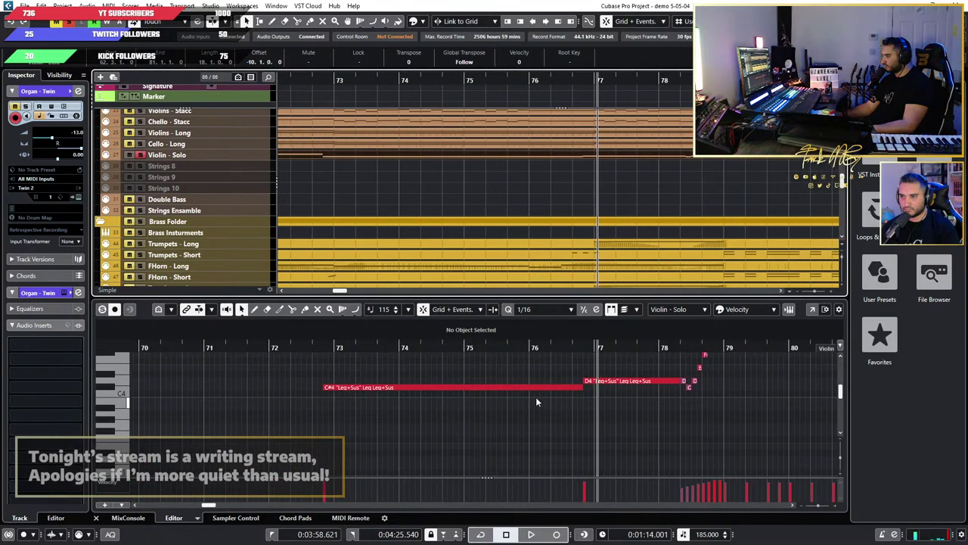
scroll(533, 394, down, 2)
click(352, 351)
key(space)
scroll(565, 389, up, 2)
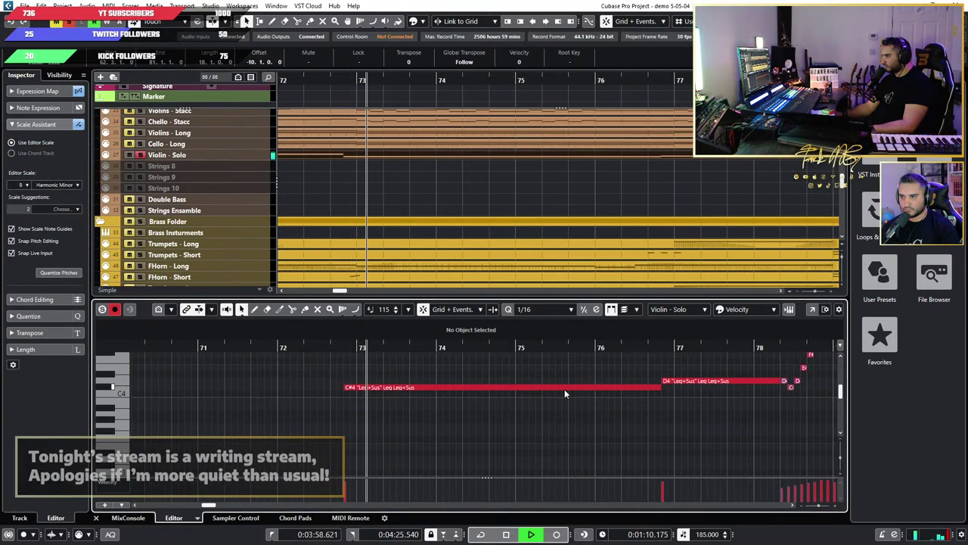
scroll(640, 260, up, 2)
scroll(640, 260, right, 2)
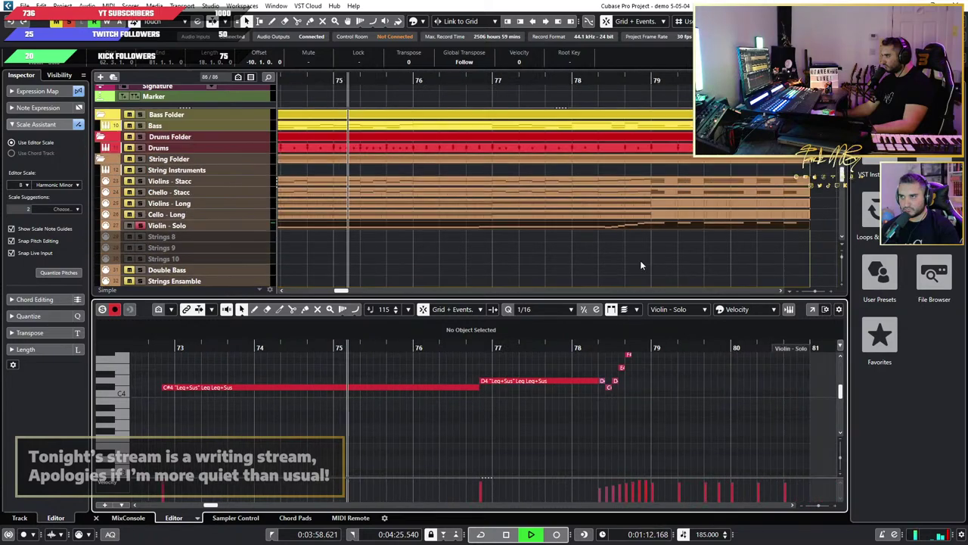
key(space)
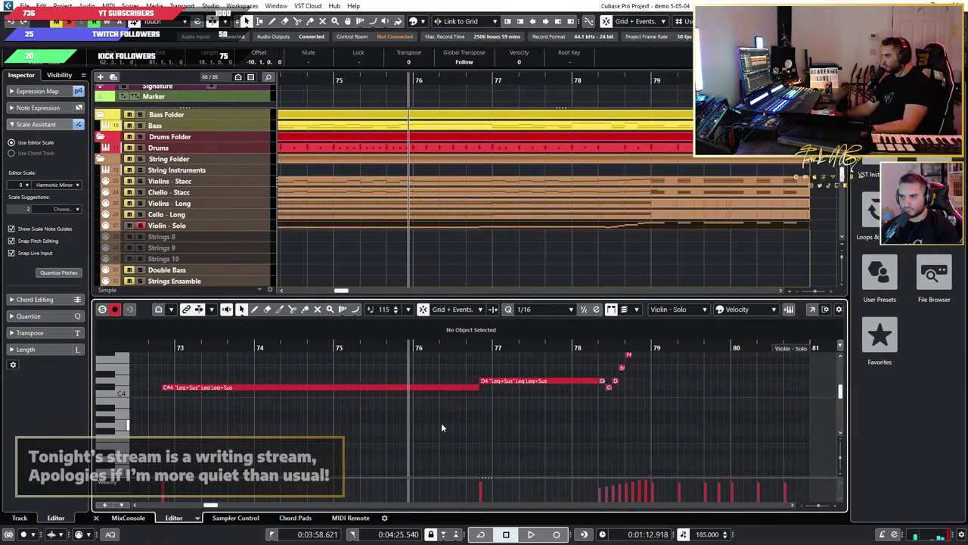
Step: In the Violin - Solo part, start the D4 note at bar 77 and shorten the preceding C#4 to end at bar 76
drag(530, 396, 507, 374)
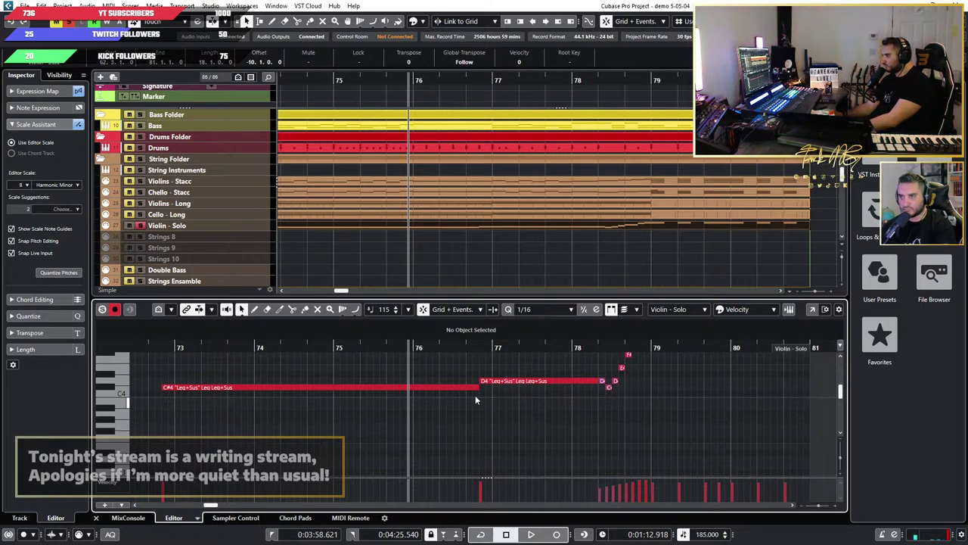
click(482, 382)
drag(482, 382, 413, 387)
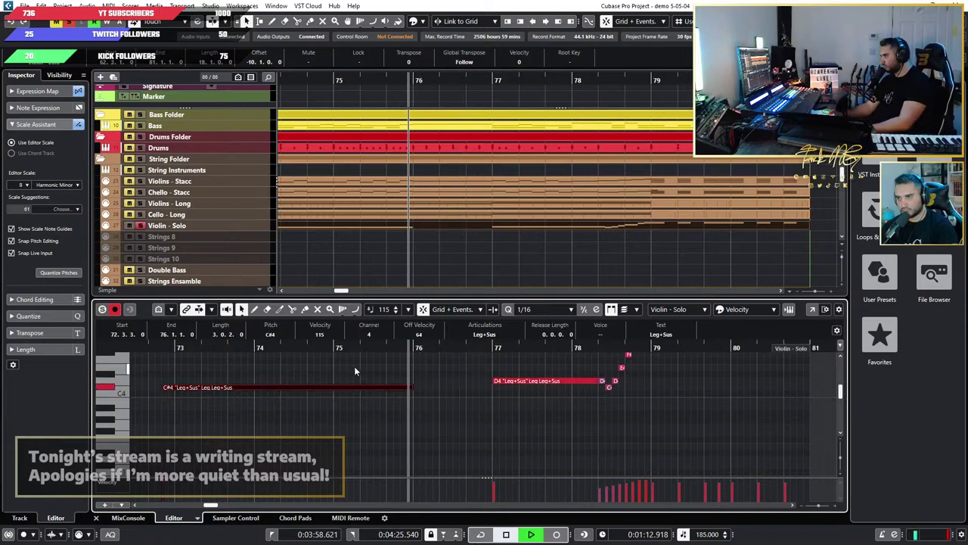
key(space)
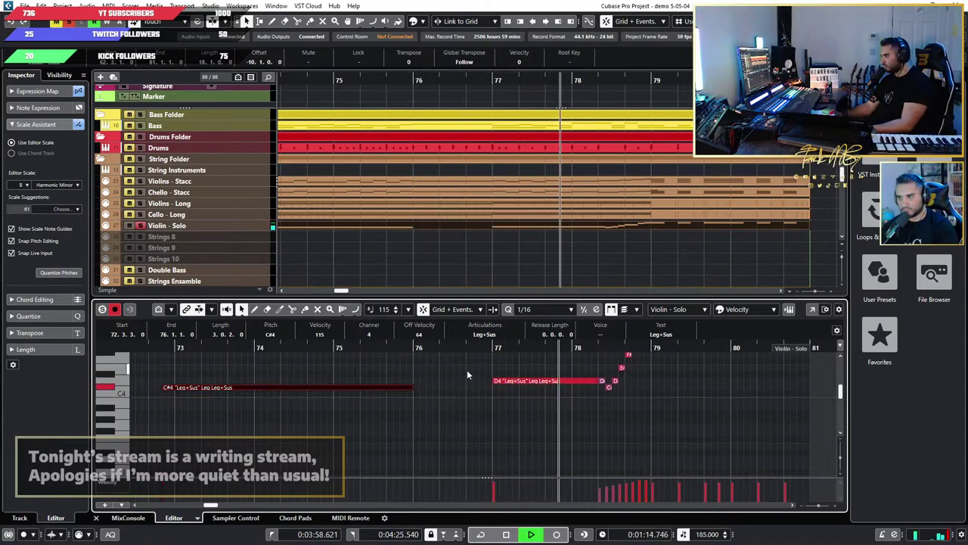
key(space)
key(space)
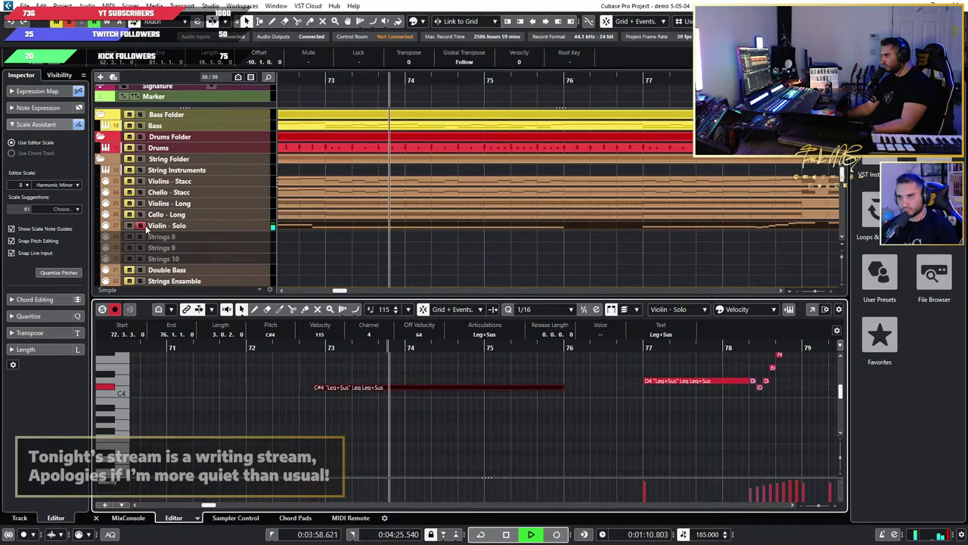
Step: Unsolo the Violin - Solo track, shorten its D4 at bar 77 to end at bar 78, and play through to bar 81
click(141, 226)
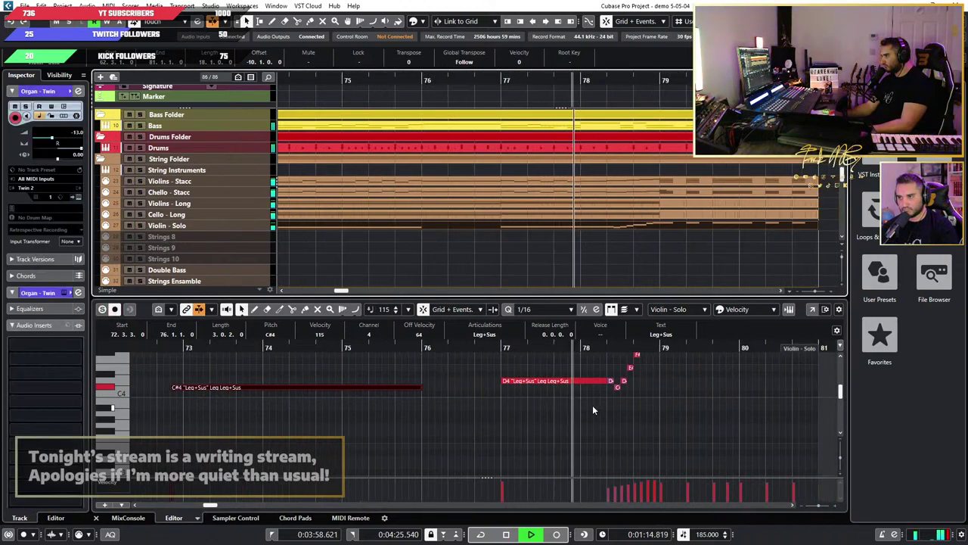
key(space)
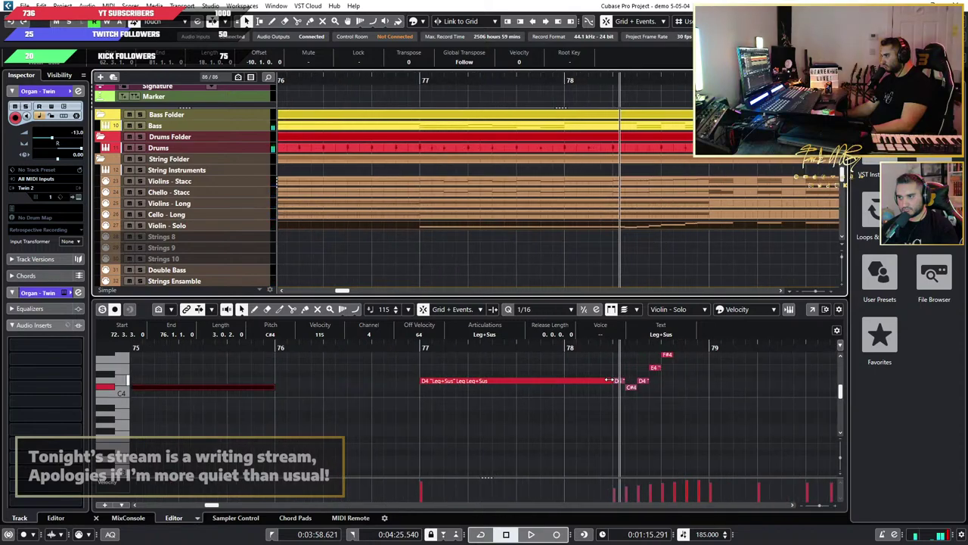
drag(616, 381, 561, 378)
key(space)
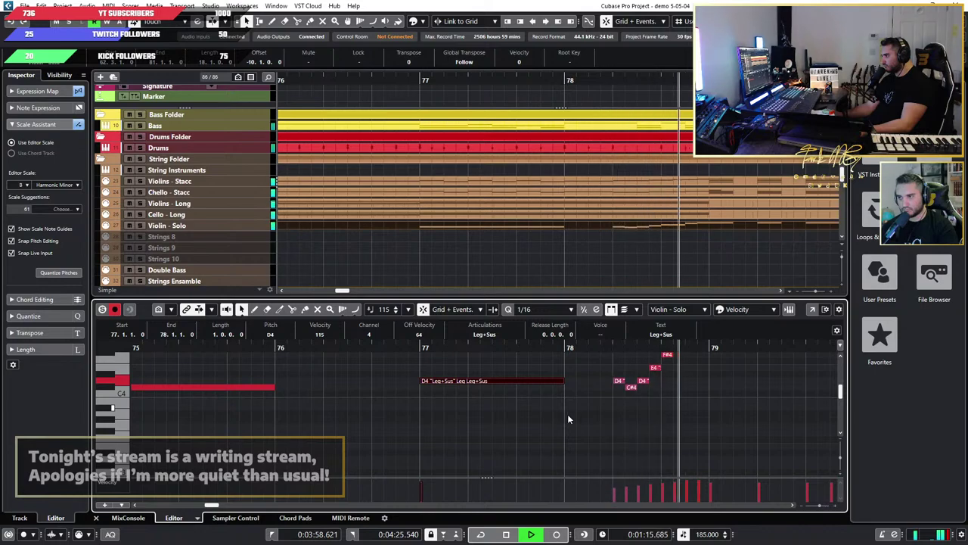
scroll(607, 413, down, 3)
scroll(607, 412, down, 3)
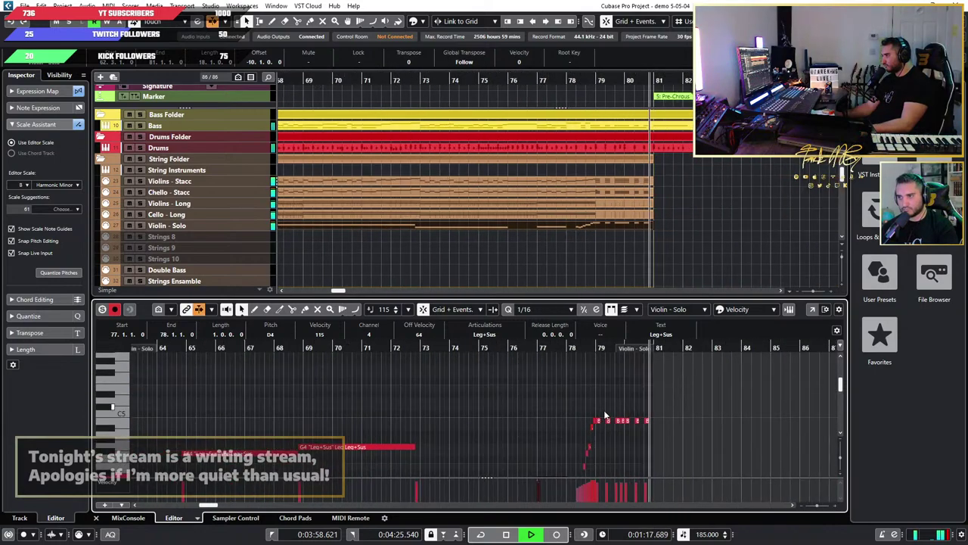
key(space)
Step: Solo the brass and bass tracks, and play Verse 1.5 from bar 65 while looking over the brass parts
scroll(408, 397, down, 3)
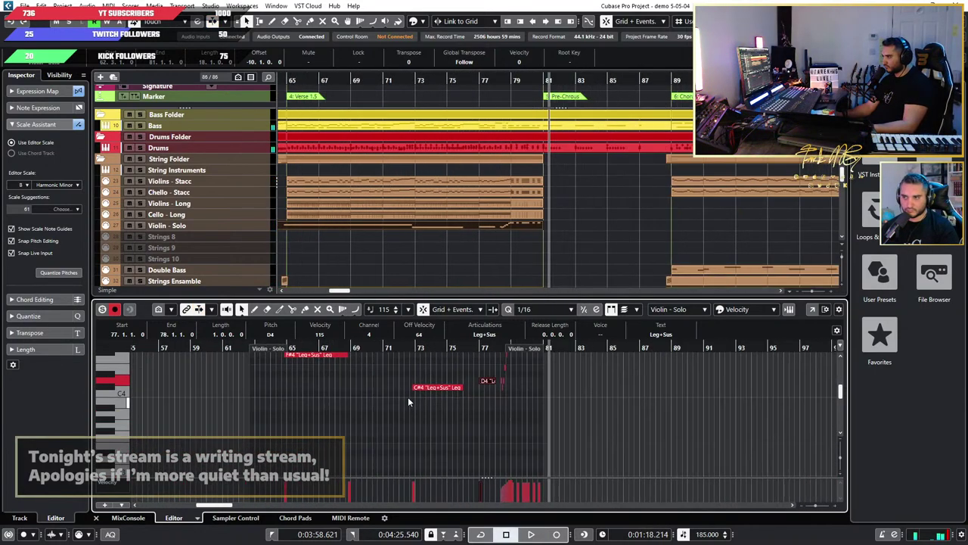
scroll(484, 229, down, 3)
scroll(469, 228, left, 1)
scroll(472, 227, down, 2)
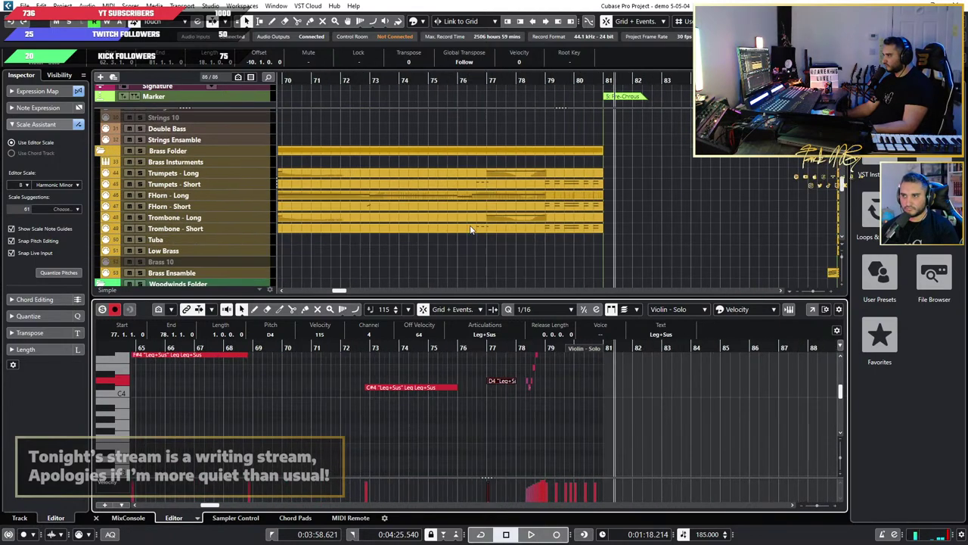
scroll(476, 225, right, 1)
scroll(508, 220, left, 2)
scroll(538, 216, up, 2)
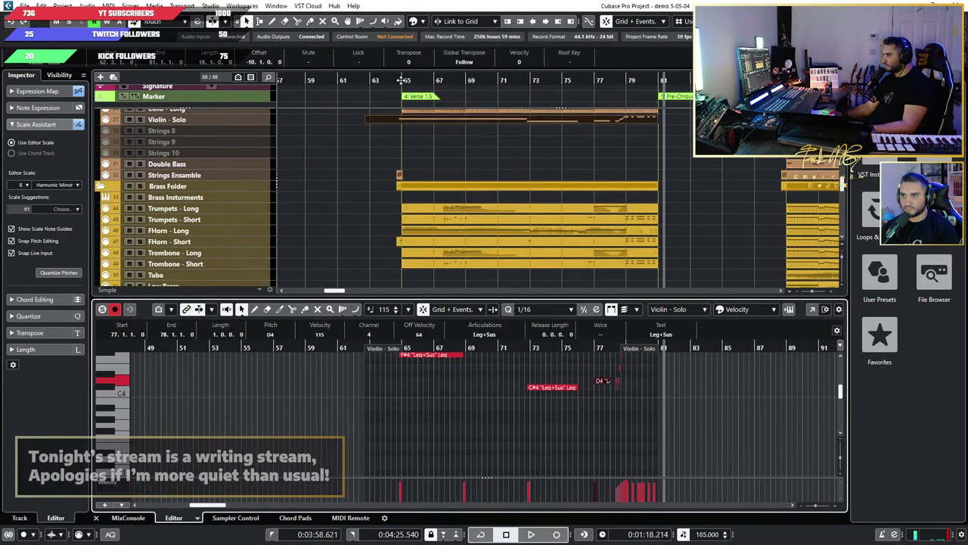
click(401, 79)
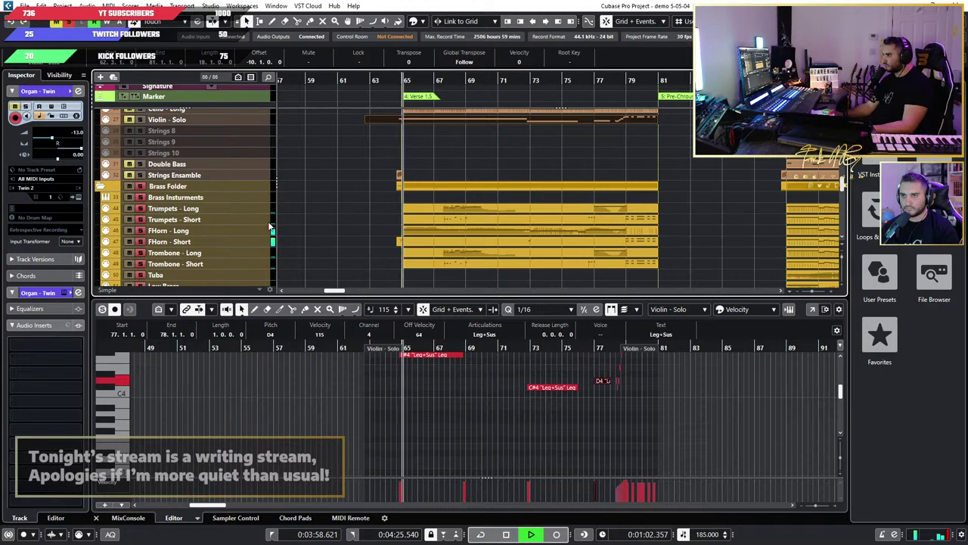
scroll(439, 226, up, 3)
scroll(469, 235, down, 3)
scroll(500, 243, up, 2)
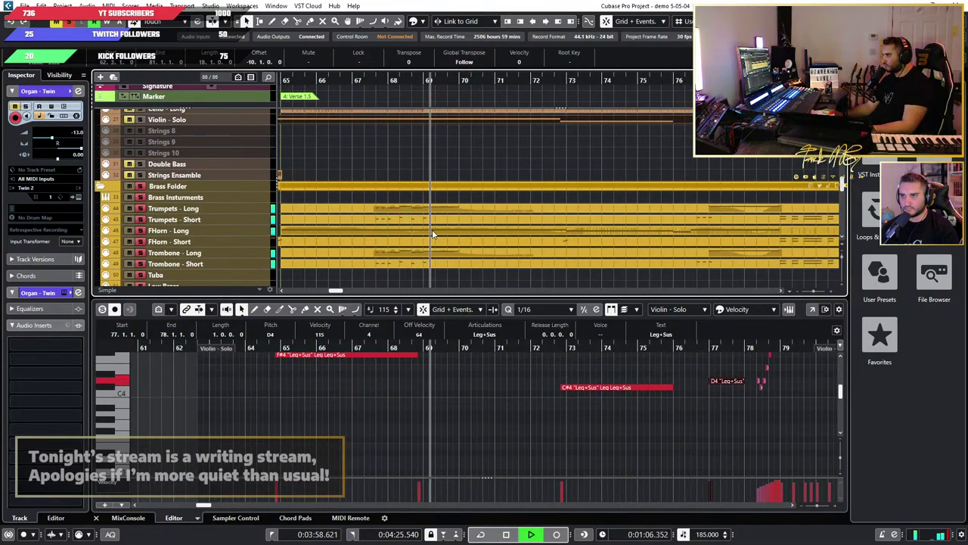
key(g)
scroll(208, 190, up, 3)
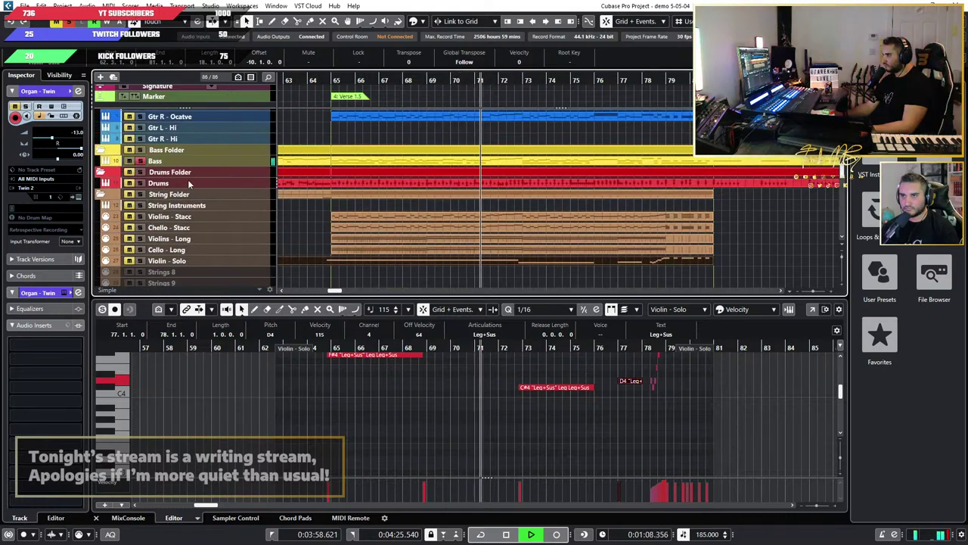
scroll(197, 185, down, 3)
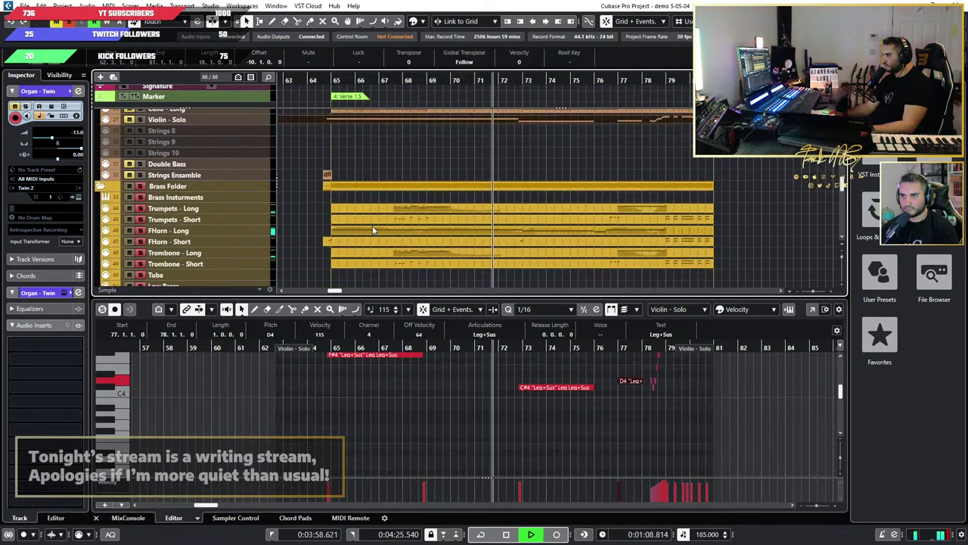
Step: Replay the soloed brass from just before Verse 1.5 into the passage leading to bar 77
click(312, 84)
key(h)
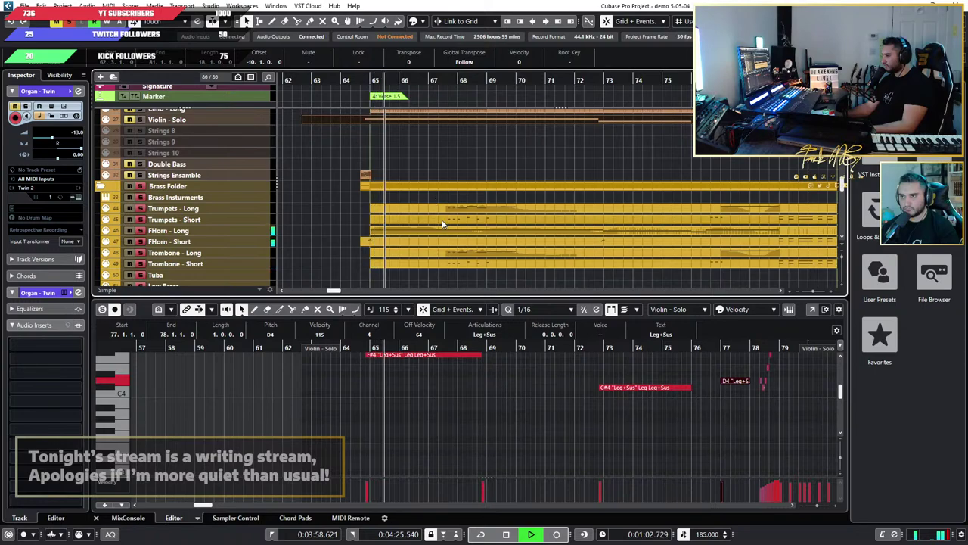
key(g)
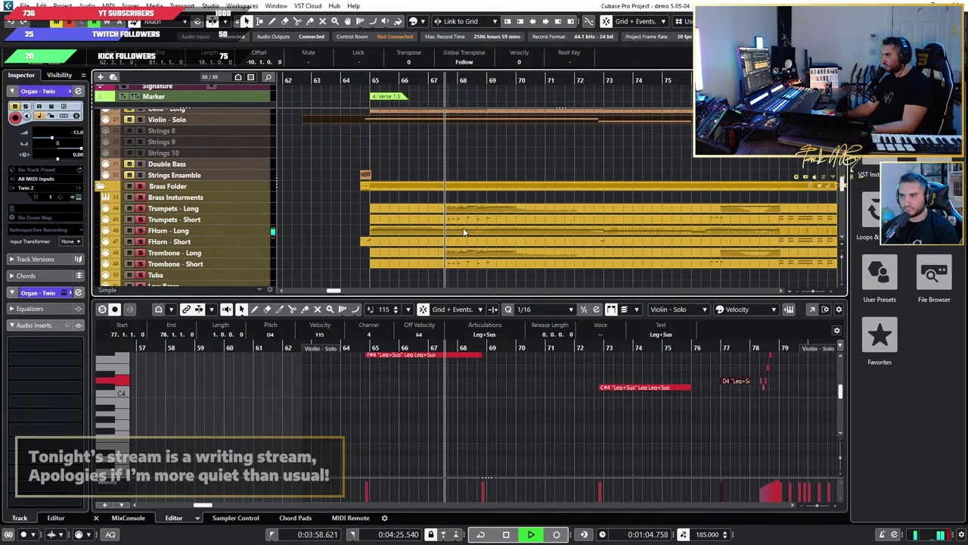
key(h)
key(g)
scroll(484, 239, right, 3)
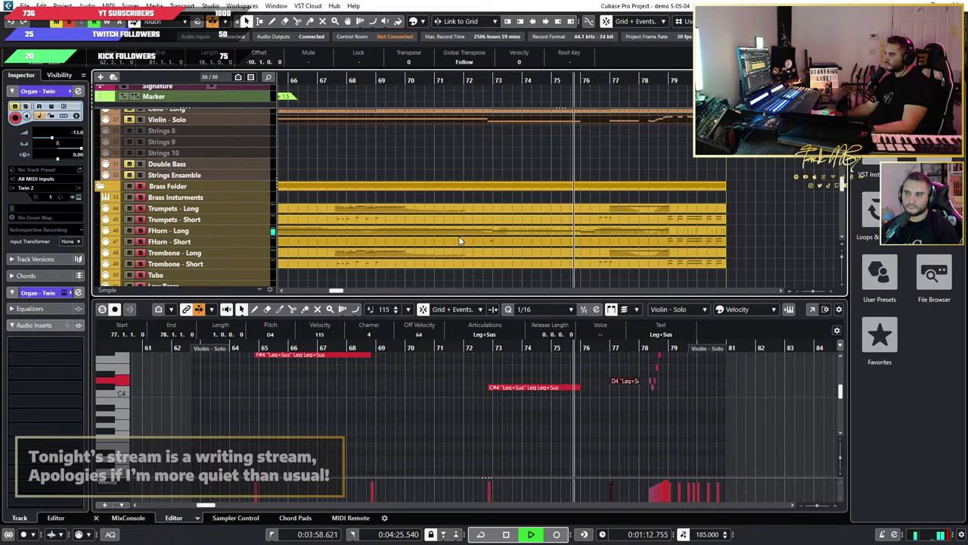
key(space)
Step: Open the FHorn - Long part in the editor, solo only that track, and play it from before bar 73 to bar 76
click(596, 232)
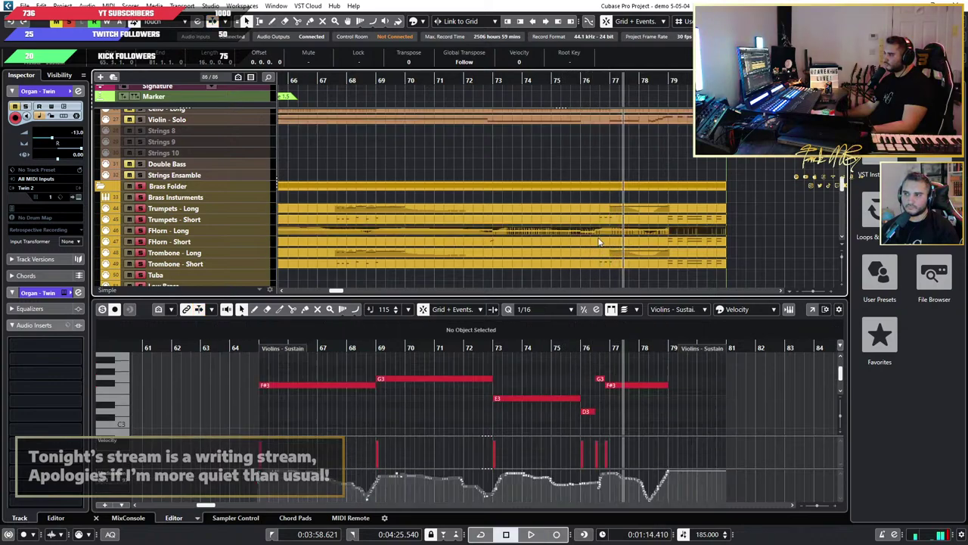
scroll(598, 409, up, 1)
scroll(596, 409, up, 2)
key(space)
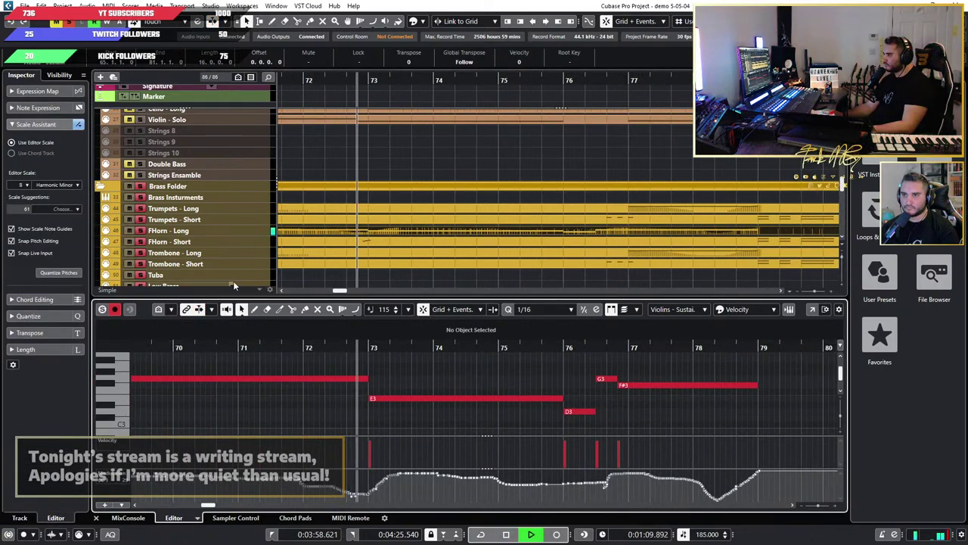
click(141, 231)
ctrl+click(140, 230)
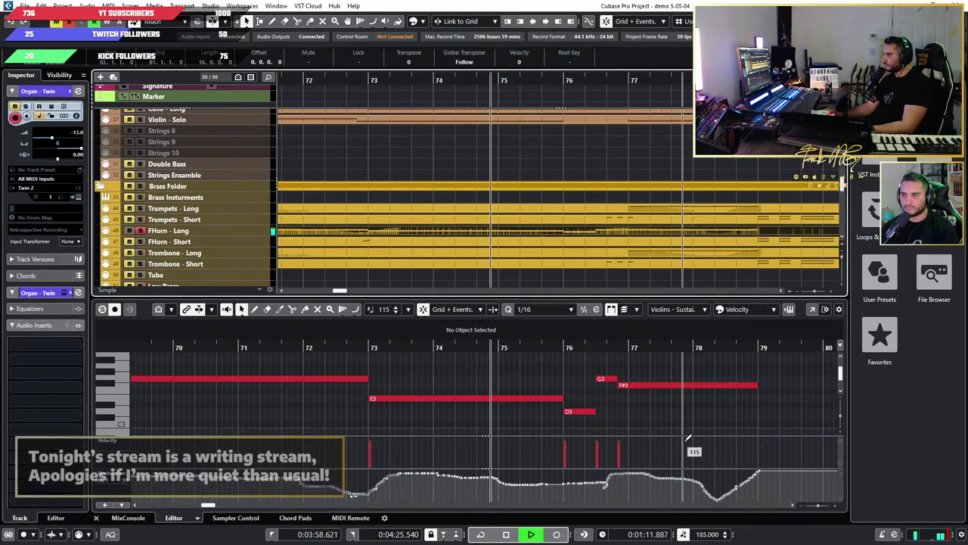
key(space)
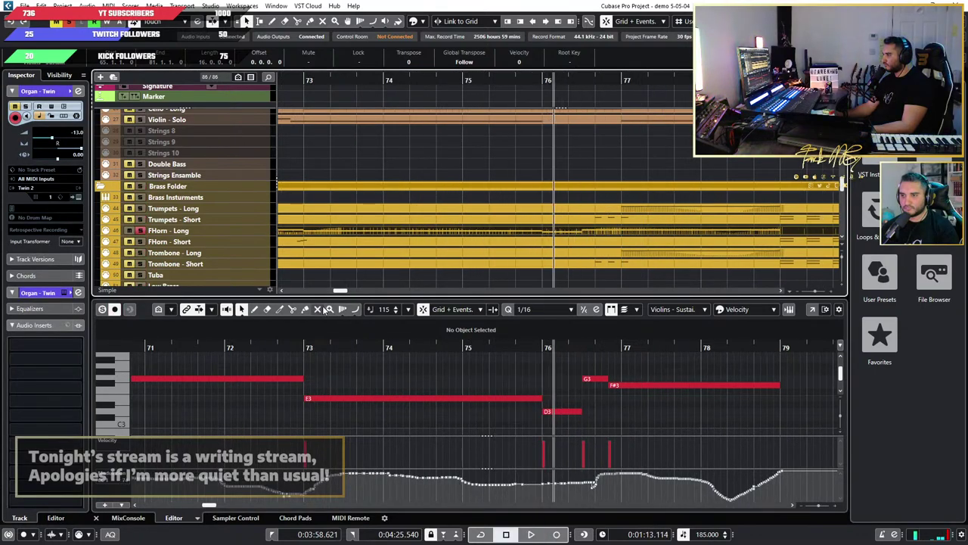
Step: Try splitting the E3 note at bar 75 in the FHorn - Long part, audition it, and undo the split
click(255, 309)
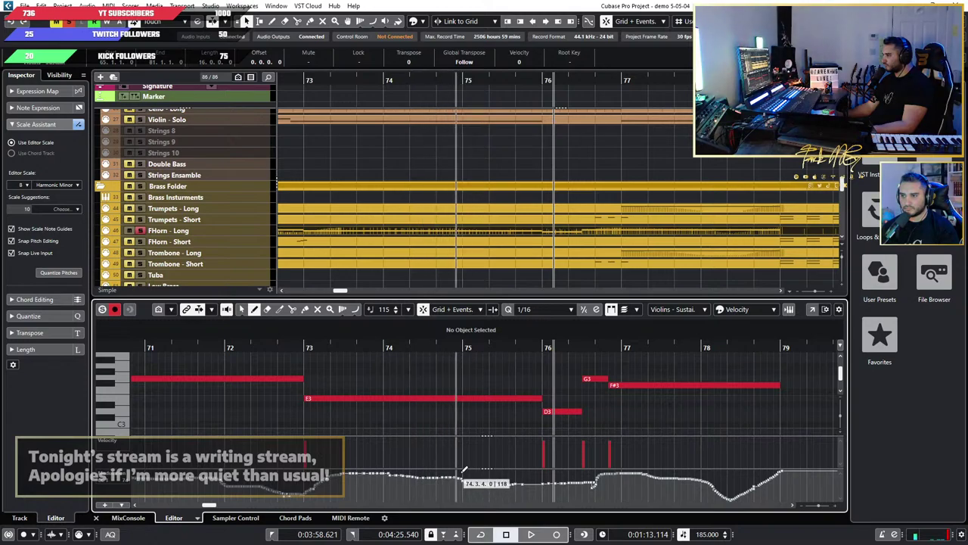
key(3)
click(462, 394)
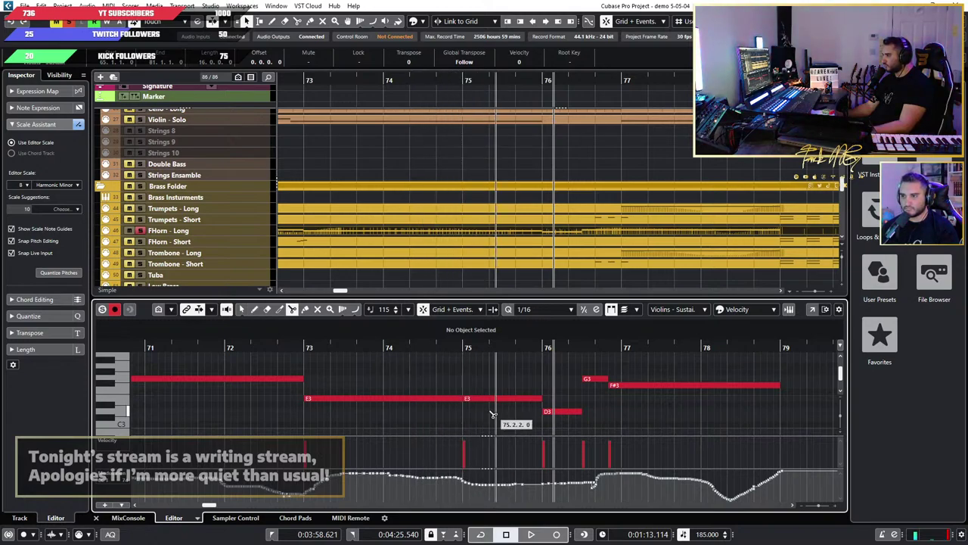
key(1)
key(space)
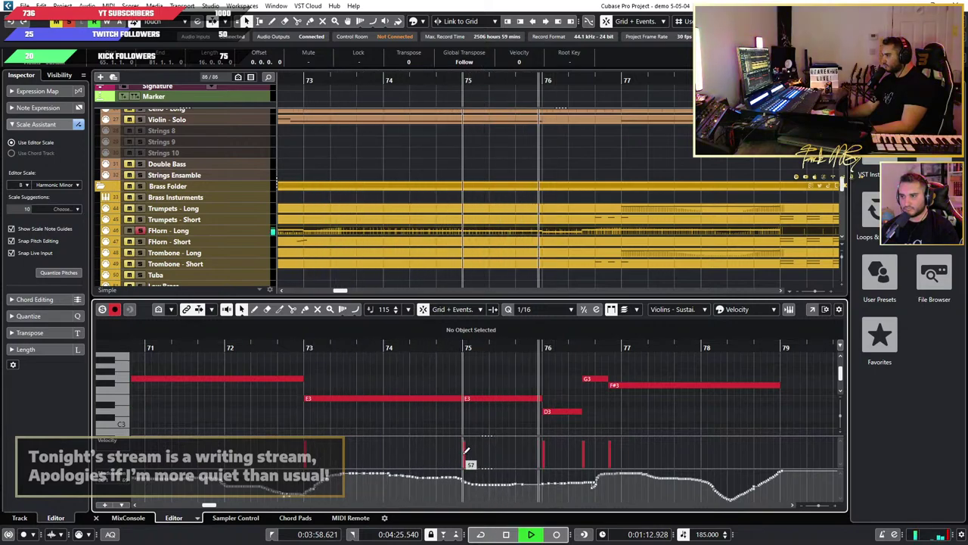
key(space)
key(ctrl+z)
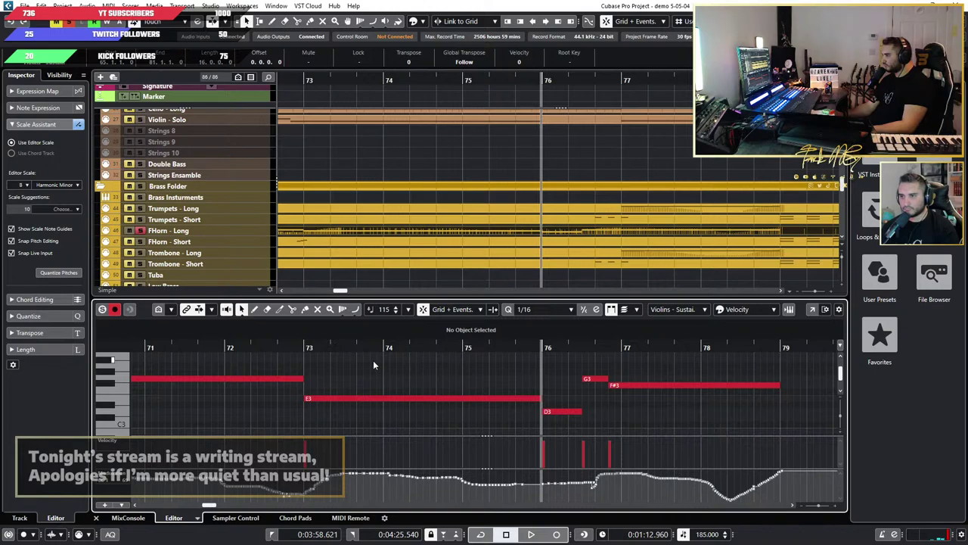
Step: Draw a flatter modulation curve from bar 75 to past the middle of bar 76, and play it from bar 73 to bar 77
click(254, 309)
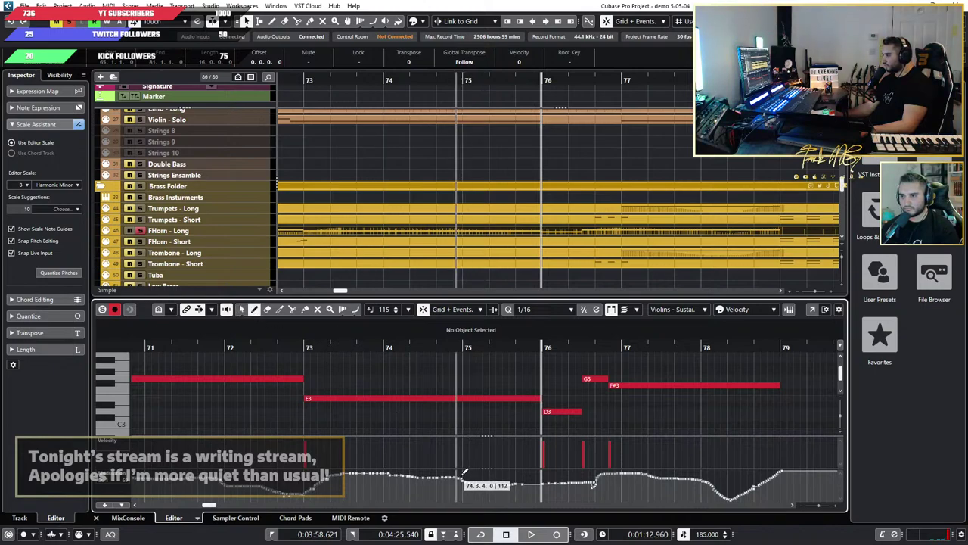
drag(466, 477, 604, 477)
click(304, 345)
key(space)
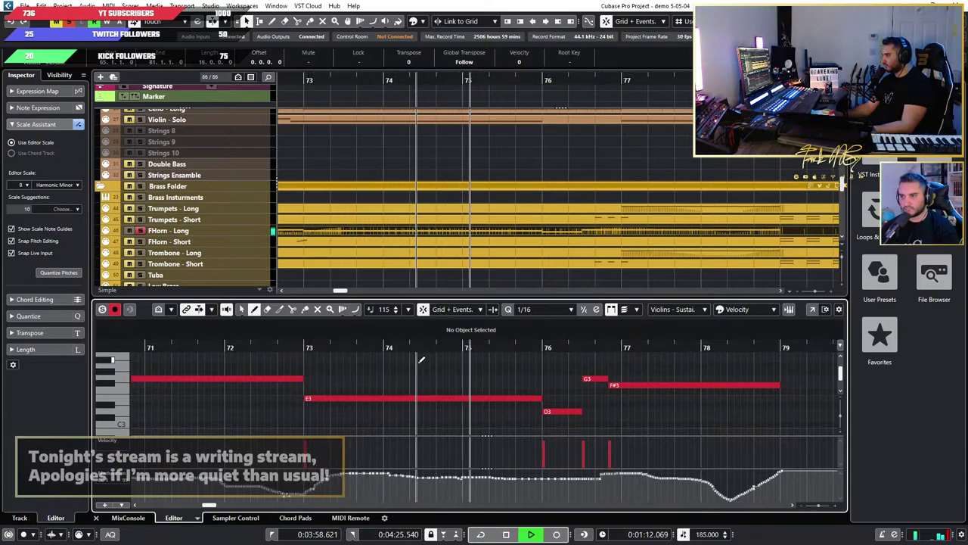
key(space)
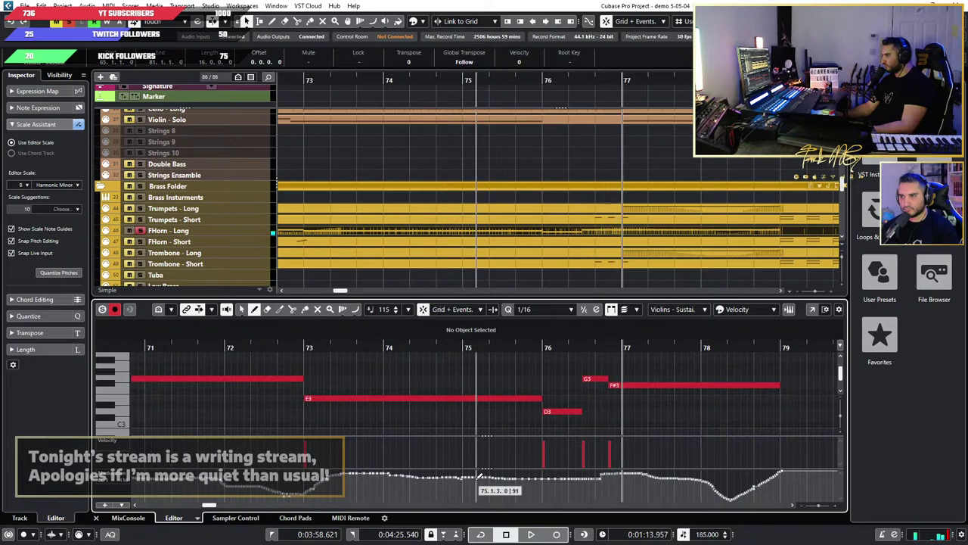
Step: Redraw the modulation between bars 75 and 76 as a gentle dip, and audition the result from bar 73
drag(469, 475, 546, 476)
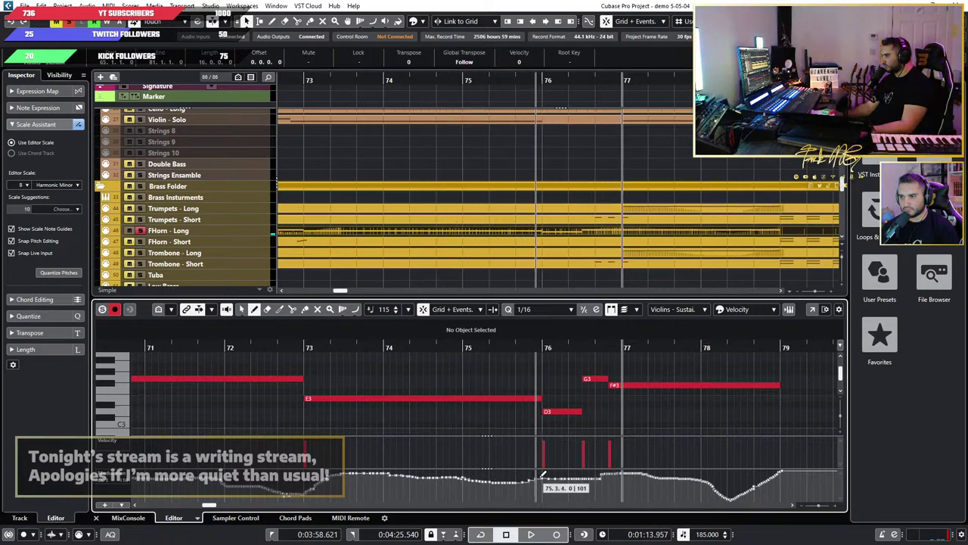
click(325, 346)
key(space)
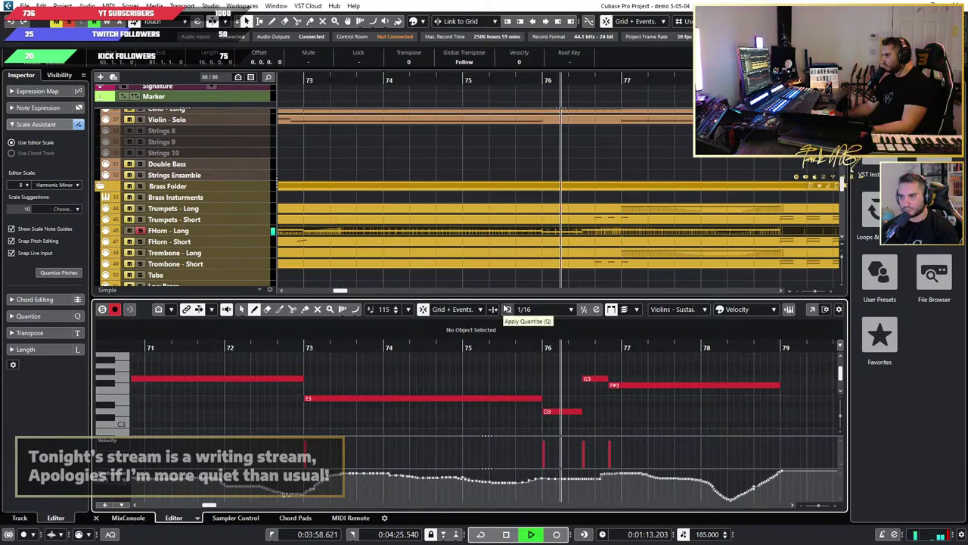
key(space)
Step: Enlarge the note editor and its Modulation lane, keeping the Velocity lane narrow
drag(512, 296, 512, 127)
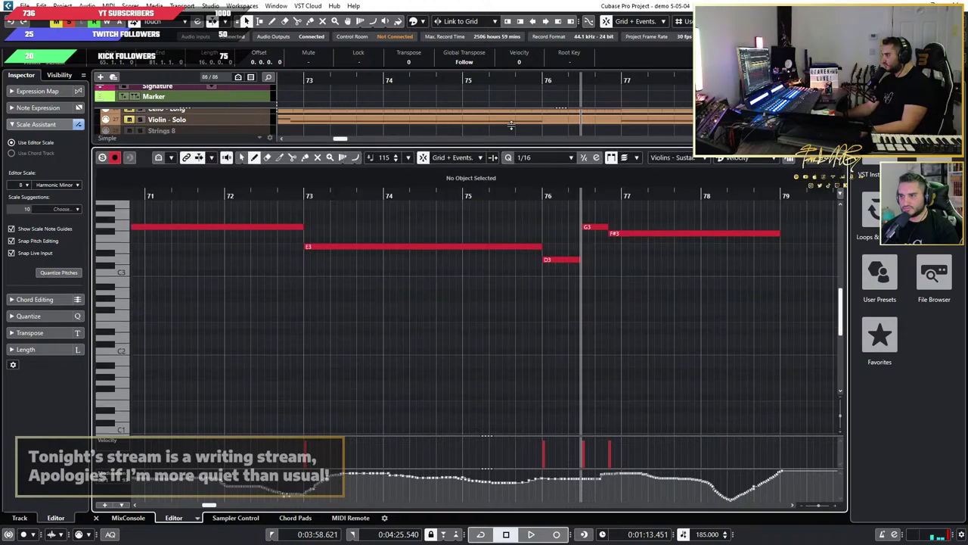
drag(487, 436, 487, 292)
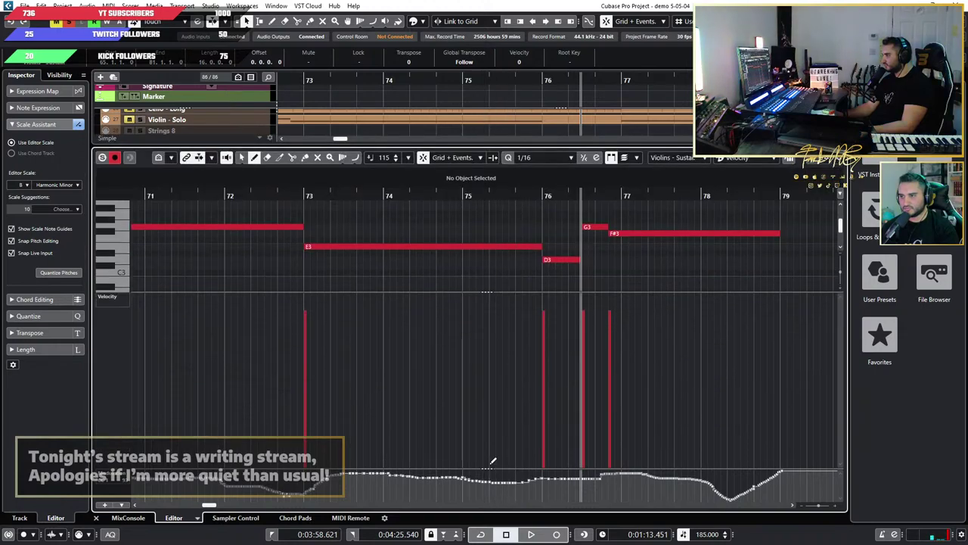
drag(490, 468, 489, 428)
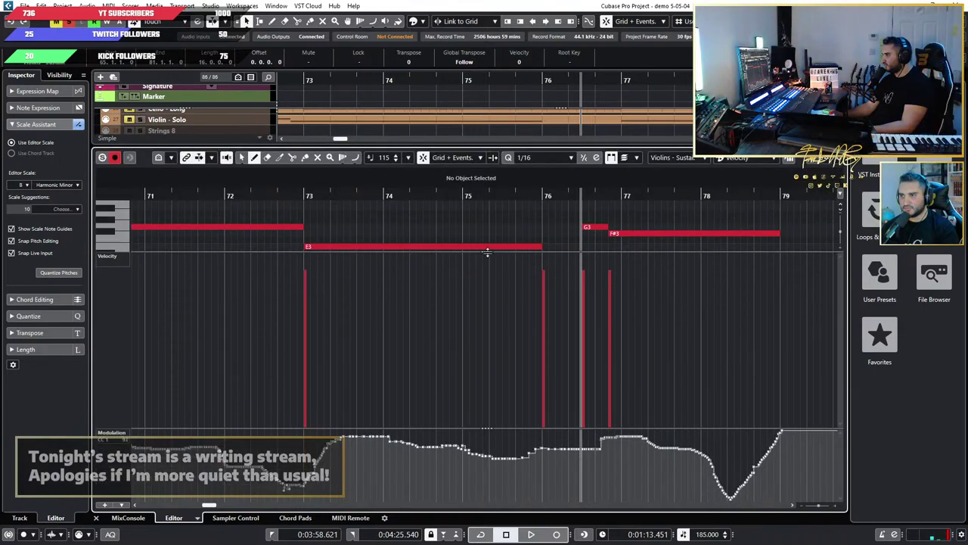
drag(488, 251, 488, 402)
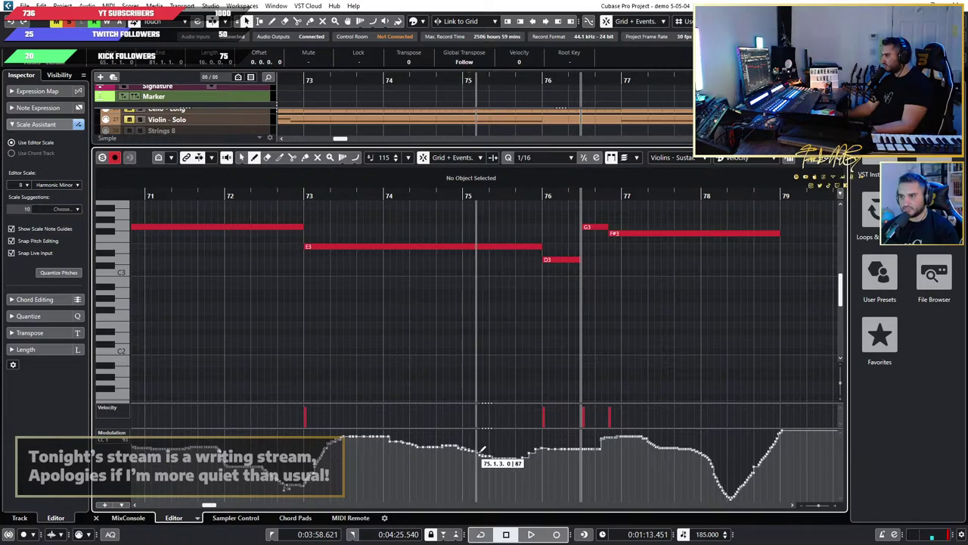
Step: Raise the modulation dip between bars 75 and 76 to a shallower curve, and play the horn line from bar 73
drag(499, 452, 539, 448)
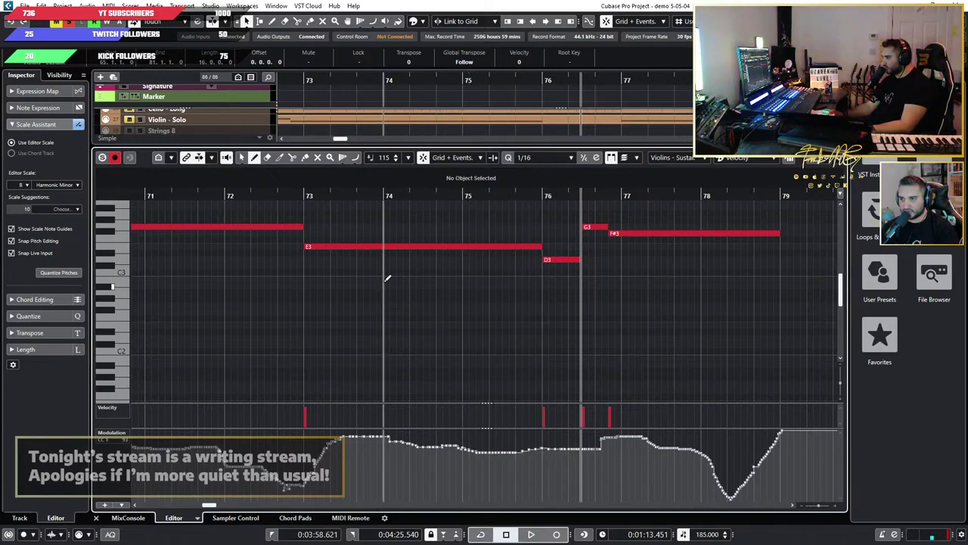
click(311, 195)
key(space)
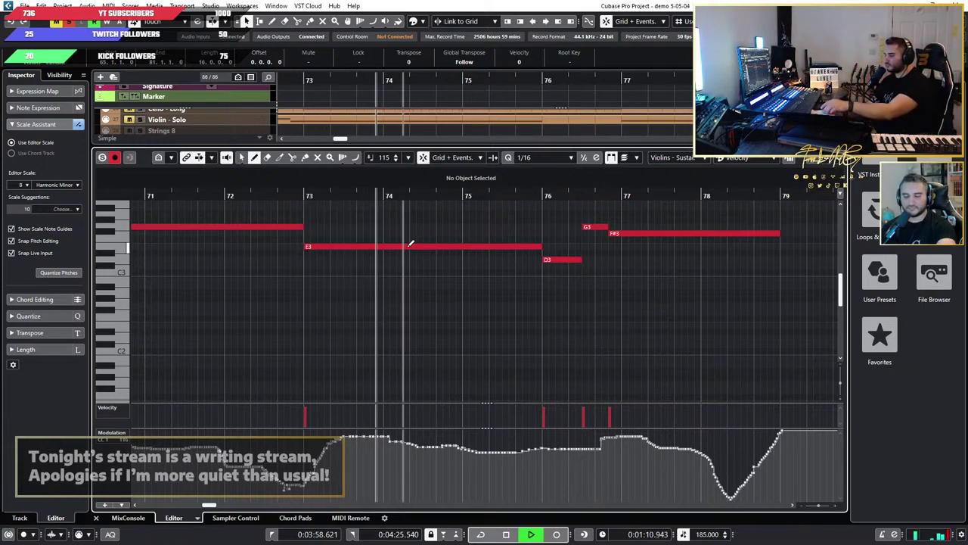
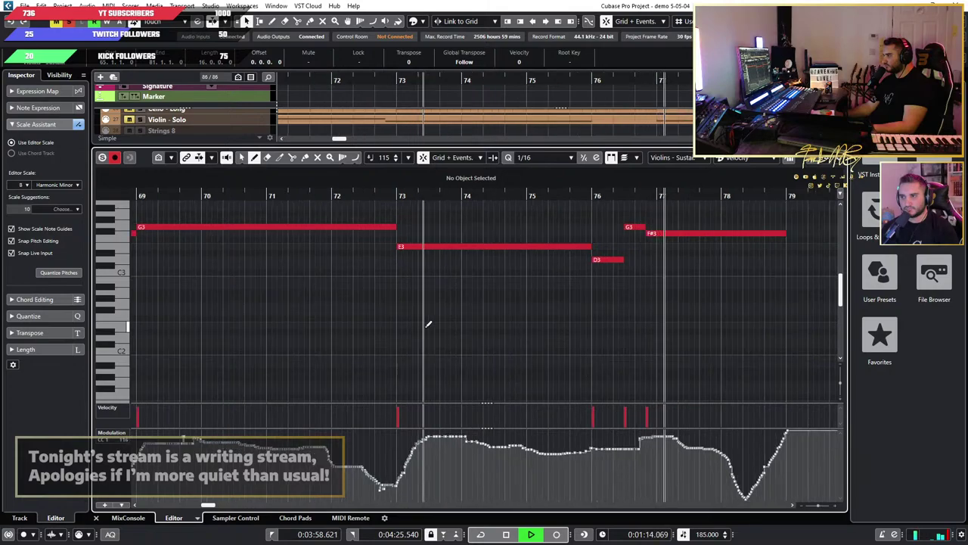
key(space)
Step: Move the boundary between the horn's G3 and F#3 notes to 76.3.4, lengthening the G3, and play back the line
scroll(601, 433, up, 5)
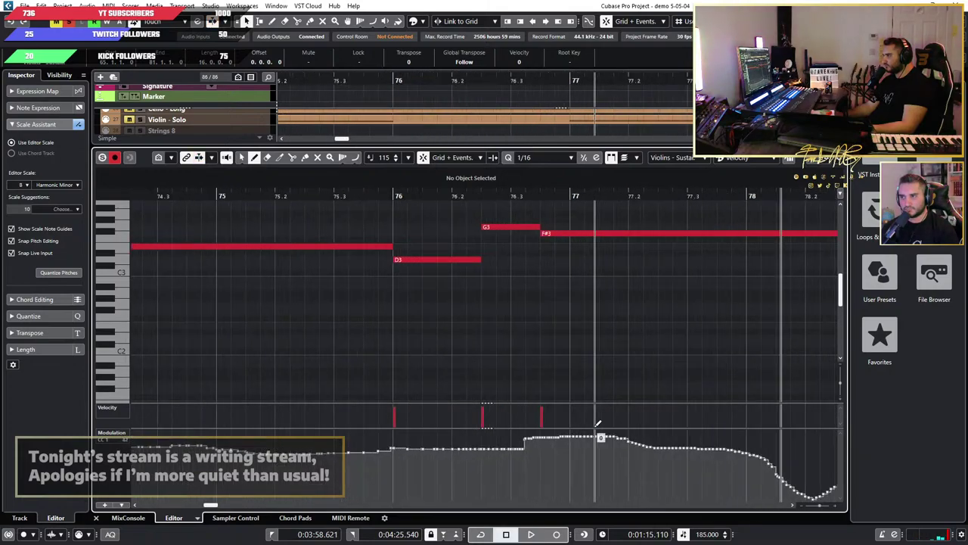
key(1)
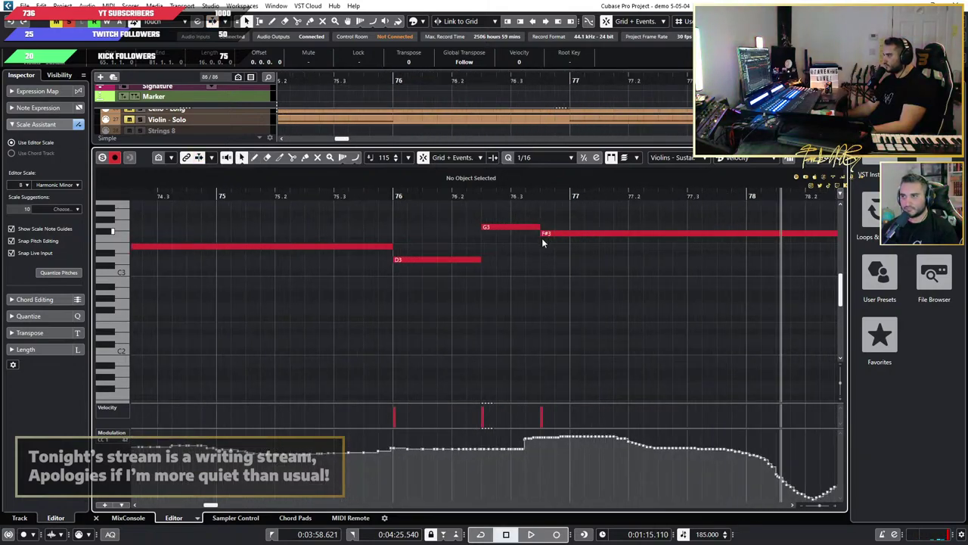
mouse_move(542, 238)
mouse_down()
mouse_move(556, 235)
mouse_move(549, 230)
mouse_up()
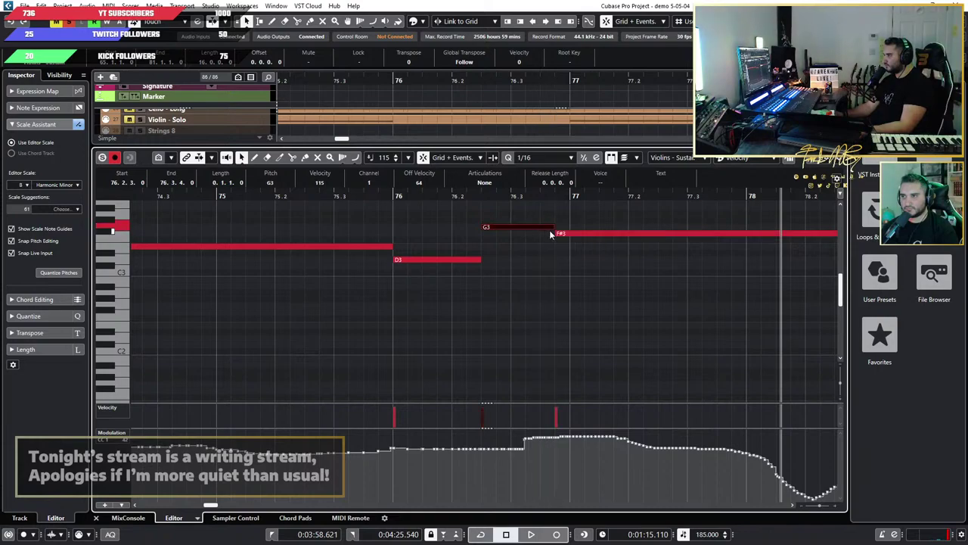
scroll(256, 244, down, 4)
click(169, 199)
key(space)
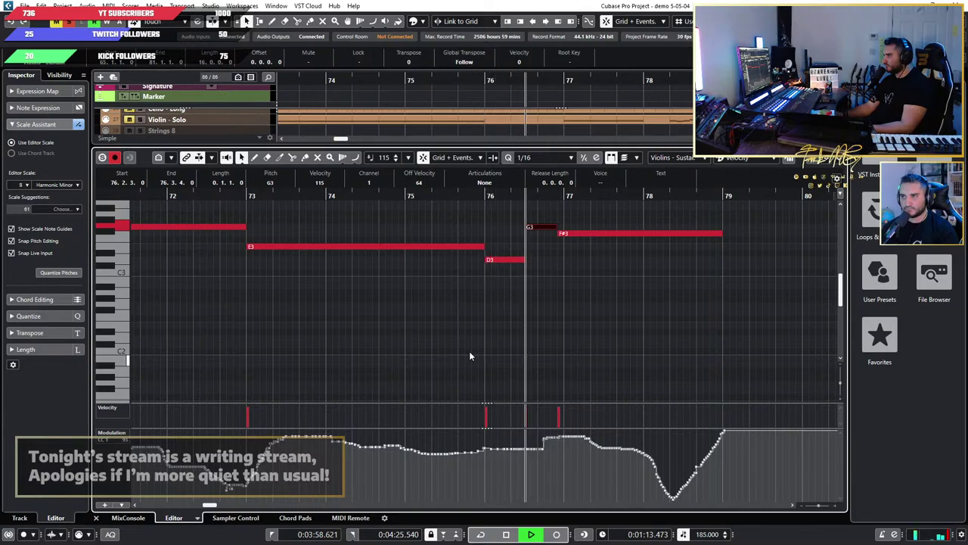
Step: Replay the soloed horn line from bar 71 until past bar 79
scroll(470, 351, down, 2)
click(209, 196)
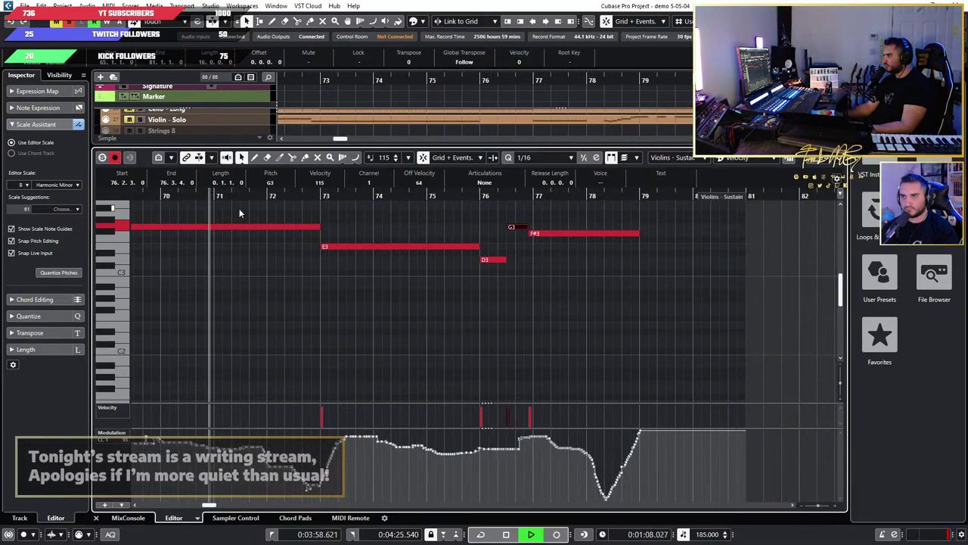
scroll(629, 342, right, 3)
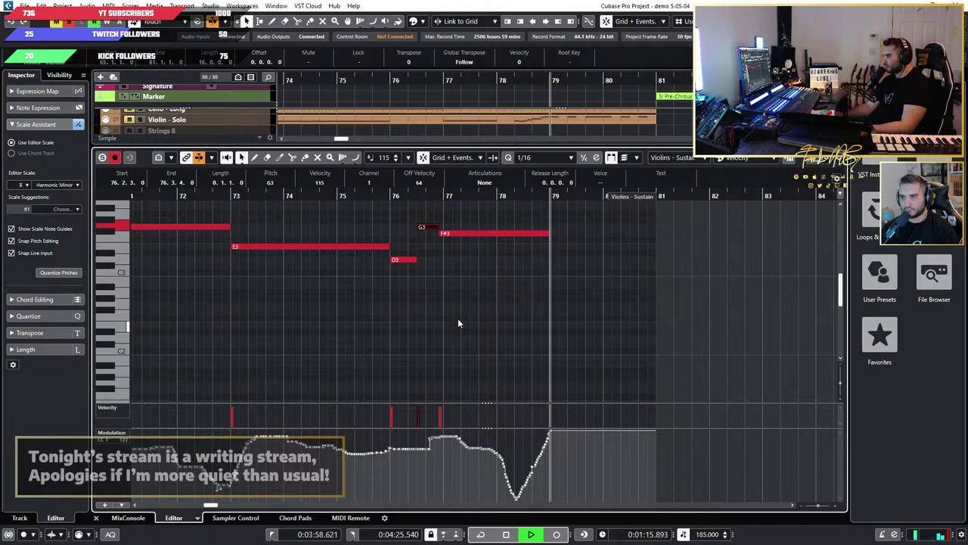
key(space)
Step: Shrink the note editor to show more tracks, and look over the Tuba, FHorn - Short and other brass tracks
drag(463, 145, 458, 446)
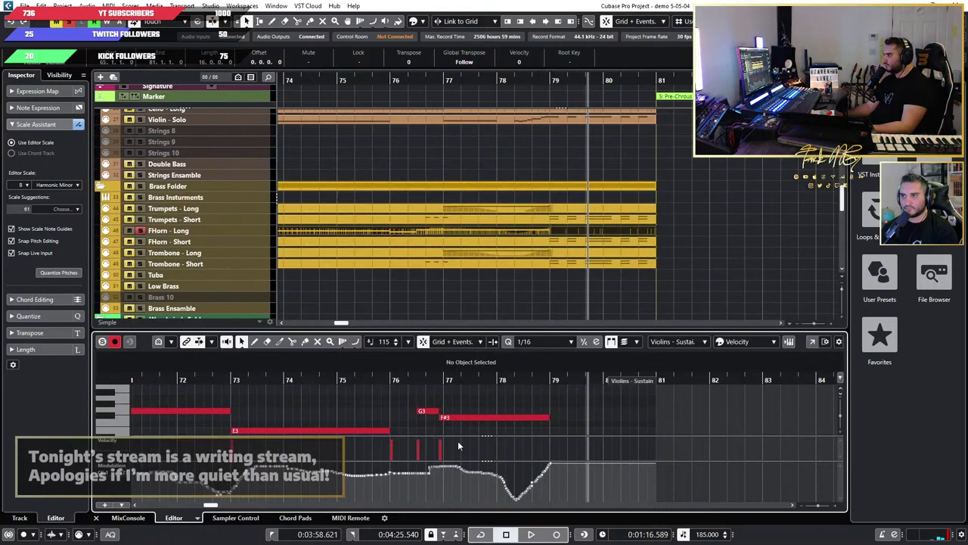
scroll(196, 233, down, 2)
click(240, 192)
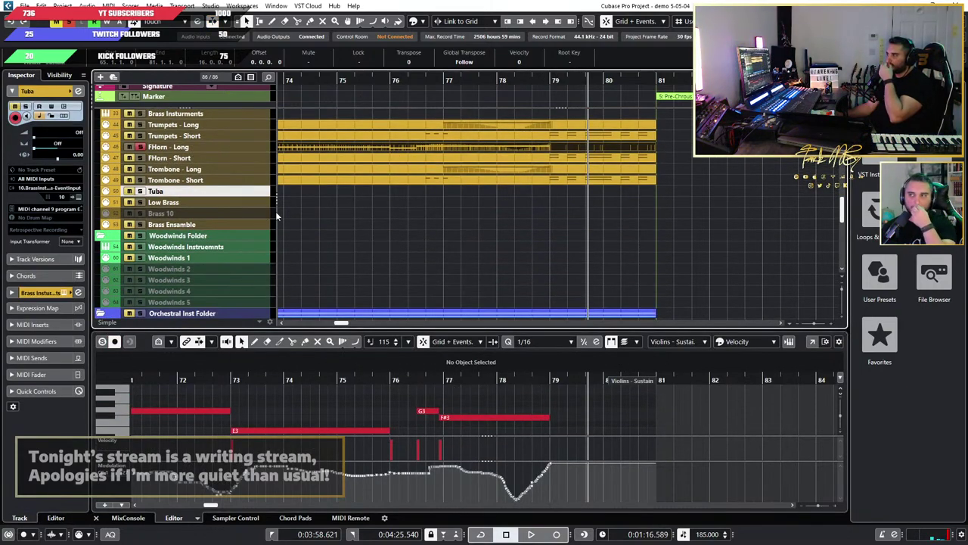
scroll(276, 212, up, 2)
click(240, 244)
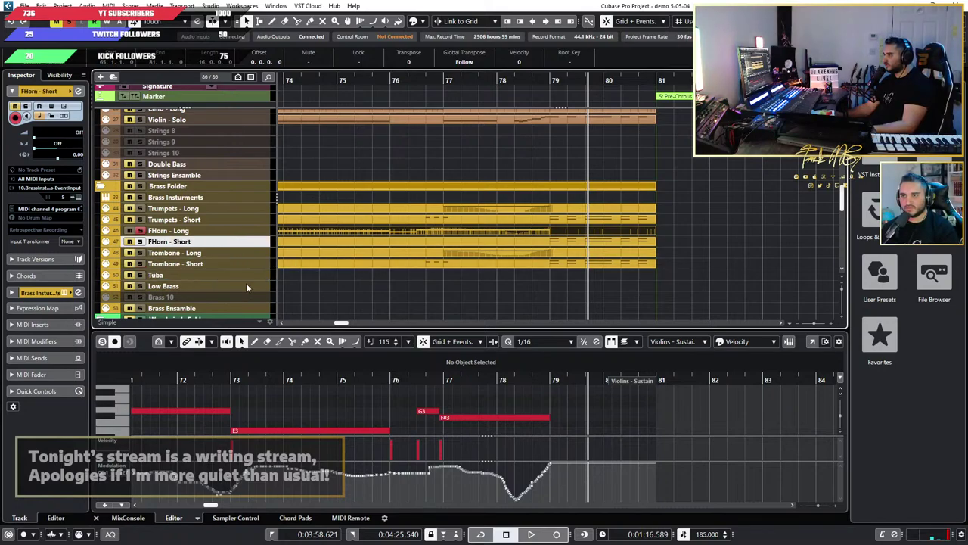
scroll(245, 286, down, 3)
Step: Enable the Brass 10 track and route it from All MIDI Inputs to 10. Brass Insturments - Event Input
click(247, 213)
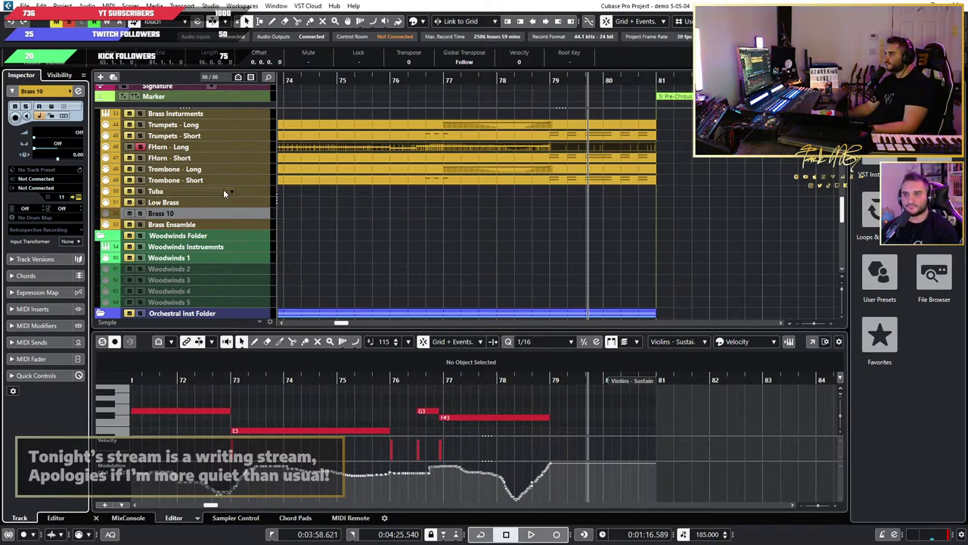
click(37, 188)
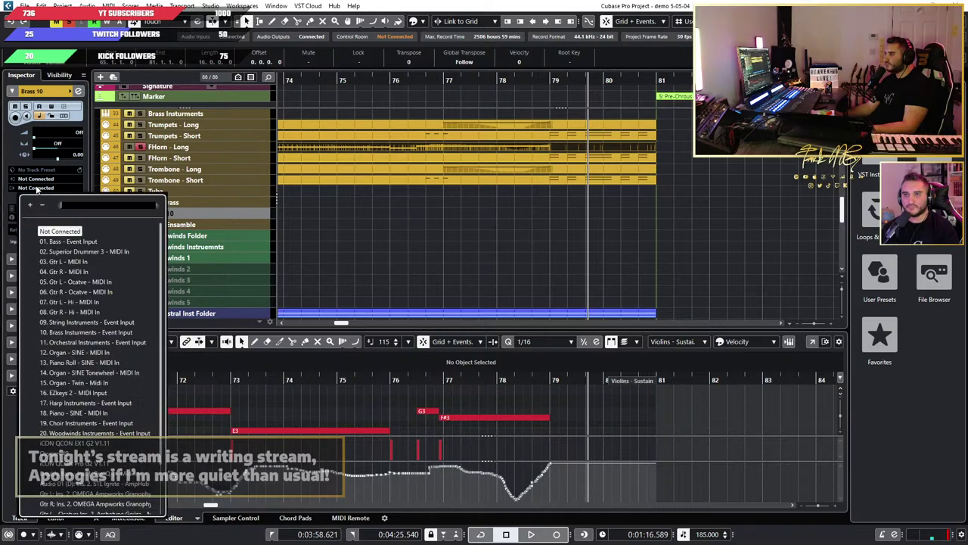
click(443, 265)
click(36, 187)
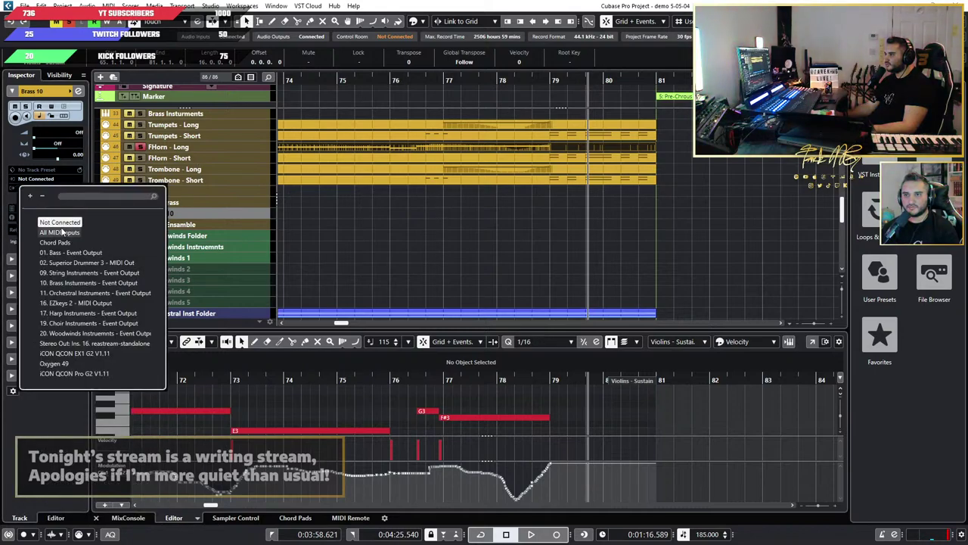
click(62, 232)
right_click(252, 214)
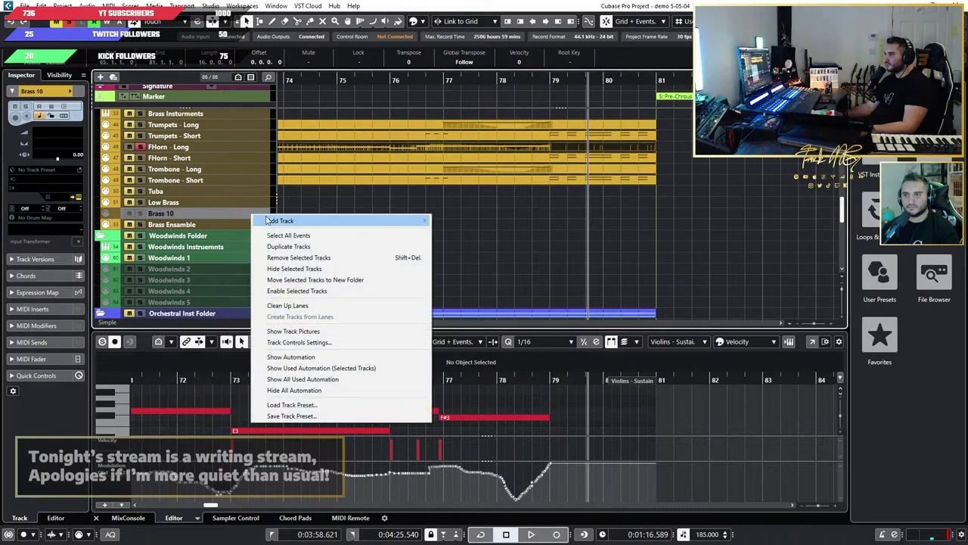
click(331, 290)
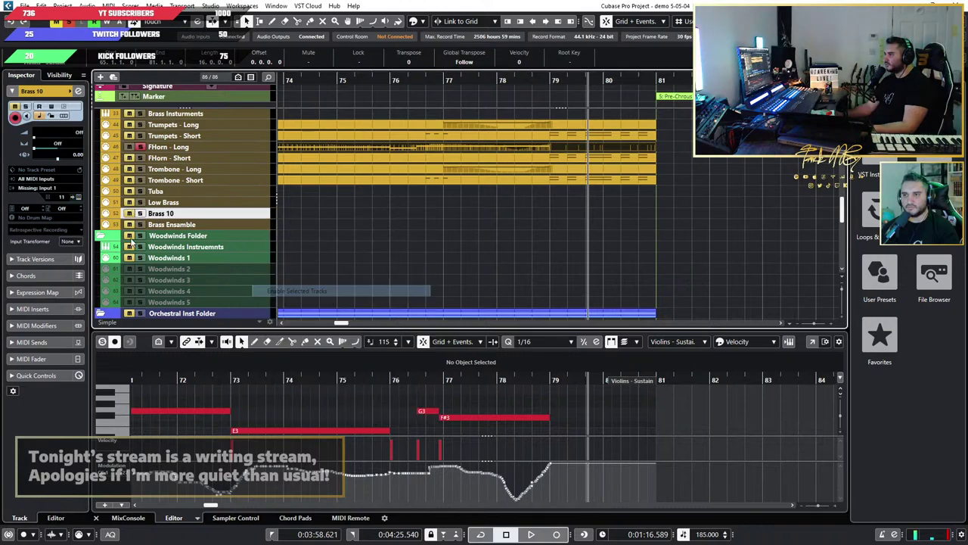
click(45, 192)
click(84, 345)
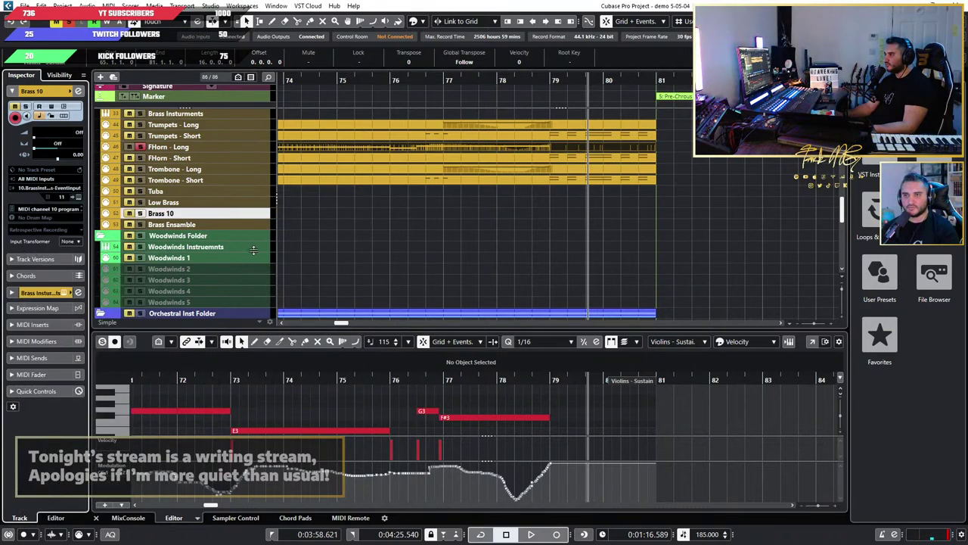
Step: Open Kontakt from the Brass Insturments track and browse Metropolis Ark 1 to the District I - Orchestra folder
scroll(254, 249, up, 3)
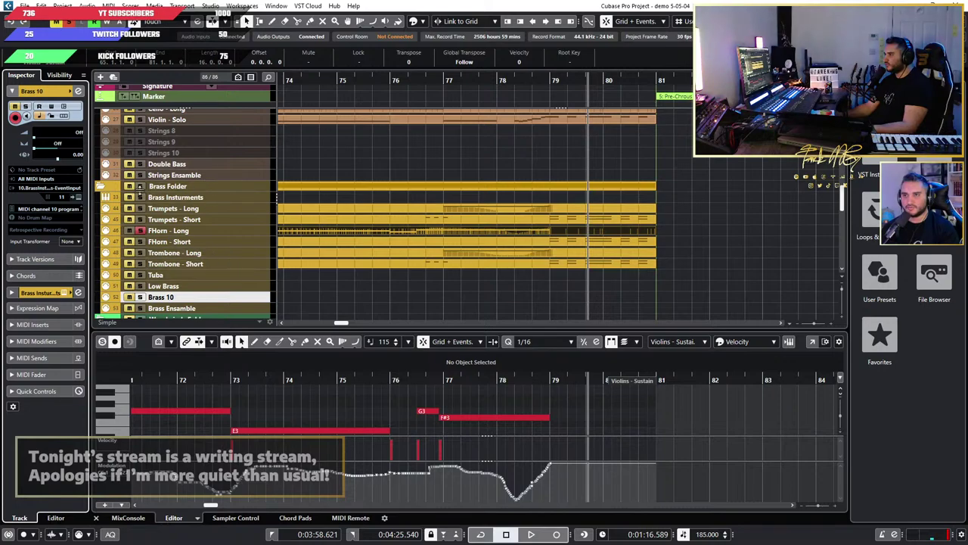
click(242, 199)
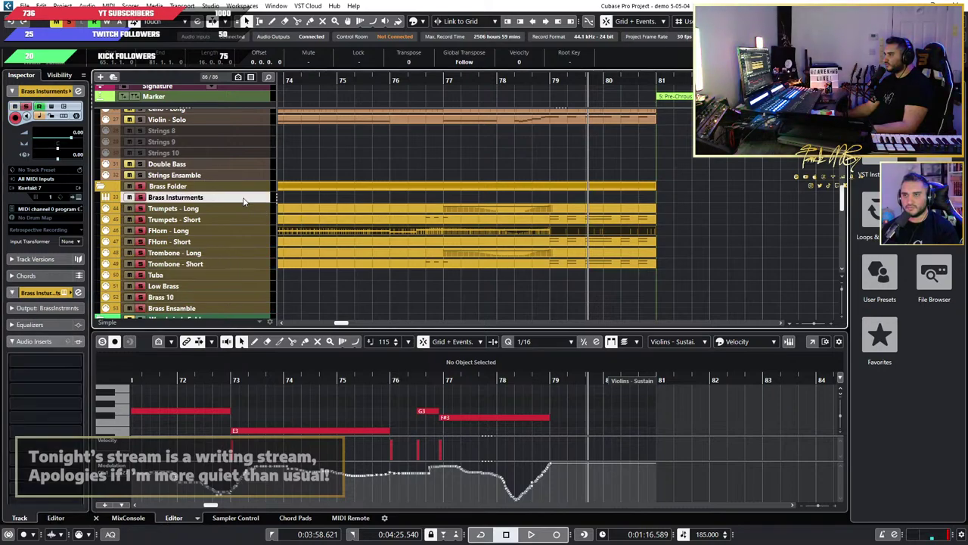
click(79, 197)
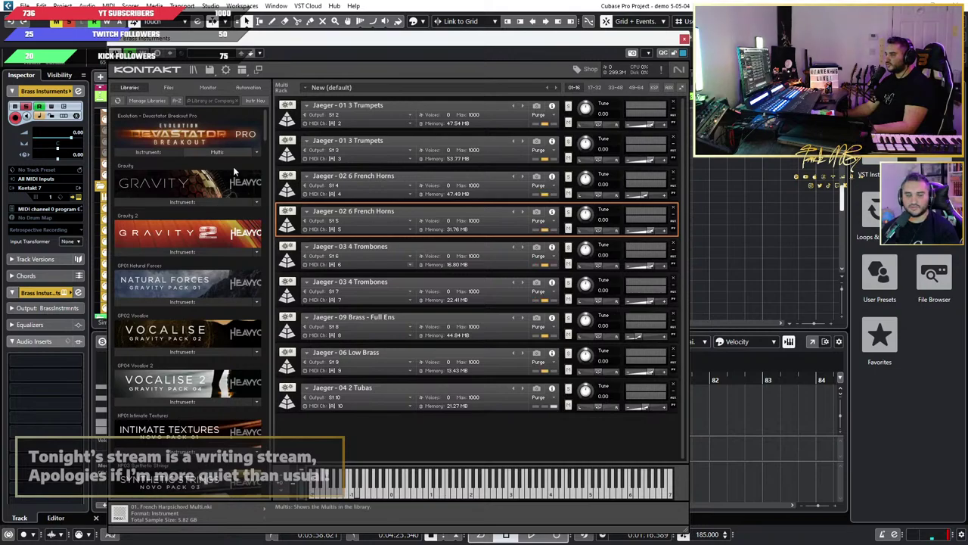
scroll(181, 284, down, 2)
scroll(181, 284, down, 10)
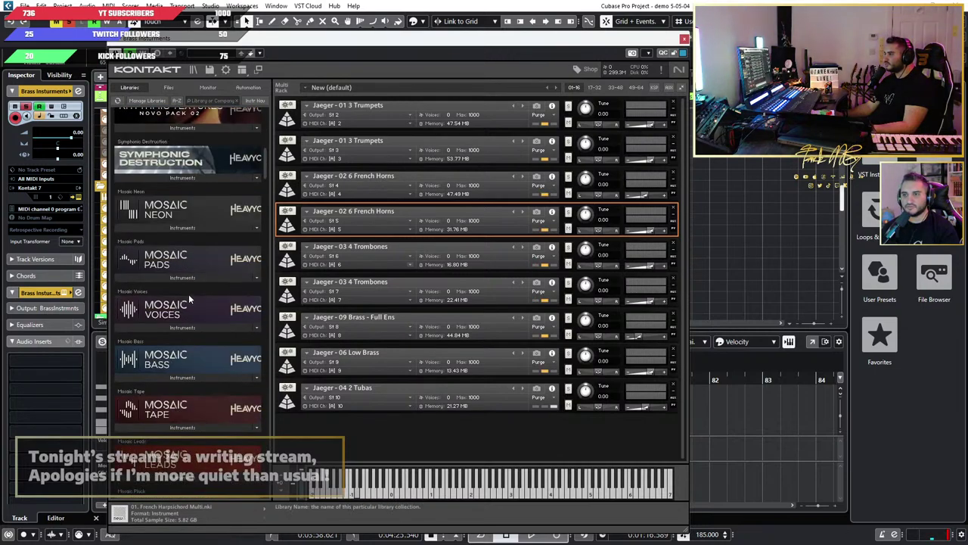
drag(264, 189, 241, 255)
click(172, 242)
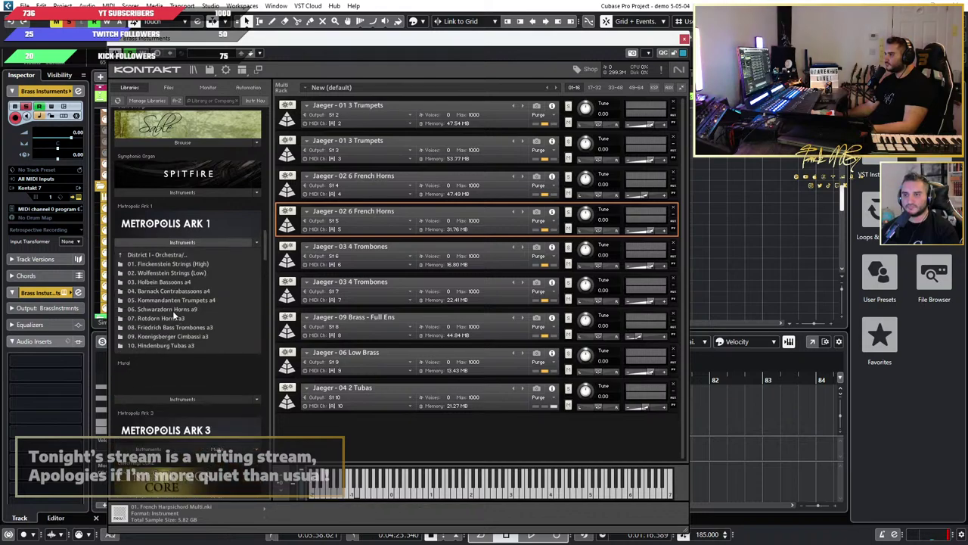
click(196, 254)
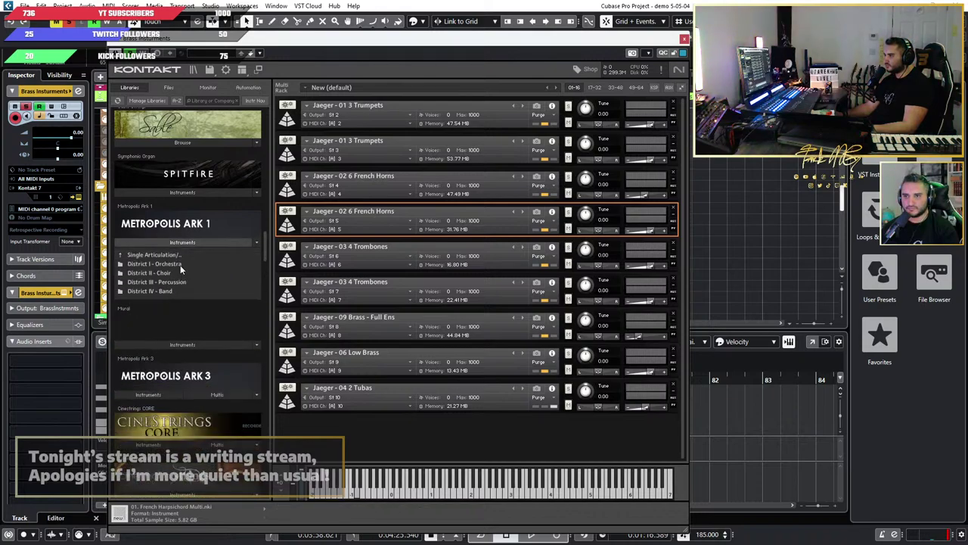
click(180, 263)
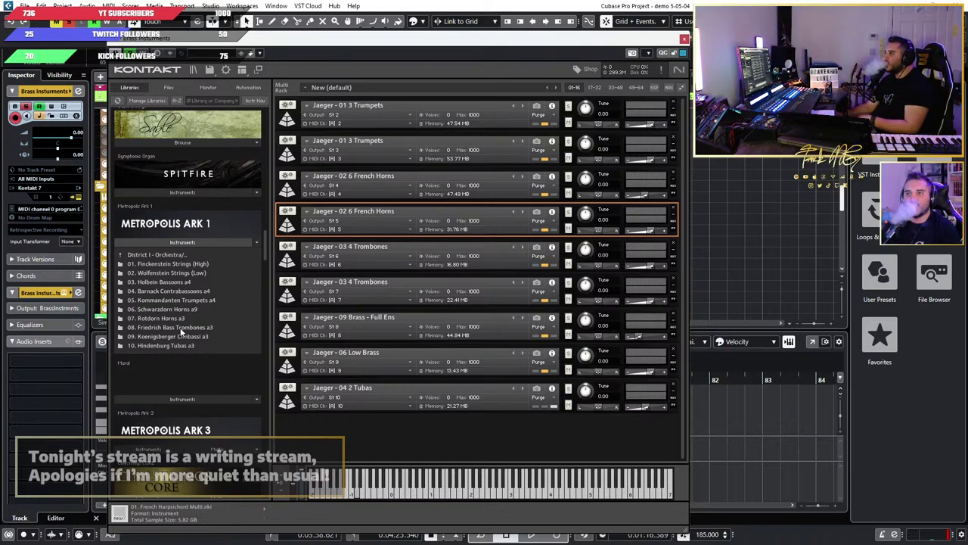
Step: Try to load the 08. Friedrich Bass Trombones a3 folder into the Kontakt rack, and close the instrument window
drag(180, 332, 386, 448)
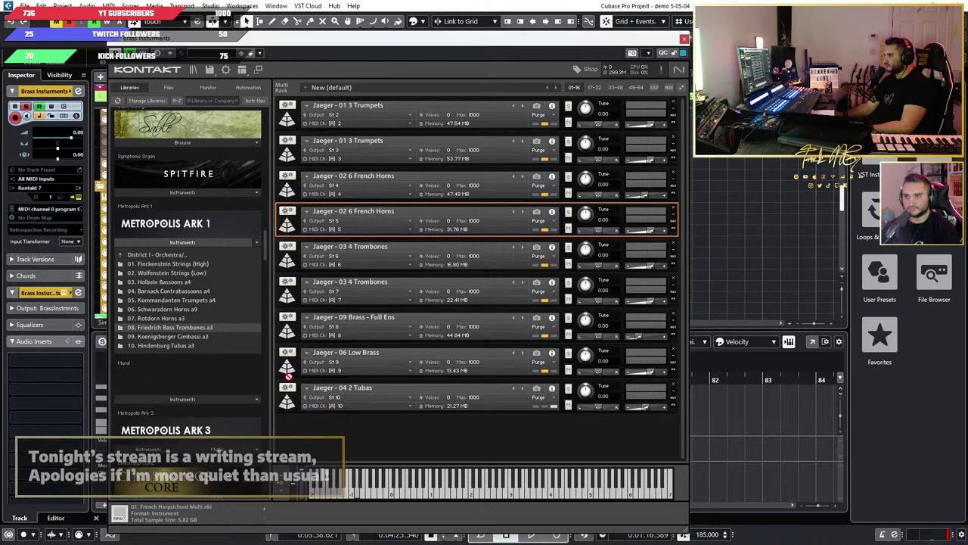
scroll(214, 353, down, 3)
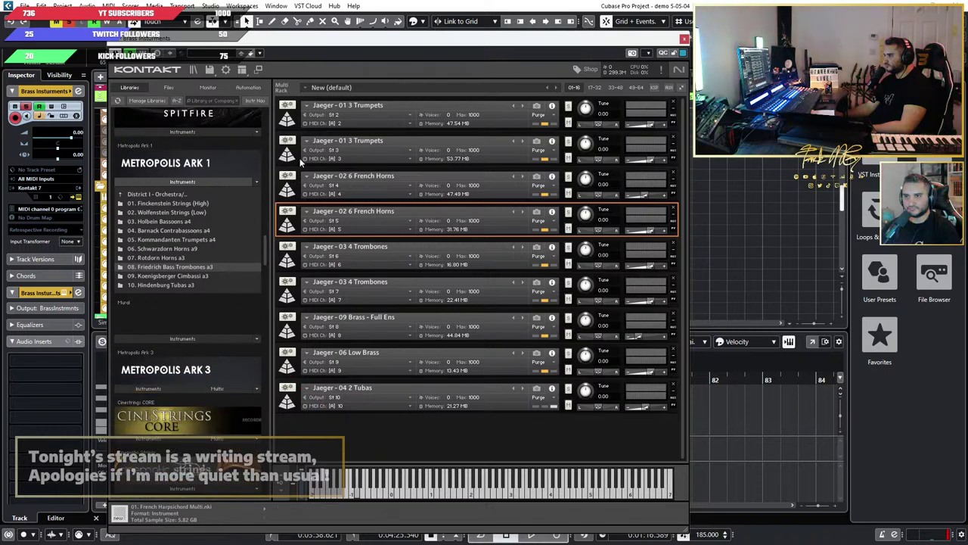
click(684, 39)
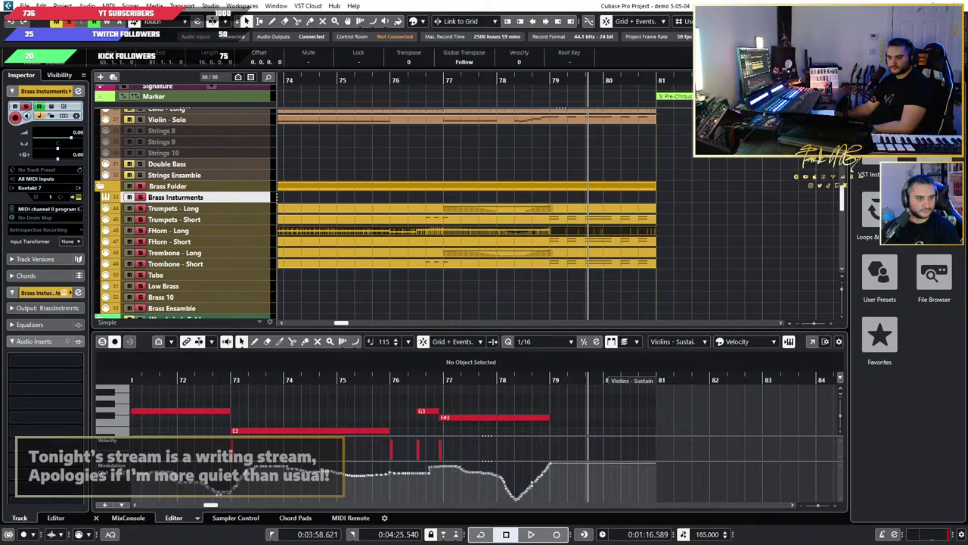
text(2)
key(Return)
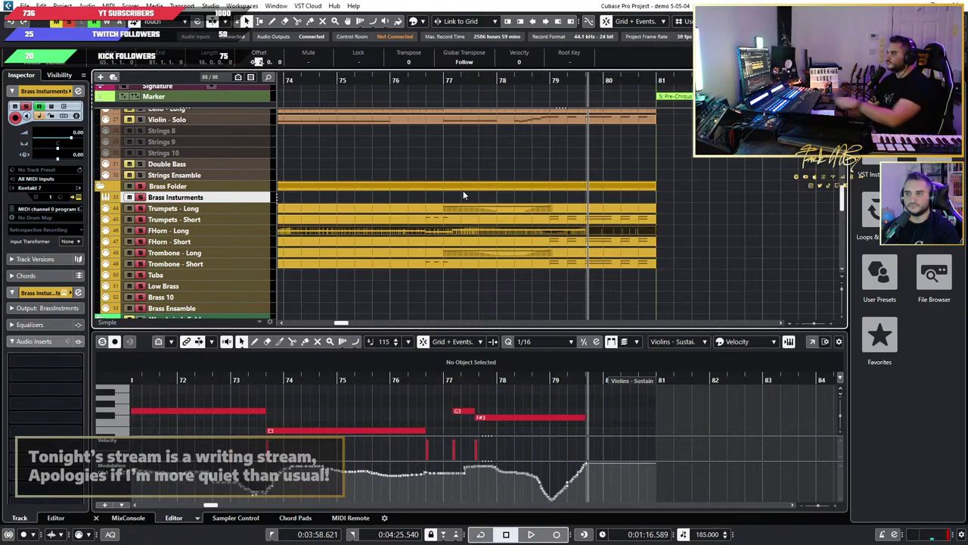
click(735, 243)
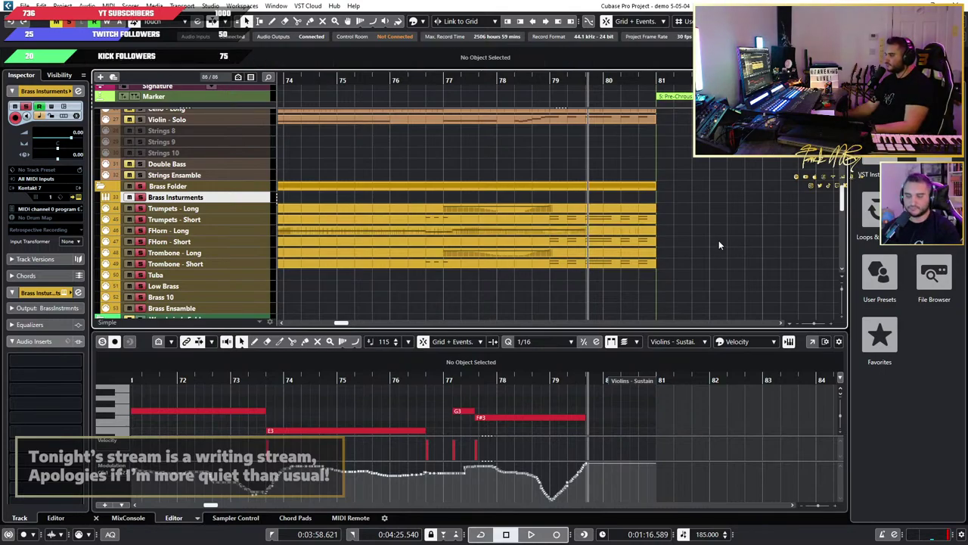
key(ctrl+z)
Step: Reopen Kontakt and load 08. Friedrich Bass Trombones a3 Multi.nki from Metropolis Ark 1's Multi Articulation folder below the 2 Tubas
drag(0, 38, 458, 48)
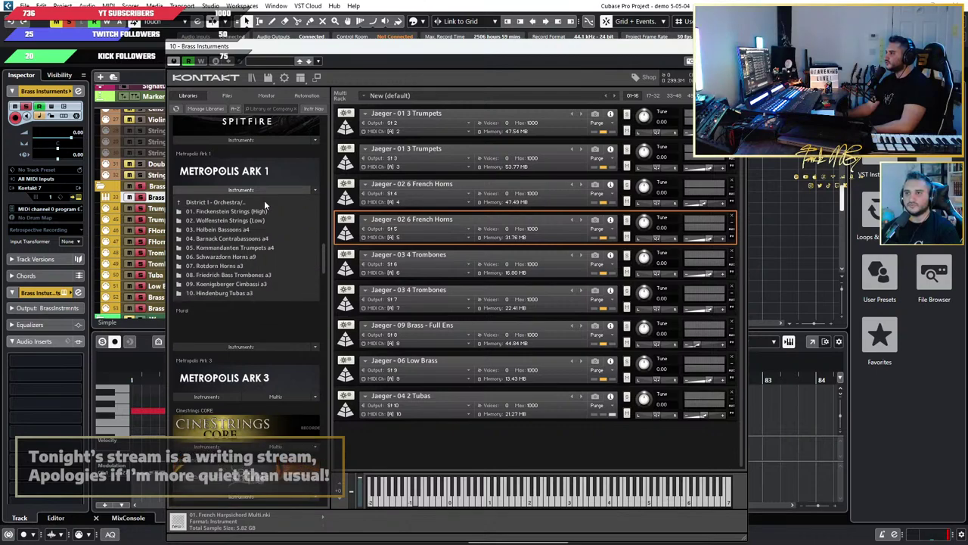
click(264, 202)
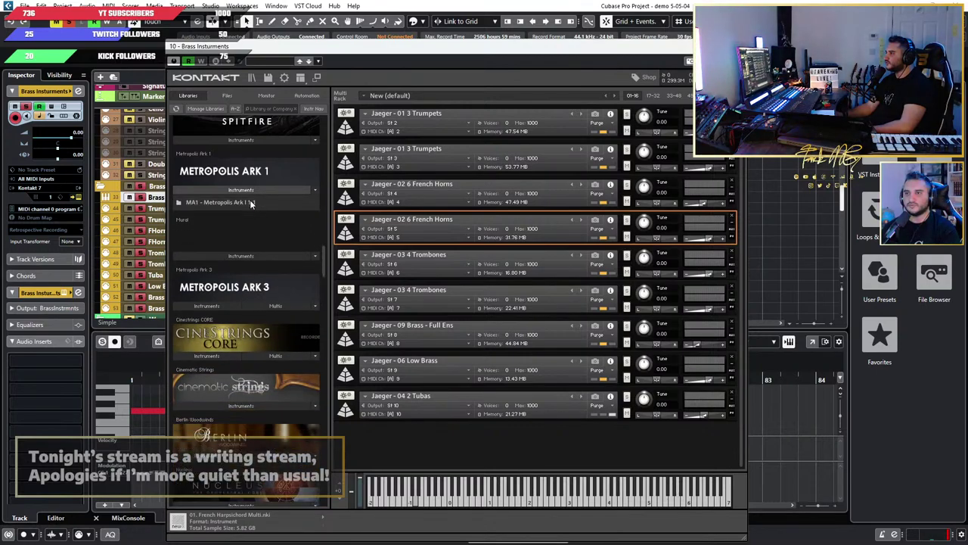
click(235, 213)
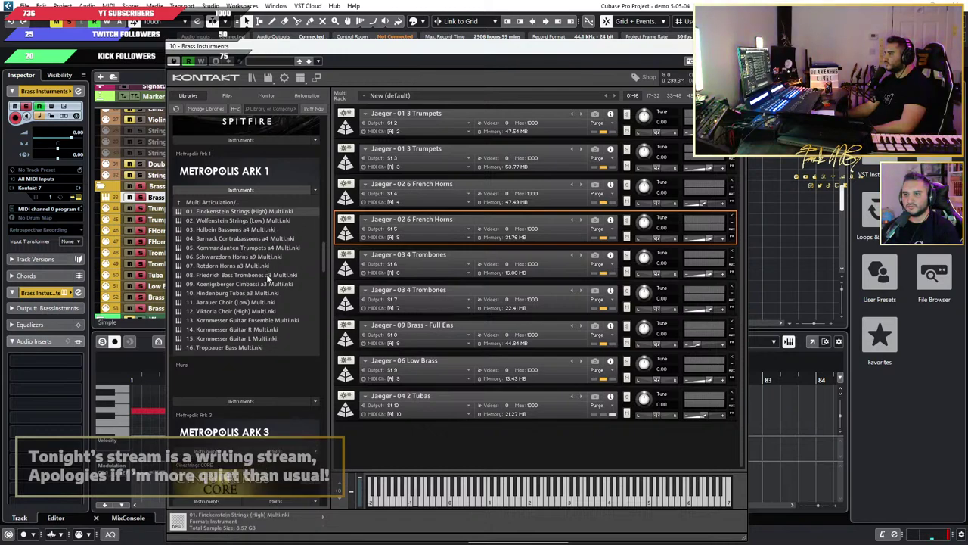
click(236, 275)
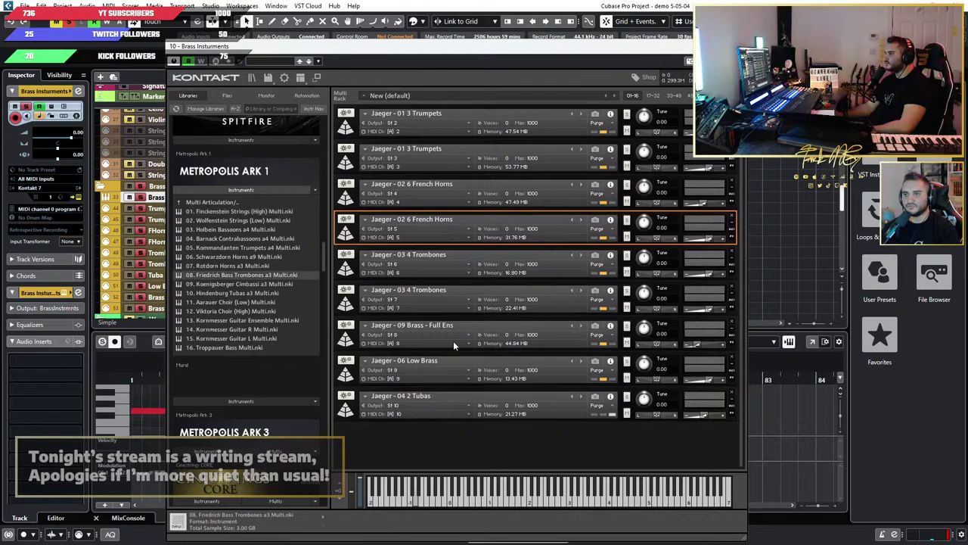
drag(489, 394, 519, 390)
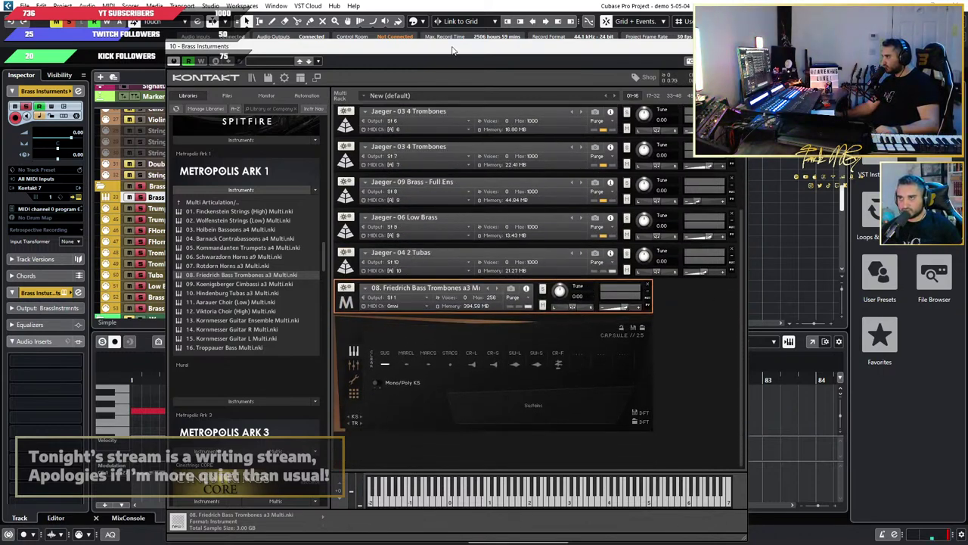
Step: Route the Friedrich Bass Trombones to output St 11 and set their MIDI channel to A 11
drag(452, 50, 622, 31)
click(576, 280)
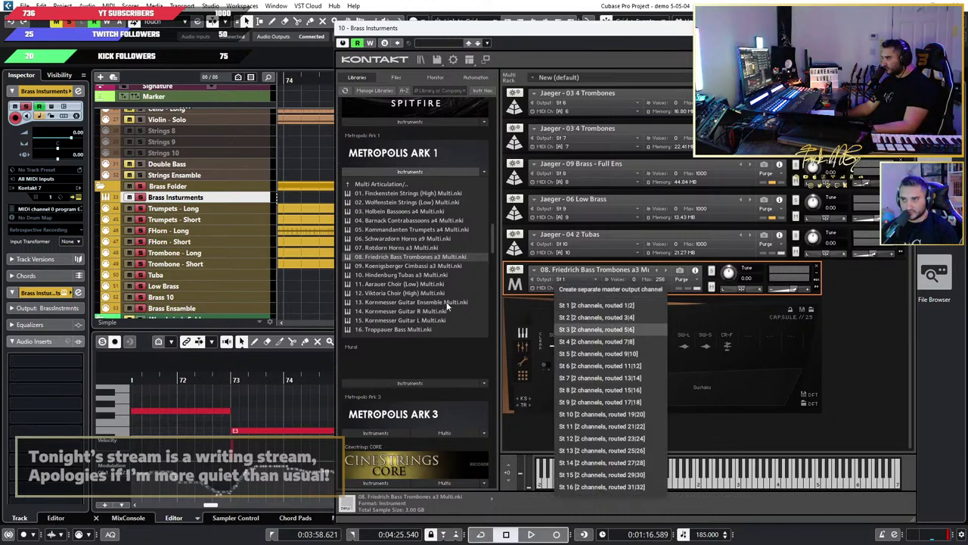
click(609, 426)
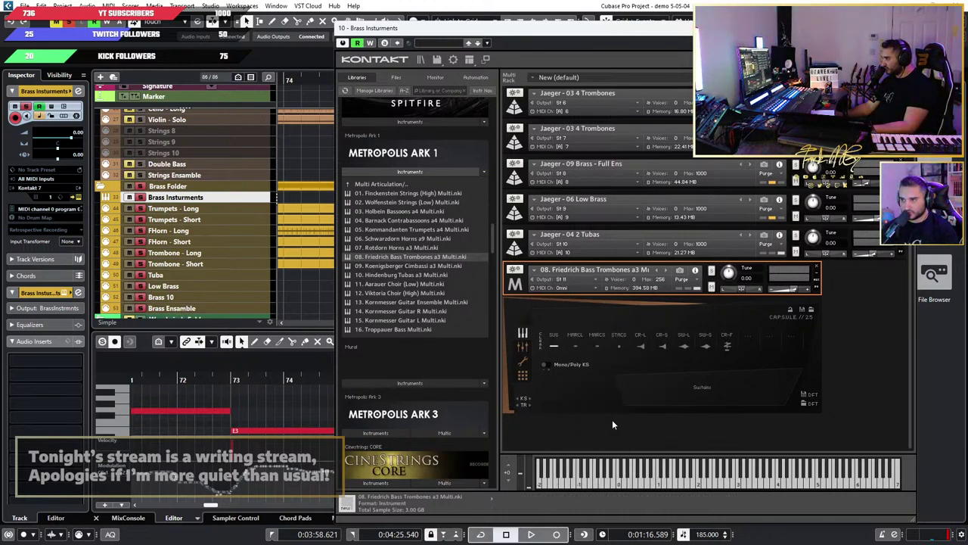
click(594, 288)
click(671, 428)
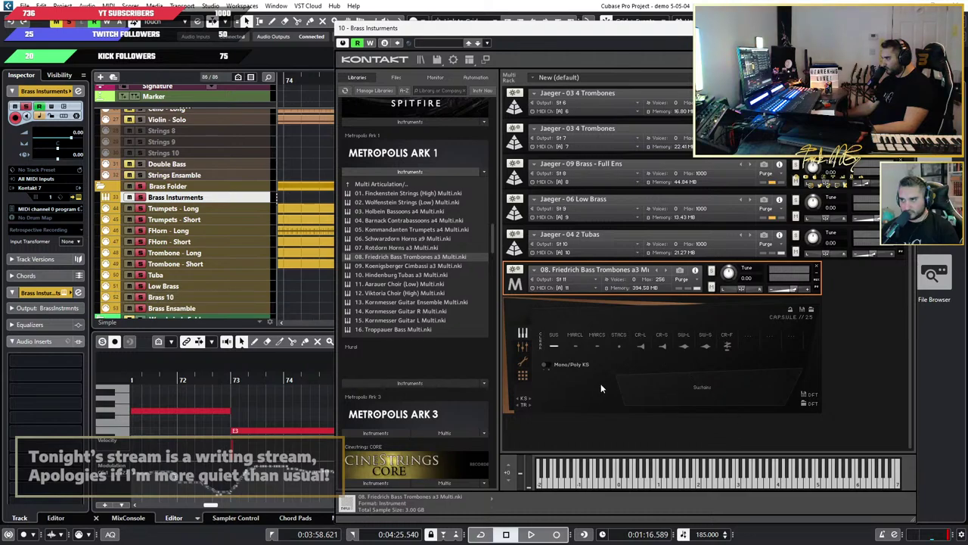
Step: Audition the bass trombones' Cresc Short, Cresc Long, Swell Long and Swell Short articulations
click(742, 485)
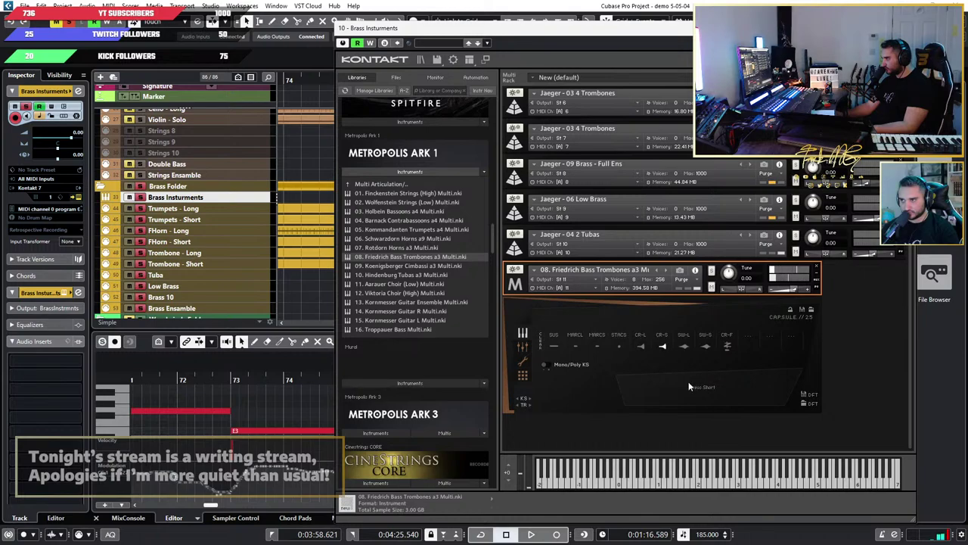
click(727, 486)
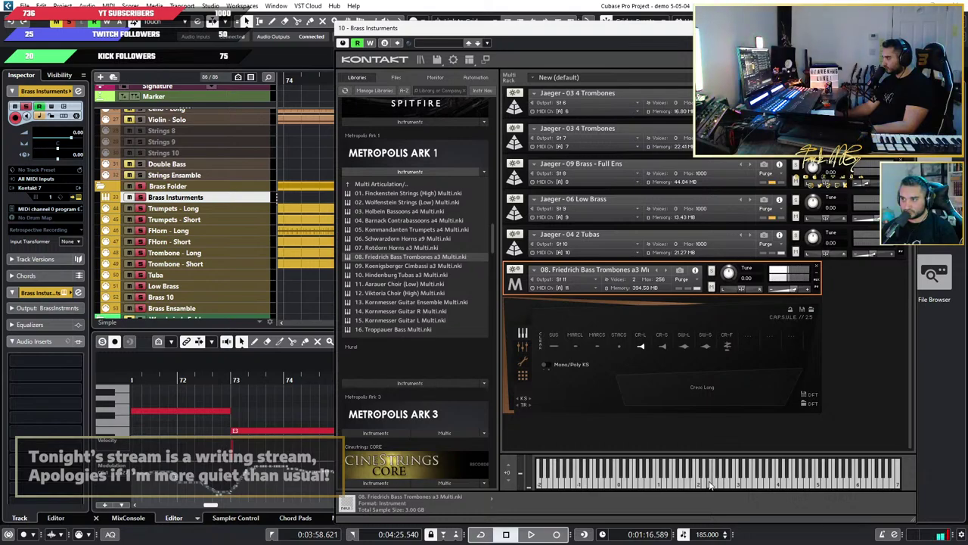
click(690, 349)
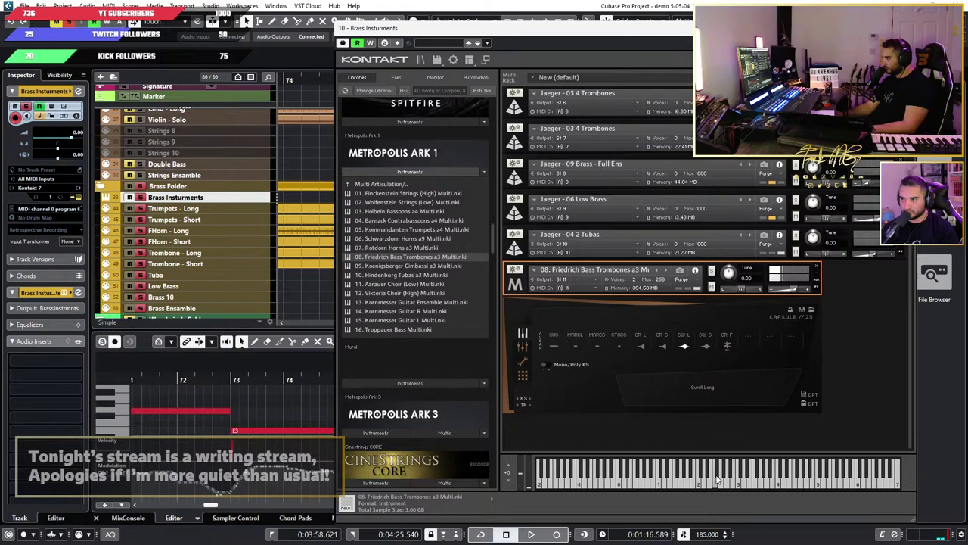
click(706, 346)
click(720, 486)
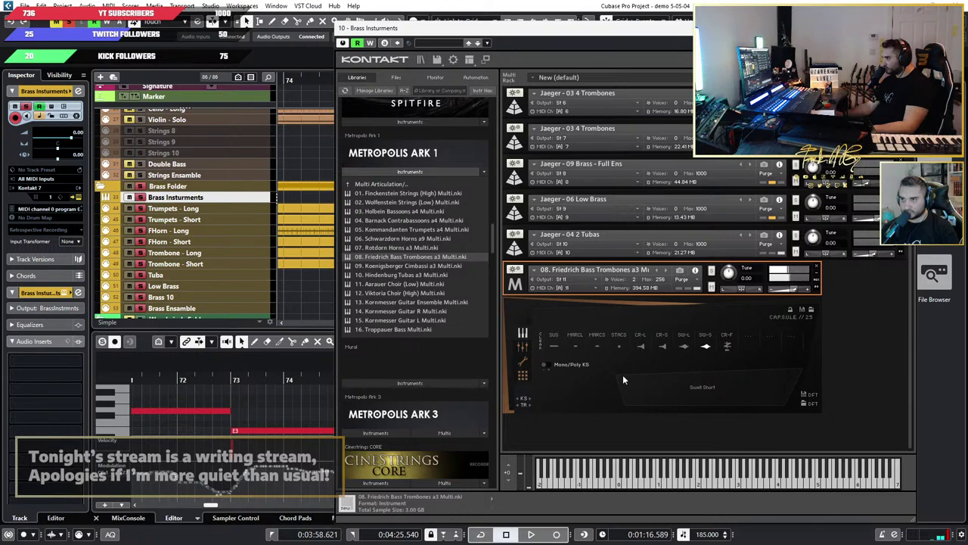
Step: Swap in 09. Koenigsberger Cimbassi a3 Multi, and after it 10. Hindenburg Tubas a3 Multi, auditioning their crescendo articulations
double_click(398, 266)
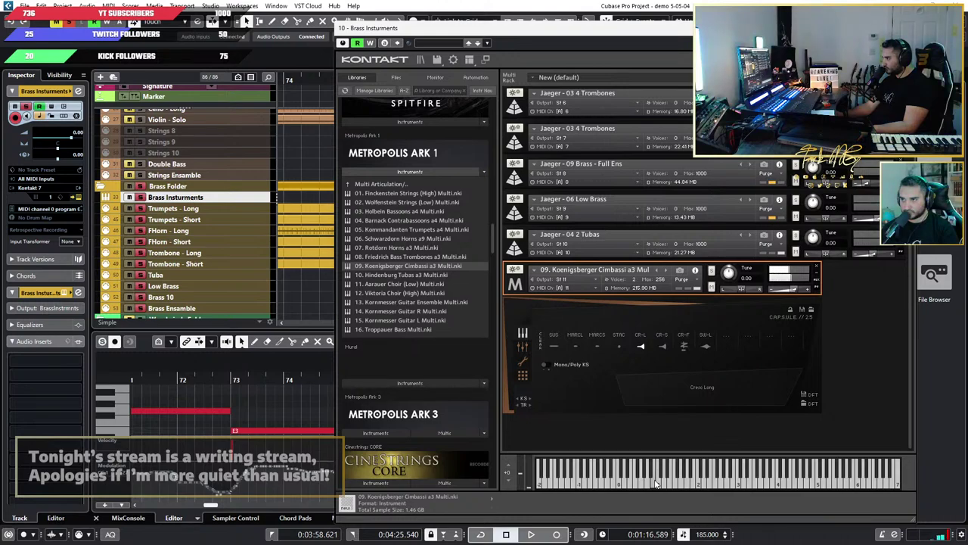
click(428, 275)
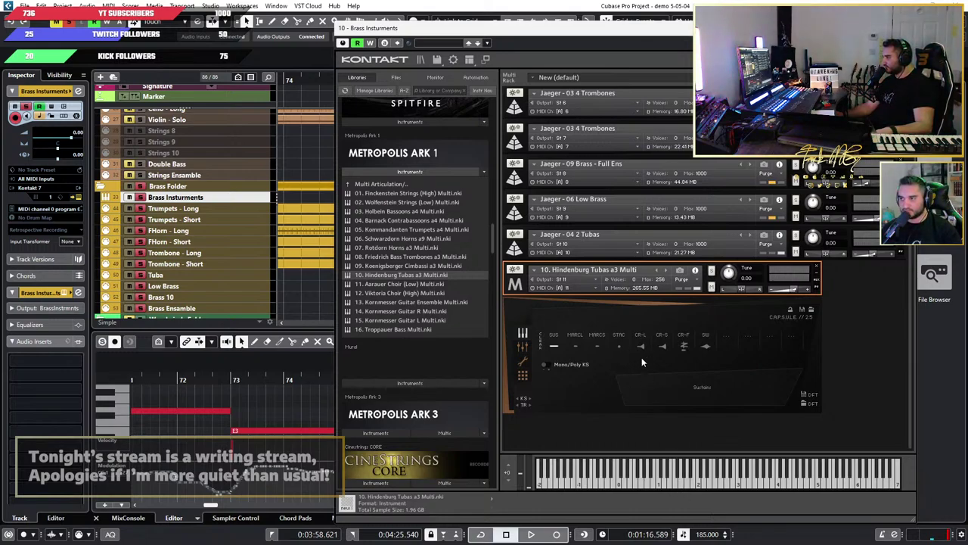
click(655, 485)
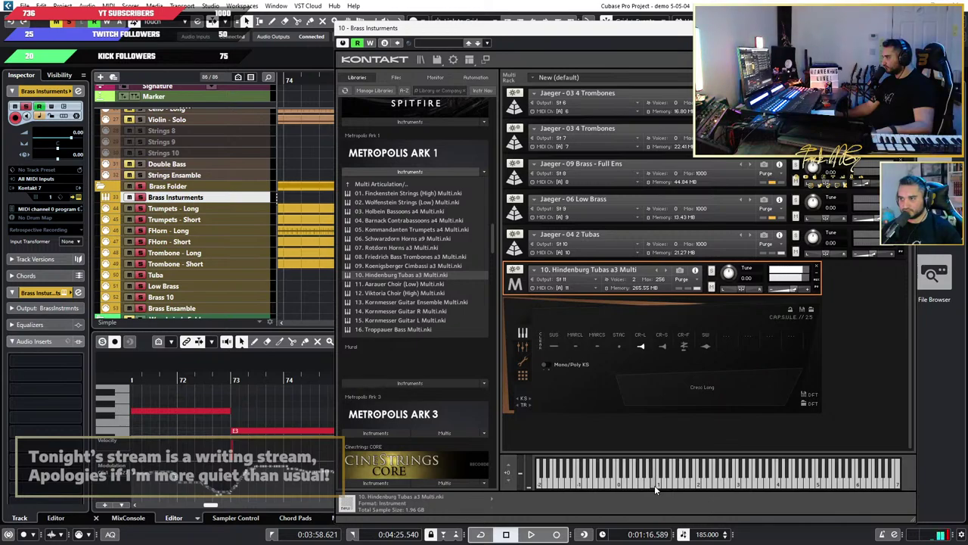
click(663, 347)
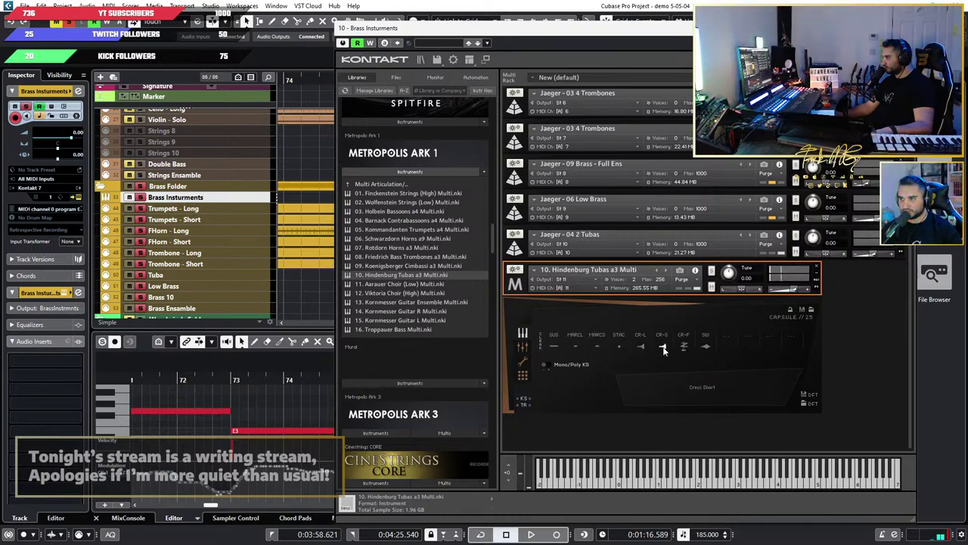
click(656, 484)
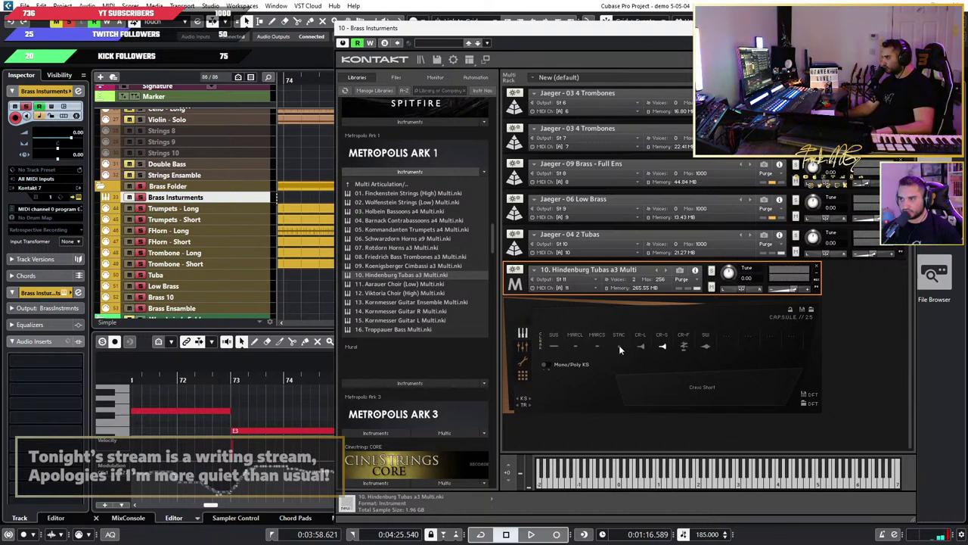
Step: Audition the Hindenburg Tubas' Staccato articulation on several notes
click(619, 345)
click(673, 488)
click(673, 489)
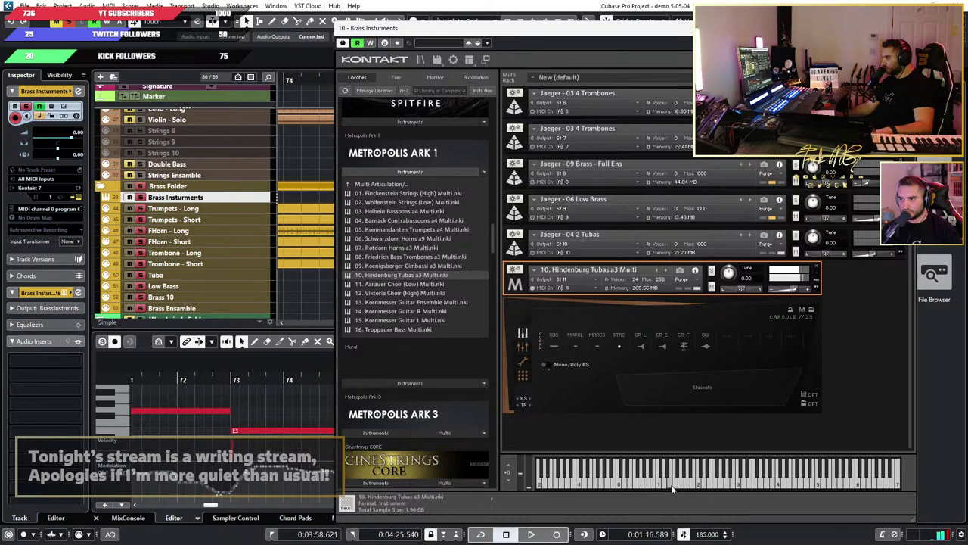
click(667, 486)
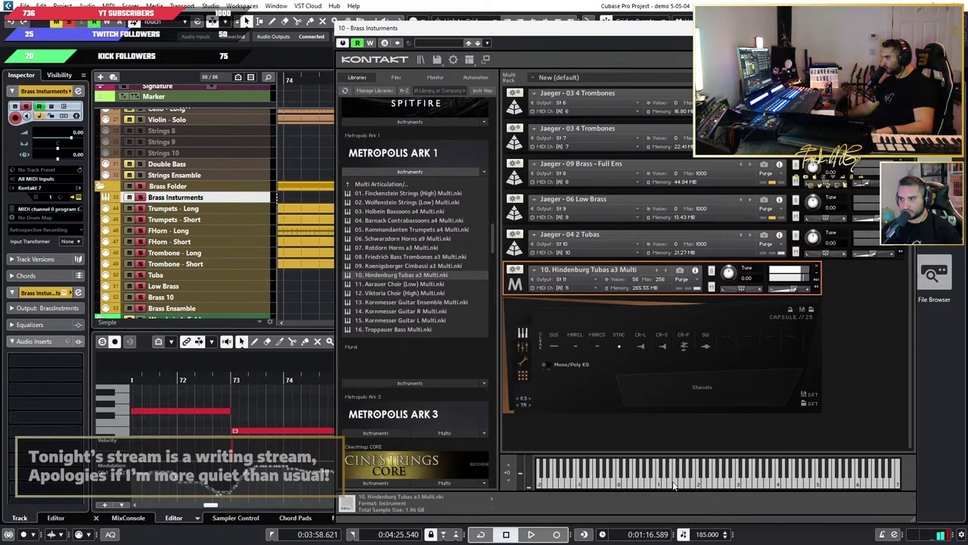
Step: Replace the tubas with 08. Friedrich Bass Trombones a3 Multi, choose Cresc Long and audition it on several notes
double_click(411, 258)
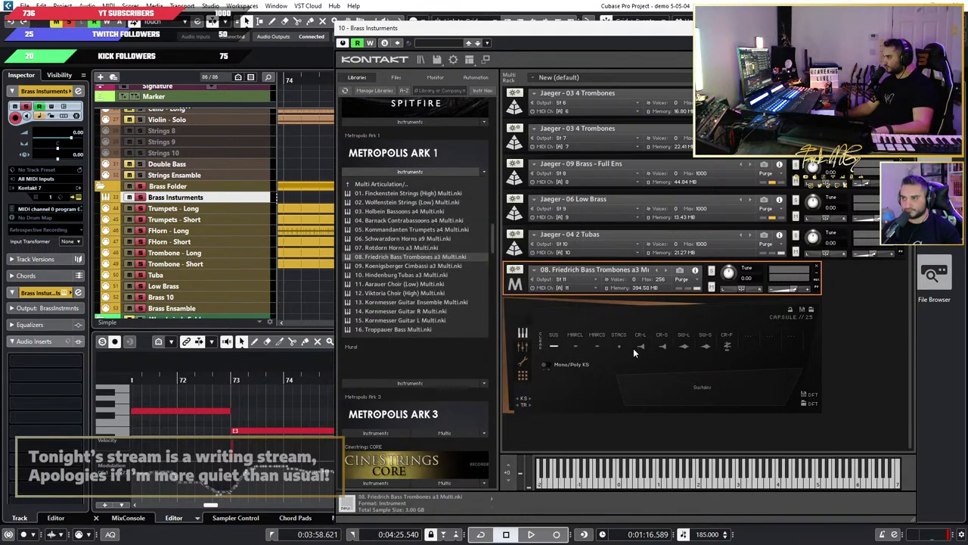
click(643, 347)
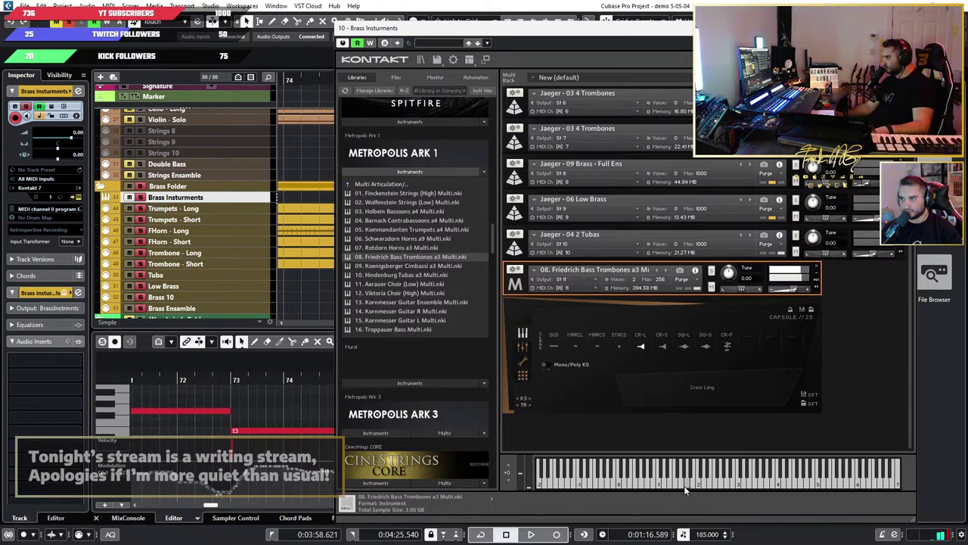
click(673, 484)
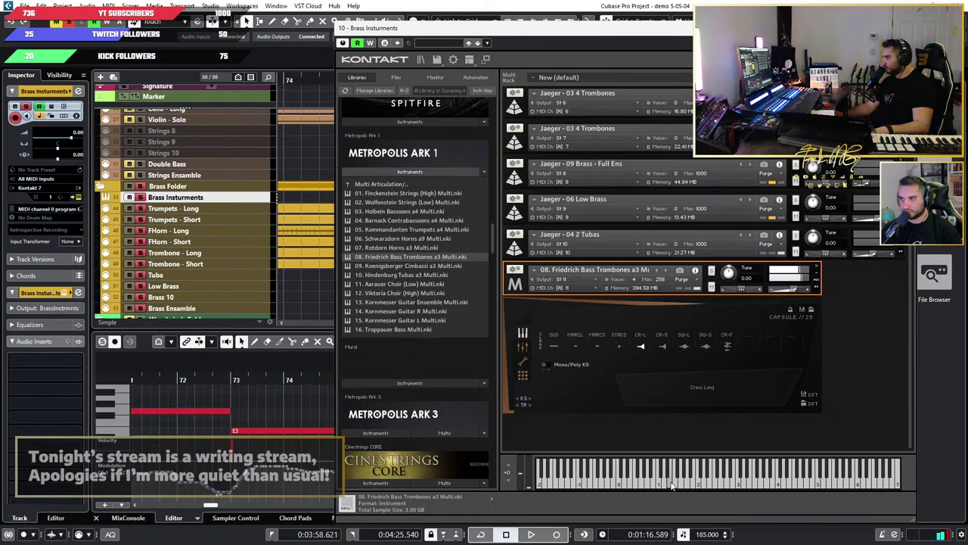
click(700, 482)
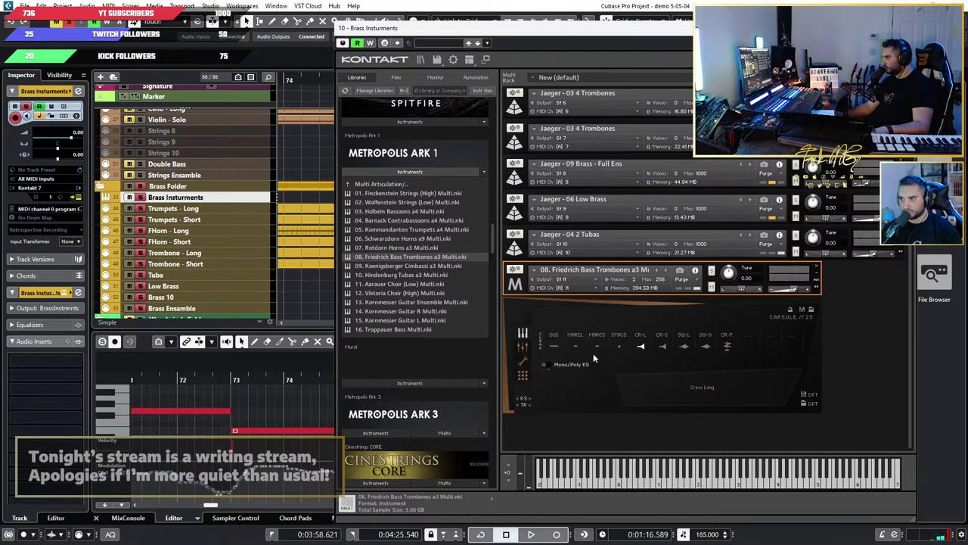
Step: Audition the Friedrich Bass Trombones' Staccato Short articulation with repeated low notes
click(622, 346)
click(686, 485)
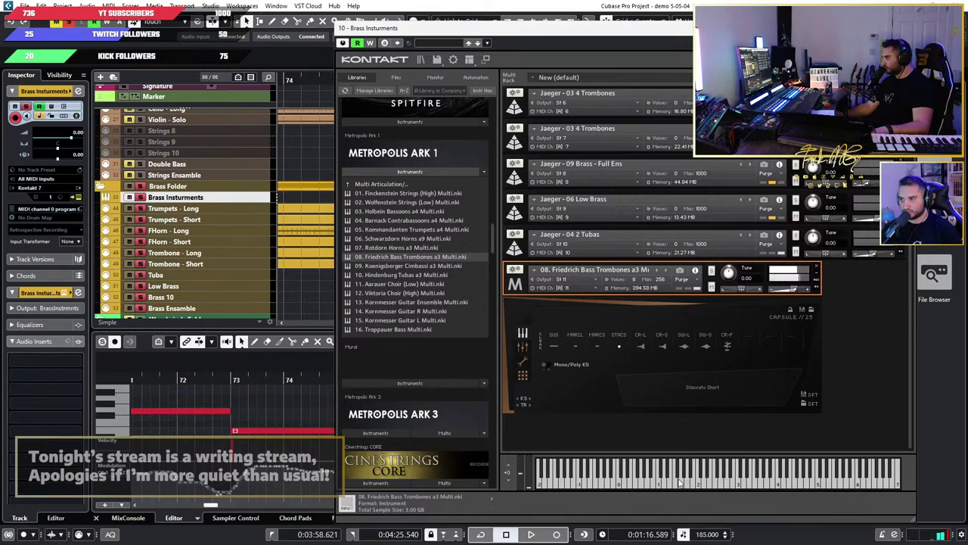
click(675, 483)
click(676, 483)
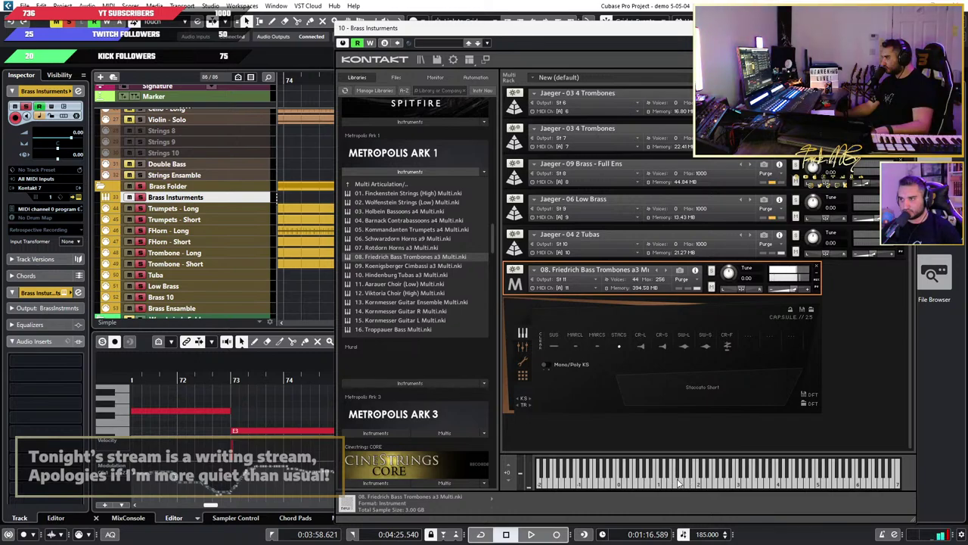
click(678, 483)
click(677, 483)
click(677, 482)
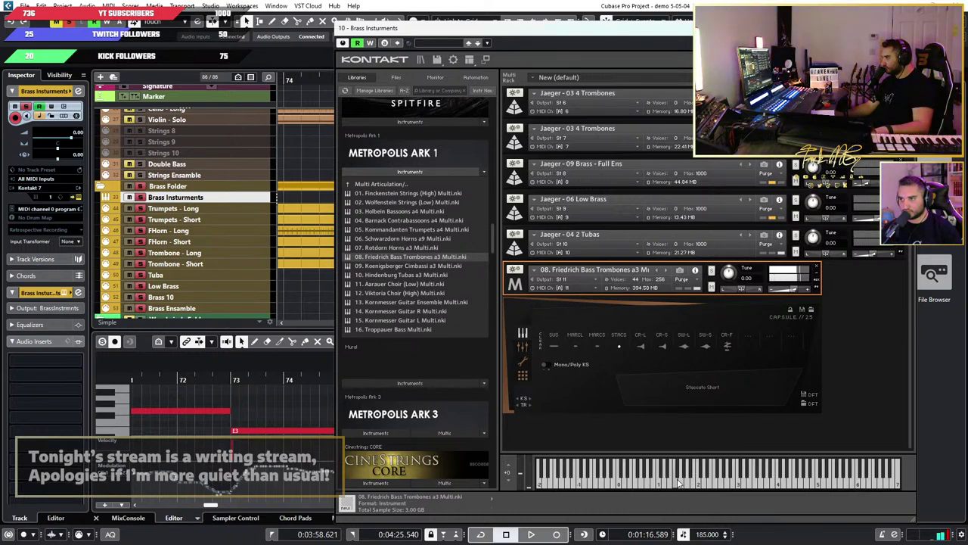
click(677, 483)
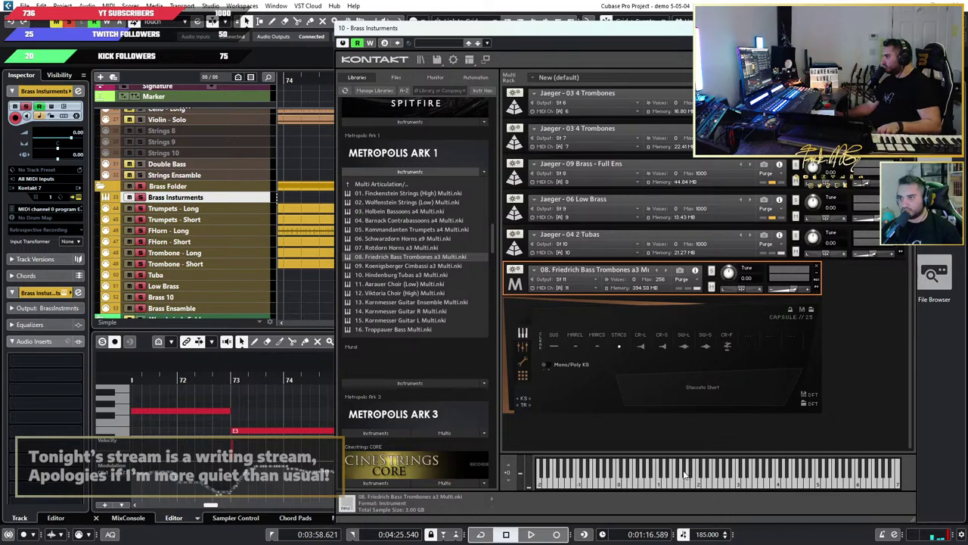
Step: Replace the bass trombones with 05. Kommandanten Trumpets a4 Multi, choose Staccato and audition it with a repeated note
double_click(407, 229)
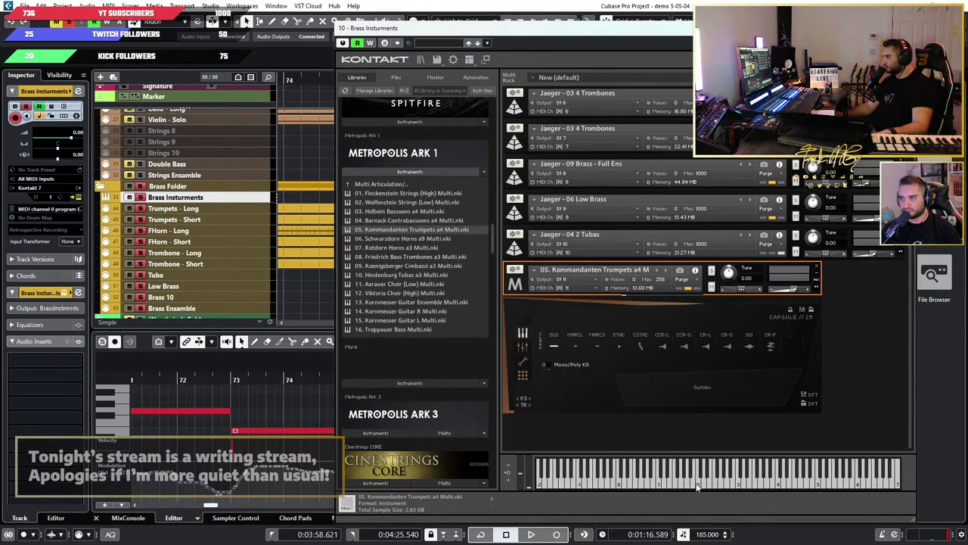
click(621, 345)
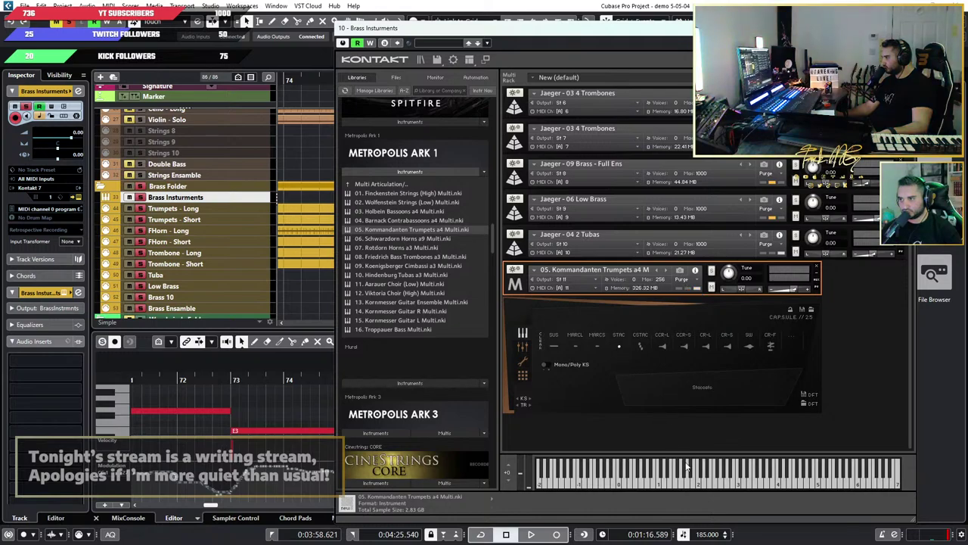
click(732, 484)
click(732, 484)
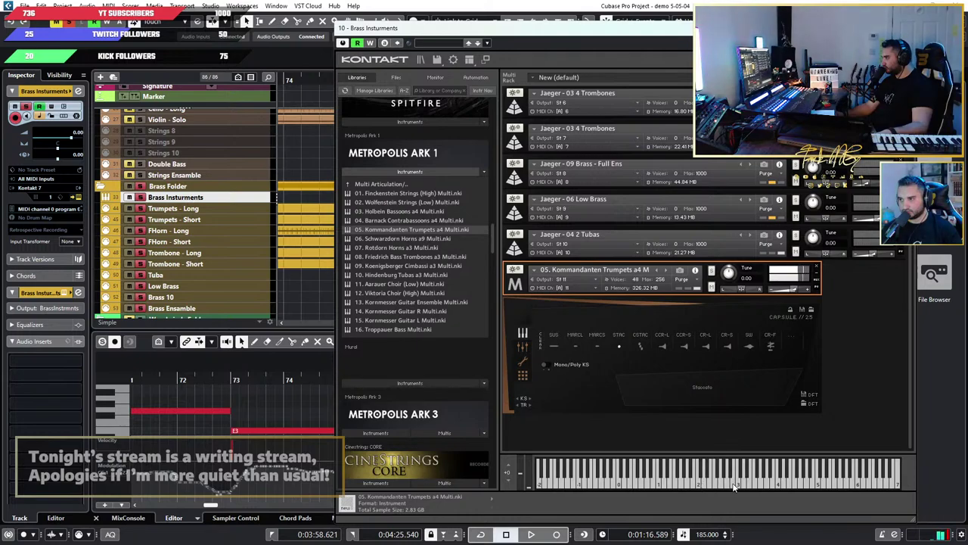
click(733, 484)
click(732, 484)
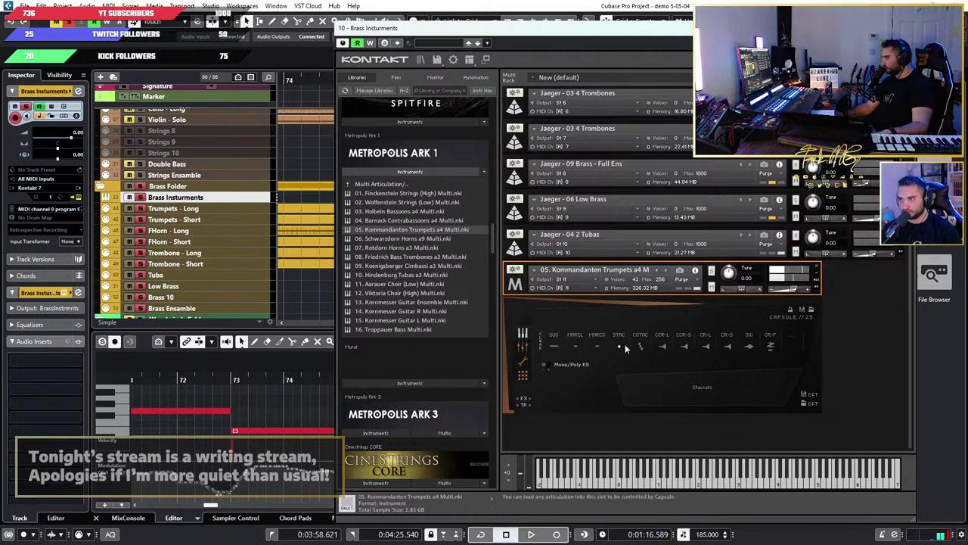
Step: Audition the Kommandanten Trumpets' Staccato Cluster articulation on a few different notes
click(641, 347)
click(705, 486)
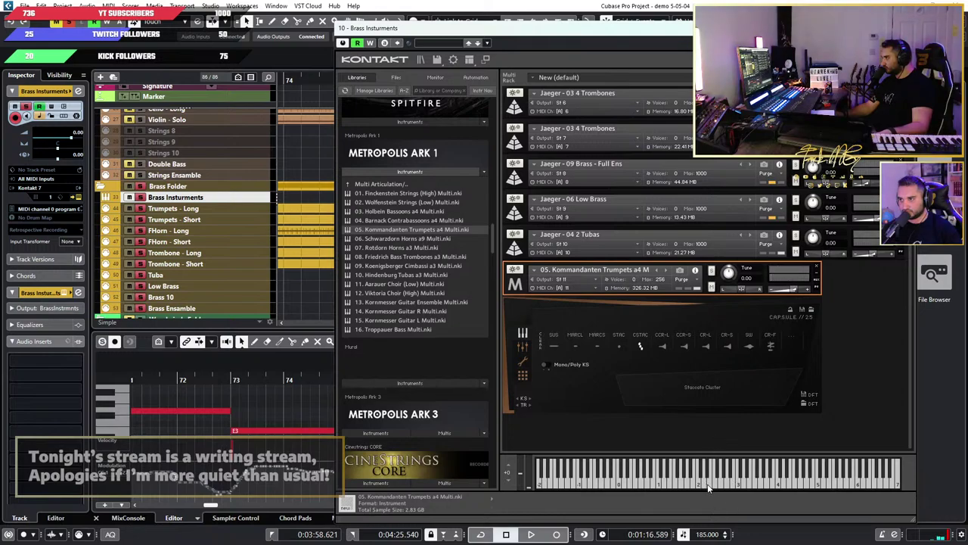
click(709, 483)
click(706, 485)
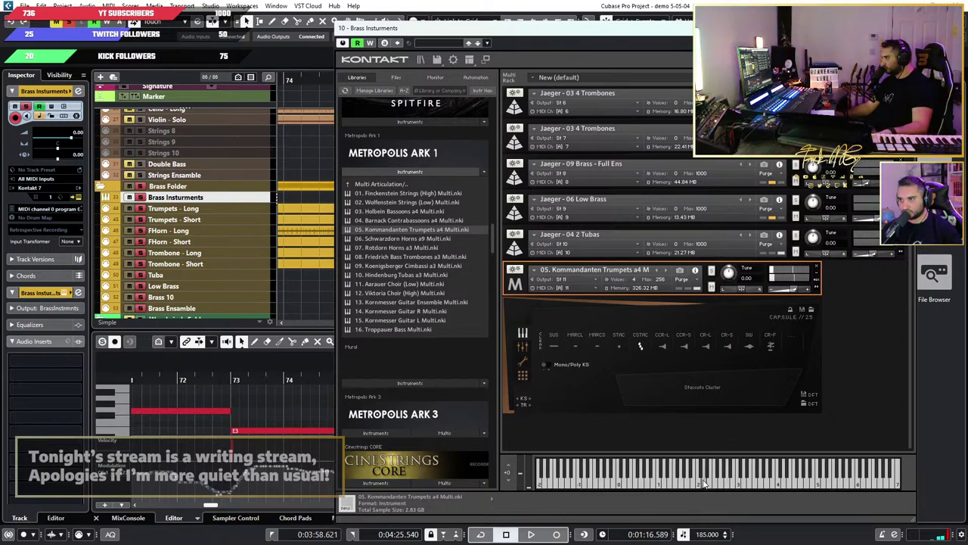
click(741, 485)
click(740, 485)
click(741, 485)
click(741, 485)
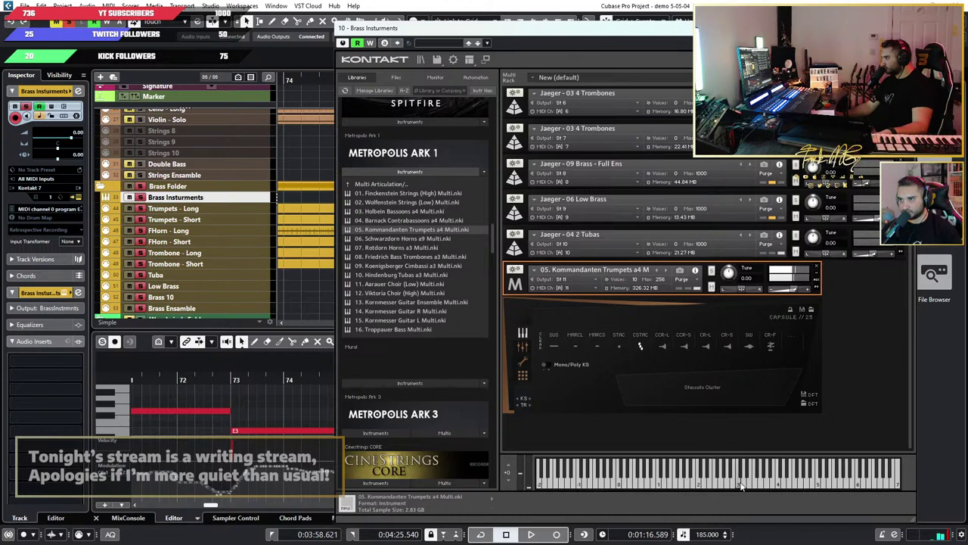
click(741, 485)
Step: Compare the Kommandanten Trumpets' Marcato Long and Marcato Short articulations by ear
click(576, 346)
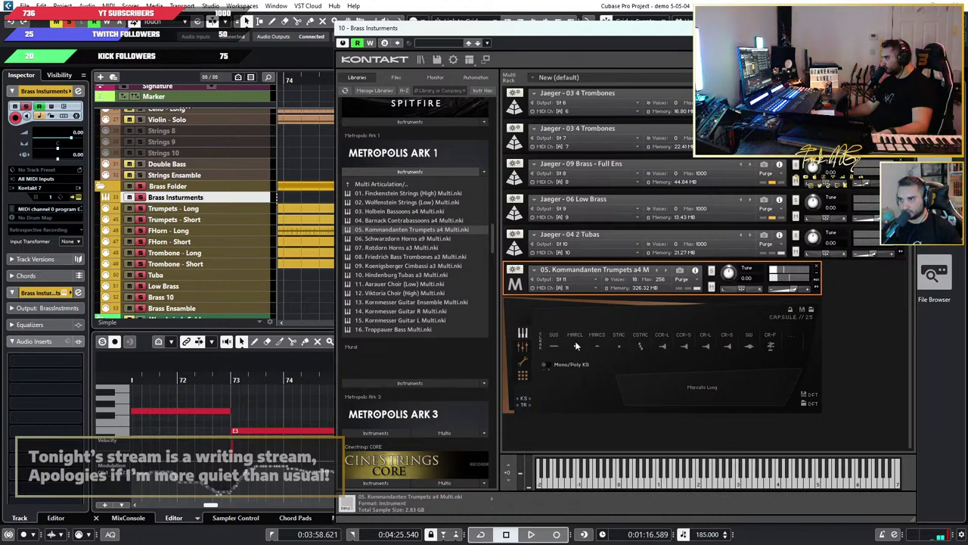
click(696, 483)
click(715, 484)
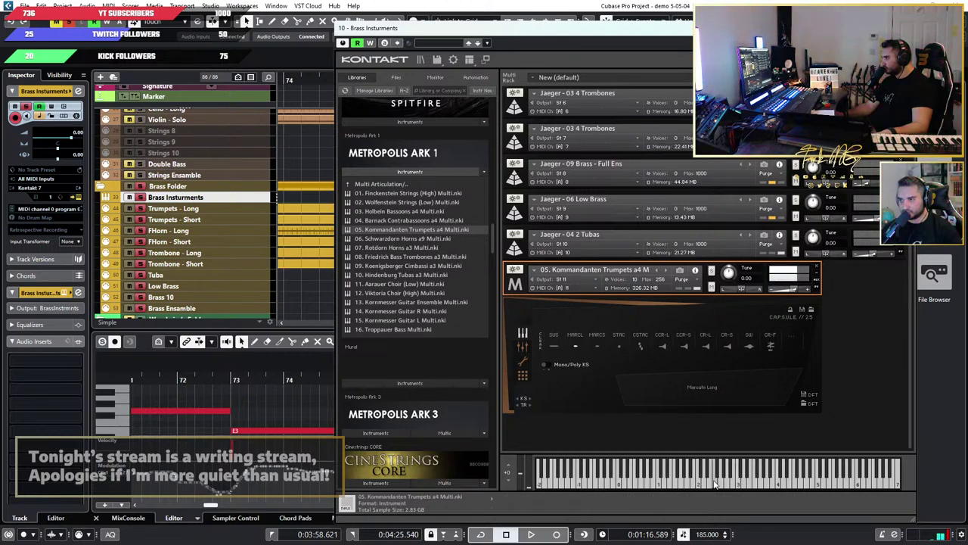
click(597, 346)
click(721, 482)
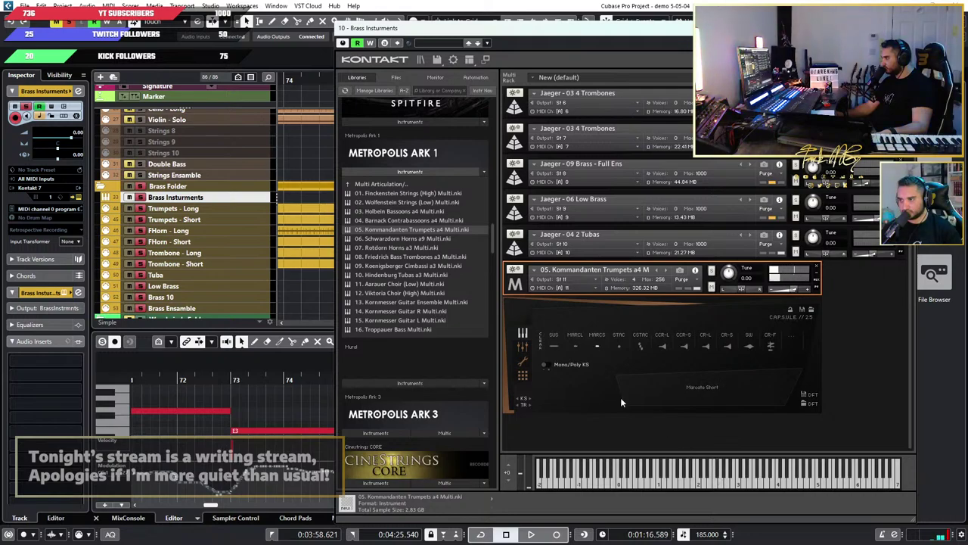
Step: Return the Kommandanten Trumpets to Staccato and audition it on several notes at different pitches
click(576, 345)
click(622, 346)
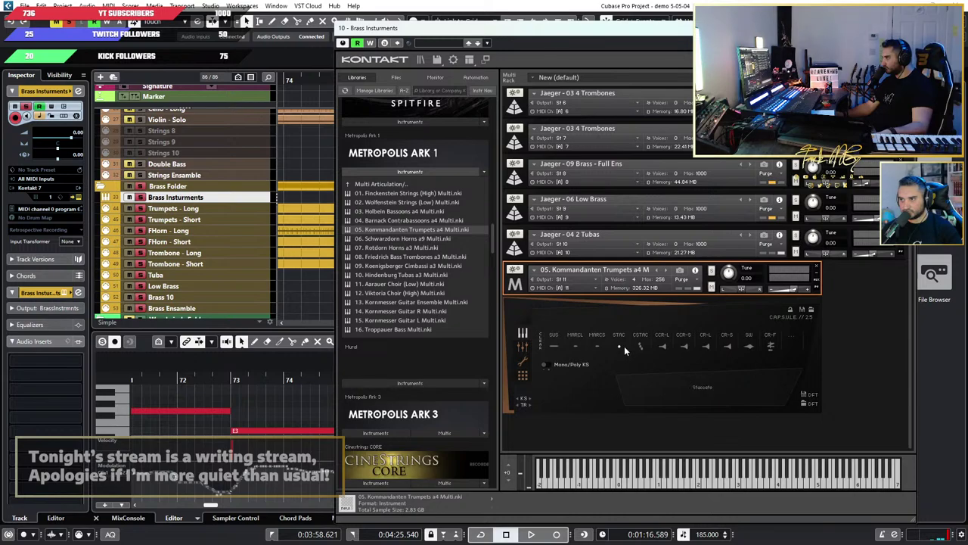
click(716, 483)
click(728, 481)
click(778, 483)
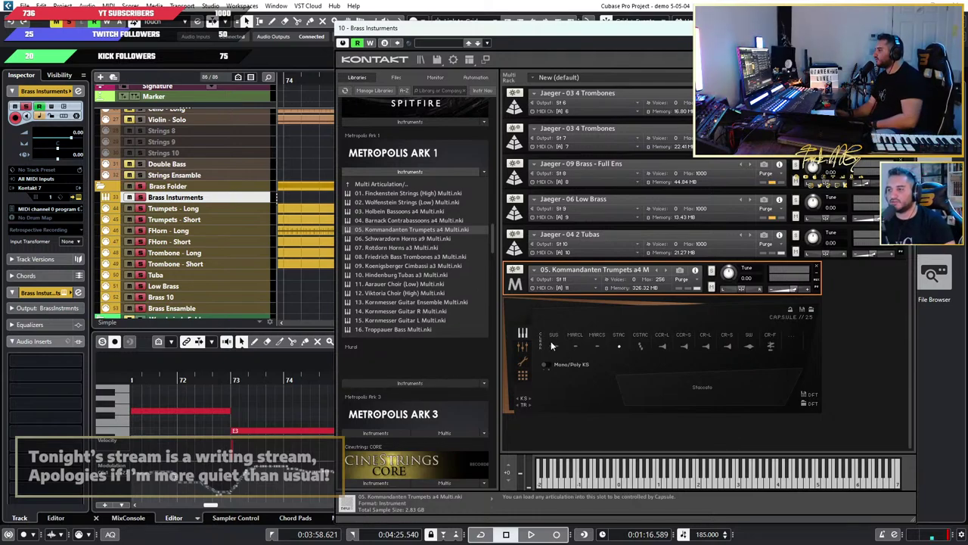
Step: Check the Kommandanten Trumpets' MIDI channel options and review the brass tracks and other patches in the rack
scroll(220, 212, down, 6)
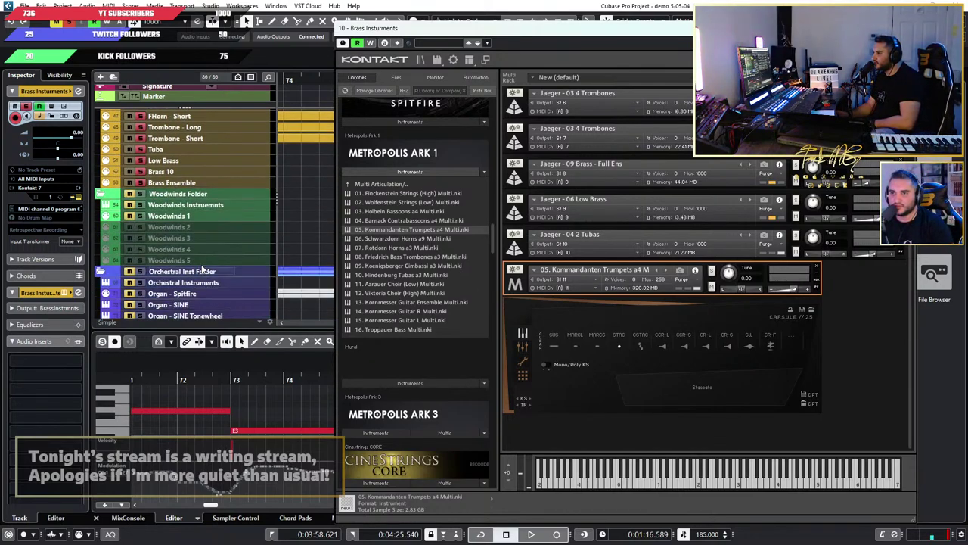
scroll(221, 177, up, 3)
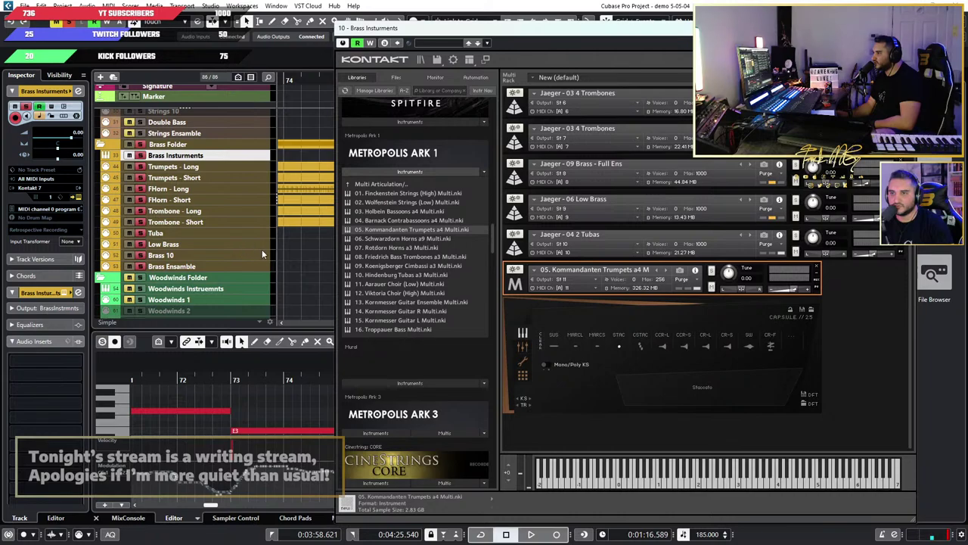
click(584, 280)
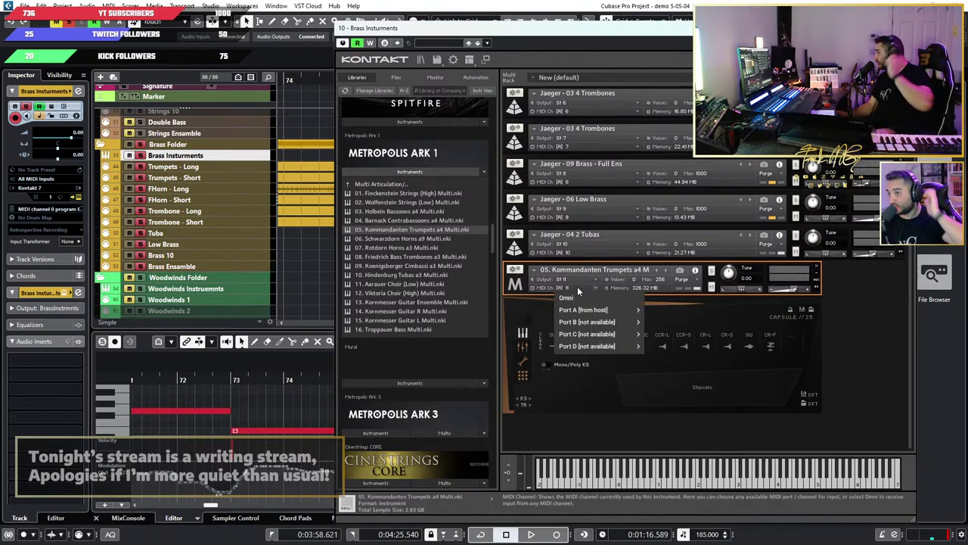
mouse_move(611, 311)
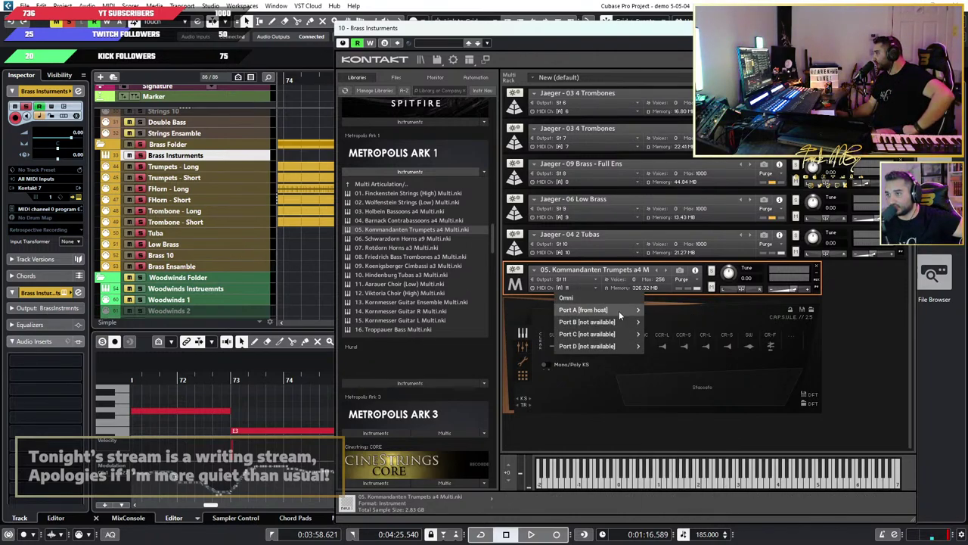
click(867, 333)
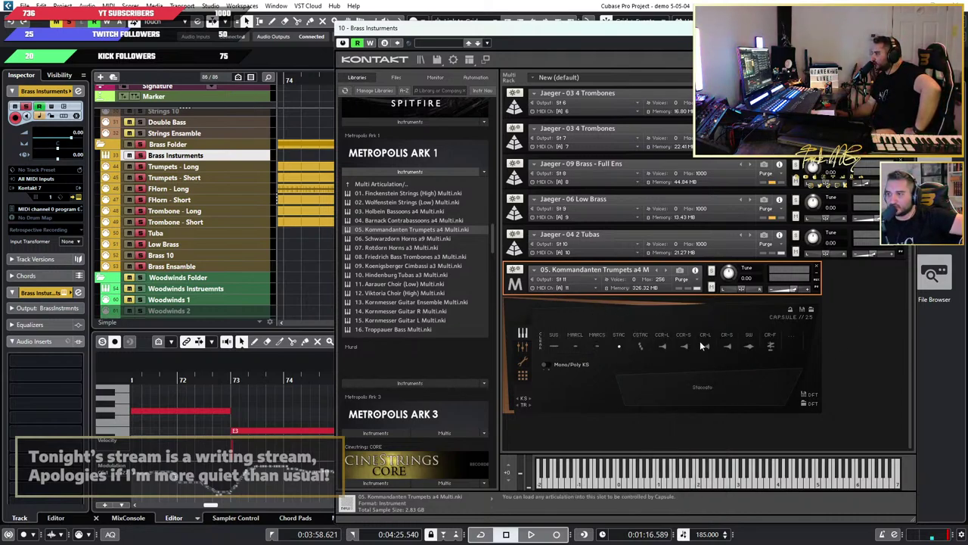
scroll(556, 290, up, 3)
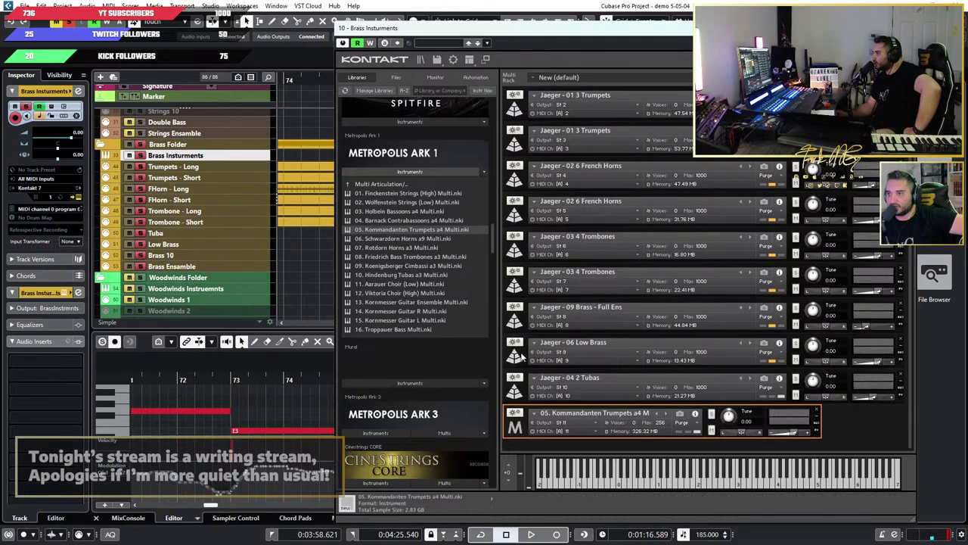
scroll(556, 409, down, 3)
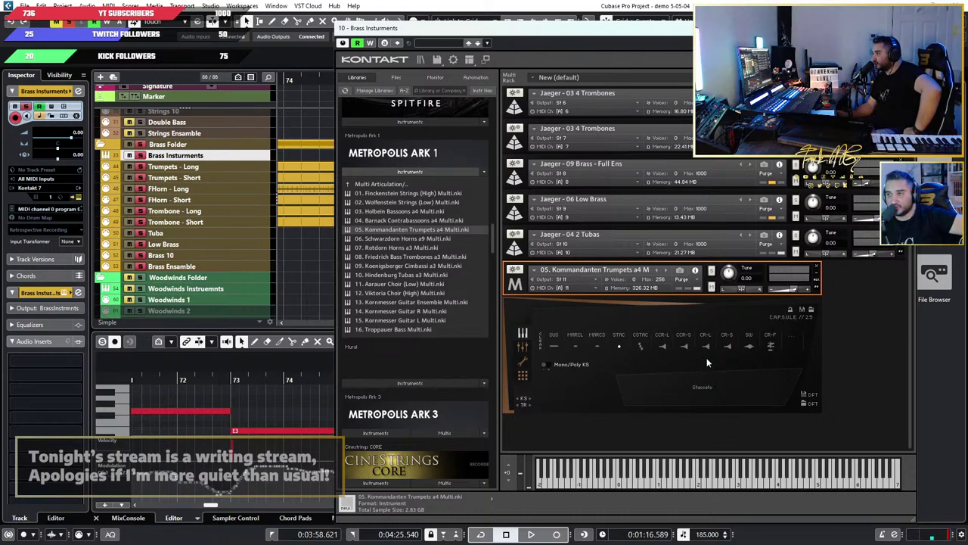
Step: Collapse the Kommandanten Trumpets patch, purge all its samples and expand it again
click(519, 286)
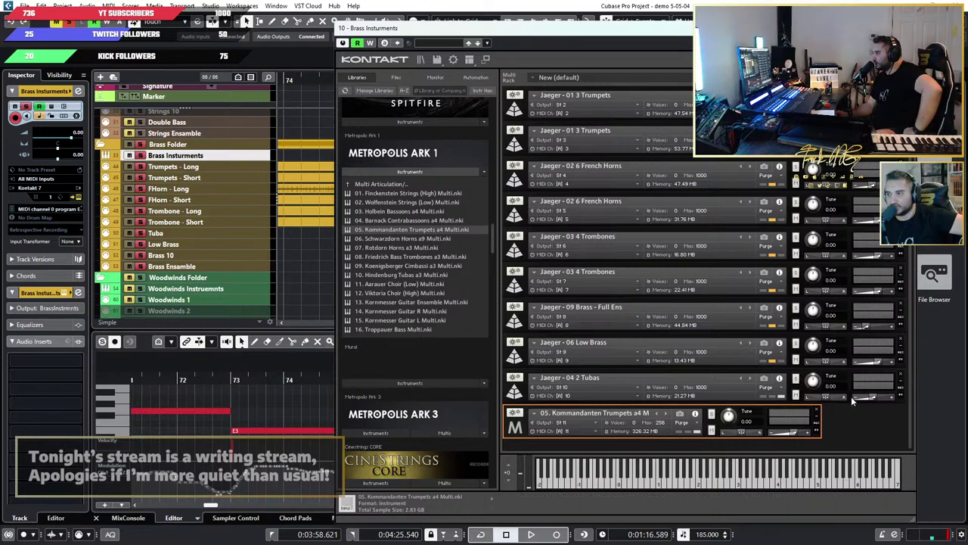
click(703, 422)
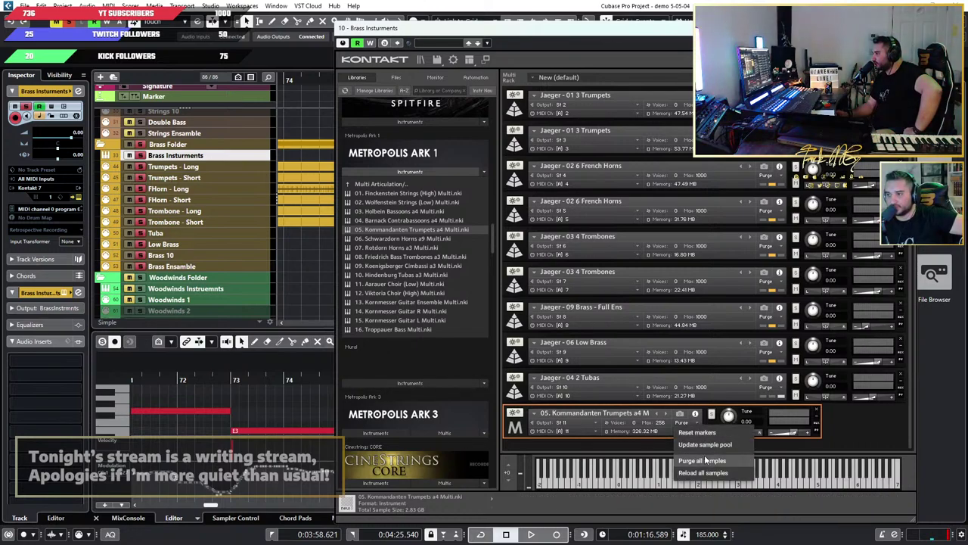
click(718, 460)
scroll(855, 419, down, 5)
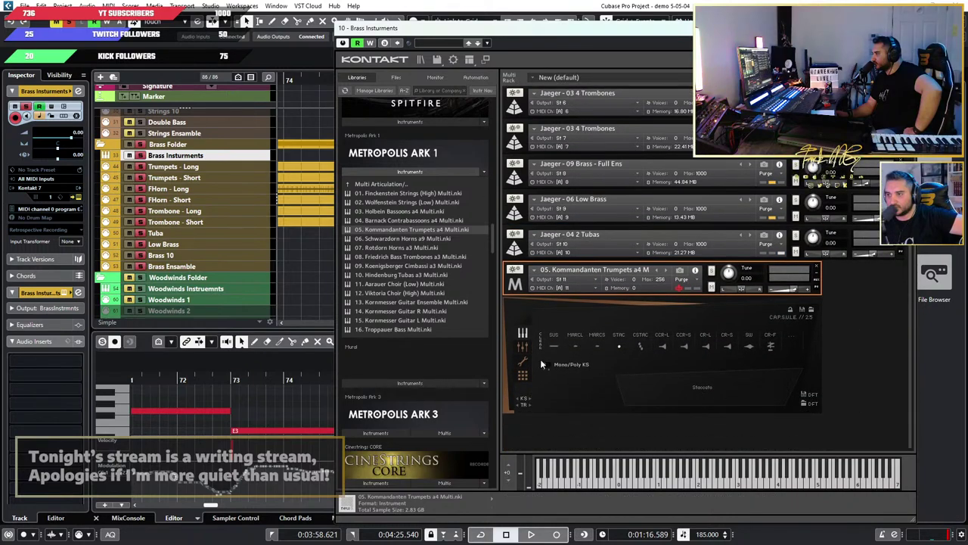
Step: Look through the trumpets' Capsule pages, return to the articulation view and reload the purged samples
click(522, 349)
click(522, 369)
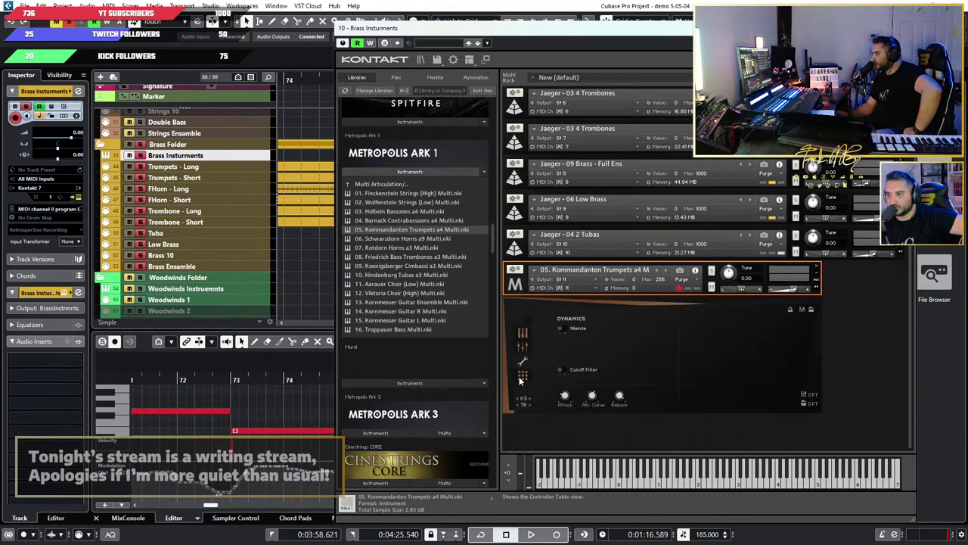
click(521, 378)
click(524, 344)
click(526, 333)
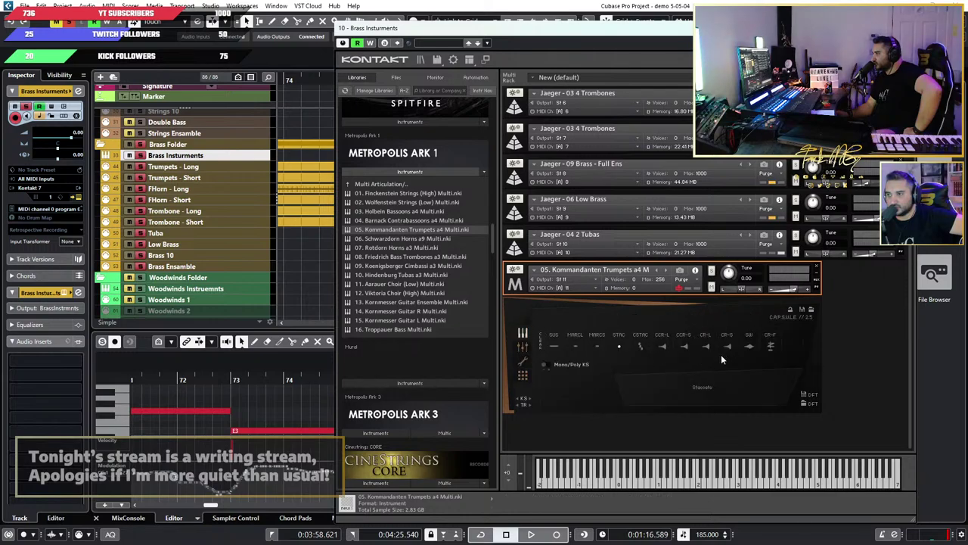
click(792, 310)
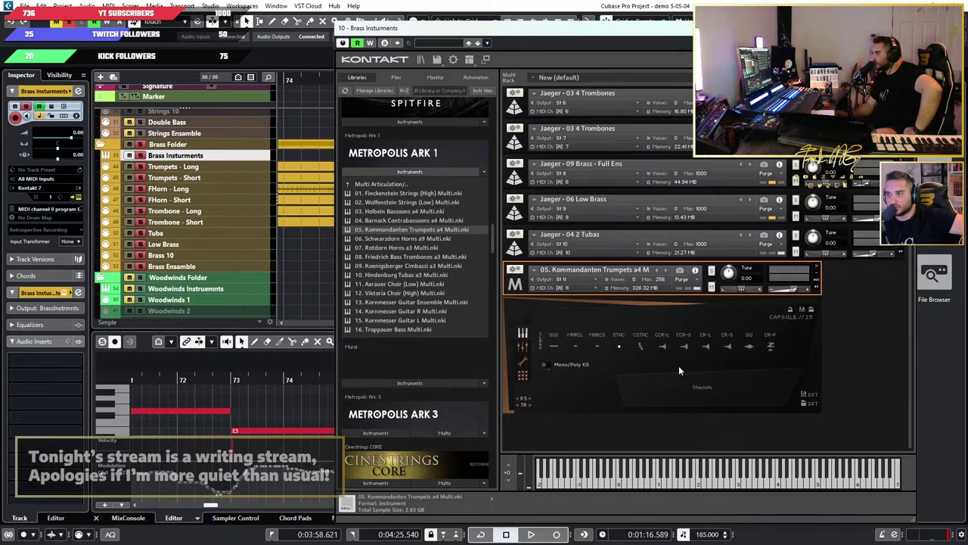
Step: Audition the Kommandanten Trumpets' crescendo articulations, comparing Cresc Long with Cresc Short
click(664, 345)
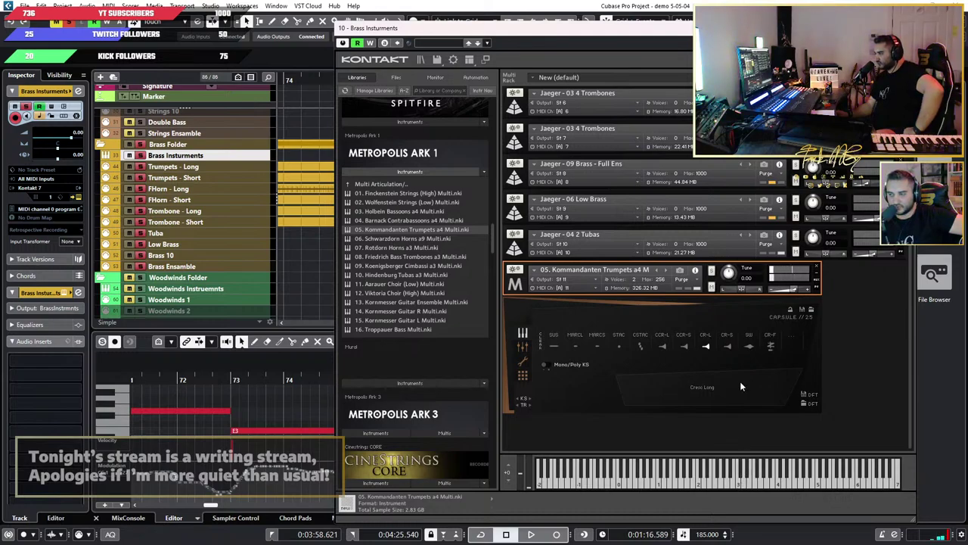
click(728, 346)
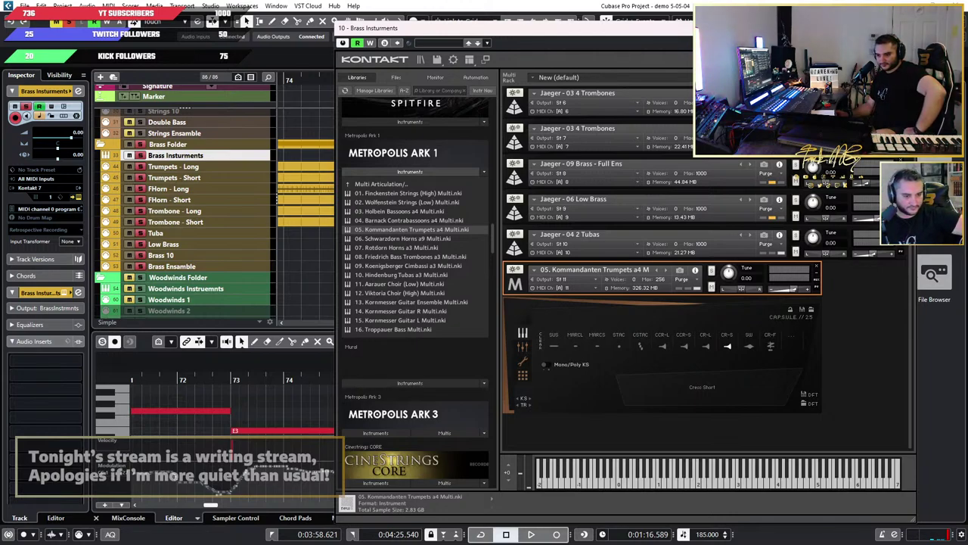
click(907, 28)
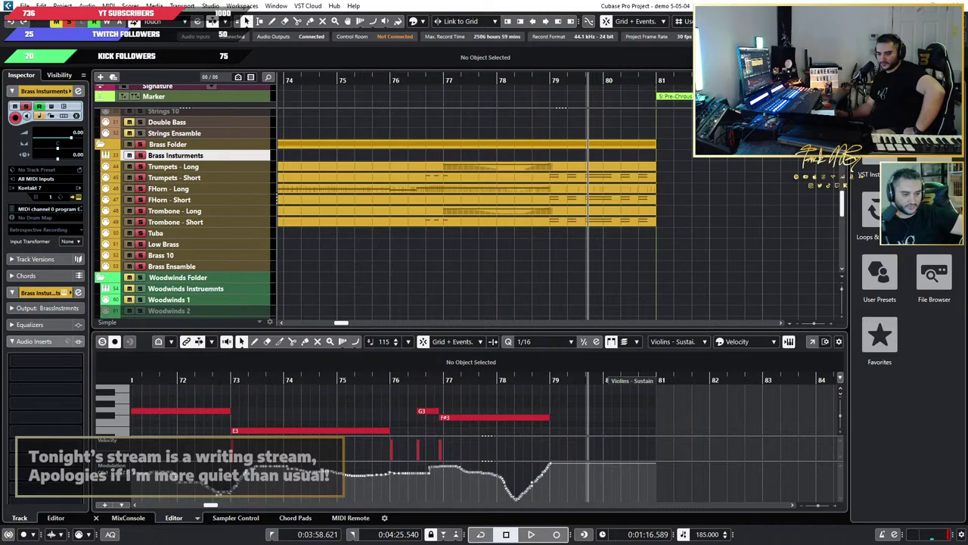
key(F11)
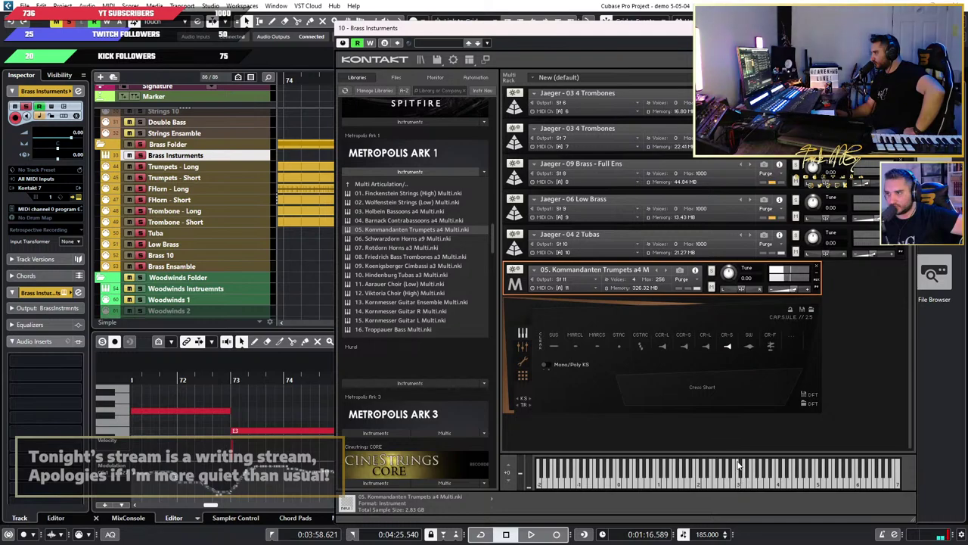
click(707, 350)
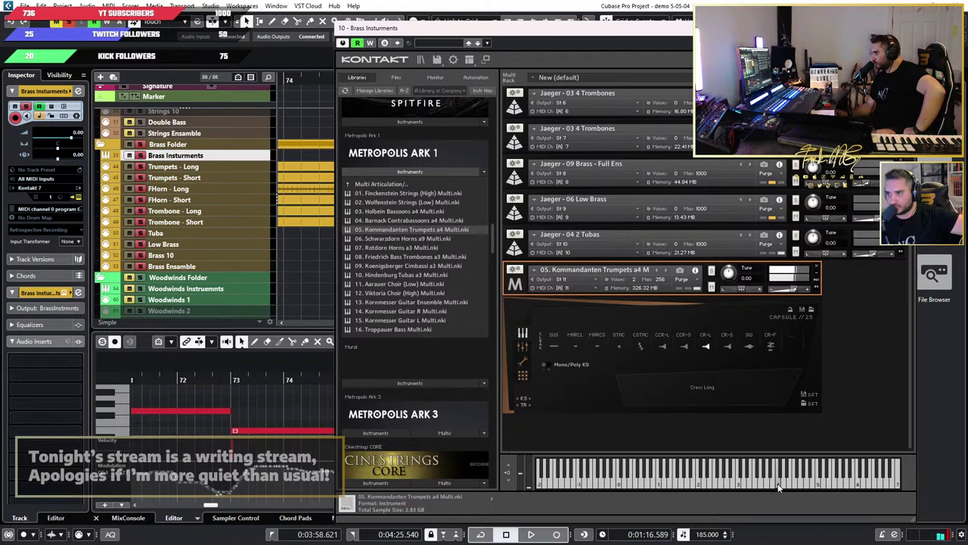
click(686, 346)
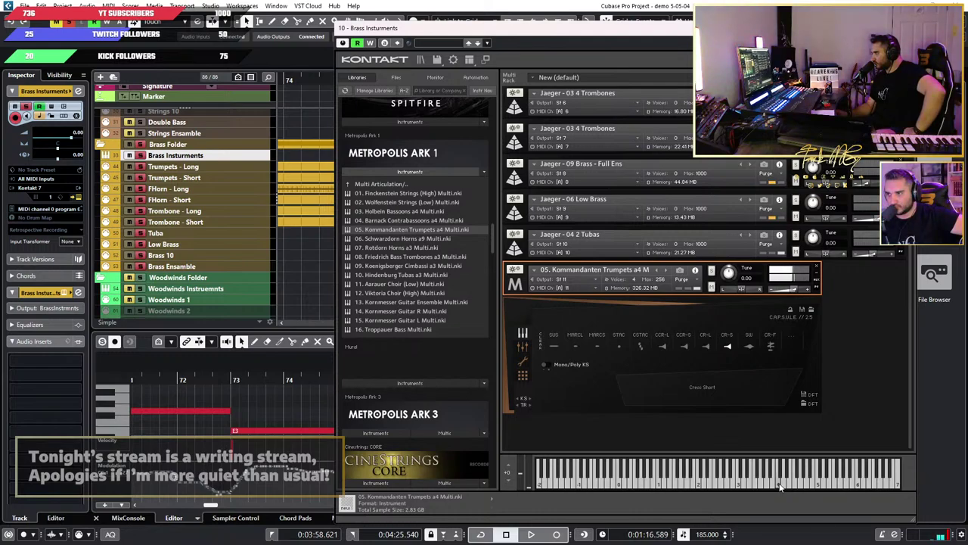
Step: Remove the Kommandanten Trumpets patch from the Kontakt rack and close the instrument window
click(817, 267)
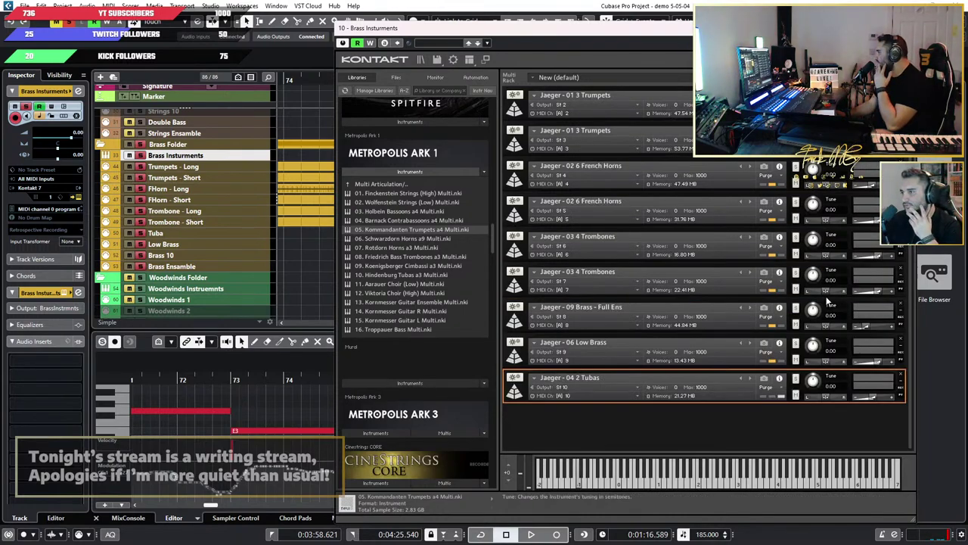
drag(887, 28, 599, 59)
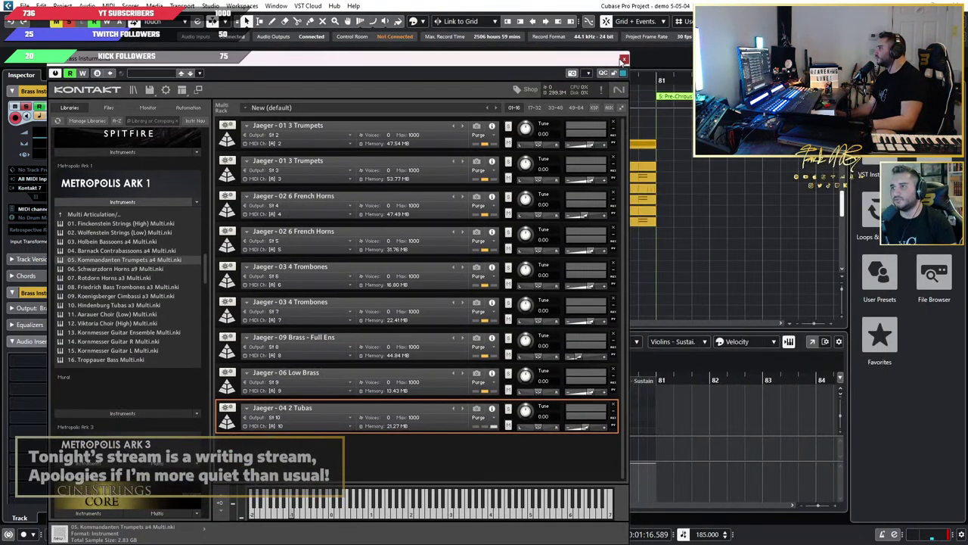
click(624, 59)
Step: Play back the soloed brass from about bar 74 to the end of the section before the pre-chorus
click(322, 379)
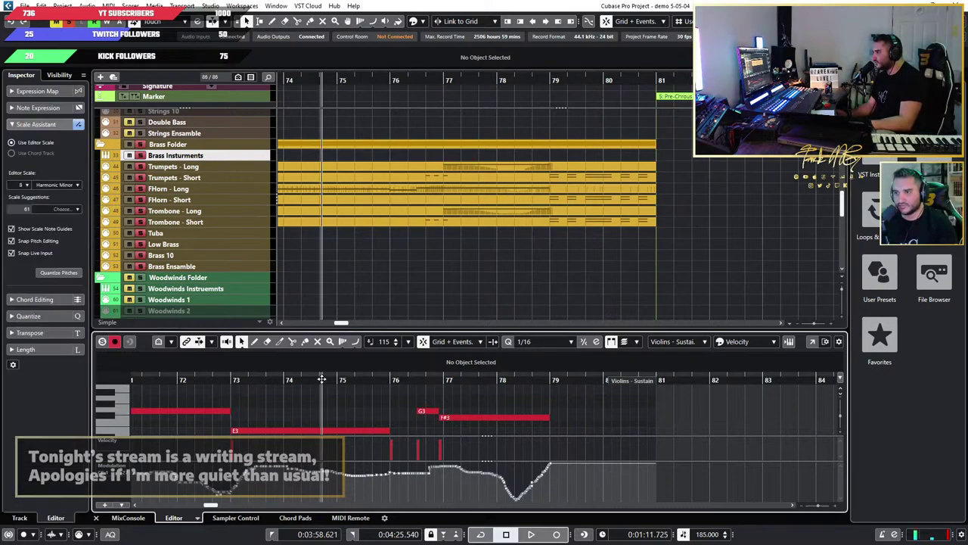
key(space)
scroll(436, 437, up, 2)
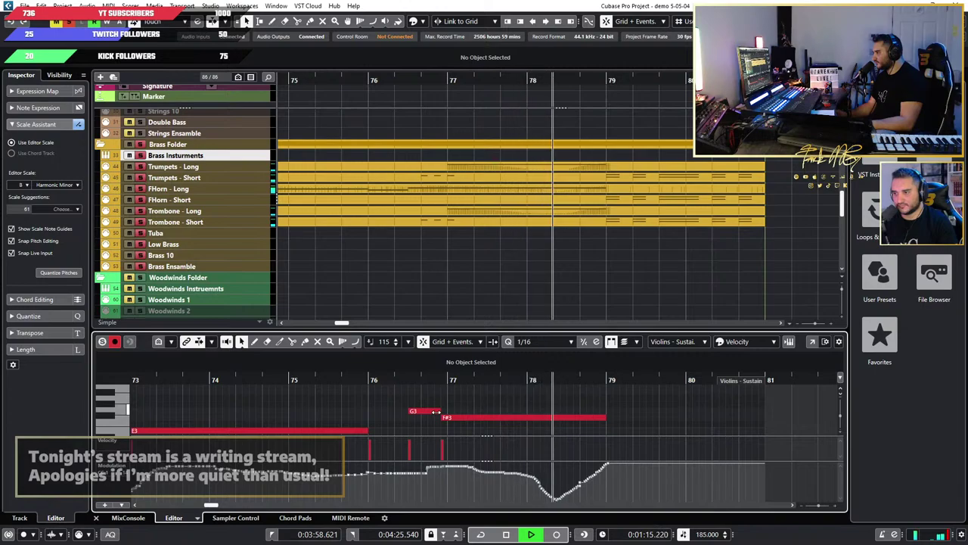
scroll(501, 270, down, 3)
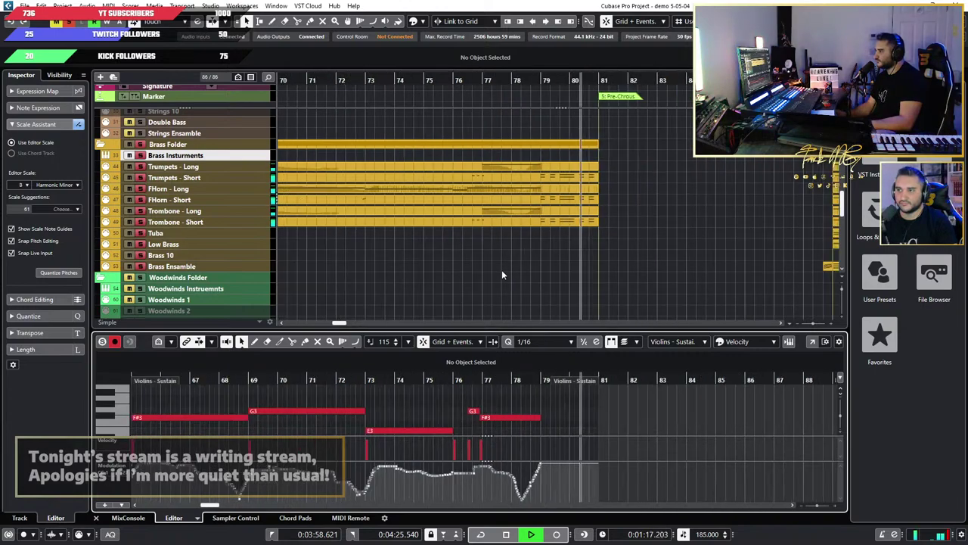
key(space)
Step: Play the soloed brass again from the start of Verse 1.5 at bar 65
click(364, 79)
scroll(462, 212, up, 2)
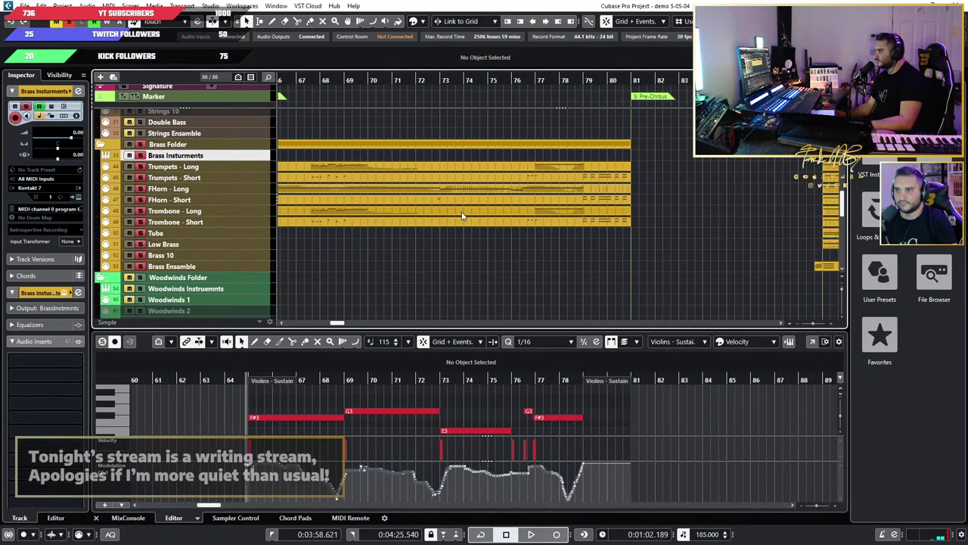
key(space)
scroll(452, 246, down, 1)
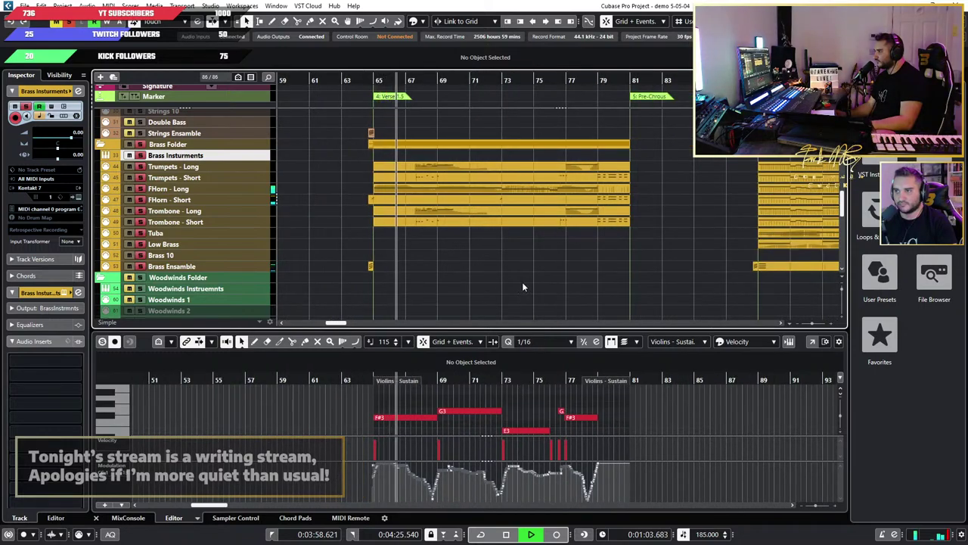
scroll(515, 285, up, 1)
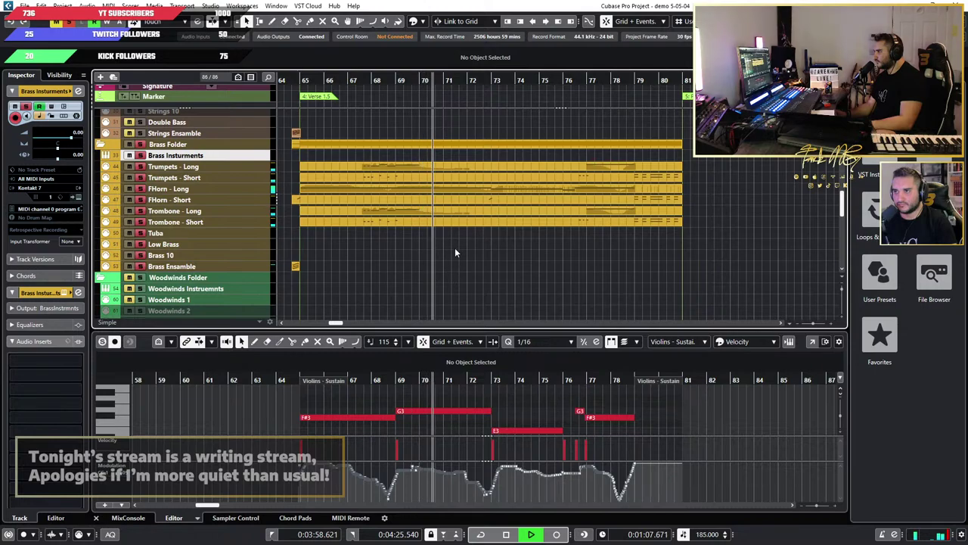
key(space)
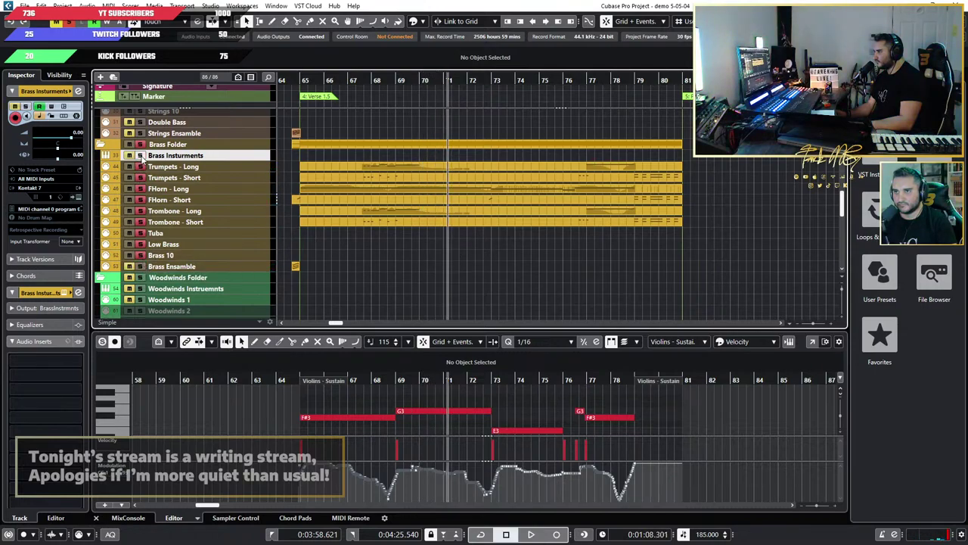
Step: Clear the brass solos and play Verse 1.5 with the full arrangement, starting just before bar 65
key(space)
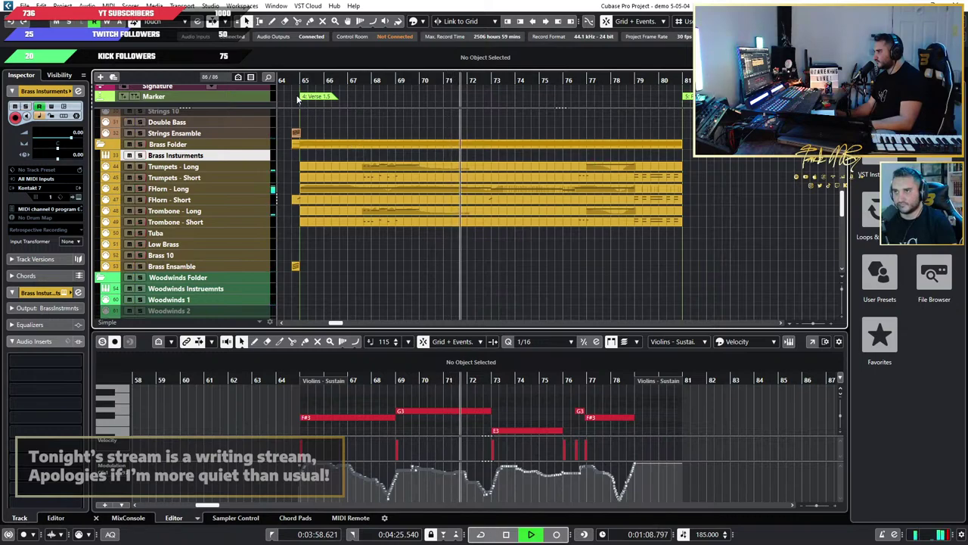
click(290, 80)
drag(291, 80, 306, 104)
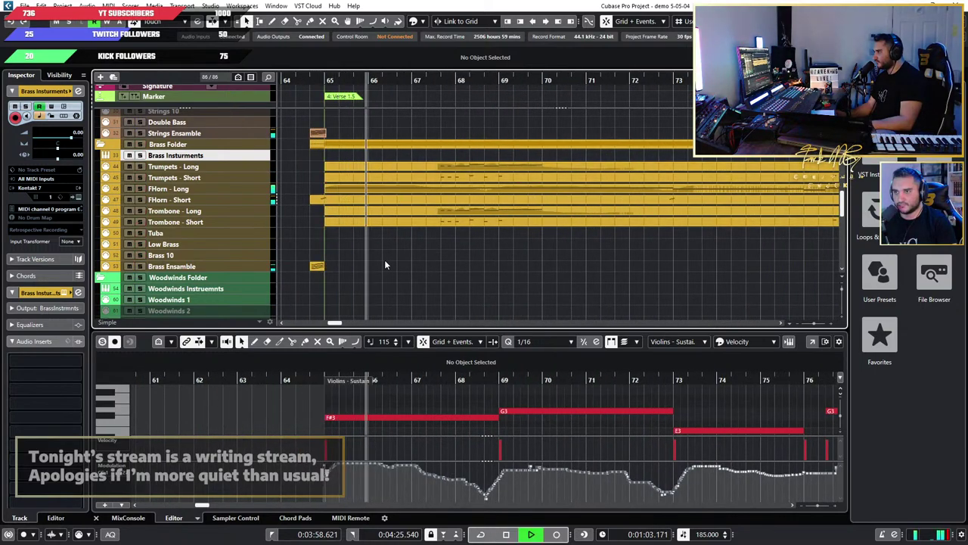
scroll(385, 260, down, 1)
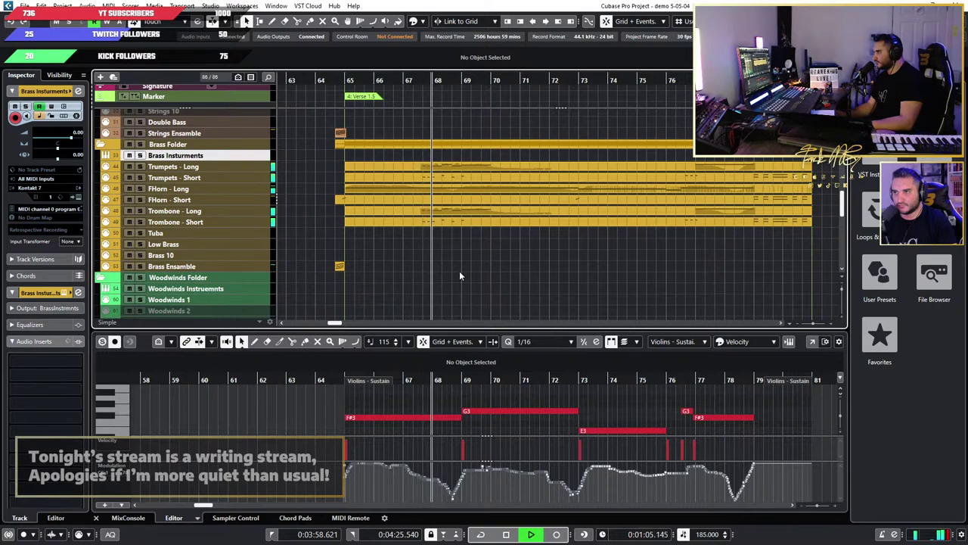
scroll(506, 274, up, 1)
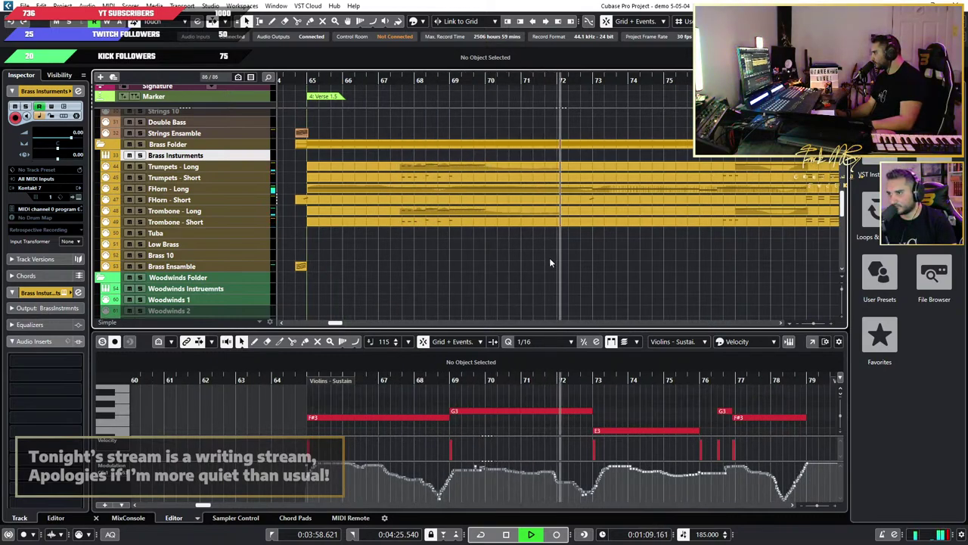
key(space)
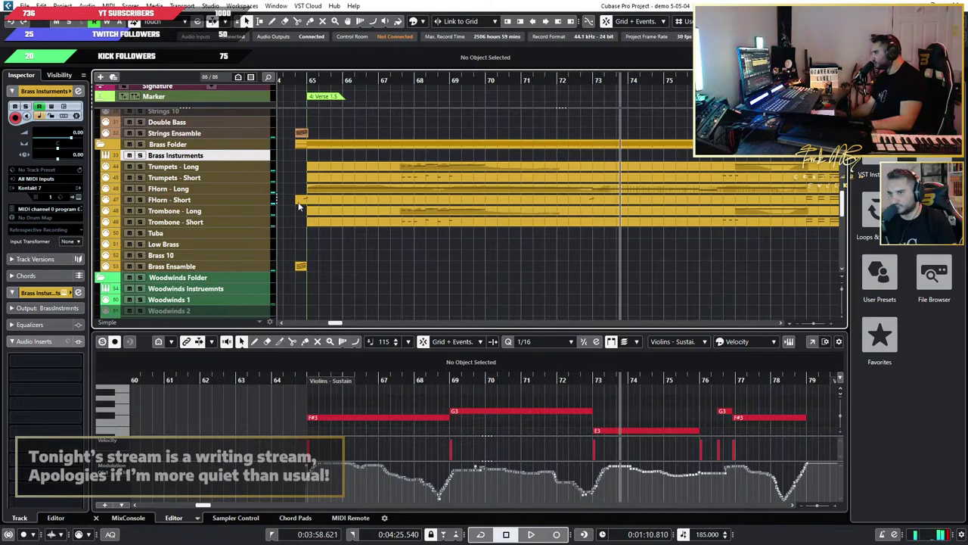
Step: Solo the Brass Ensamble track, select its short run before bar 65 and audition the lead-in to Verse 1.5
click(294, 79)
key(space)
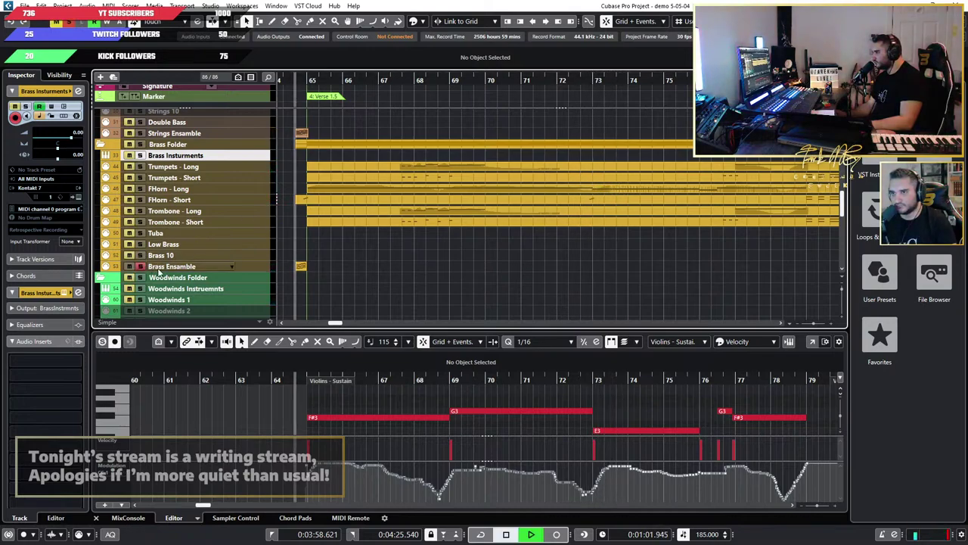
key(space)
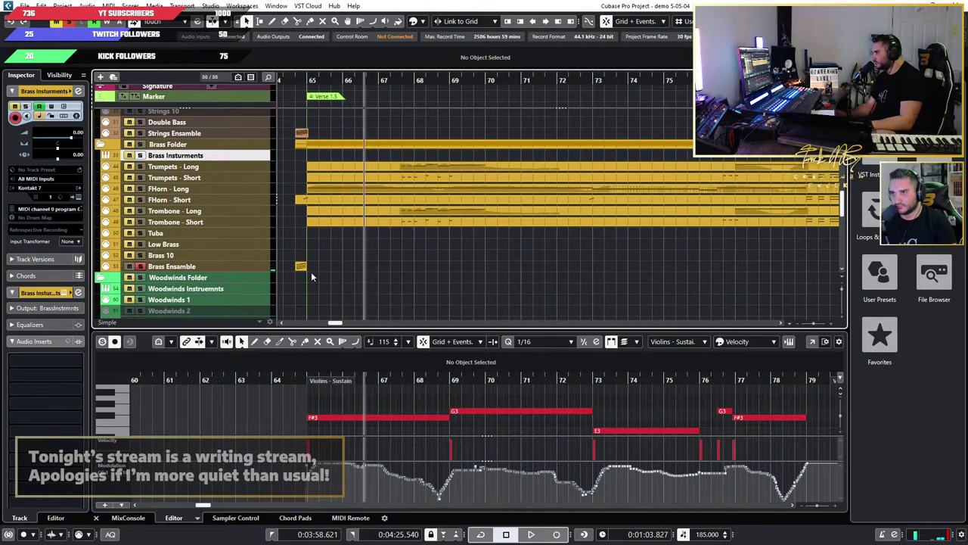
click(301, 268)
click(301, 76)
key(space)
scroll(364, 187, up, 4)
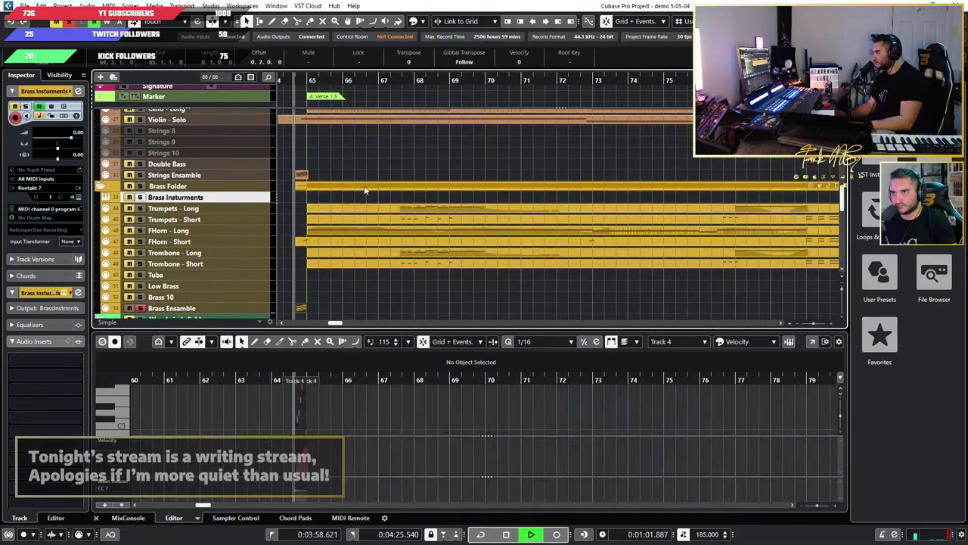
scroll(439, 238, down, 4)
key(space)
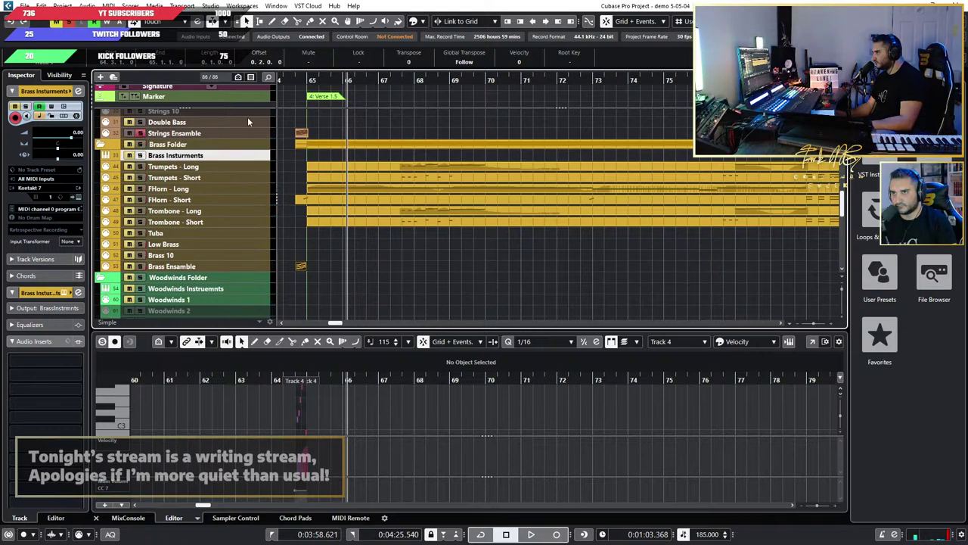
Step: Solo the Strings Ensamble and Brass Ensamble tracks together and play their runs leading into Verse 1.5
click(293, 91)
key(space)
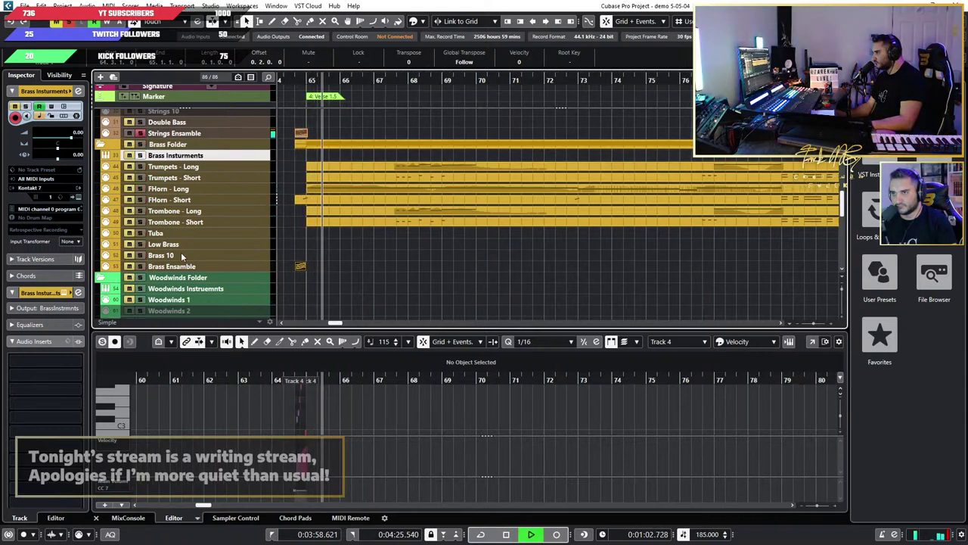
click(139, 266)
click(293, 81)
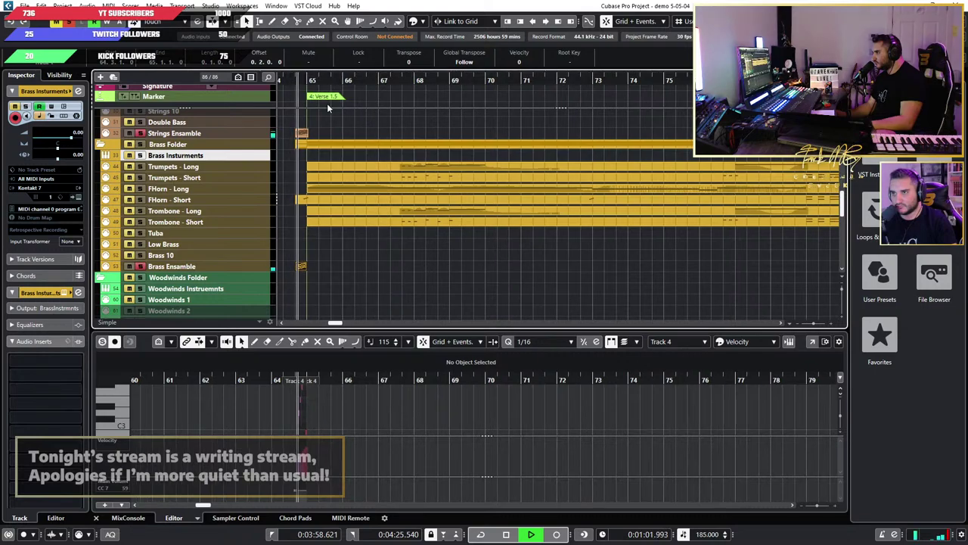
key(space)
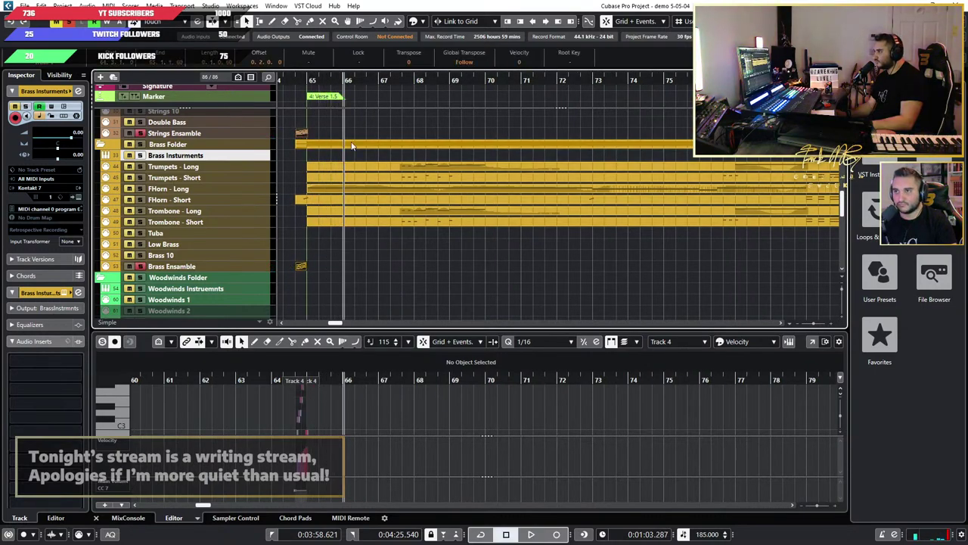
Step: Paste copies of the Strings Ensamble and Brass Ensamble runs just before bar 73
key(space)
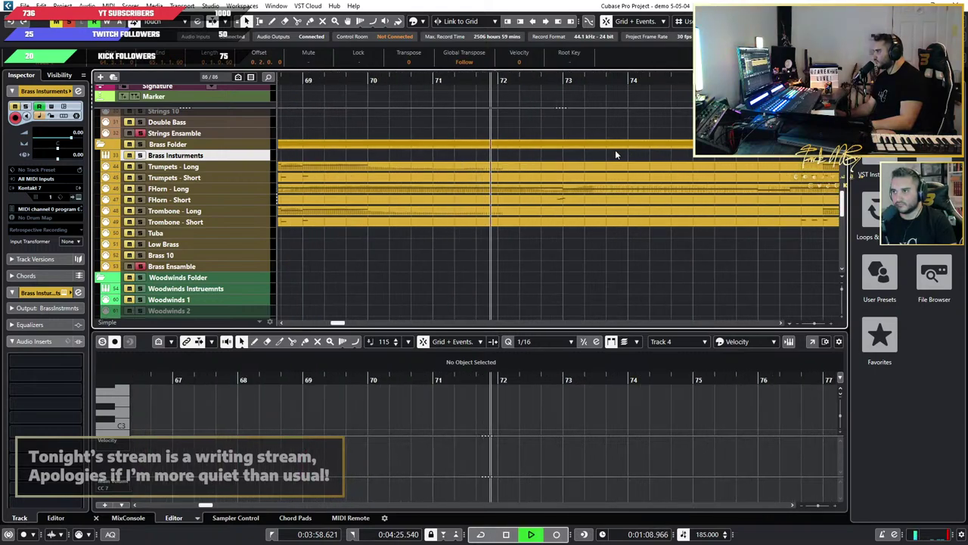
key(space)
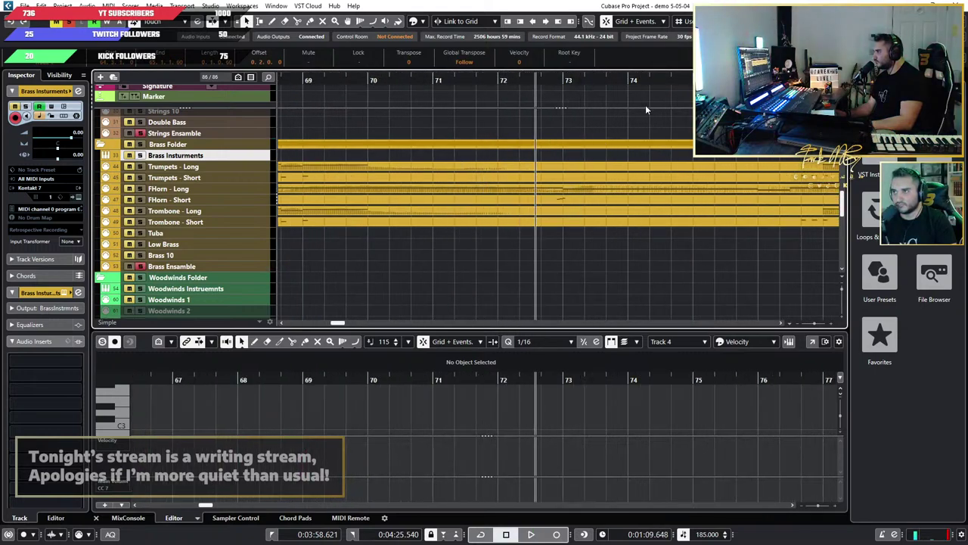
drag(536, 78, 540, 78)
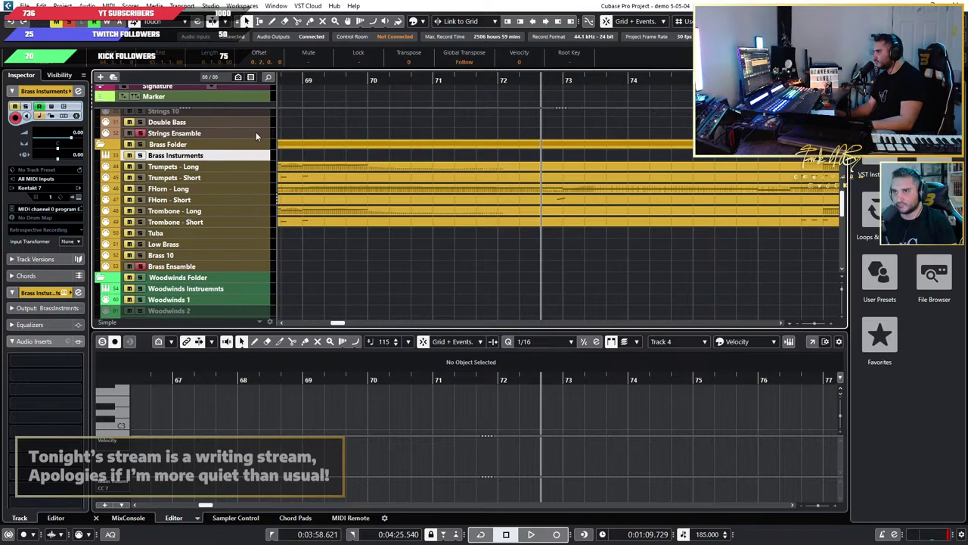
click(256, 132)
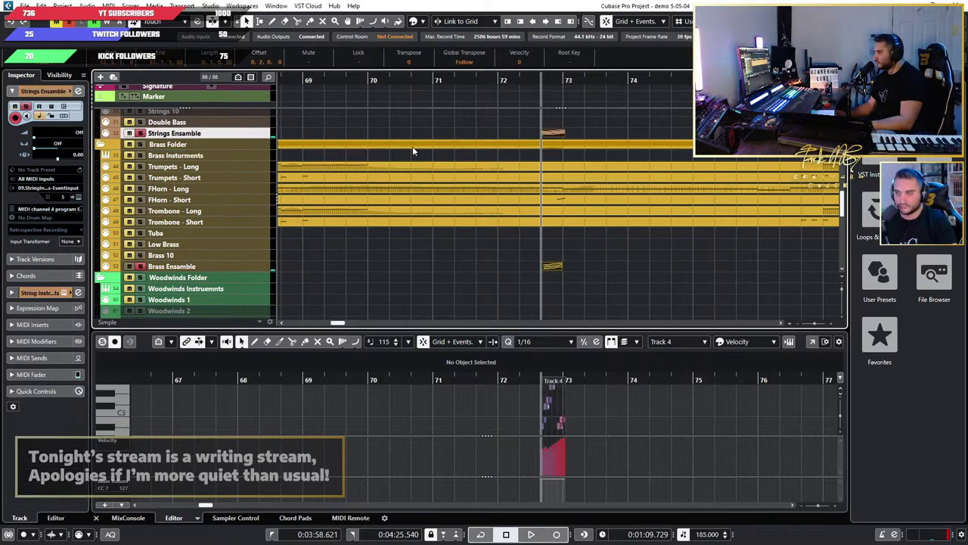
click(629, 275)
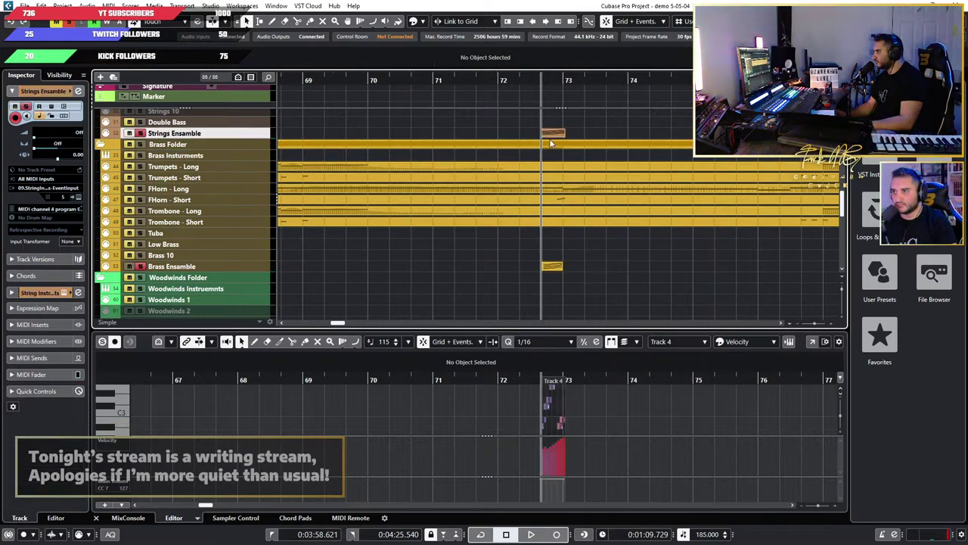
Step: Transpose all notes of the Strings Ensamble run just before bar 73 up three scale steps
scroll(588, 218, up, 3)
click(548, 191)
scroll(565, 399, up, 1)
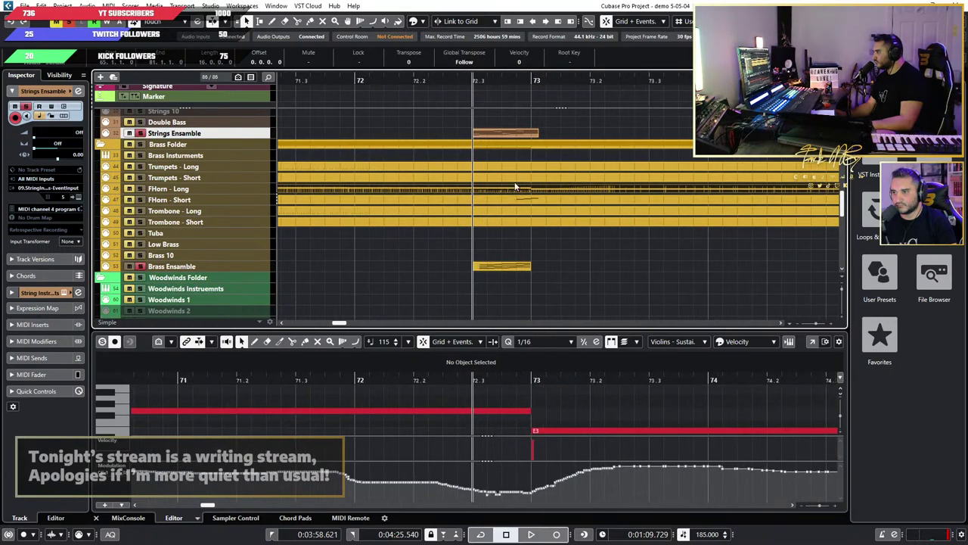
click(522, 134)
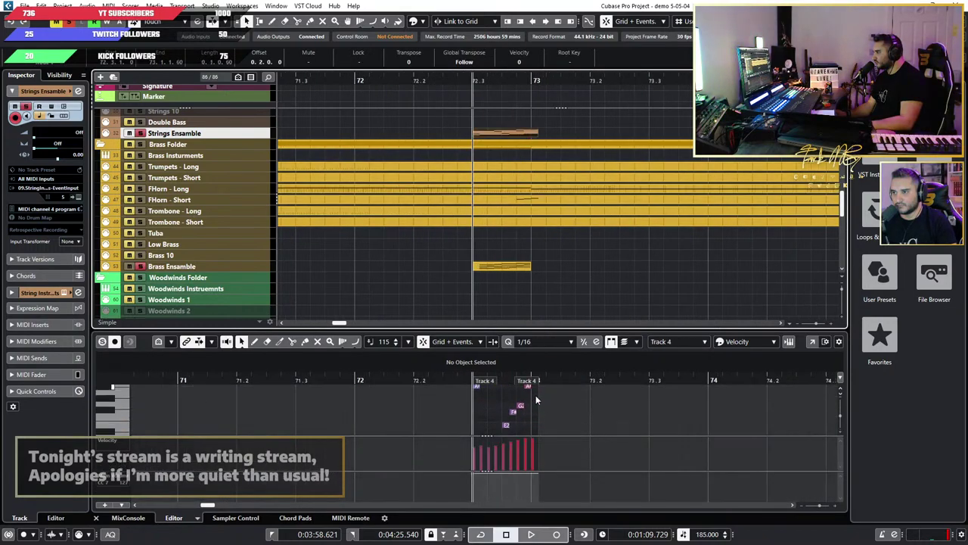
drag(610, 403, 409, 392)
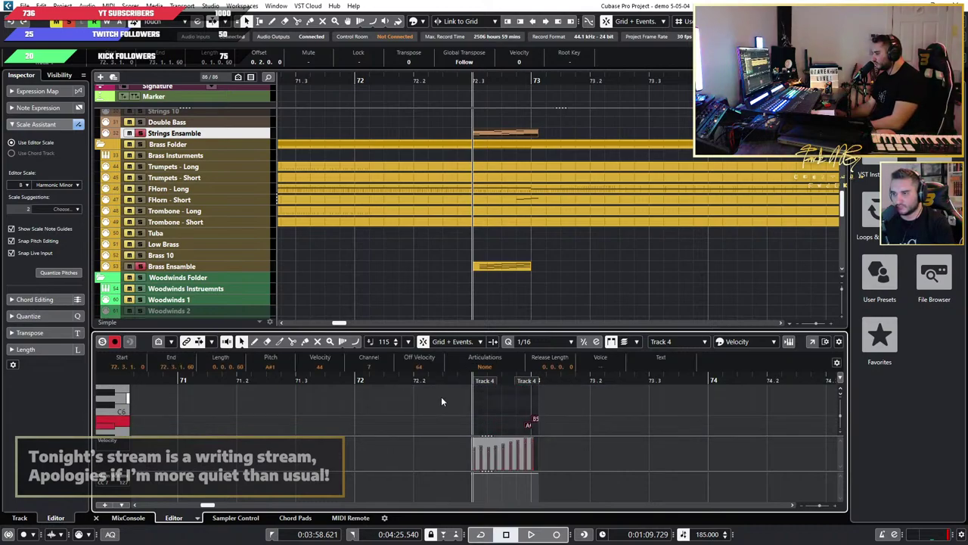
key(Up)
key(Up)
key(Up)
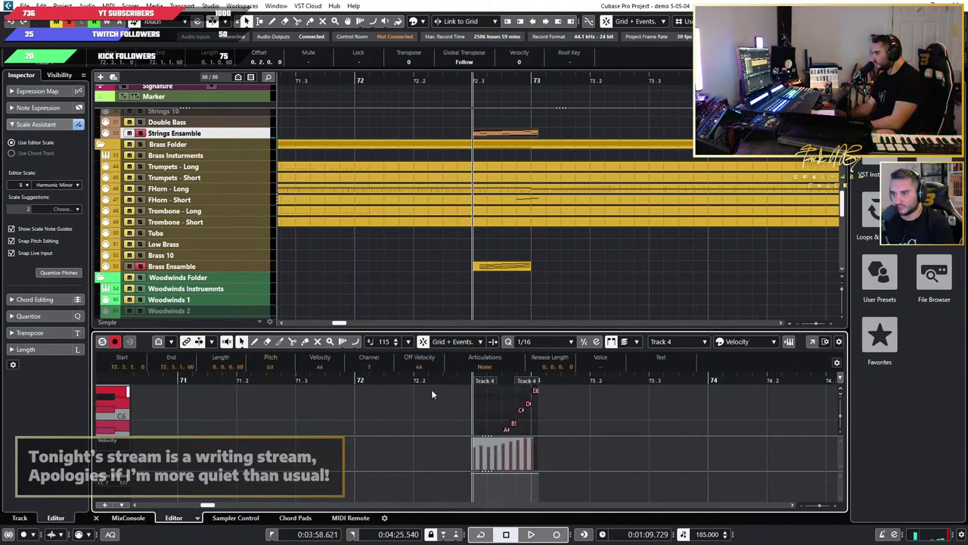
Step: Transpose all notes of the Brass Ensamble run just before bar 73 up three scale steps
click(498, 268)
scroll(576, 415, up, 4)
scroll(578, 417, down, 2)
drag(611, 419, 418, 362)
key(Up)
key(Up)
key(Up)
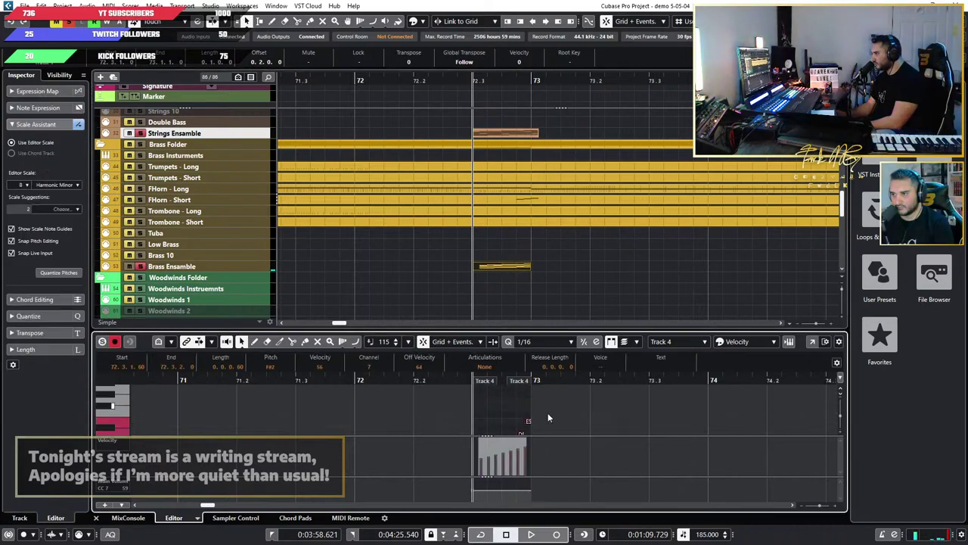
Step: Inspect the notes of the Strings Ensamble run and play the soloed ensemble passage into bar 73
click(528, 136)
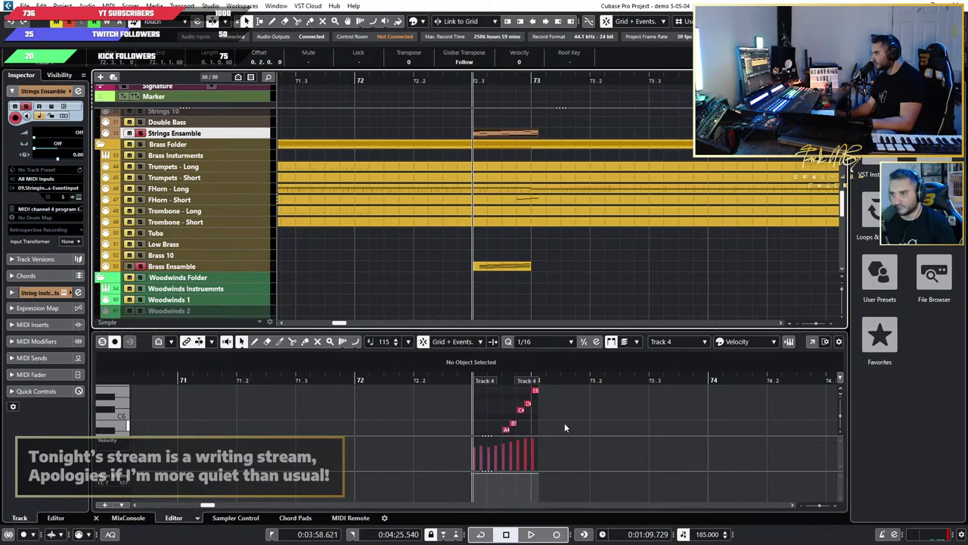
scroll(564, 427, down, 3)
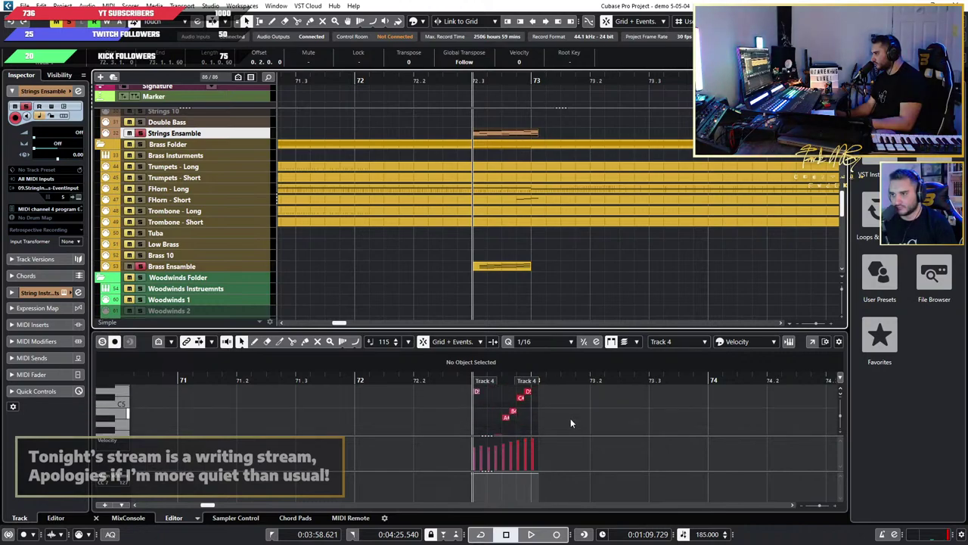
scroll(571, 423, down, 10)
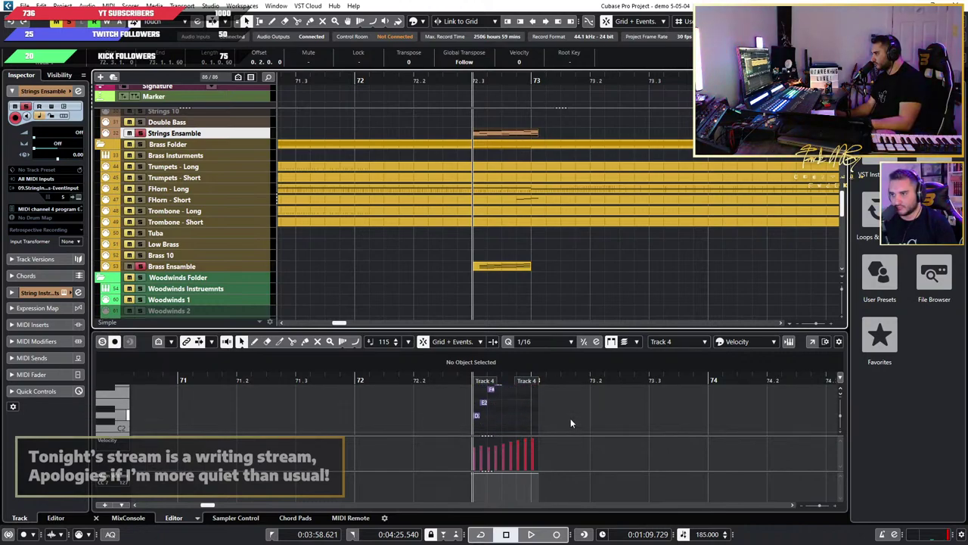
scroll(571, 423, down, 2)
key(space)
key(space)
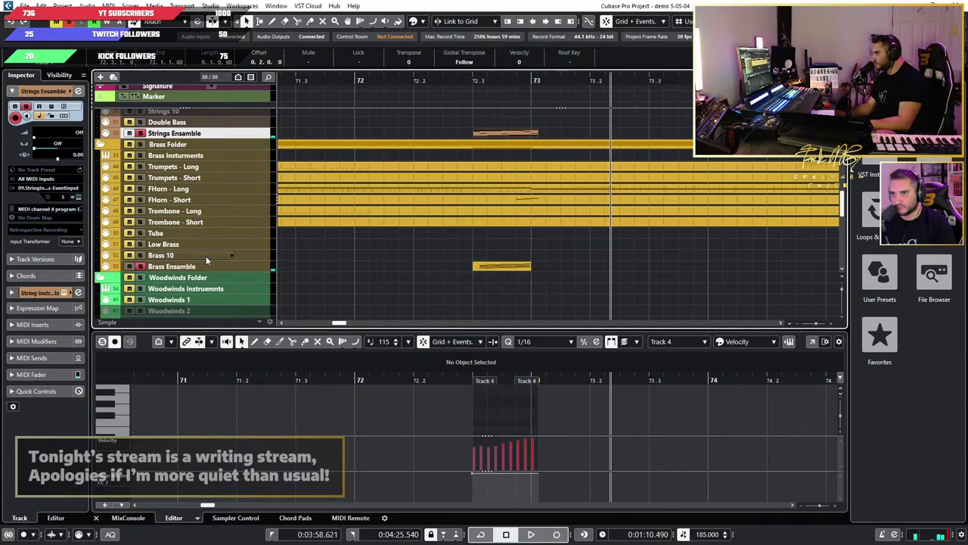
Step: Unsolo the Brass Ensamble and Strings Ensamble tracks
click(141, 267)
click(140, 134)
key(g)
key(g)
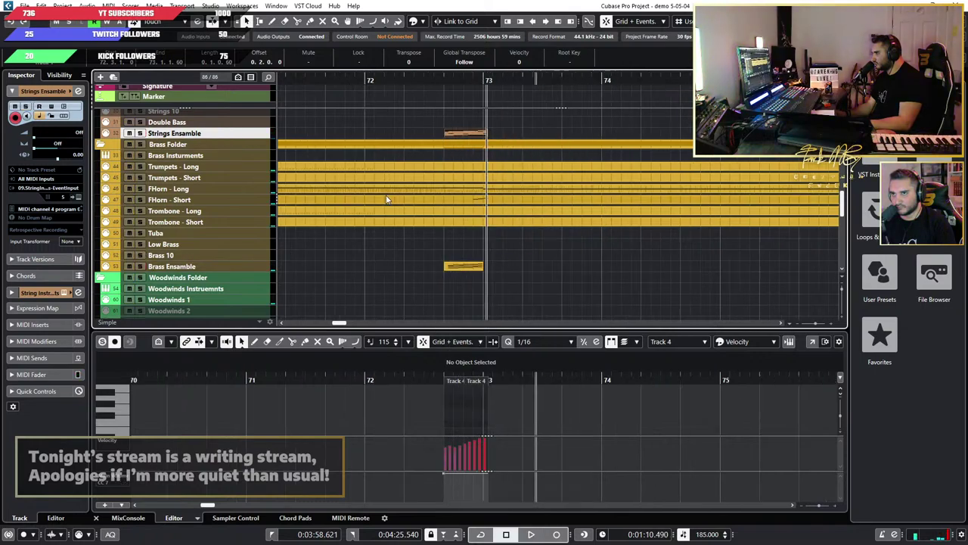
Step: Play the full arrangement from about bar 72 through bar 80 to review the transposed runs in context
click(366, 90)
key(space)
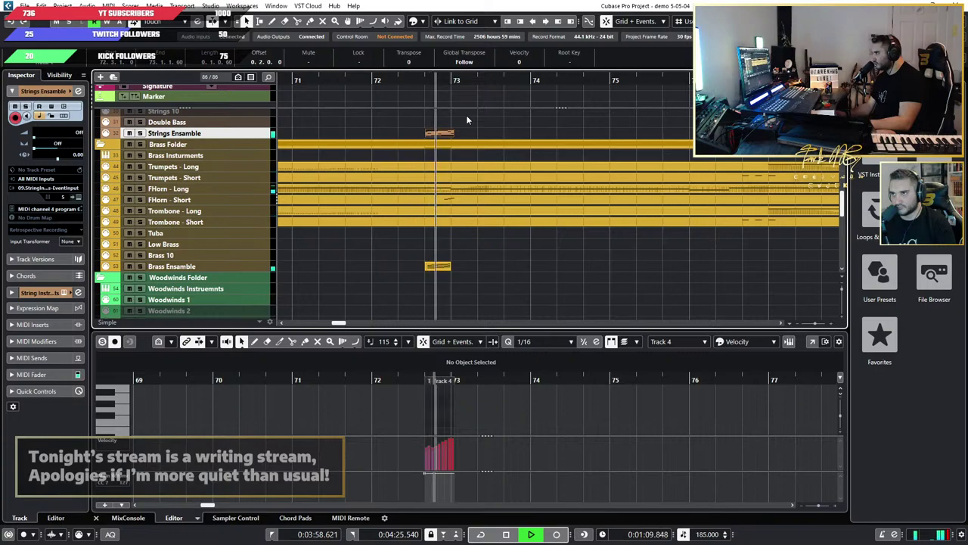
scroll(470, 164, down, 6)
scroll(470, 163, left, 3)
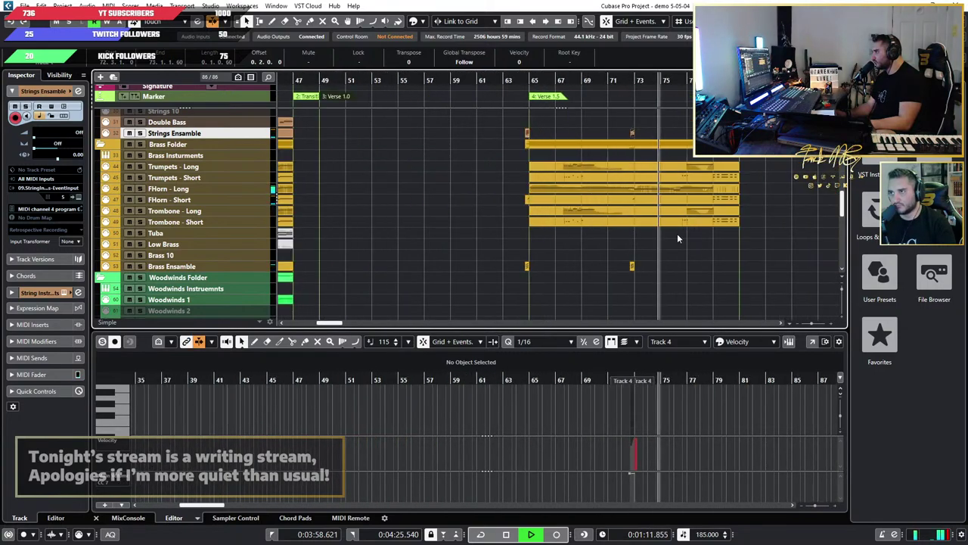
scroll(659, 242, up, 5)
scroll(634, 256, right, 3)
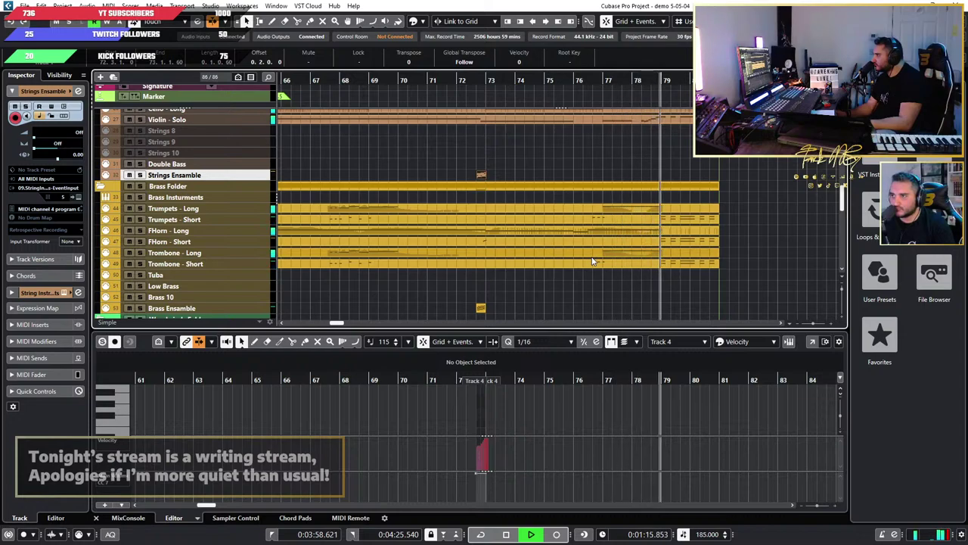
key(space)
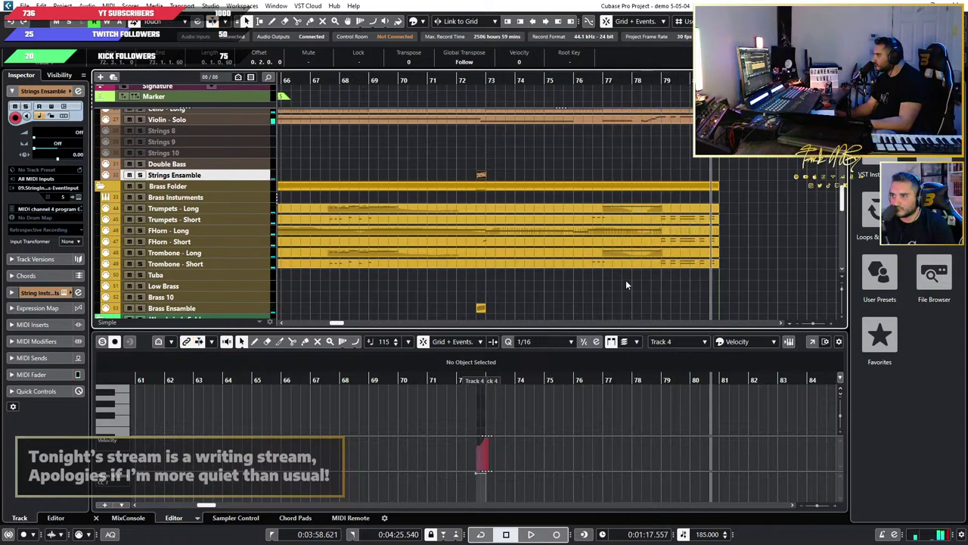
Step: Audition Trombone - Long from bar 77 and redraw its modulation curve to rise from about bar 78 to bar 79
click(626, 80)
click(666, 253)
key(space)
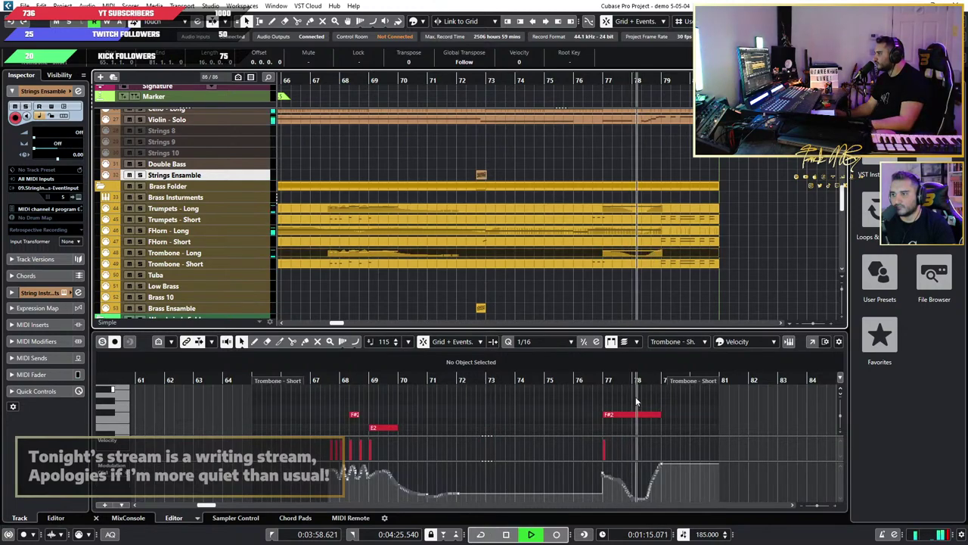
key(space)
ctrl+scroll(660, 474, up, 3)
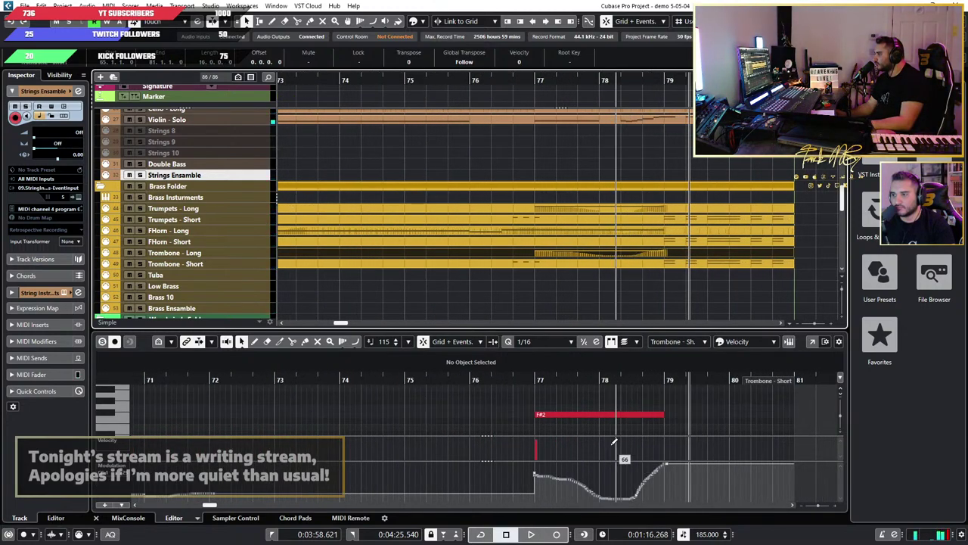
click(603, 379)
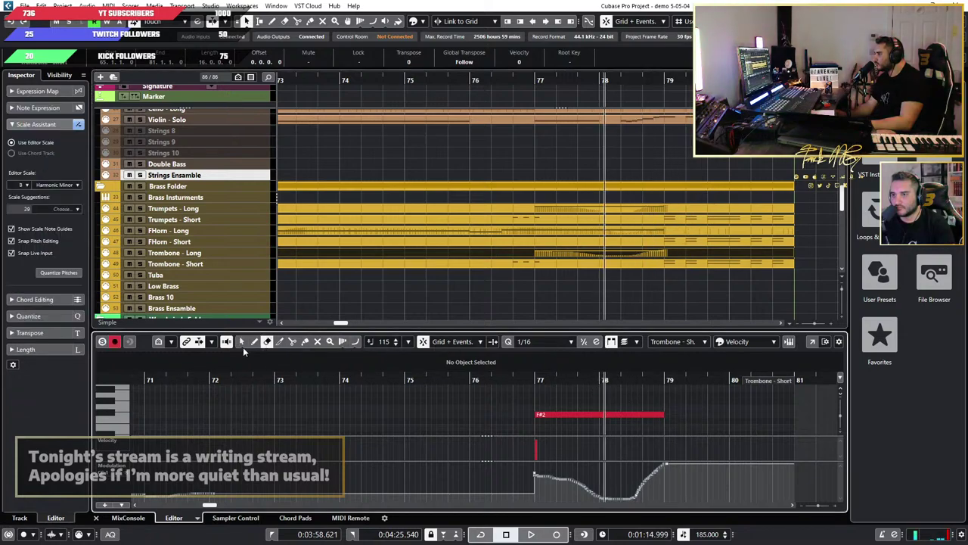
mouse_move(666, 463)
mouse_down()
mouse_move(598, 481)
mouse_move(603, 498)
mouse_up()
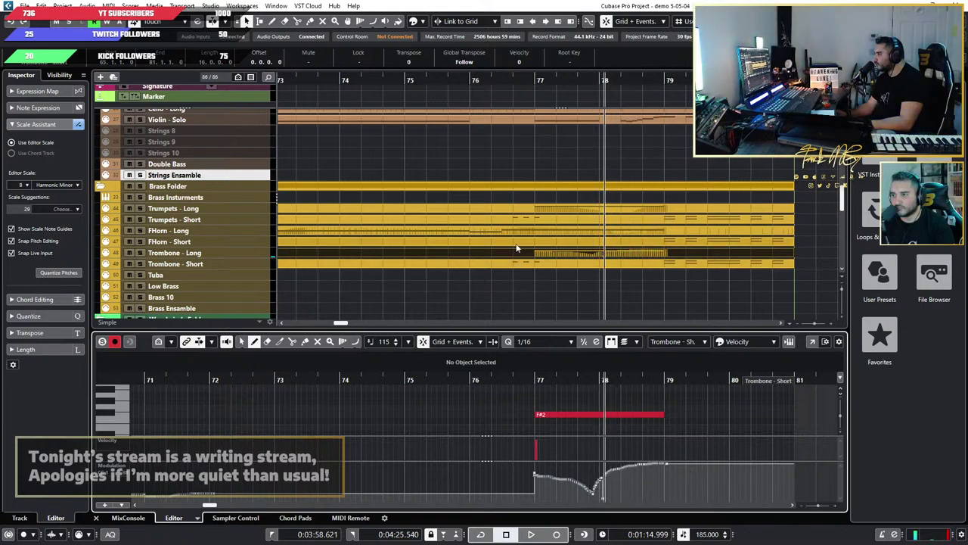
Step: Play the trombone passage and redraw its modulation as a smooth rise from just before bar 78 to 127 near bar 79
key(space)
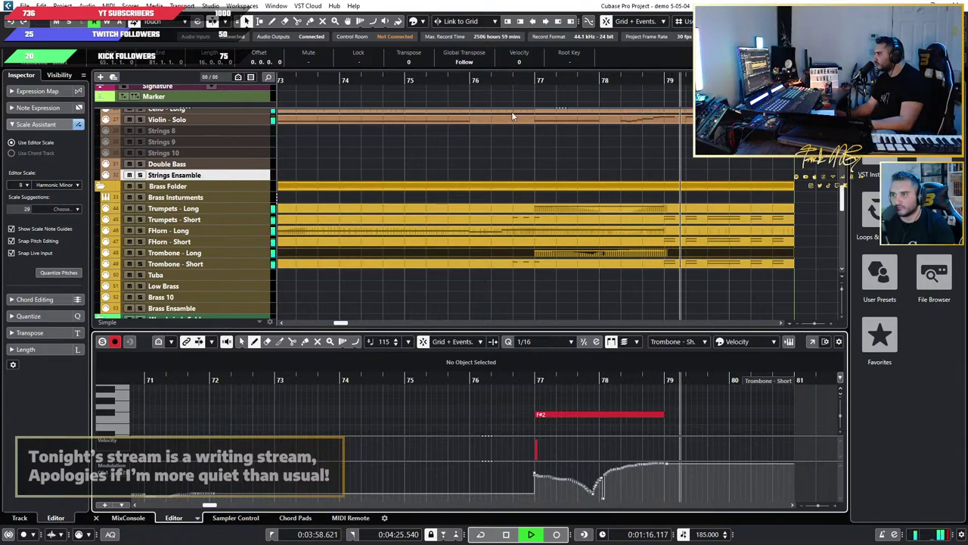
drag(490, 84, 628, 180)
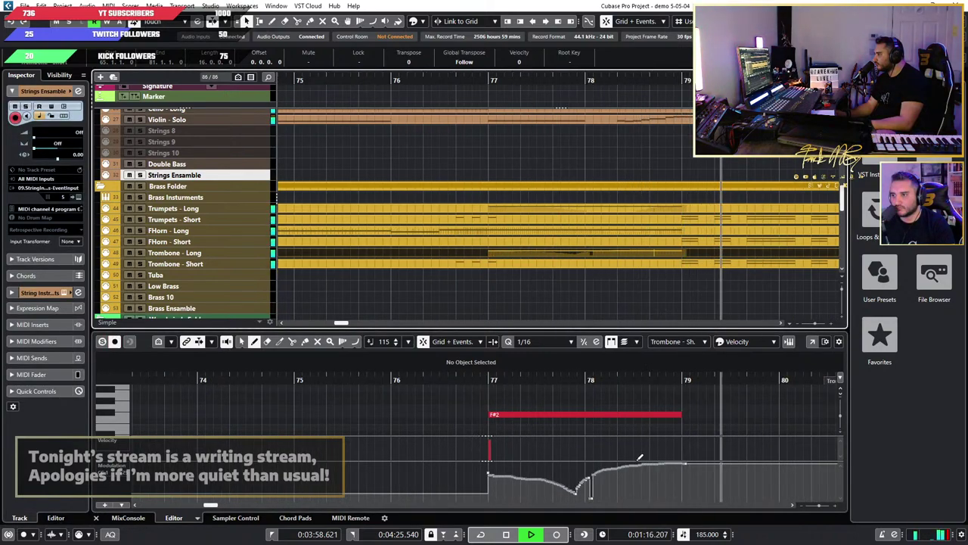
key(space)
mouse_move(571, 490)
mouse_down()
mouse_move(624, 464)
mouse_move(678, 460)
mouse_up()
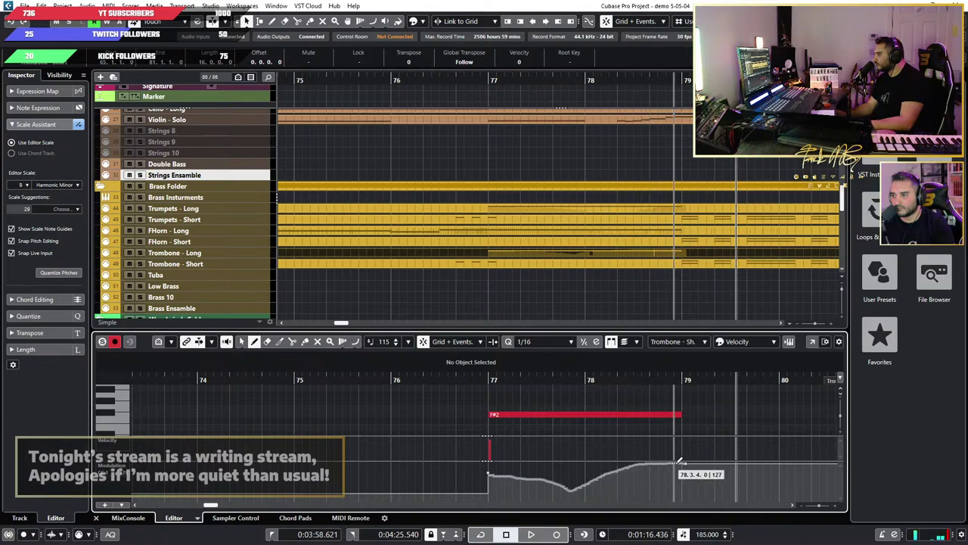
Step: Redraw the Trumpets - Long modulation to rise from about 40 at 77.3.3 toward bar 79, and play the passage
click(577, 209)
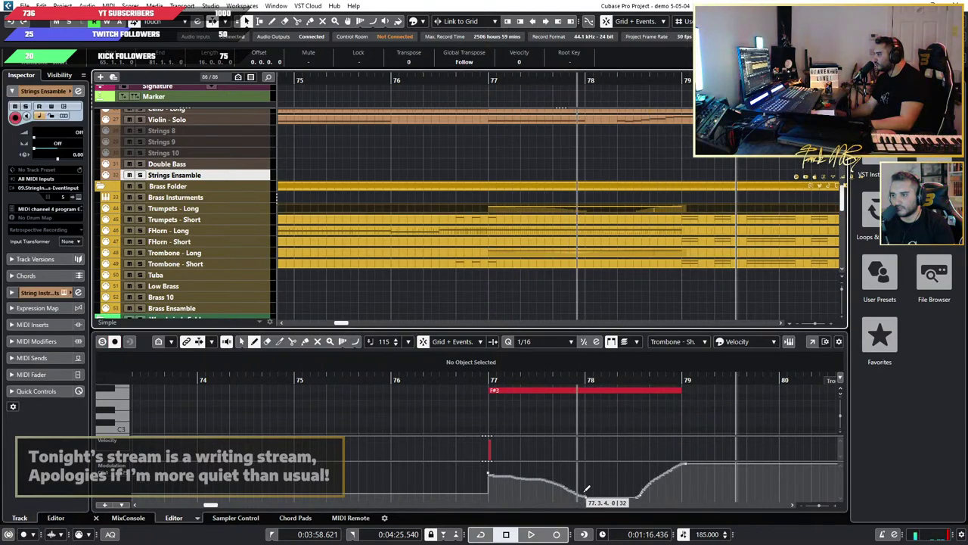
mouse_move(586, 490)
mouse_down()
mouse_move(679, 461)
mouse_move(572, 486)
mouse_up()
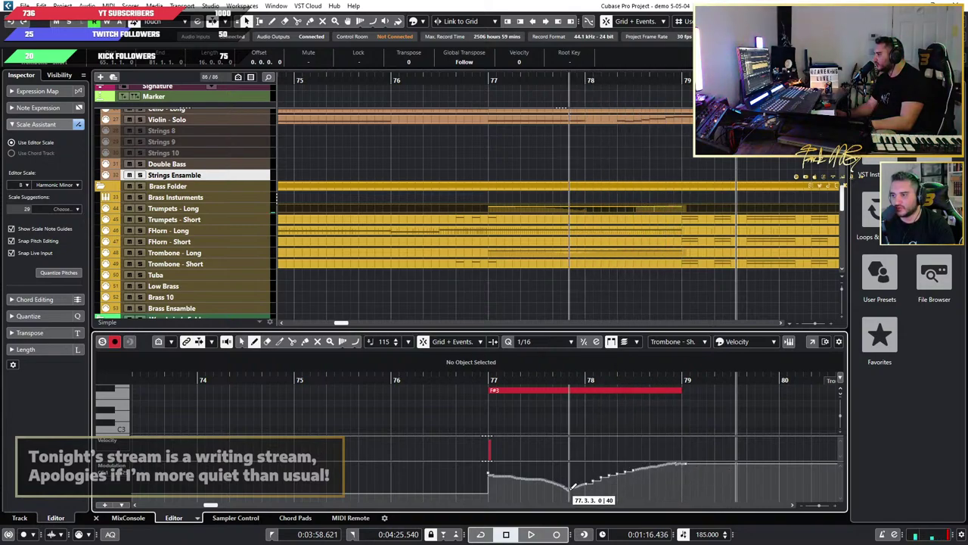
scroll(476, 284, down, 3)
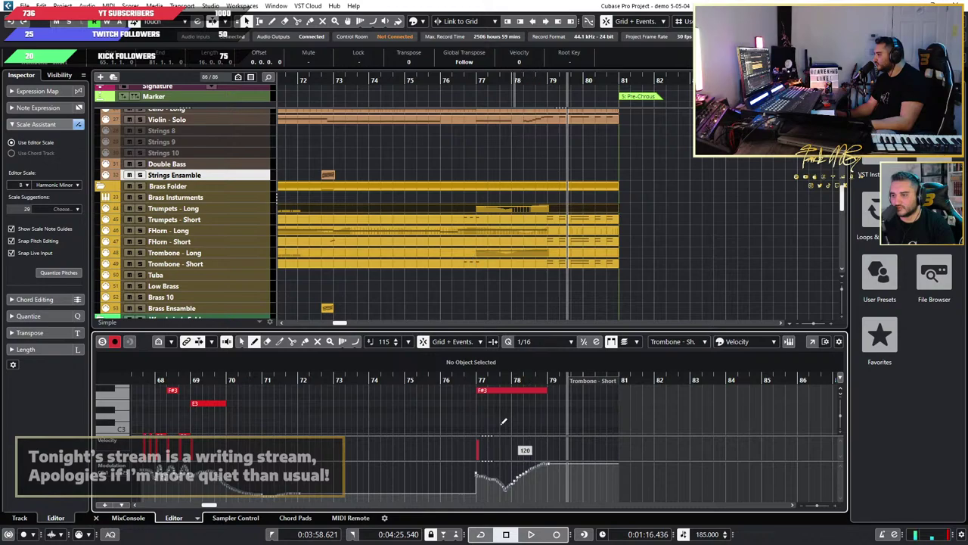
click(453, 77)
key(space)
scroll(527, 131, up, 2)
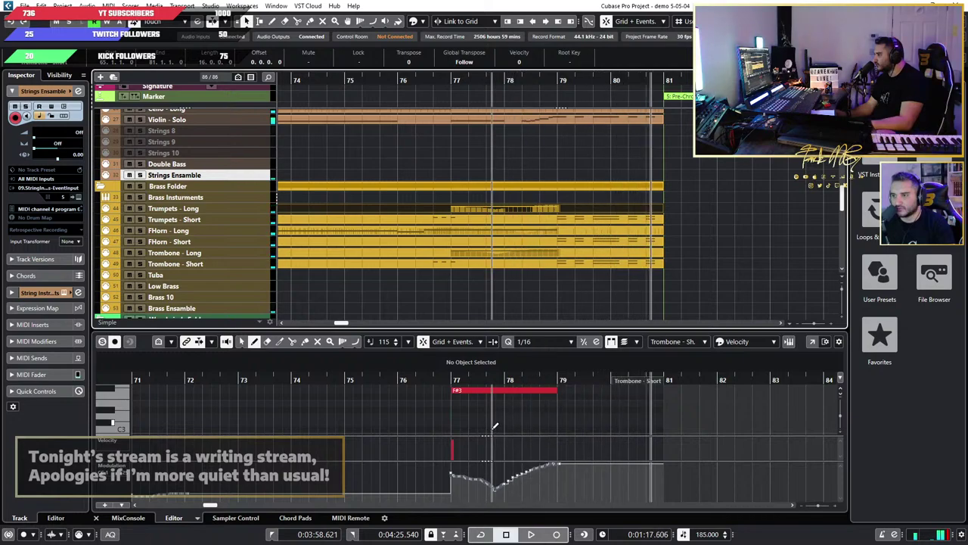
key(space)
scroll(501, 388, up, 2)
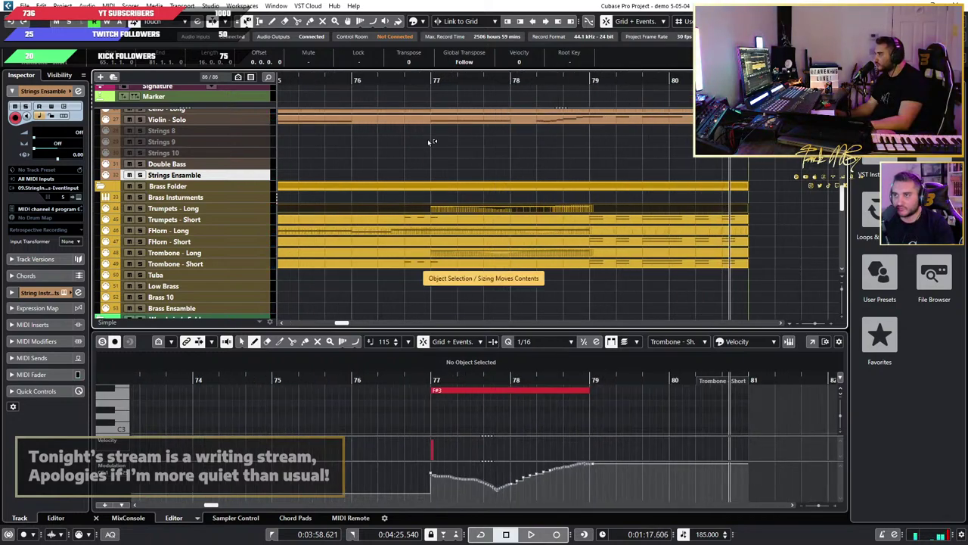
Step: Solo Trumpets - Long and play its long note from just before bar 77
click(633, 367)
key(1)
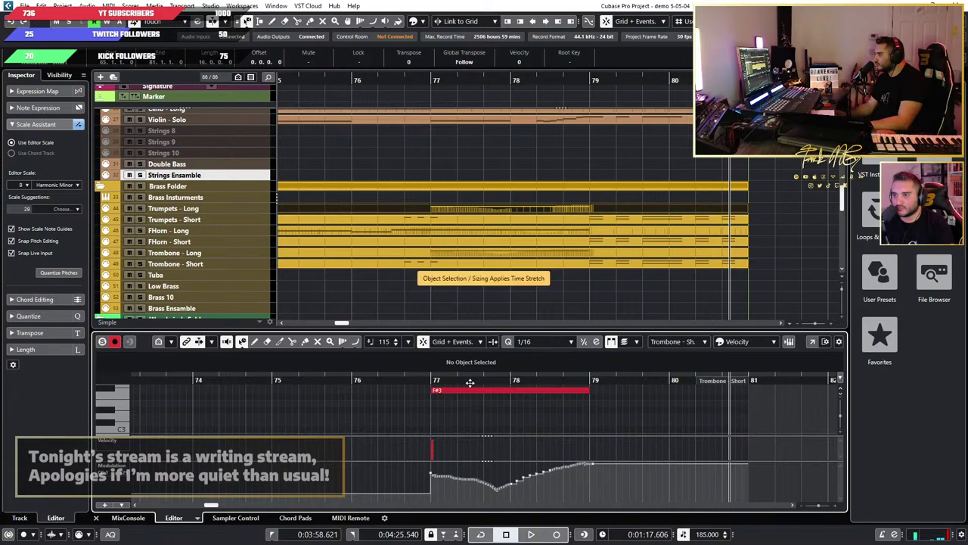
click(411, 389)
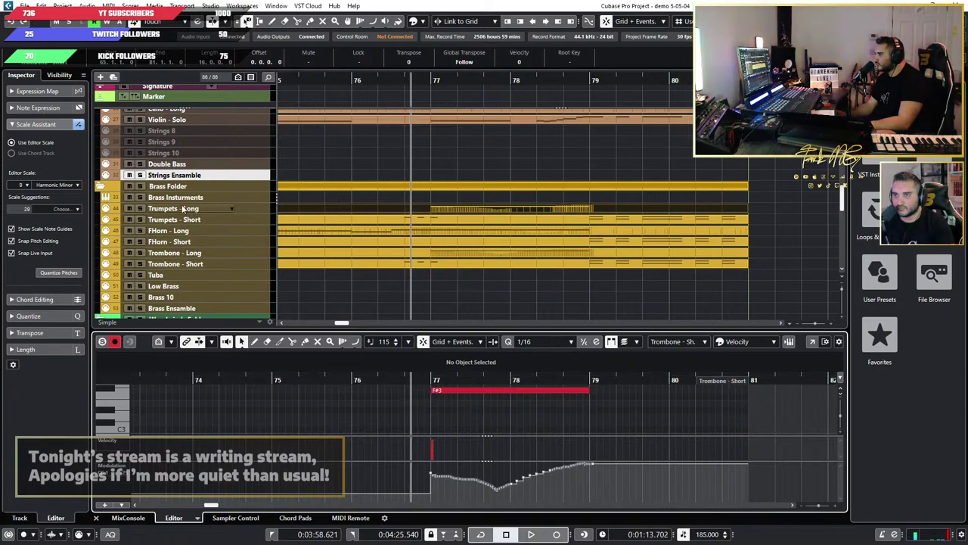
click(141, 209)
key(space)
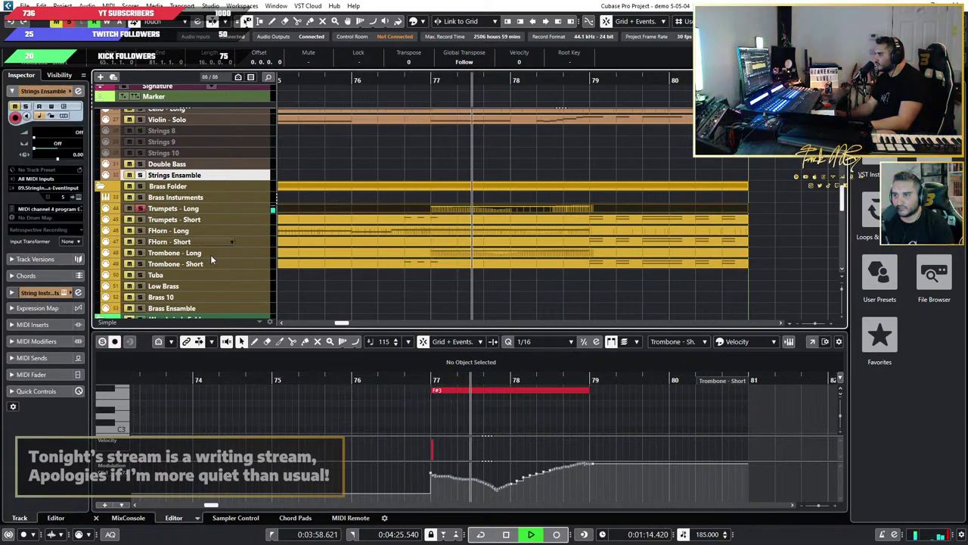
key(space)
Step: Transpose the long F#3 note at bar 77 in Trumpets - Long up an octave to F#4
click(468, 390)
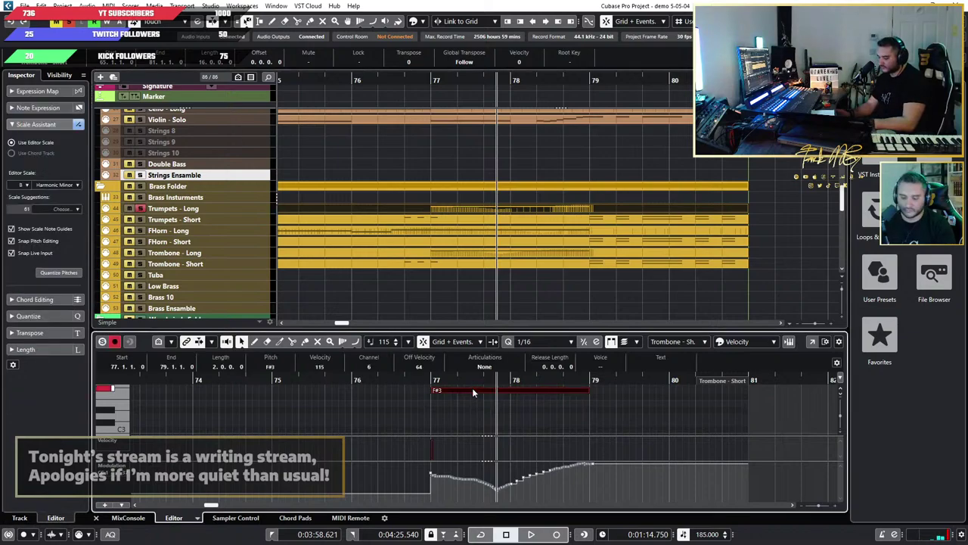
scroll(473, 390, down, 4)
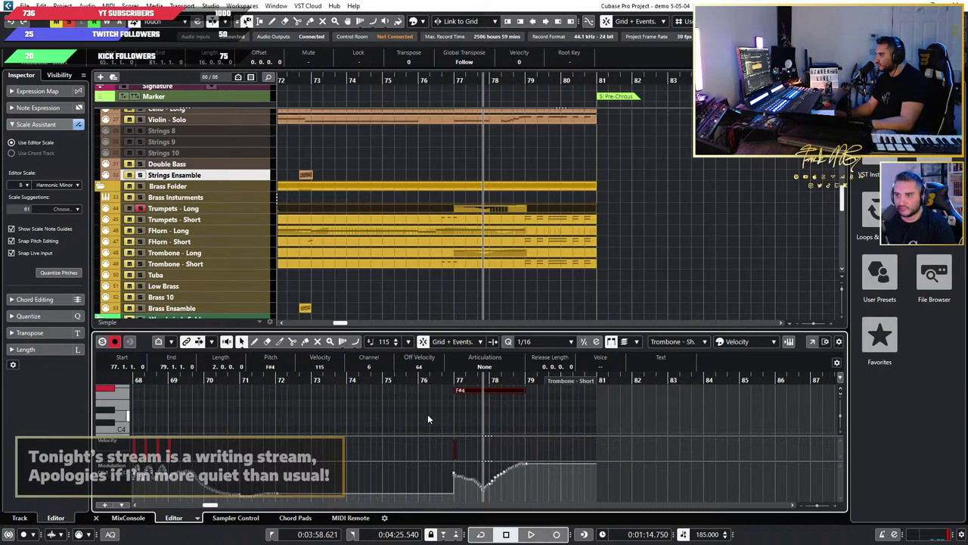
scroll(427, 419, up, 1)
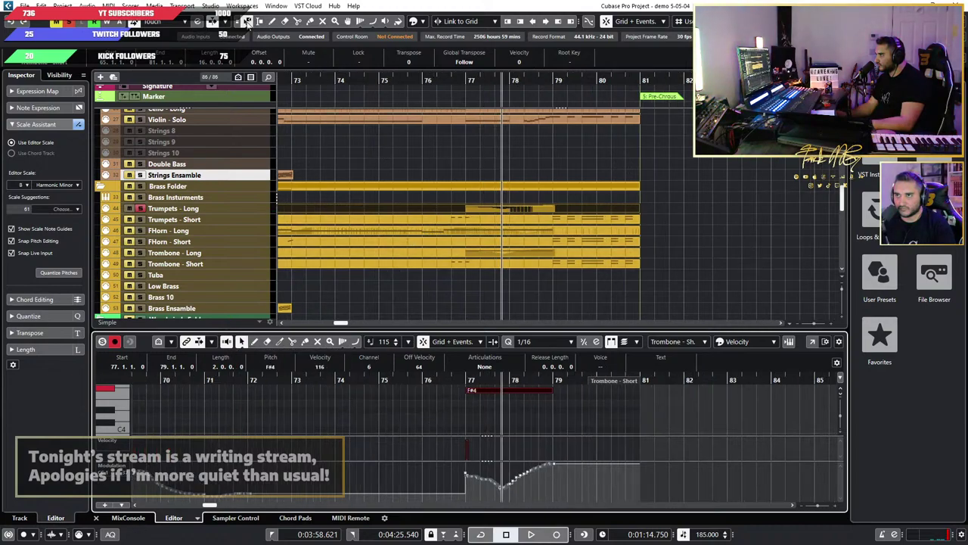
Step: Return the selection tool to normal sizing and raise the three Trumpets - Short notes around bar 77 to F#4, auditioning the result
click(248, 22)
click(259, 35)
click(500, 220)
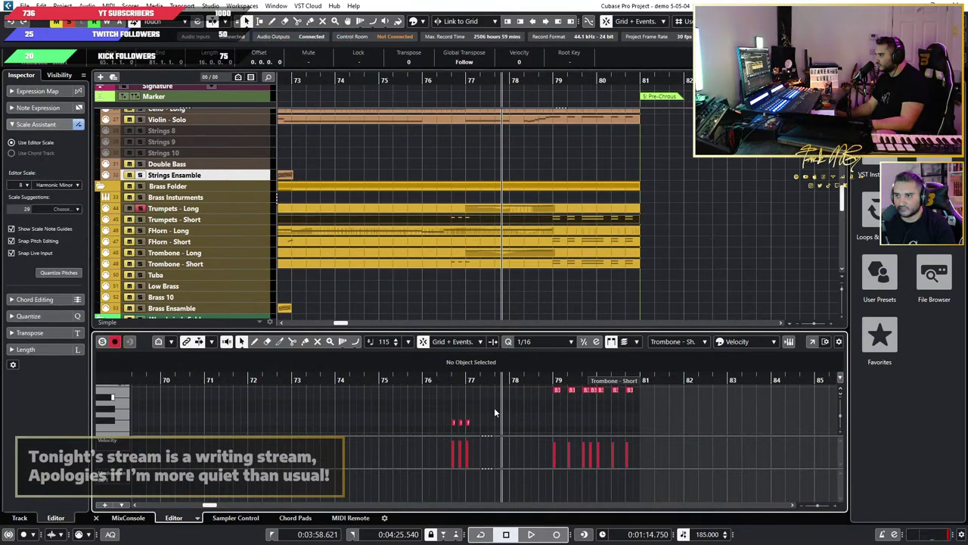
drag(494, 412, 433, 429)
scroll(433, 429, down, 2)
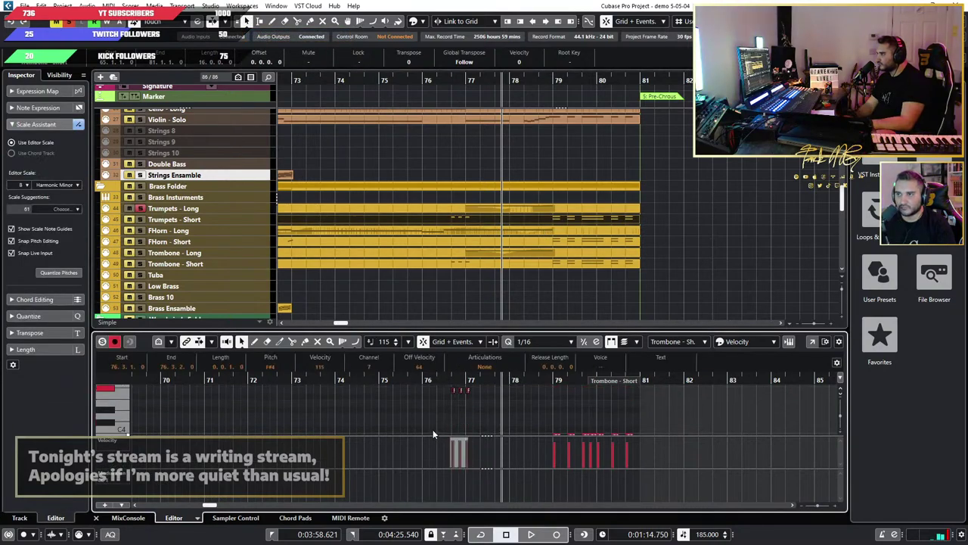
click(449, 381)
key(space)
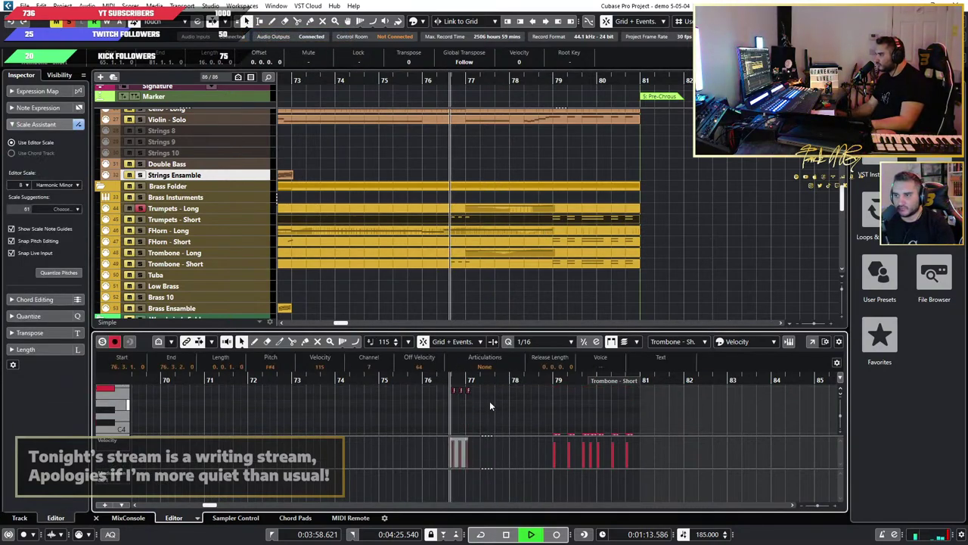
Step: Unsolo Trumpets - Long and play the full arrangement from about bar 76 up to the Pre-Chorus
click(140, 209)
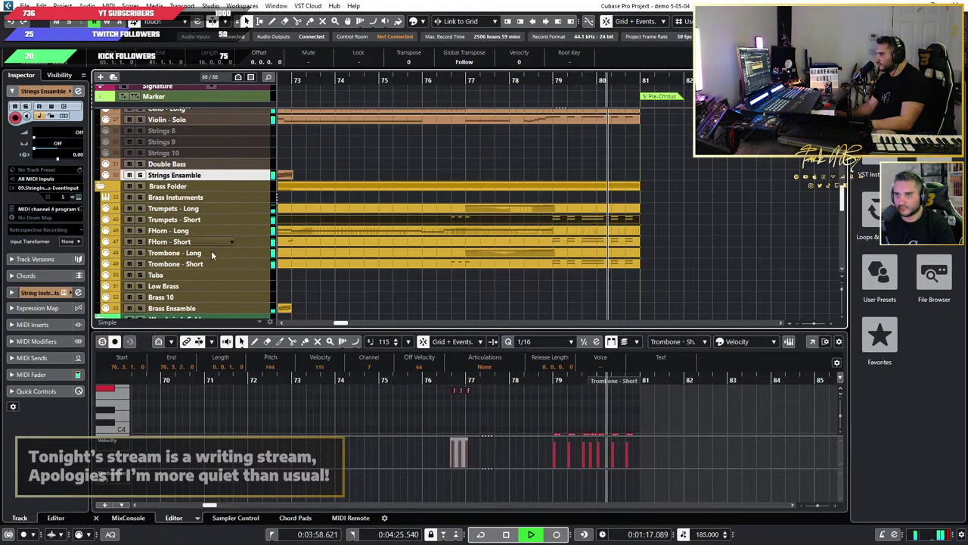
click(424, 82)
scroll(541, 202, up, 2)
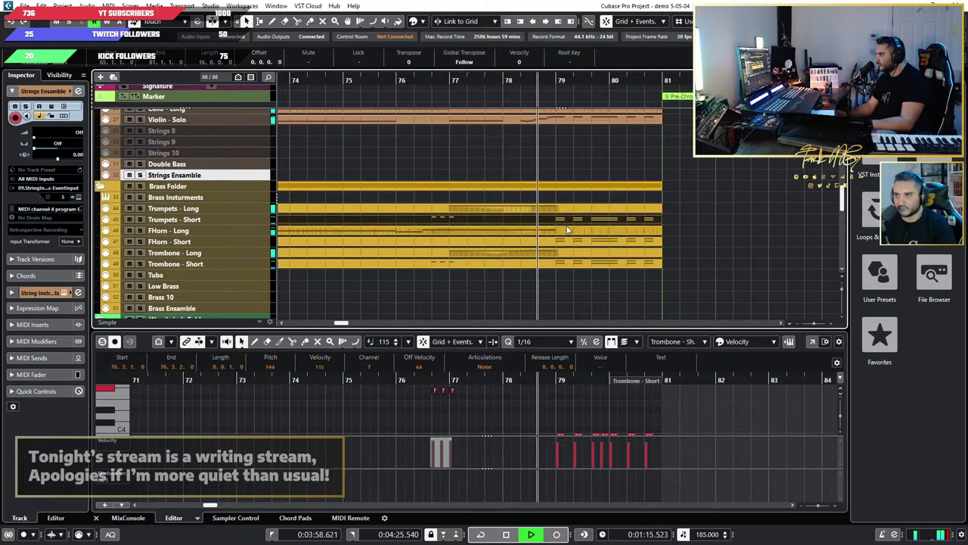
scroll(556, 249, down, 3)
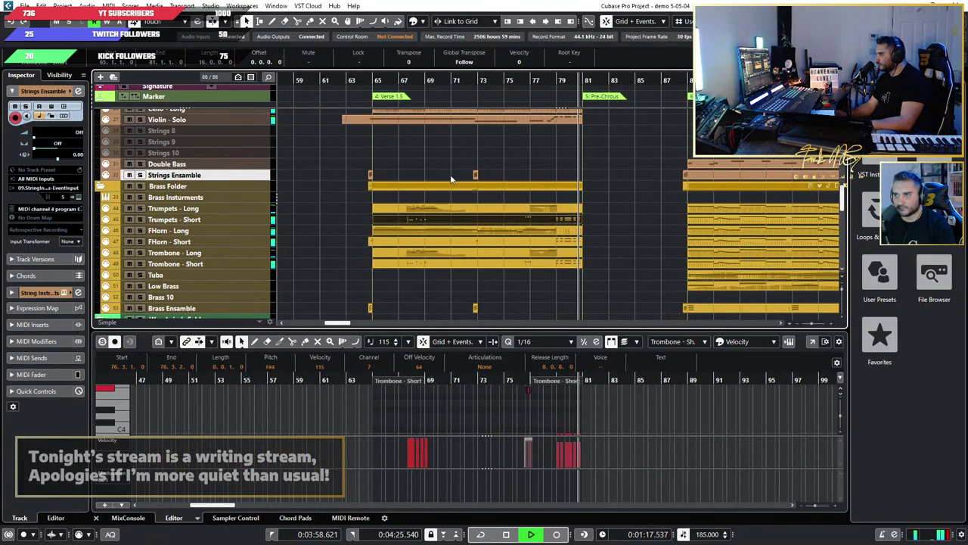
key(space)
Step: Play the earlier brass phrase from about bar 67 and stop before bar 70
scroll(434, 169, up, 3)
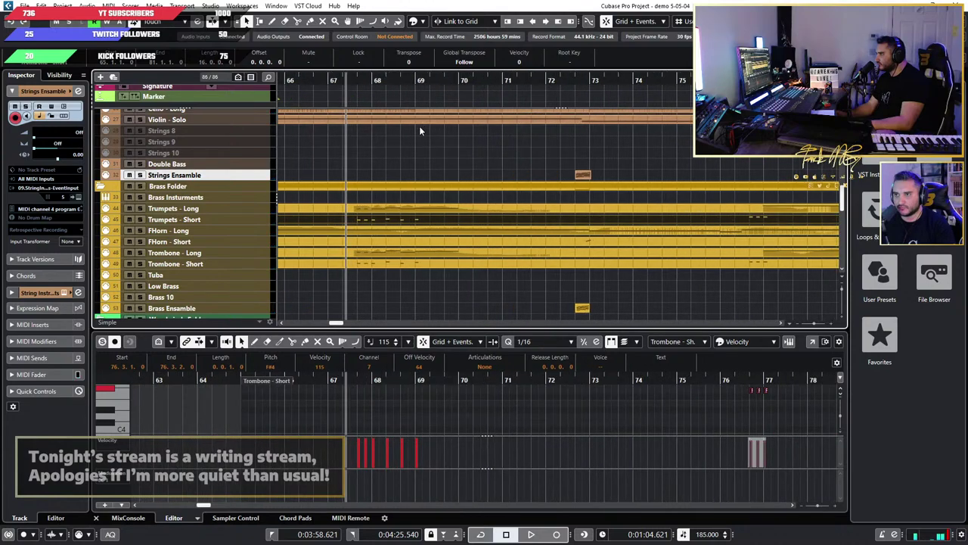
key(space)
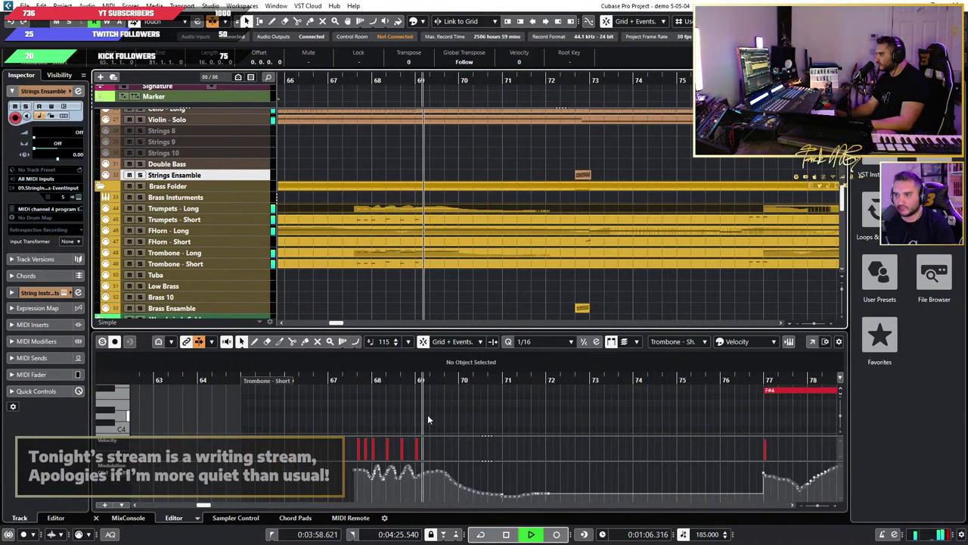
key(space)
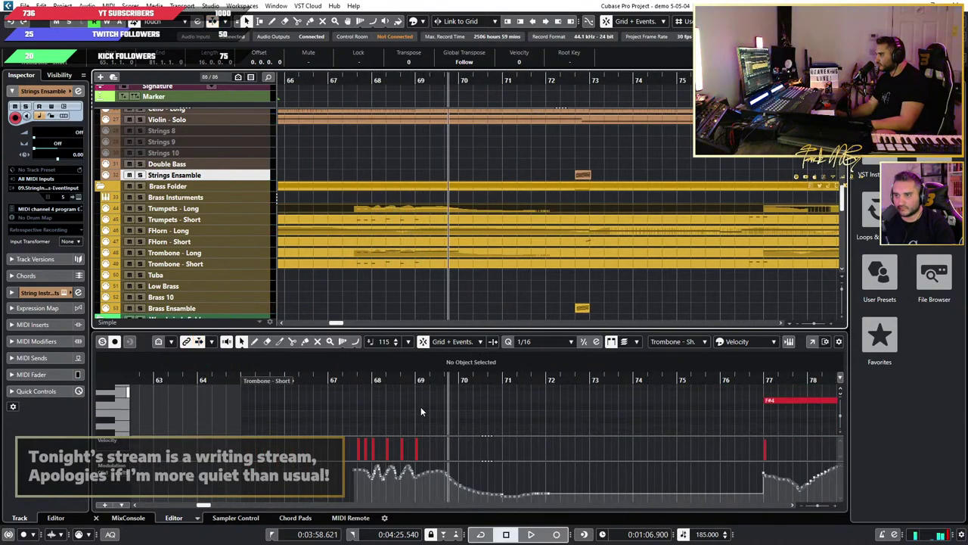
Step: Transpose the Trumpets - Long notes from 67.3 through the long E3 at bar 69 up an octave
scroll(421, 408, down, 3)
click(431, 411)
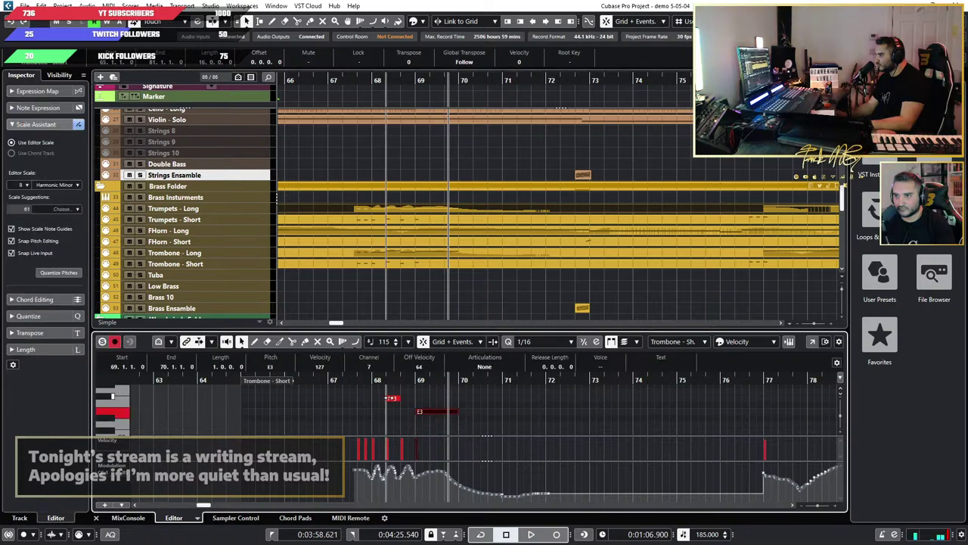
scroll(440, 410, down, 3)
drag(550, 410, 333, 410)
scroll(332, 408, down, 4)
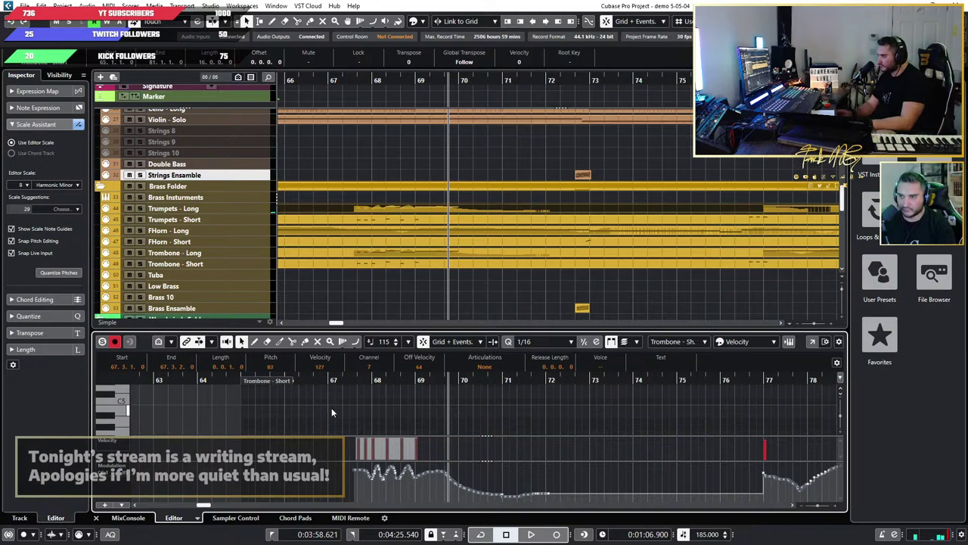
scroll(395, 389, up, 2)
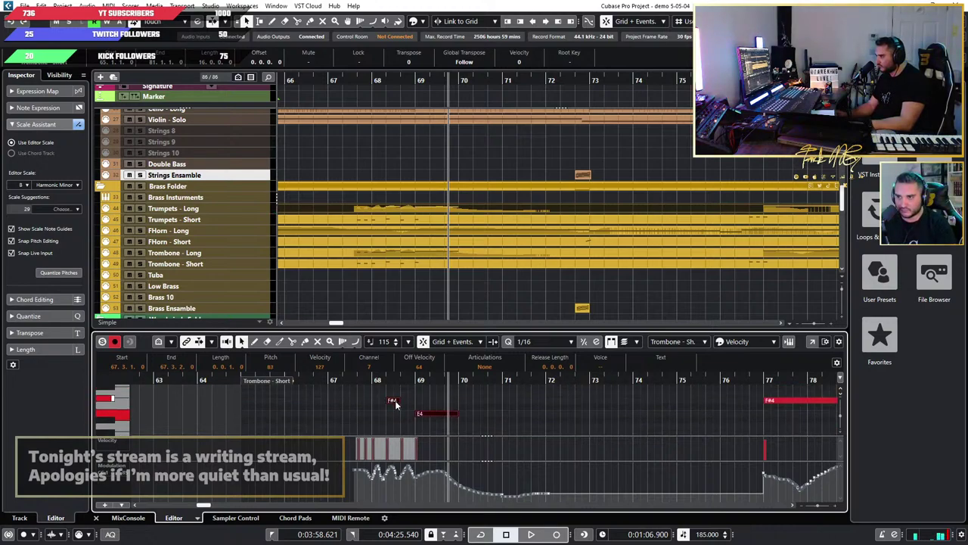
click(392, 411)
Step: Transpose the Trumpets - Short notes from 67.3 to bar 69 up an octave
click(360, 381)
click(403, 220)
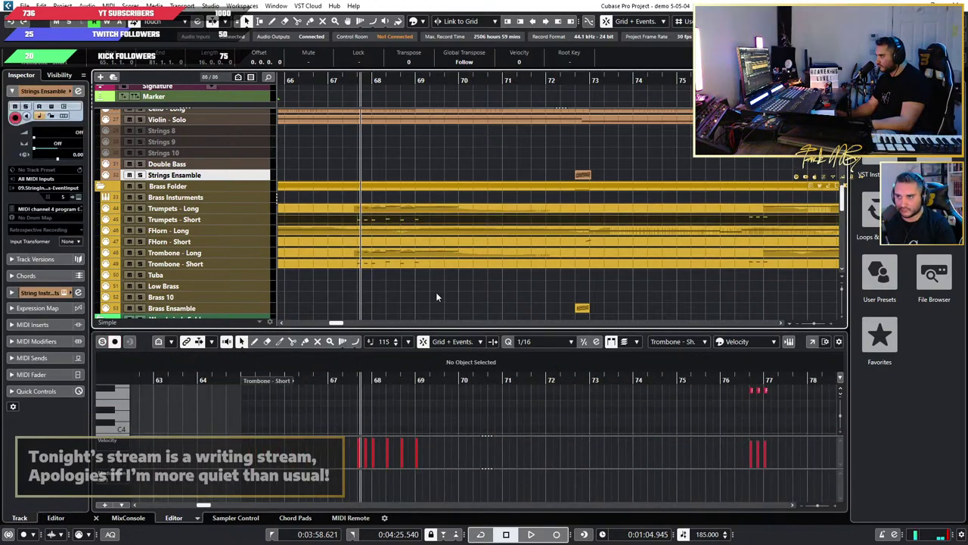
scroll(484, 418, down, 6)
drag(543, 420, 288, 394)
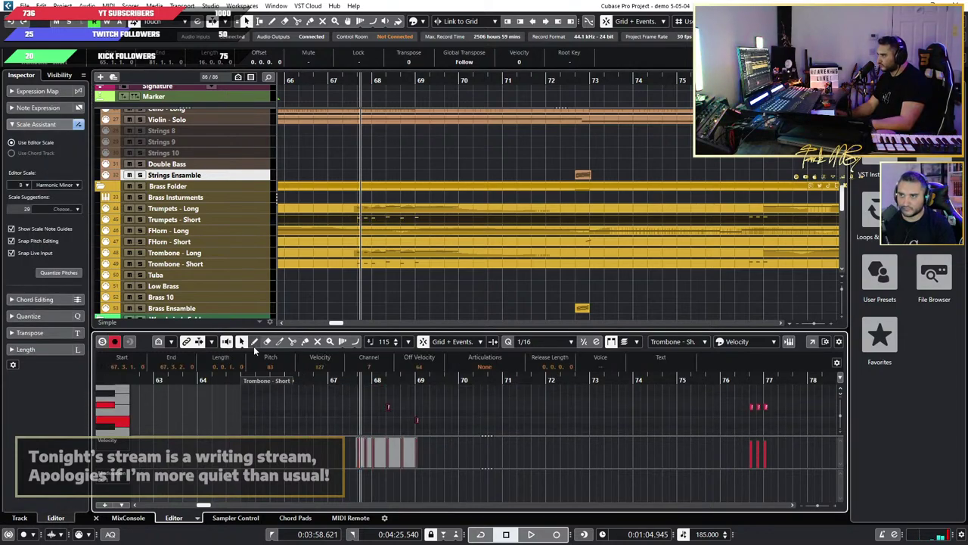
Step: Play the transposed trumpet phrase from just after 67.3 to about bar 71
click(387, 102)
key(space)
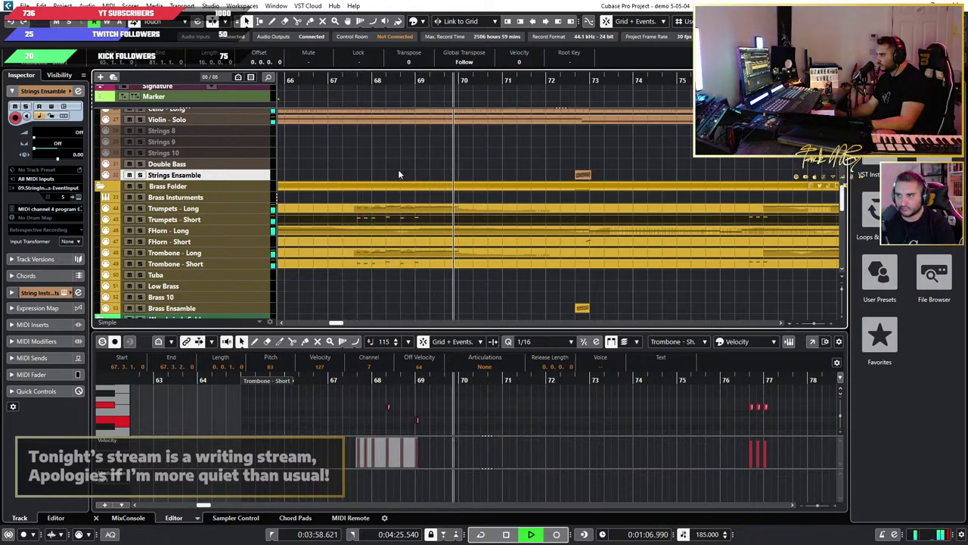
click(605, 244)
key(space)
Step: Select the long G3 note at bar 69 in FHorn - Long and play the passage from about bar 65
click(516, 232)
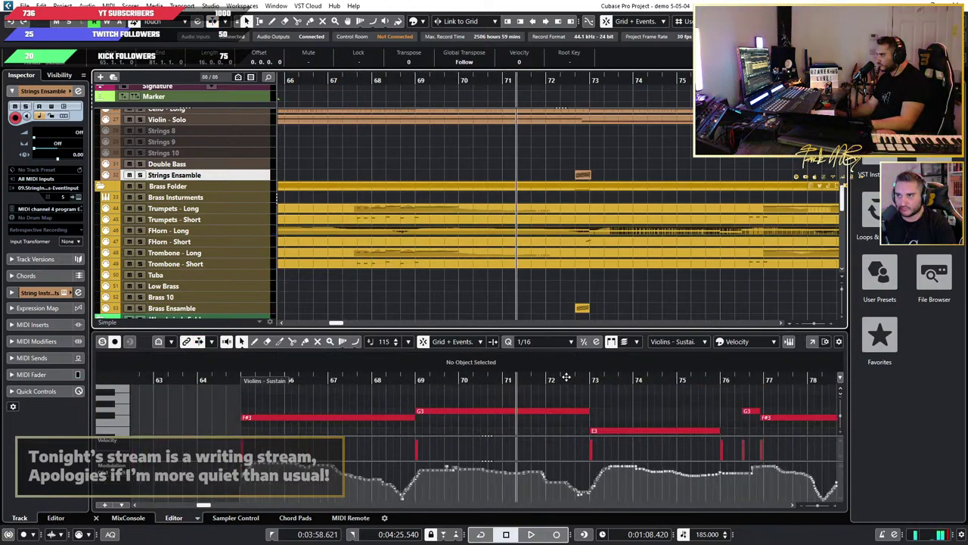
scroll(565, 376, down, 3)
click(538, 414)
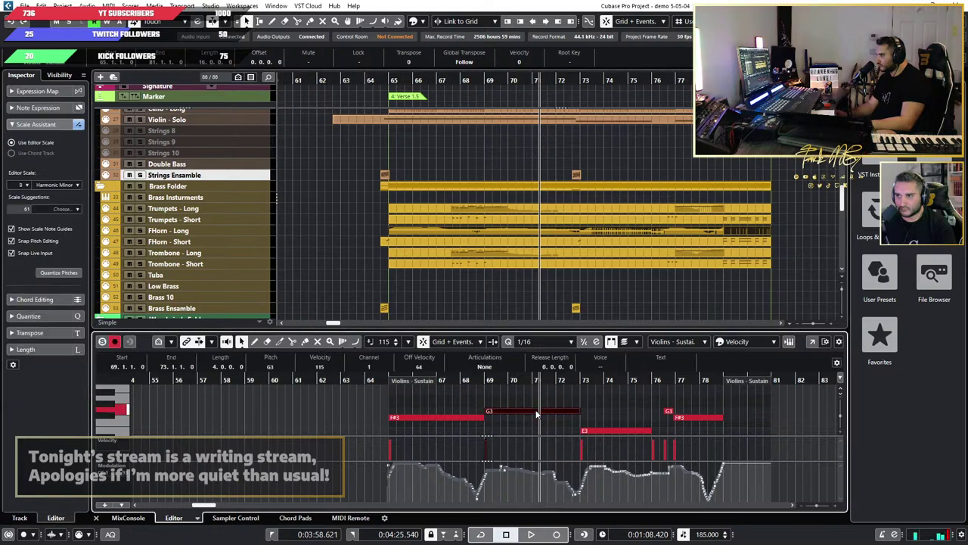
click(395, 385)
key(space)
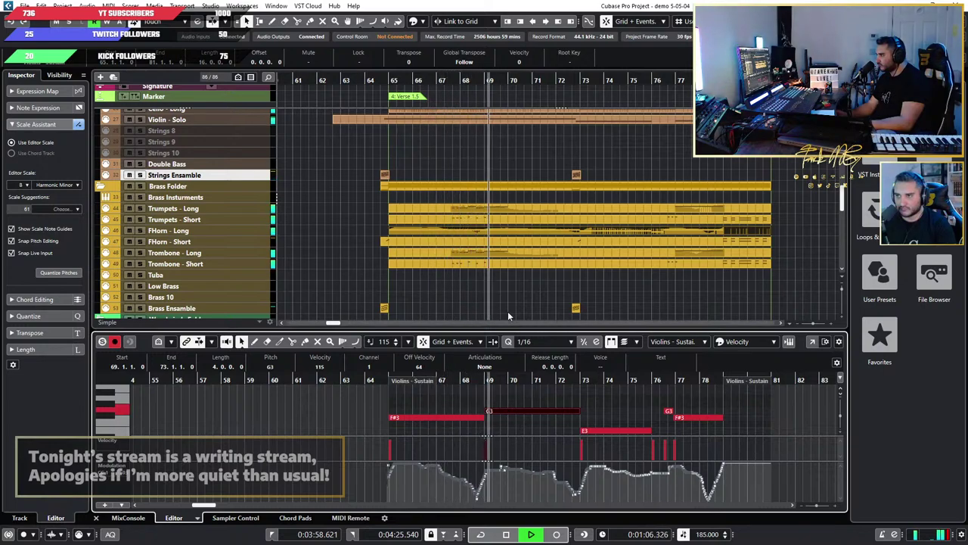
Step: Show the Trumpets - Long part in the editor during playback and select its E4 note at bar 69
click(529, 209)
key(h)
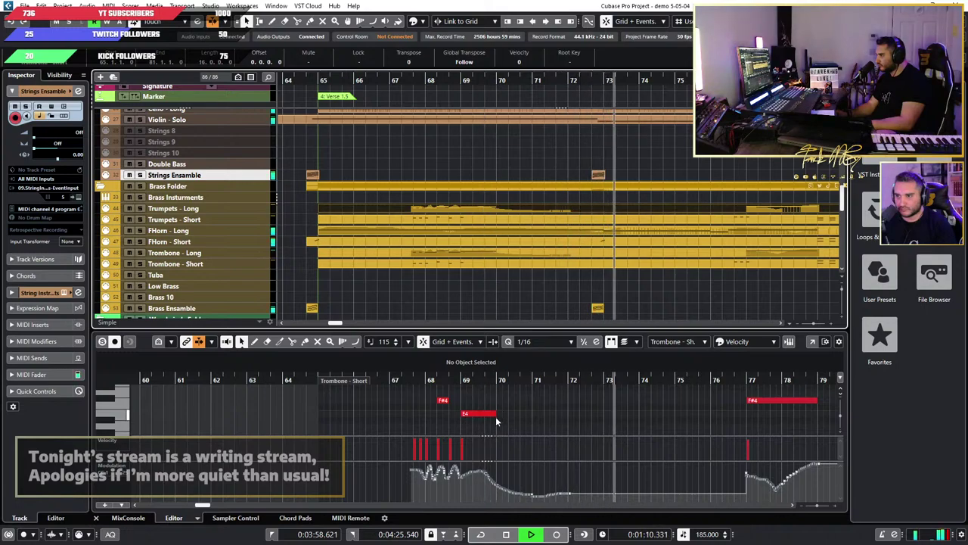
key(g)
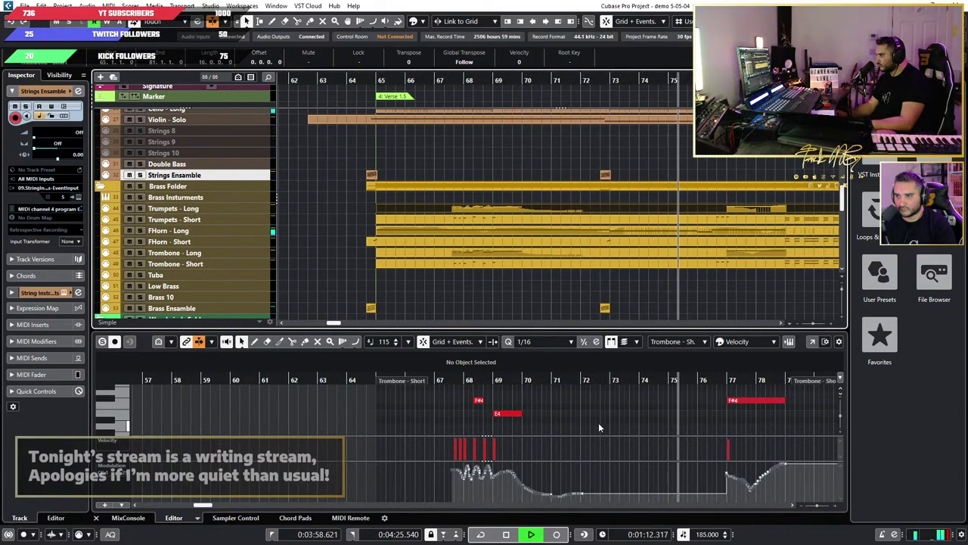
click(513, 404)
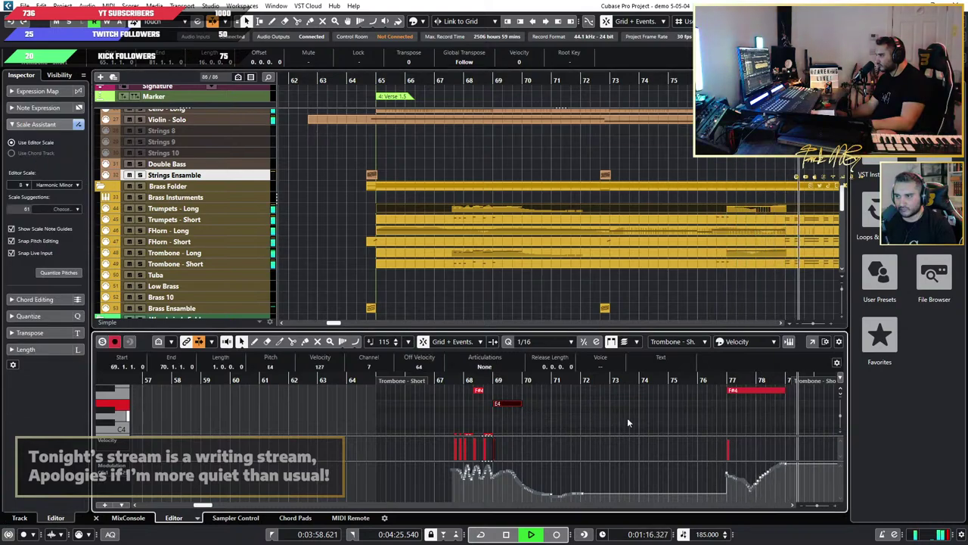
Step: Select the long F#4 note at bar 77 in Trumpets - Long and play the passage twice from just before it
click(768, 392)
scroll(773, 413, up, 2)
click(687, 380)
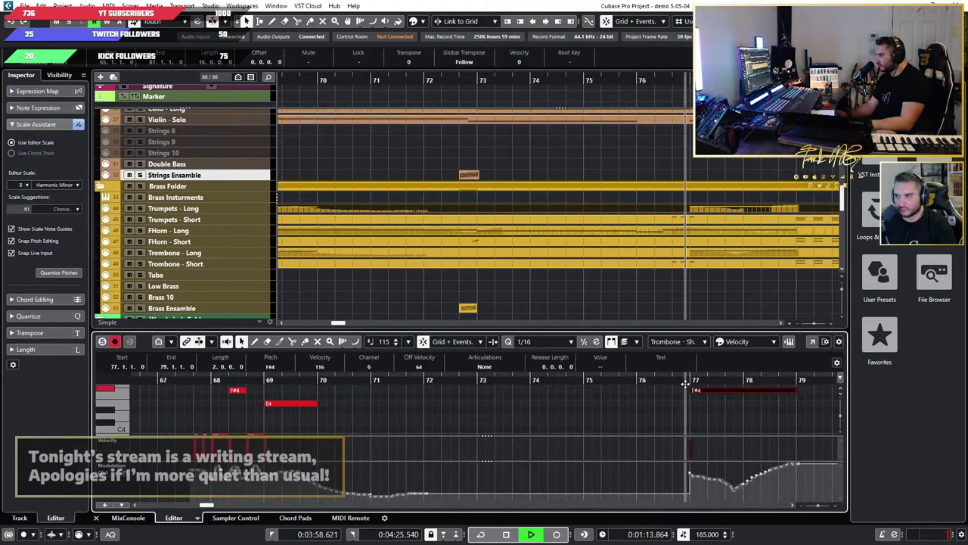
scroll(743, 417, right, 3)
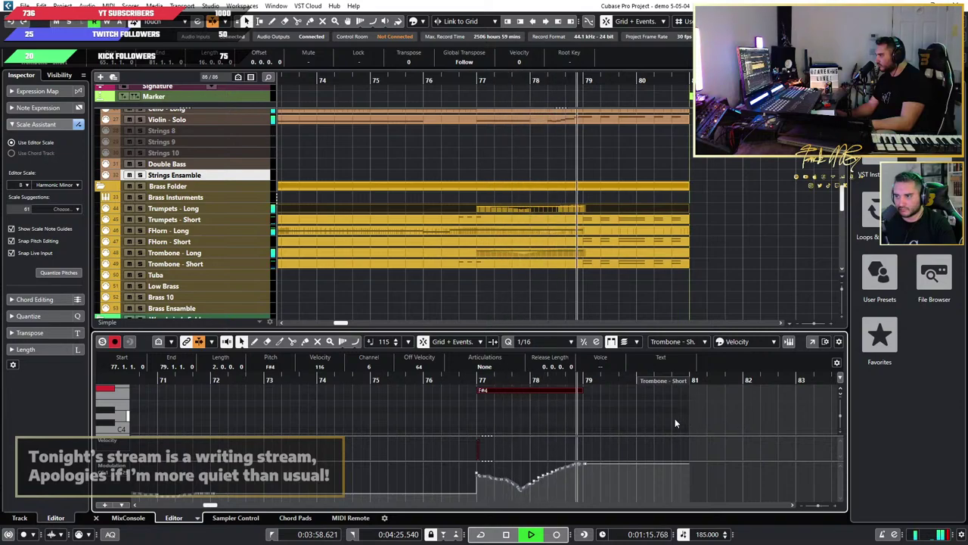
key(g)
scroll(422, 413, down, 3)
click(408, 381)
scroll(484, 405, up, 4)
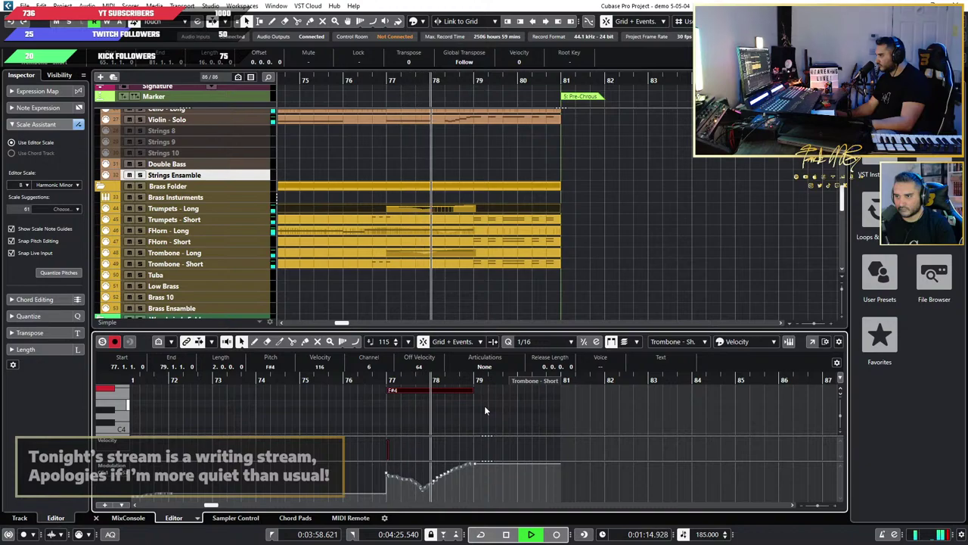
scroll(375, 406, down, 3)
key(space)
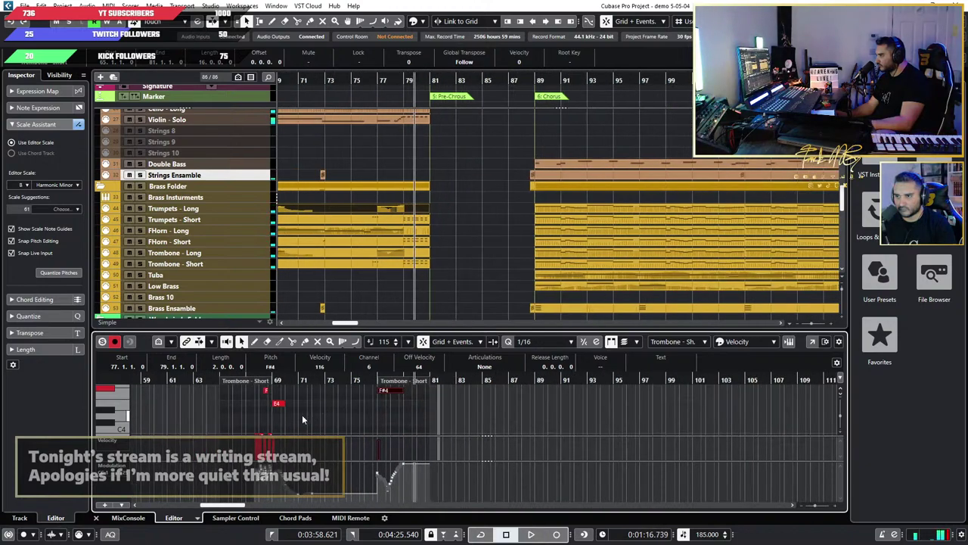
Step: Scale down the Trumpets - Long modulation between about 67.2 and bar 72 to a starting value of 78, auditioning the phrase
scroll(301, 416, up, 3)
scroll(426, 414, left, 4)
drag(617, 417, 408, 388)
scroll(439, 401, up, 2)
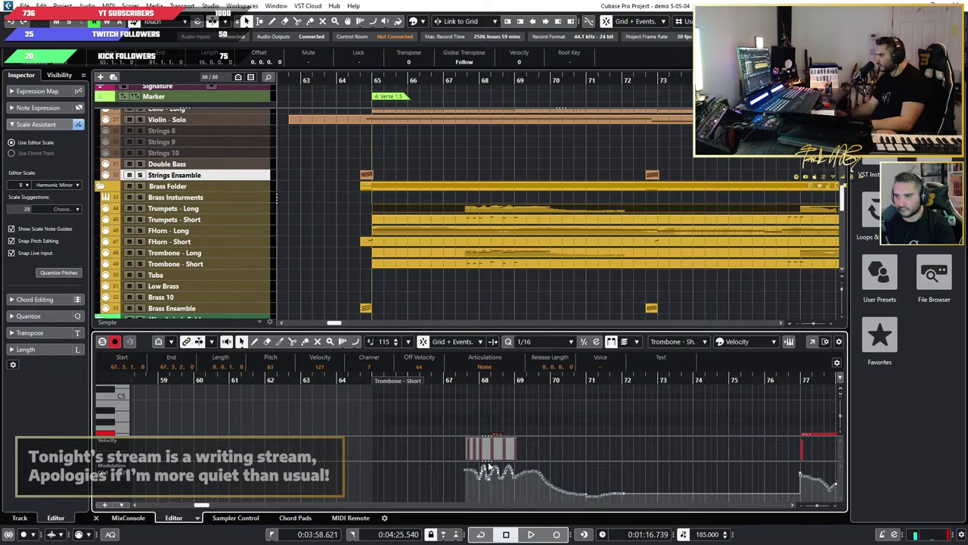
drag(436, 488, 503, 481)
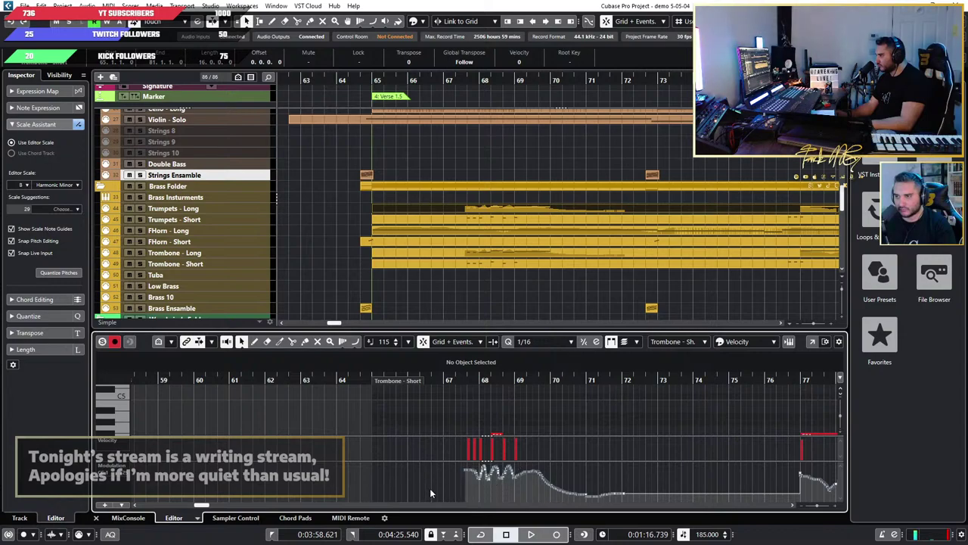
drag(431, 494, 632, 511)
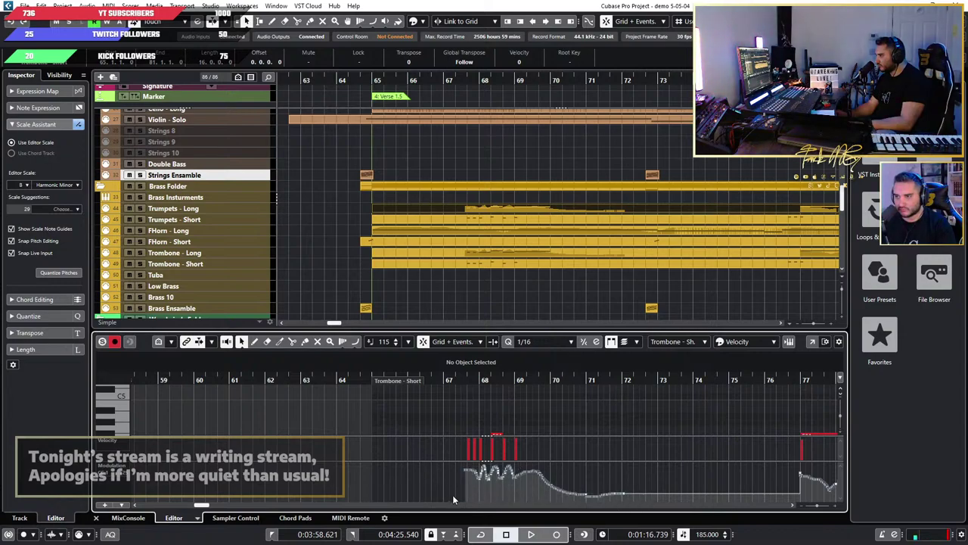
drag(453, 494, 667, 465)
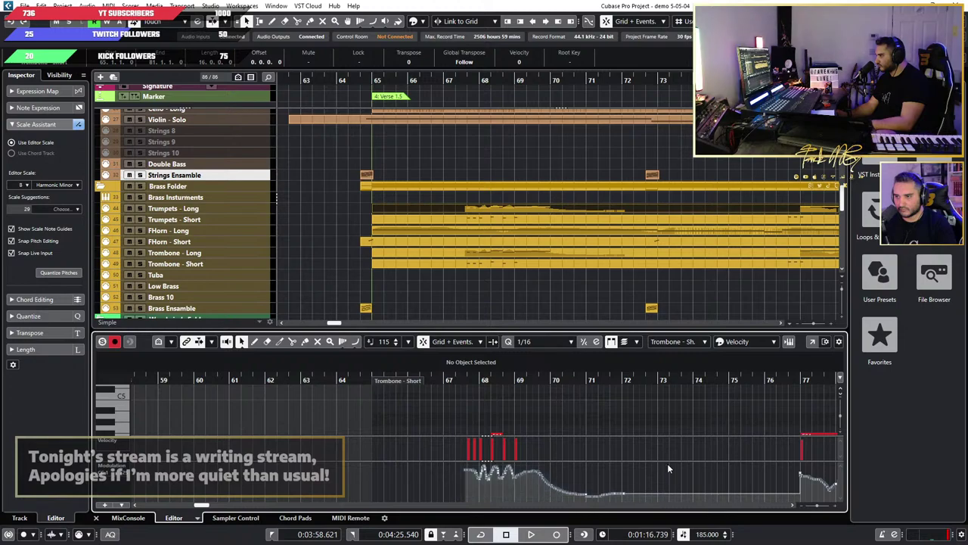
drag(511, 465, 511, 472)
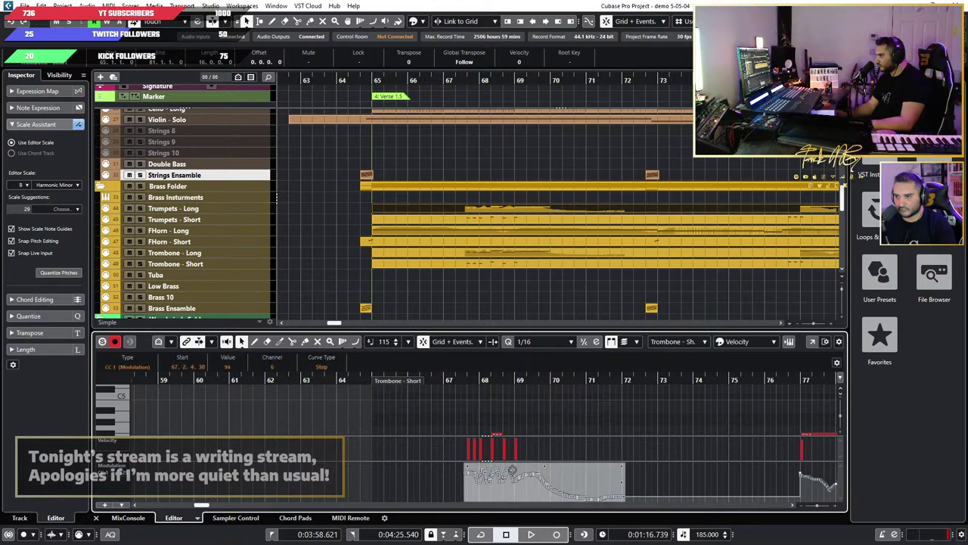
key(space)
scroll(500, 415, up, 2)
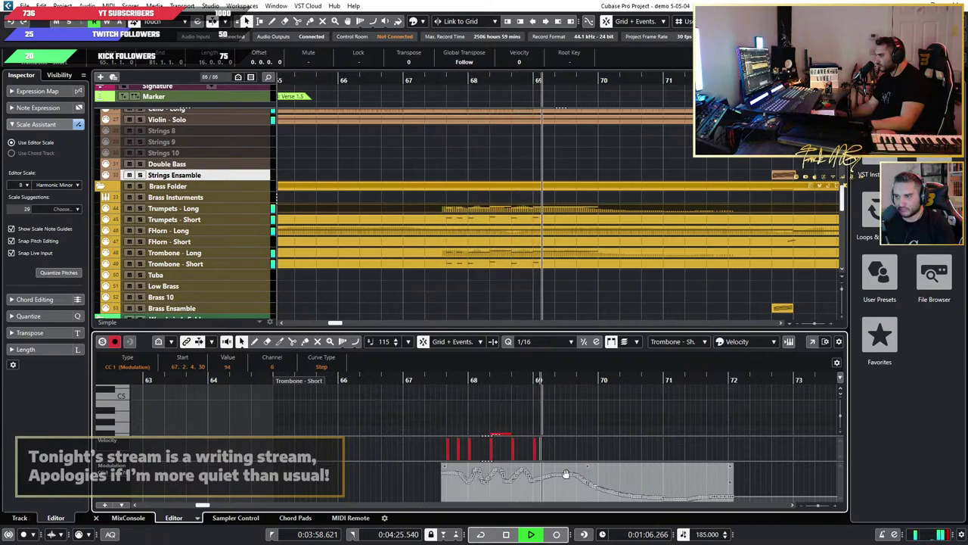
key(space)
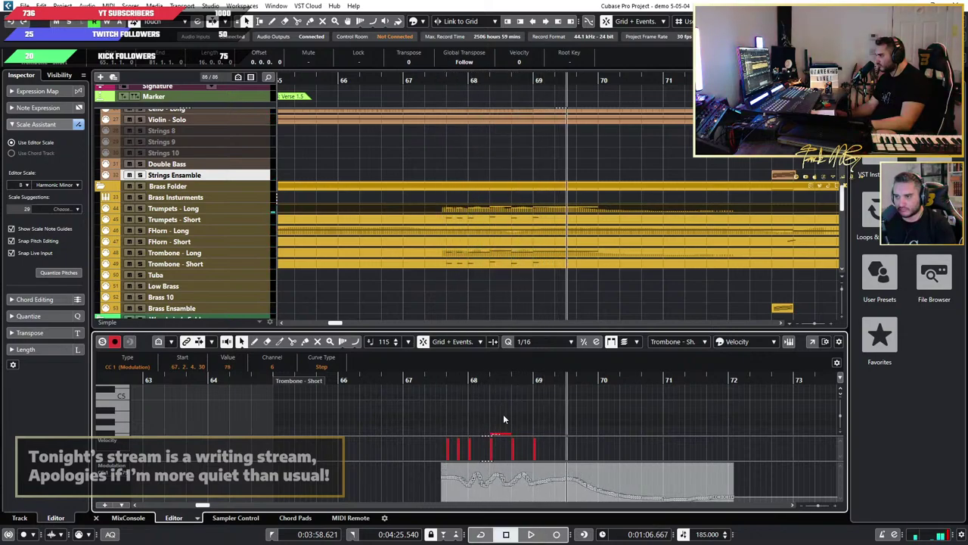
Step: Scale the modulation between about 67.2 and bar 72 down further to a starting value of 67, replaying the phrase
key(space)
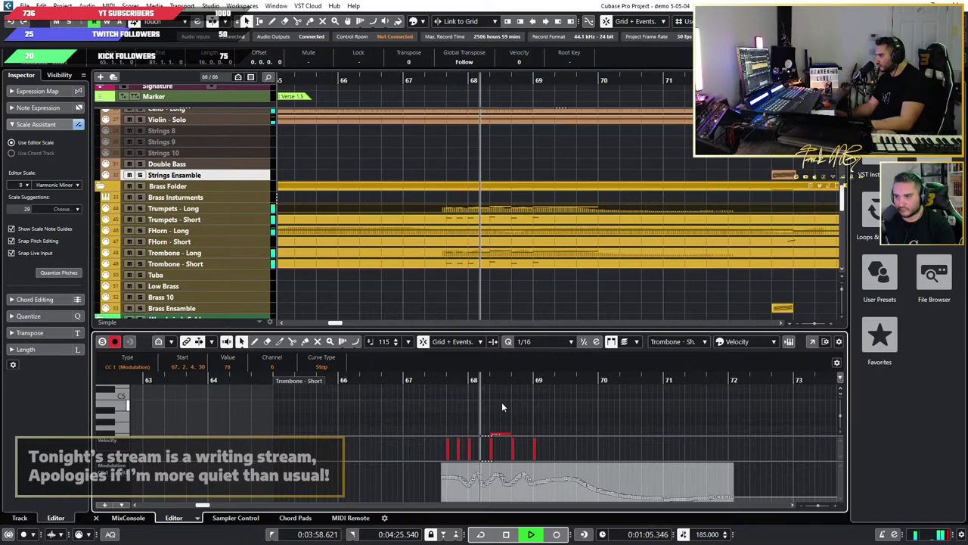
scroll(564, 411, down, 2)
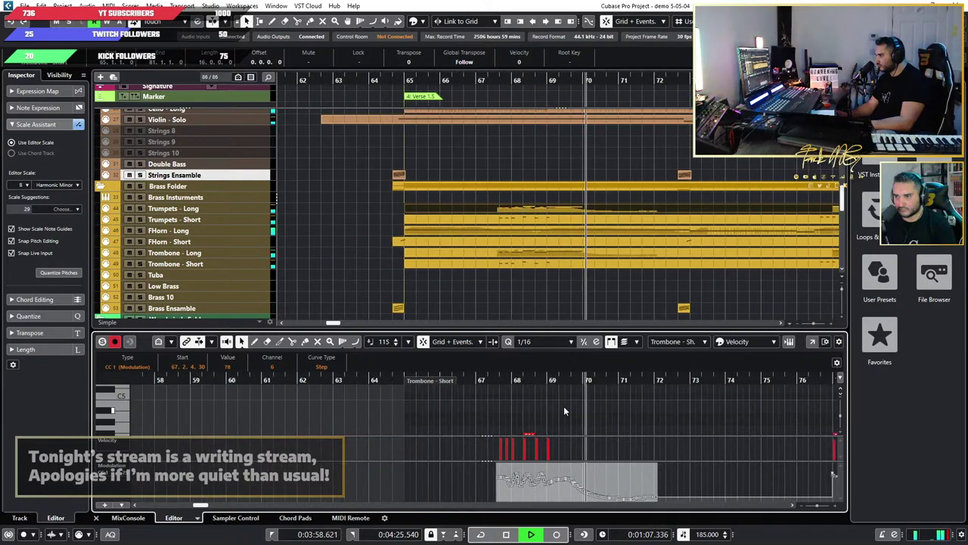
scroll(563, 406, down, 2)
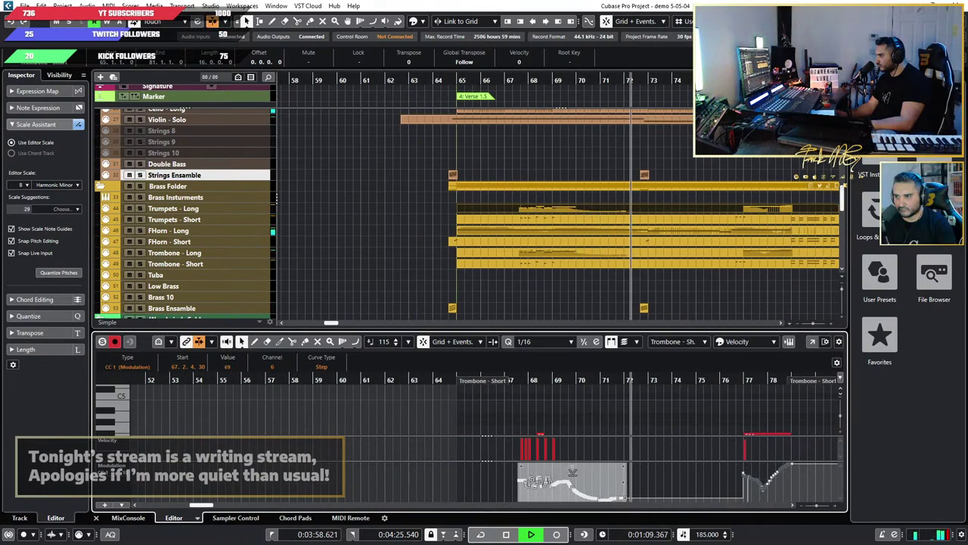
drag(573, 471, 573, 473)
key(space)
key(space)
scroll(545, 403, up, 2)
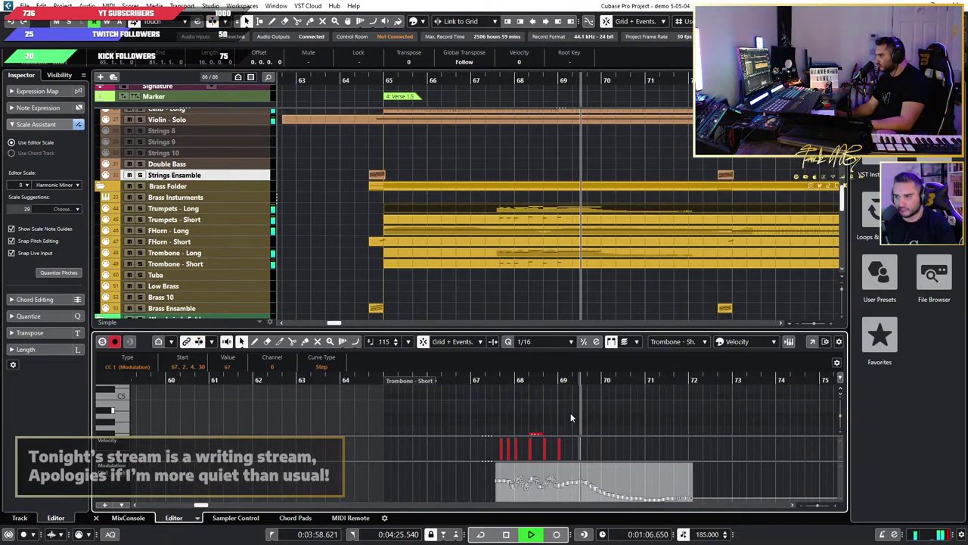
key(space)
Step: Select the Trumpets - Short notes between about bars 67.3 and 69, lower their velocities to a starting value of 102 and audition the phrase
scroll(562, 406, down, 2)
click(560, 220)
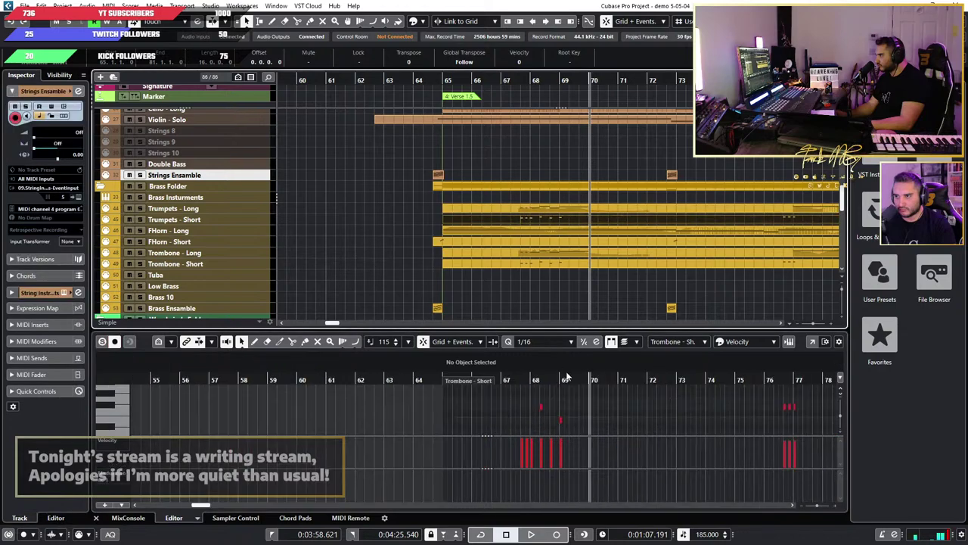
drag(593, 409, 485, 395)
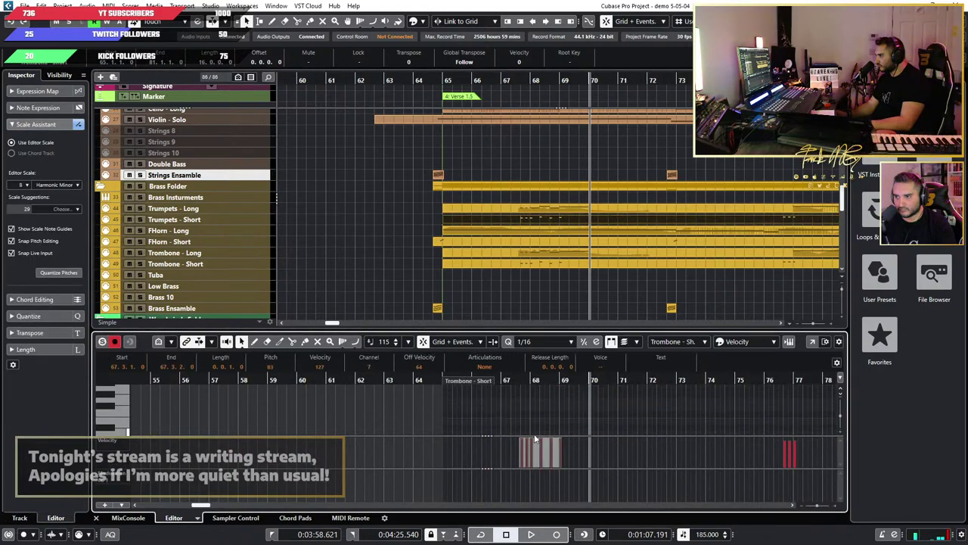
click(510, 95)
key(space)
key(h)
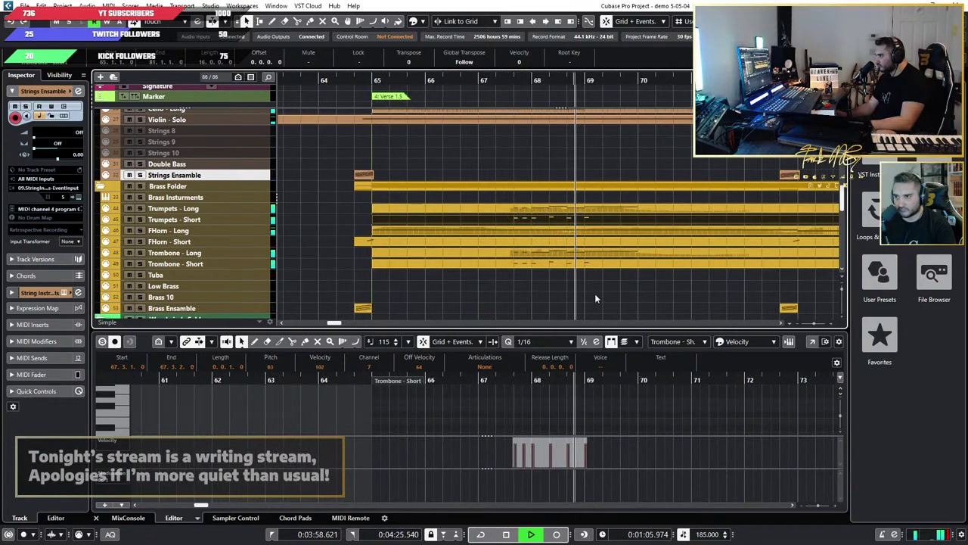
key(space)
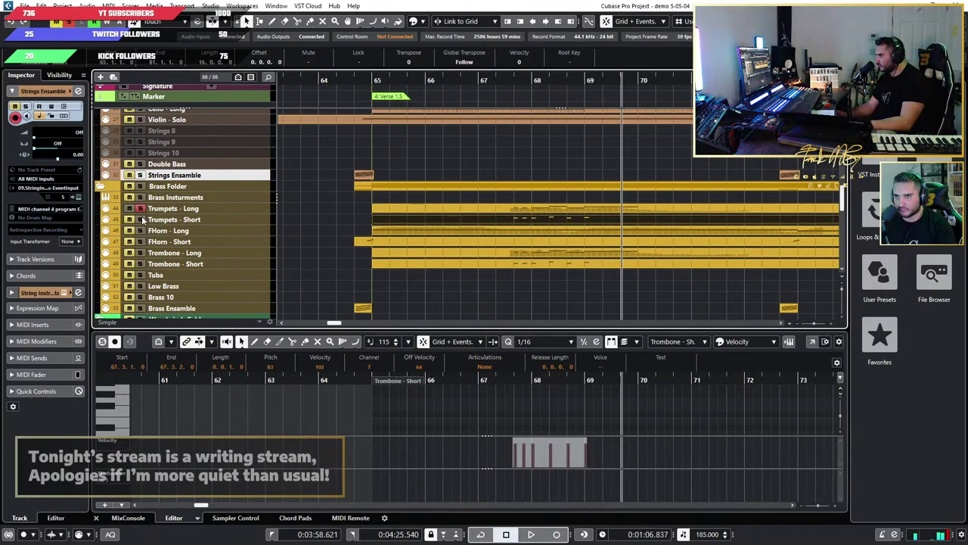
Step: Solo Trumpets - Long and Trumpets - Short and scale the selected short notes' velocities to a starting value of 97, replaying the phrase
click(493, 78)
key(space)
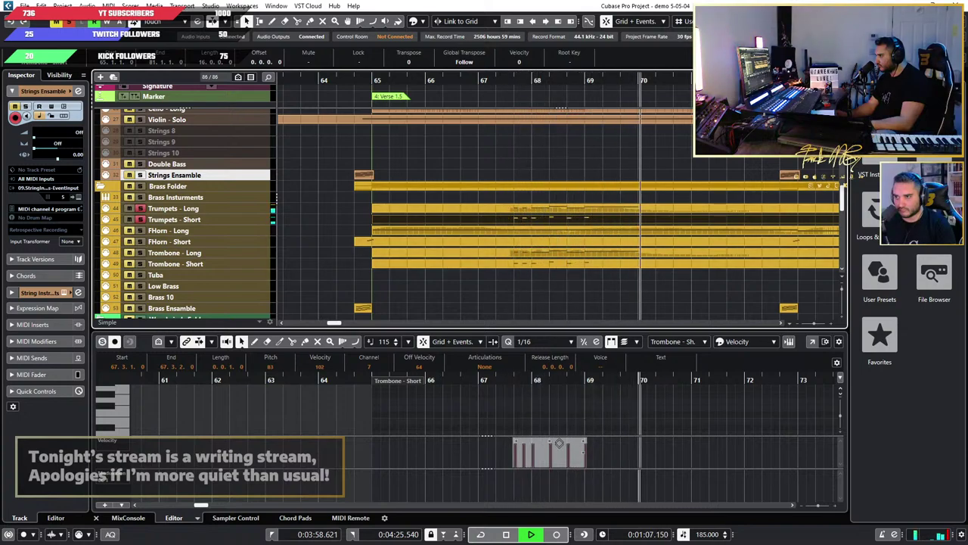
click(560, 452)
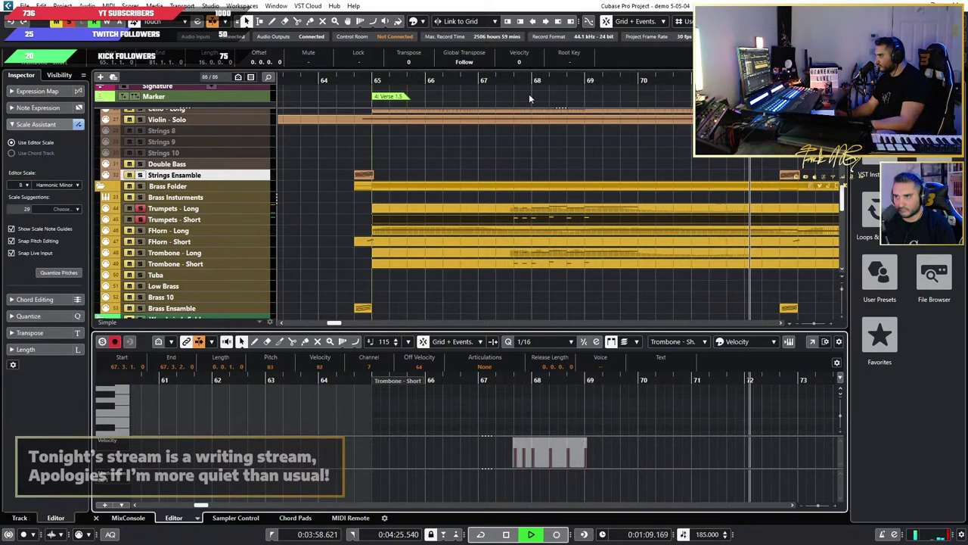
click(503, 79)
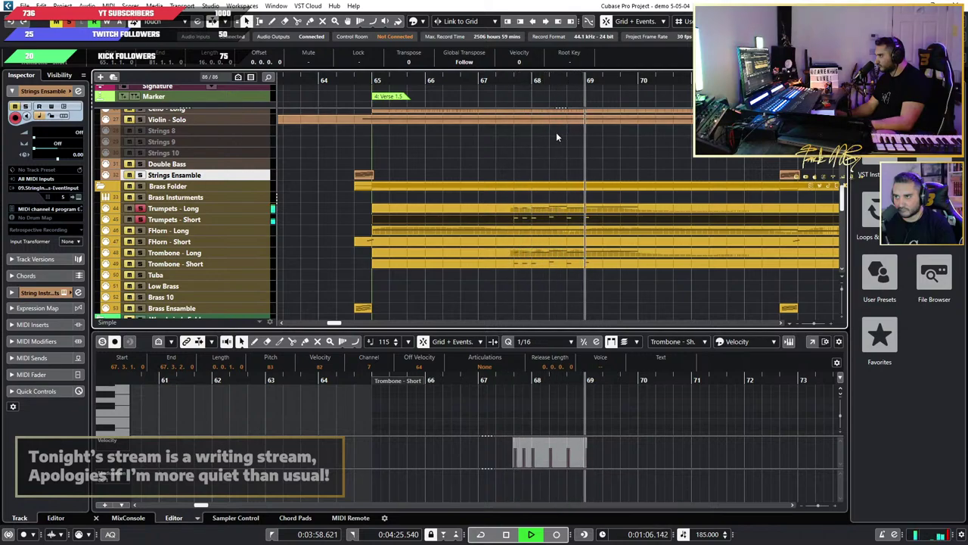
key(space)
click(551, 439)
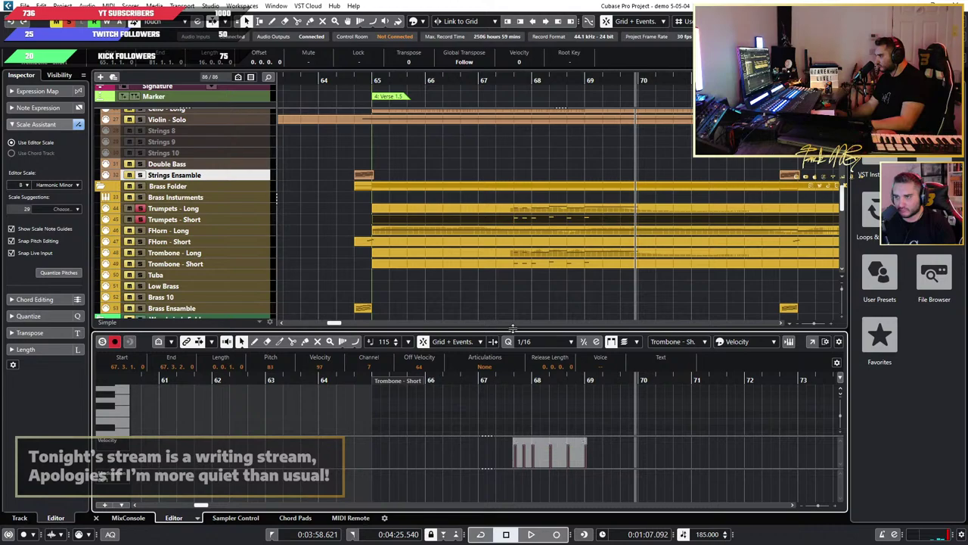
click(513, 81)
key(space)
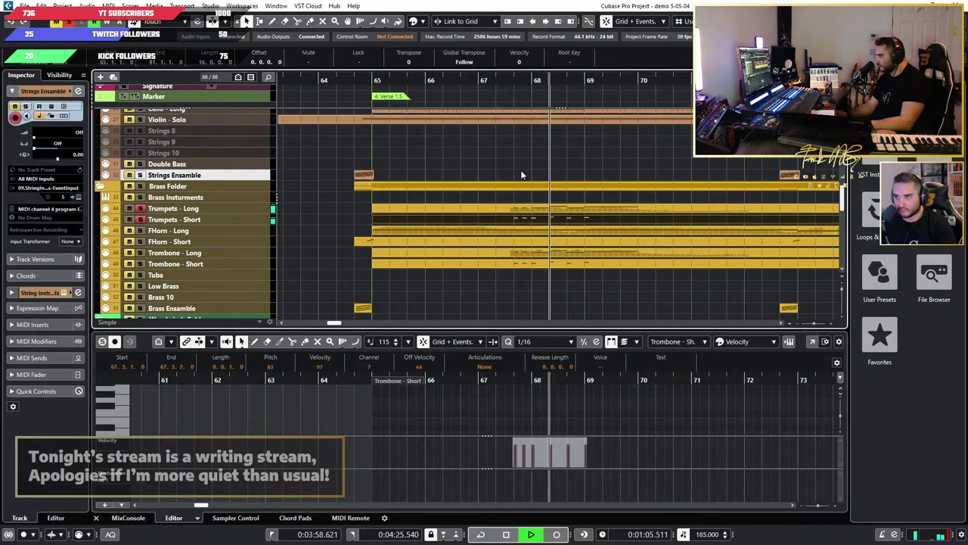
Step: Take the trumpet tracks out of solo and play the full mix from about bar 67 to just before bar 81
click(227, 220)
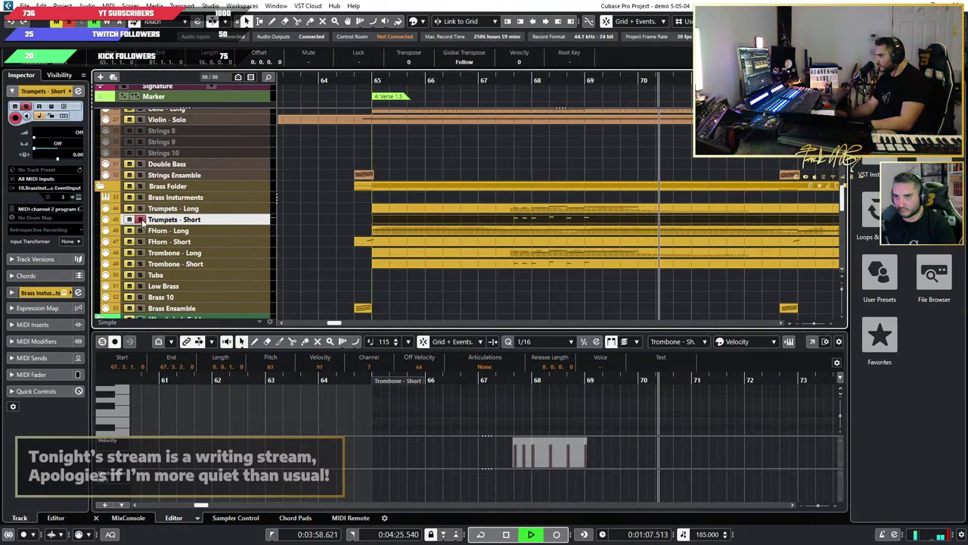
click(476, 379)
scroll(622, 410, down, 3)
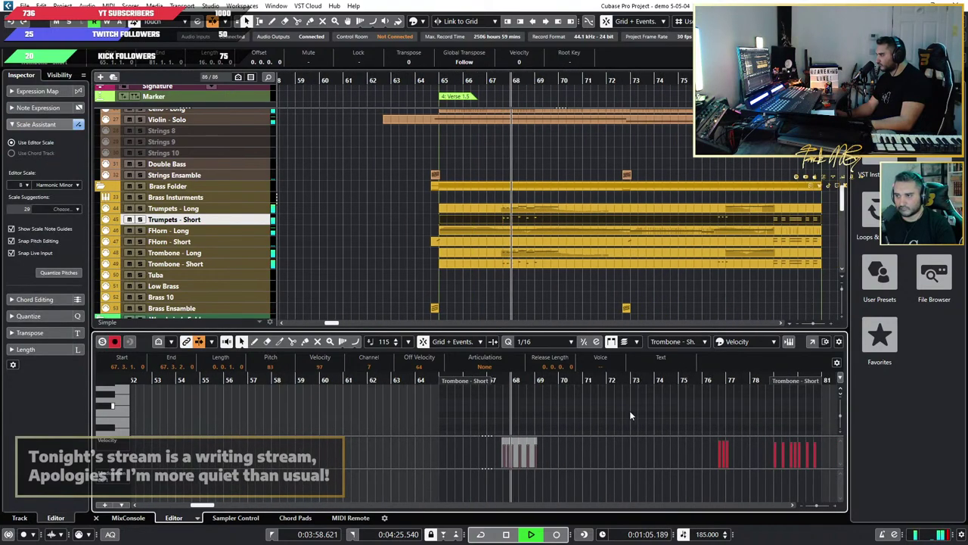
scroll(619, 410, right, 2)
scroll(581, 410, down, 3)
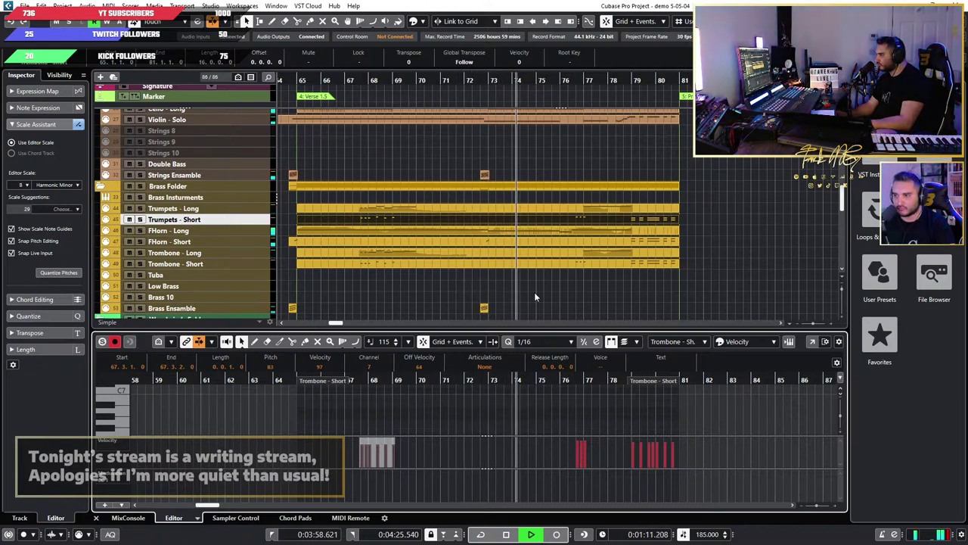
scroll(547, 257, down, 5)
scroll(544, 258, down, 4)
scroll(544, 257, right, 3)
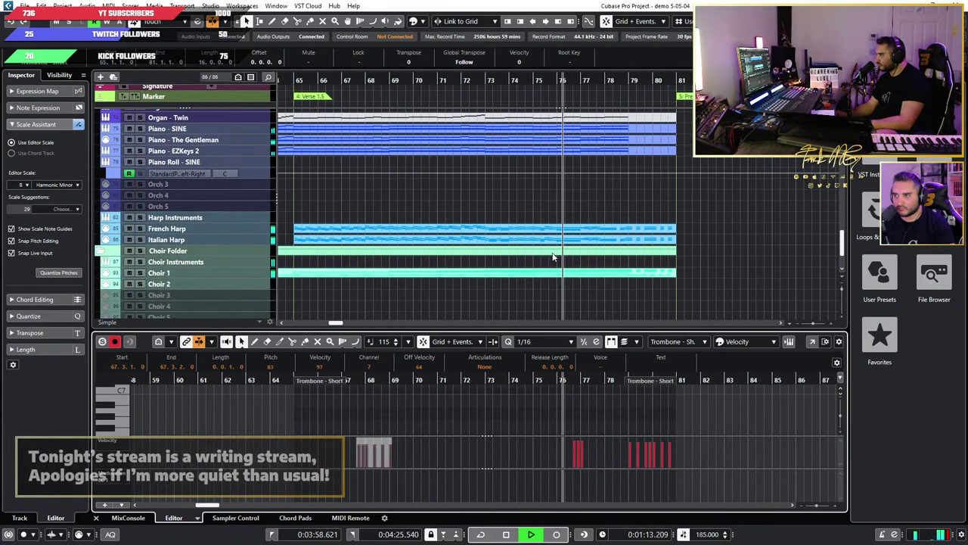
scroll(543, 259, up, 3)
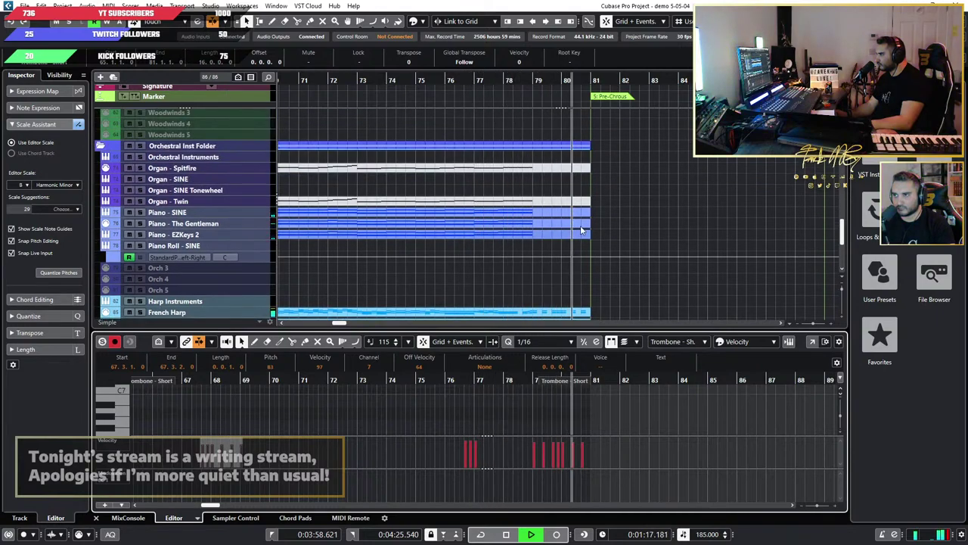
key(space)
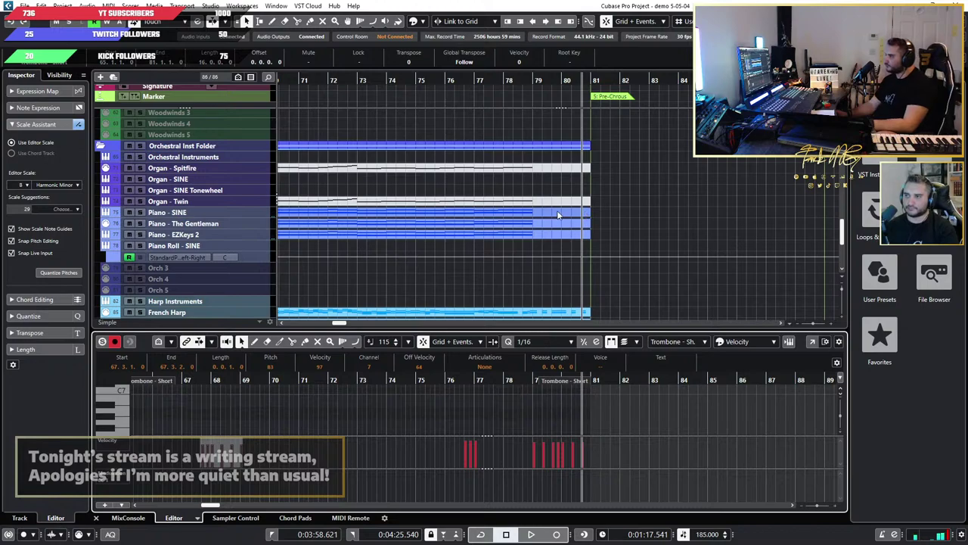
Step: Place the cursor at about bar 79 and examine the string, brass and woodwind tracks leading up to bar 81
scroll(575, 202, up, 5)
key(h)
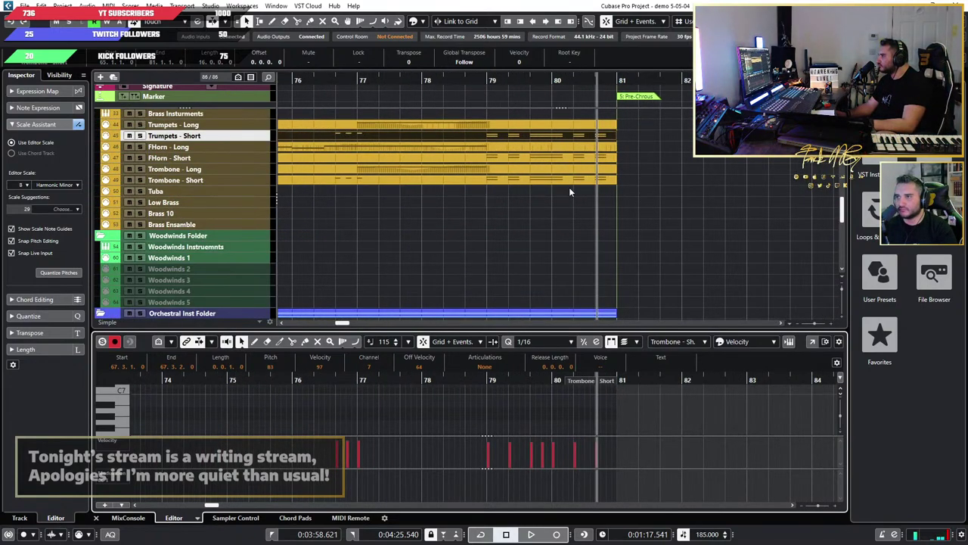
scroll(570, 189, down, 1)
scroll(486, 194, down, 2)
scroll(508, 193, up, 3)
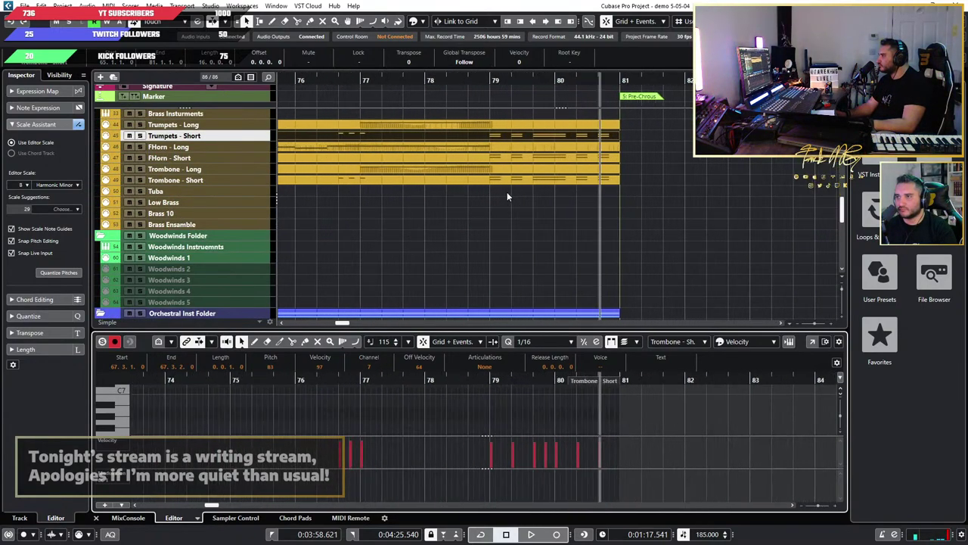
scroll(507, 191, up, 3)
click(494, 81)
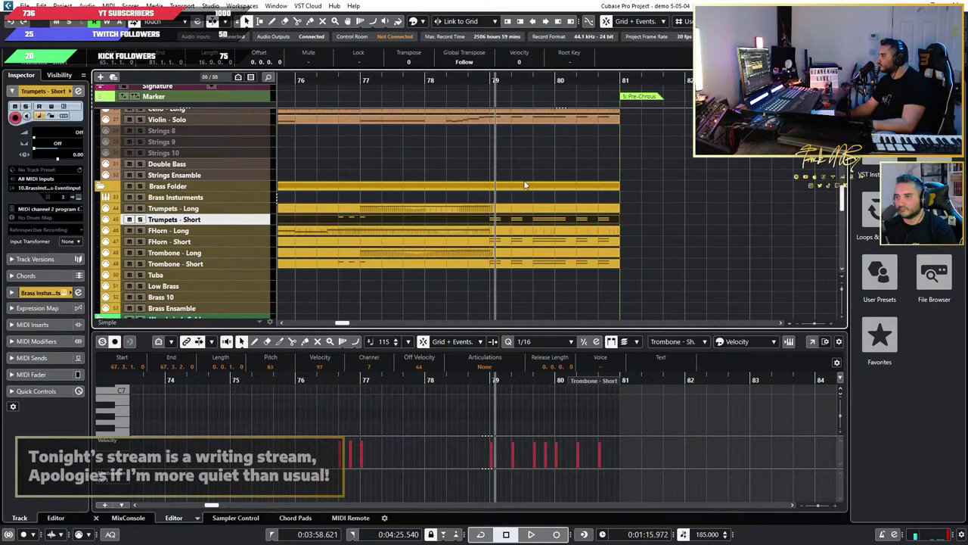
scroll(499, 137, down, 2)
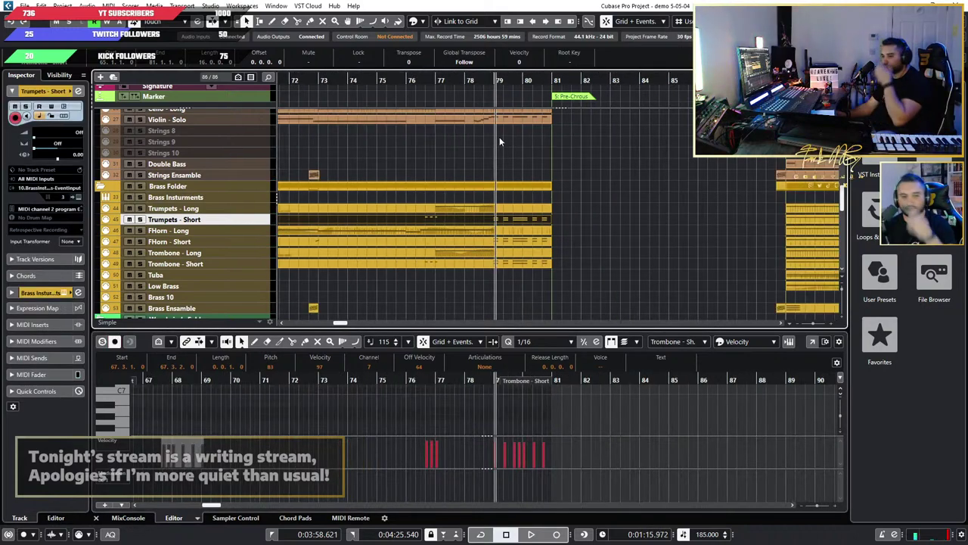
scroll(513, 201, up, 2)
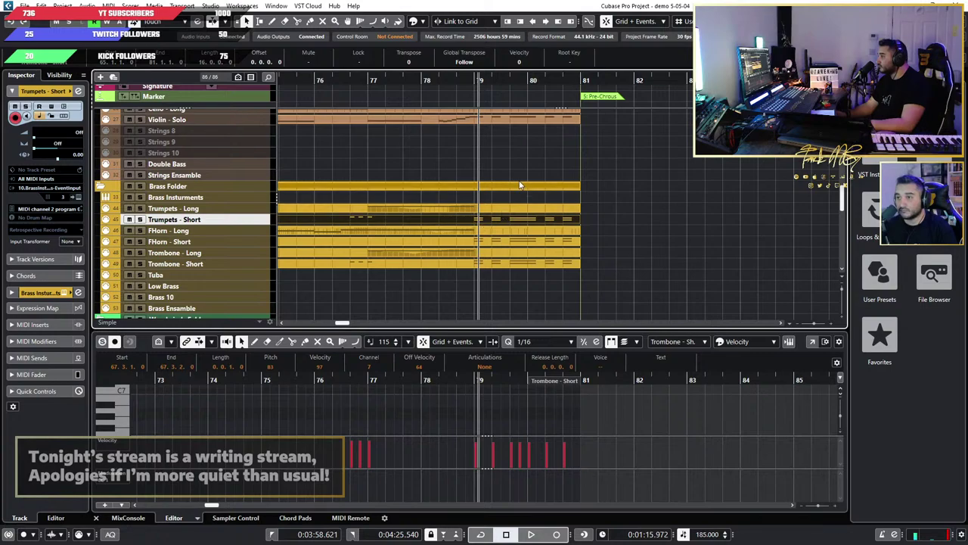
scroll(491, 193, down, 5)
scroll(468, 203, up, 5)
scroll(467, 202, up, 3)
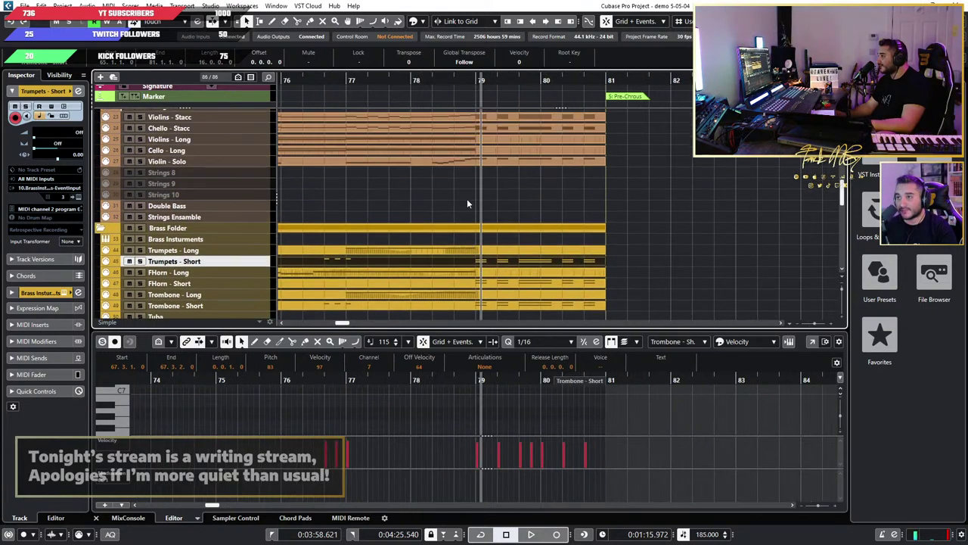
scroll(288, 215, down, 1)
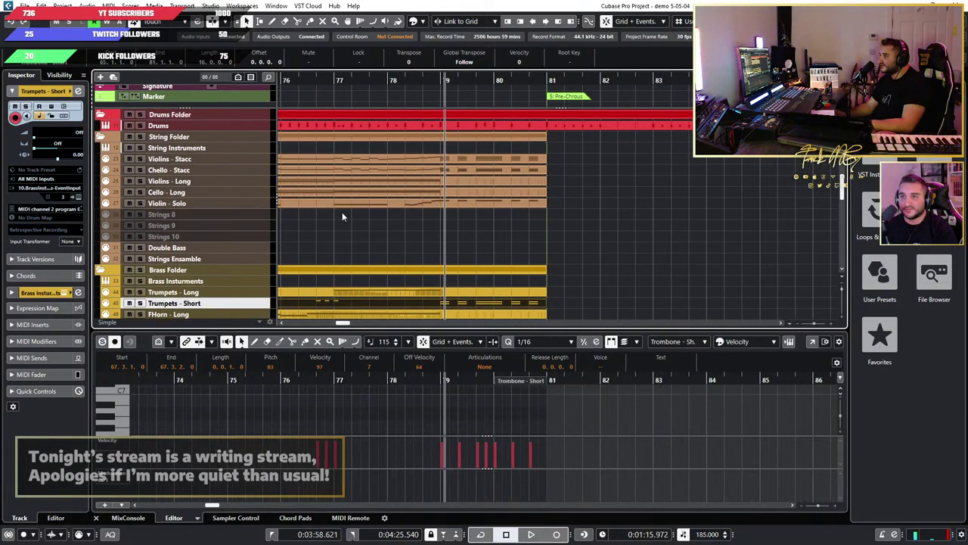
Step: Select the Double Bass track, show the Violins - Stacc part in the editor and place the cursor at bar 79
scroll(342, 214, left, 3)
click(238, 215)
click(242, 248)
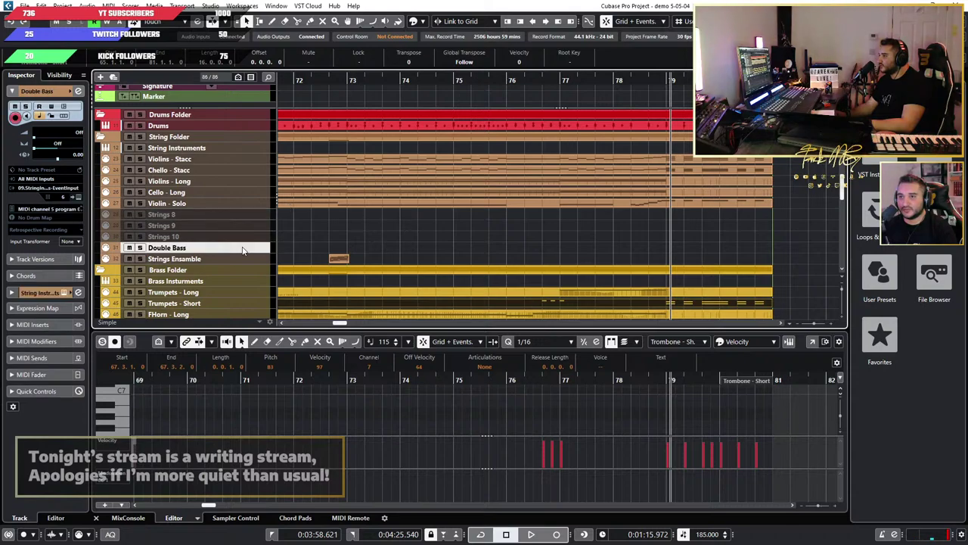
scroll(445, 243, down, 2)
scroll(527, 241, up, 4)
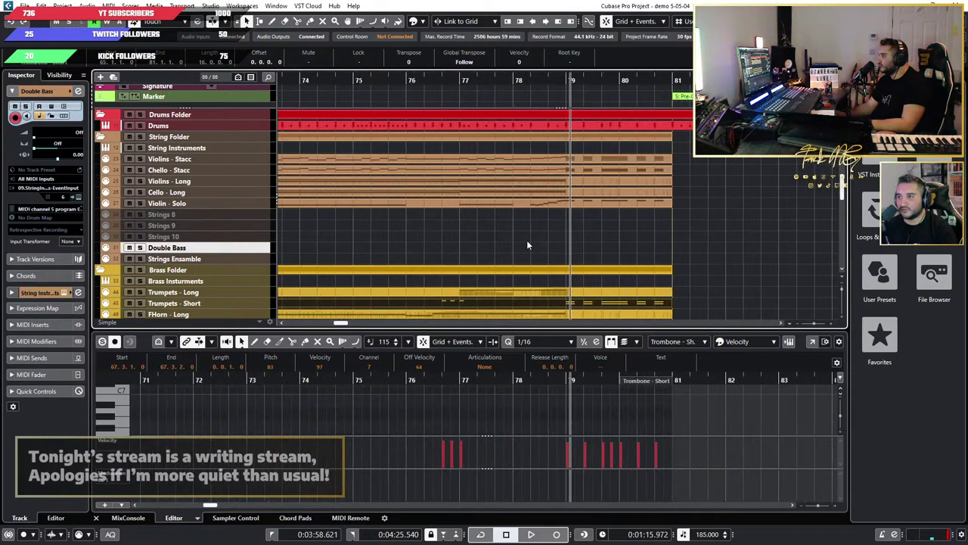
click(590, 161)
click(528, 85)
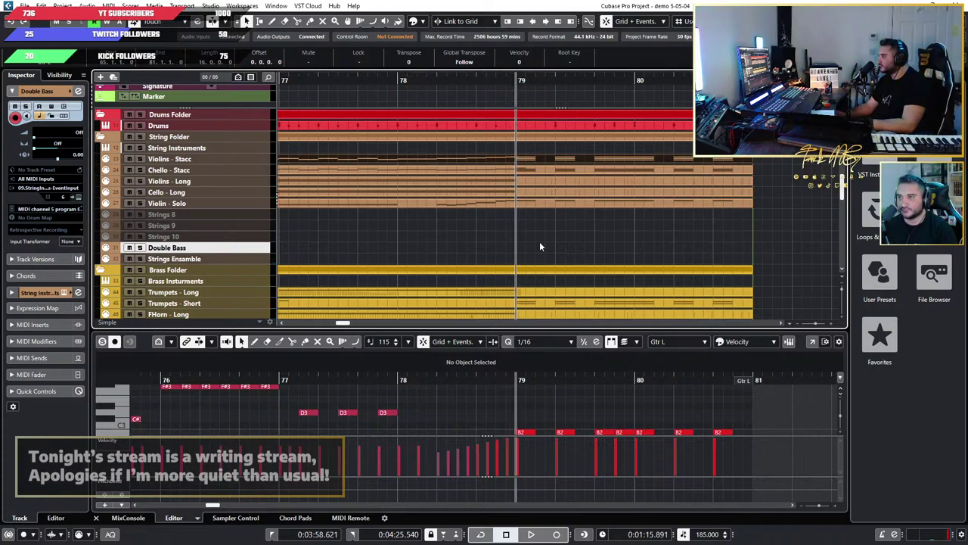
Step: Paste a copy of the Violins - Stacc part onto the Double Bass track at bar 65
scroll(539, 242, down, 2)
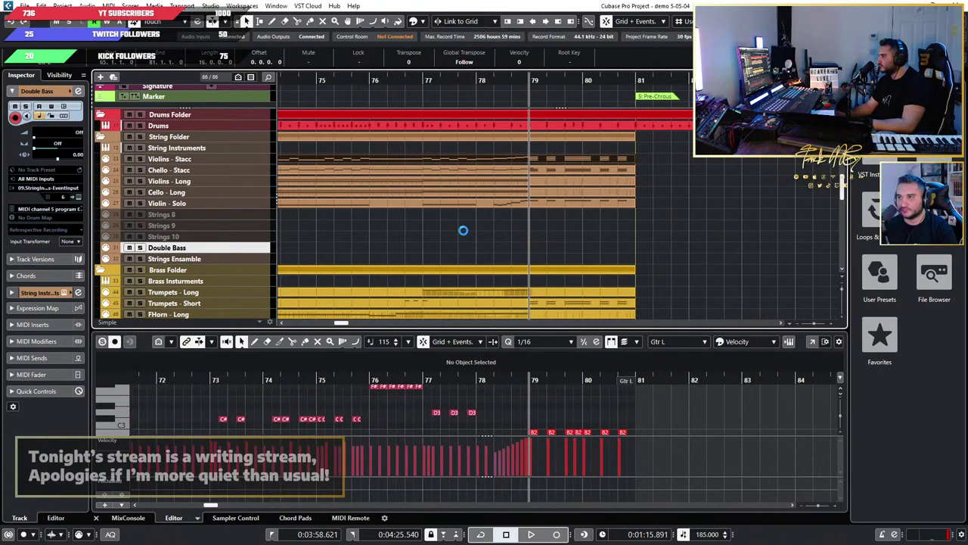
scroll(461, 224, down, 7)
scroll(461, 225, down, 4)
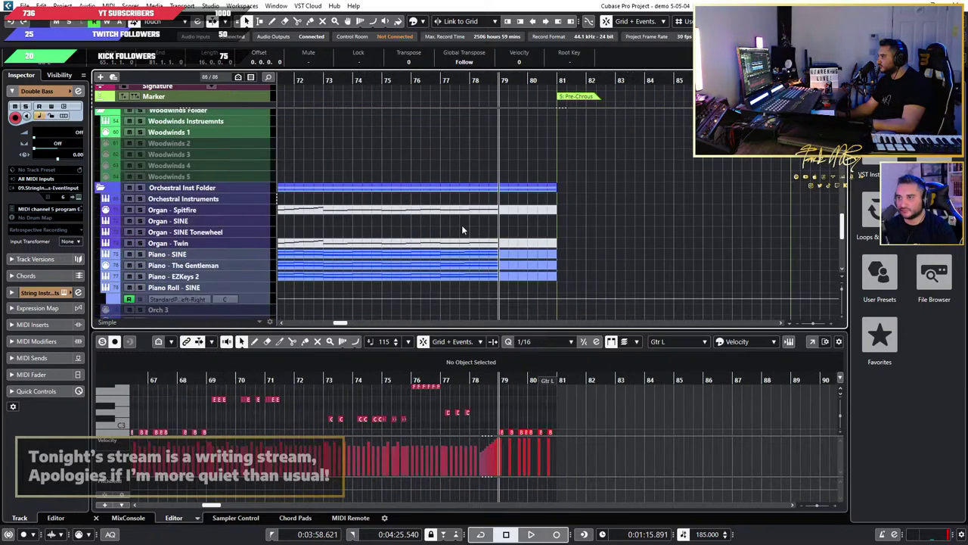
scroll(462, 227, up, 5)
scroll(463, 229, up, 3)
scroll(463, 229, up, 4)
scroll(463, 230, down, 3)
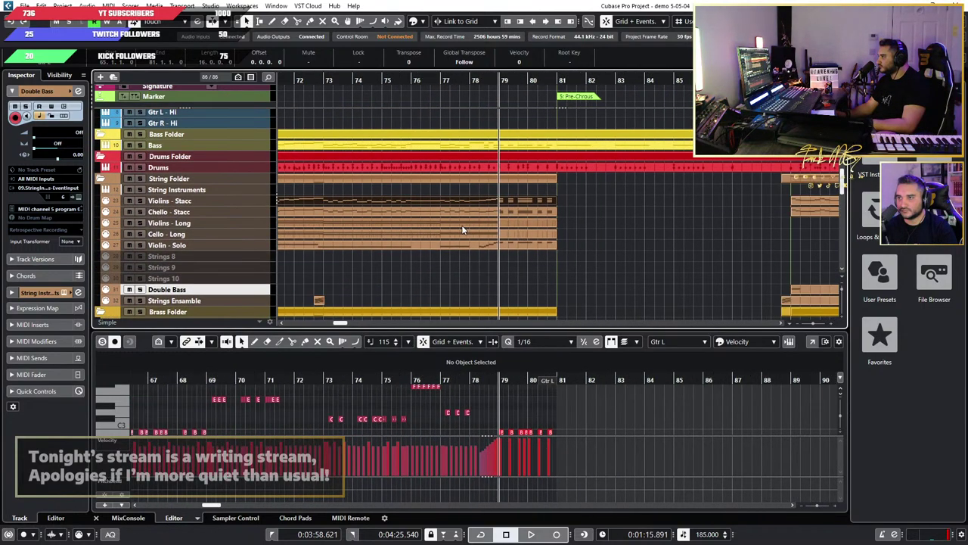
scroll(461, 225, left, 3)
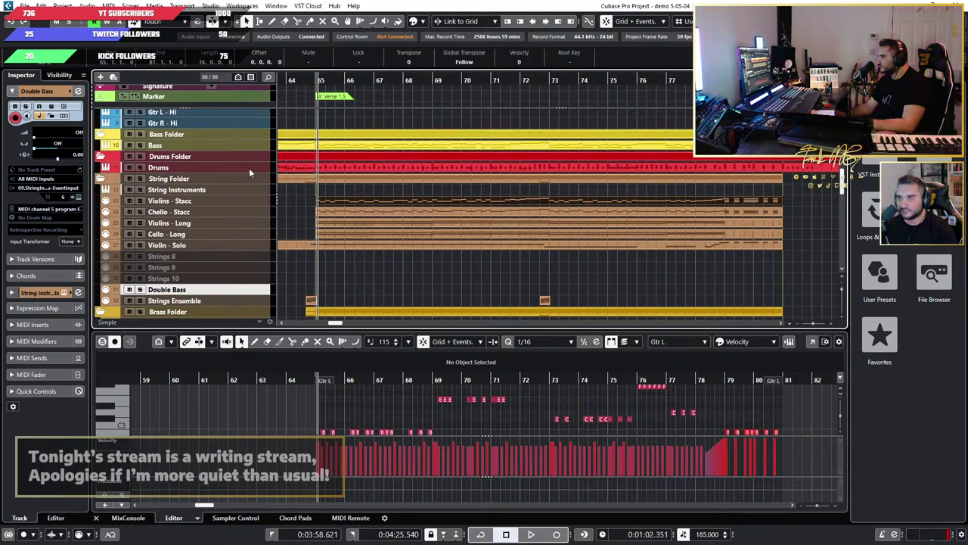
click(319, 80)
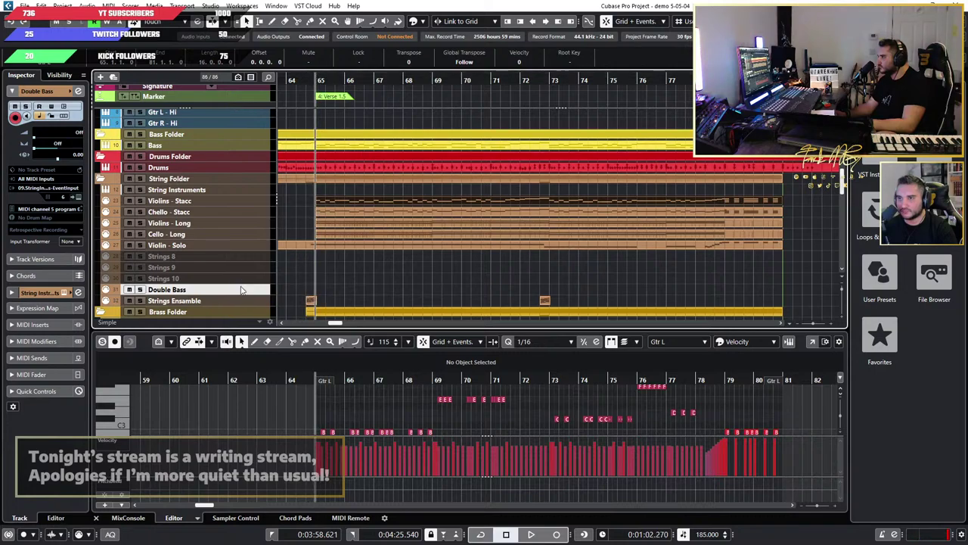
key(ctrl+v)
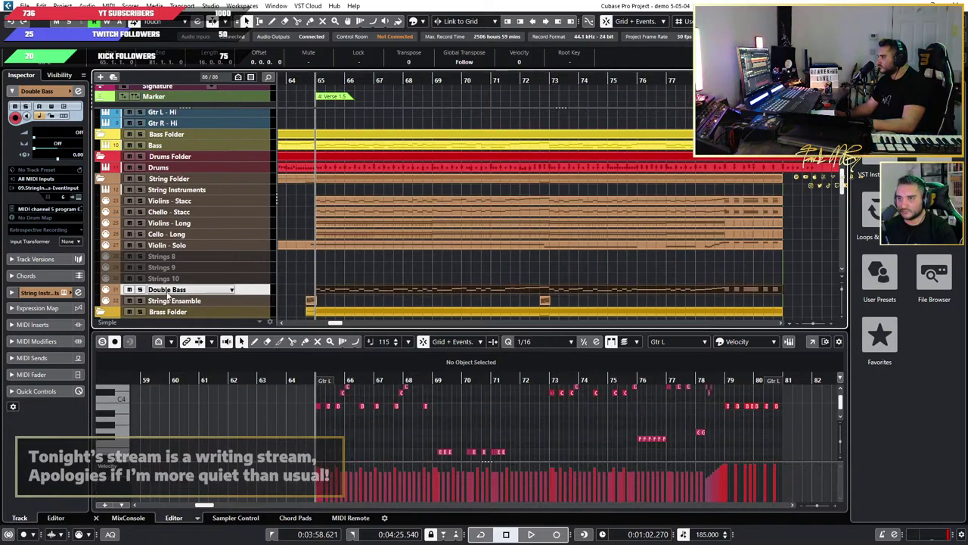
Step: Solo the Double Bass, play it from bar 65 and transpose all its notes down two octaves
key(space)
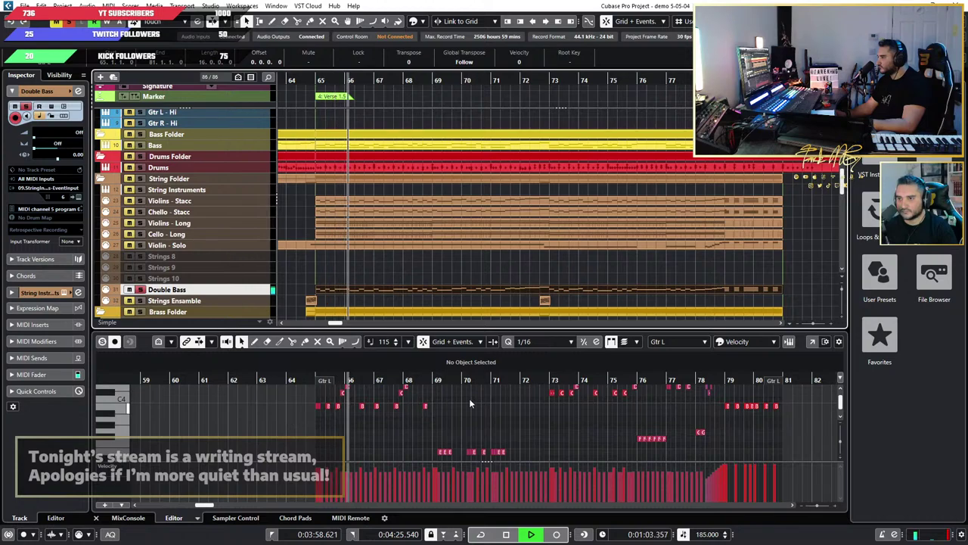
click(765, 432)
key(ctrl+a)
key(shift+Down)
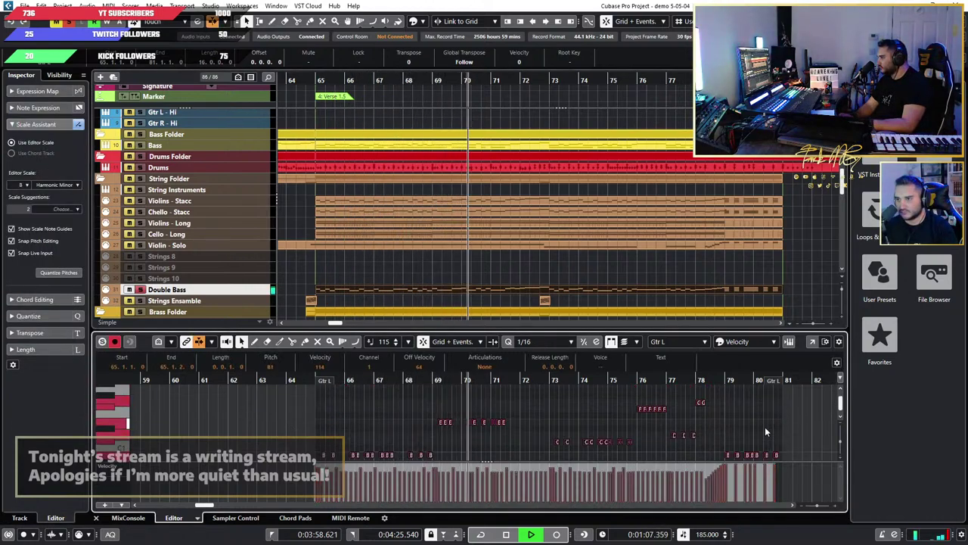
scroll(629, 417, down, 2)
scroll(510, 435, up, 2)
scroll(541, 435, down, 4)
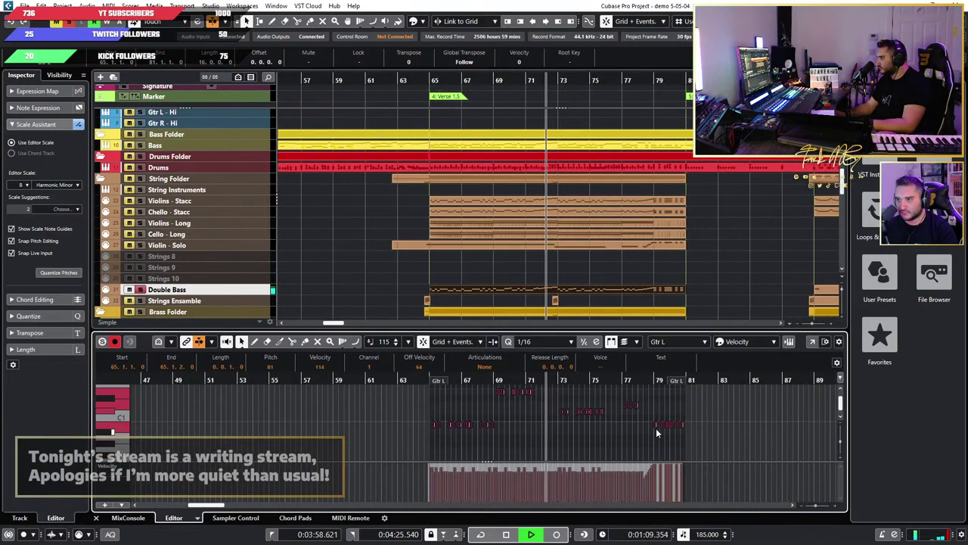
scroll(658, 432, down, 3)
scroll(676, 427, down, 2)
scroll(579, 435, up, 3)
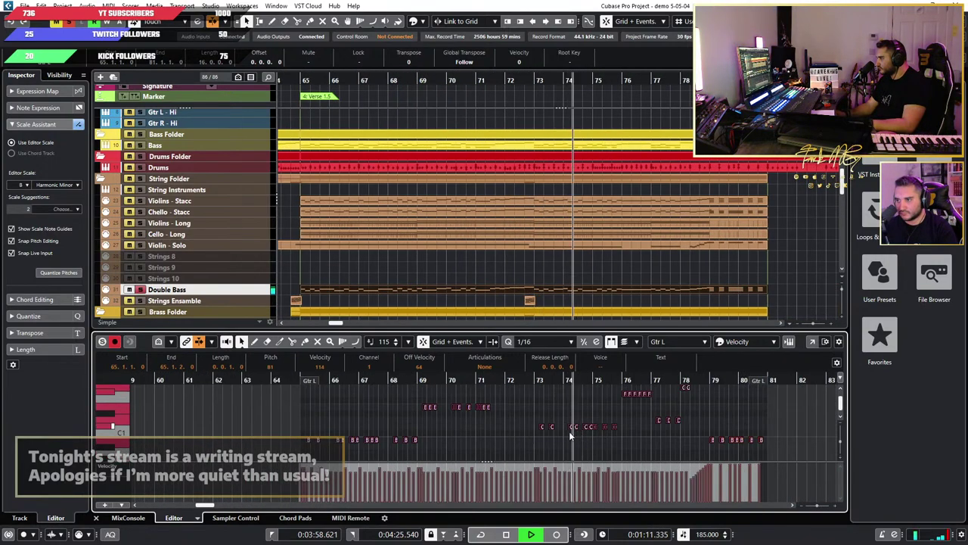
Step: Play the soloed Double Bass part through to bar 81 and transpose its notes down another octave
scroll(564, 433, up, 2)
scroll(649, 431, up, 3)
scroll(650, 432, right, 3)
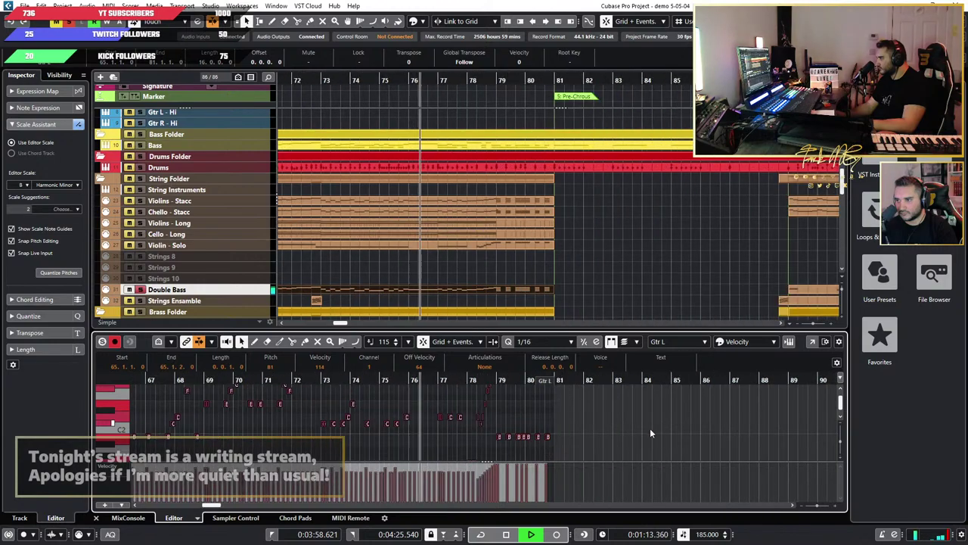
scroll(577, 428, up, 3)
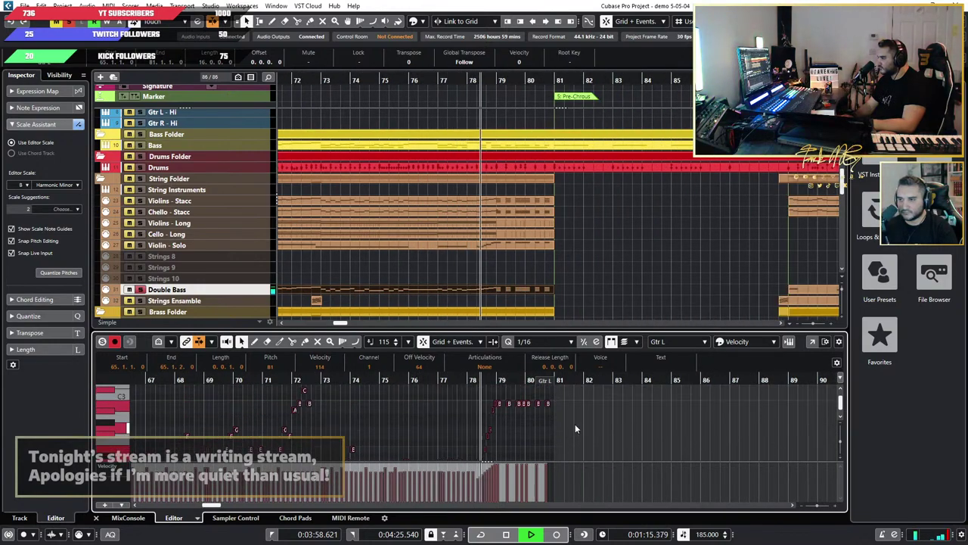
scroll(575, 428, up, 2)
scroll(575, 423, down, 2)
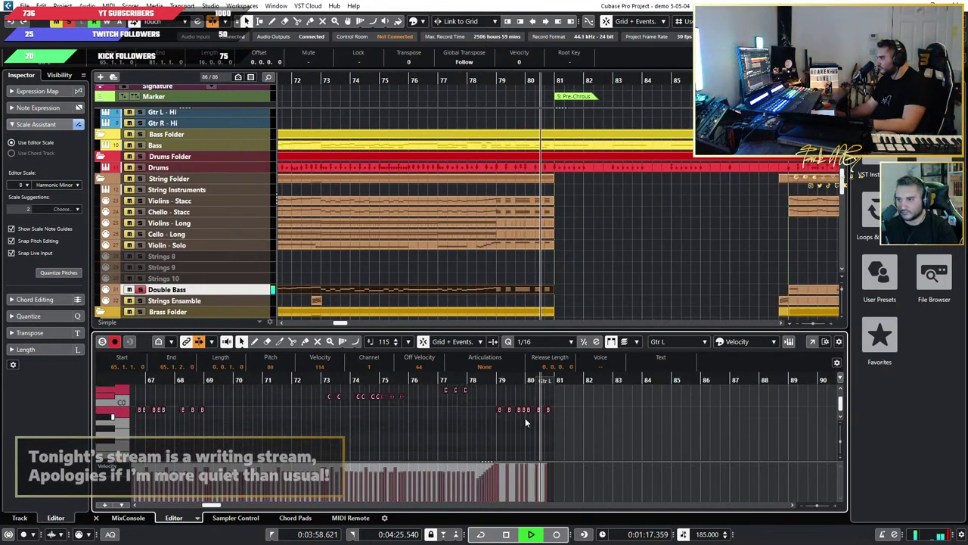
key(space)
scroll(489, 427, up, 2)
scroll(366, 413, down, 2)
scroll(363, 412, left, 2)
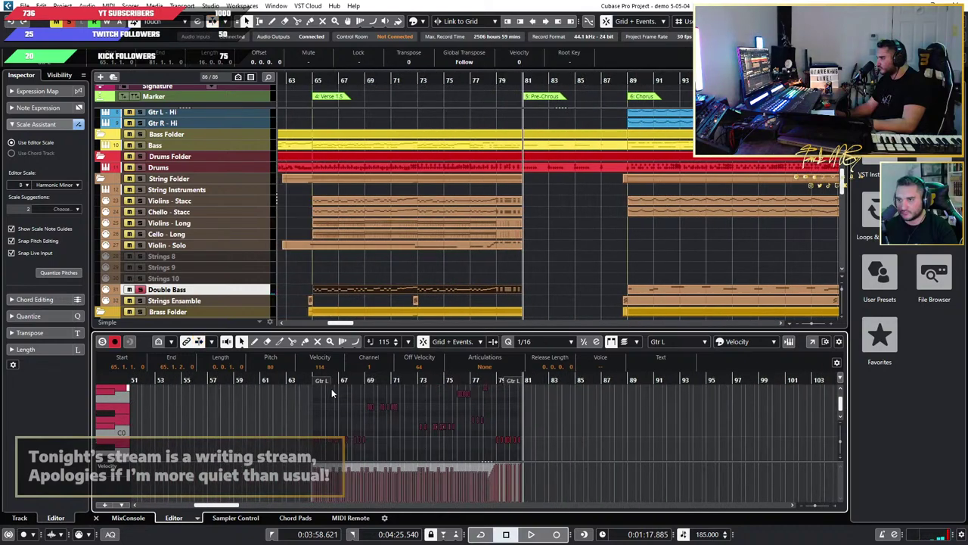
Step: Play the Double Bass from bar 65 again and review its notes across the octave layers
click(306, 382)
key(space)
scroll(342, 399, up, 2)
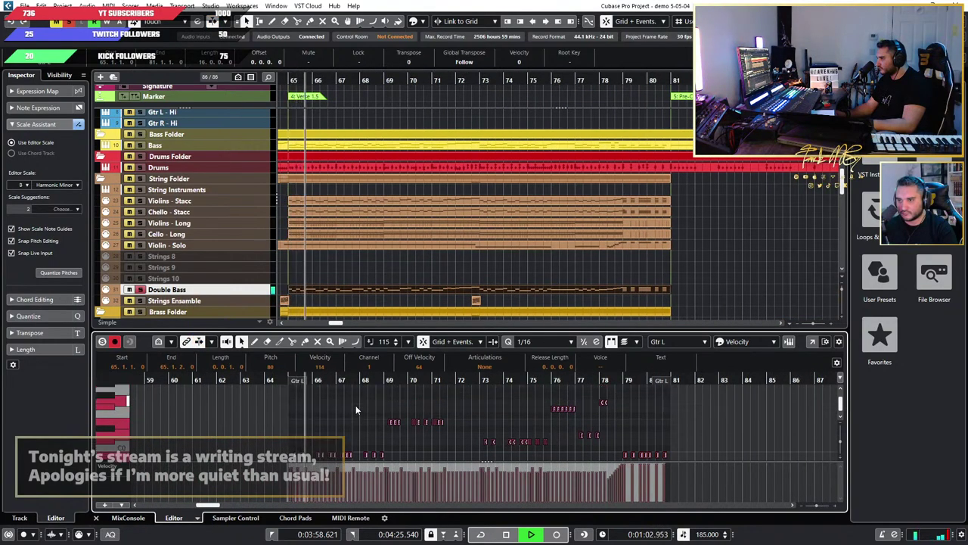
scroll(370, 399, down, 1)
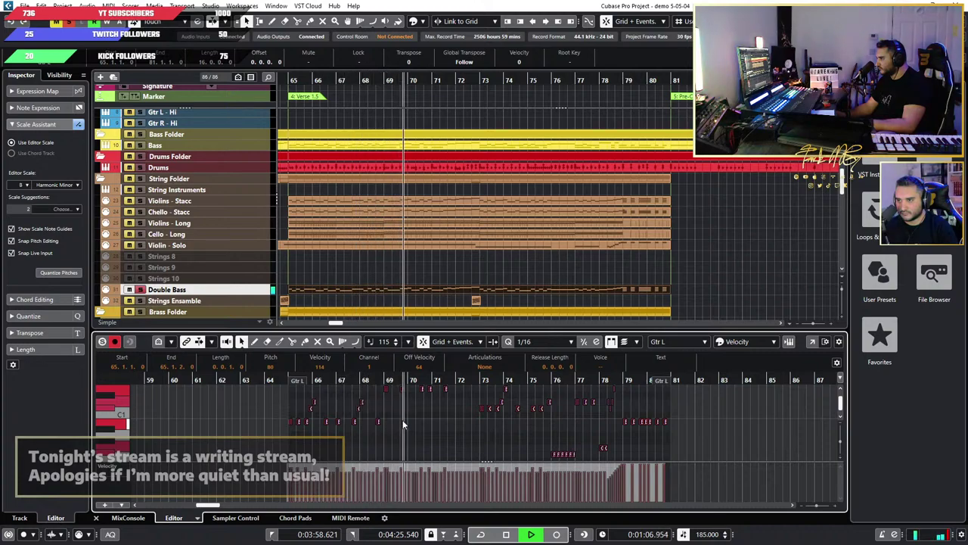
scroll(435, 429, up, 1)
scroll(434, 425, down, 1)
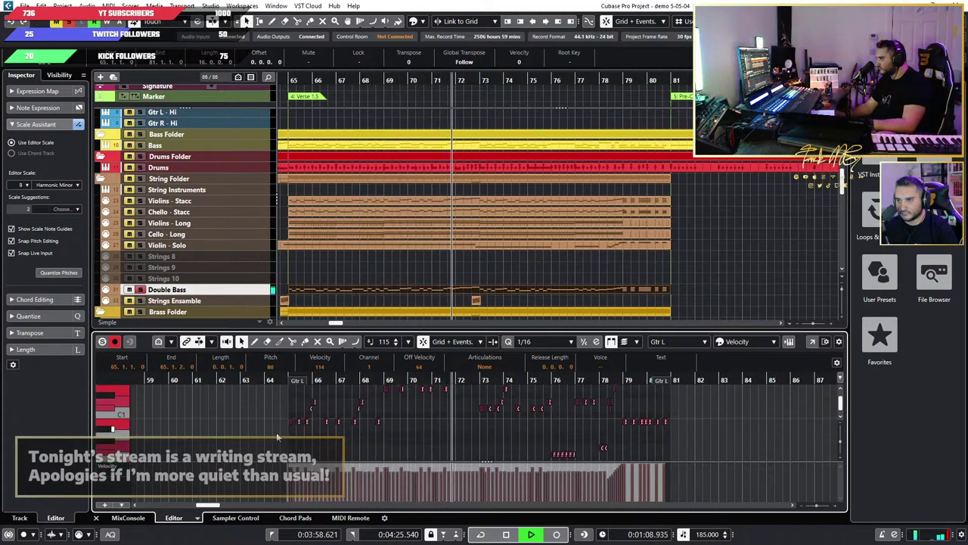
Step: Delete the Double Bass notes before bar 78, keeping only the final run and the repeated notes up to bar 81
drag(277, 433, 592, 395)
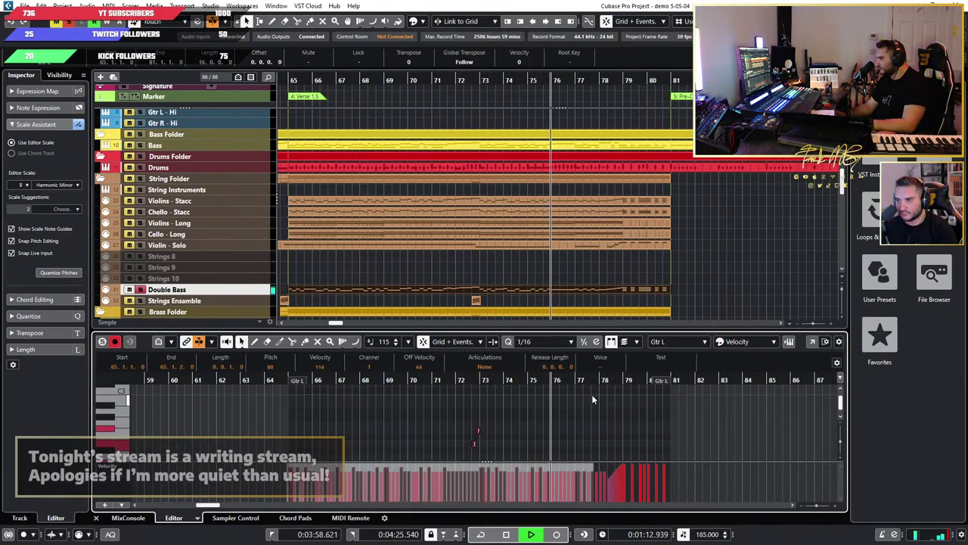
key(Delete)
scroll(591, 396, up, 1)
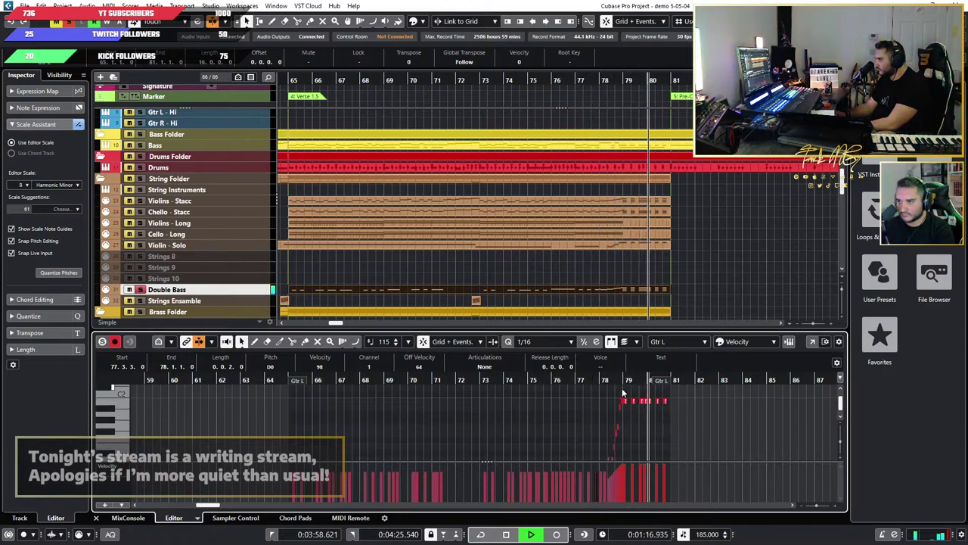
key(space)
drag(618, 403, 301, 457)
key(Delete)
Step: Play the remaining Double Bass notes from about bar 77 through bar 81
scroll(480, 447, up, 3)
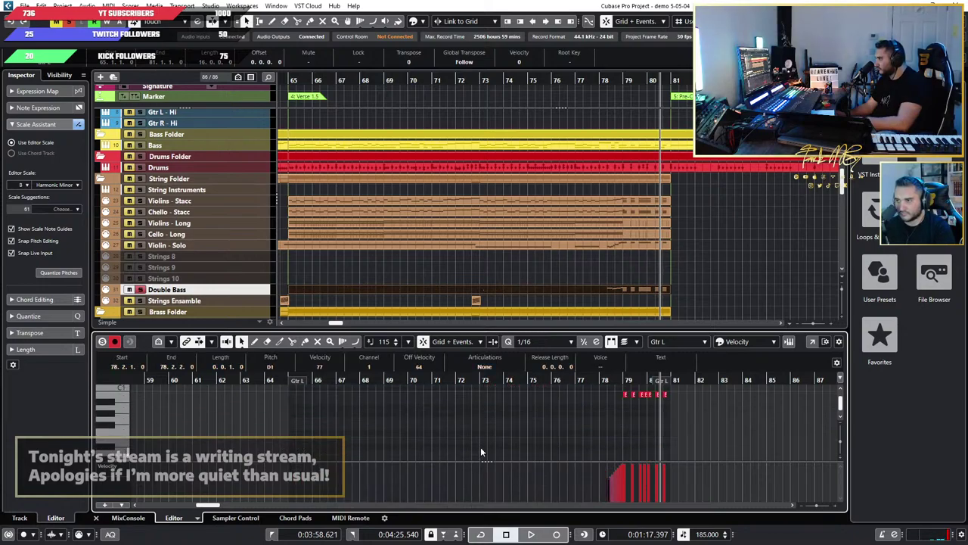
click(596, 379)
key(space)
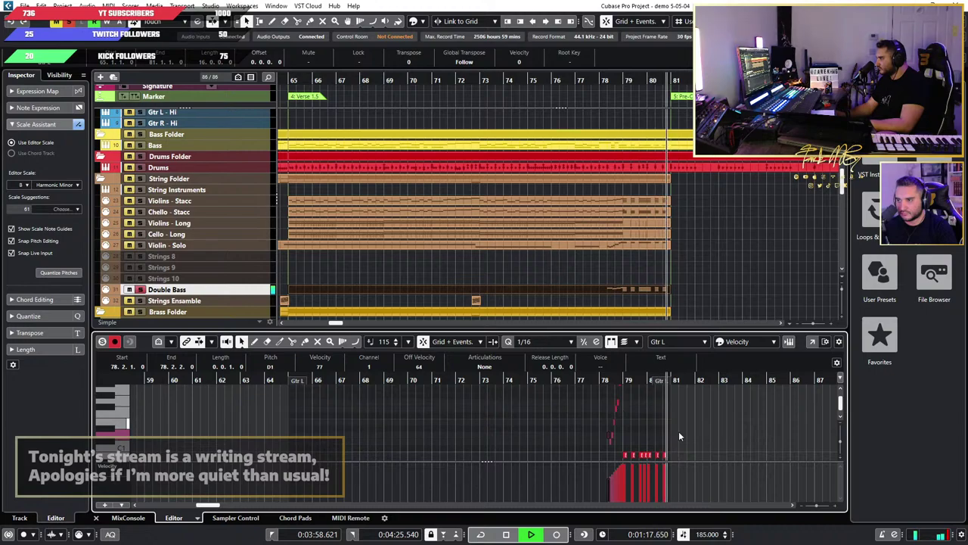
key(space)
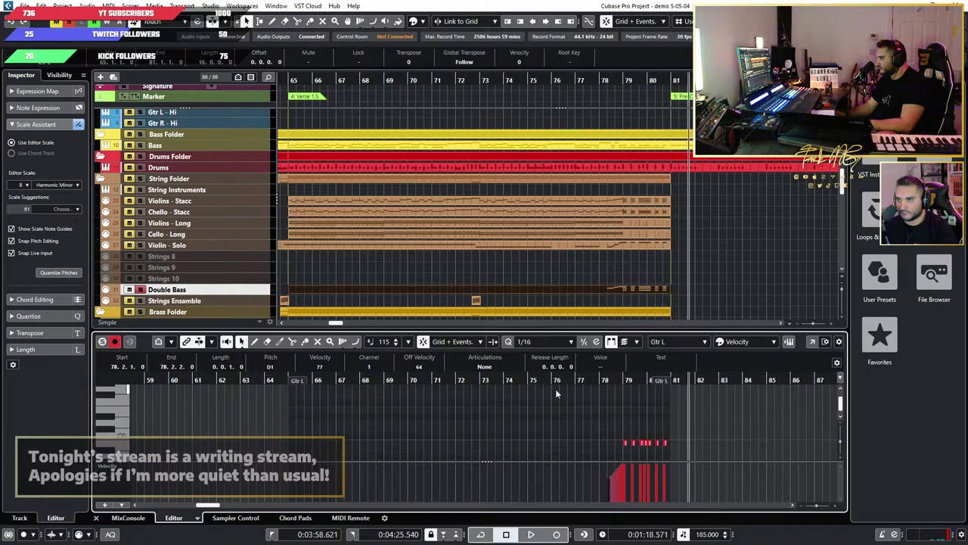
Step: Unsolo the Double Bass and play it in the full mix from just before bar 65 to bar 81
scroll(555, 389, down, 5)
scroll(480, 281, up, 4)
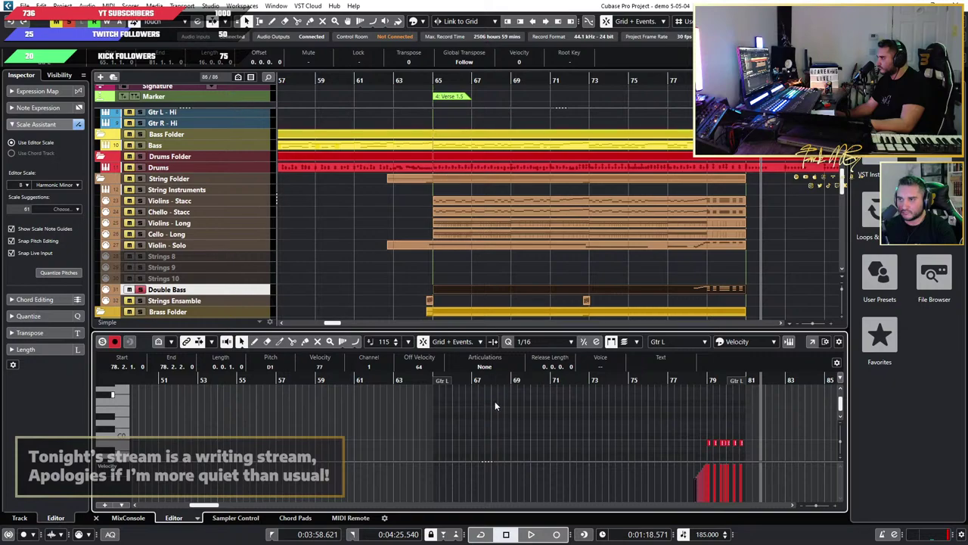
scroll(481, 432, up, 2)
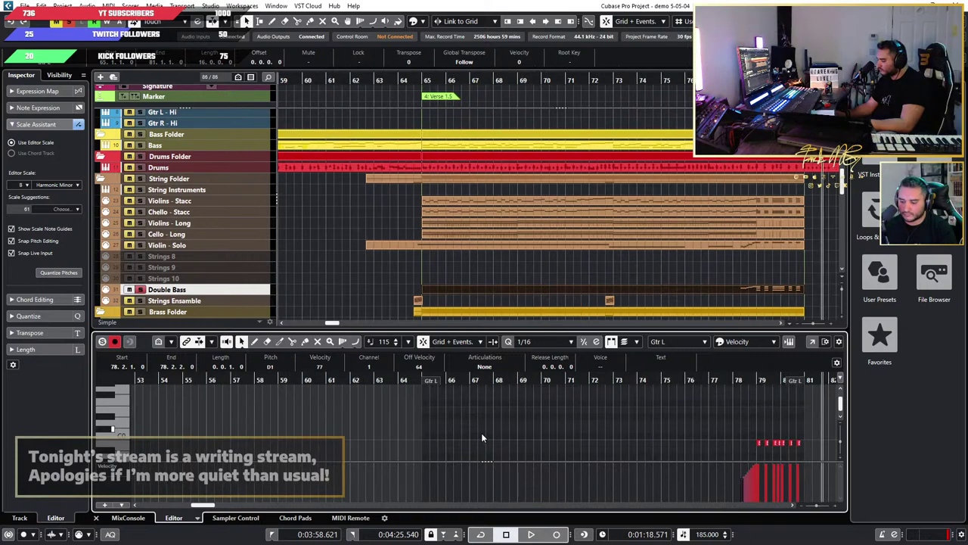
double_click(406, 380)
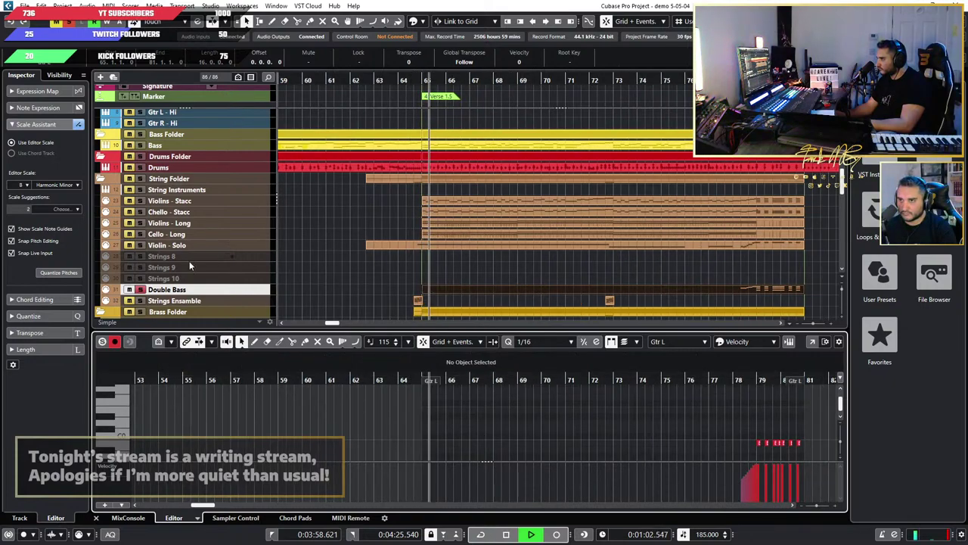
click(142, 293)
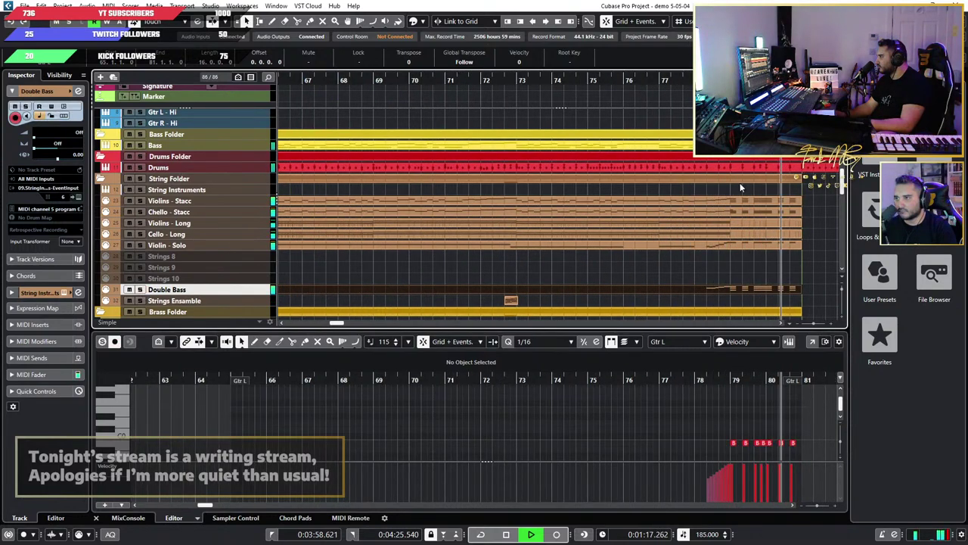
key(space)
Step: Examine the string, brass and woodwind tracks across bars 65–81 of Verse 1.5
scroll(476, 259, down, 2)
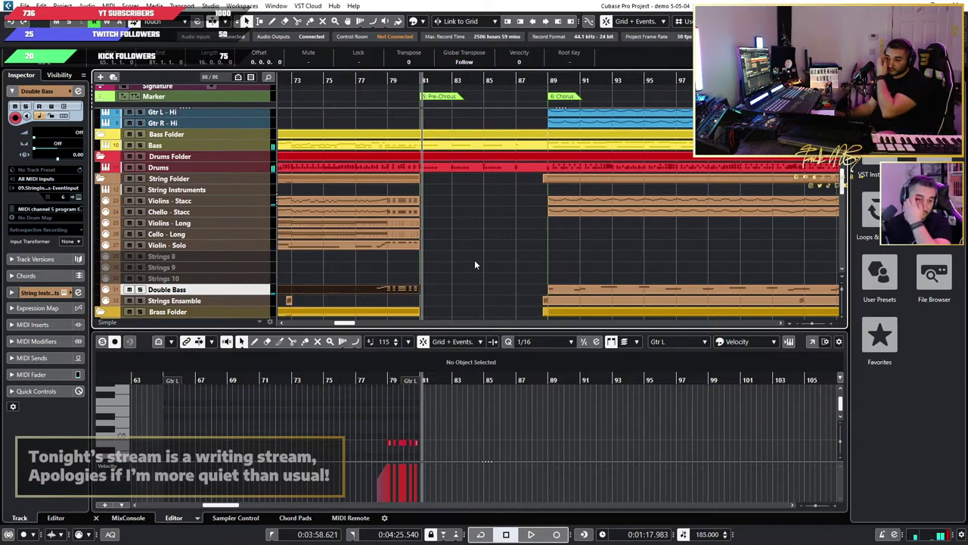
scroll(467, 261, down, 2)
scroll(467, 261, left, 4)
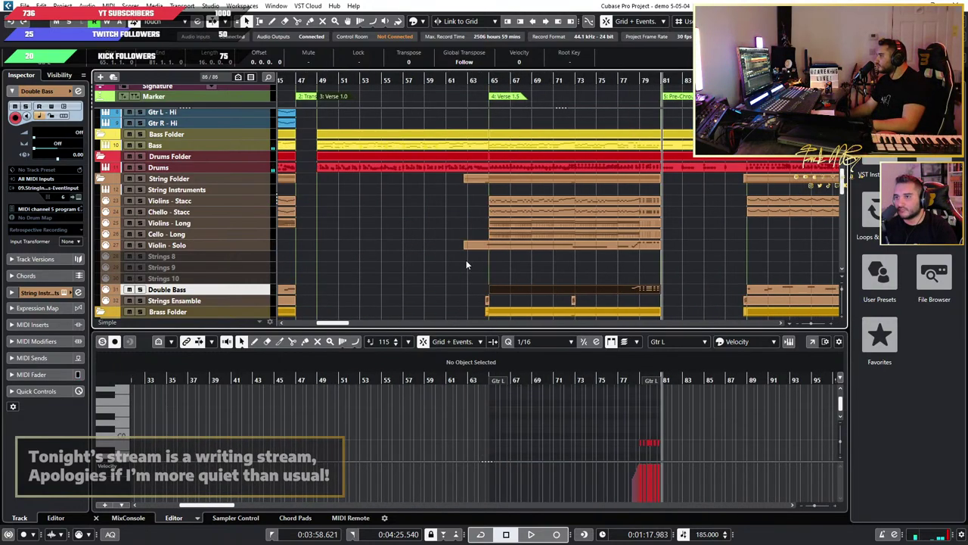
scroll(469, 261, down, 5)
scroll(496, 256, up, 4)
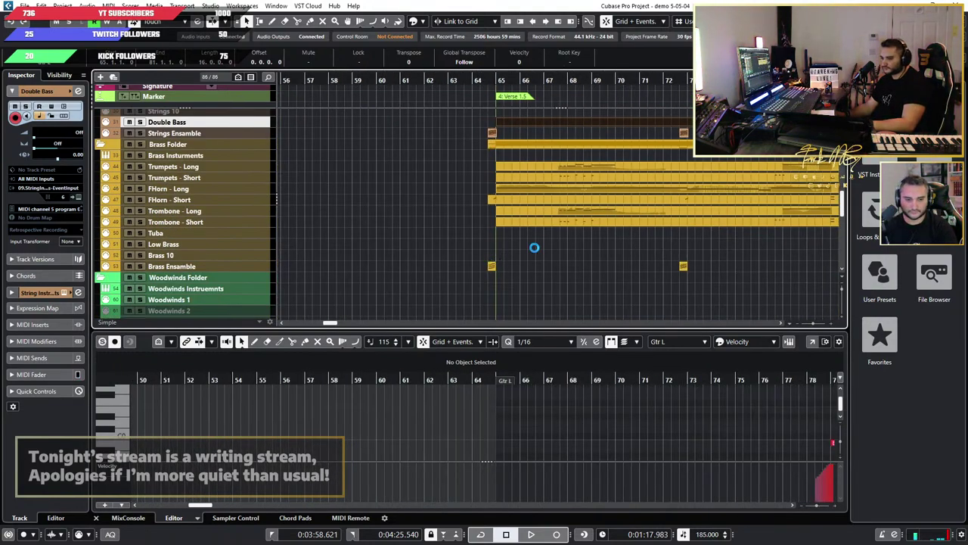
scroll(542, 249, up, 2)
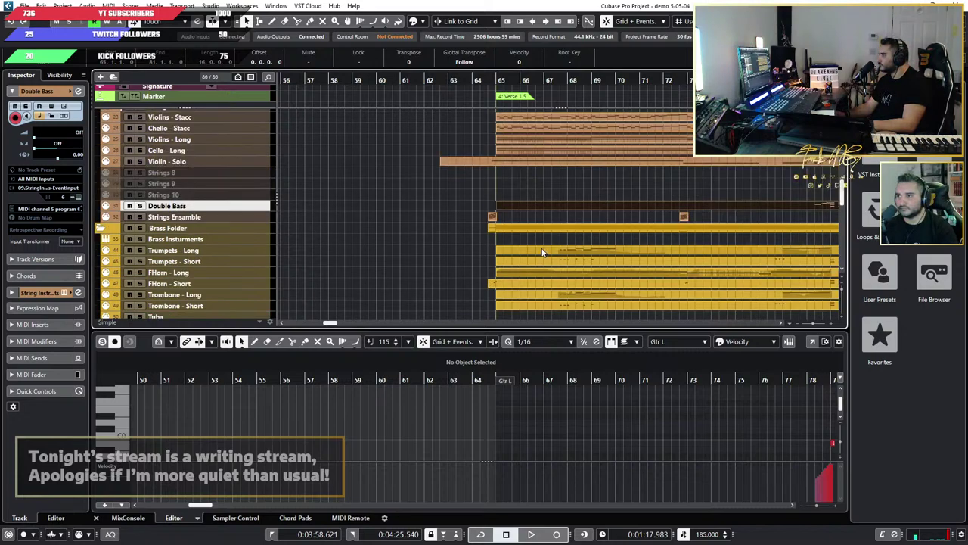
scroll(542, 249, down, 3)
scroll(542, 249, up, 5)
scroll(541, 247, down, 3)
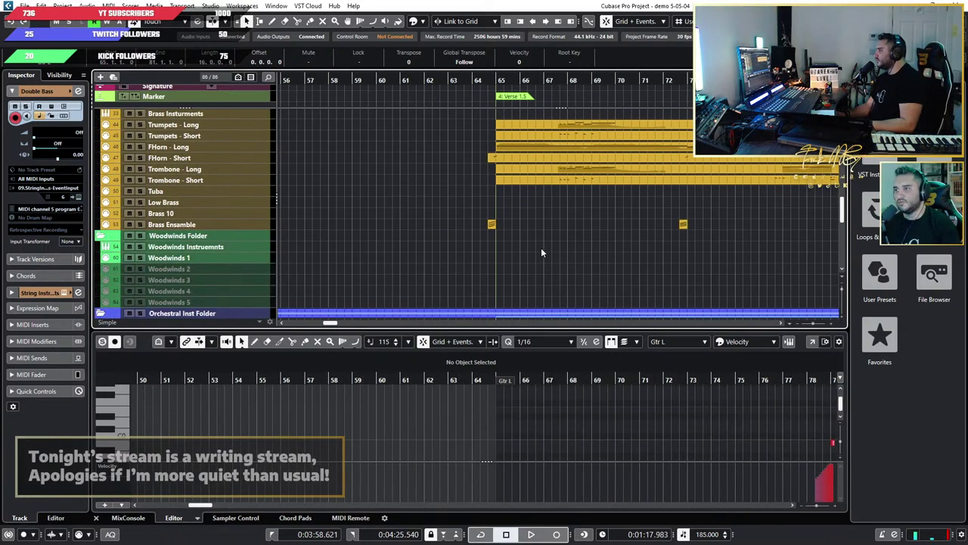
scroll(541, 247, up, 5)
scroll(561, 233, down, 5)
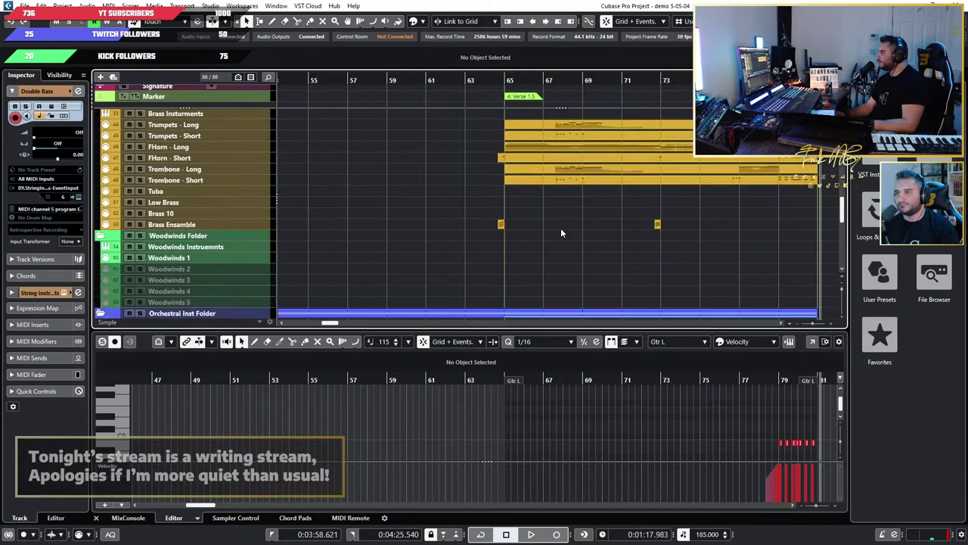
scroll(560, 233, down, 5)
scroll(561, 228, up, 12)
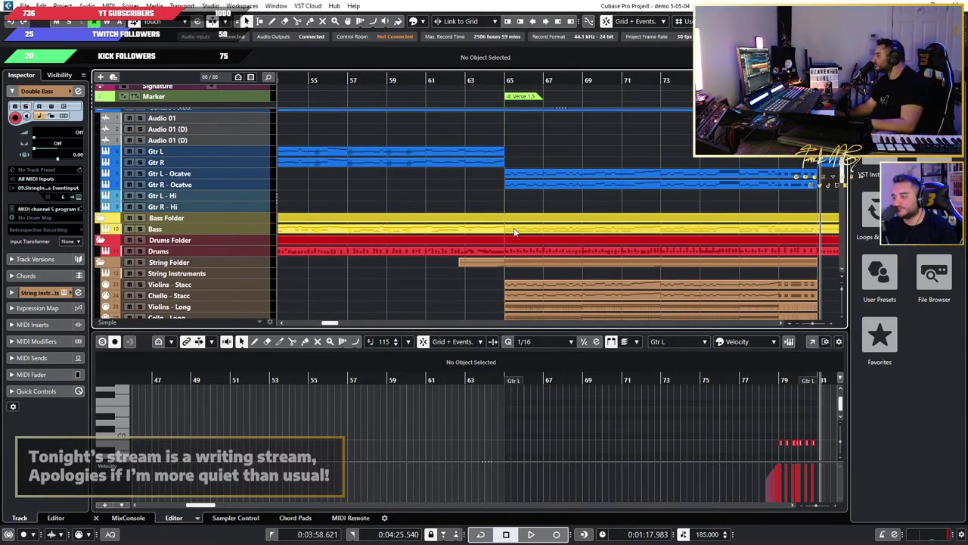
Step: Examine the guitar, bass, drum and string parts around the transition from Verse 1.5 to the Pre-Chorus
scroll(515, 229, down, 1)
scroll(515, 229, down, 3)
scroll(681, 229, up, 2)
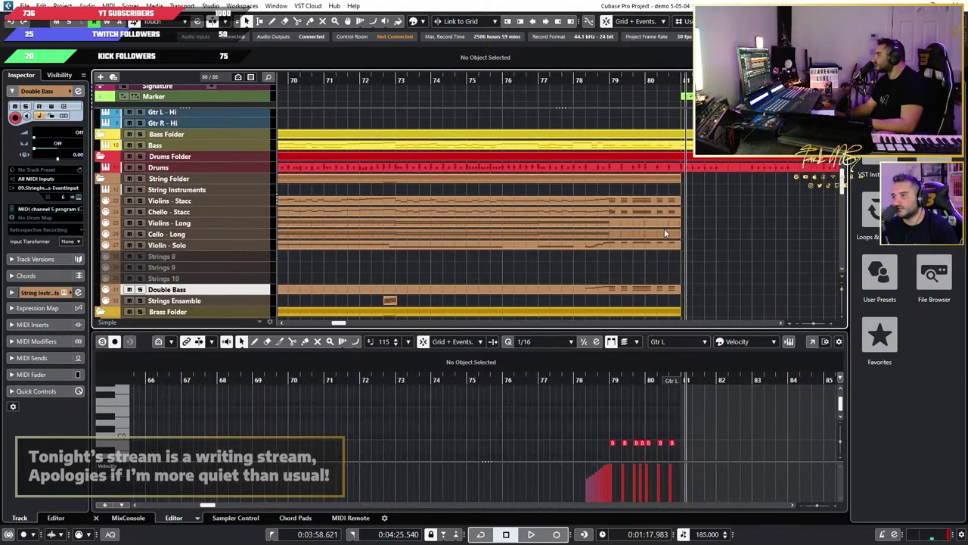
scroll(666, 234, down, 5)
scroll(659, 236, up, 6)
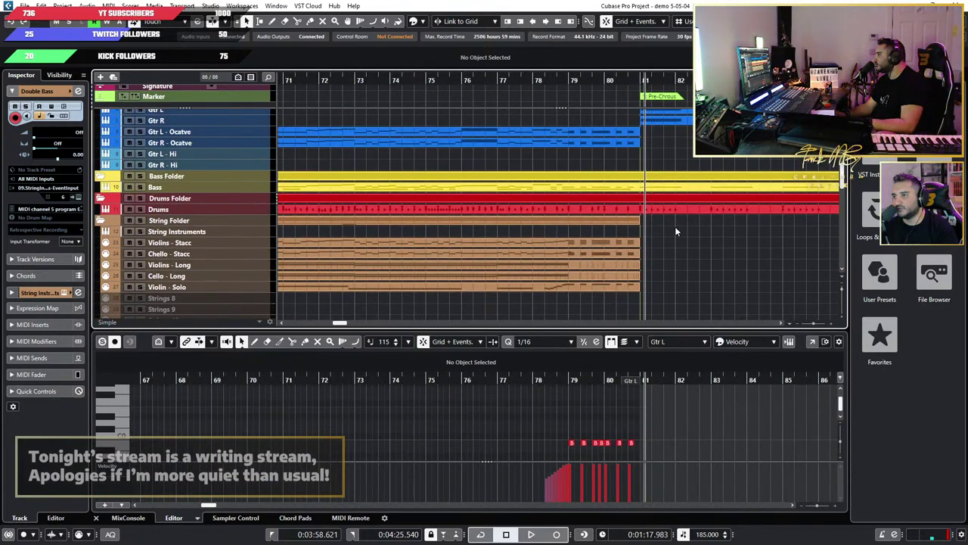
scroll(666, 231, up, 2)
scroll(643, 232, down, 2)
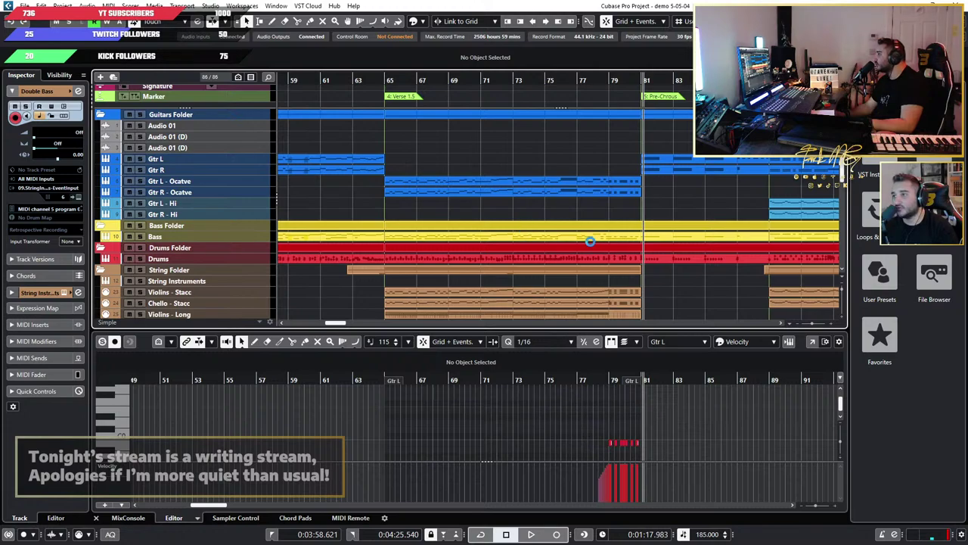
Step: Place the cursor at bar 81 and play the Pre-Chorus through to about bar 87
scroll(632, 286, up, 4)
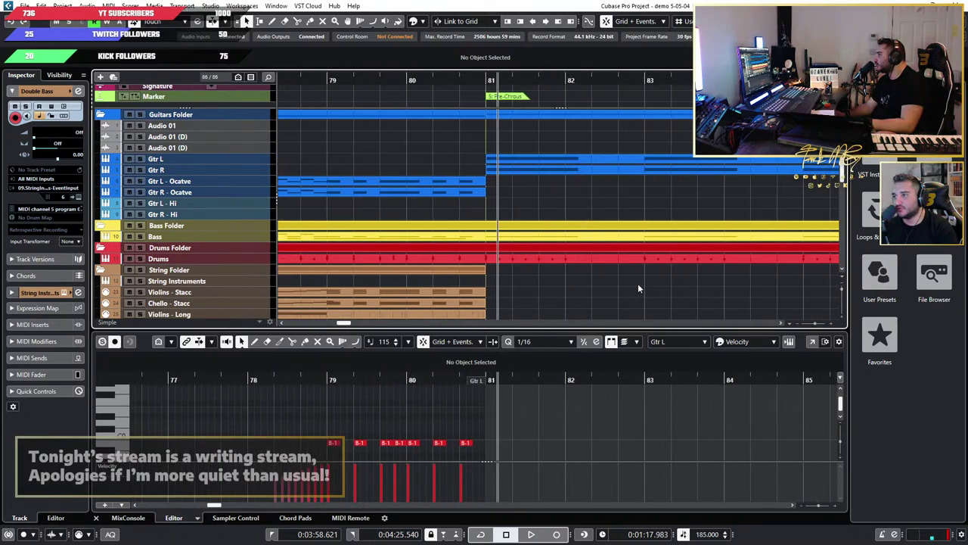
click(485, 80)
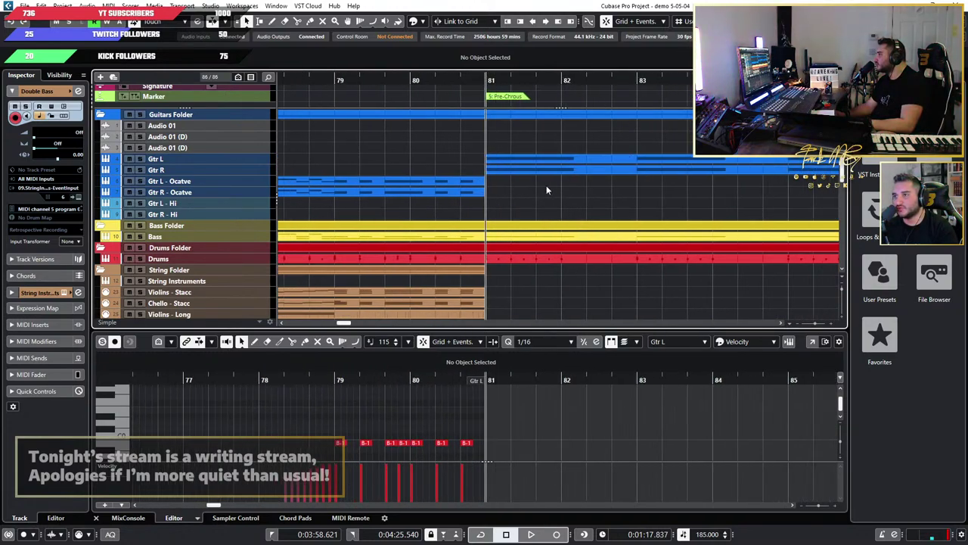
key(space)
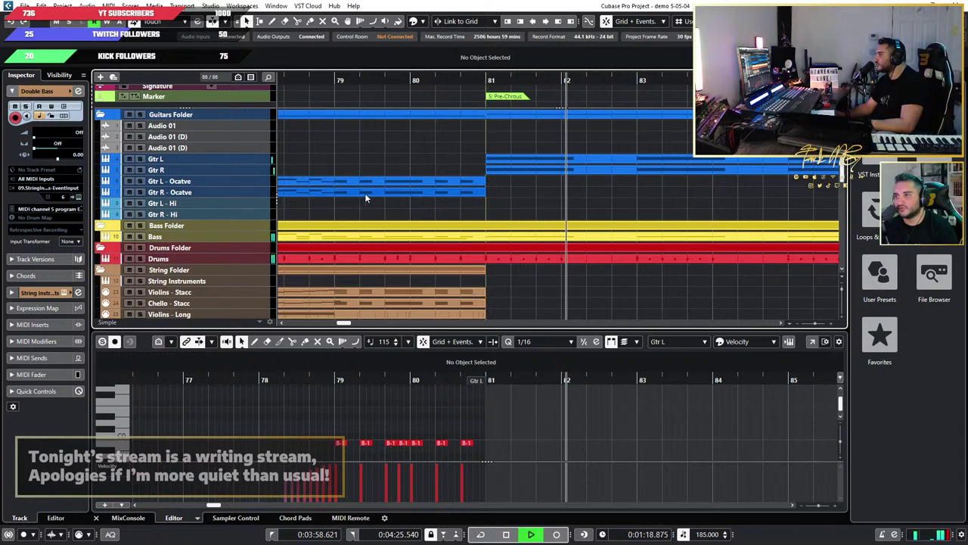
scroll(411, 193, down, 1)
scroll(412, 193, down, 1)
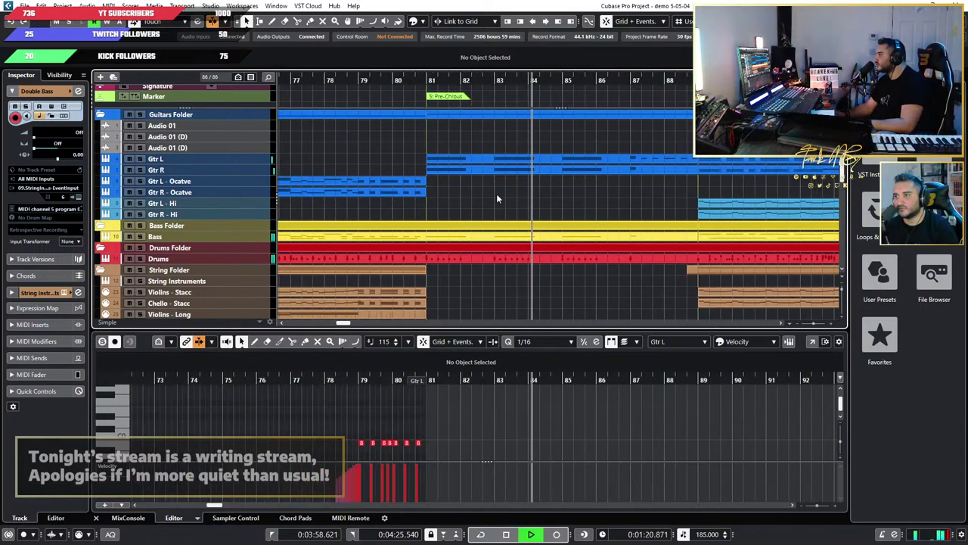
scroll(562, 195, down, 1)
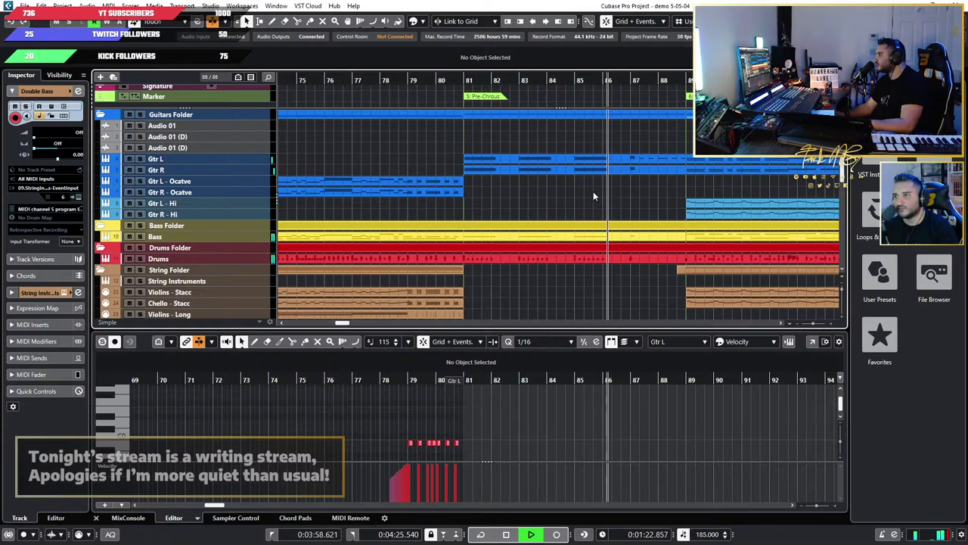
key(space)
Step: Return the cursor to bar 81 and look through the piano, harp and choir tracks near the end of the track list
scroll(481, 141, up, 2)
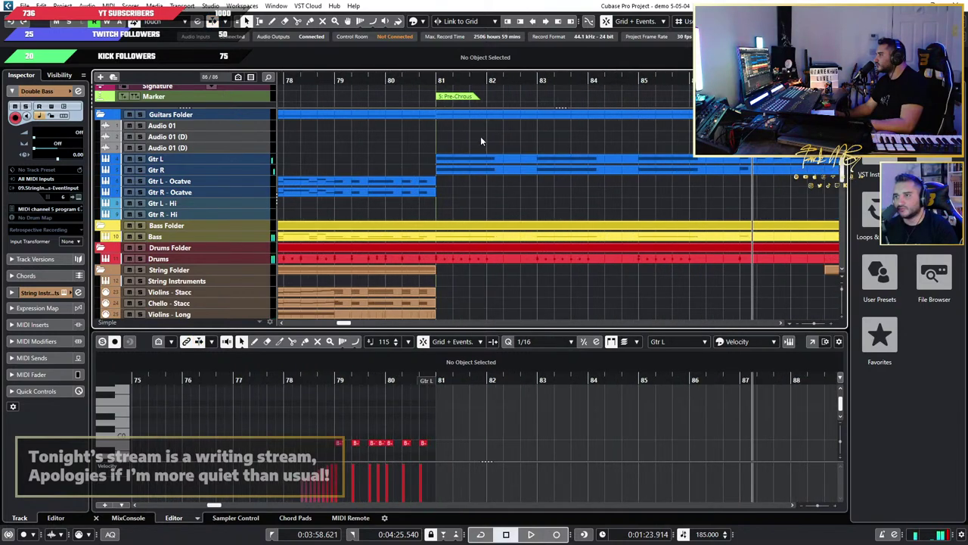
click(435, 80)
scroll(367, 234, down, 5)
scroll(367, 235, down, 3)
scroll(341, 236, down, 5)
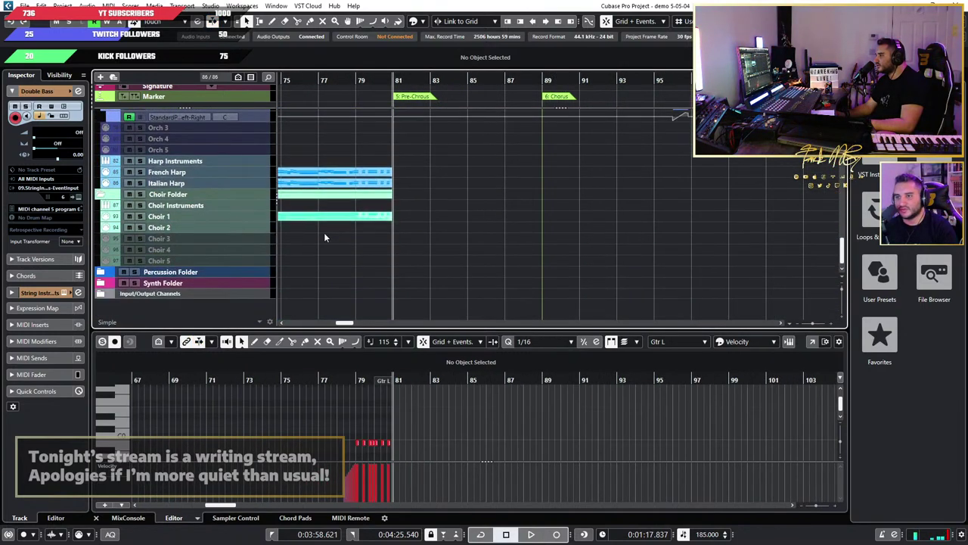
right_click(236, 317)
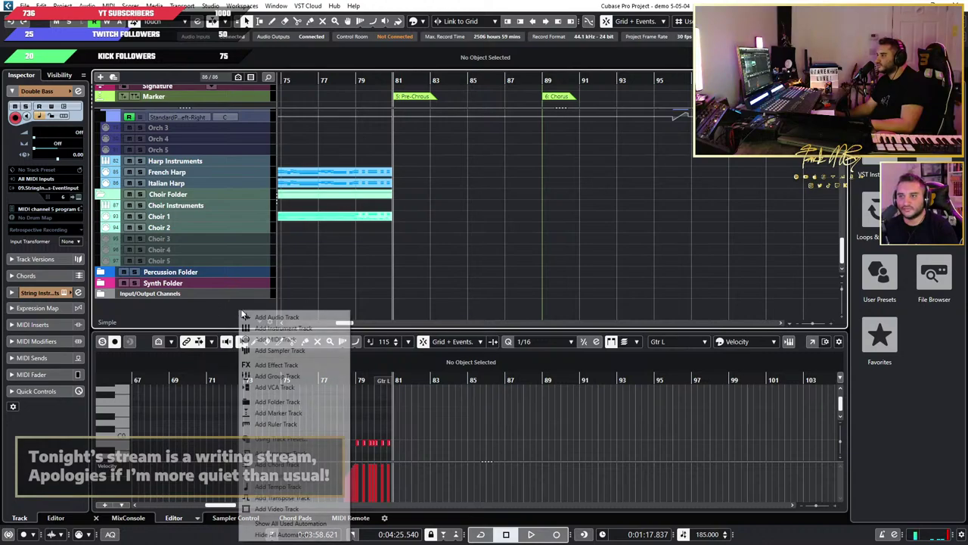
click(201, 304)
scroll(225, 261, up, 2)
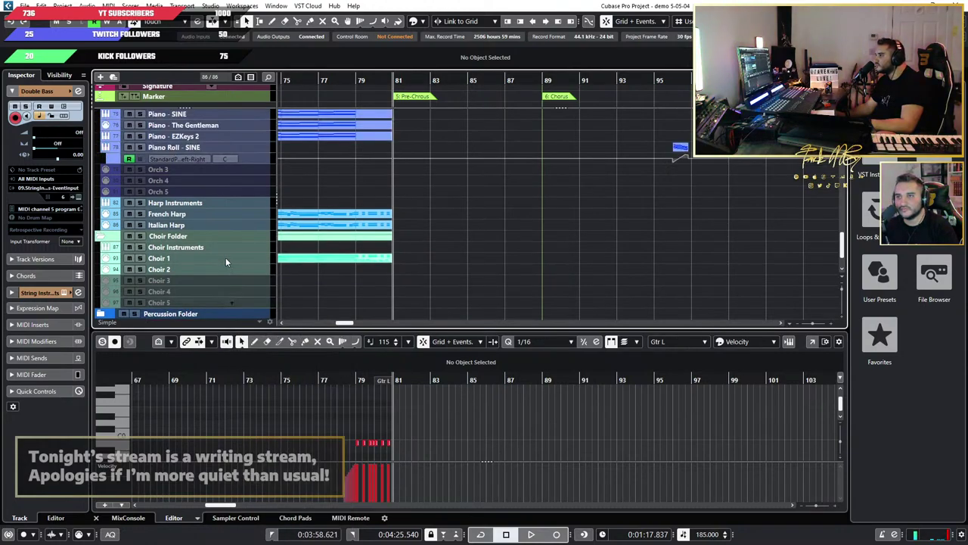
Step: Add one Kontakt instrument track with its audio output set to Stereo Out
scroll(225, 258, up, 2)
scroll(225, 256, down, 1)
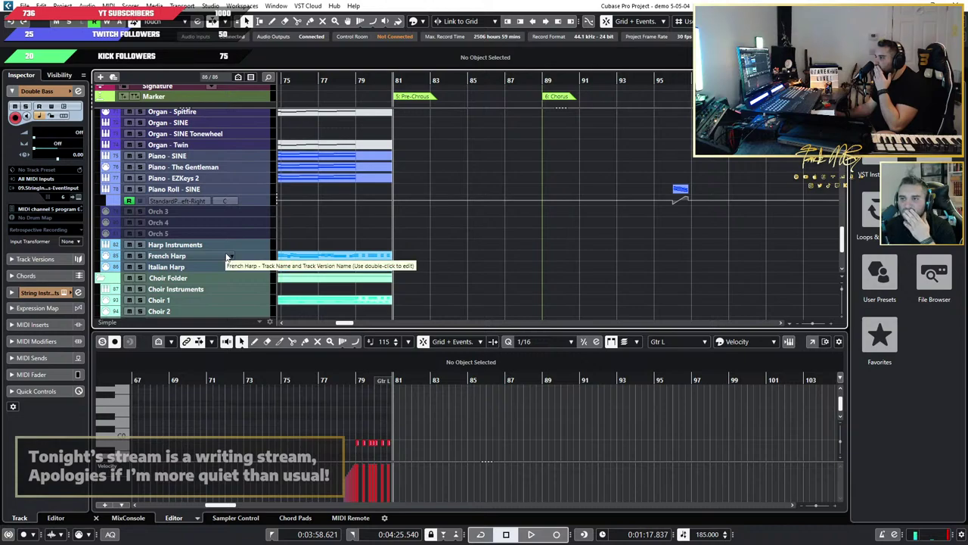
scroll(226, 255, down, 3)
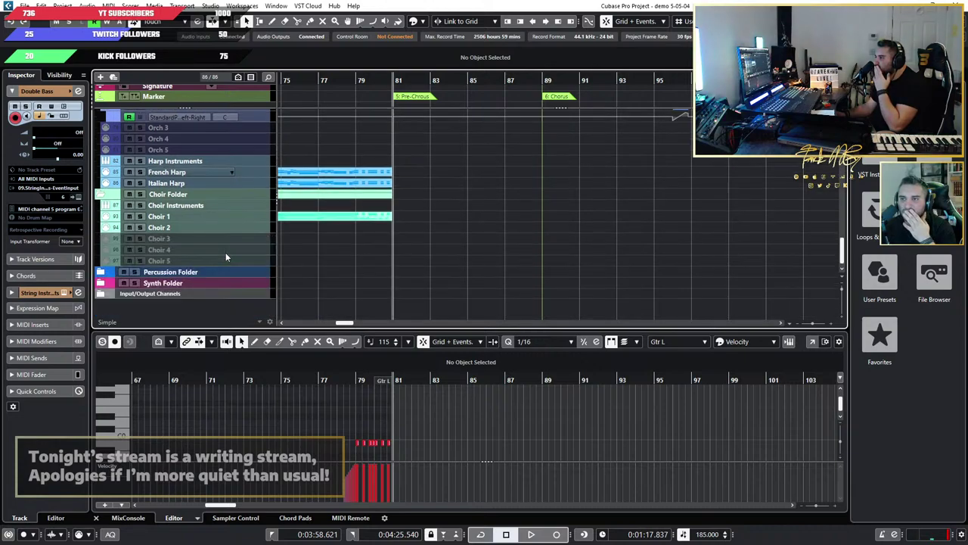
right_click(226, 311)
click(303, 331)
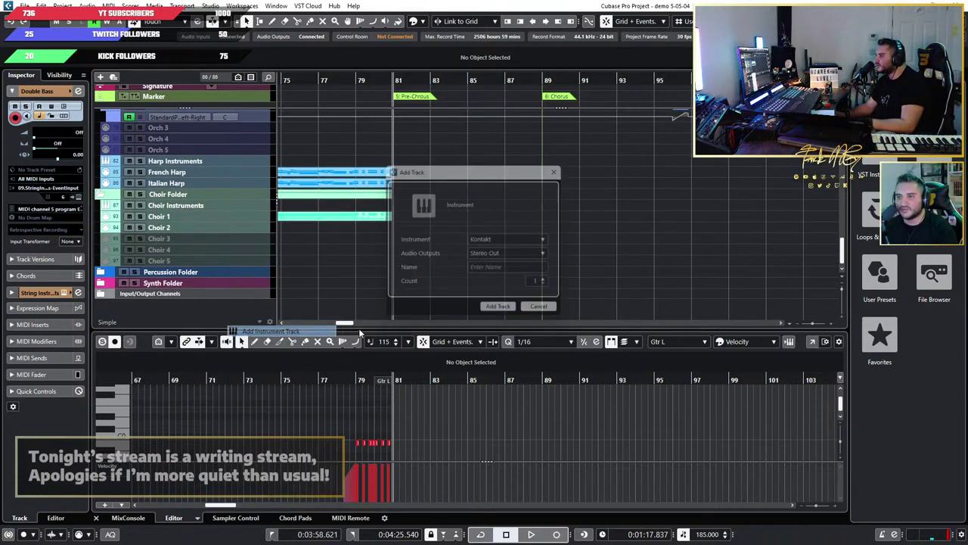
click(509, 313)
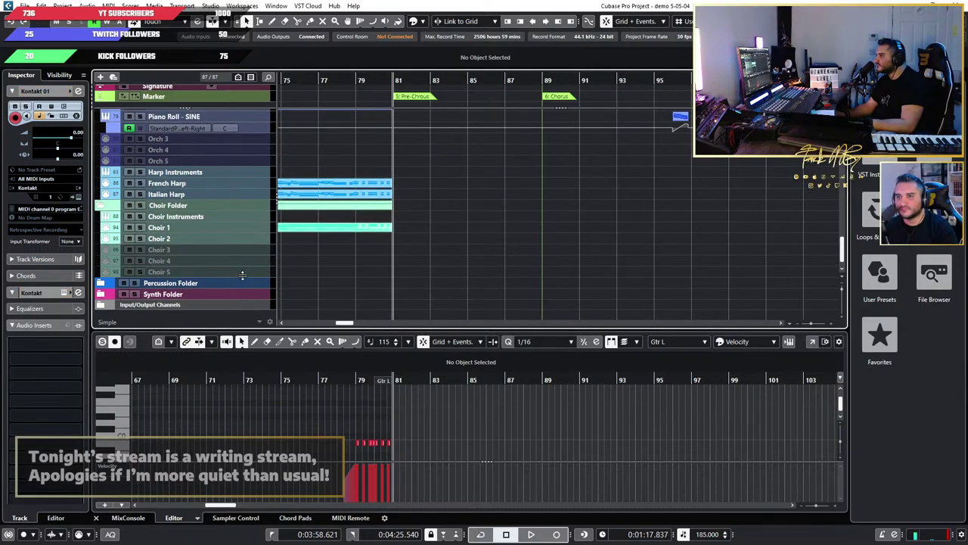
Step: Move the new Kontakt 01 track from beneath Double Bass to between Italian Harp and the Choir Folder
scroll(237, 216, up, 5)
scroll(237, 218, up, 10)
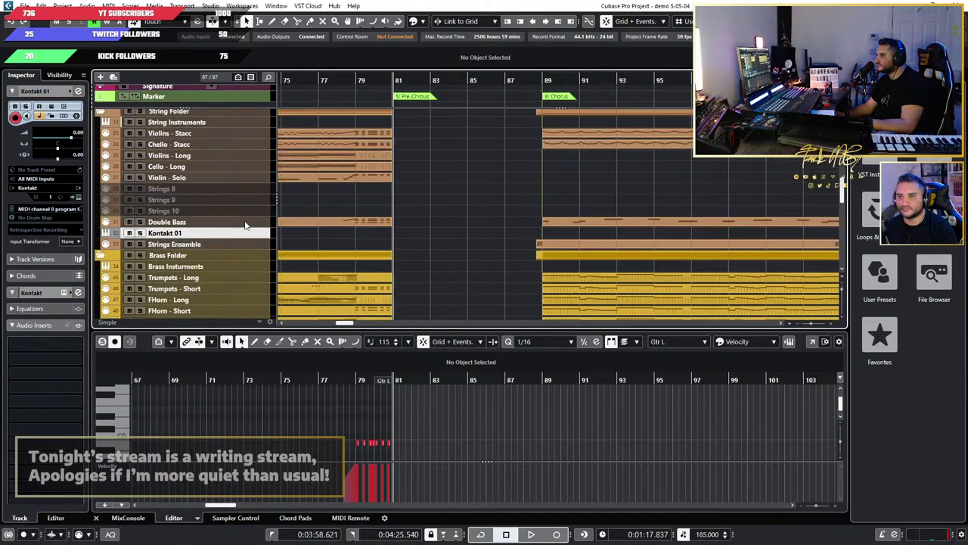
scroll(256, 279, down, 10)
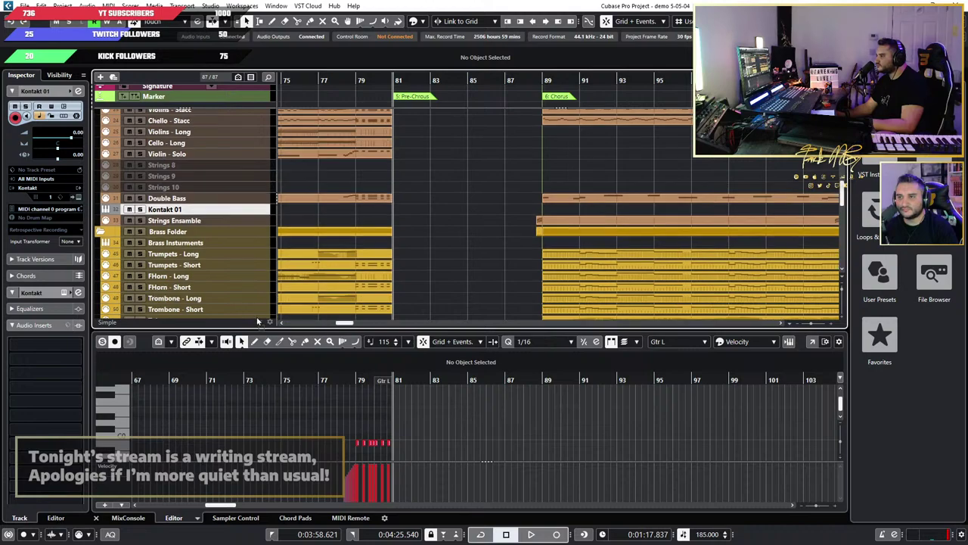
scroll(257, 318, down, 10)
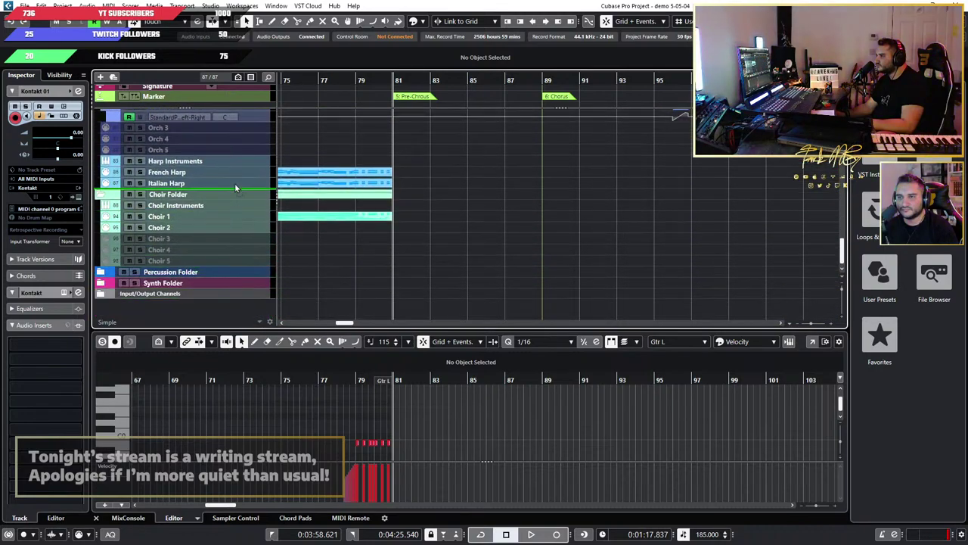
drag(234, 184, 234, 183)
Step: Rename the Kontakt 01 track as Bells
double_click(159, 183)
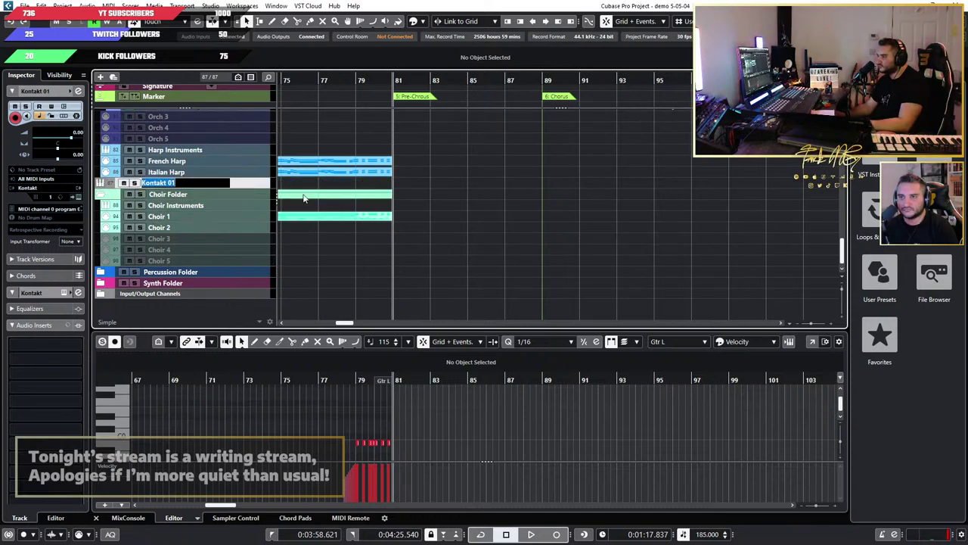
text(B)
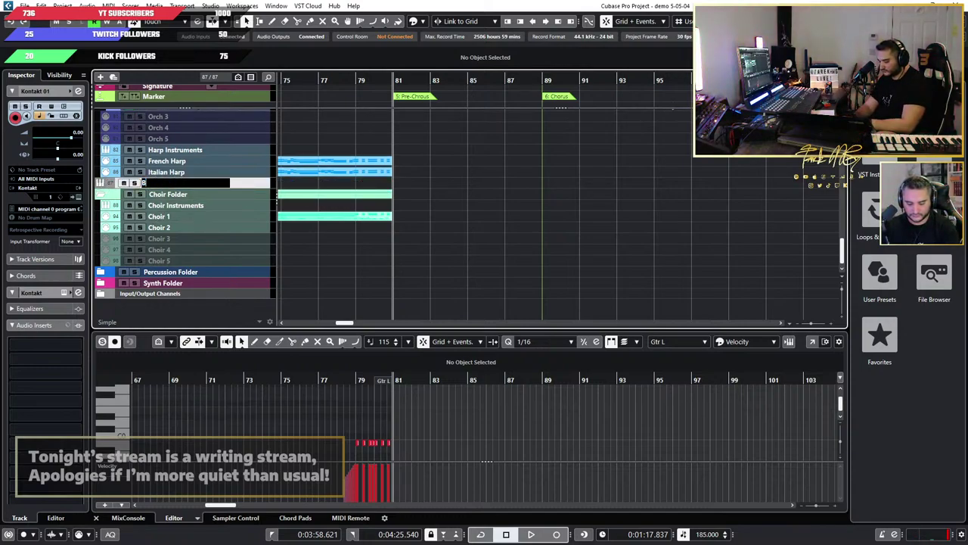
text(ells)
key(Return)
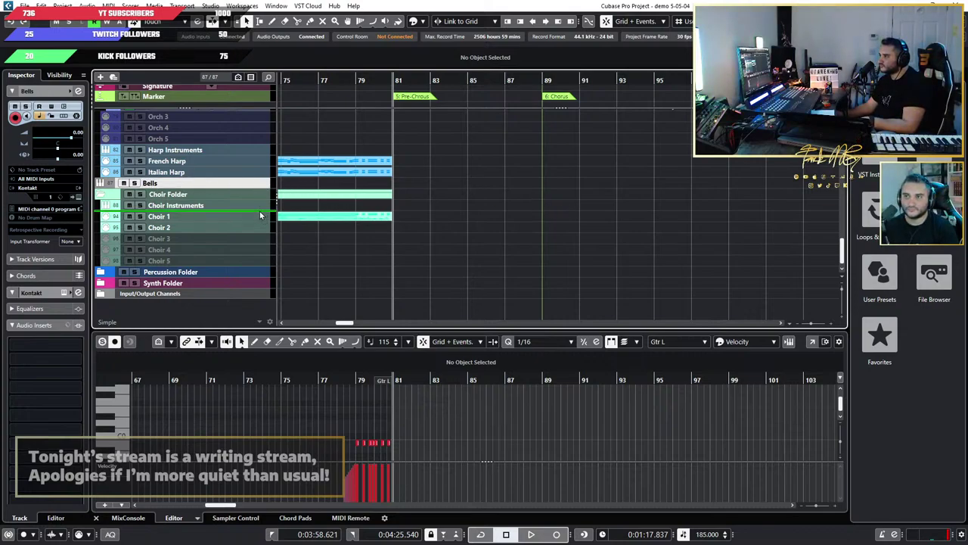
Step: Move the Bells track down into the Synth Folder and expand that folder
drag(255, 265, 253, 265)
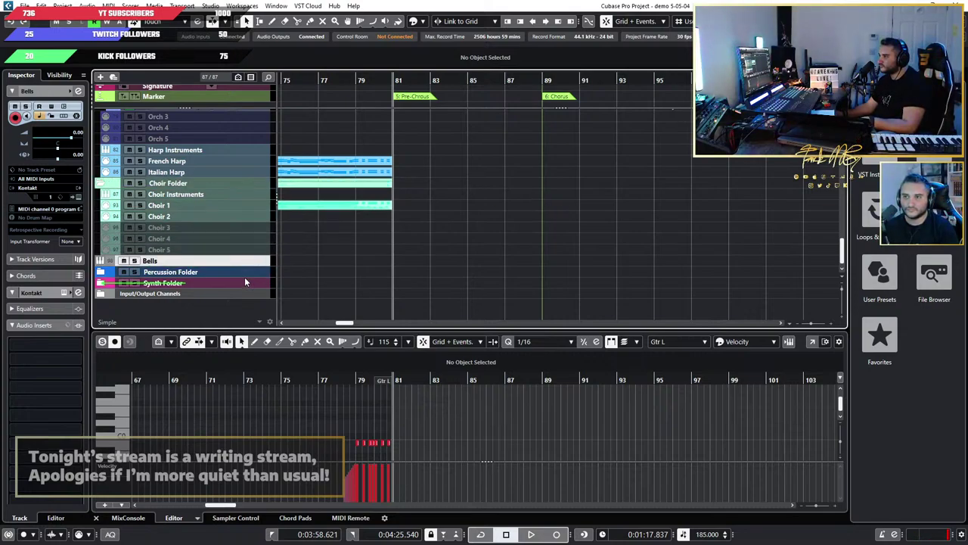
click(107, 286)
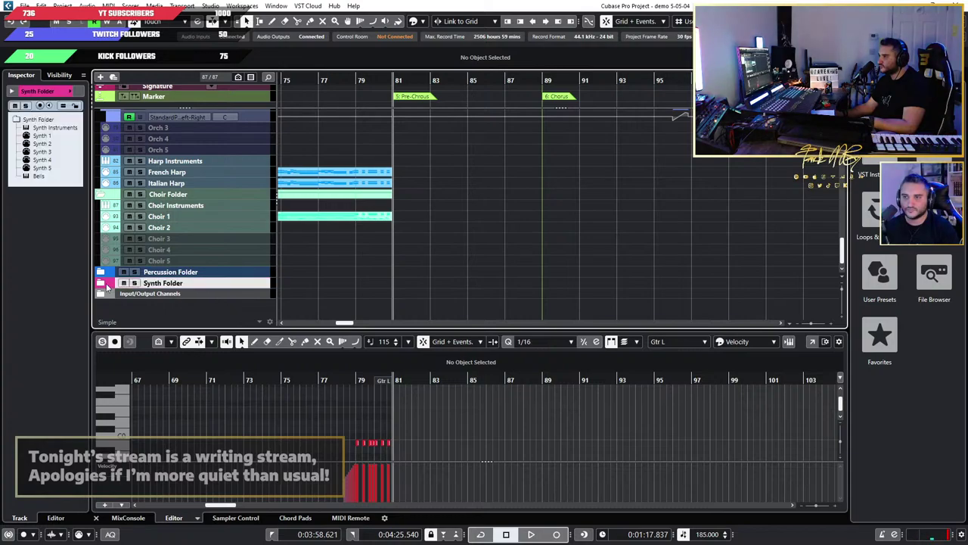
click(104, 285)
scroll(180, 286, down, 2)
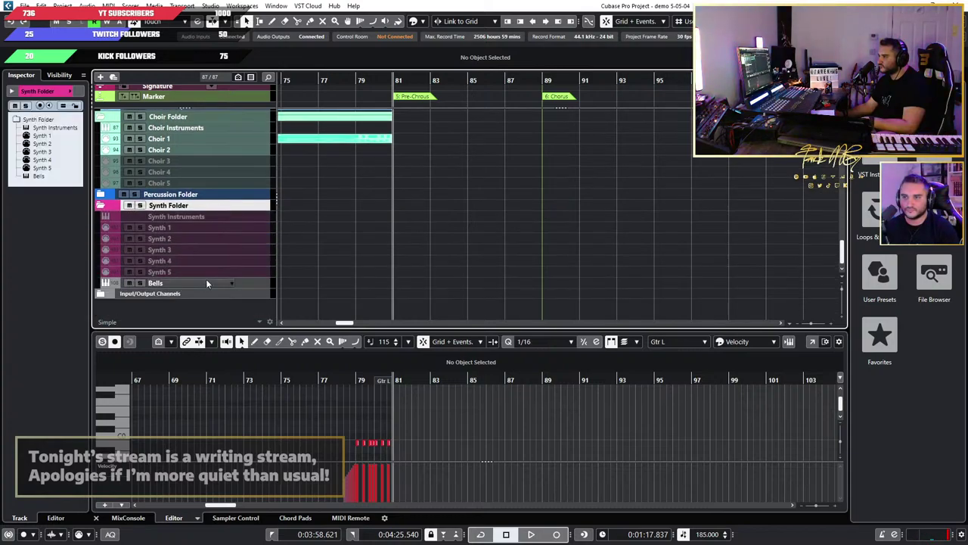
Step: Move the Bells track out of the Synth Folder into the Orchestral Inst Folder, directly below Italian Harp
click(251, 285)
scroll(224, 113, up, 8)
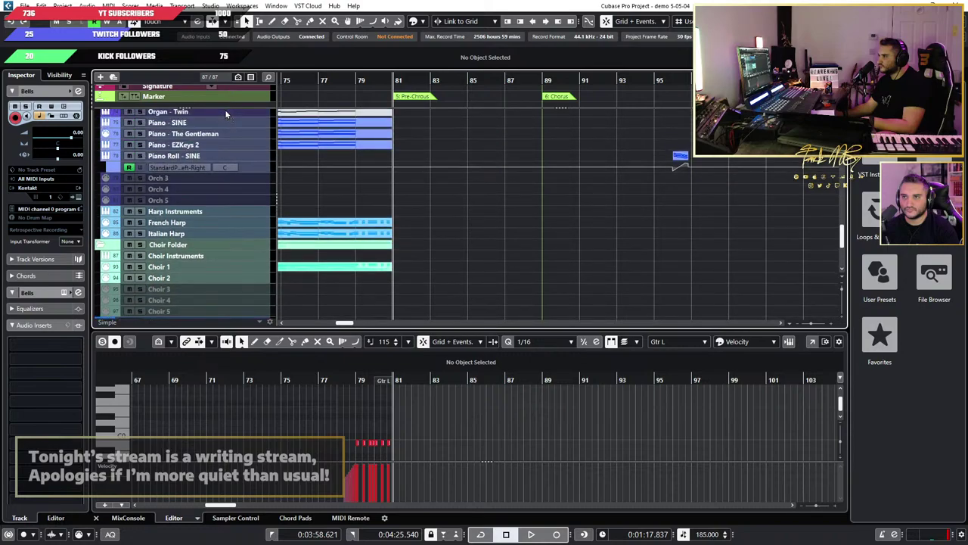
scroll(225, 114, up, 1)
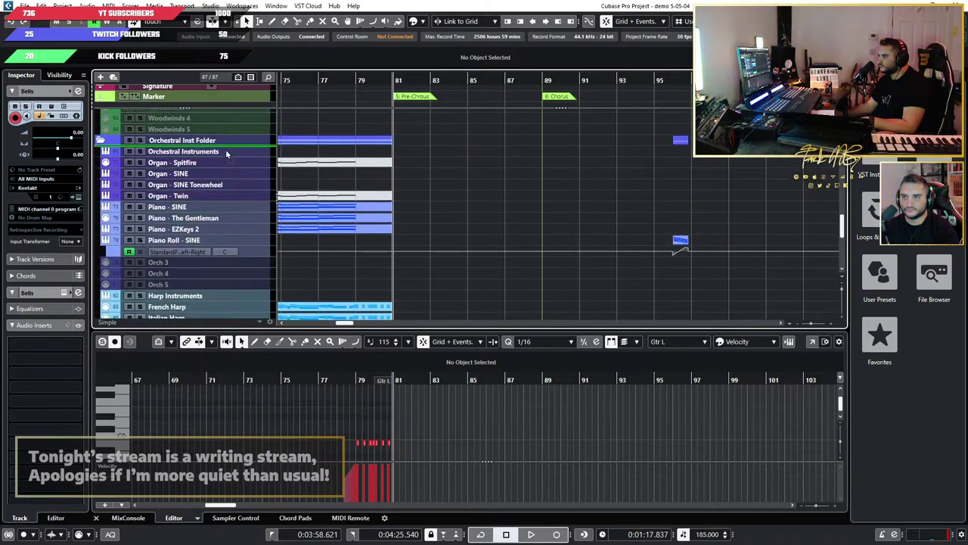
scroll(216, 311, down, 3)
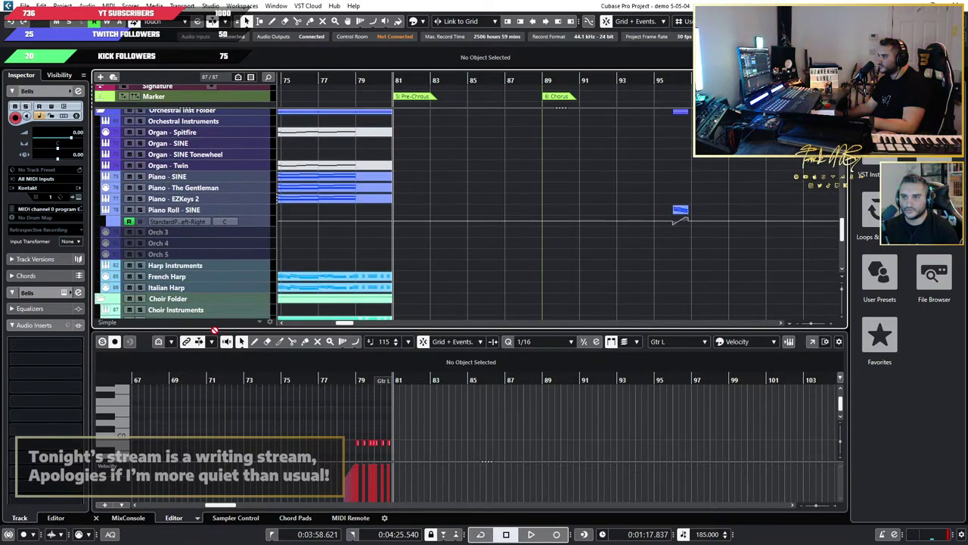
scroll(219, 310, down, 5)
scroll(218, 310, down, 5)
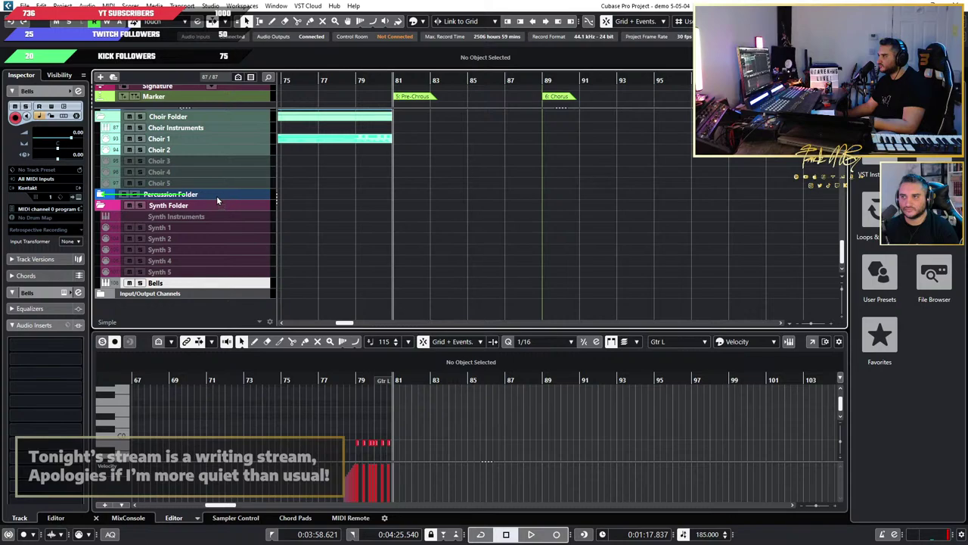
scroll(203, 108, up, 1)
scroll(204, 113, up, 6)
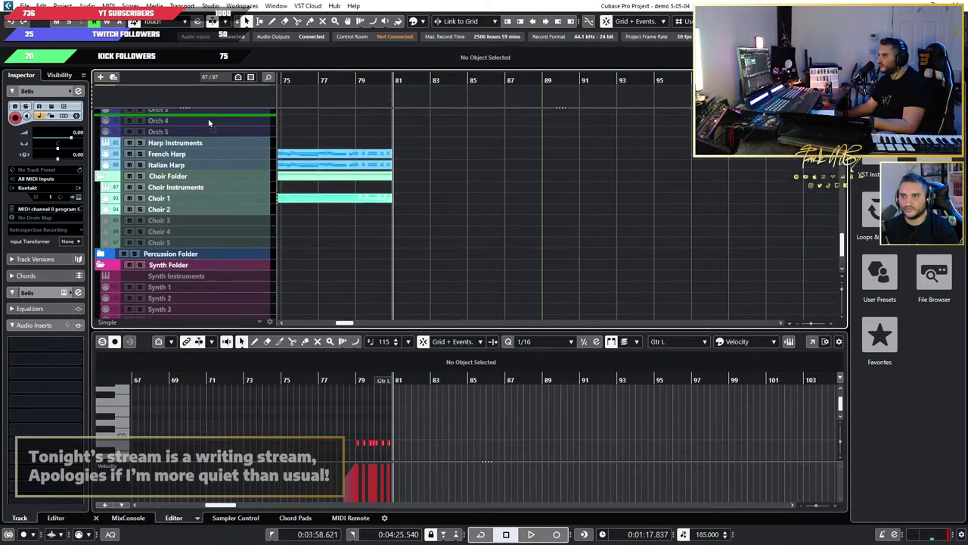
scroll(208, 117, up, 5)
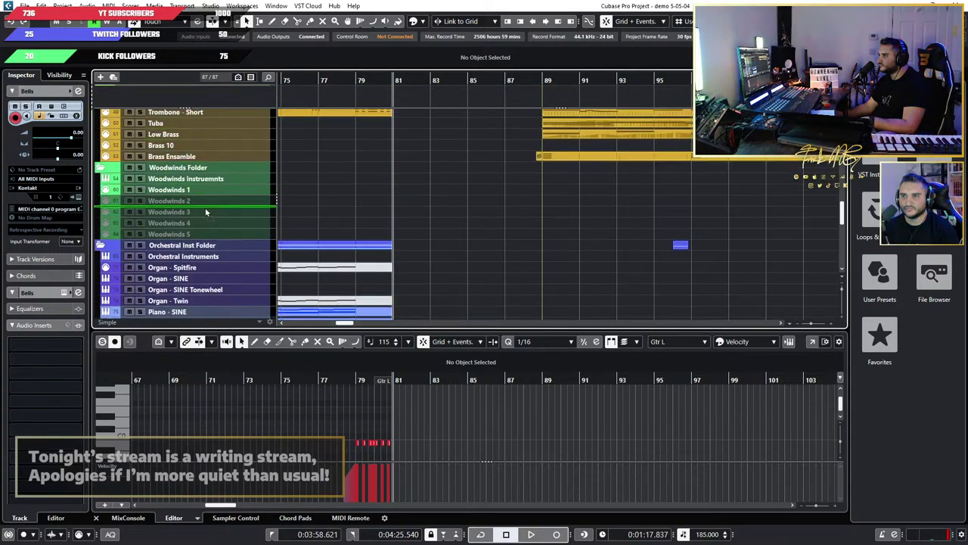
scroll(211, 251, down, 6)
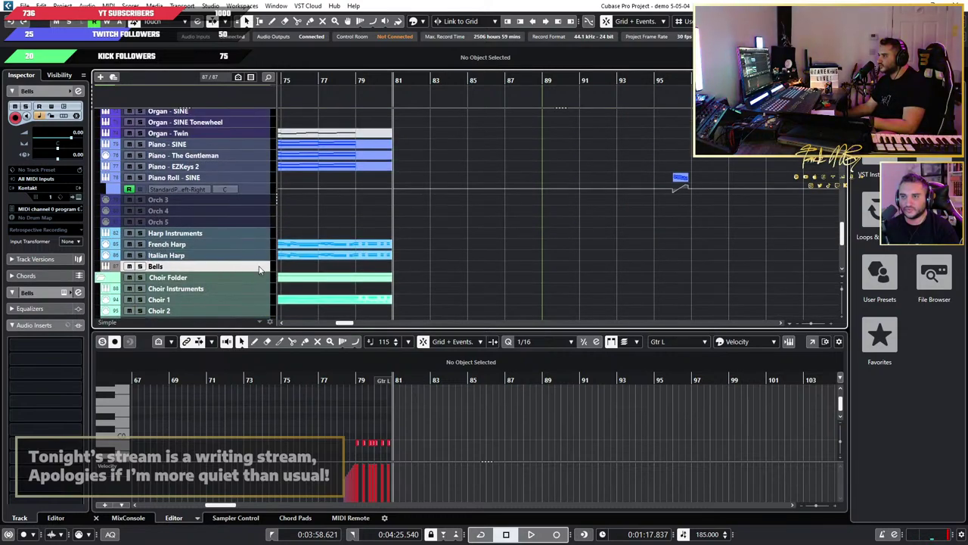
Step: Colour the Bells track light orange
click(423, 21)
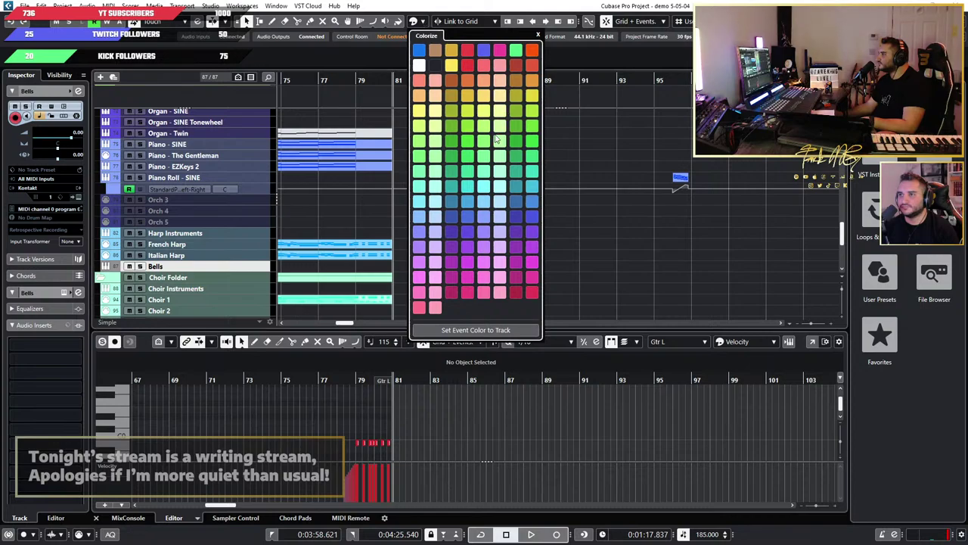
click(421, 96)
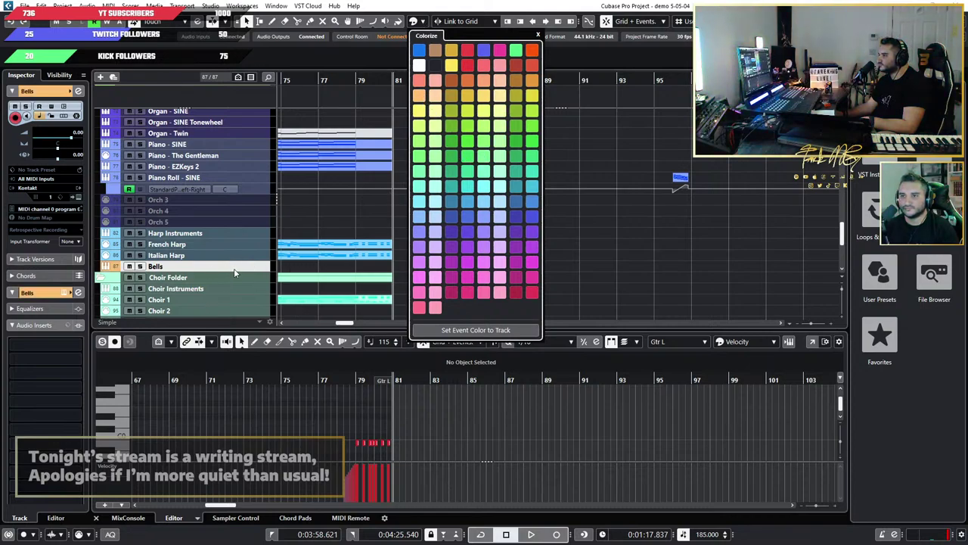
click(235, 272)
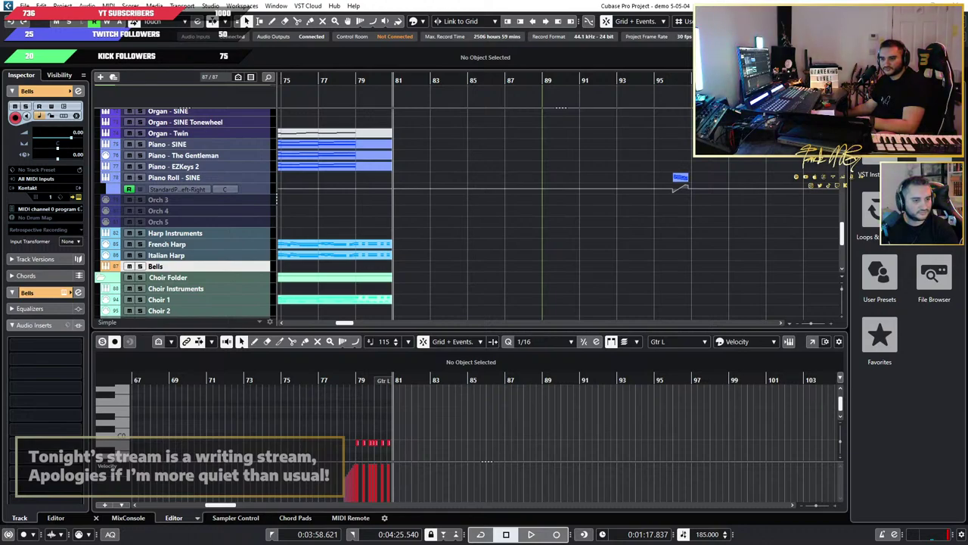
Step: Open the Bells track's Kontakt instrument and browse its files to Kontakt Libraries 2 on the HDD - Sessions & Plugins drive
drag(0, 60, 292, 90)
scroll(142, 256, up, 10)
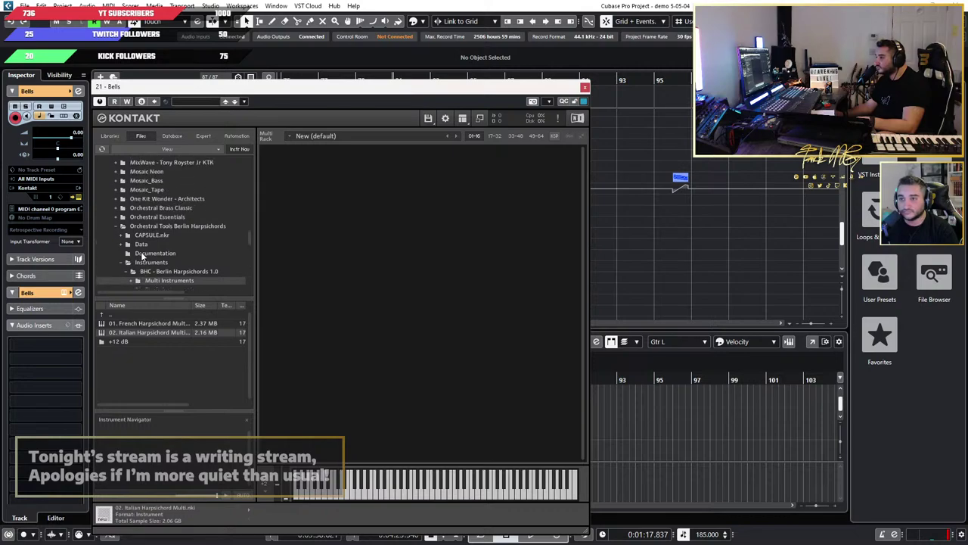
scroll(141, 254, up, 10)
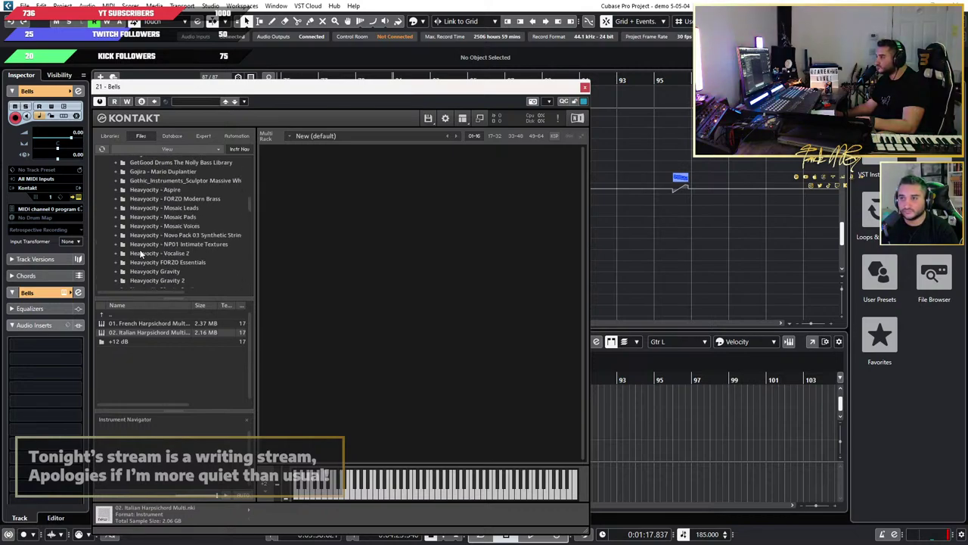
scroll(140, 253, up, 5)
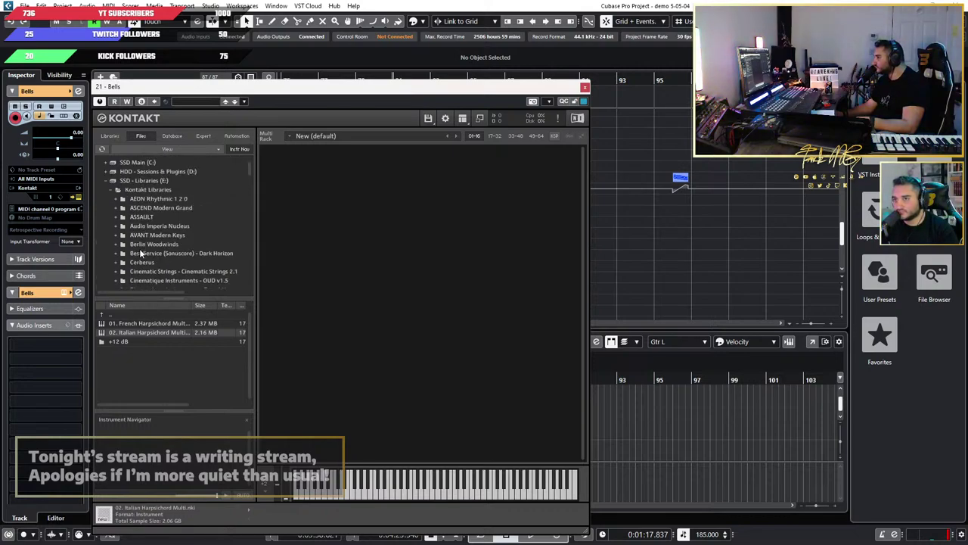
click(113, 202)
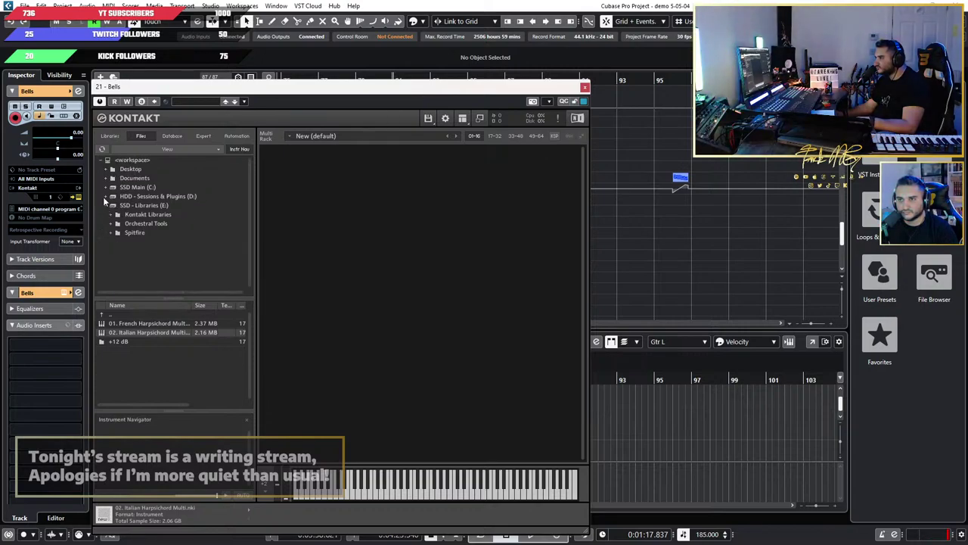
click(106, 197)
click(113, 215)
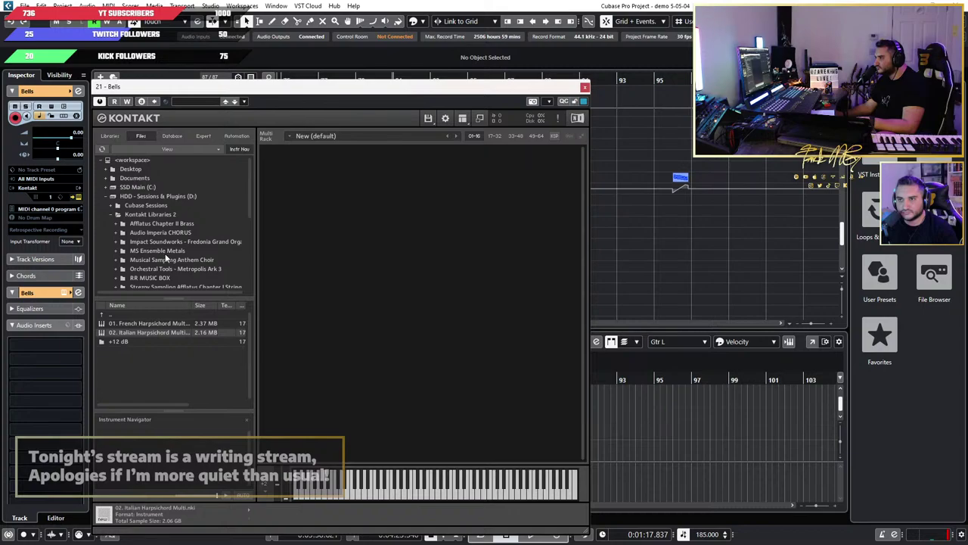
Step: Load Toll K4.nki from the Instruments folder inside 1.Base of the Toll library
scroll(167, 259, down, 1)
scroll(167, 259, down, 2)
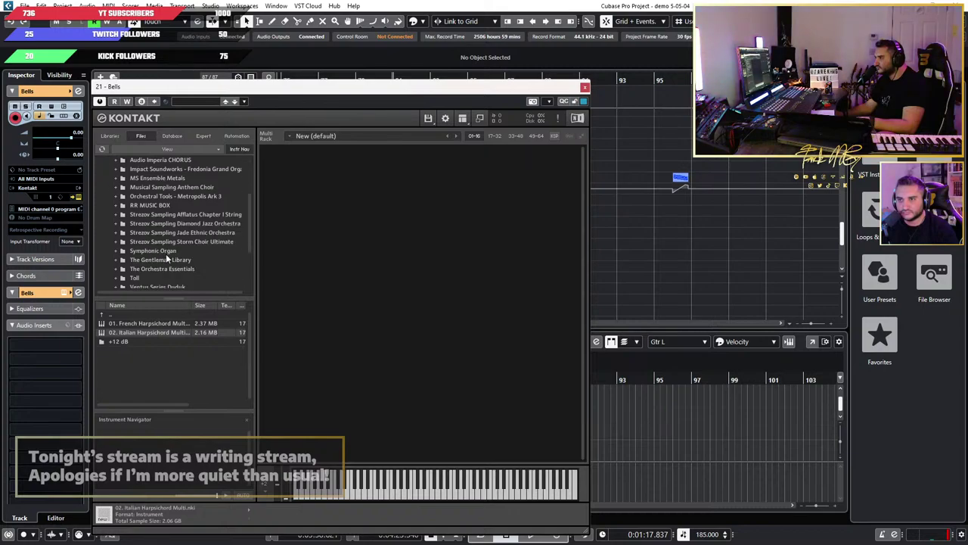
click(151, 278)
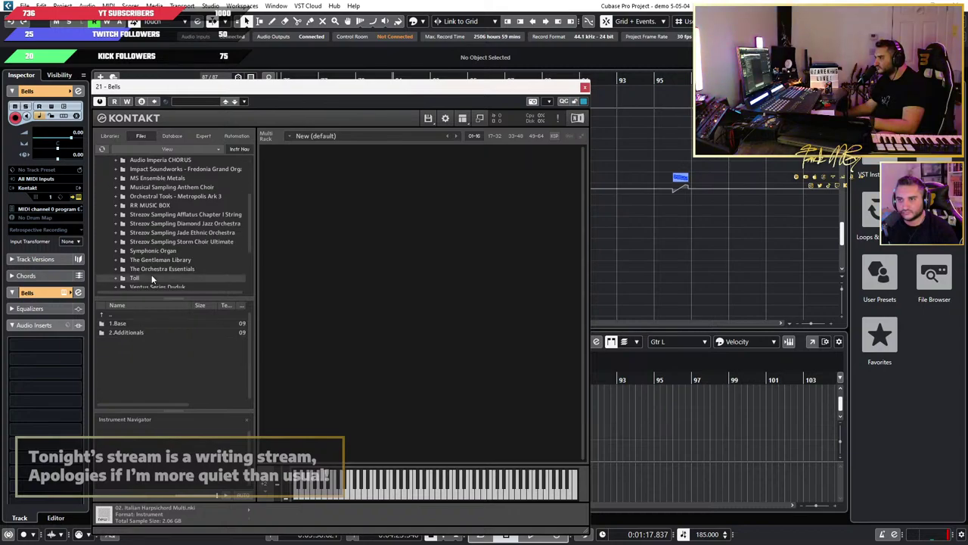
double_click(133, 321)
double_click(164, 323)
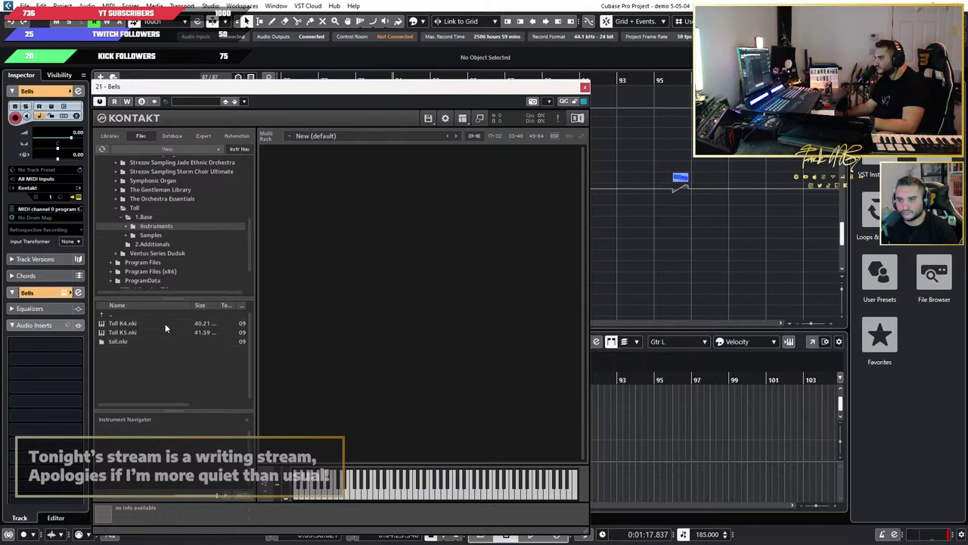
double_click(121, 323)
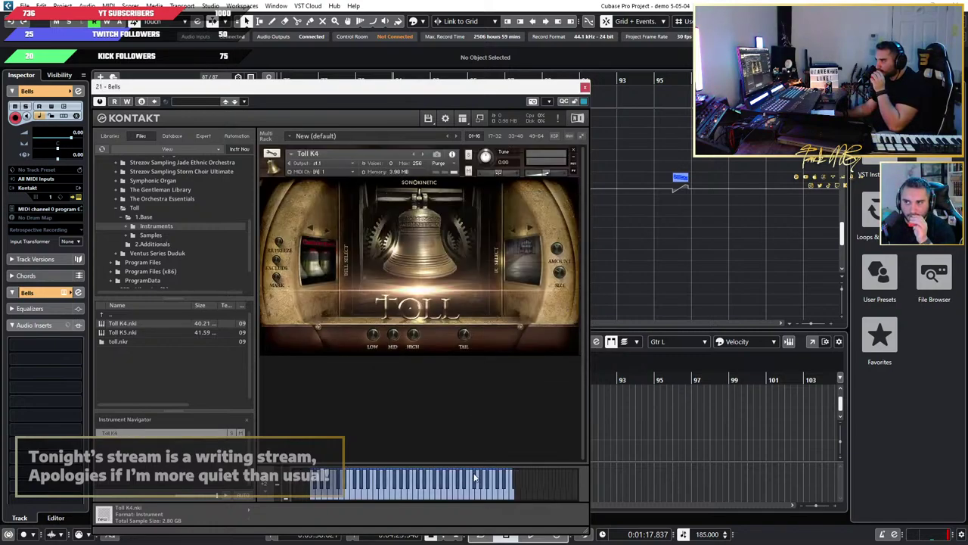
Step: Audition the Toll K4 bell at several pitches across the virtual keyboard
click(451, 495)
click(425, 496)
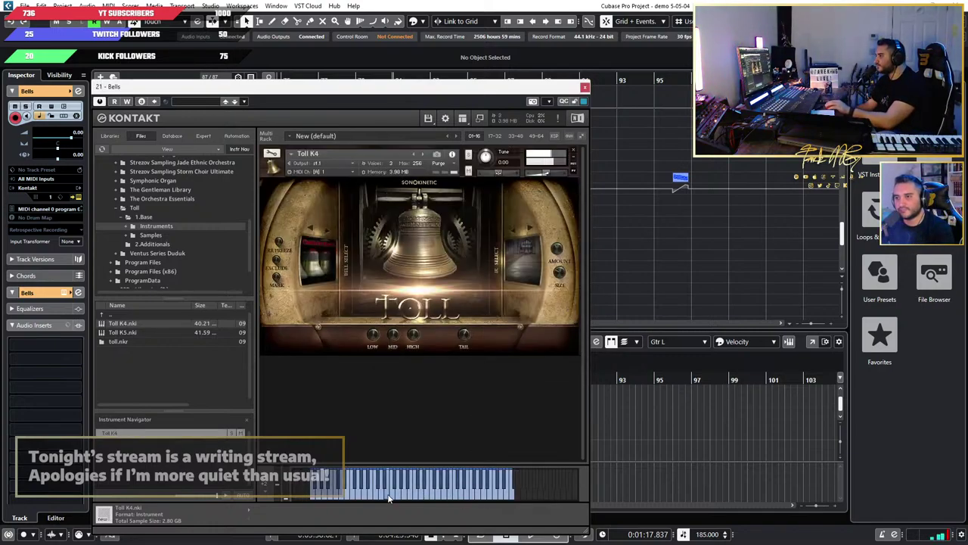
click(367, 496)
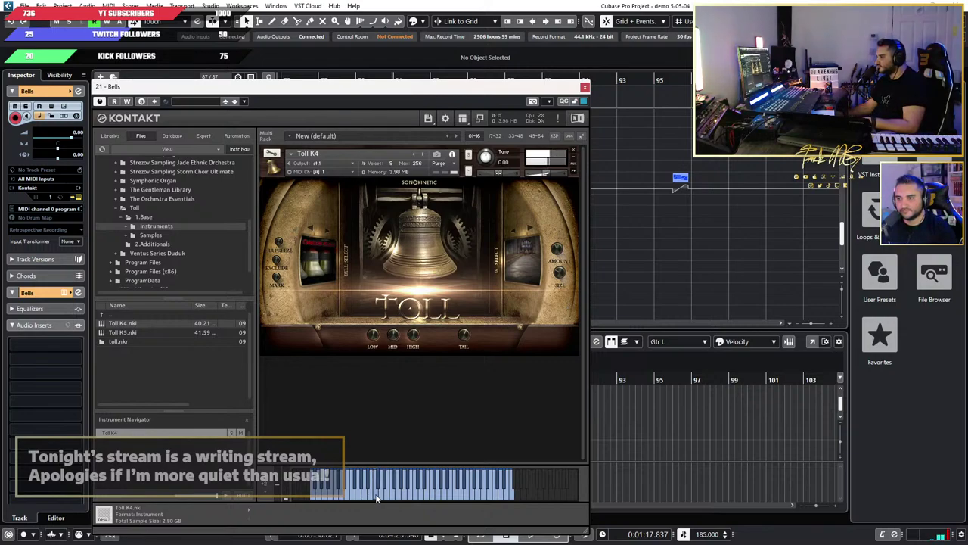
click(387, 495)
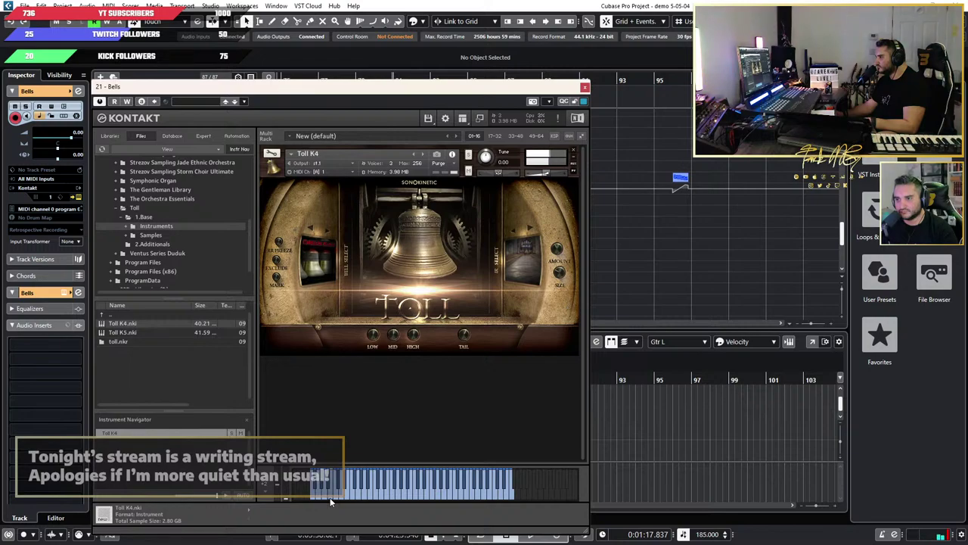
Step: Switch Toll to the next bell in its bell selector and audition it repeatedly on the virtual keyboard
click(326, 231)
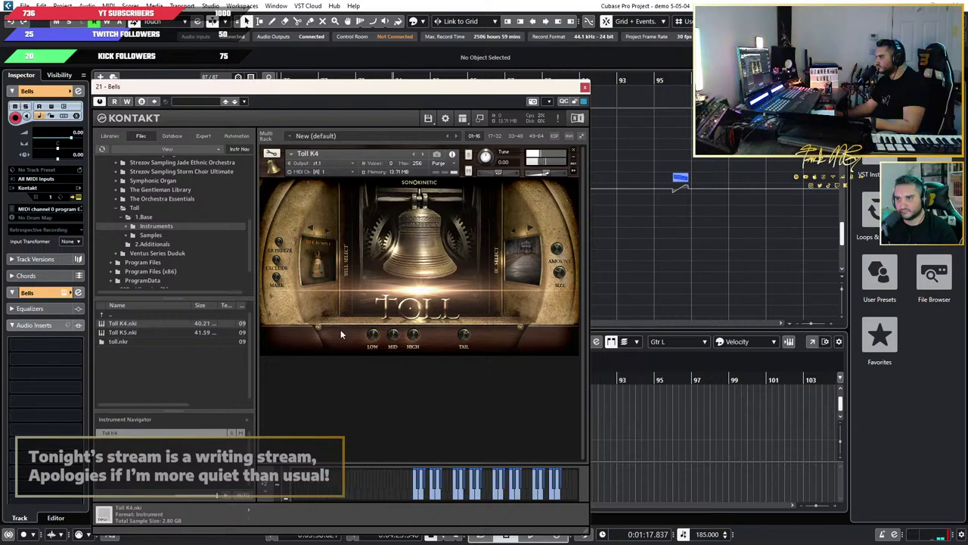
click(435, 496)
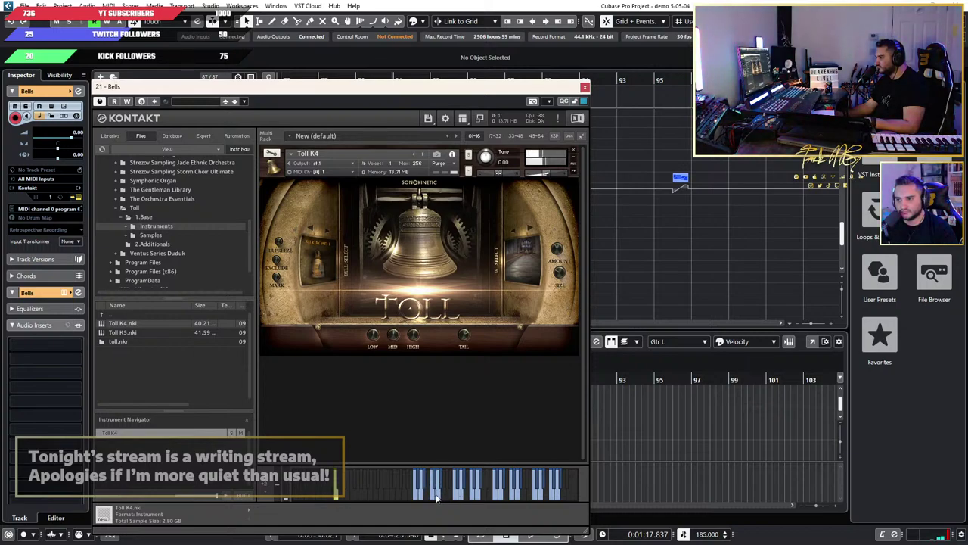
click(434, 496)
click(438, 495)
click(435, 493)
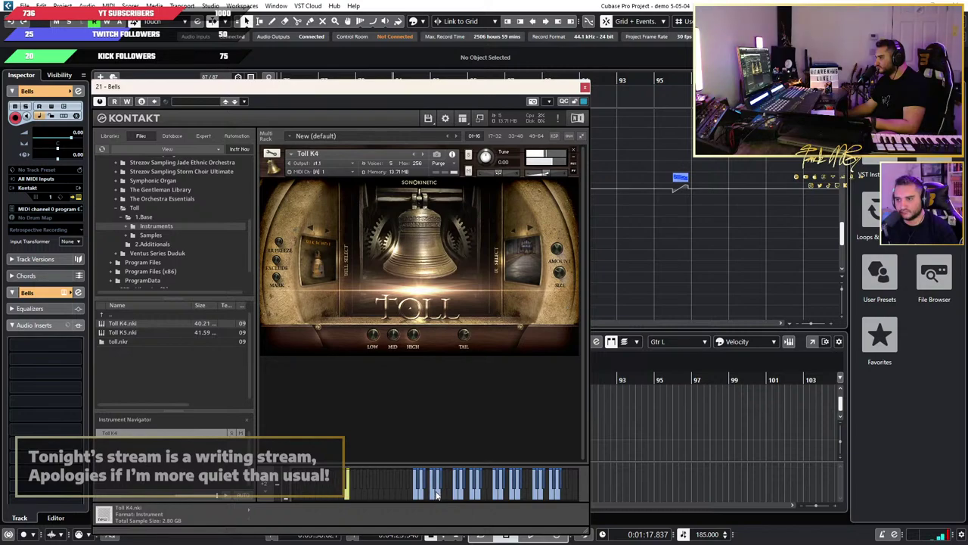
click(434, 486)
click(435, 485)
click(435, 486)
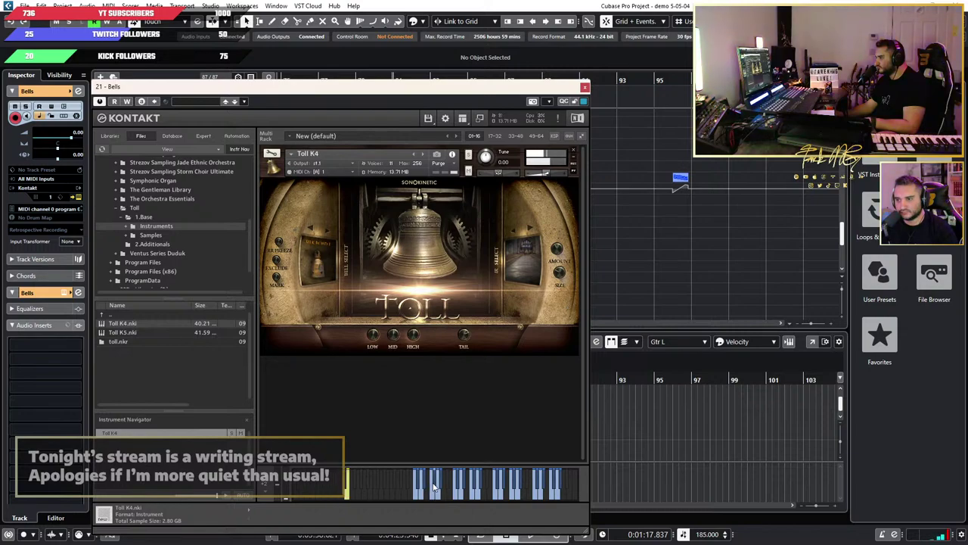
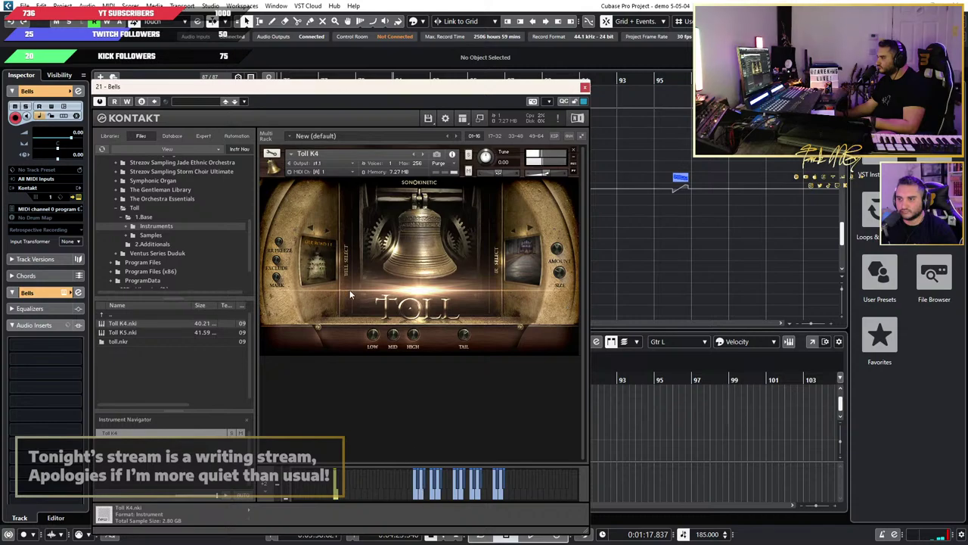
Step: Browse further bells in the Toll bell selector, auditioning a single bell and the carillon bells on the keyboard
click(328, 233)
click(328, 233)
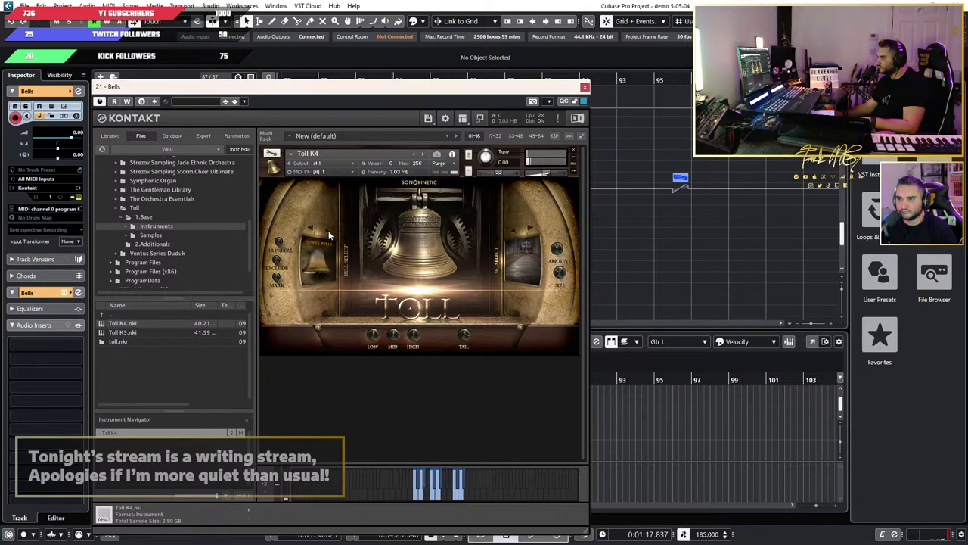
click(432, 487)
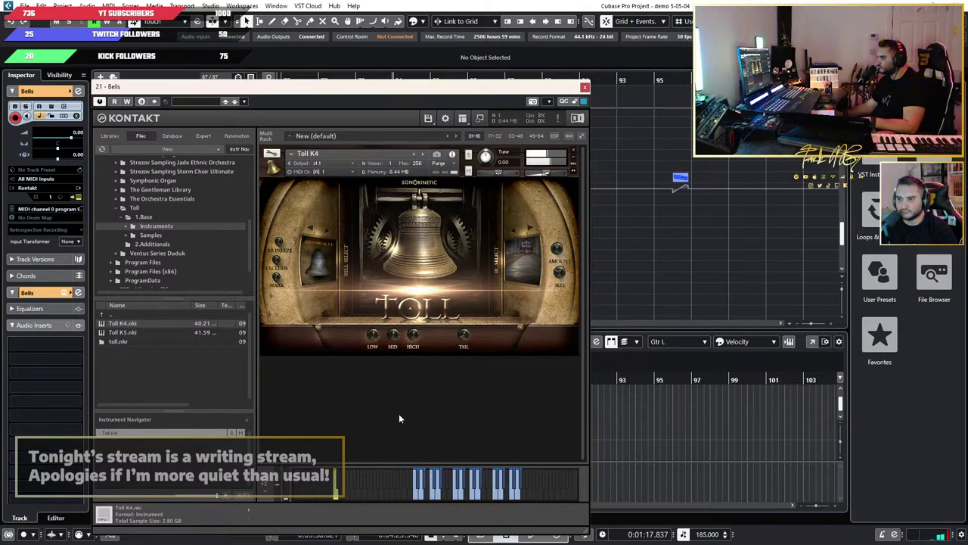
click(328, 239)
click(373, 498)
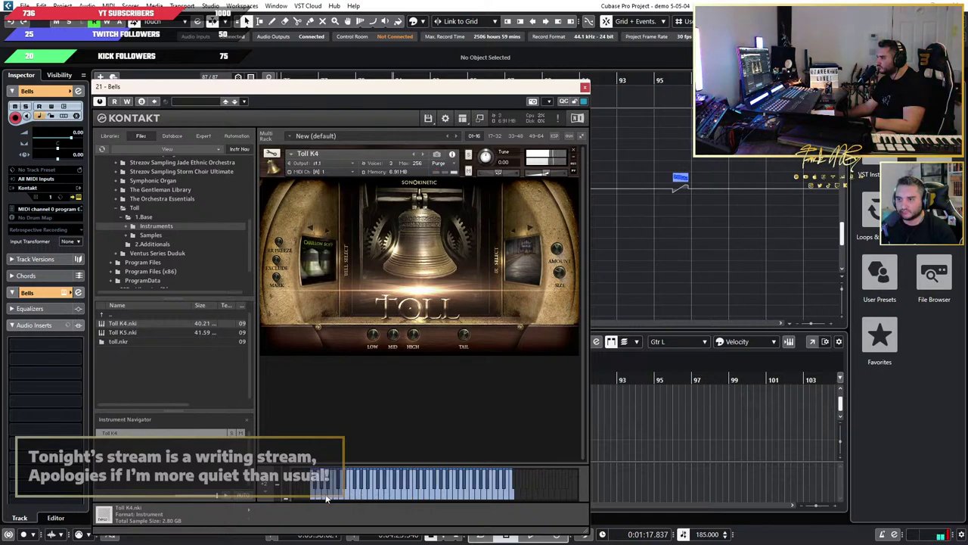
Step: Compare the neighbouring bells in Toll, settle on the red-labelled bell pair and close the Bells instrument window
click(328, 239)
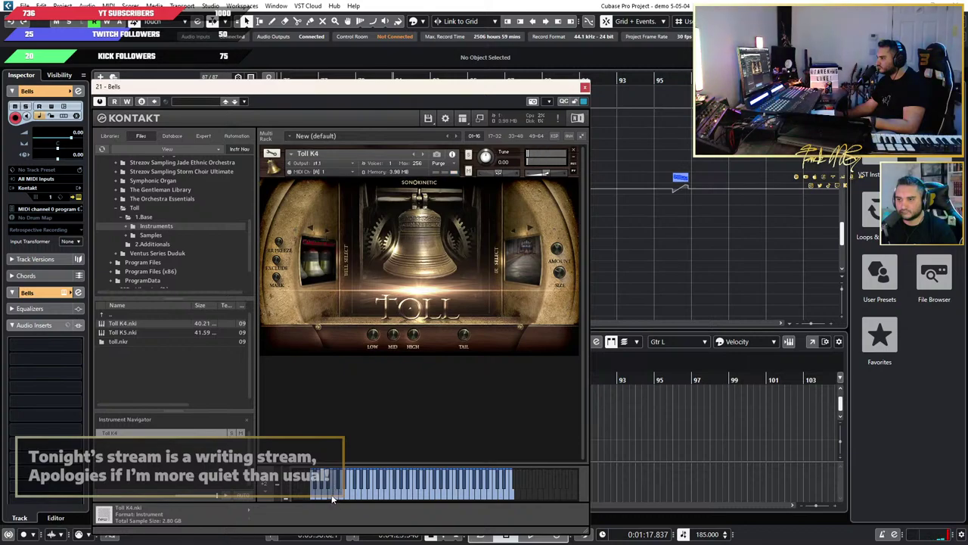
click(326, 236)
click(310, 233)
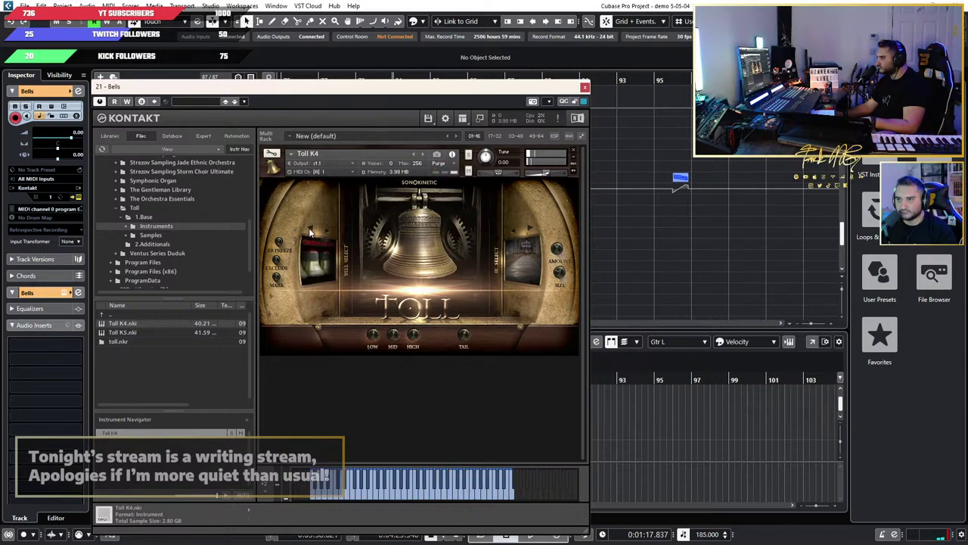
click(316, 232)
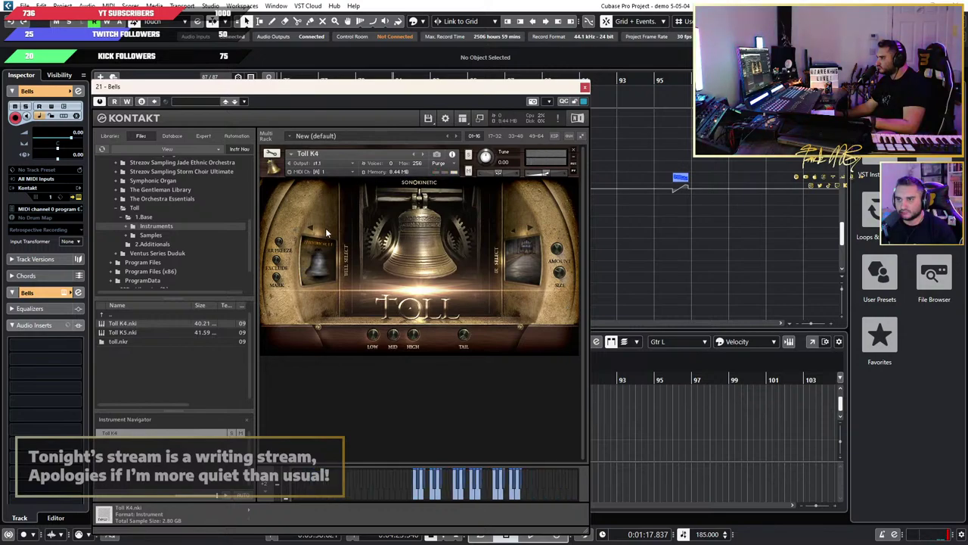
click(326, 233)
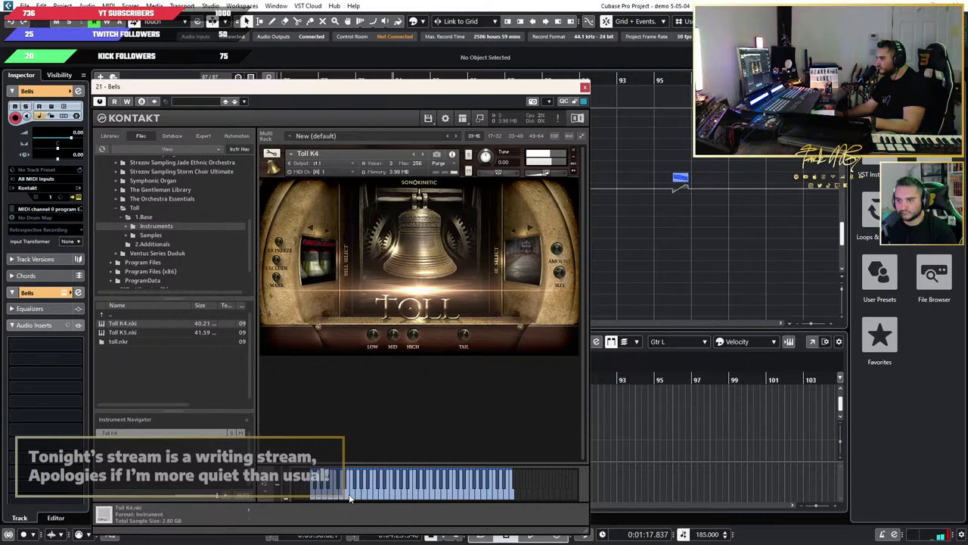
click(585, 87)
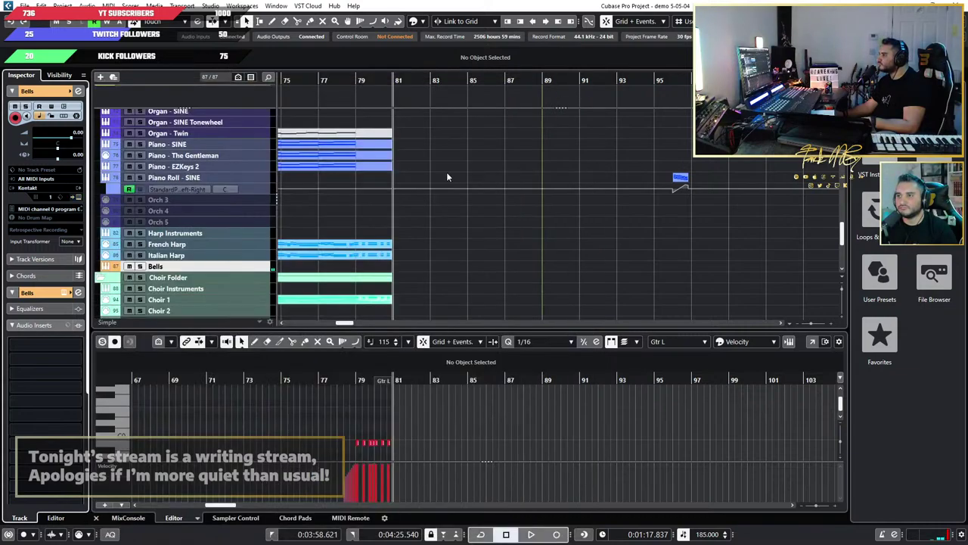
Step: Draw an empty MIDI part on the Bells track from bar 81 to bar 89
click(273, 21)
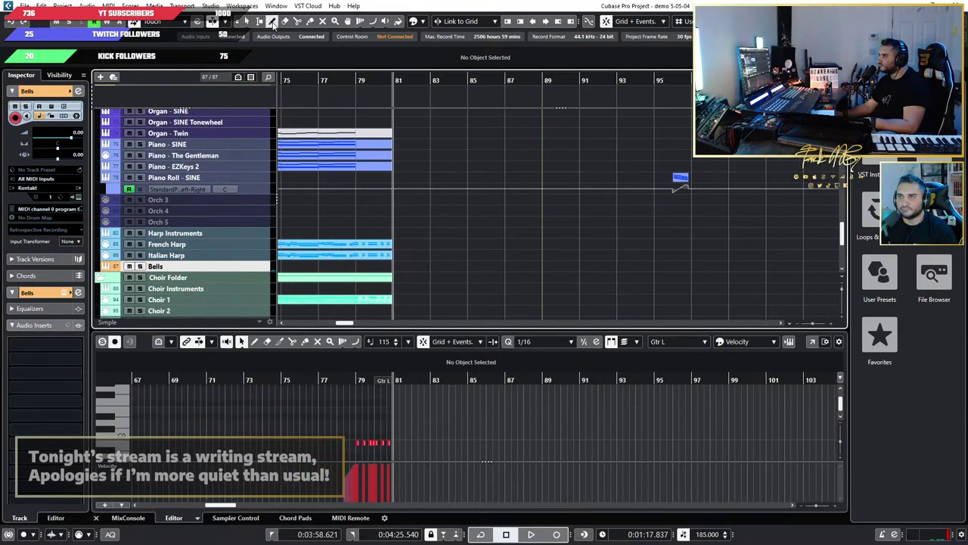
drag(395, 264, 545, 268)
scroll(512, 271, up, 3)
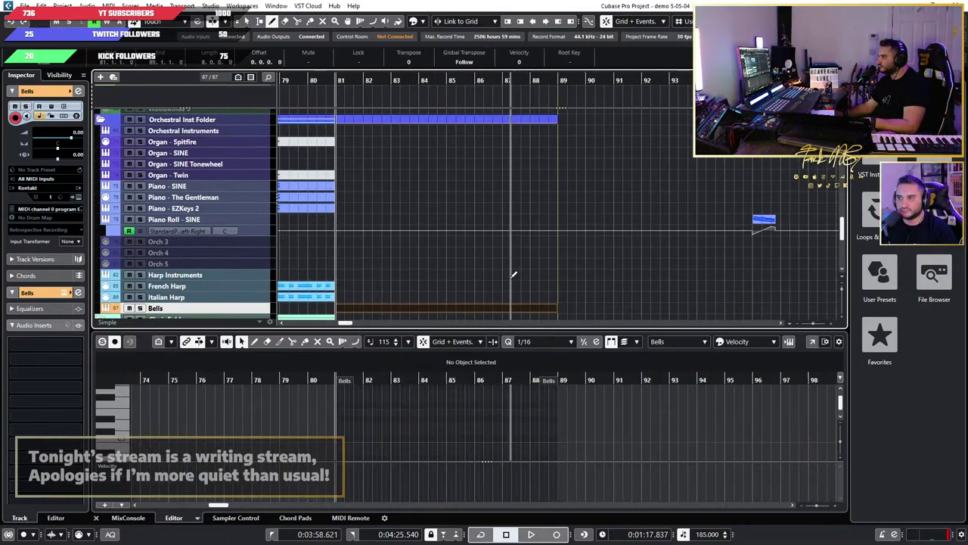
scroll(512, 271, down, 3)
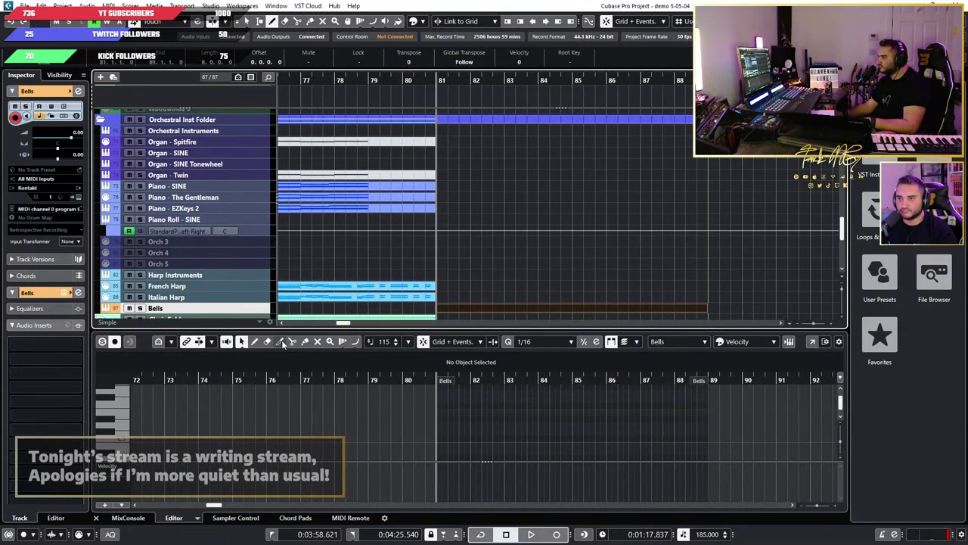
Step: Draw an E3 note at bar 81 in the Bells part with 1/2 quantize and lengthen it to one full bar
click(254, 342)
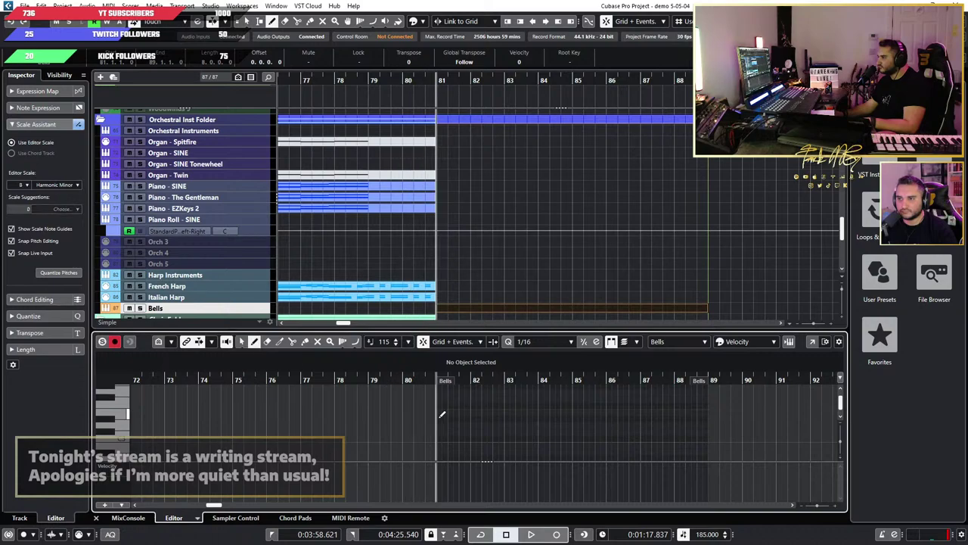
click(537, 341)
click(544, 141)
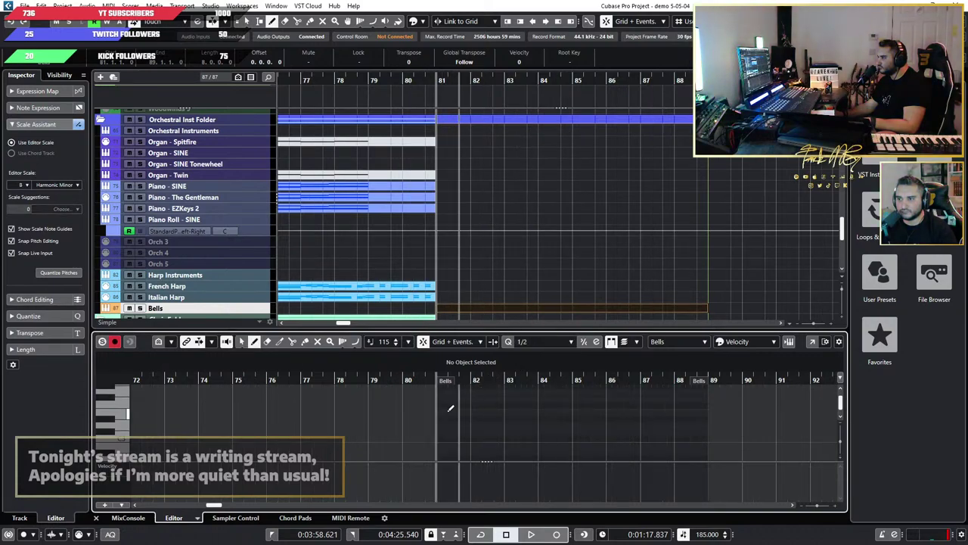
click(449, 413)
key(1)
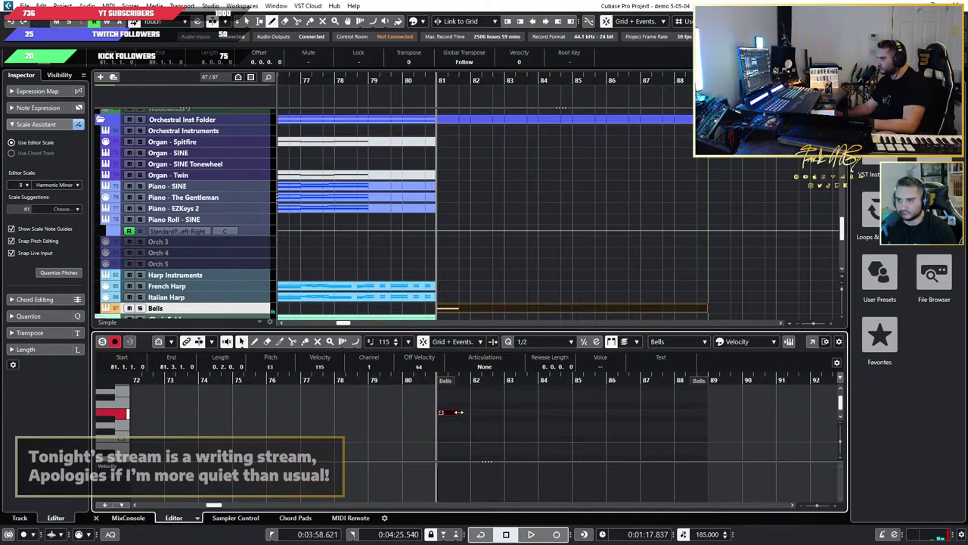
drag(458, 412, 481, 411)
Step: Transpose the bar 81 bell note through lower pitches by ear and settle on B2
key(Down)
key(Down)
key(Down)
key(Down)
key(Down)
key(Down)
key(Down)
key(Down)
key(Down)
key(Down)
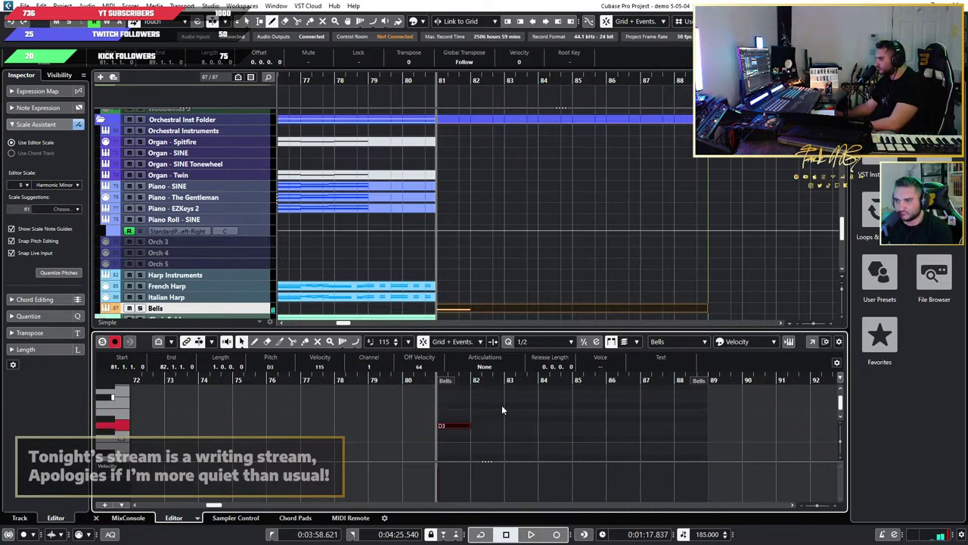
key(Up)
key(Up)
key(Up)
key(Up)
key(Down)
key(Down)
key(Down)
key(Down)
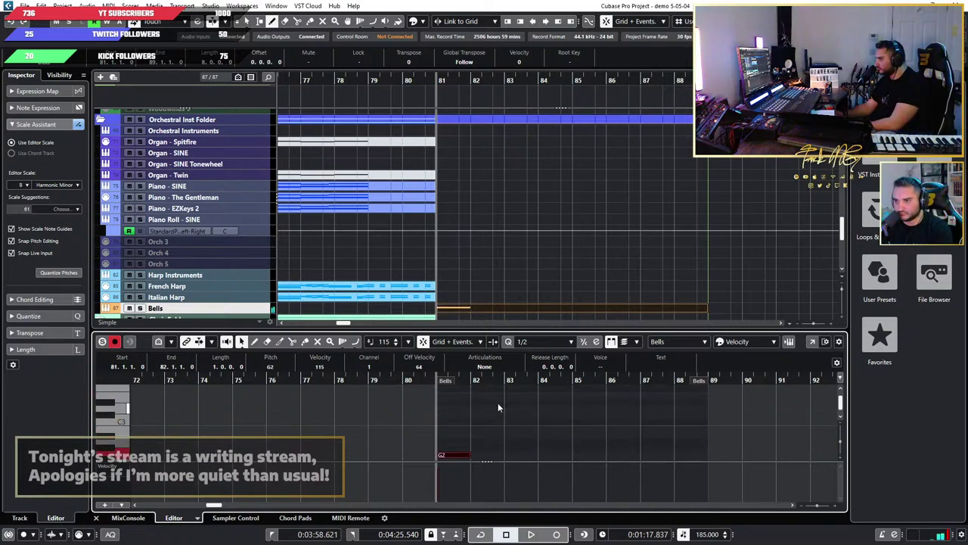
key(Up)
key(Up)
key(Up)
key(Up)
key(Up)
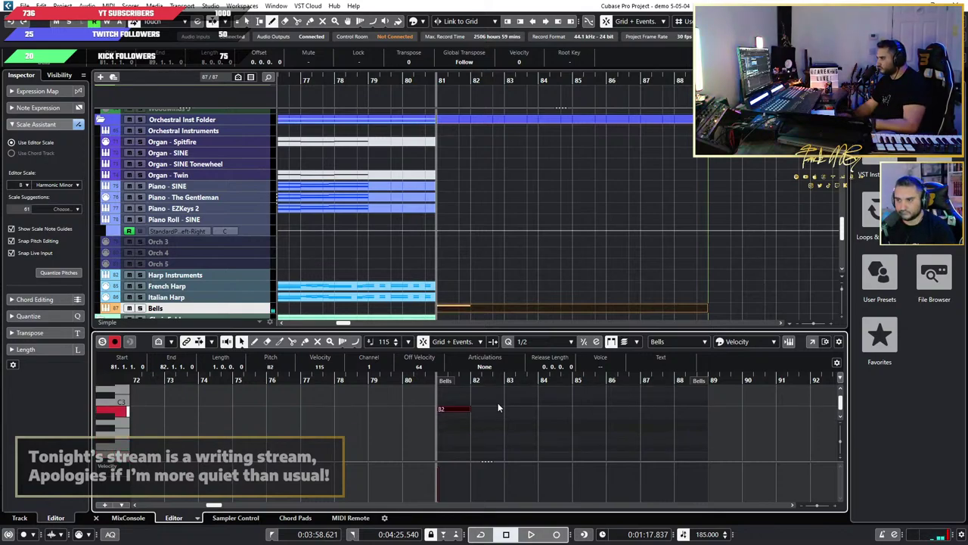
Step: Shift the bell note by octaves to B1 and play it back from bar 81 with the arrangement
key(shift+Down)
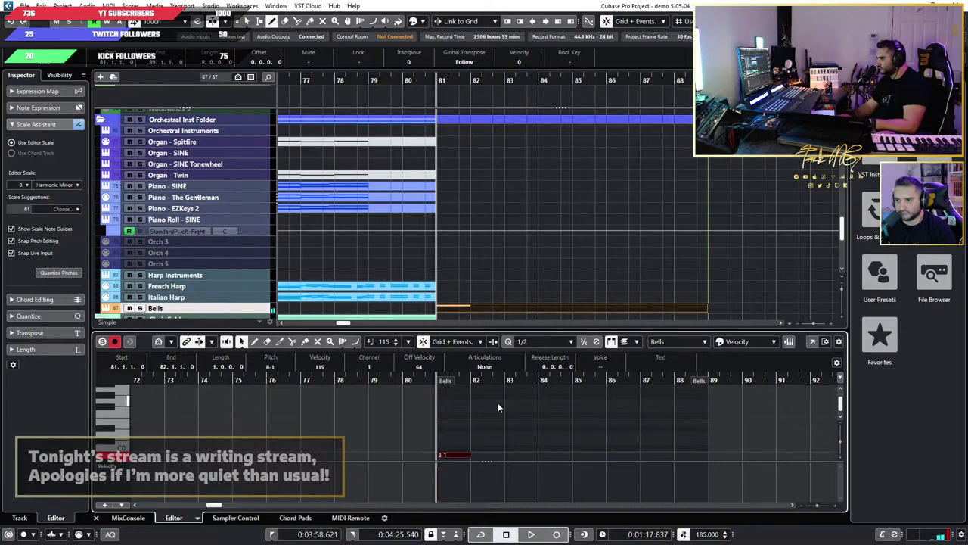
key(shift+Down)
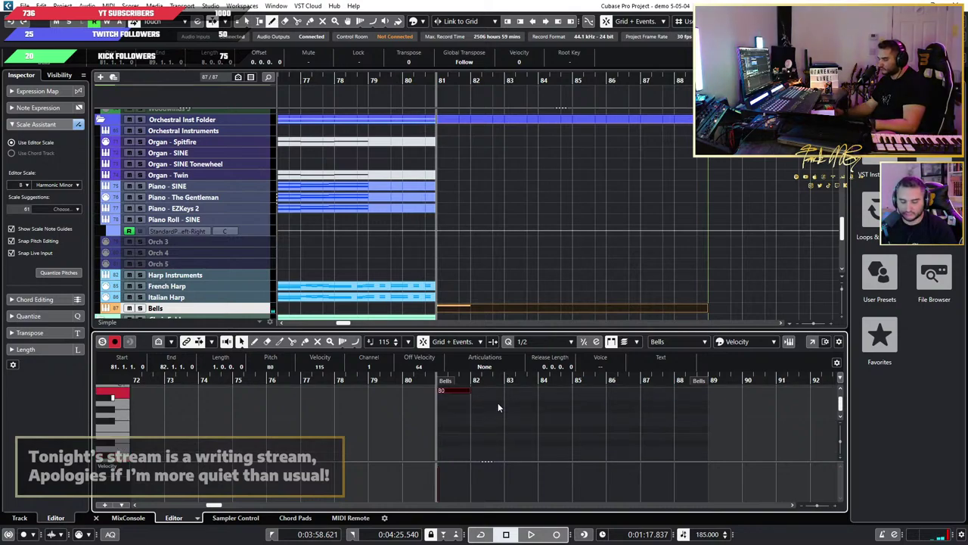
key(shift+Up)
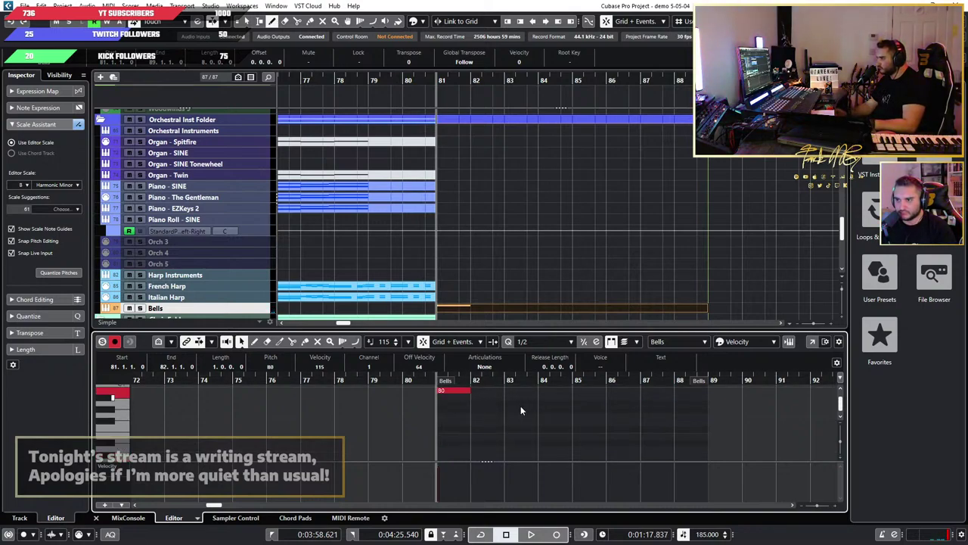
key(space)
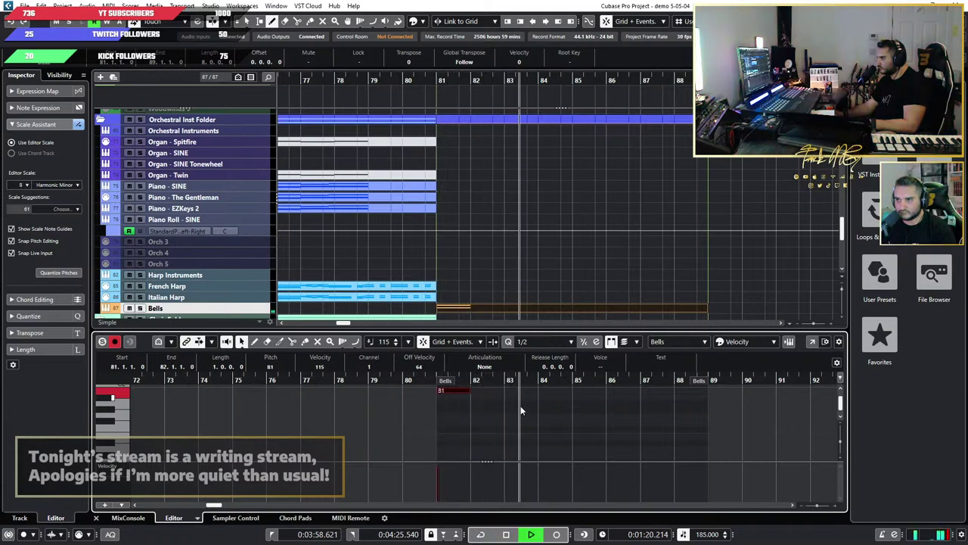
key(space)
Step: Duplicate the one-bar B1 note into bar 82 and play both notes back from just before bar 81
scroll(501, 411, up, 2)
scroll(501, 411, down, 1)
scroll(502, 410, up, 3)
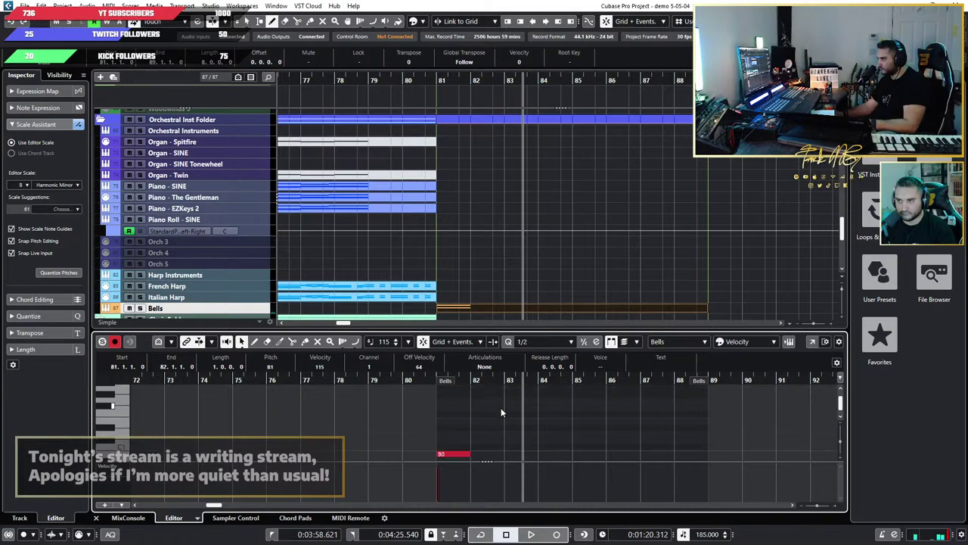
scroll(505, 431, down, 3)
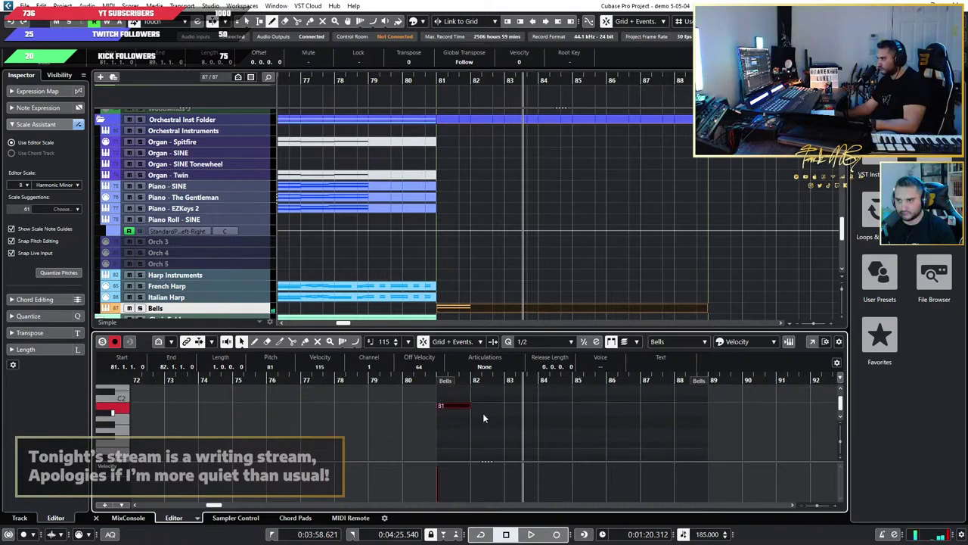
key(alt+d)
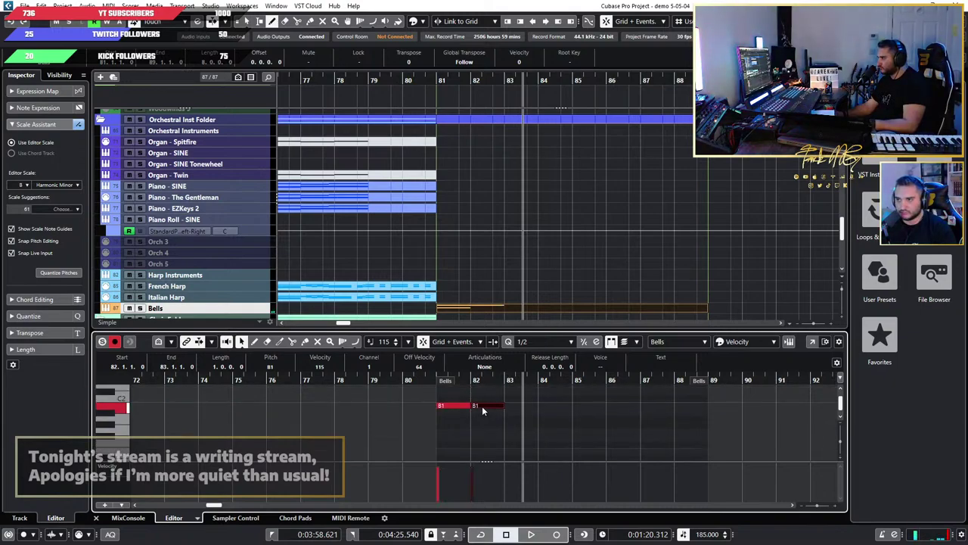
click(426, 381)
key(space)
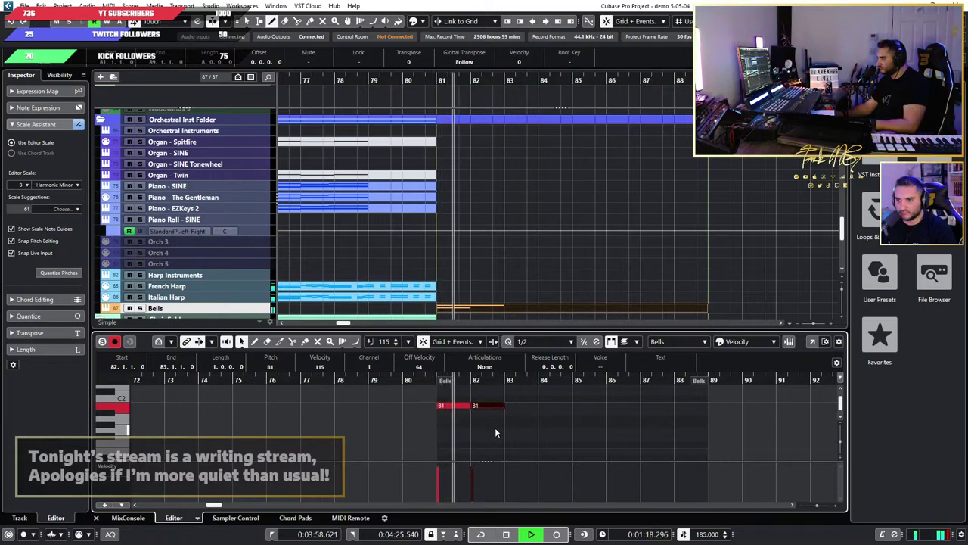
key(space)
Step: Duplicate the two B1 notes three times to fill bars 81 to 88, and play the passage from just before bar 81
scroll(525, 426, down, 1)
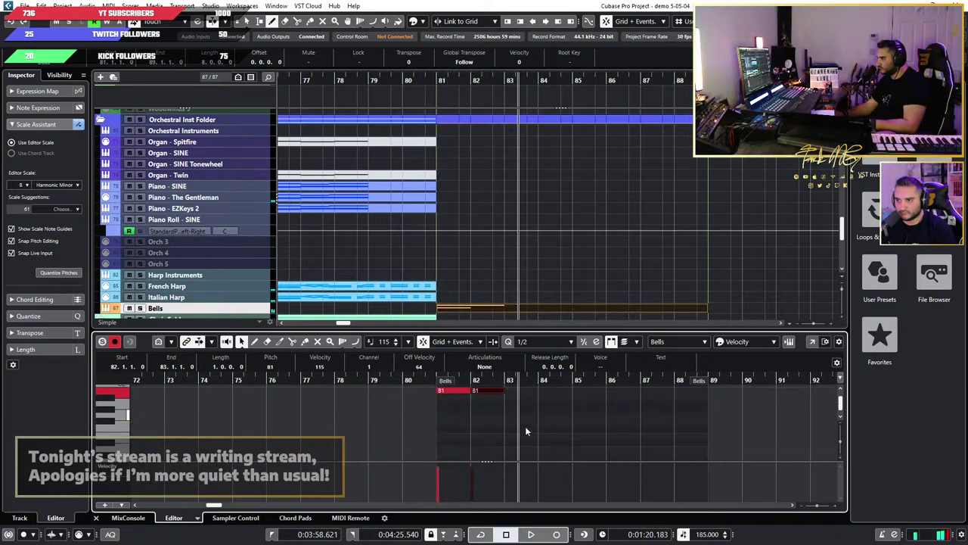
scroll(525, 426, up, 1)
drag(556, 427, 431, 400)
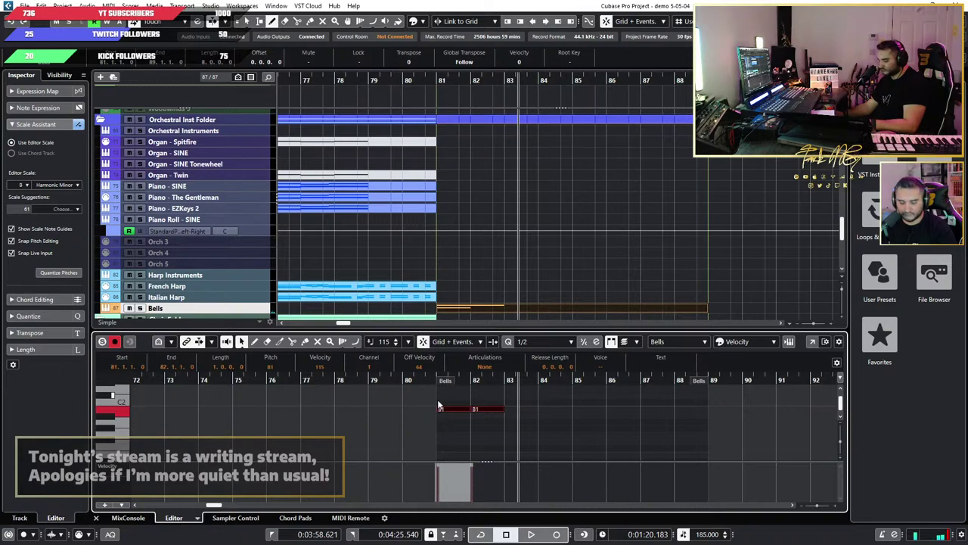
key(alt+d)
key(alt+d)
key(alt+d)
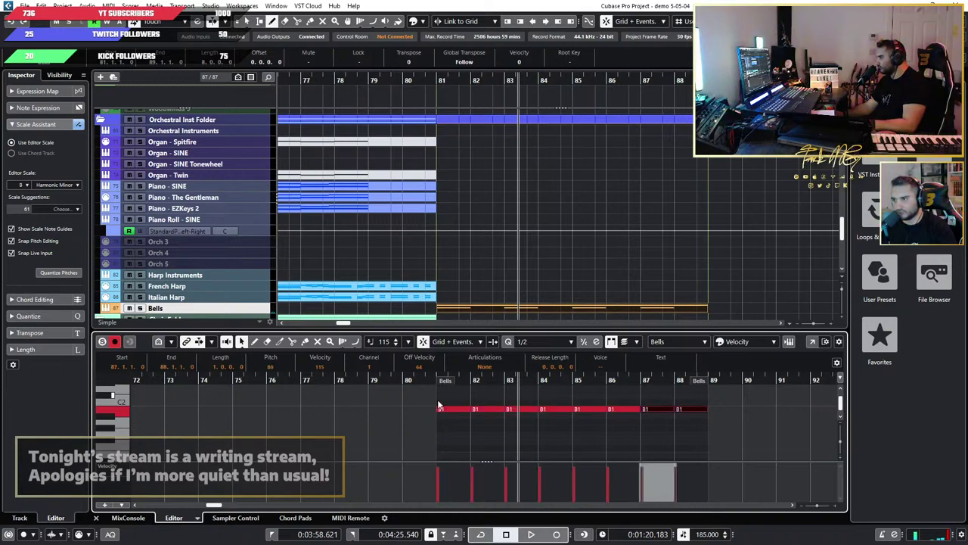
click(427, 380)
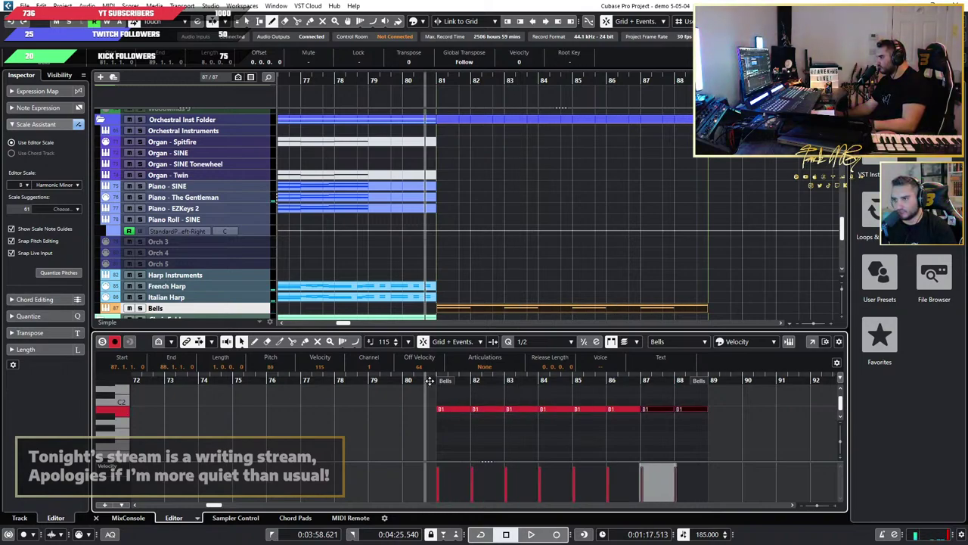
key(space)
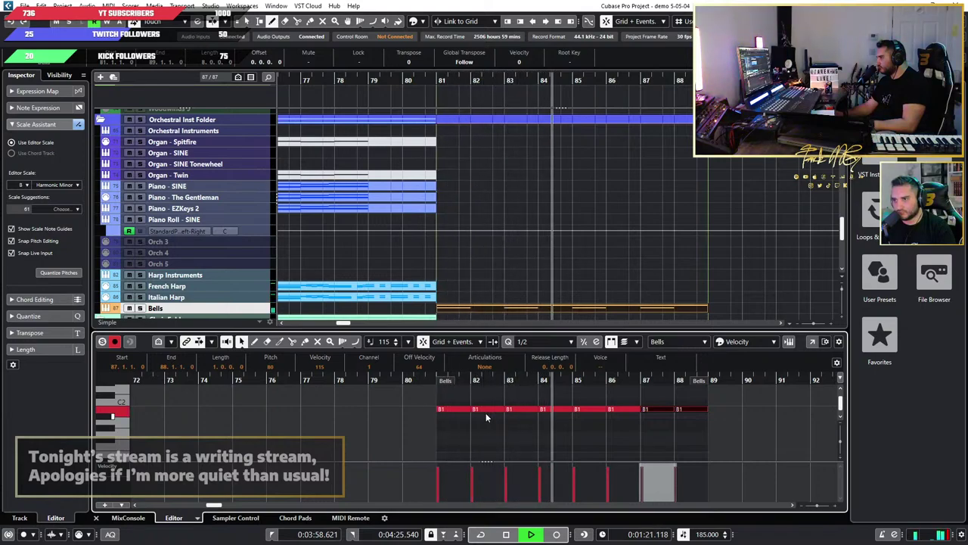
Step: Delete the B1 bell notes in bars 81, 83, 85, 87 and 88
key(space)
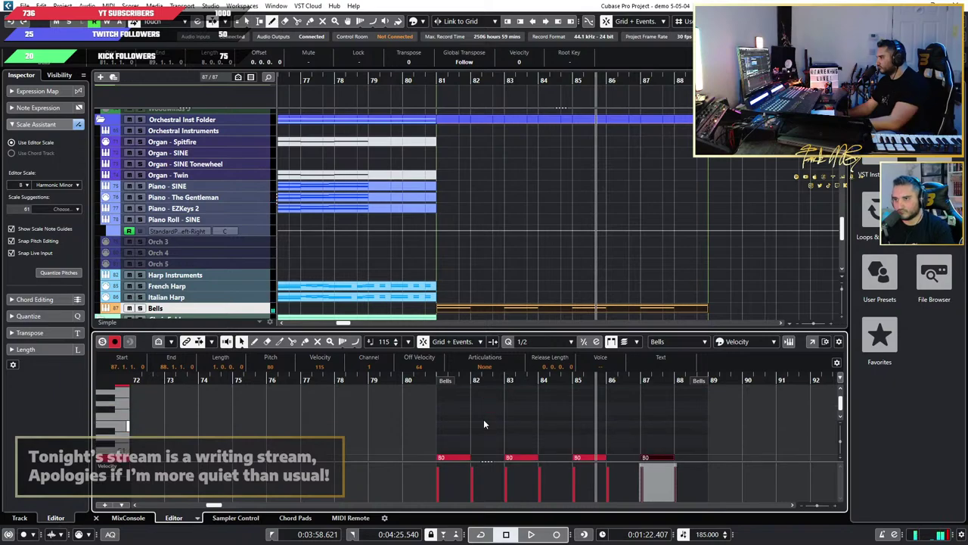
click(454, 410)
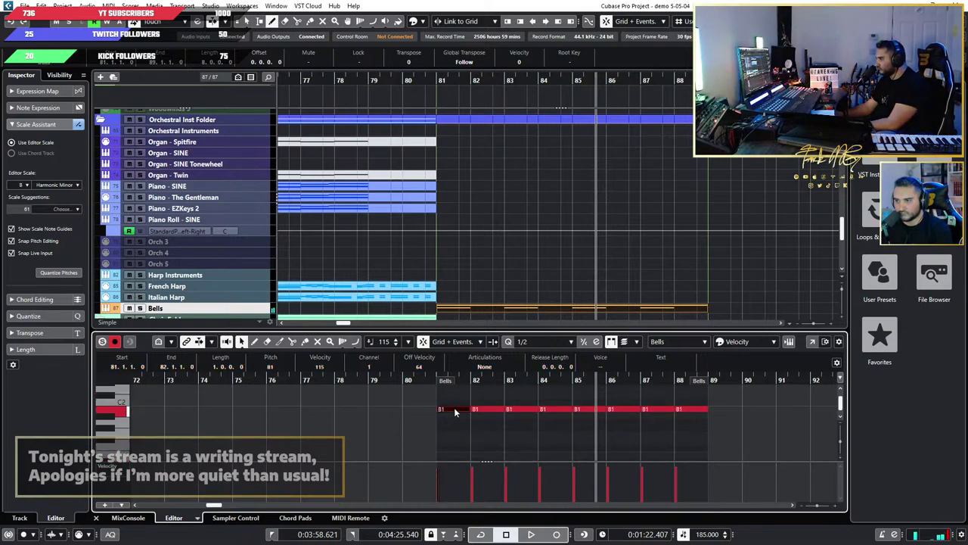
key(Delete)
click(521, 411)
key(Delete)
click(591, 417)
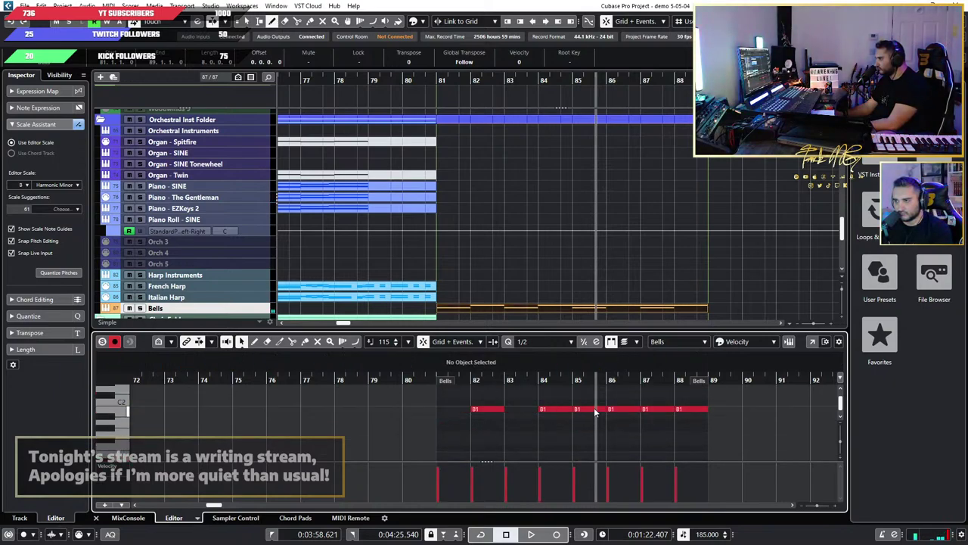
click(595, 411)
key(Delete)
click(641, 411)
drag(753, 401, 659, 421)
key(Delete)
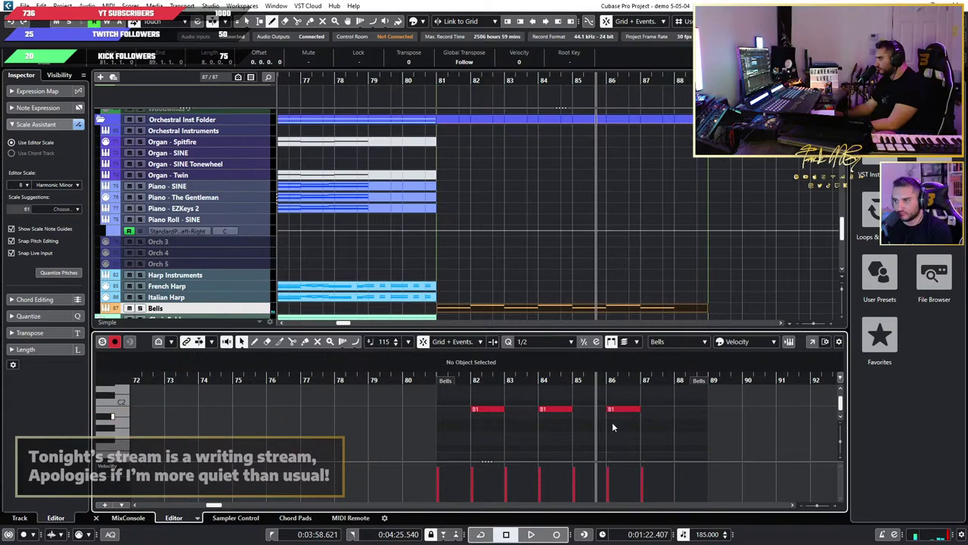
Step: Play back the alternating B0 and B1 bell notes from just before bar 81
click(429, 379)
key(space)
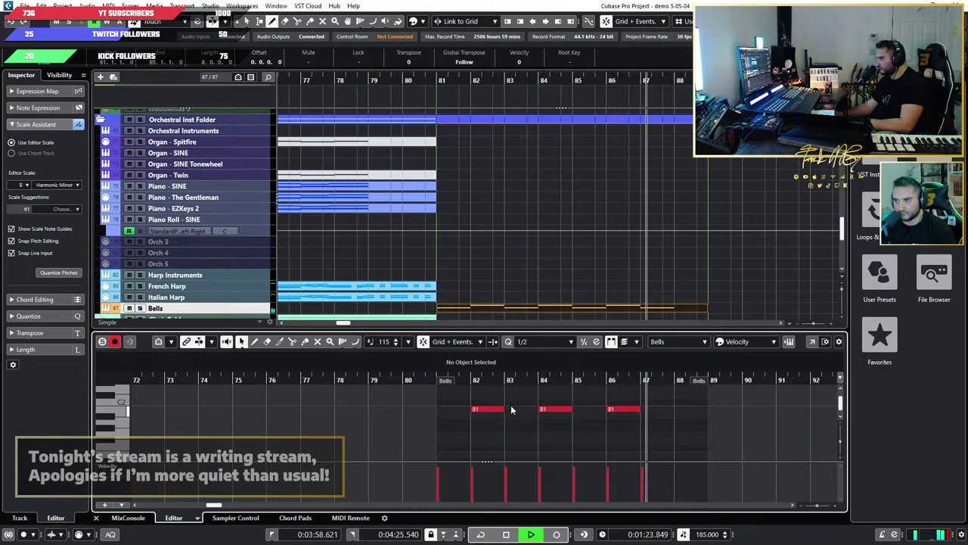
key(space)
Step: Lower the velocity of all the bell notes to 66 and play the passage from bar 81
scroll(662, 431, down, 3)
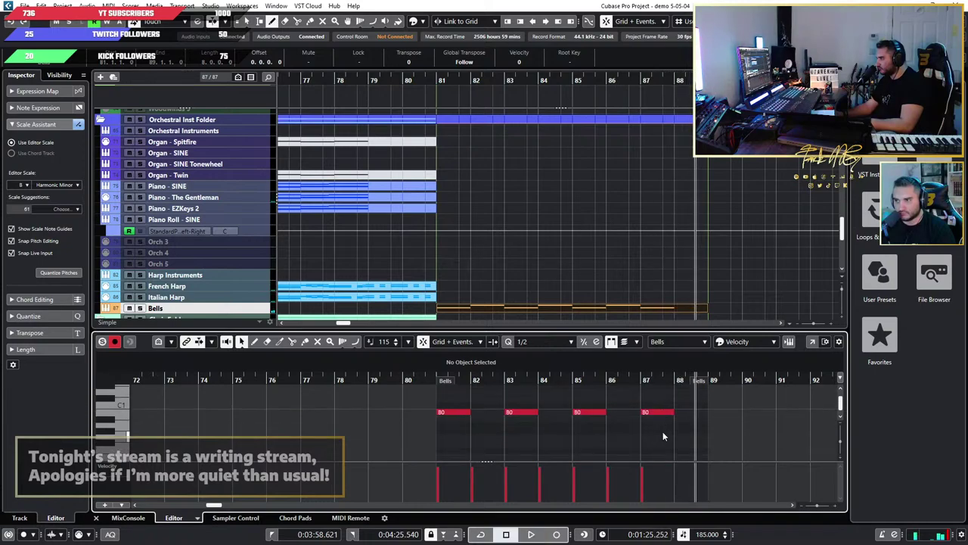
drag(700, 439, 415, 409)
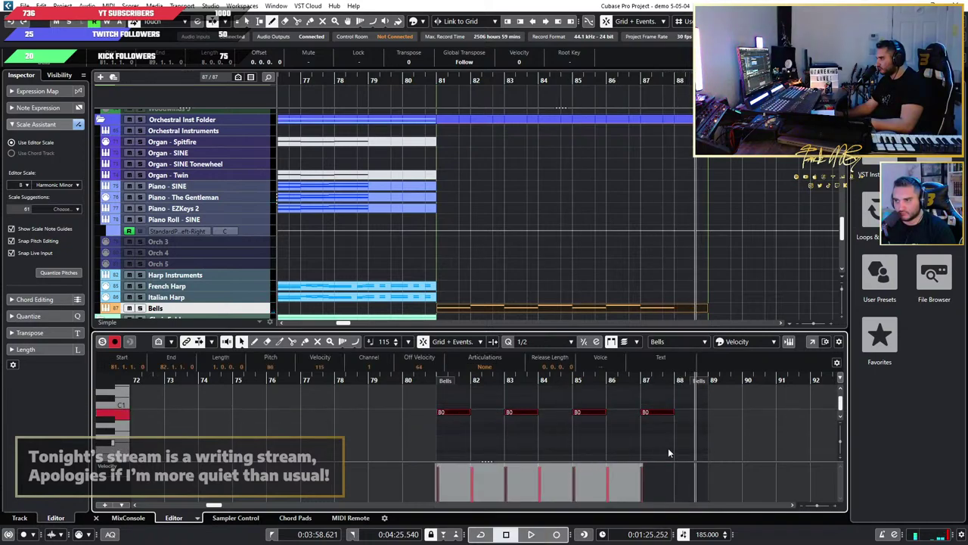
drag(725, 439, 345, 372)
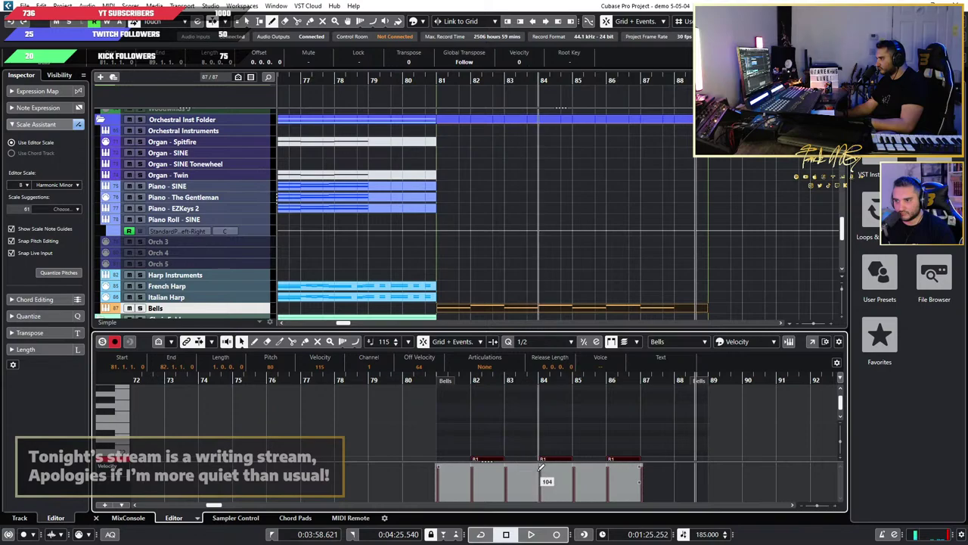
click(435, 380)
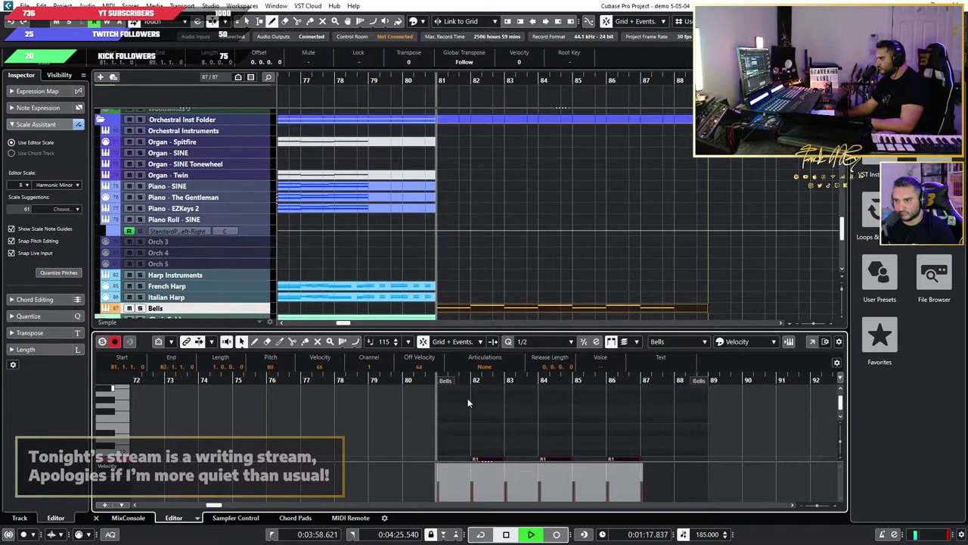
key(space)
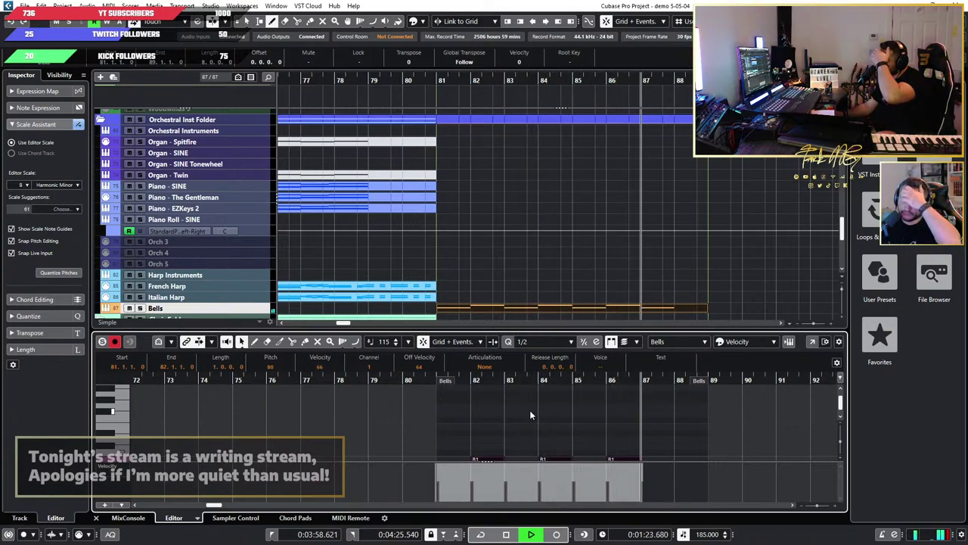
scroll(529, 410, down, 2)
key(space)
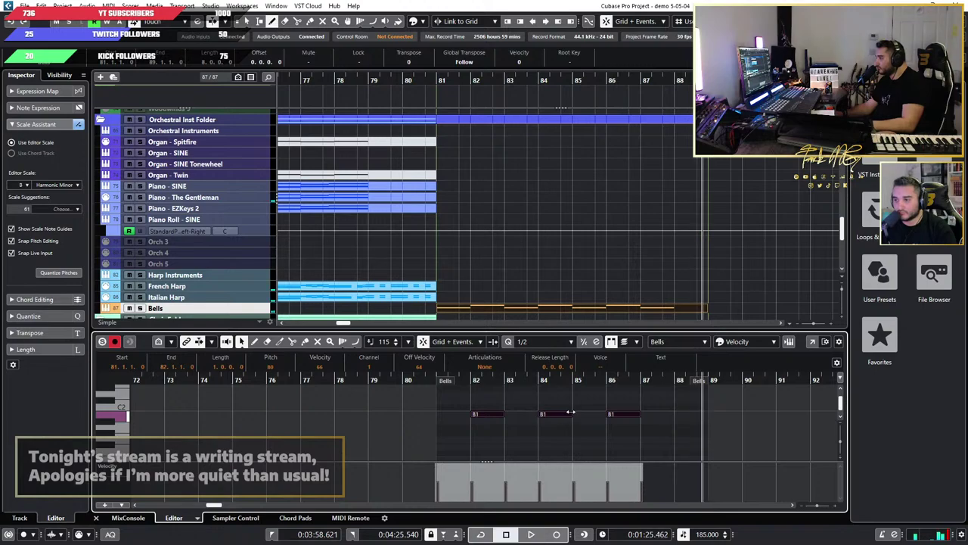
Step: Delete the three B1 bell notes in bars 82, 84 and 86
scroll(571, 411, down, 3)
scroll(571, 411, up, 4)
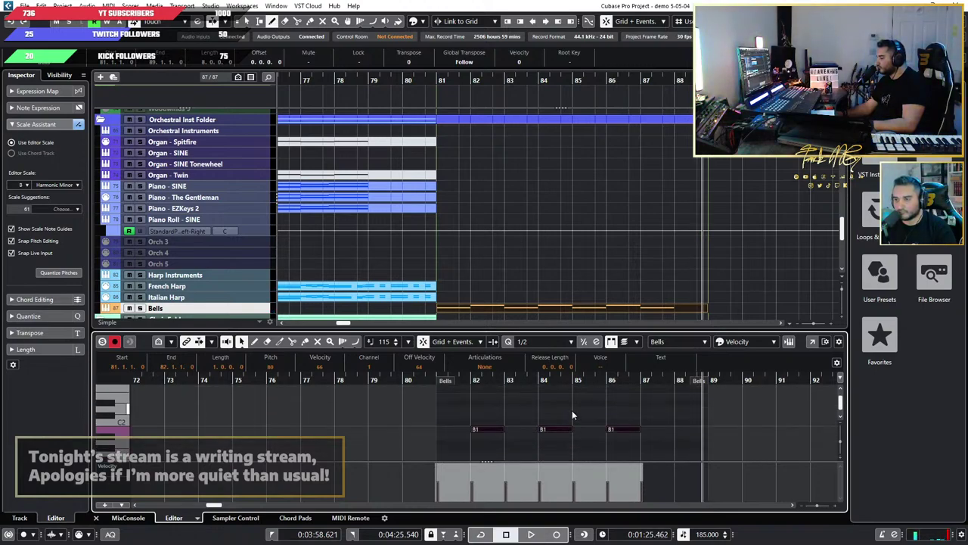
scroll(573, 411, down, 1)
drag(679, 402, 470, 429)
key(Delete)
Step: Transpose the four B0 notes in bars 81, 83, 85 and 87 up an octave to B1 and play them back
scroll(514, 430, up, 10)
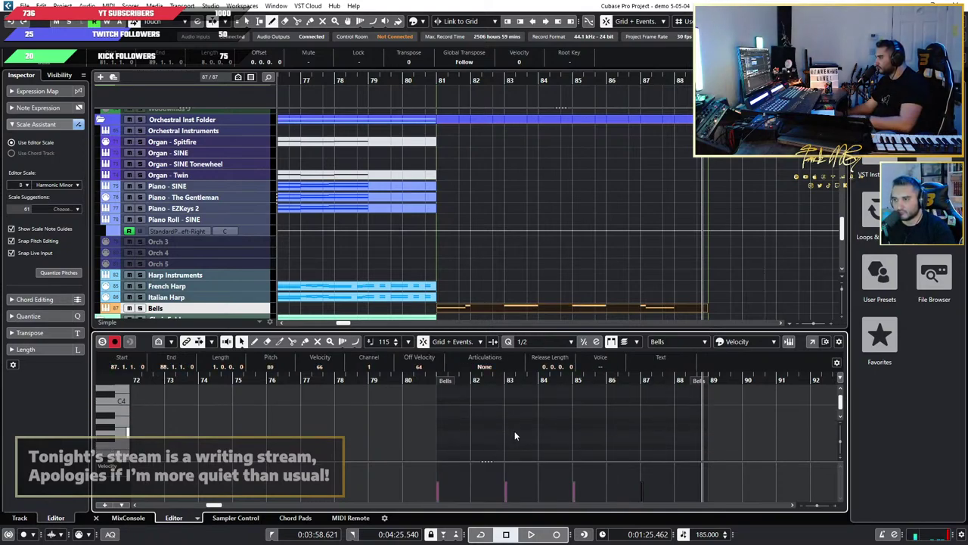
scroll(543, 432, down, 8)
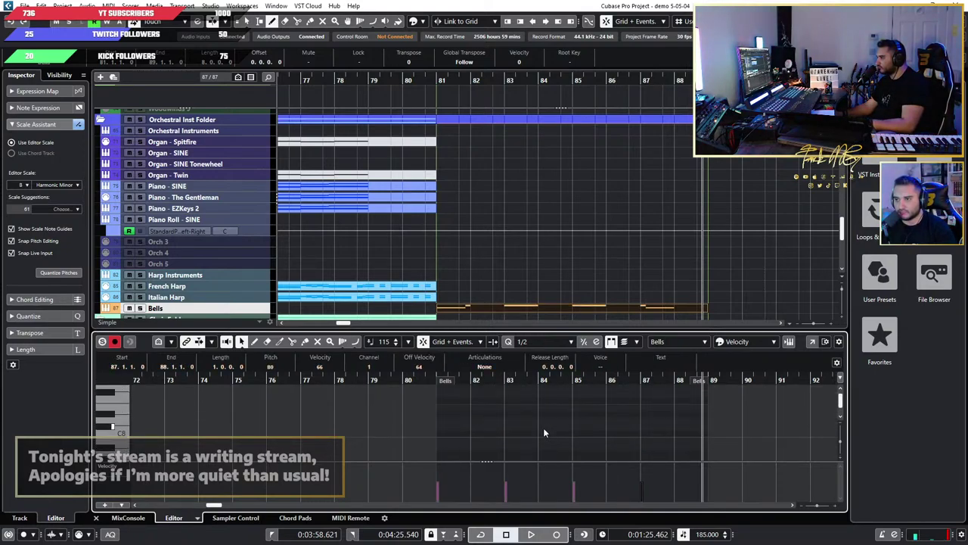
scroll(543, 432, down, 6)
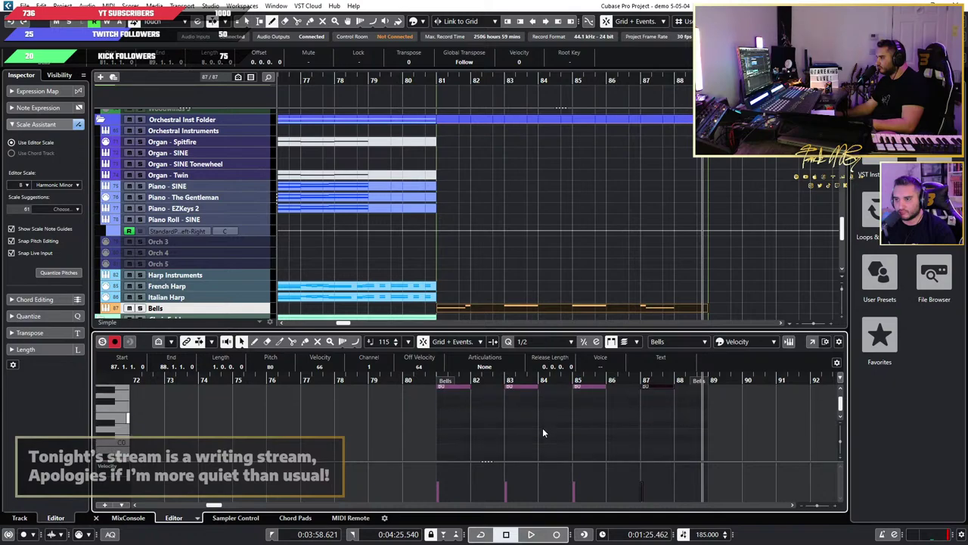
scroll(543, 432, up, 1)
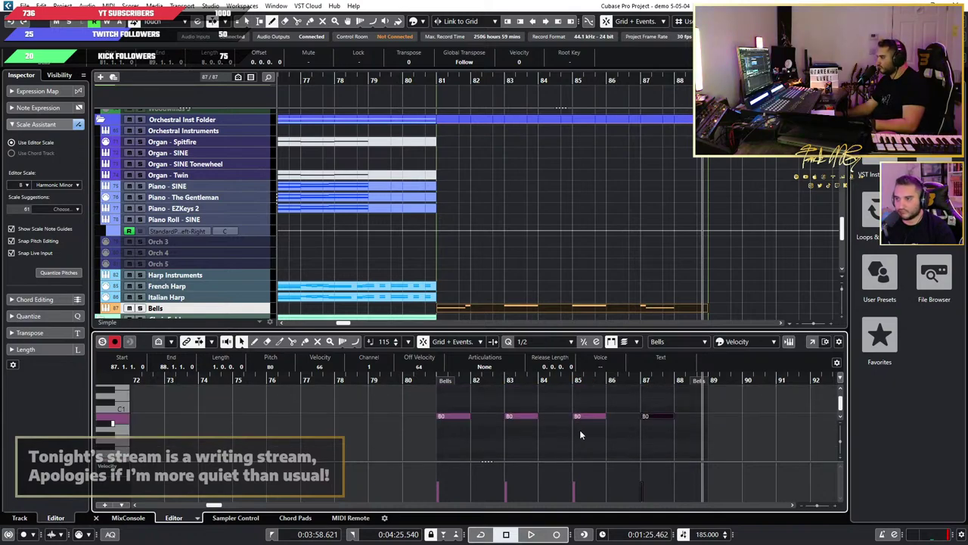
drag(716, 397, 401, 439)
key(shift+Up)
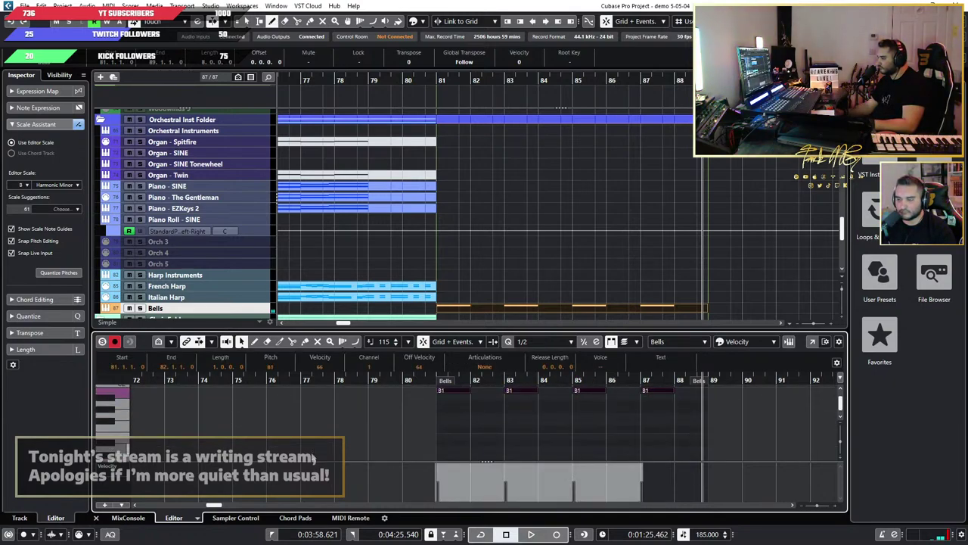
key(space)
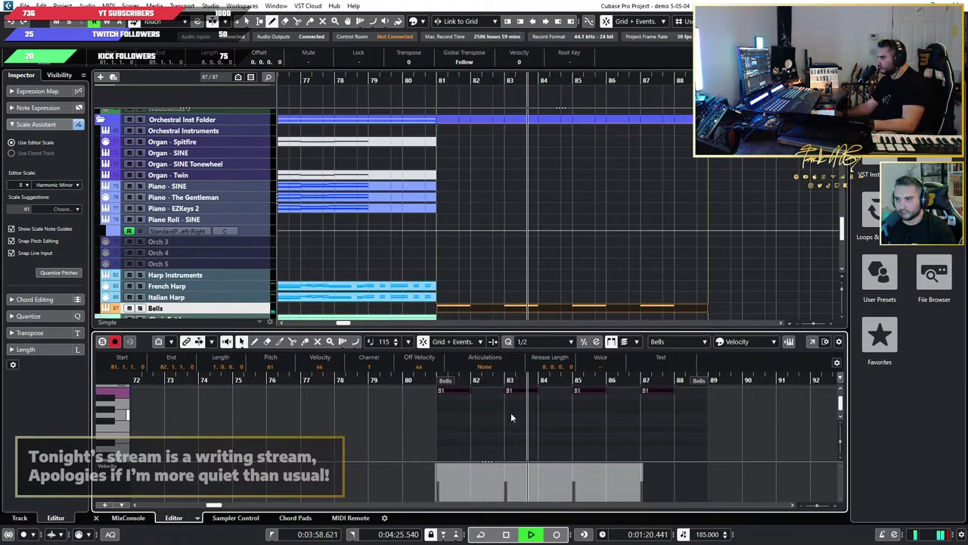
key(space)
Step: Copy the four B1 notes one bar later into bars 82, 84, 86 and 88, and play the passage from bar 81
click(454, 400)
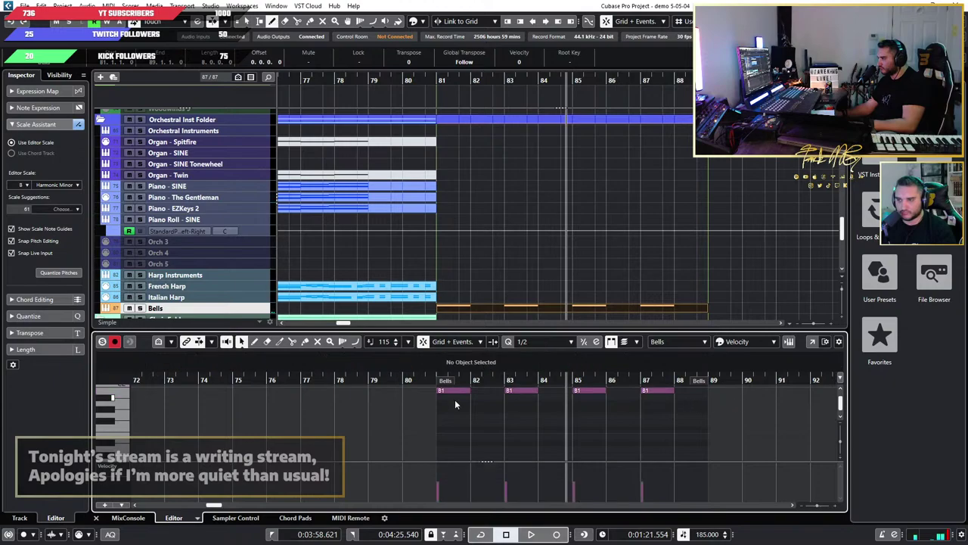
key(ctrl+a)
click(432, 390)
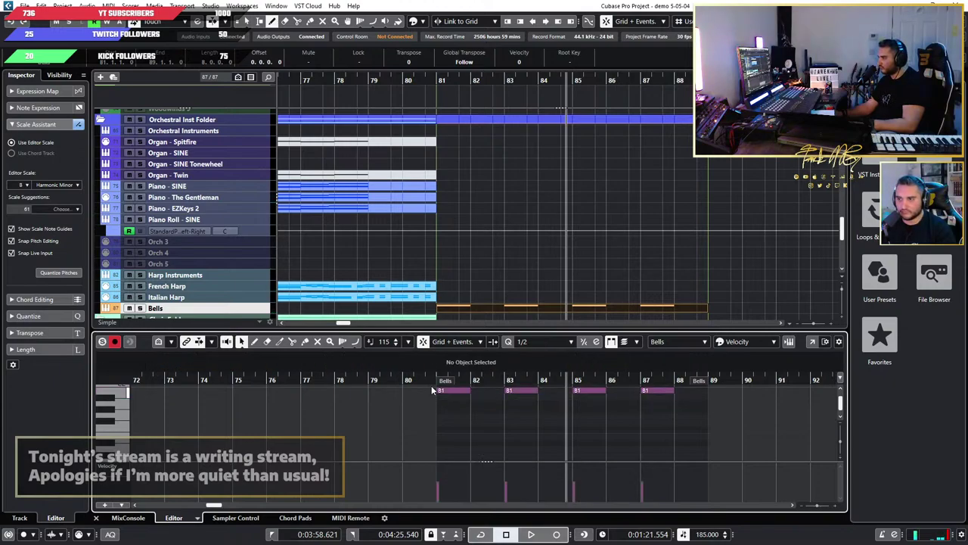
click(433, 382)
key(ctrl+a)
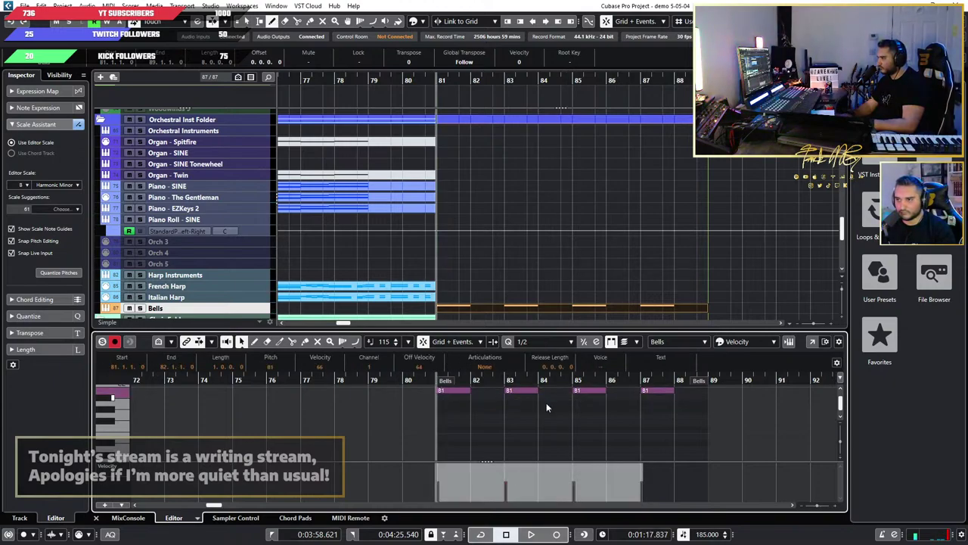
key(ctrl+Right)
key(ctrl+Right)
key(space)
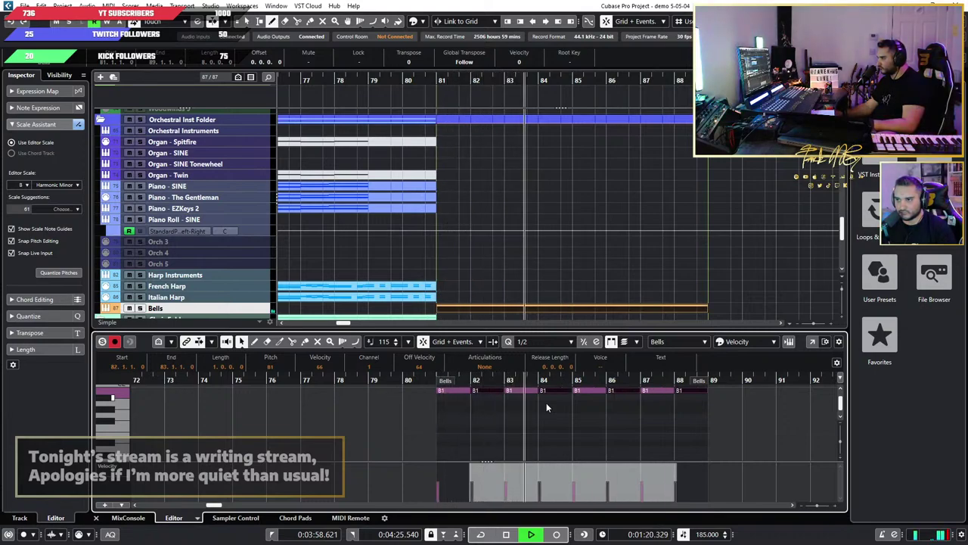
click(657, 413)
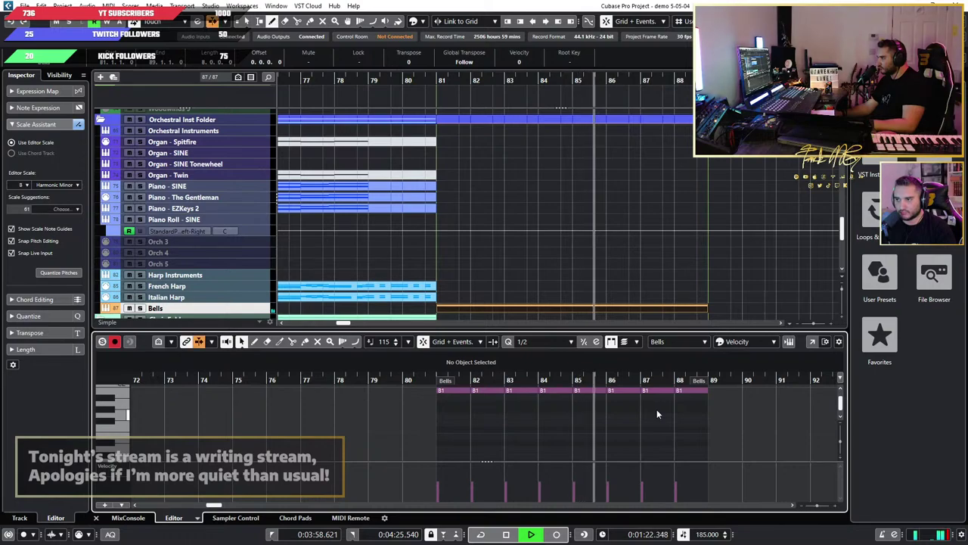
key(space)
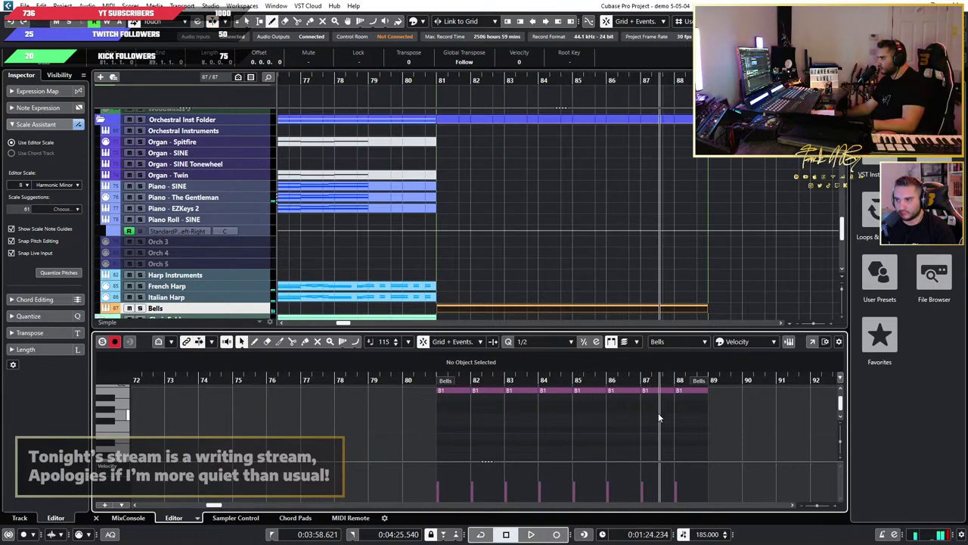
Step: Lower the velocity of the B1 notes in bars 82, 84, 86 and 88, and play from just before bar 81
click(697, 392)
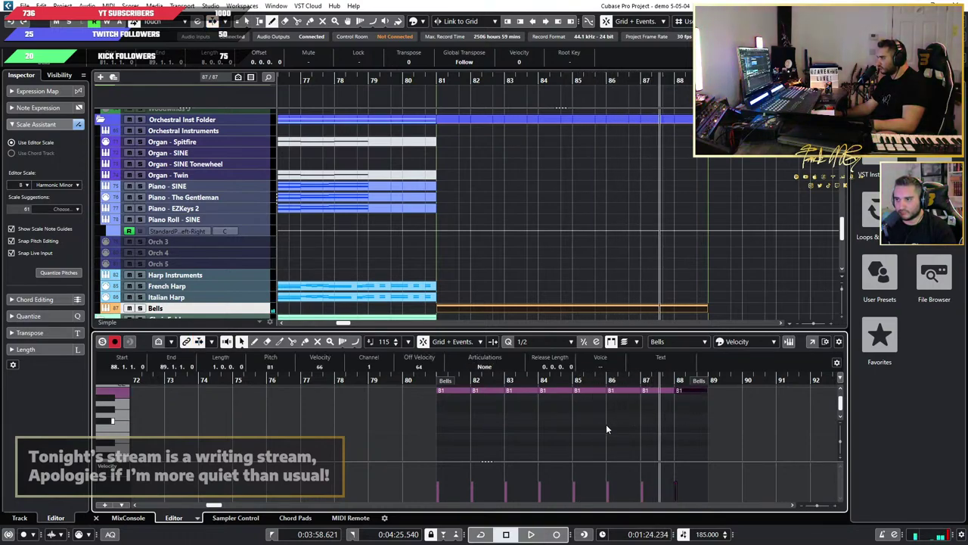
drag(615, 392, 615, 392)
drag(553, 393, 553, 391)
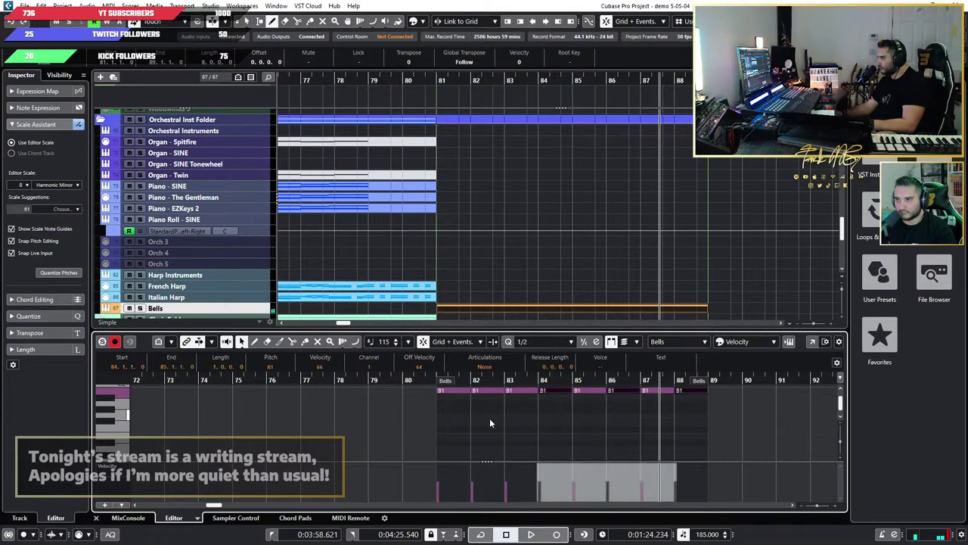
drag(486, 419, 473, 390)
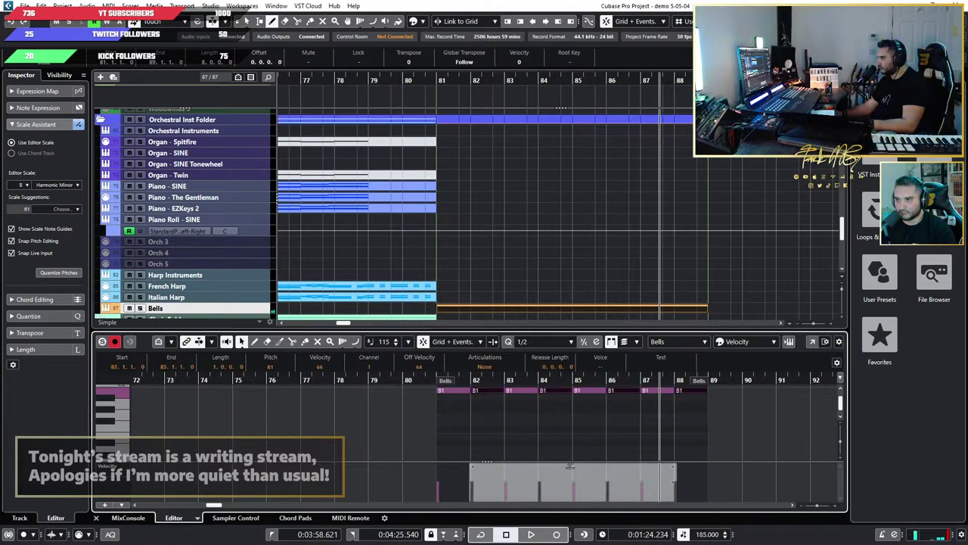
click(463, 417)
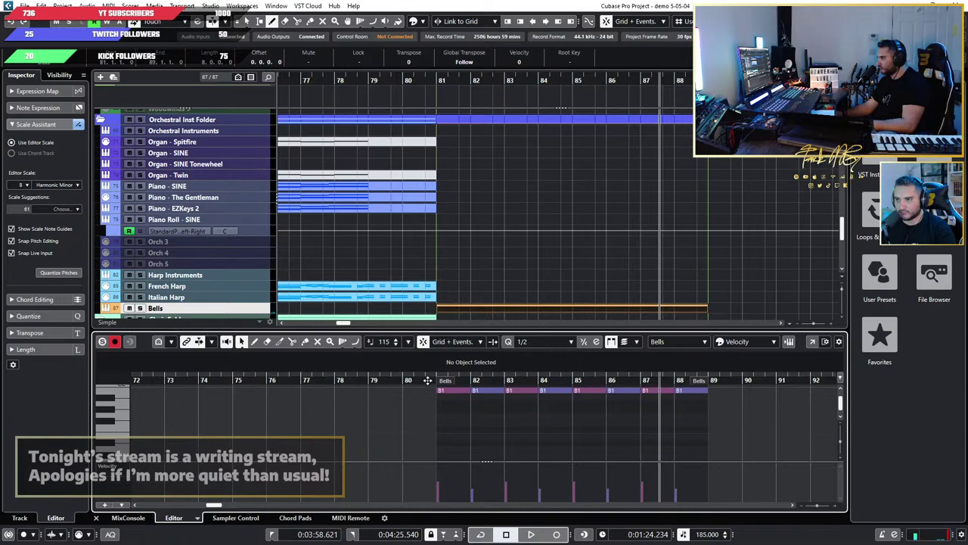
click(426, 381)
key(space)
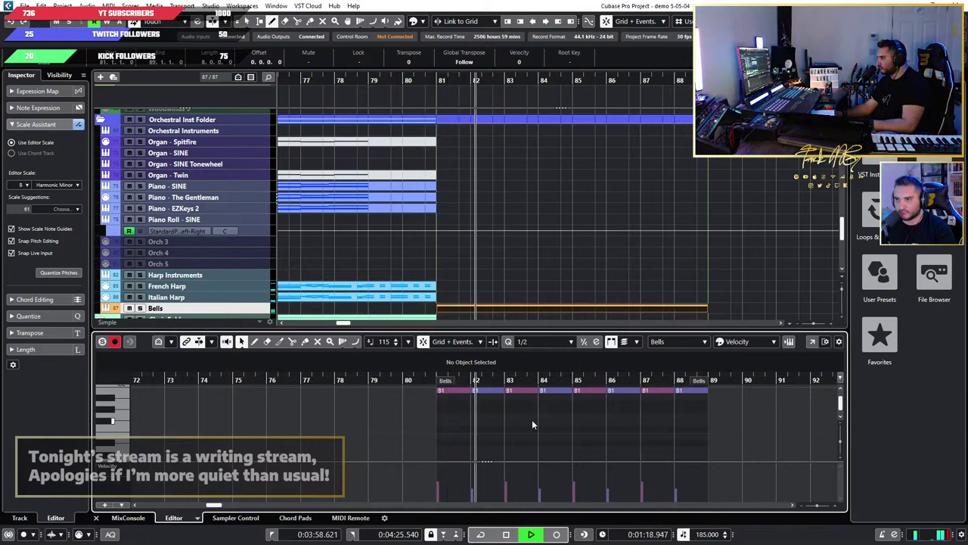
Step: Raise the velocity of all eight bell notes together and play the passage again from just before bar 81
drag(758, 418, 407, 390)
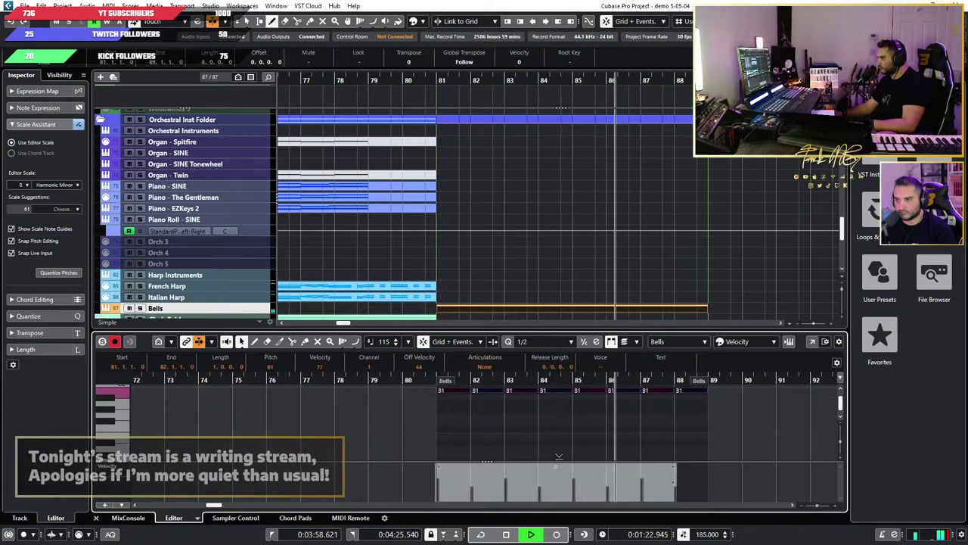
click(457, 418)
click(426, 381)
scroll(516, 423, up, 3)
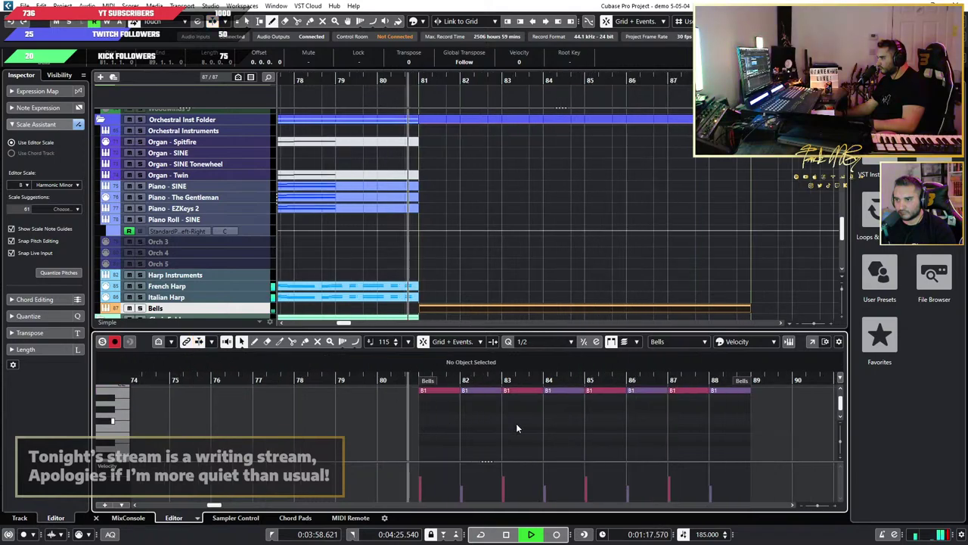
scroll(533, 426, down, 4)
scroll(482, 429, up, 2)
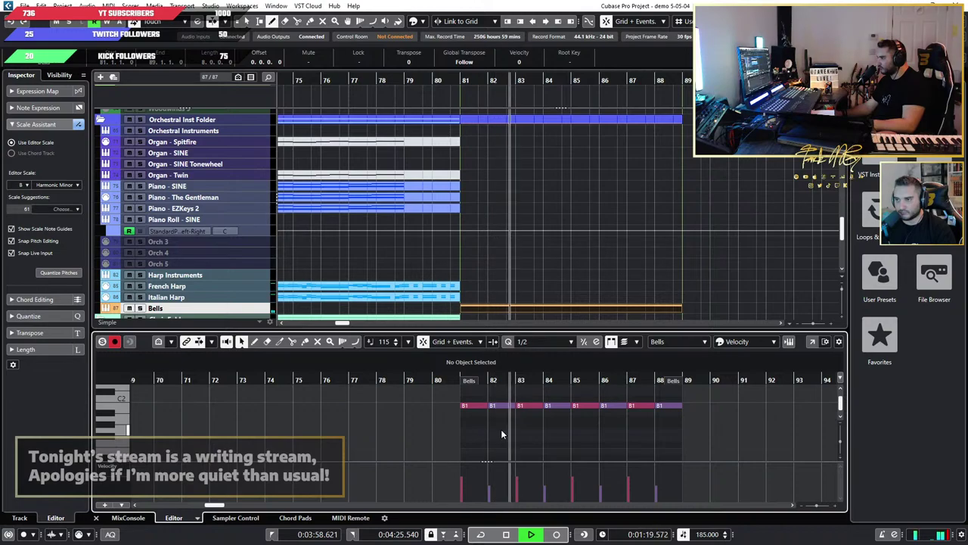
scroll(513, 442, up, 2)
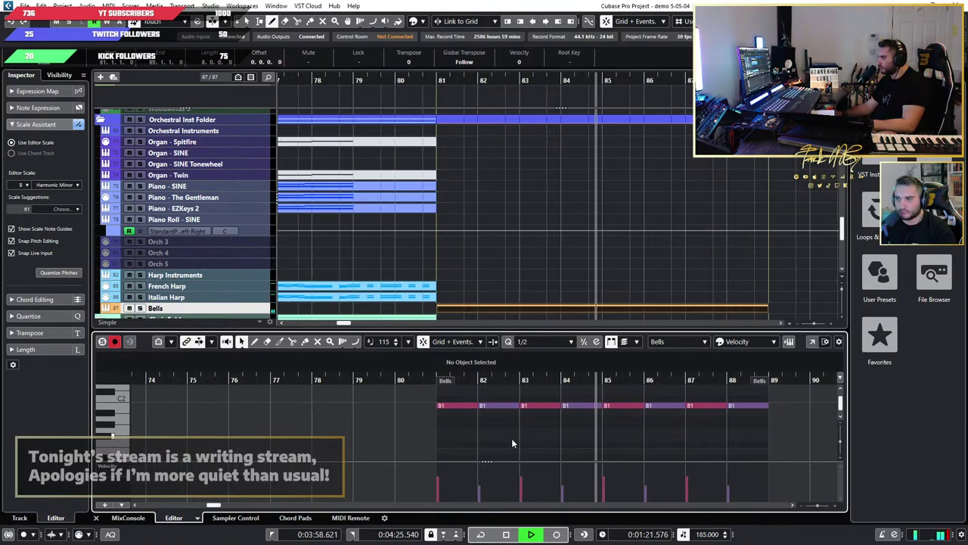
scroll(528, 440, down, 3)
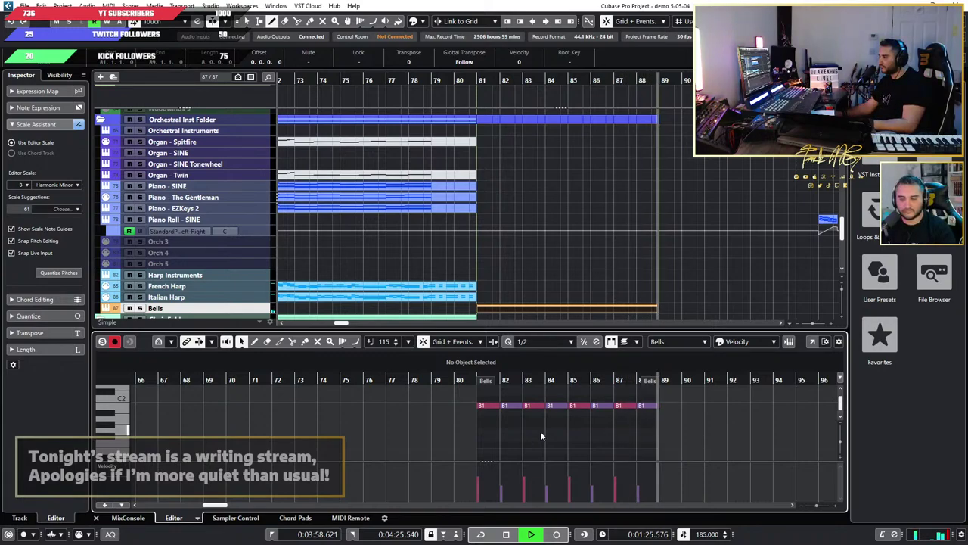
Step: Stop playback and delete the B1 bell note in bar 88
key(space)
click(642, 406)
key(Delete)
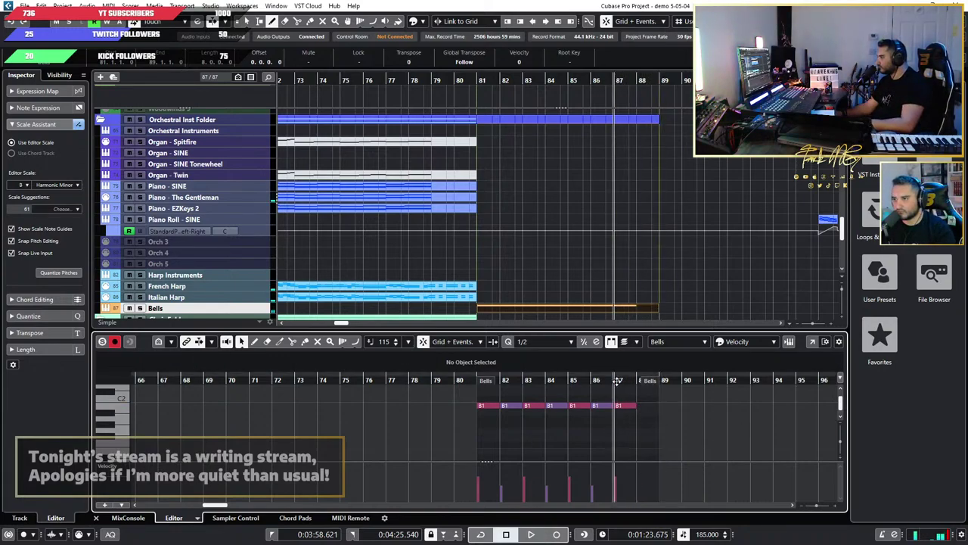
Step: Raise all seven B1 bell notes in bars 81 to 87 to D2 and play the passage
key(space)
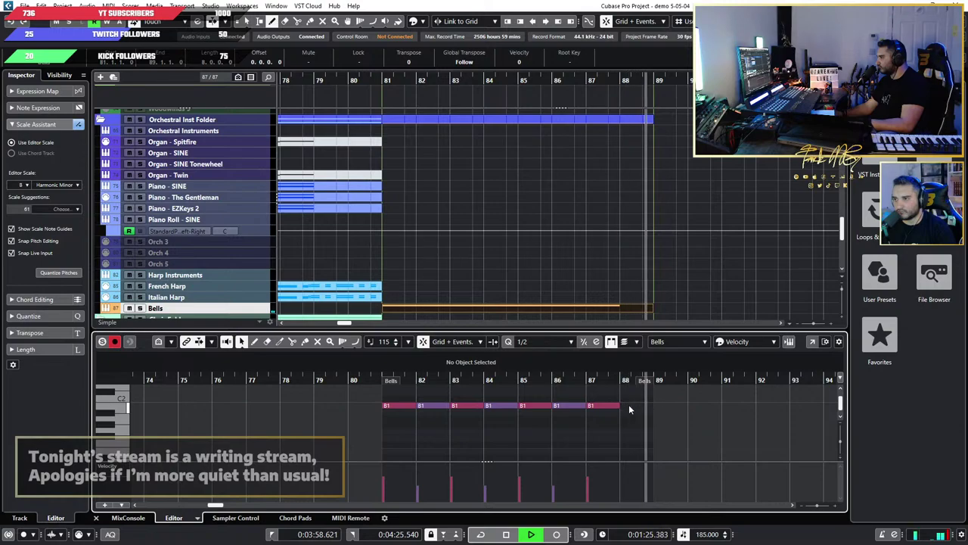
key(space)
scroll(633, 407, down, 3)
drag(513, 406, 525, 407)
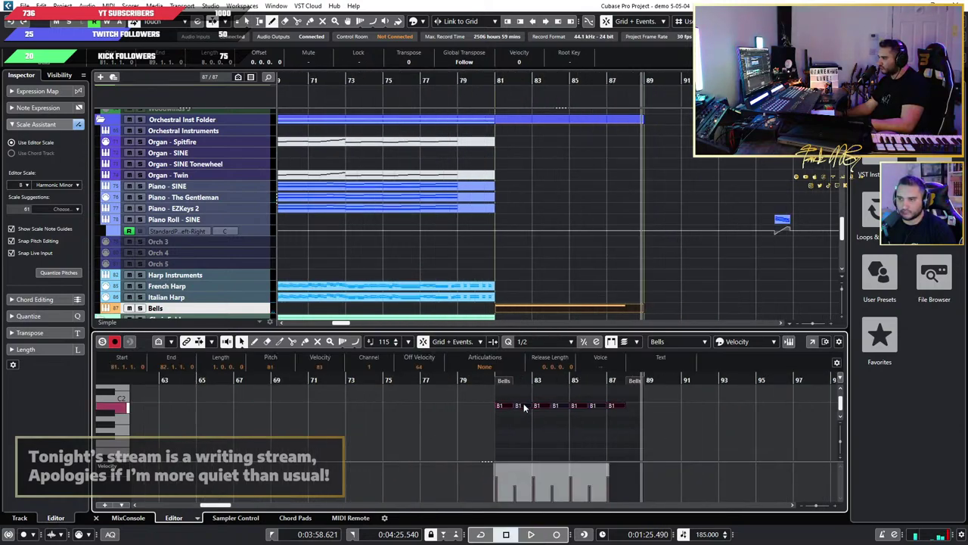
key(Up)
key(Up)
key(Up)
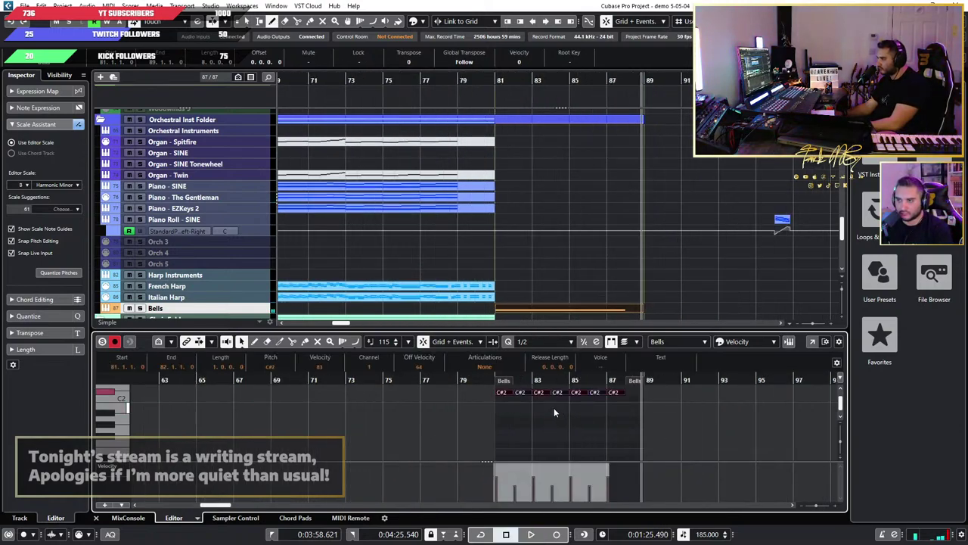
click(502, 394)
key(space)
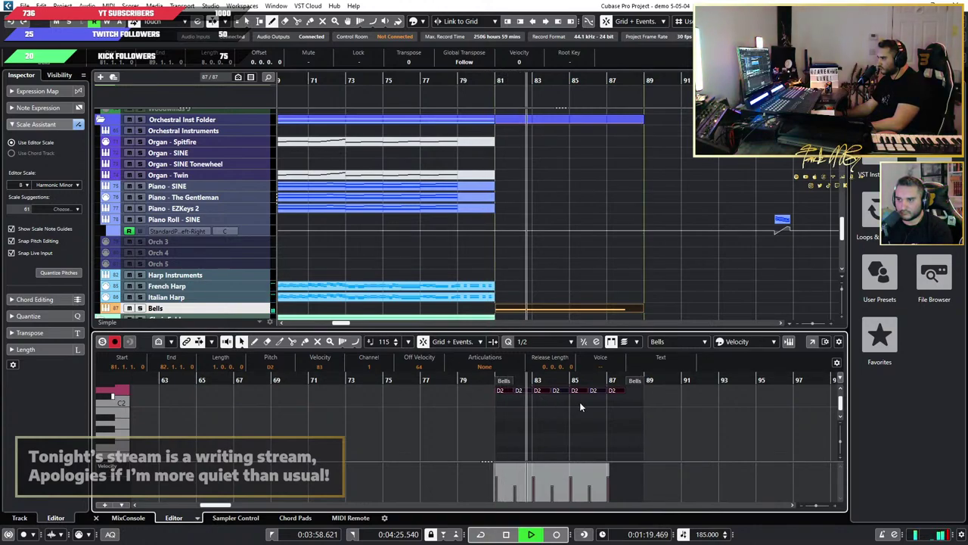
key(space)
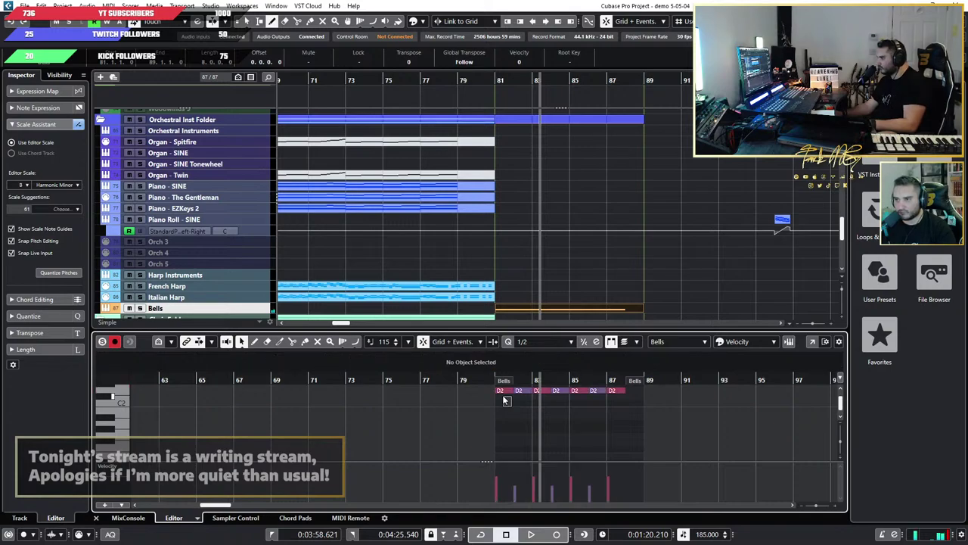
Step: Lower the bell notes in bars 82, 84 and 86 to B1 and play the passage from just before bar 81
click(501, 392)
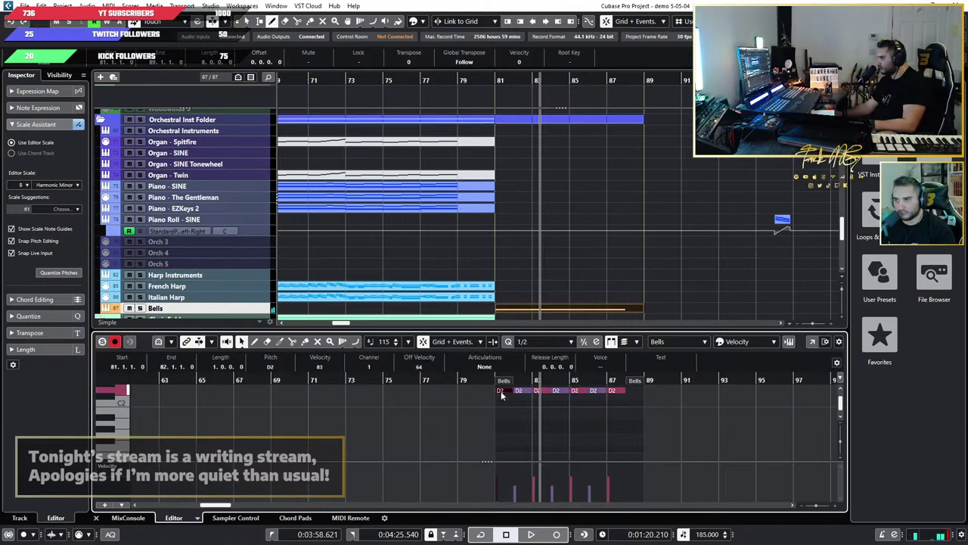
click(594, 389)
click(557, 392)
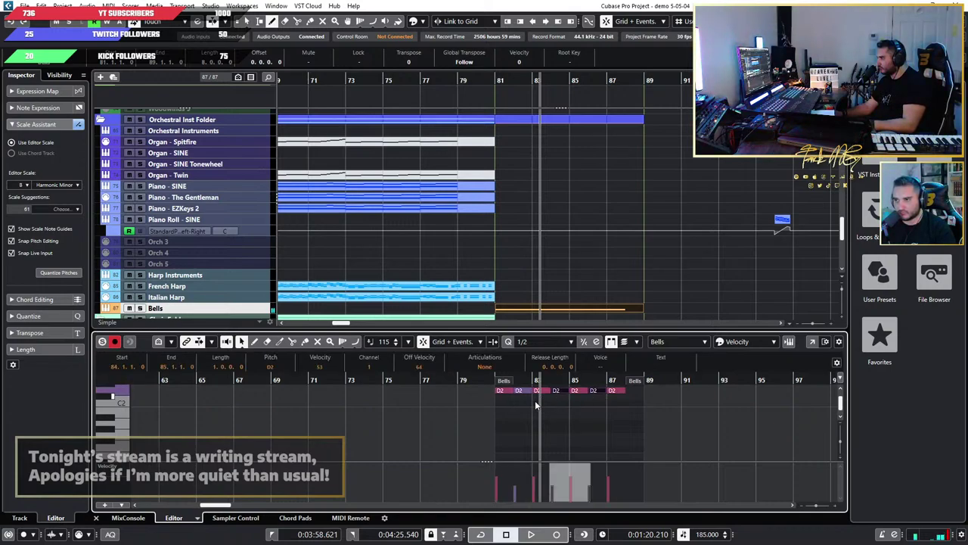
shift+click(522, 391)
key(Down)
key(Down)
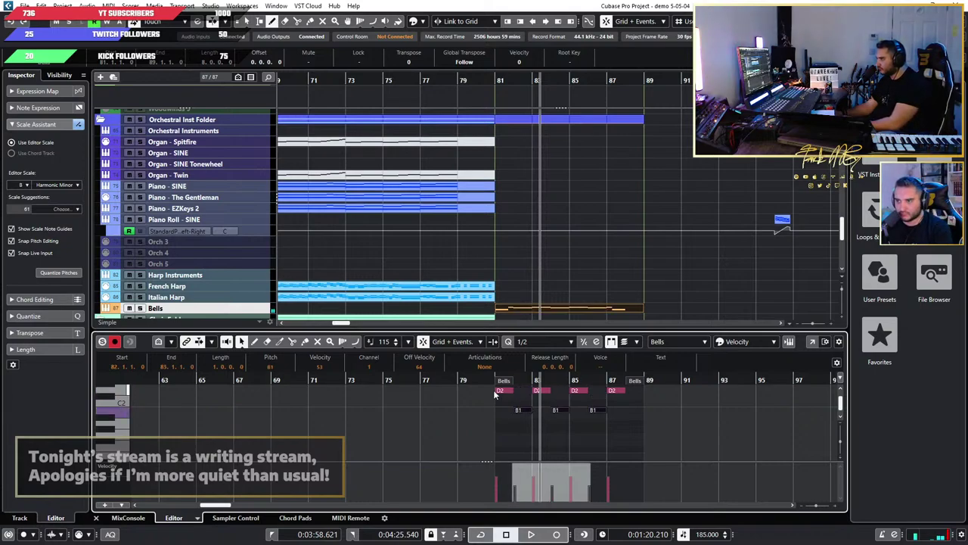
click(484, 378)
key(space)
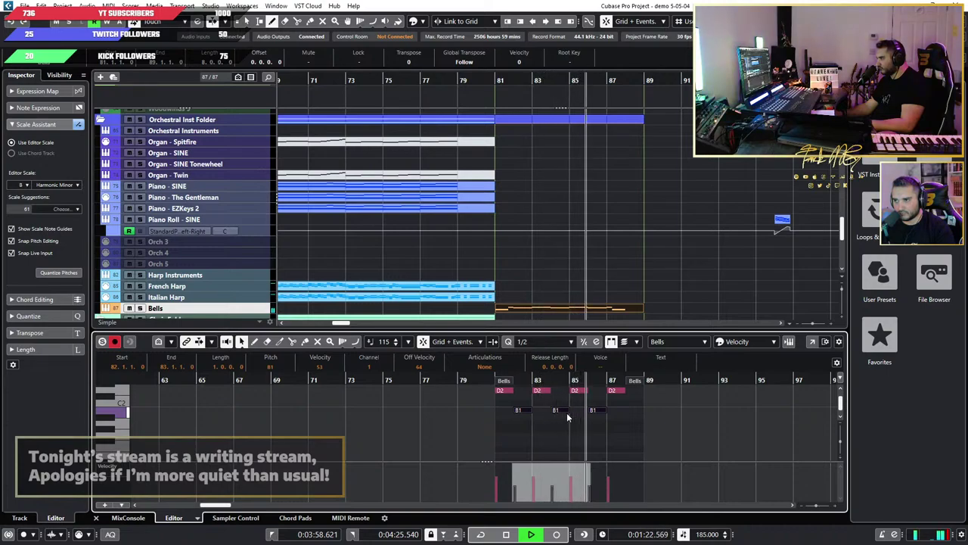
scroll(675, 414, up, 2)
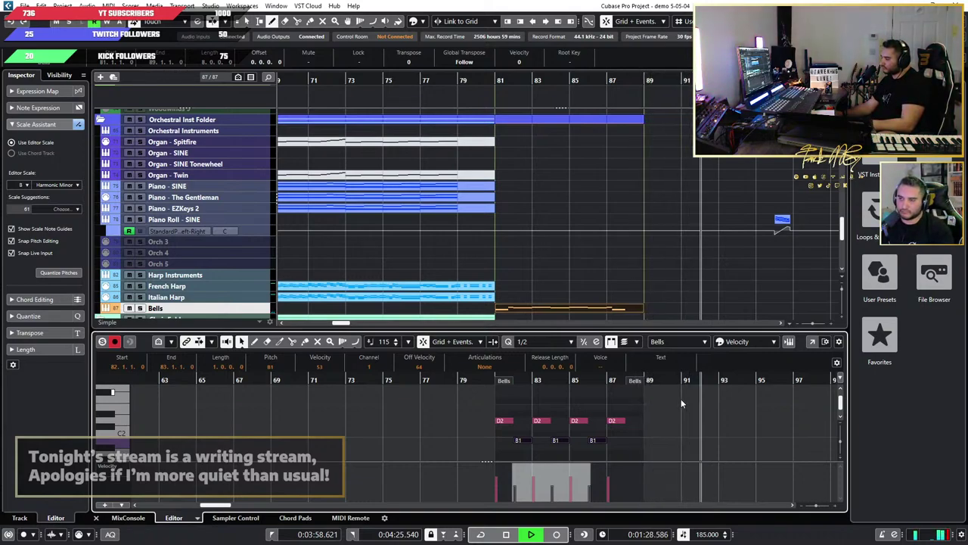
key(space)
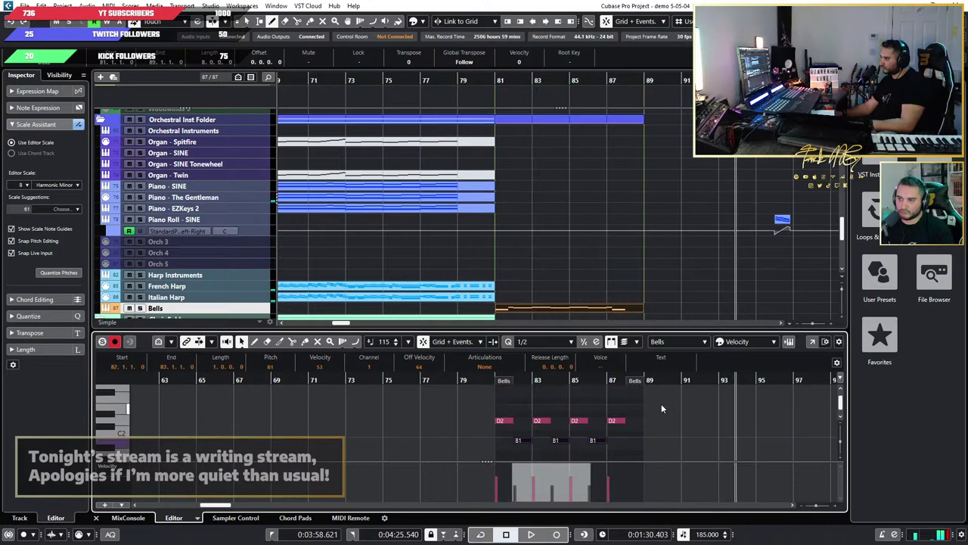
Step: Lower the D2 bell notes in bars 81, 83, 85 and 87 to G1
click(506, 421)
click(527, 439)
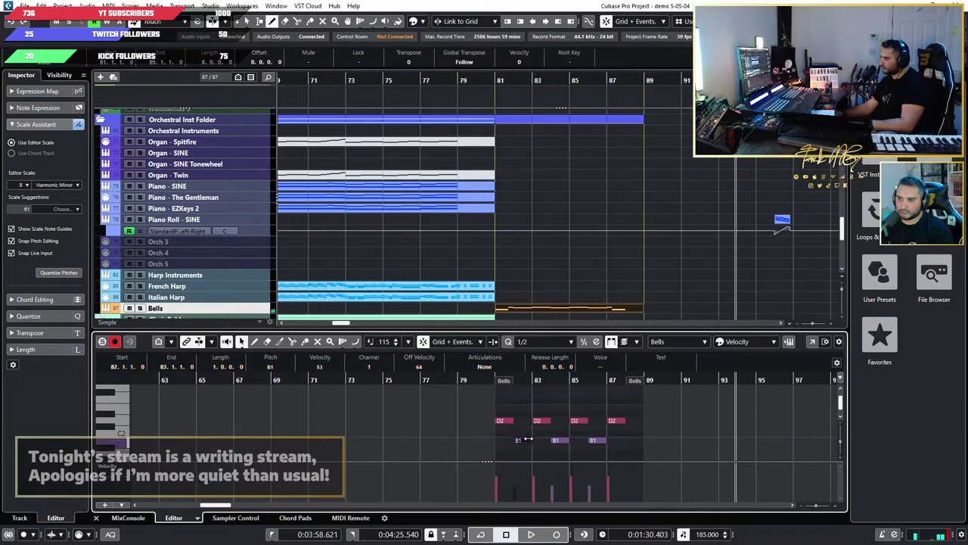
drag(667, 414, 464, 426)
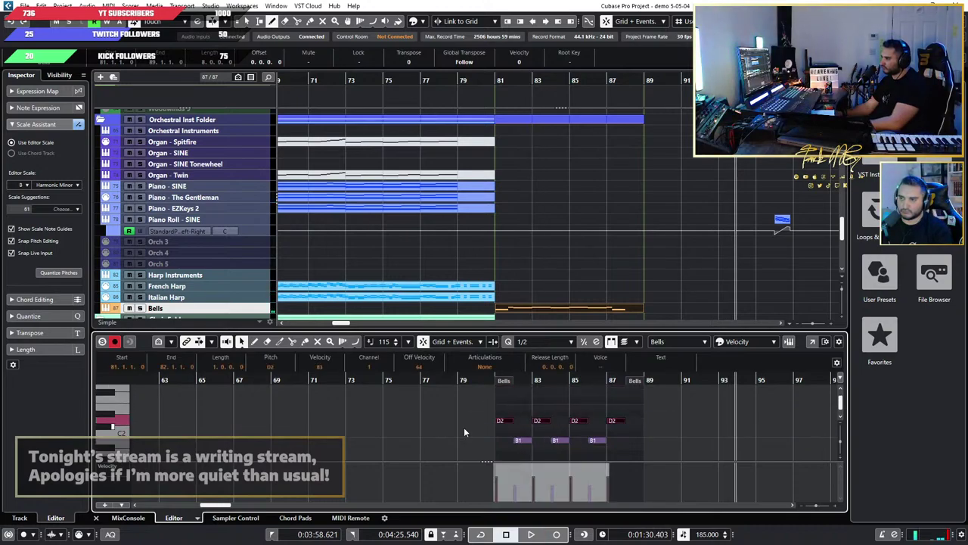
key(Down)
key(Down)
key(Down)
key(Down)
key(Down)
key(Down)
key(Down)
key(Down)
key(Down)
key(Down)
key(Down)
key(Down)
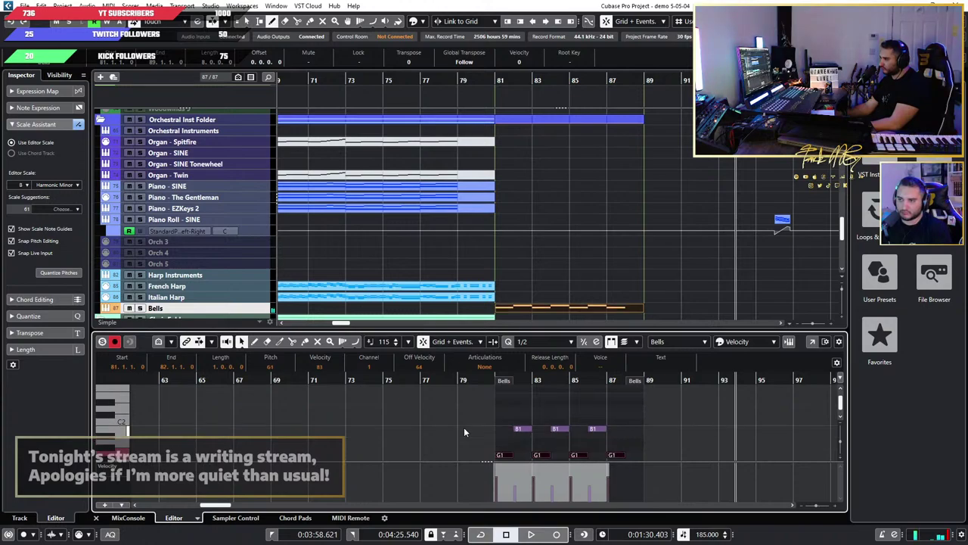
Step: Bring the bell notes in bars 81, 83, 85 and 87 back to B1
key(Up)
key(Up)
key(Up)
key(Up)
key(Up)
key(Up)
key(Up)
key(Up)
key(Up)
key(Up)
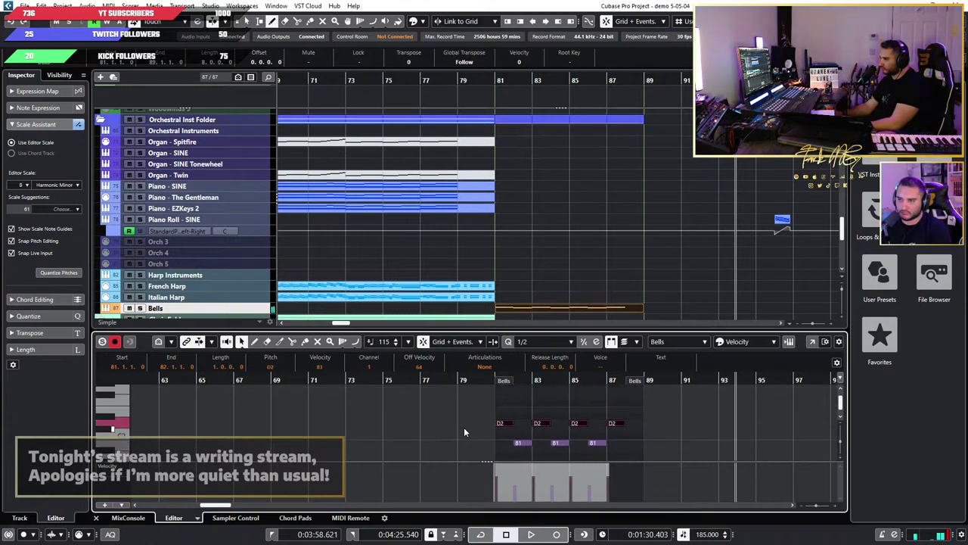
Step: Play the bell passage from before bar 81 and stop playback during bar 87
click(470, 383)
key(space)
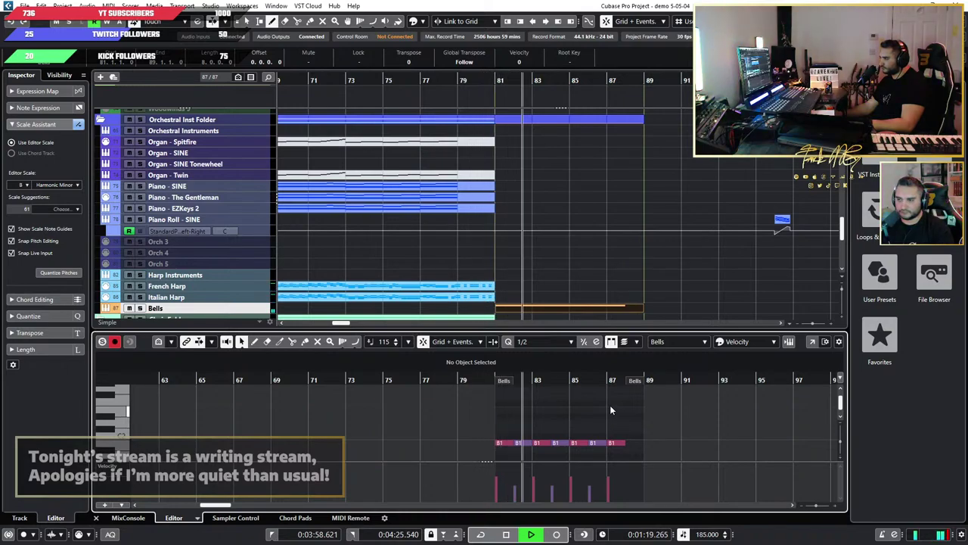
scroll(610, 406, up, 1)
scroll(595, 406, right, 2)
scroll(585, 405, down, 2)
scroll(533, 409, up, 2)
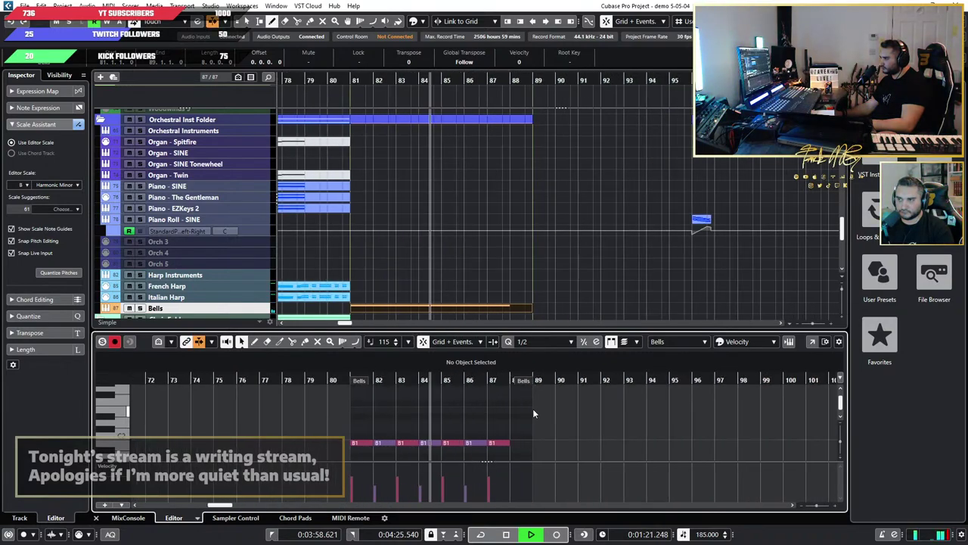
scroll(534, 409, left, 2)
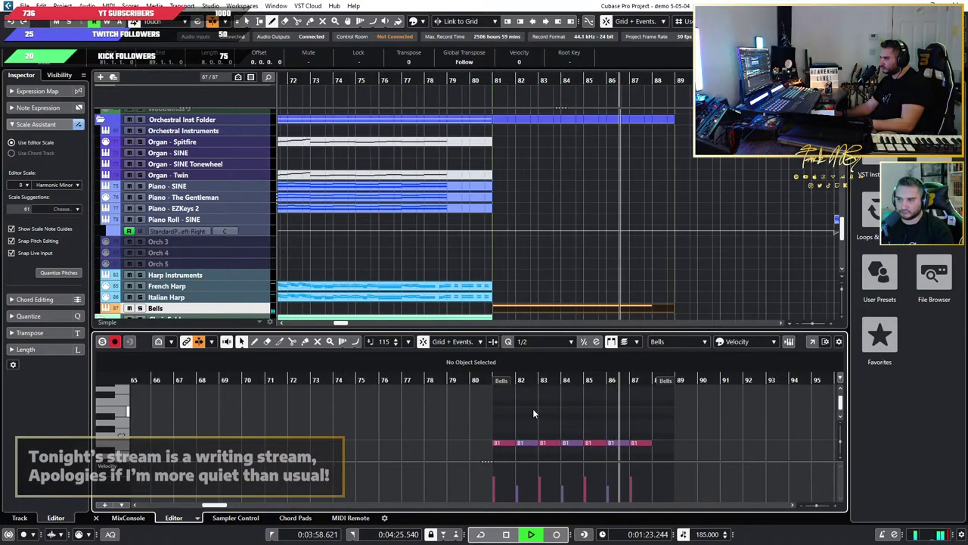
key(space)
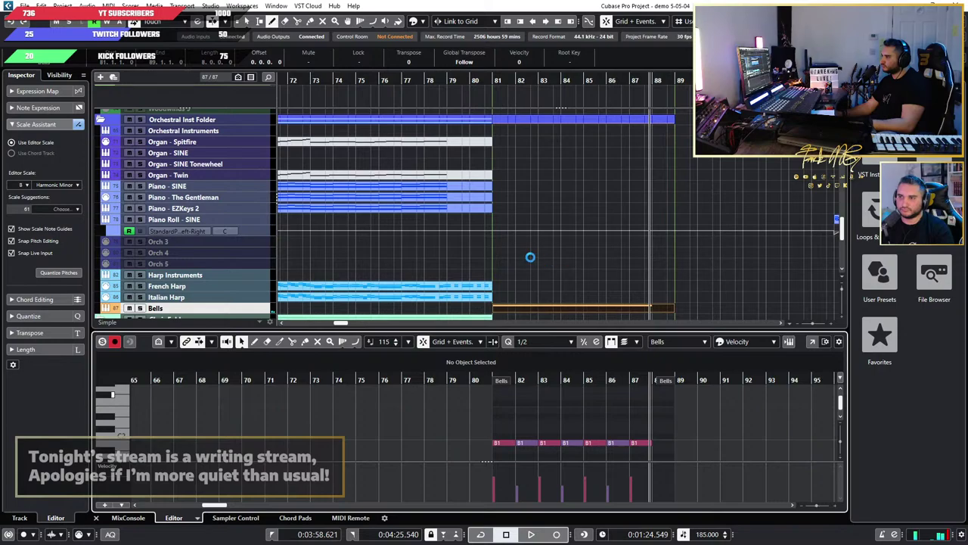
Step: Switch to the Object Selection tool and play the arrangement from bar 49
scroll(534, 255, down, 2)
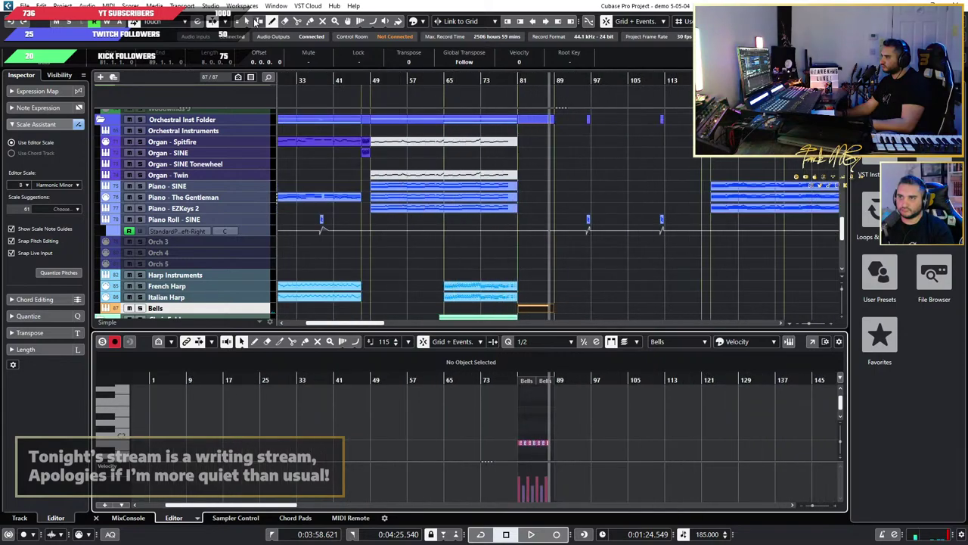
click(249, 21)
scroll(540, 194, down, 3)
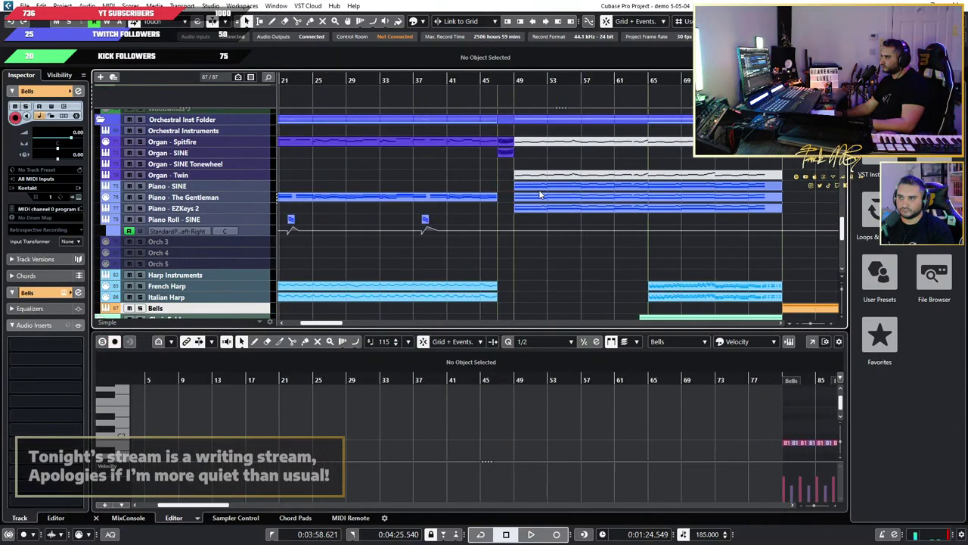
scroll(435, 206, down, 5)
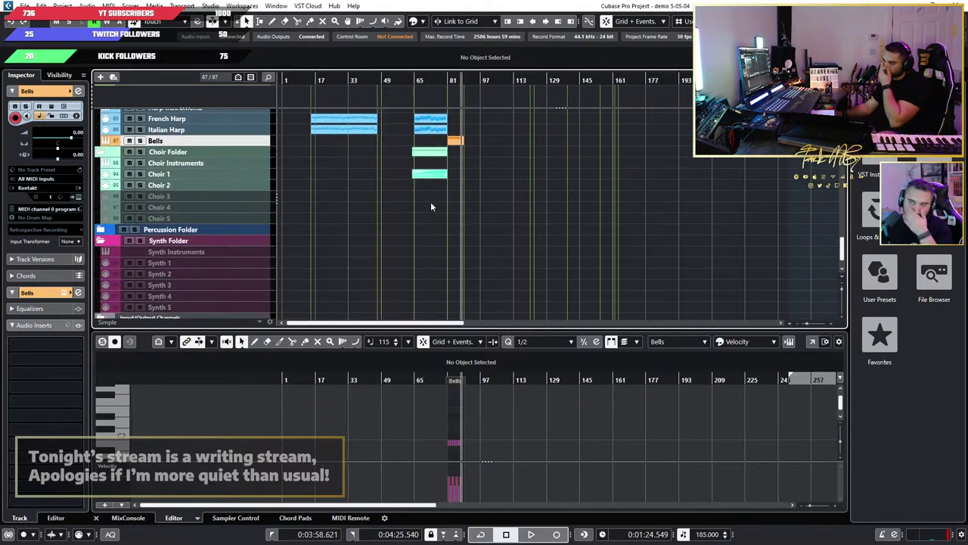
scroll(381, 199, up, 4)
scroll(381, 199, up, 3)
scroll(411, 210, up, 3)
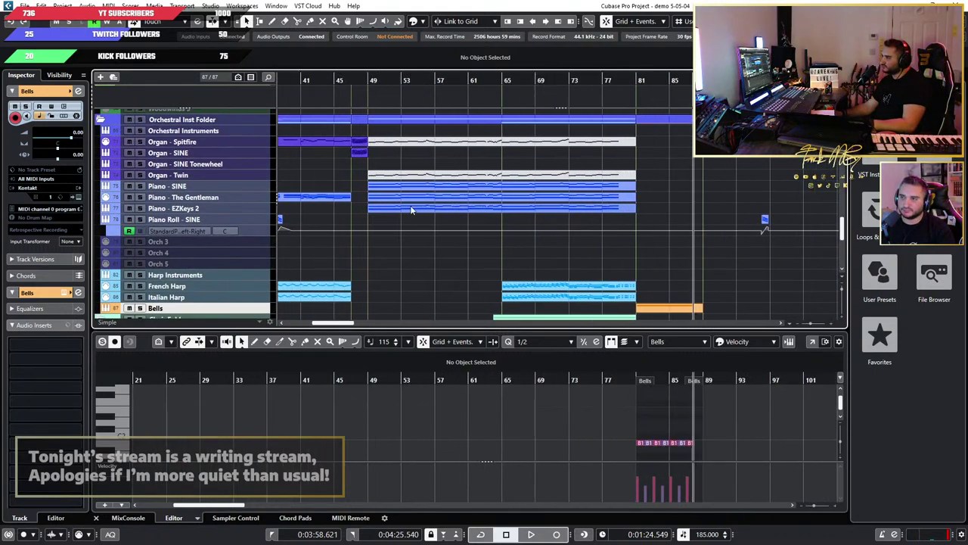
click(367, 82)
key(space)
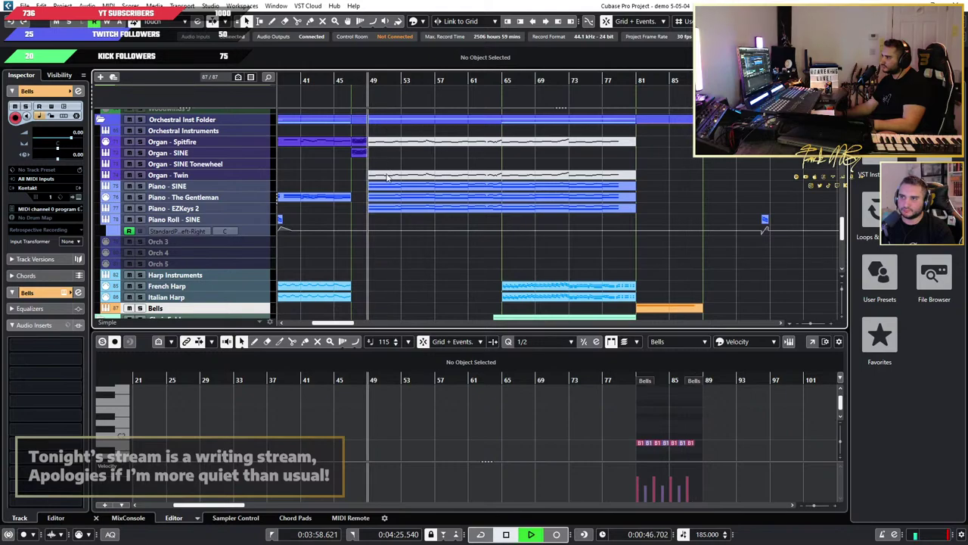
Step: Play the arrangement from about bar 15 and follow the organ, piano and harp parts past bar 65
scroll(358, 214, down, 2)
scroll(359, 216, left, 2)
click(357, 81)
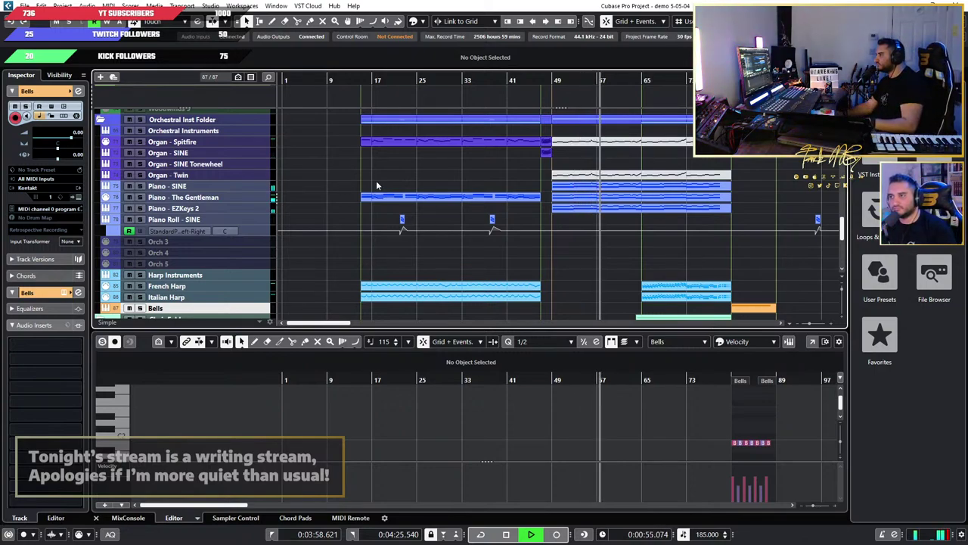
scroll(612, 221, down, 4)
scroll(589, 229, up, 3)
scroll(595, 241, up, 4)
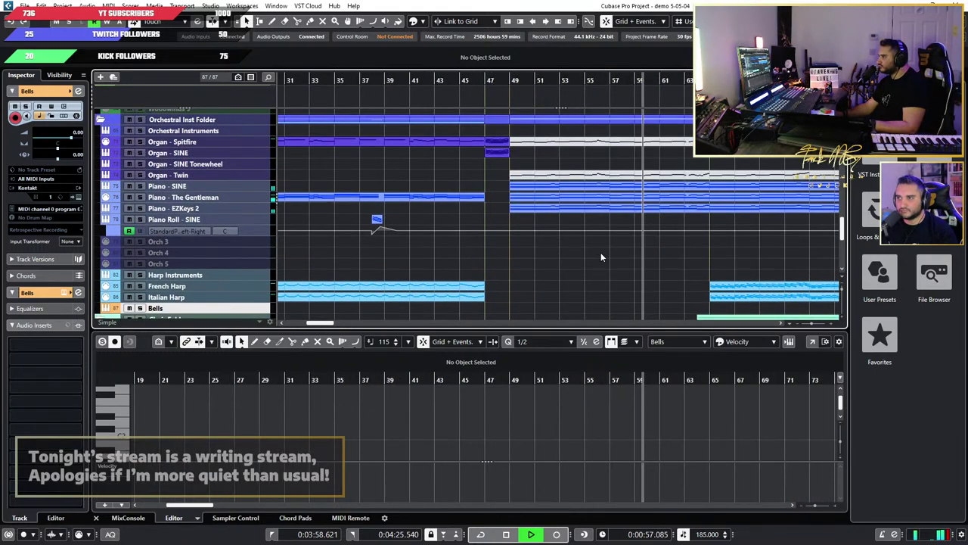
scroll(602, 254, down, 2)
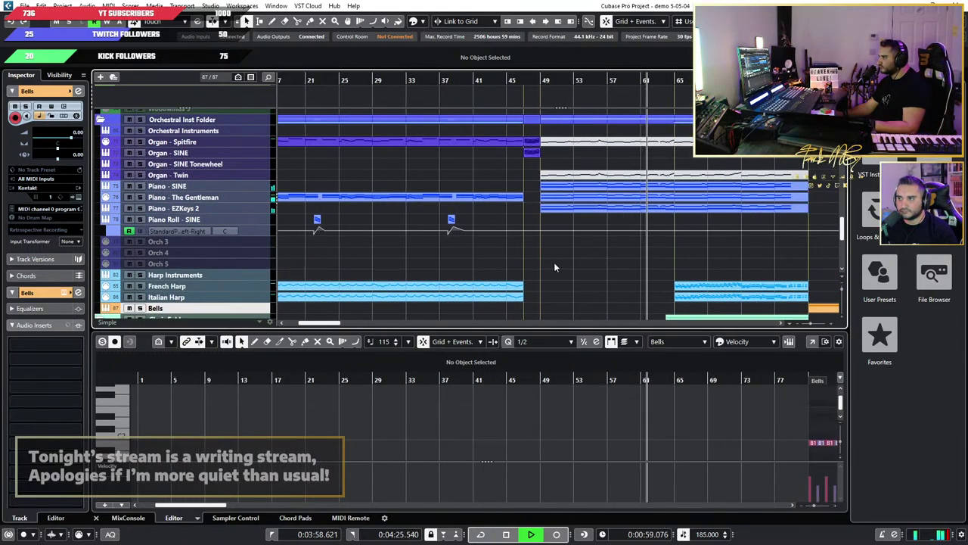
scroll(554, 264, right, 3)
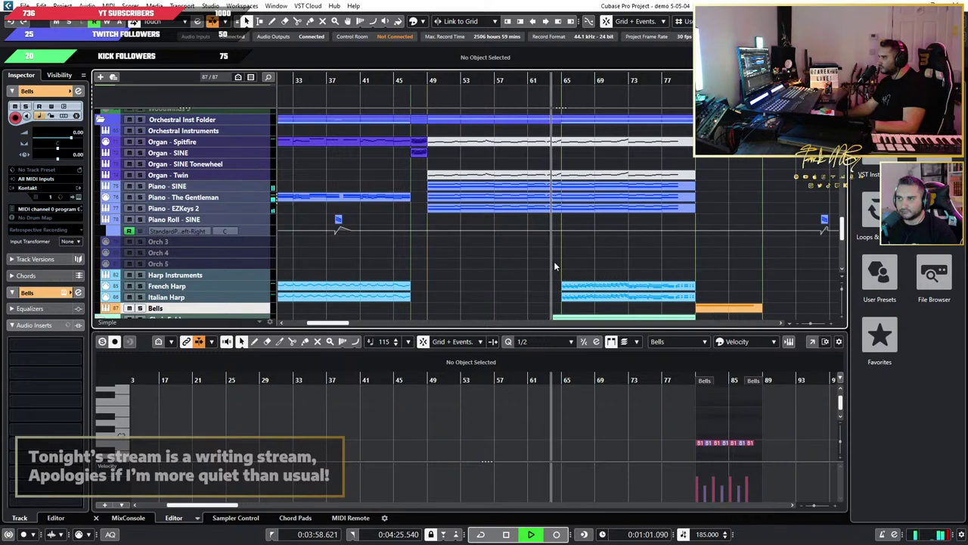
scroll(554, 265, right, 1)
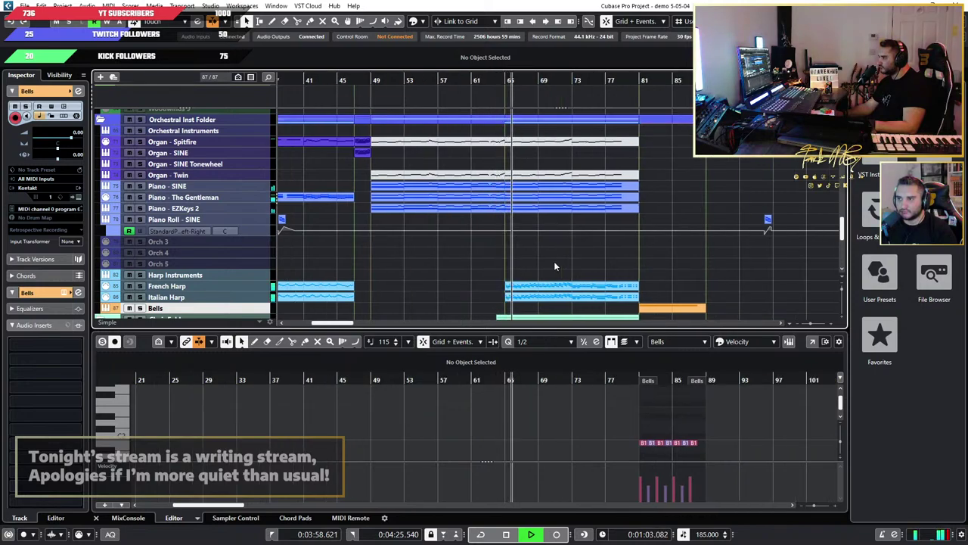
scroll(549, 260, up, 1)
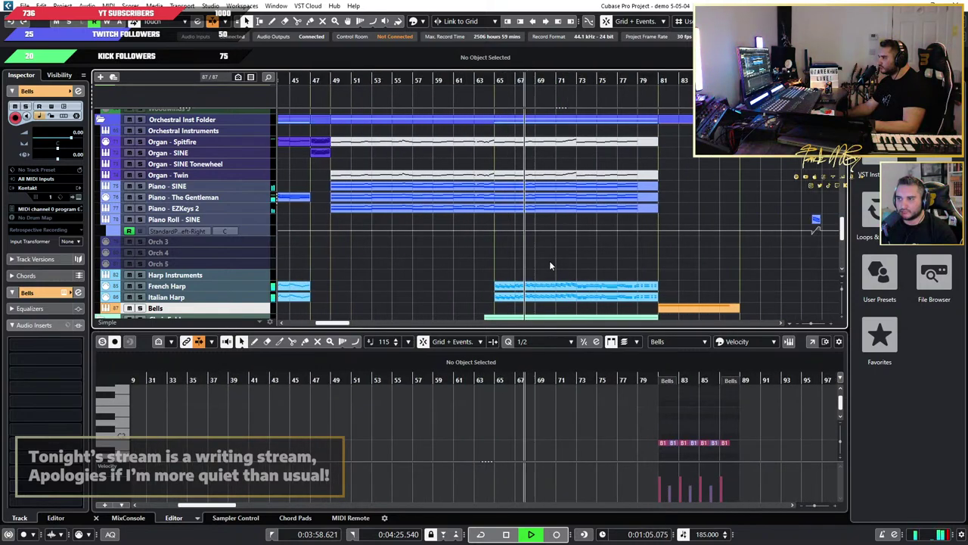
Step: Examine the choir, string and brass parts leading up to bar 81 during playback, and stop around bar 76
scroll(550, 262, right, 2)
scroll(550, 262, down, 3)
scroll(509, 264, up, 2)
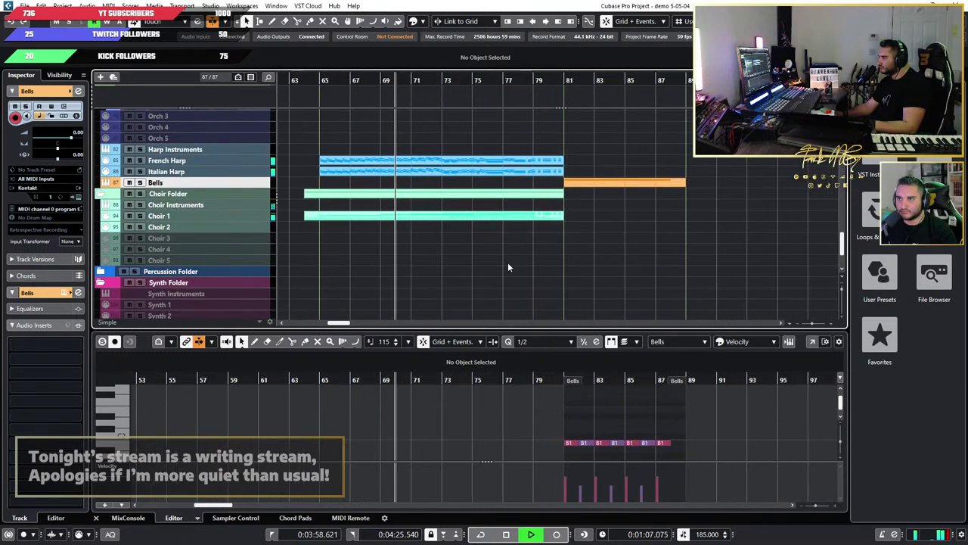
scroll(508, 262, up, 5)
scroll(484, 261, down, 3)
scroll(463, 259, up, 6)
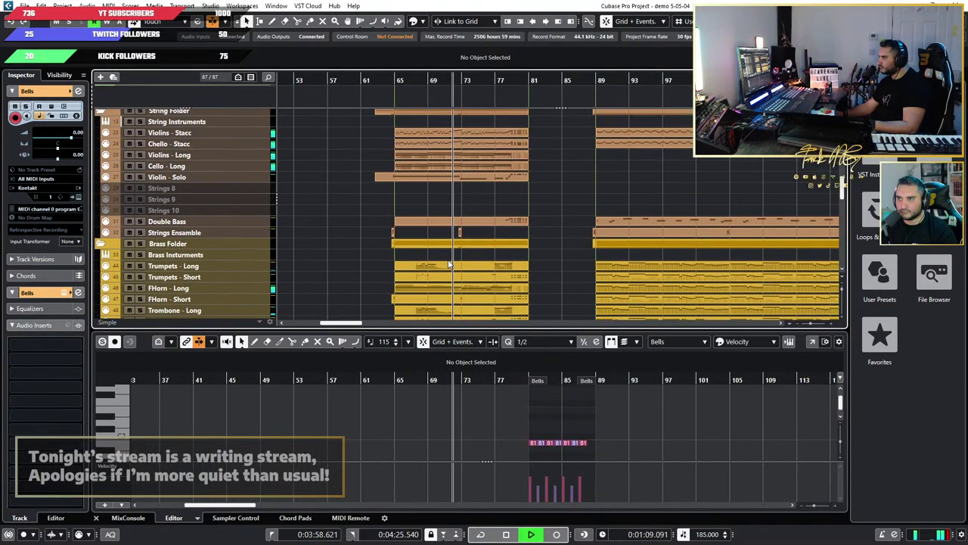
scroll(448, 264, down, 2)
scroll(449, 264, up, 2)
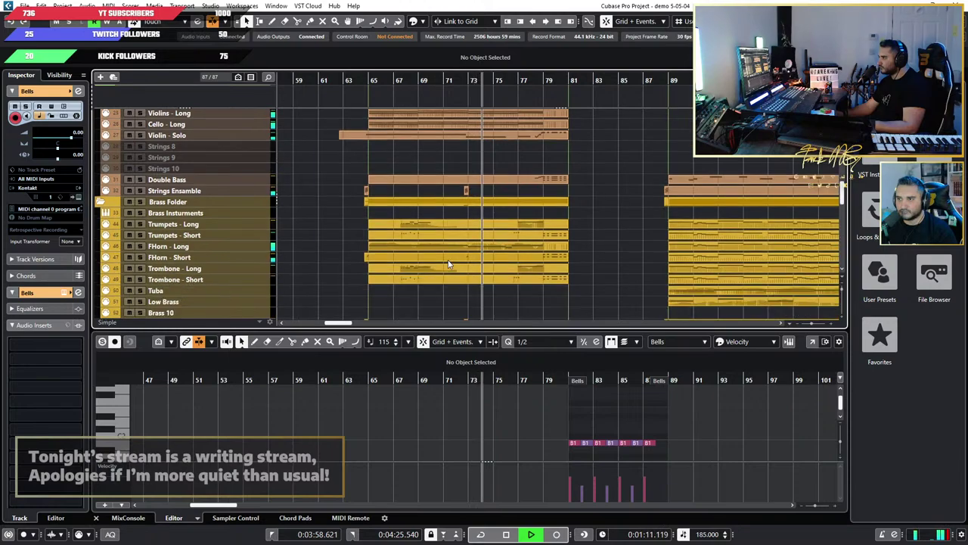
key(space)
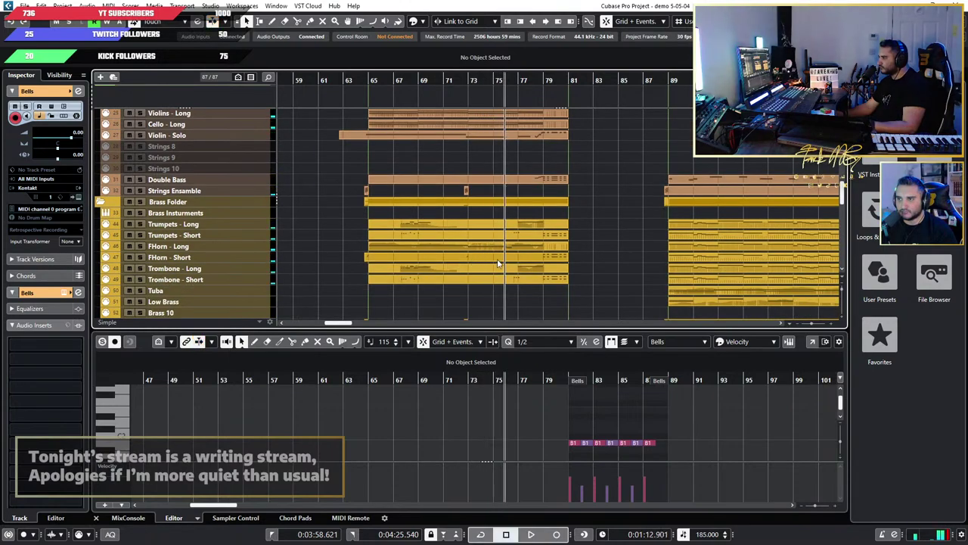
scroll(497, 263, up, 2)
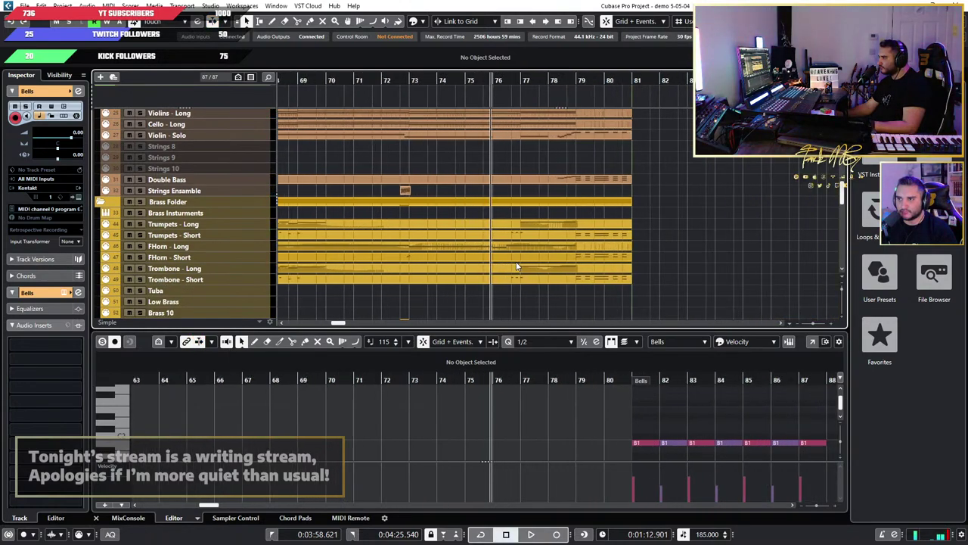
Step: Play the arrangement from about bar 76 and stop playback at bar 81
key(space)
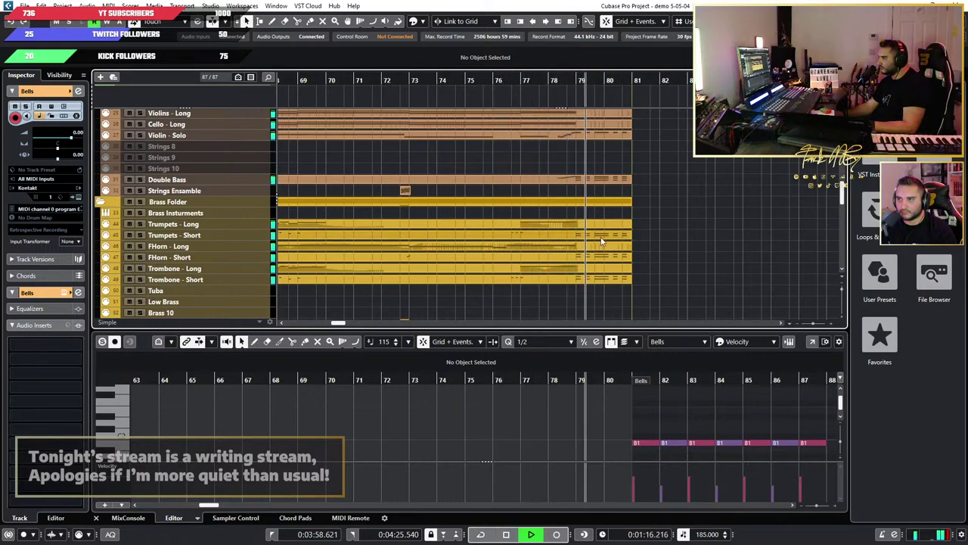
scroll(602, 239, down, 1)
key(space)
scroll(639, 253, up, 2)
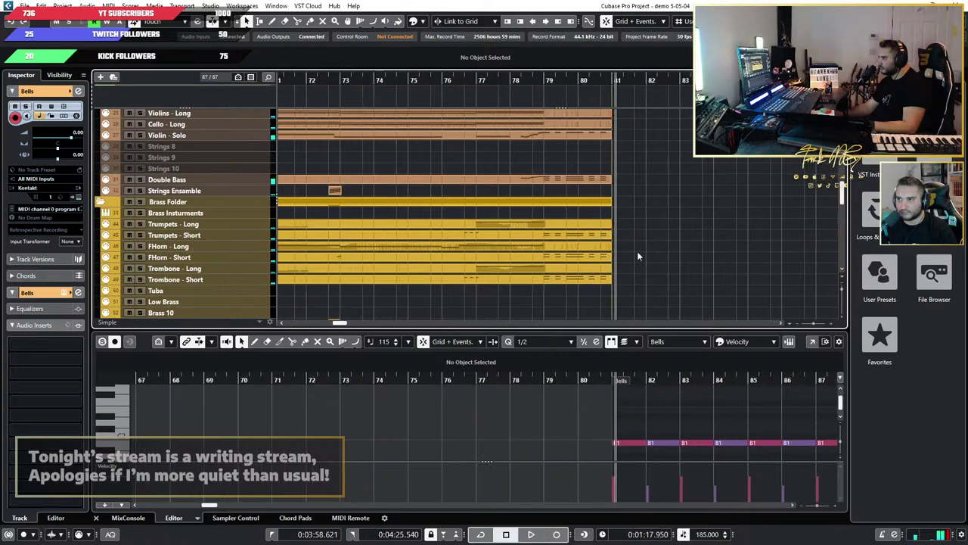
Step: Solo the FHorn - Long and FHorn - Short tracks and play bars 79 to 81
scroll(638, 256, up, 1)
click(140, 247)
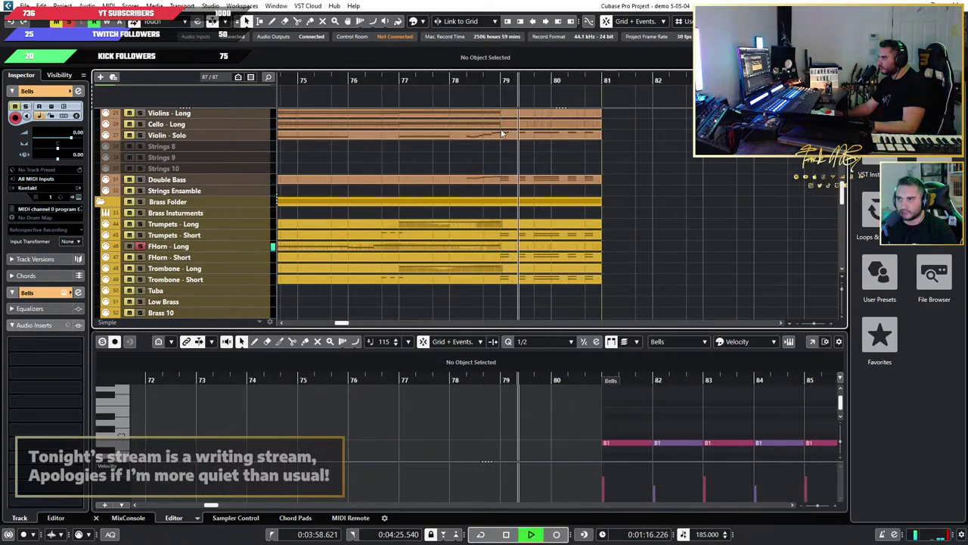
key(space)
key(space)
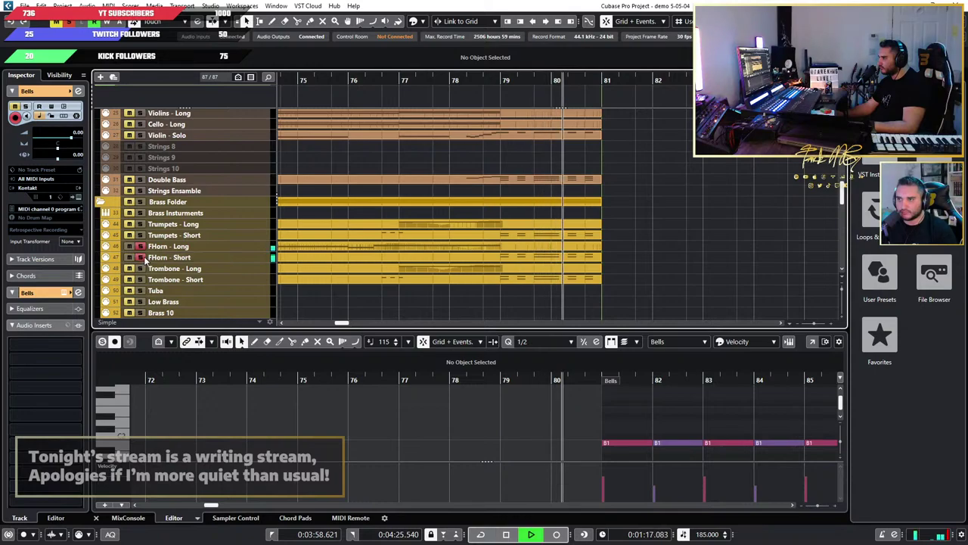
Step: Raise the velocities of the FHorn - Short notes in bars 79 and 80 to the maximum
click(584, 259)
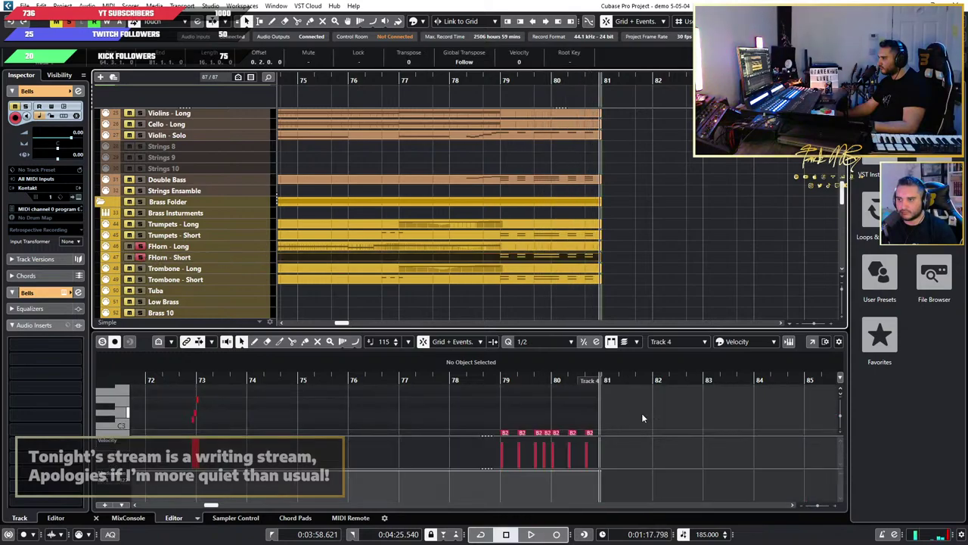
drag(670, 415, 506, 392)
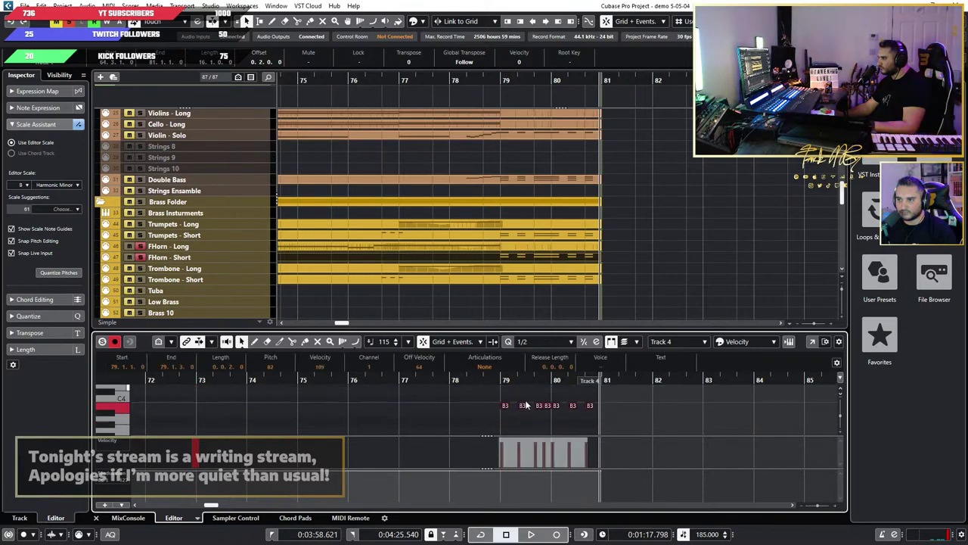
scroll(527, 402, down, 5)
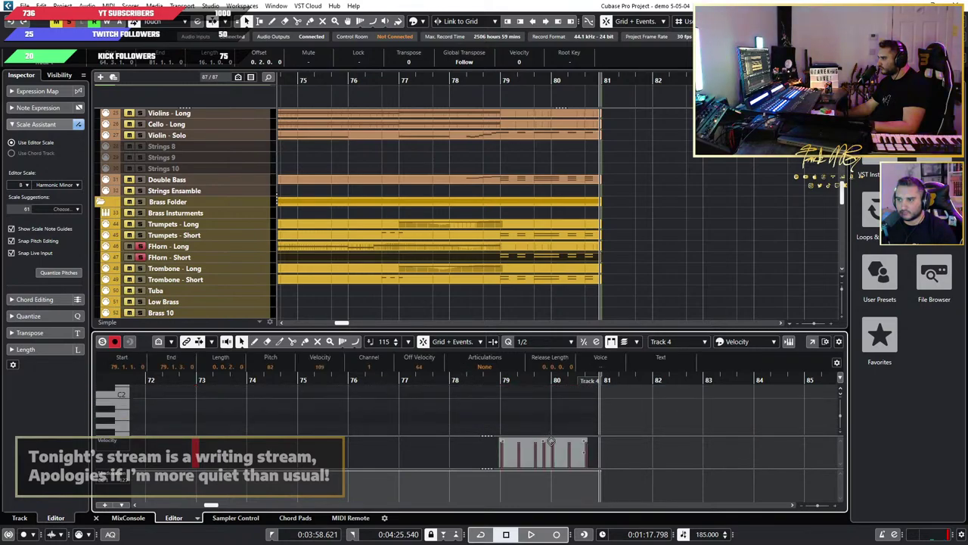
Step: Set the velocity of the Trumpets - Short notes in bars 79 and 80 to 127
click(545, 251)
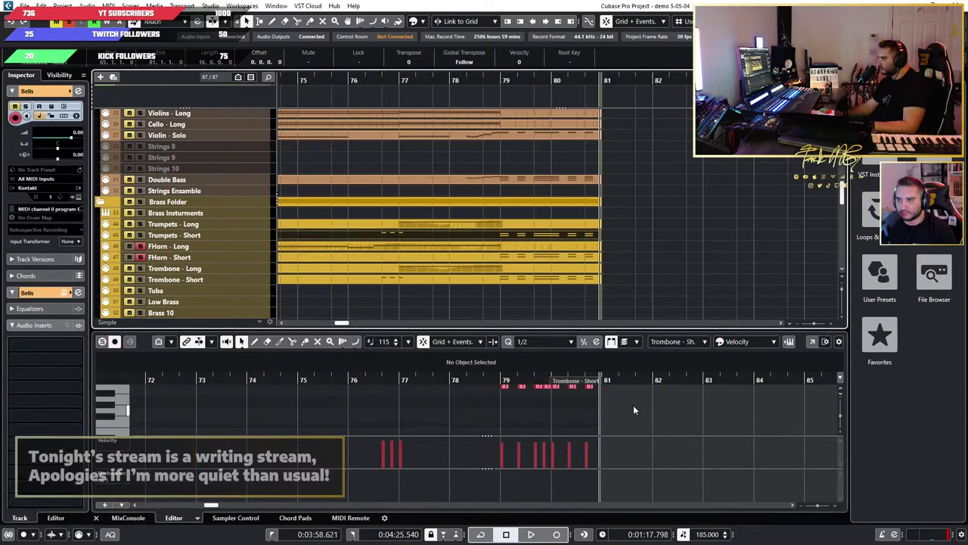
drag(674, 435, 511, 371)
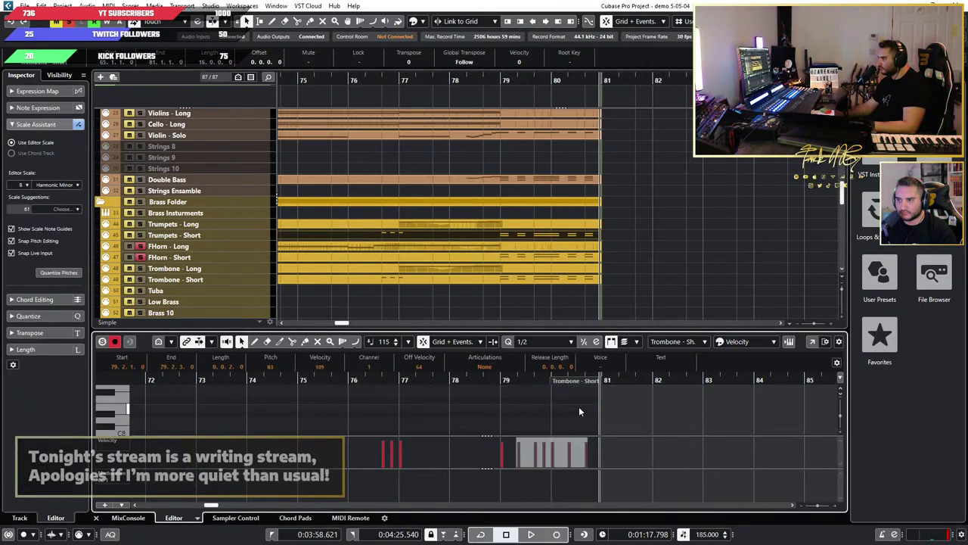
drag(661, 396, 496, 457)
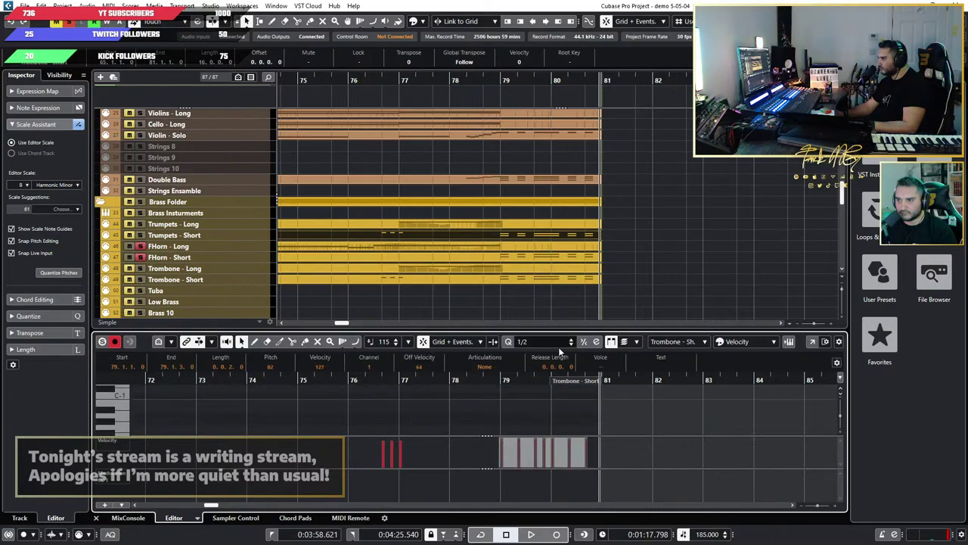
scroll(564, 411, up, 12)
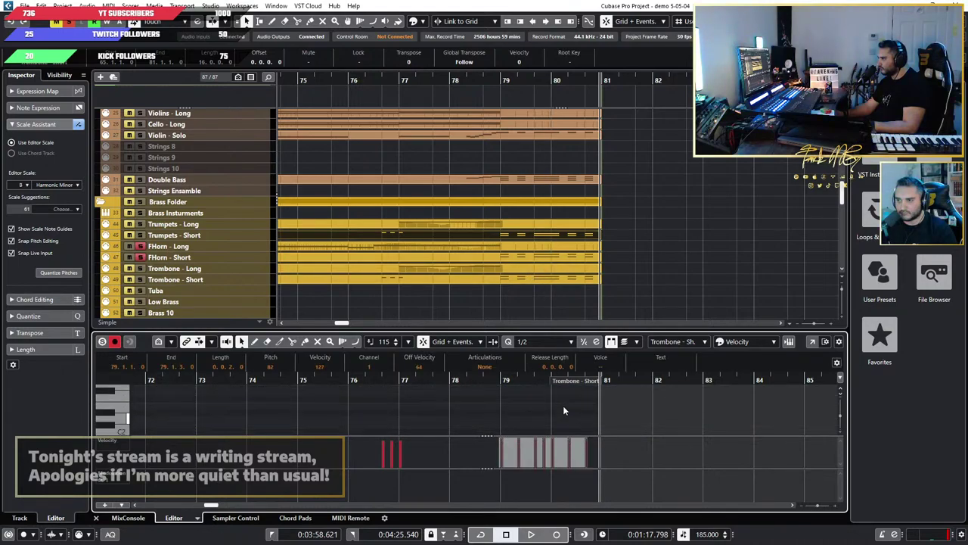
scroll(563, 405, down, 3)
Step: Set the velocity of the Trombone - Short notes in bars 79 and 80 to 127
click(540, 277)
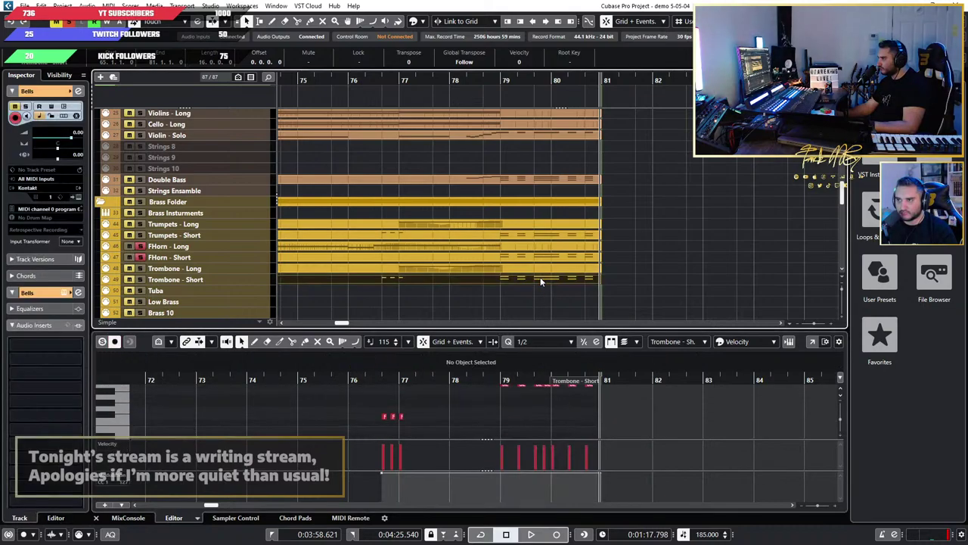
scroll(647, 428, down, 5)
drag(673, 422, 476, 369)
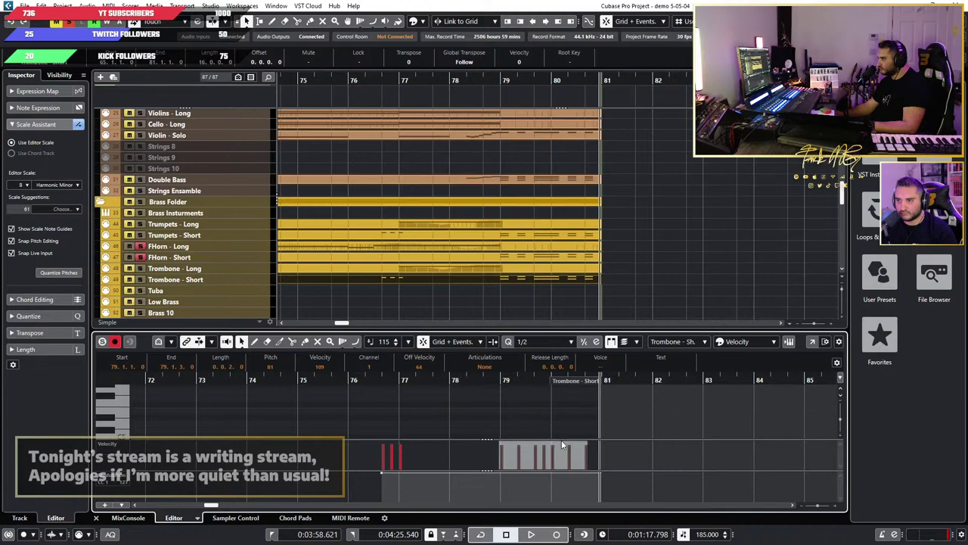
Step: Play the soloed French horns from bar 79 and stop at bar 81
click(497, 79)
key(space)
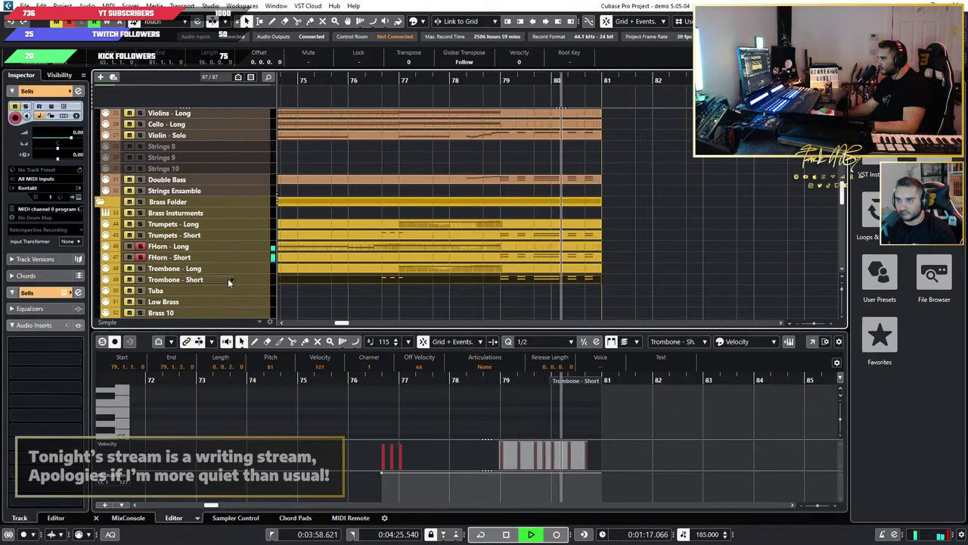
key(space)
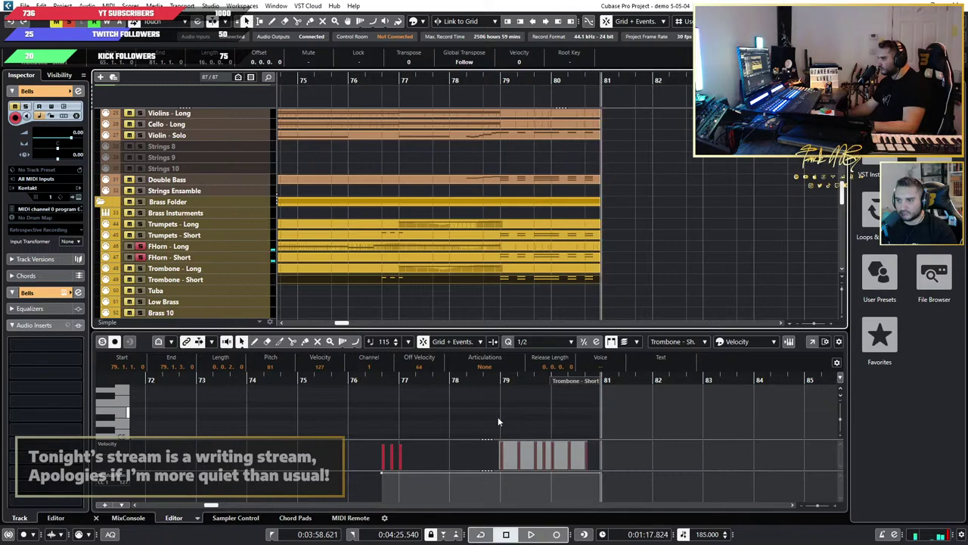
Step: Open the FHorn - Short part in an enlarged lower editor and show all its used controller lanes
click(518, 260)
scroll(340, 453, down, 5)
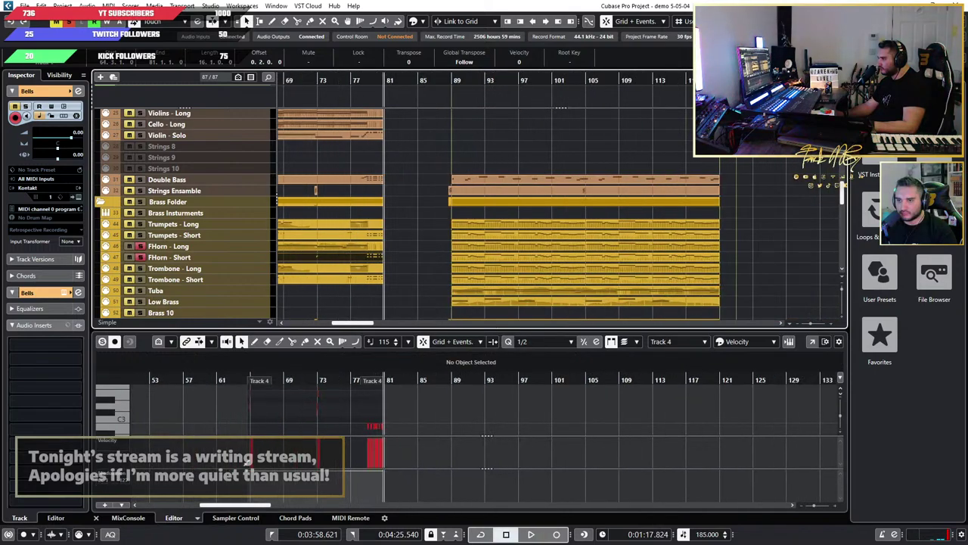
click(107, 505)
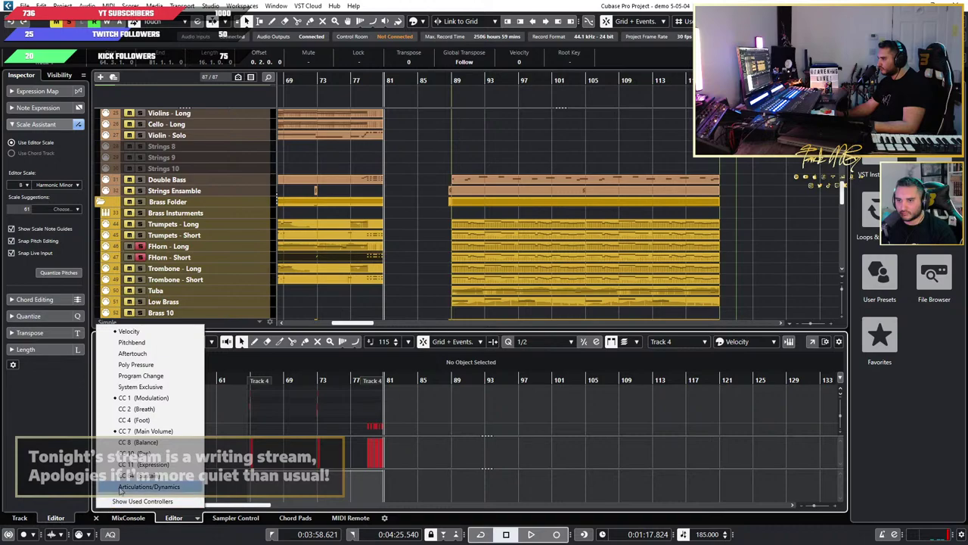
click(161, 433)
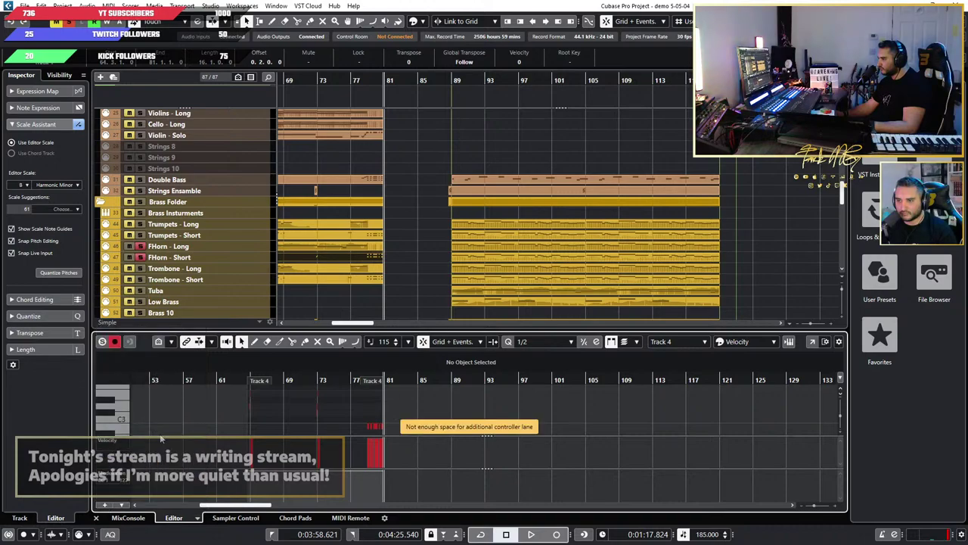
drag(462, 331, 469, 163)
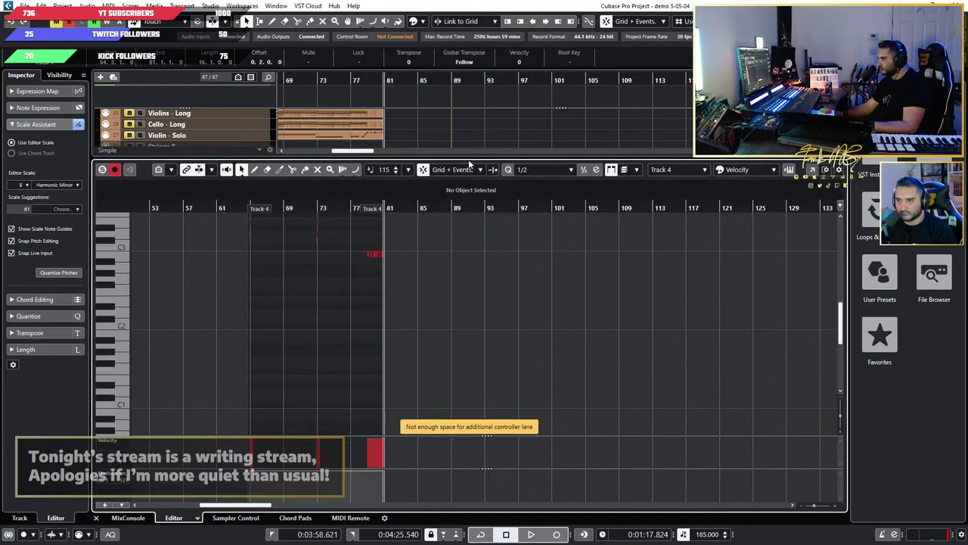
click(121, 506)
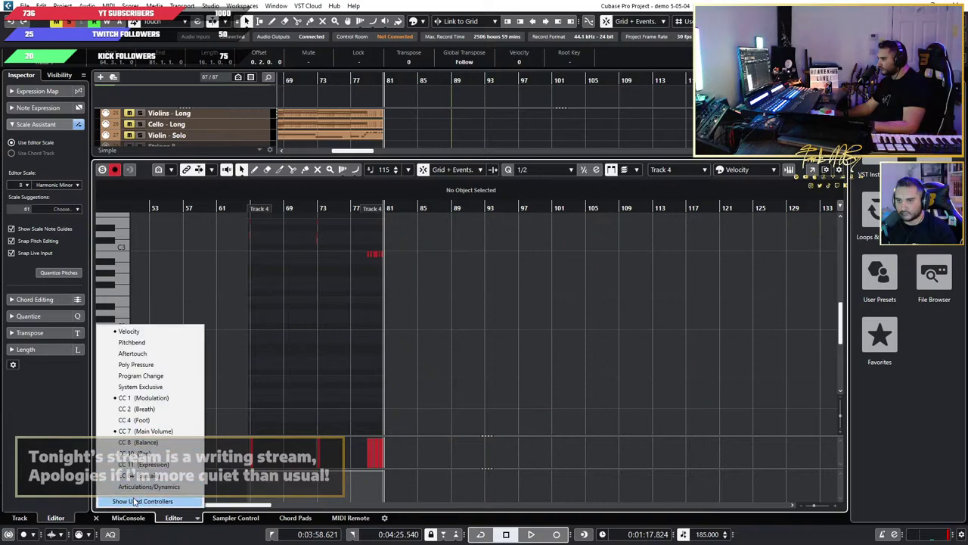
click(143, 501)
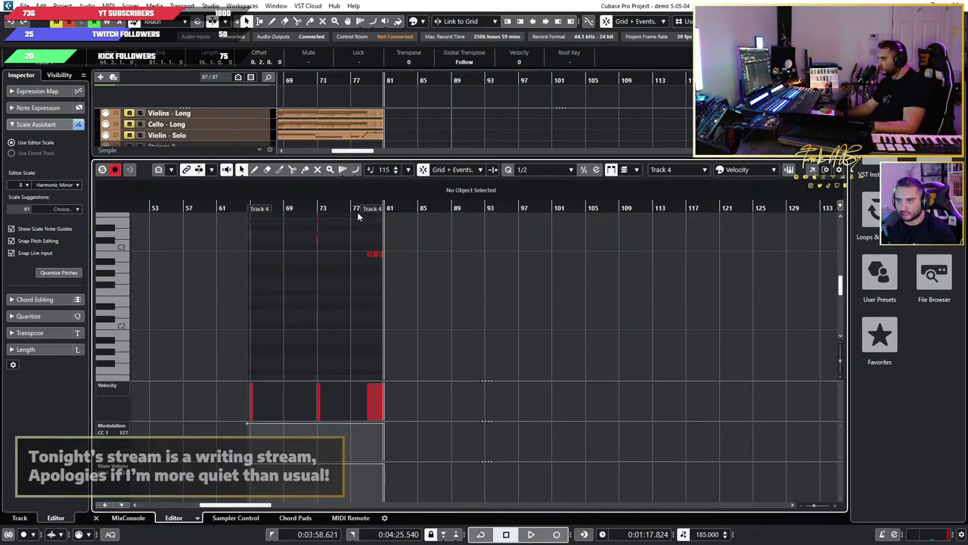
Step: Play the soloed French horns from about bar 77 and shrink the lower editor to bring the brass tracks back into view
click(358, 216)
key(space)
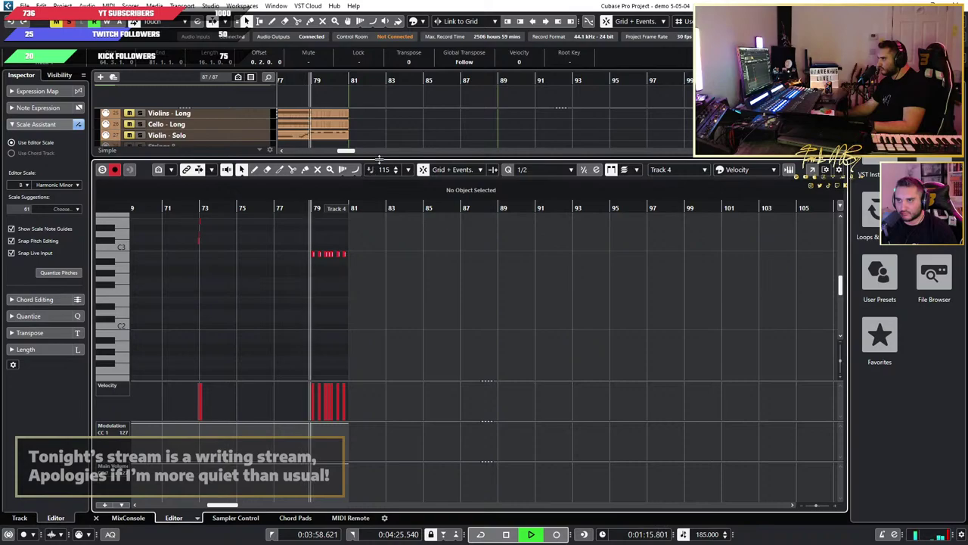
drag(379, 160, 365, 304)
scroll(363, 255, down, 3)
scroll(363, 255, left, 2)
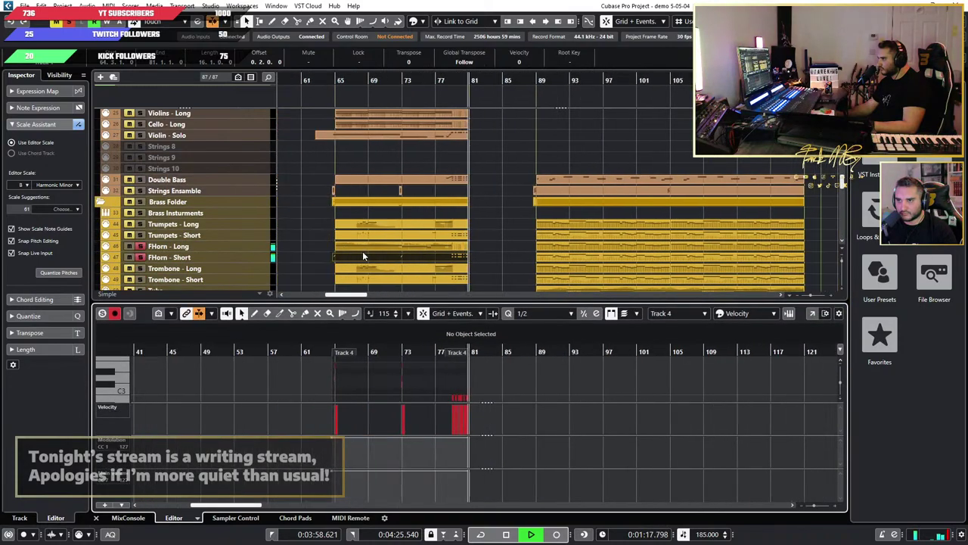
Step: Extend the brass parts from Trumpets - Short through Trombone - Short so they end at bar 89
click(424, 236)
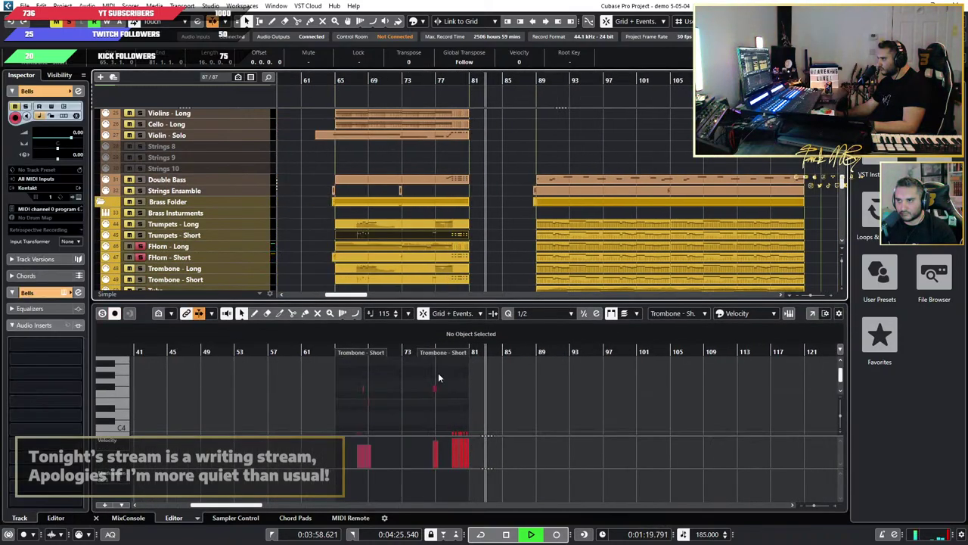
scroll(438, 373, up, 2)
drag(530, 235, 641, 274)
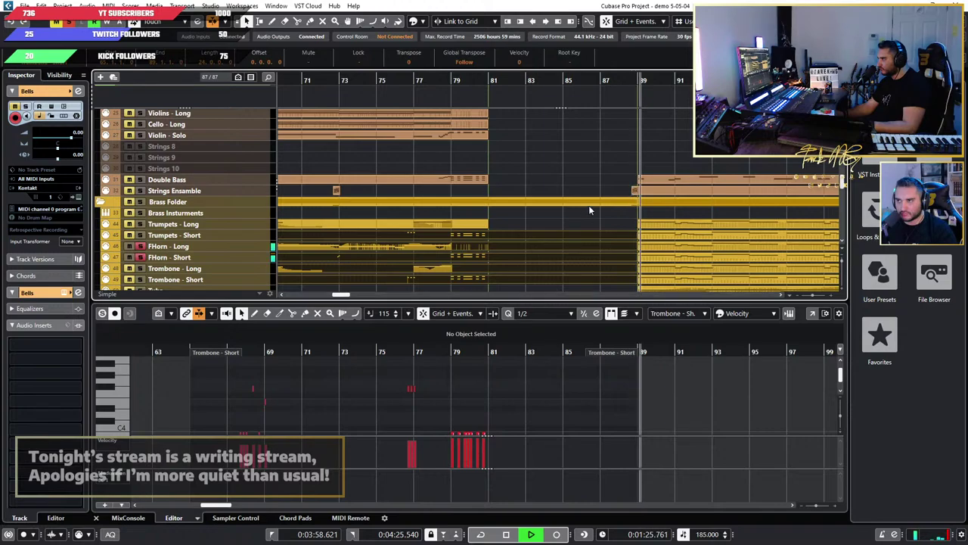
Step: Examine the brass parts before bar 81 and from bar 89 on, along with the earlier brass section, during playback
scroll(603, 223, down, 3)
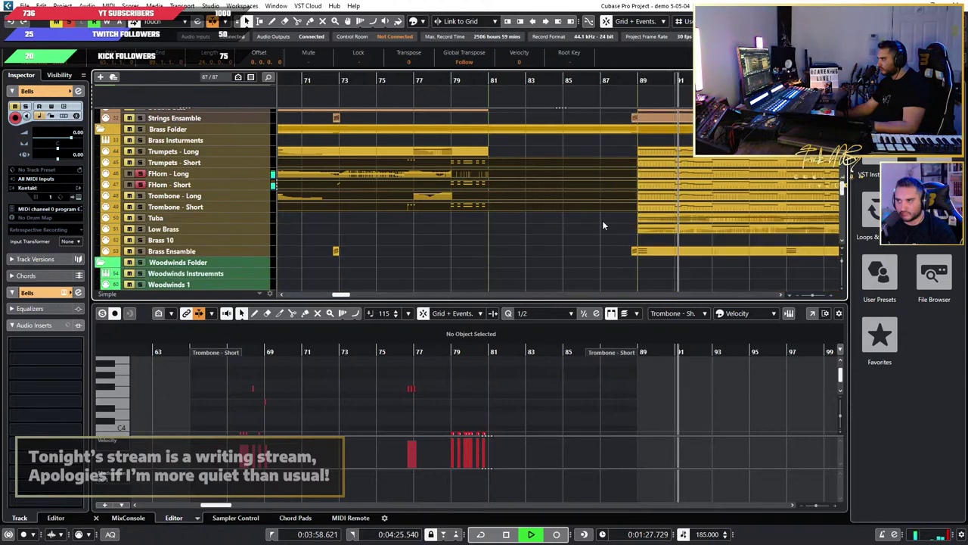
scroll(603, 220, down, 2)
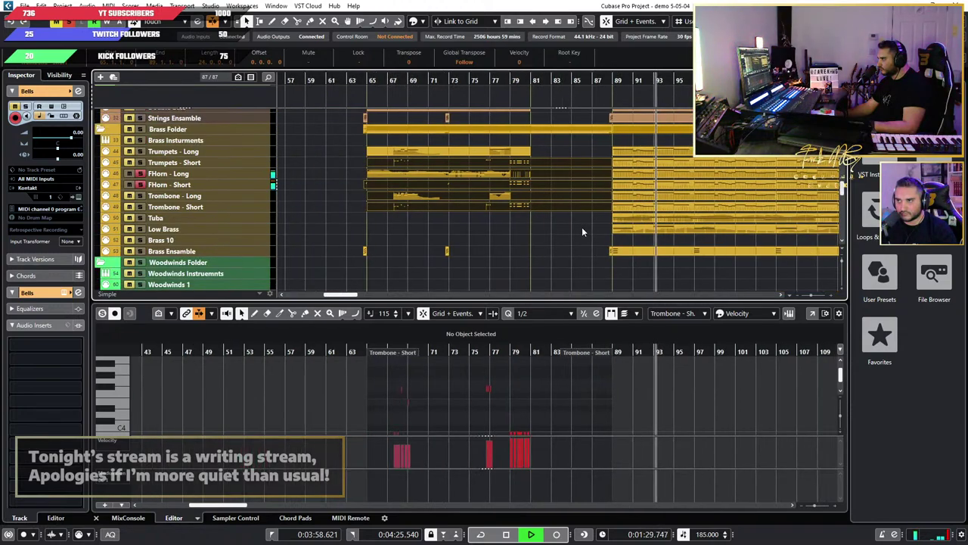
scroll(555, 225, up, 2)
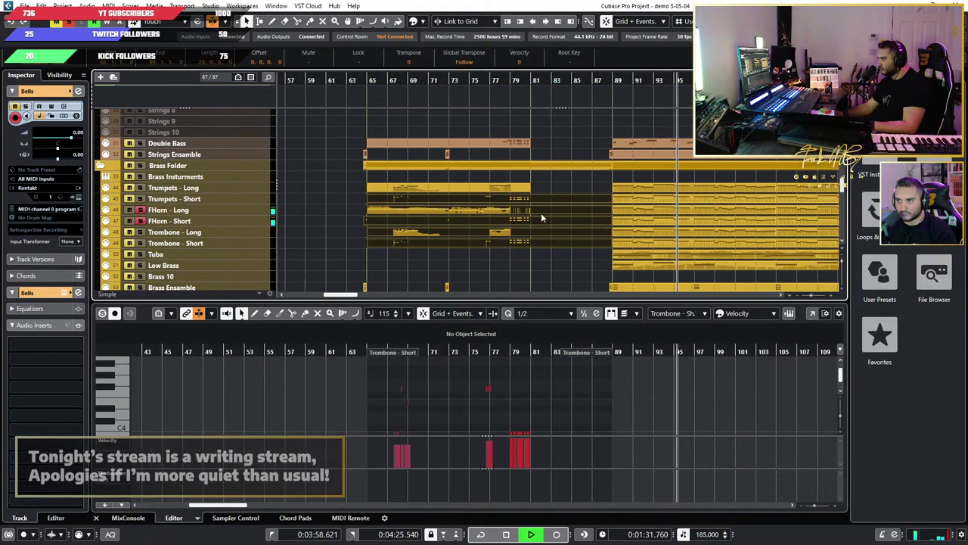
scroll(450, 177, up, 1)
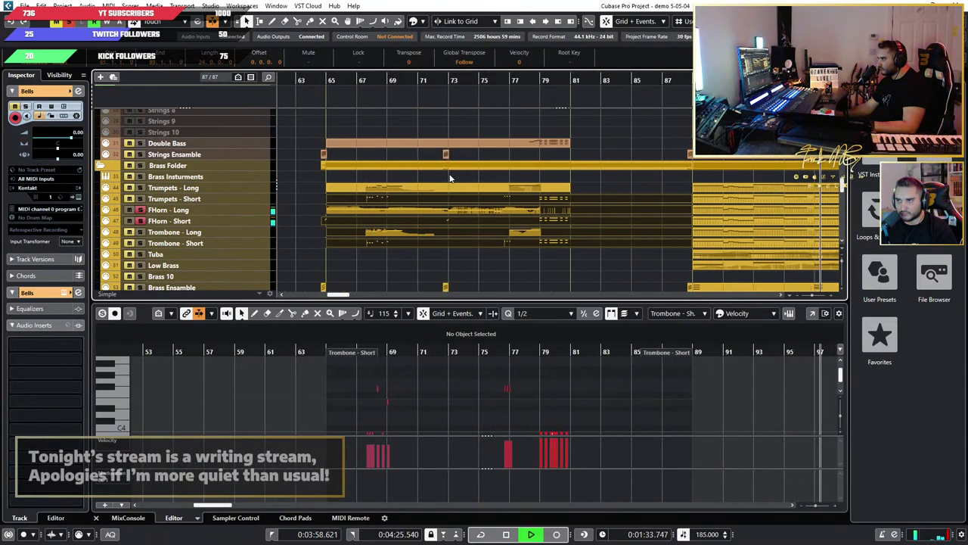
scroll(449, 178, down, 2)
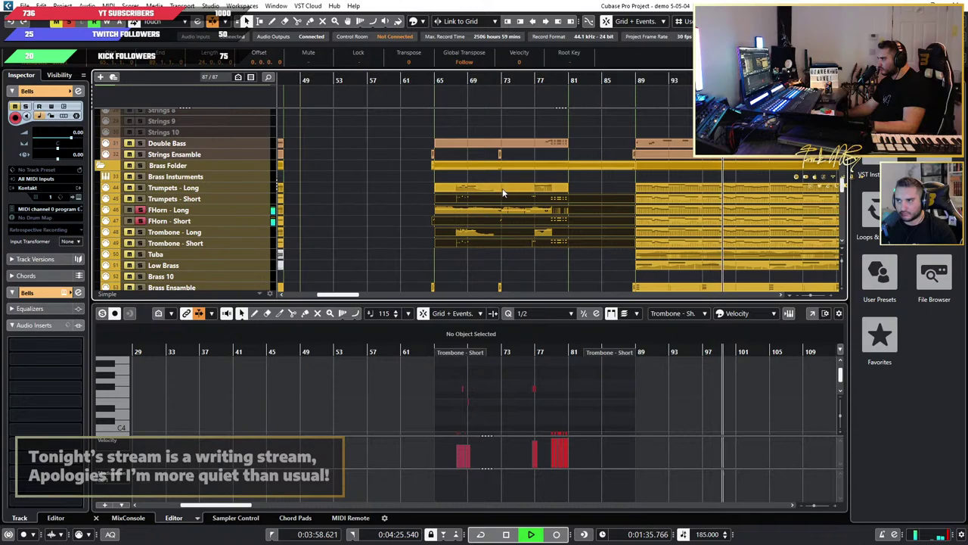
scroll(538, 193, up, 1)
scroll(538, 192, right, 1)
scroll(538, 192, up, 1)
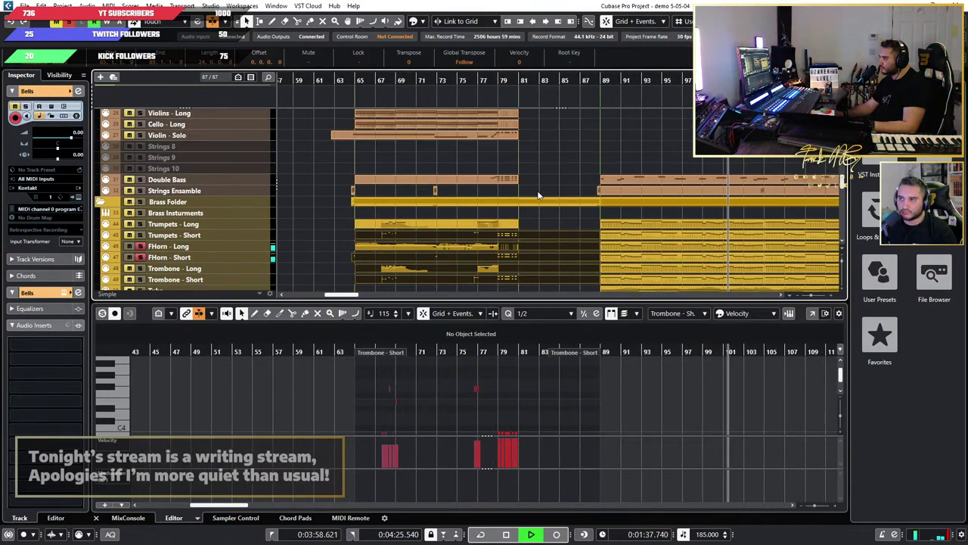
scroll(538, 192, down, 2)
scroll(538, 194, down, 1)
scroll(538, 194, left, 2)
scroll(631, 197, right, 1)
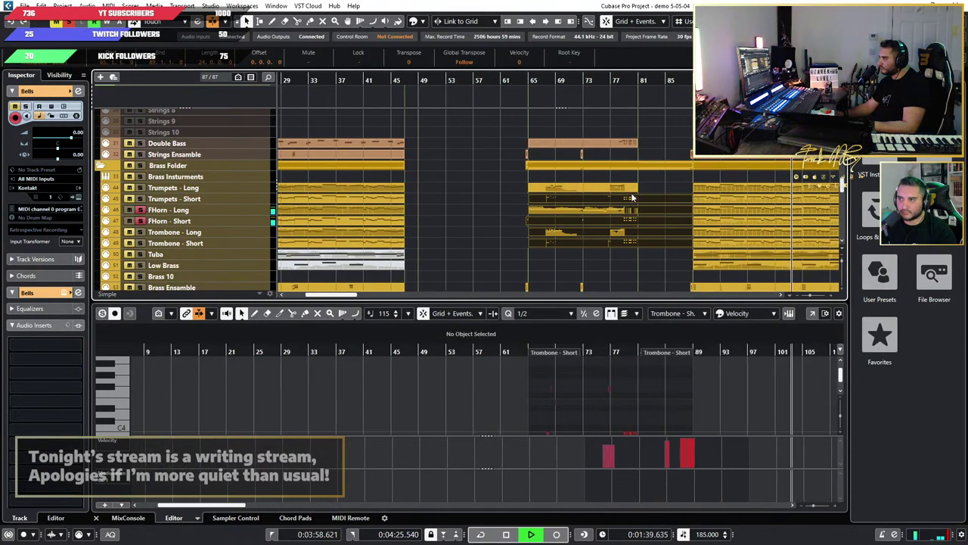
Step: Unsolo both French horn tracks and play the full arrangement from about bar 79 into the Pre-Chorus
scroll(629, 205, up, 1)
scroll(620, 81, up, 2)
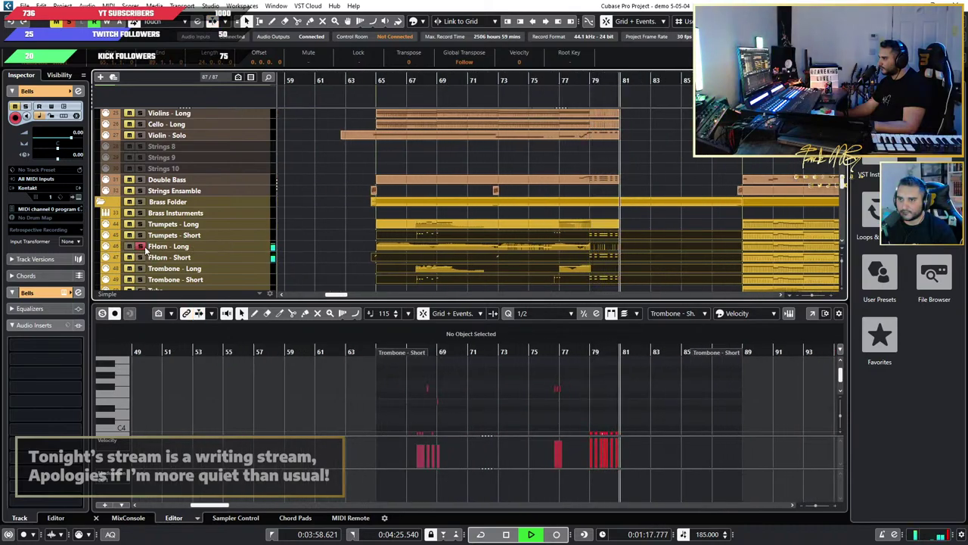
scroll(569, 82, up, 1)
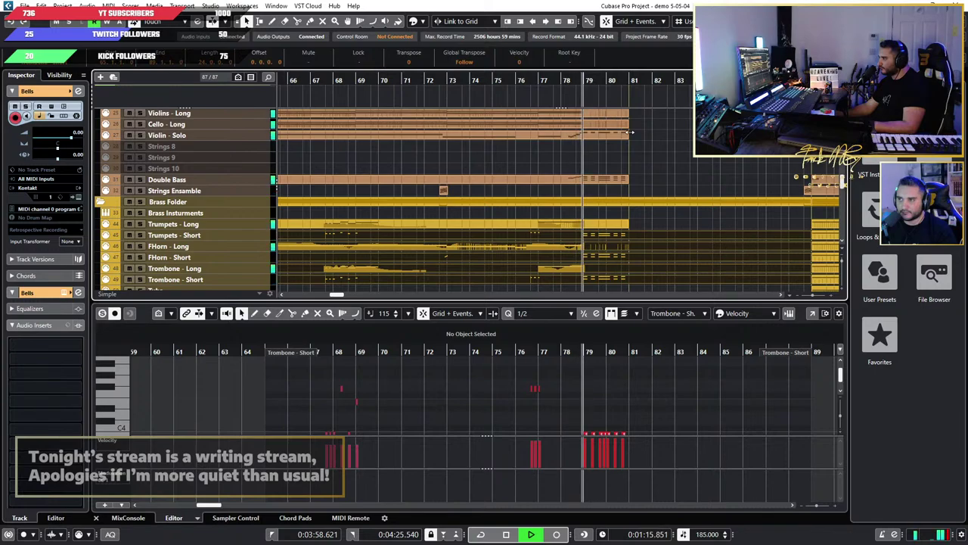
scroll(660, 169, down, 2)
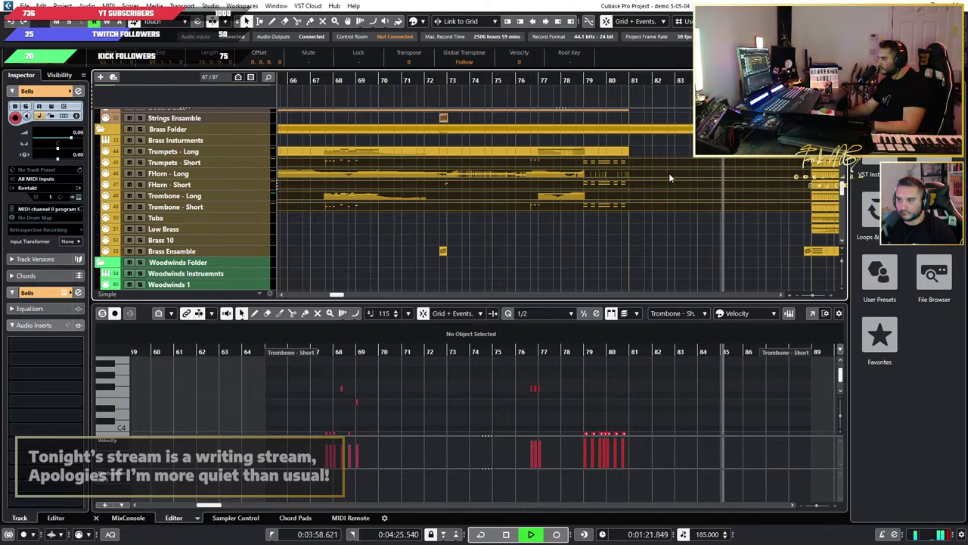
Step: Examine the strings and brass parts around the gap between bars 81 and 89 and in the section from bar 15 during playback
scroll(709, 184, up, 2)
scroll(710, 184, down, 3)
scroll(710, 184, up, 2)
scroll(710, 184, right, 1)
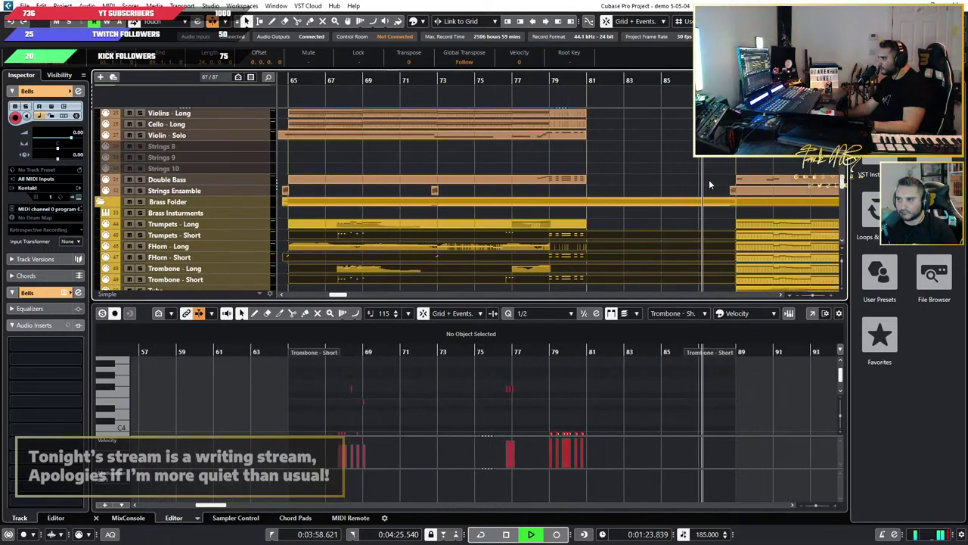
scroll(710, 184, down, 1)
scroll(710, 183, down, 1)
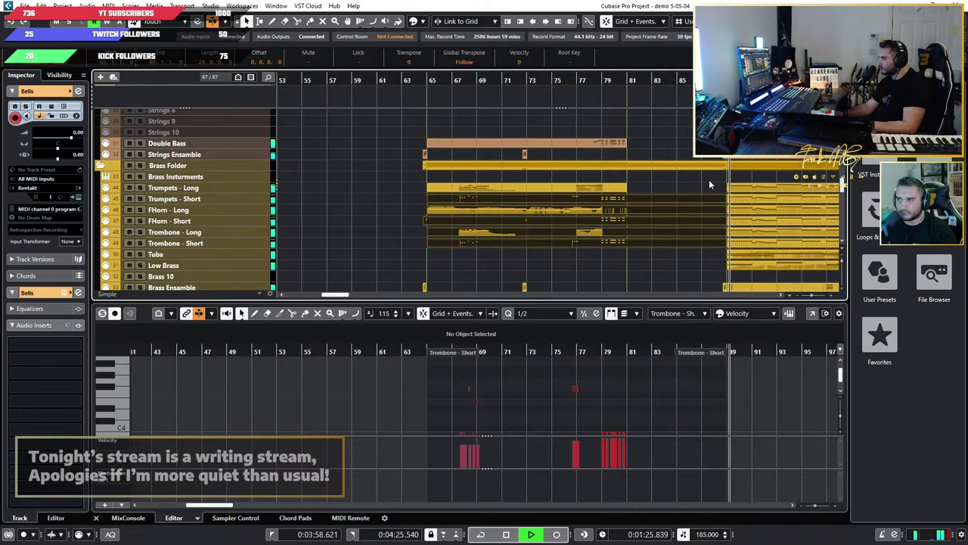
scroll(513, 147, left, 1)
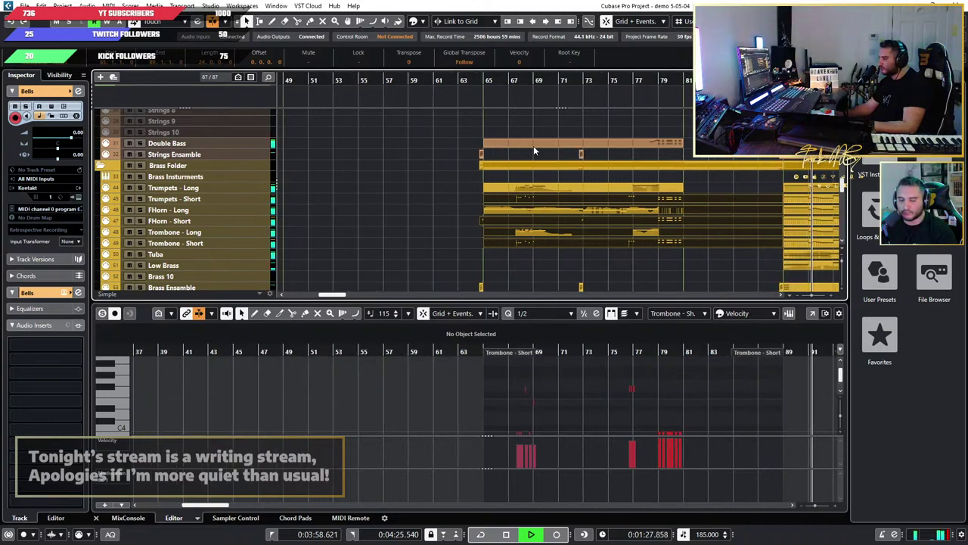
scroll(556, 150, down, 3)
scroll(605, 177, right, 3)
scroll(490, 182, down, 2)
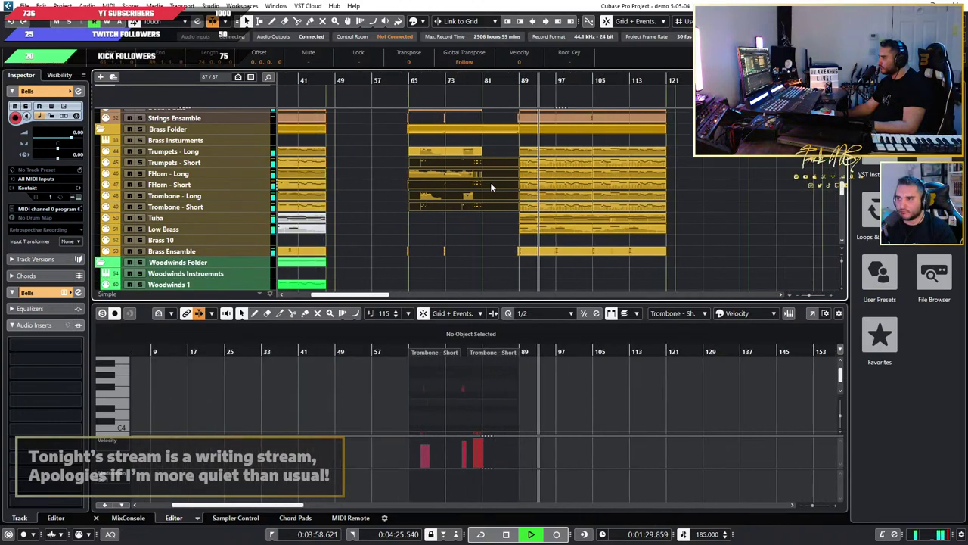
scroll(490, 182, left, 3)
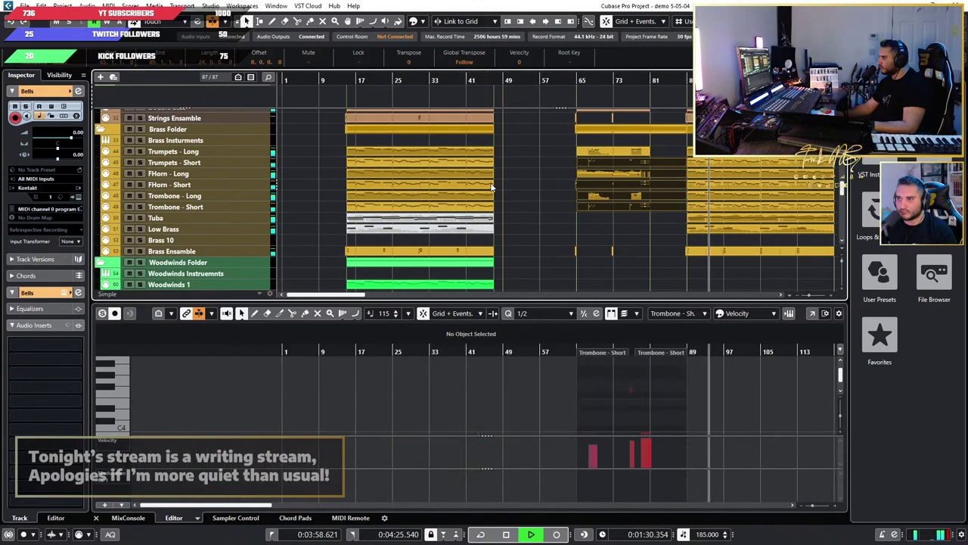
Step: Play from about bar 15, solo the Woodwinds 1 track and open its part for note viewing
click(346, 81)
scroll(382, 113, up, 3)
scroll(227, 251, down, 3)
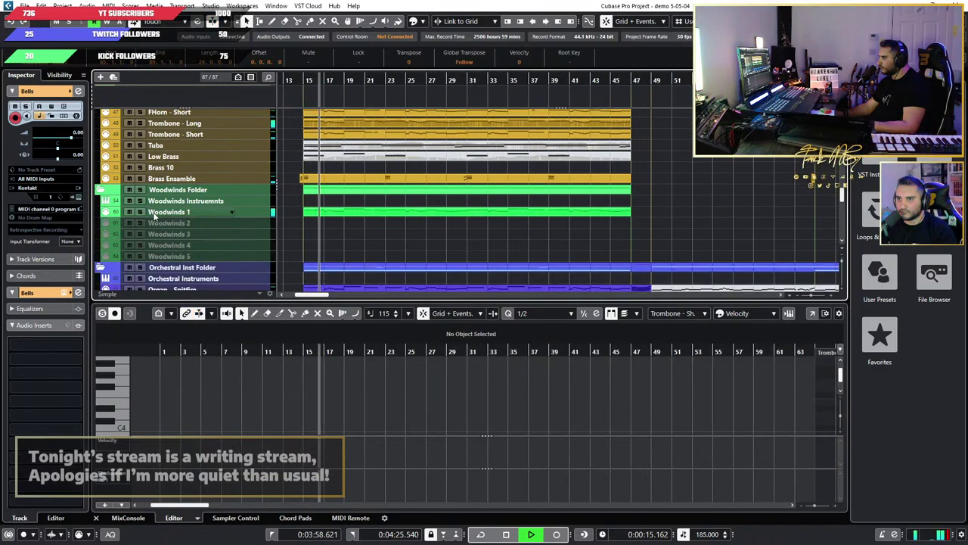
click(141, 212)
click(374, 213)
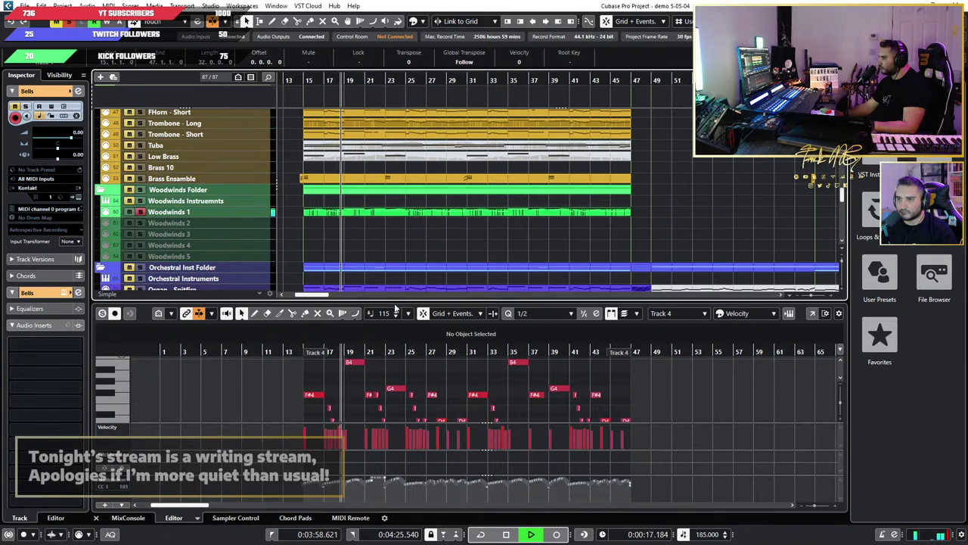
Step: Select all notes in the Woodwinds 1 part and examine its melody between bars 15 and 47 during playback
scroll(389, 259, up, 3)
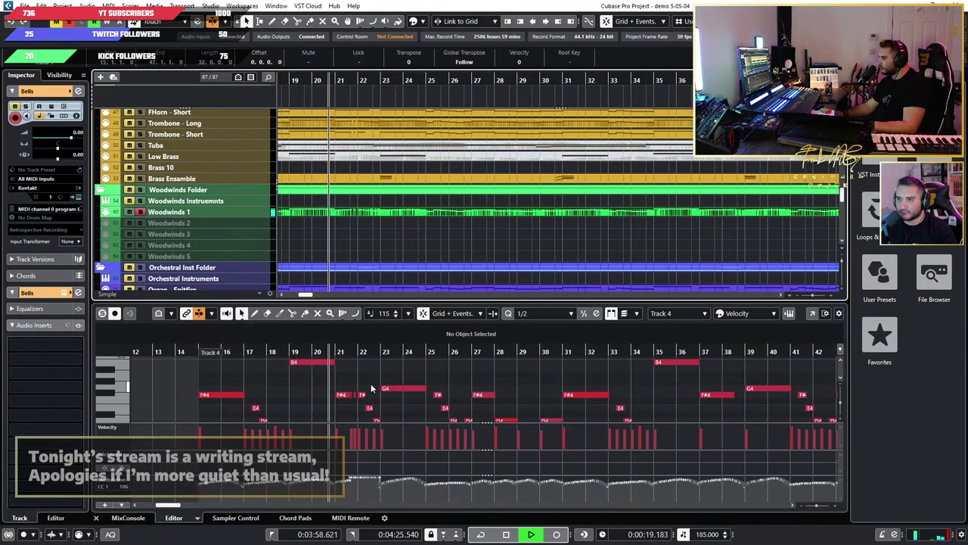
scroll(370, 383, up, 2)
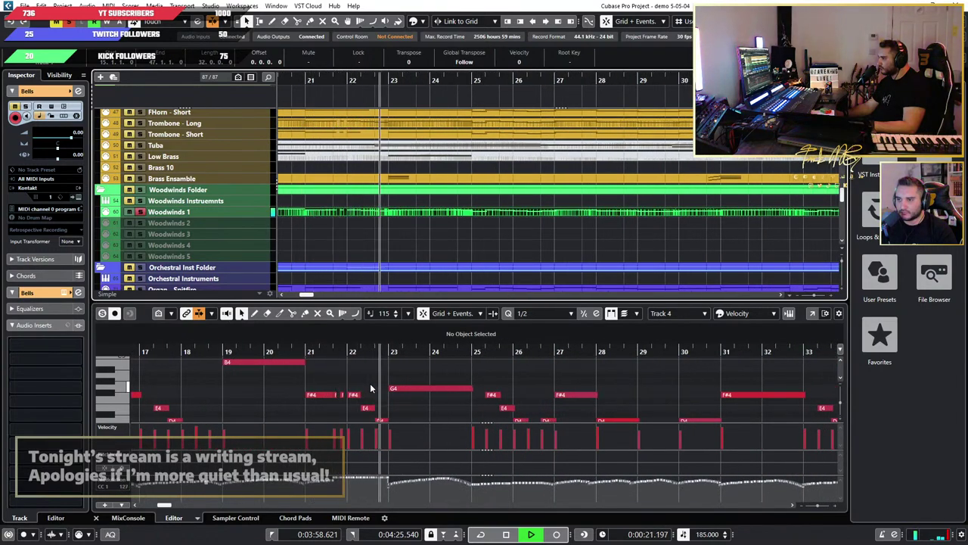
scroll(370, 386, down, 4)
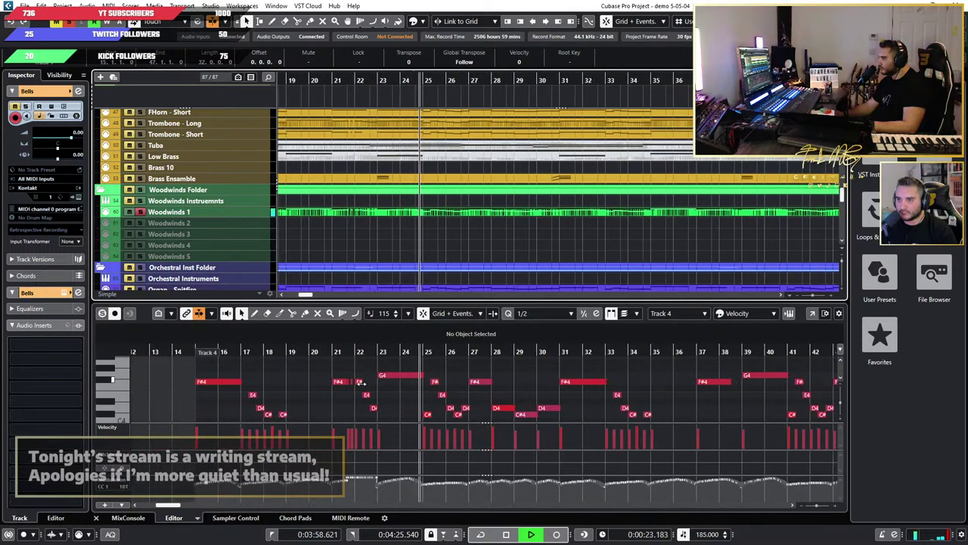
scroll(360, 382, down, 4)
scroll(484, 385, down, 3)
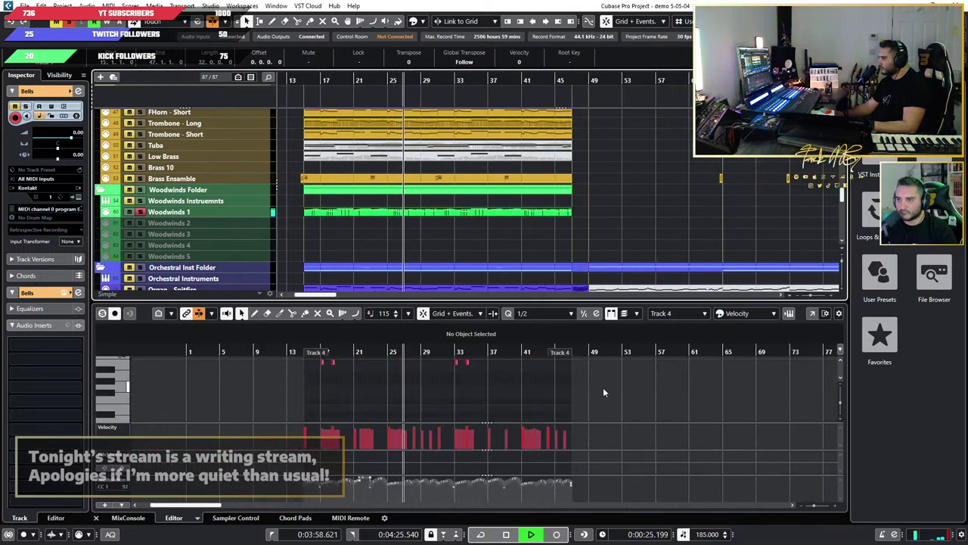
drag(641, 390, 235, 378)
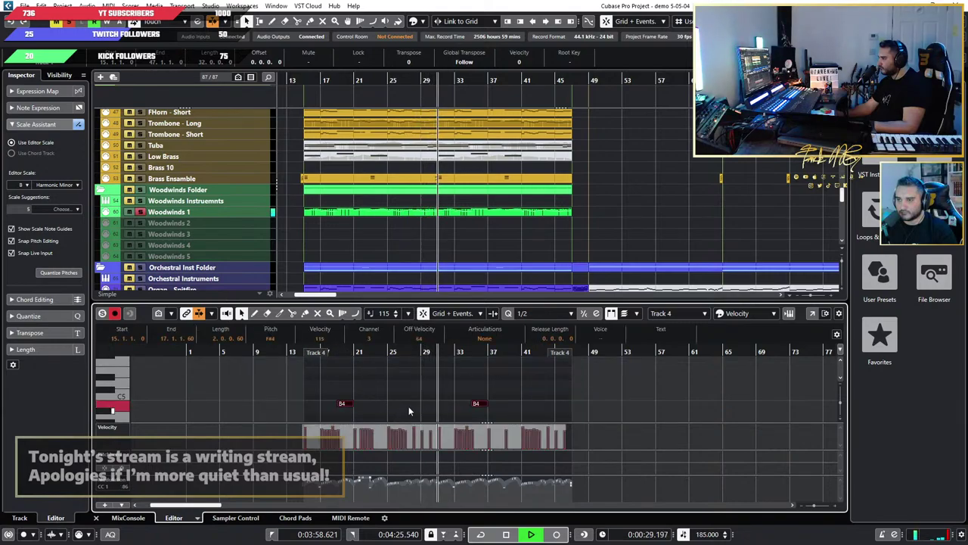
scroll(352, 368, up, 3)
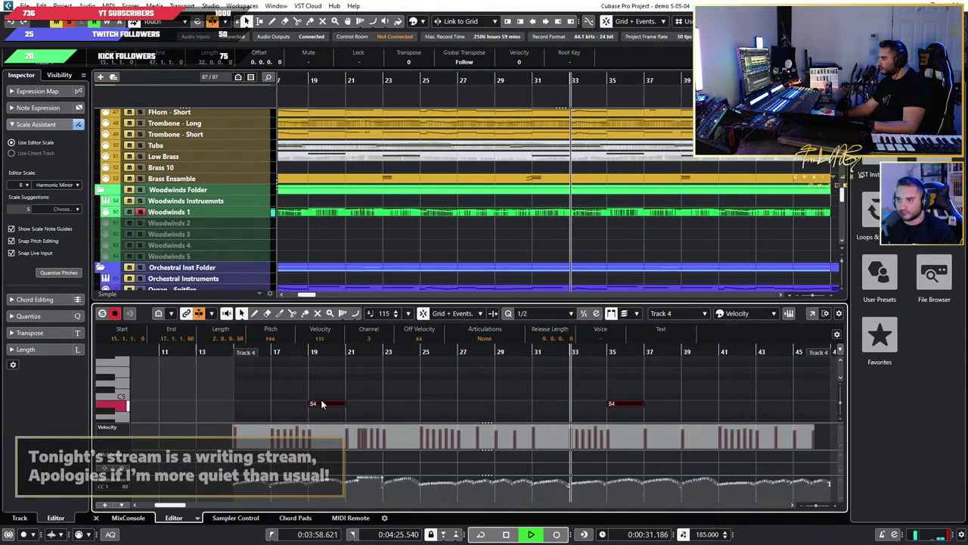
scroll(350, 392, down, 3)
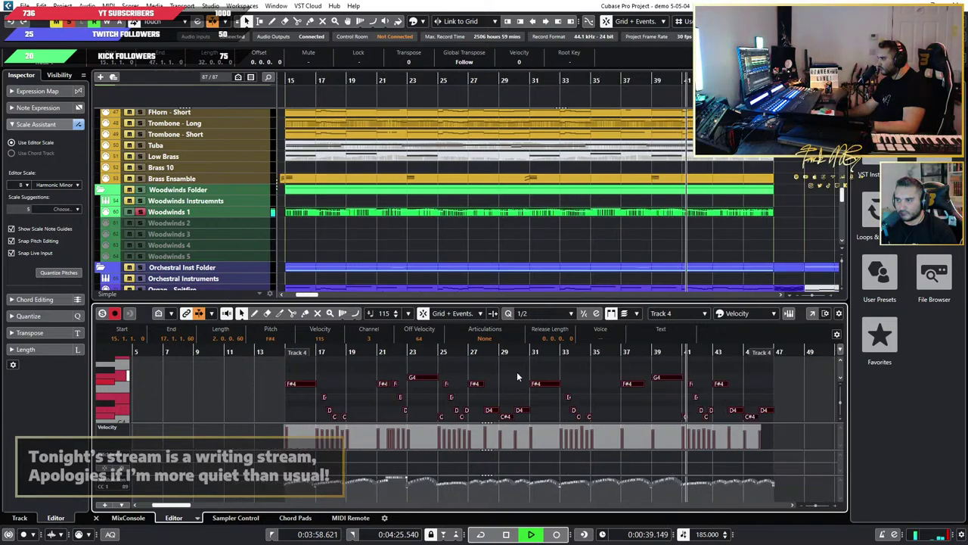
scroll(643, 383, down, 2)
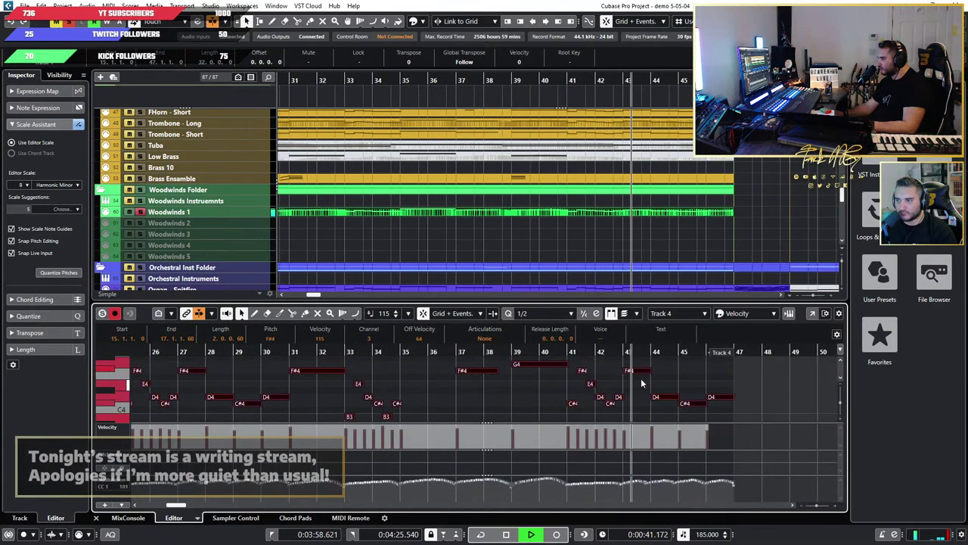
scroll(641, 382, down, 3)
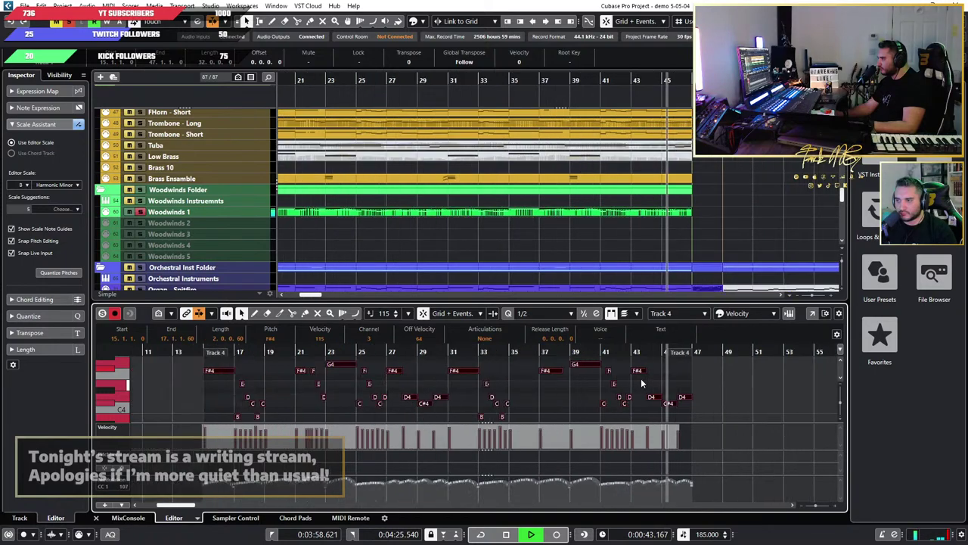
Step: Return playback to about bar 16 and play with Organ - Spitfire and Piano - The Gentleman soloed instead of Woodwinds 1
scroll(589, 376, left, 1)
scroll(588, 373, left, 1)
click(341, 351)
scroll(411, 369, up, 2)
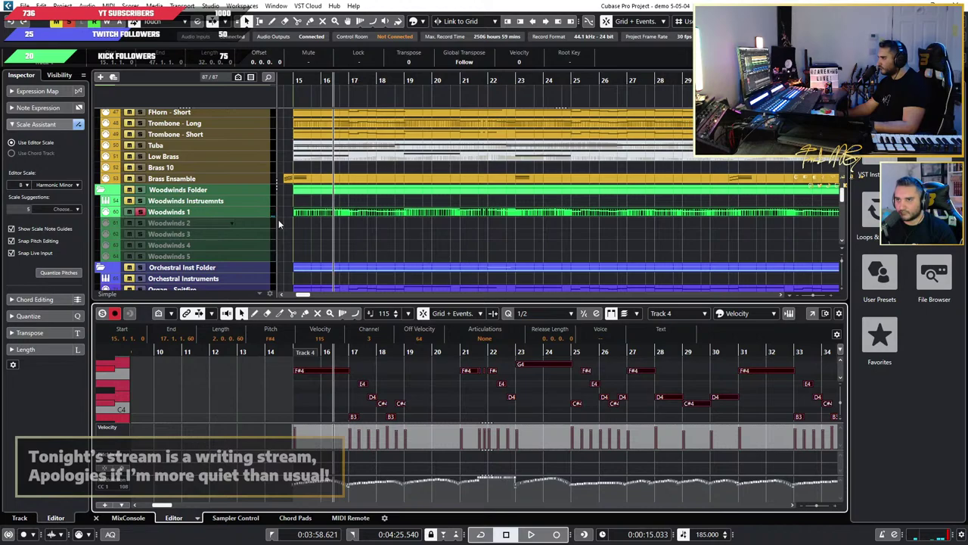
scroll(347, 221, down, 3)
scroll(347, 221, down, 3)
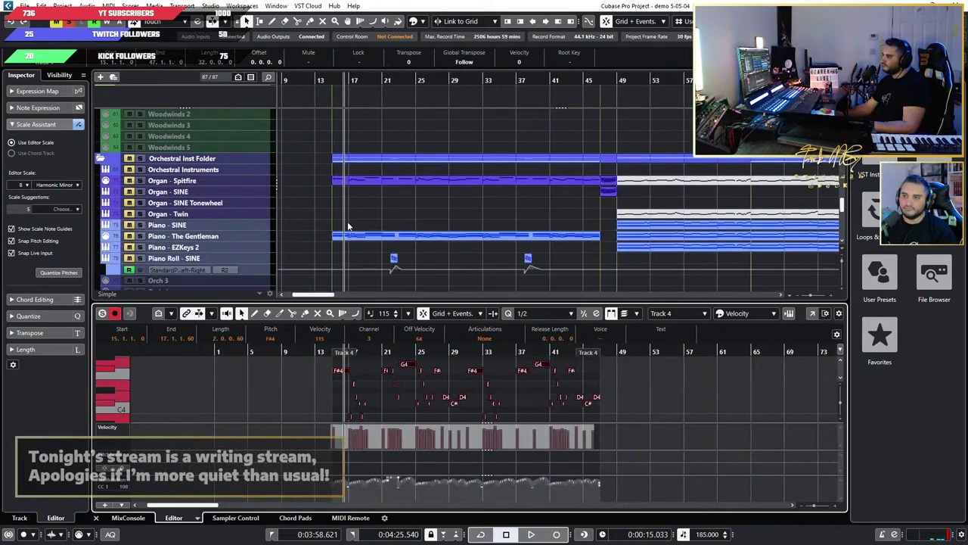
click(144, 184)
key(space)
key(h)
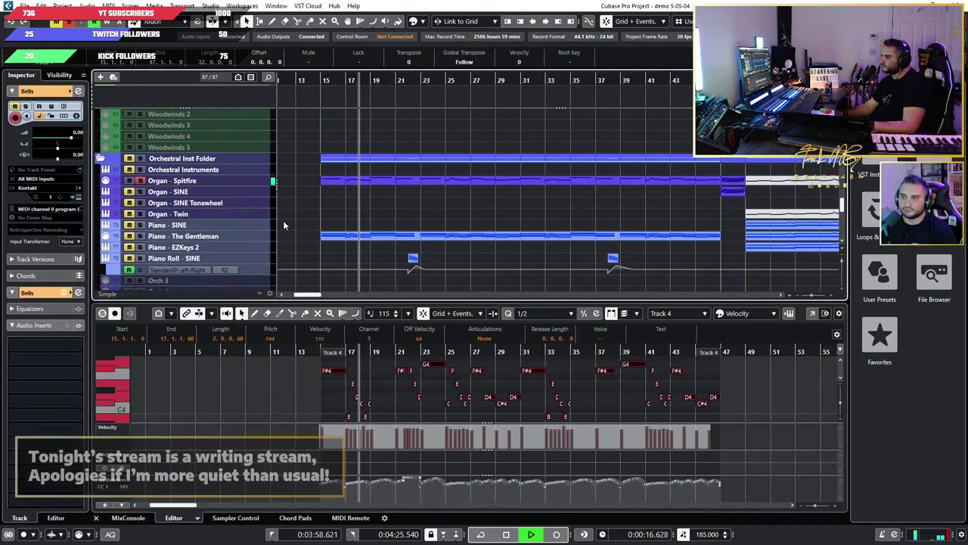
key(space)
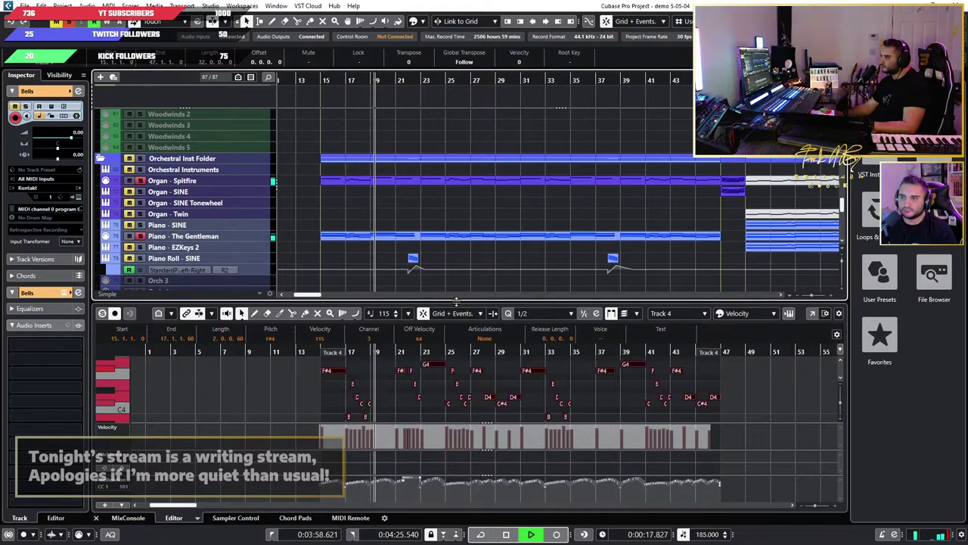
Step: Open the Piano - The Gentleman part starting at bar 15, select its upper notes and enlarge the lower editor
drag(395, 302, 404, 330)
click(434, 237)
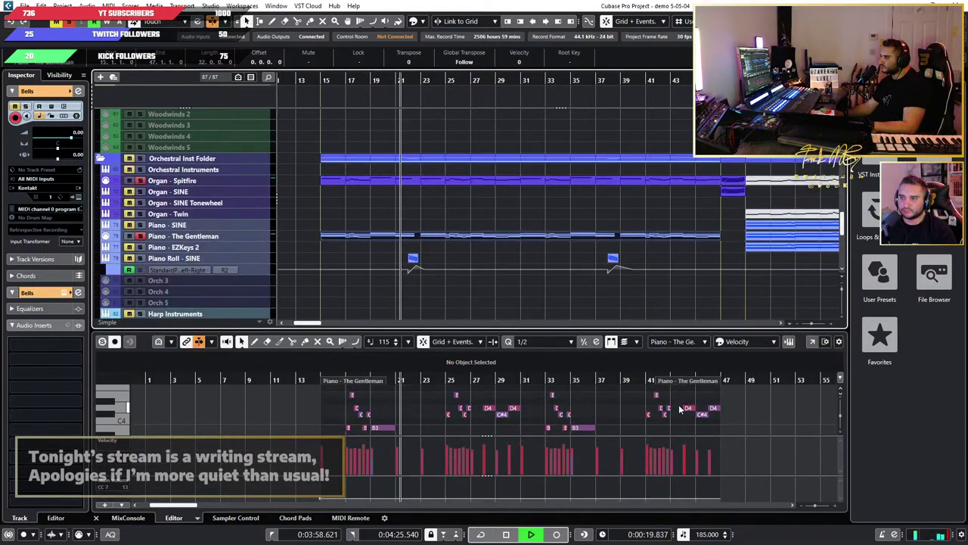
drag(787, 415, 273, 381)
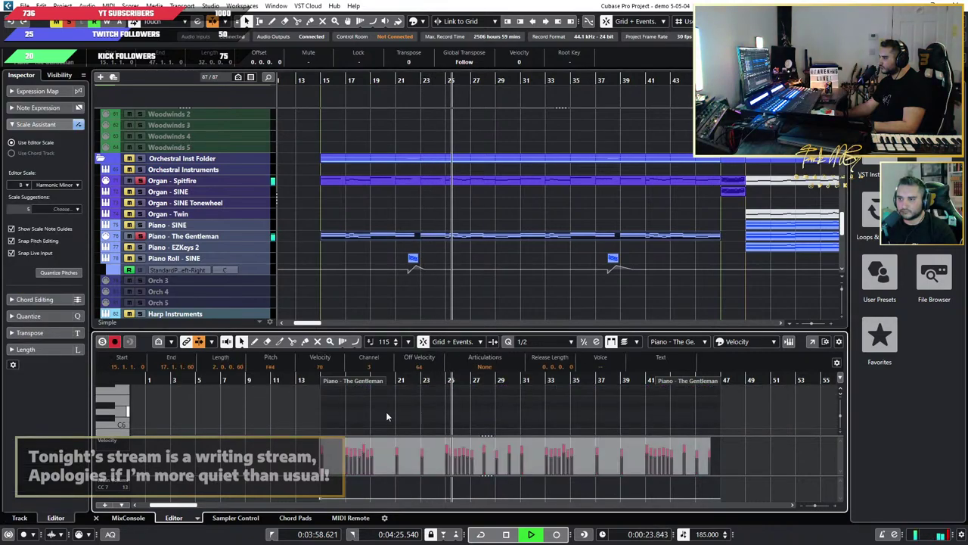
drag(509, 331, 506, 147)
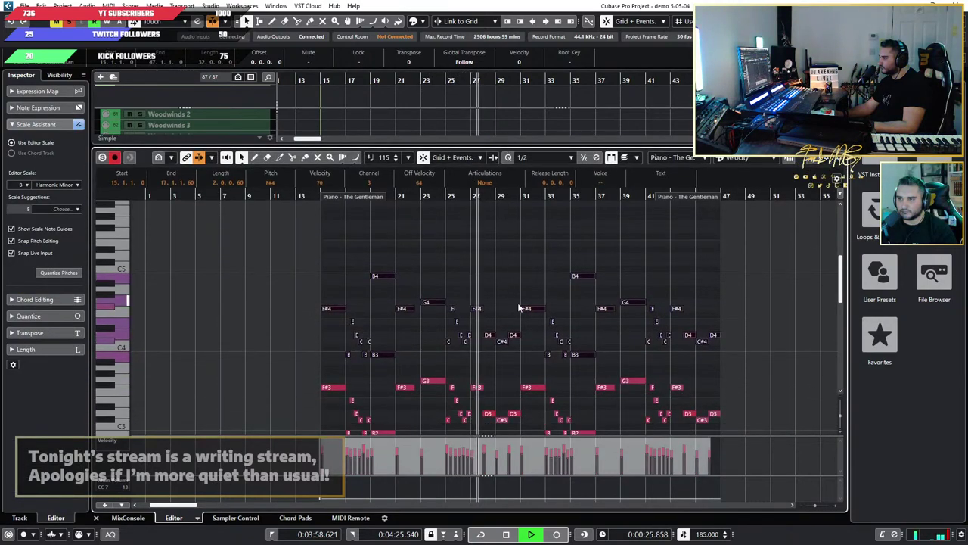
Step: Select the notes in all octaves of the Piano - The Gentleman part and examine the lower octave lines
scroll(544, 307, down, 6)
scroll(635, 314, up, 3)
drag(766, 395, 198, 221)
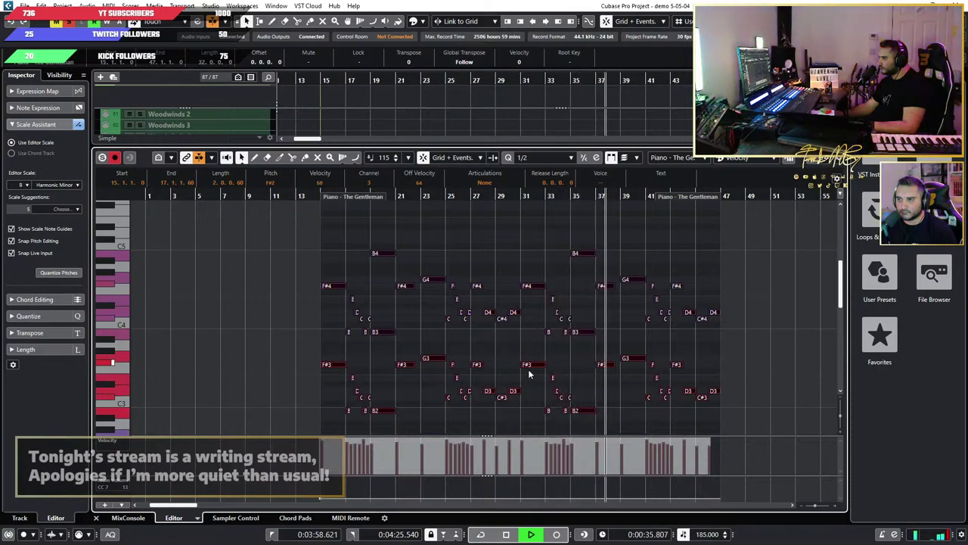
scroll(575, 363, down, 4)
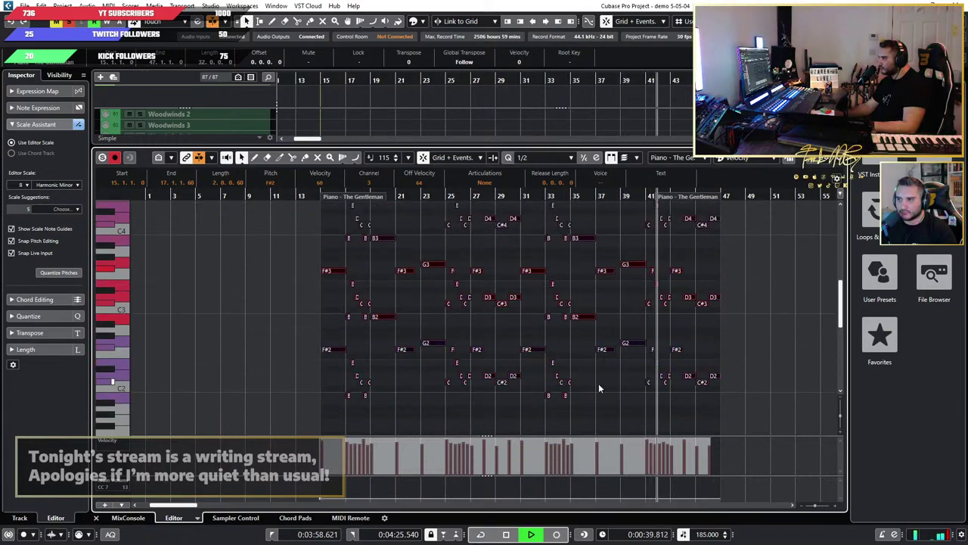
Step: Examine the Piano - The Gentleman notes between bars 15 and 47 in the key editor during playback
key(h)
key(h)
key(h)
key(h)
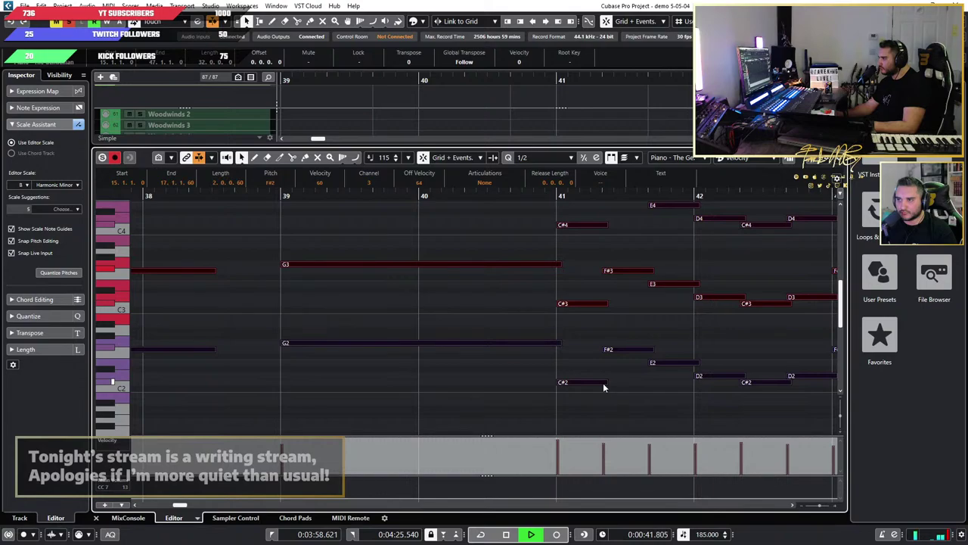
key(g)
key(g)
scroll(603, 386, down, 10)
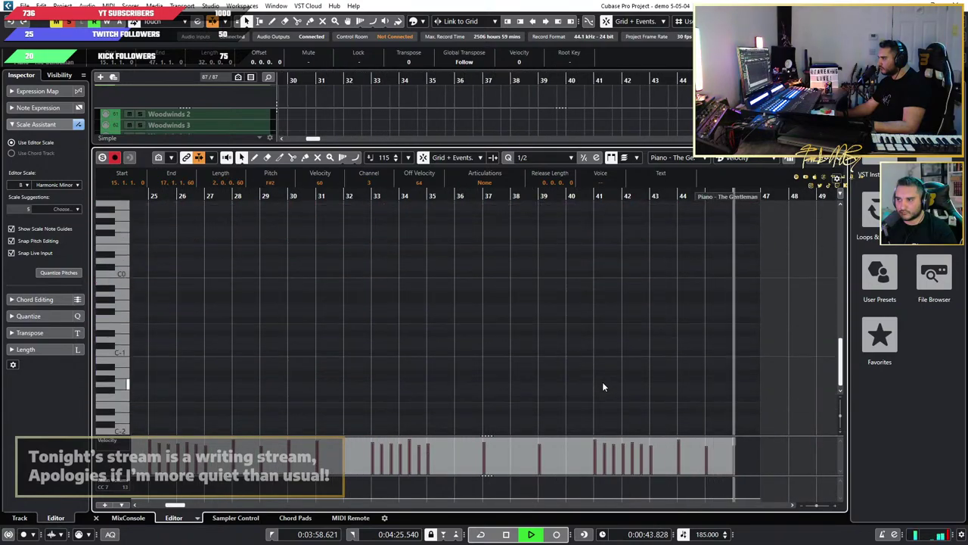
scroll(602, 381, up, 10)
key(g)
key(g)
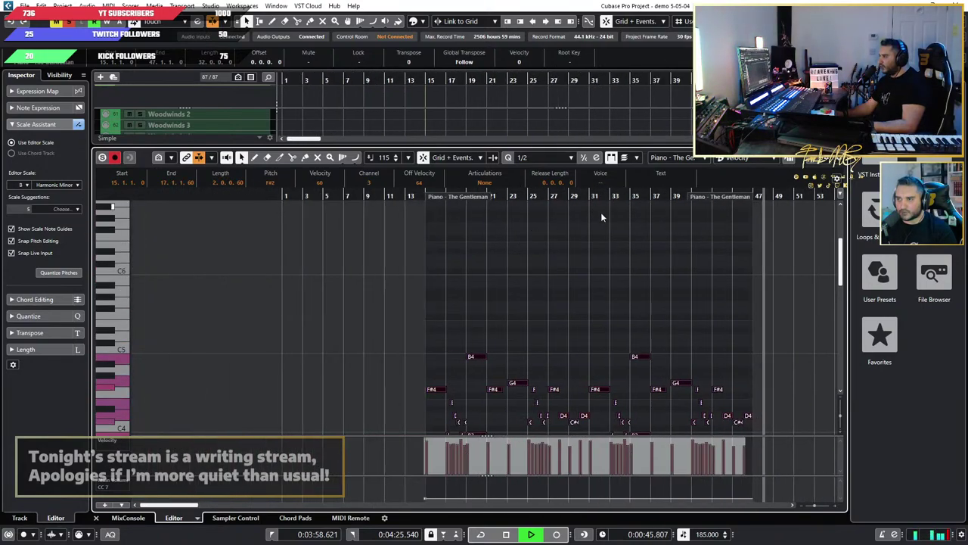
Step: Enlarge the track area above the editor and turn off solo on Piano - The Gentleman with playback stopped
drag(685, 147, 687, 331)
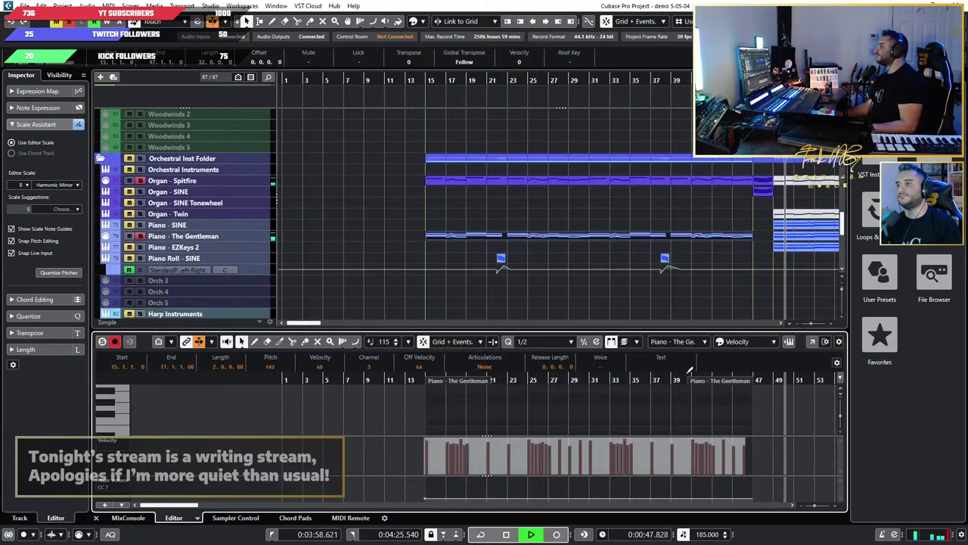
key(space)
click(141, 236)
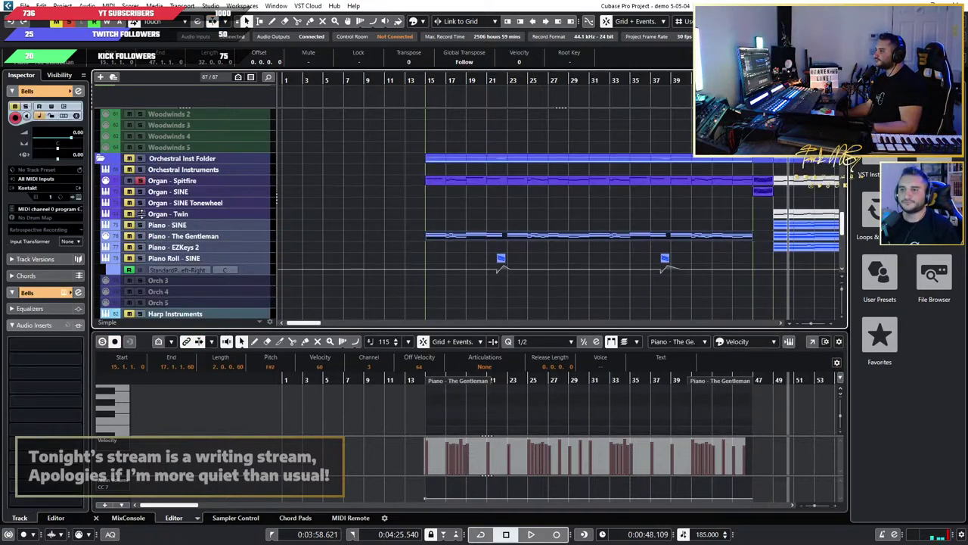
Step: Resume playback with Piano - SINE soloed while viewing the Piano - EZKeys 2 part that starts at bar 49 in the editor
click(410, 80)
key(space)
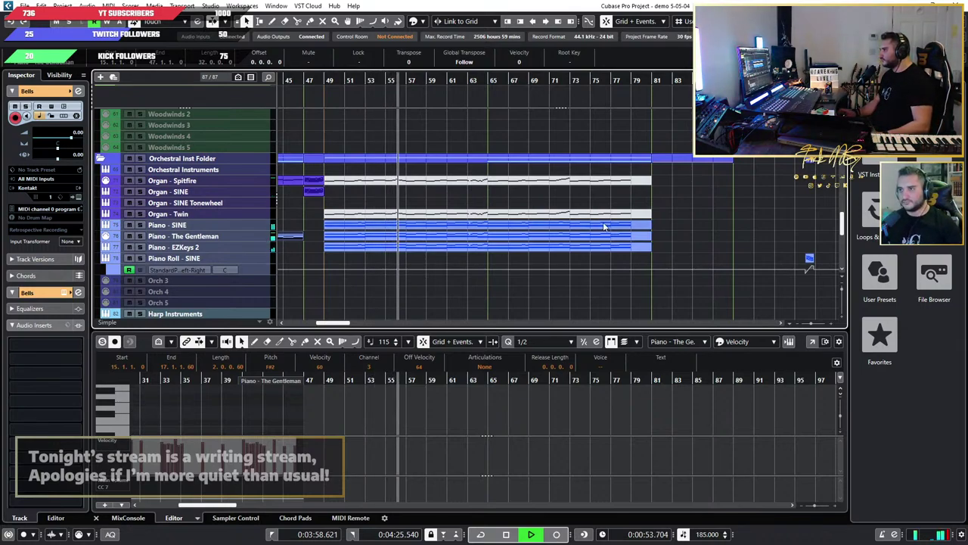
click(594, 255)
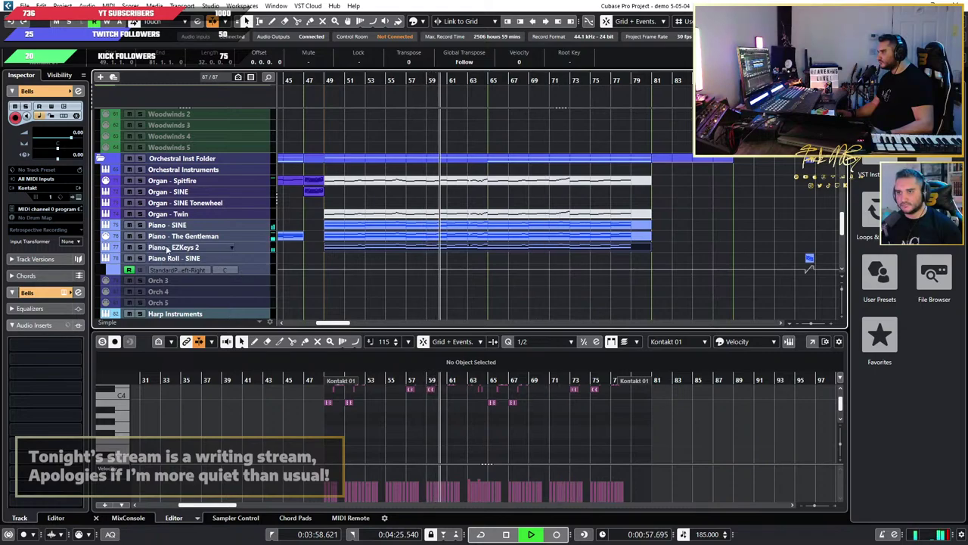
click(142, 225)
scroll(651, 454, up, 7)
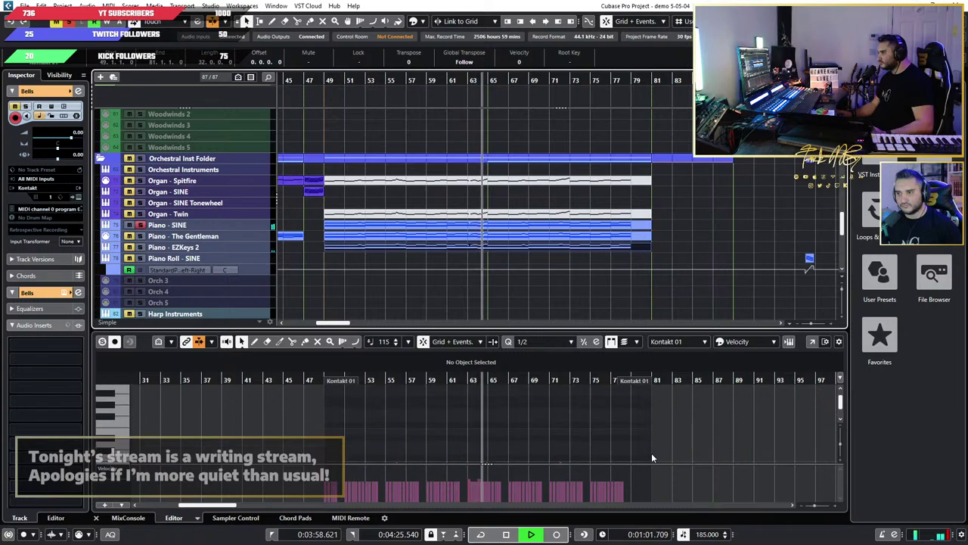
scroll(651, 453, down, 6)
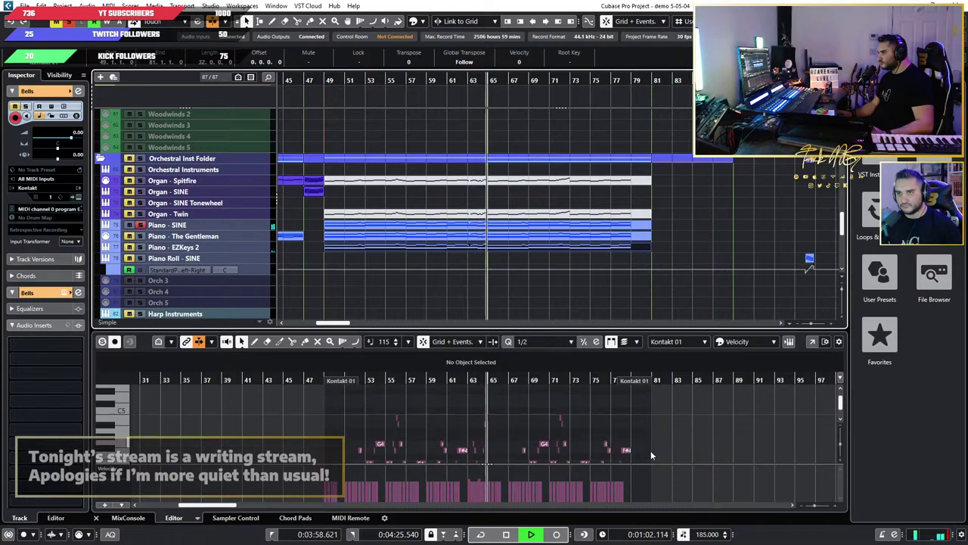
Step: Audition Piano - EZKeys 2 soloed on its own and review its notes from bar 49 onward in the editor
click(141, 245)
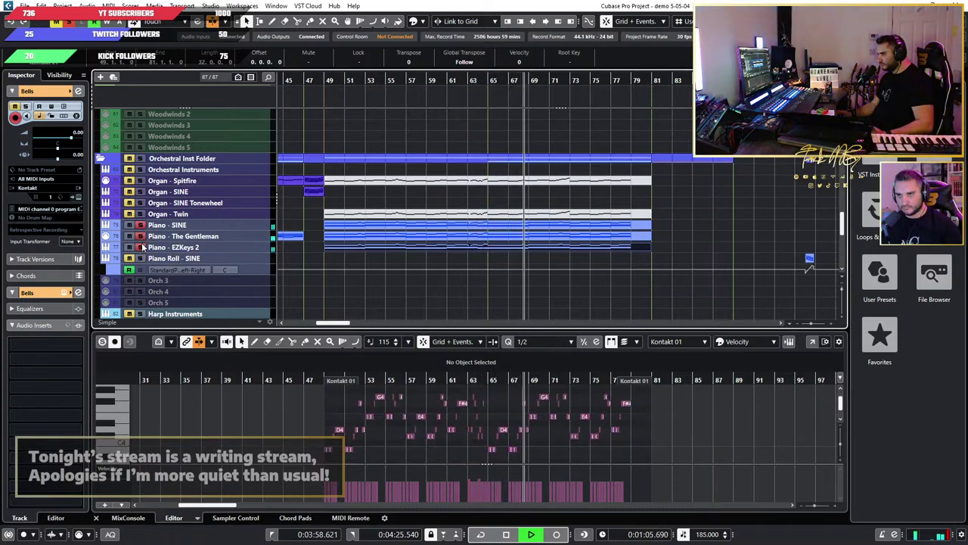
click(140, 237)
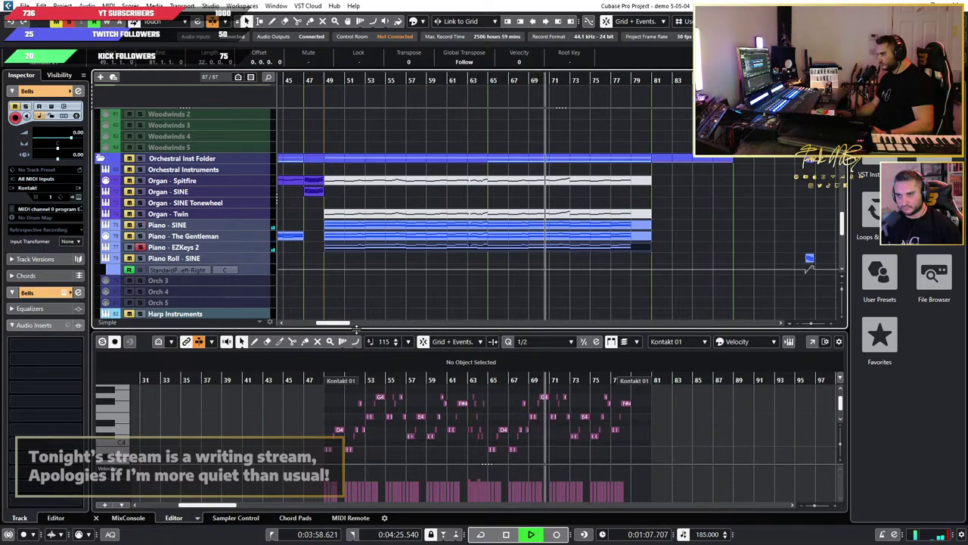
scroll(640, 432, down, 2)
scroll(635, 432, up, 5)
scroll(405, 432, up, 2)
scroll(404, 432, down, 4)
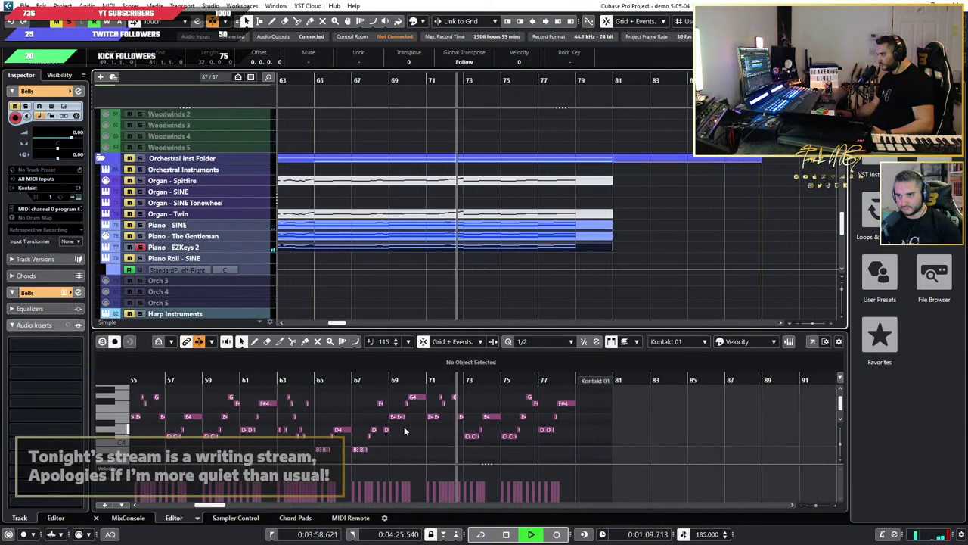
scroll(302, 263, up, 3)
Step: Switch the solo from Piano - EZKeys 2 to Piano - The Gentleman and show its bar 49 part in the editor
click(141, 236)
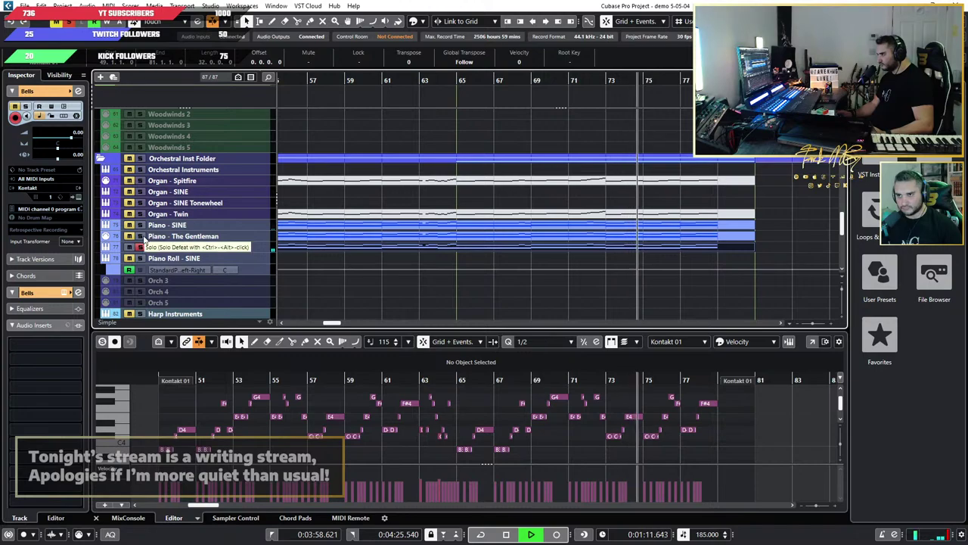
click(141, 248)
click(329, 236)
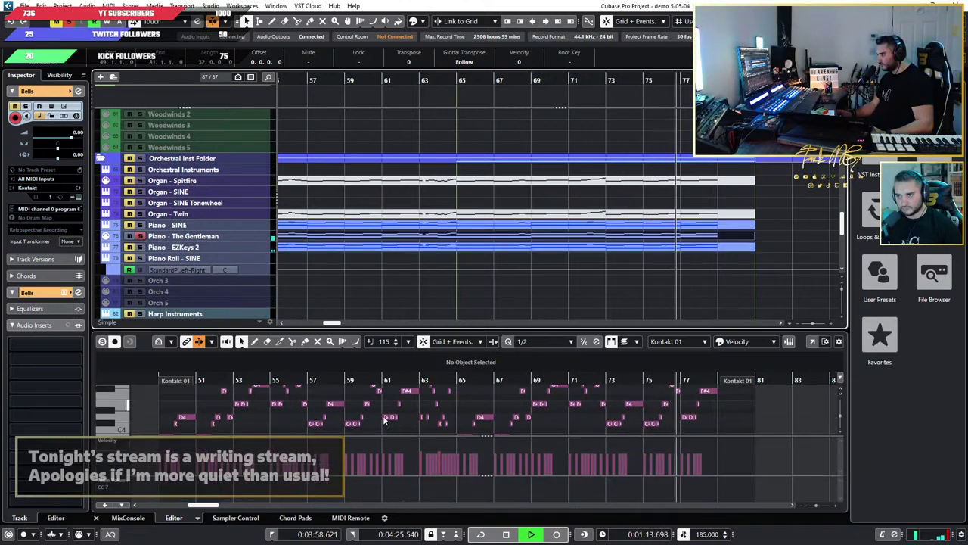
Step: Switch the solo to Piano - SINE, show its part in the editor and replay it from about bar 58
scroll(386, 429, up, 2)
click(391, 225)
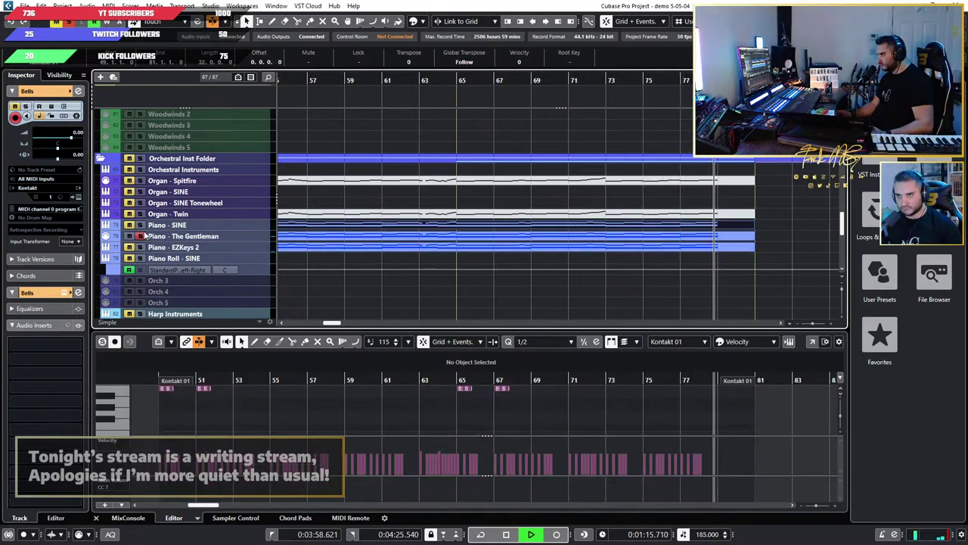
scroll(417, 433, up, 3)
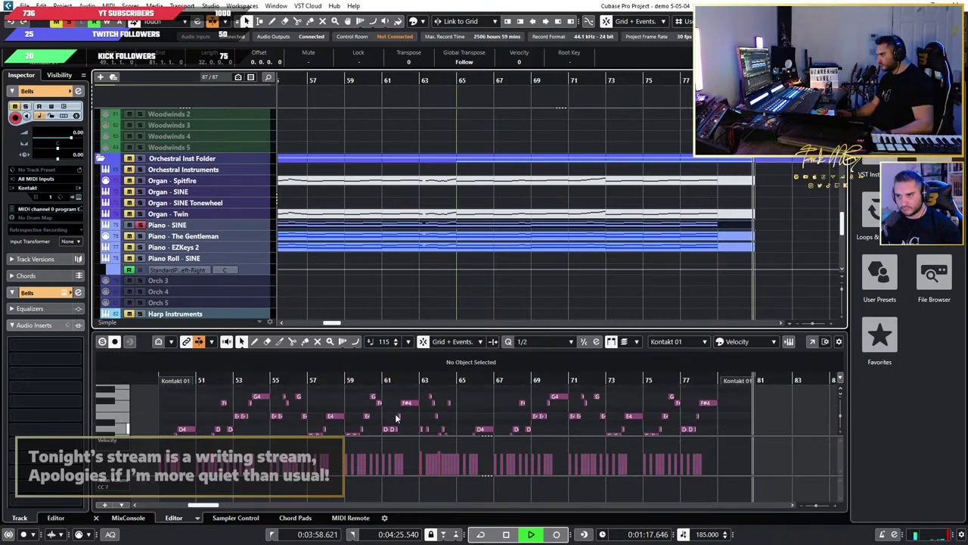
scroll(375, 413, up, 3)
click(332, 380)
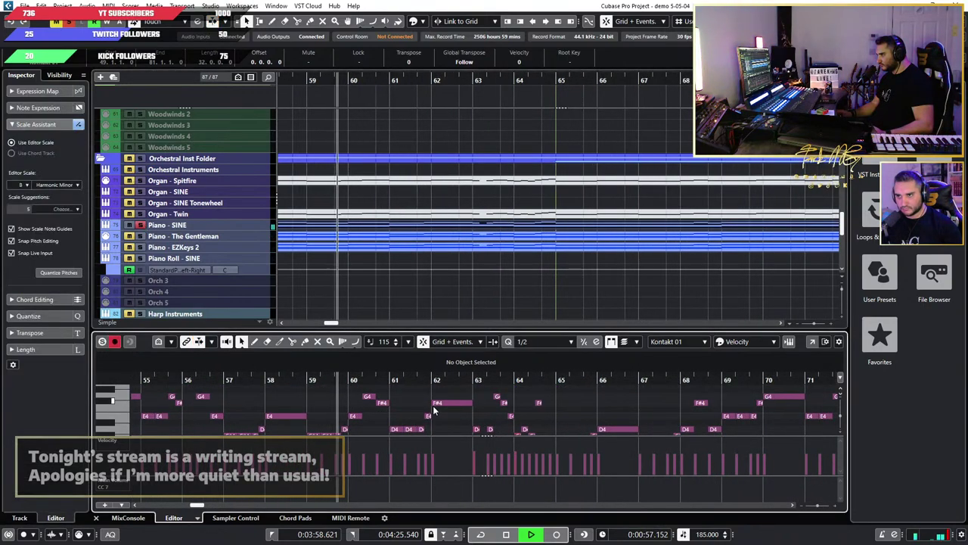
Step: Select all notes of the Piano - SINE part in the editor and review its lower notes
scroll(435, 411, down, 3)
scroll(782, 411, up, 3)
drag(782, 410, 170, 411)
scroll(170, 406, down, 3)
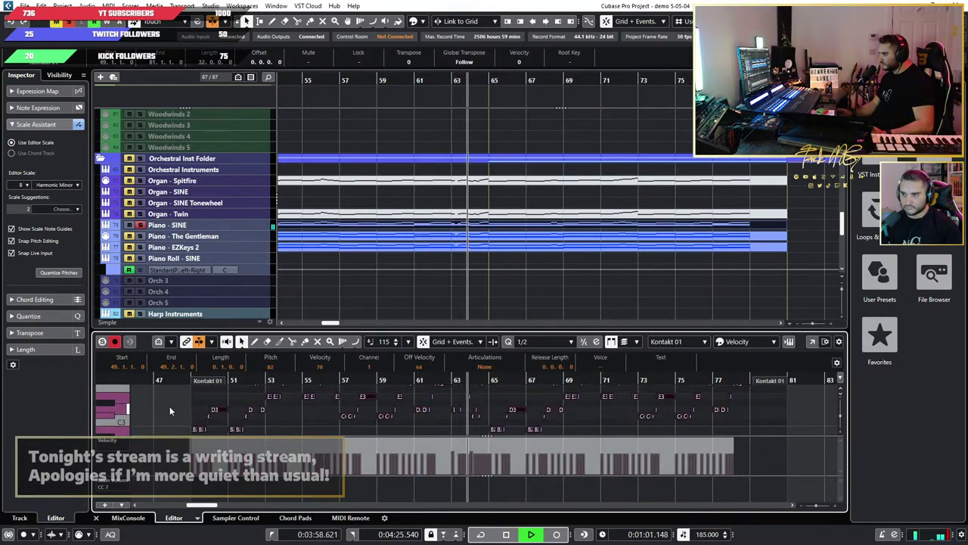
Step: Turn off the Piano - SINE solo and play all tracks from just before bar 49
click(140, 231)
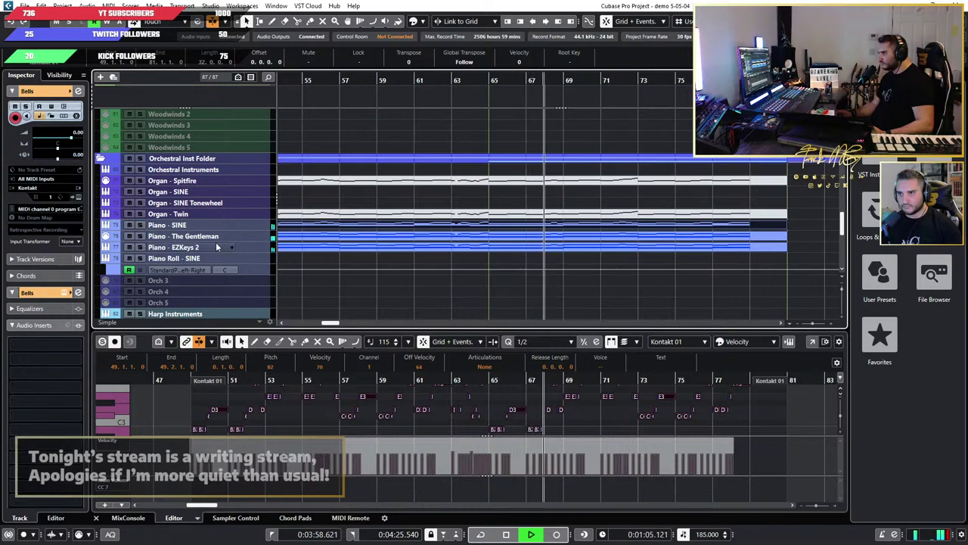
scroll(386, 121, left, 3)
click(352, 78)
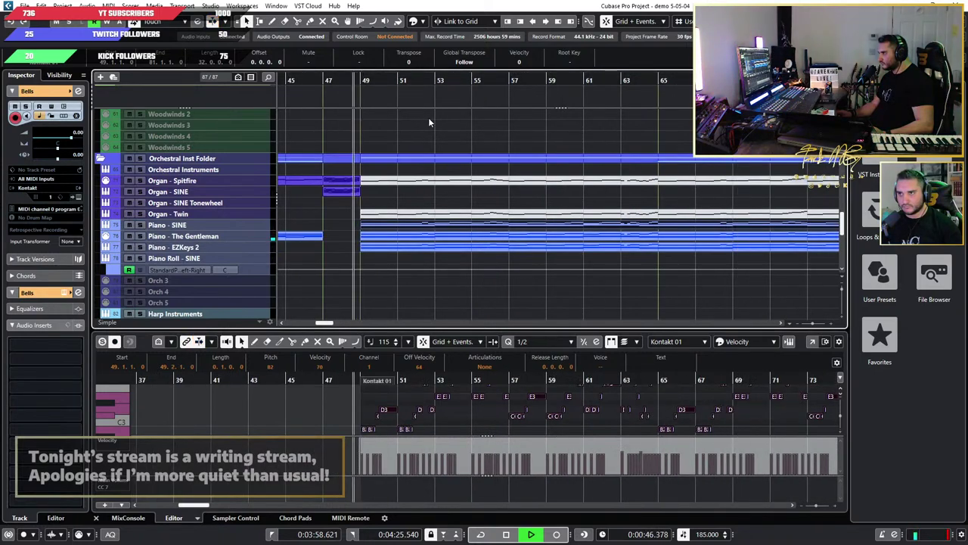
scroll(432, 137, up, 1)
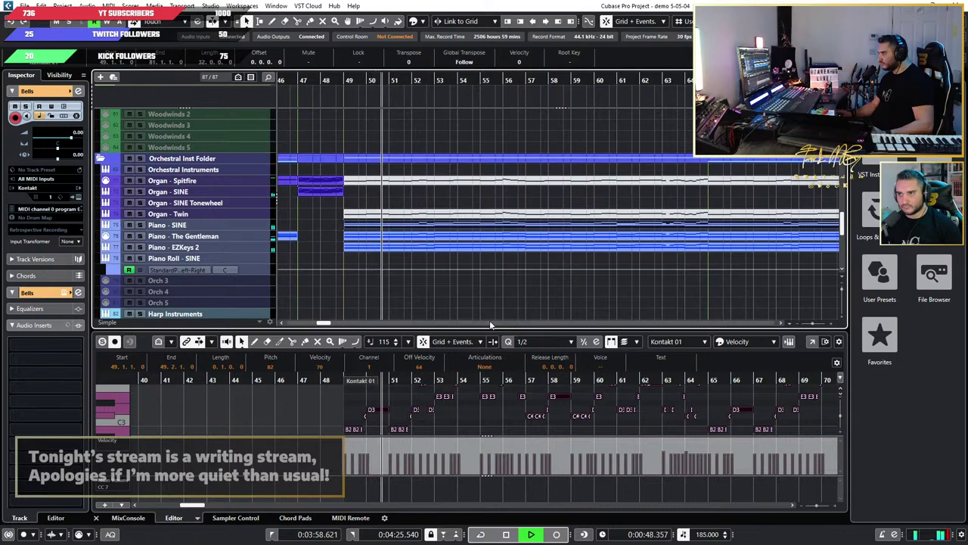
Step: Stop playback and delete the Piano - The Gentleman part that starts at bar 49
click(465, 266)
click(474, 234)
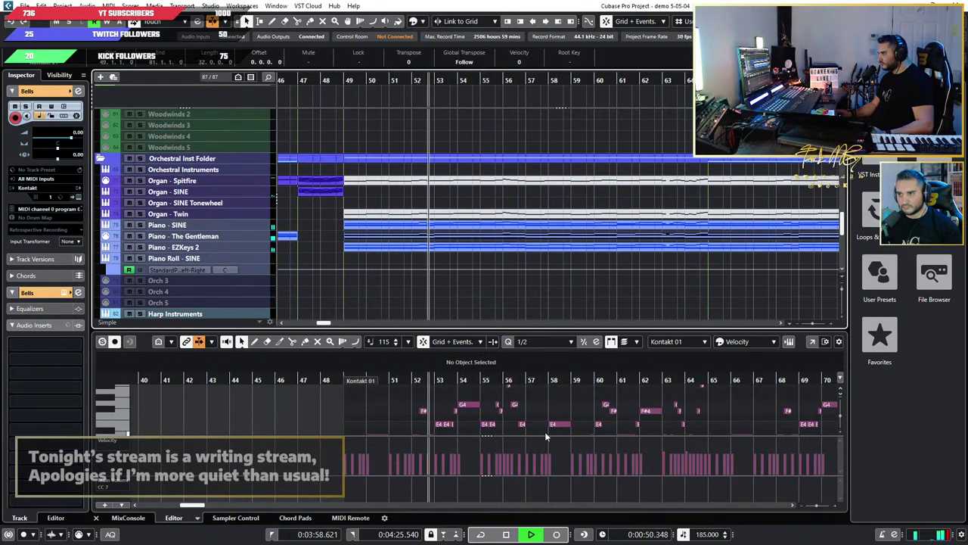
key(space)
scroll(473, 275, down, 2)
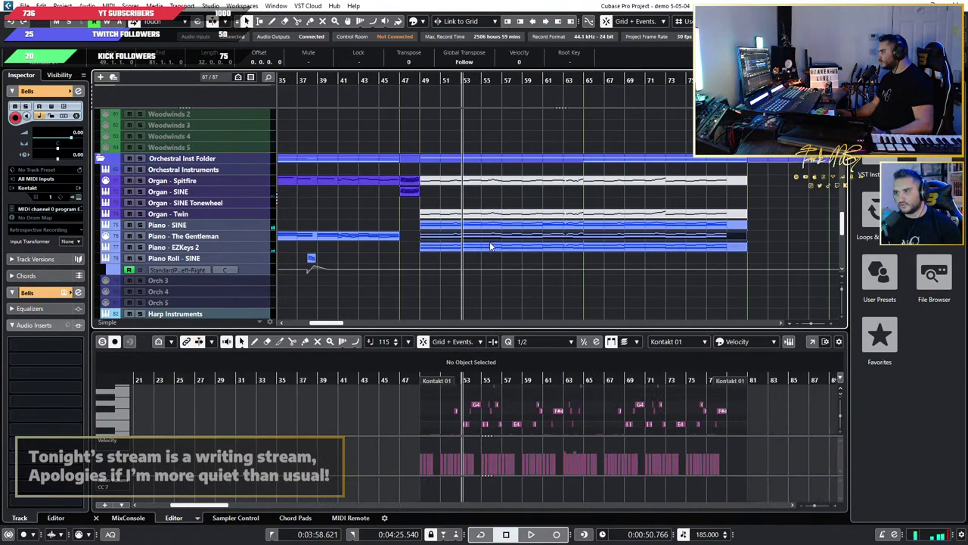
click(417, 246)
scroll(422, 248, up, 5)
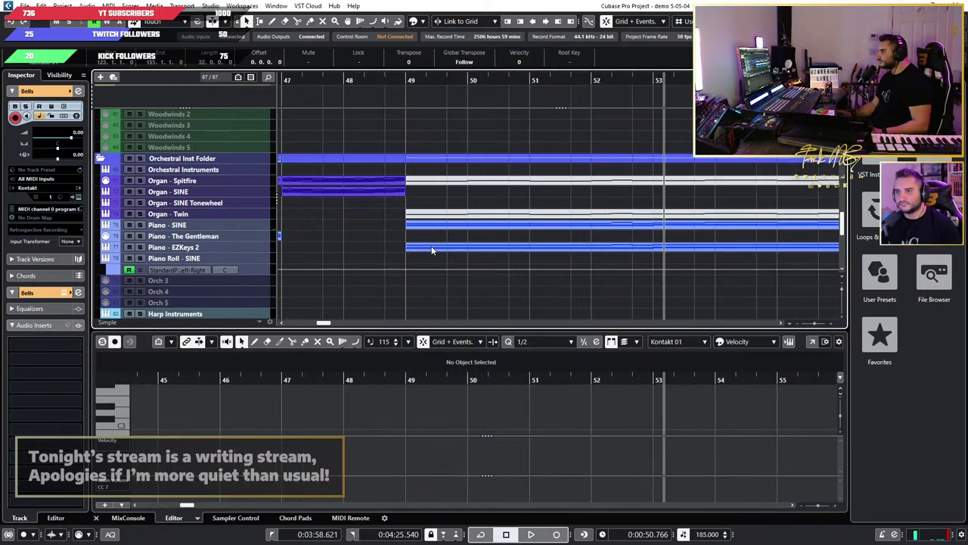
Step: Delete the Piano - EZKeys 2 part that starts at bar 49 and select the Piano - SINE part above it
click(432, 248)
scroll(432, 251, up, 2)
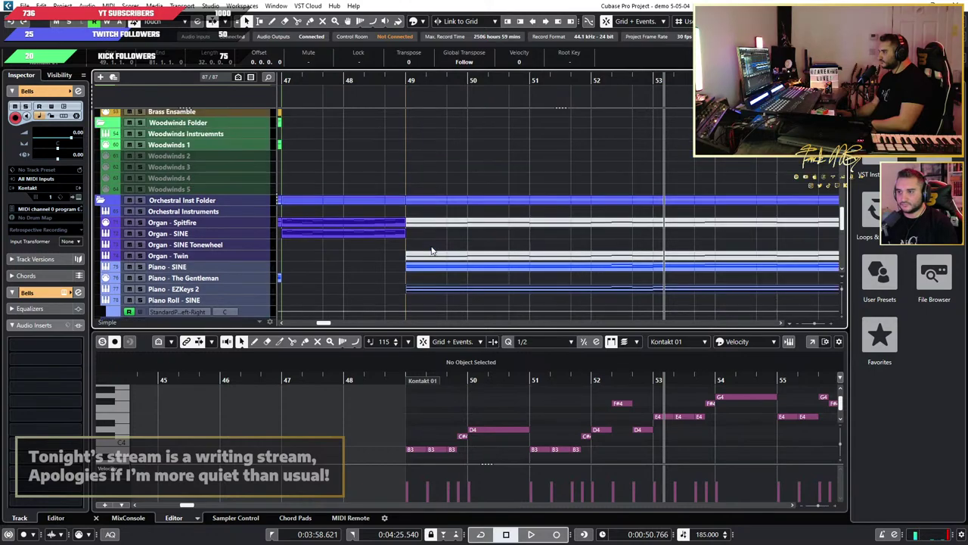
click(409, 281)
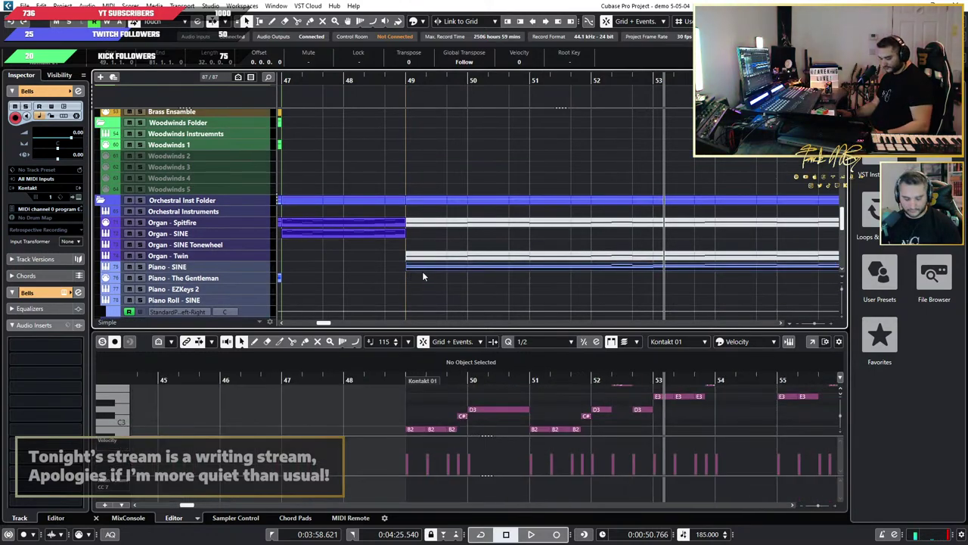
Step: Paste copies of the Piano - SINE part at bar 49 onto the Piano - EZKeys 2 and Piano - The Gentleman tracks
scroll(451, 289, down, 6)
scroll(516, 408, down, 3)
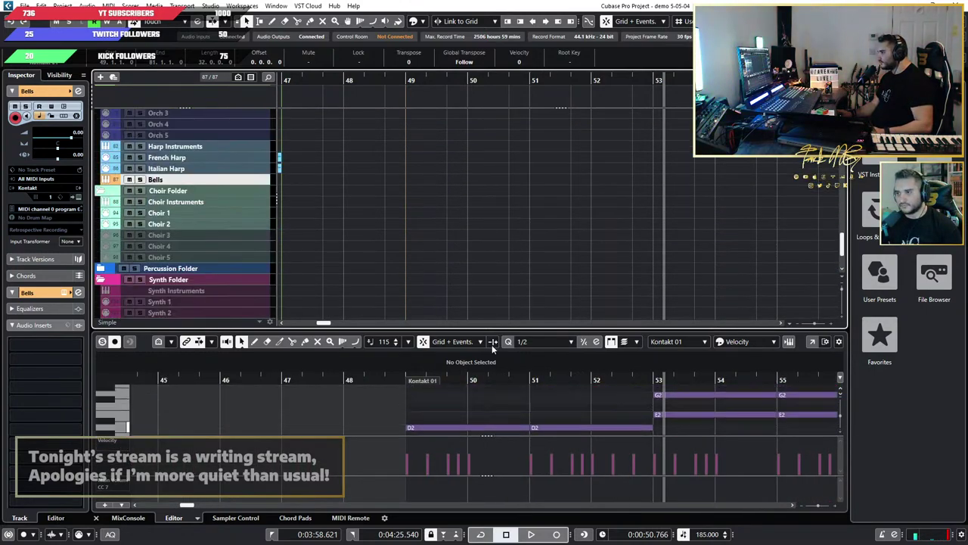
scroll(516, 408, up, 1)
scroll(472, 262, up, 7)
scroll(472, 263, down, 4)
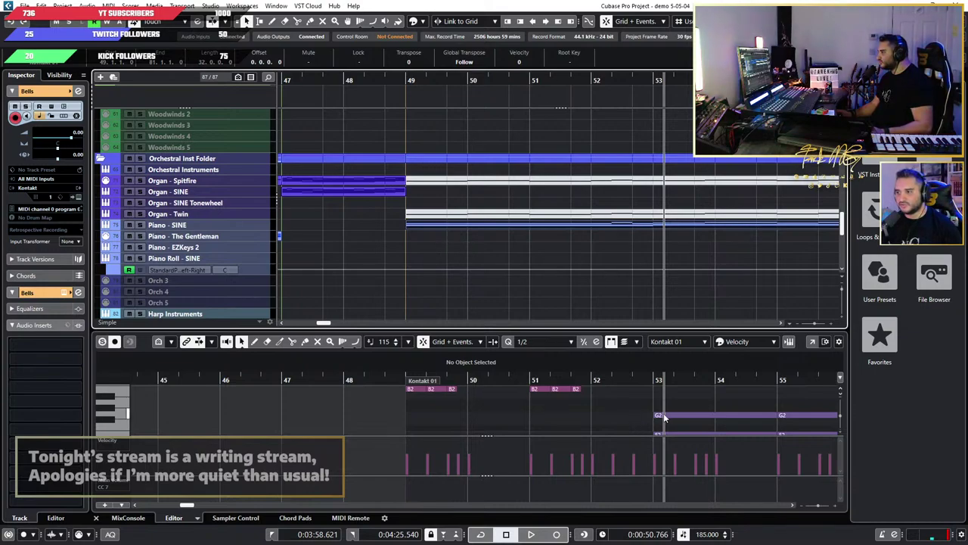
scroll(663, 413, up, 3)
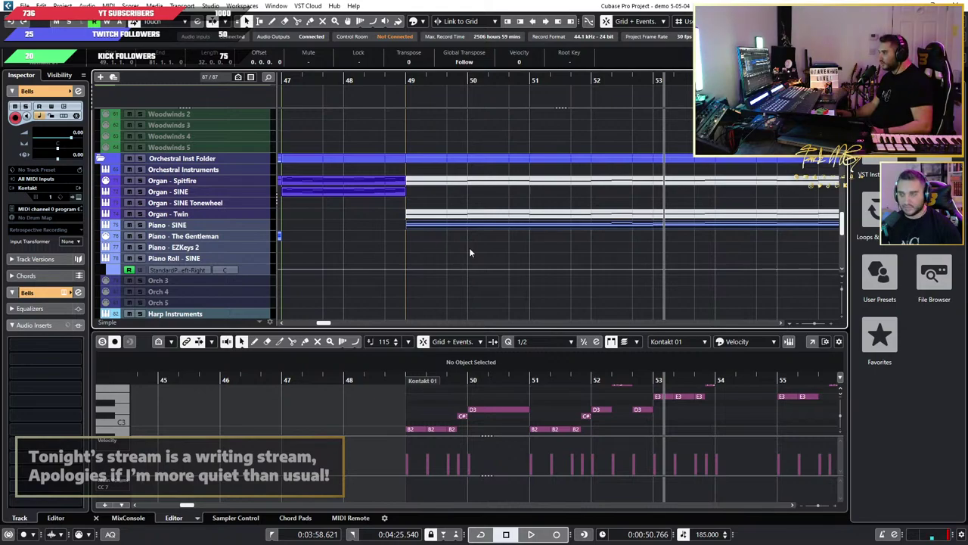
click(402, 80)
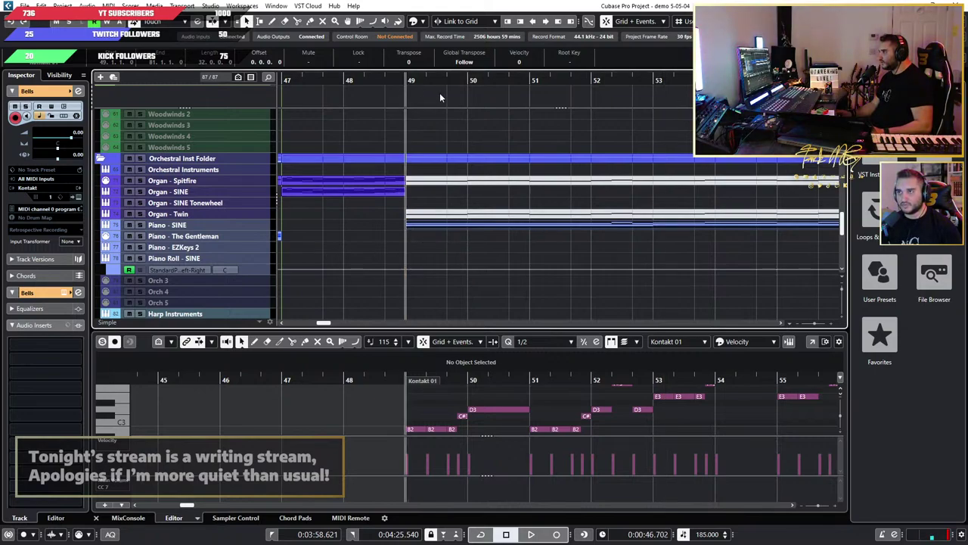
click(242, 246)
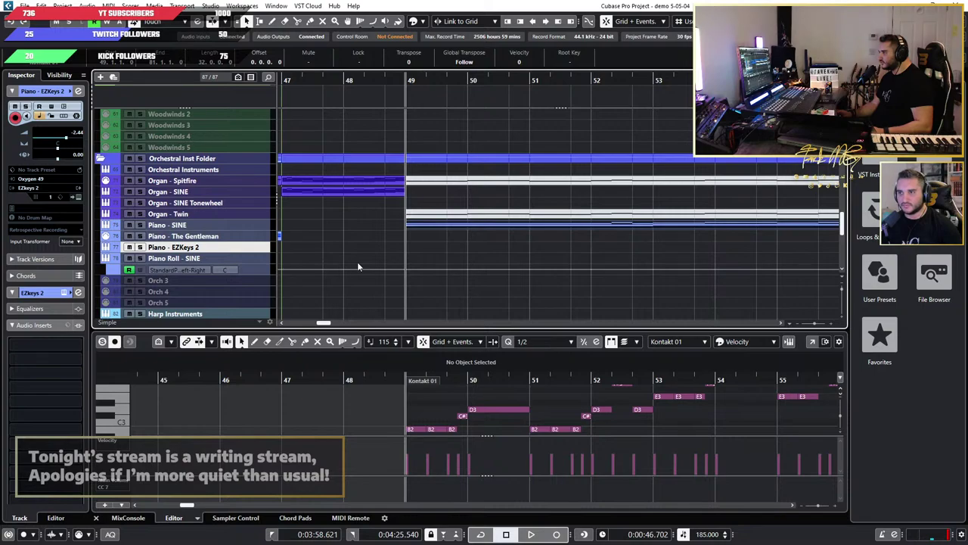
click(260, 239)
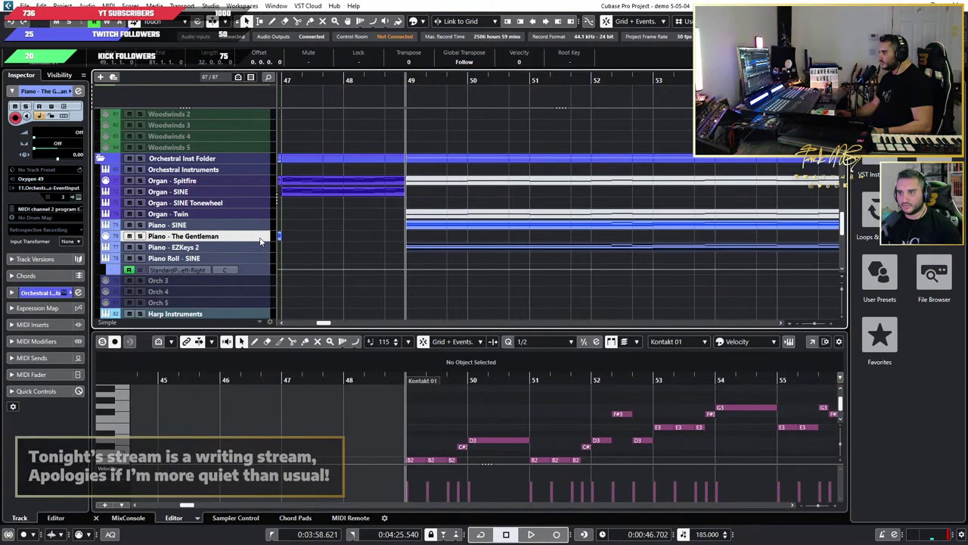
key(ctrl+v)
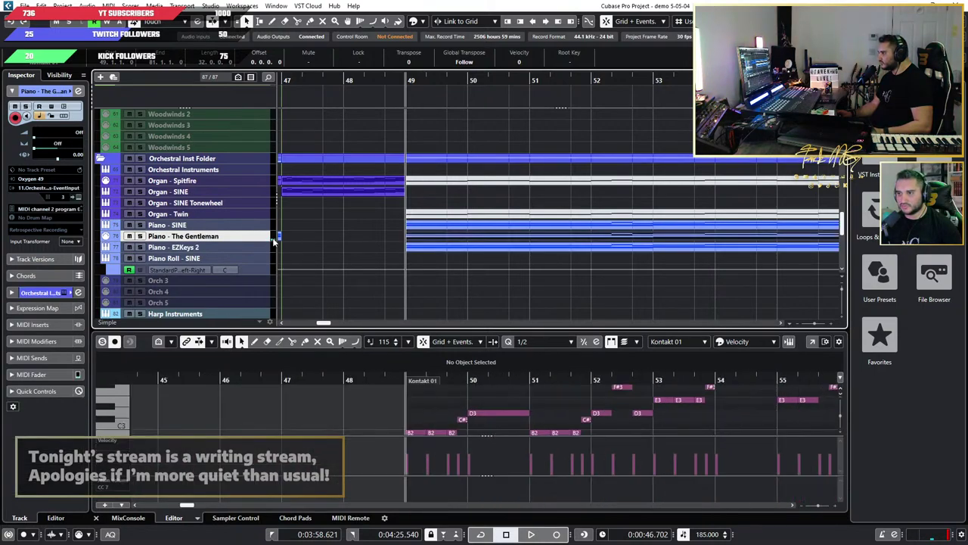
Step: Raise the long D3 note at bar 50 of the Piano - The Gentleman part to F#3
click(500, 400)
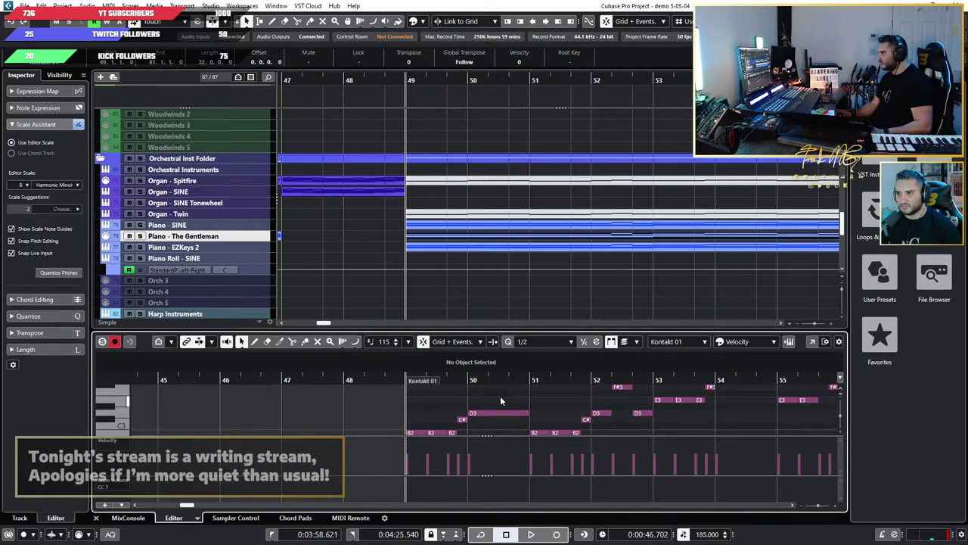
click(496, 415)
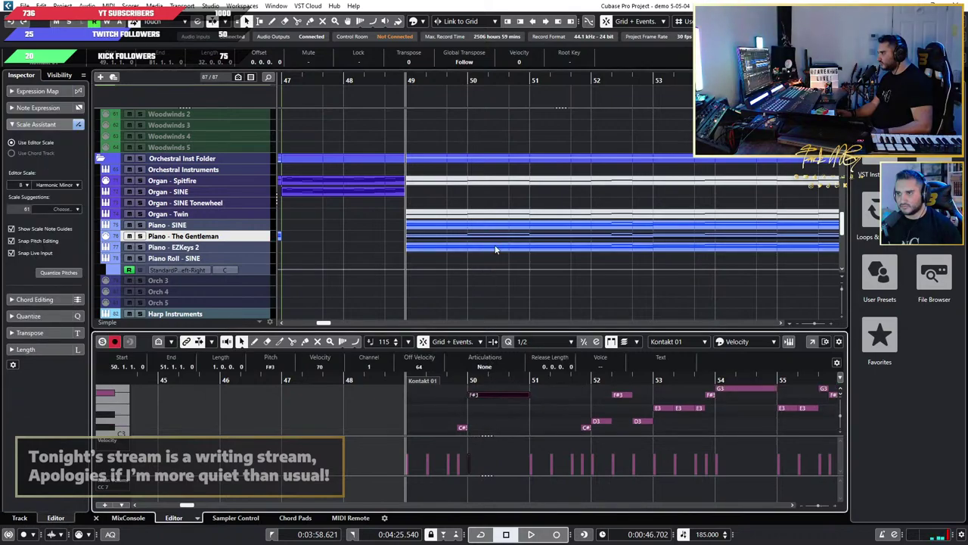
Step: Select all notes in the Piano - The Gentleman part at bar 49 and transpose them up one octave
scroll(530, 386, down, 5)
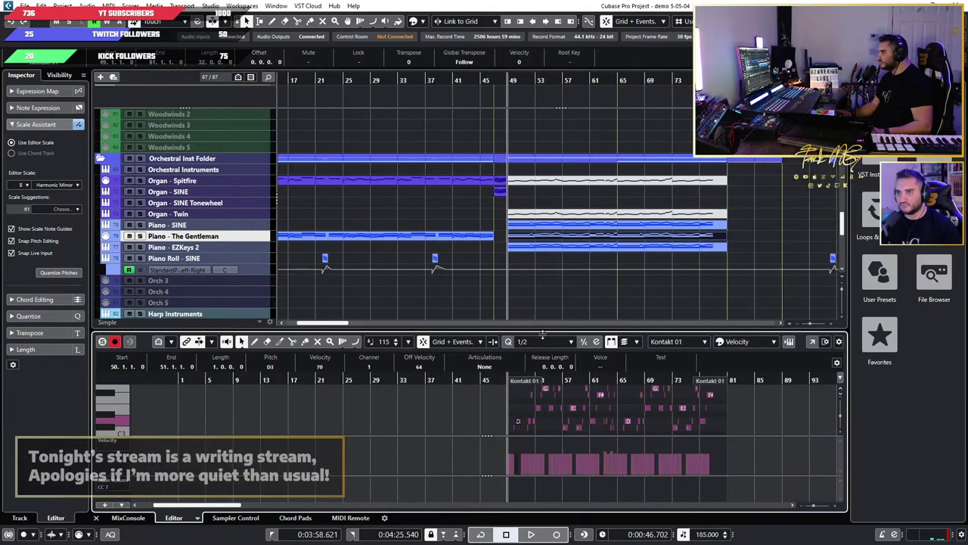
scroll(507, 392, right, 3)
scroll(500, 392, down, 2)
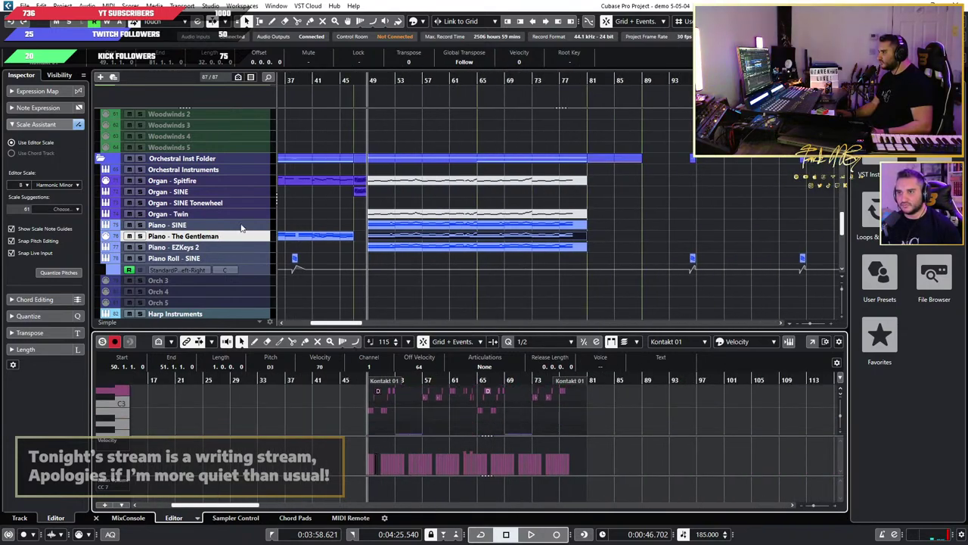
click(242, 226)
scroll(577, 426, up, 1)
drag(646, 424, 291, 417)
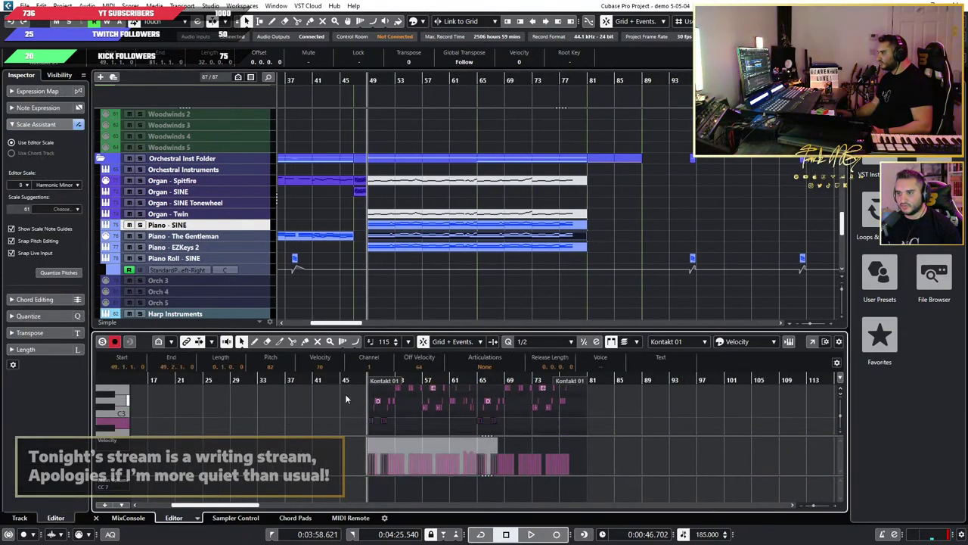
click(411, 226)
scroll(446, 407, up, 3)
scroll(394, 306, down, 3)
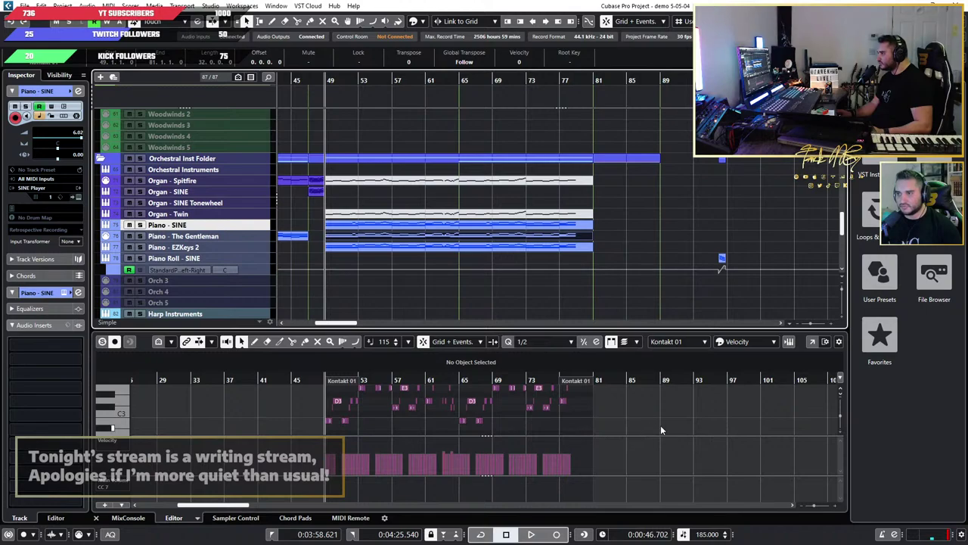
drag(660, 425, 277, 392)
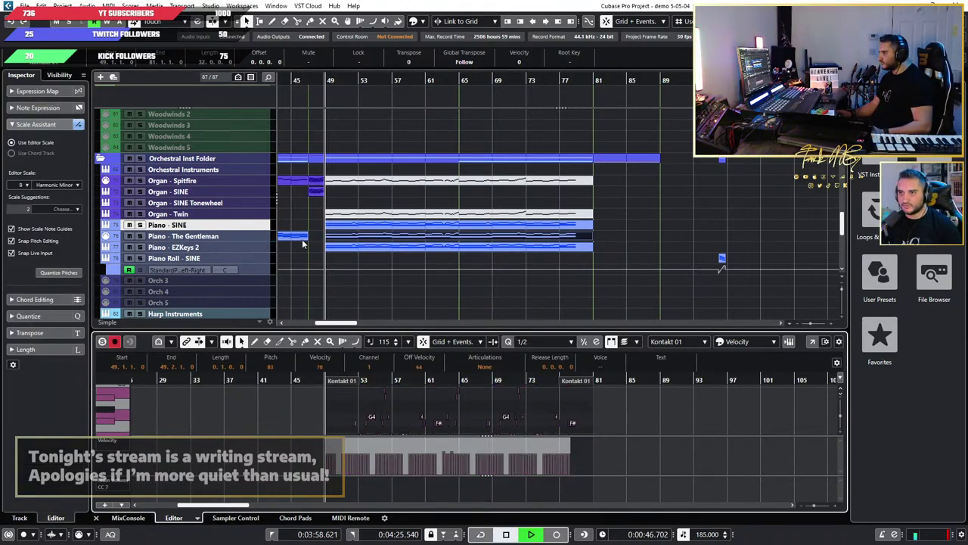
Step: Raise all notes of the Piano - EZKeys 2 part at bar 49 by two octaves and clear the selection
click(380, 249)
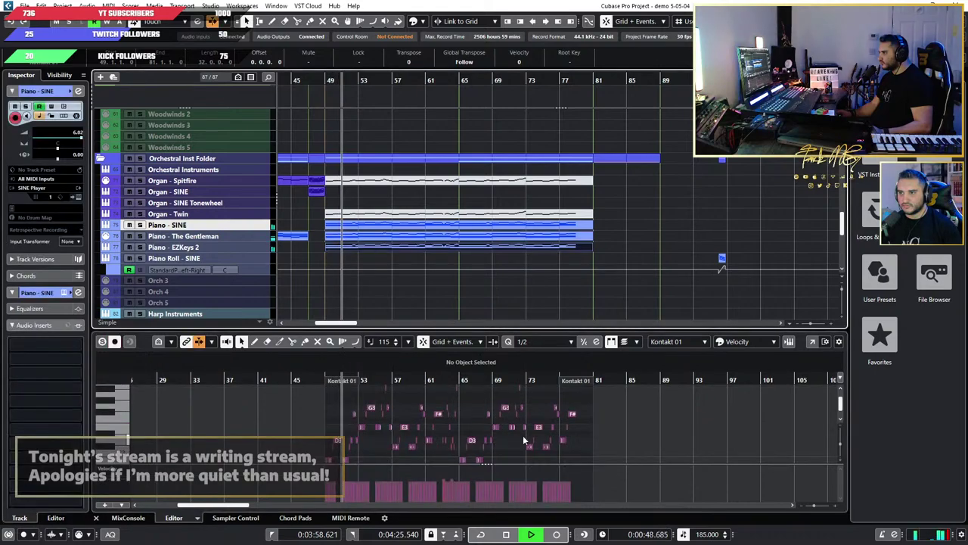
scroll(529, 432, down, 6)
scroll(641, 406, up, 1)
click(651, 411)
drag(652, 410, 275, 400)
key(shift+Up)
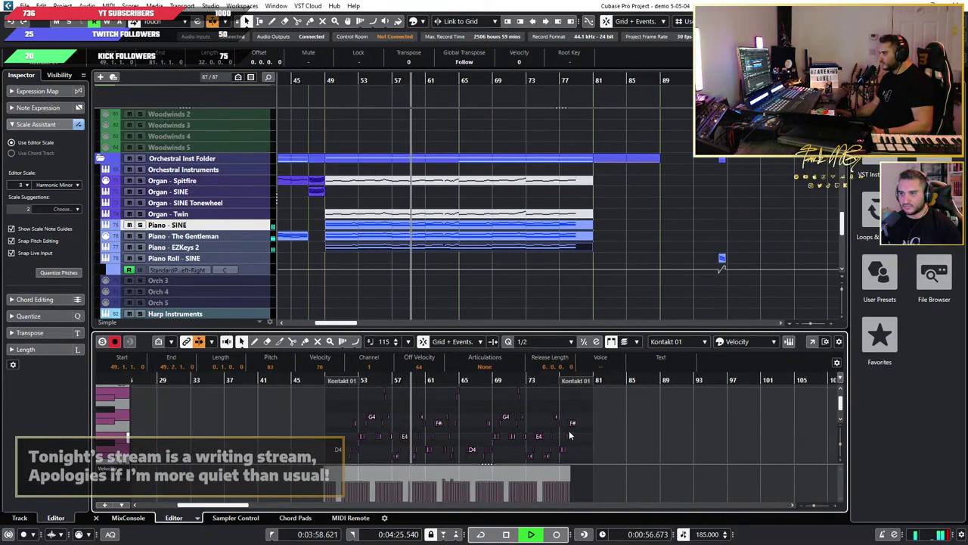
key(shift+Up)
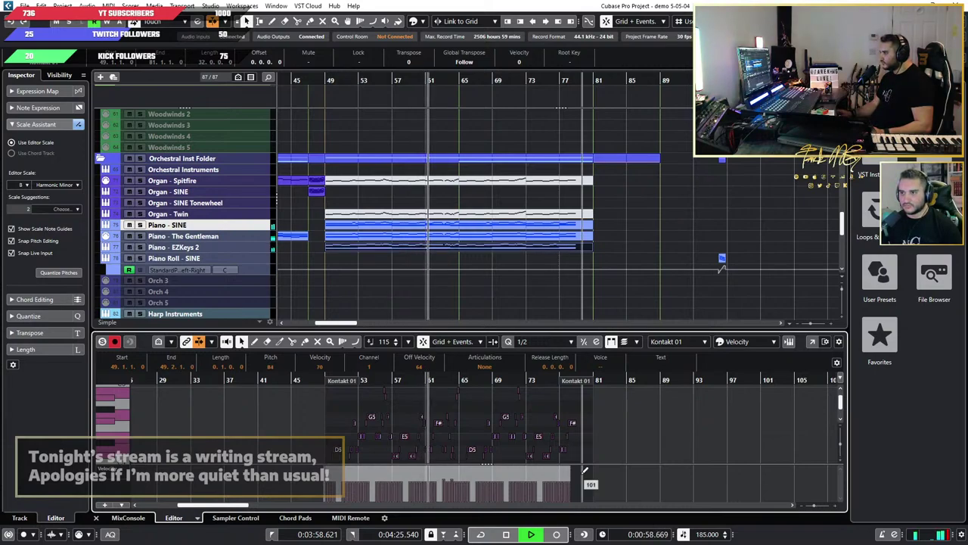
scroll(600, 437, up, 2)
scroll(600, 436, left, 2)
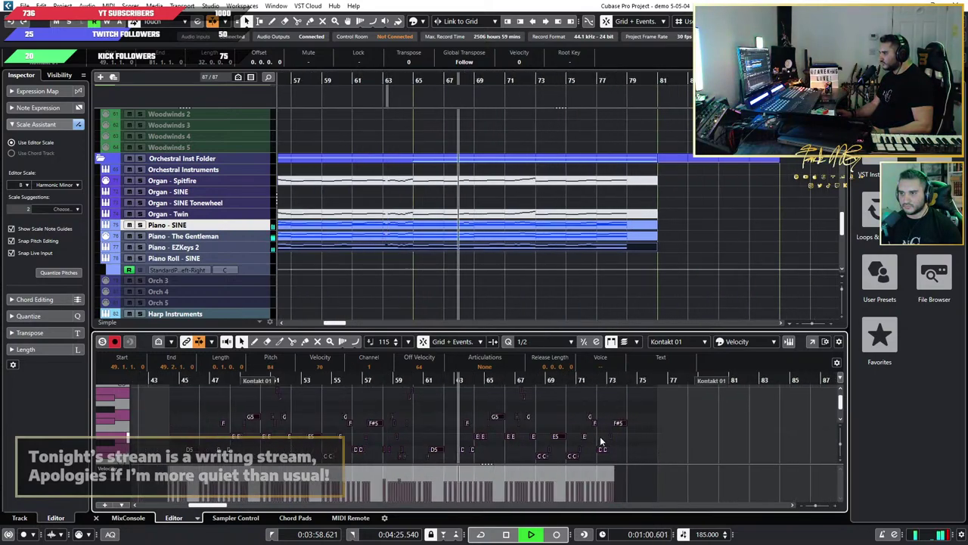
click(727, 438)
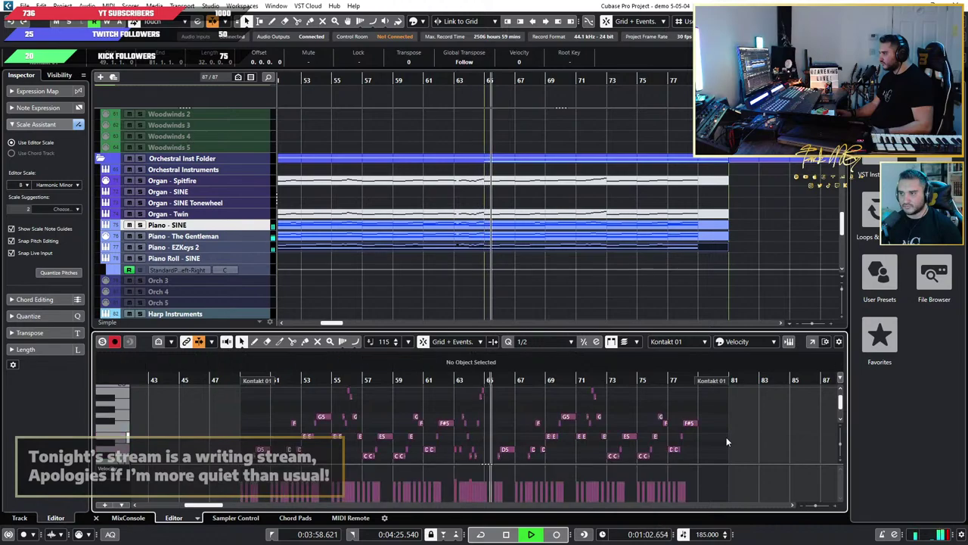
Step: Listen to the piano layers together with the harp and choir tracks up to bar 81, and stop playback
scroll(727, 438, down, 1)
scroll(727, 436, up, 2)
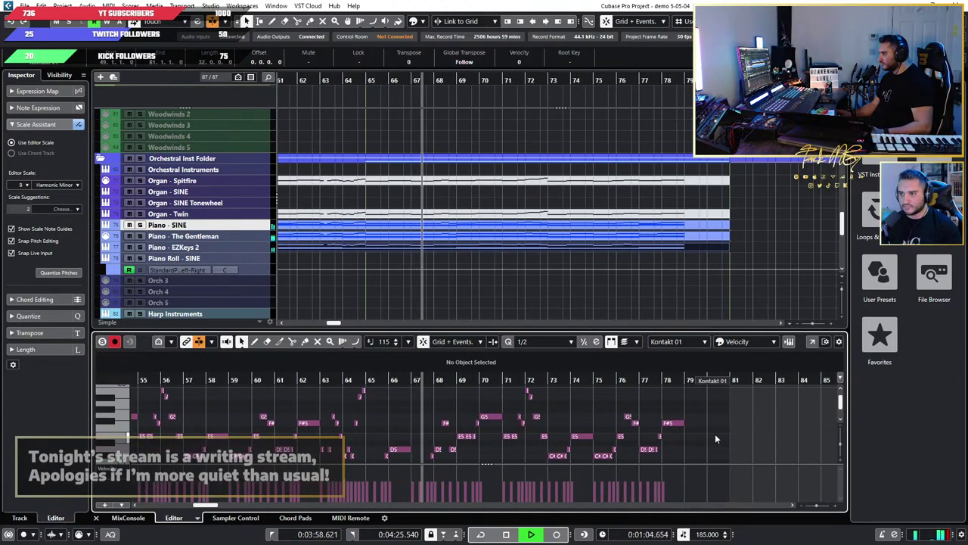
scroll(518, 268, down, 5)
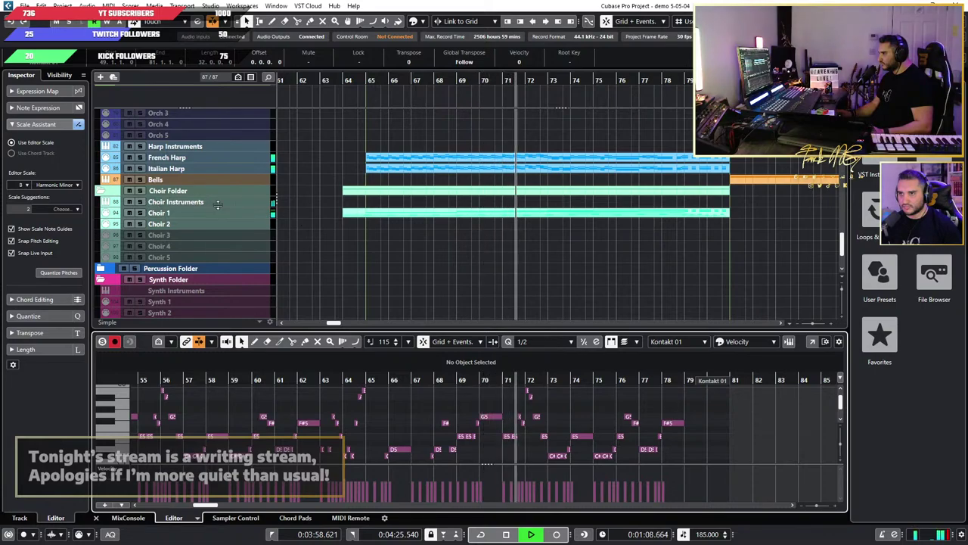
click(140, 158)
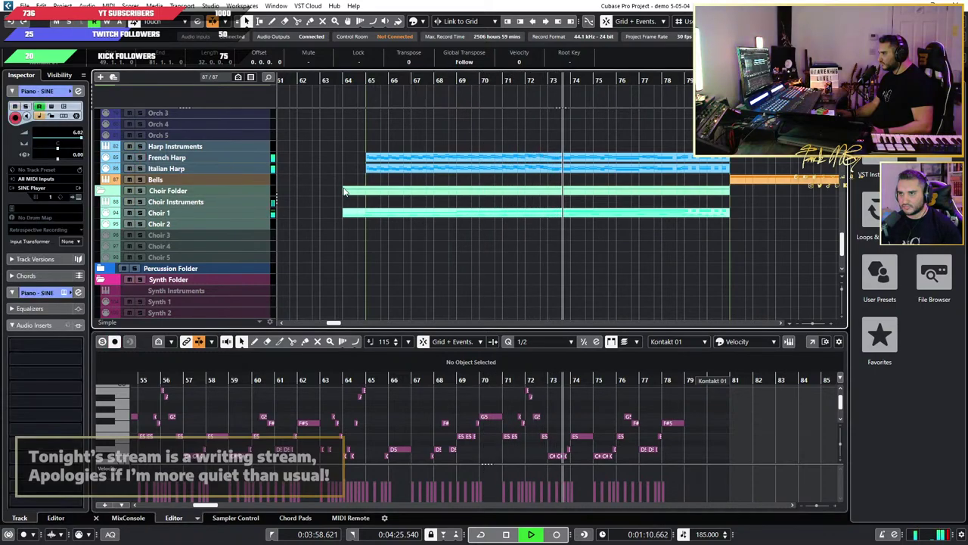
scroll(296, 211, up, 1)
scroll(326, 232, down, 1)
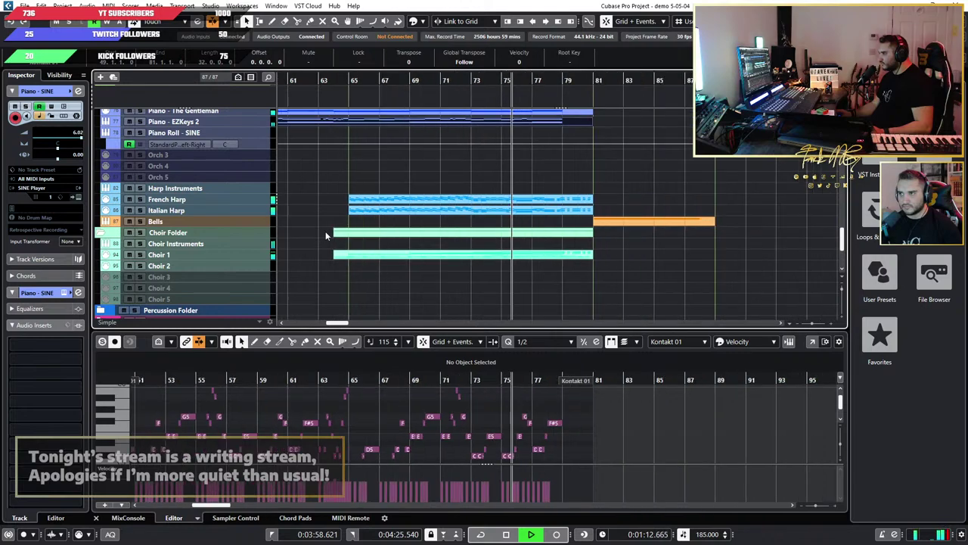
scroll(362, 233, right, 1)
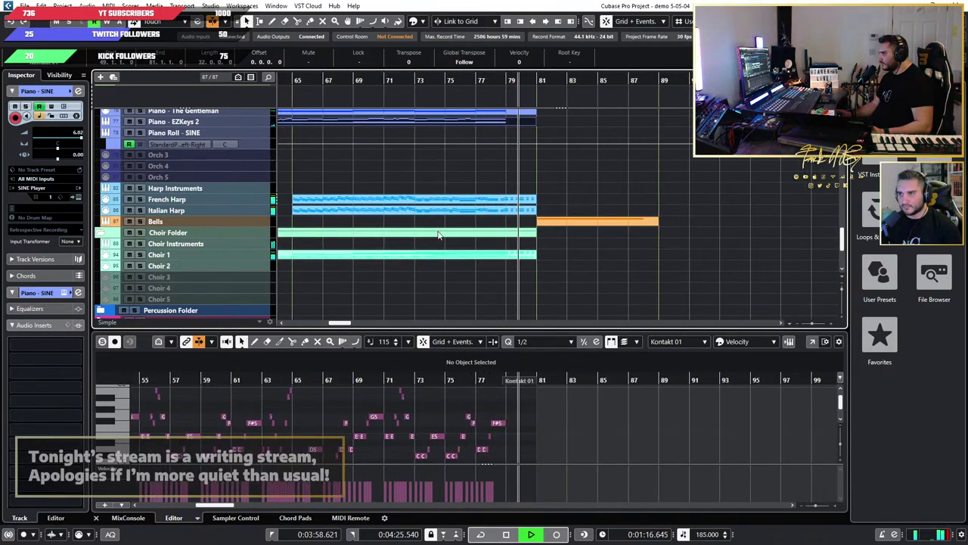
key(space)
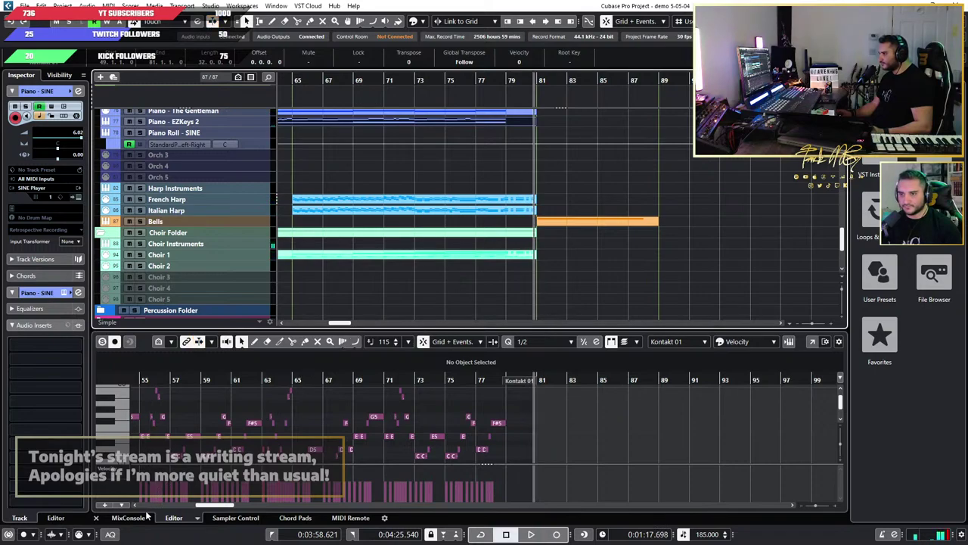
Step: Open the Choir 1 part in the note editor and play back its section leading up to bar 81
click(131, 518)
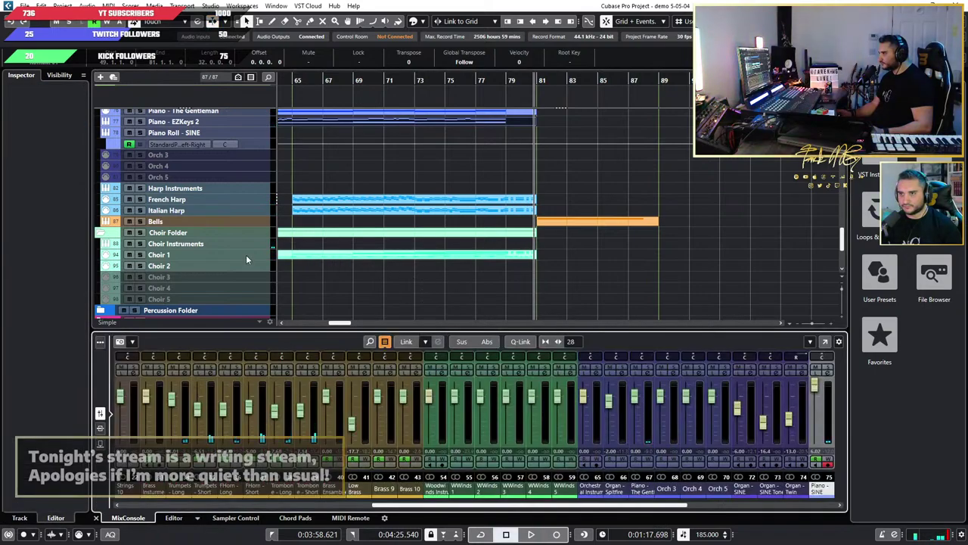
click(246, 257)
click(172, 518)
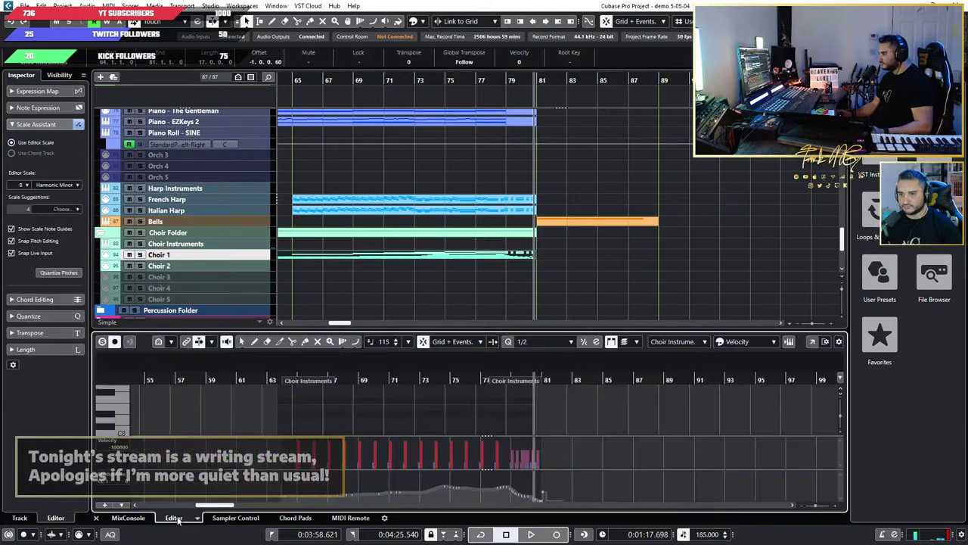
click(349, 379)
key(space)
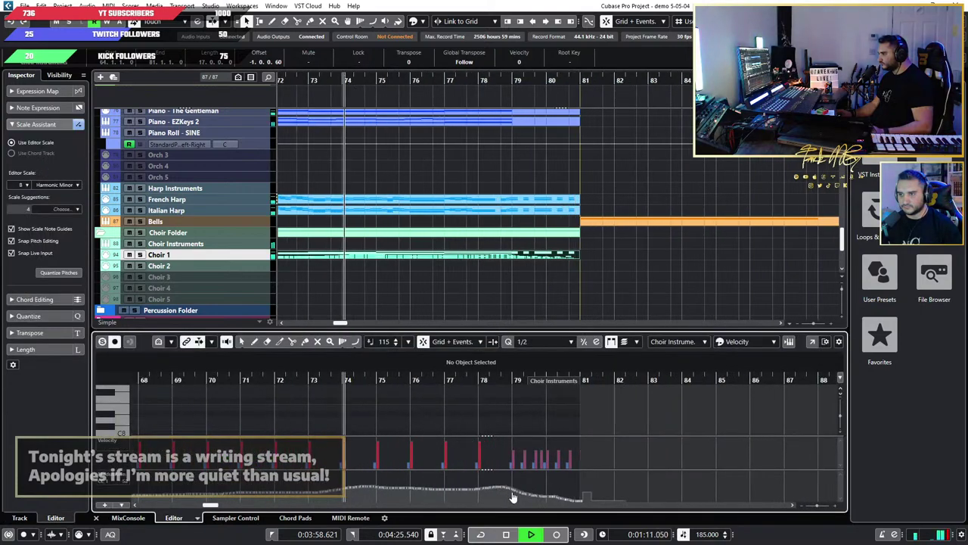
Step: Switch to the Draw tool and enlarge the note editor and its Modulation (CC 1) lane for the Choir 1 part
key(h)
click(254, 341)
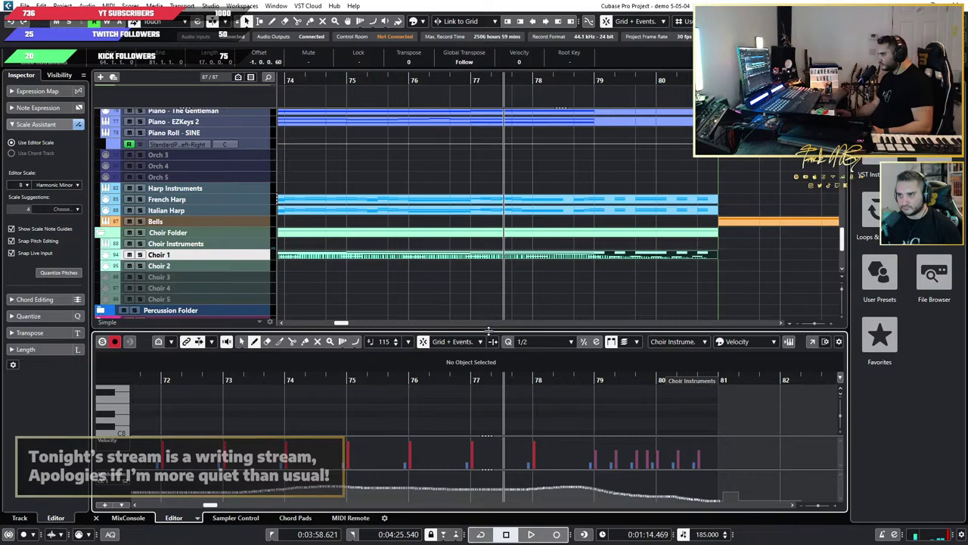
drag(488, 331, 488, 146)
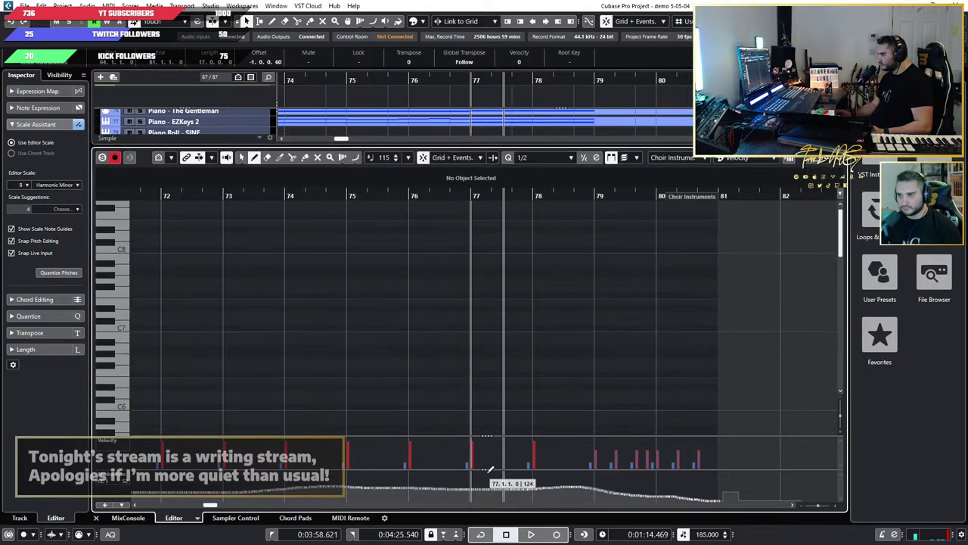
drag(490, 469, 465, 325)
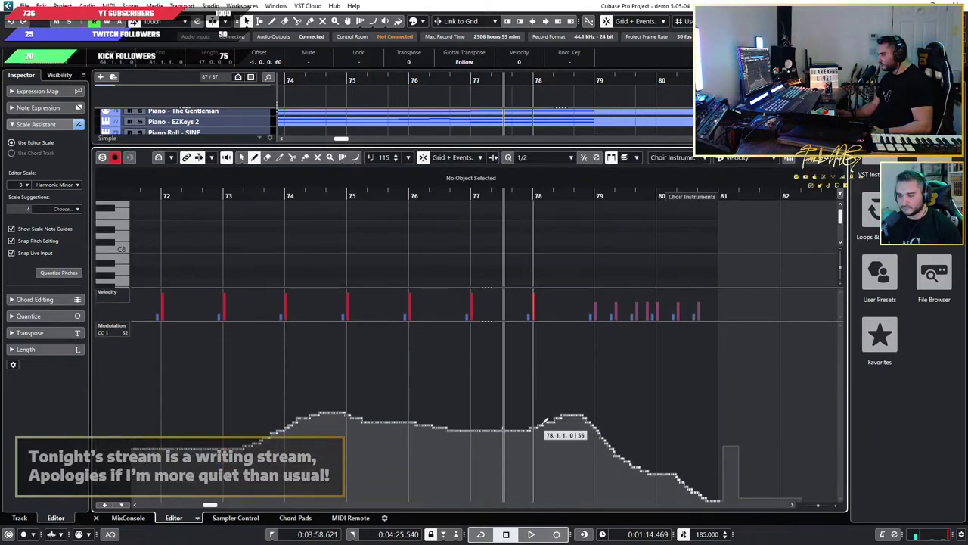
Step: Draw a dip in Choir 1's Modulation (CC 1) curve just before bar 78 and play the passage back
click(397, 196)
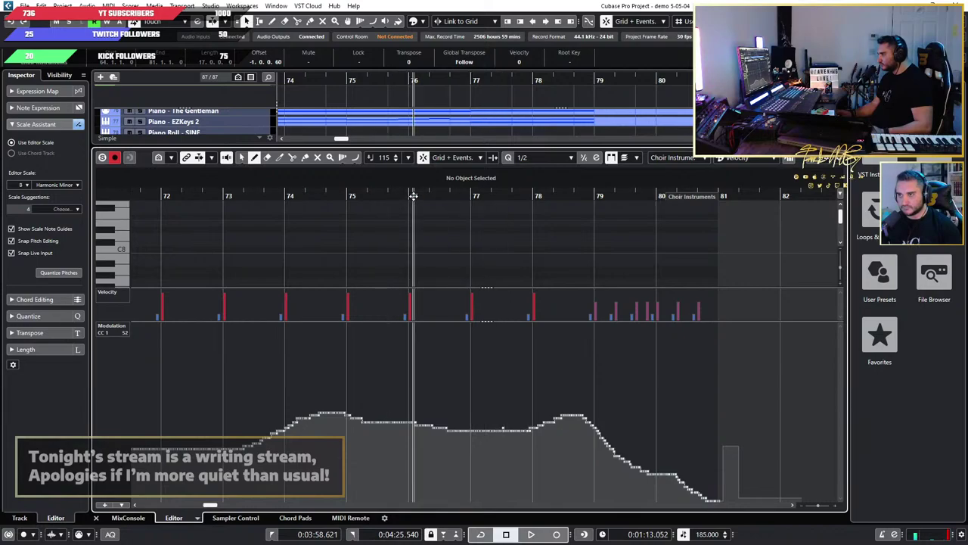
key(space)
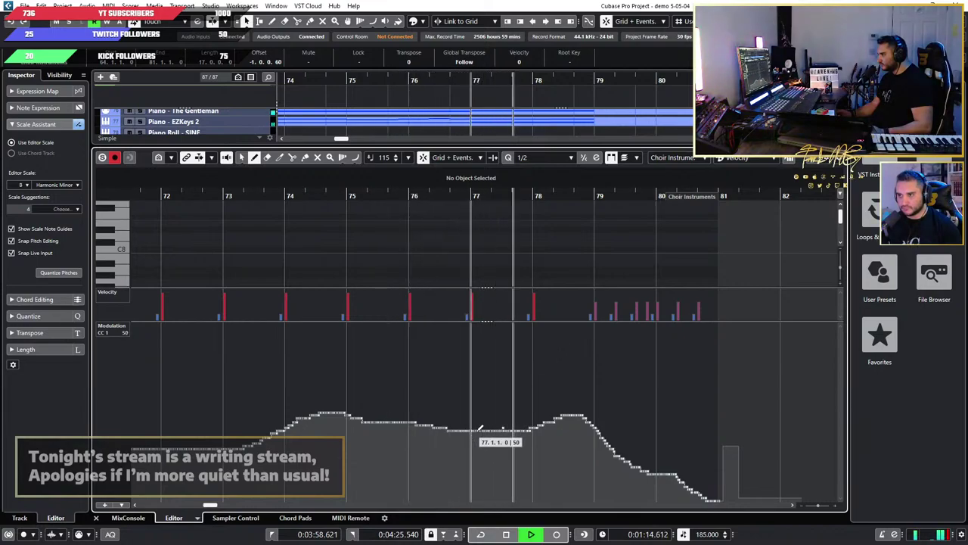
key(space)
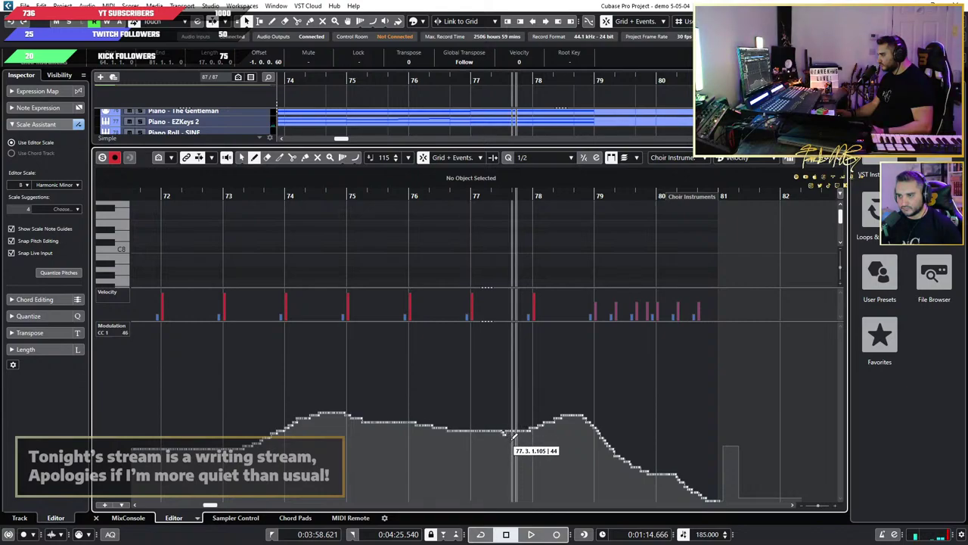
drag(520, 442, 532, 443)
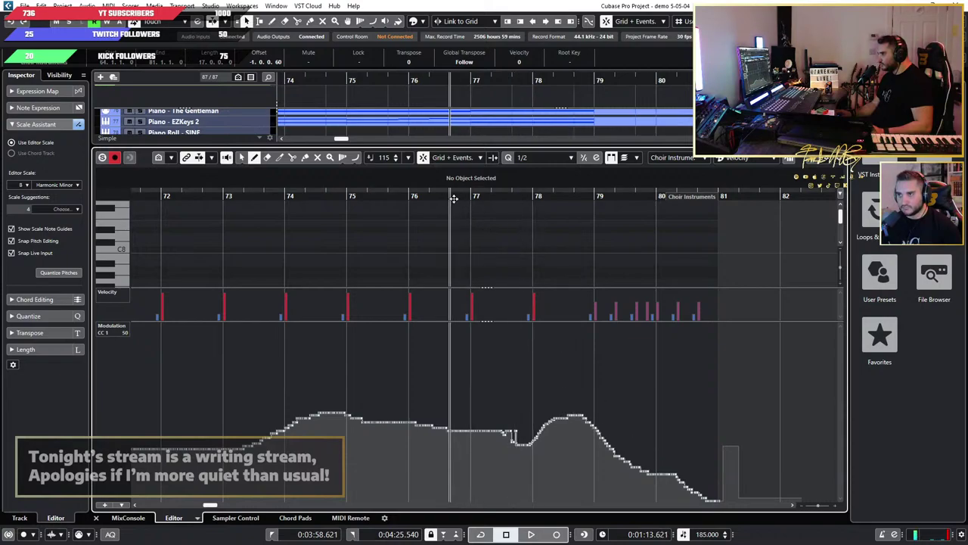
key(space)
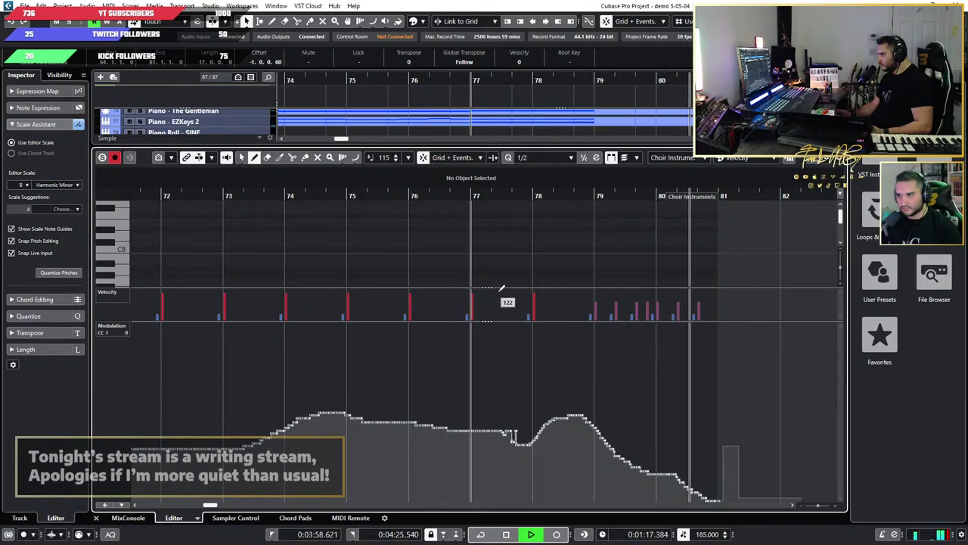
Step: Shrink the note editor back, open the Bells part at bar 81 and delete its last B1 note, at bar 87
scroll(558, 359, down, 3)
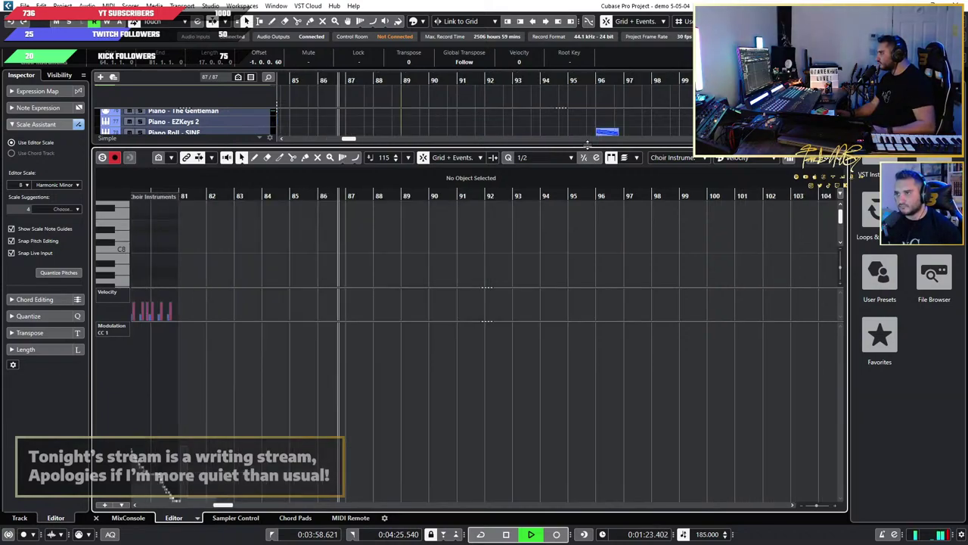
drag(580, 147, 546, 332)
scroll(408, 242, down, 5)
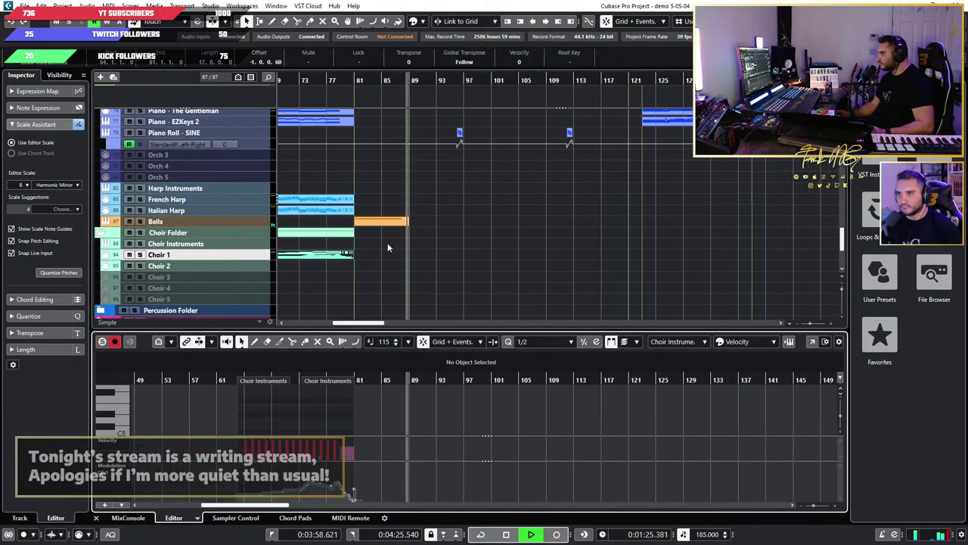
scroll(388, 240, up, 3)
scroll(390, 240, left, 4)
key(space)
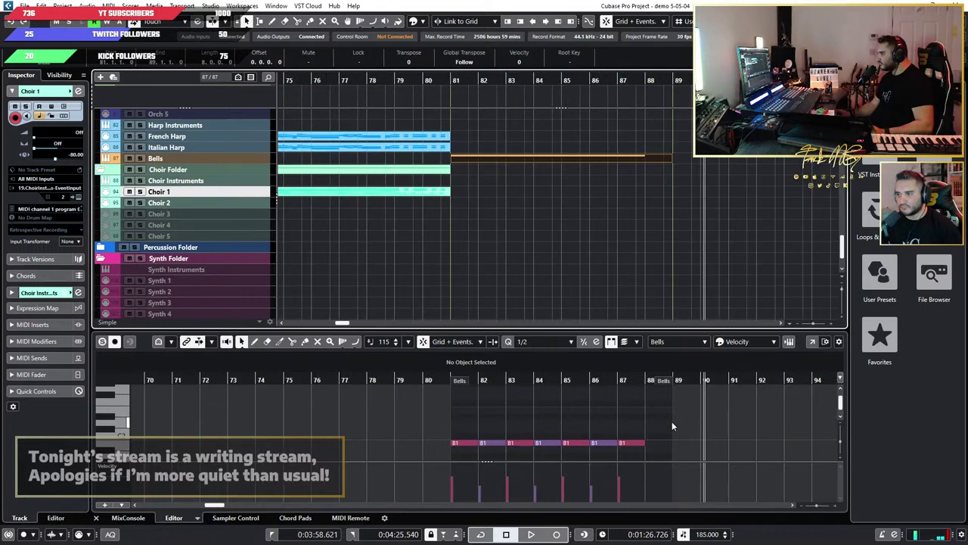
drag(672, 422, 621, 450)
key(Delete)
Step: Play the shortened Bells part from just before bar 81 to check its ending
click(439, 382)
key(space)
scroll(573, 392, up, 2)
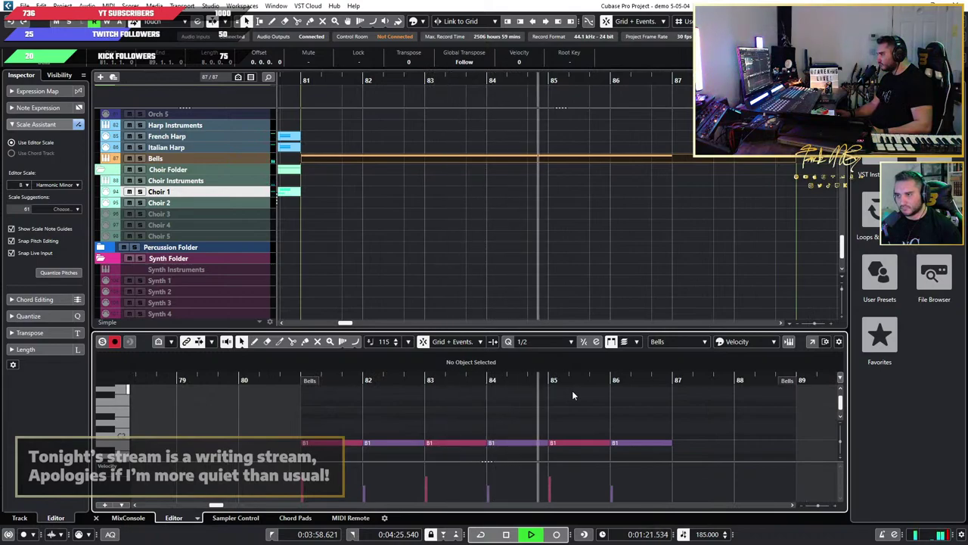
scroll(572, 391, down, 2)
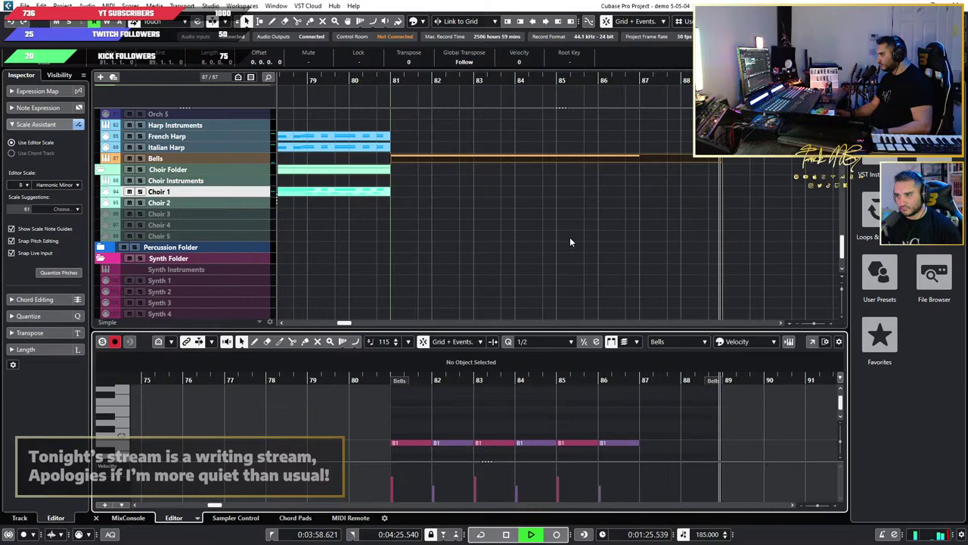
Step: Look over the arrangement of the harp, organ, piano, woodwind and brass tracks while playback continues
scroll(559, 241, down, 5)
scroll(559, 241, up, 4)
scroll(559, 243, down, 3)
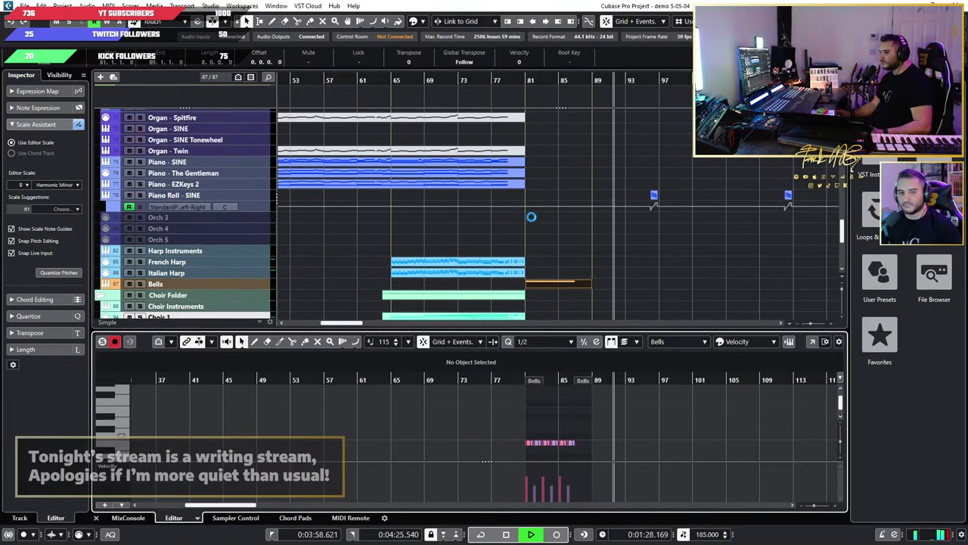
scroll(553, 211, down, 5)
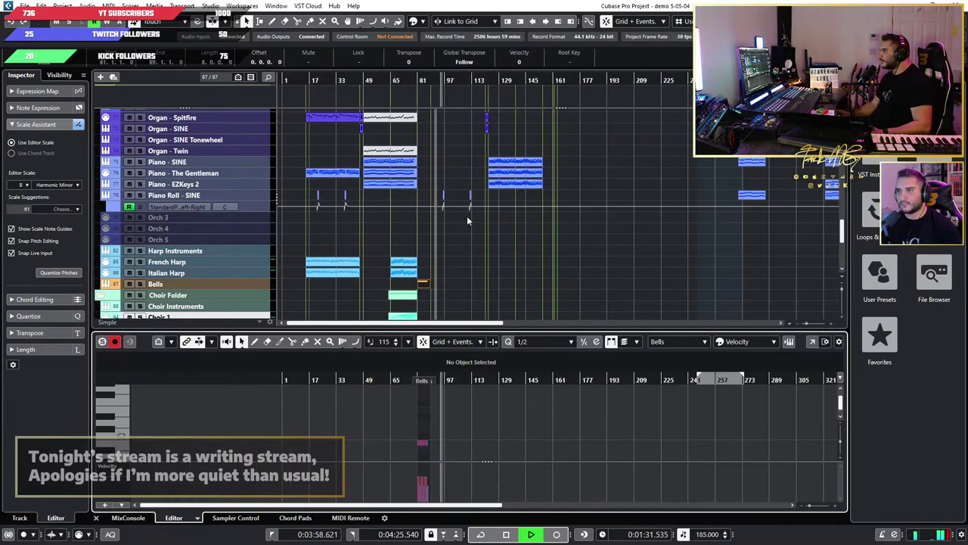
scroll(468, 221, up, 7)
scroll(444, 242, up, 3)
scroll(444, 242, left, 5)
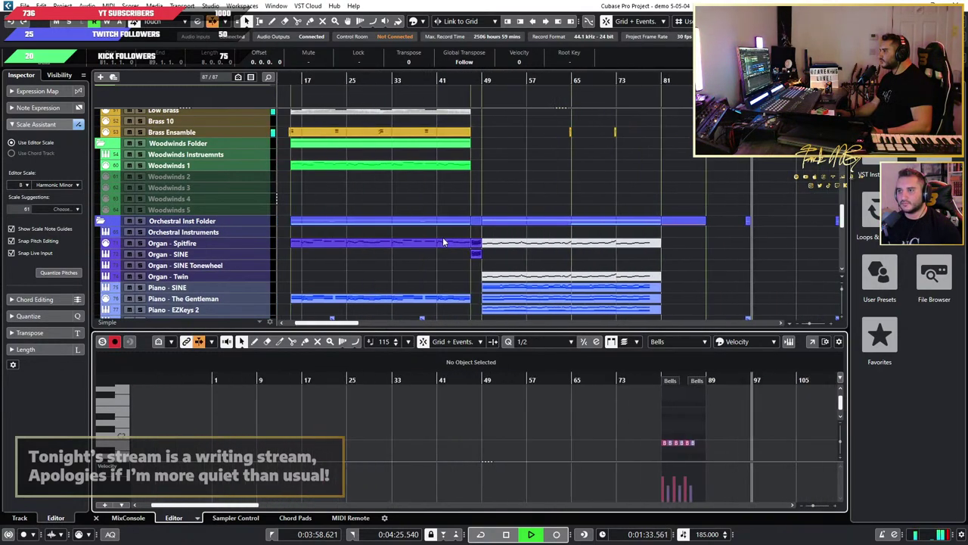
Step: Look over the brass, woodwind and organ tracks across the song and stop playback
scroll(443, 237, down, 4)
scroll(480, 236, up, 7)
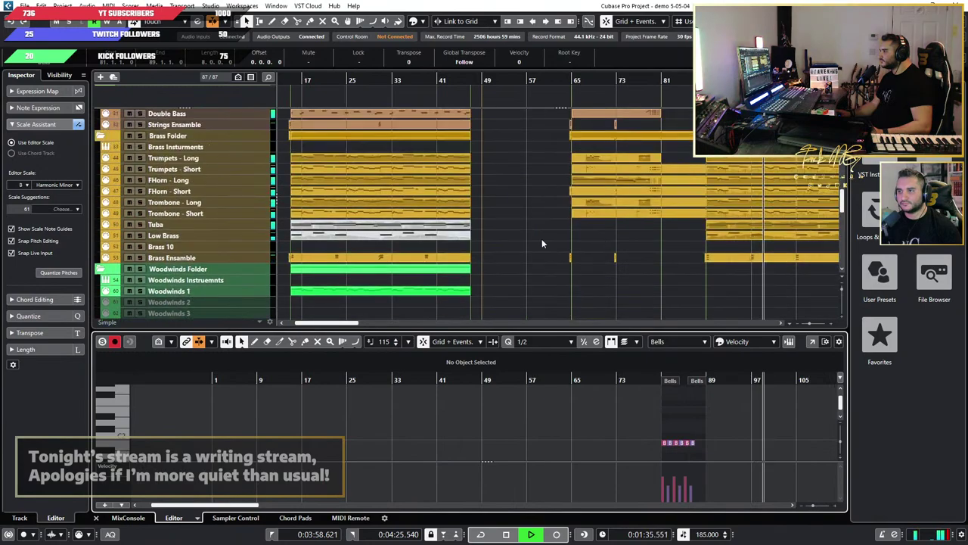
scroll(528, 239, left, 2)
scroll(470, 246, up, 2)
scroll(424, 252, down, 1)
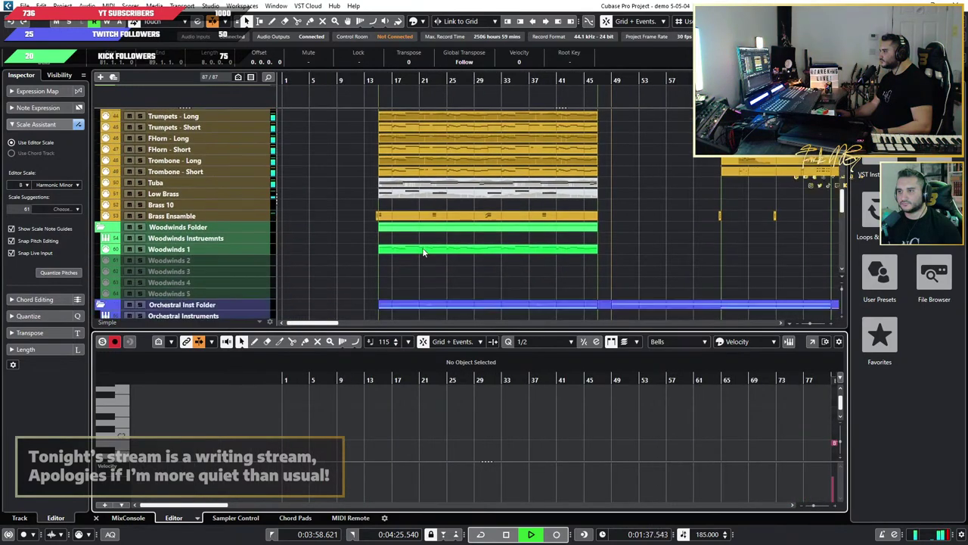
scroll(423, 252, down, 4)
scroll(443, 248, down, 1)
scroll(469, 245, up, 2)
key(space)
key(g)
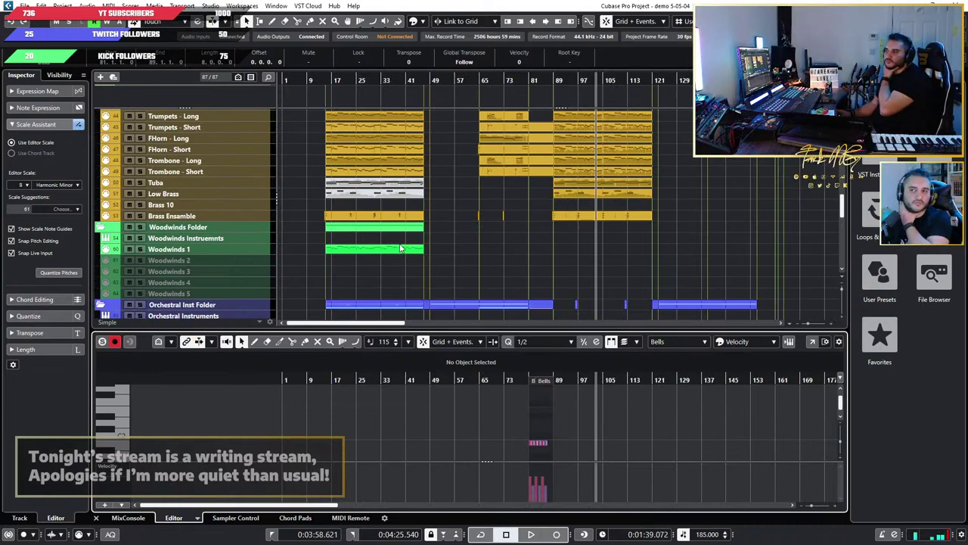
scroll(387, 240, up, 4)
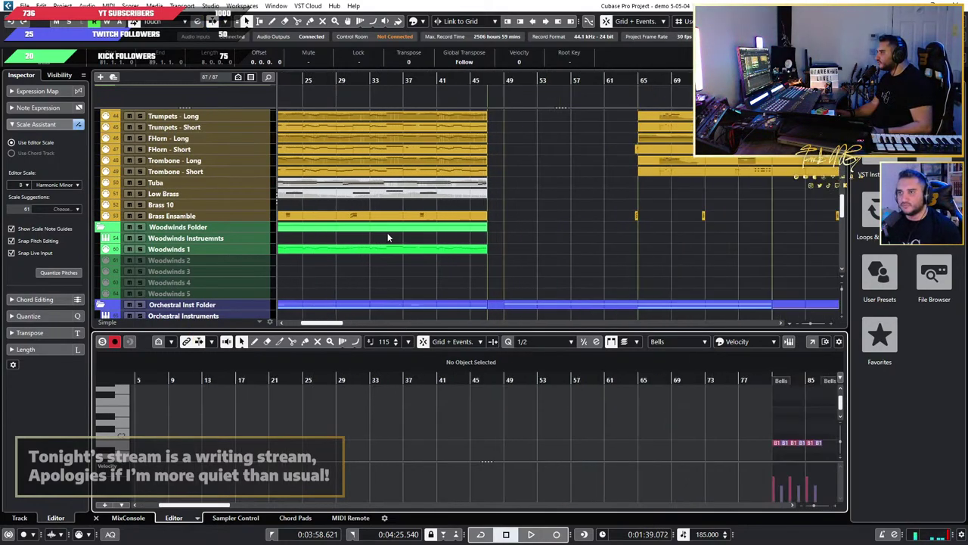
scroll(389, 239, left, 3)
scroll(434, 237, up, 3)
scroll(433, 238, down, 2)
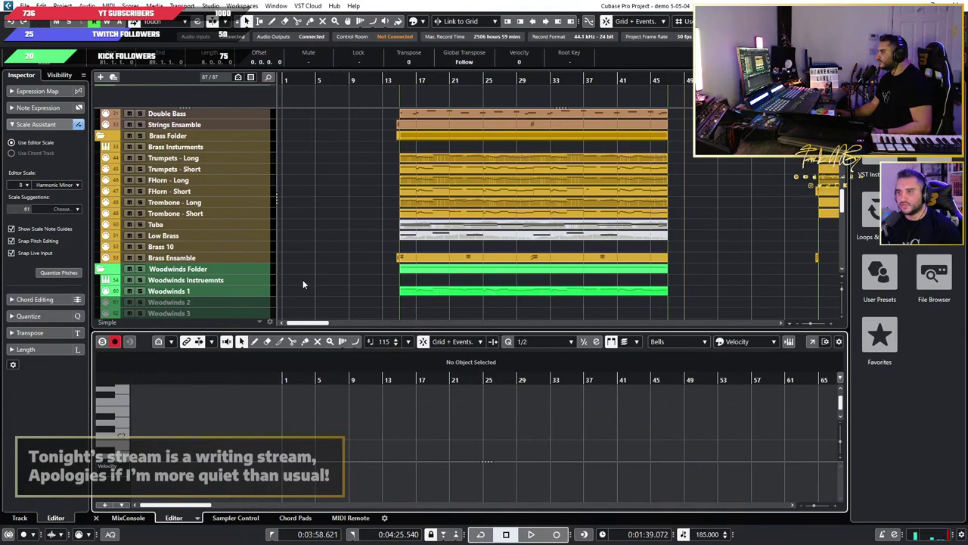
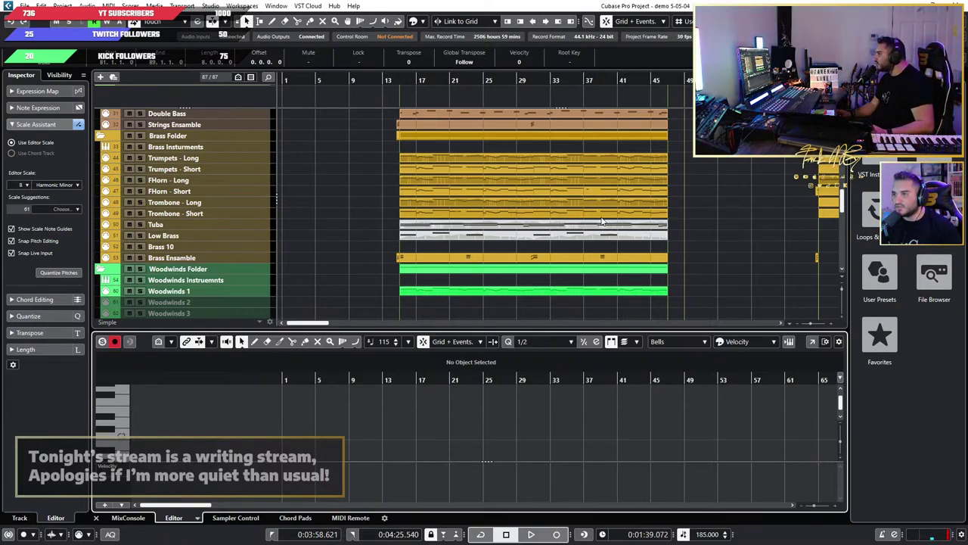
Step: Compare the string, brass, guitar, bass and drum parts across the arrangement to find material to reuse from bar 15
scroll(603, 221, right, 10)
scroll(621, 227, up, 5)
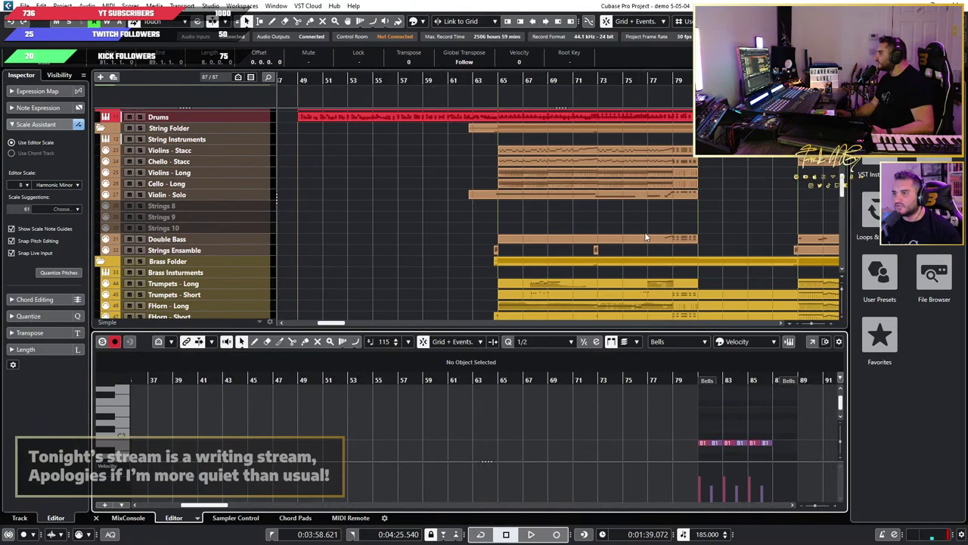
scroll(645, 237, down, 3)
scroll(719, 241, right, 5)
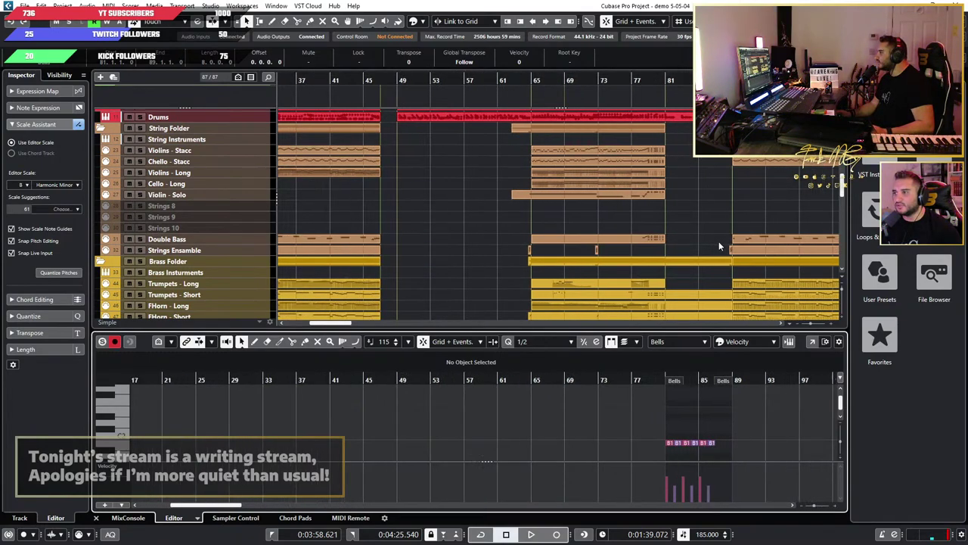
scroll(696, 246, down, 8)
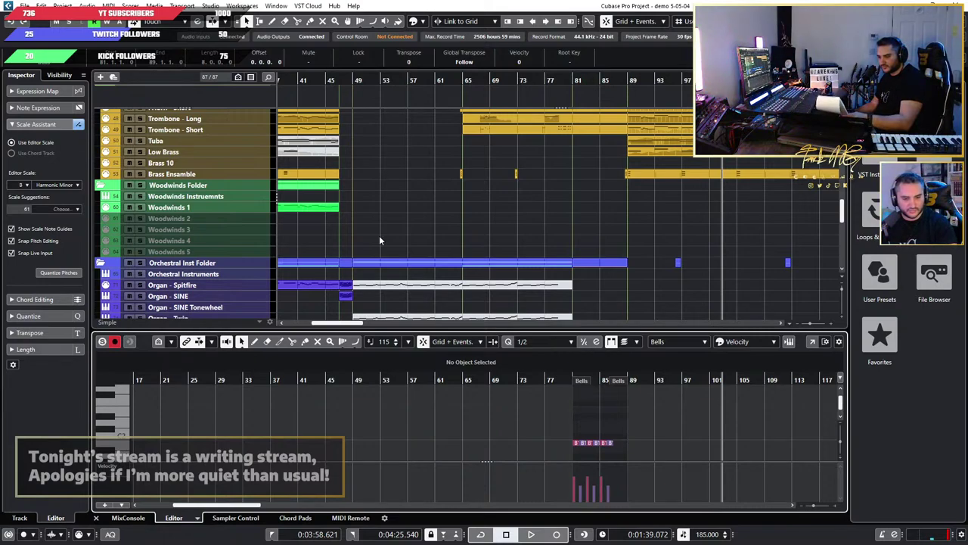
scroll(451, 217, up, 5)
scroll(444, 212, down, 5)
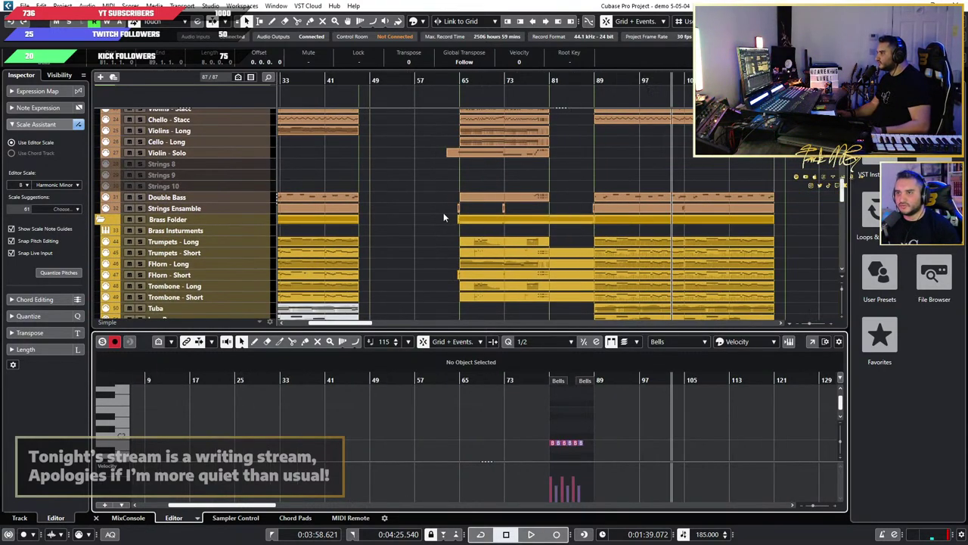
scroll(435, 212, up, 4)
scroll(356, 245, up, 5)
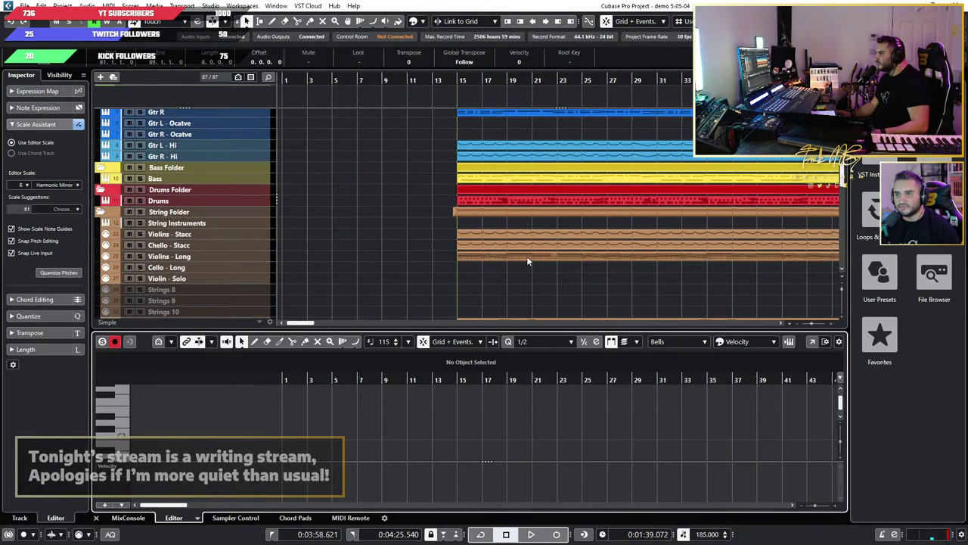
scroll(552, 259, down, 3)
scroll(530, 257, down, 5)
scroll(397, 255, up, 4)
scroll(394, 257, up, 6)
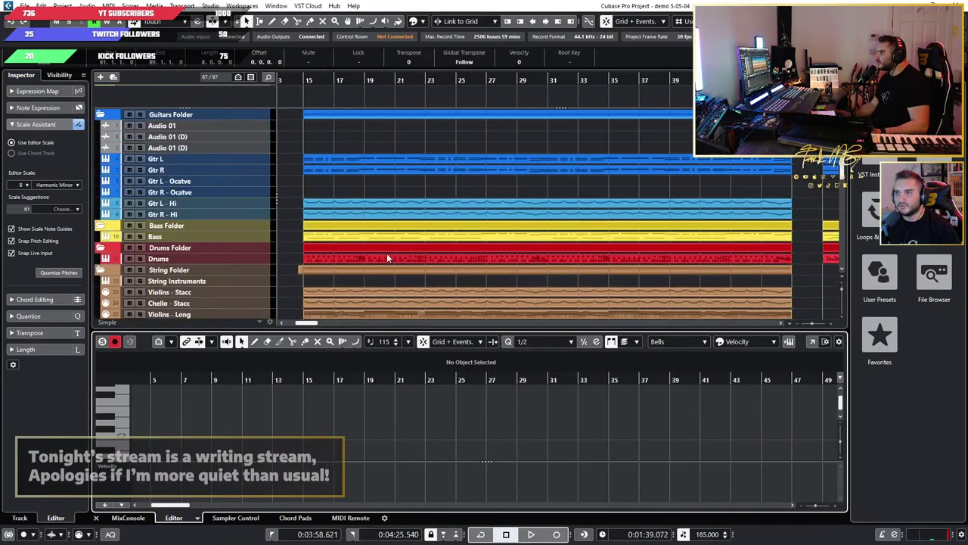
scroll(387, 258, down, 3)
scroll(387, 258, down, 1)
scroll(387, 258, up, 3)
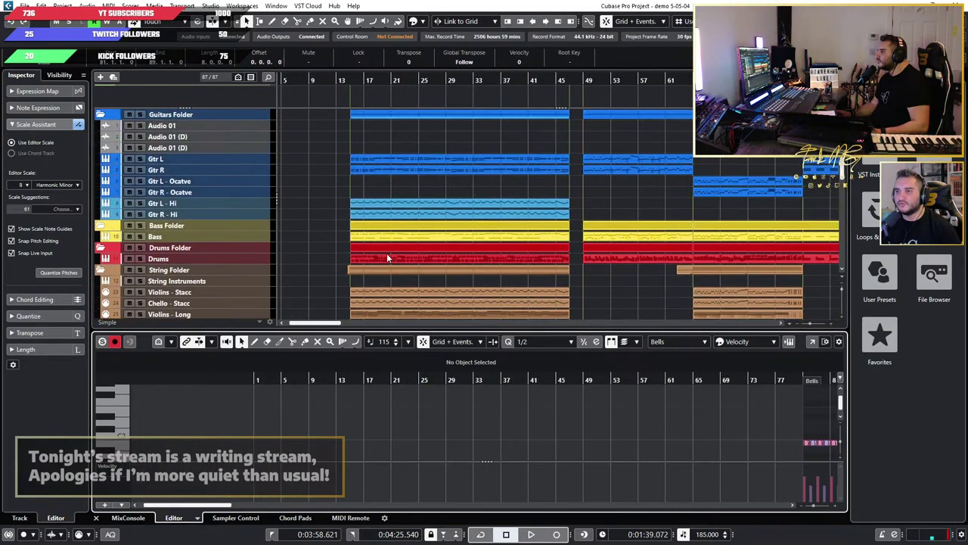
scroll(387, 257, down, 3)
scroll(387, 255, up, 3)
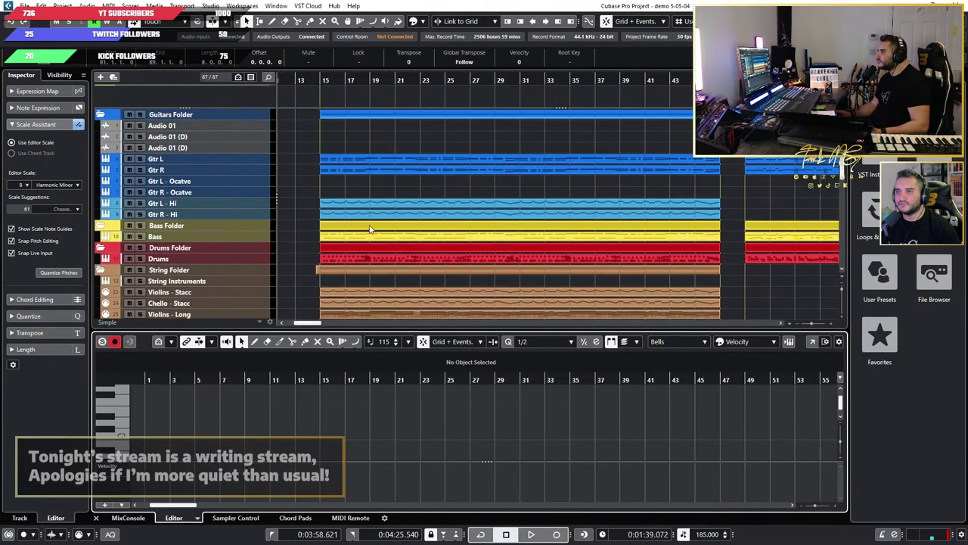
Step: Copy the Gtr R part that starts at bar 15 onto the Cello - Long track at the same position
click(352, 171)
click(353, 170)
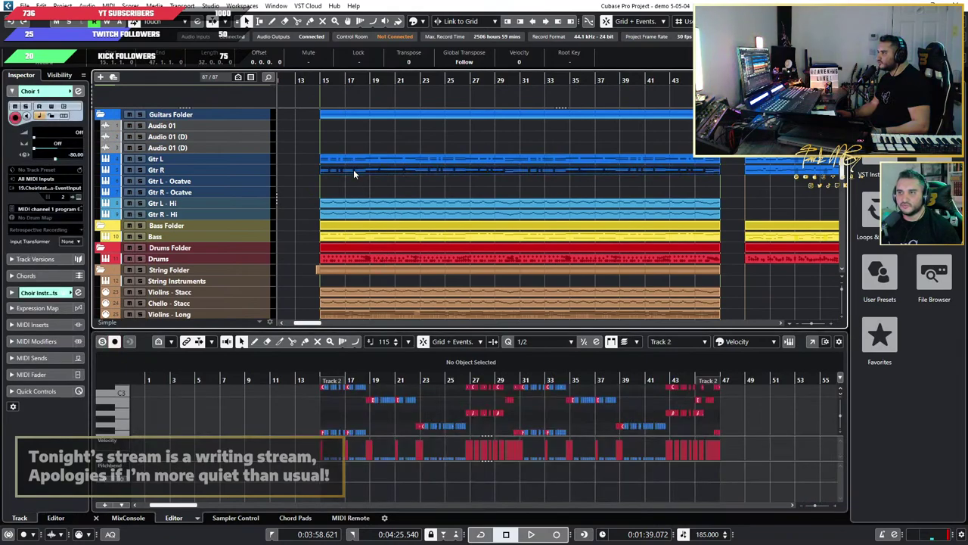
scroll(315, 240, down, 5)
scroll(317, 237, up, 3)
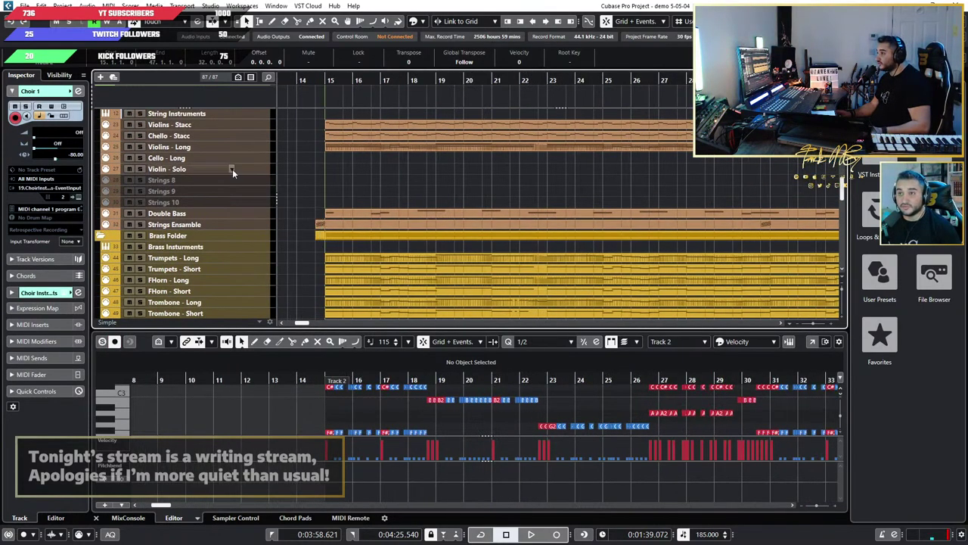
click(269, 160)
scroll(331, 186, up, 4)
scroll(334, 188, up, 1)
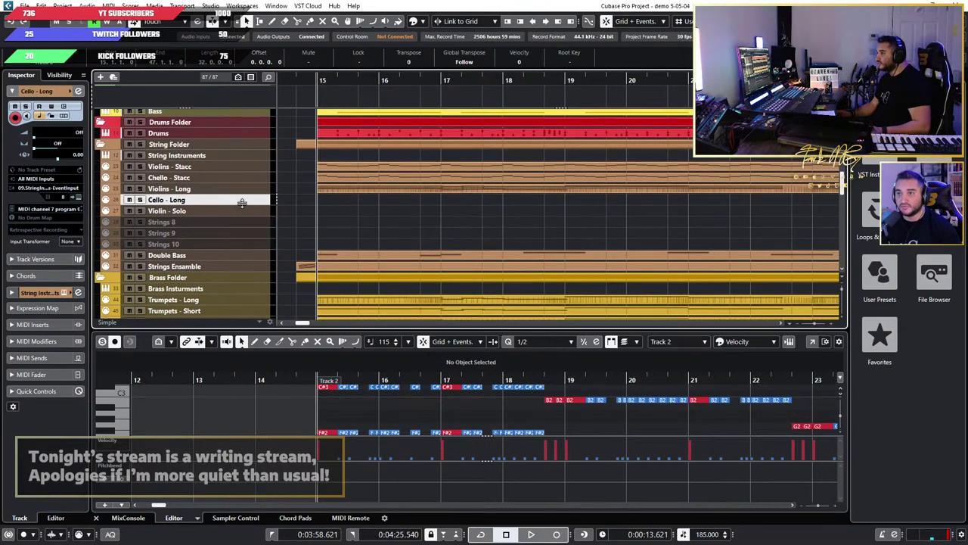
key(ctrl+v)
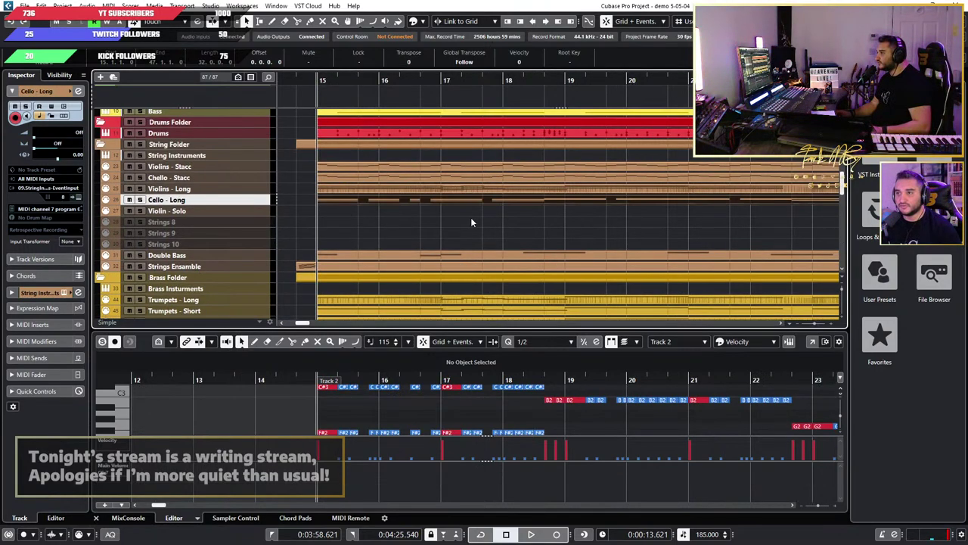
Step: Enlarge the note editor and select all notes of the copied part on the Cello - Long track
scroll(605, 381, down, 4)
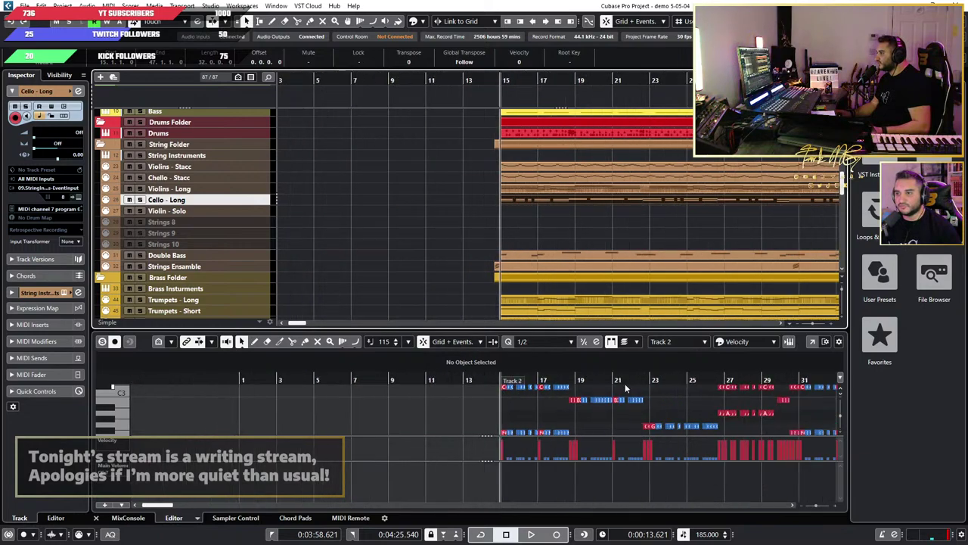
drag(625, 330, 601, 143)
scroll(612, 280, down, 3)
scroll(608, 283, right, 4)
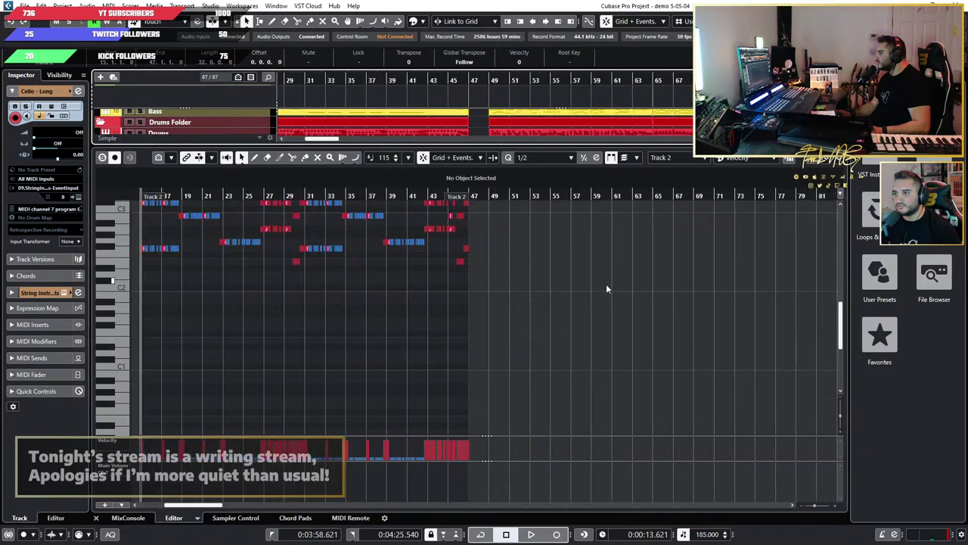
scroll(624, 328, left, 3)
drag(757, 326, 286, 288)
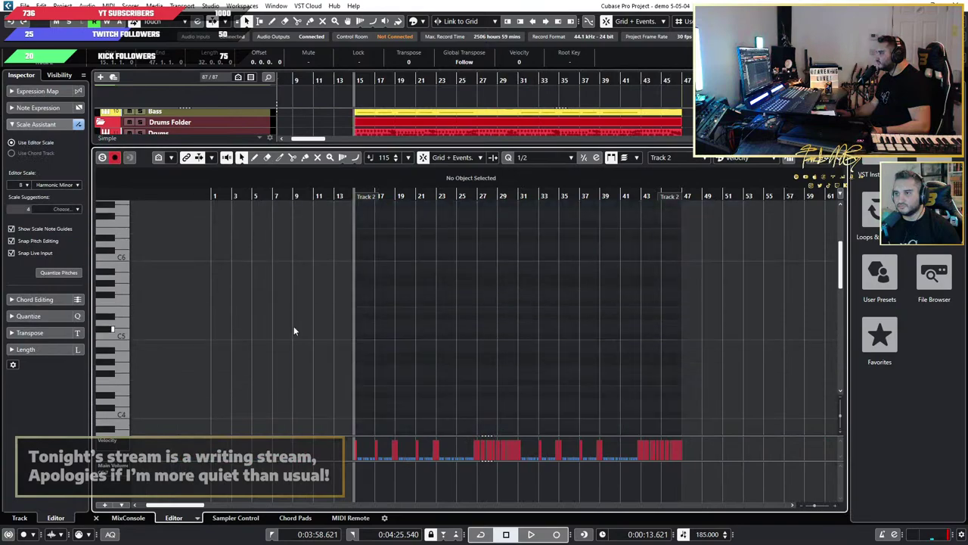
scroll(364, 319, down, 4)
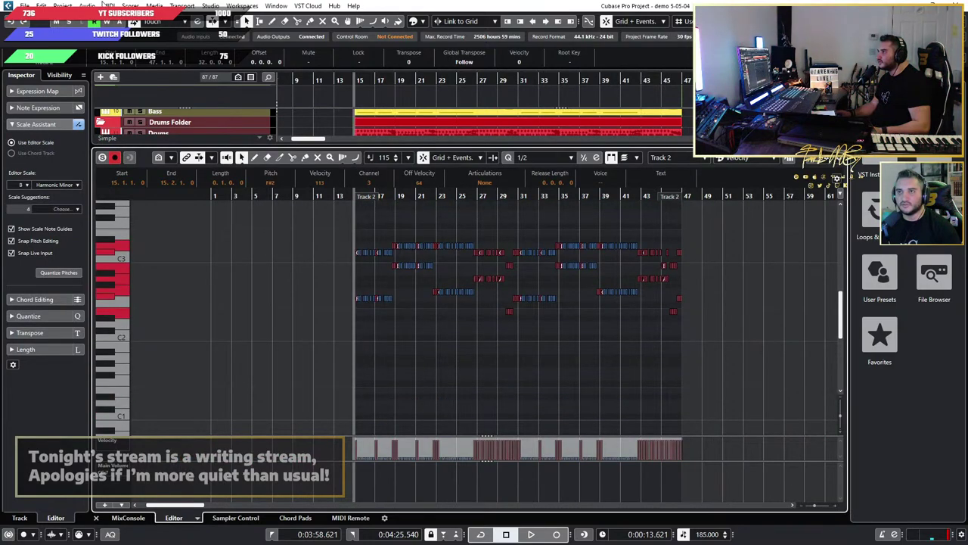
Step: Apply a Logical Editor transform that sets Value 2 of the selected notes to a fixed value of 115
click(108, 5)
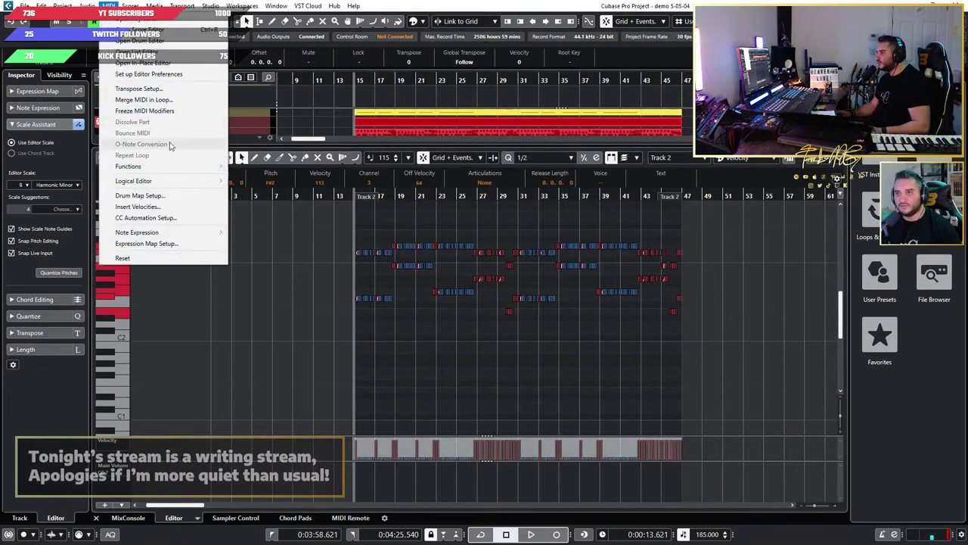
mouse_move(177, 182)
click(270, 182)
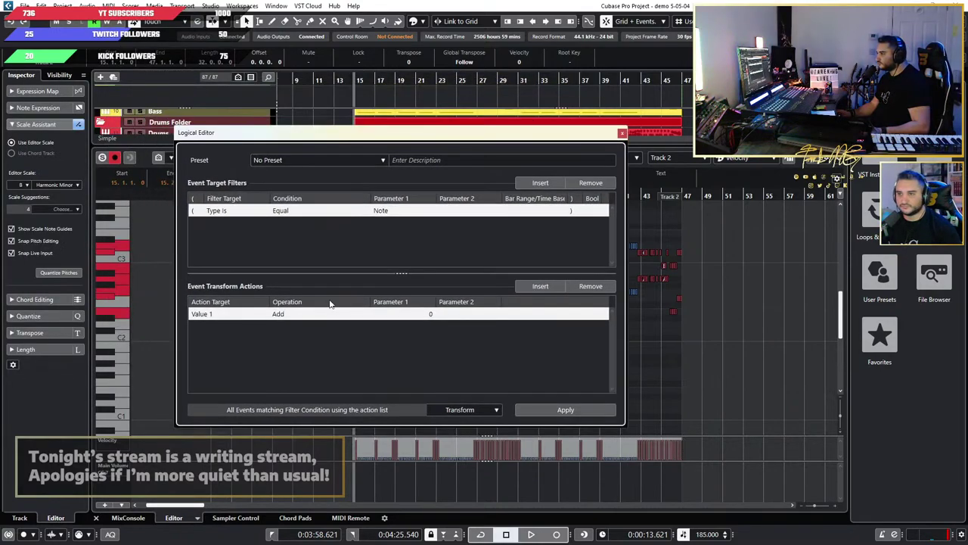
click(205, 314)
click(219, 355)
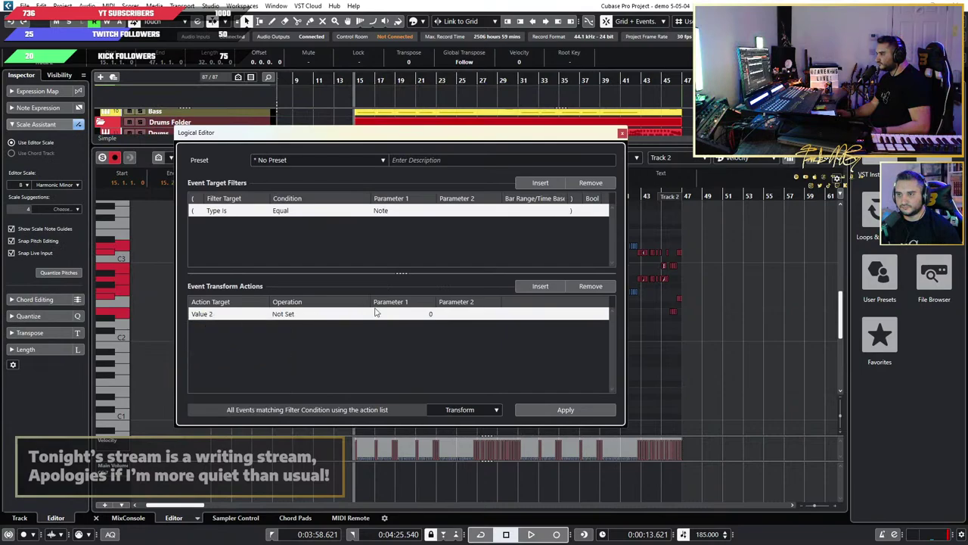
click(307, 316)
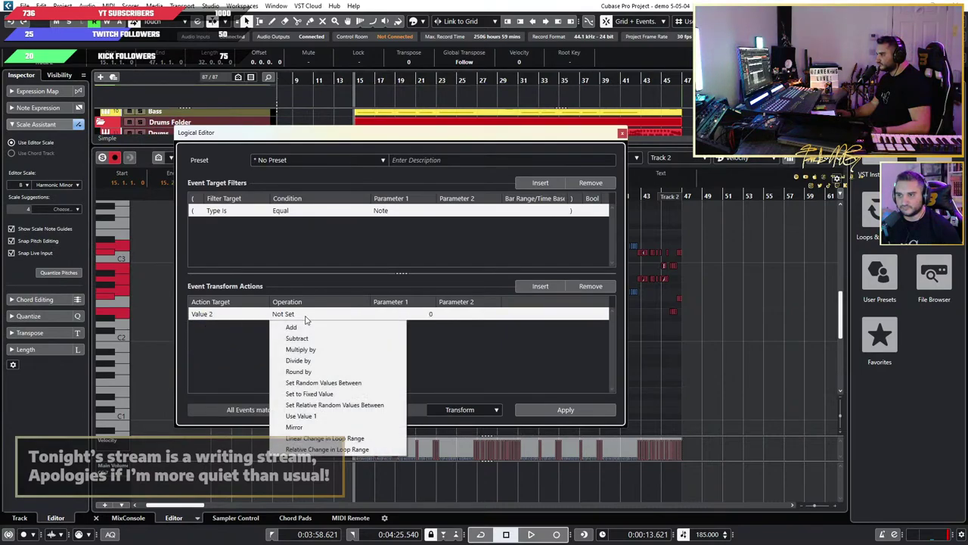
click(327, 395)
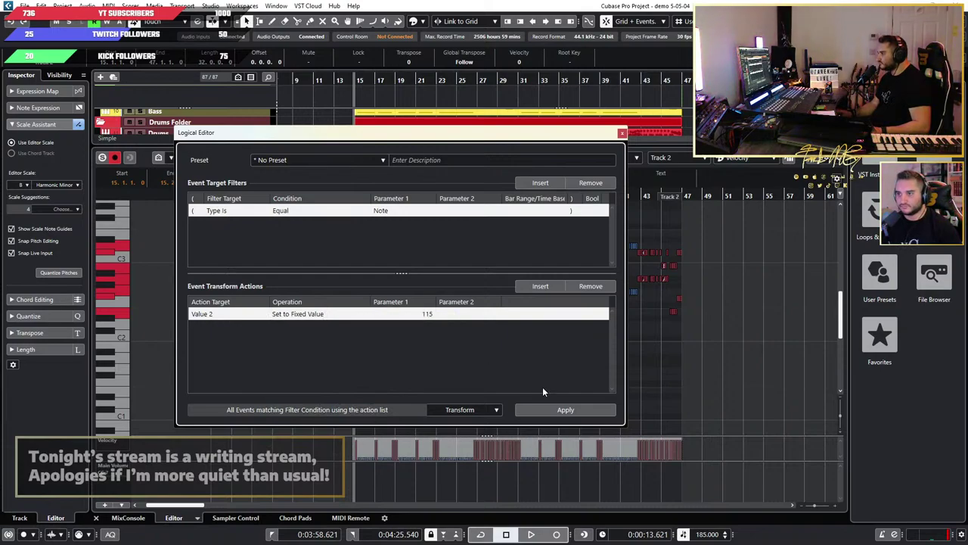
click(557, 410)
click(621, 133)
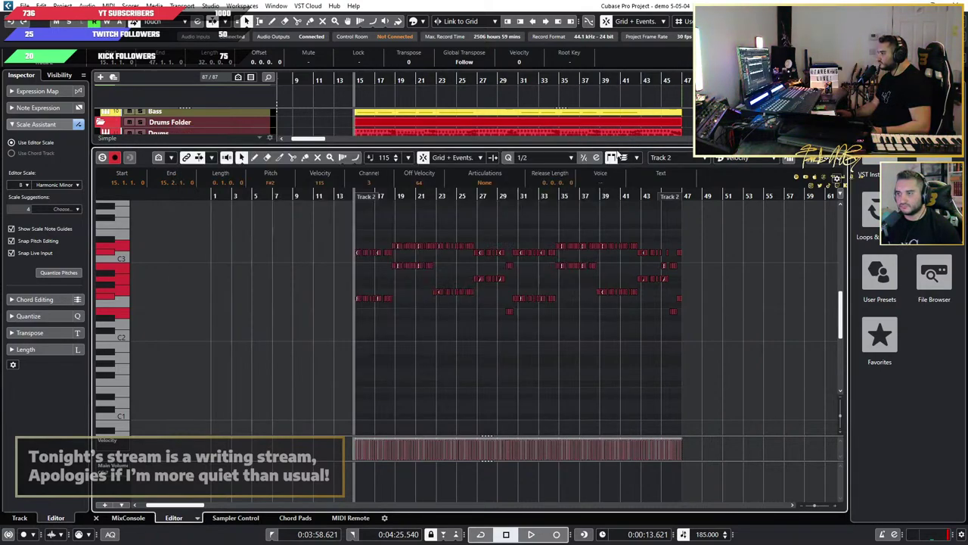
Step: Check the cello notes throughout the part from bar 15 and shrink the note editor back to reveal the tracks
scroll(538, 285, up, 3)
scroll(389, 274, down, 5)
scroll(410, 299, up, 6)
scroll(413, 300, down, 3)
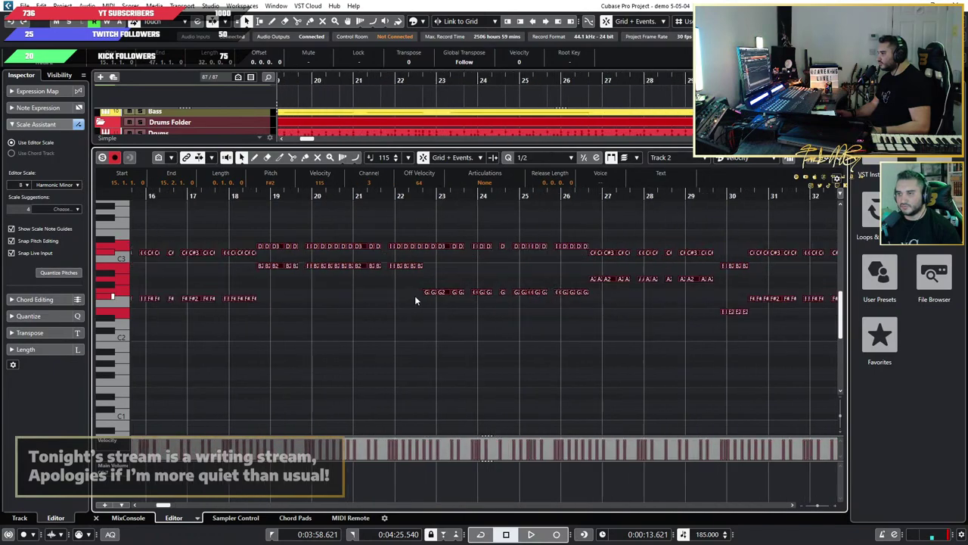
scroll(615, 359, down, 6)
scroll(420, 345, up, 9)
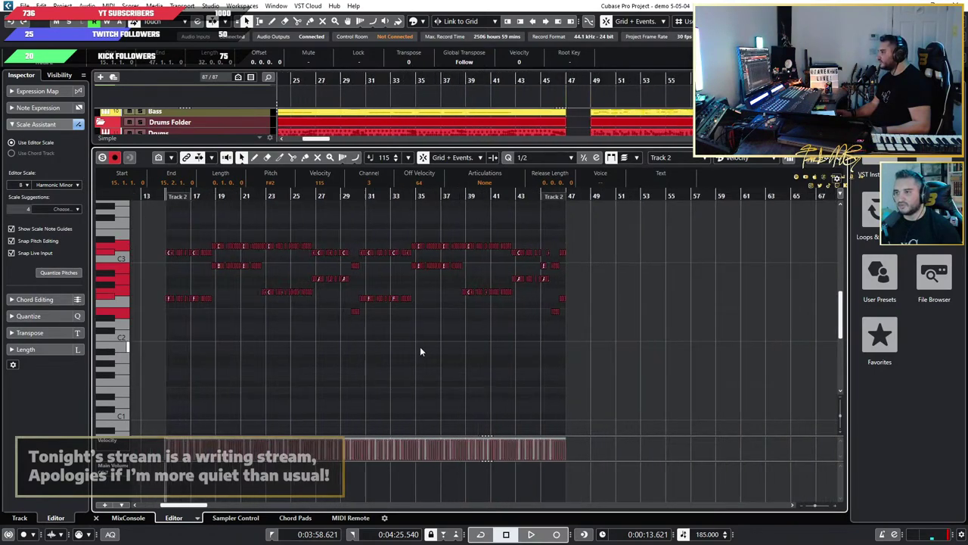
scroll(418, 334, down, 3)
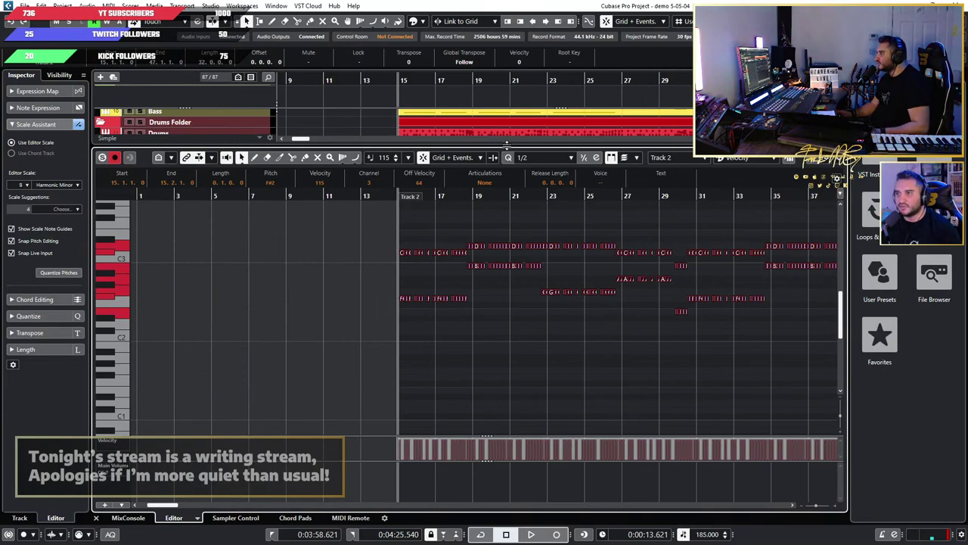
drag(506, 144, 490, 335)
scroll(314, 264, down, 3)
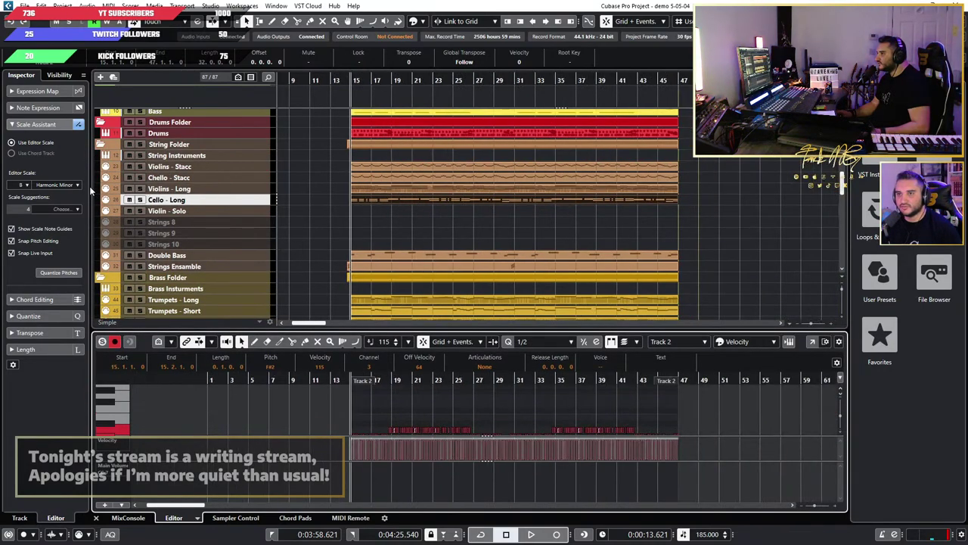
Step: Open the Cello - Long track's Kontakt rack, inspect the Jaeger 03 6 Celli on channel 3 and collapse the expanded instruments
click(255, 201)
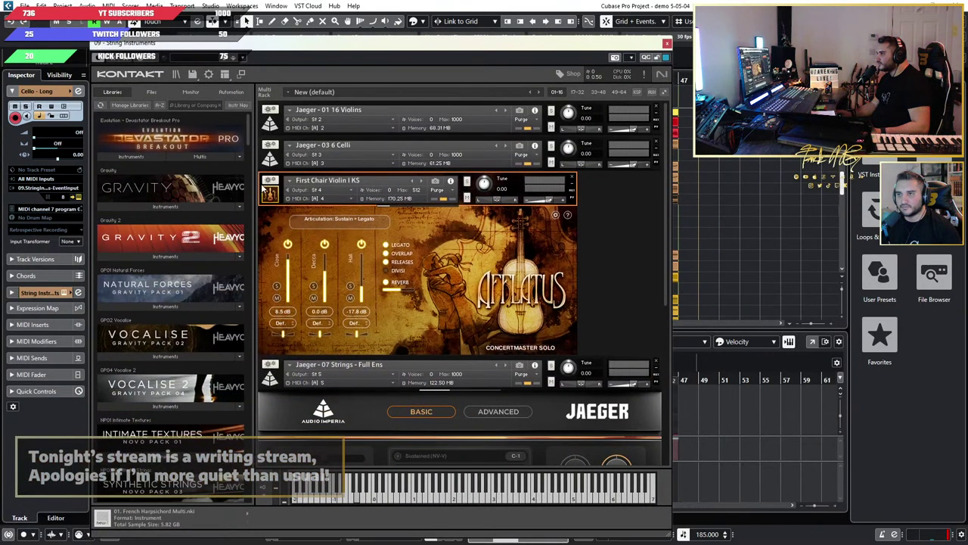
click(266, 190)
click(269, 159)
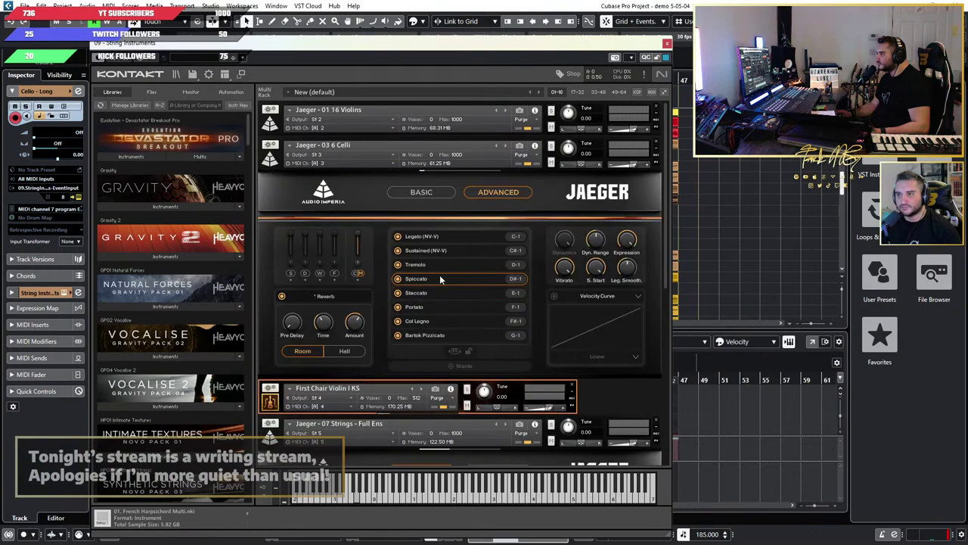
click(270, 160)
click(267, 235)
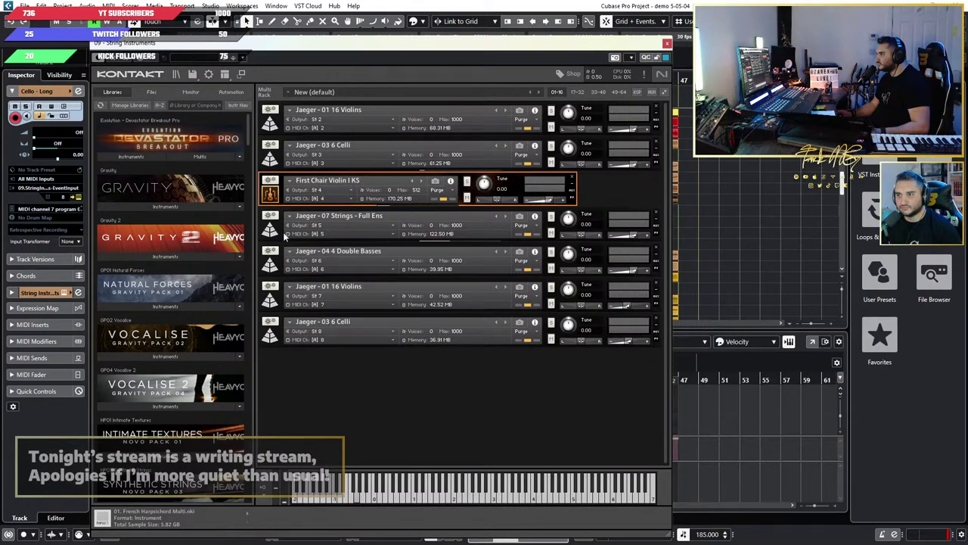
Step: Load the Spiccato articulation in the Jaeger 03 6 Celli instrument on MIDI channel 8 and close the Kontakt window
click(262, 339)
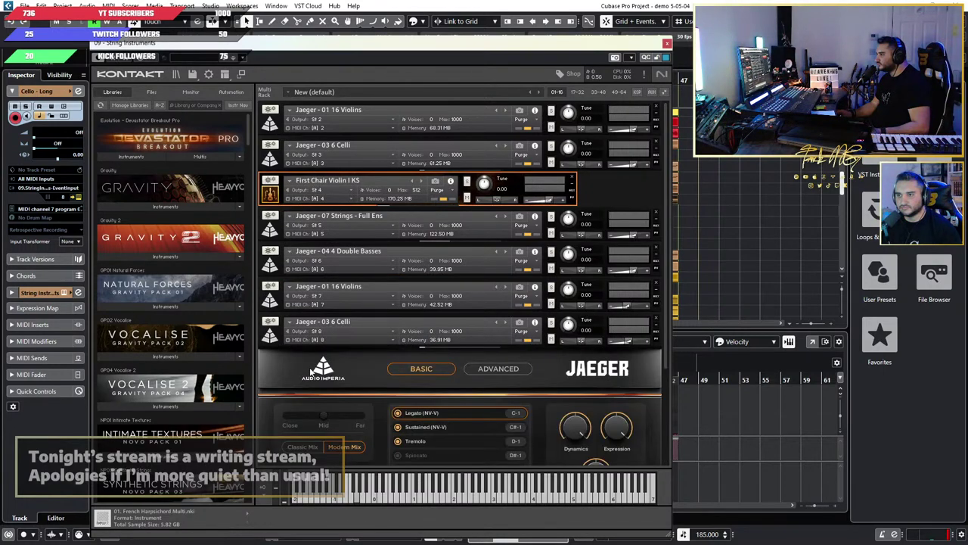
scroll(345, 370, down, 3)
scroll(346, 371, down, 1)
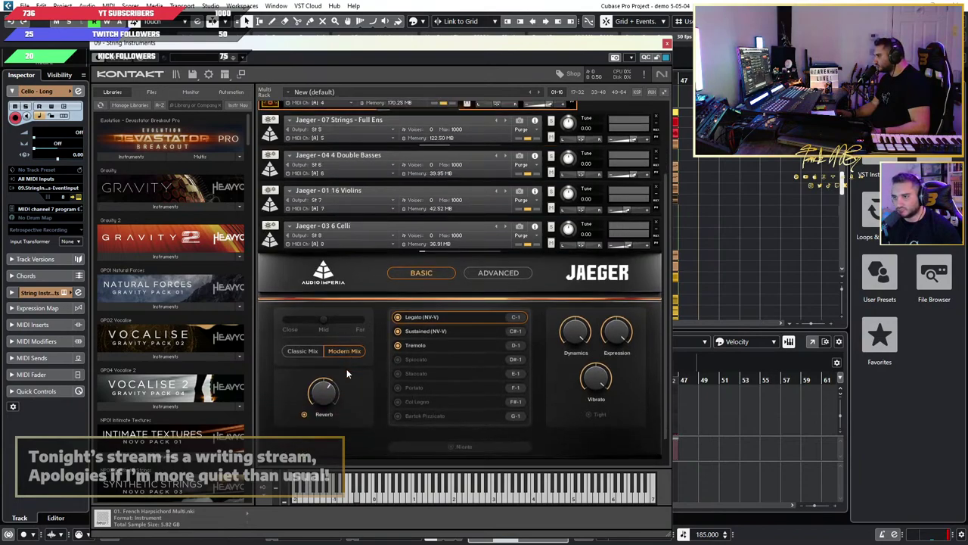
click(399, 360)
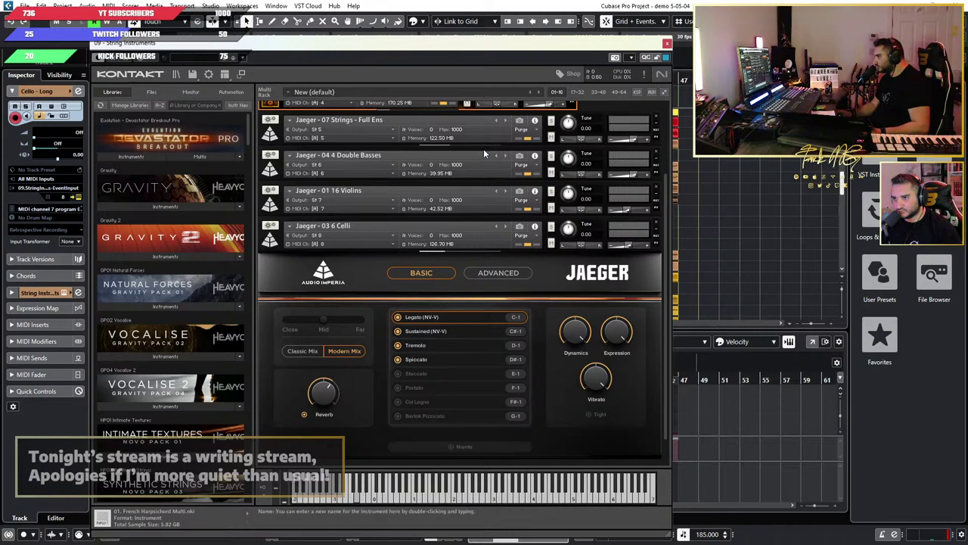
drag(525, 50, 483, 51)
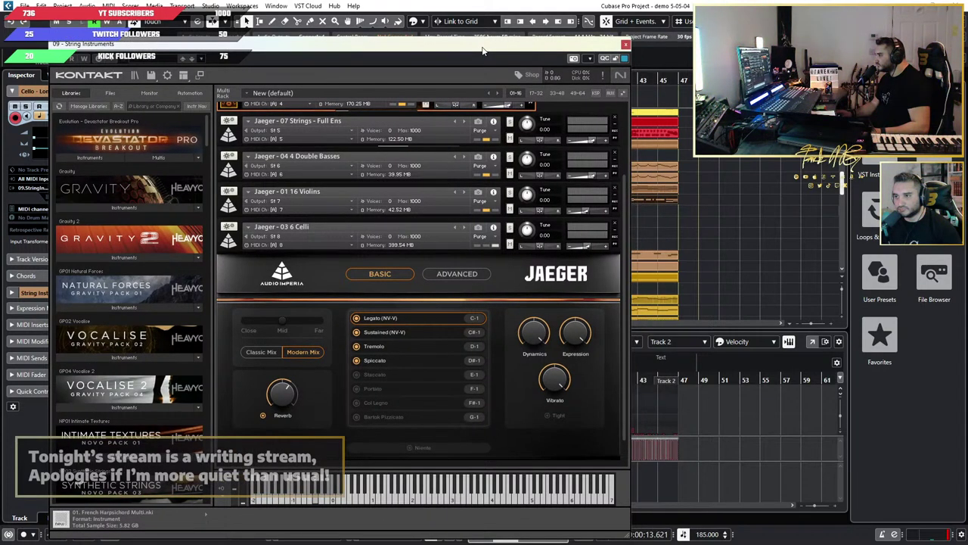
click(626, 45)
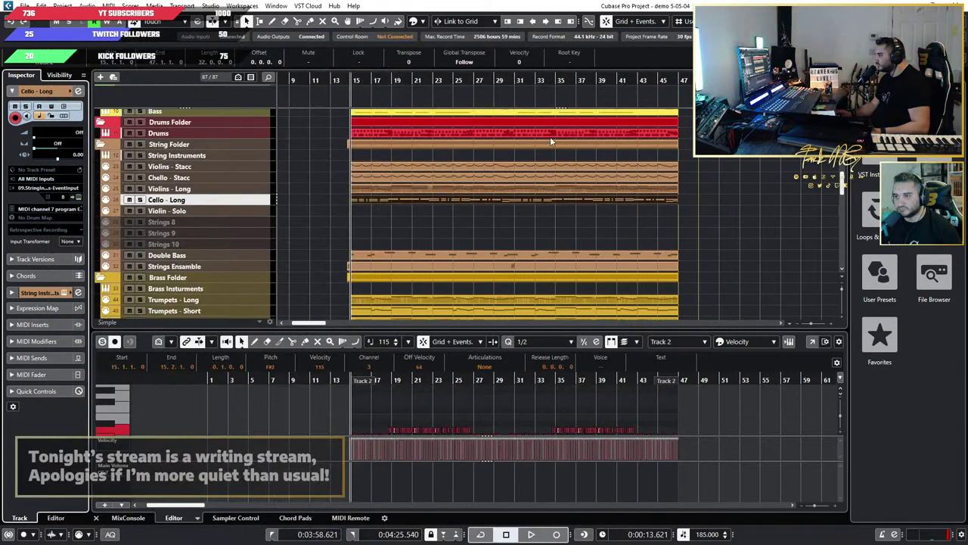
Step: Draw a two-beat D2 note at the start of bar 15 in the Cello - Long part
scroll(349, 397, down, 3)
scroll(346, 409, up, 8)
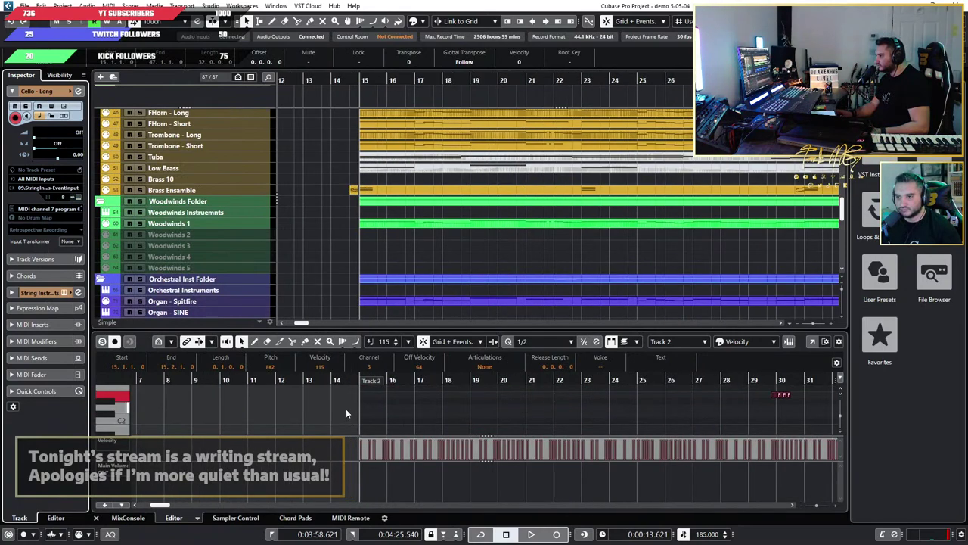
click(254, 342)
click(439, 409)
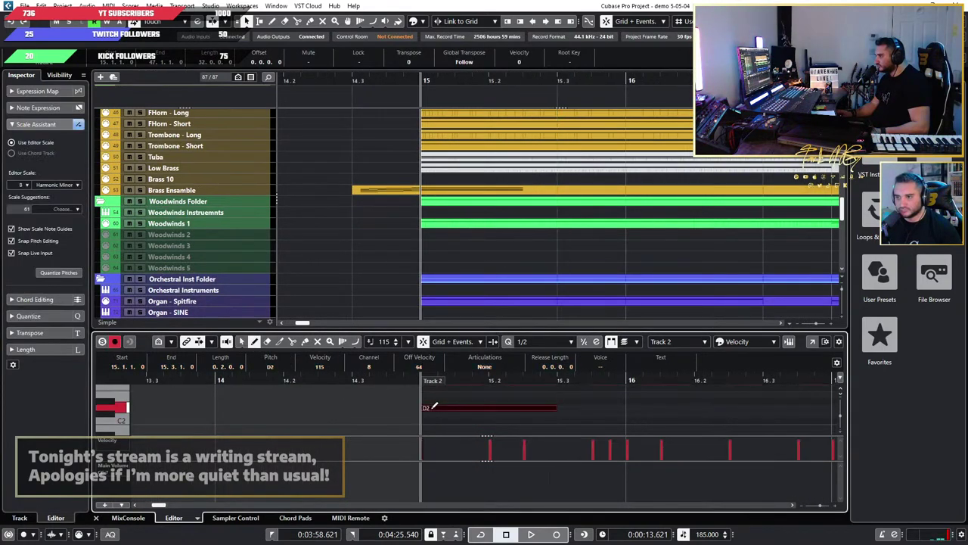
key(1)
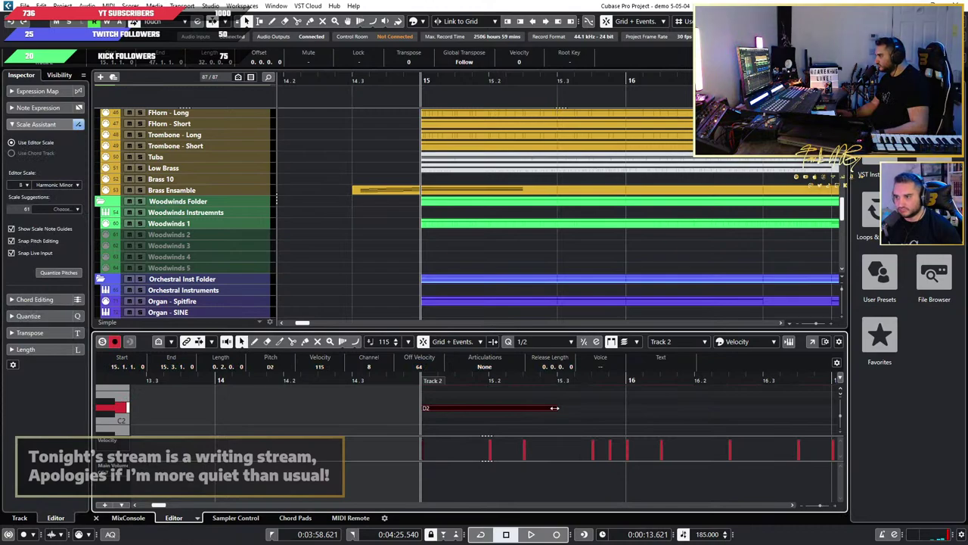
drag(554, 408, 456, 407)
scroll(531, 389, down, 5)
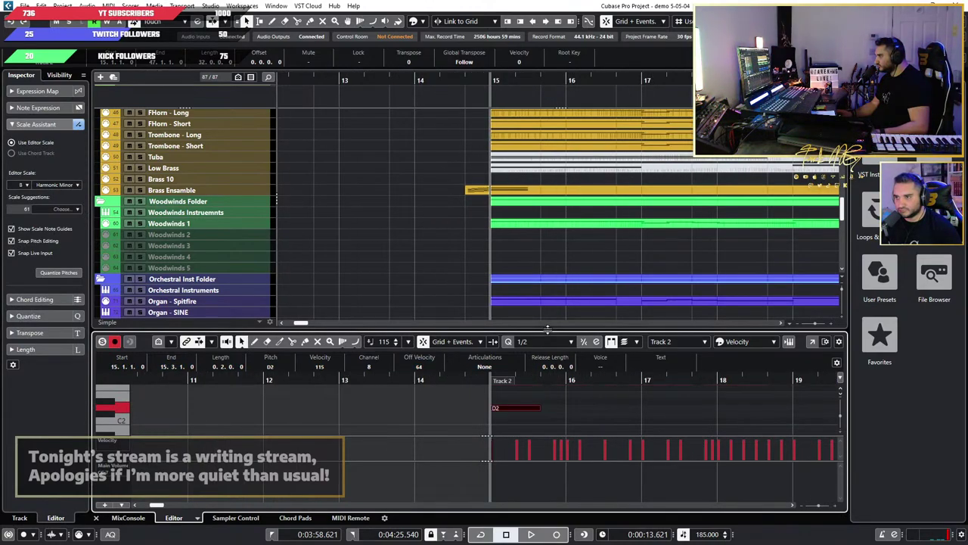
Step: Turn off Snap Pitch Editing and lower the new note to the D#-1 keyswitch in an enlarged note editor
drag(548, 330, 548, 182)
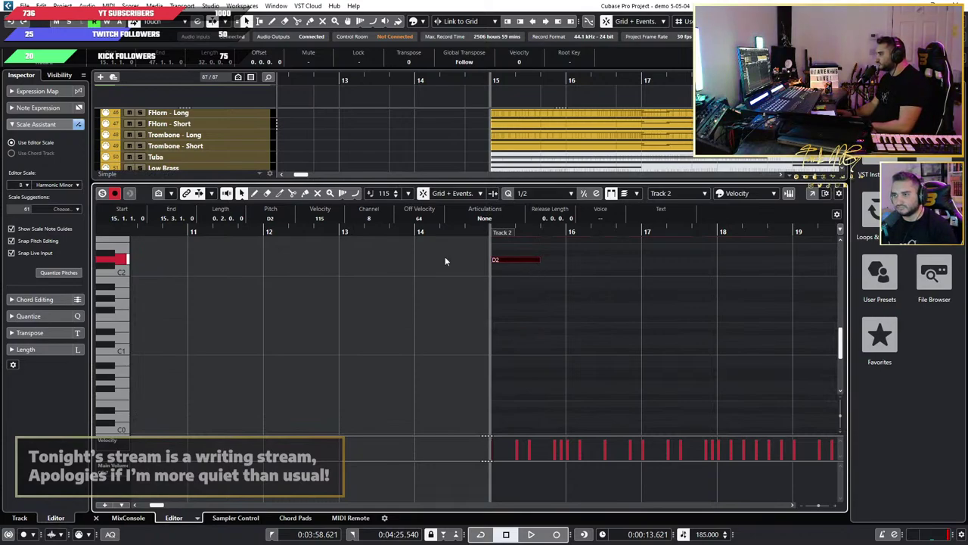
click(12, 241)
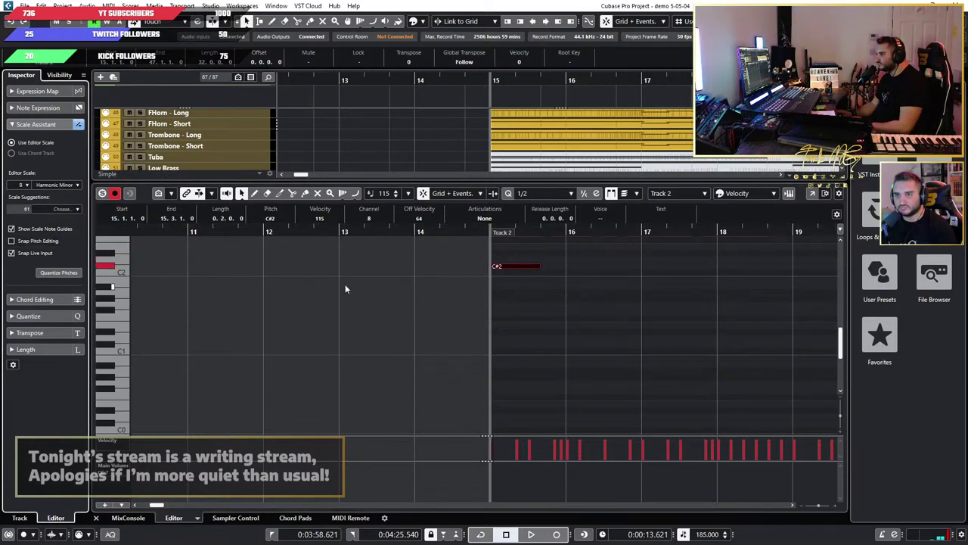
key(Down)
key(Down)
key(Down)
key(Down)
key(Down)
key(Down)
key(Down)
key(Down)
key(Down)
key(Down)
key(Down)
key(Down)
key(Down)
key(Down)
key(Down)
key(Down)
key(Down)
key(Down)
key(Down)
key(Down)
key(Down)
key(Down)
key(Down)
key(Down)
key(Down)
key(Down)
key(Down)
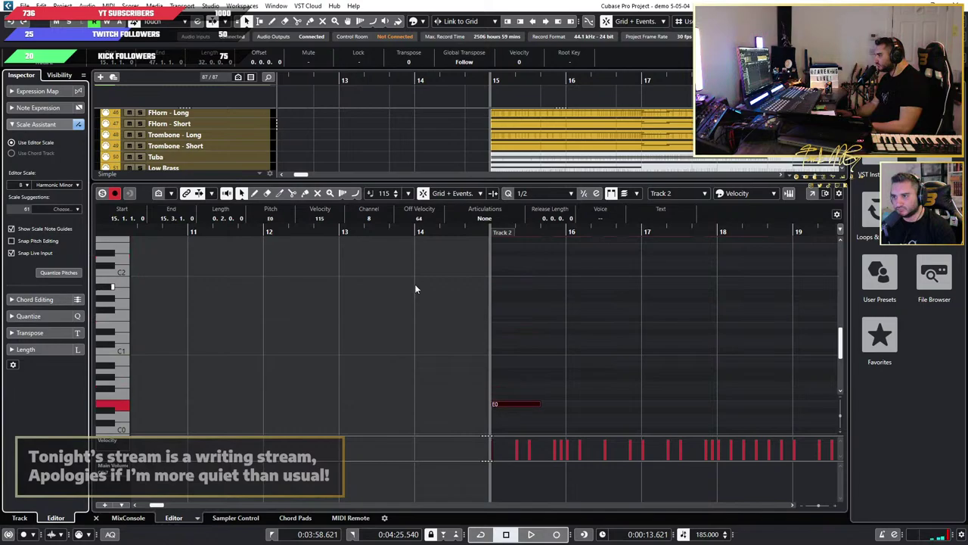
key(Down)
key(Down)
key(Down)
key(Down)
key(Down)
key(Down)
key(Down)
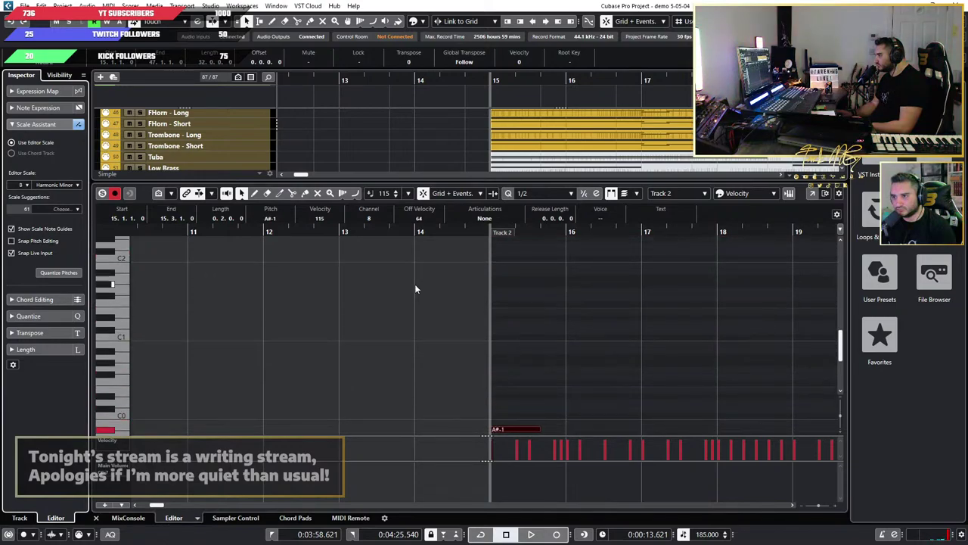
key(Down)
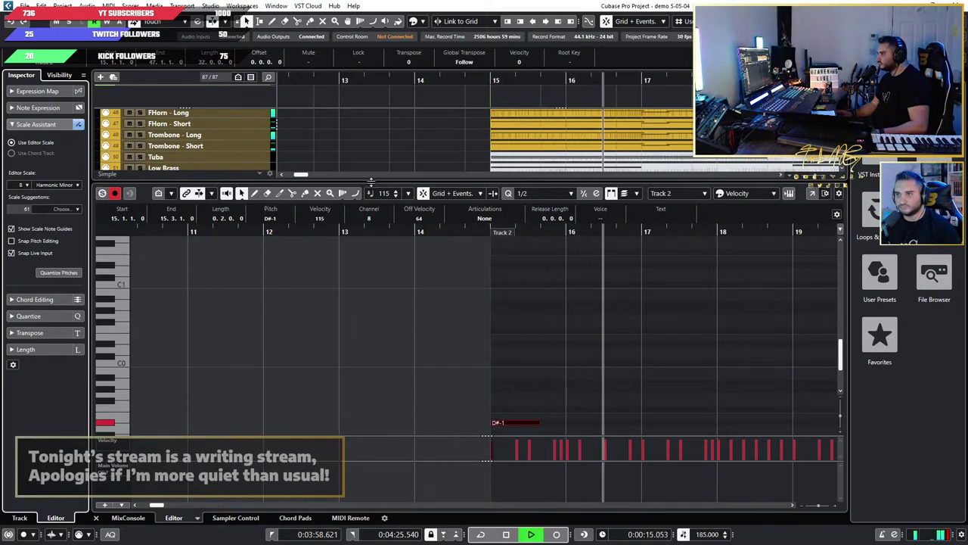
Step: Shrink the note editor to reveal the string tracks and solo the Cello - Long track during playback
drag(329, 182, 329, 289)
scroll(151, 189, up, 8)
click(143, 192)
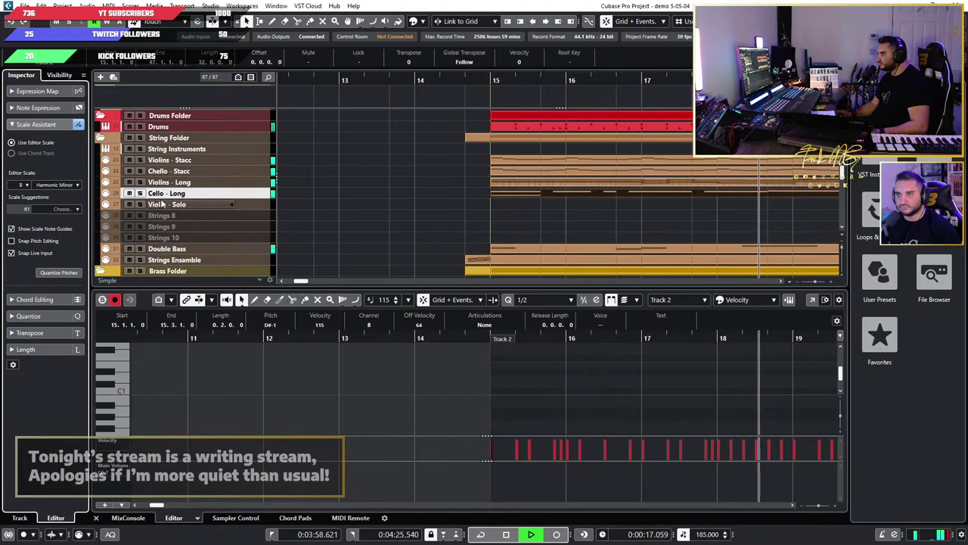
click(142, 194)
scroll(418, 207, down, 3)
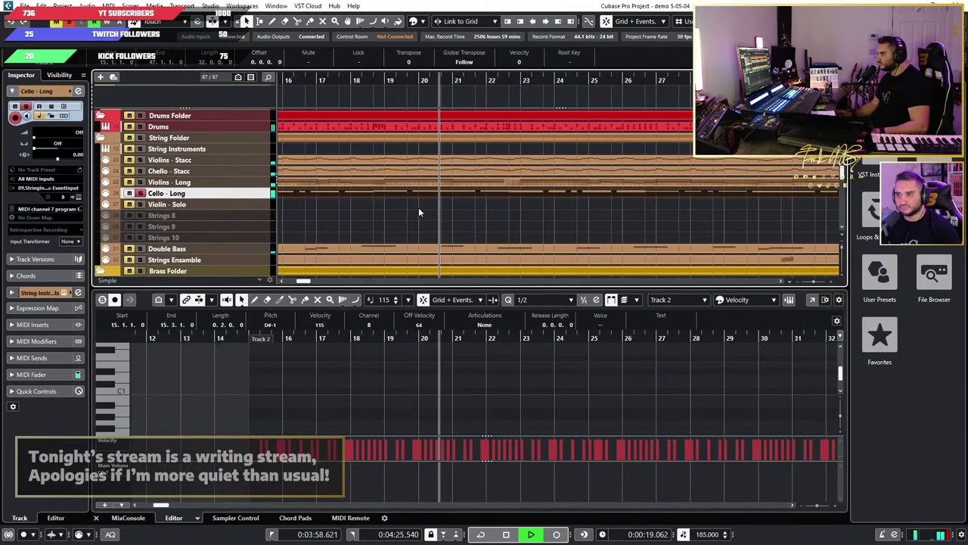
scroll(481, 201, down, 2)
Step: Try the cello part with its keyswitch note an octave lower at D#-2 and return that note to D#-1
click(559, 379)
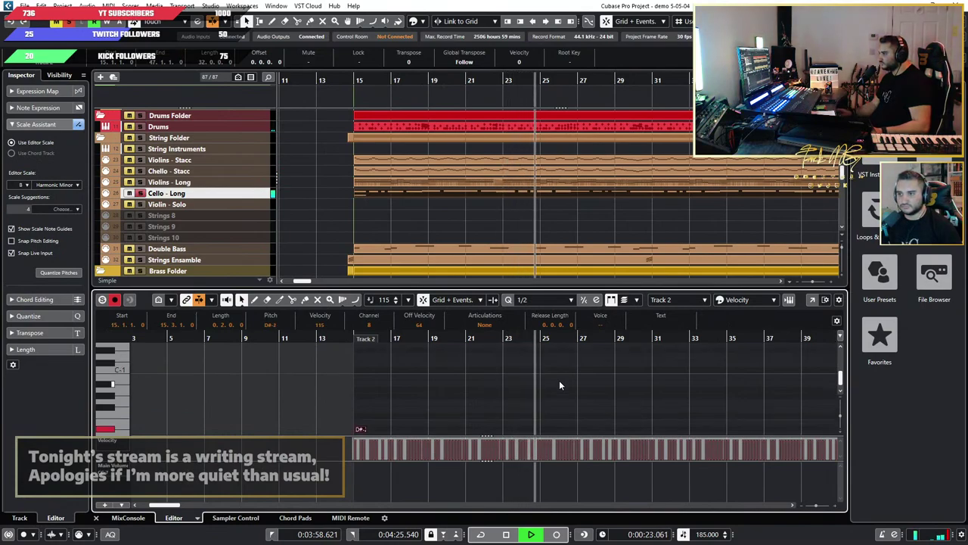
scroll(392, 388, up, 3)
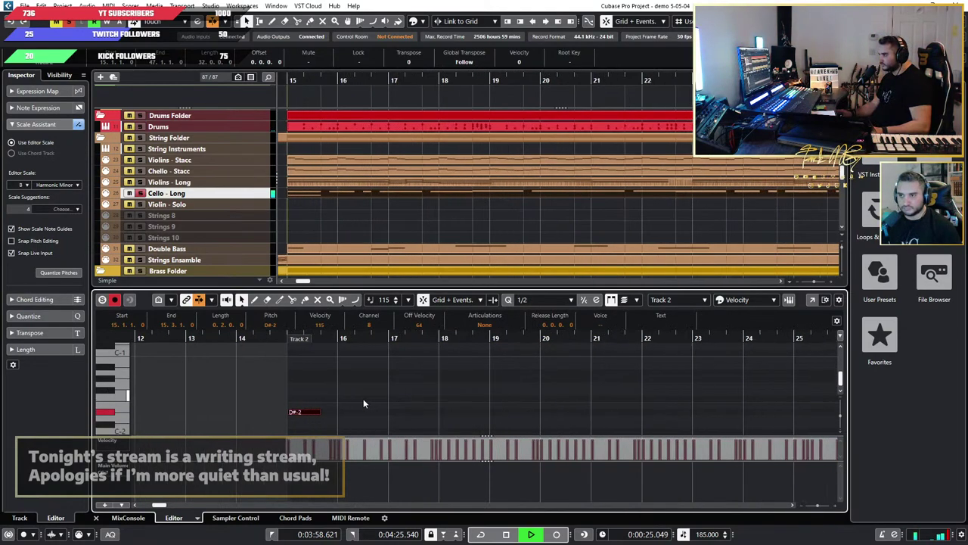
click(299, 413)
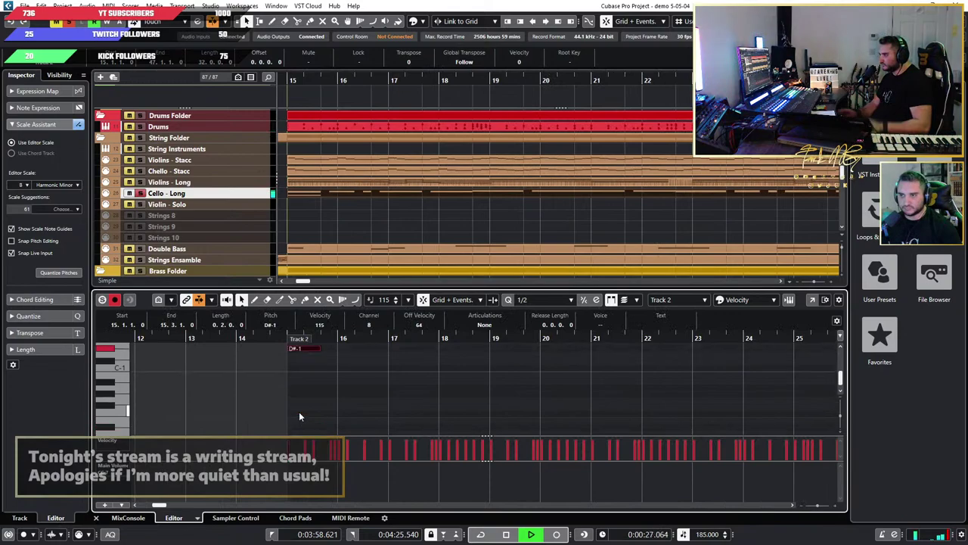
key(shift+Up)
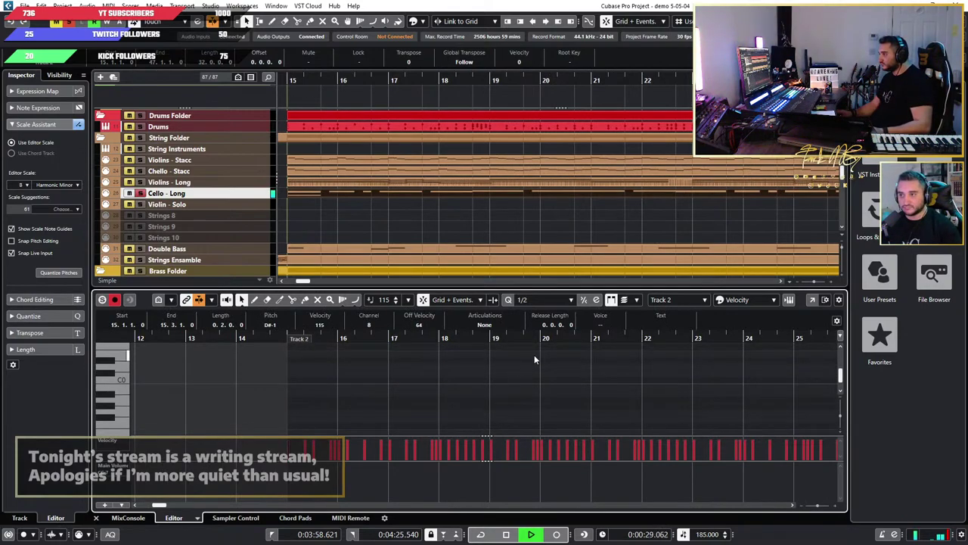
Step: Try transposing the melodic cello notes, without the keyswitch, down one octave and move them back up
scroll(596, 362, down, 5)
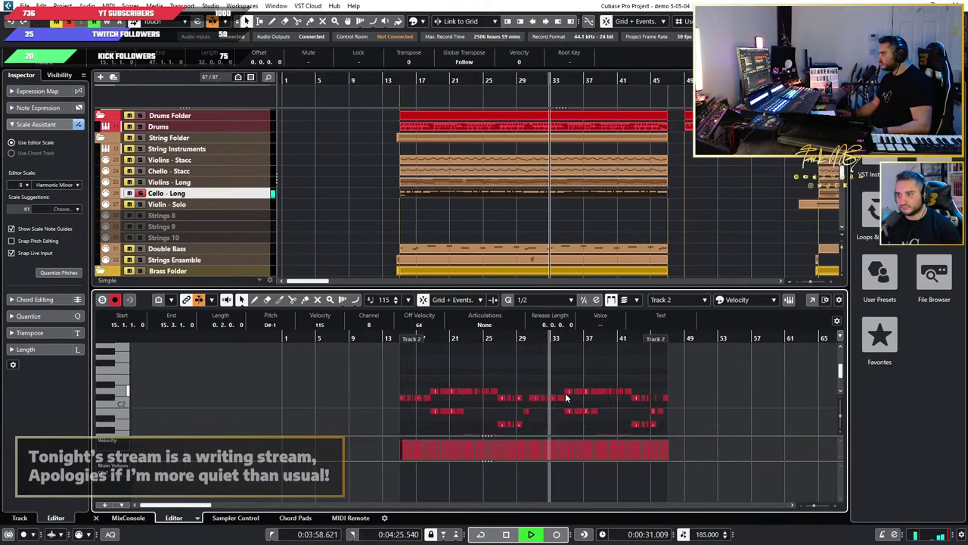
scroll(516, 392, up, 5)
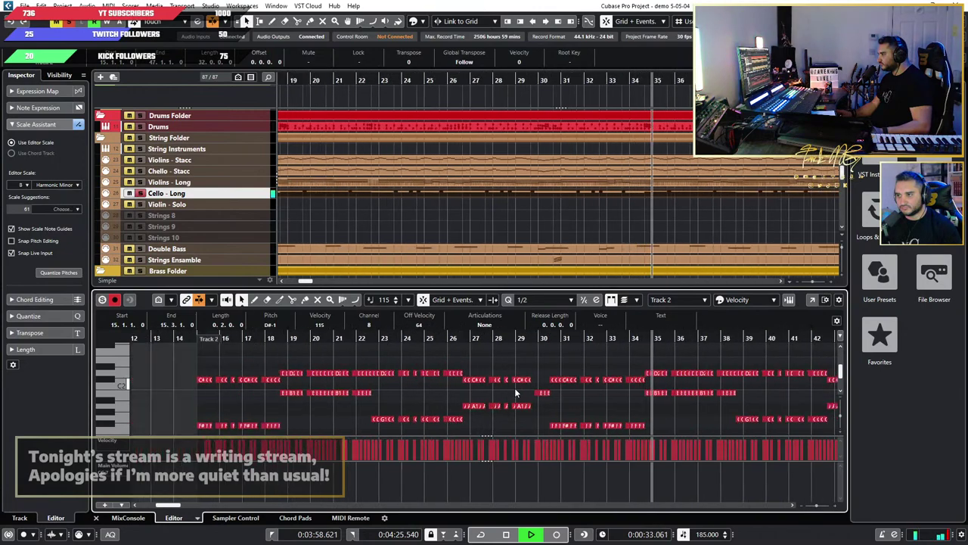
scroll(514, 392, down, 2)
scroll(514, 393, down, 2)
scroll(515, 387, up, 1)
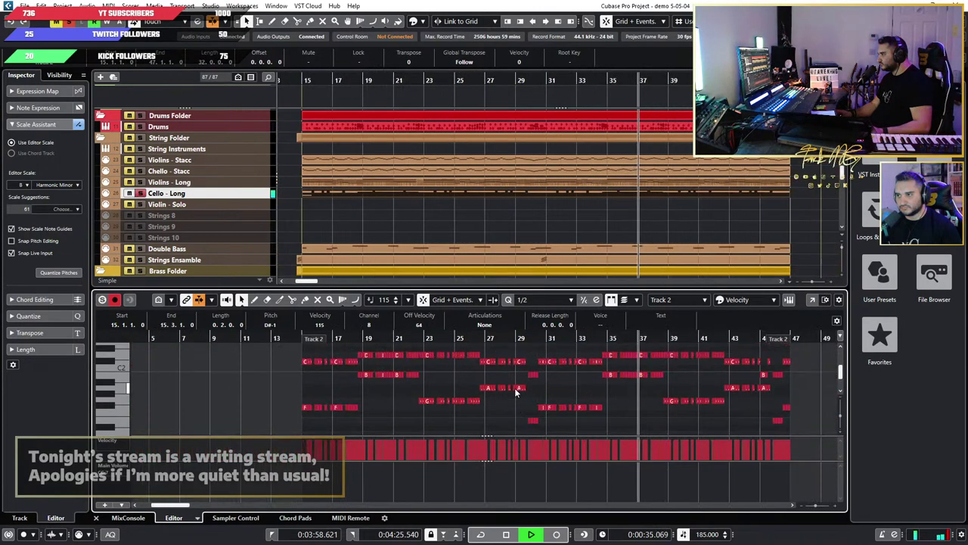
scroll(507, 386, down, 2)
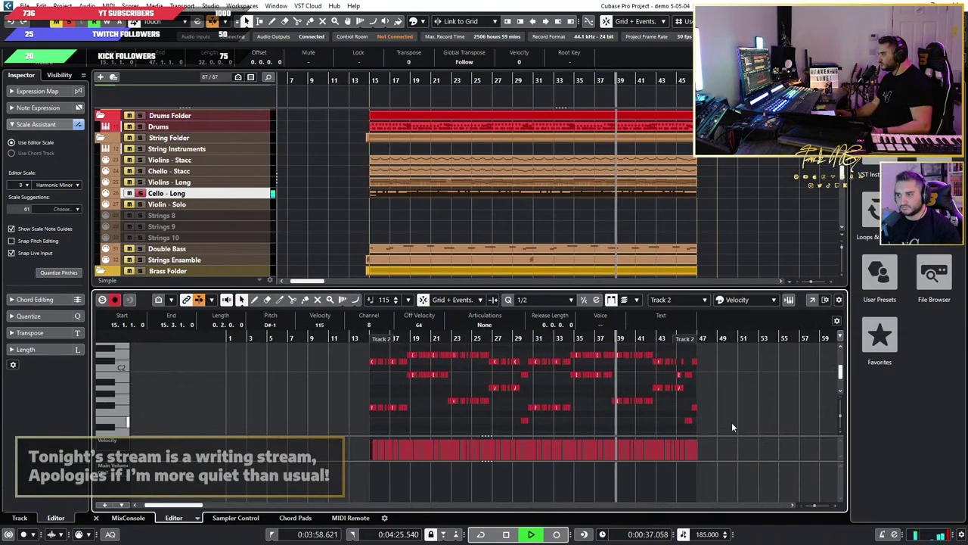
drag(731, 422, 348, 356)
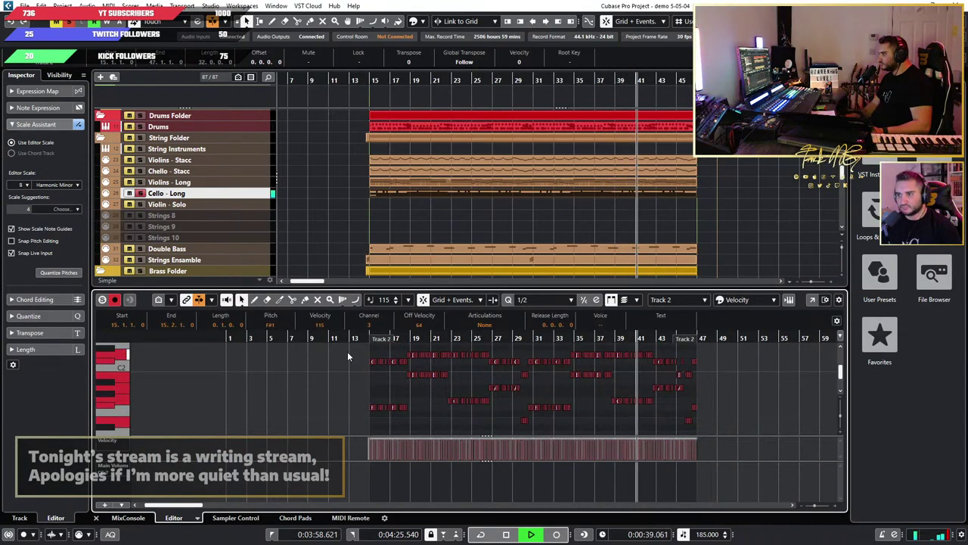
key(shift+Down)
scroll(391, 355, up, 2)
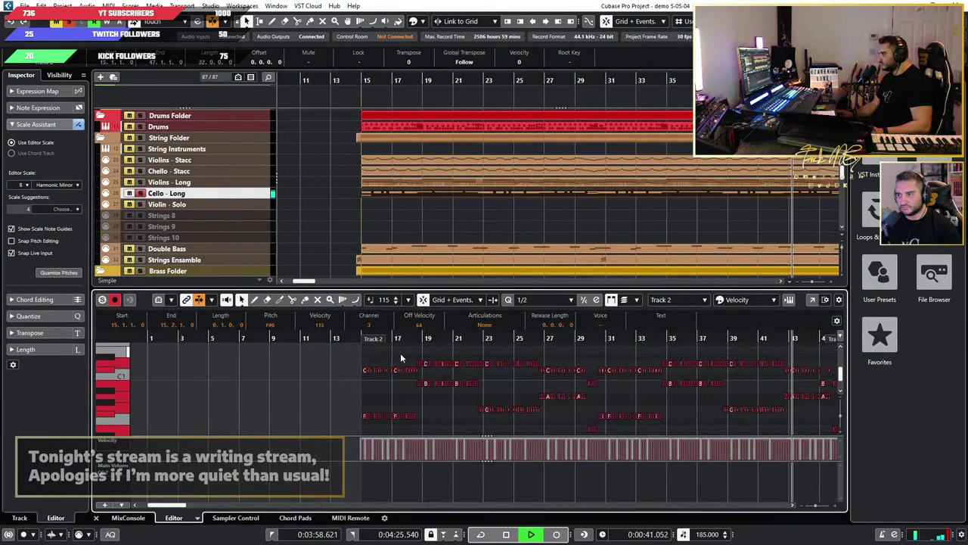
scroll(400, 354, down, 2)
key(shift+Up)
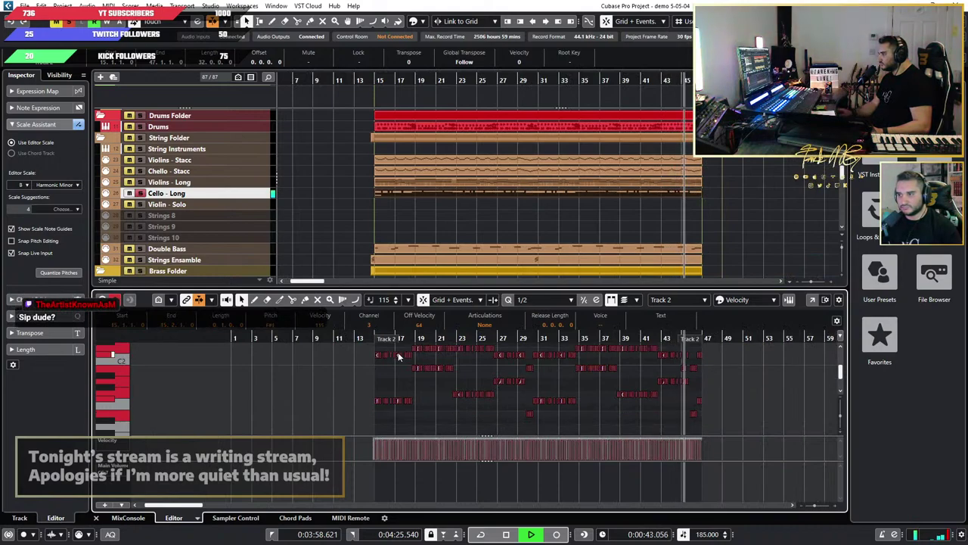
Step: Audition the soloed cello part from bar 15, unsolo the Cello - Long track to hear the full mix and stop playback
scroll(410, 350, up, 2)
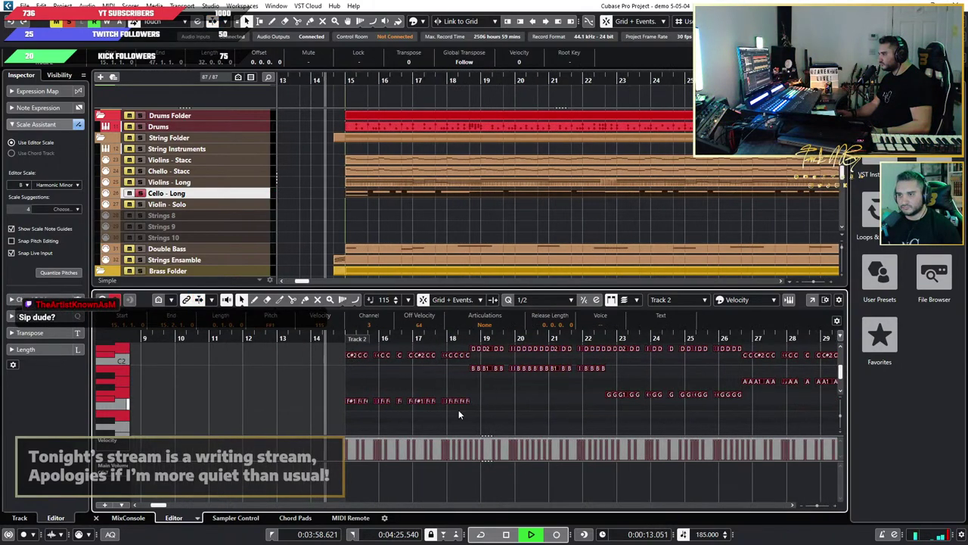
scroll(469, 415, up, 2)
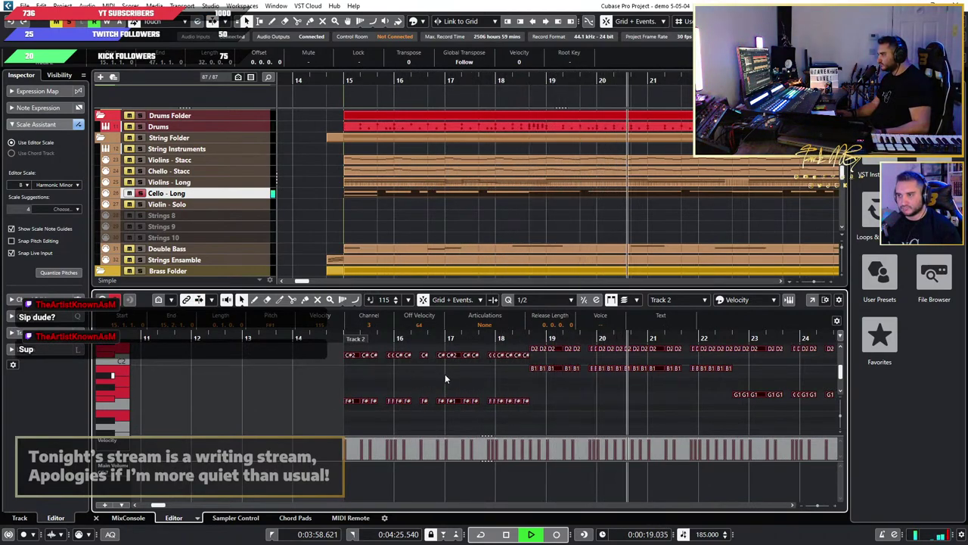
scroll(449, 374, down, 1)
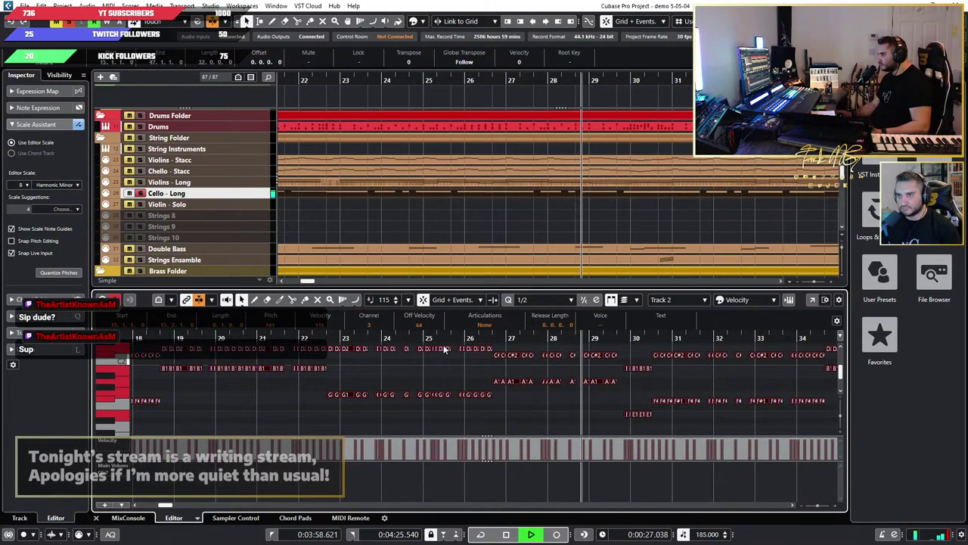
click(140, 193)
scroll(484, 375, down, 3)
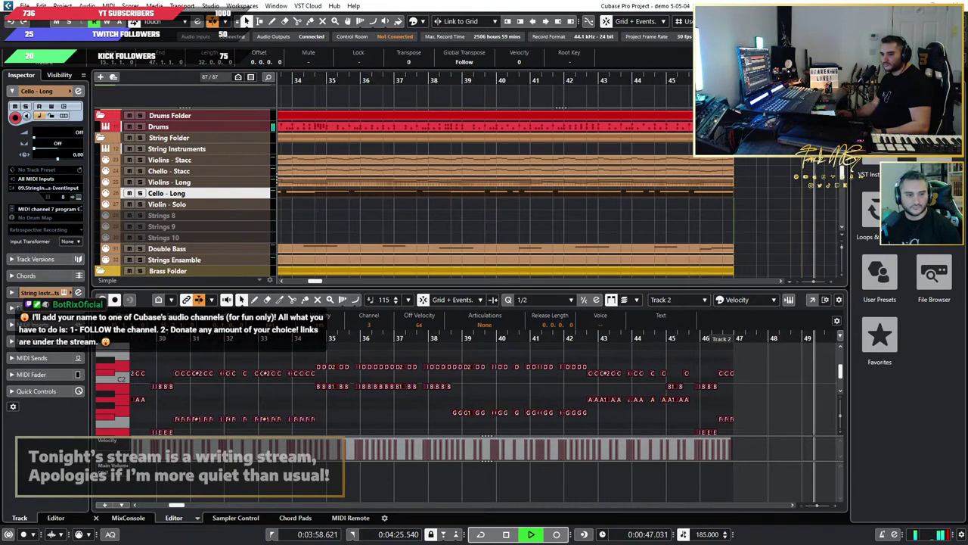
click(436, 227)
key(space)
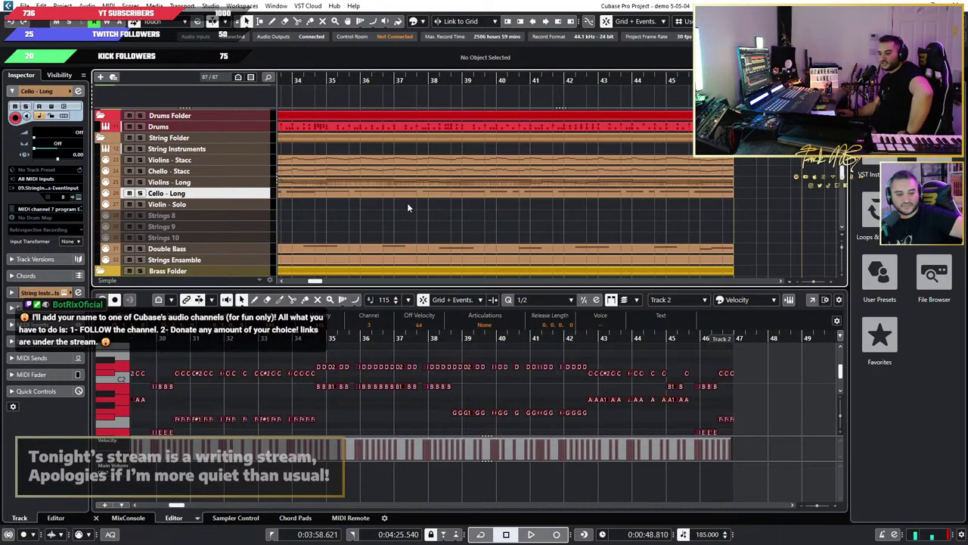
scroll(520, 184, down, 5)
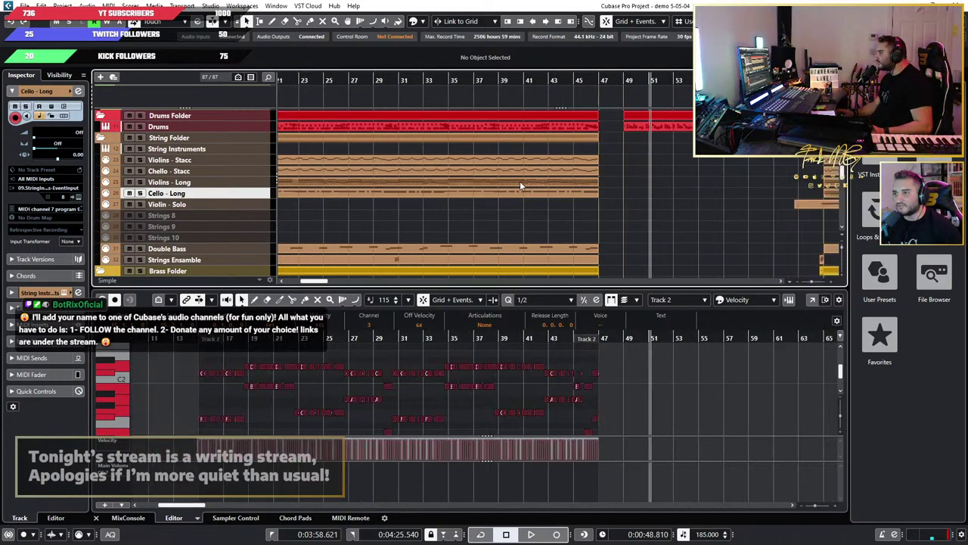
scroll(566, 209, up, 5)
scroll(588, 215, up, 3)
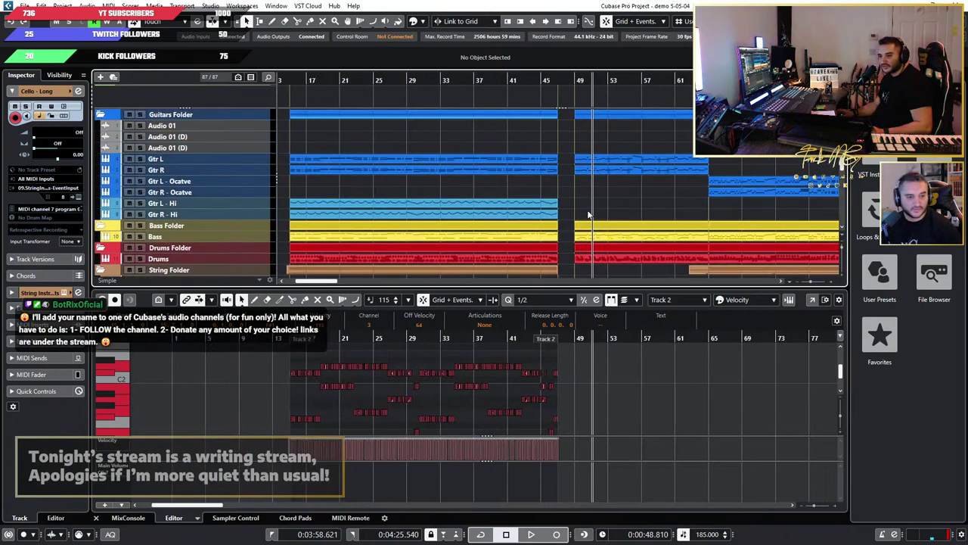
scroll(588, 215, down, 2)
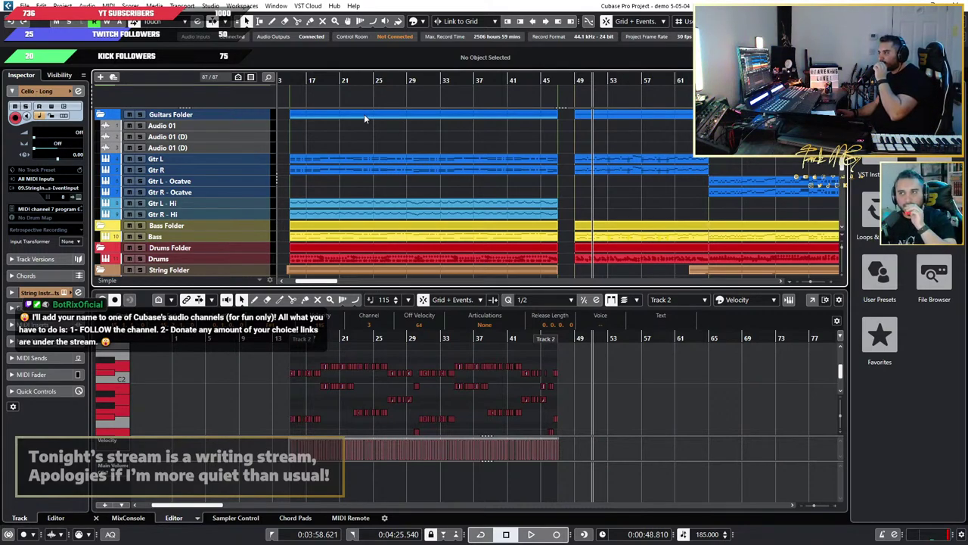
Step: Play the full mix from bar 15 with the arrangement view zoomed in around the section's opening bars
drag(297, 79, 285, 80)
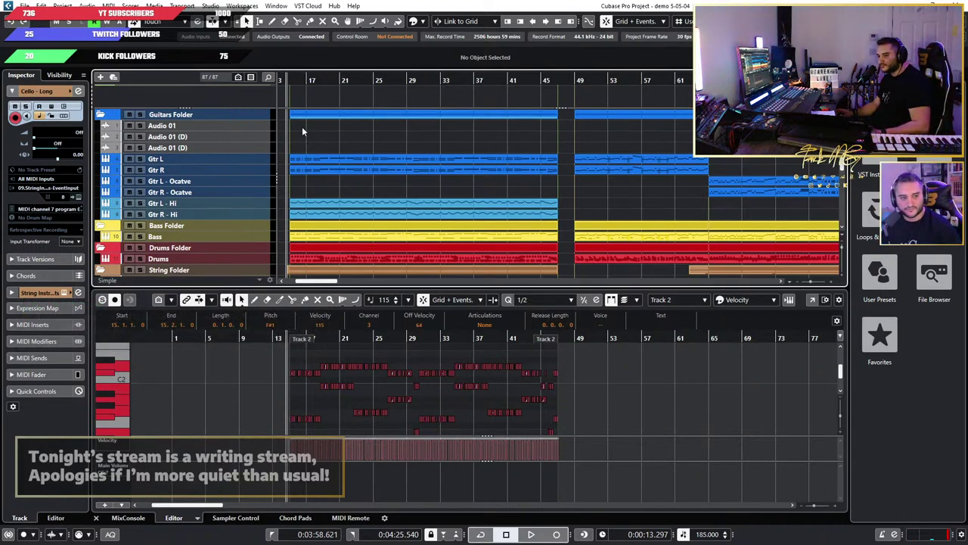
key(space)
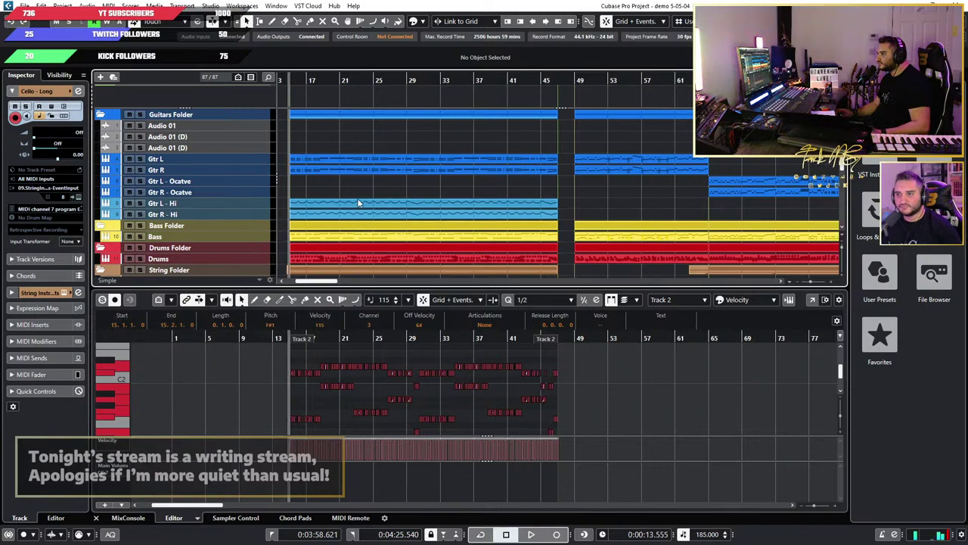
scroll(358, 199, up, 3)
key(space)
scroll(477, 395, up, 2)
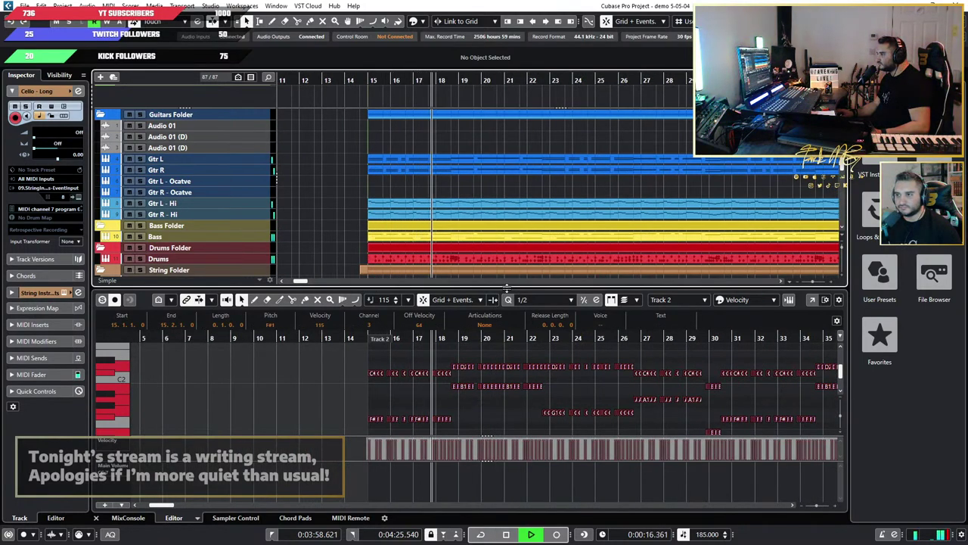
Step: Enlarge the note editor and examine the cello notes from bar 15 during playback before stopping it
drag(501, 293, 502, 187)
scroll(485, 327, up, 3)
scroll(458, 338, down, 3)
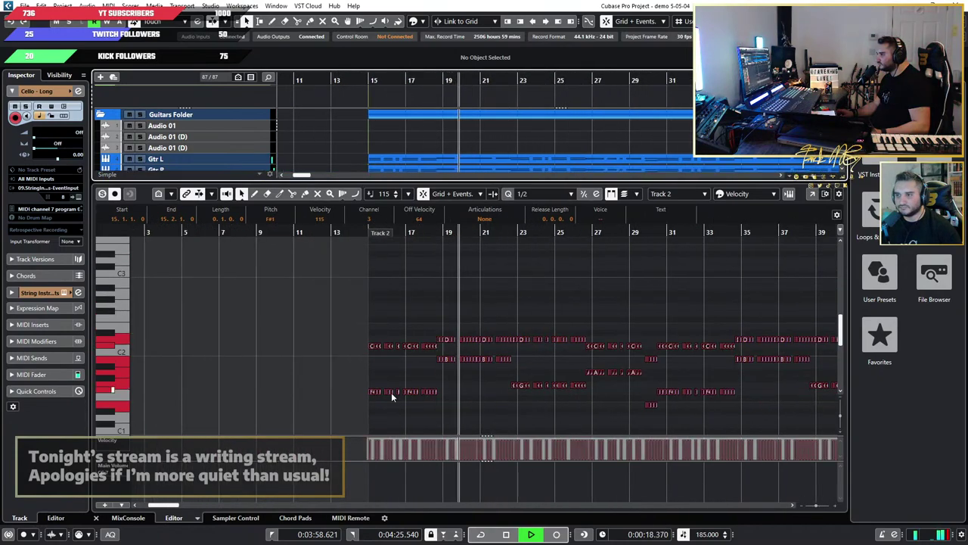
click(369, 404)
scroll(370, 404, up, 5)
scroll(369, 405, down, 2)
scroll(369, 404, up, 3)
scroll(370, 404, down, 7)
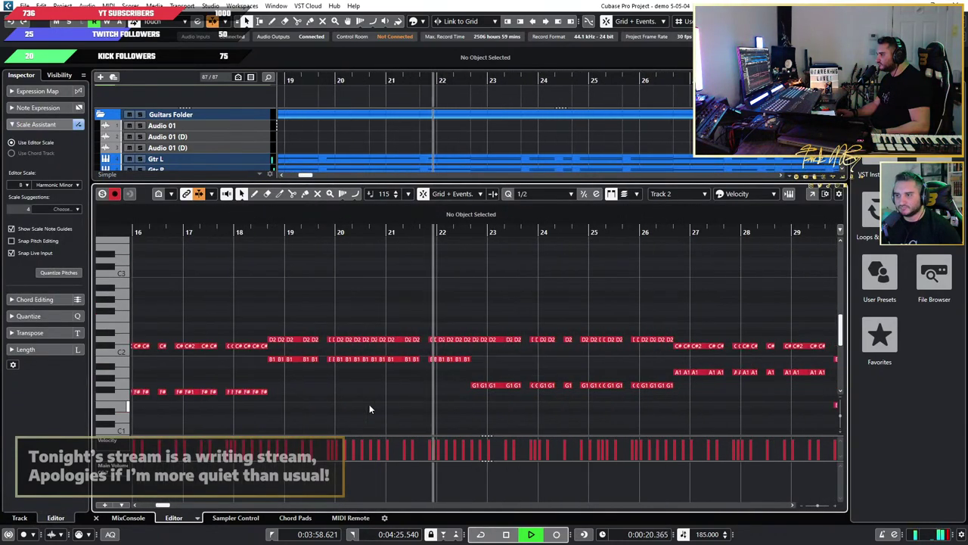
scroll(257, 403, up, 5)
key(space)
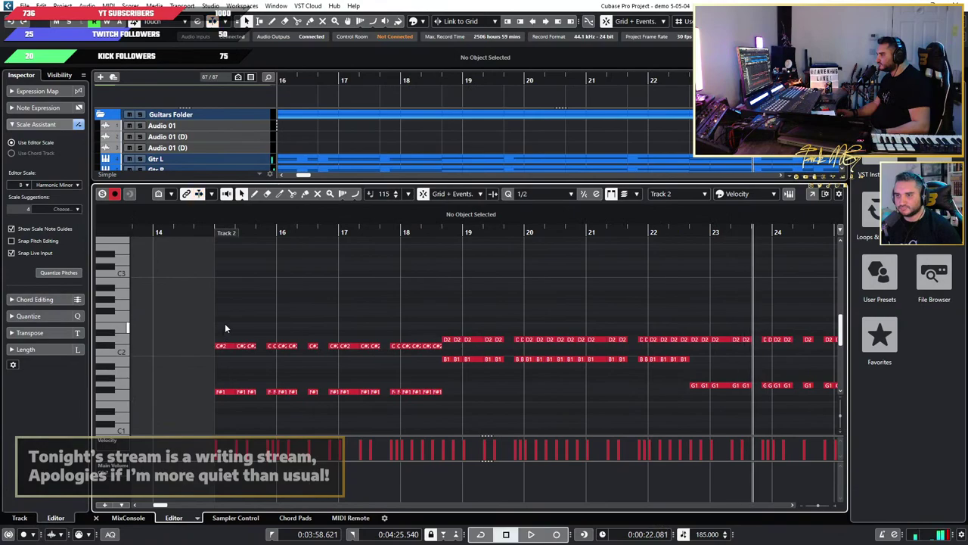
Step: Select the first cello chord in bar 15, solo the Cello - Long track and audition it from bar 15
drag(226, 325, 219, 394)
scroll(151, 144, down, 10)
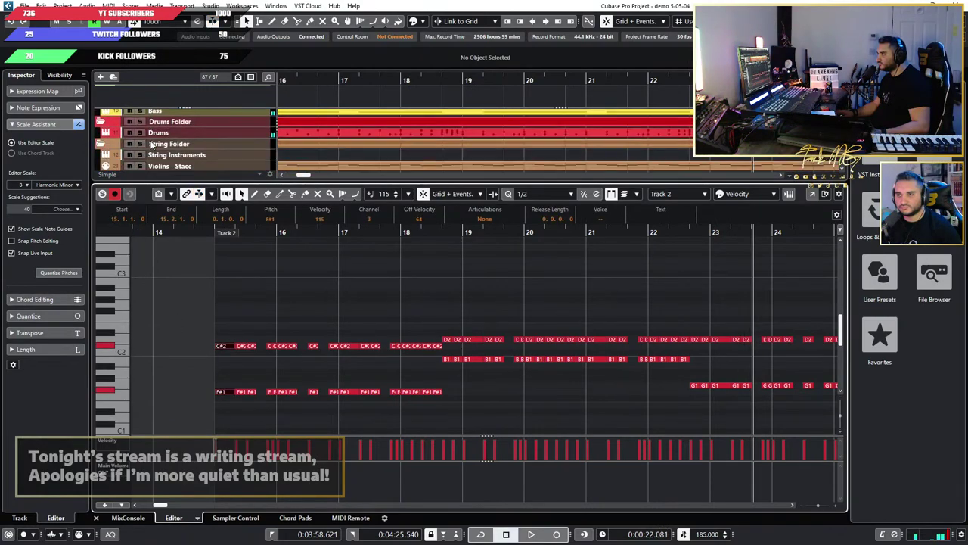
click(140, 161)
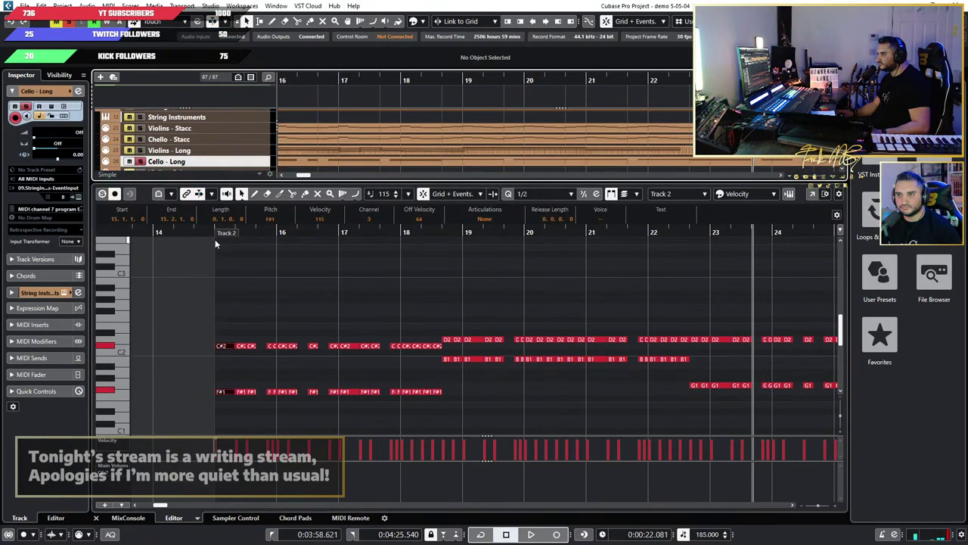
key(space)
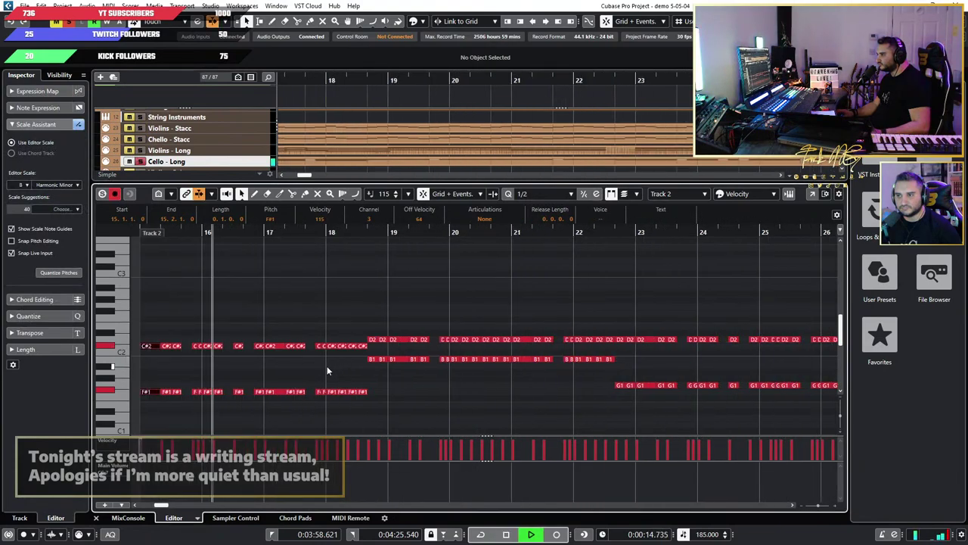
key(space)
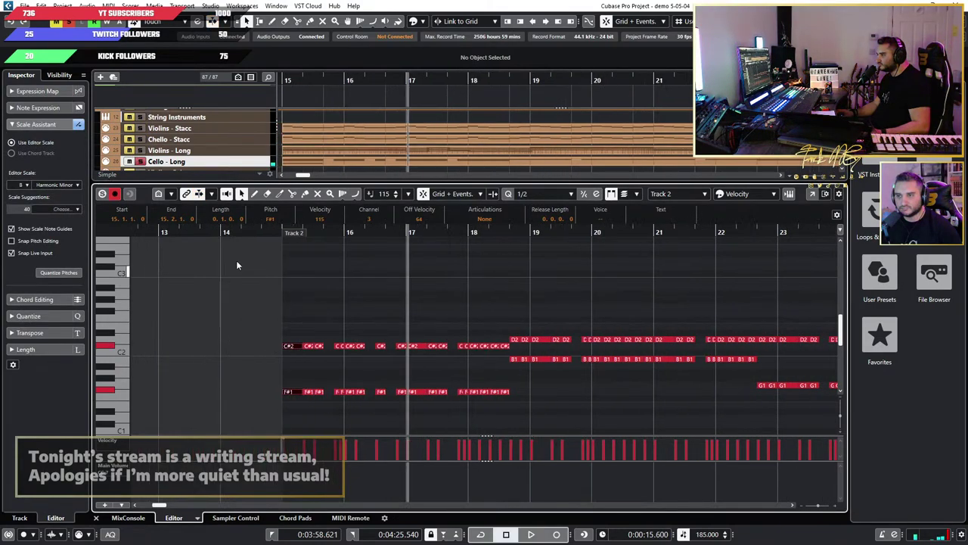
key(space)
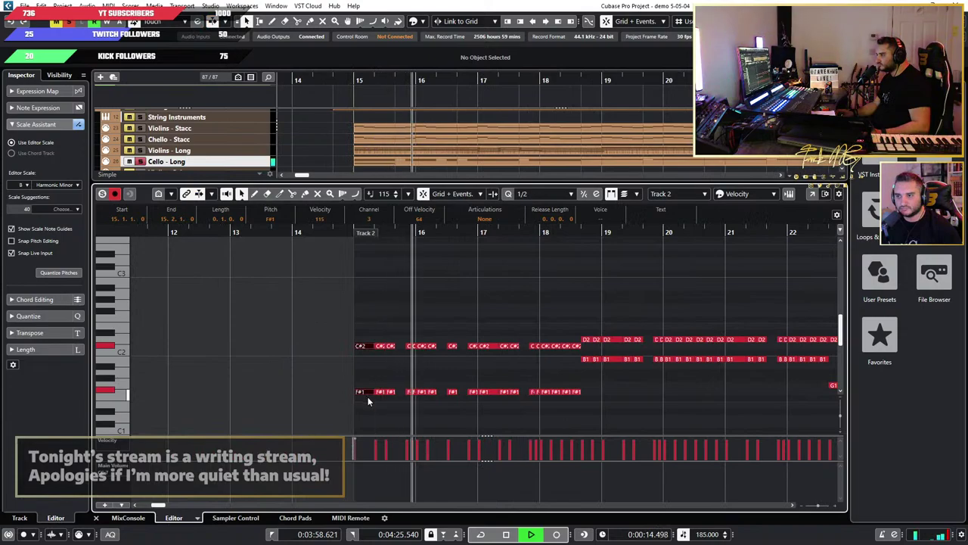
Step: Lower the velocity of the short cello chords following the first chord in bar 15 and make the velocity lane taller
drag(413, 406, 378, 342)
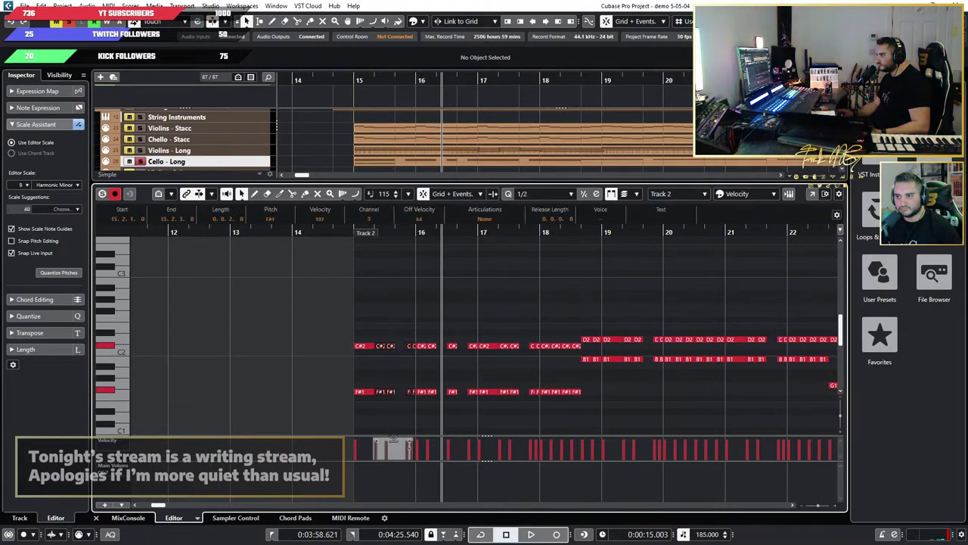
click(490, 436)
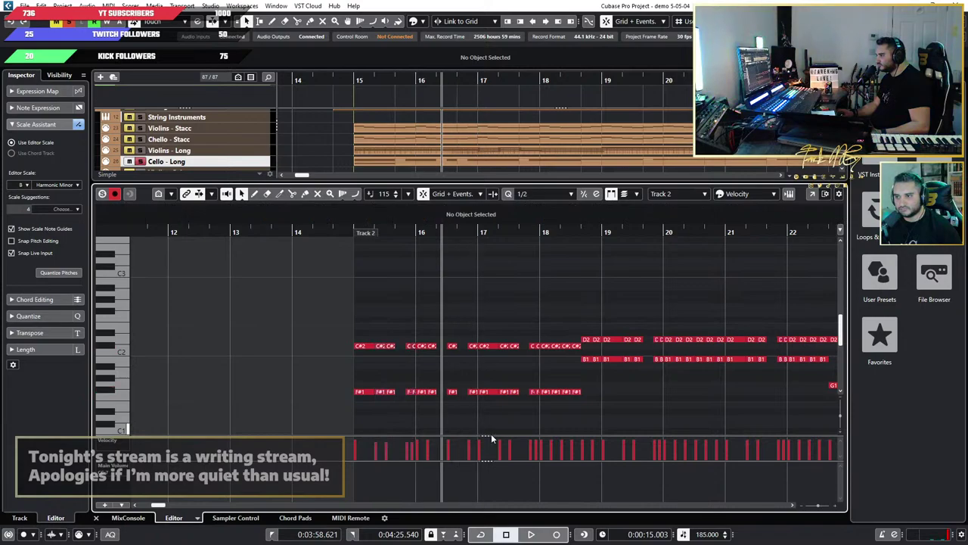
drag(490, 435, 491, 384)
scroll(474, 318, down, 3)
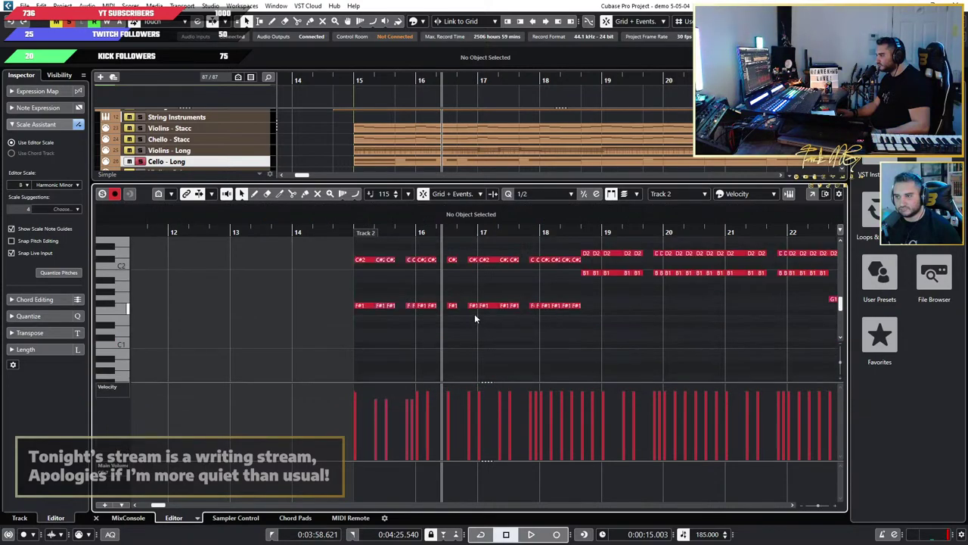
scroll(424, 308, up, 1)
Step: Audition the soloed cello part repeatedly from bar 15 to check the dynamics of its opening bars
key(space)
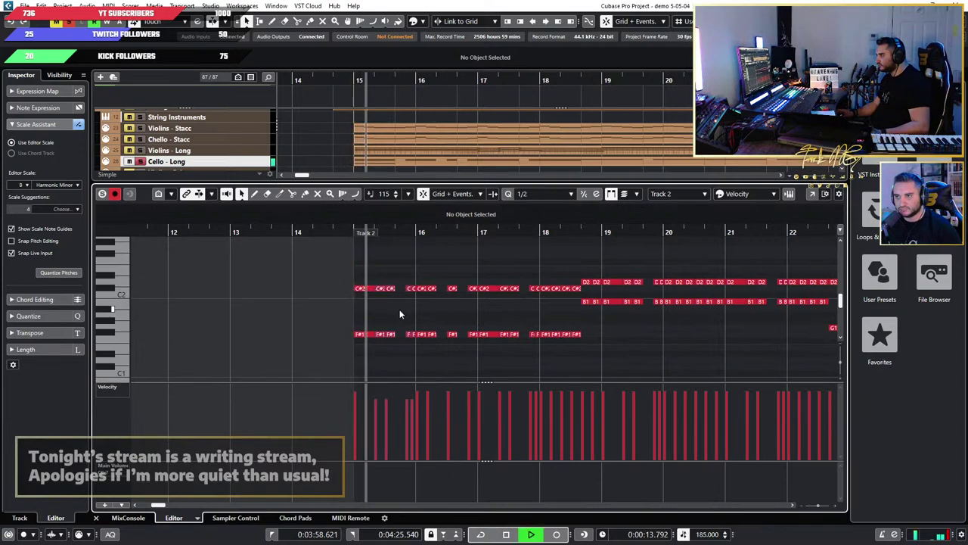
key(space)
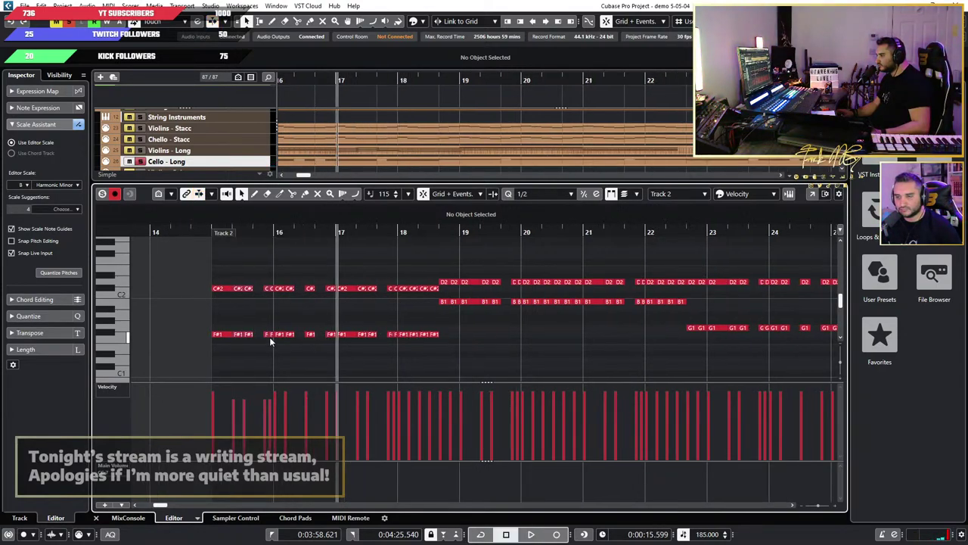
click(197, 231)
key(space)
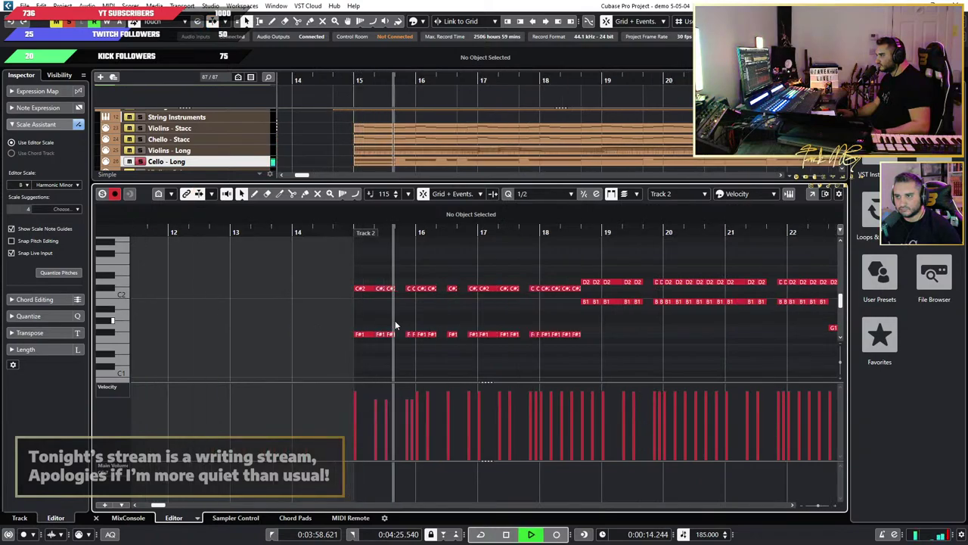
key(space)
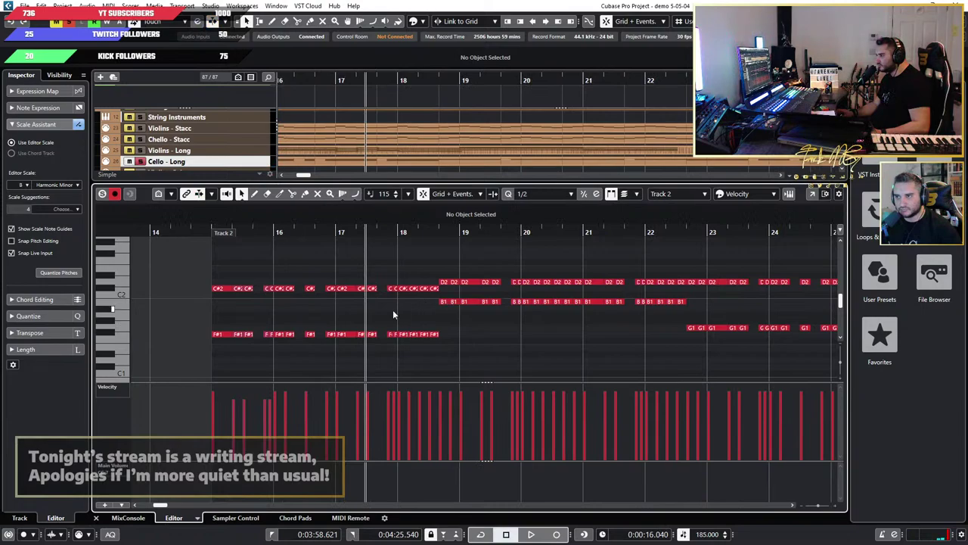
click(213, 235)
key(space)
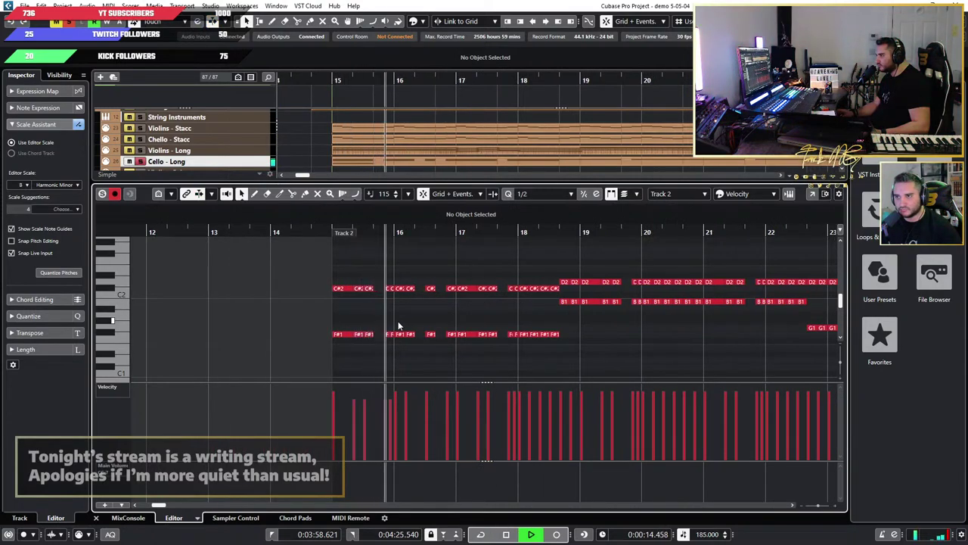
key(space)
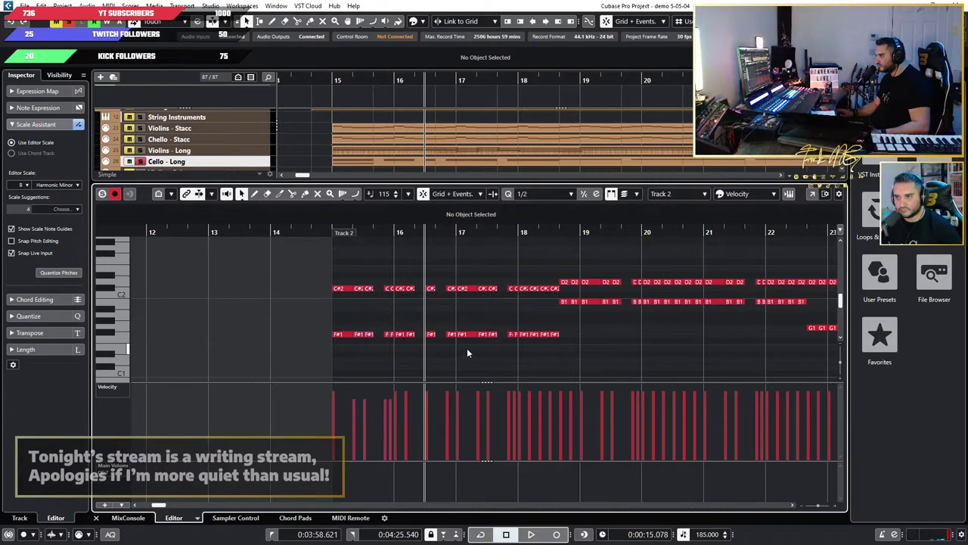
click(326, 233)
key(space)
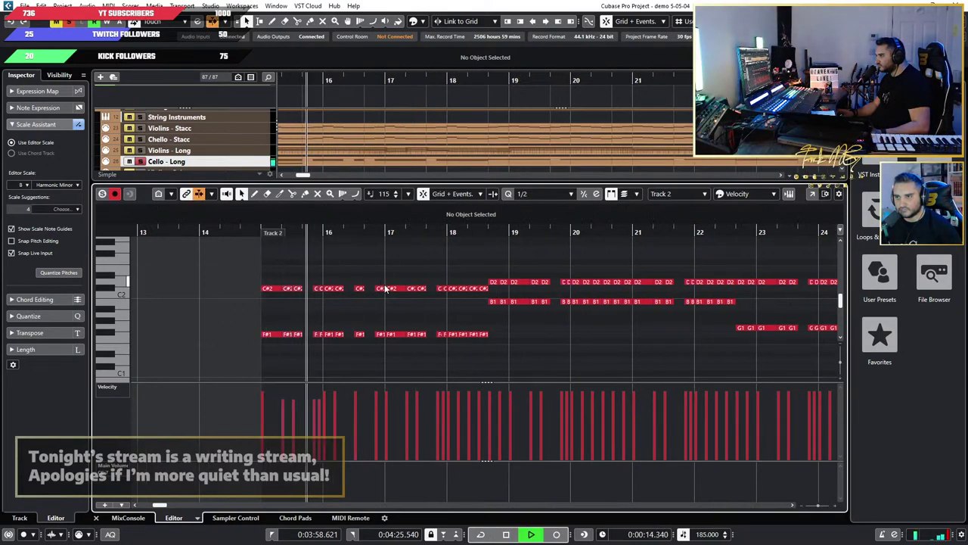
key(space)
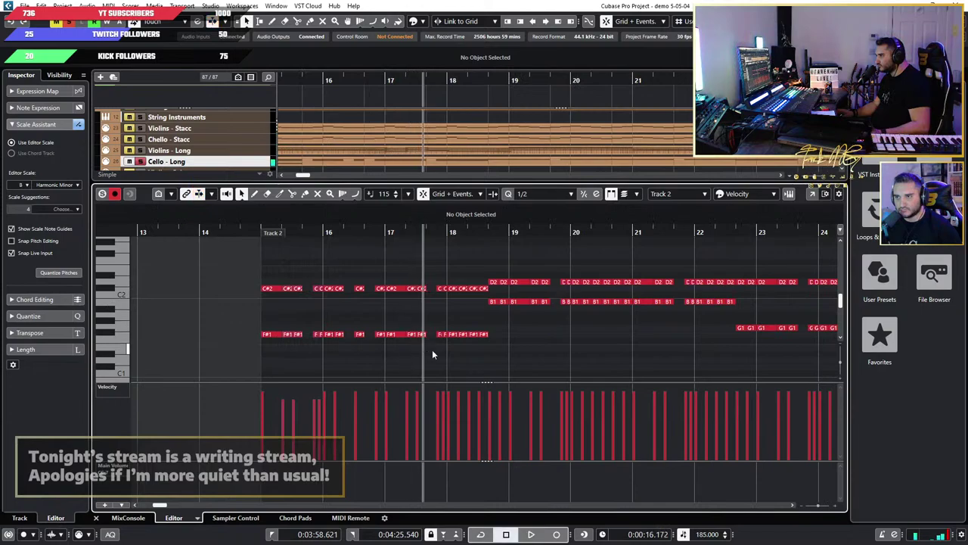
Step: Set the velocity of the short C#2/F#1 chord at 16.2.3 to 105 and audition the cello part up to bar 21
drag(430, 352, 402, 286)
click(255, 233)
key(space)
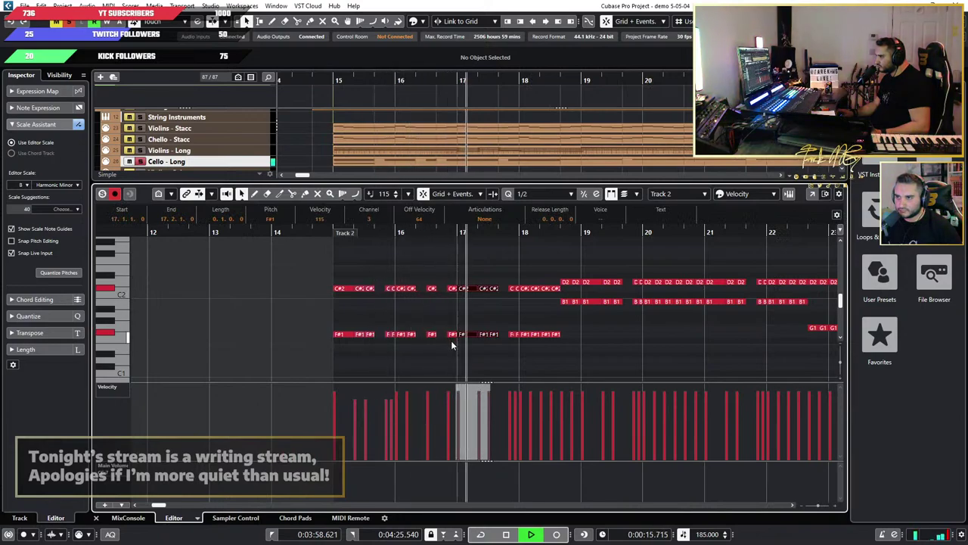
key(space)
drag(439, 349, 427, 269)
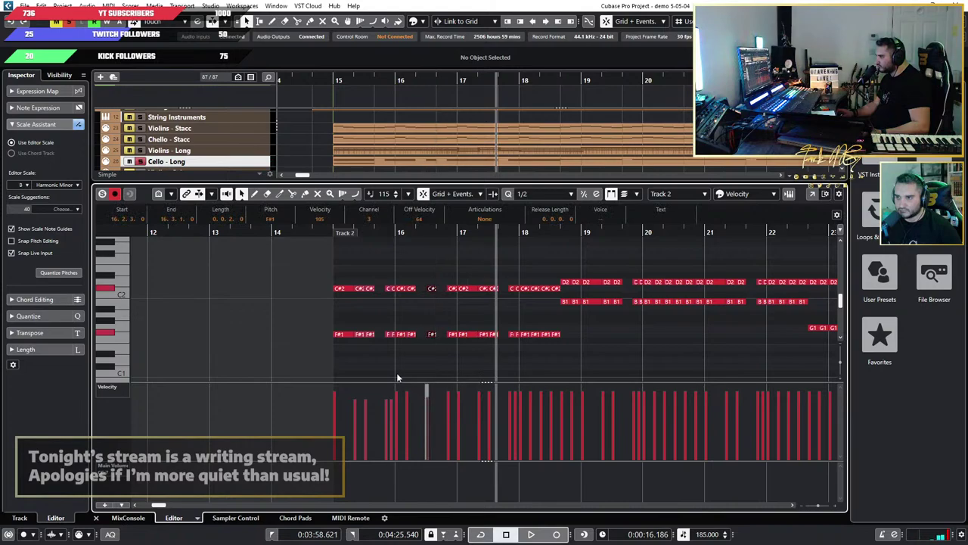
key(space)
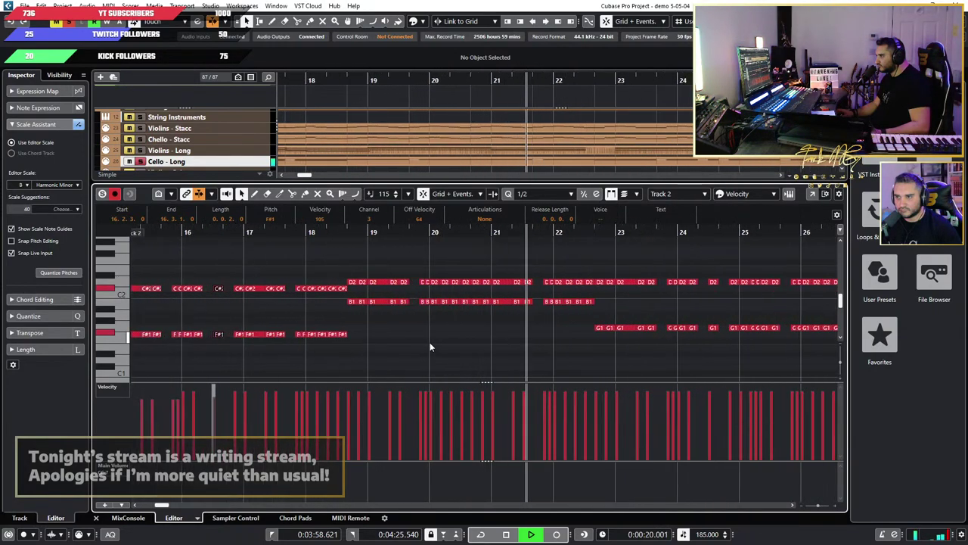
key(space)
Step: Set the velocity of the four D2/B1 chords starting at 20.1.3 to 99 and audition the passage from just before bar 19
drag(426, 233, 449, 265)
key(space)
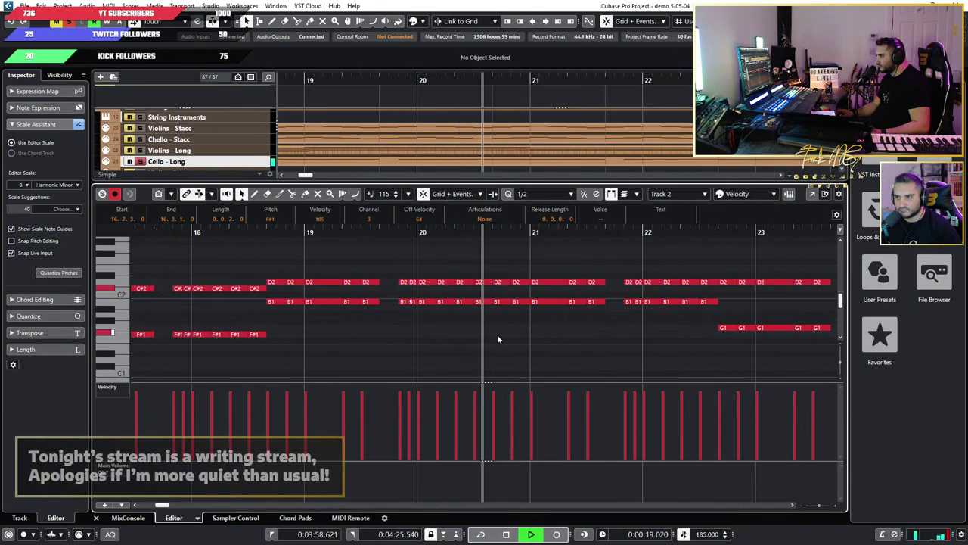
key(space)
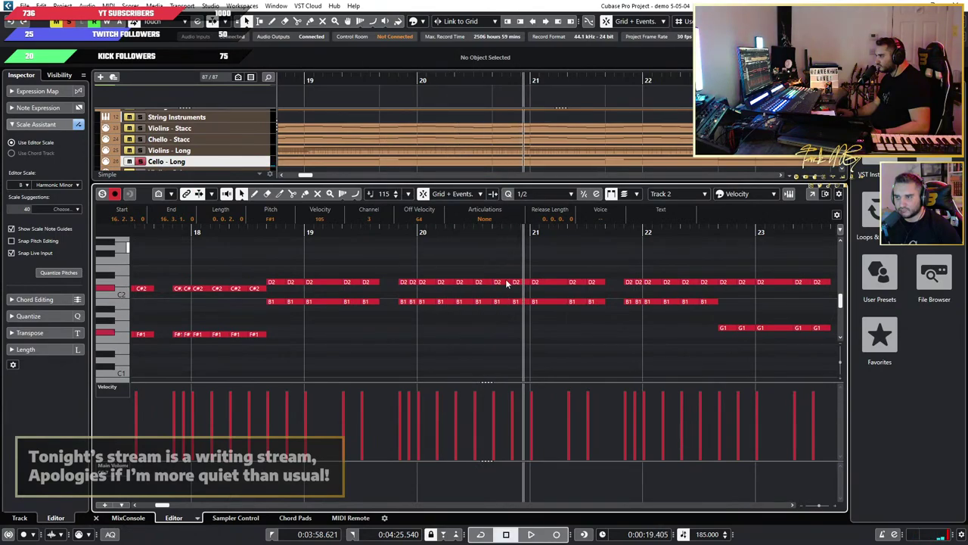
drag(497, 316, 448, 274)
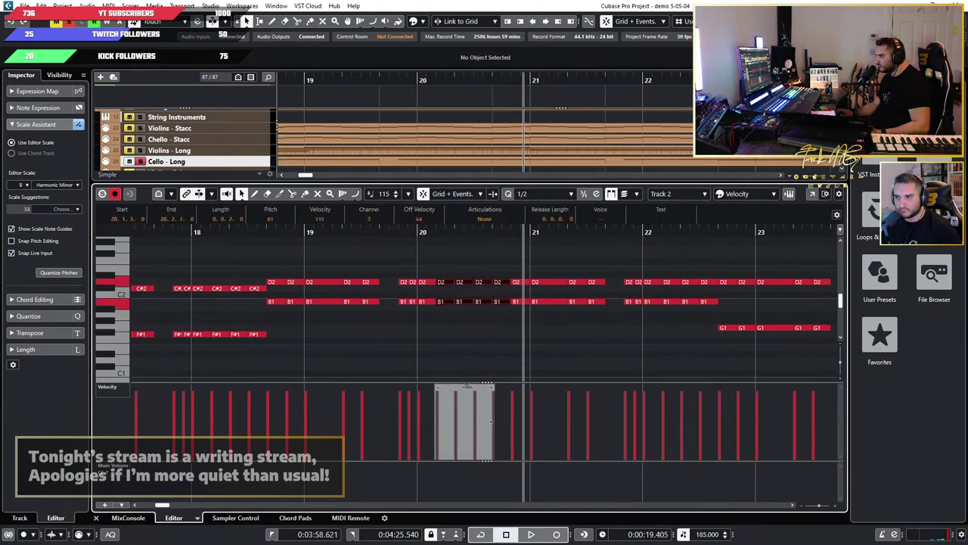
key(space)
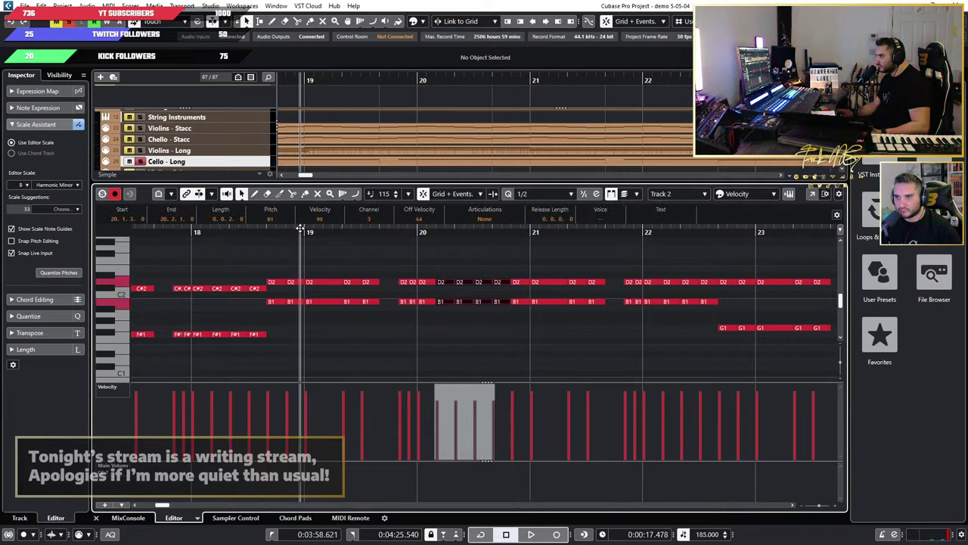
key(space)
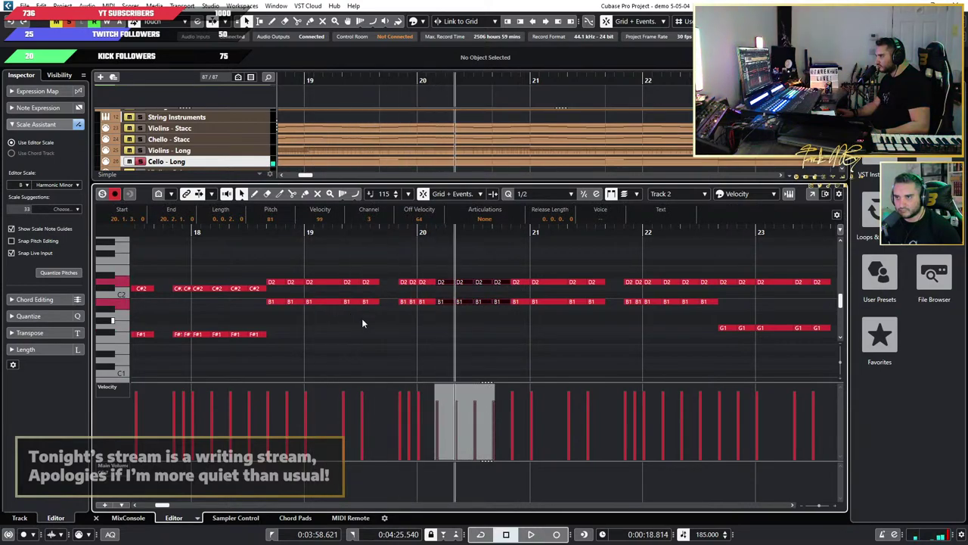
Step: Set the velocity of the two D2/B1 chords starting at 19.2.1 to 102 and audition the cello part from bar 18 onward
drag(383, 327, 354, 277)
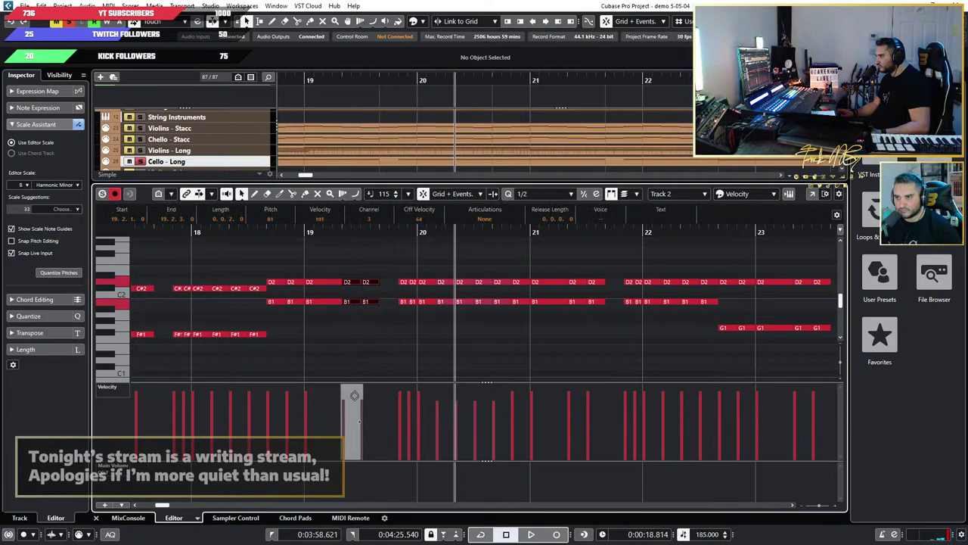
click(206, 232)
key(space)
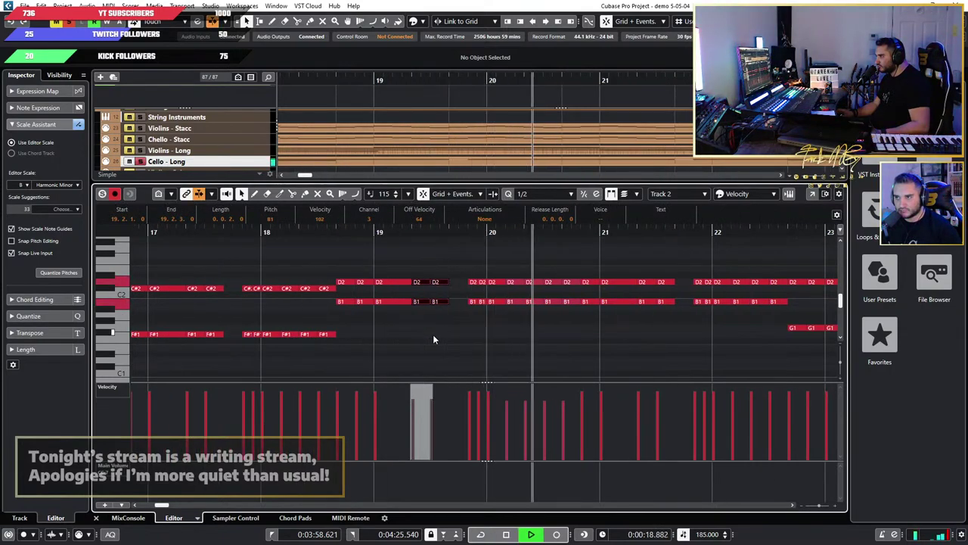
key(space)
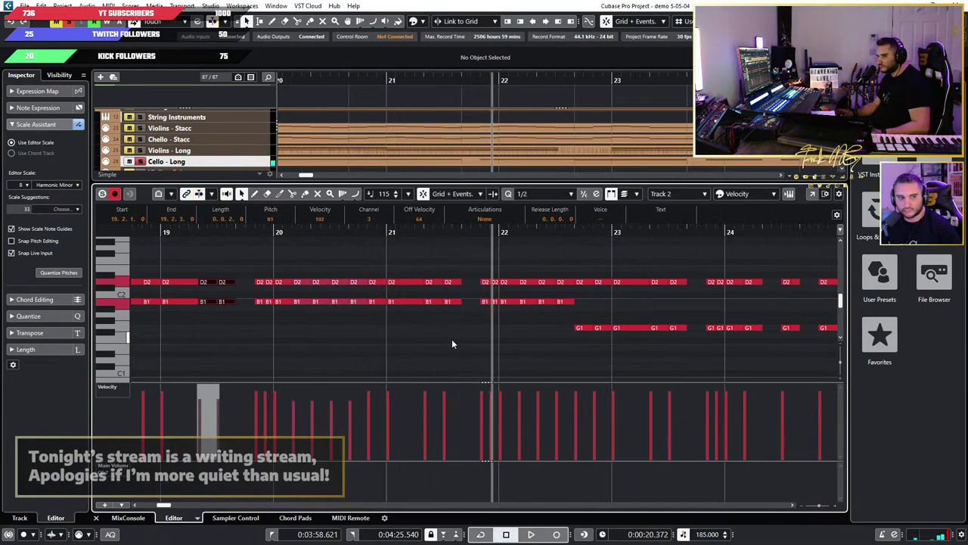
scroll(452, 342, down, 1)
scroll(452, 343, up, 1)
scroll(453, 343, right, 1)
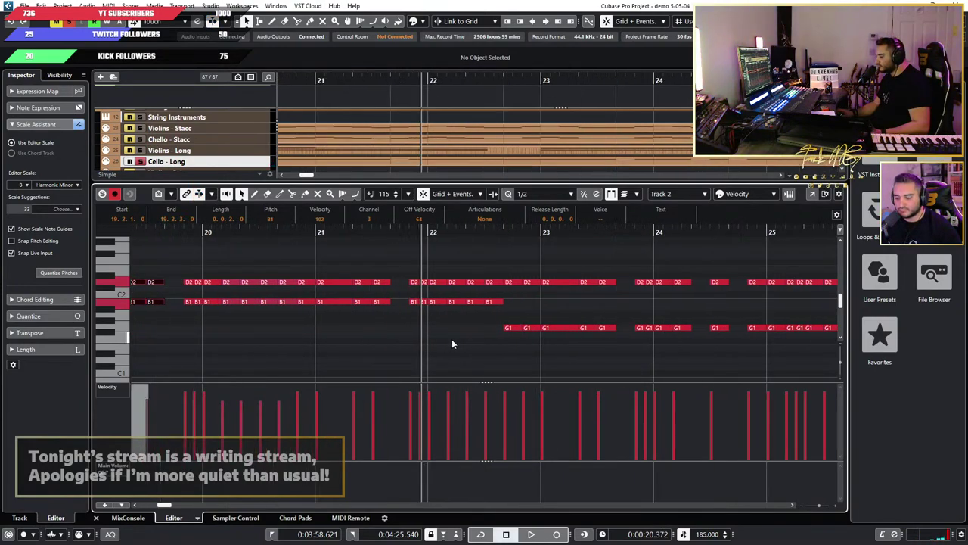
key(space)
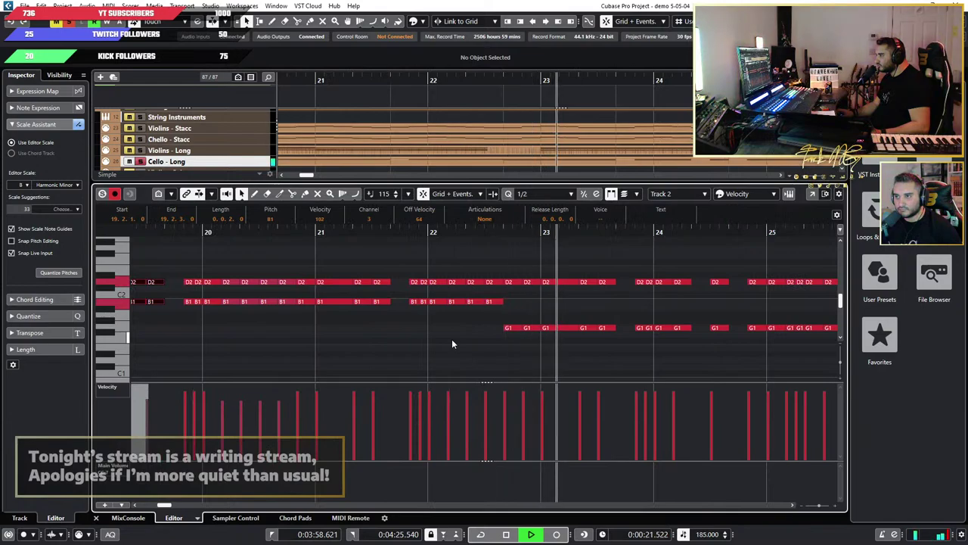
Step: Stop the audition and restore the notes of the long cello part to a uniform velocity of 115
scroll(505, 348, down, 2)
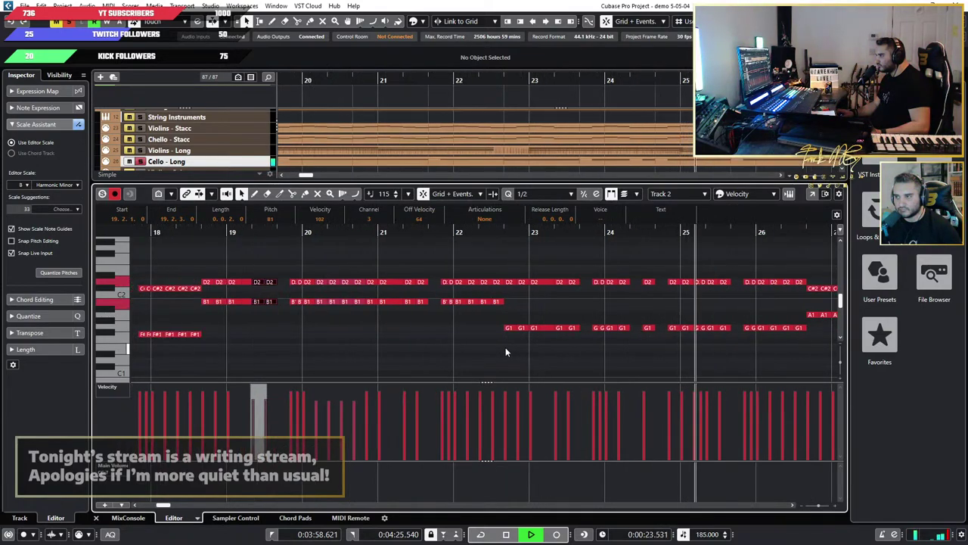
scroll(506, 347, down, 1)
key(space)
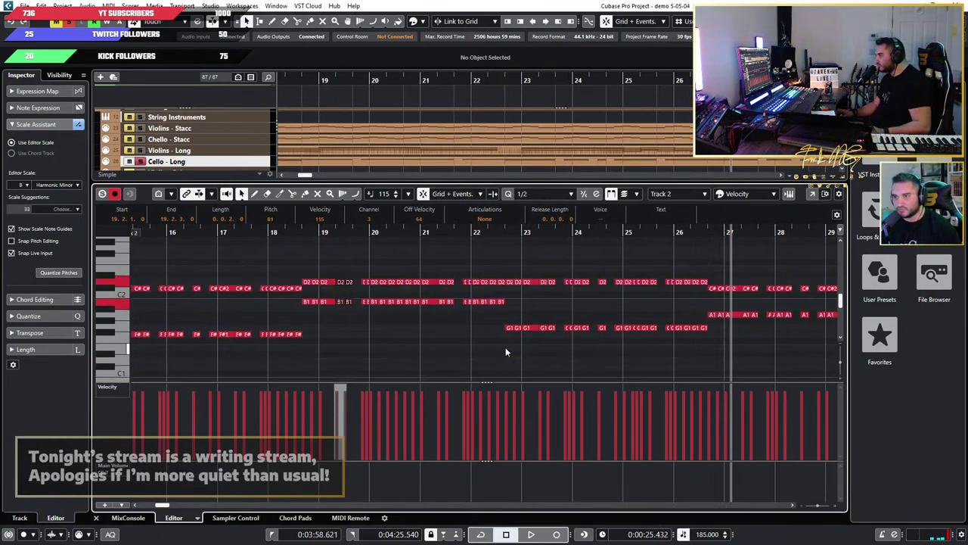
scroll(506, 347, down, 3)
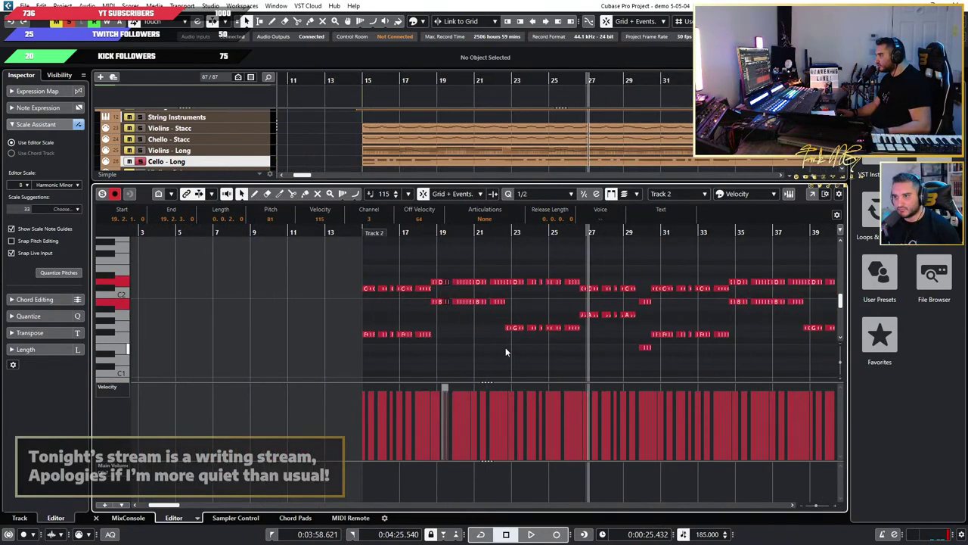
Step: Transpose the whole long cello part down an octave and back up again
key(shift+Down)
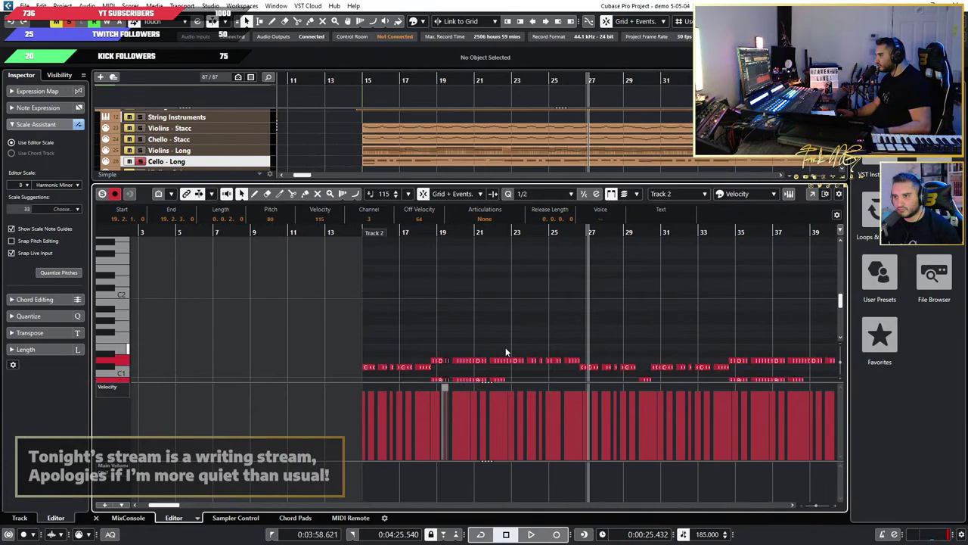
key(shift+Up)
scroll(620, 361, down, 2)
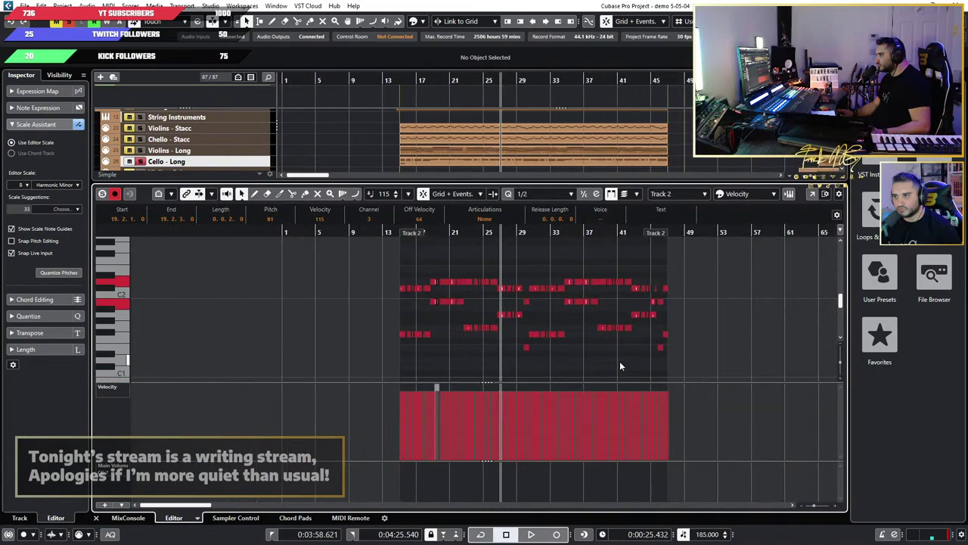
scroll(618, 359, up, 5)
scroll(530, 348, left, 6)
scroll(333, 338, left, 5)
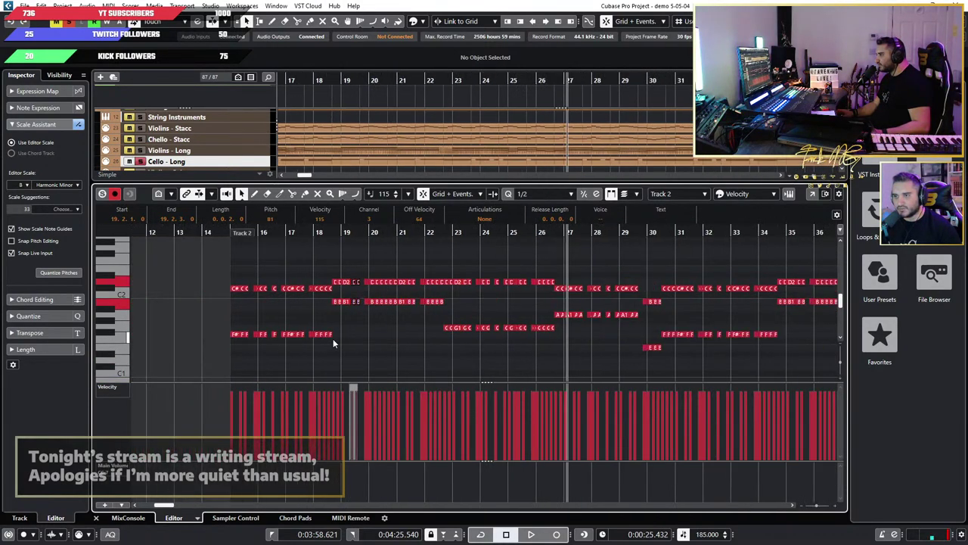
scroll(394, 315, up, 2)
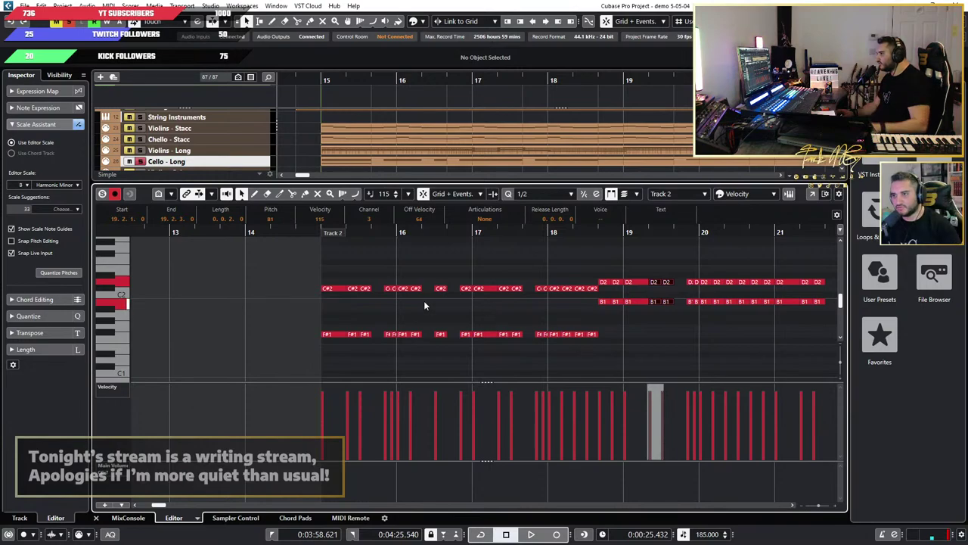
Step: Set the velocity of the opening C#2/F#1 chord at 15.1.1 to 127 and audition the start of the cello part around bar 15
drag(325, 282, 329, 351)
key(space)
key(space)
scroll(329, 351, down, 3)
scroll(329, 354, left, 5)
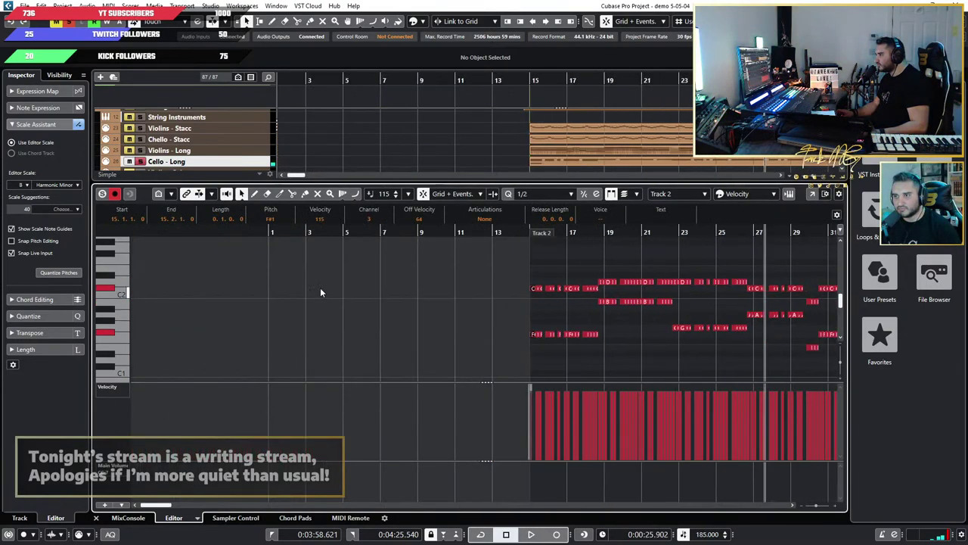
scroll(544, 302, up, 5)
scroll(530, 291, right, 2)
key(space)
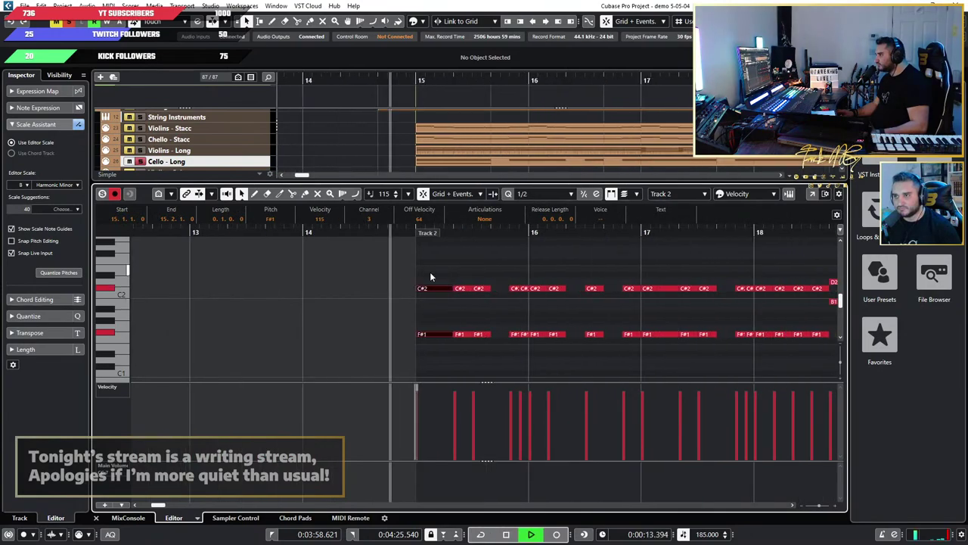
key(space)
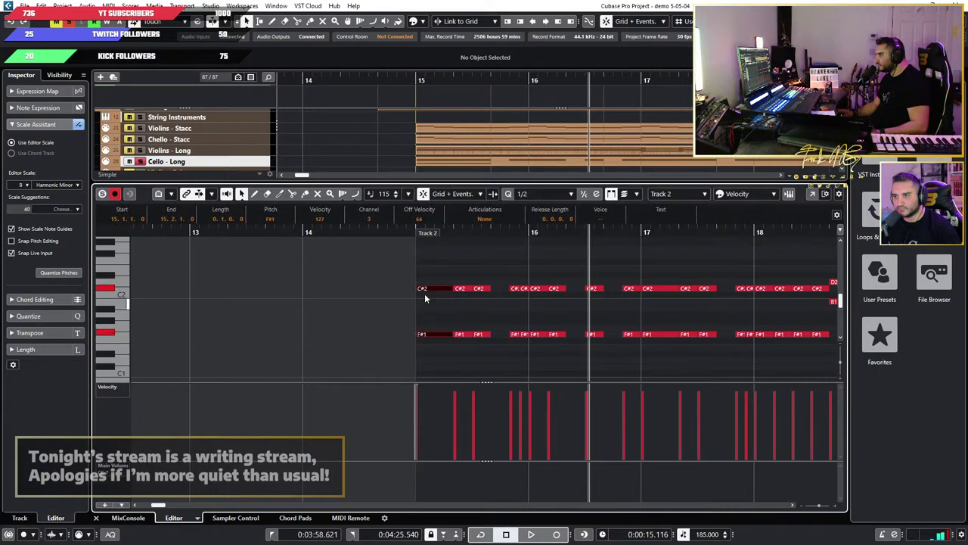
key(space)
click(417, 232)
scroll(458, 283, right, 2)
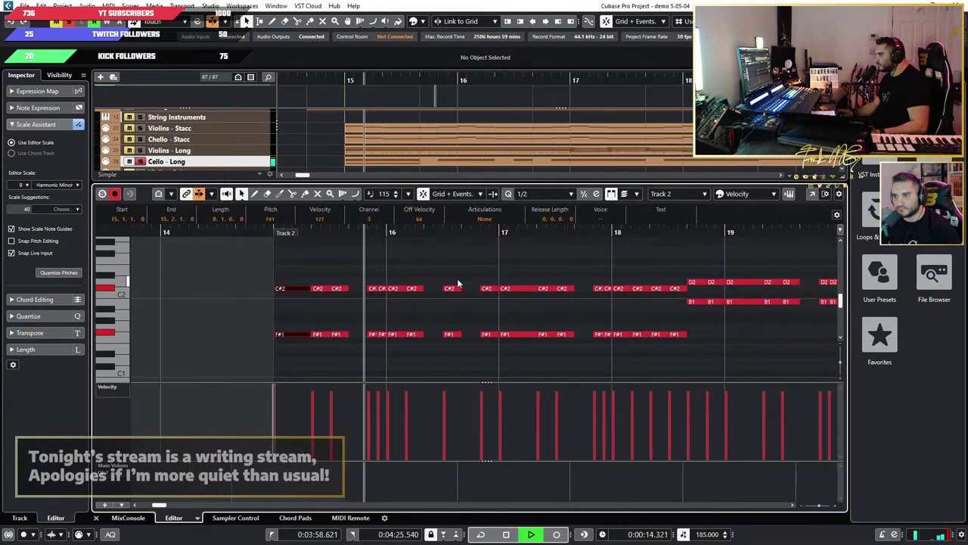
key(space)
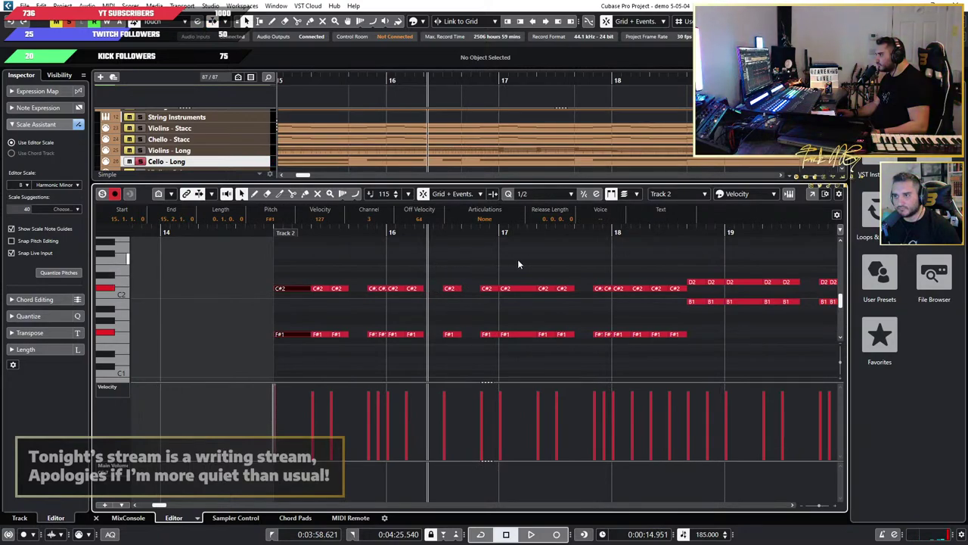
Step: Set the velocity of the four C#2/F#1 chords from 16.1.3 to 17.1.1 to 127 and audition the part from bar 15
drag(518, 261, 418, 361)
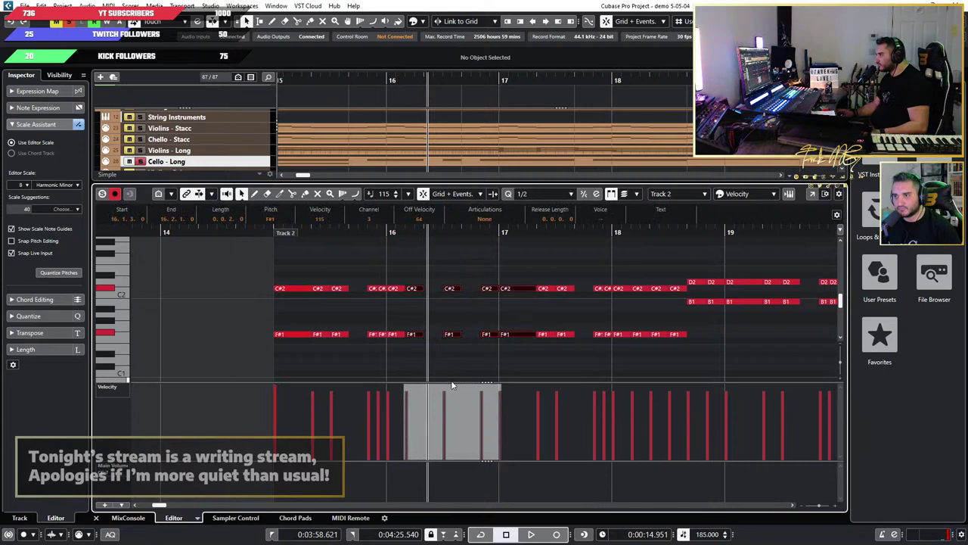
click(275, 233)
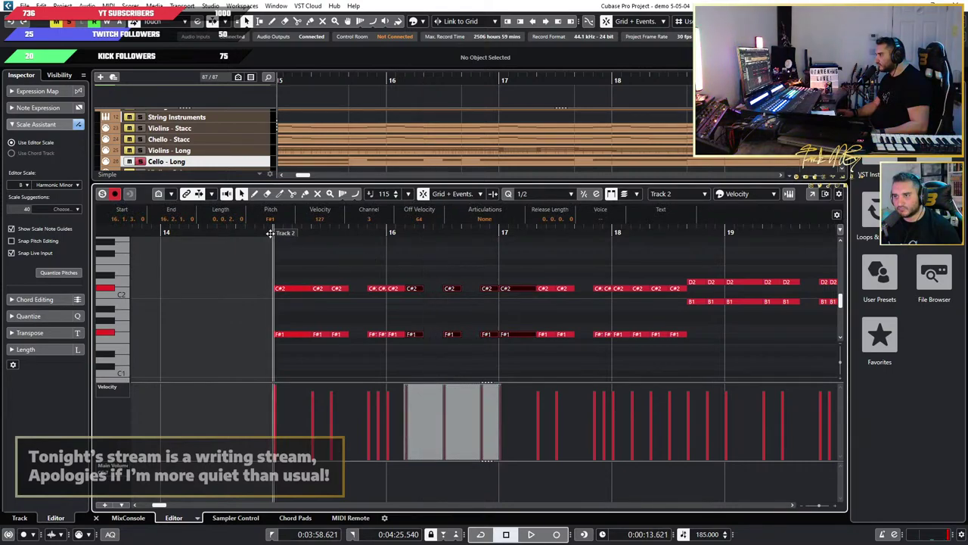
key(space)
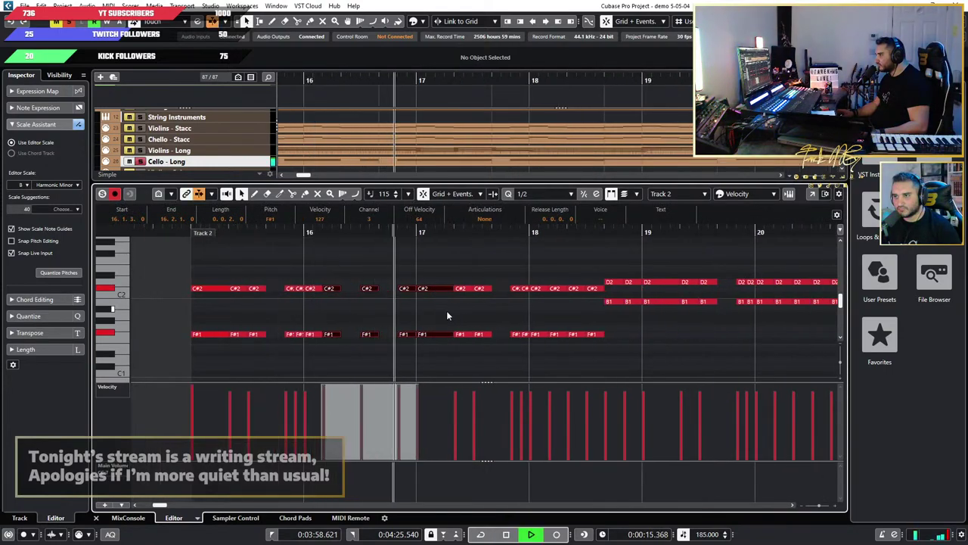
key(space)
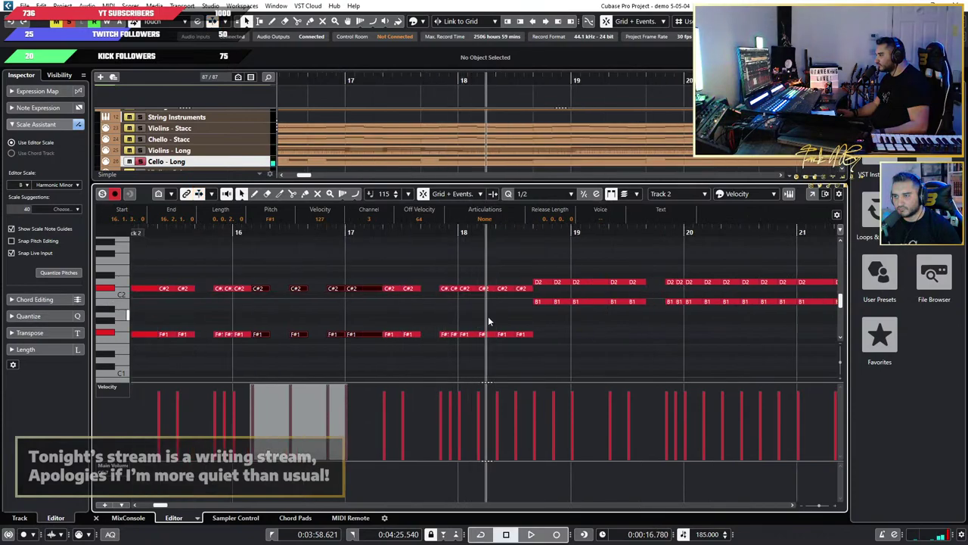
Step: Audition from bar 17 and set the velocity of the C#2/F#1 chord at 18.1.1 to 127, checking the transition into bar 19
scroll(488, 317, right, 2)
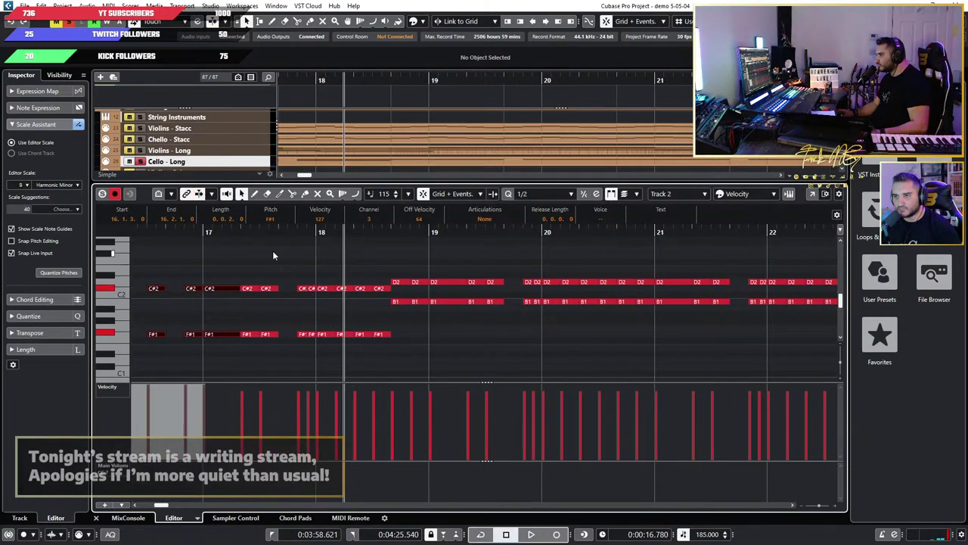
click(220, 232)
key(space)
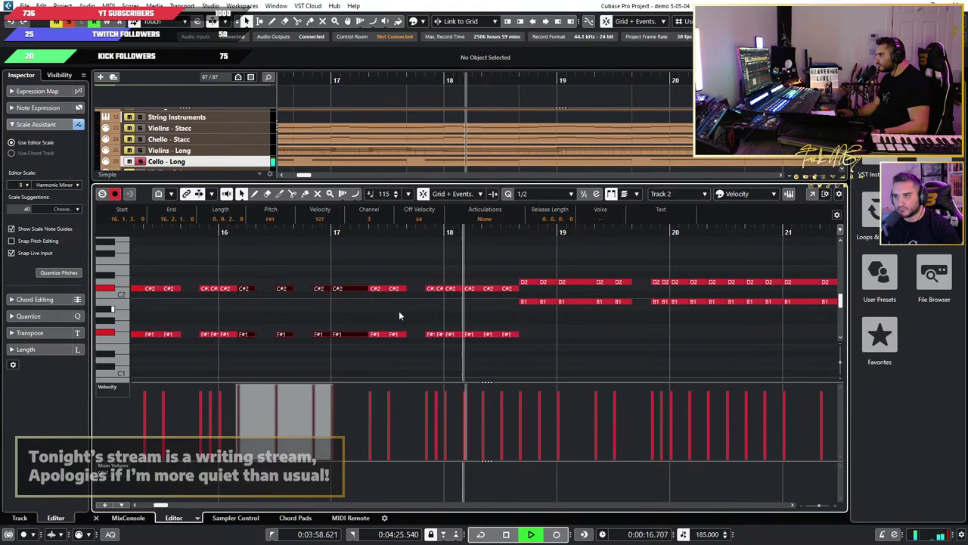
key(space)
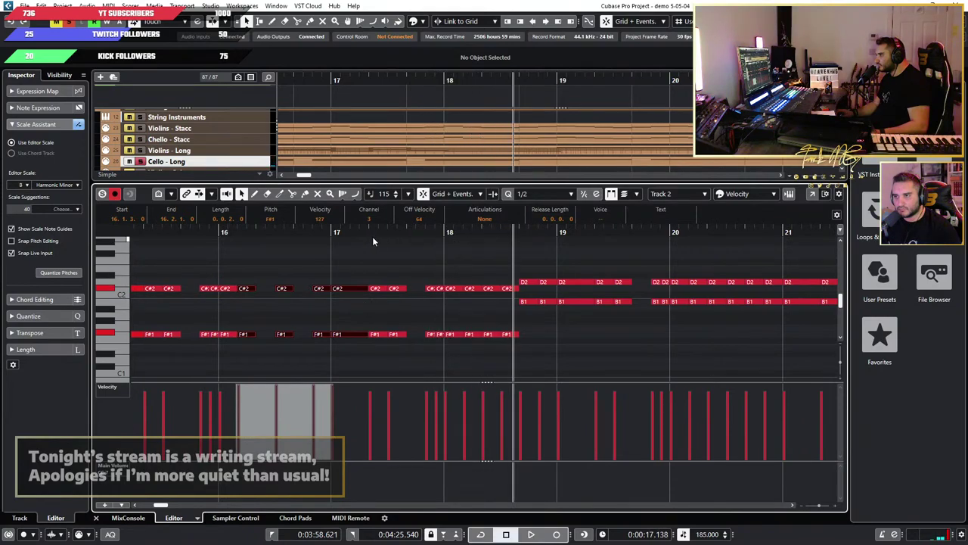
drag(452, 244, 444, 345)
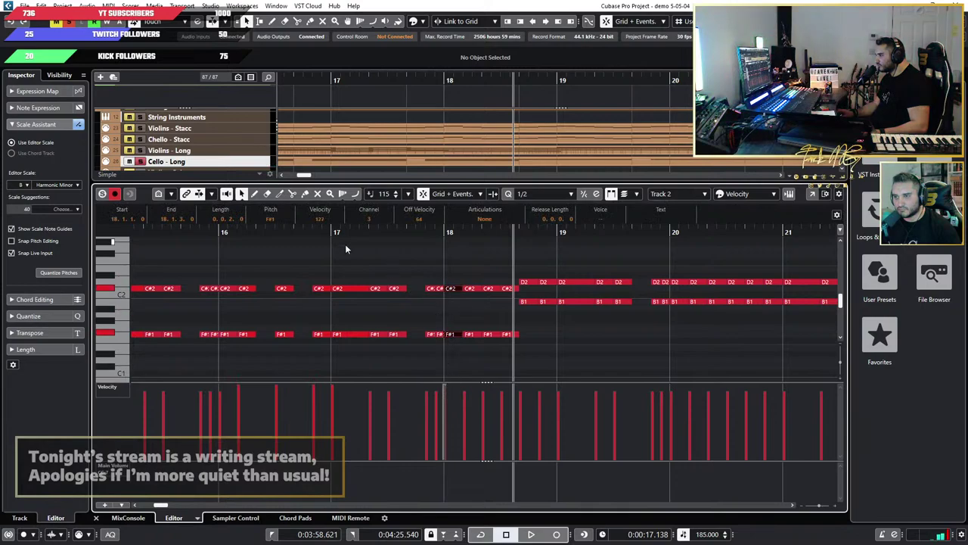
key(space)
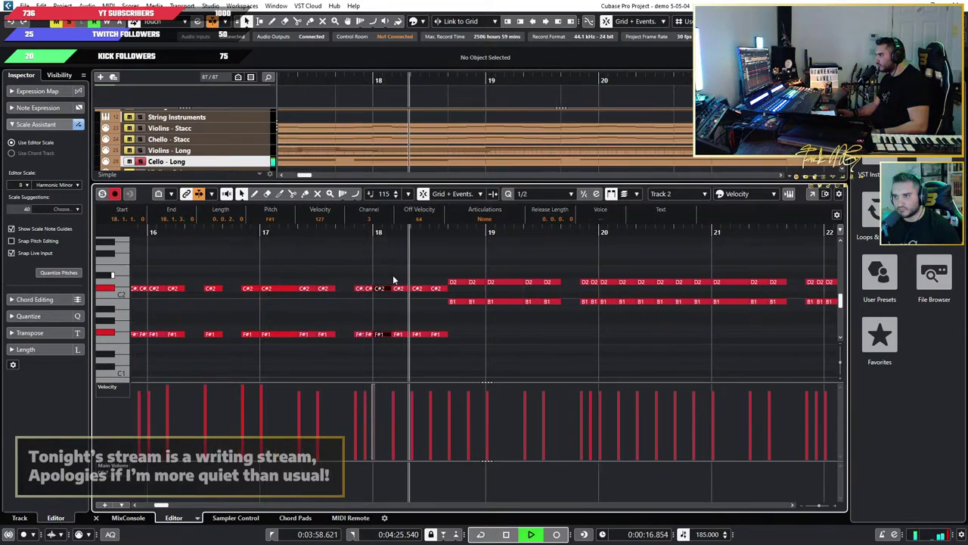
key(space)
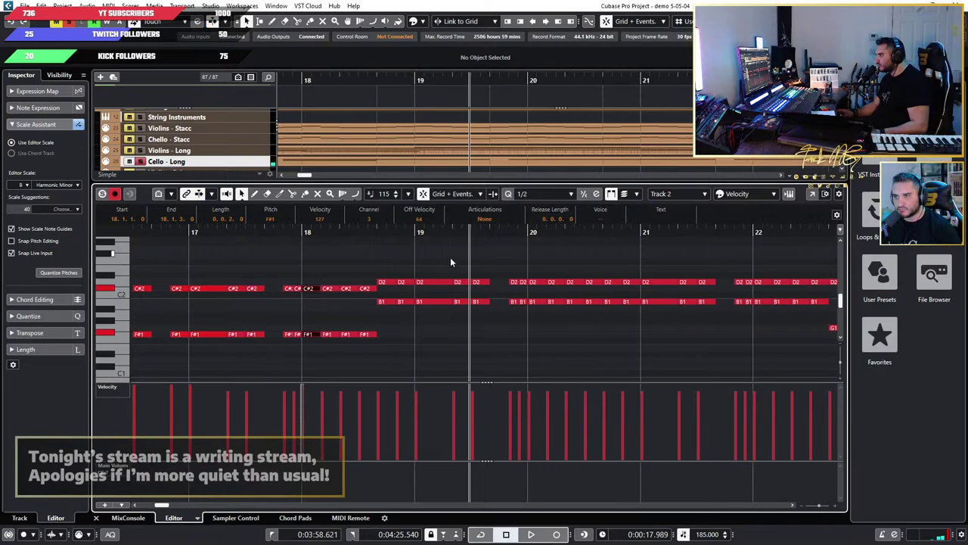
Step: Set the velocity of the D2/B1 chords at 19.1.1 and 20.1.1 to 127, auditioning after each change
drag(450, 262, 435, 343)
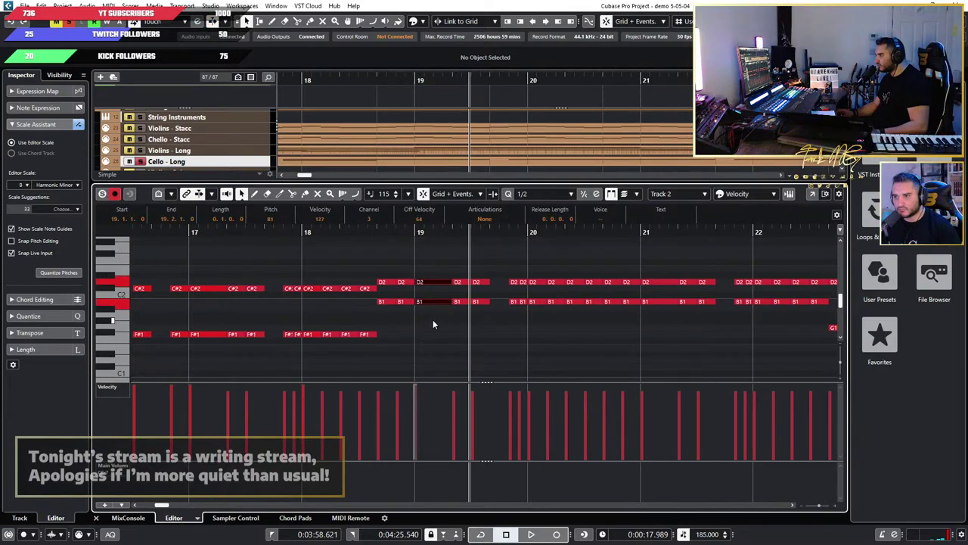
key(space)
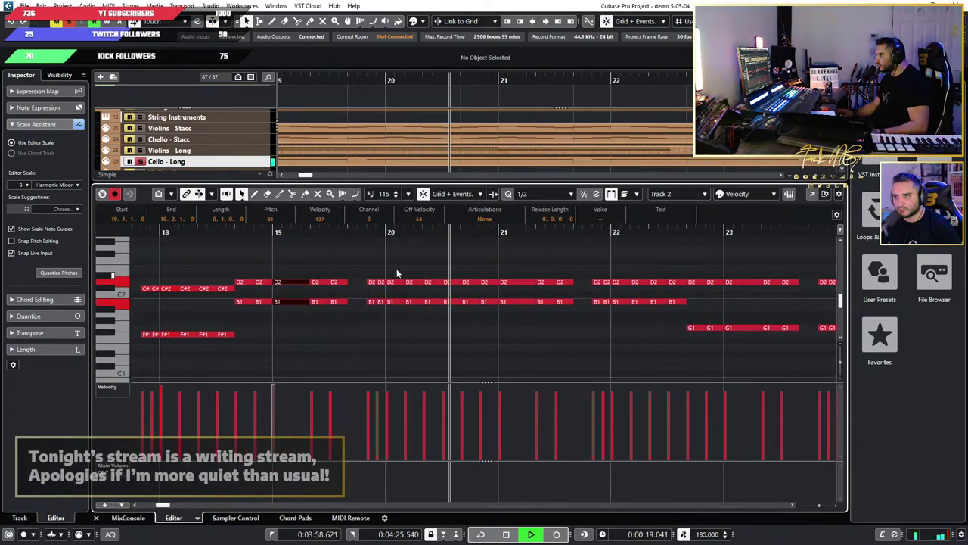
key(space)
drag(396, 254, 392, 336)
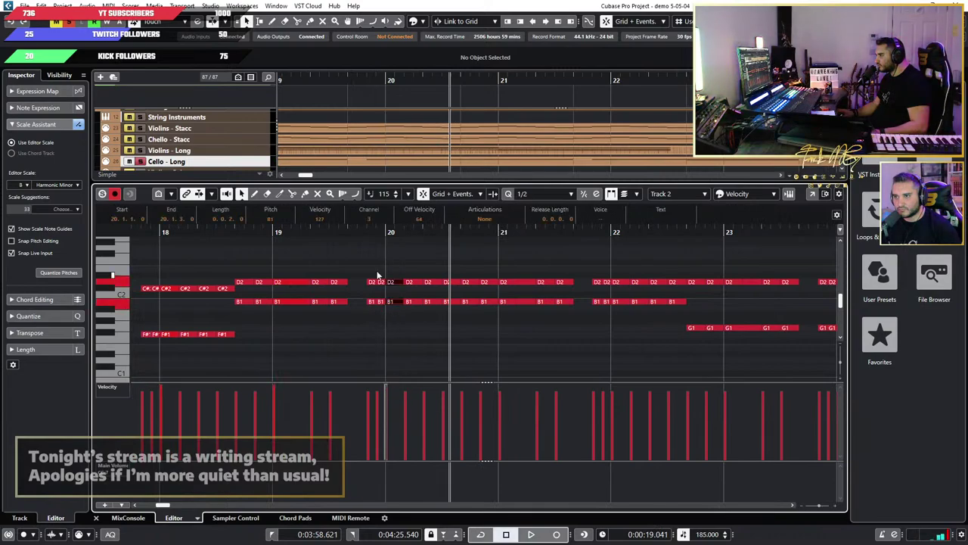
key(space)
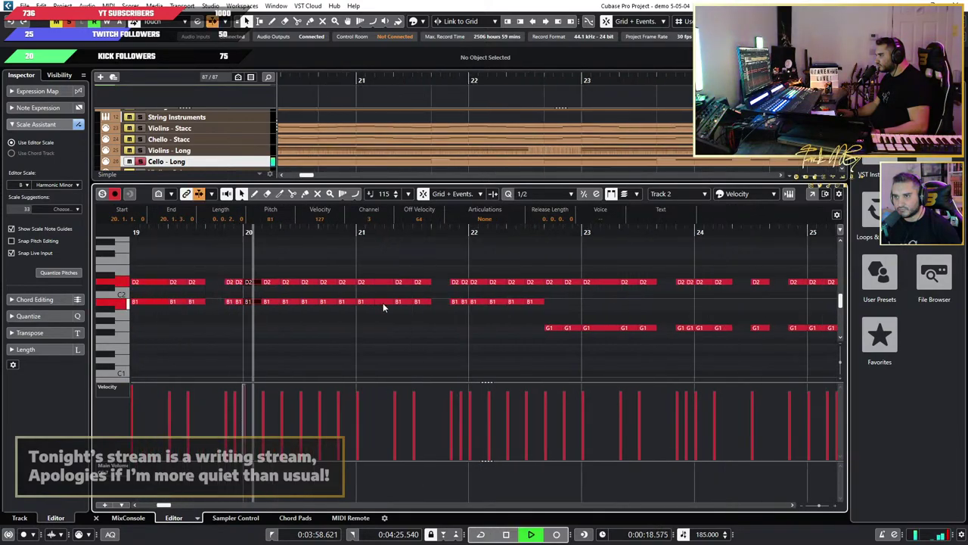
Step: Set the velocity of the D2/B1 chords at 21.1.1 and 22.1.1 to 127 and audition the passage
key(space)
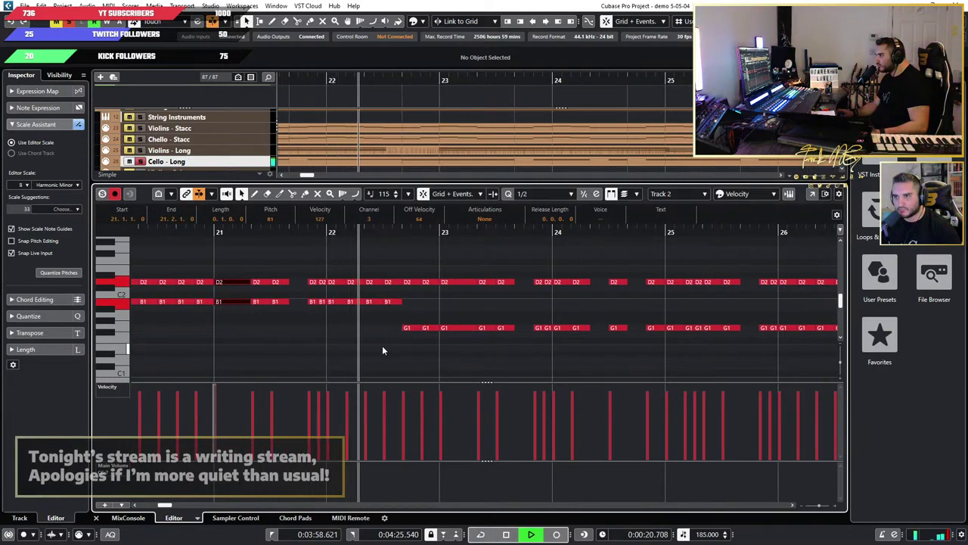
key(space)
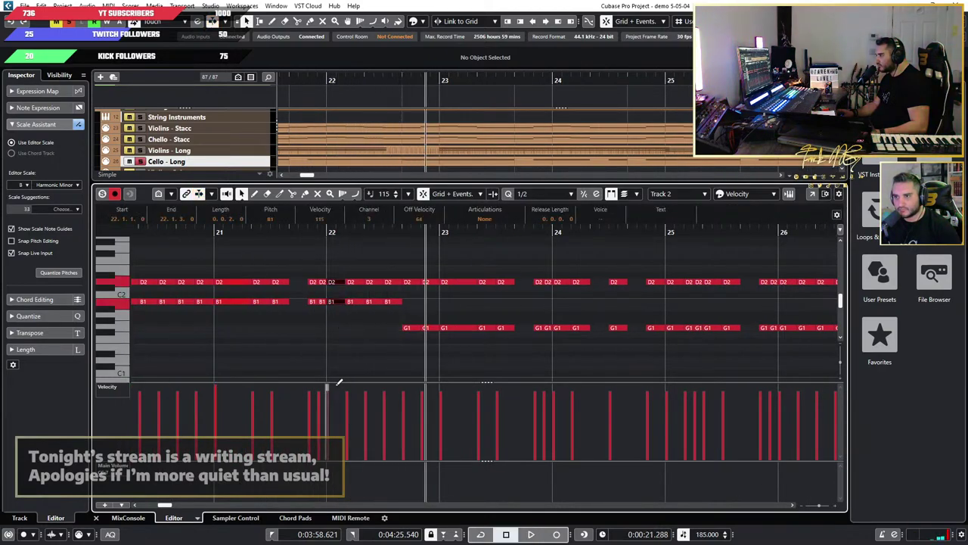
click(298, 236)
key(space)
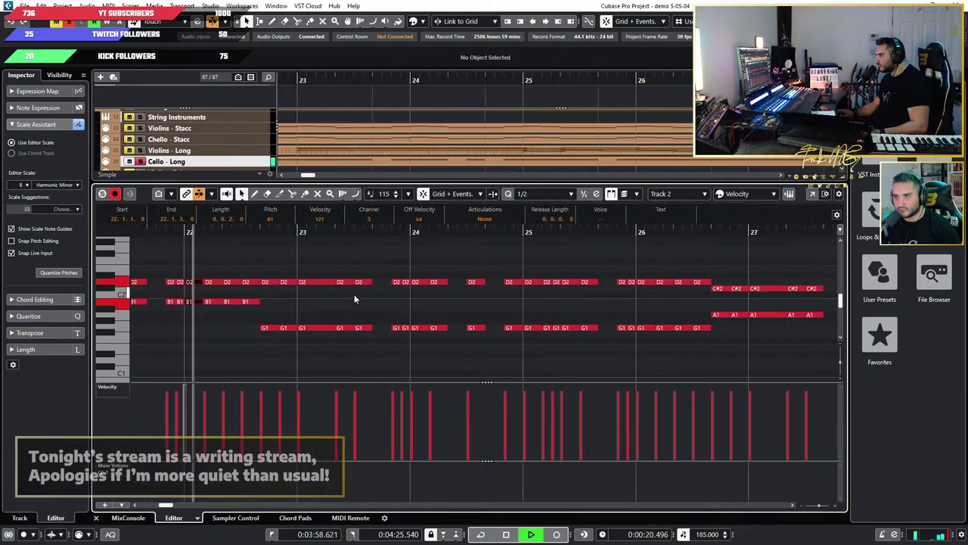
Step: Set the velocity of the D2/G1 chord at 23.1.1 and the three D2/G1 chords starting at 24.1.1 to 127, auditioning after each change
key(space)
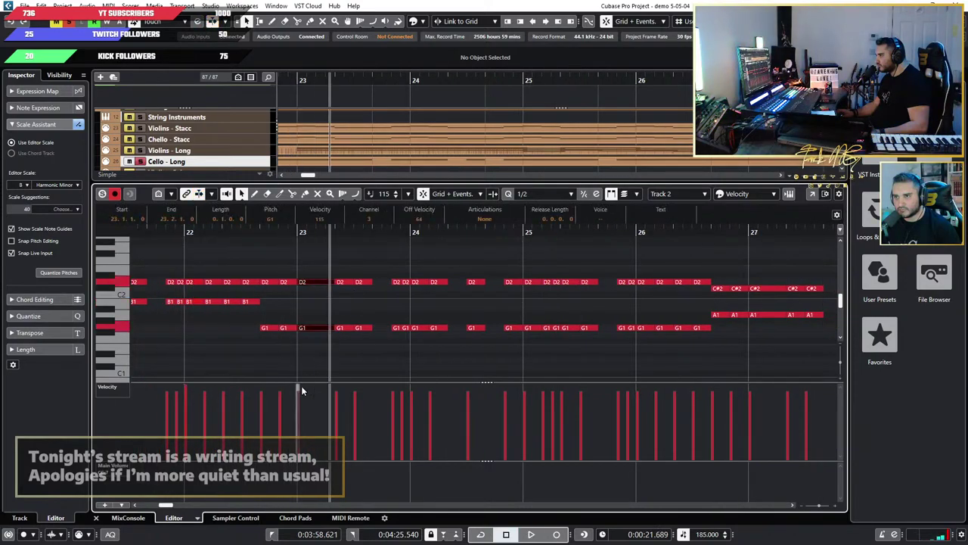
key(space)
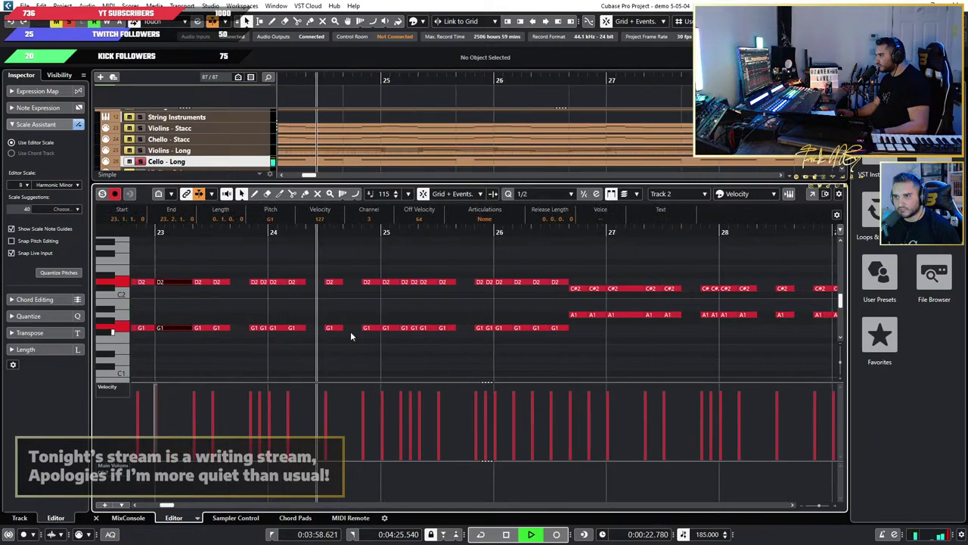
key(space)
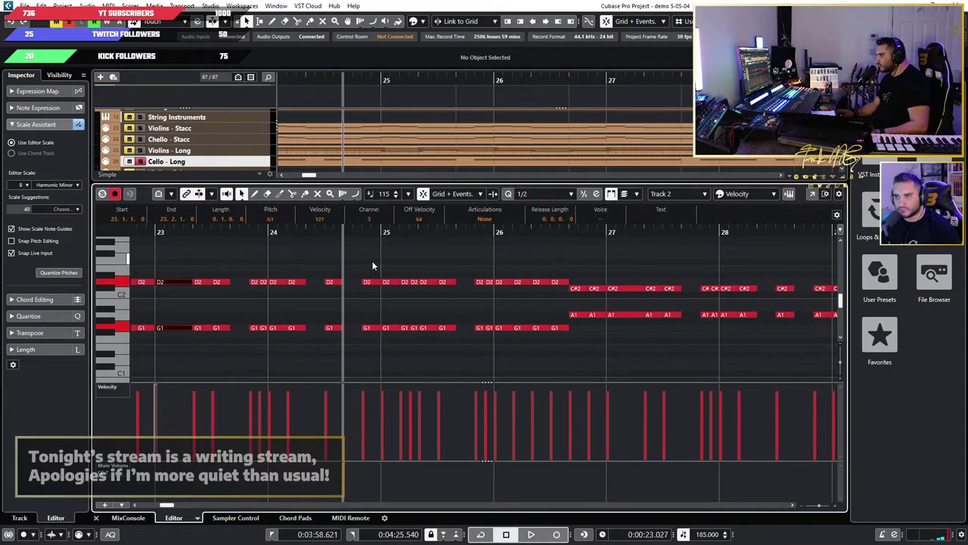
drag(357, 266, 285, 357)
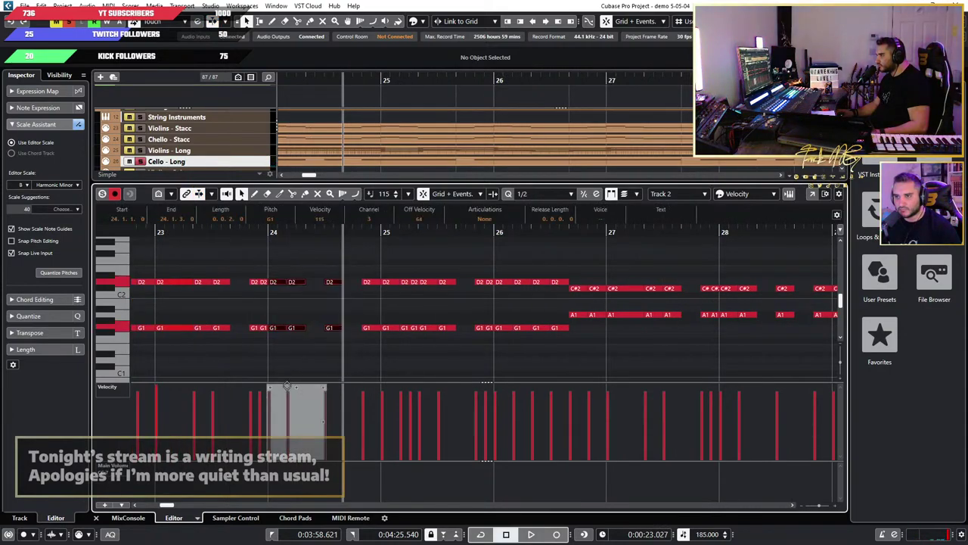
key(space)
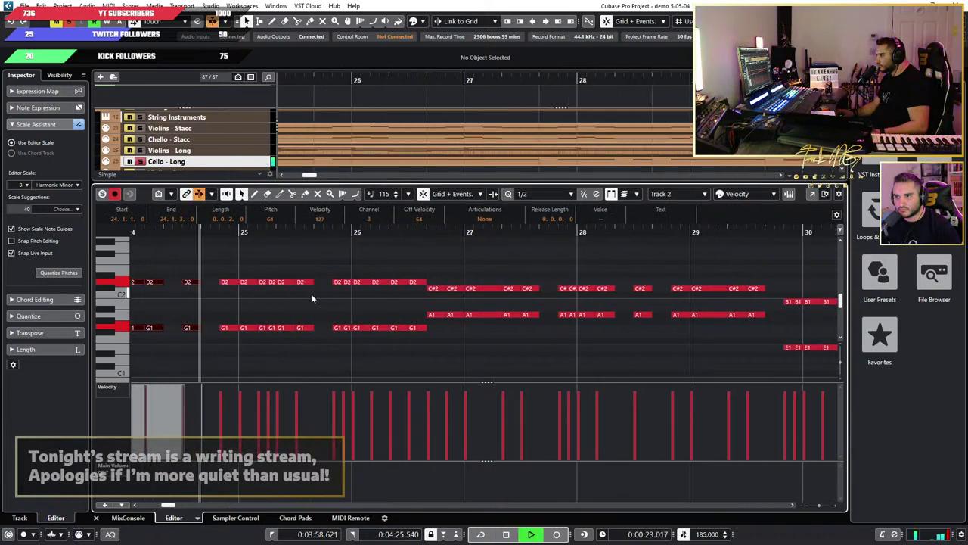
Step: Stop playback and set the velocity of the D2/G1 chord at 25.1.1 to 127
key(space)
drag(254, 261, 256, 352)
drag(248, 386, 248, 376)
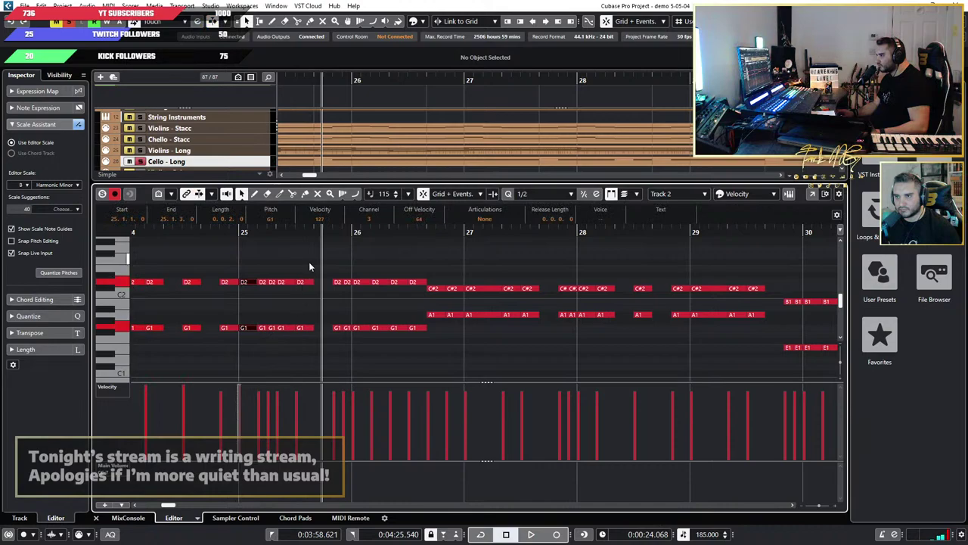
Step: Set the velocity of the two D2/G1 chords starting at 25.2.1 to 127 and audition the change
drag(310, 264, 288, 349)
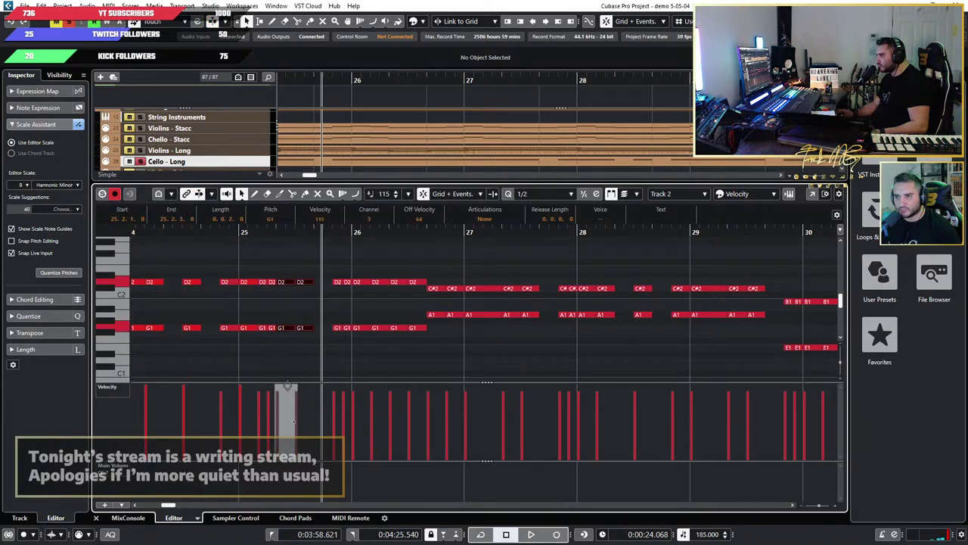
key(space)
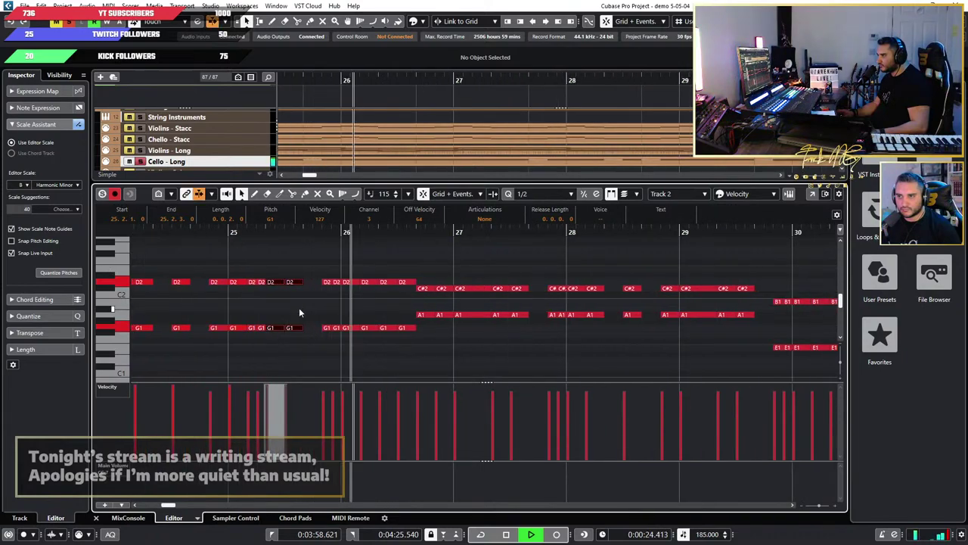
key(space)
Step: Raise the velocity of the D2/G1 chord at 26.1.1, set the C#2/A1 chord at 27.1.1 to 127, and audition them
drag(346, 256, 345, 384)
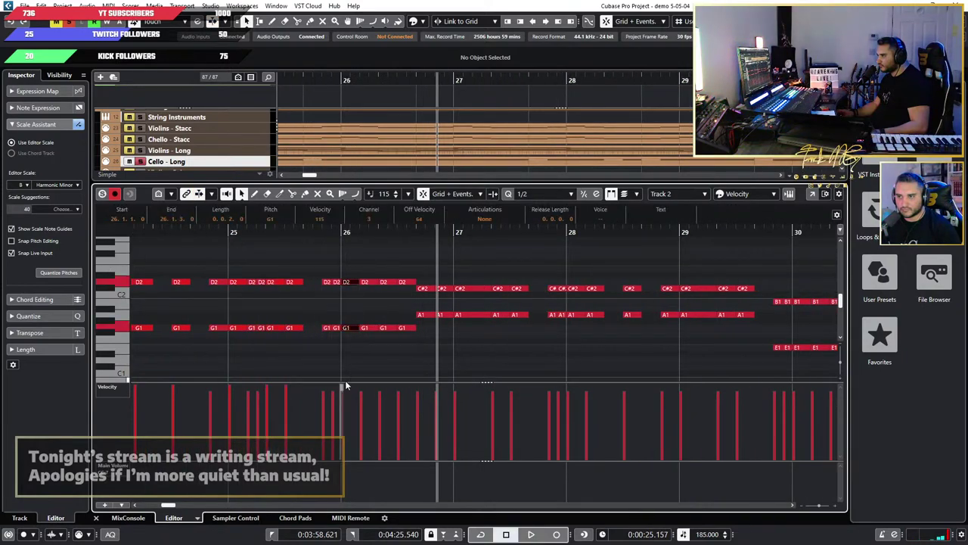
key(space)
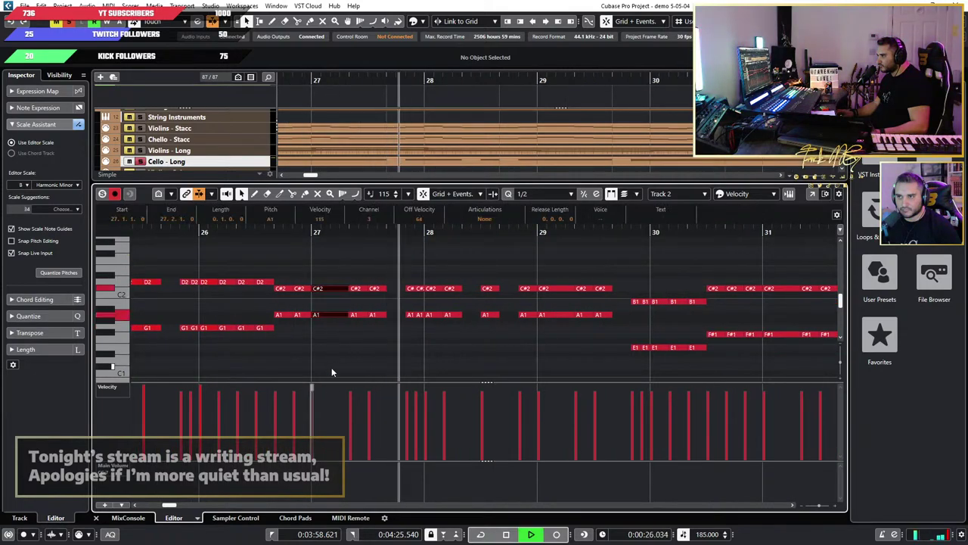
key(space)
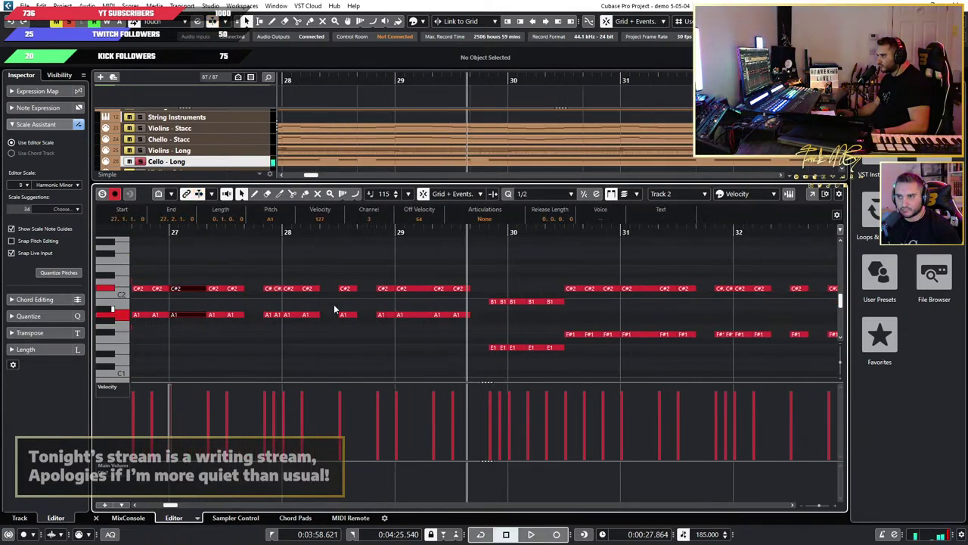
click(174, 233)
key(space)
scroll(302, 291, left, 3)
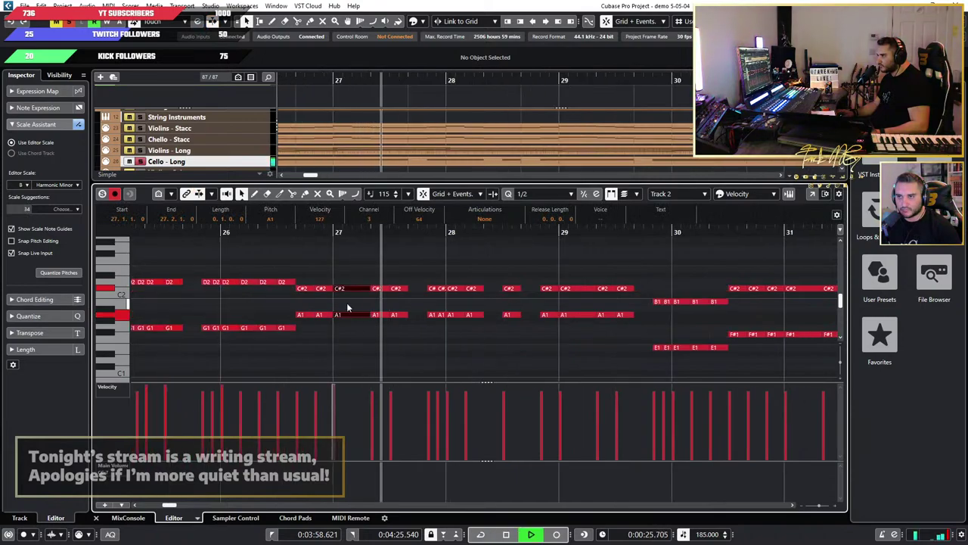
scroll(371, 322, right, 3)
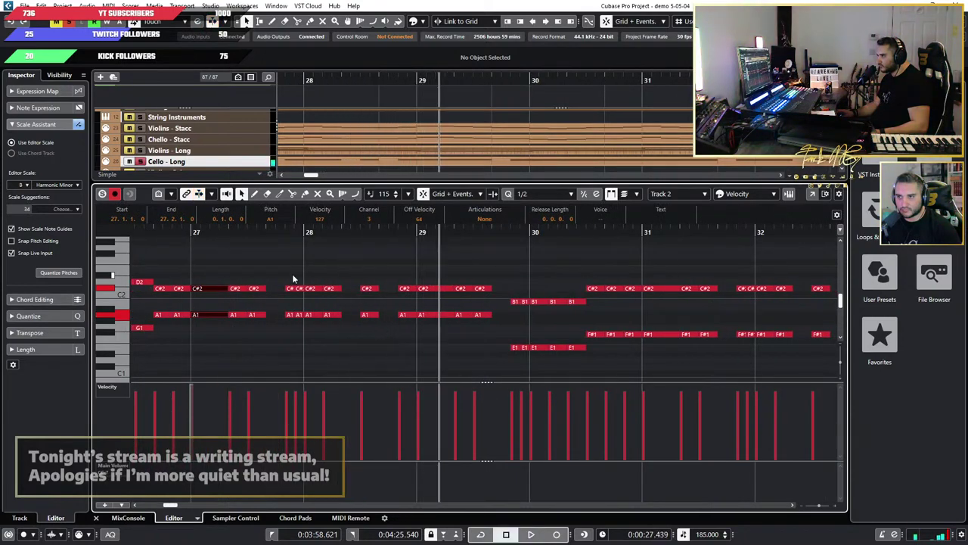
Step: Set the velocity of the three C#2/A1 chords starting at 28.1.1 to 127, auditioning the passage from bar 27
click(217, 234)
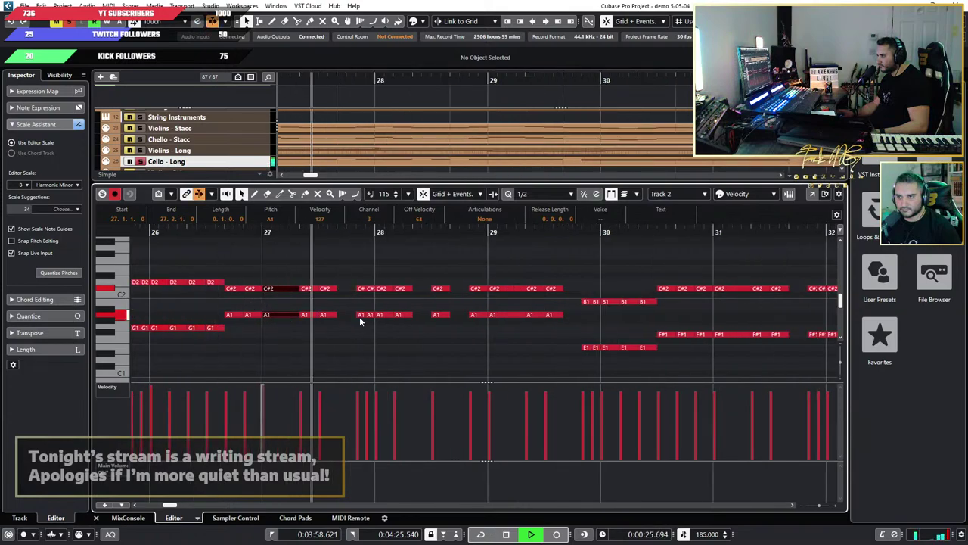
key(space)
drag(446, 270, 426, 321)
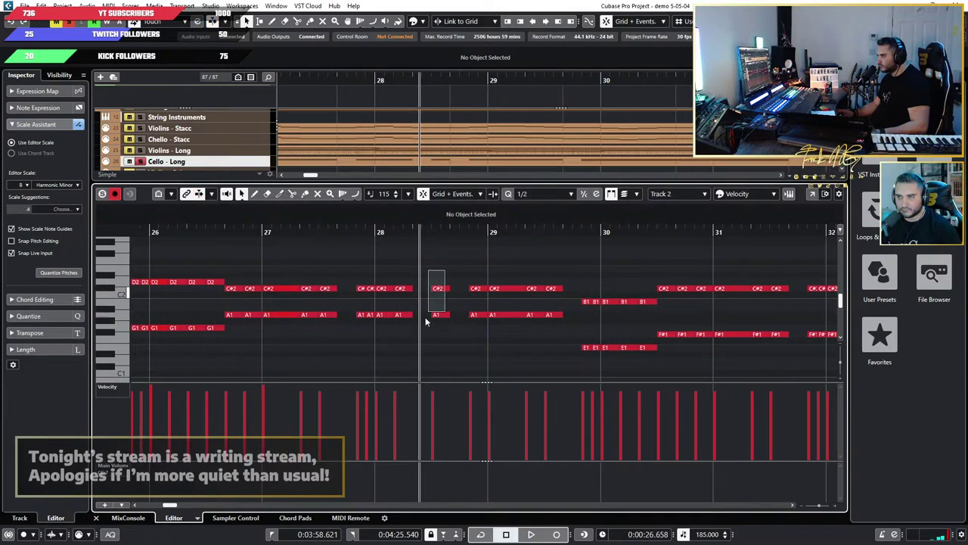
drag(389, 351, 375, 353)
key(space)
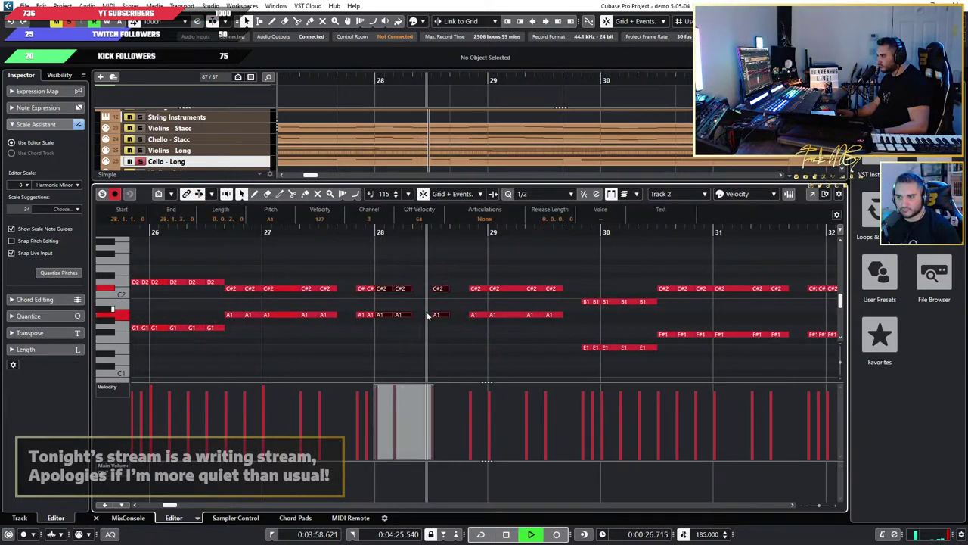
scroll(427, 314, right, 2)
key(space)
Step: Try to raise the velocity of the C#2/A1 chord at 29.1.1, audition it, and select the B1/E1 chord at 30.1.1
drag(360, 264, 362, 373)
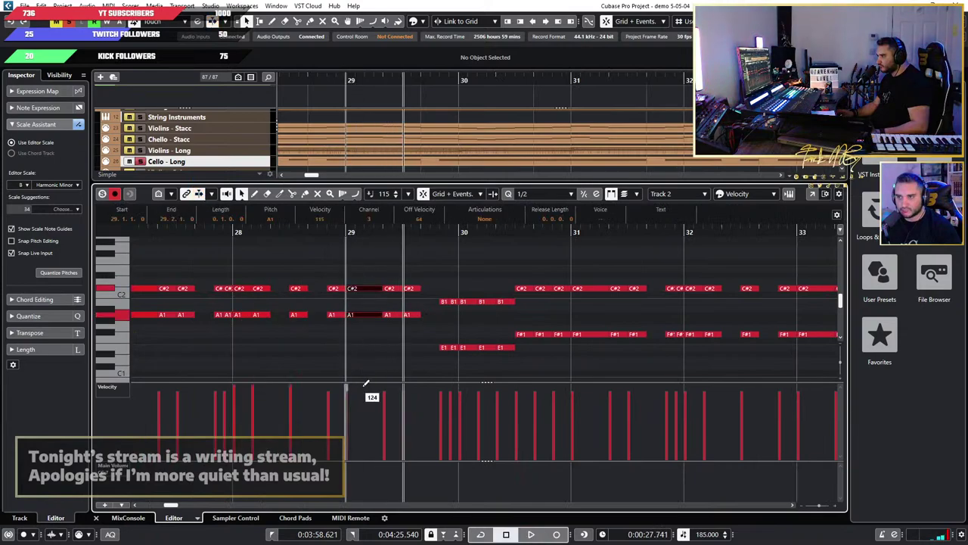
key(space)
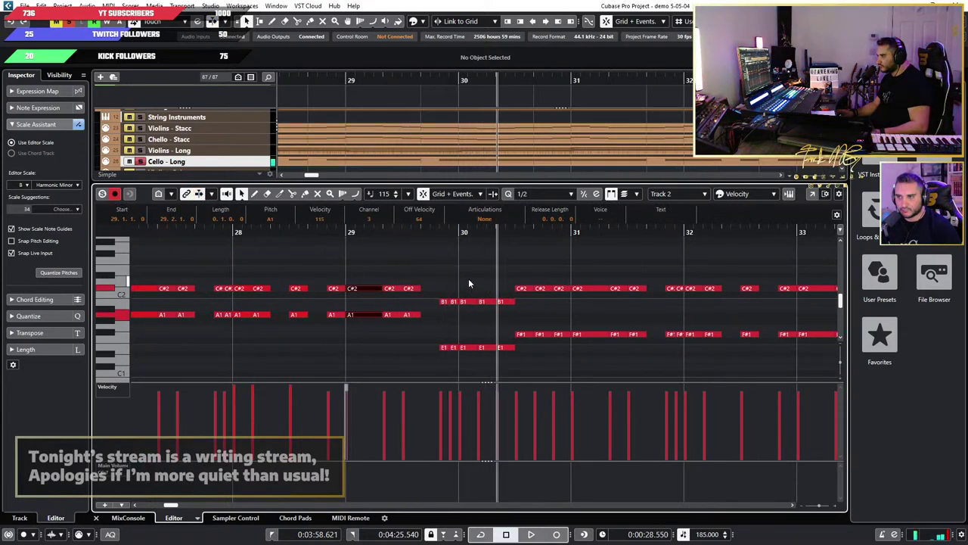
drag(468, 279, 465, 375)
scroll(446, 363, right, 2)
key(space)
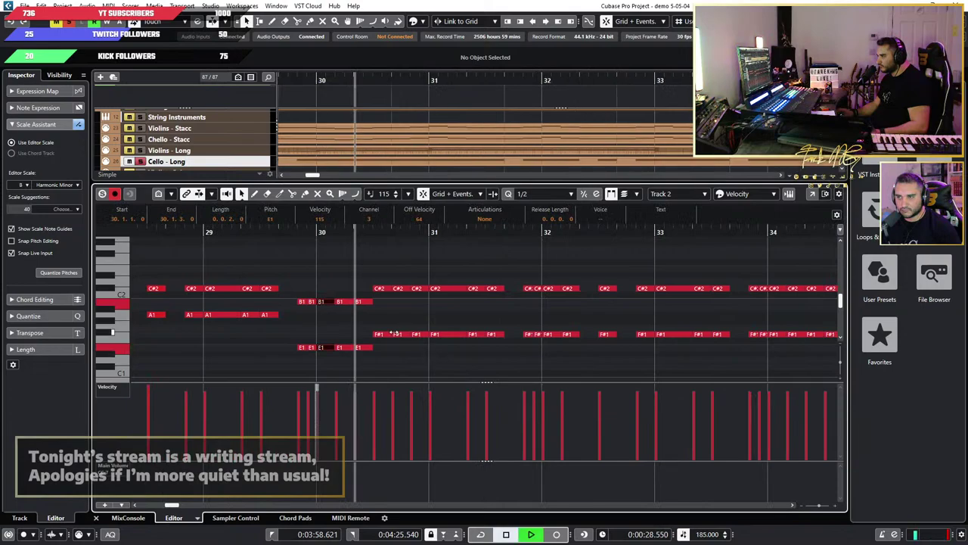
Step: Replace the cello notes from bar 31 onward with a duplicate of the edited notes starting at bar 15
scroll(413, 327, down, 8)
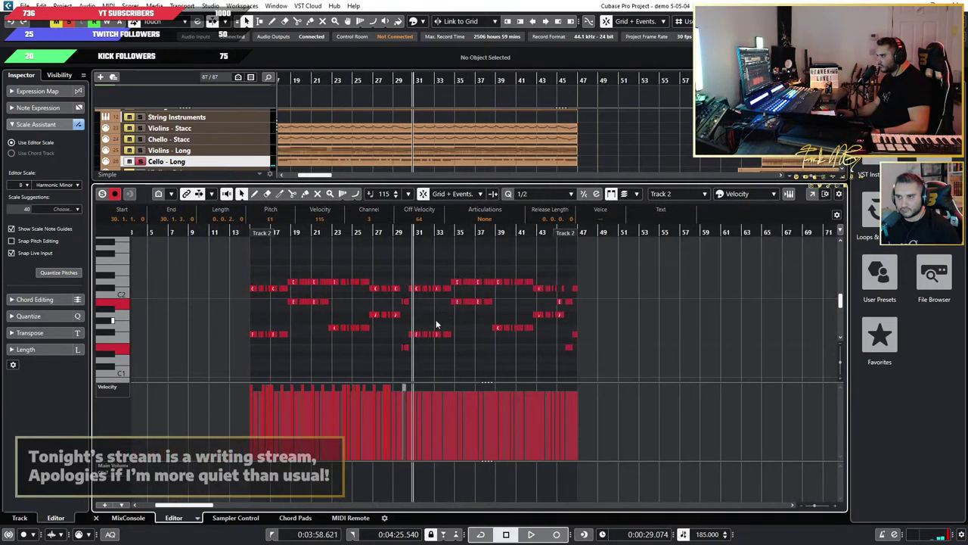
drag(655, 256, 416, 353)
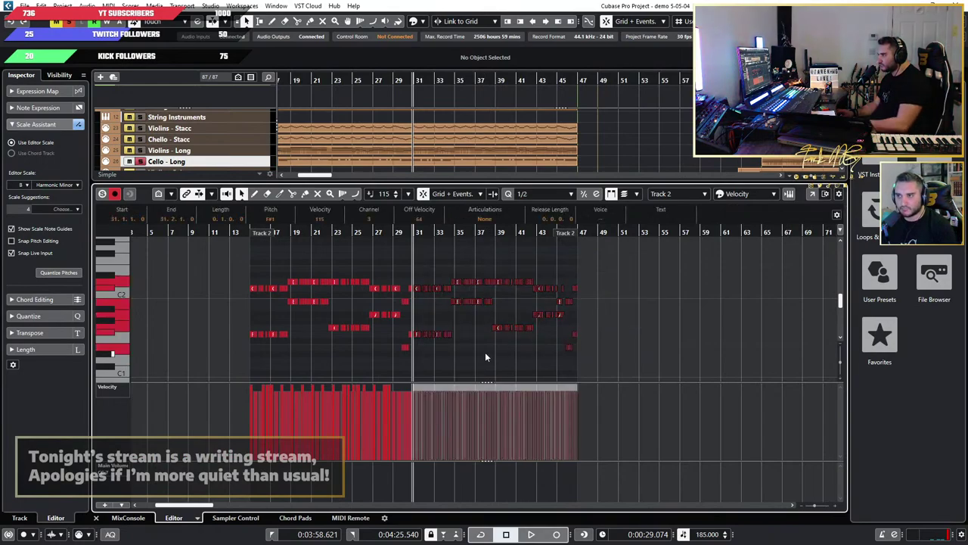
key(Delete)
drag(485, 254, 228, 354)
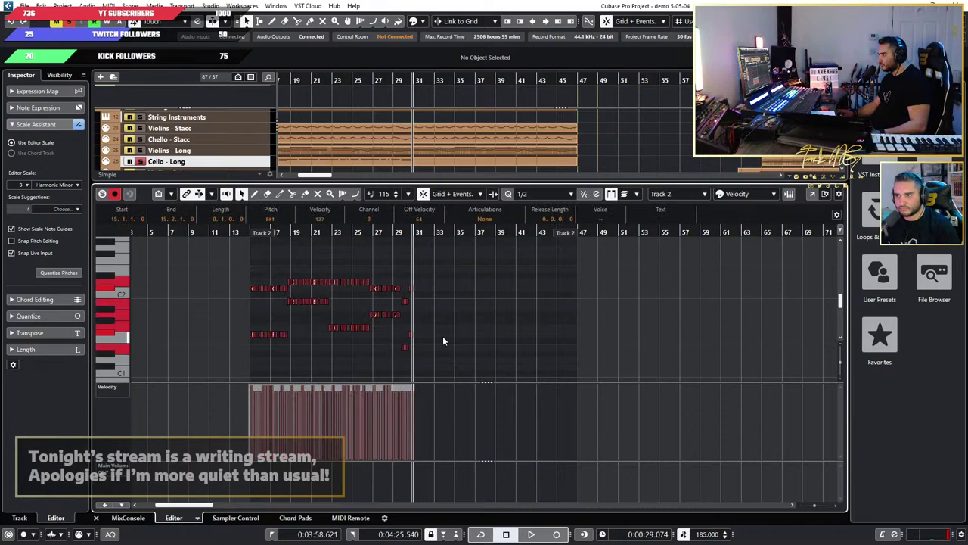
drag(531, 277, 203, 335)
key(ctrl+d)
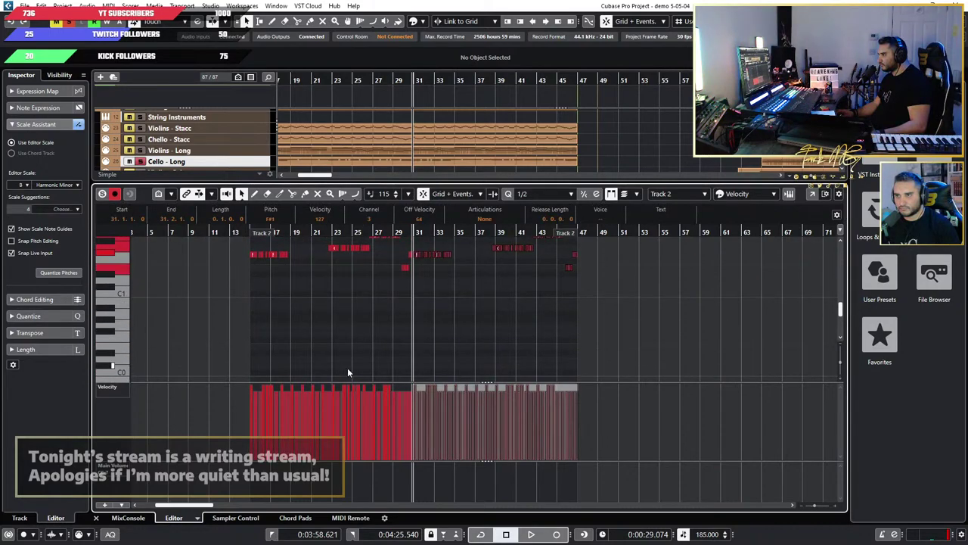
Step: Select all notes in the long cello part and lower their velocities together, bringing the first chord at 15.1.1 to 112
scroll(348, 371, up, 3)
drag(648, 259, 182, 361)
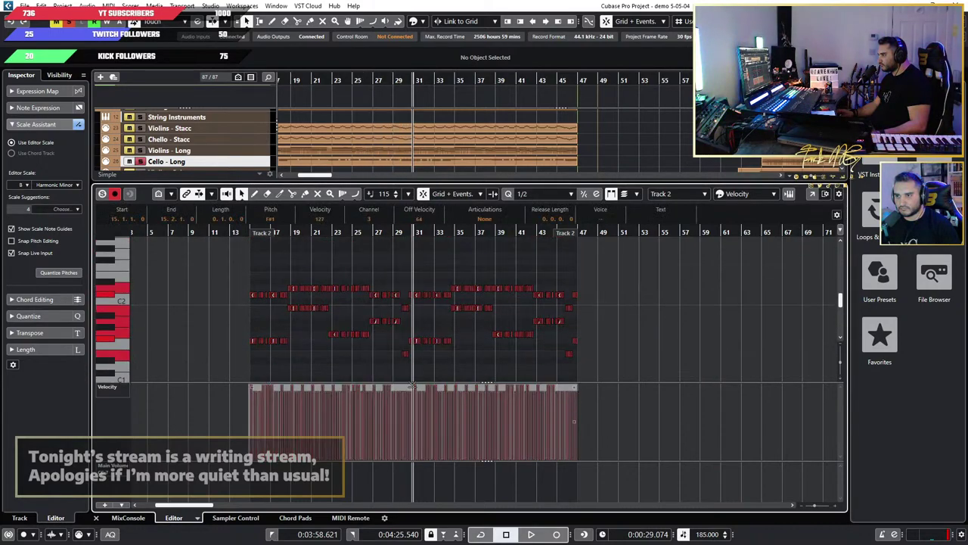
drag(413, 386, 410, 391)
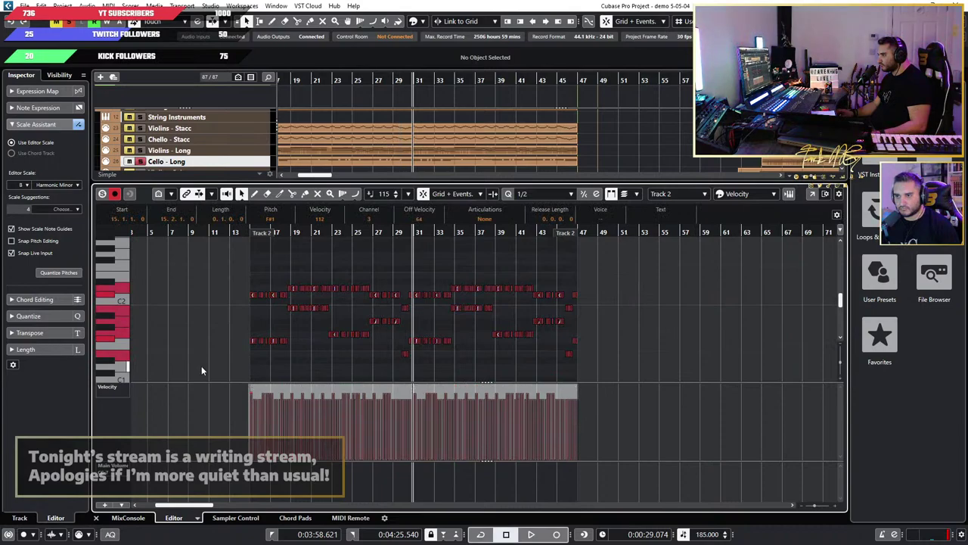
Step: Audition the soloed long cello part from bar 15, following the new accents through the duplicated section
scroll(229, 370, up, 7)
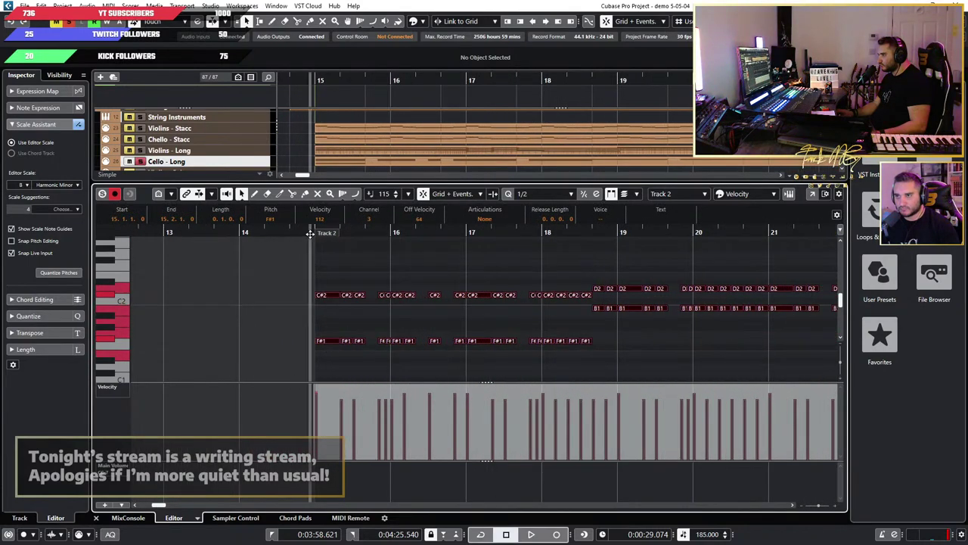
key(space)
scroll(442, 304, down, 2)
scroll(517, 314, right, 3)
click(510, 327)
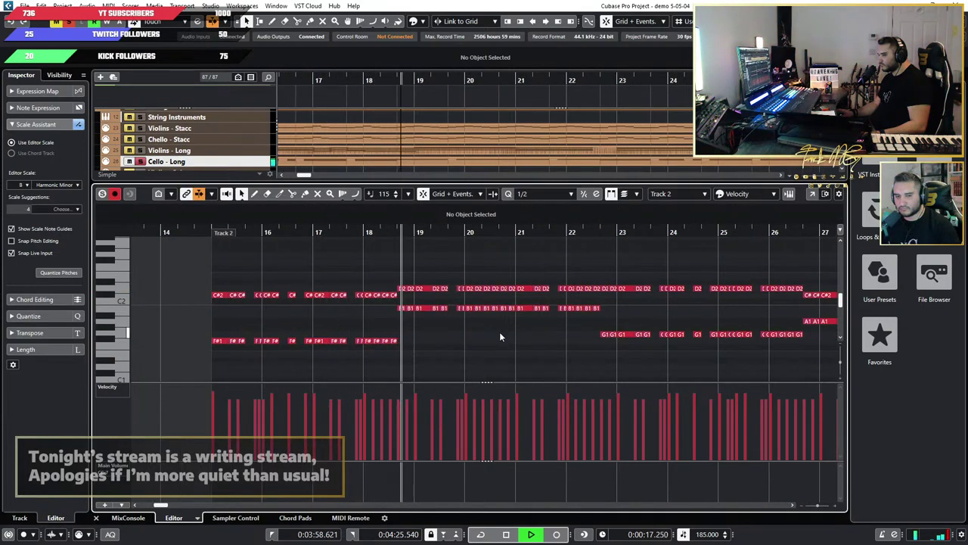
scroll(500, 333, down, 3)
scroll(500, 334, up, 2)
scroll(500, 334, right, 2)
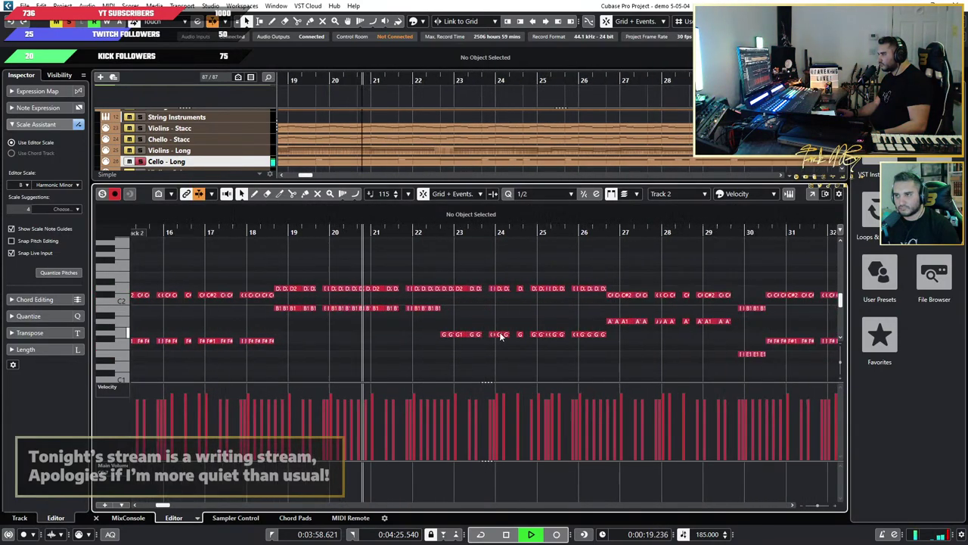
scroll(499, 335, right, 1)
scroll(476, 334, down, 2)
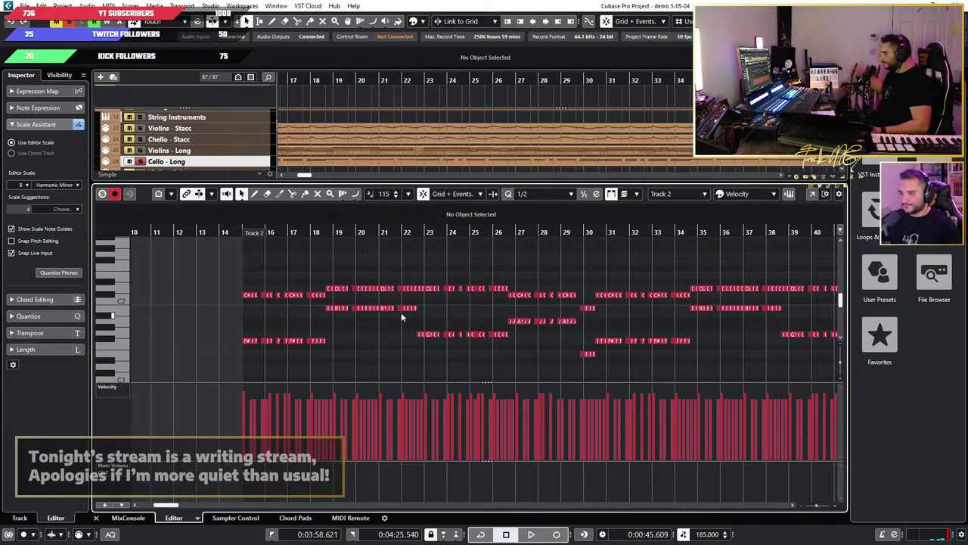
Step: Unsolo the Cello - Long track and start playback of the full arrangement from just before bar 15
click(140, 162)
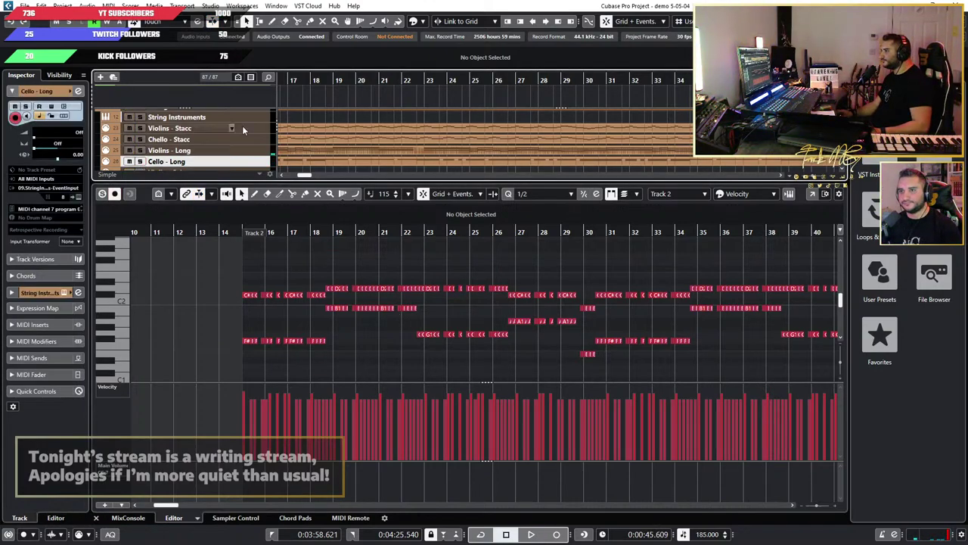
scroll(423, 110, down, 5)
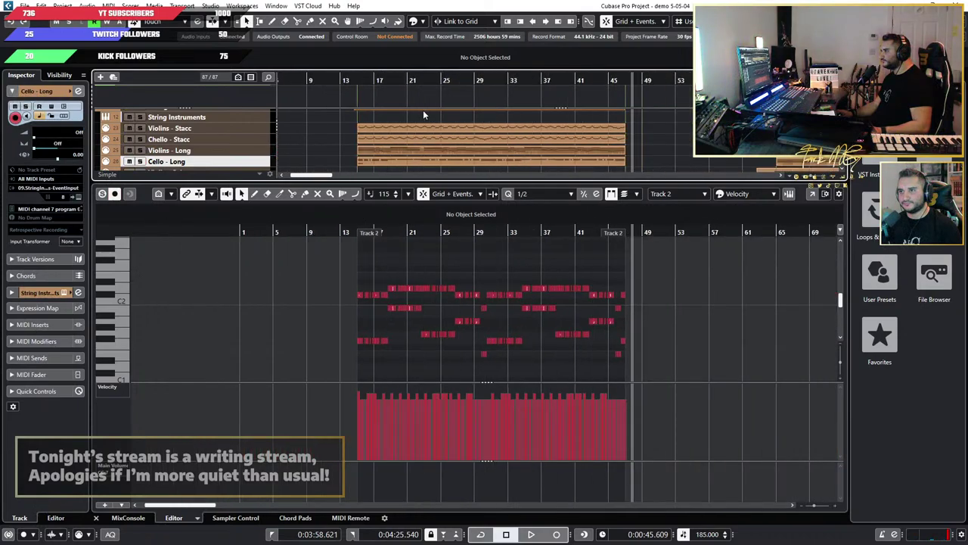
click(345, 85)
key(space)
Step: Listen to the full arrangement through bar 46, checking how the accented cello part sits with the other tracks
scroll(382, 104, up, 4)
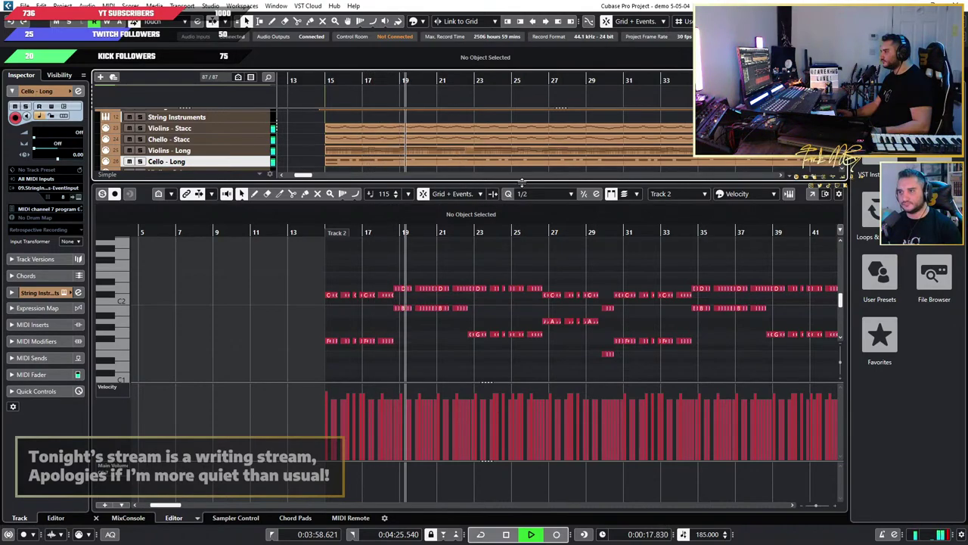
scroll(459, 290, up, 2)
scroll(458, 287, up, 2)
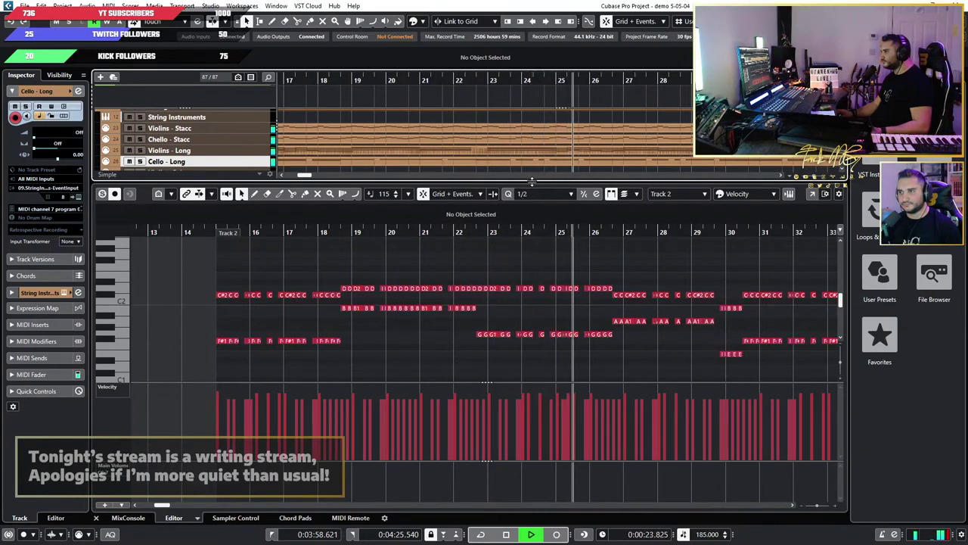
scroll(544, 278, down, 4)
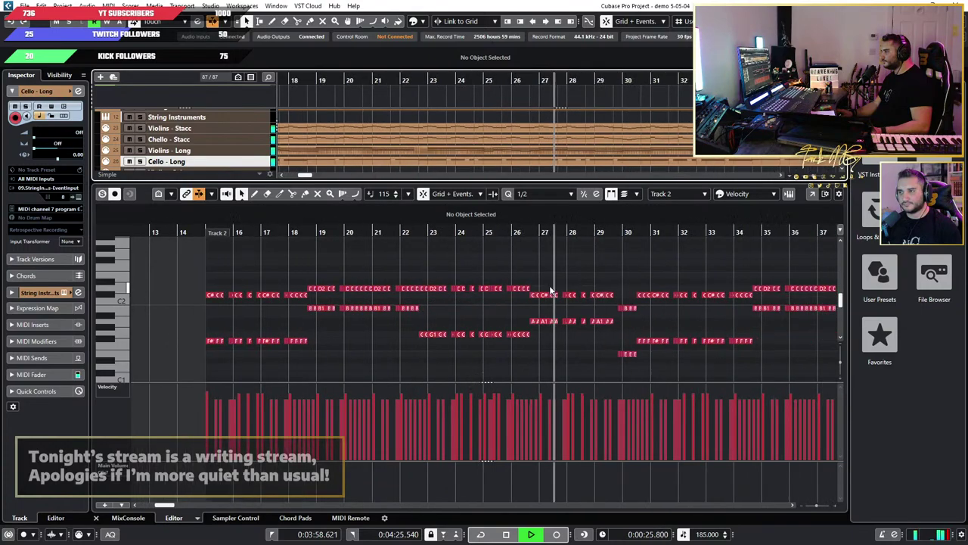
scroll(539, 292, up, 4)
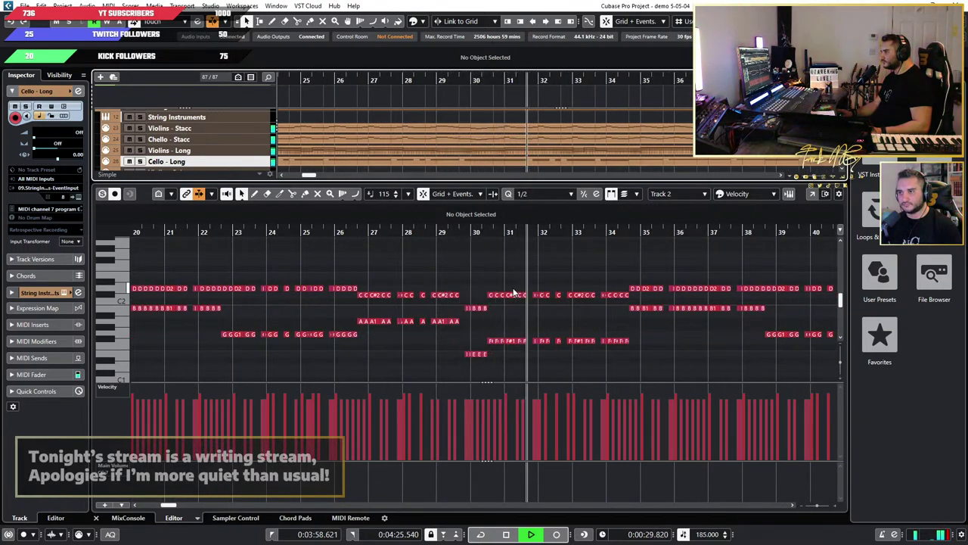
scroll(513, 294, up, 1)
scroll(513, 291, down, 10)
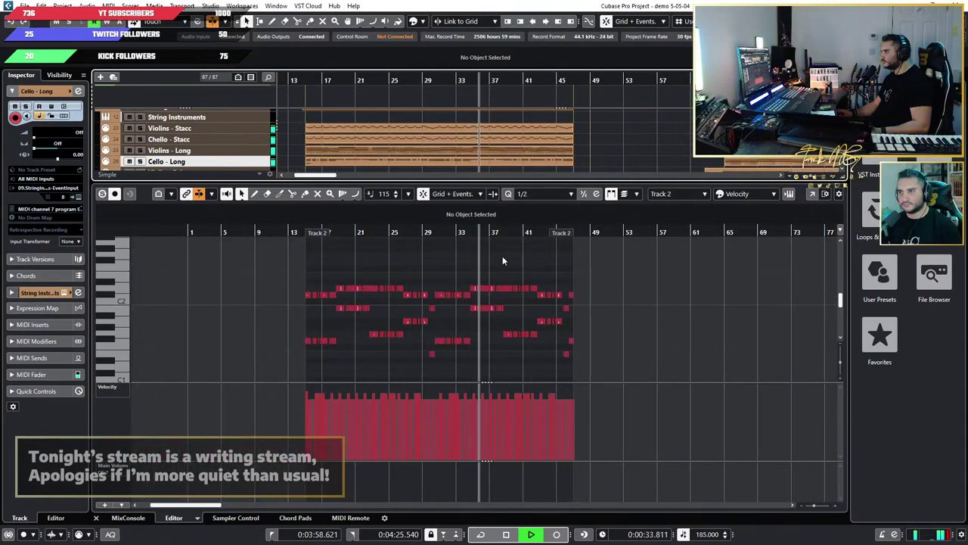
scroll(584, 300, down, 5)
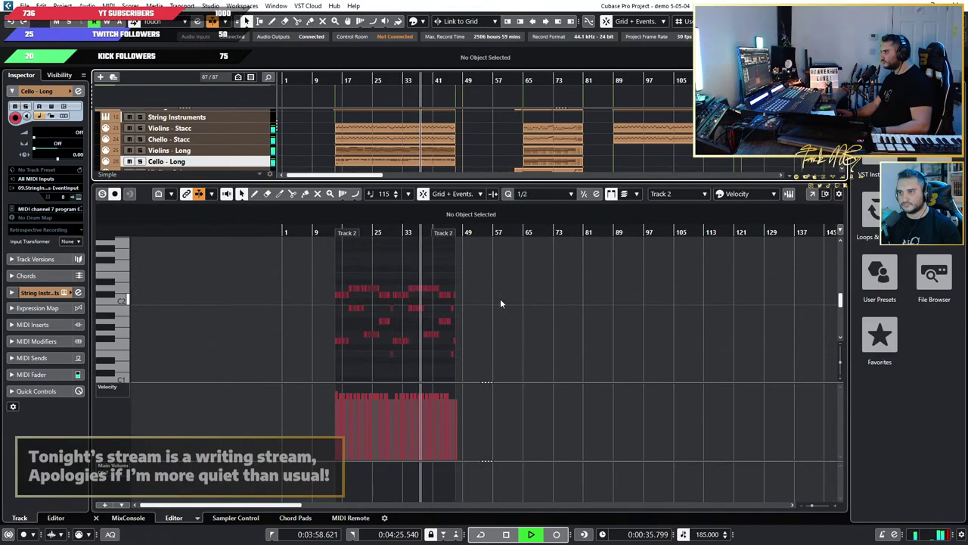
scroll(495, 299, up, 5)
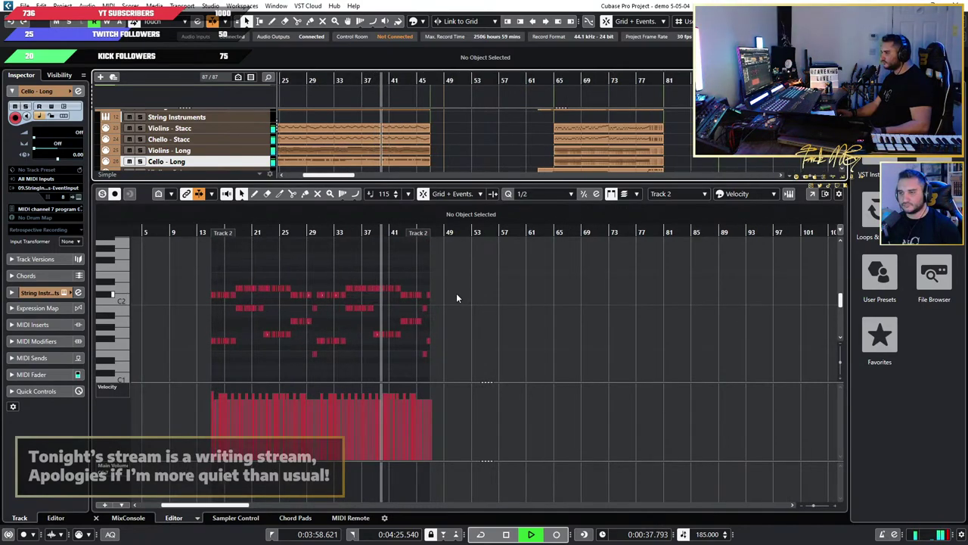
scroll(456, 299, up, 5)
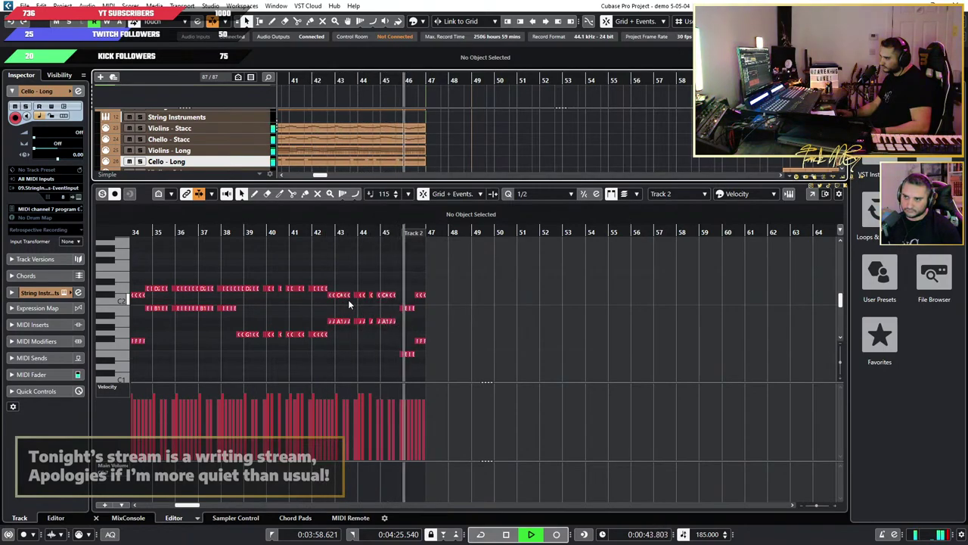
Step: Enlarge the track area above the note editor to show the string and brass tracks across the whole section
drag(334, 182, 333, 392)
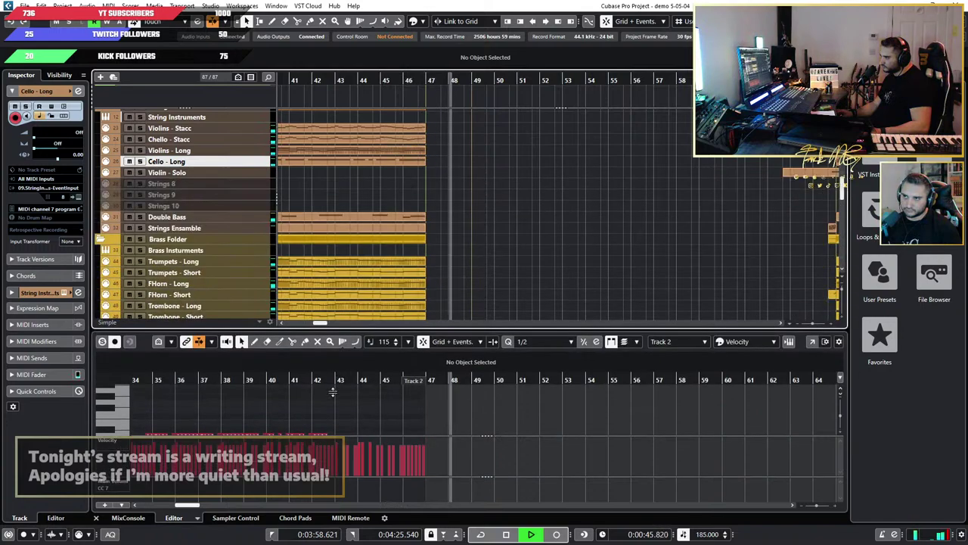
scroll(360, 243, down, 3)
scroll(361, 239, left, 3)
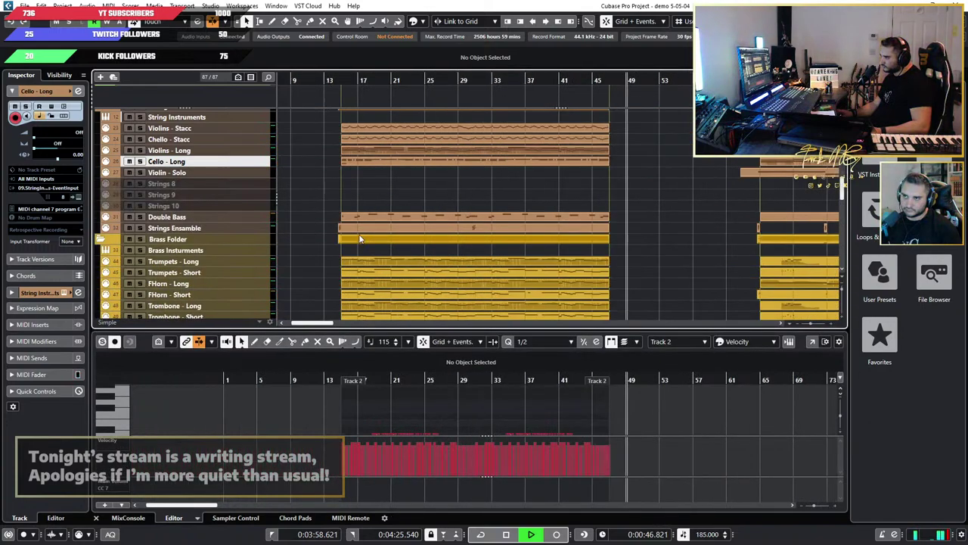
Step: Solo the Double Bass track, start playback from bar 15 and open its part for note editing
click(141, 217)
click(337, 80)
scroll(367, 125, up, 1)
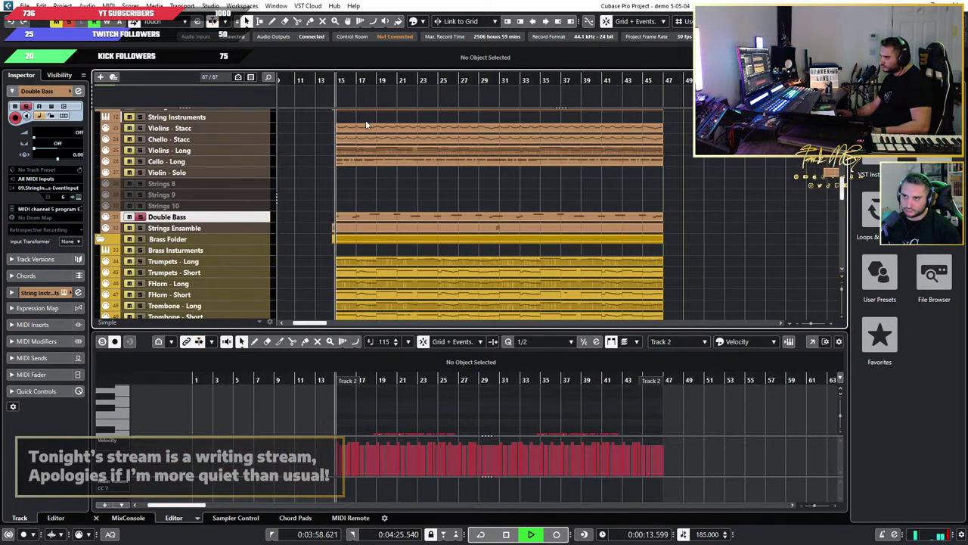
click(446, 217)
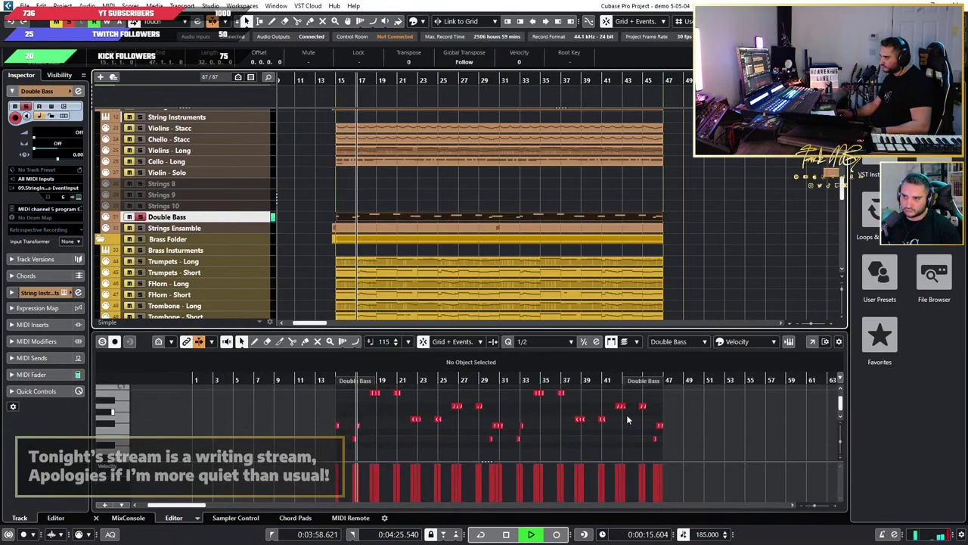
Step: Transpose all notes of the Double Bass part up one octave and listen to them through bar 26
drag(693, 445, 295, 391)
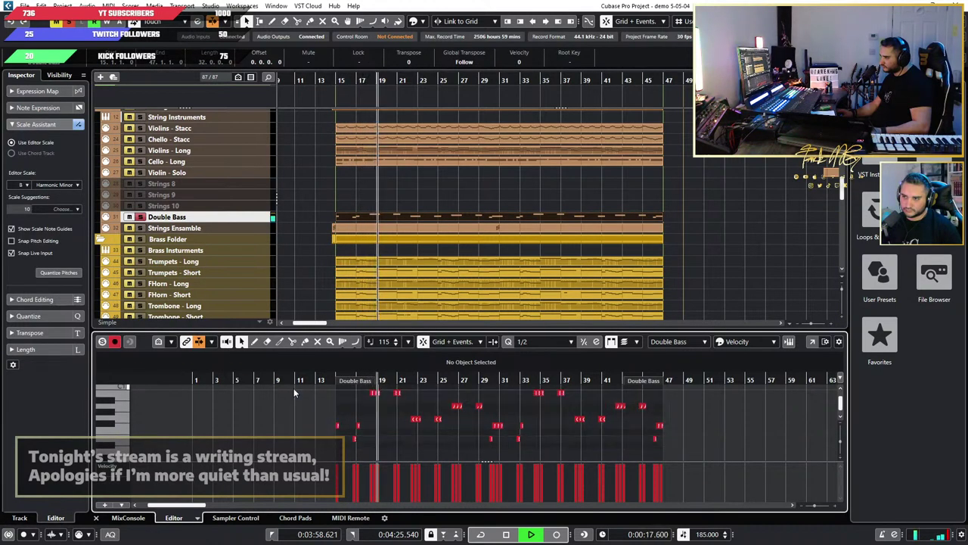
scroll(359, 400, up, 4)
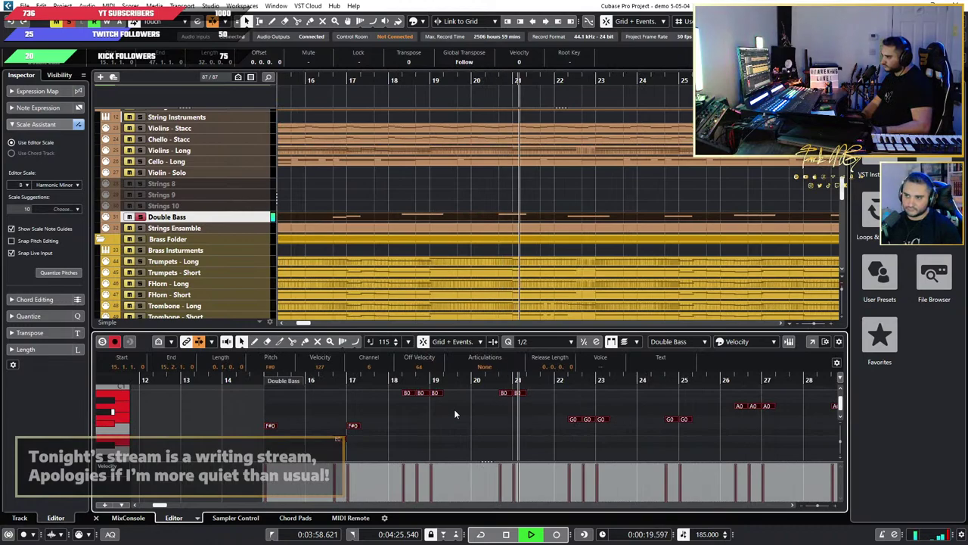
key(shift+Up)
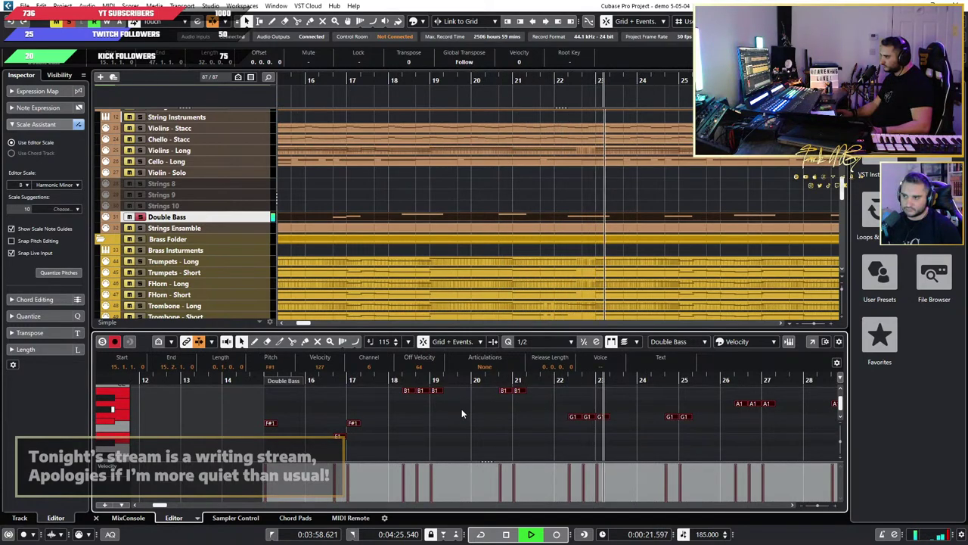
scroll(461, 413, down, 2)
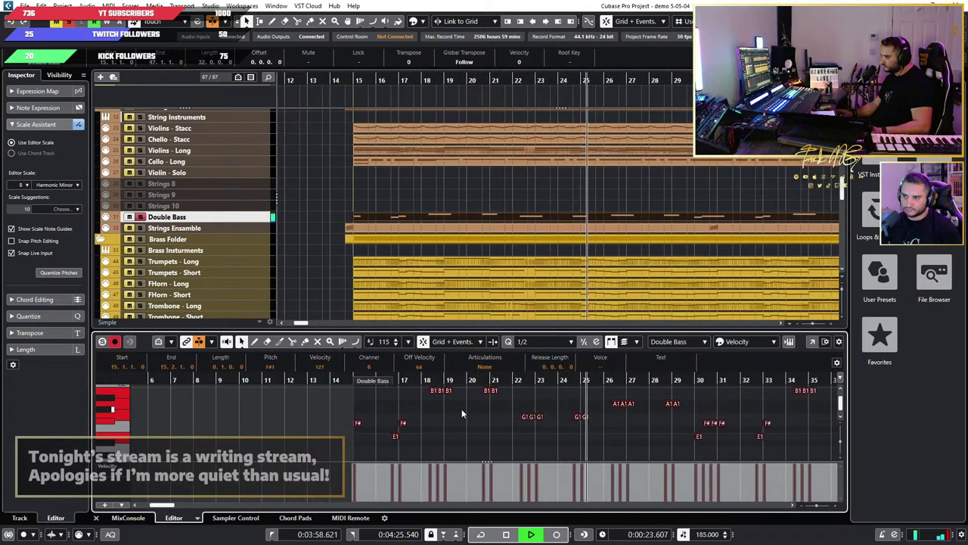
scroll(513, 416, up, 2)
scroll(516, 416, right, 2)
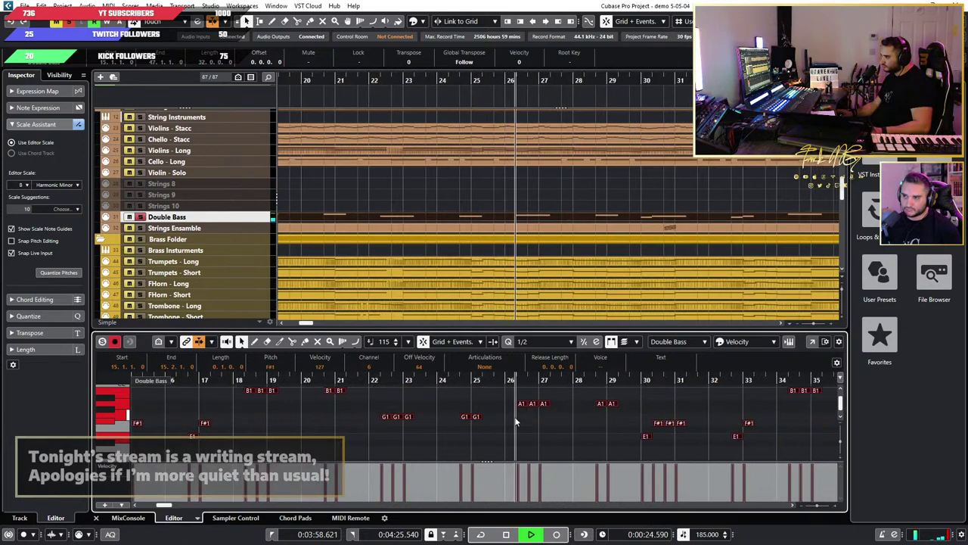
Step: Open the Cello - Long part and examine its note pitches around bars 21 to 31 against the double bass
click(491, 162)
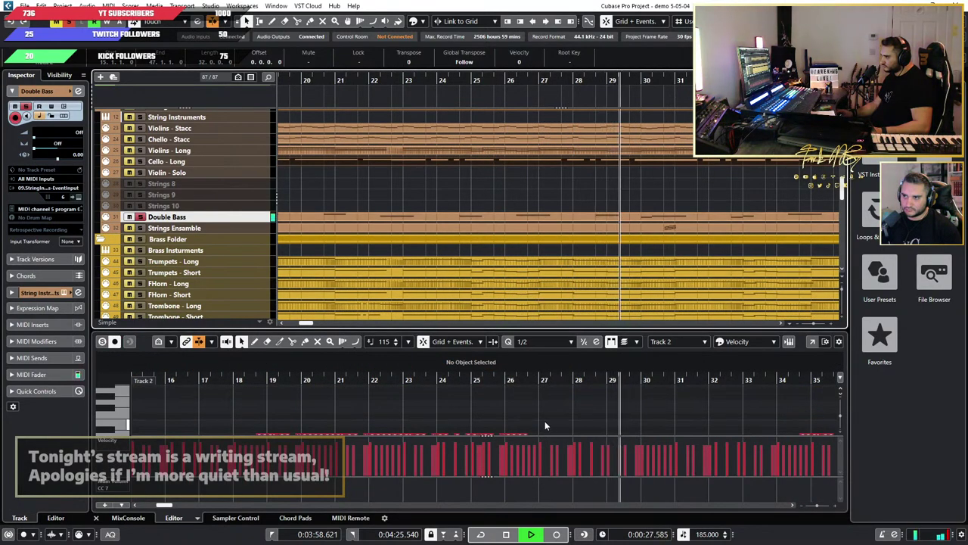
scroll(543, 418, down, 3)
scroll(540, 415, up, 2)
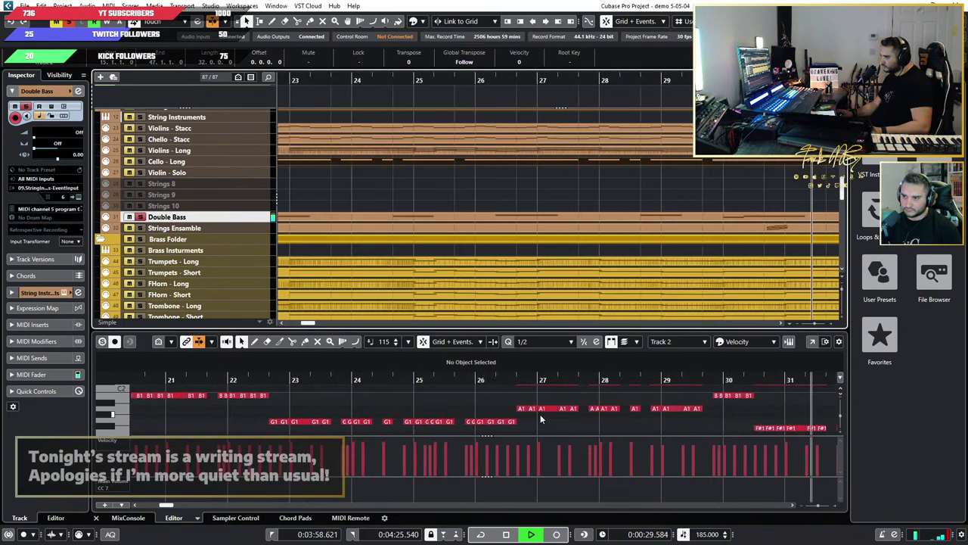
scroll(540, 415, down, 3)
Step: Reopen the Double Bass part and transpose all its notes back down one octave
click(492, 219)
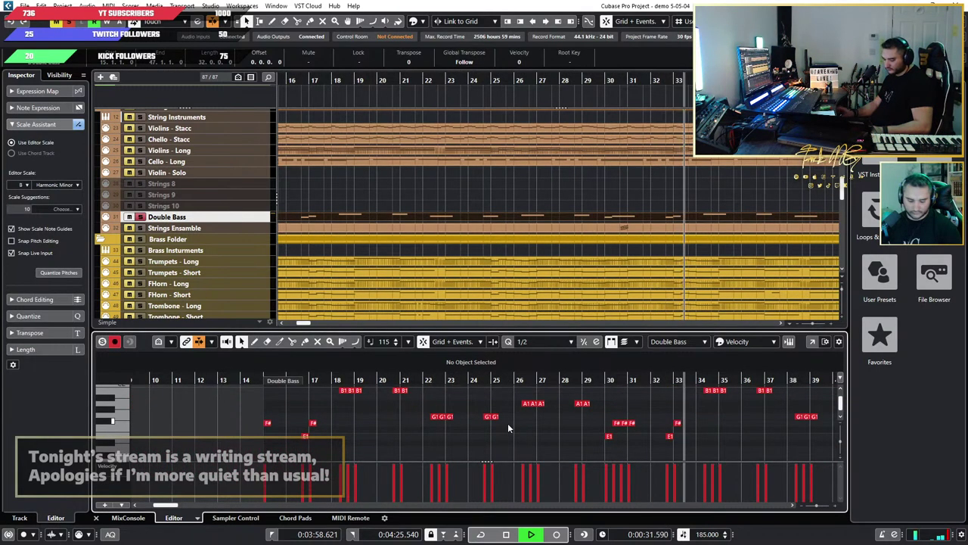
key(ctrl+a)
key(shift+Down)
scroll(498, 414, down, 3)
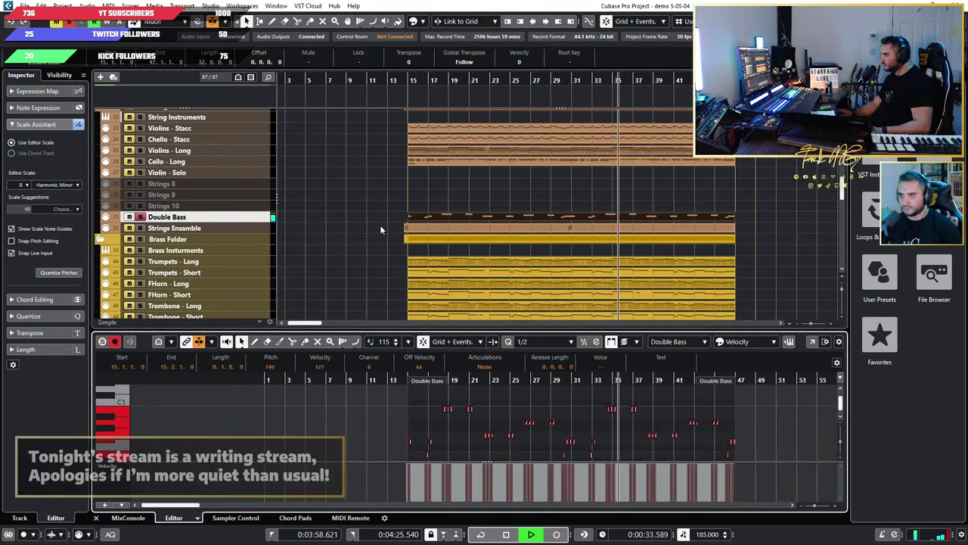
Step: Unsolo the Double Bass track and look over the brass, woodwind and string tracks while the full arrangement plays
click(141, 218)
scroll(306, 219, down, 3)
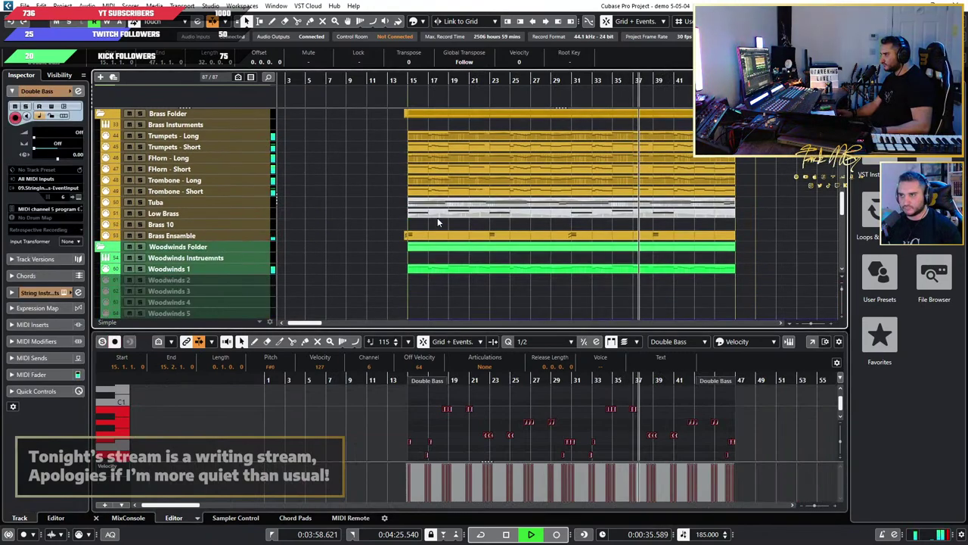
scroll(507, 201, up, 3)
scroll(507, 201, down, 2)
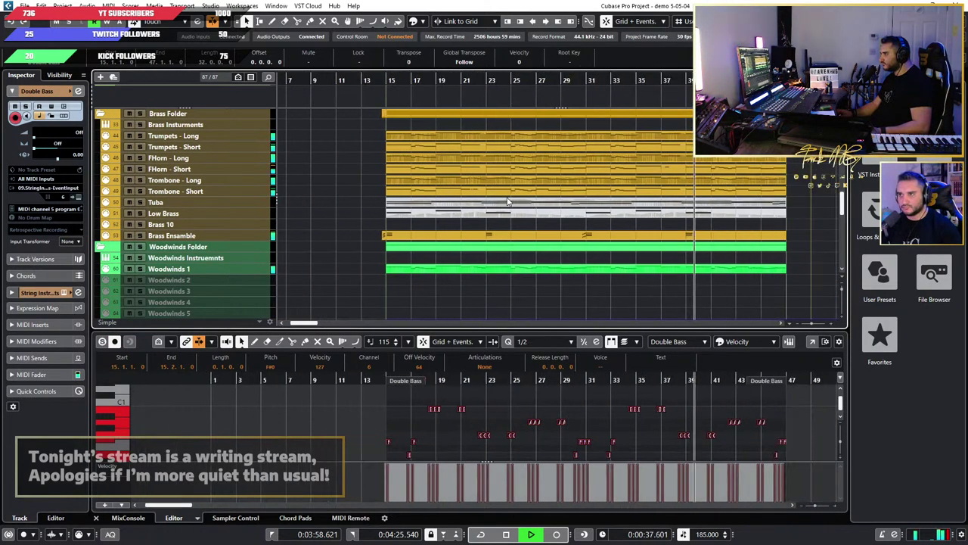
scroll(502, 203, up, 1)
scroll(524, 217, down, 3)
scroll(552, 215, up, 5)
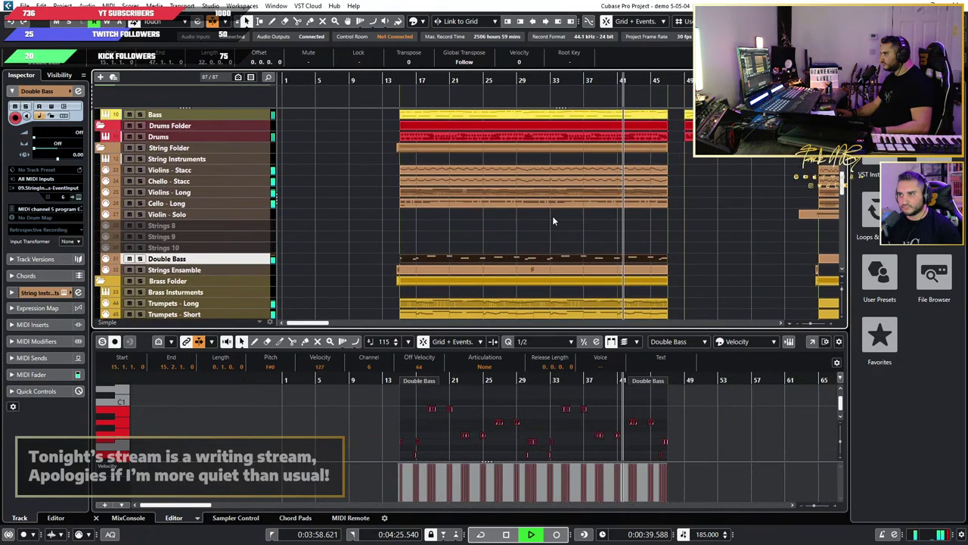
Step: Delete the Tuba and Low Brass parts in the section from bar 15 and in the section from bar 89
scroll(553, 215, down, 3)
scroll(520, 228, down, 3)
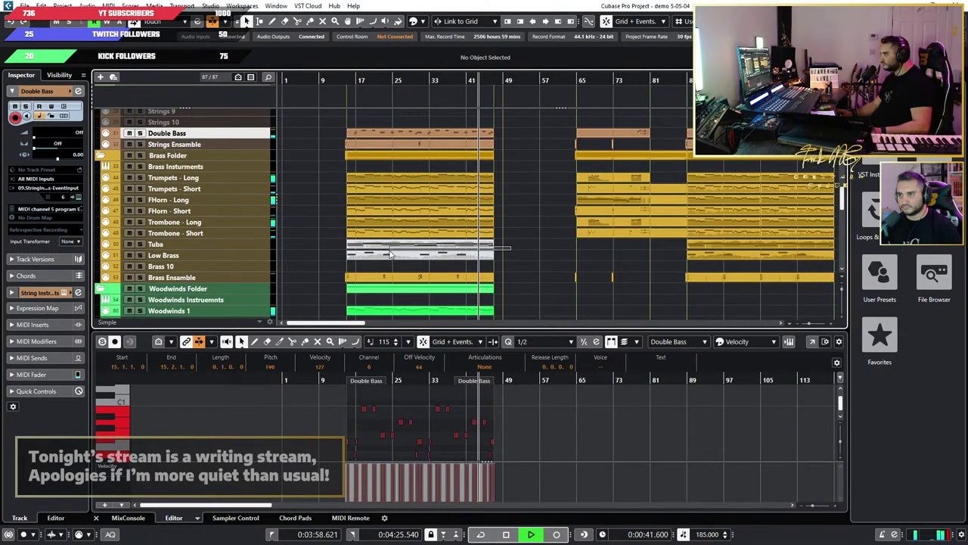
key(Delete)
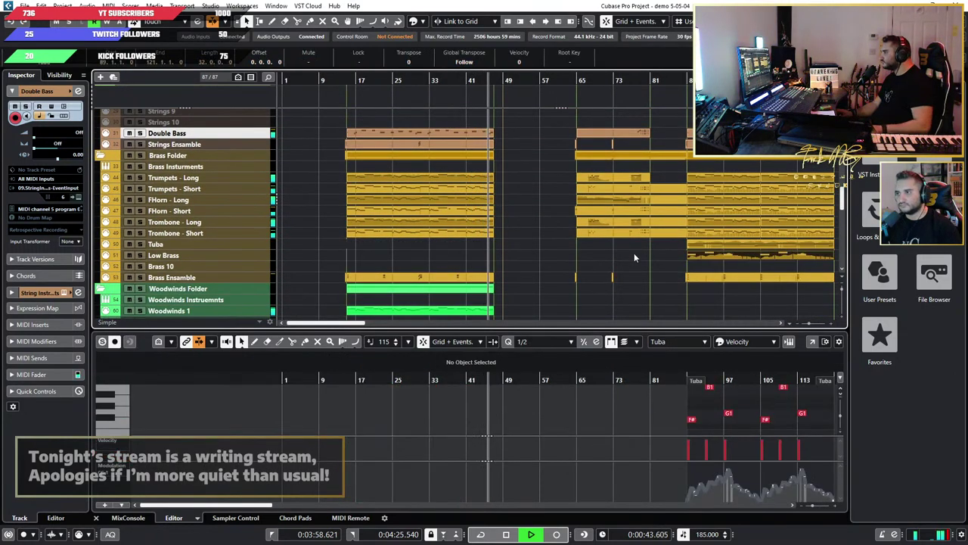
click(644, 254)
drag(689, 252, 700, 250)
key(Delete)
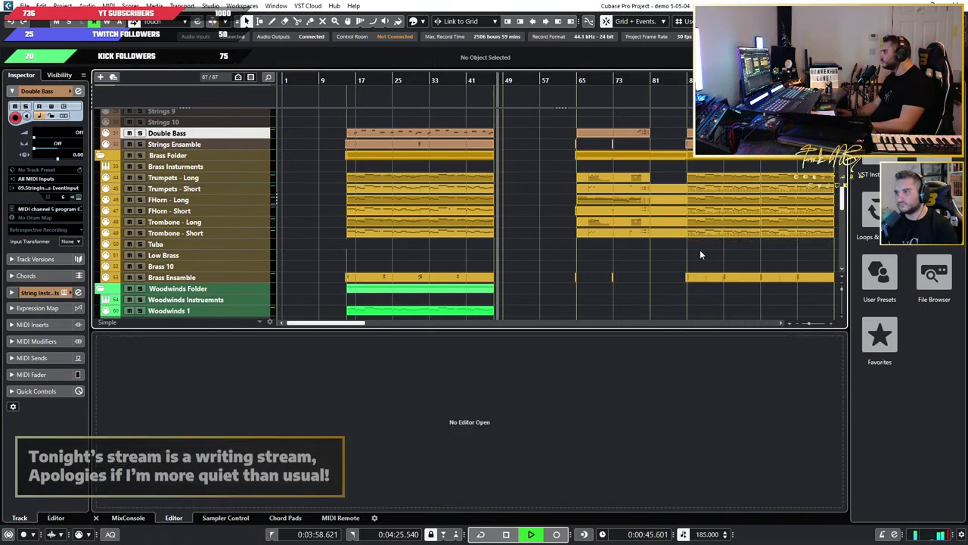
Step: Listen to the arrangement from bar 47 to about bar 74, examining the guitar, drum, string and brass tracks
scroll(551, 240, up, 2)
scroll(551, 240, right, 2)
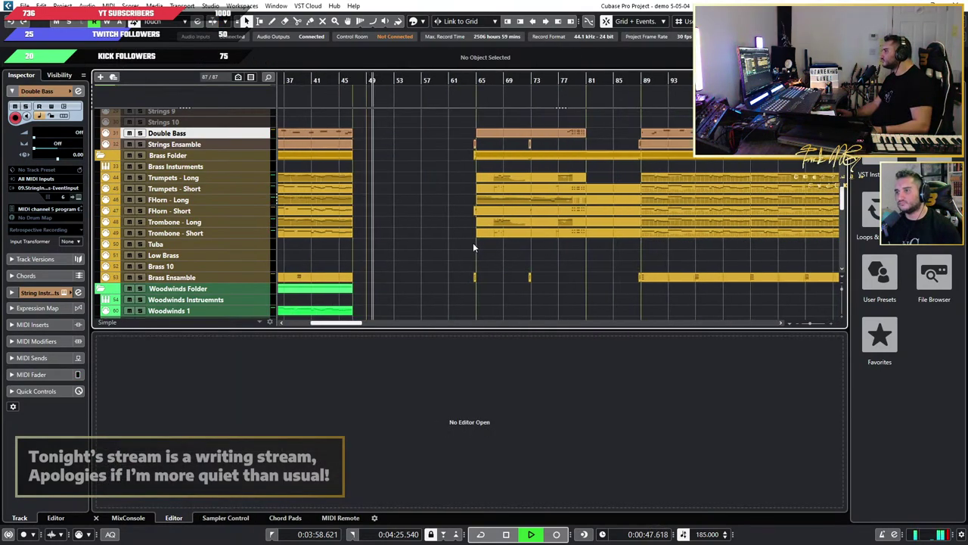
scroll(439, 245, up, 2)
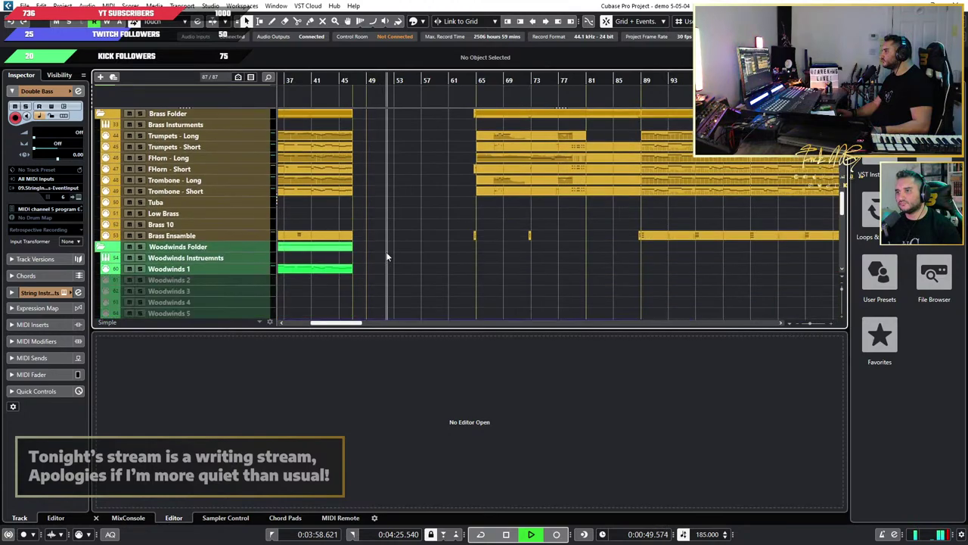
scroll(401, 256, down, 3)
scroll(387, 254, up, 6)
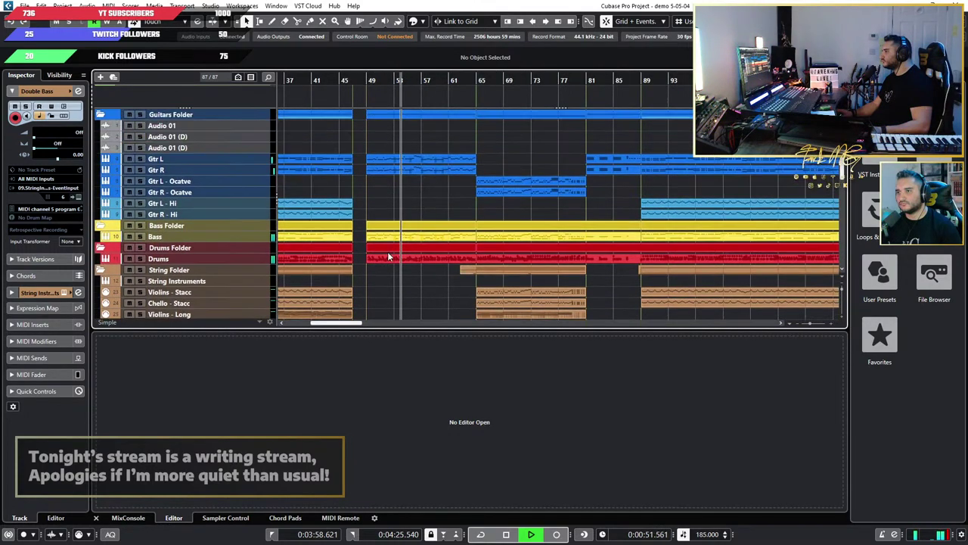
scroll(389, 254, up, 1)
scroll(401, 256, up, 1)
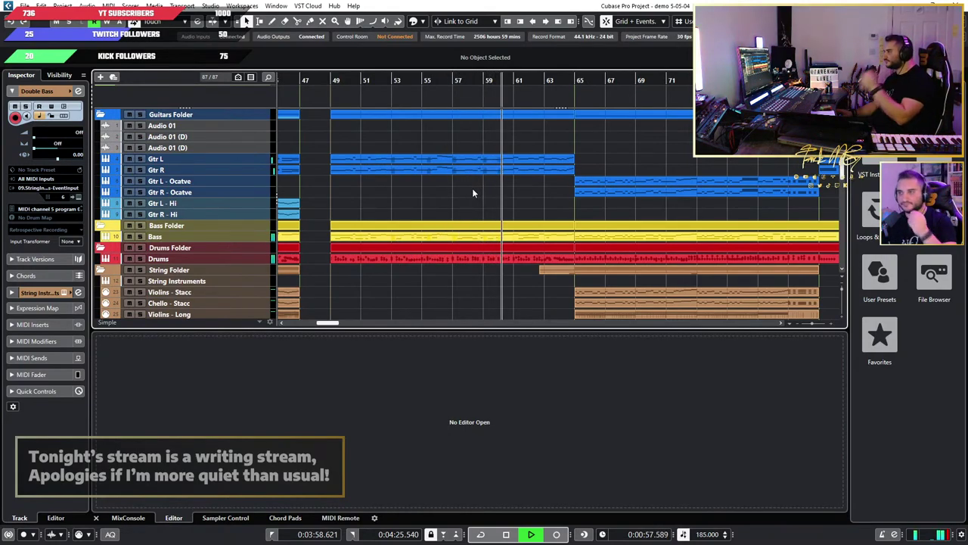
scroll(472, 193, down, 2)
scroll(472, 193, down, 3)
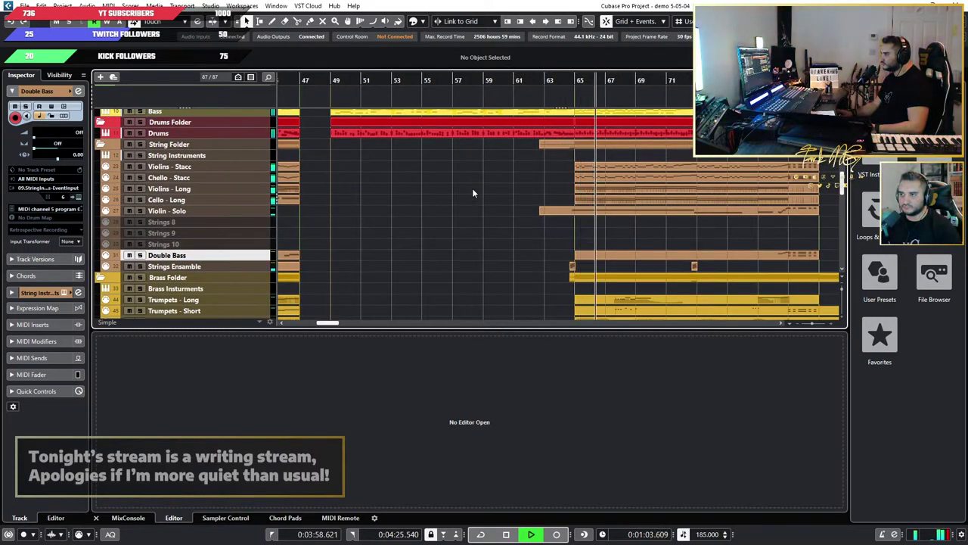
scroll(472, 193, down, 3)
scroll(472, 193, up, 6)
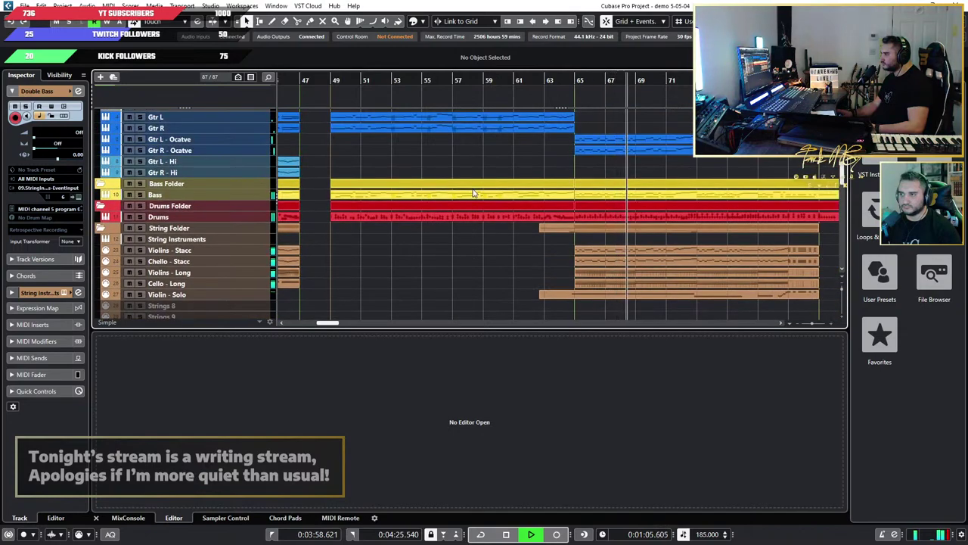
scroll(474, 193, down, 4)
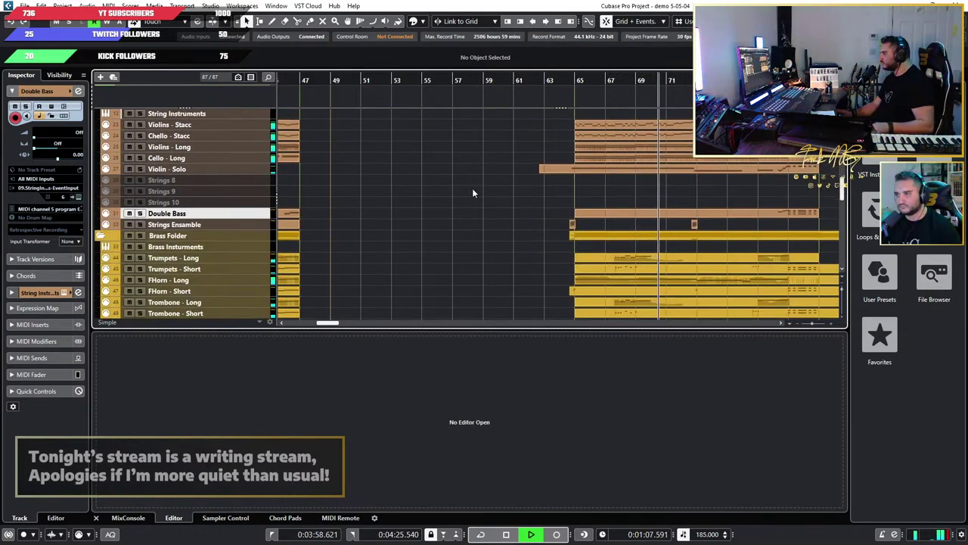
scroll(537, 188, down, 3)
scroll(598, 213, up, 4)
scroll(599, 215, right, 2)
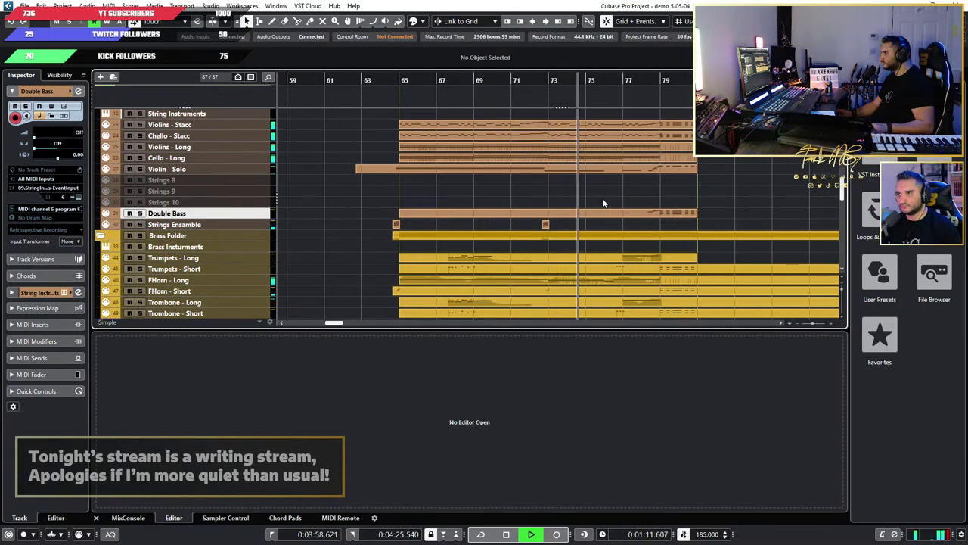
Step: Open the Choir 1 part spanning bars 64 to 81 and show its notes, velocities and modulation in detail
scroll(603, 202, down, 3)
scroll(603, 203, down, 2)
scroll(617, 232, down, 10)
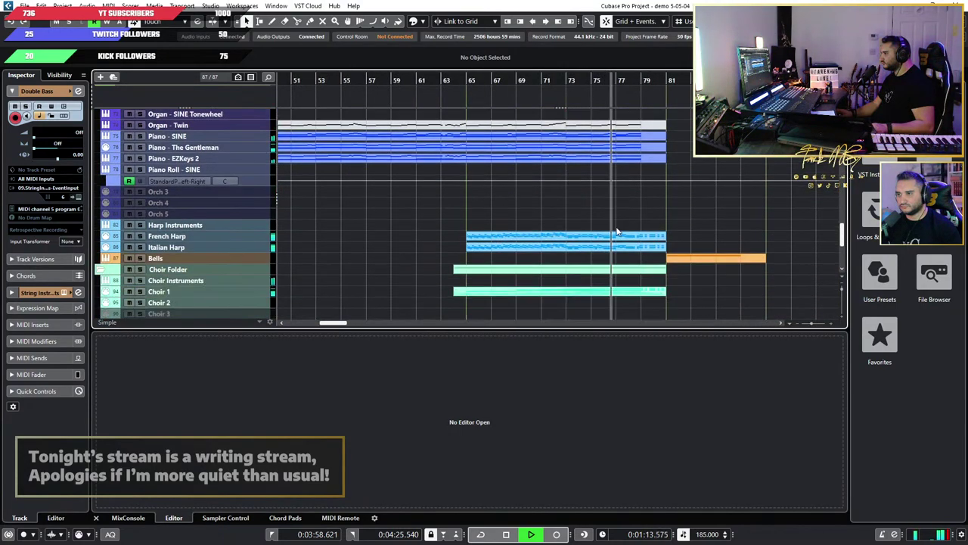
double_click(612, 210)
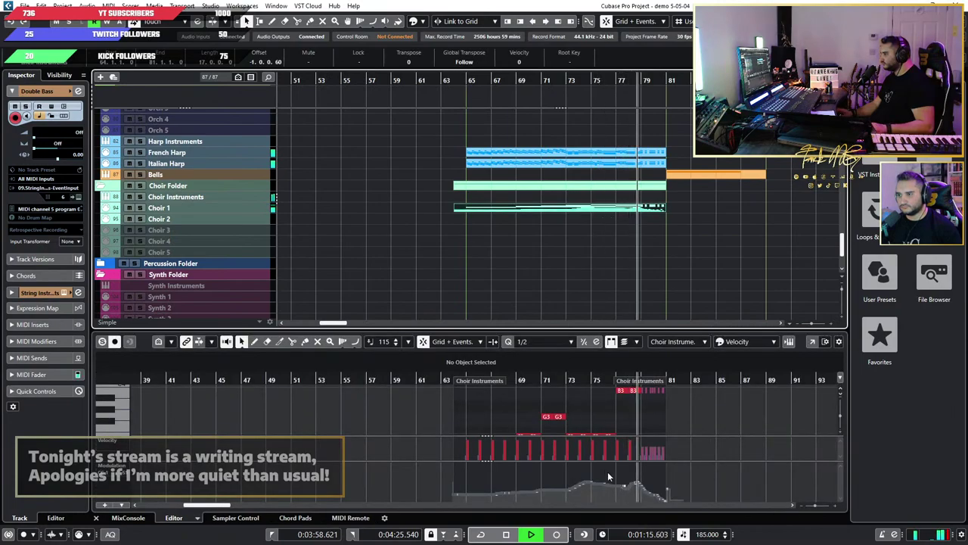
scroll(609, 473, up, 3)
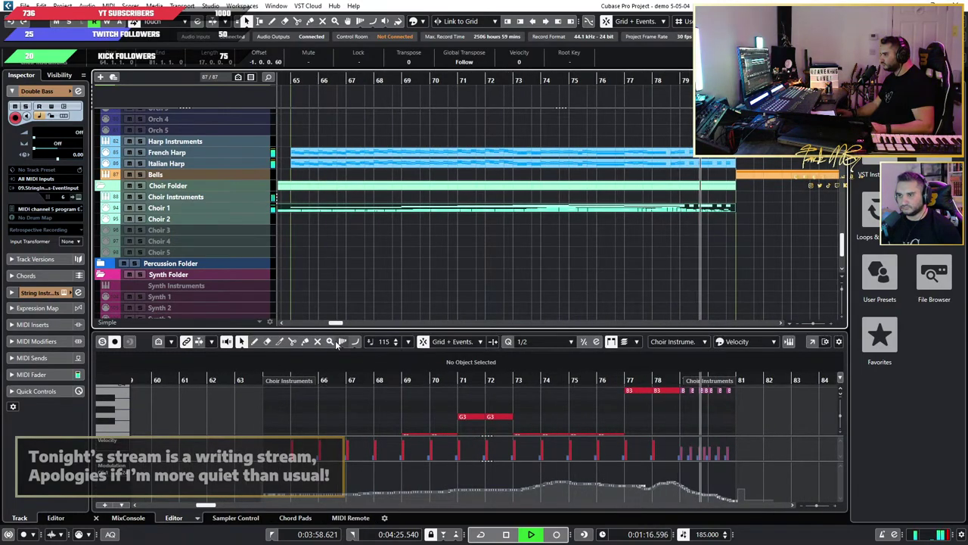
Step: Stop playback and redraw the choir part's modulation curve freehand with the Draw tool up to bar 78, ending at about 50
key(space)
click(256, 343)
drag(532, 487, 656, 482)
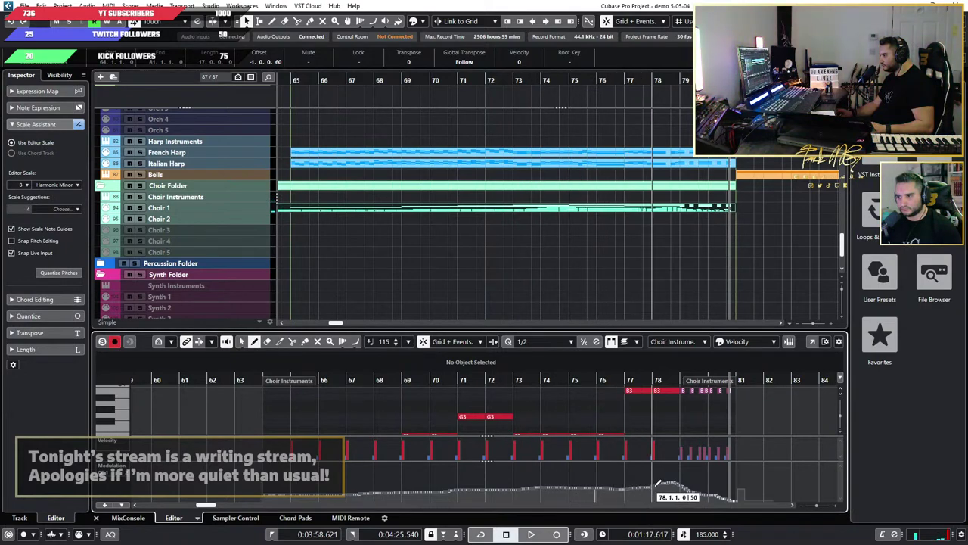
Step: Audition the choir part with its redrawn modulation from bar 65, examining its notes across the octaves
click(261, 382)
key(space)
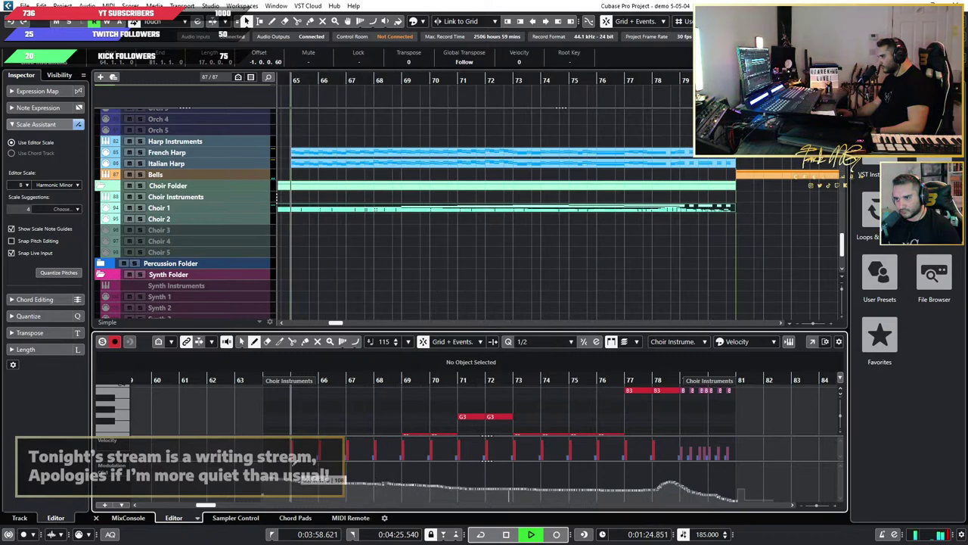
click(421, 380)
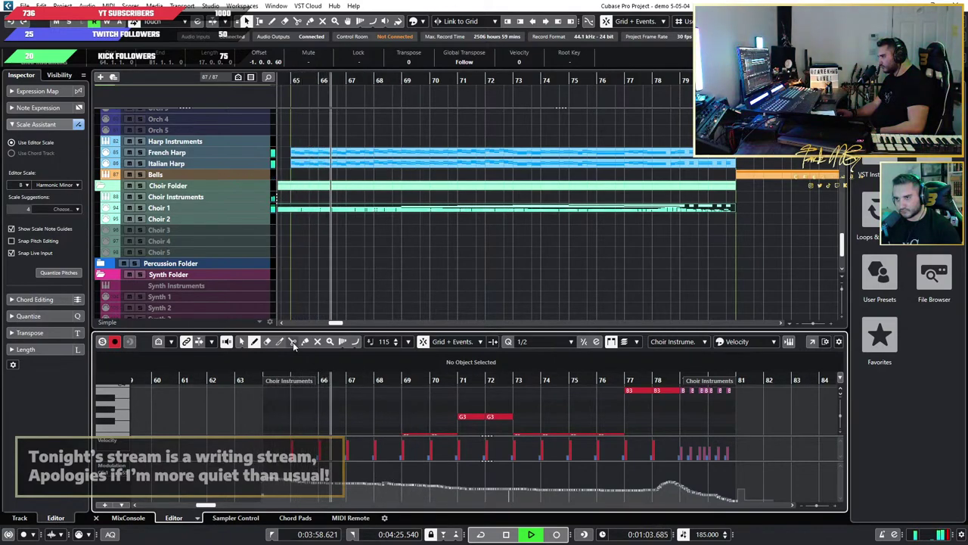
click(242, 343)
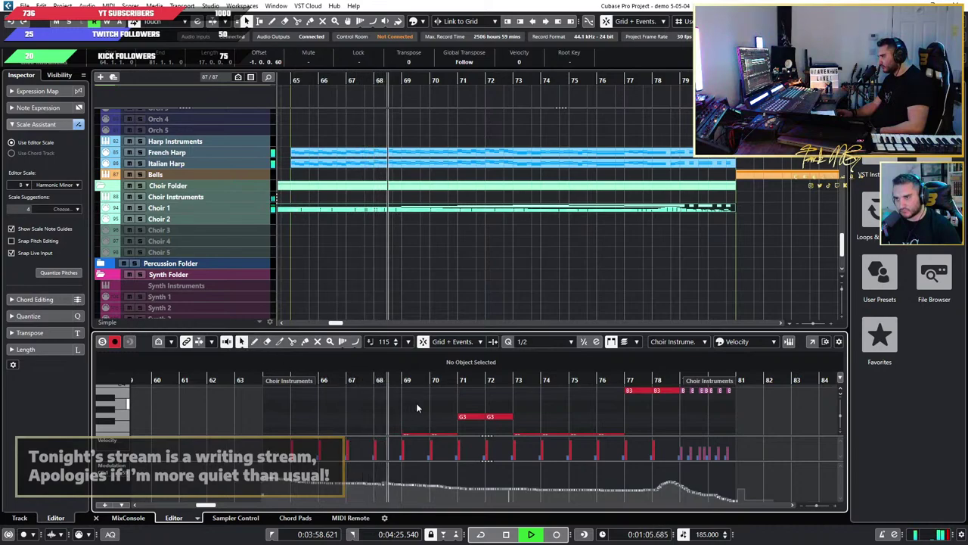
scroll(439, 409, down, 1)
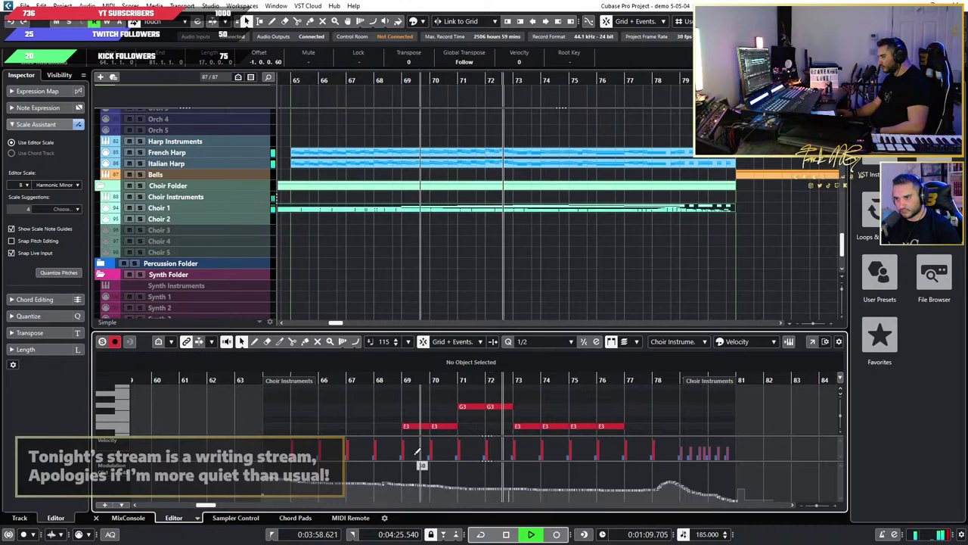
scroll(450, 394, up, 5)
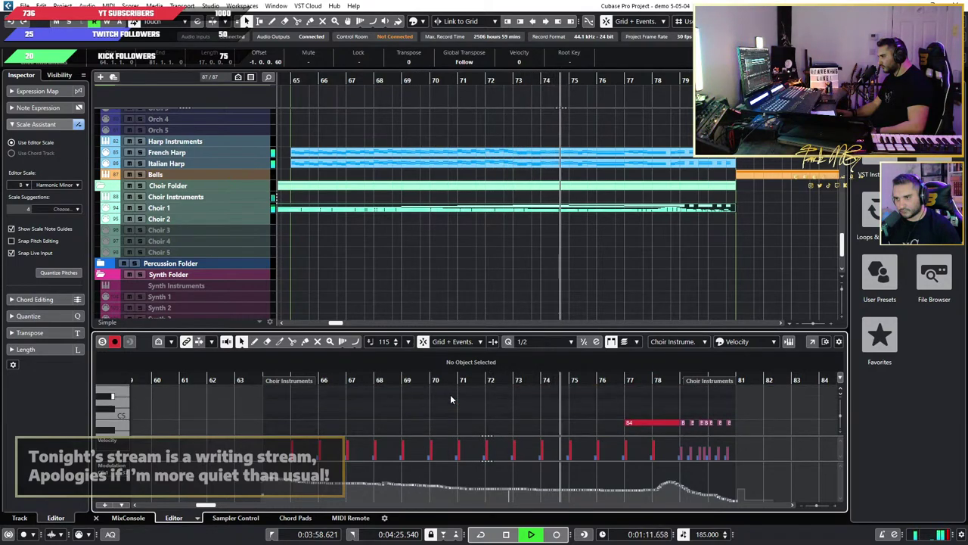
scroll(450, 400, down, 5)
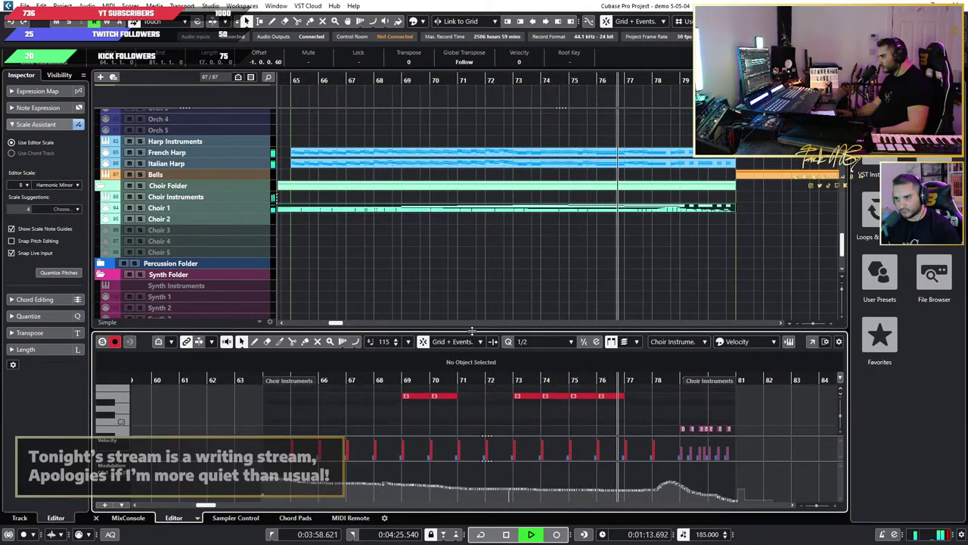
Step: Enlarge the note editor and examine the choir part's notes between bars 65 and 79 across the octaves during playback
drag(472, 331, 474, 198)
scroll(458, 352, up, 2)
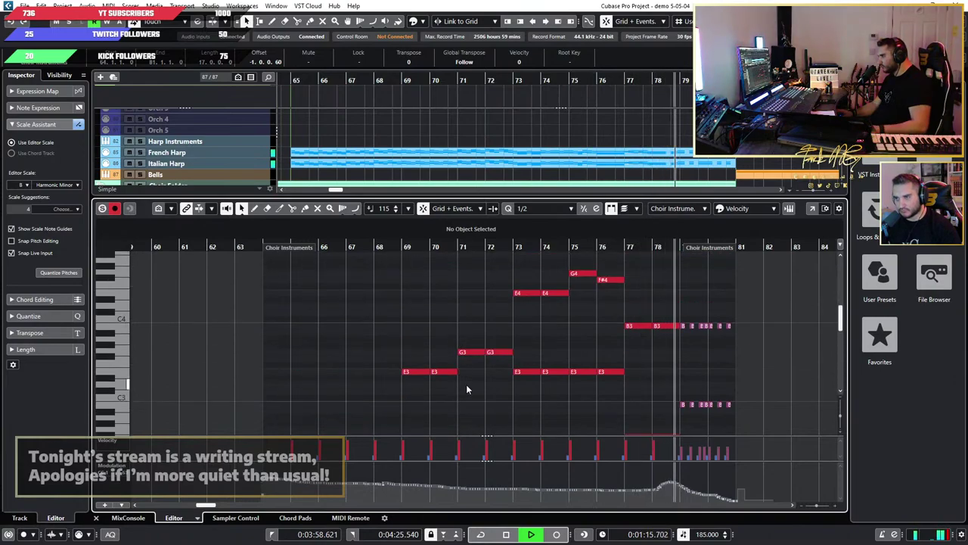
scroll(460, 408, up, 2)
scroll(460, 408, down, 2)
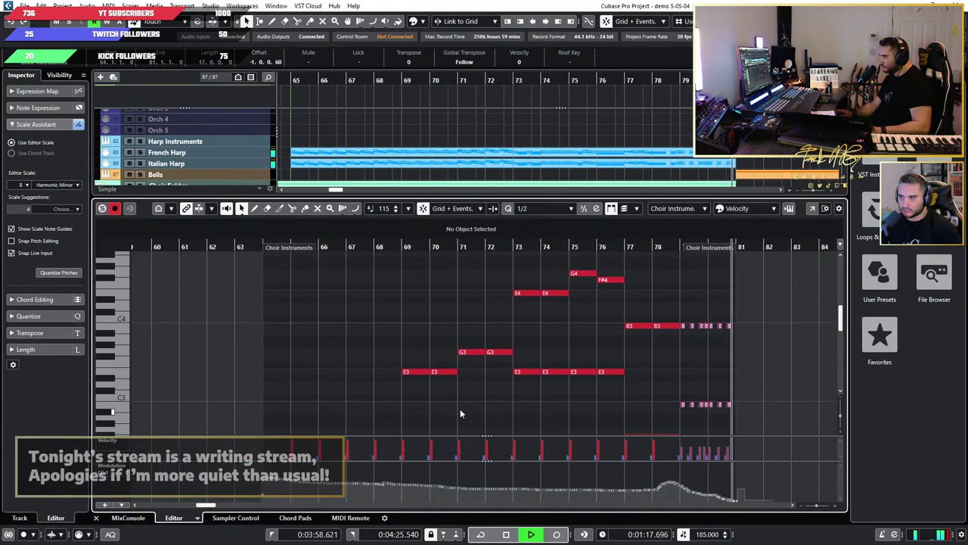
scroll(508, 410, up, 2)
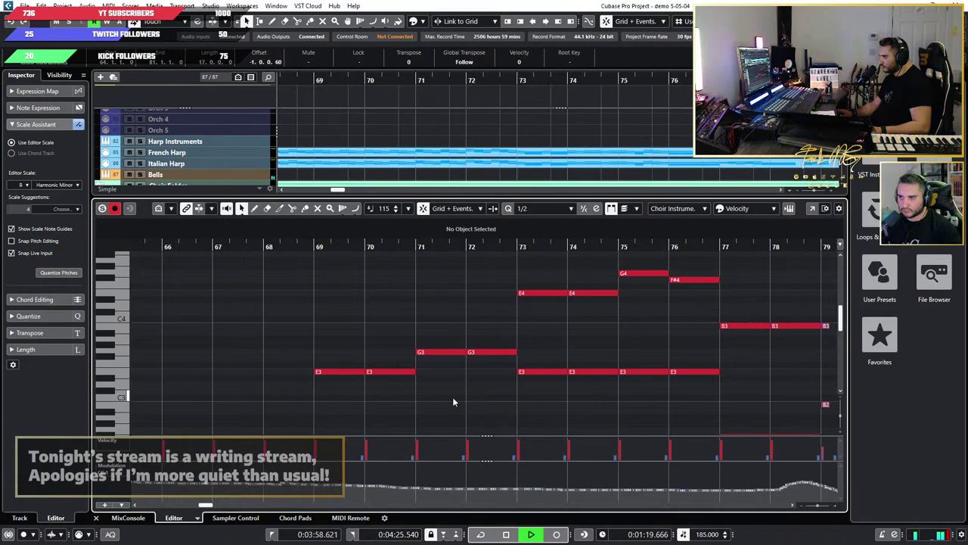
scroll(366, 392, down, 2)
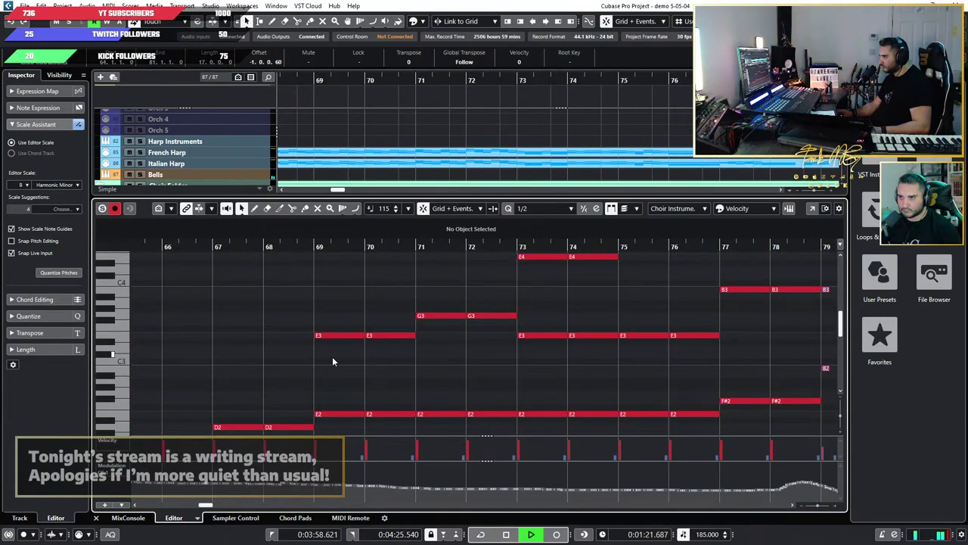
scroll(416, 374, up, 2)
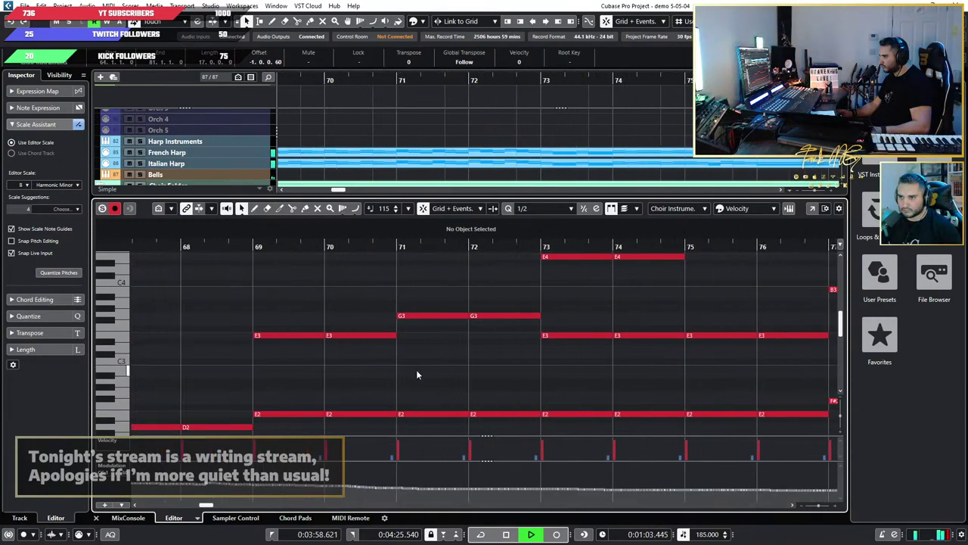
Step: Lower the velocity of the choir's two E3 notes at bars 69 and 70 to about 63
click(307, 338)
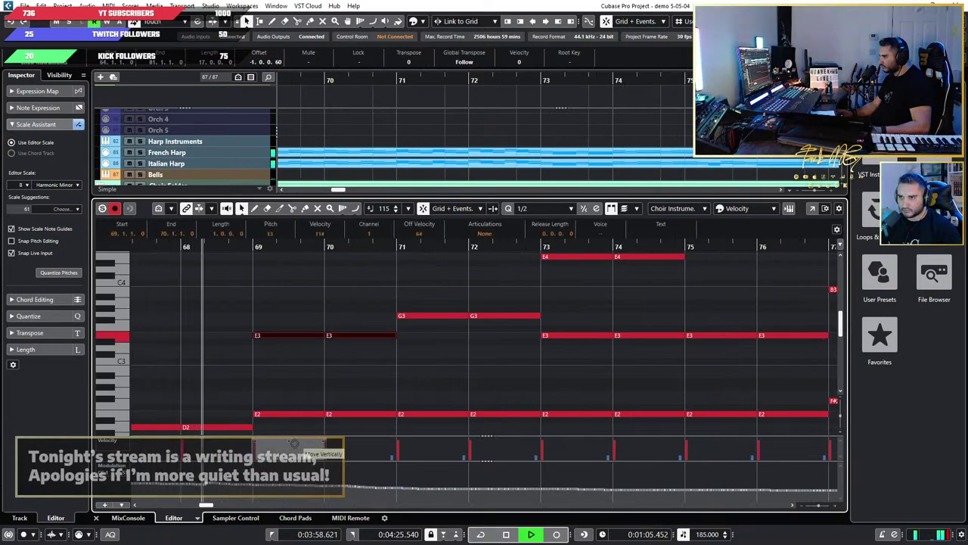
drag(294, 442, 294, 458)
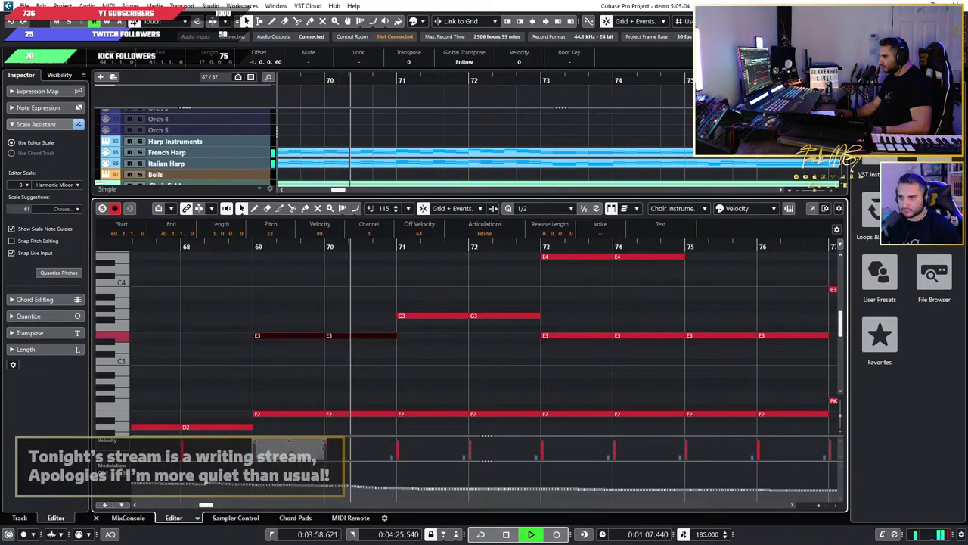
click(254, 268)
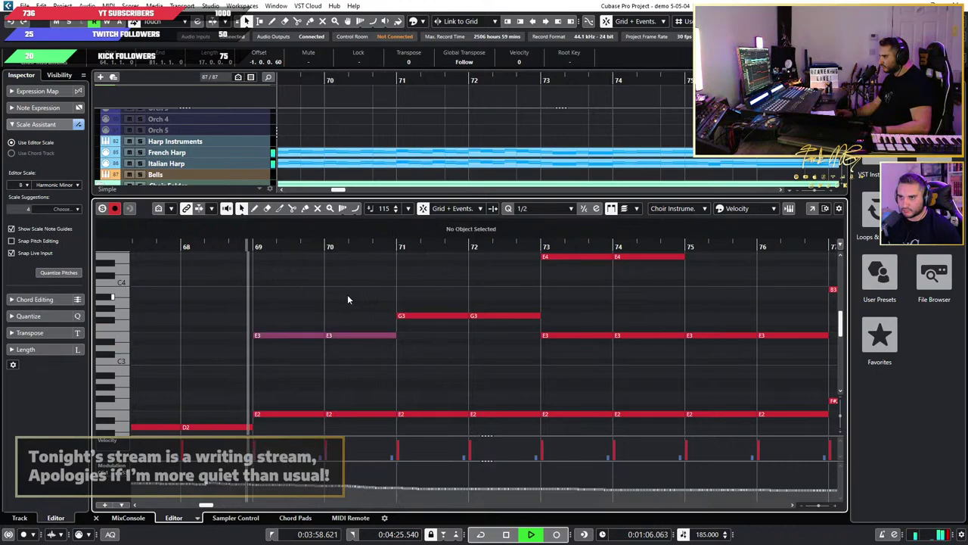
click(302, 415)
key(space)
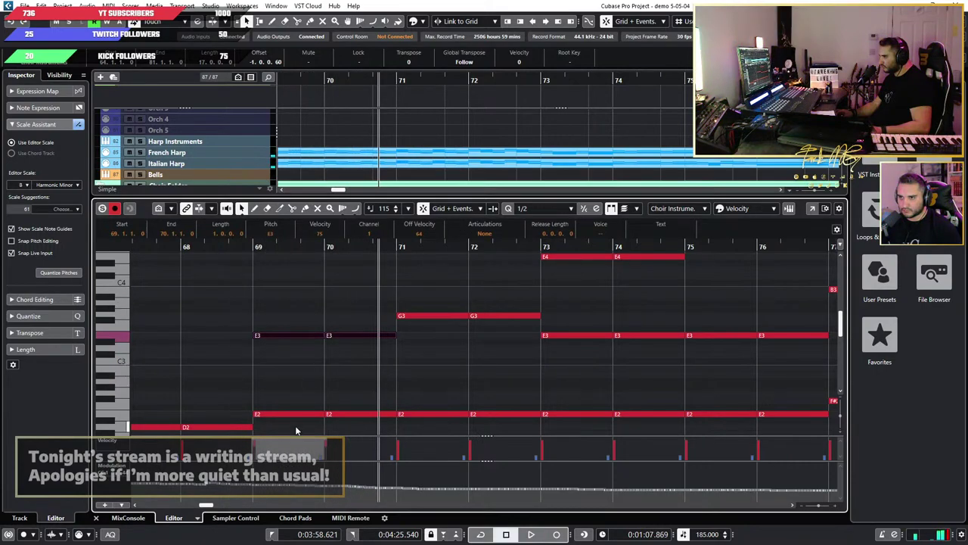
click(299, 337)
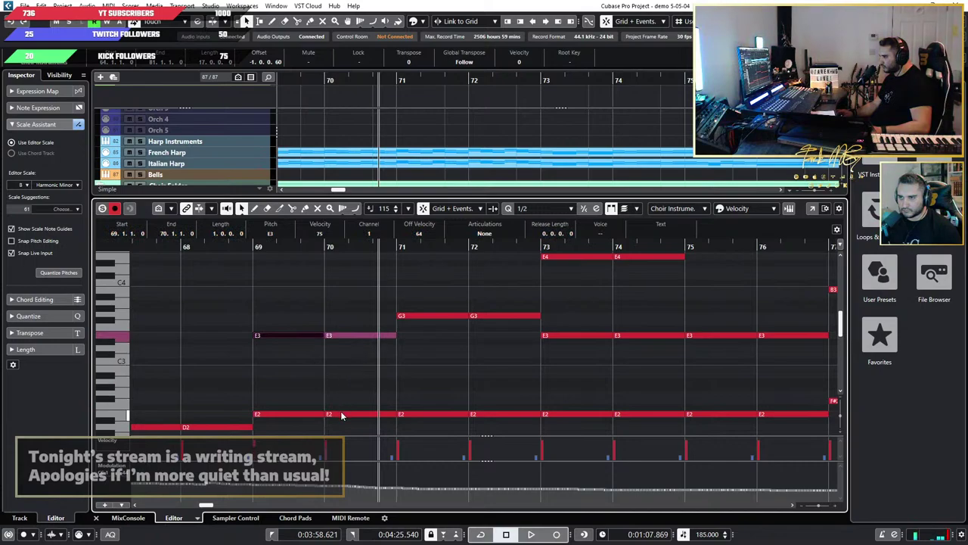
click(352, 336)
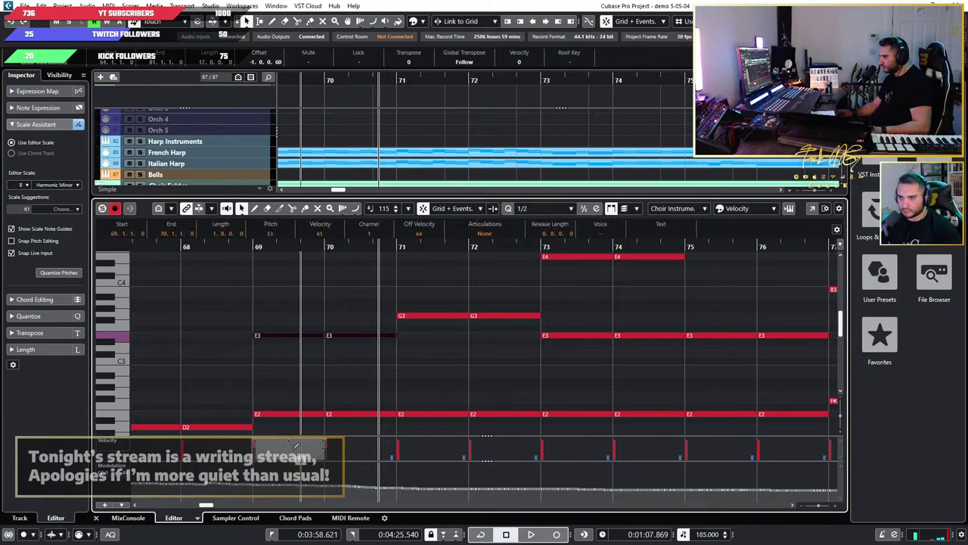
key(space)
click(363, 297)
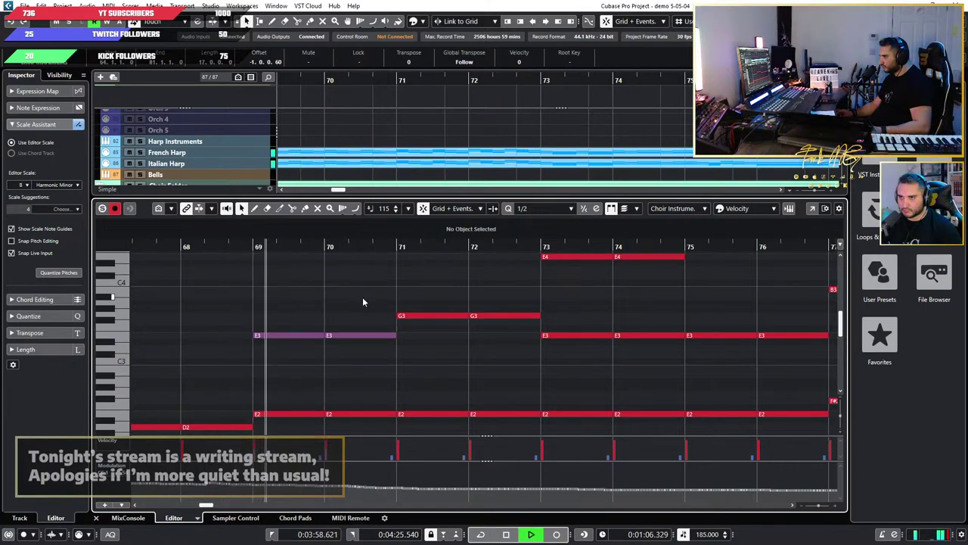
Step: Lower the velocity of the choir's two E4 notes at bars 73 and 74 to about 56 and audition the passage
scroll(370, 301, down, 1)
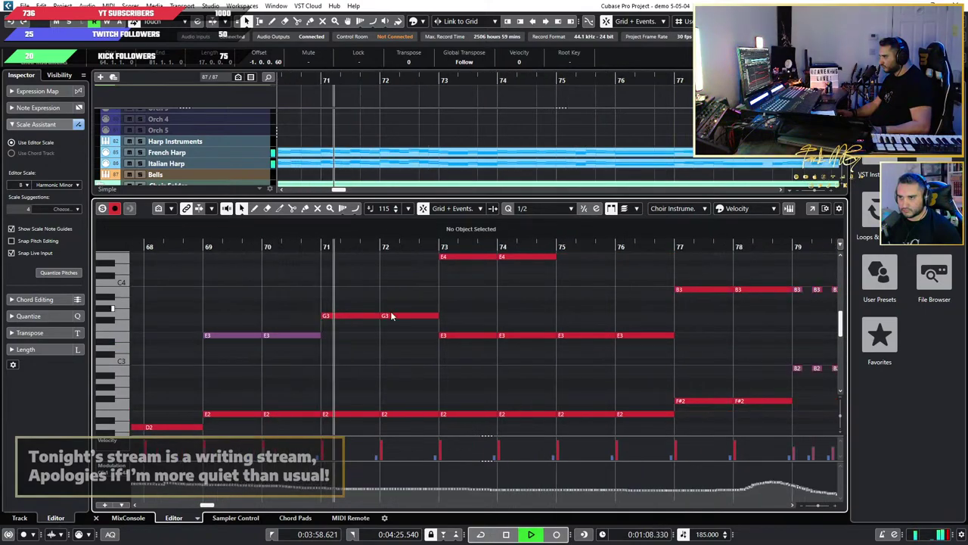
scroll(481, 309, up, 3)
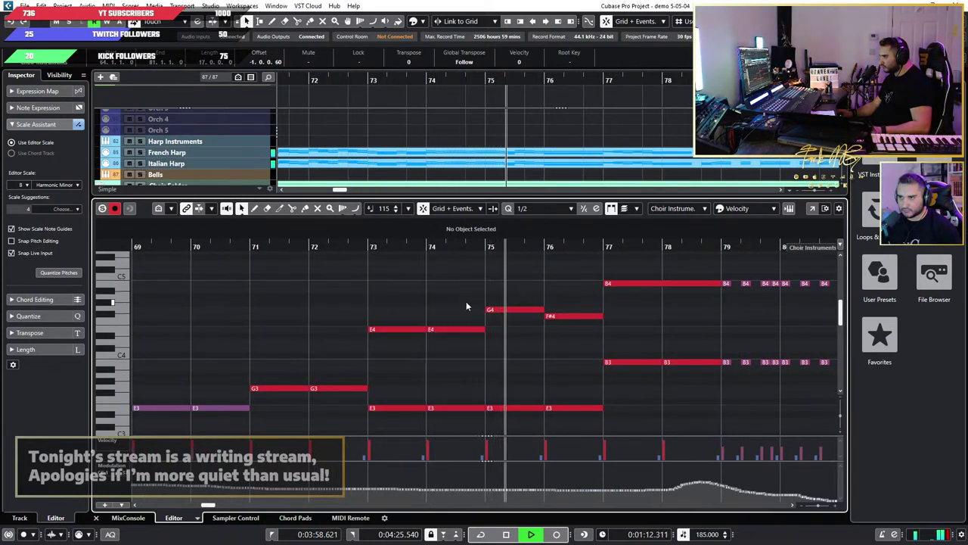
click(428, 329)
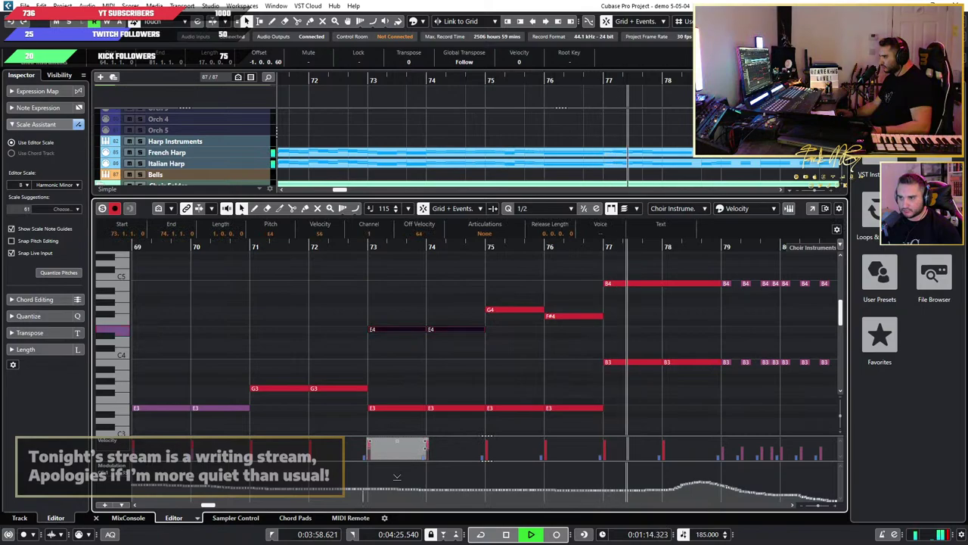
click(301, 322)
scroll(429, 318, up, 2)
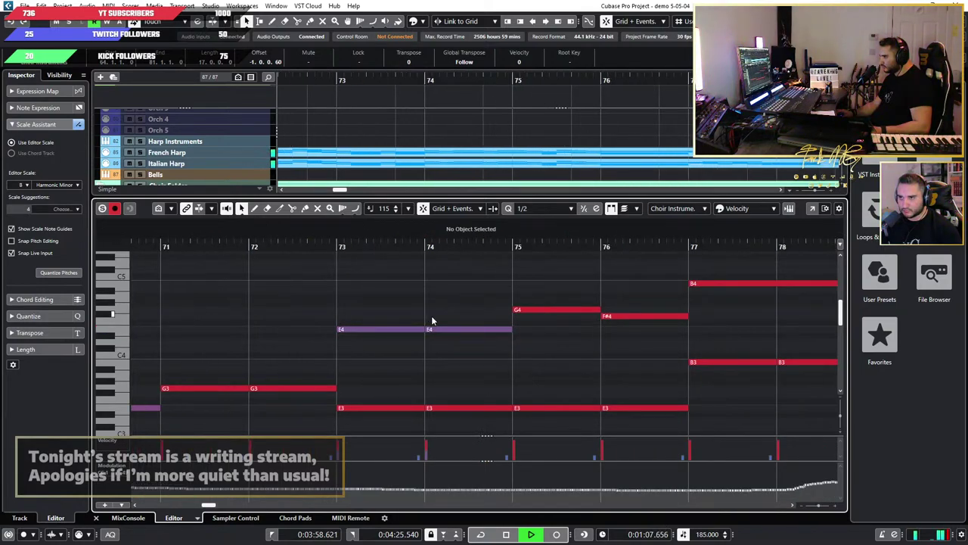
scroll(439, 297, down, 1)
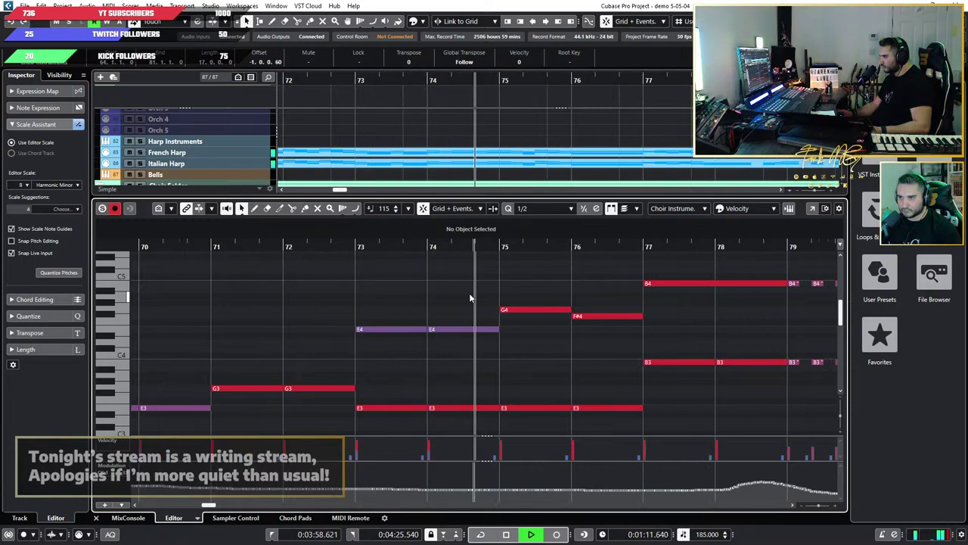
scroll(587, 330, down, 1)
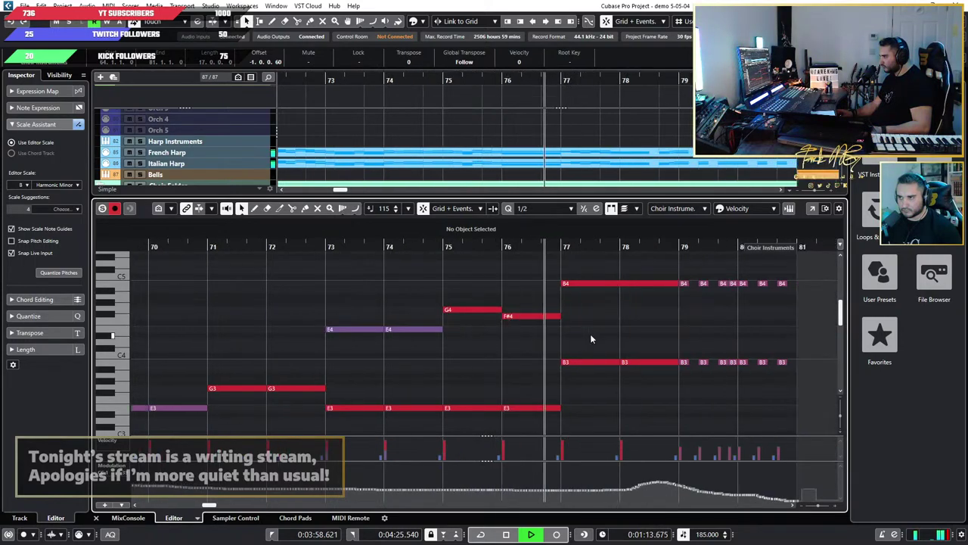
key(space)
Step: Try deleting the choir notes at bar 76, including the F#4, and undo the deletion
scroll(528, 351, up, 3)
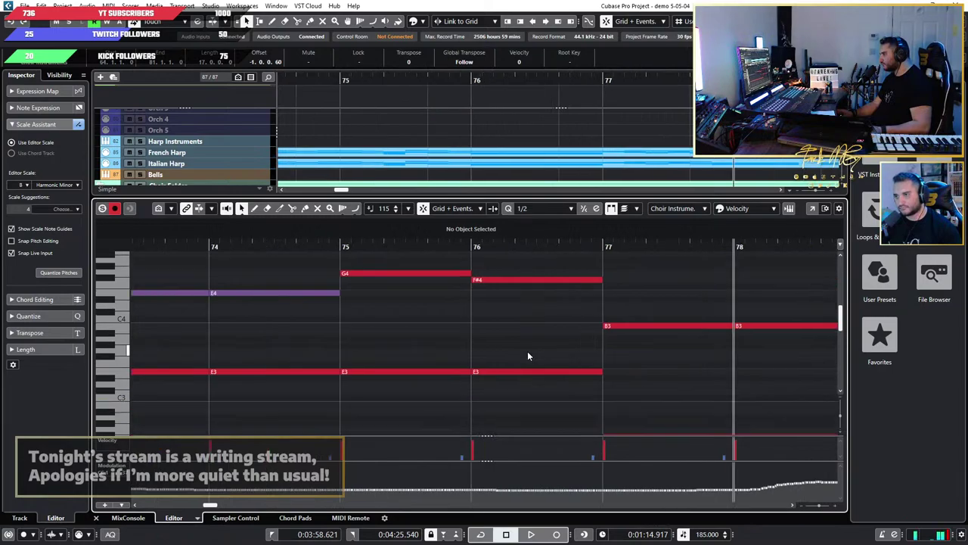
scroll(527, 351, down, 5)
scroll(543, 367, up, 3)
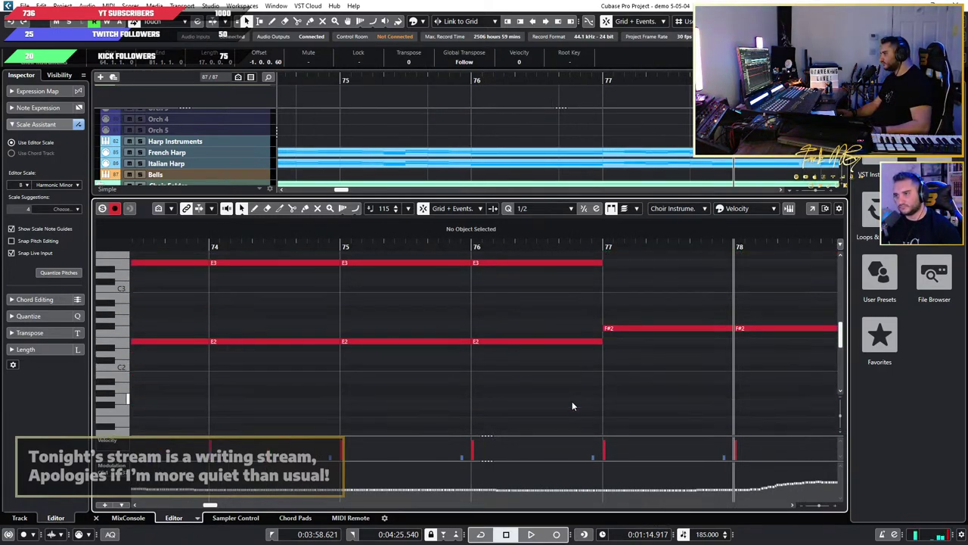
click(534, 276)
scroll(531, 294, up, 2)
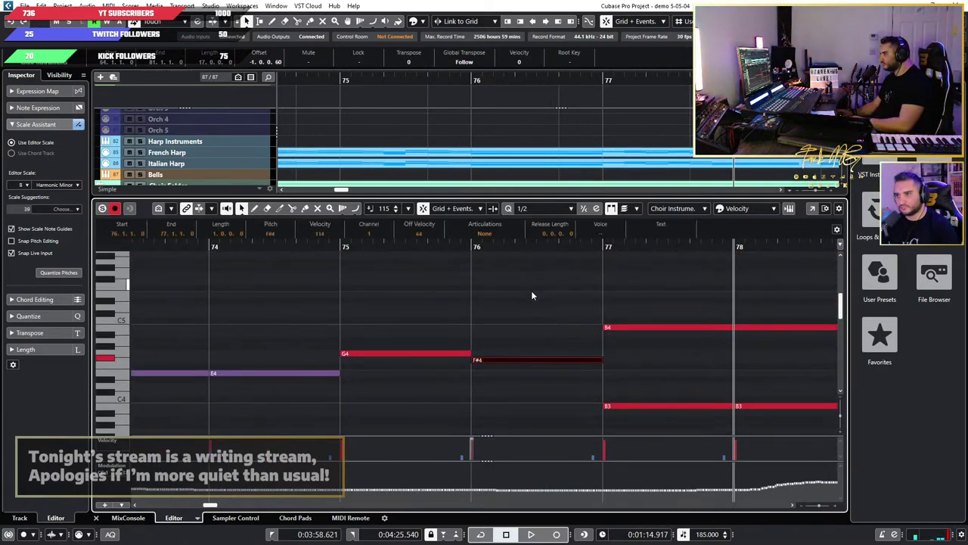
click(297, 258)
key(space)
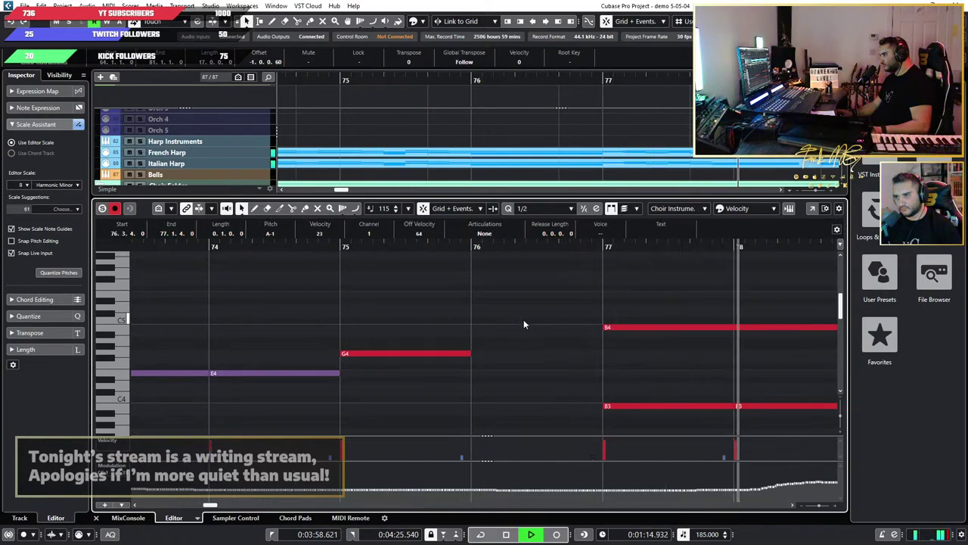
key(space)
key(ctrl+z)
Step: Listen to the end of the choir part from bar 78 through its repeated B notes until just past bar 81
scroll(524, 319, down, 5)
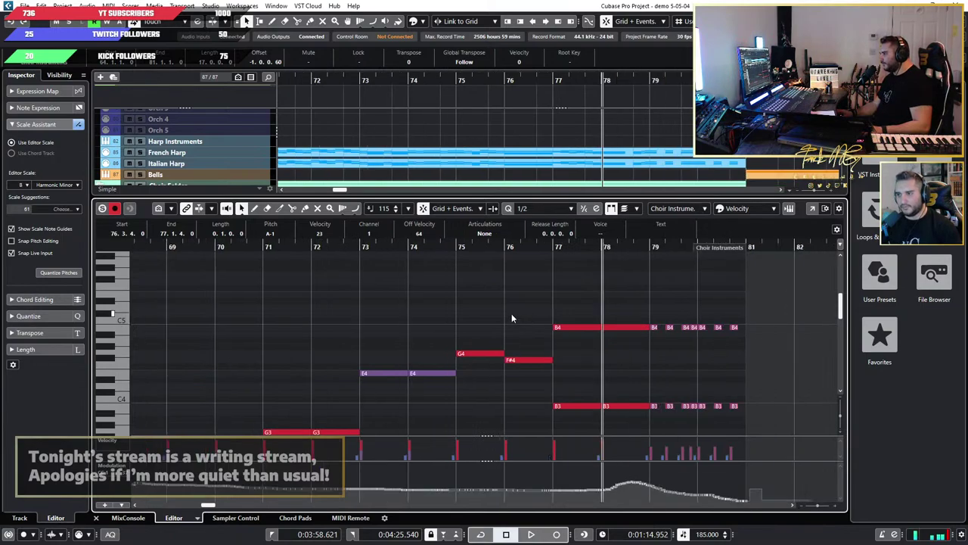
key(space)
scroll(521, 318, down, 2)
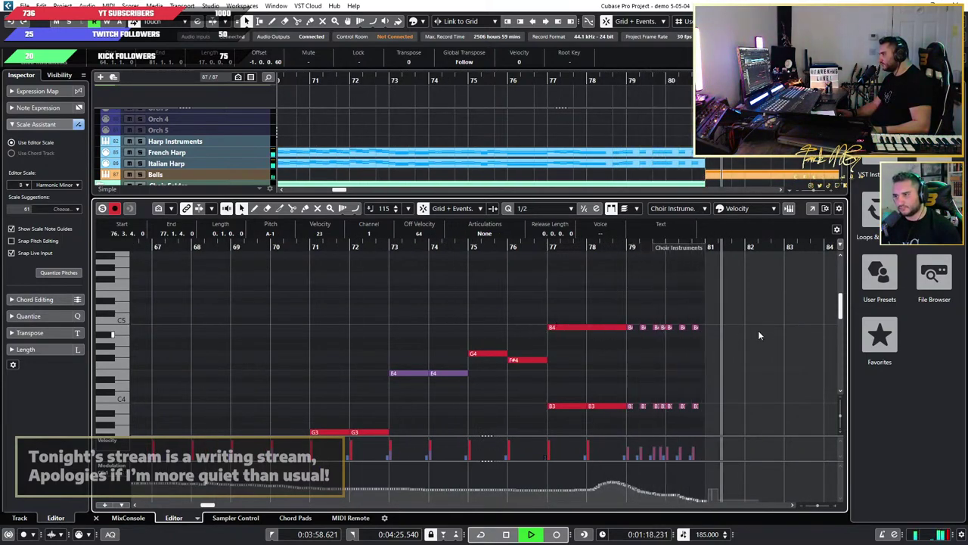
key(space)
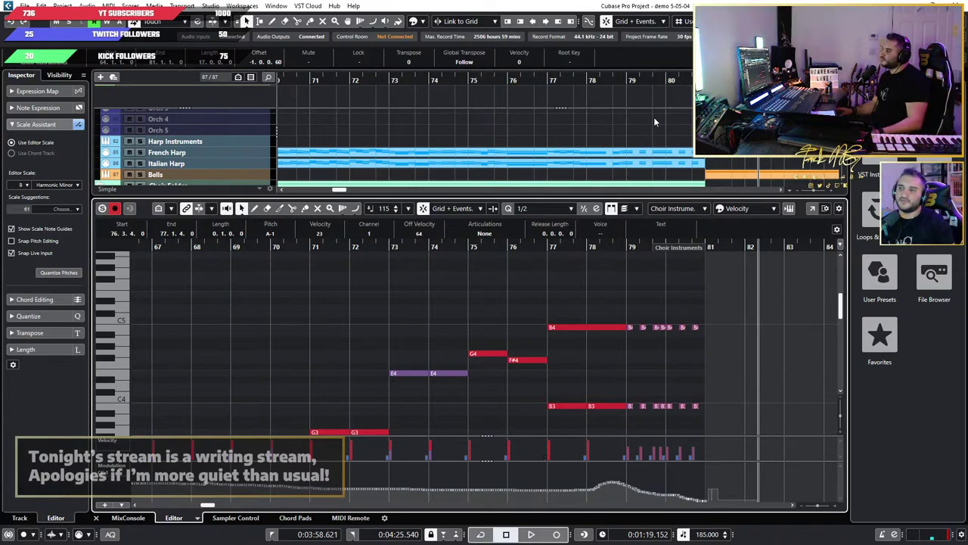
Step: Look through the orchestral, piano, guitar, bass and drum tracks to examine which parts play across the whole arrangement
scroll(631, 115, down, 8)
scroll(581, 133, up, 4)
scroll(545, 142, up, 4)
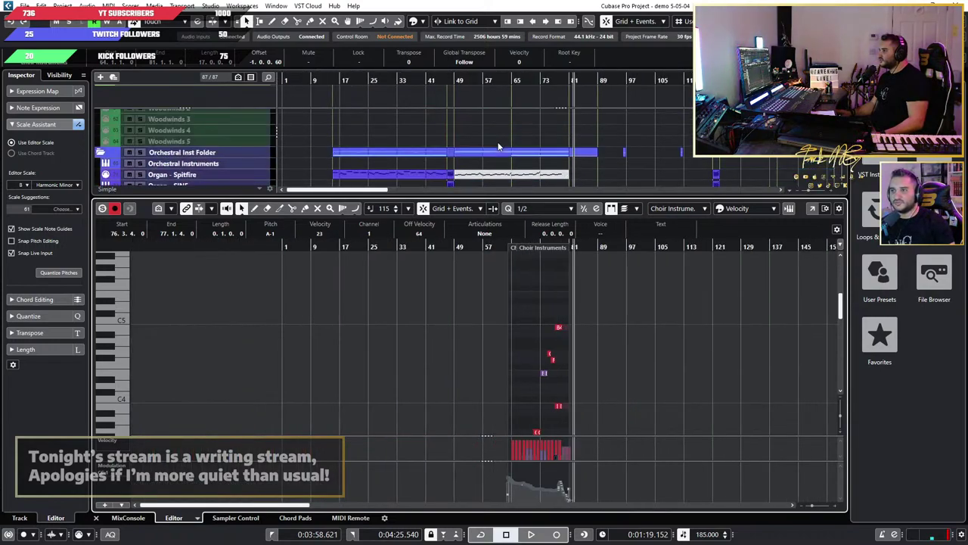
scroll(495, 147, down, 3)
scroll(454, 146, down, 4)
scroll(367, 145, up, 3)
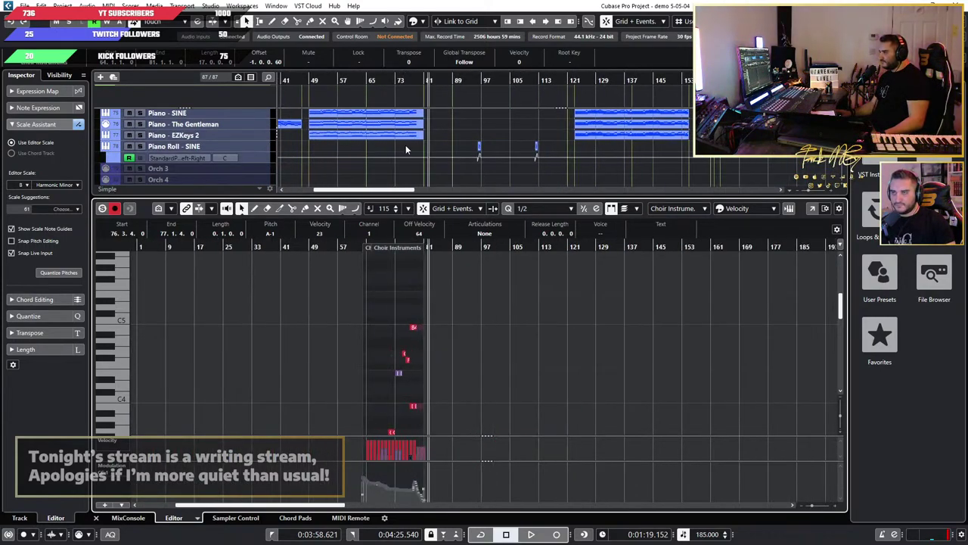
scroll(454, 146, left, 3)
scroll(500, 149, up, 4)
scroll(522, 147, down, 4)
scroll(559, 144, up, 3)
scroll(583, 142, up, 10)
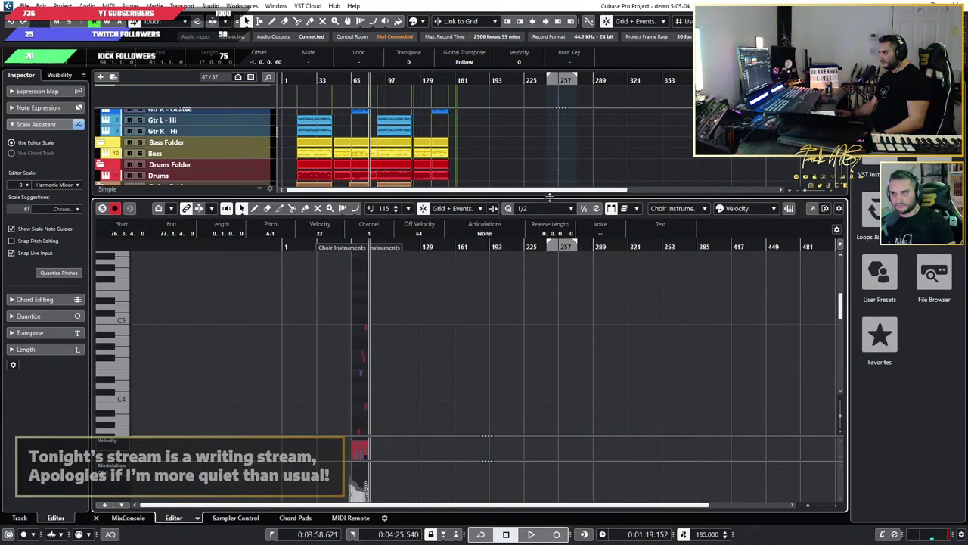
Step: Enlarge the track area and examine the guitar, bass, drum and string parts against the section markers from Verse 1.5 to the last Chorus
drag(549, 196, 551, 345)
scroll(452, 241, up, 3)
scroll(456, 228, up, 3)
scroll(354, 181, down, 6)
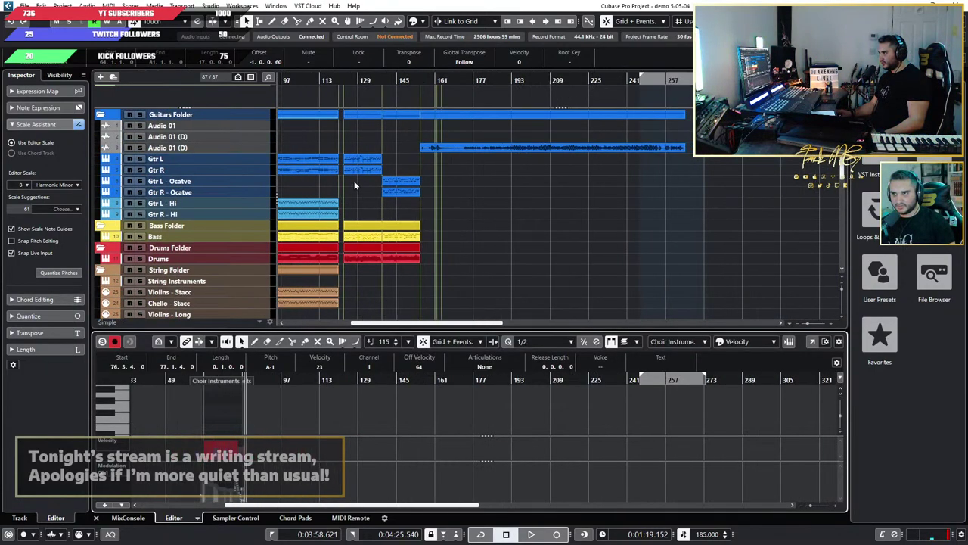
scroll(246, 97, up, 3)
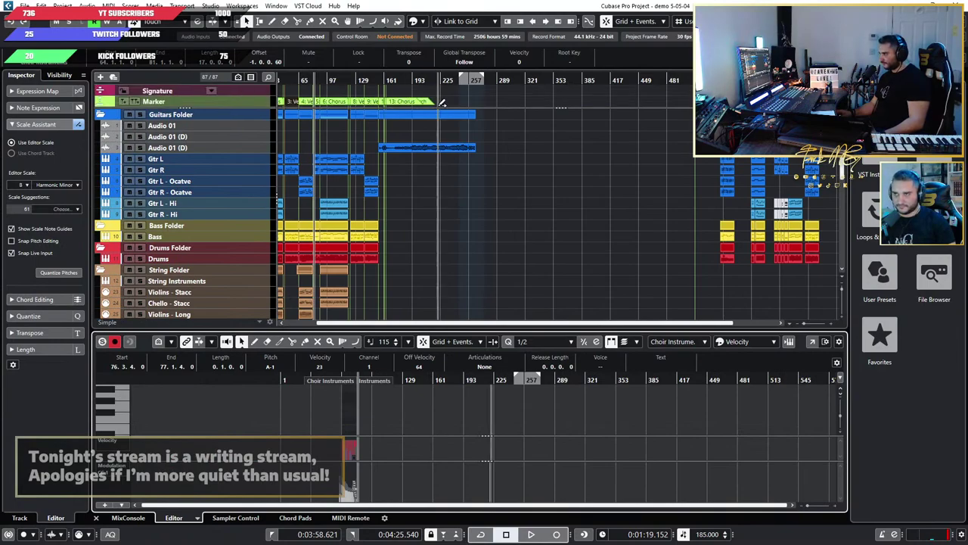
scroll(439, 101, up, 7)
scroll(406, 103, left, 4)
scroll(395, 105, right, 6)
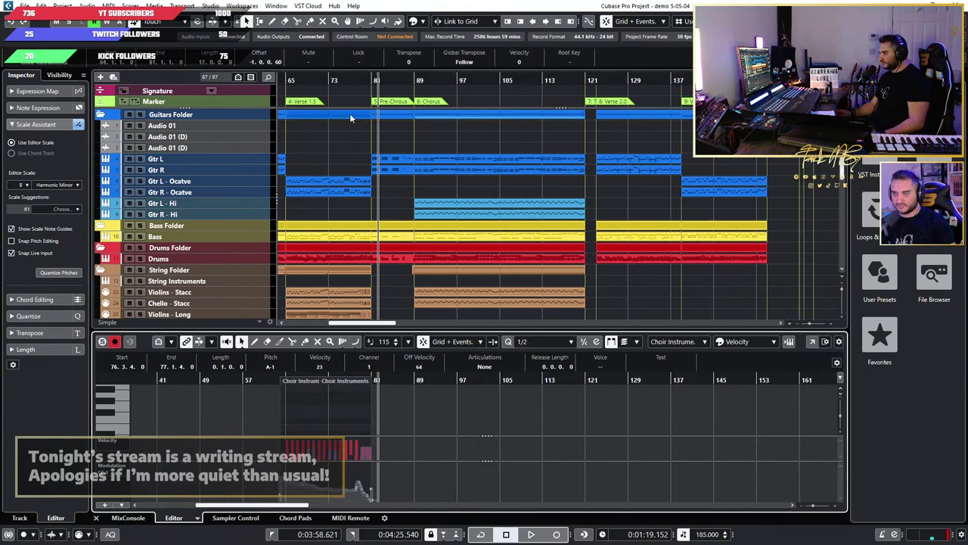
scroll(377, 115, right, 1)
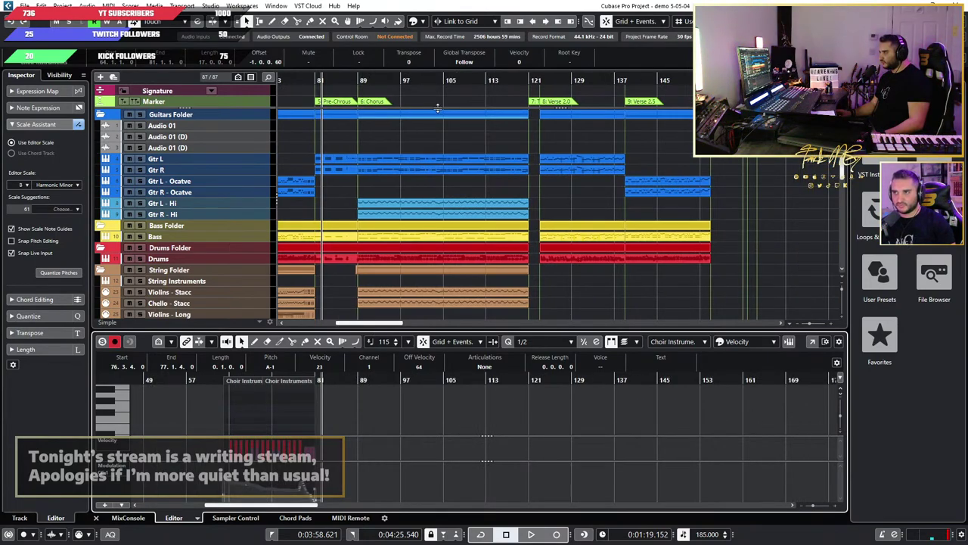
scroll(563, 117, right, 4)
scroll(565, 117, down, 1)
scroll(565, 117, right, 2)
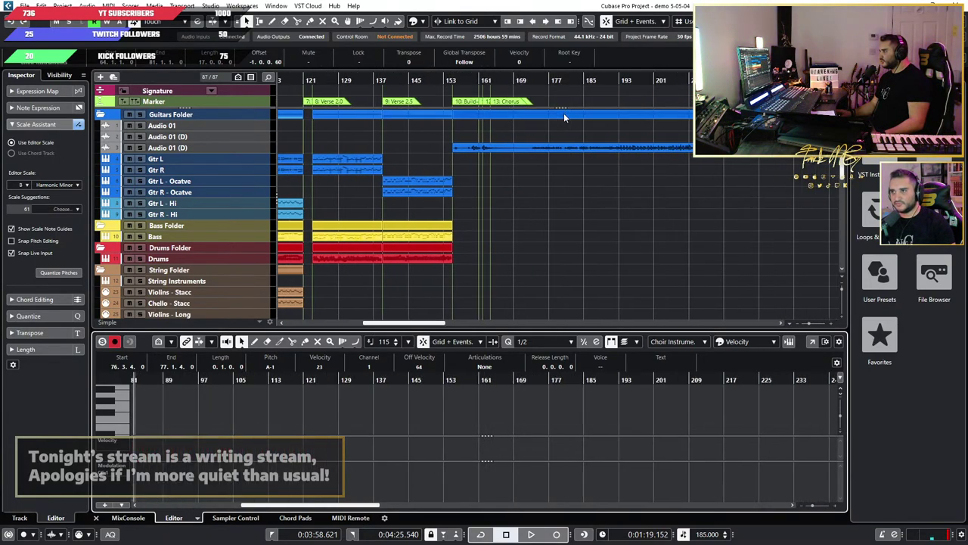
scroll(516, 119, up, 3)
scroll(422, 117, up, 4)
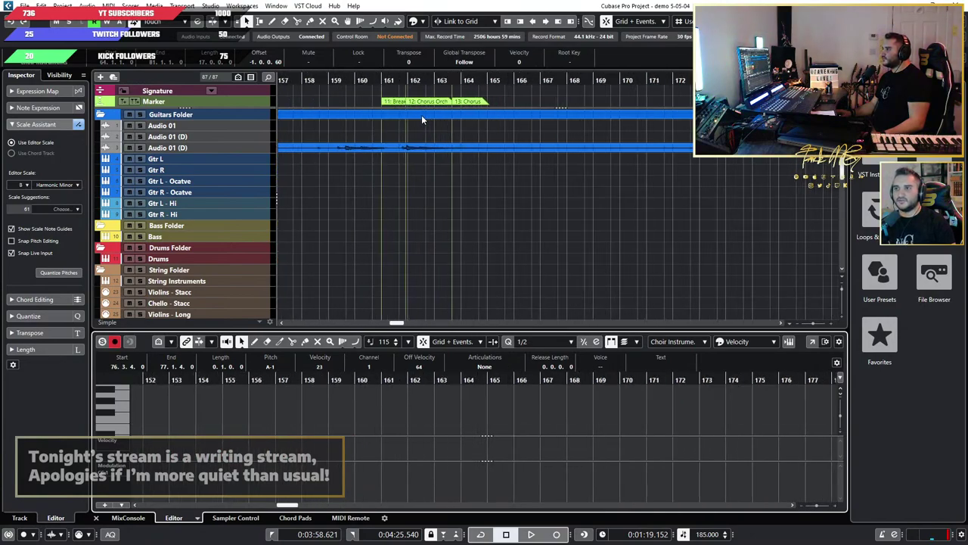
scroll(391, 119, down, 2)
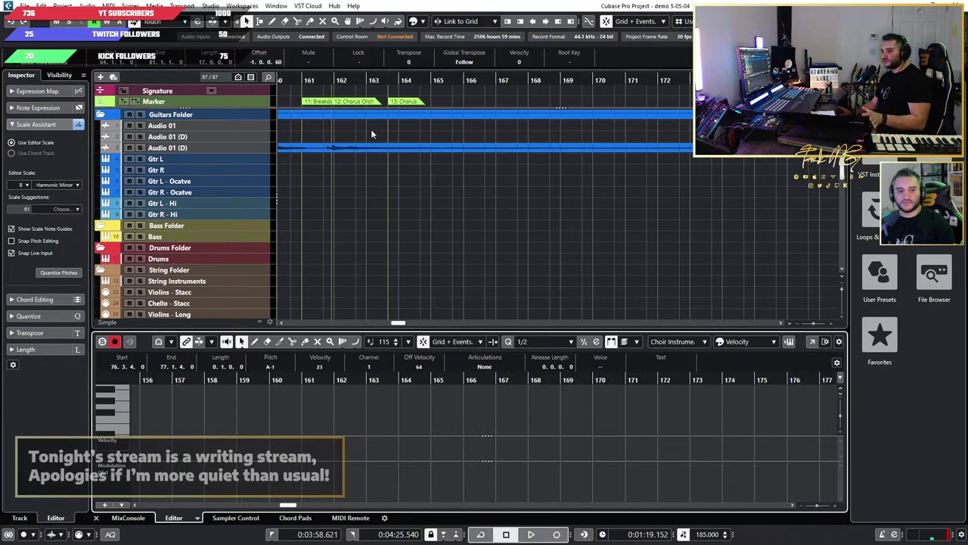
Step: Examine the markers from Build-Up to the last Chorus and compare them with the string and brass parts of the earlier sections
scroll(493, 163, down, 3)
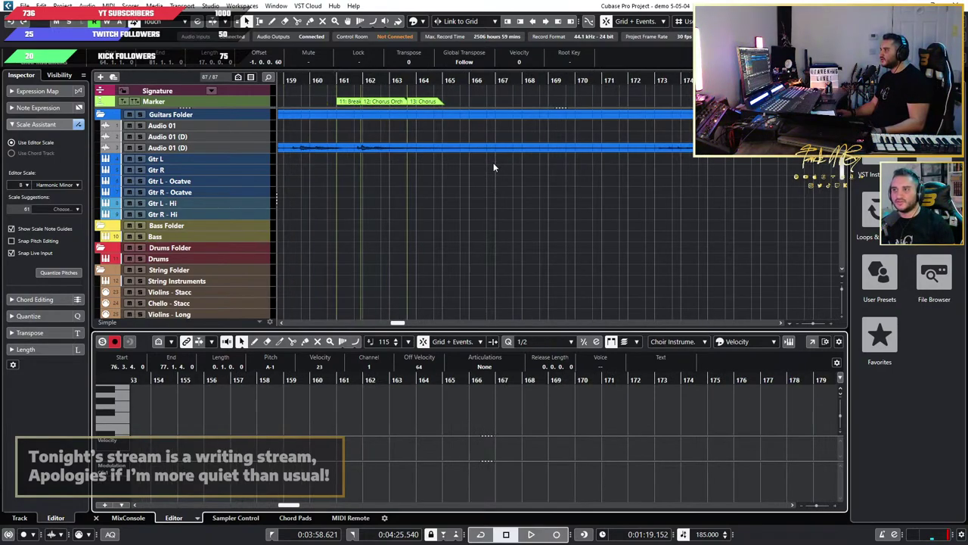
scroll(544, 174, down, 4)
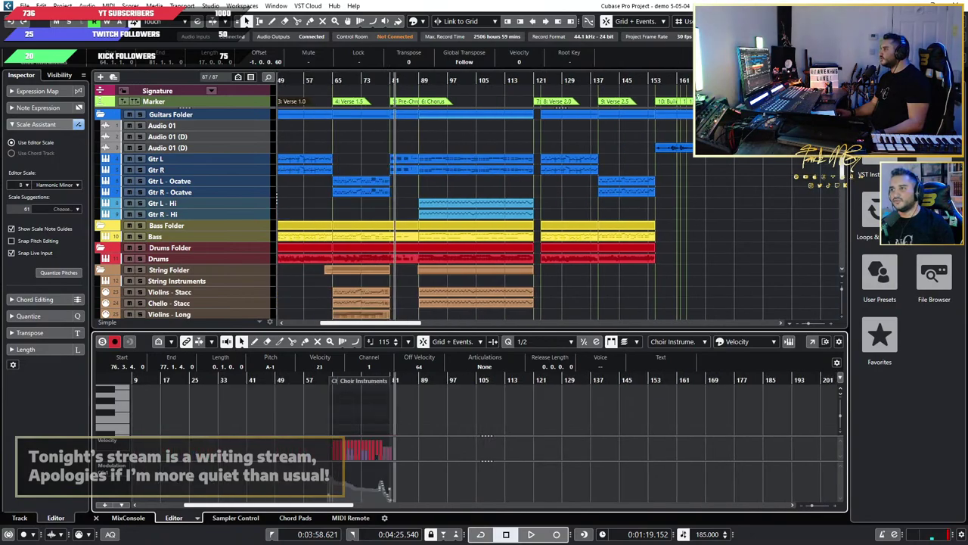
scroll(727, 166, up, 6)
scroll(611, 153, down, 5)
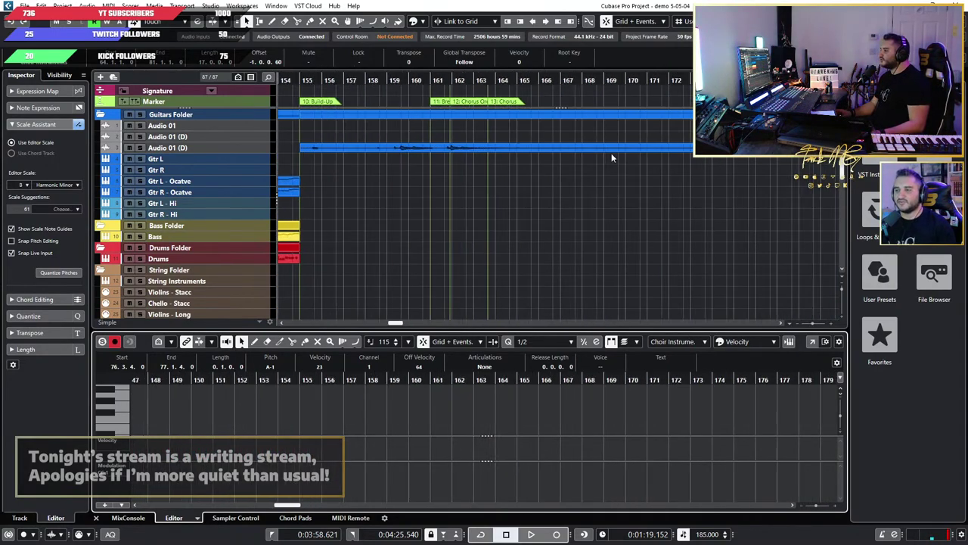
scroll(611, 153, down, 2)
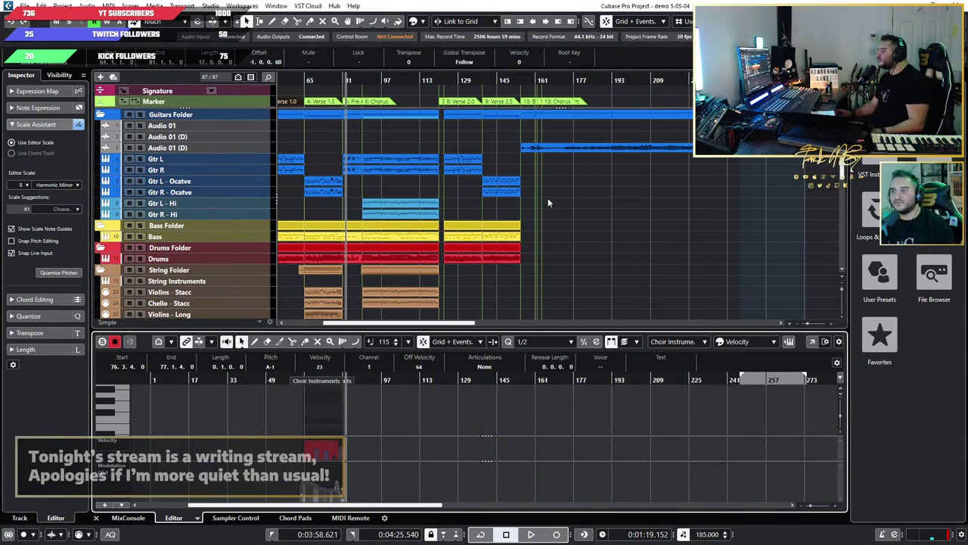
scroll(564, 200, up, 2)
scroll(636, 190, left, 4)
scroll(516, 199, down, 5)
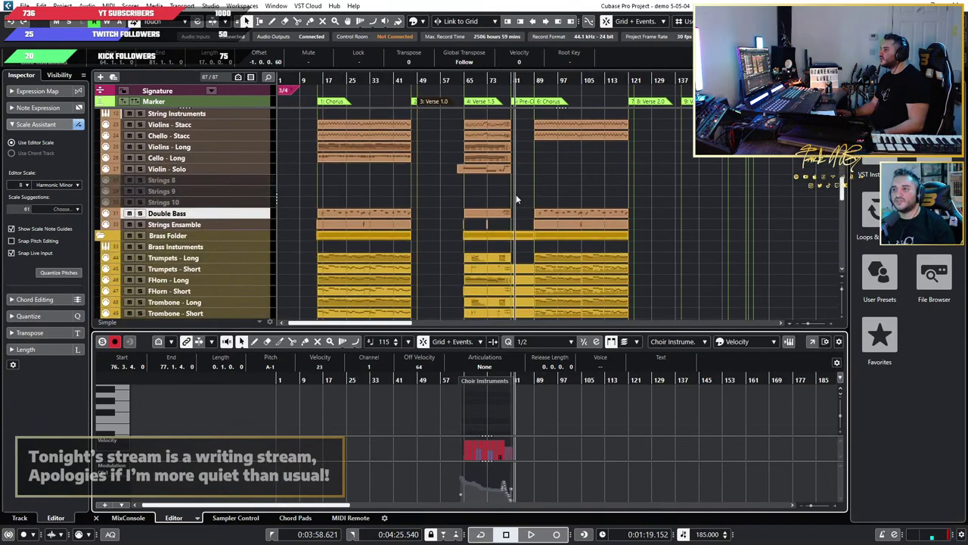
scroll(515, 199, up, 2)
scroll(514, 199, down, 2)
scroll(514, 199, up, 5)
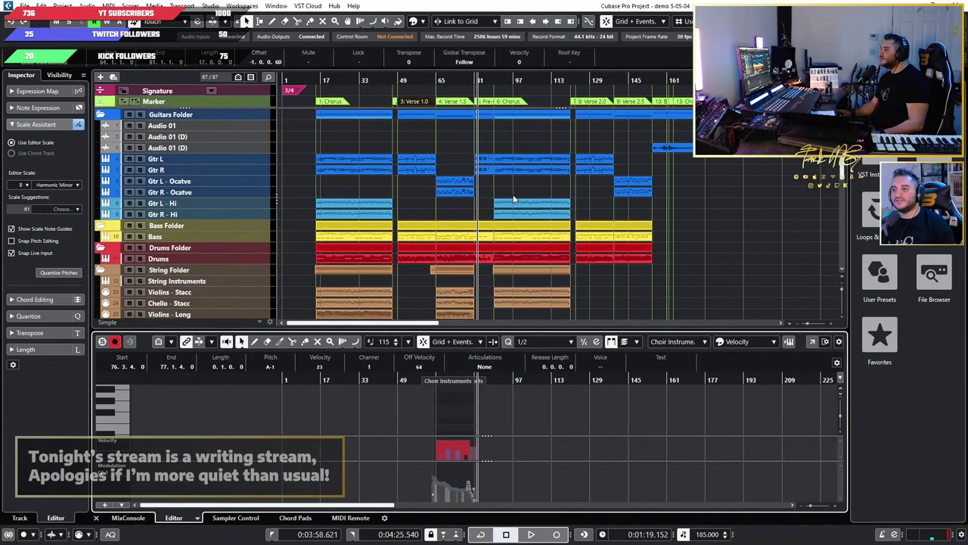
scroll(514, 199, down, 1)
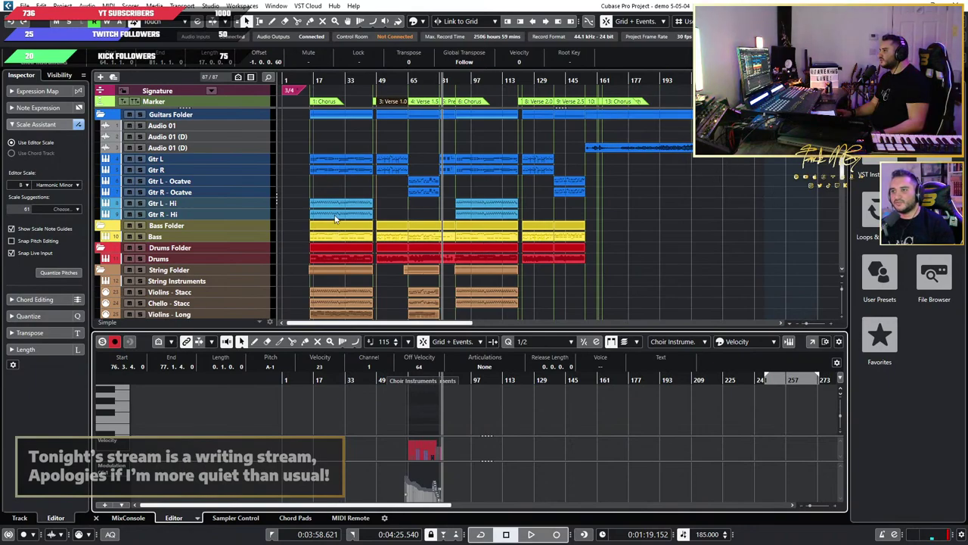
Step: Look over the guitar, drum, string and trumpet parts under the first two Choruses and Verse 1.5
scroll(607, 232, right, 3)
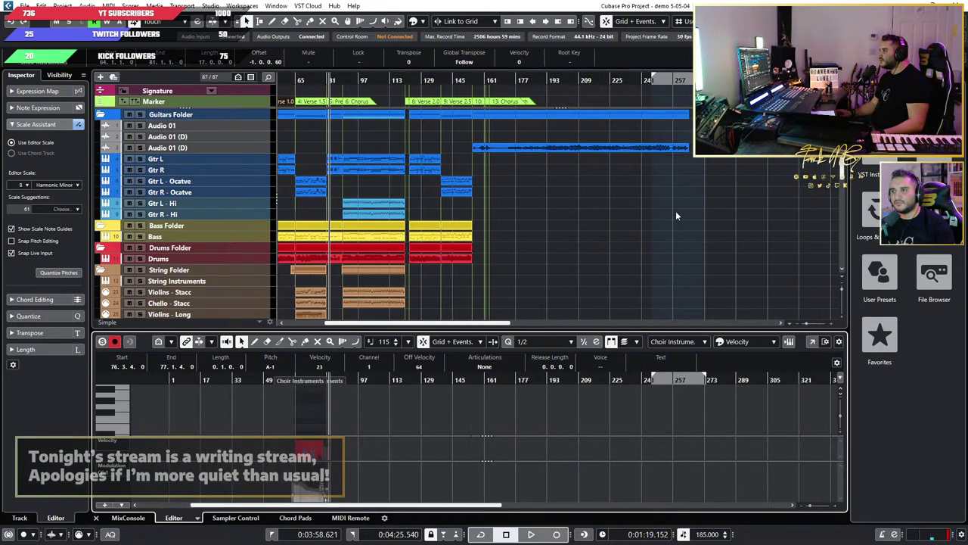
scroll(676, 216, up, 2)
scroll(635, 212, left, 5)
scroll(597, 211, down, 4)
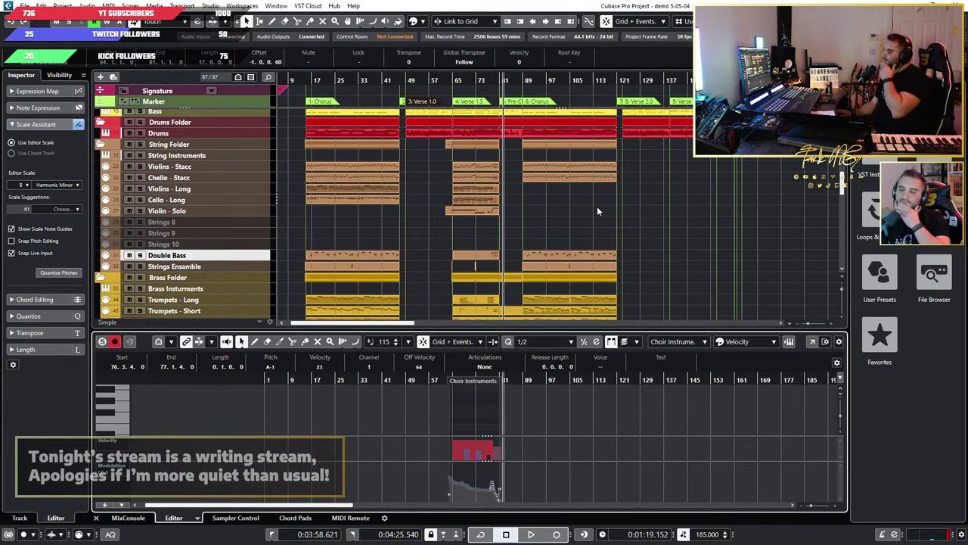
scroll(597, 211, up, 4)
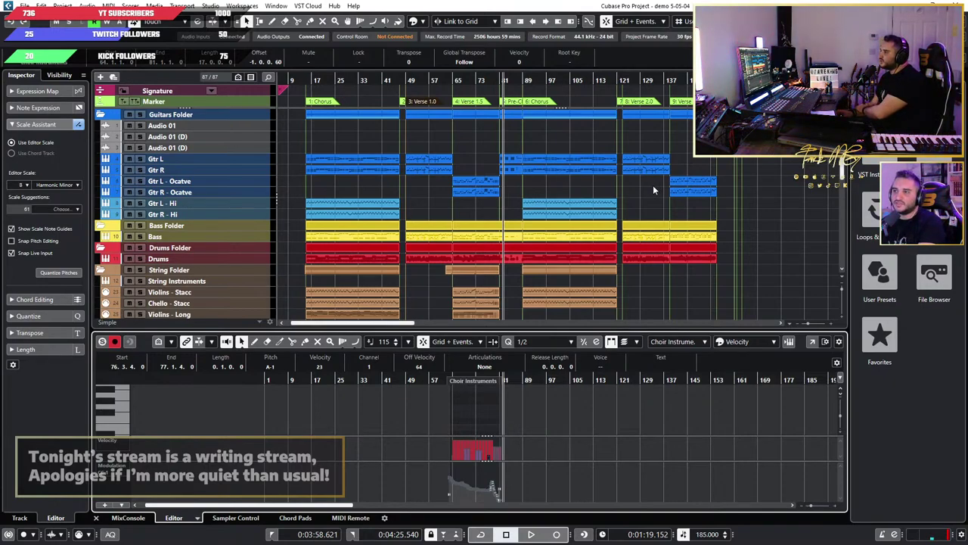
scroll(653, 185, down, 2)
scroll(624, 193, down, 2)
scroll(598, 187, up, 4)
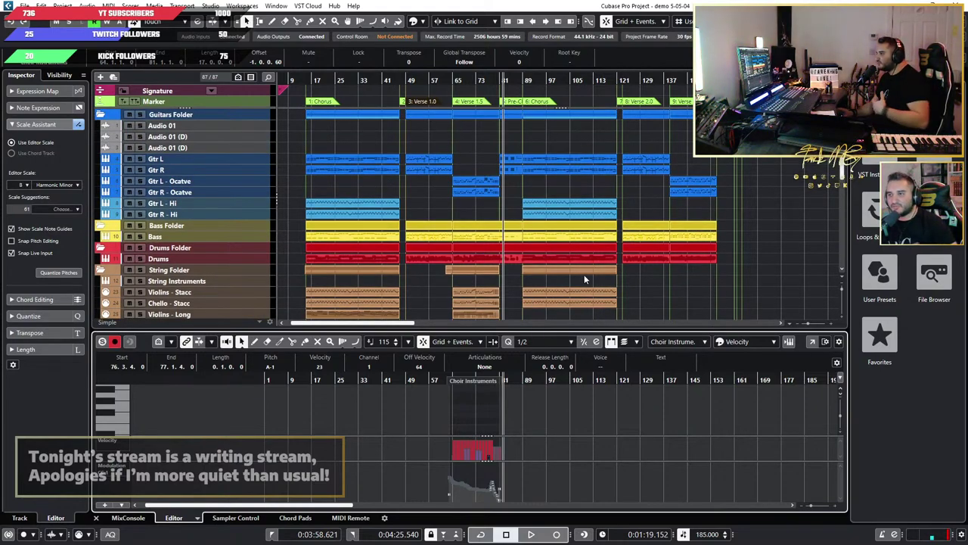
Step: Examine the whole song layout from the first Chorus through Verse 2.5 to the end of the long guitar audio
scroll(545, 259, down, 1)
scroll(544, 258, right, 3)
scroll(495, 257, up, 2)
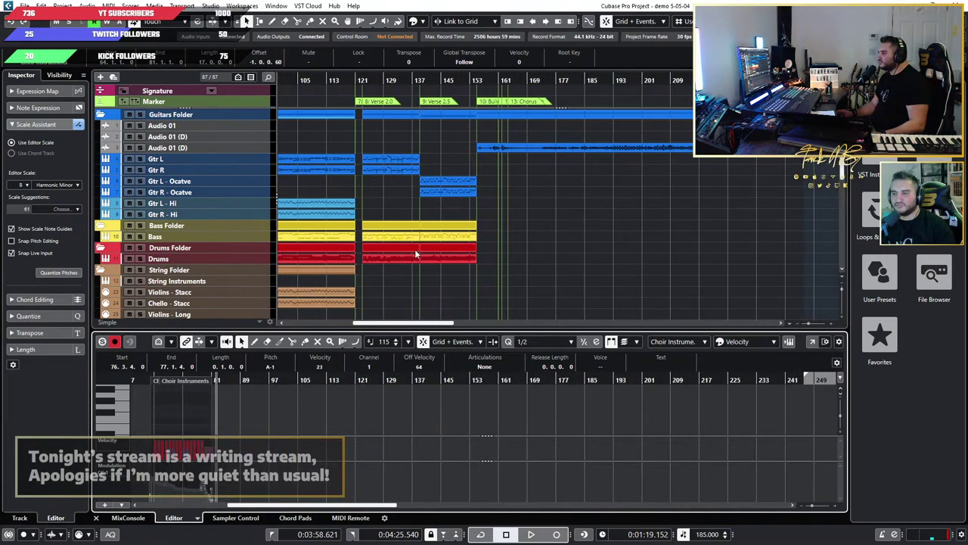
scroll(457, 165, down, 3)
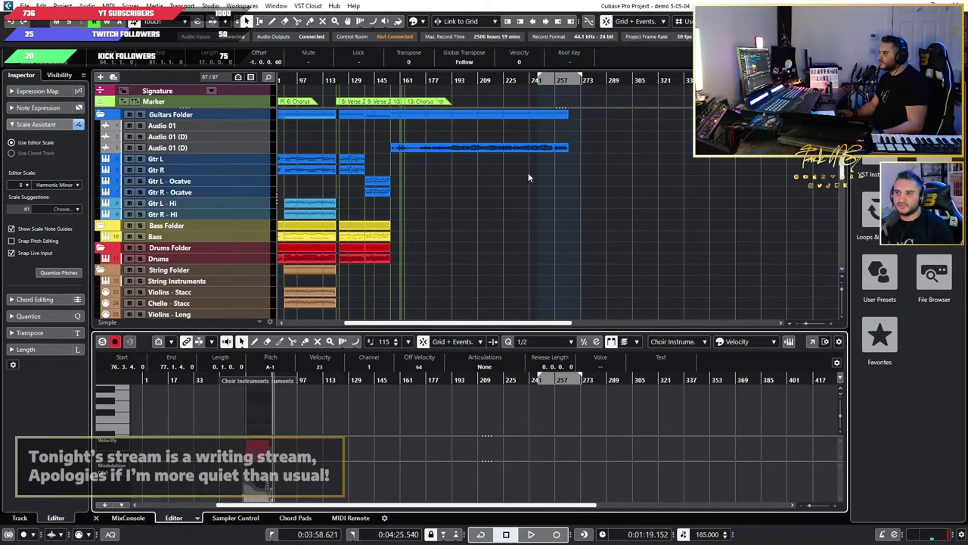
scroll(528, 176, up, 4)
scroll(529, 176, down, 4)
scroll(528, 177, up, 3)
scroll(528, 173, down, 3)
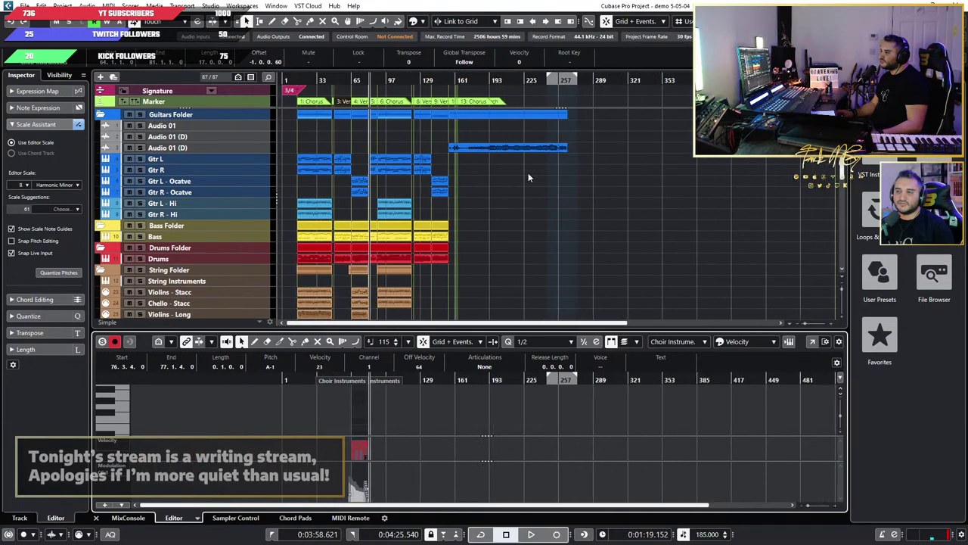
scroll(421, 212, up, 2)
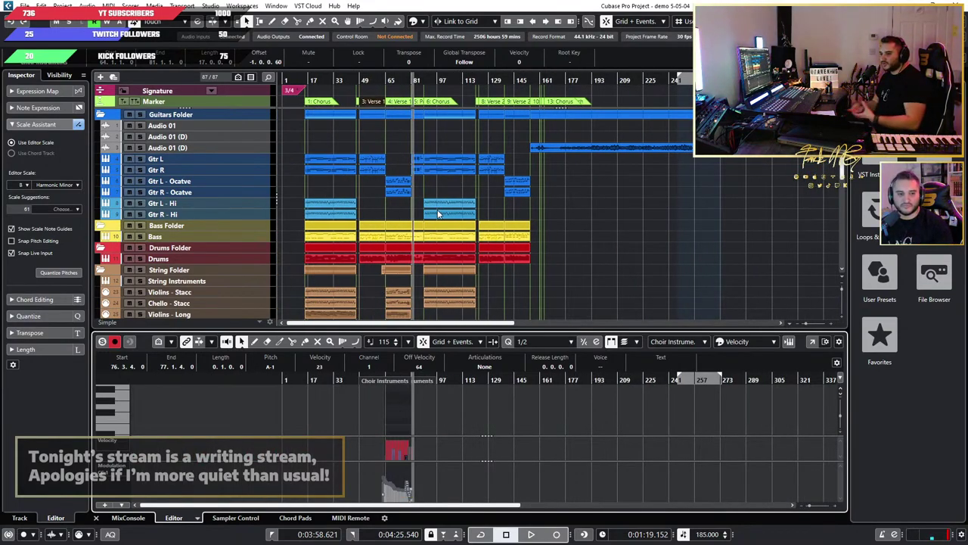
scroll(596, 266, down, 2)
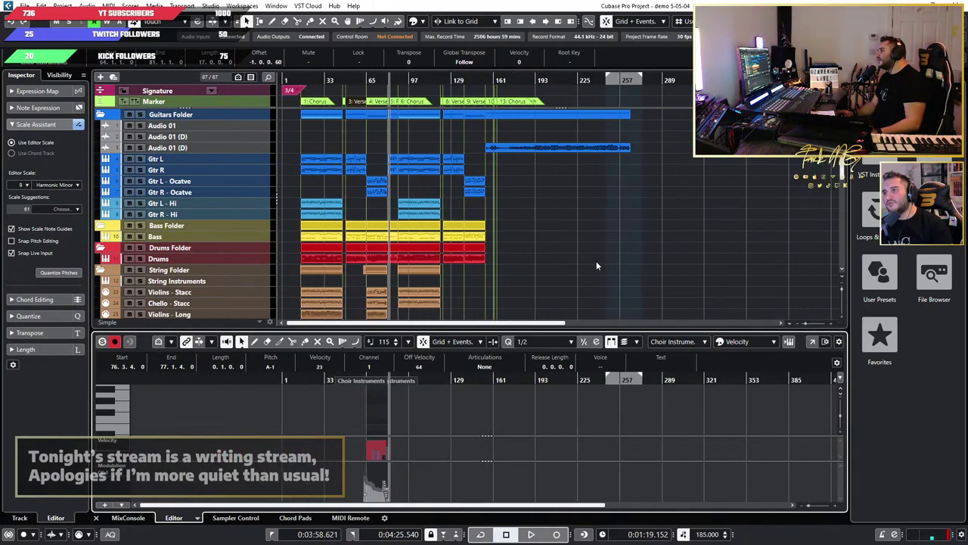
scroll(563, 258, up, 3)
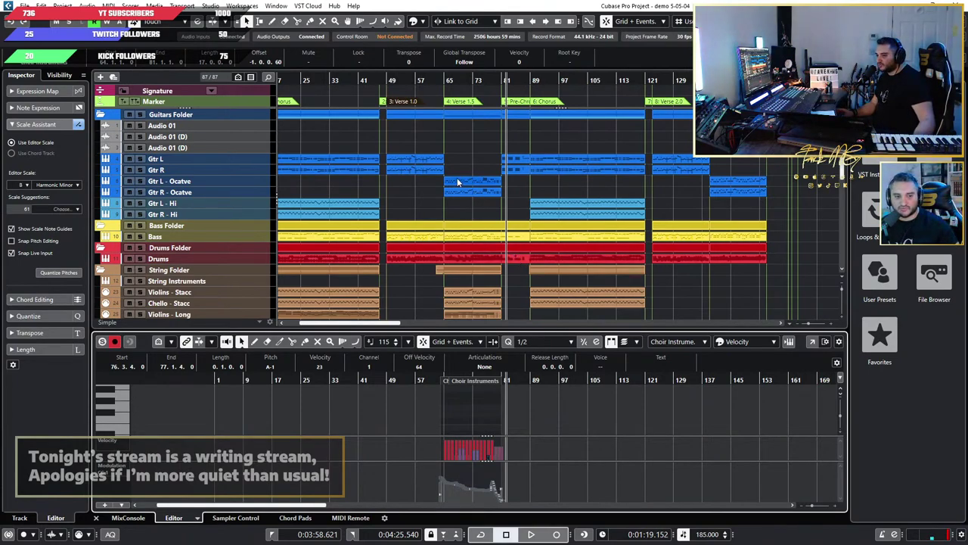
Step: Review the guitar, bass, drum, string and brass tracks between the first Chorus and Verse 2.0, including the Pre-Chorus
key(g)
key(g)
key(g)
key(g)
key(h)
key(h)
key(h)
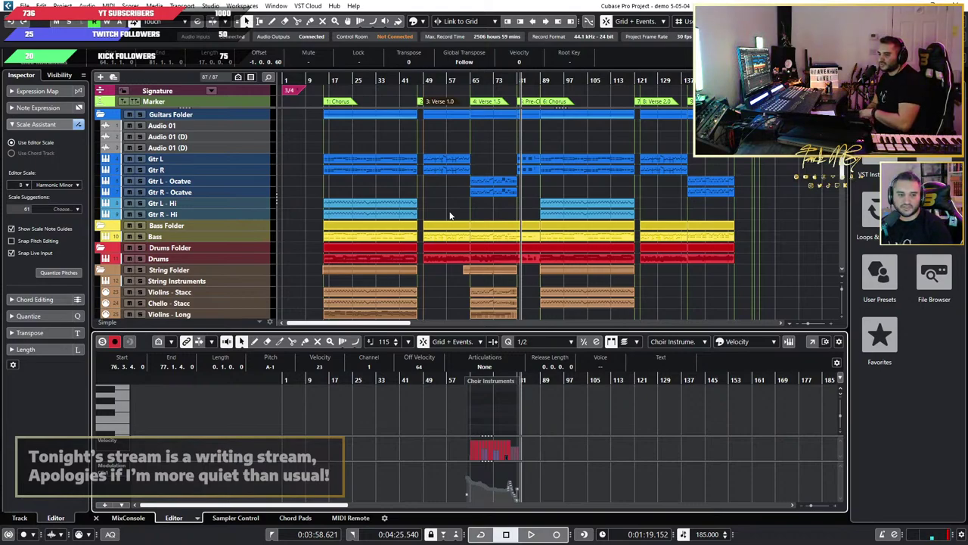
scroll(452, 211, down, 5)
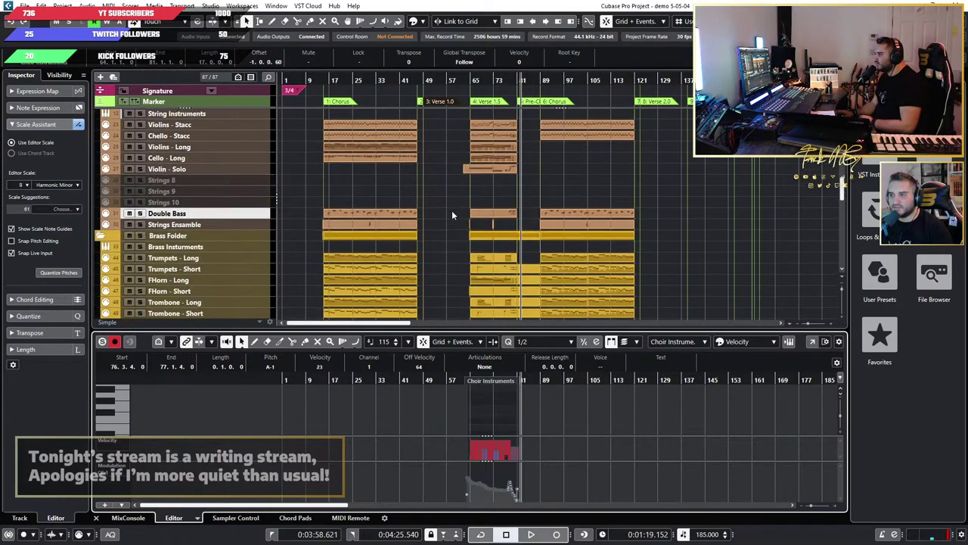
scroll(451, 211, up, 3)
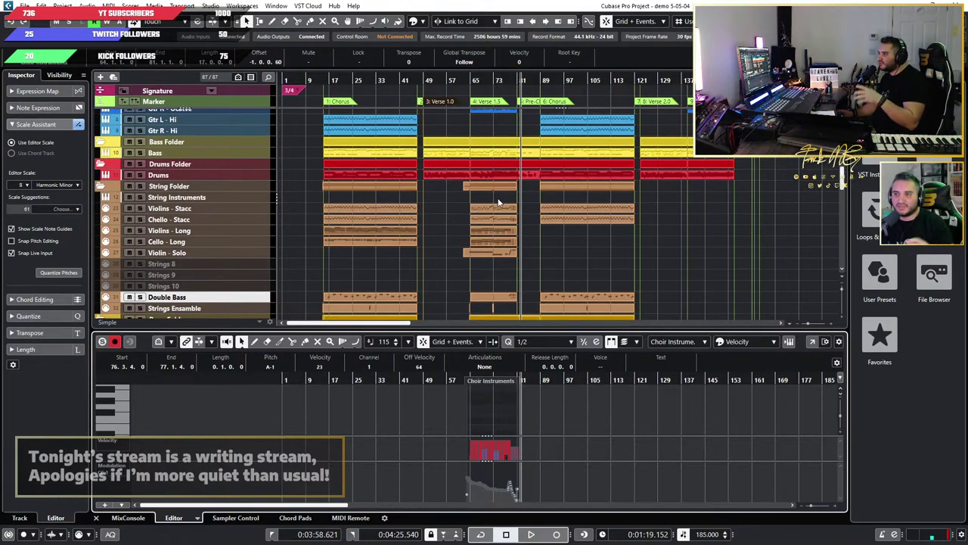
scroll(546, 224, up, 4)
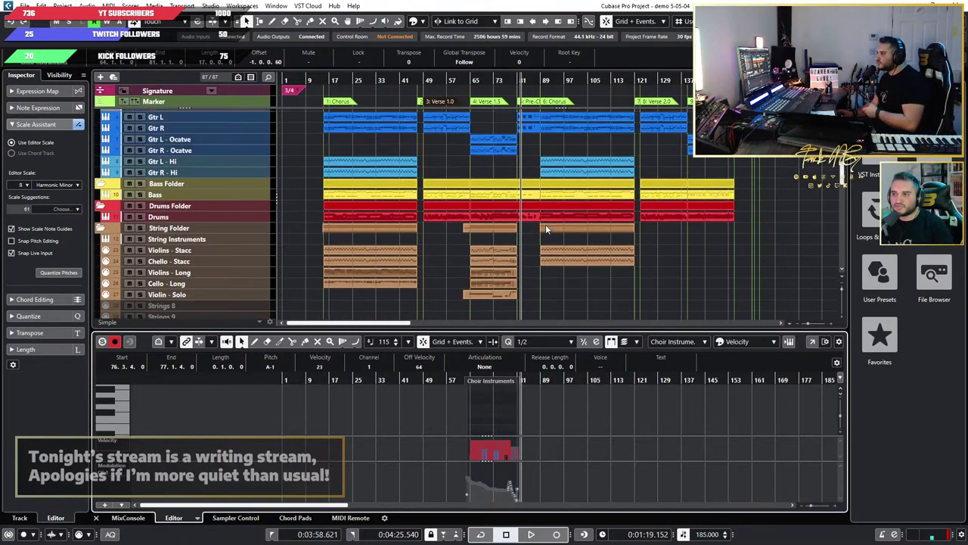
scroll(547, 227, down, 4)
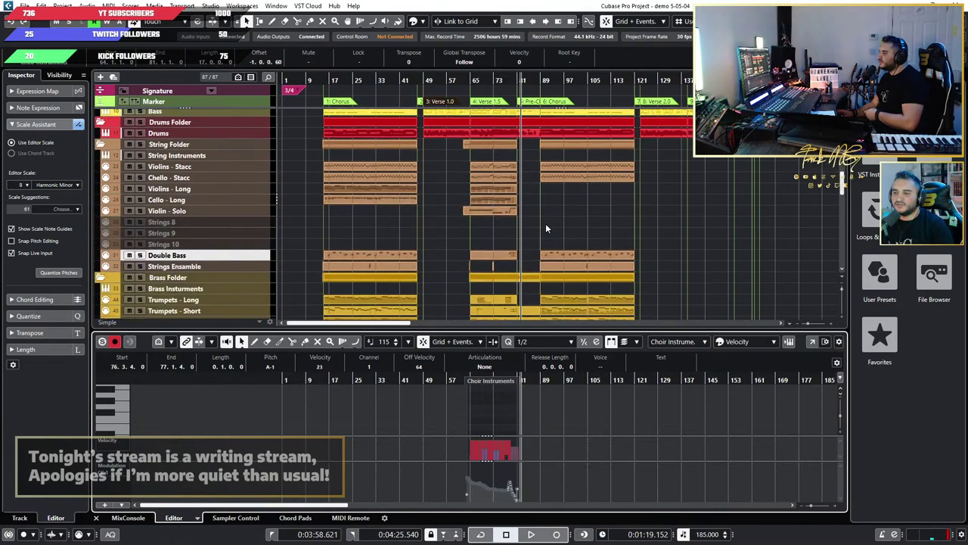
scroll(546, 227, up, 4)
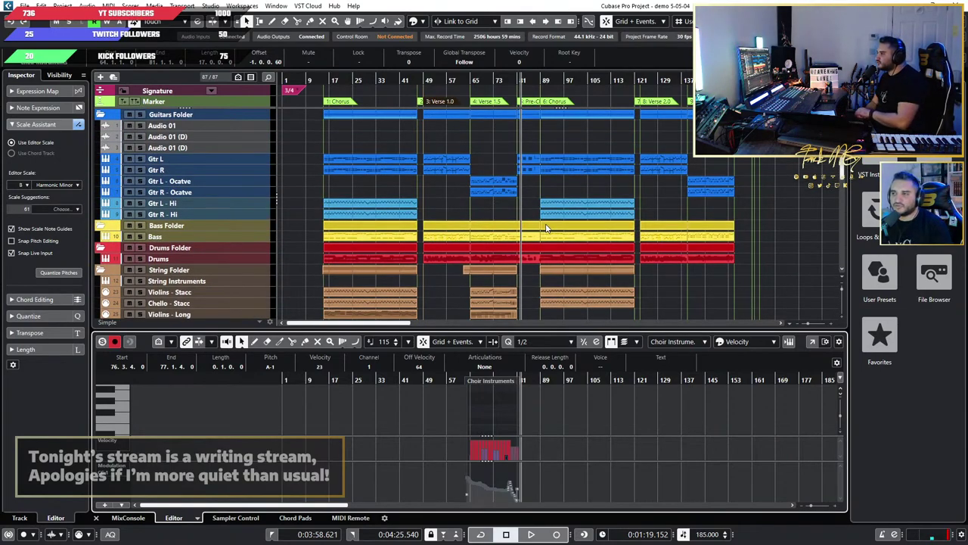